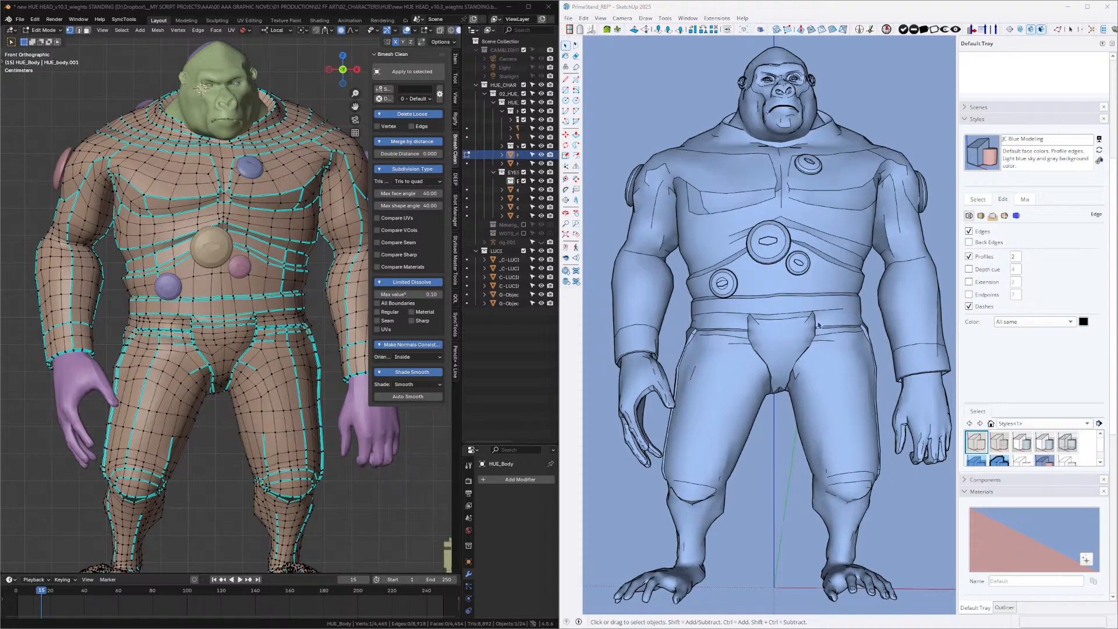
# Examine the gorilla model from several angles in SketchUp and compare it with the wireframe body mesh in Blender.
pyautogui.moveTo(818, 325)
pyautogui.mouseDown(button='middle')
pyautogui.moveTo(751, 319)
pyautogui.moveTo(780, 414)
pyautogui.moveTo(785, 367)
pyautogui.moveTo(851, 386)
pyautogui.moveTo(829, 395)
pyautogui.moveTo(775, 384)
pyautogui.mouseUp(button='middle')
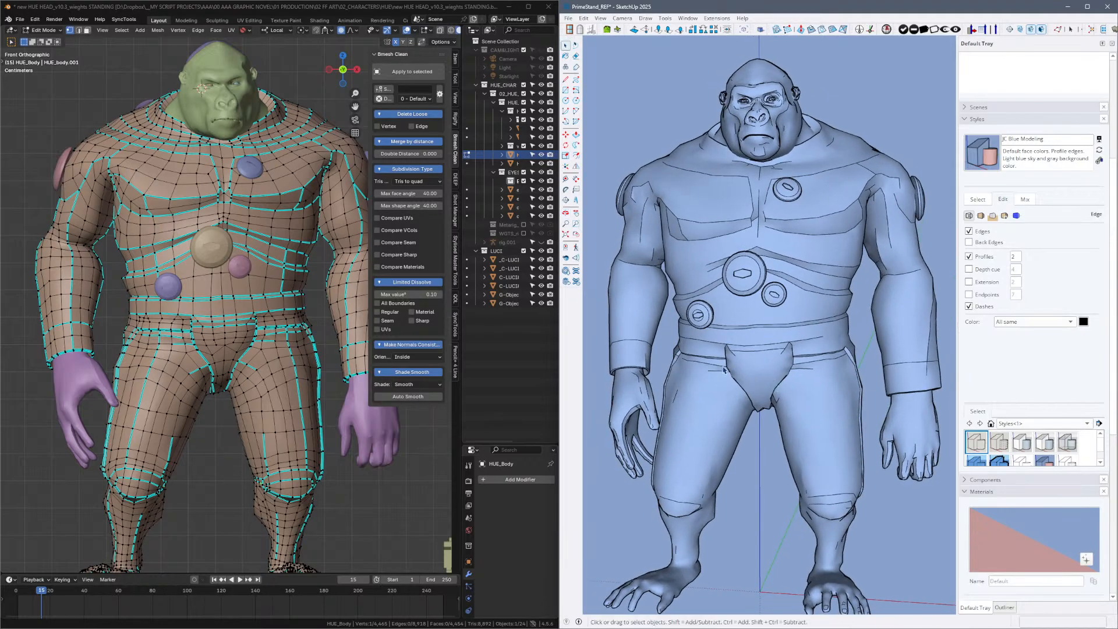
pyautogui.scroll(-5, 726, 362)
pyautogui.moveTo(727, 250)
pyautogui.mouseDown(button='middle')
pyautogui.moveTo(679, 218)
pyautogui.moveTo(722, 412)
pyautogui.mouseUp(button='middle')
pyautogui.scroll(5, 783, 367)
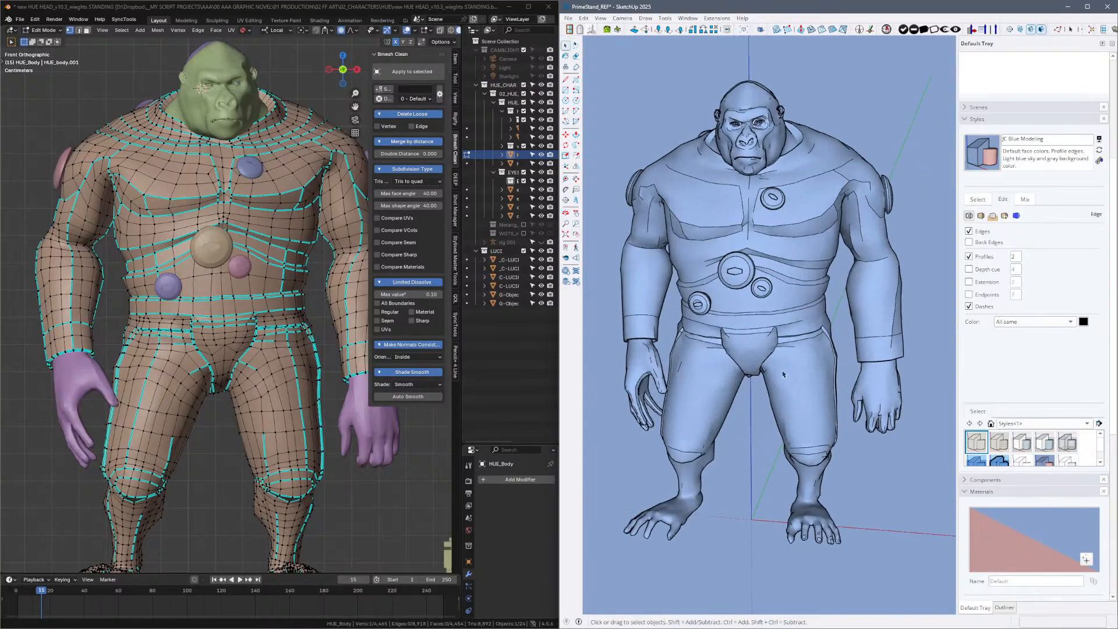
pyautogui.moveTo(789, 373)
pyautogui.mouseDown(button='middle')
pyautogui.moveTo(649, 327)
pyautogui.moveTo(921, 420)
pyautogui.moveTo(862, 268)
pyautogui.moveTo(670, 326)
pyautogui.moveTo(849, 344)
pyautogui.moveTo(798, 327)
pyautogui.mouseUp(button='middle')
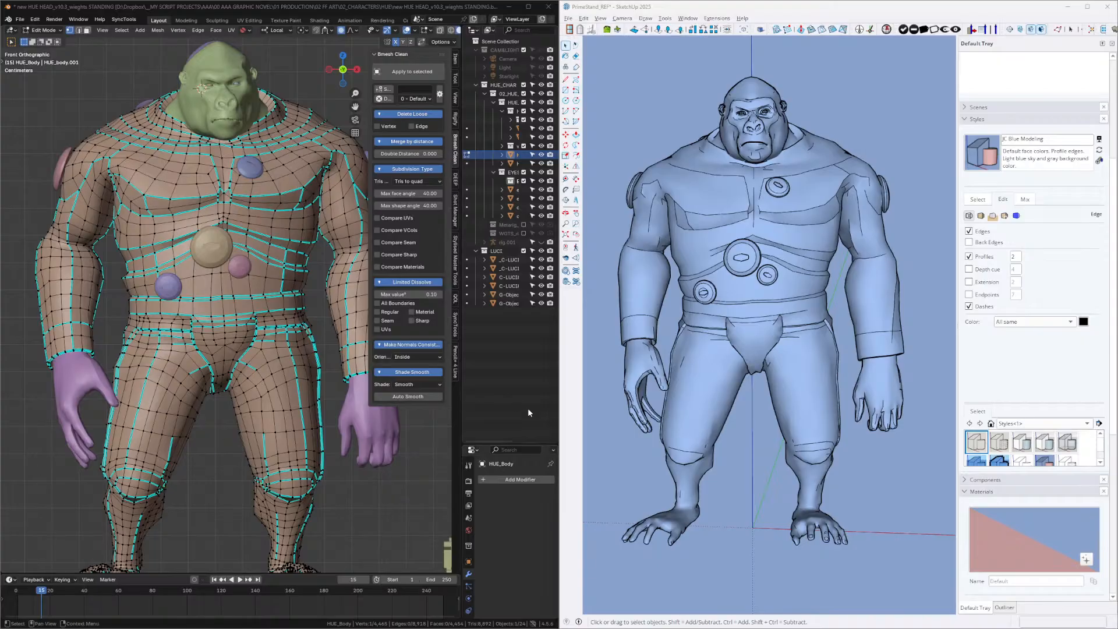
pyautogui.click(808, 394)
pyautogui.moveTo(754, 282); pyautogui.dragTo(692, 292, button='middle')
pyautogui.scroll(2, 231, 250)
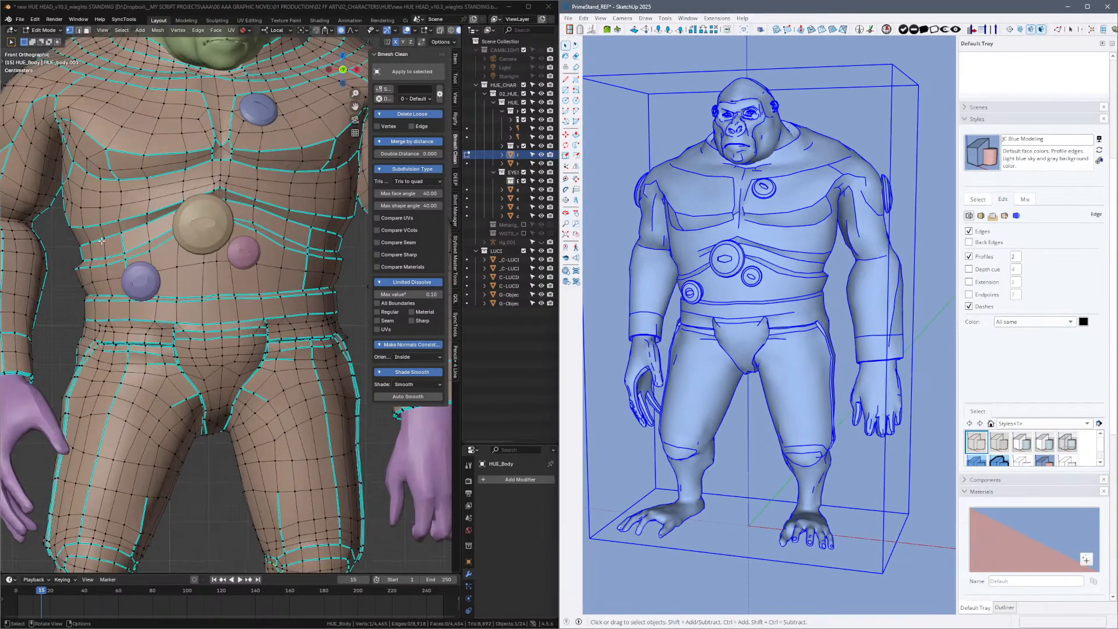
pyautogui.scroll(-4, 117, 233)
pyautogui.moveTo(41, 230)
pyautogui.mouseDown(button='middle')
pyautogui.moveTo(170, 224)
pyautogui.moveTo(102, 237)
pyautogui.moveTo(140, 236)
pyautogui.moveTo(123, 236)
pyautogui.mouseUp(button='middle')
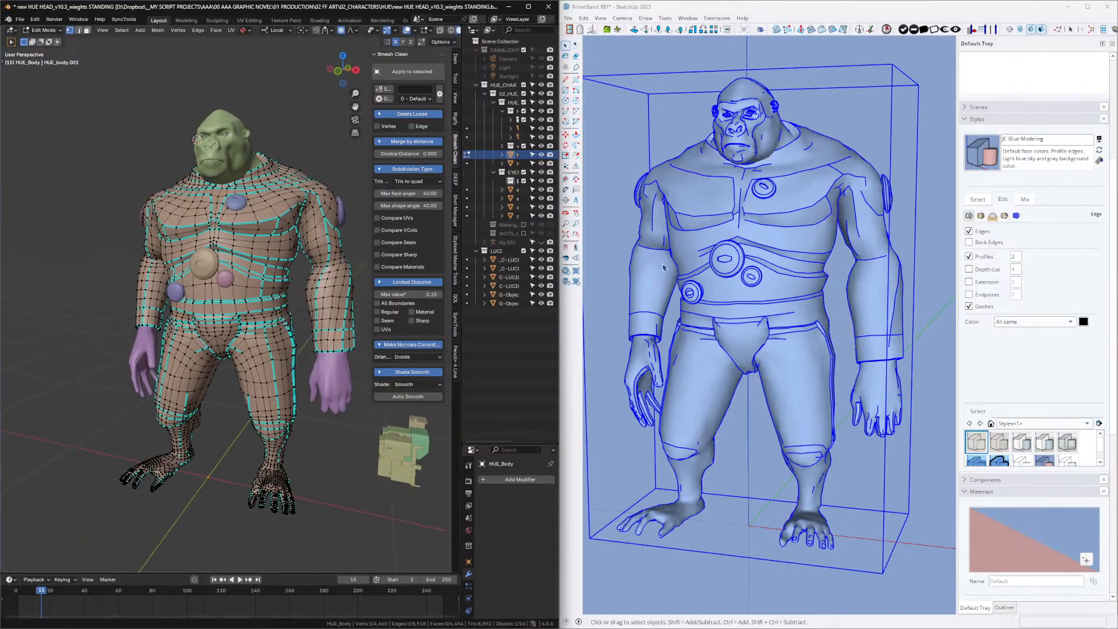
pyautogui.moveTo(711, 289)
pyautogui.mouseDown(button='middle')
pyautogui.moveTo(933, 292)
pyautogui.moveTo(854, 312)
pyautogui.moveTo(851, 303)
pyautogui.mouseUp(button='middle')
pyautogui.moveTo(182, 270)
pyautogui.mouseDown(button='middle')
pyautogui.moveTo(282, 289)
pyautogui.moveTo(195, 260)
pyautogui.moveTo(307, 293)
pyautogui.mouseUp(button='middle')
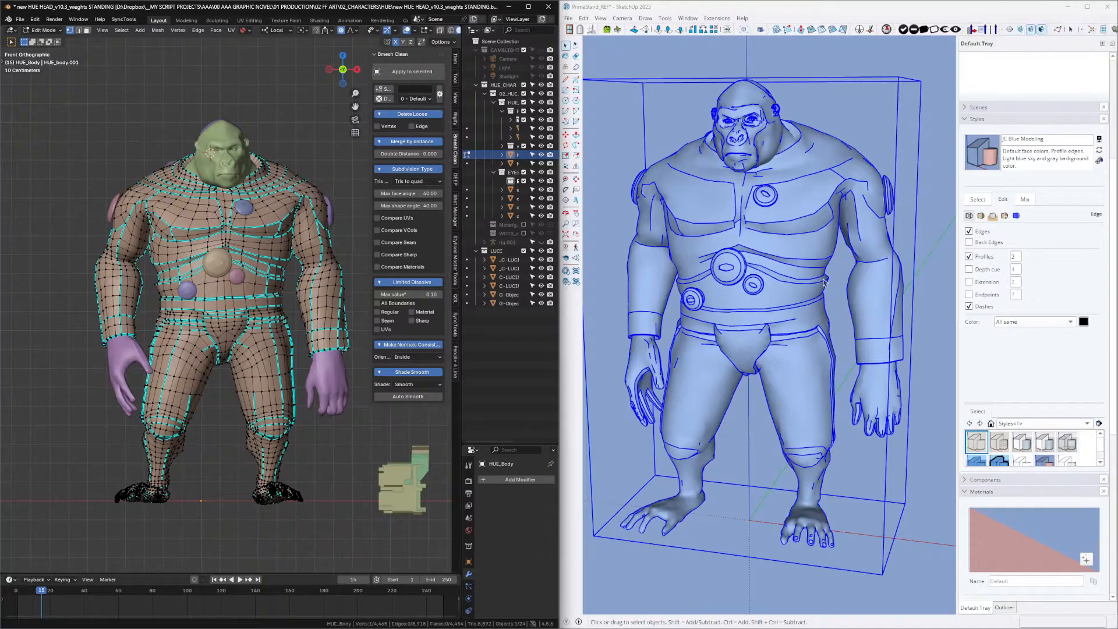
pyautogui.moveTo(677, 327); pyautogui.dragTo(885, 331, button='middle')
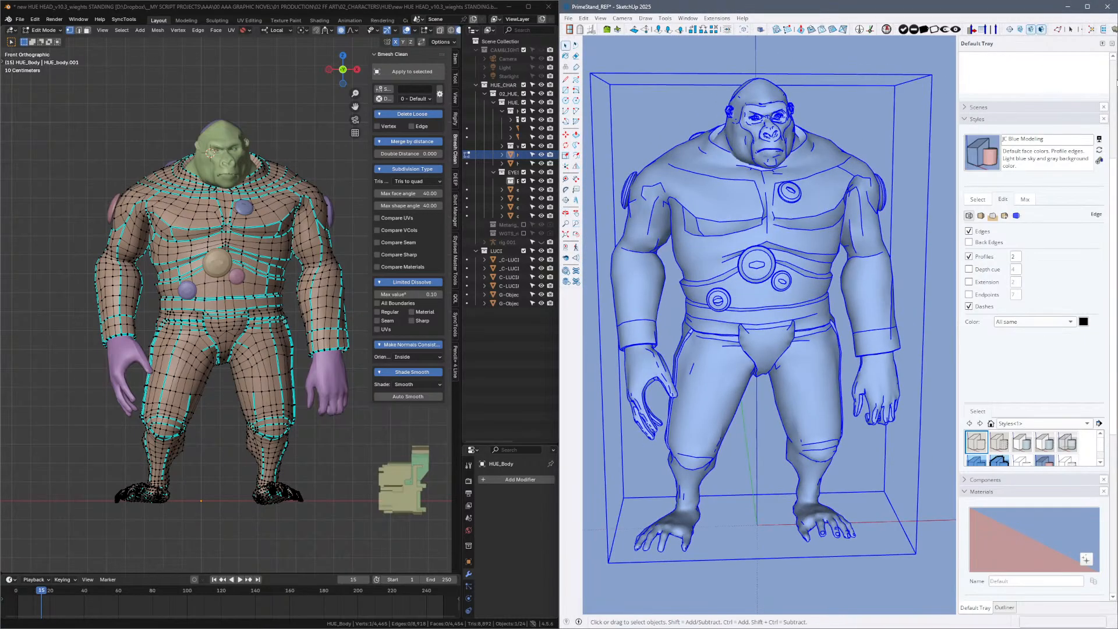
# Resize the SketchUp window so it is wider while Blender's character view stays visible beside it.
pyautogui.click(1088, 8)
pyautogui.moveTo(696, 312)
pyautogui.mouseDown(button='middle')
pyautogui.moveTo(816, 374)
pyautogui.moveTo(688, 339)
pyautogui.moveTo(774, 379)
pyautogui.moveTo(669, 326)
pyautogui.moveTo(564, 232)
pyautogui.moveTo(661, 337)
pyautogui.moveTo(404, 344)
pyautogui.moveTo(457, 375)
pyautogui.moveTo(407, 292)
pyautogui.moveTo(192, 209)
pyautogui.mouseUp(button='middle')
pyautogui.scroll(-3, 632, 325)
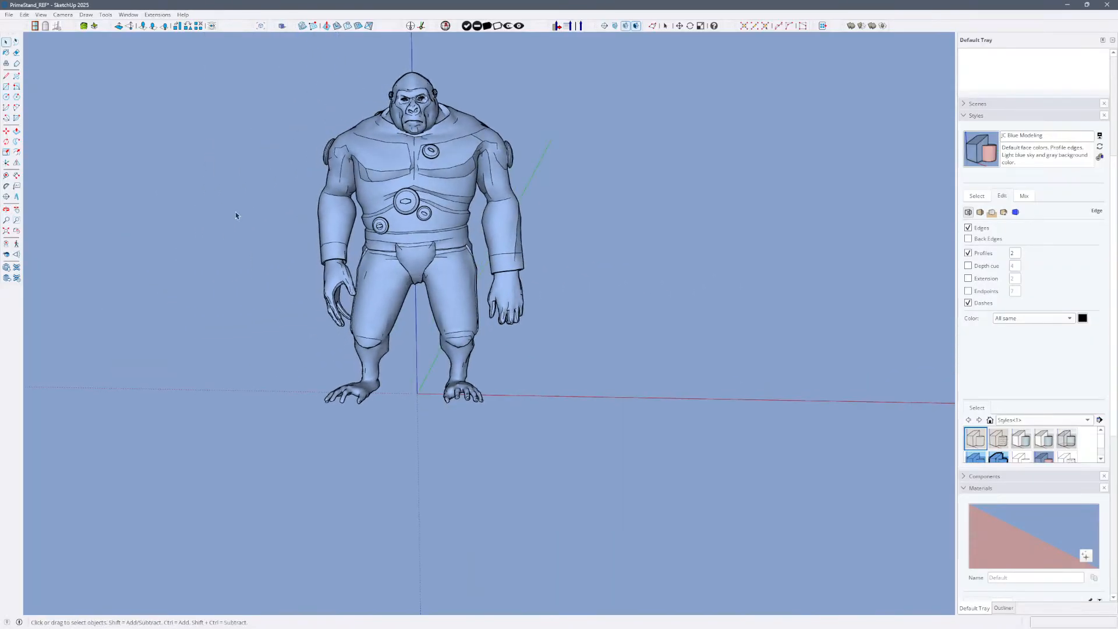
pyautogui.moveTo(339, 291); pyautogui.dragTo(451, 294, button='middle')
pyautogui.scroll(2, 605, 274)
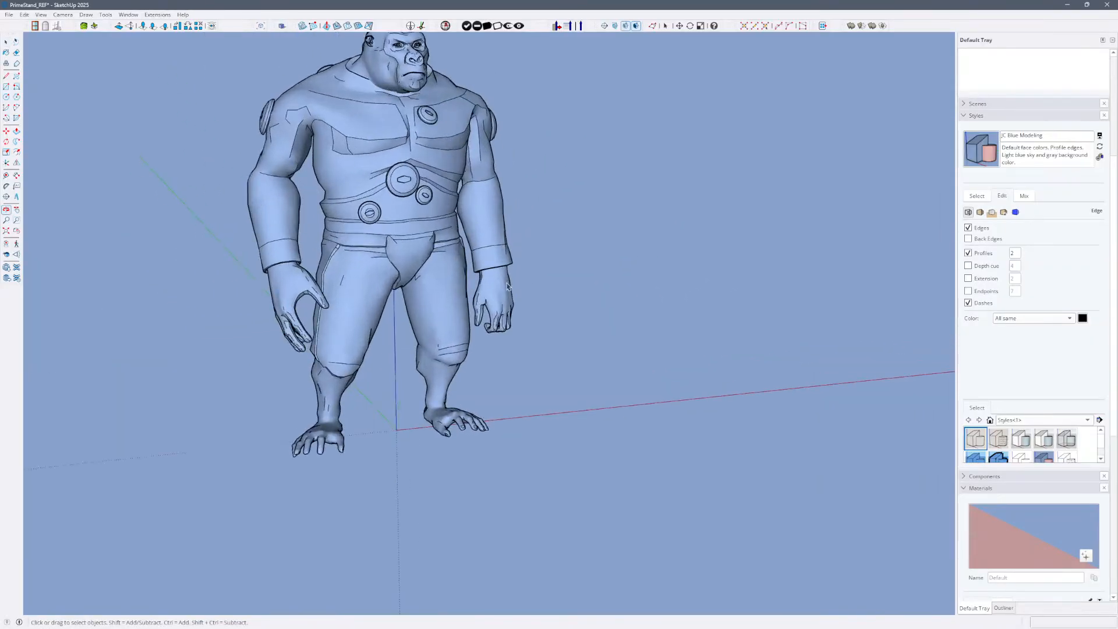
pyautogui.keyDown('shift'); pyautogui.moveTo(611, 274); pyautogui.dragTo(422, 291, button='middle'); pyautogui.keyUp('shift')
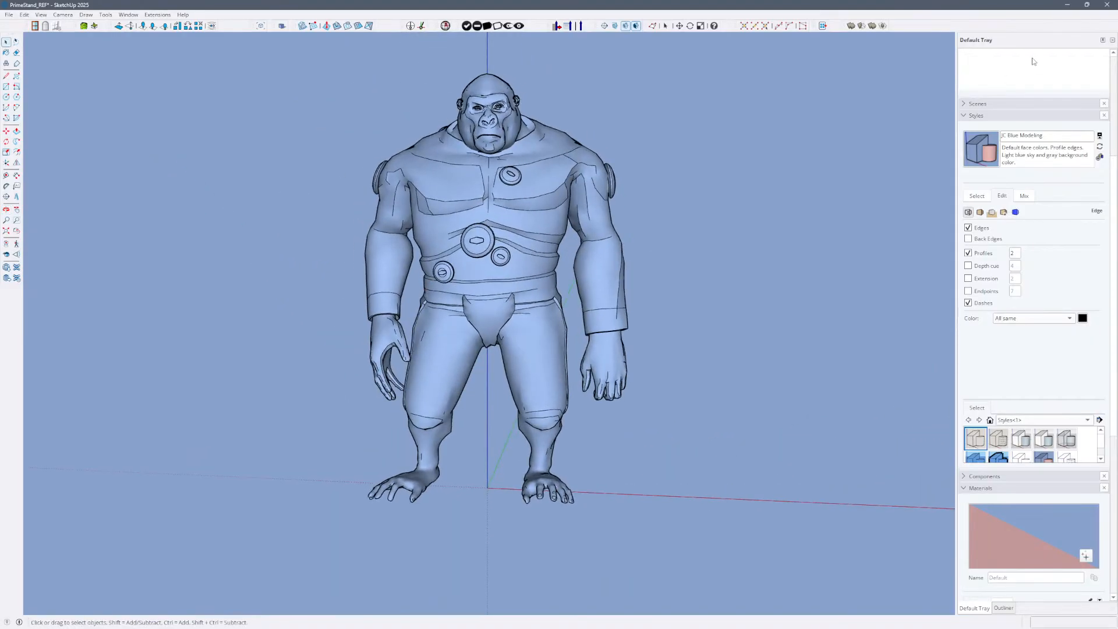
pyautogui.click(1089, 7)
pyautogui.moveTo(473, 349)
pyautogui.mouseDown(button='middle')
pyautogui.moveTo(519, 354)
pyautogui.moveTo(457, 358)
pyautogui.mouseUp(button='middle')
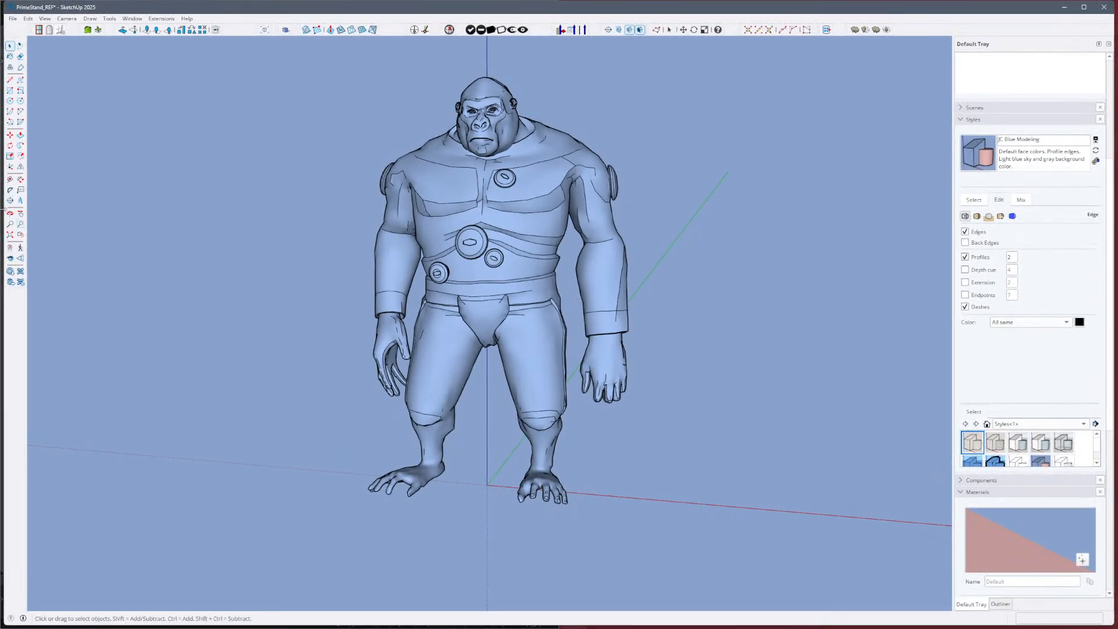
pyautogui.moveTo(2, 214)
pyautogui.mouseDown()
pyautogui.moveTo(529, 238)
pyautogui.moveTo(430, 263)
pyautogui.mouseUp()
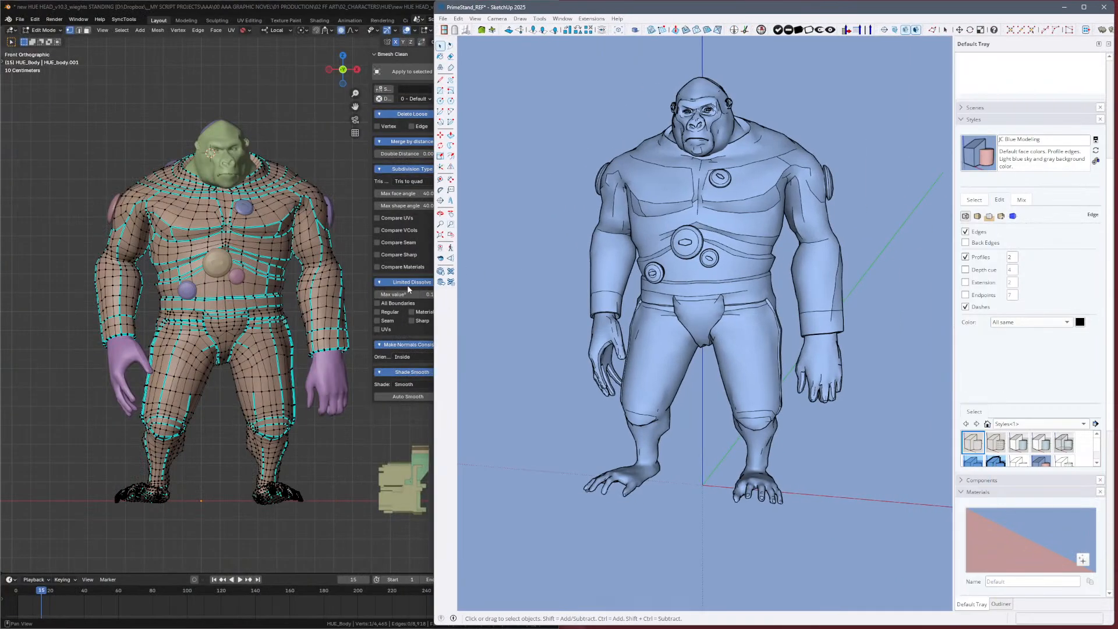
# Inspect the blue gorilla's outlines and surface detail from the side, the front and a distance.
pyautogui.moveTo(667, 345)
pyautogui.mouseDown(button='middle')
pyautogui.moveTo(604, 351)
pyautogui.moveTo(645, 357)
pyautogui.mouseUp(button='middle')
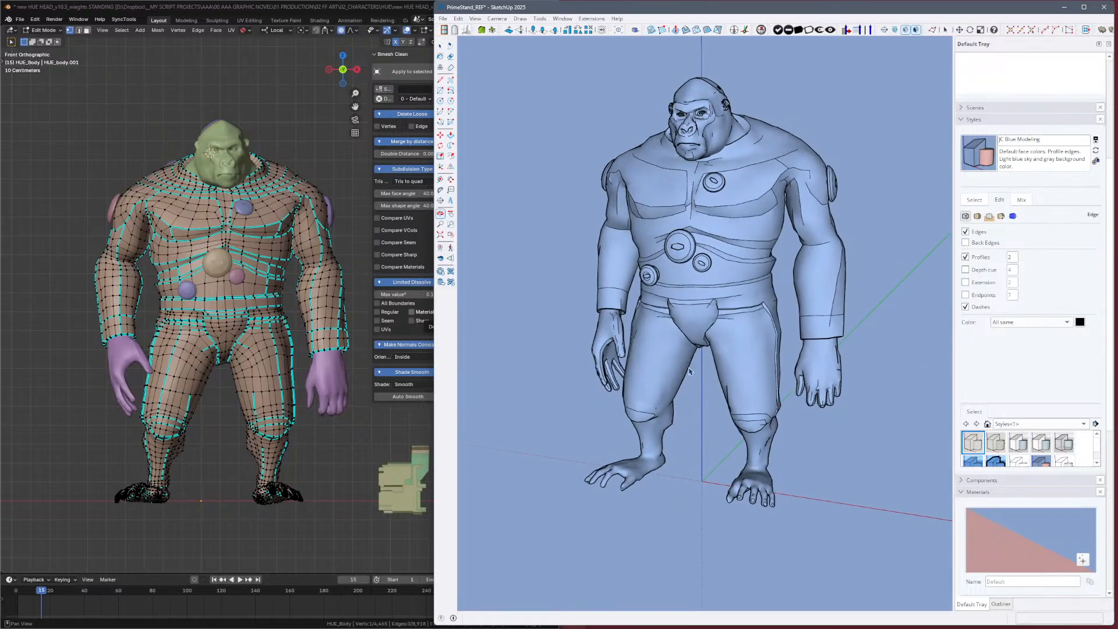
pyautogui.scroll(4, 714, 336)
pyautogui.moveTo(714, 336)
pyautogui.mouseDown(button='middle')
pyautogui.moveTo(649, 252)
pyautogui.moveTo(726, 264)
pyautogui.moveTo(616, 332)
pyautogui.moveTo(744, 358)
pyautogui.moveTo(761, 325)
pyautogui.moveTo(792, 318)
pyautogui.mouseUp(button='middle')
pyautogui.scroll(-2, 792, 317)
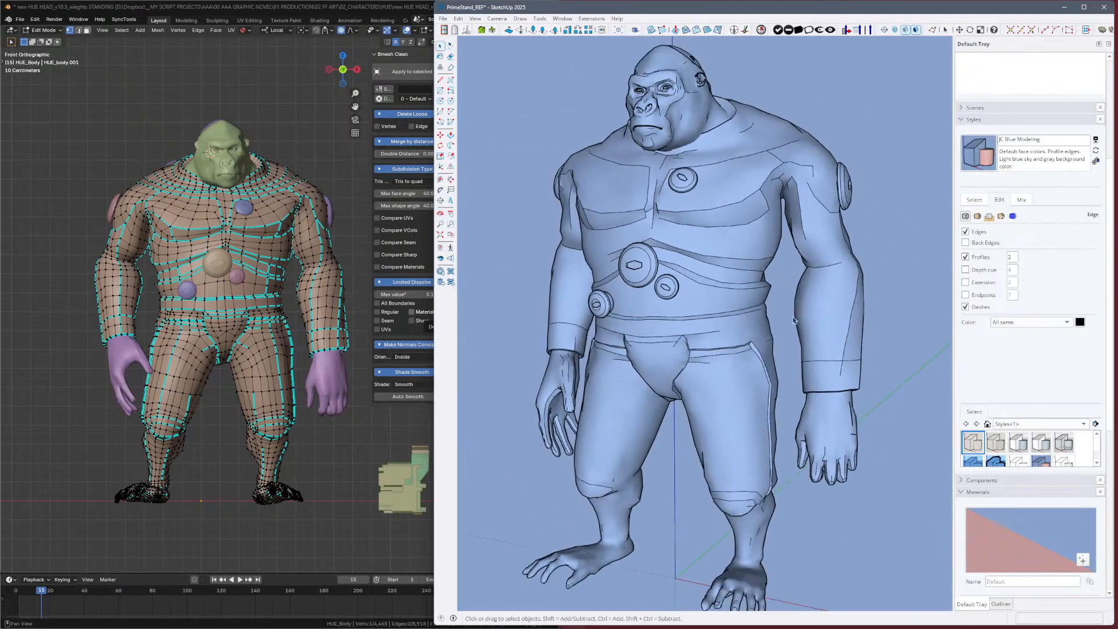
pyautogui.click(757, 299)
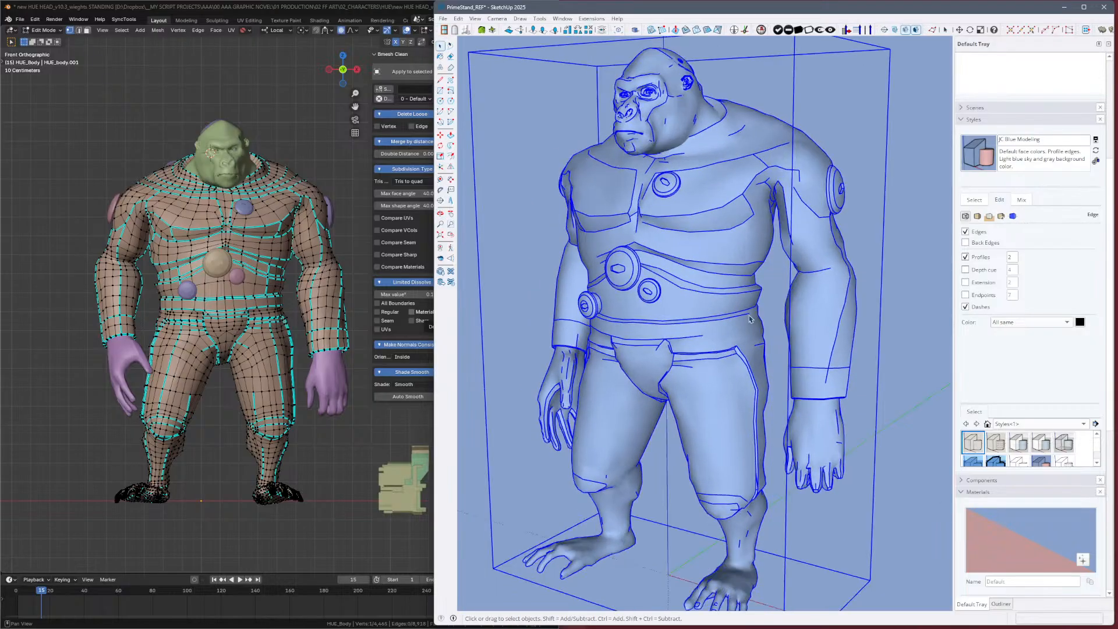
pyautogui.scroll(3, 747, 294)
pyautogui.press('x')
pyautogui.press('x')
pyautogui.moveTo(742, 305); pyautogui.dragTo(645, 316, button='middle')
pyautogui.scroll(-2, 652, 318)
pyautogui.moveTo(780, 343)
pyautogui.mouseDown(button='middle')
pyautogui.moveTo(844, 350)
pyautogui.moveTo(904, 337)
pyautogui.mouseUp(button='middle')
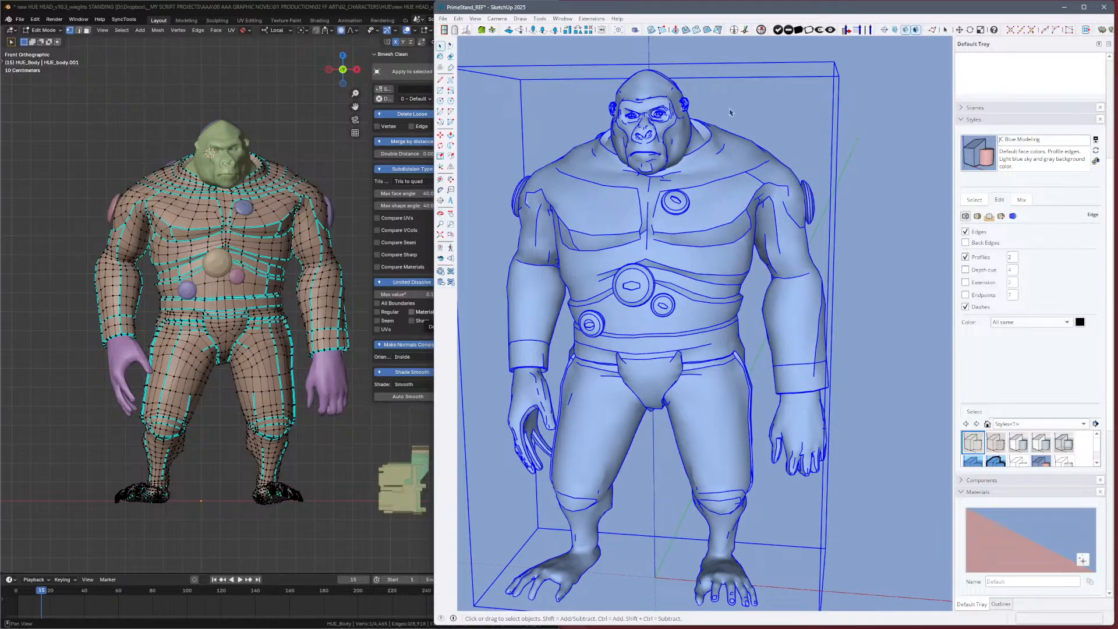
pyautogui.scroll(3, 728, 112)
pyautogui.moveTo(862, 232)
pyautogui.mouseDown(button='middle')
pyautogui.moveTo(728, 300)
pyautogui.moveTo(788, 305)
pyautogui.moveTo(754, 269)
pyautogui.mouseUp(button='middle')
pyautogui.click(917, 263)
pyautogui.scroll(-3, 844, 268)
pyautogui.click(766, 282)
pyautogui.scroll(-2, 754, 269)
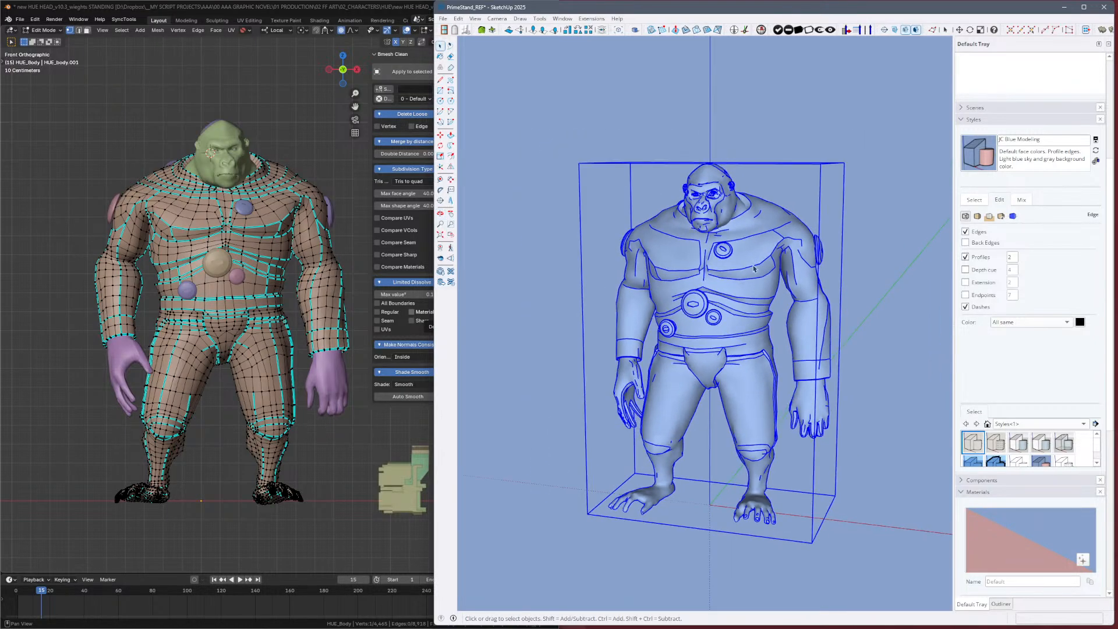
# Open the blue gorilla for editing and select all the geometry inside it.
pyautogui.doubleClick(754, 271)
pyautogui.moveTo(604, 119); pyautogui.dragTo(871, 563)
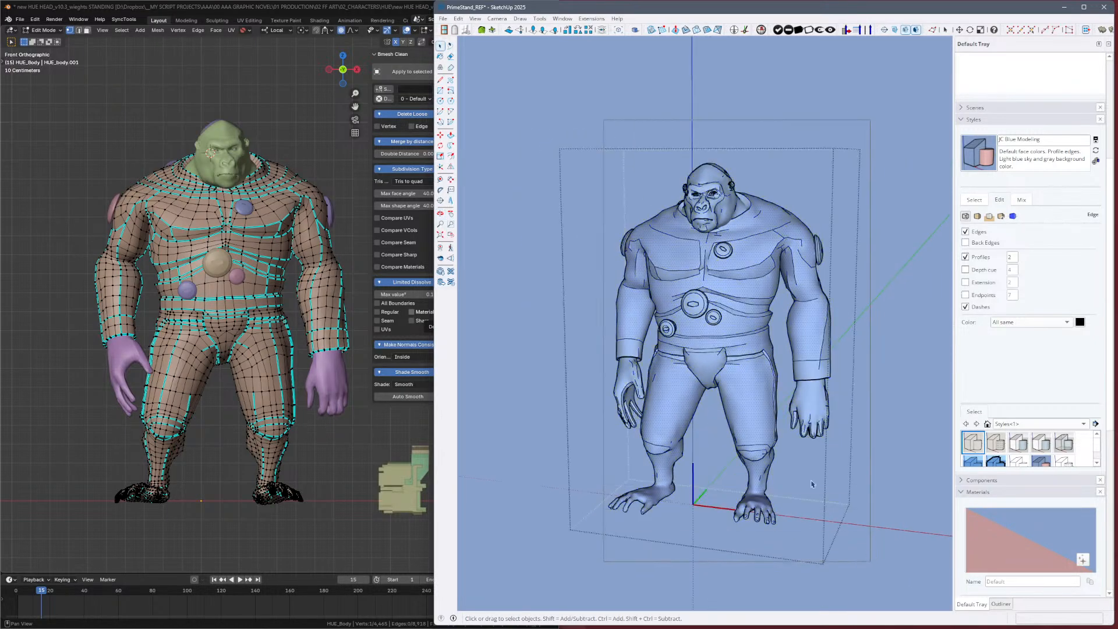
pyautogui.scroll(2, 701, 355)
pyautogui.moveTo(703, 353)
pyautogui.mouseDown(button='middle')
pyautogui.moveTo(663, 302)
pyautogui.moveTo(703, 295)
pyautogui.mouseUp(button='middle')
pyautogui.scroll(-2, 661, 291)
pyautogui.moveTo(552, 153); pyautogui.dragTo(873, 588)
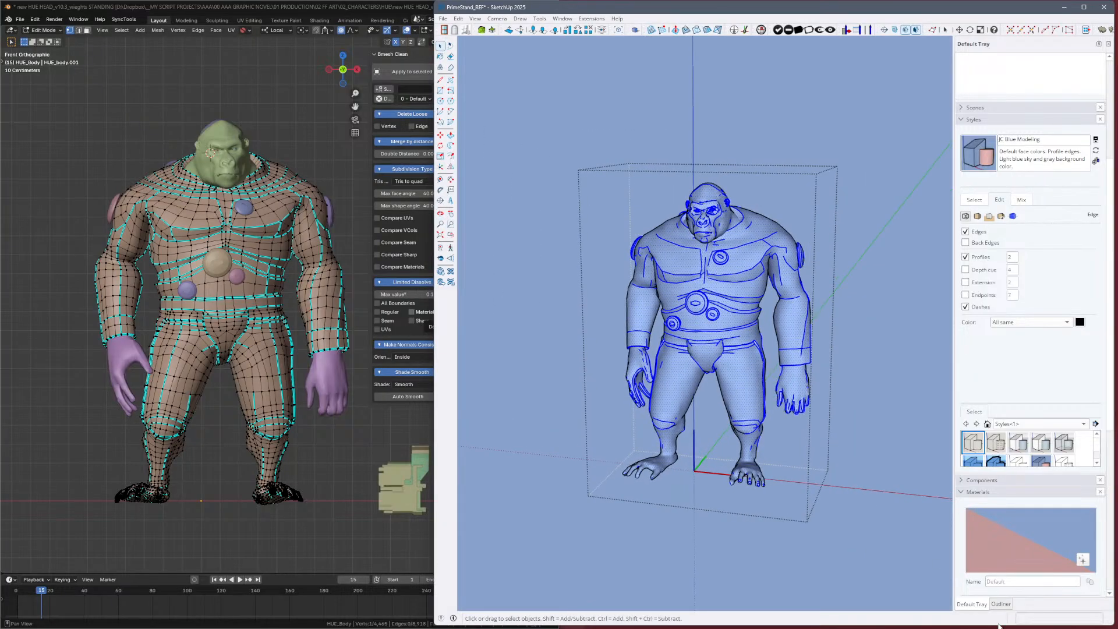
# Save the model and close the blue gorilla's editing context.
pyautogui.hotkey('ctrl', 's')
pyautogui.click(798, 385)
pyautogui.scroll(-3, 972, 533)
pyautogui.scroll(-5, 873, 227)
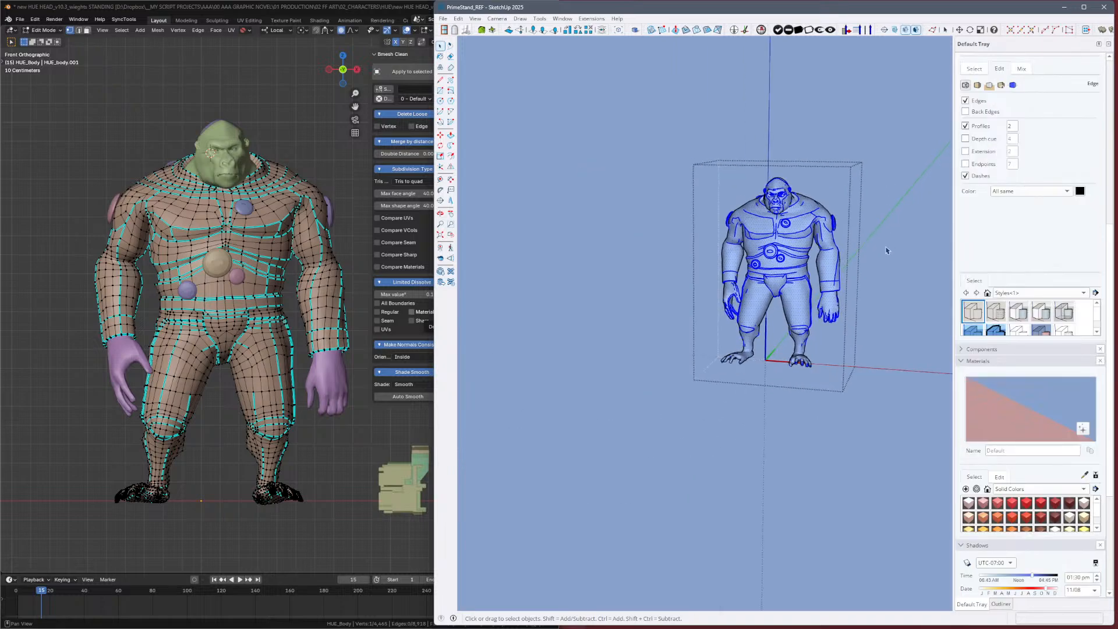
pyautogui.click(885, 317)
pyautogui.moveTo(856, 289)
pyautogui.mouseDown(button='middle')
pyautogui.moveTo(815, 291)
pyautogui.moveTo(702, 351)
pyautogui.mouseUp(button='middle')
# Import the gorilla character model from disk and dismiss the missing textures notice.
pyautogui.click(443, 19)
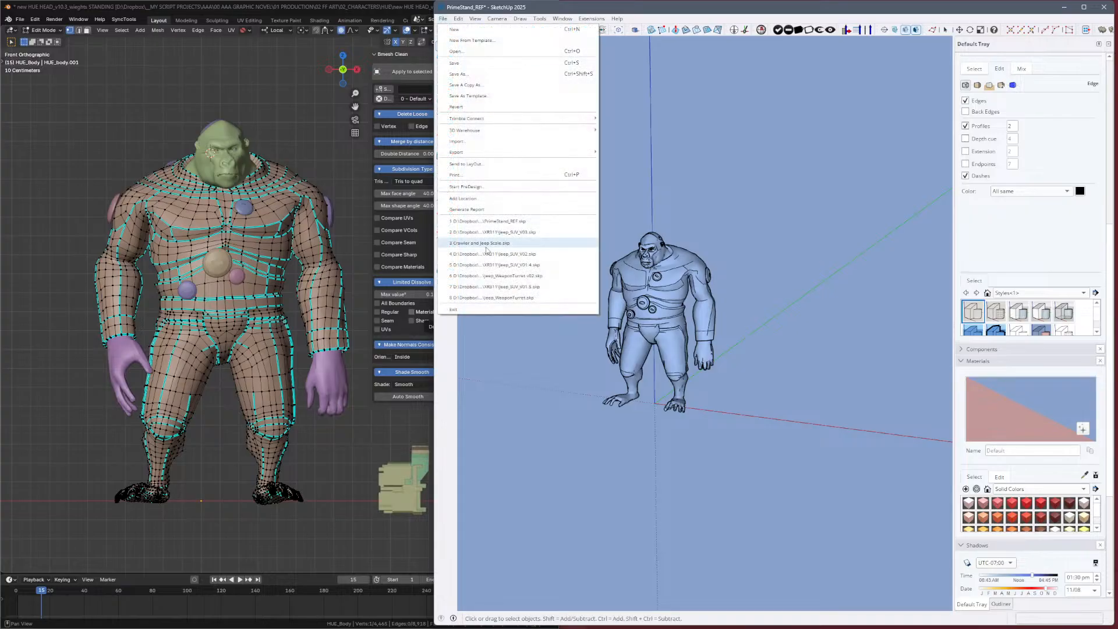
pyautogui.click(488, 144)
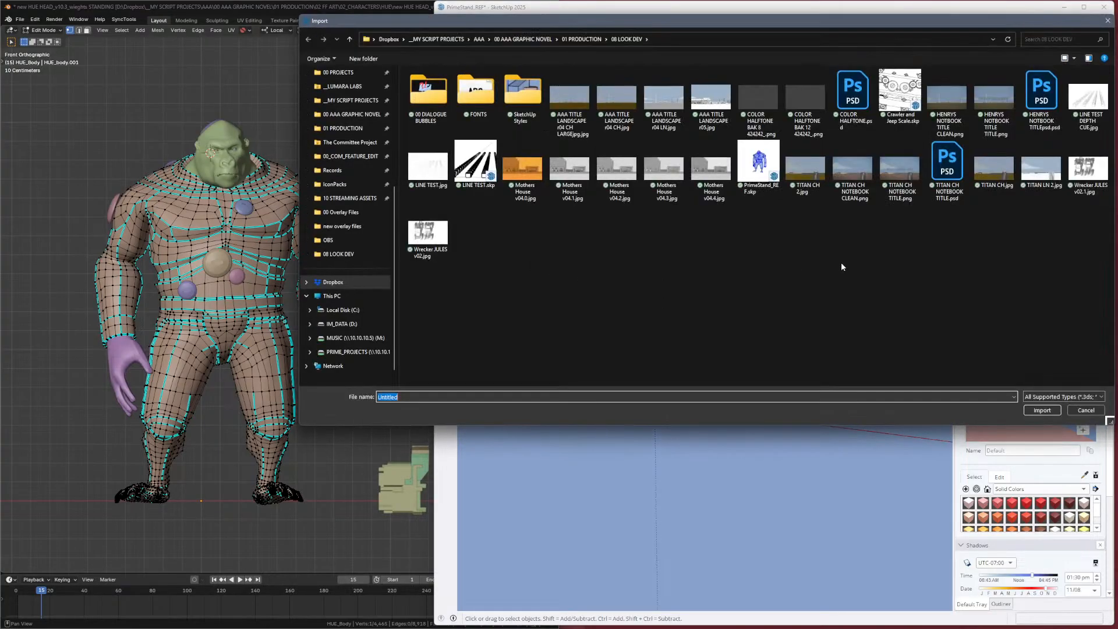
pyautogui.click(675, 36)
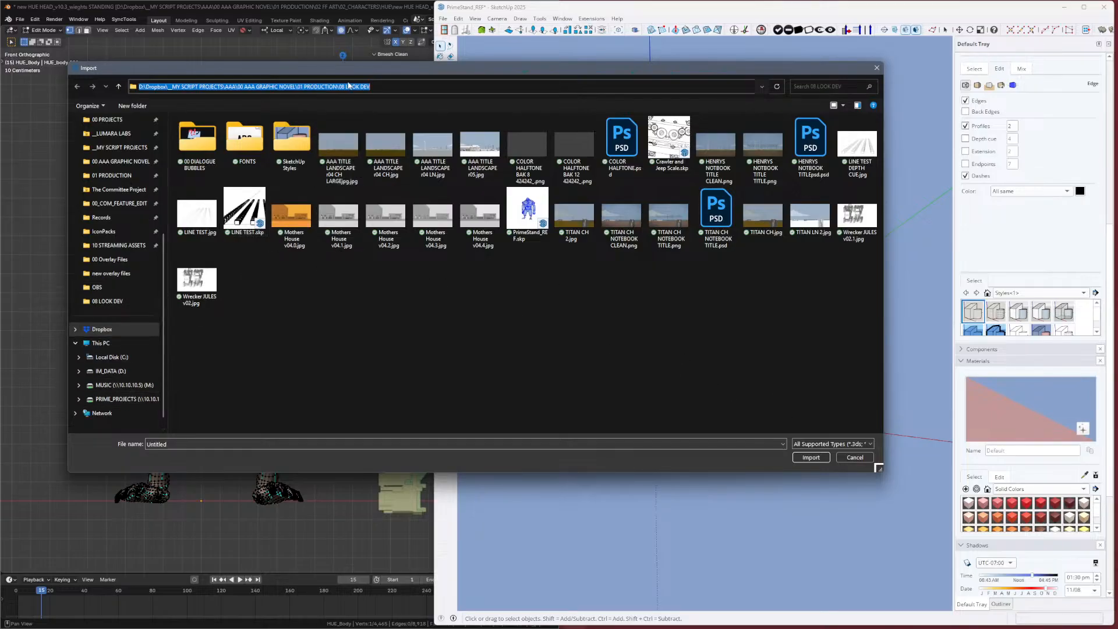
pyautogui.moveTo(335, 68); pyautogui.dragTo(0, 12)
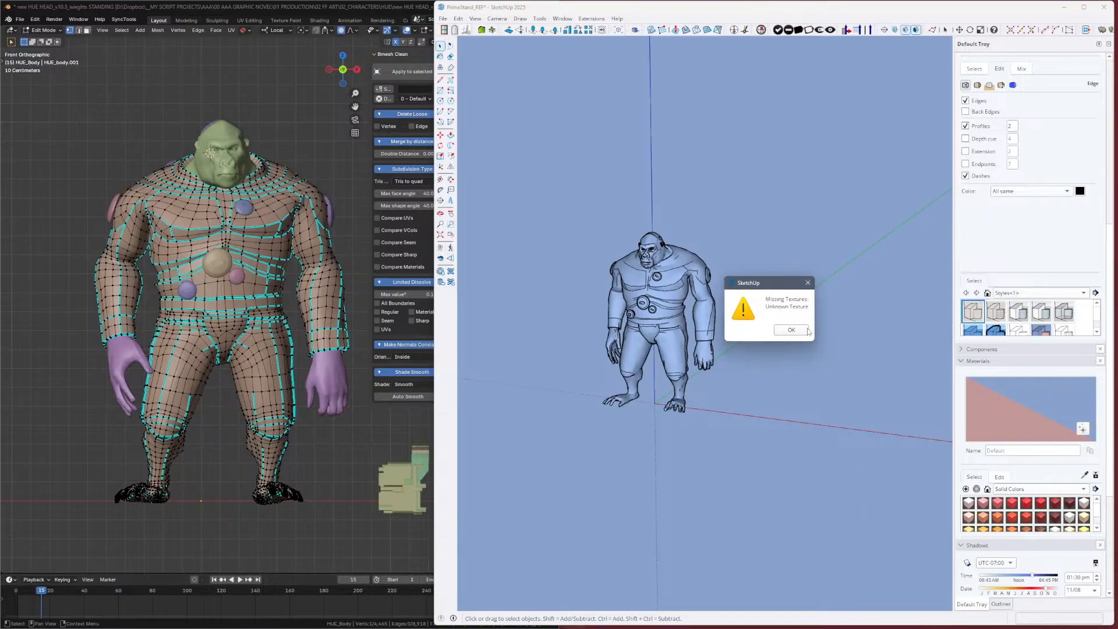
pyautogui.click(797, 329)
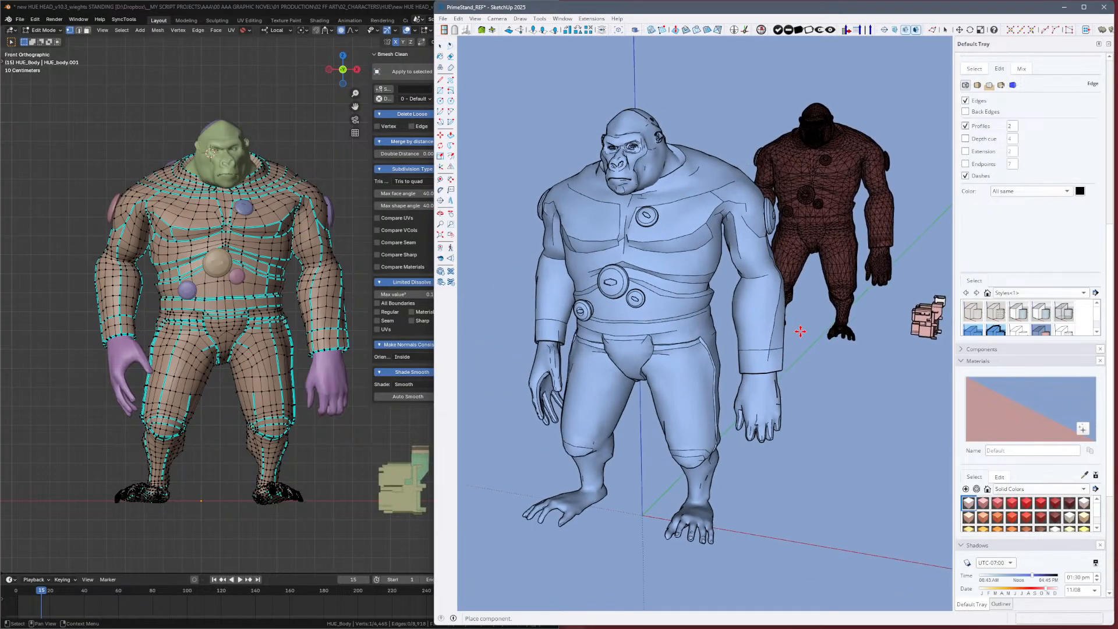
# Place the imported model on the ground beside the blue gorilla and clear the selection.
pyautogui.scroll(-2, 810, 340)
pyautogui.click(856, 516)
pyautogui.scroll(-2, 716, 431)
pyautogui.keyDown('shift'); pyautogui.moveTo(716, 430); pyautogui.dragTo(574, 395, button='middle'); pyautogui.keyUp('shift')
pyautogui.press('space')
pyautogui.click(839, 399)
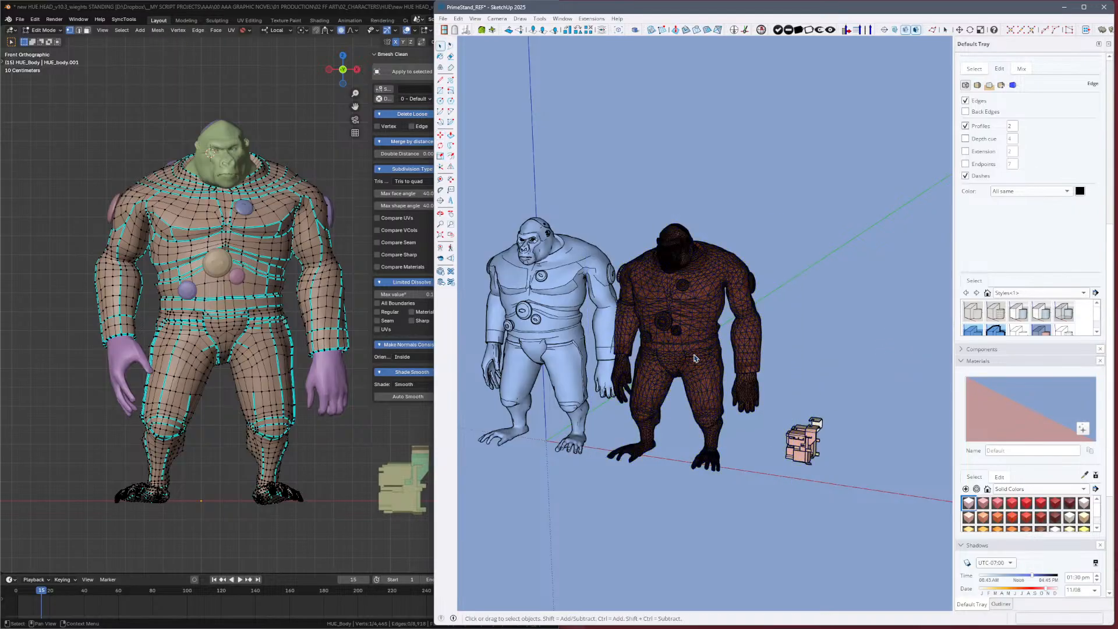
# Inspect the dense triangulated edges of the imported gorilla up close and from the front.
pyautogui.scroll(4, 694, 358)
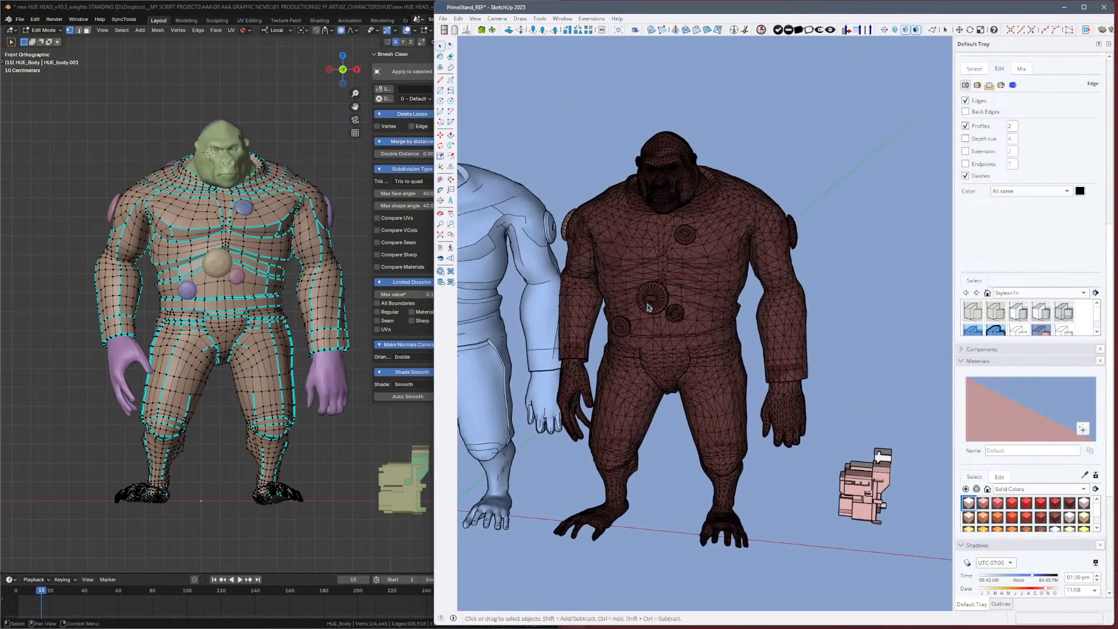
pyautogui.moveTo(690, 342)
pyautogui.mouseDown(button='middle')
pyautogui.moveTo(628, 253)
pyautogui.moveTo(815, 317)
pyautogui.mouseUp(button='middle')
pyautogui.click(815, 317)
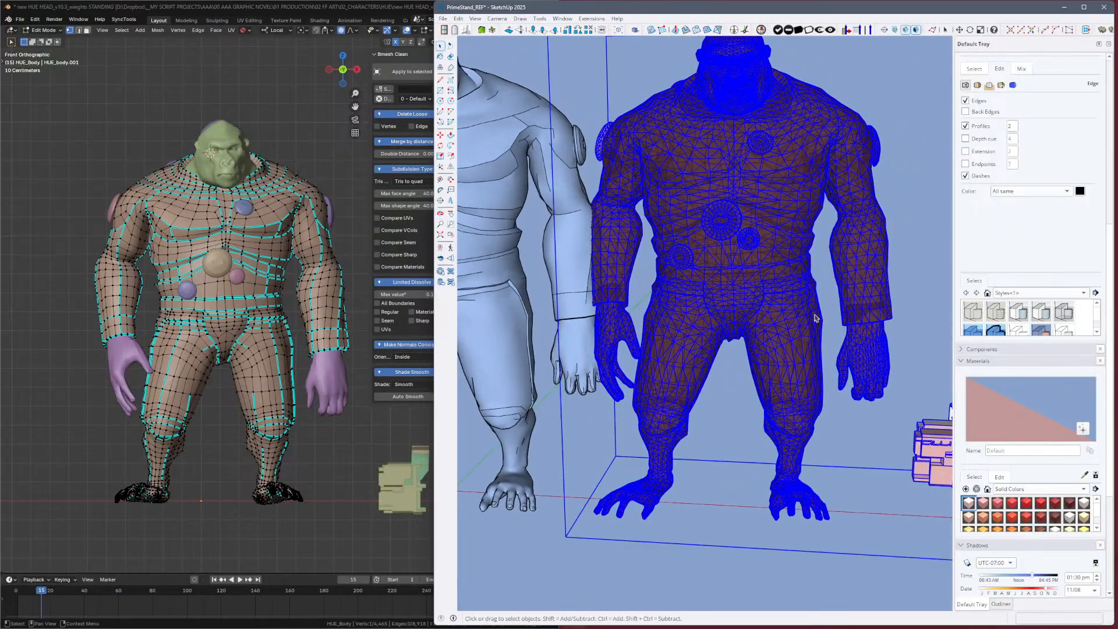
pyautogui.scroll(-3, 815, 318)
pyautogui.click(766, 506)
pyautogui.moveTo(766, 506)
pyautogui.mouseDown(button='middle')
pyautogui.moveTo(887, 396)
pyautogui.moveTo(785, 399)
pyautogui.moveTo(793, 381)
pyautogui.mouseUp(button='middle')
pyautogui.scroll(4, 777, 373)
pyautogui.scroll(-3, 751, 343)
pyautogui.moveTo(735, 343)
pyautogui.keyDown('shift'); pyautogui.mouseDown(button='middle')
pyautogui.moveTo(769, 341)
pyautogui.moveTo(738, 351)
pyautogui.mouseUp(button='middle'); pyautogui.keyUp('shift')
# Maximize the SketchUp window and compare the imported gorilla's triangulated mesh with the clean outlines of the blue gorilla.
pyautogui.click(1083, 7)
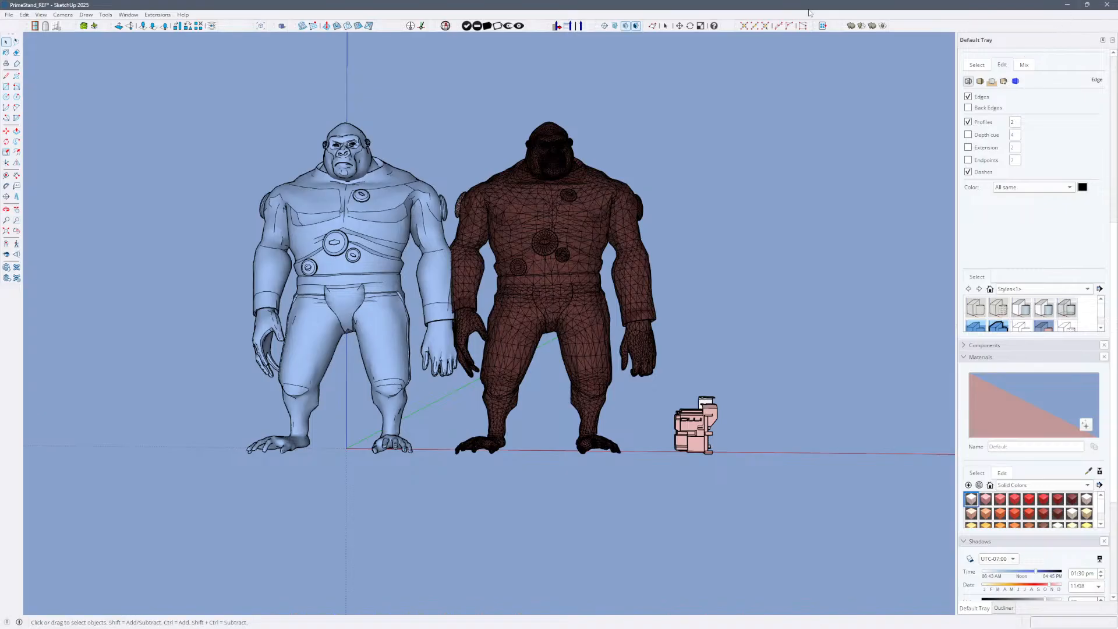
pyautogui.click(555, 200)
pyautogui.scroll(8, 548, 232)
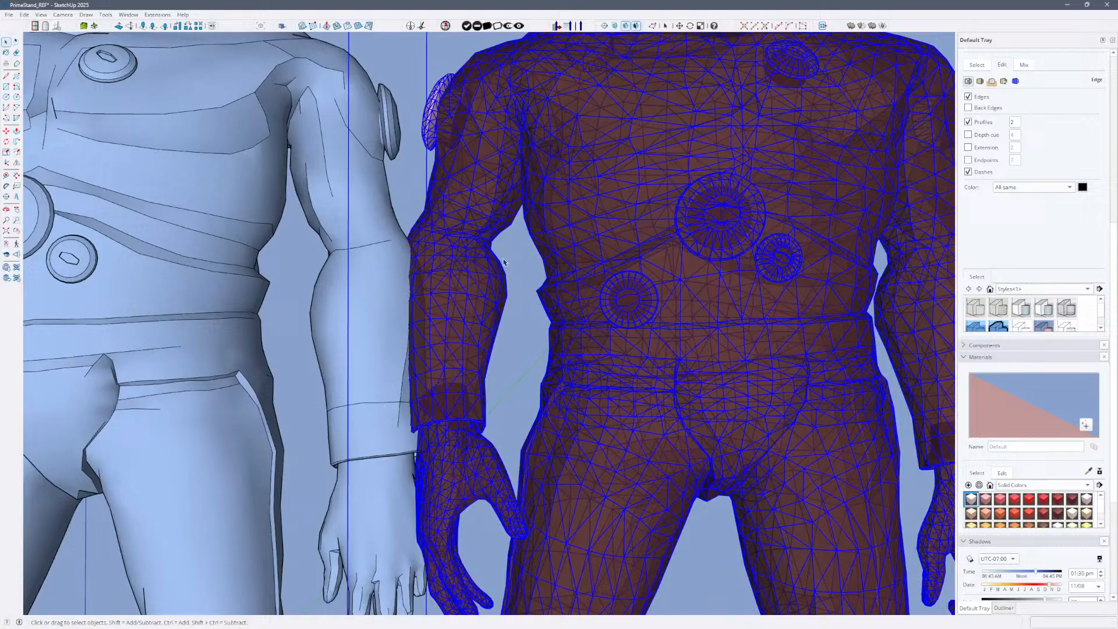
pyautogui.moveTo(530, 279); pyautogui.dragTo(528, 304, button='middle')
pyautogui.scroll(-4, 528, 305)
pyautogui.keyDown('shift'); pyautogui.moveTo(373, 294); pyautogui.dragTo(497, 336, button='middle'); pyautogui.keyUp('shift')
pyautogui.scroll(3, 449, 279)
pyautogui.click(481, 296)
pyautogui.hotkey('alt', 'h')
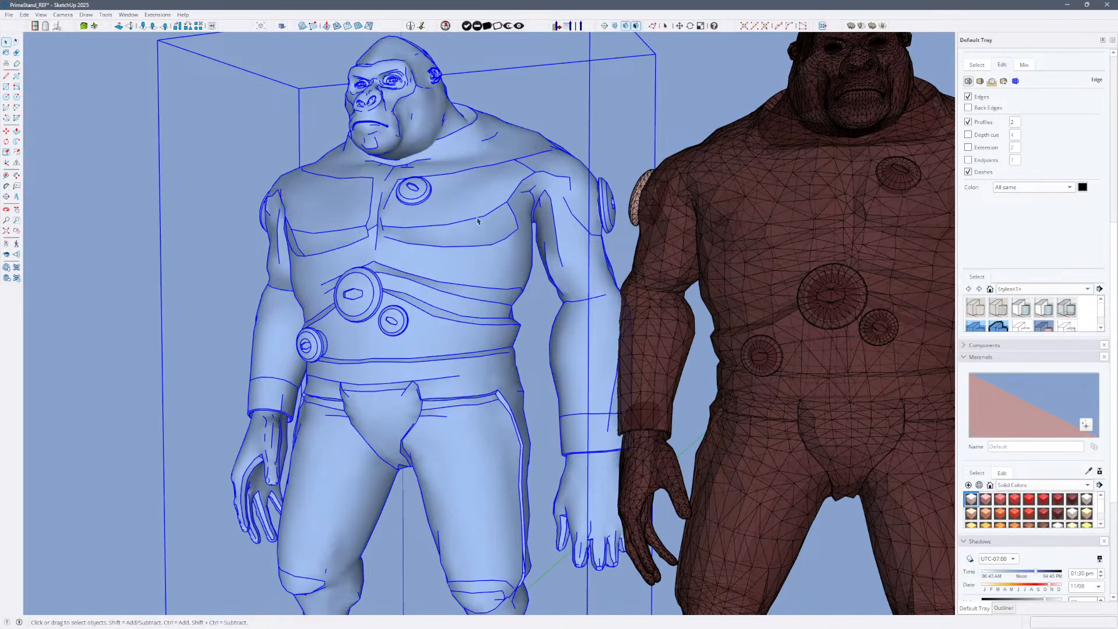
pyautogui.scroll(-2, 492, 436)
pyautogui.keyDown('shift'); pyautogui.moveTo(478, 413); pyautogui.dragTo(483, 285, button='middle'); pyautogui.keyUp('shift')
pyautogui.moveTo(483, 285); pyautogui.dragTo(524, 330, button='middle')
# Open the imported component and delete the small boxy object standing beside the gorilla.
pyautogui.click(756, 310)
pyautogui.scroll(-2, 749, 317)
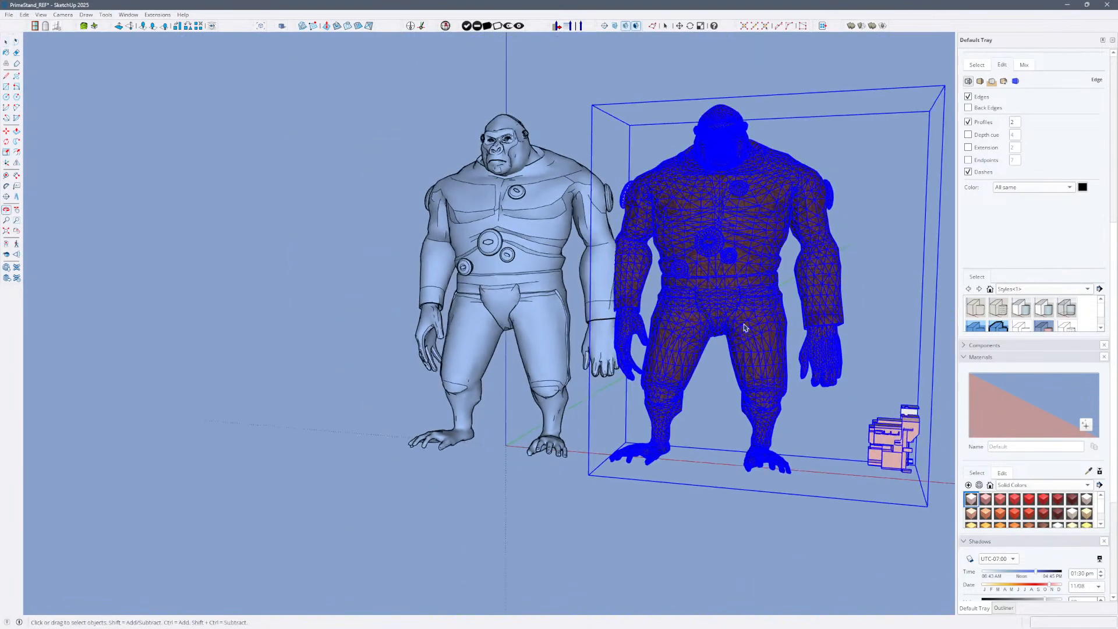
pyautogui.keyDown('shift'); pyautogui.moveTo(744, 327); pyautogui.dragTo(704, 368, button='middle'); pyautogui.keyUp('shift')
pyautogui.doubleClick(741, 413)
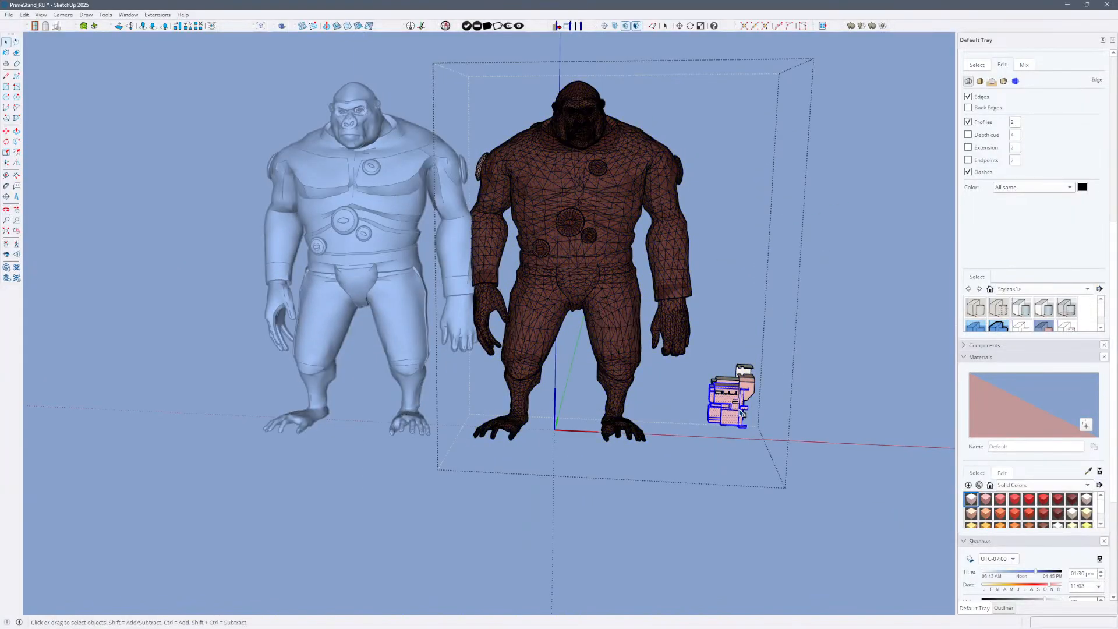
pyautogui.moveTo(709, 351); pyautogui.dragTo(817, 492)
pyautogui.press('Delete')
pyautogui.scroll(-3, 801, 434)
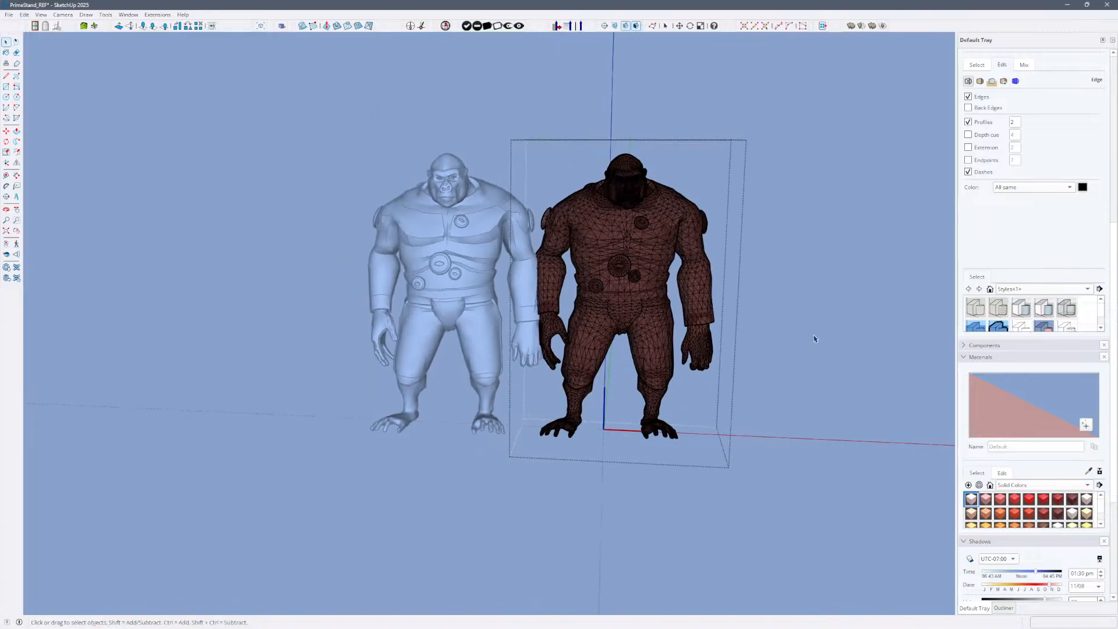
# Close the component and move the imported gorilla about 1' 5 1/2" along the red axis, away from the reference gorilla.
pyautogui.press('Escape')
pyautogui.press('m')
pyautogui.click(726, 464)
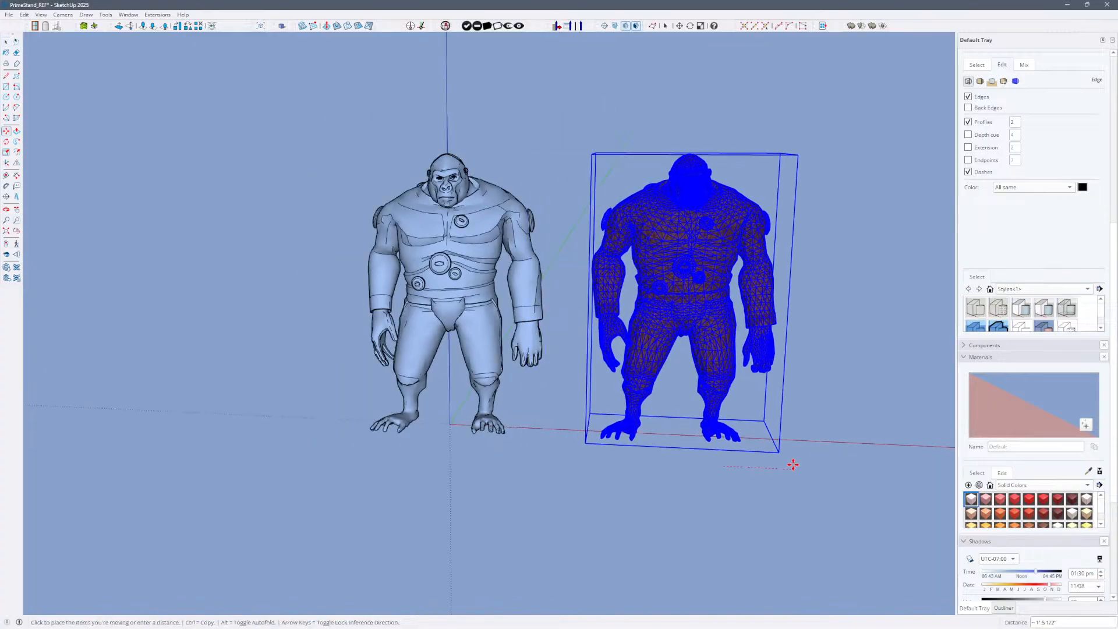
pyautogui.click(792, 466)
pyautogui.press('space')
pyautogui.moveTo(771, 451); pyautogui.dragTo(893, 484, button='middle')
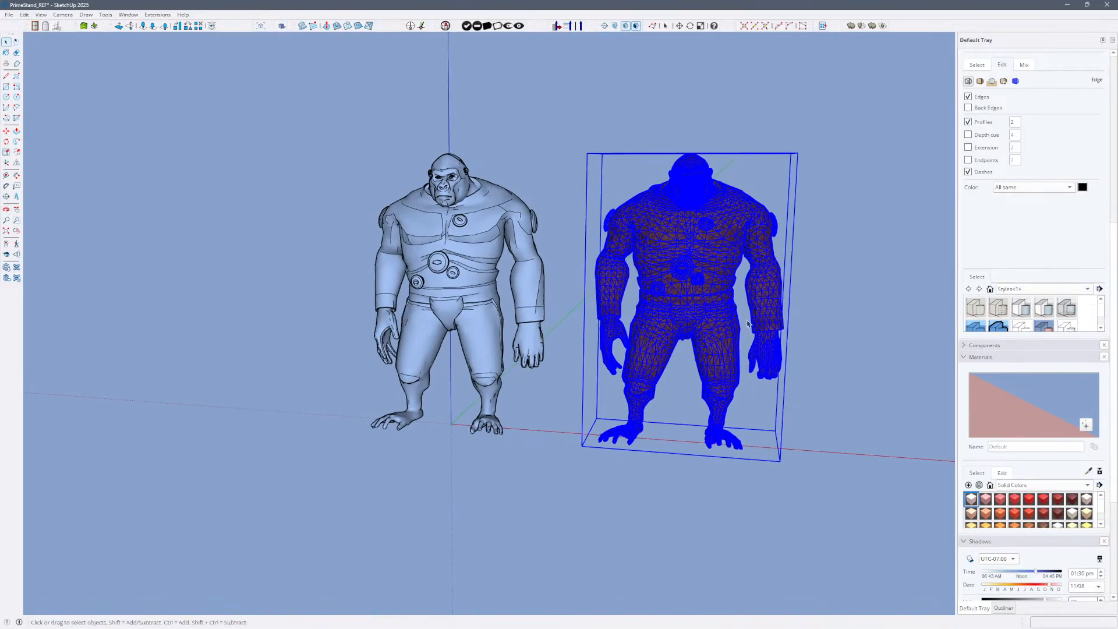
# Soften the imported gorilla's edges with an angle between normals of 27 degrees.
pyautogui.press('x')
pyautogui.press('x')
pyautogui.click(883, 260)
pyautogui.click(705, 295)
pyautogui.moveTo(694, 288); pyautogui.dragTo(699, 277, button='middle')
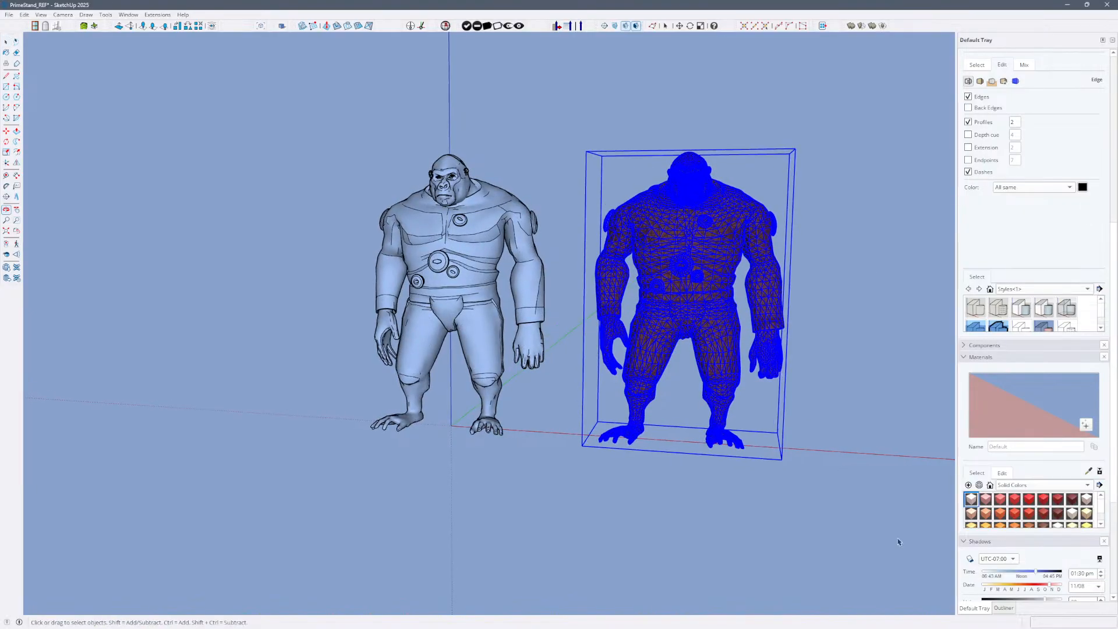
pyautogui.scroll(-6, 983, 520)
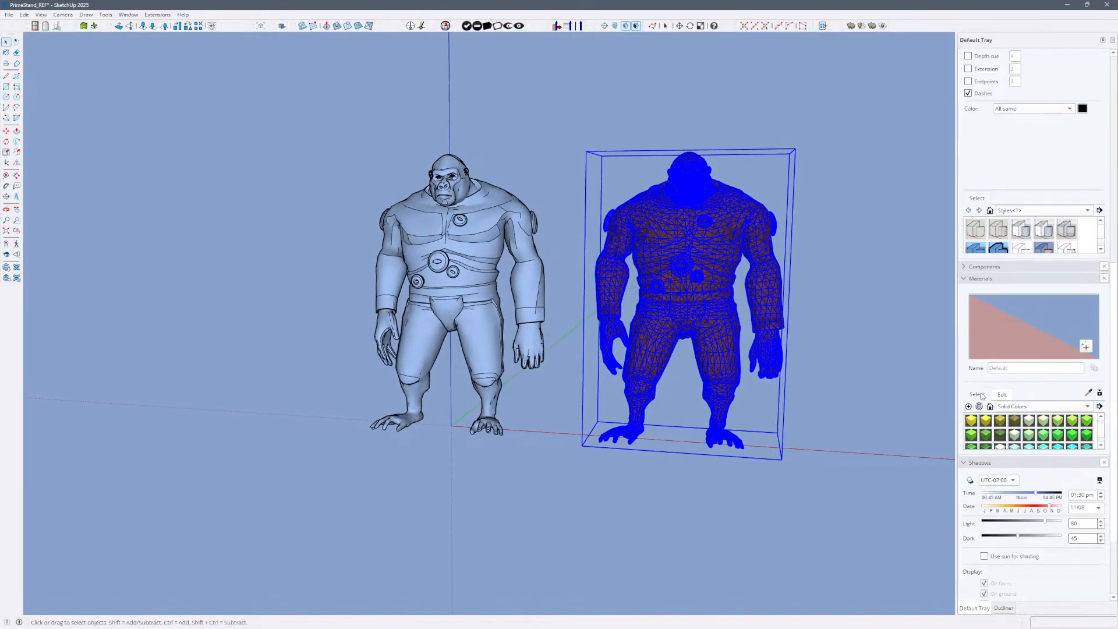
pyautogui.moveTo(965, 559)
pyautogui.mouseDown()
pyautogui.moveTo(1013, 557)
pyautogui.moveTo(986, 570)
pyautogui.mouseUp()
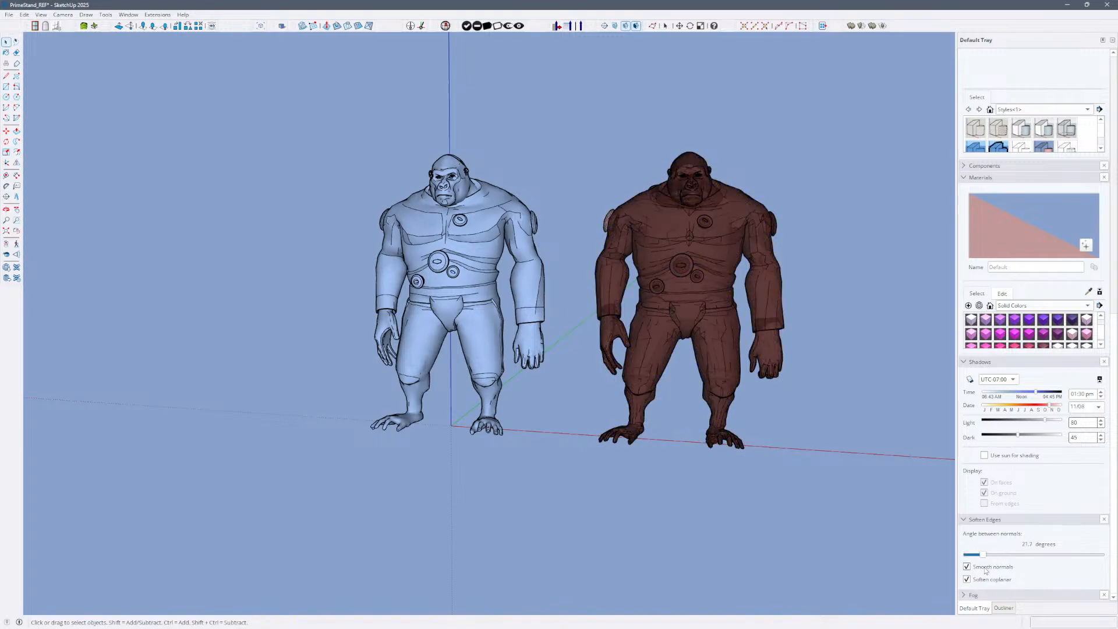
# Open the imported gorilla component and paint its connected body and suit mesh with the default material.
pyautogui.moveTo(791, 309)
pyautogui.mouseDown(button='middle')
pyautogui.moveTo(579, 354)
pyautogui.moveTo(628, 327)
pyautogui.moveTo(598, 301)
pyautogui.moveTo(691, 275)
pyautogui.mouseUp(button='middle')
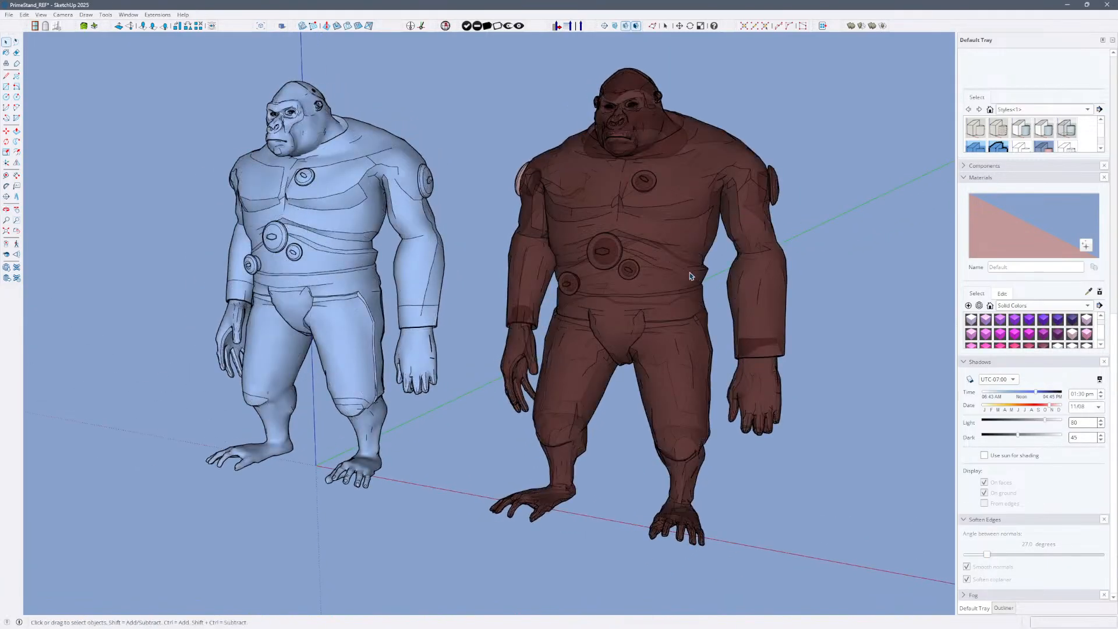
pyautogui.scroll(4, 672, 190)
pyautogui.scroll(-3, 686, 214)
pyautogui.moveTo(707, 316); pyautogui.dragTo(683, 321, button='middle')
pyautogui.scroll(-3, 684, 321)
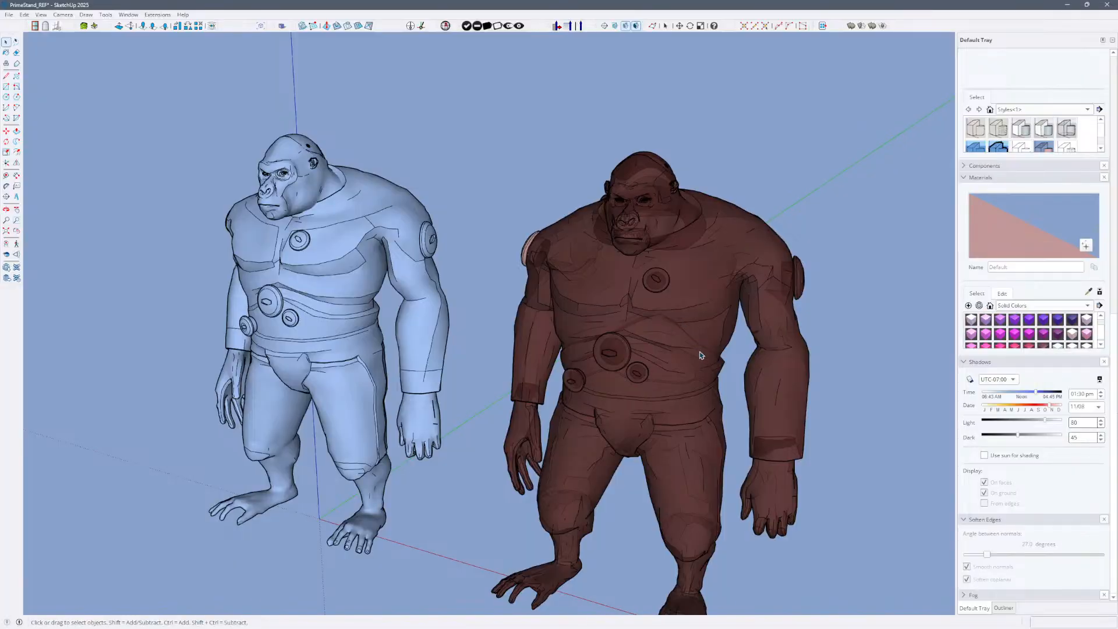
pyautogui.scroll(3, 696, 228)
pyautogui.click(706, 252)
pyautogui.scroll(2, 708, 258)
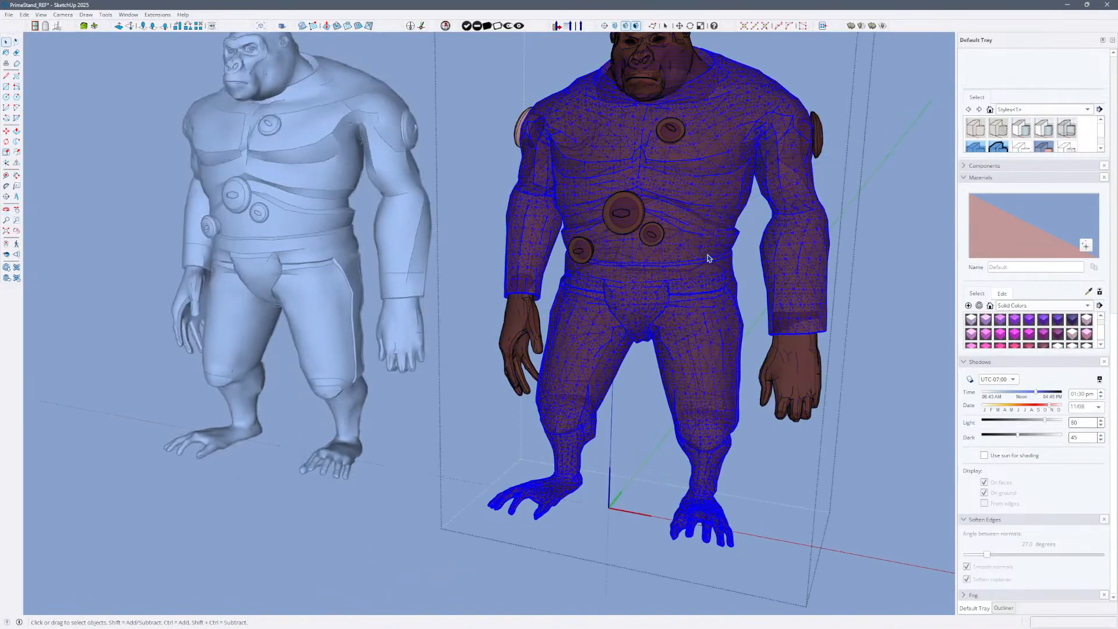
pyautogui.press('b')
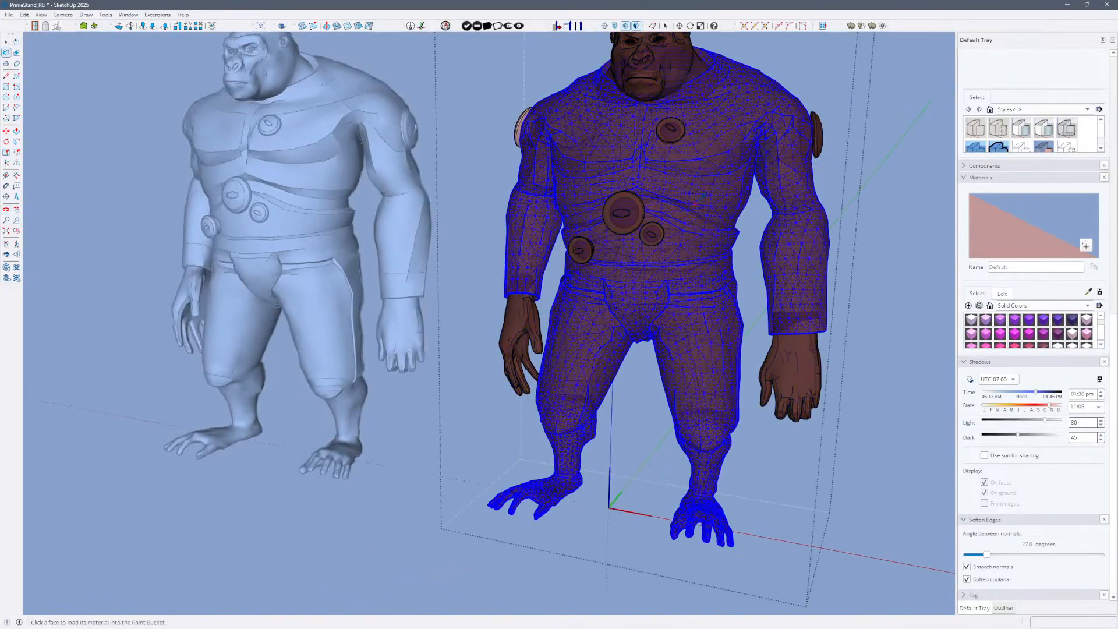
pyautogui.click(709, 182)
pyautogui.press('space')
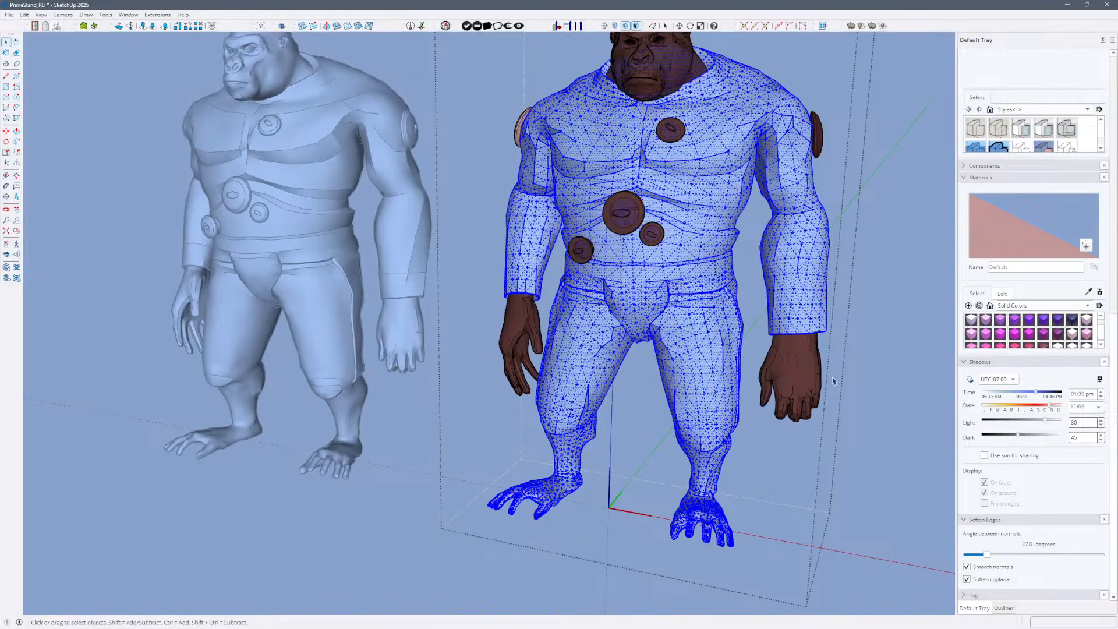
# Select the imported gorilla's left hand mesh and paint it with the default material sampled from the body.
pyautogui.click(876, 312)
pyautogui.doubleClick(803, 381)
pyautogui.press('b')
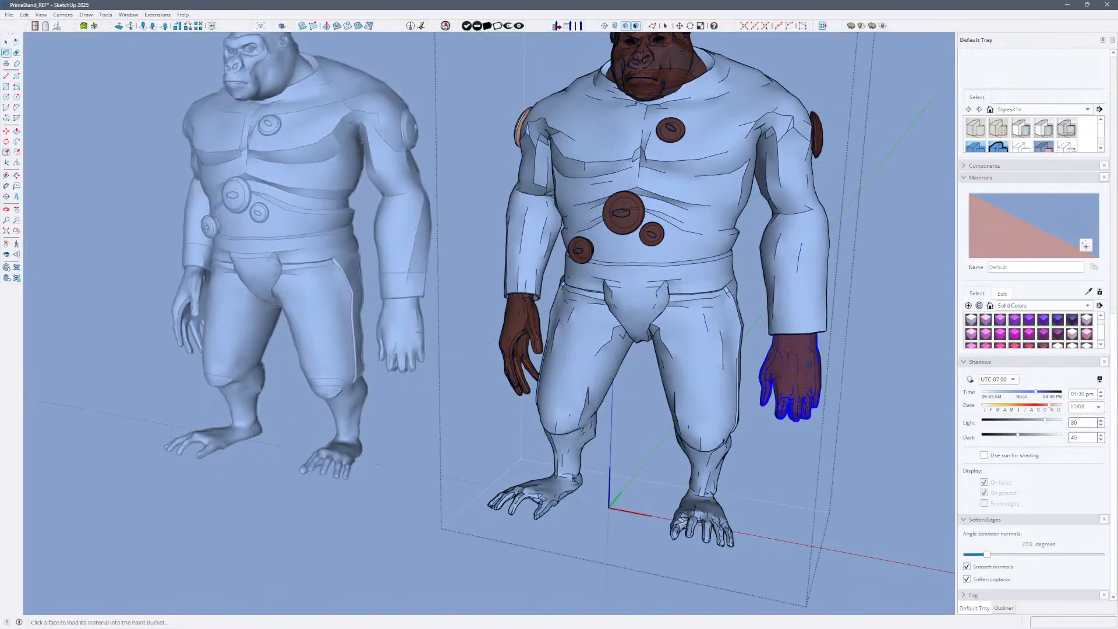
pyautogui.keyDown('alt'); pyautogui.click(806, 367); pyautogui.keyUp('alt')
pyautogui.keyDown('alt'); pyautogui.click(712, 298); pyautogui.keyUp('alt')
pyautogui.click(811, 370)
# Paint the other hand, the three belly discs and the head with the sampled default material, and end painting.
pyautogui.click(546, 354)
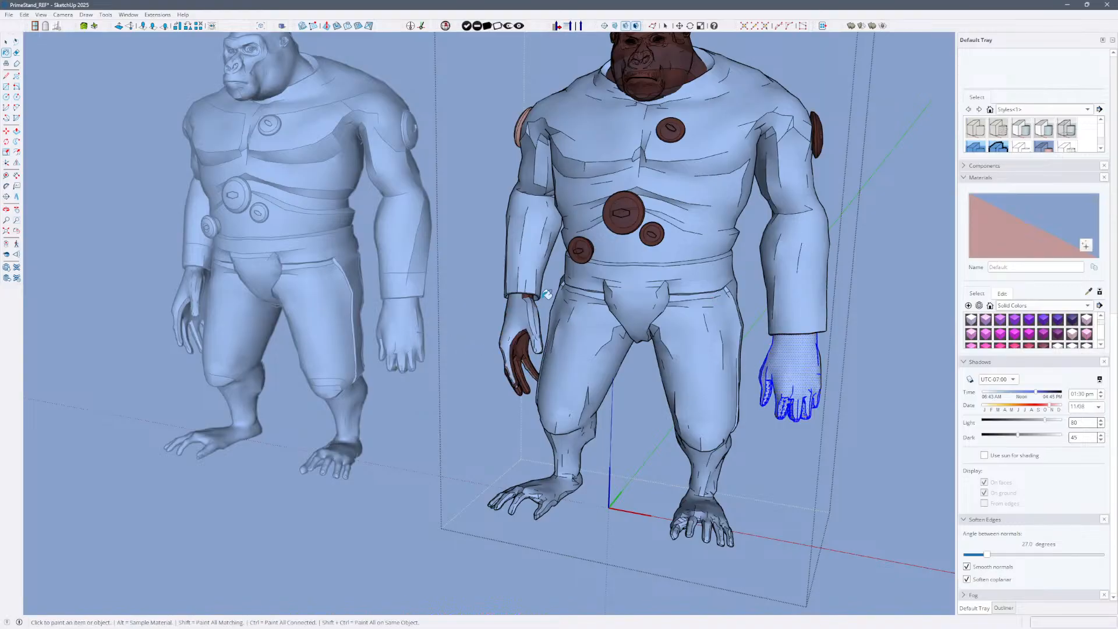
pyautogui.click(615, 204)
pyautogui.click(577, 252)
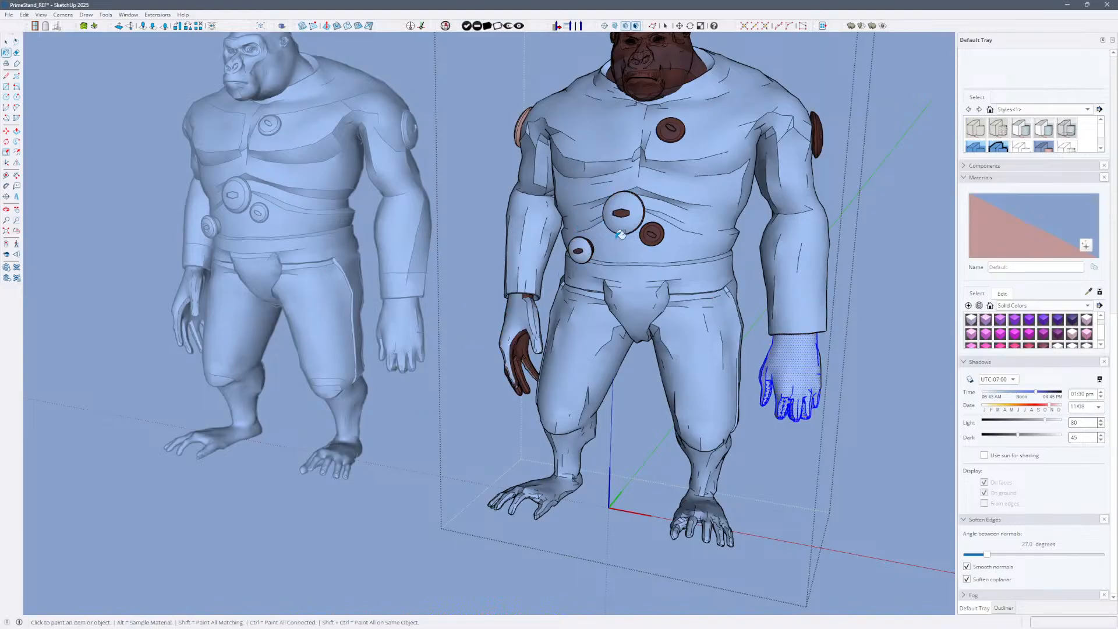
pyautogui.click(643, 226)
pyautogui.click(668, 73)
pyautogui.scroll(-2, 667, 76)
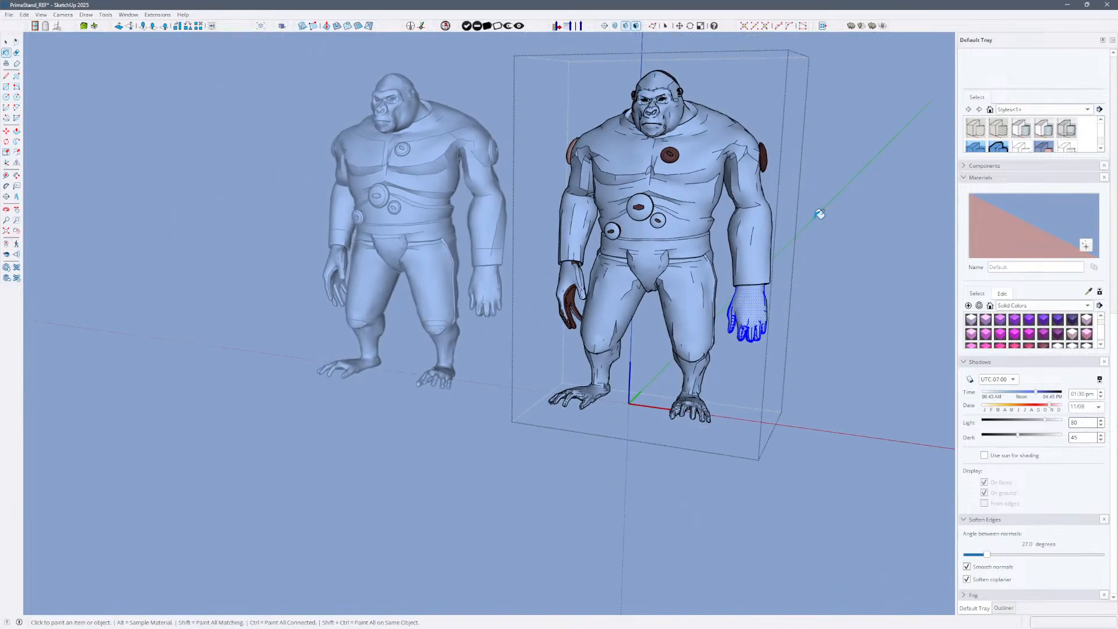
pyautogui.press('space')
# Examine the softened edges on the imported gorilla's face, chest and shoulders up close.
pyautogui.scroll(4, 733, 219)
pyautogui.scroll(-3, 734, 219)
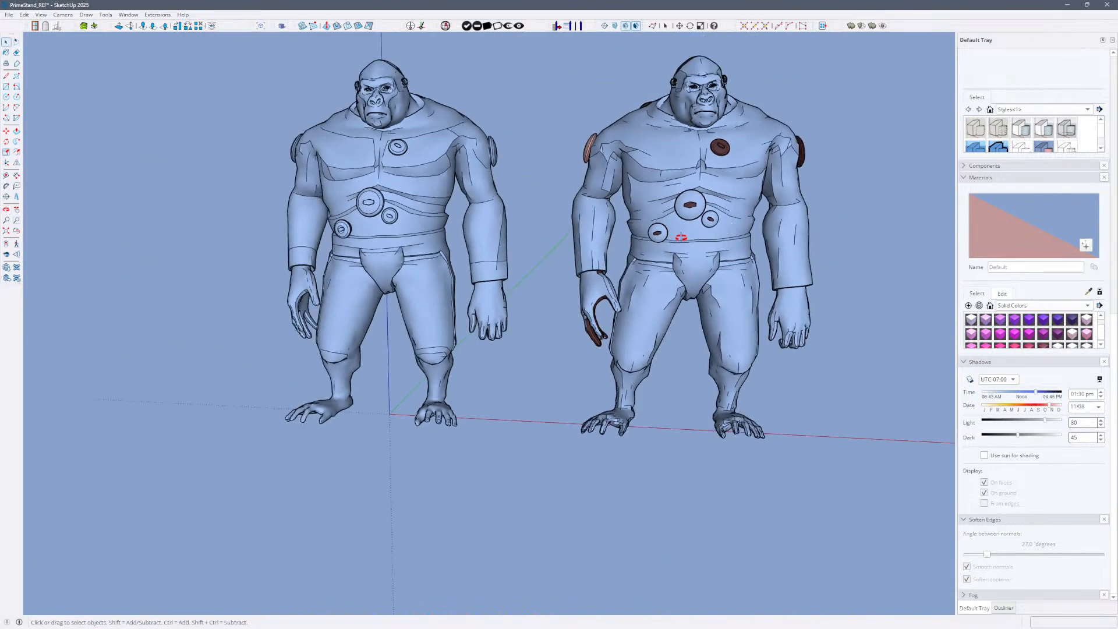
pyautogui.moveTo(674, 239); pyautogui.dragTo(617, 250, button='middle')
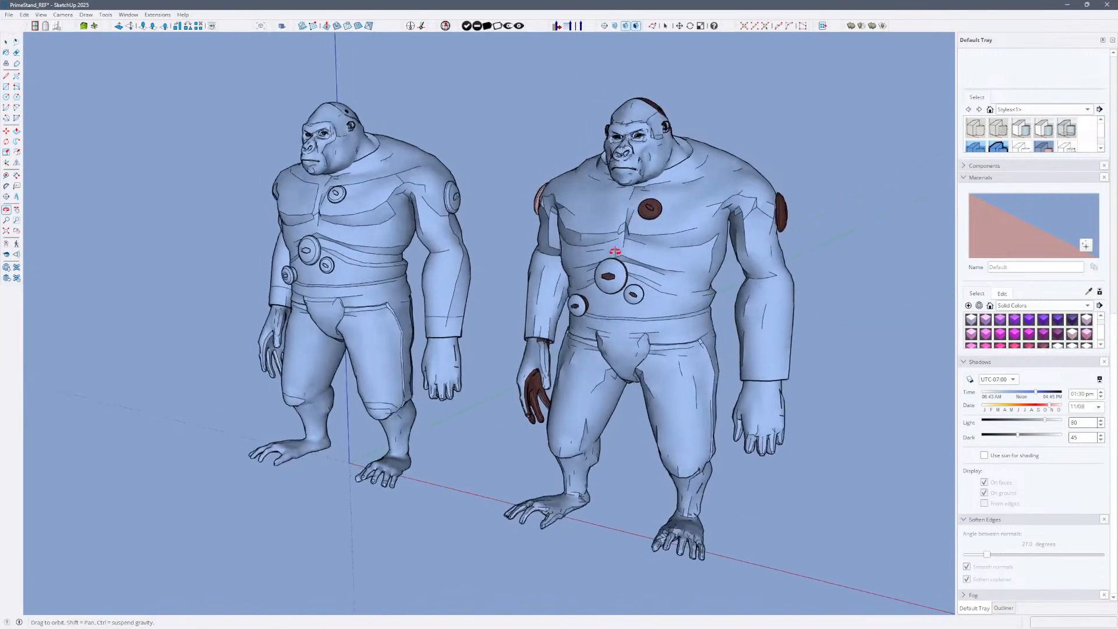
pyautogui.scroll(3, 670, 181)
pyautogui.moveTo(769, 166); pyautogui.dragTo(667, 262, button='middle')
pyautogui.scroll(3, 594, 229)
pyautogui.moveTo(595, 229); pyautogui.dragTo(793, 220, button='middle')
pyautogui.scroll(2, 639, 209)
pyautogui.moveTo(639, 210); pyautogui.dragTo(540, 231, button='middle')
pyautogui.scroll(4, 540, 231)
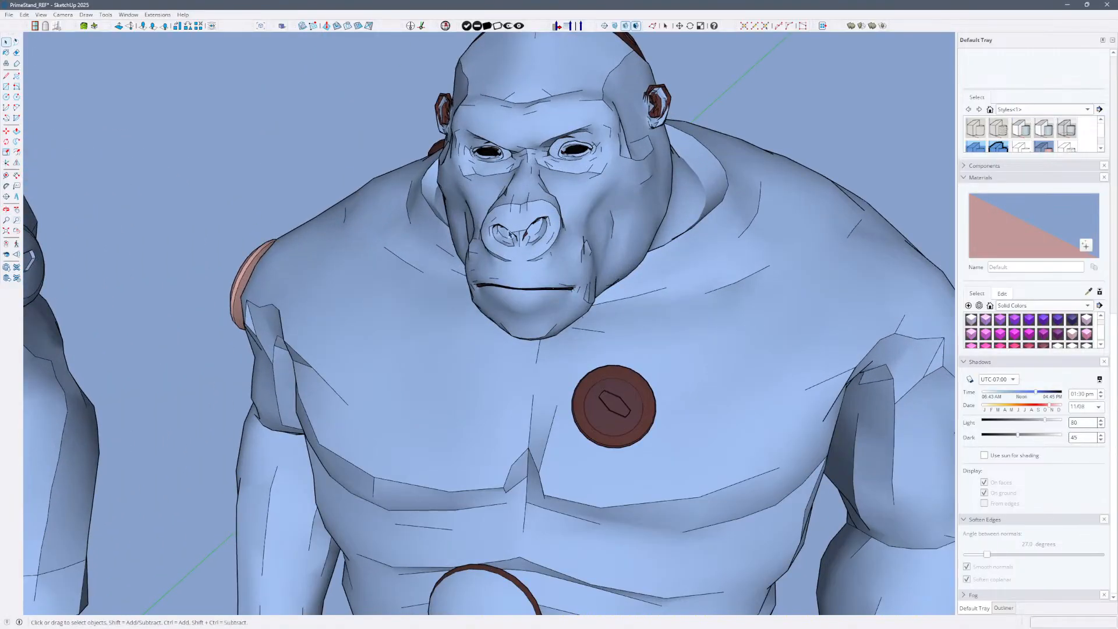
pyautogui.moveTo(442, 174); pyautogui.dragTo(623, 215, button='middle')
pyautogui.scroll(2, 623, 215)
pyautogui.moveTo(471, 203); pyautogui.dragTo(662, 208, button='middle')
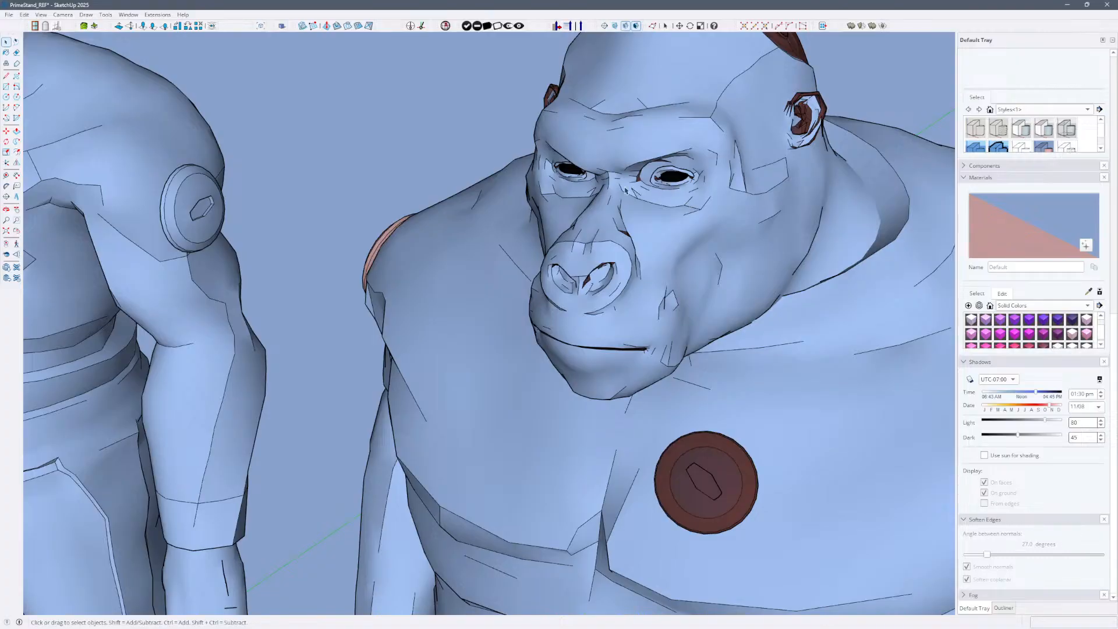
pyautogui.scroll(-2, 548, 188)
# Compare the reference gorilla's shoulder, arm and torso outlines with those of the softened import, up close and from the front.
pyautogui.keyDown('shift'); pyautogui.moveTo(522, 237); pyautogui.dragTo(798, 250, button='middle'); pyautogui.keyUp('shift')
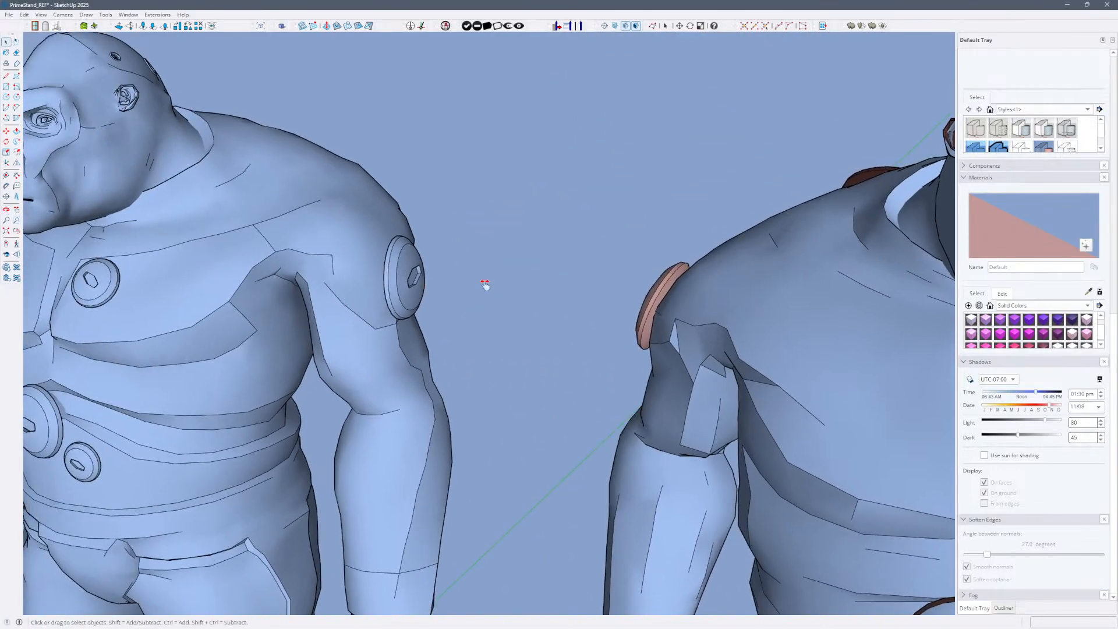
pyautogui.keyDown('shift'); pyautogui.moveTo(483, 285); pyautogui.dragTo(862, 317, button='middle'); pyautogui.keyUp('shift')
pyautogui.moveTo(621, 269); pyautogui.dragTo(649, 291, button='middle')
pyautogui.moveTo(531, 226); pyautogui.dragTo(630, 216, button='middle')
pyautogui.keyDown('shift'); pyautogui.moveTo(891, 325); pyautogui.dragTo(539, 319, button='middle'); pyautogui.keyUp('shift')
pyautogui.keyDown('shift'); pyautogui.moveTo(917, 347); pyautogui.dragTo(722, 359, button='middle'); pyautogui.keyUp('shift')
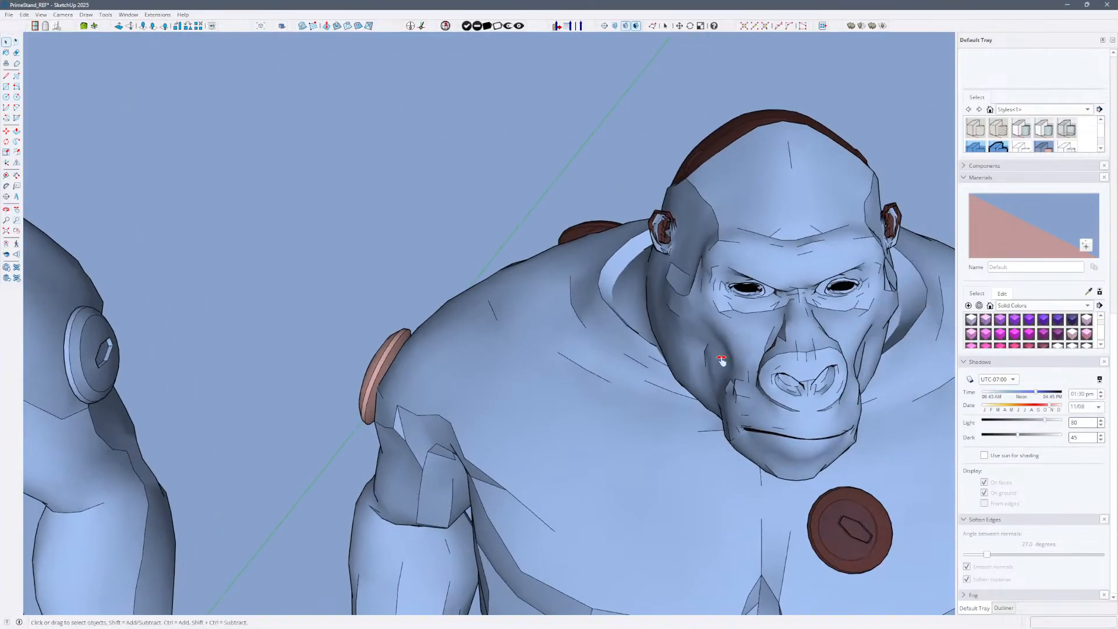
pyautogui.moveTo(842, 309); pyautogui.dragTo(764, 309, button='middle')
pyautogui.moveTo(659, 291); pyautogui.dragTo(548, 250, button='middle')
pyautogui.scroll(-5, 600, 299)
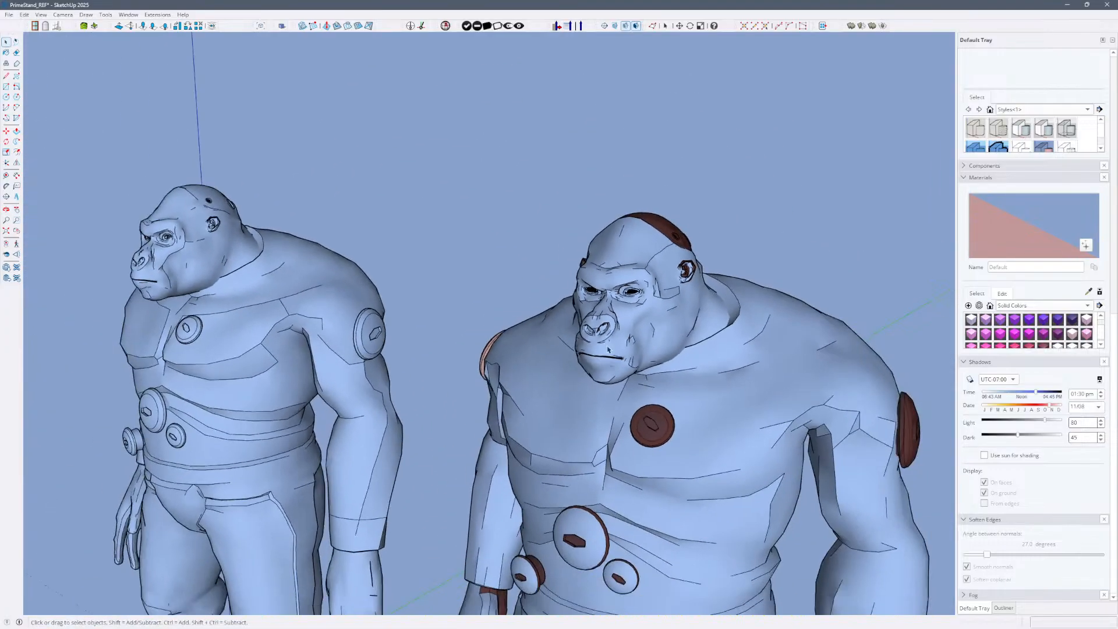
pyautogui.keyDown('shift'); pyautogui.moveTo(702, 419); pyautogui.dragTo(736, 293, button='middle'); pyautogui.keyUp('shift')
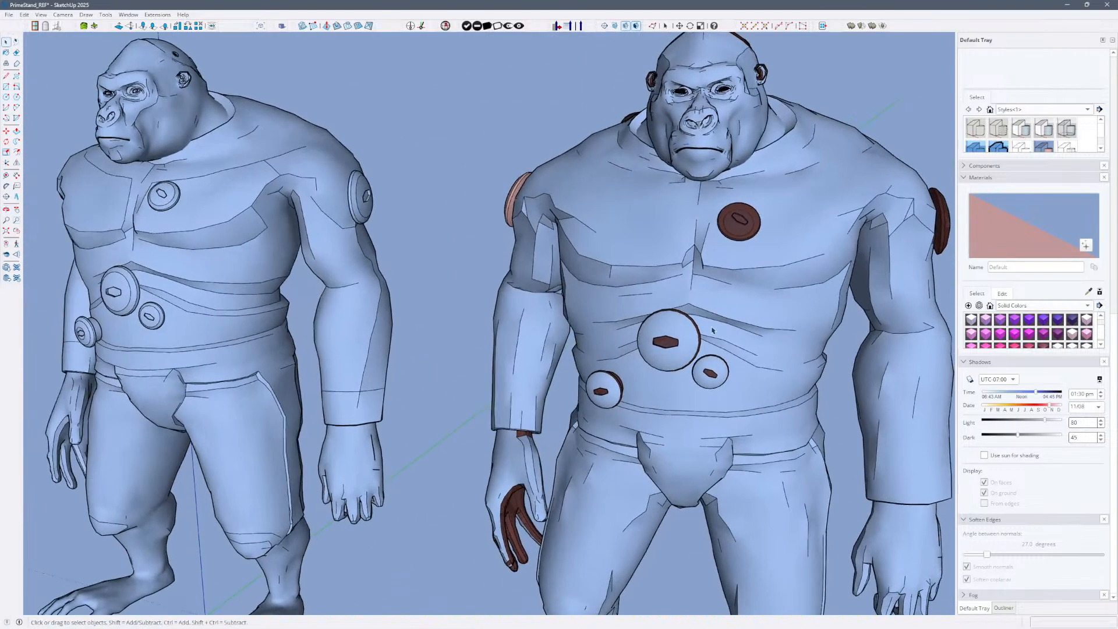
pyautogui.moveTo(713, 351); pyautogui.dragTo(736, 378, button='middle')
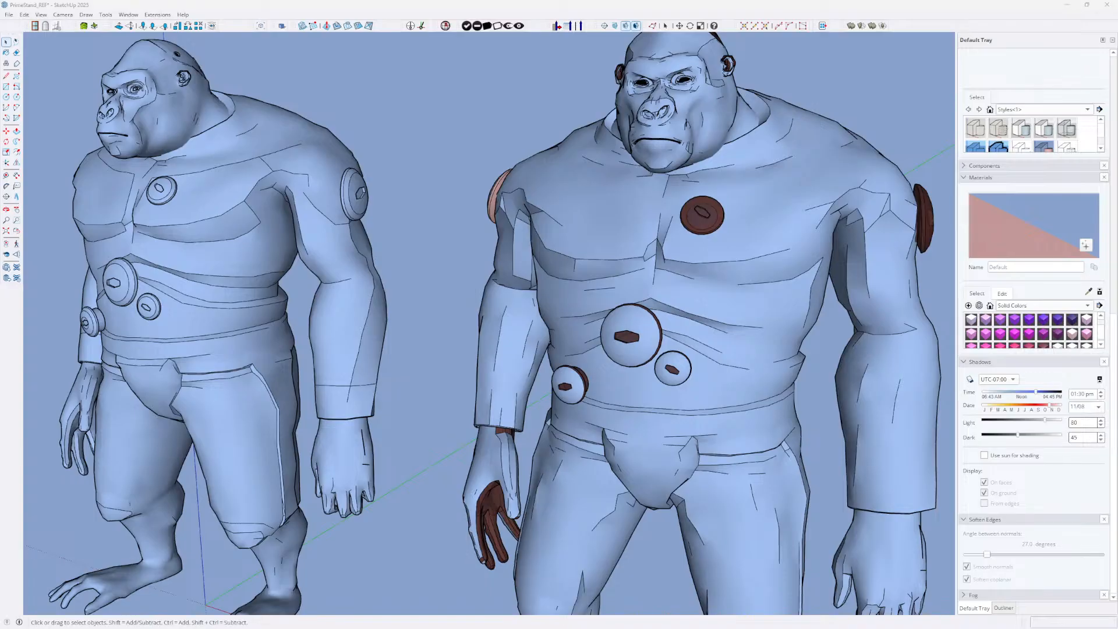
pyautogui.scroll(-4, 223, 460)
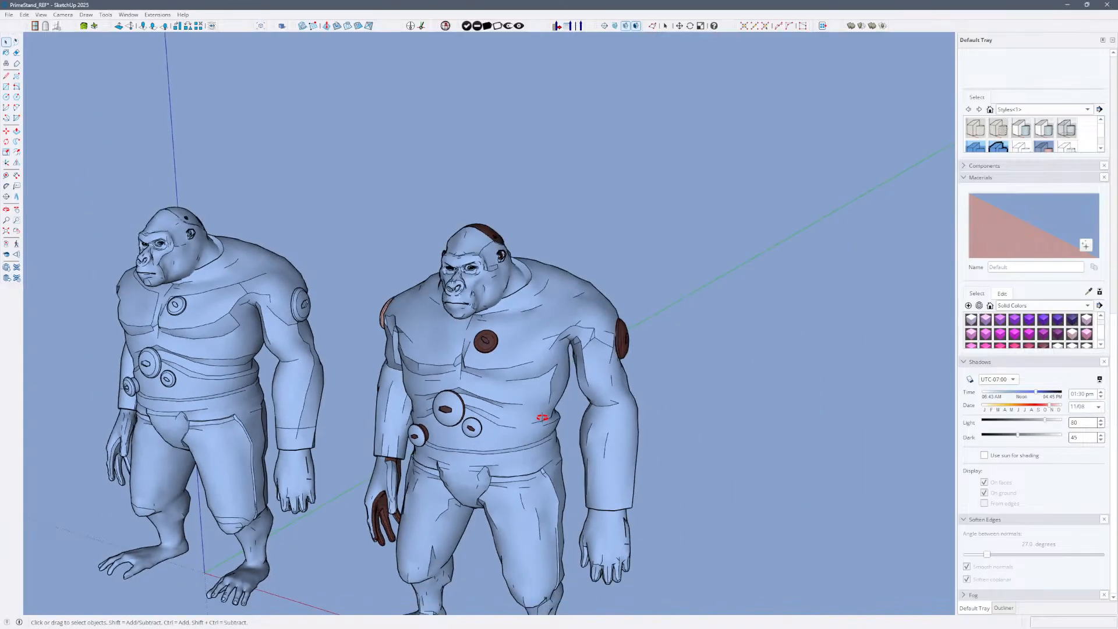
pyautogui.moveTo(542, 416); pyautogui.dragTo(709, 310, button='middle')
pyautogui.scroll(-4, 708, 309)
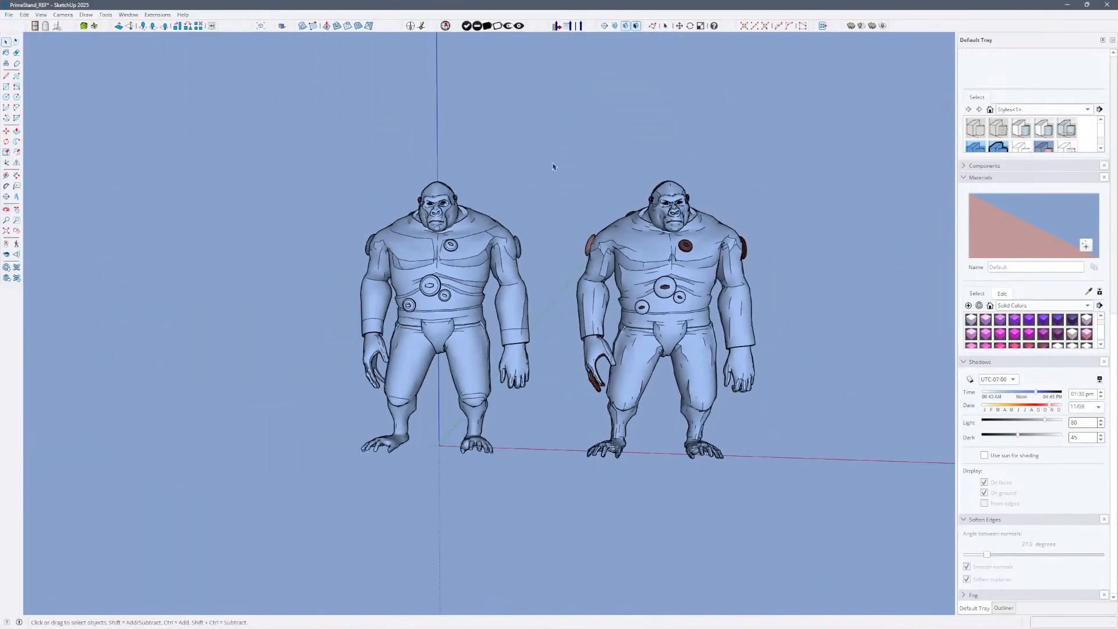
# Highlight the imported gorilla by selecting it and examine its softened edges from above, around the head and from the front.
pyautogui.click(695, 351)
pyautogui.scroll(5, 695, 351)
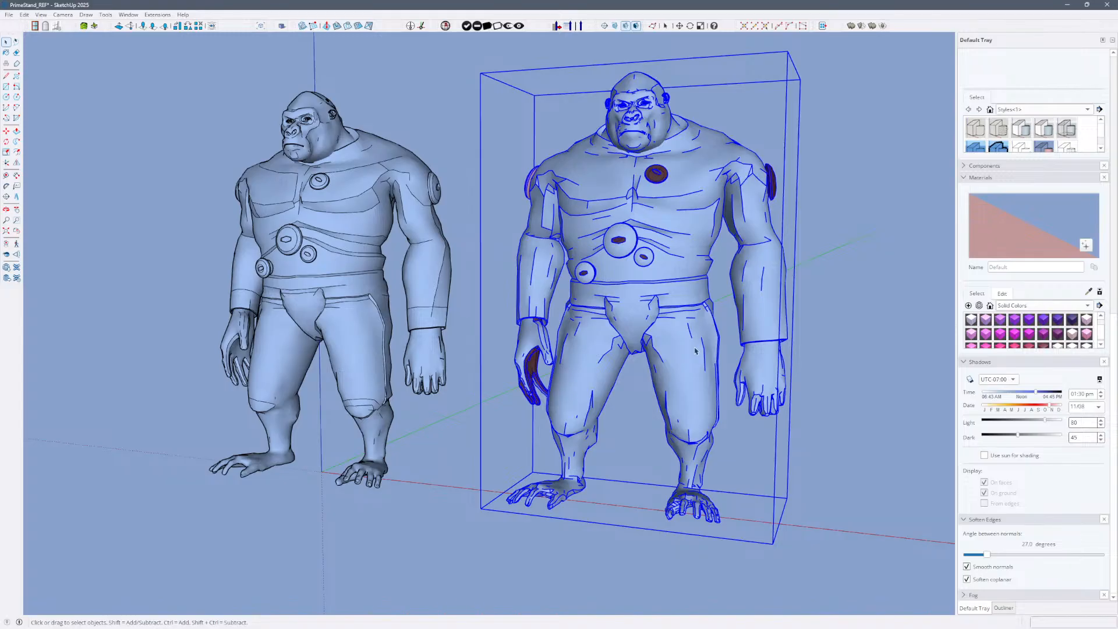
pyautogui.moveTo(788, 231); pyautogui.dragTo(647, 303, button='middle')
pyautogui.scroll(5, 595, 140)
pyautogui.keyDown('shift'); pyautogui.moveTo(596, 140); pyautogui.dragTo(585, 333, button='middle'); pyautogui.keyUp('shift')
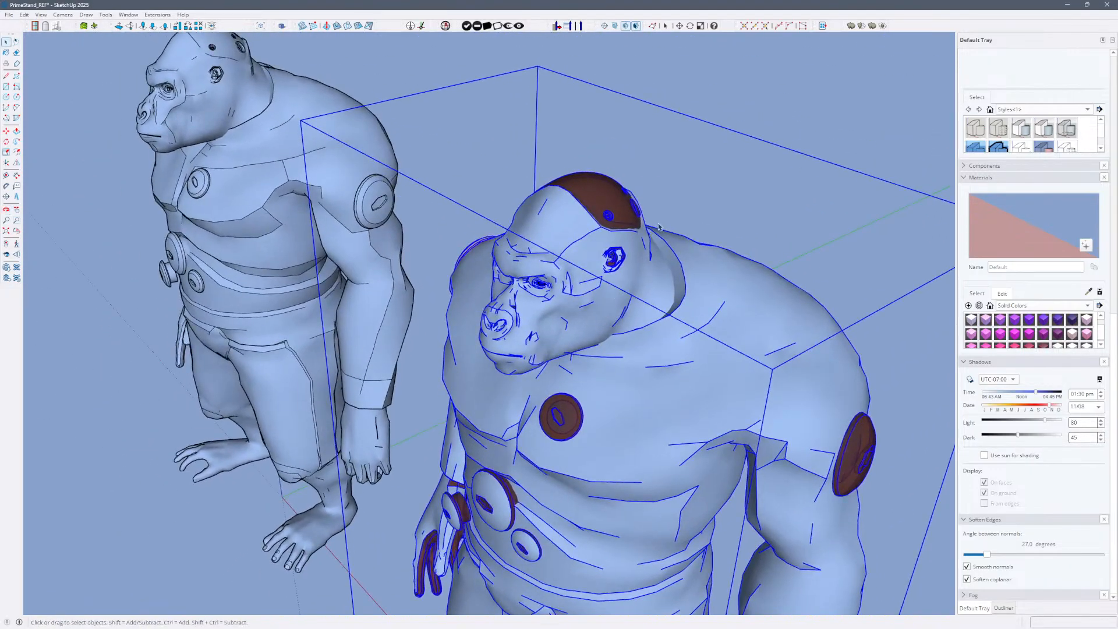
pyautogui.click(700, 193)
pyautogui.scroll(4, 612, 275)
pyautogui.moveTo(612, 274); pyautogui.dragTo(734, 216, button='middle')
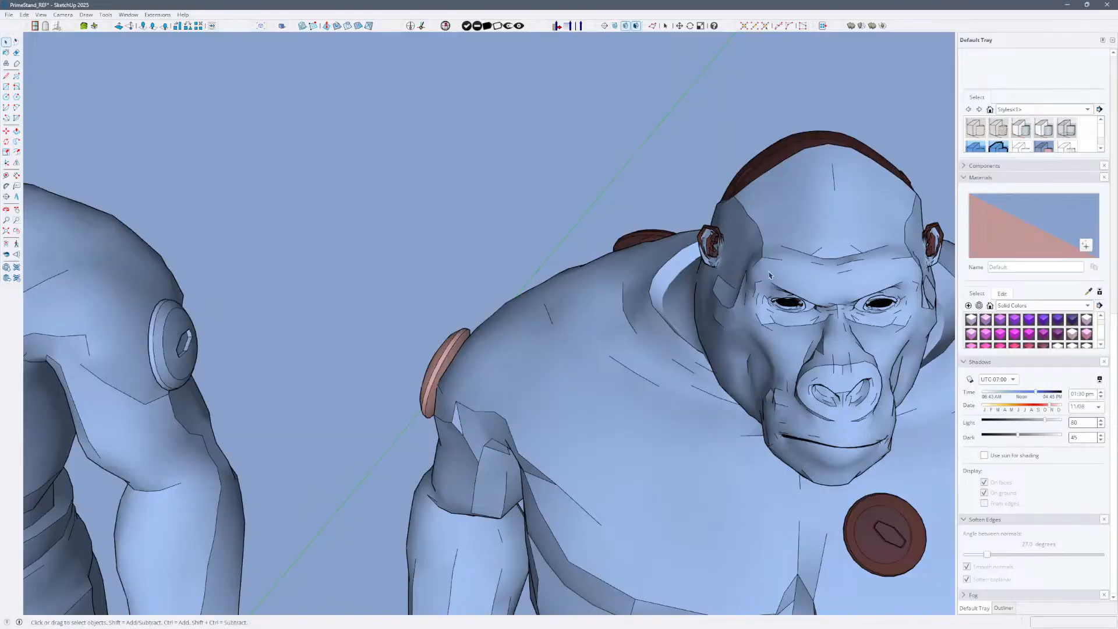
pyautogui.moveTo(819, 331); pyautogui.dragTo(581, 291, button='middle')
pyautogui.scroll(-4, 731, 327)
pyautogui.scroll(-3, 617, 343)
pyautogui.moveTo(693, 309); pyautogui.dragTo(620, 223, button='middle')
pyautogui.scroll(-3, 621, 227)
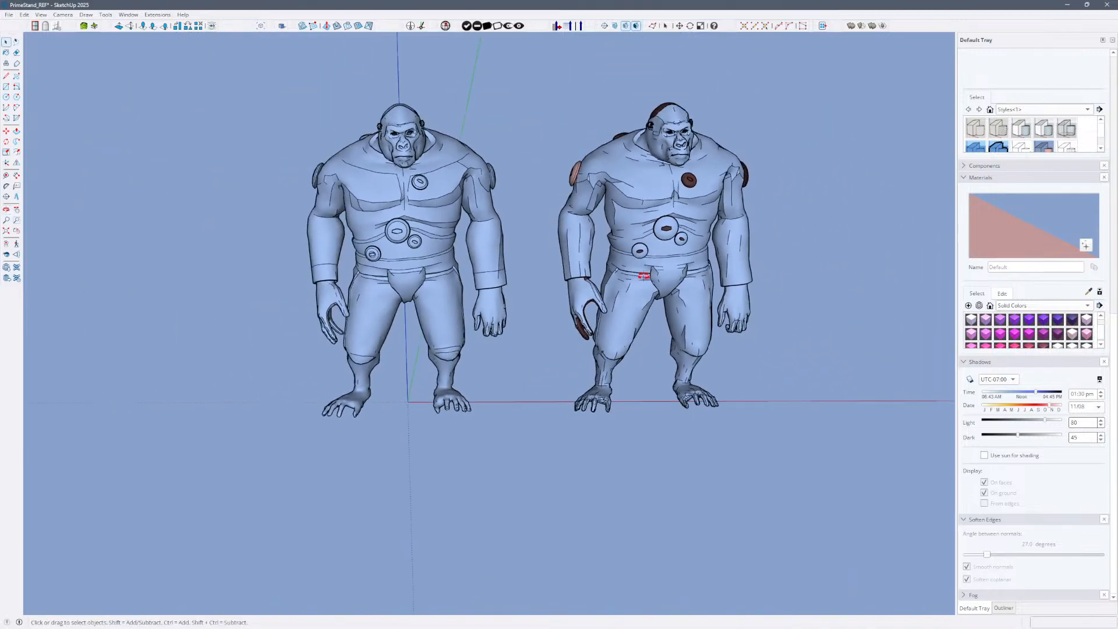
pyautogui.moveTo(644, 274); pyautogui.dragTo(672, 271, button='middle')
pyautogui.moveTo(533, 101); pyautogui.dragTo(821, 519)
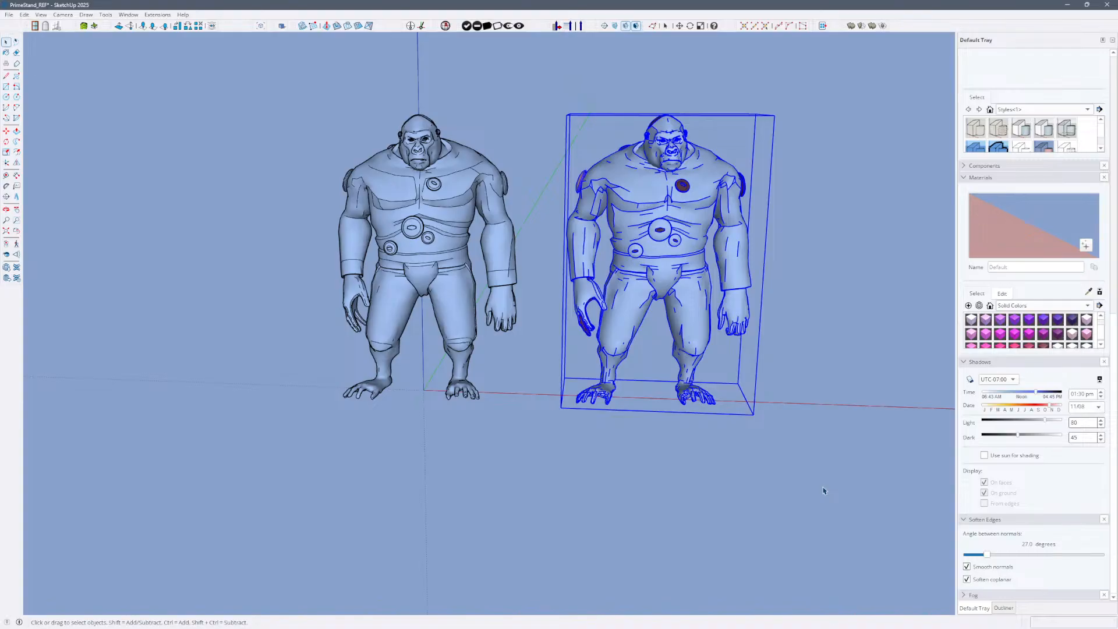
pyautogui.click(822, 147)
# Open the reference gorilla component and select its entire connected head mesh.
pyautogui.scroll(10, 658, 192)
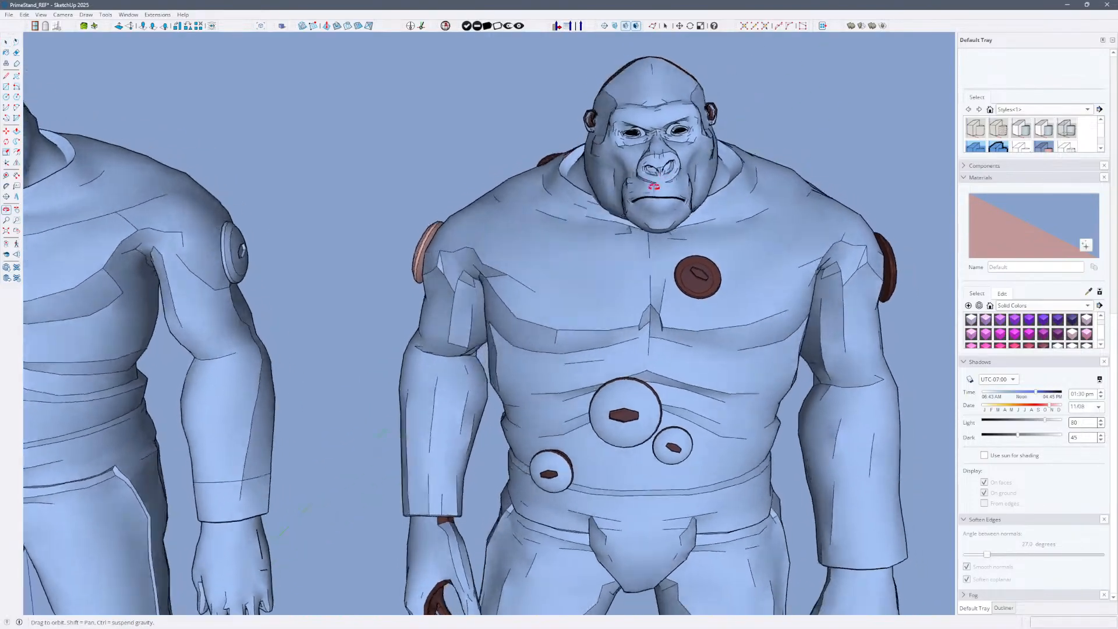
pyautogui.moveTo(654, 187); pyautogui.dragTo(676, 198, button='middle')
pyautogui.keyDown('shift'); pyautogui.moveTo(232, 184); pyautogui.dragTo(512, 309, button='middle'); pyautogui.keyUp('shift')
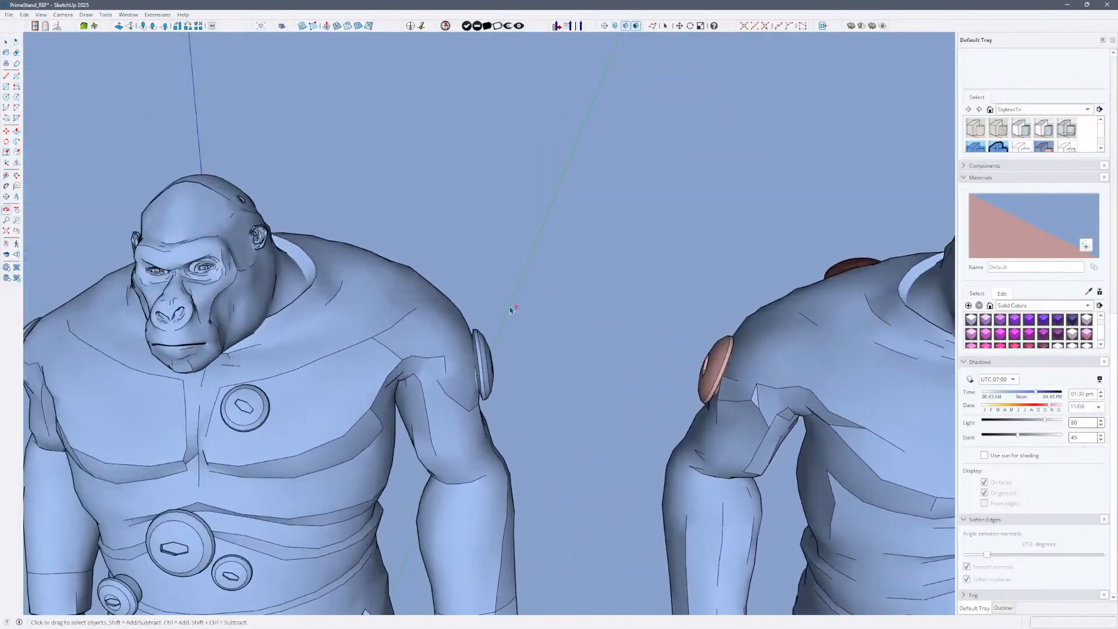
pyautogui.moveTo(419, 320); pyautogui.dragTo(394, 326, button='middle')
pyautogui.keyDown('shift'); pyautogui.moveTo(292, 291); pyautogui.dragTo(406, 246, button='middle'); pyautogui.keyUp('shift')
pyautogui.scroll(4, 406, 188)
pyautogui.moveTo(406, 187); pyautogui.dragTo(741, 331, button='middle')
pyautogui.click(645, 301)
pyautogui.doubleClick(645, 299)
pyautogui.tripleClick(645, 299)
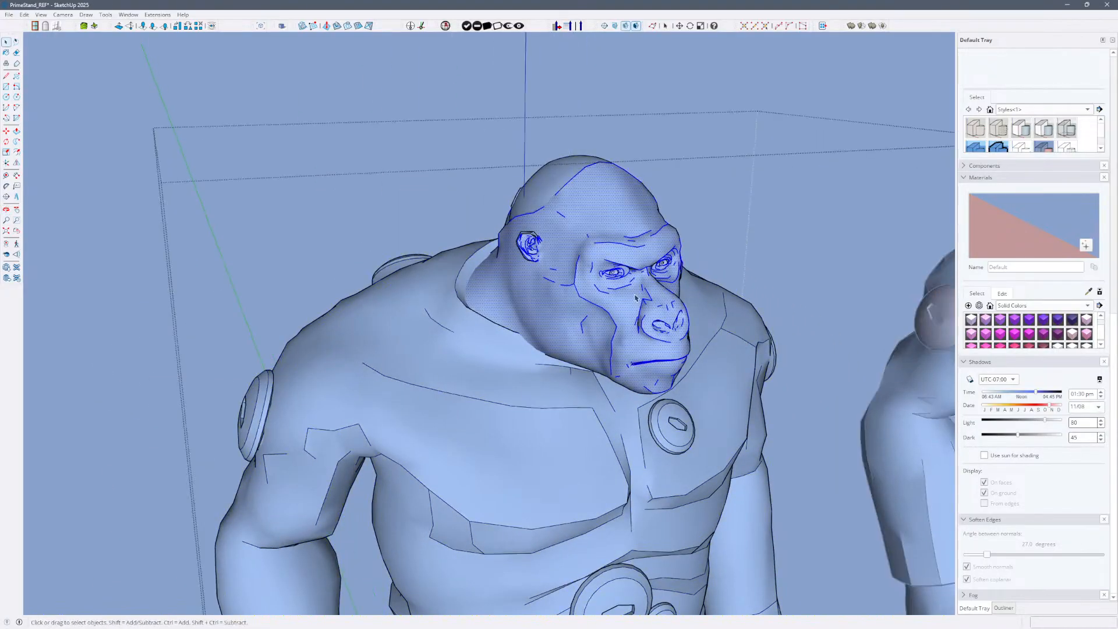
pyautogui.scroll(3, 645, 299)
pyautogui.moveTo(645, 299); pyautogui.dragTo(557, 242, button='middle')
# Show the hidden geometry and select a patch of the reference head's mesh around the ear and temple.
pyautogui.hotkey('alt', 'h')
pyautogui.hotkey('alt', 'h')
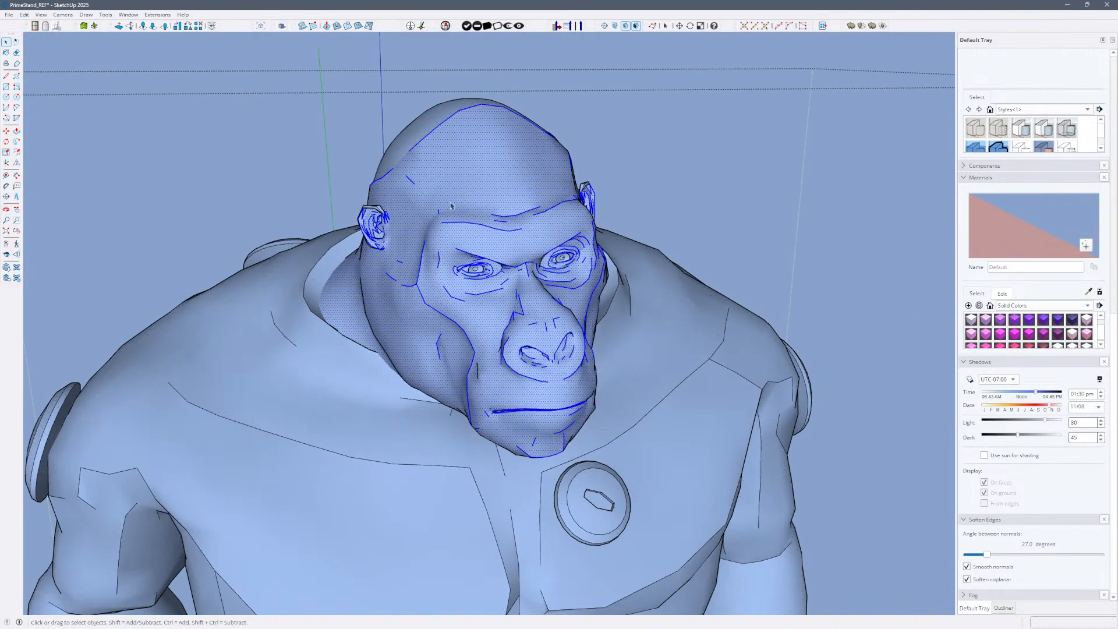
pyautogui.hotkey('alt', 'h')
pyautogui.scroll(-2, 382, 159)
pyautogui.moveTo(460, 228); pyautogui.dragTo(462, 229)
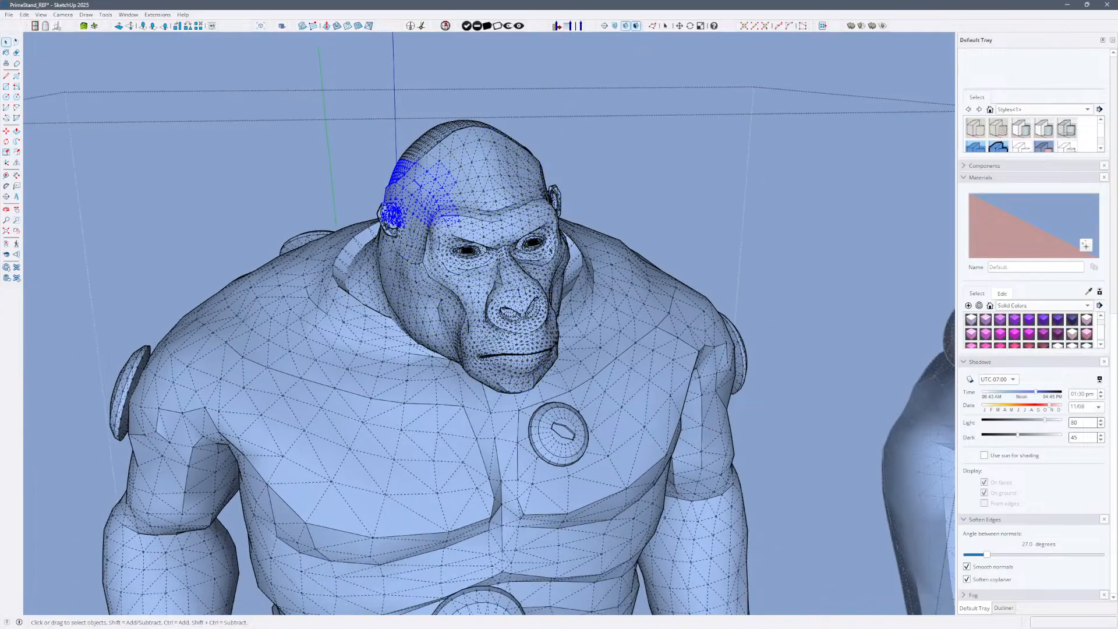
# Toggle the hidden geometry while selecting the reference gorilla's face surface to compare its dense mesh with the visible outlines.
pyautogui.scroll(-2, 559, 257)
pyautogui.moveTo(553, 260); pyautogui.dragTo(622, 220, button='middle')
pyautogui.hotkey('alt', 'h')
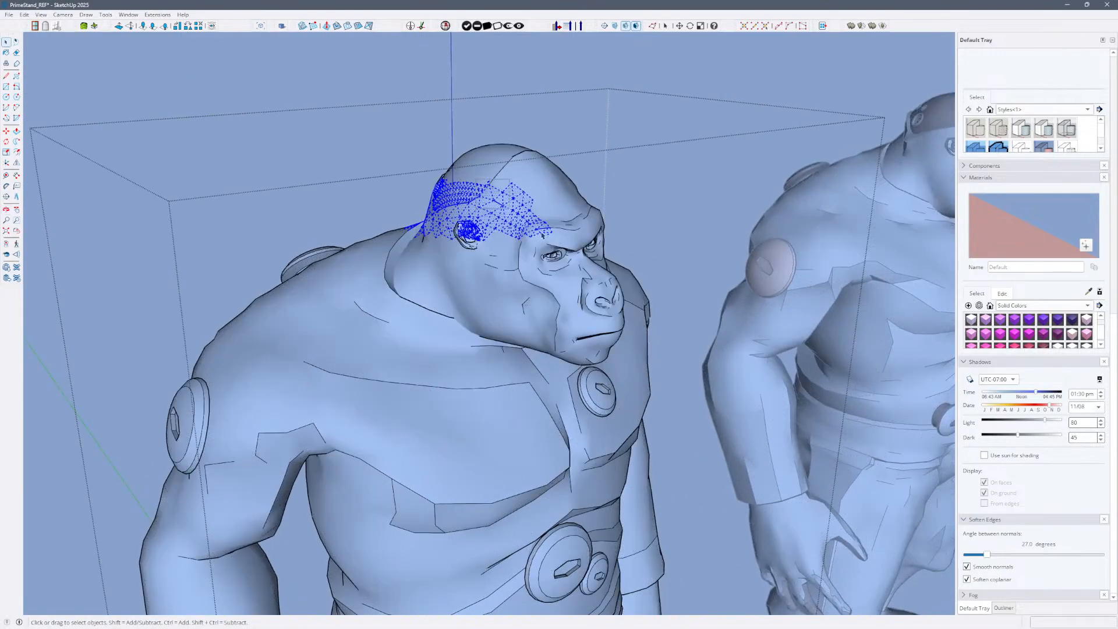
pyautogui.moveTo(541, 233); pyautogui.dragTo(544, 234)
pyautogui.hotkey('alt', 'h')
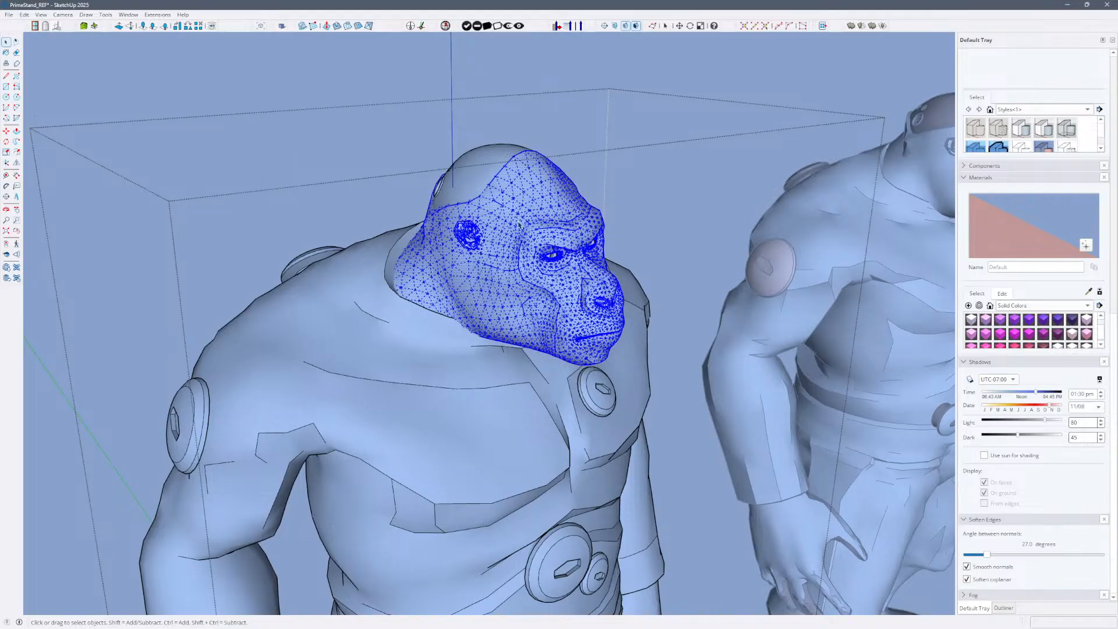
pyautogui.hotkey('alt', 'h')
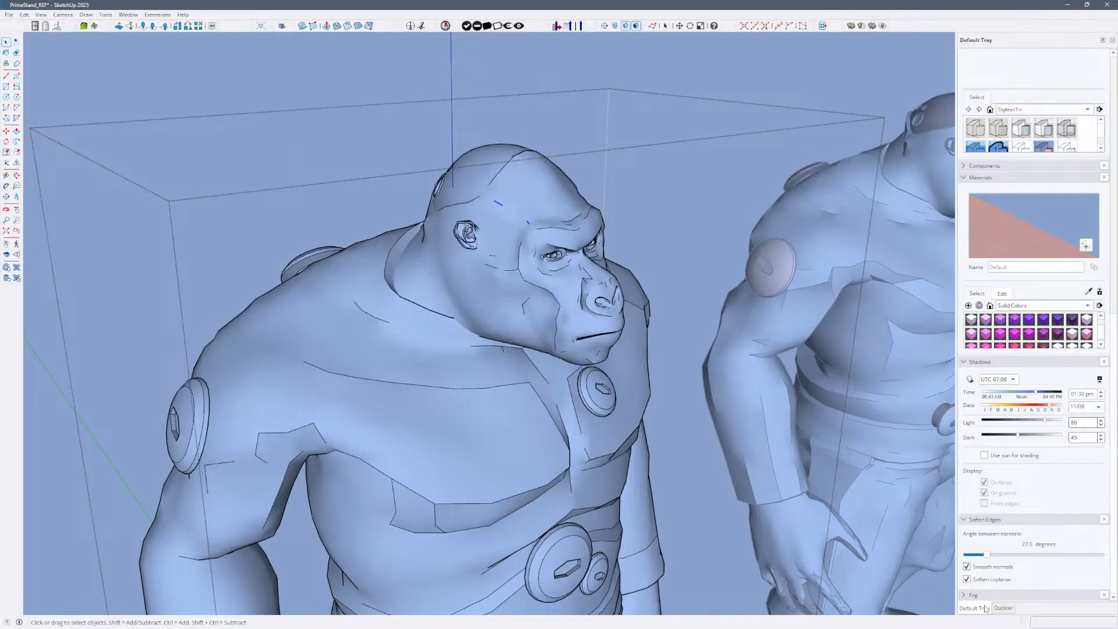
# With hidden geometry shown, select the mesh patch between ear and brow on the reference head and soften it at 25.2 degrees.
pyautogui.hotkey('alt', 'h')
pyautogui.moveTo(483, 193); pyautogui.dragTo(544, 238)
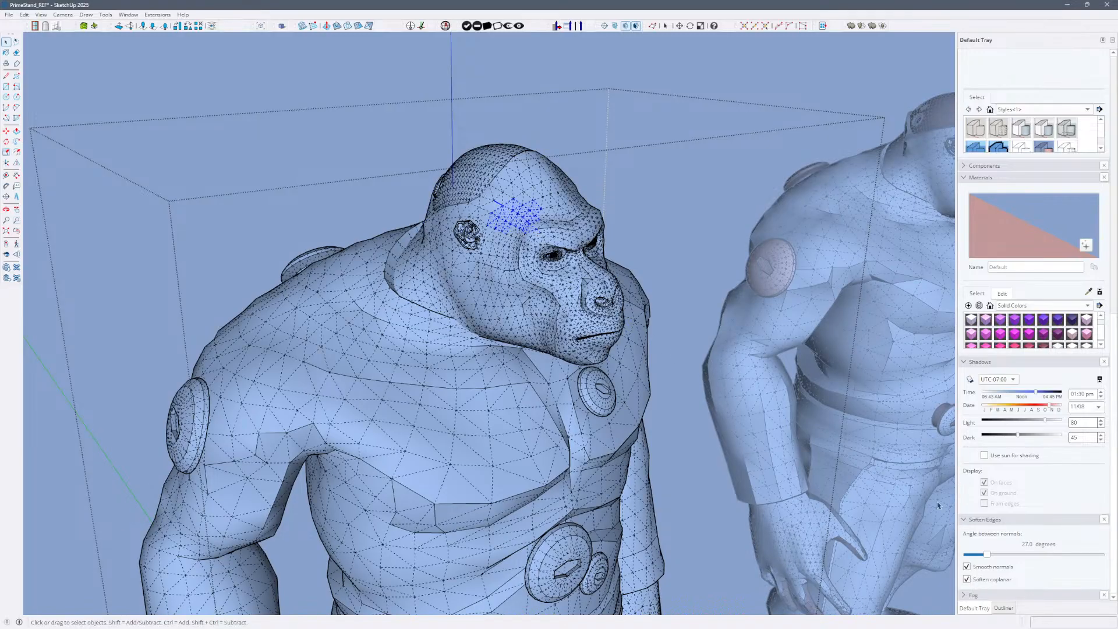
pyautogui.keyDown('shift'); pyautogui.moveTo(471, 181); pyautogui.dragTo(532, 241); pyautogui.keyUp('shift')
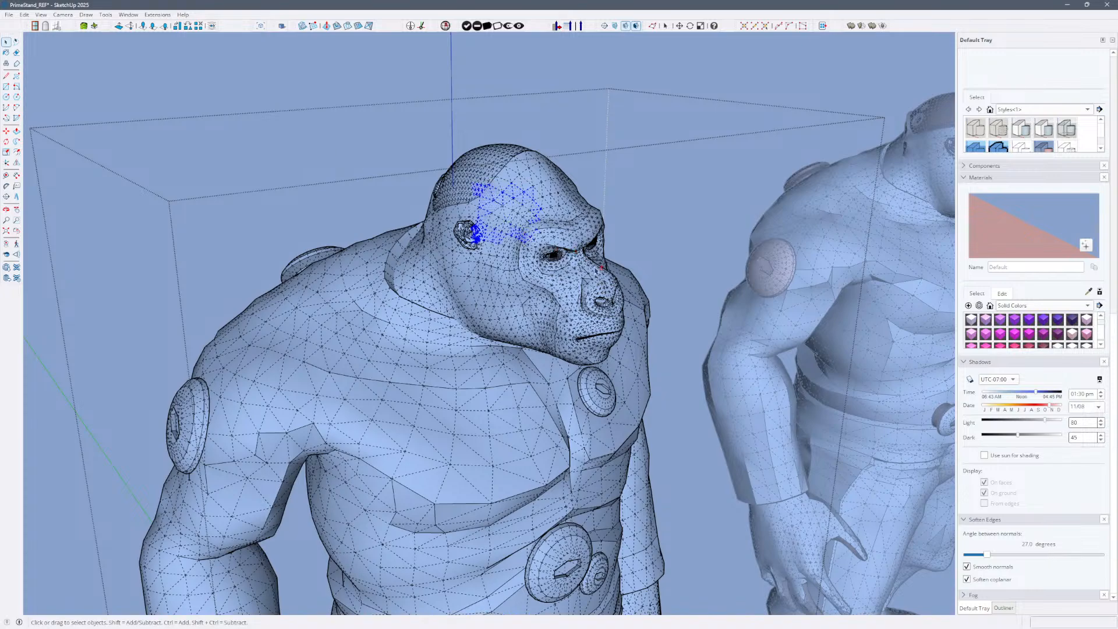
pyautogui.keyDown('ctrl'); pyautogui.moveTo(468, 172); pyautogui.dragTo(547, 240); pyautogui.keyUp('ctrl')
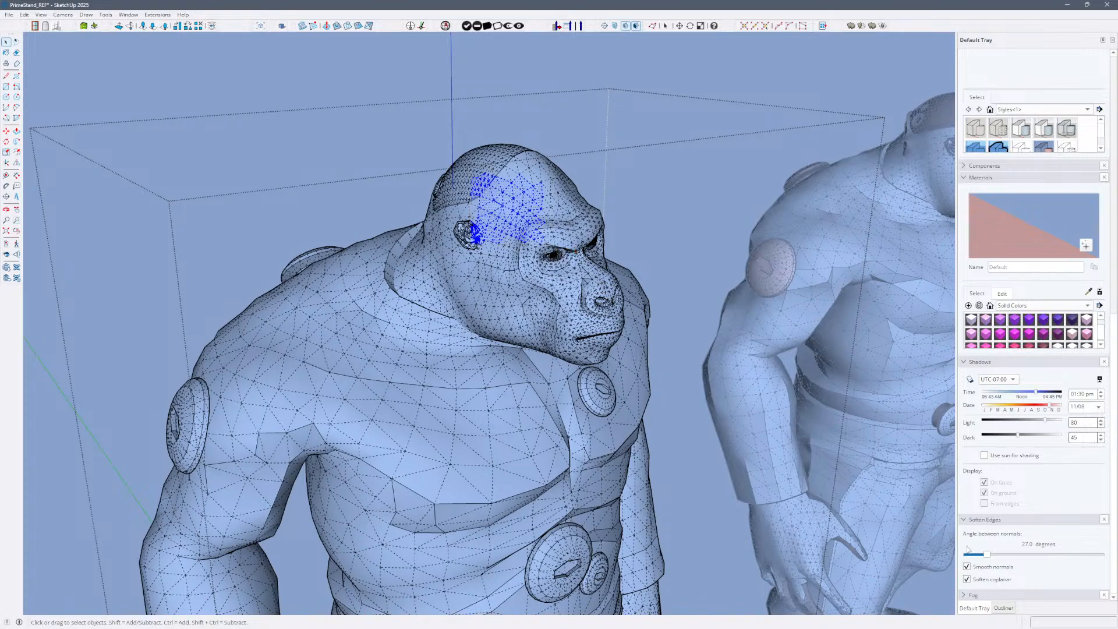
pyautogui.moveTo(987, 557); pyautogui.dragTo(980, 559)
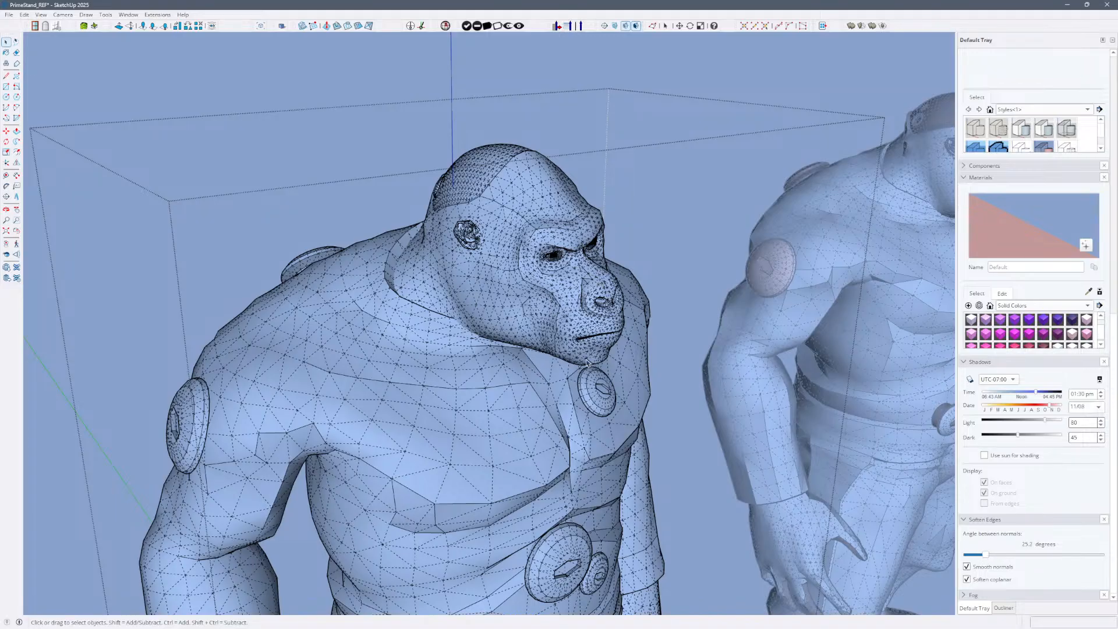
# Select the temple mesh on the opposite side of the reference head and soften its edges at 22.9 degrees.
pyautogui.moveTo(587, 362); pyautogui.dragTo(232, 203, button='middle')
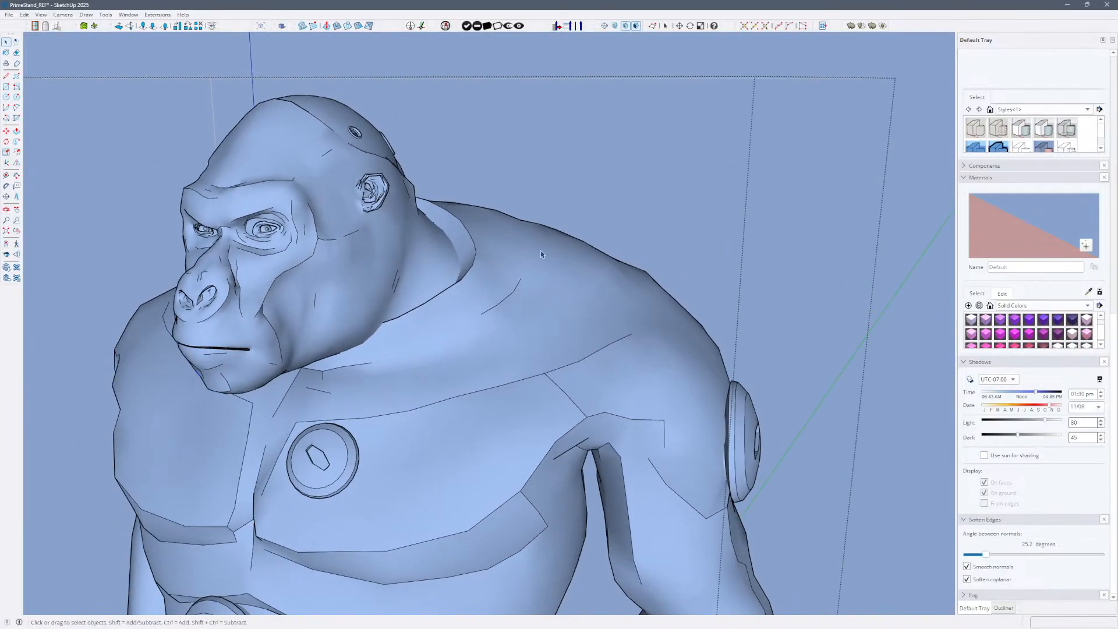
pyautogui.moveTo(325, 168); pyautogui.dragTo(318, 171, button='middle')
pyautogui.moveTo(272, 127); pyautogui.dragTo(360, 209)
pyautogui.hotkey('alt', 'h')
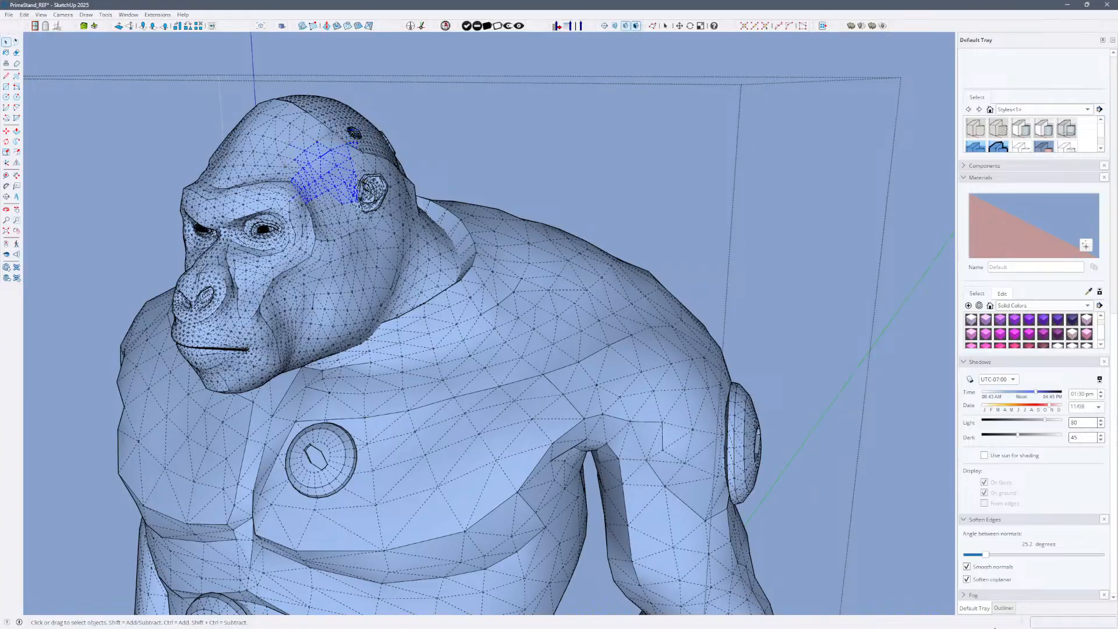
pyautogui.moveTo(985, 554); pyautogui.dragTo(984, 555)
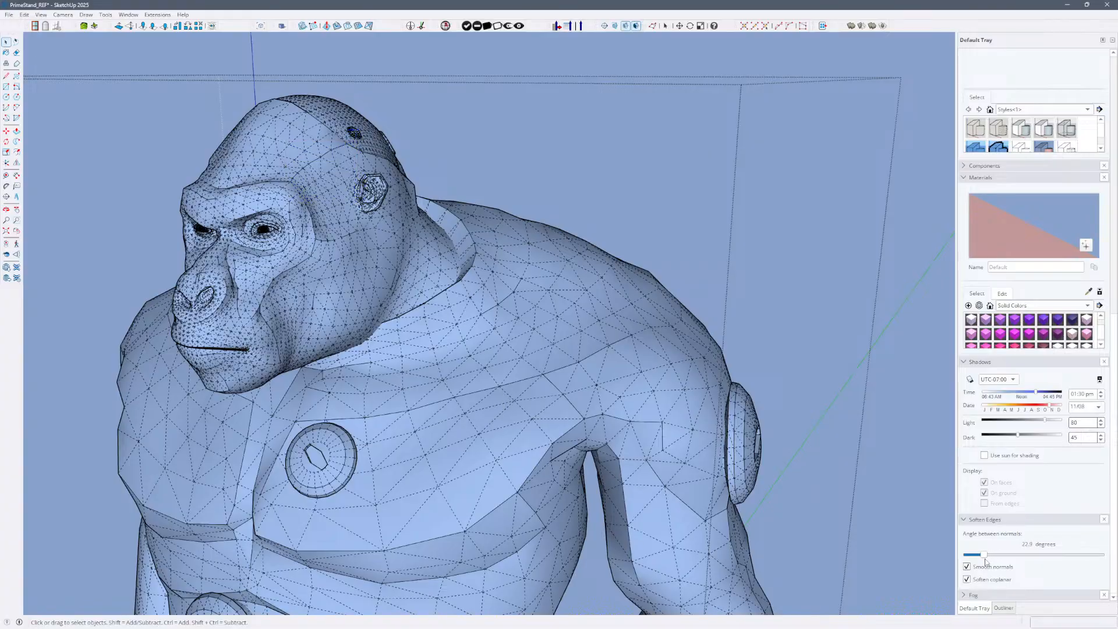
# Turn off the hidden geometry and examine the softened reference head and body from the front.
pyautogui.hotkey('alt', 'h')
pyautogui.moveTo(399, 296); pyautogui.dragTo(634, 254, button='middle')
pyautogui.scroll(3, 382, 266)
pyautogui.scroll(-7, 525, 313)
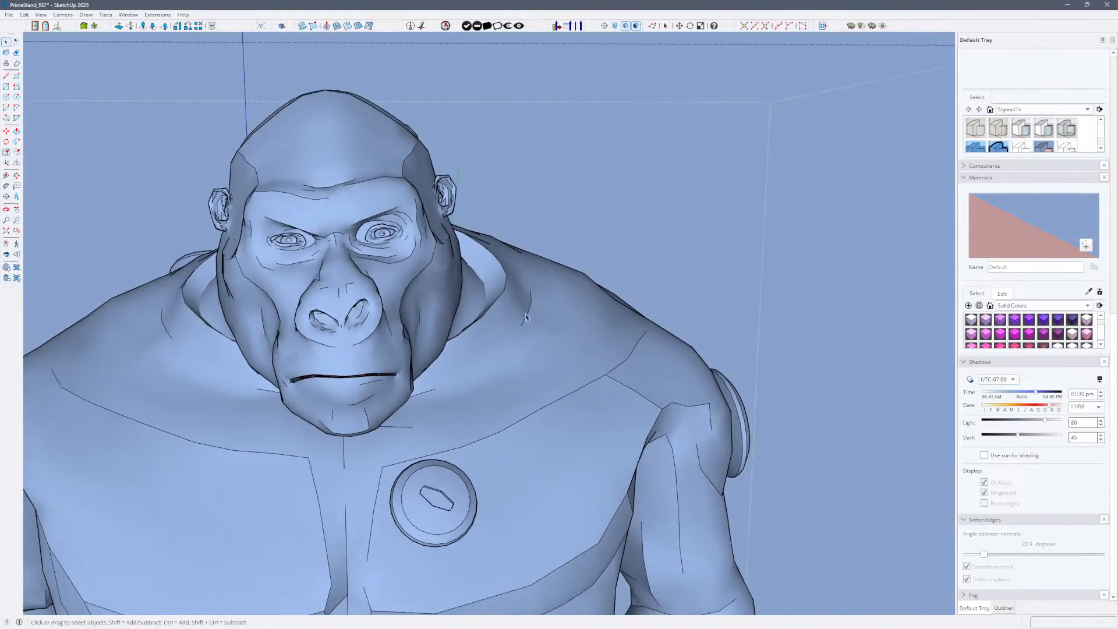
pyautogui.scroll(-5, 713, 392)
pyautogui.scroll(4, 569, 106)
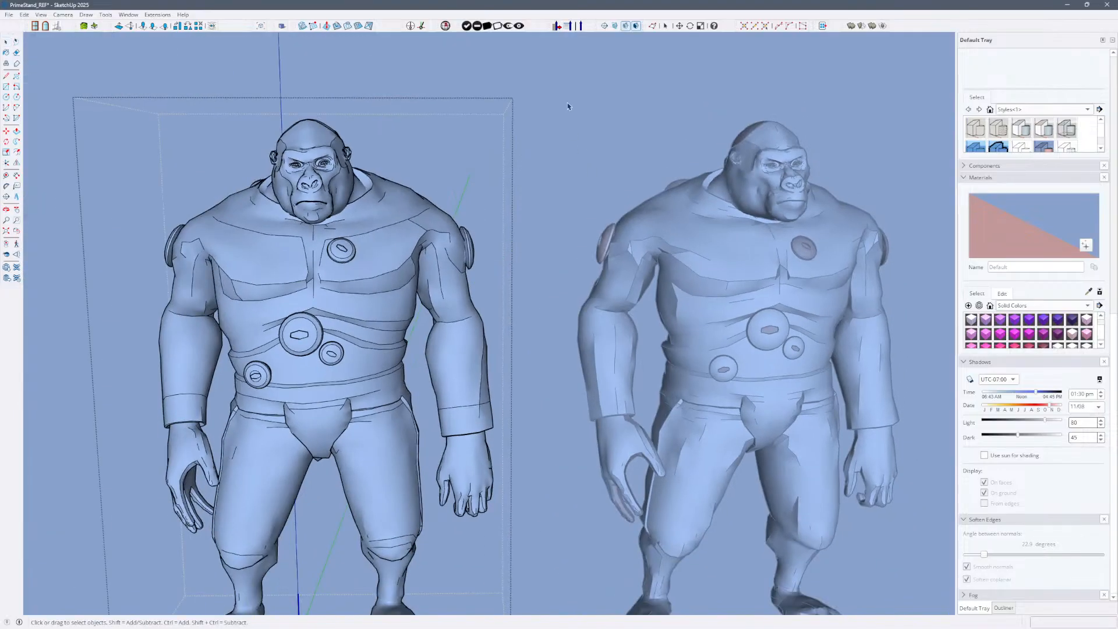
# Leave the reference gorilla component and save the PrimeStand_REF model, purging its unused items.
pyautogui.click(571, 120)
pyautogui.moveTo(486, 262); pyautogui.dragTo(436, 238, button='middle')
pyautogui.scroll(-3, 509, 227)
pyautogui.moveTo(478, 285); pyautogui.dragTo(595, 352, button='middle')
pyautogui.scroll(-2, 597, 354)
pyautogui.scroll(-2, 597, 354)
pyautogui.hotkey('ctrl', 's')
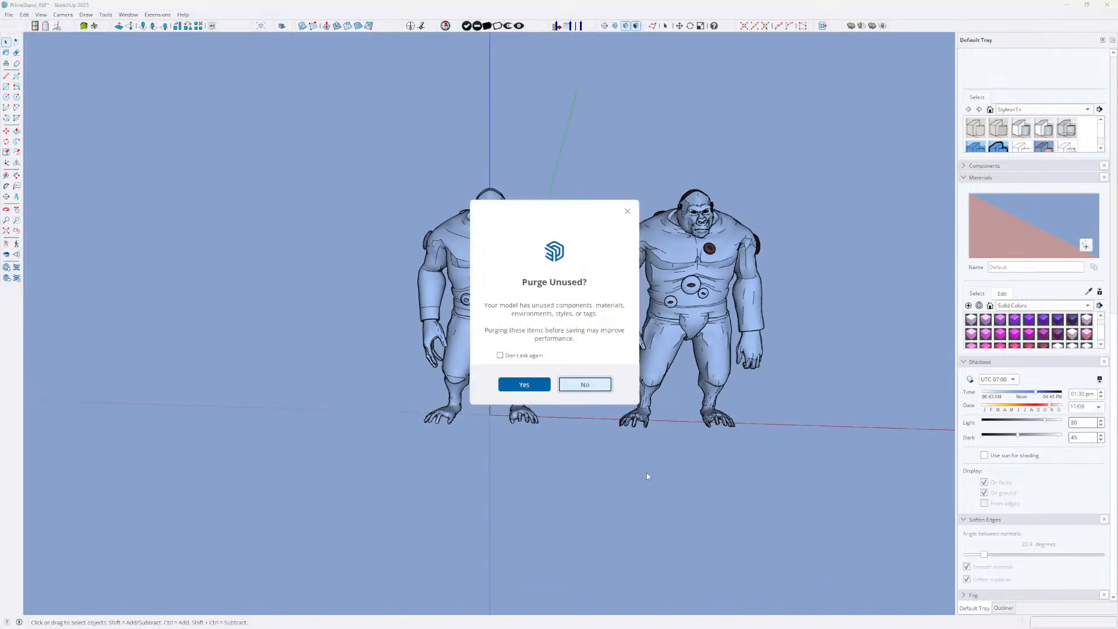
pyautogui.click(542, 386)
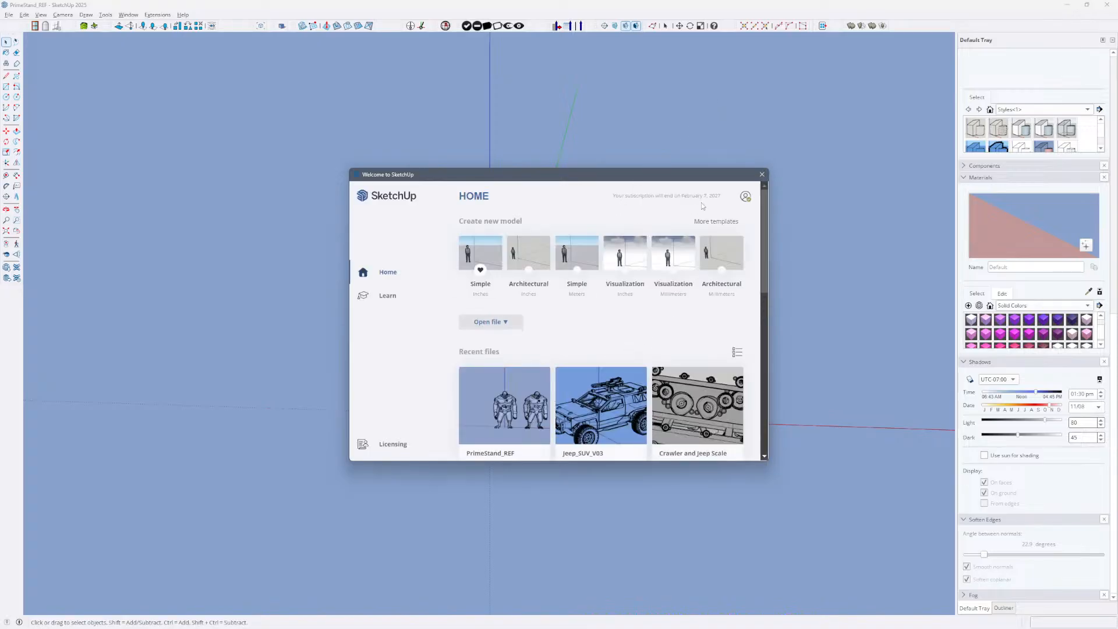
# Start a new model from the Simple template in inches.
pyautogui.click(489, 258)
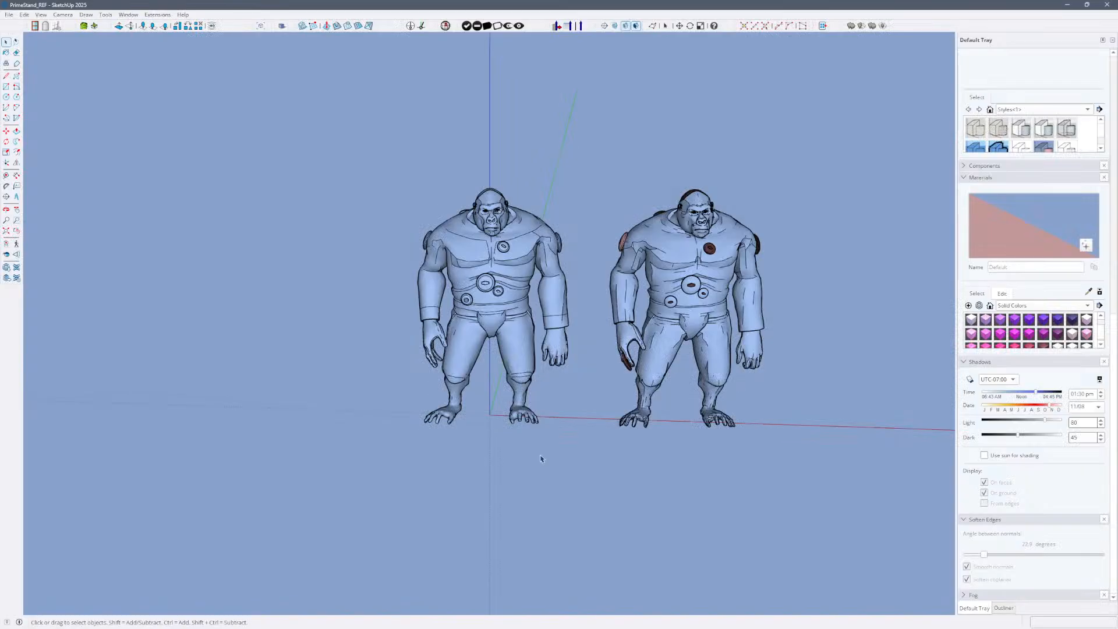
pyautogui.moveTo(542, 456)
pyautogui.mouseDown(button='middle')
pyautogui.moveTo(499, 411)
pyautogui.moveTo(649, 366)
pyautogui.moveTo(683, 392)
pyautogui.moveTo(349, 367)
pyautogui.moveTo(582, 392)
pyautogui.moveTo(586, 381)
pyautogui.mouseUp(button='middle')
pyautogui.scroll(4, 499, 404)
pyautogui.scroll(-3, 586, 381)
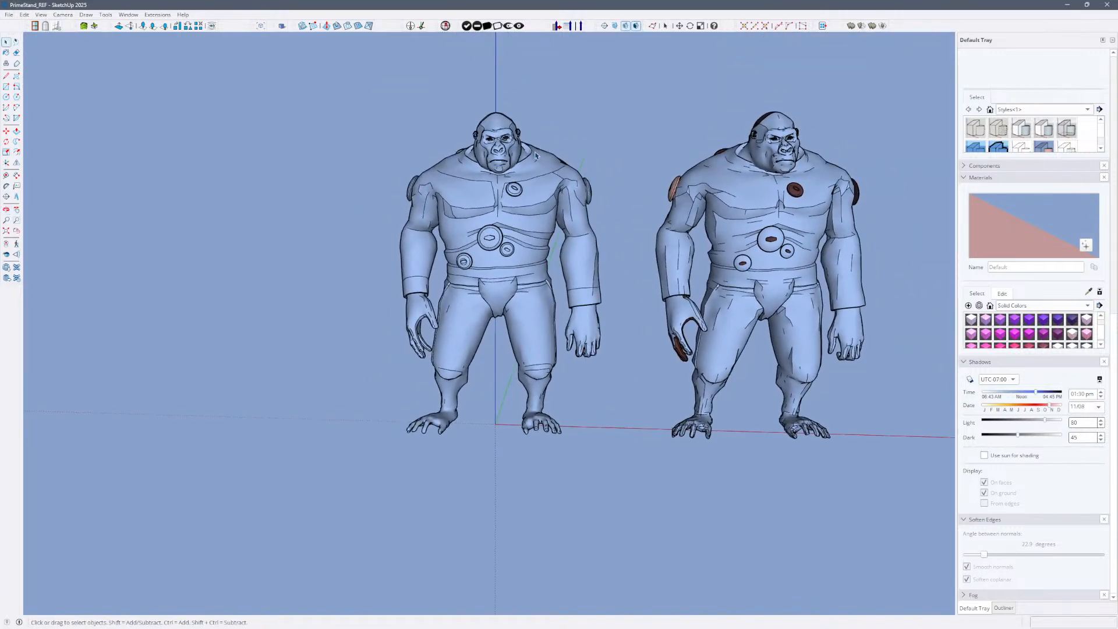
pyautogui.moveTo(535, 155); pyautogui.dragTo(209, 70, button='middle')
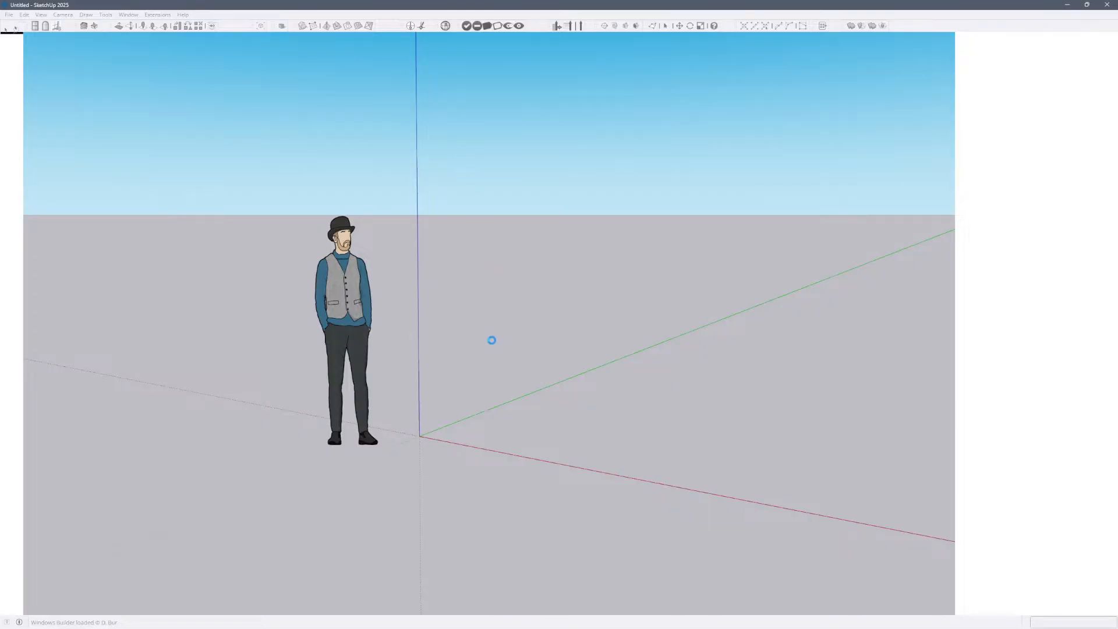
# Examine the new model's default scale figure from several angles, and return to the PrimeStand_REF model.
pyautogui.moveTo(464, 347)
pyautogui.mouseDown(button='middle')
pyautogui.moveTo(536, 374)
pyautogui.moveTo(582, 324)
pyautogui.moveTo(465, 368)
pyautogui.moveTo(530, 326)
pyautogui.moveTo(682, 322)
pyautogui.mouseUp(button='middle')
pyautogui.scroll(1, 454, 369)
pyautogui.scroll(2, 343, 375)
pyautogui.moveTo(531, 343); pyautogui.dragTo(671, 427, button='middle')
pyautogui.press('space')
pyautogui.moveTo(715, 382); pyautogui.dragTo(675, 355, button='middle')
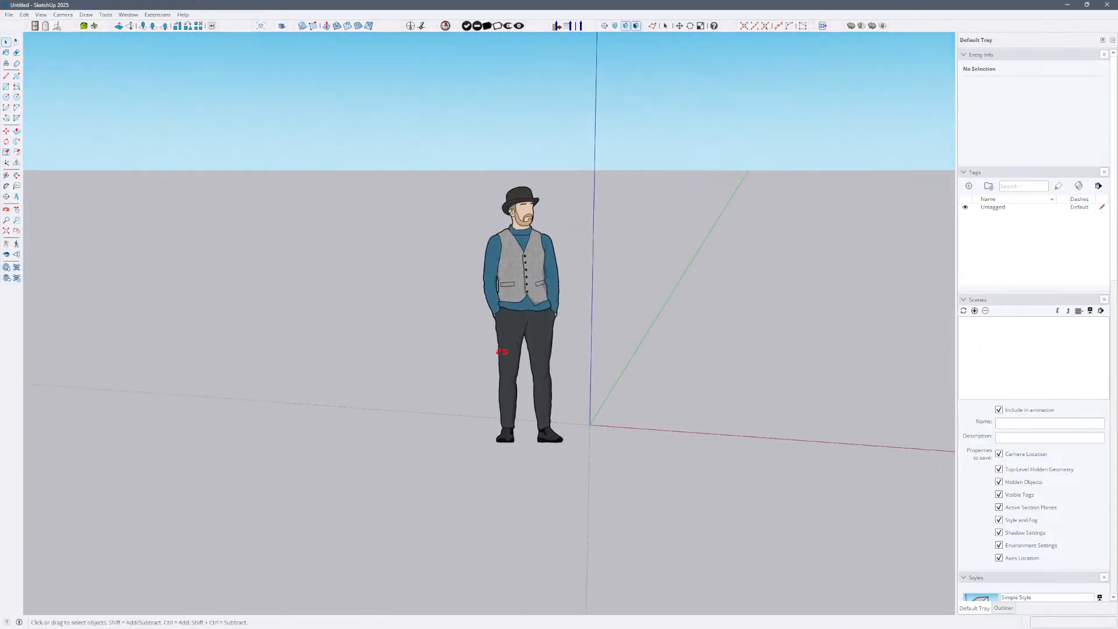
pyautogui.moveTo(502, 351); pyautogui.dragTo(325, 316, button='middle')
pyautogui.moveTo(564, 334); pyautogui.dragTo(581, 339, button='middle')
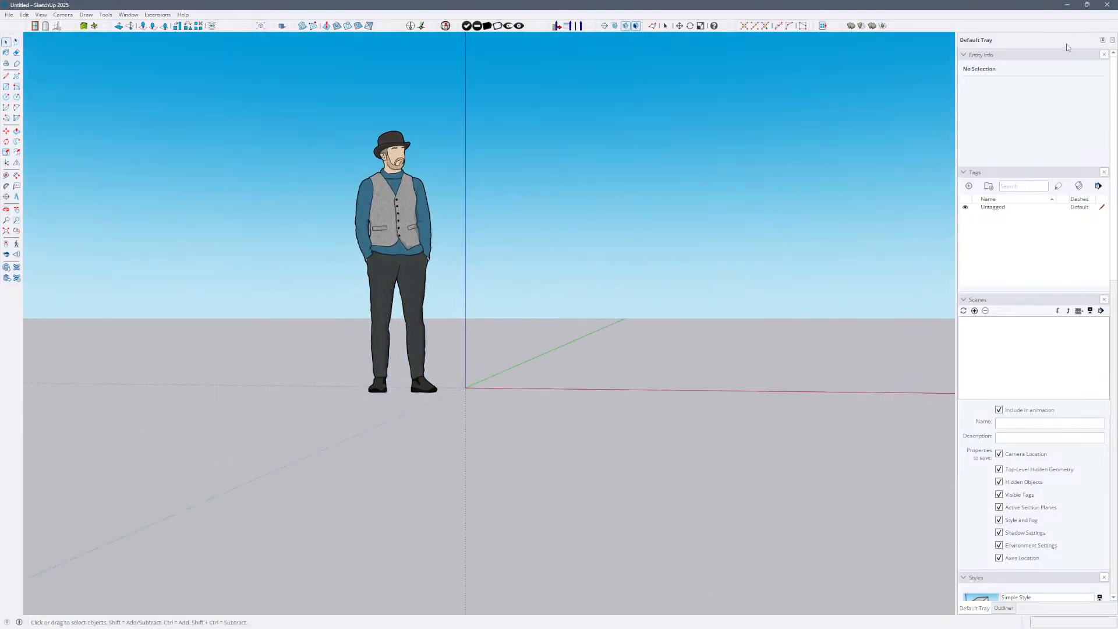
pyautogui.moveTo(670, 221); pyautogui.dragTo(655, 323, button='middle')
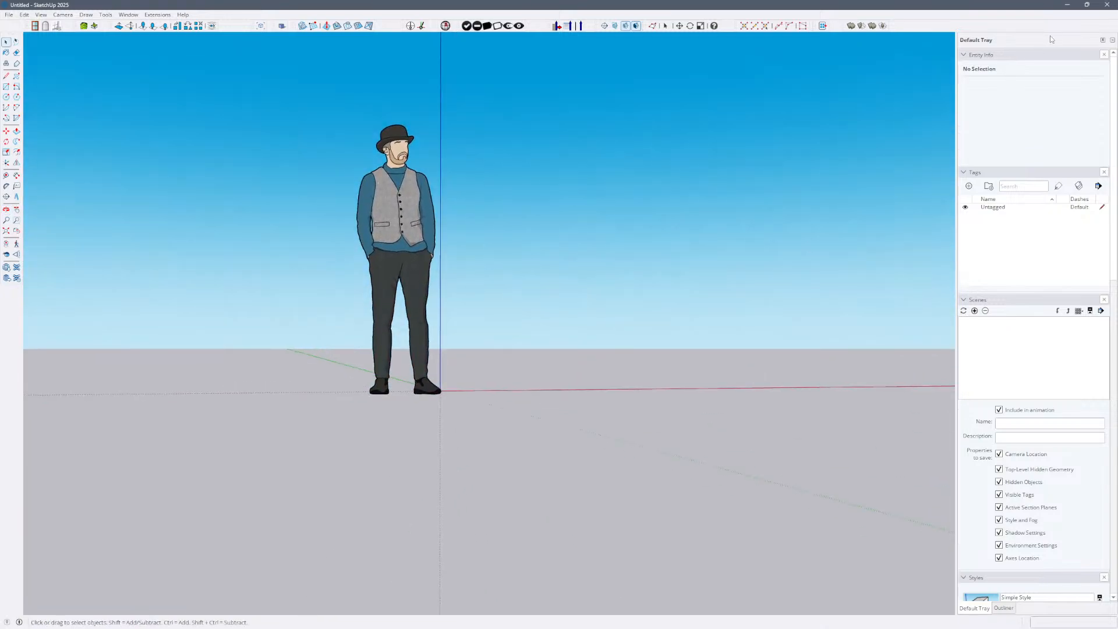
pyautogui.click(1088, 4)
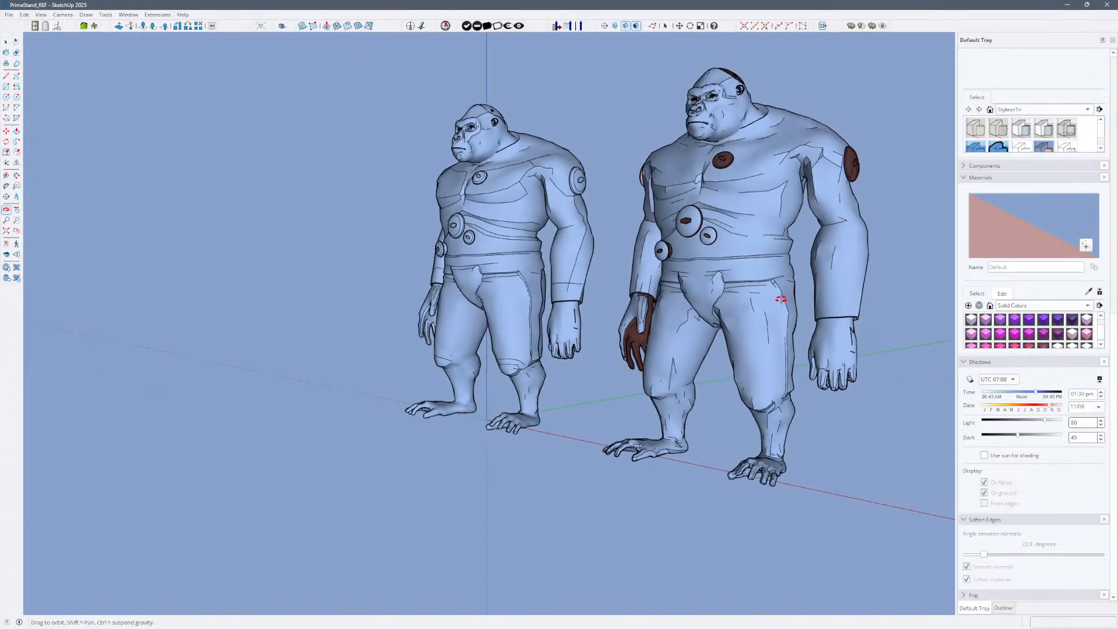
# Examine both gorillas from the front and side, focusing on the reference gorilla's torso and clean outlines.
pyautogui.moveTo(781, 299); pyautogui.dragTo(564, 372)
pyautogui.scroll(2, 679, 434)
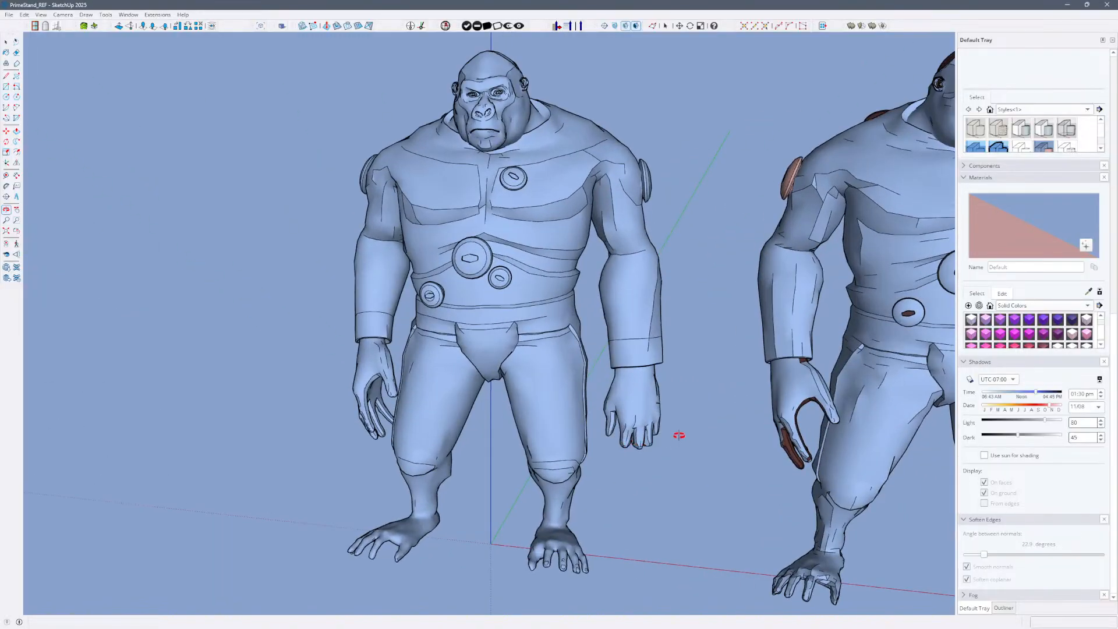
pyautogui.moveTo(679, 434); pyautogui.dragTo(585, 360)
pyautogui.moveTo(565, 371); pyautogui.dragTo(693, 446, button='middle')
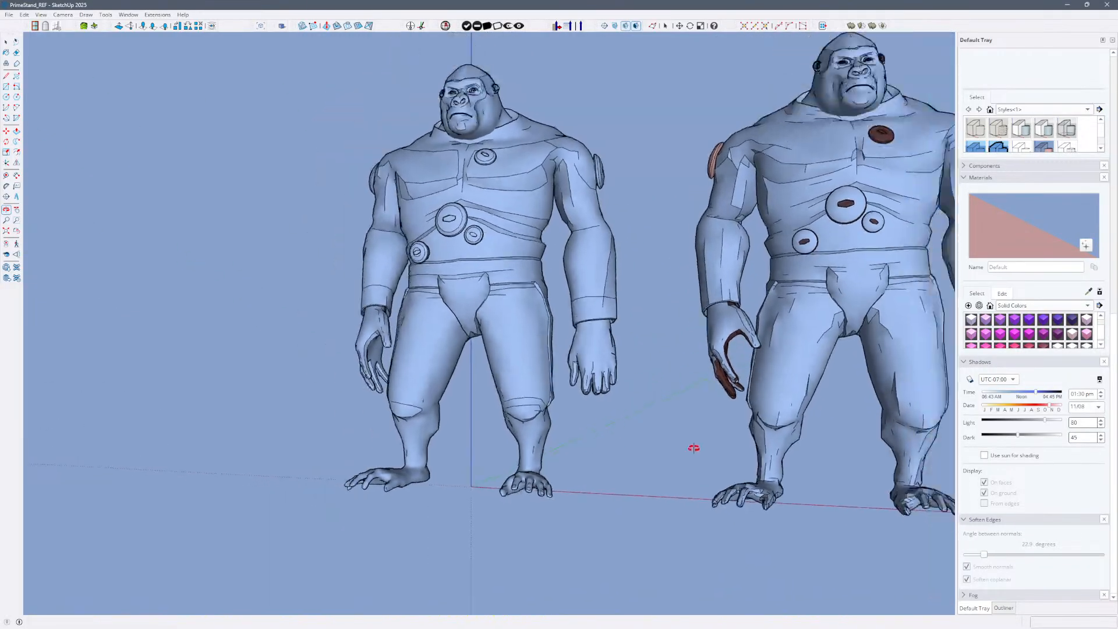
pyautogui.scroll(-1, 693, 447)
pyautogui.scroll(3, 439, 82)
pyautogui.scroll(2, 639, 268)
pyautogui.scroll(-2, 639, 268)
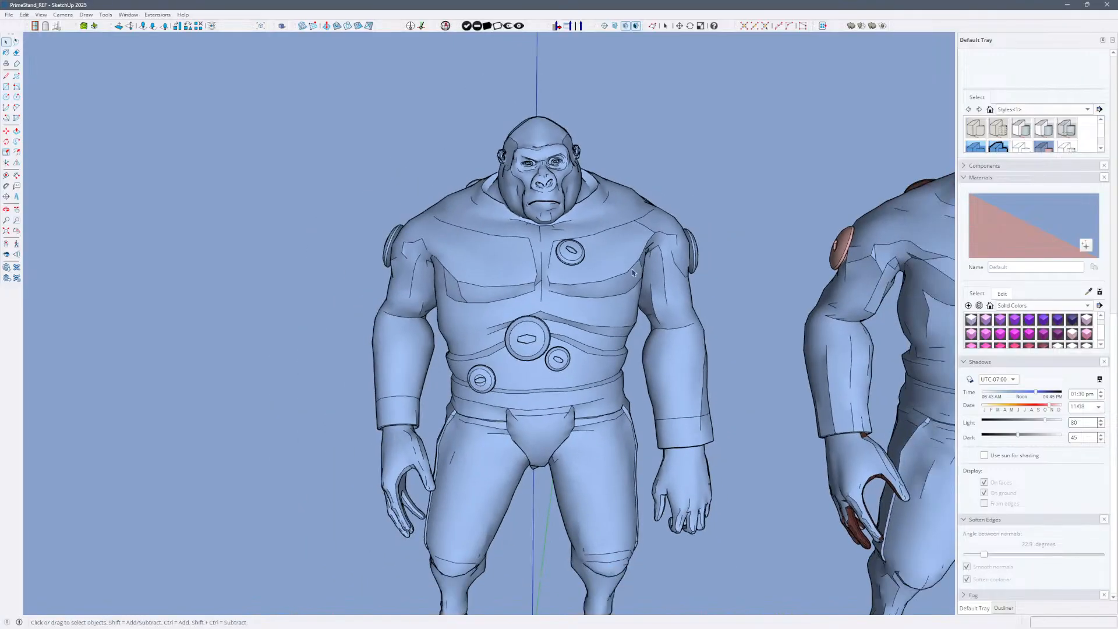
pyautogui.keyDown('shift'); pyautogui.moveTo(634, 266); pyautogui.dragTo(581, 288, button='middle'); pyautogui.keyUp('shift')
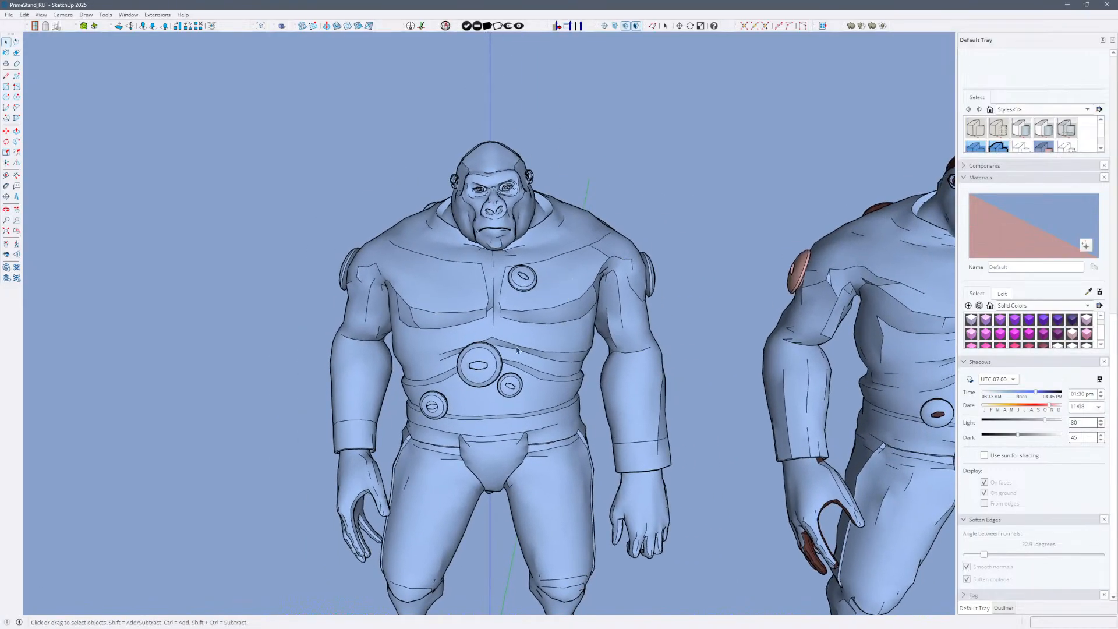
pyautogui.moveTo(517, 349); pyautogui.dragTo(361, 270, button='middle')
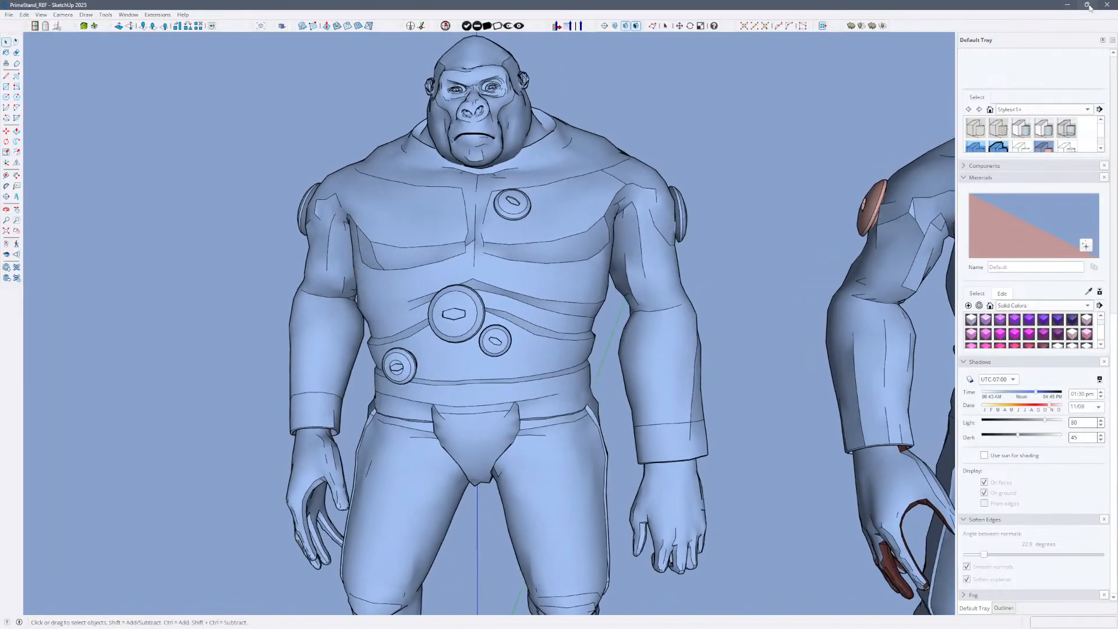
# Place SketchUp and the Blender gorilla file side by side, and rip the selected vertex of the HUE_Body mesh in Blender.
pyautogui.moveTo(1088, 6)
pyautogui.click(1009, 73)
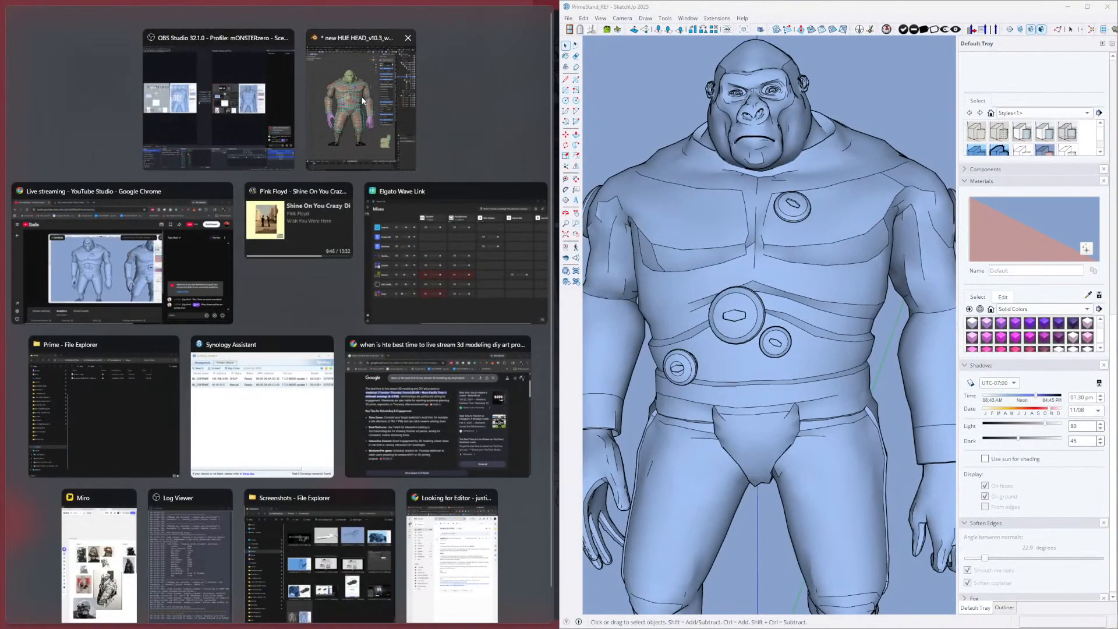
pyautogui.click(375, 113)
pyautogui.scroll(2, 184, 204)
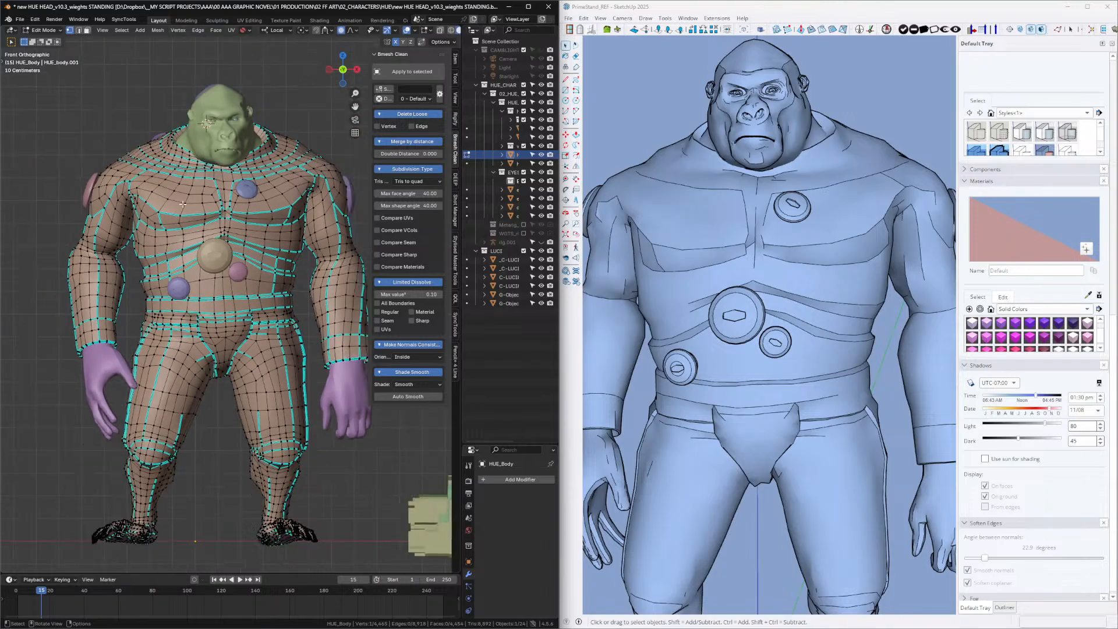
pyautogui.press('g')
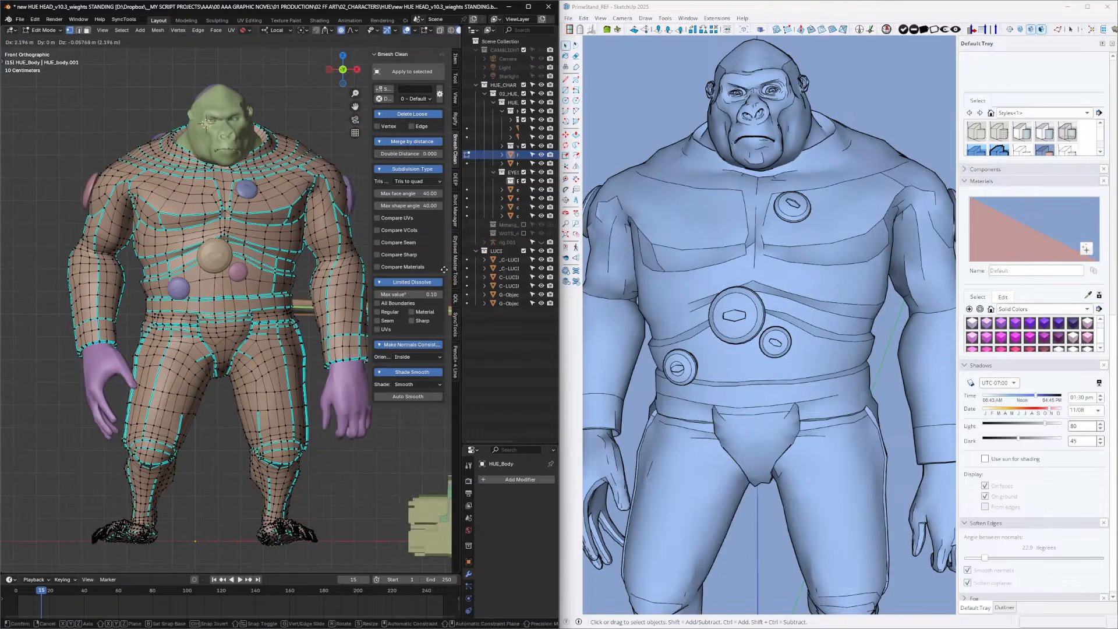
pyautogui.click(409, 225)
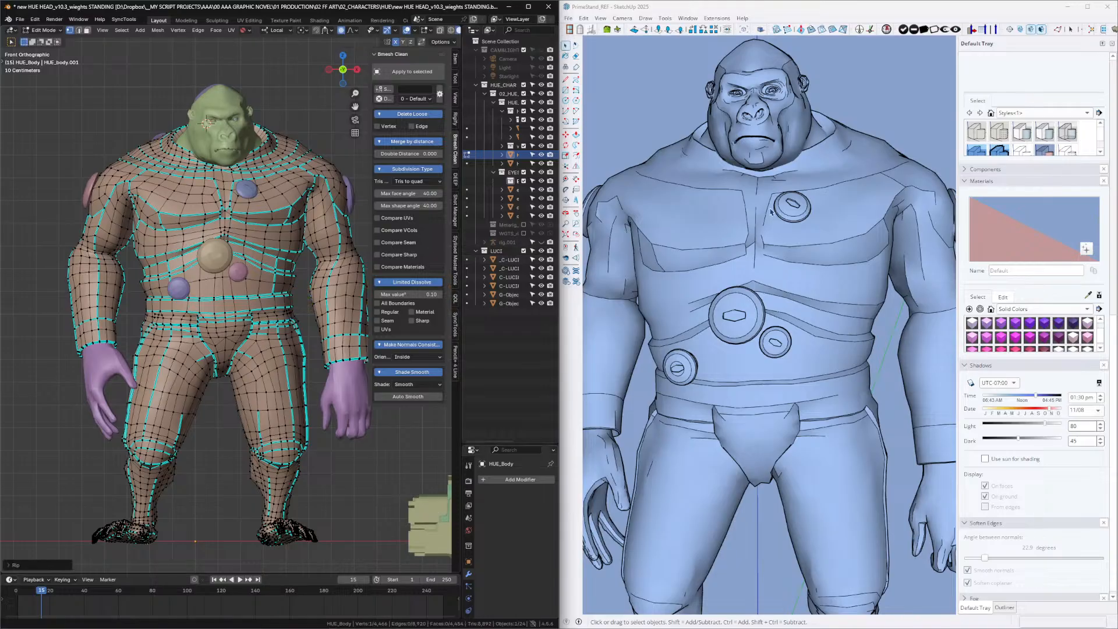
# Back in SketchUp, show the hidden geometry, select everything and examine the triangulated mesh around the reference gorilla's shoulder and chest.
pyautogui.scroll(1, 737, 206)
pyautogui.keyDown('shift'); pyautogui.moveTo(674, 206); pyautogui.dragTo(764, 252, button='middle'); pyautogui.keyUp('shift')
pyautogui.scroll(3, 725, 244)
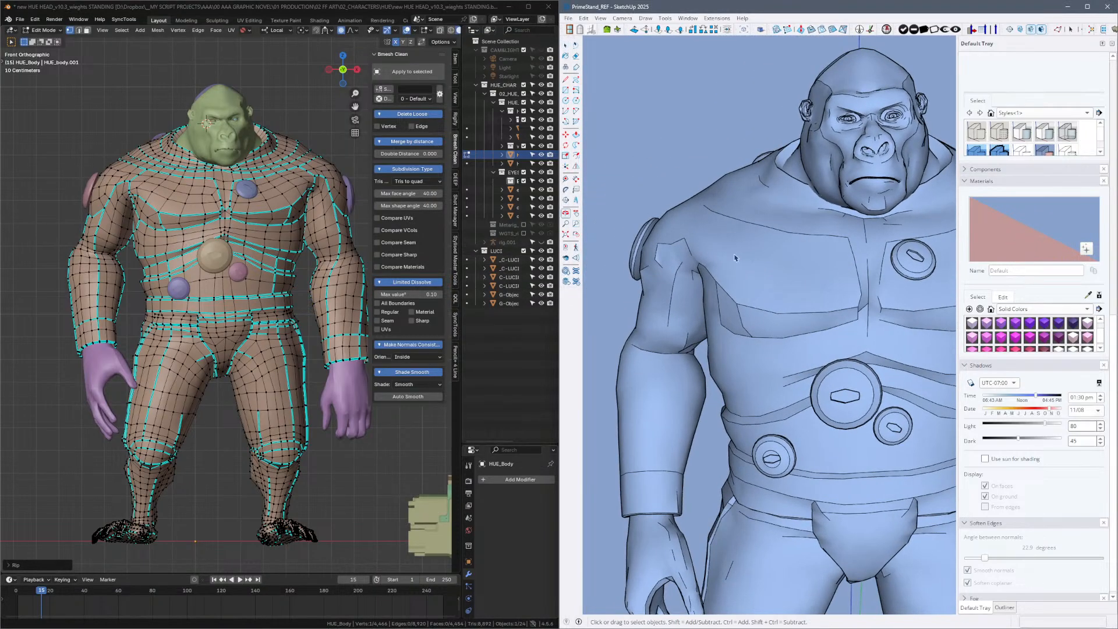
pyautogui.hotkey('alt', 'h')
pyautogui.hotkey('ctrl', 'a')
pyautogui.scroll(3, 723, 237)
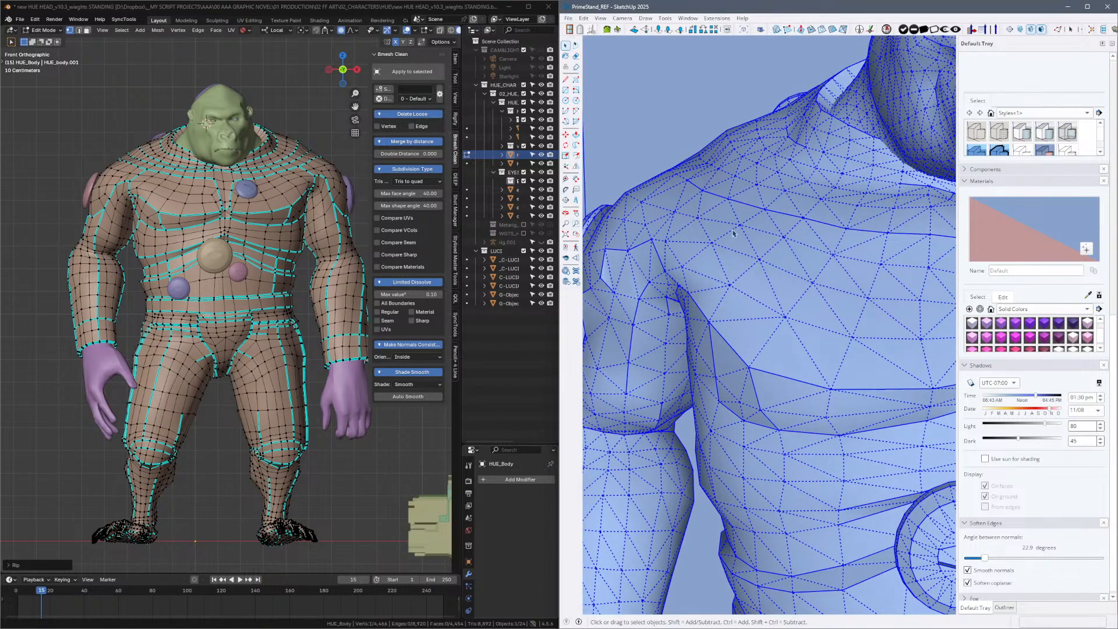
pyautogui.moveTo(734, 231); pyautogui.dragTo(745, 264, button='middle')
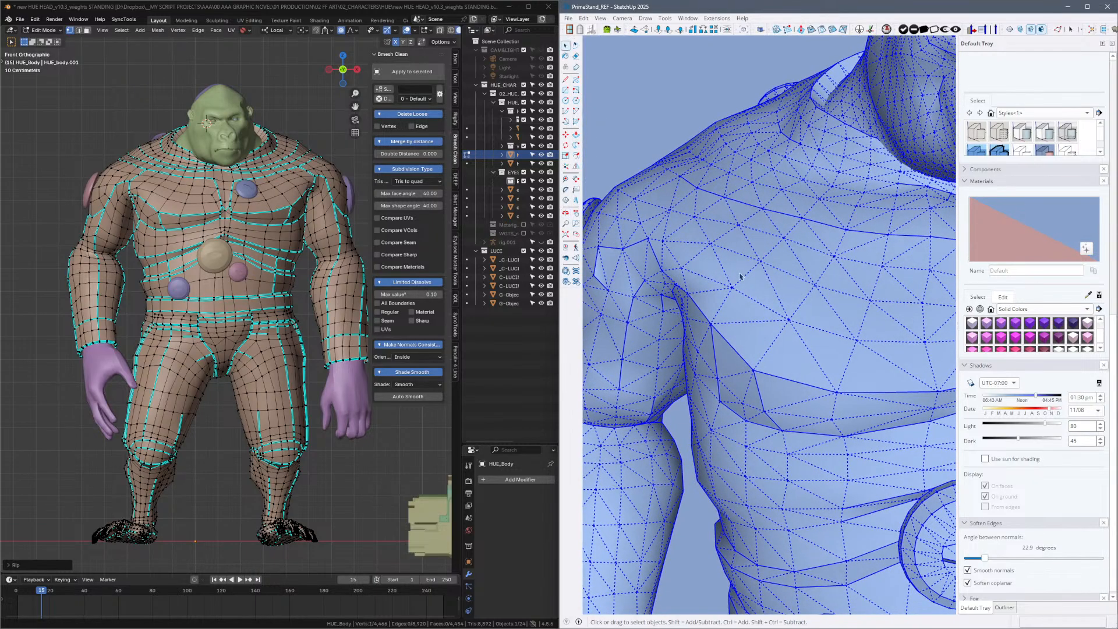
pyautogui.press('e')
pyautogui.press('Delete')
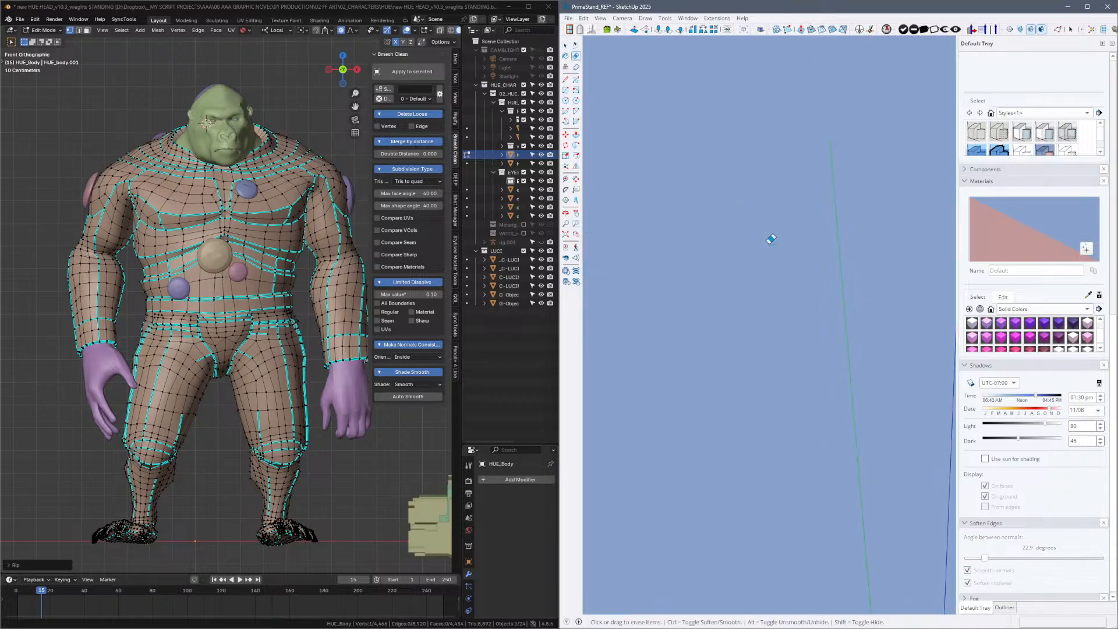
pyautogui.hotkey('ctrl', 'z')
pyautogui.press('space')
pyautogui.click(732, 218)
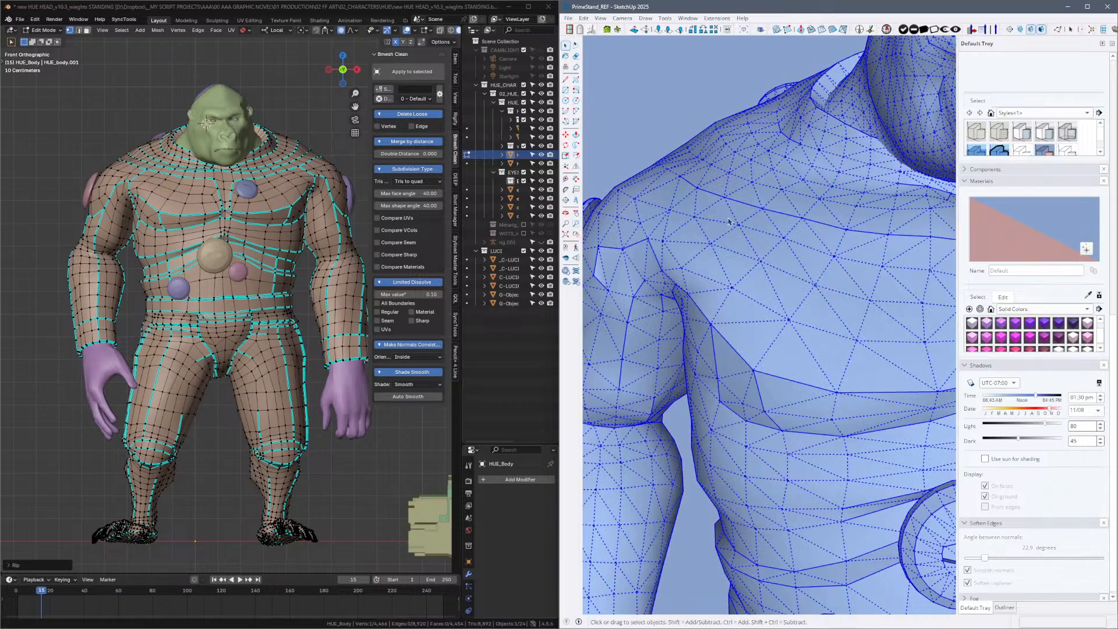
# Clear the mesh selection and use the Eraser to unsmooth hidden edges across the reference gorilla's shoulder and chest.
pyautogui.hotkey('shift', 'e')
pyautogui.click(732, 216)
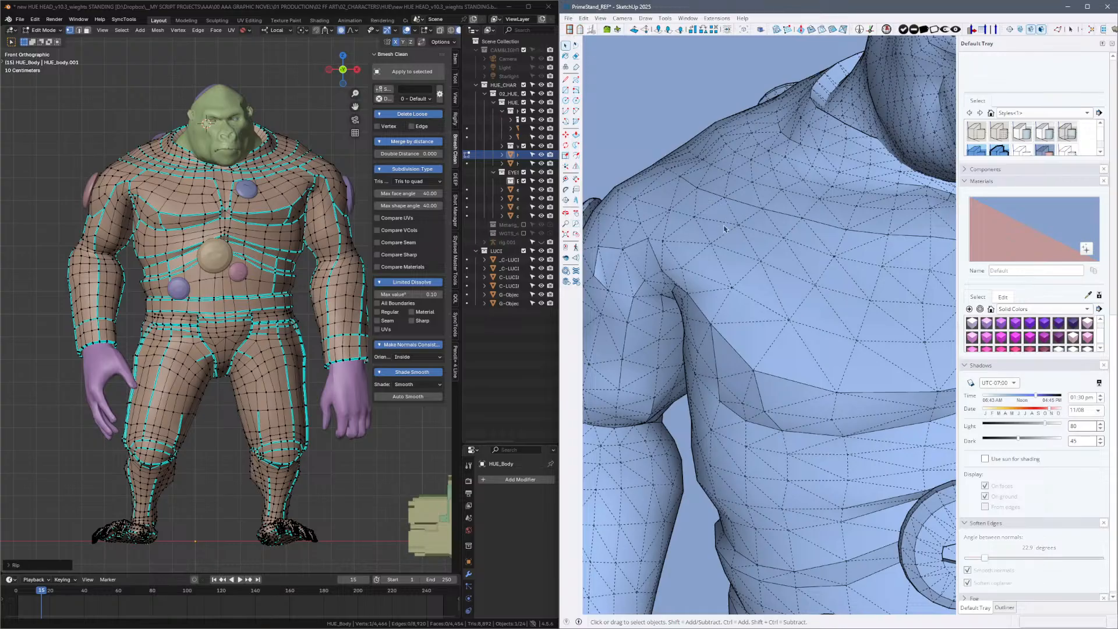
pyautogui.press('e')
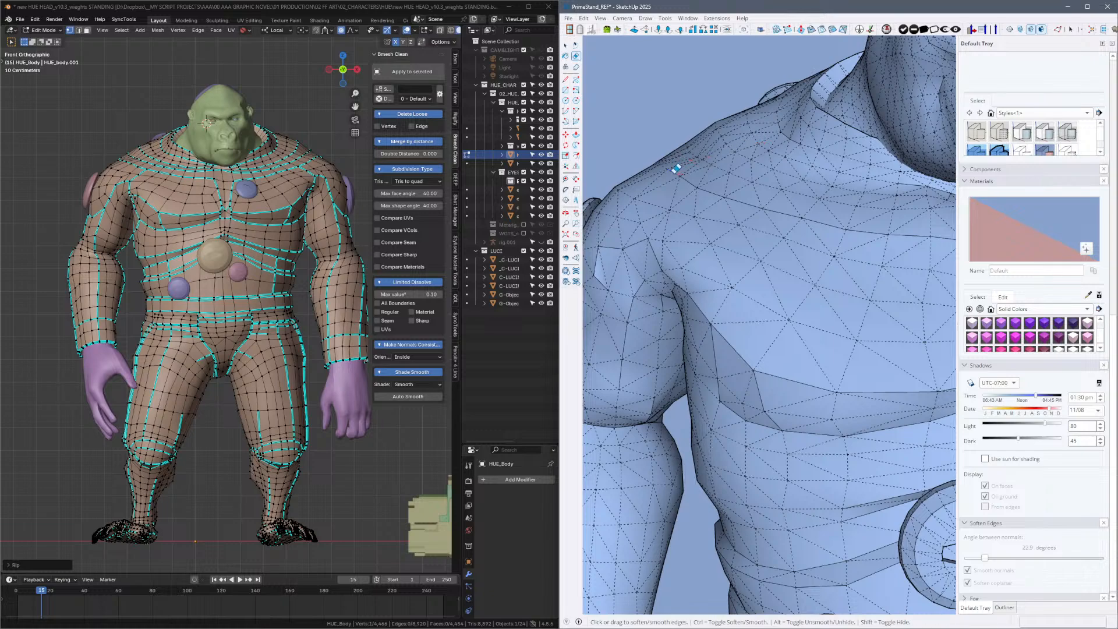
pyautogui.press('alt')
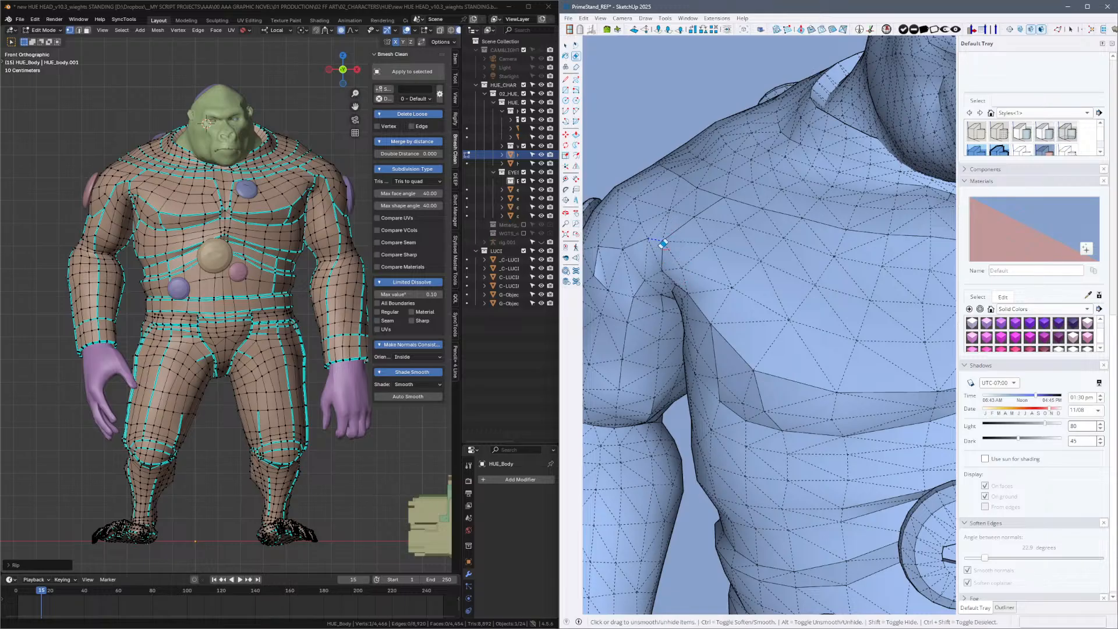
pyautogui.press('o')
pyautogui.moveTo(759, 314); pyautogui.dragTo(765, 317, button='middle')
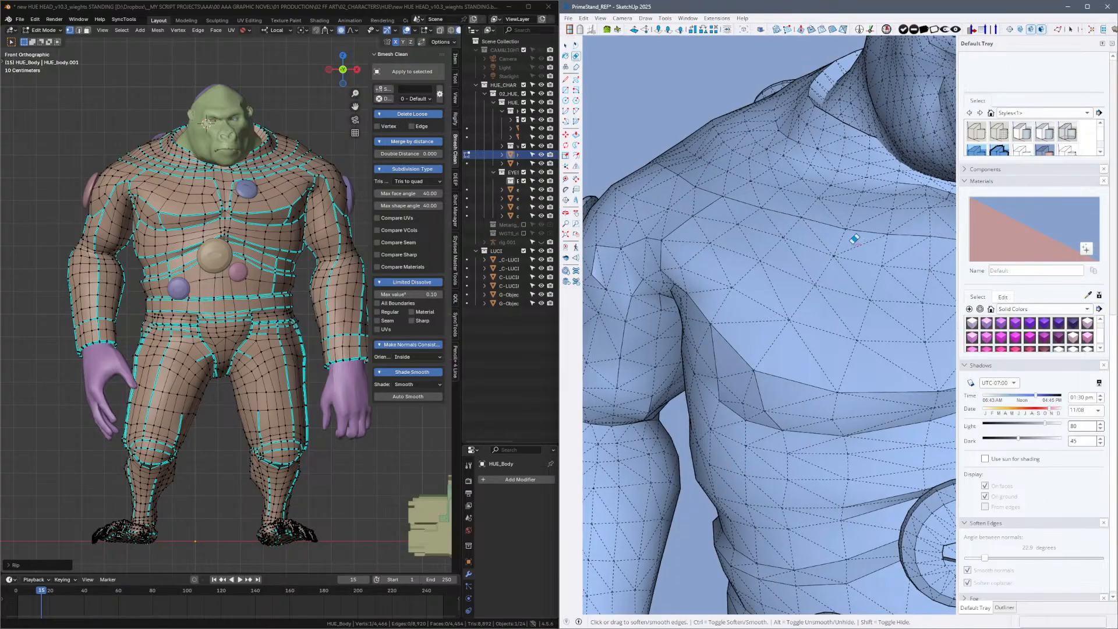
pyautogui.keyDown('ctrl'); pyautogui.click(745, 365); pyautogui.keyUp('ctrl')
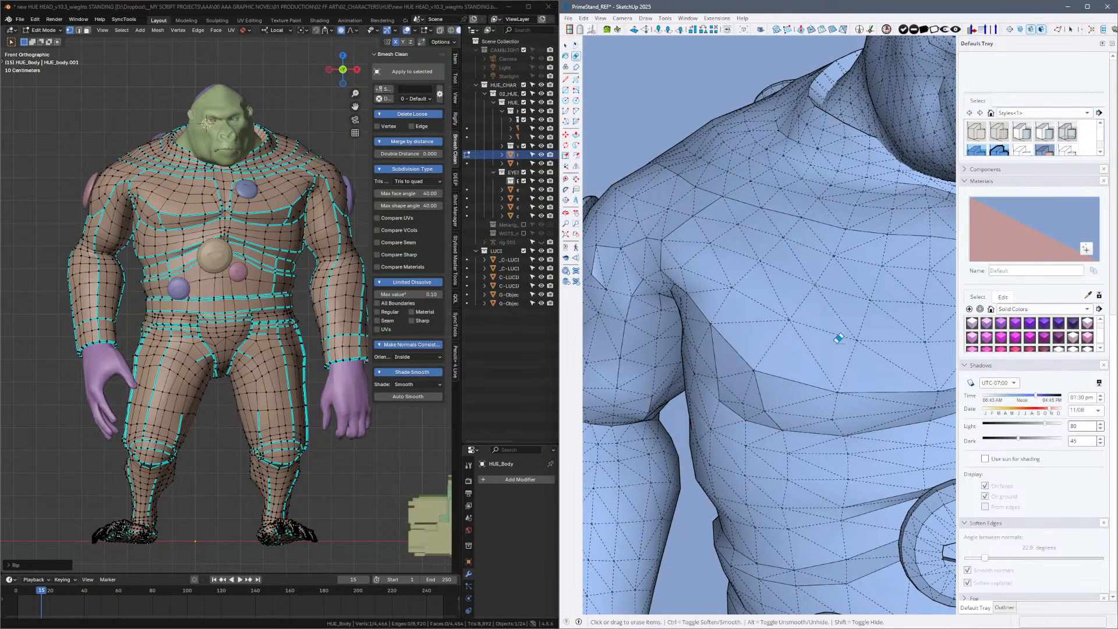
pyautogui.moveTo(848, 339); pyautogui.dragTo(852, 313, button='middle')
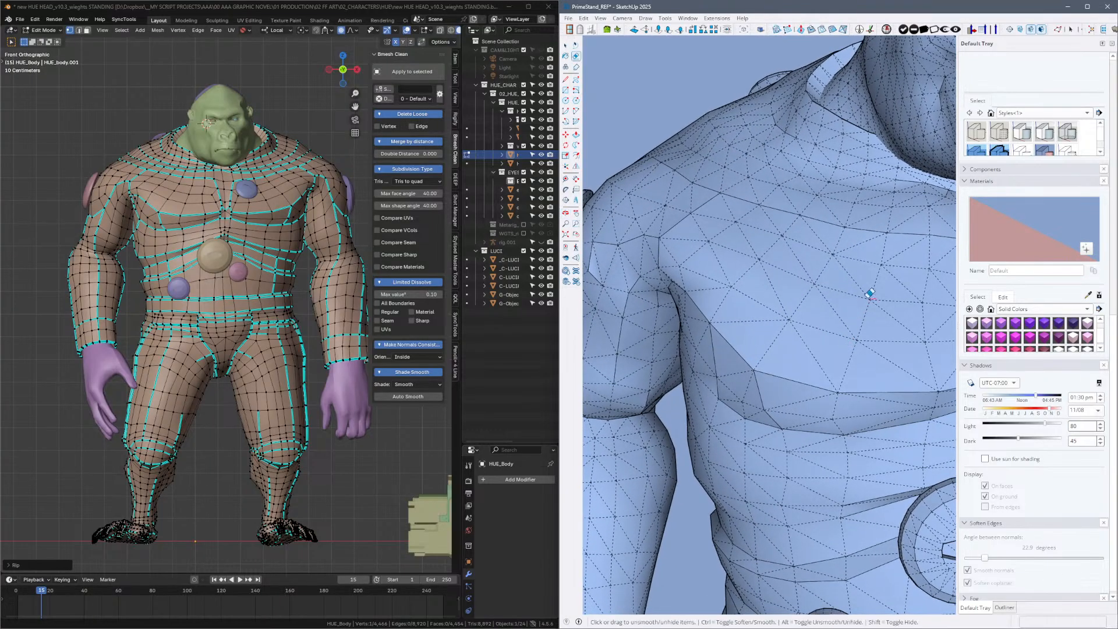
# Turn off the hidden geometry and examine the reference gorilla's outlines around the chest, shoulder and armpit from several angles.
pyautogui.press('z')
pyautogui.moveTo(869, 277)
pyautogui.mouseDown()
pyautogui.moveTo(833, 346)
pyautogui.moveTo(800, 364)
pyautogui.mouseUp()
pyautogui.hotkey('alt', 'h')
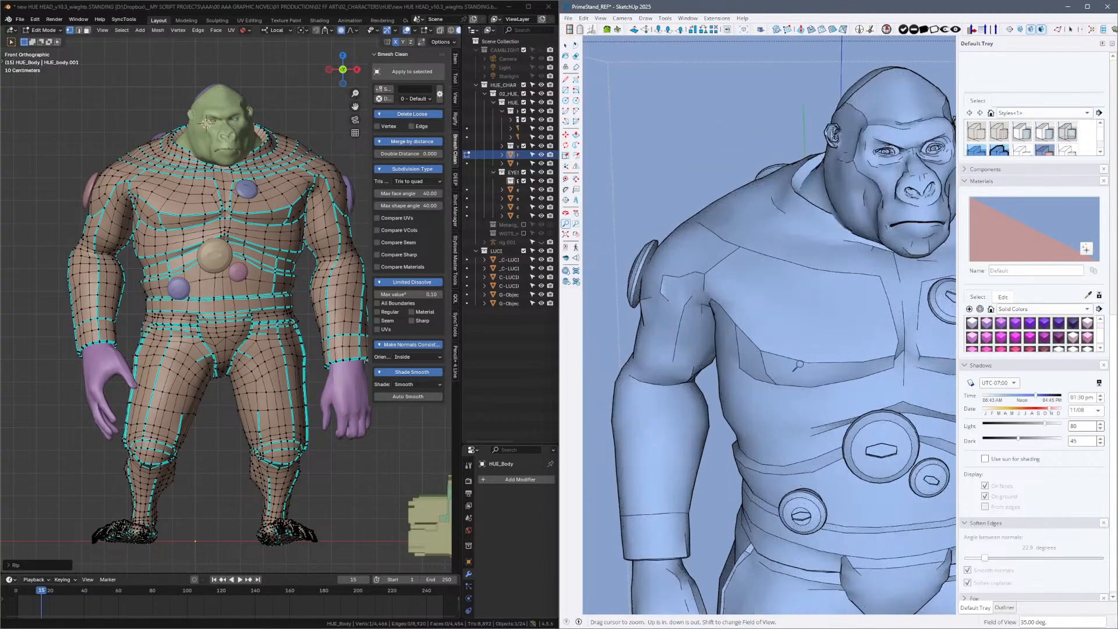
pyautogui.moveTo(798, 365)
pyautogui.mouseDown(button='middle')
pyautogui.moveTo(826, 354)
pyautogui.moveTo(817, 363)
pyautogui.mouseUp(button='middle')
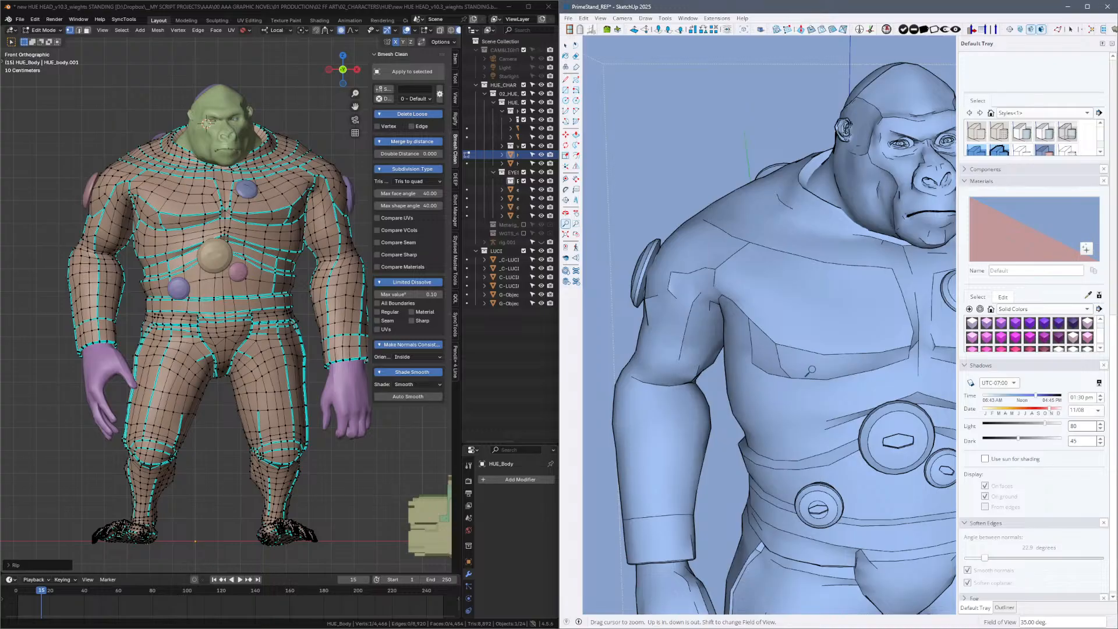
pyautogui.moveTo(810, 370)
pyautogui.mouseDown()
pyautogui.moveTo(823, 292)
pyautogui.moveTo(816, 307)
pyautogui.mouseUp()
pyautogui.moveTo(756, 308); pyautogui.dragTo(783, 326, button='middle')
pyautogui.moveTo(815, 329); pyautogui.dragTo(851, 255)
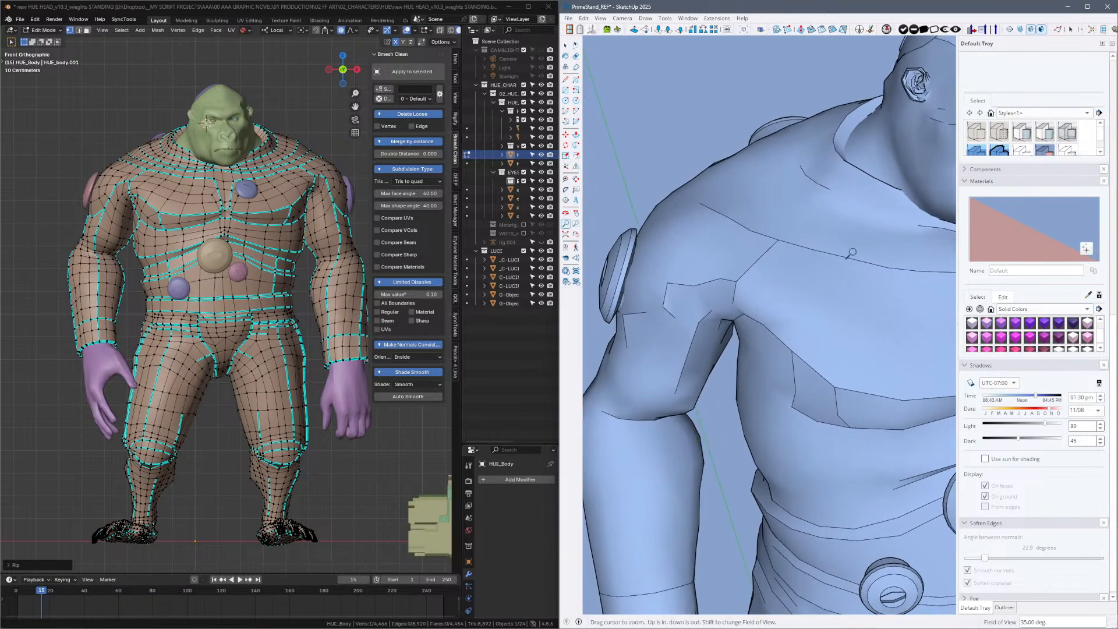
pyautogui.moveTo(851, 254)
pyautogui.mouseDown(button='middle')
pyautogui.moveTo(803, 249)
pyautogui.moveTo(751, 325)
pyautogui.mouseUp(button='middle')
pyautogui.moveTo(741, 336); pyautogui.dragTo(818, 265)
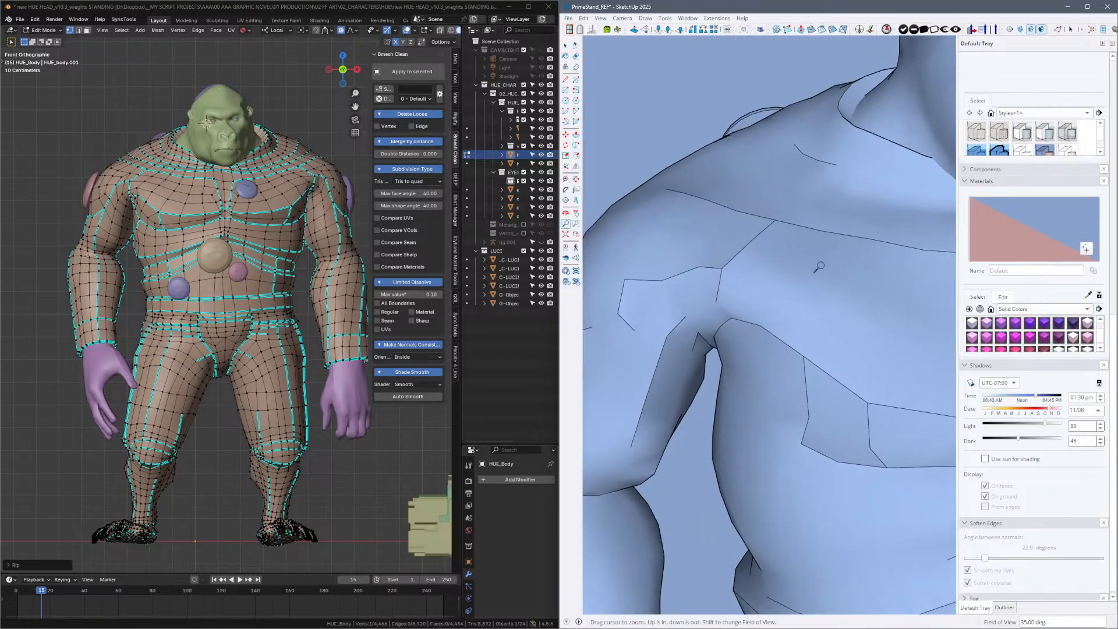
pyautogui.moveTo(819, 264)
pyautogui.mouseDown(button='middle')
pyautogui.moveTo(823, 285)
pyautogui.moveTo(779, 289)
pyautogui.mouseUp(button='middle')
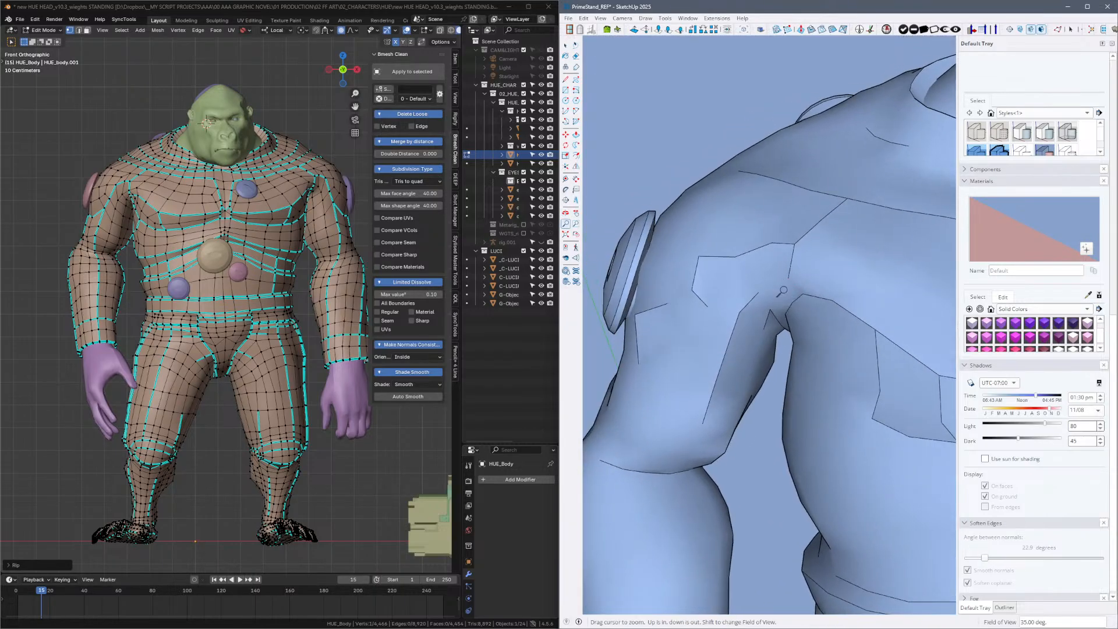
# Show the hidden geometry, select the connected mesh around the armpit to examine its edges, and clear the selection.
pyautogui.press('space')
pyautogui.tripleClick(805, 286)
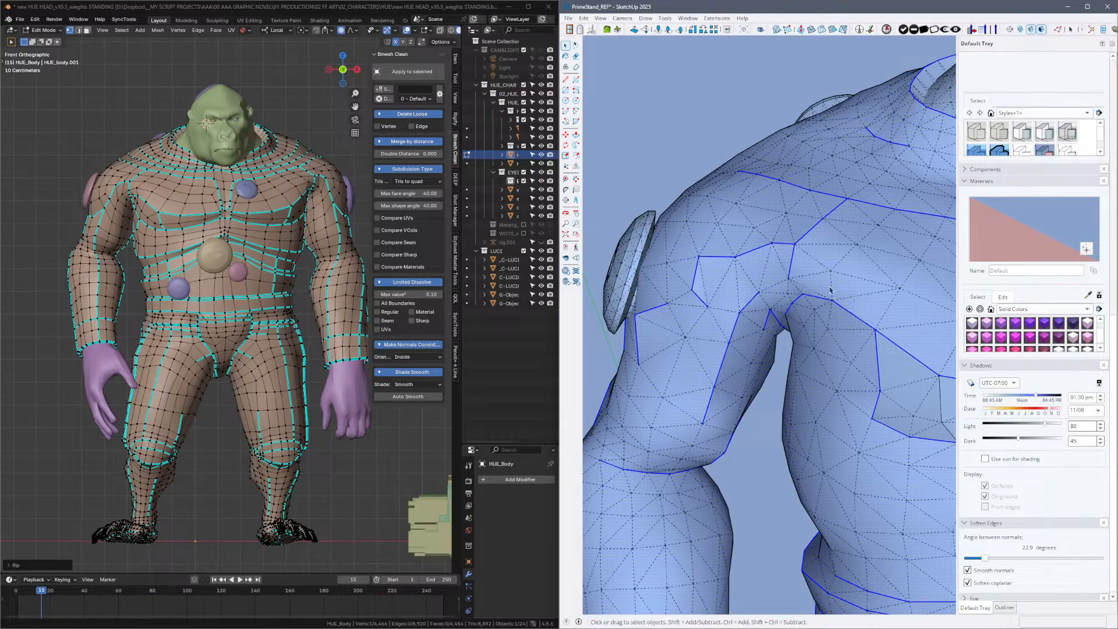
pyautogui.press('m')
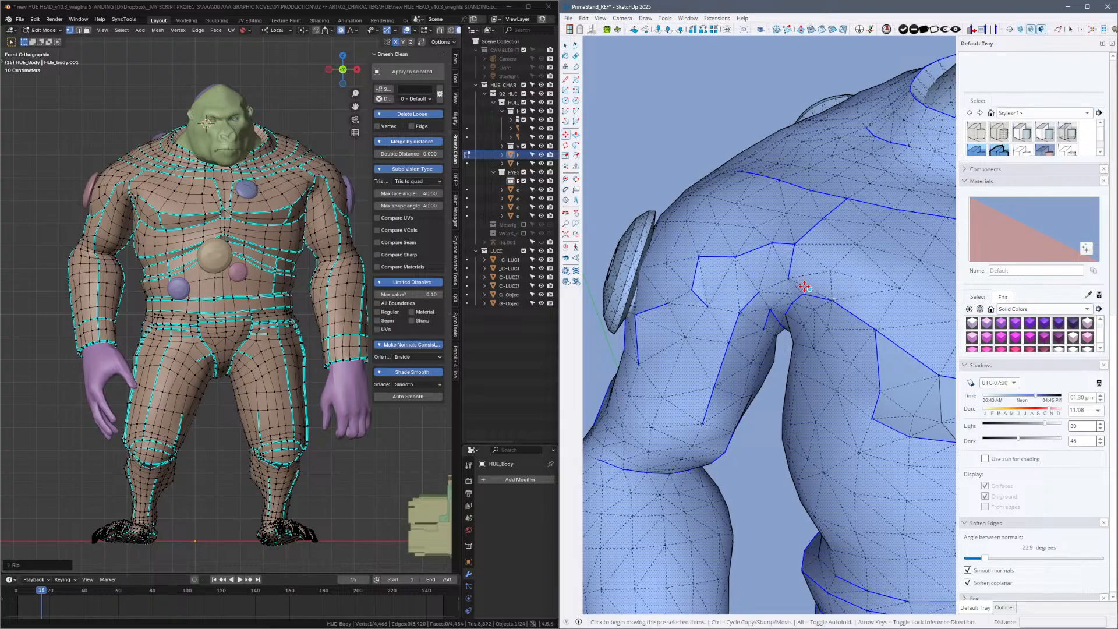
pyautogui.press('e')
pyautogui.press('alt')
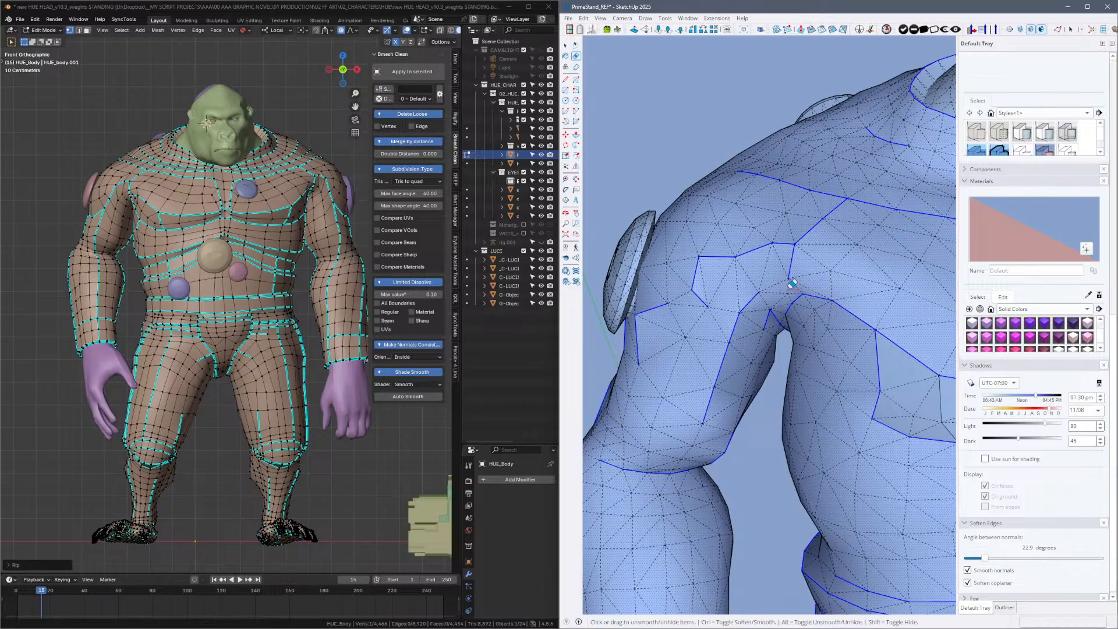
pyautogui.click(796, 284)
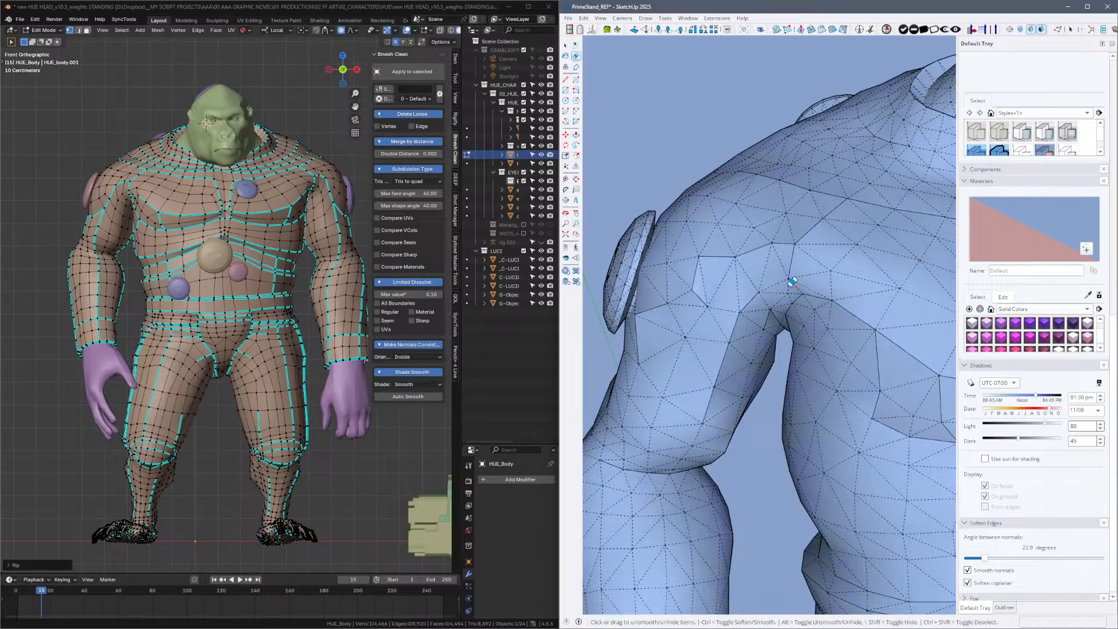
# Soften the stray outline edges on the front of the shoulder, unsmooth edges extending the line down the arm, and turn off the hidden geometry.
pyautogui.press('alt')
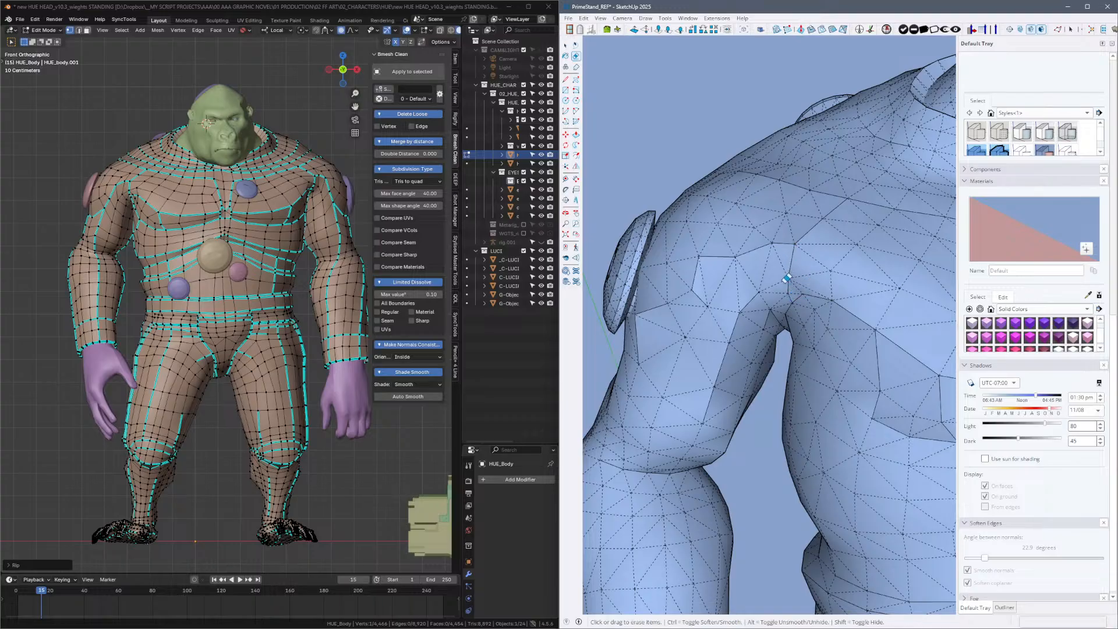
pyautogui.press('alt')
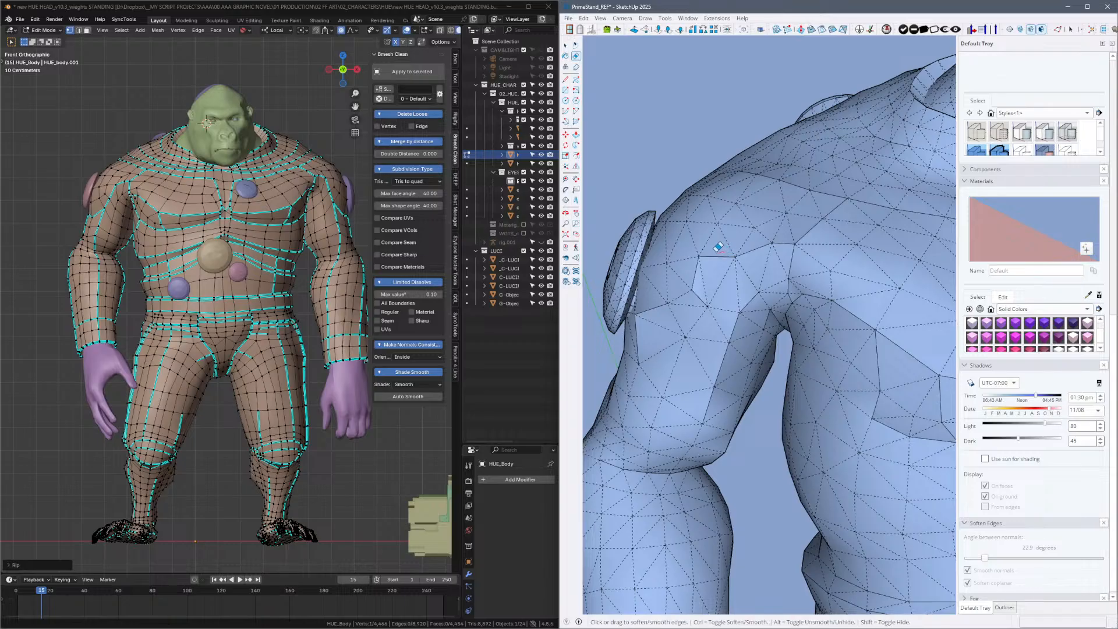
pyautogui.keyDown('ctrl'); pyautogui.moveTo(721, 252); pyautogui.dragTo(695, 276); pyautogui.keyUp('ctrl')
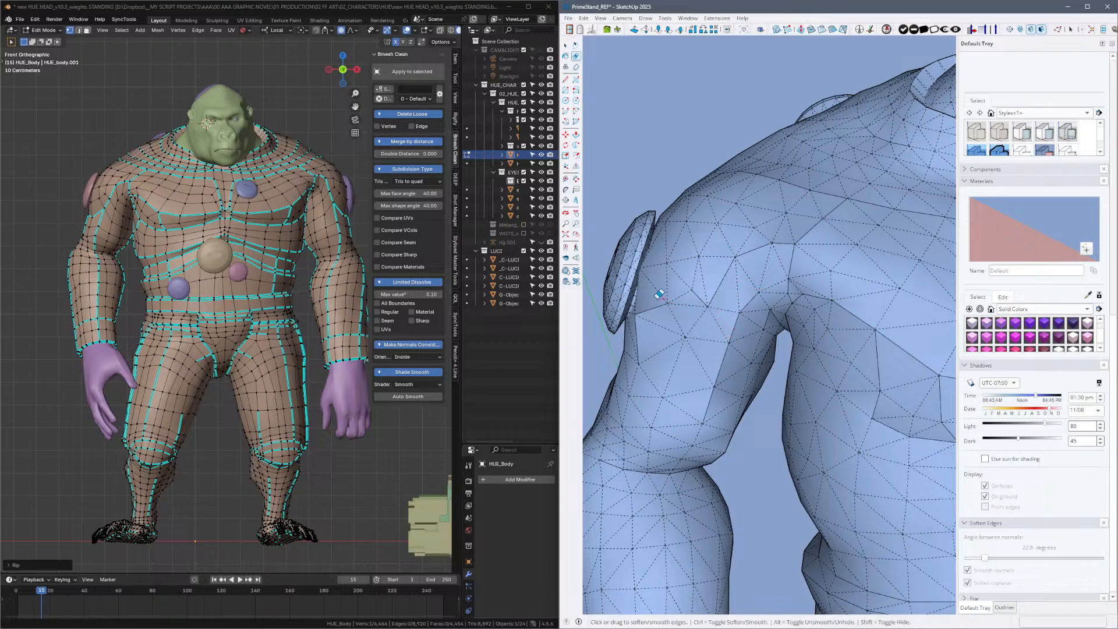
pyautogui.moveTo(662, 292)
pyautogui.keyDown('ctrl'); pyautogui.mouseDown()
pyautogui.moveTo(664, 343)
pyautogui.moveTo(656, 331)
pyautogui.moveTo(702, 345)
pyautogui.mouseUp(); pyautogui.keyUp('ctrl')
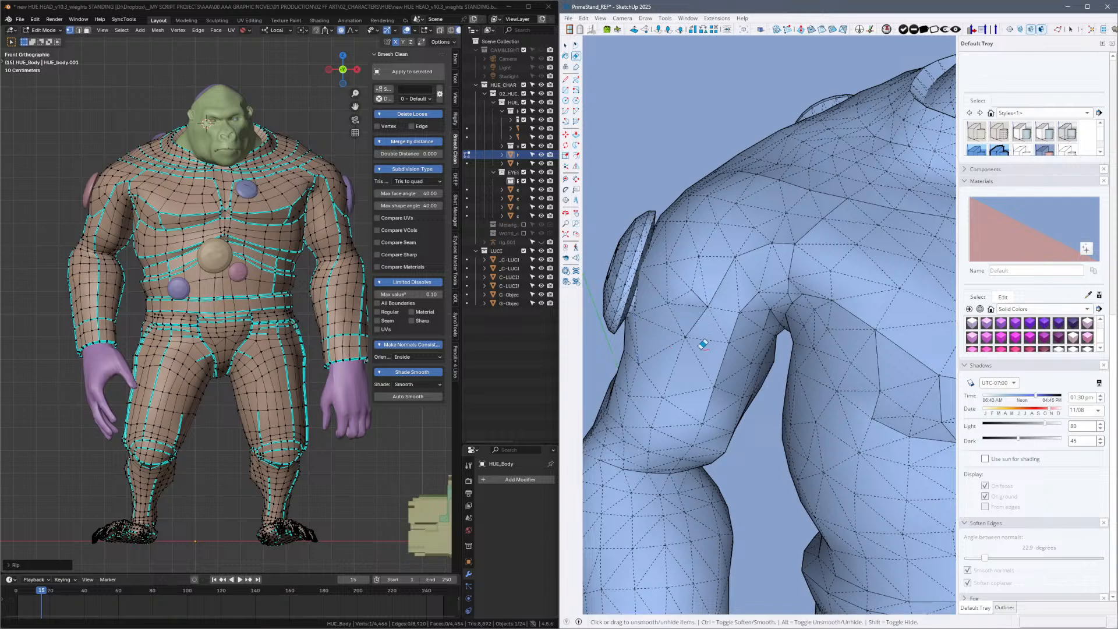
pyautogui.keyDown('ctrl'); pyautogui.moveTo(708, 282); pyautogui.dragTo(700, 358); pyautogui.keyUp('ctrl')
pyautogui.keyDown('alt'); pyautogui.moveTo(632, 354); pyautogui.dragTo(634, 363); pyautogui.keyUp('alt')
pyautogui.moveTo(669, 379); pyautogui.dragTo(792, 344, button='middle')
pyautogui.hotkey('alt', 'h')
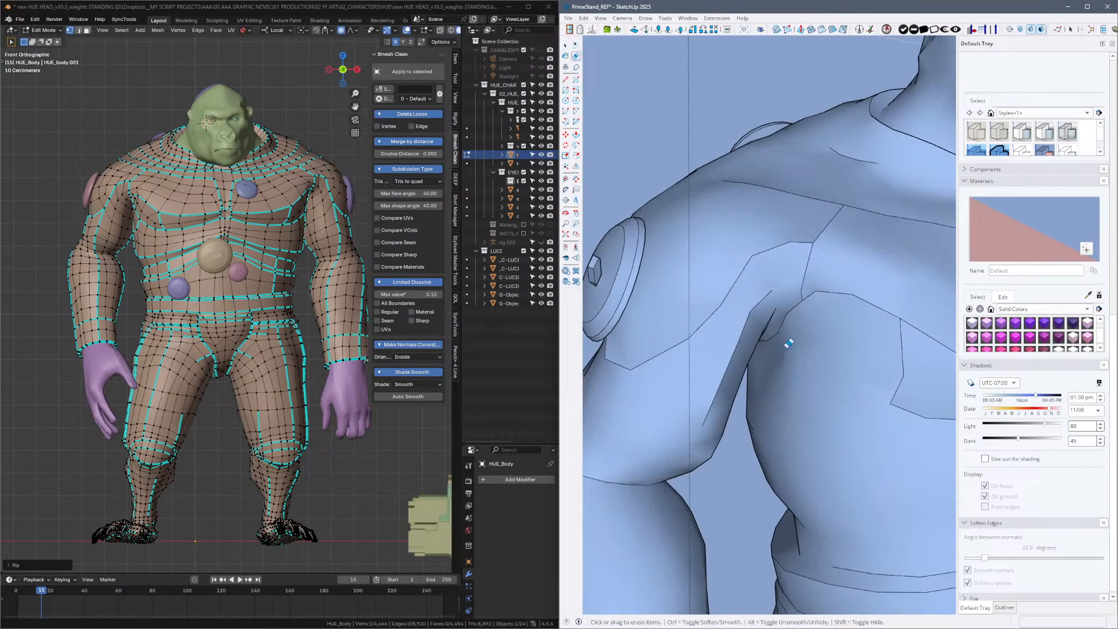
# Examine the outer side of the arm and its disc in SketchUp and on the Blender gorilla for comparison.
pyautogui.moveTo(800, 302)
pyautogui.mouseDown(button='middle')
pyautogui.moveTo(726, 349)
pyautogui.moveTo(735, 337)
pyautogui.moveTo(883, 330)
pyautogui.mouseUp(button='middle')
pyautogui.moveTo(713, 339)
pyautogui.mouseDown(button='middle')
pyautogui.moveTo(878, 293)
pyautogui.moveTo(922, 335)
pyautogui.moveTo(896, 347)
pyautogui.mouseUp(button='middle')
pyautogui.press('e')
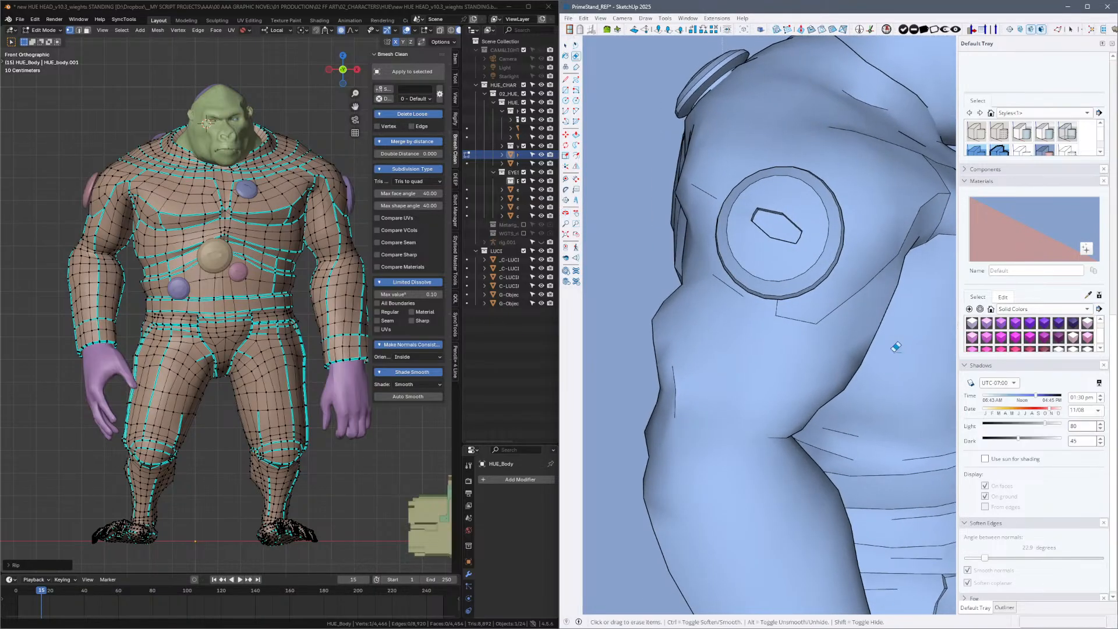
pyautogui.click(262, 308)
pyautogui.moveTo(323, 320)
pyautogui.keyDown('shift'); pyautogui.mouseDown(button='middle')
pyautogui.moveTo(405, 319)
pyautogui.moveTo(325, 322)
pyautogui.moveTo(334, 337)
pyautogui.moveTo(336, 324)
pyautogui.mouseUp(button='middle'); pyautogui.keyUp('shift')
pyautogui.keyDown('shift'); pyautogui.moveTo(792, 401); pyautogui.dragTo(779, 362, button='middle'); pyautogui.keyUp('shift')
# Soften the short outline edge directly below the arm disc with the Eraser, using the hidden geometry as a guide.
pyautogui.press('m')
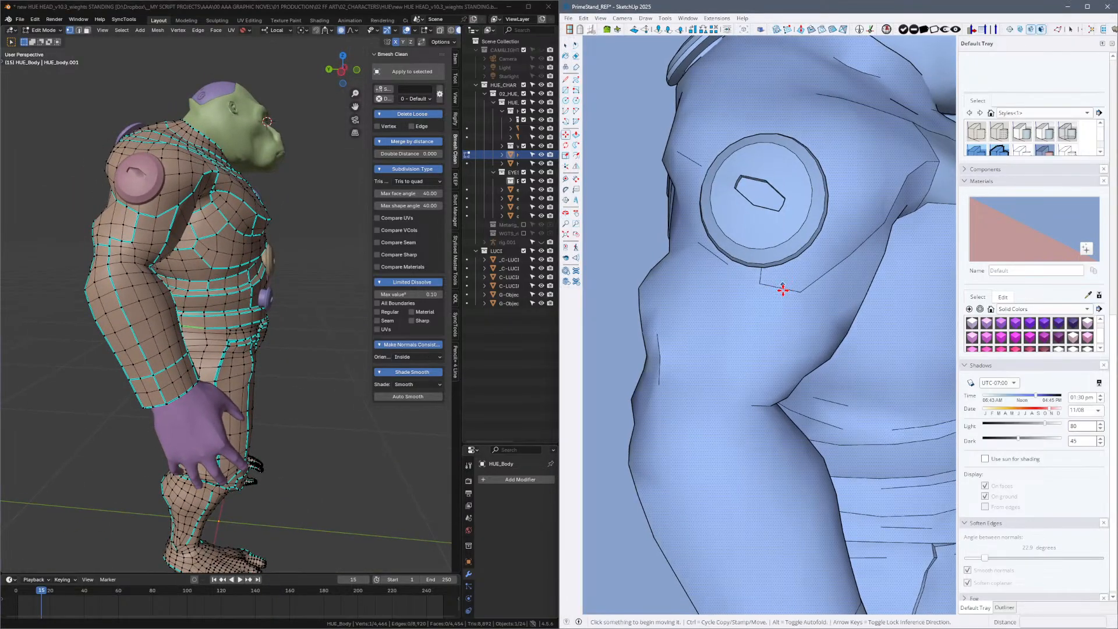
pyautogui.press('e')
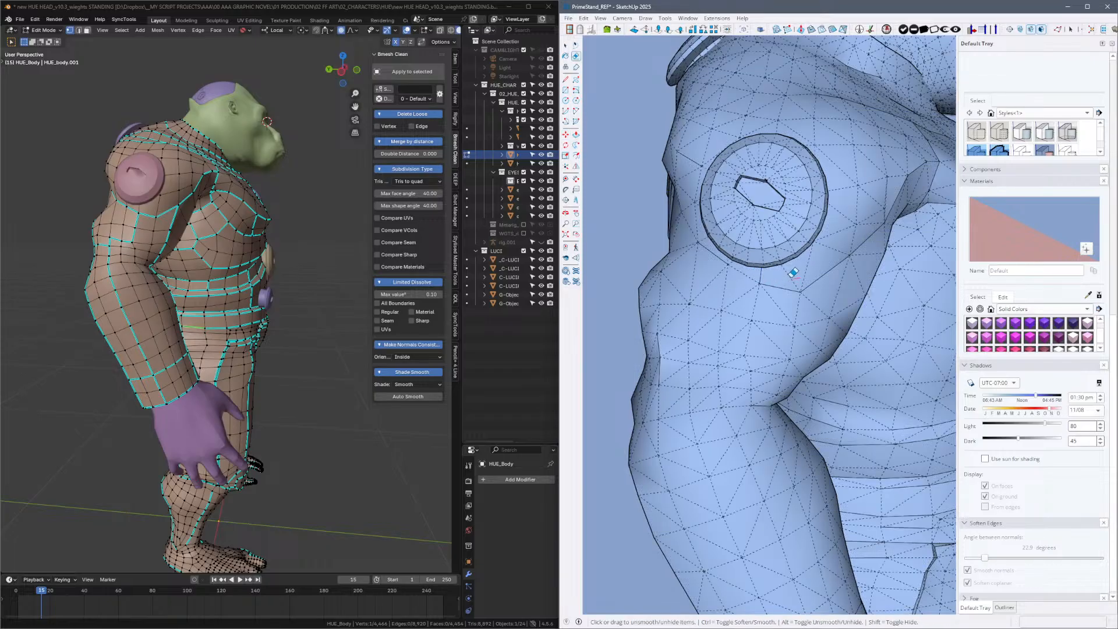
pyautogui.keyDown('ctrl'); pyautogui.moveTo(771, 272); pyautogui.dragTo(741, 262); pyautogui.keyUp('ctrl')
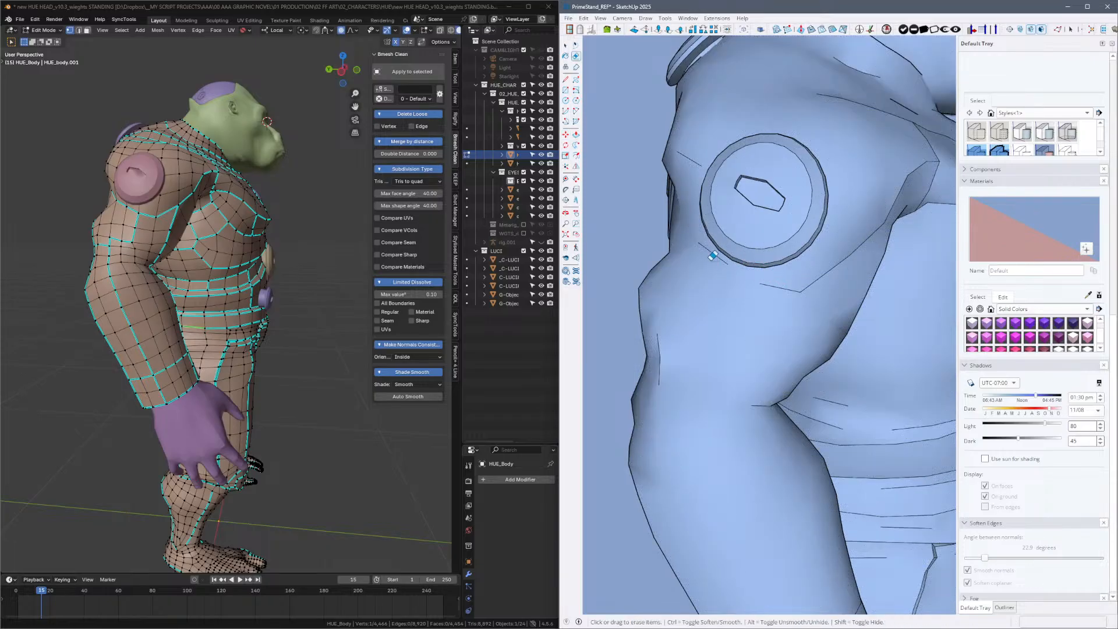
pyautogui.press('alt')
# With the hidden geometry shown, rework the outline edges around the arm disc's lower rim using the Eraser's unsmooth mode.
pyautogui.press('space')
pyautogui.click(749, 282)
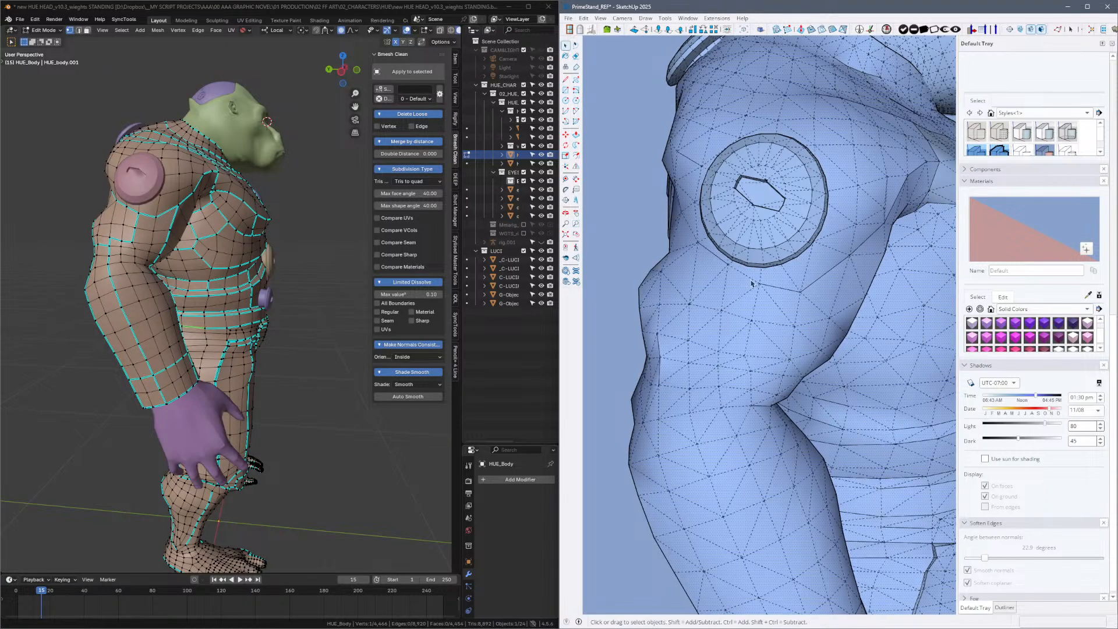
pyautogui.press('m')
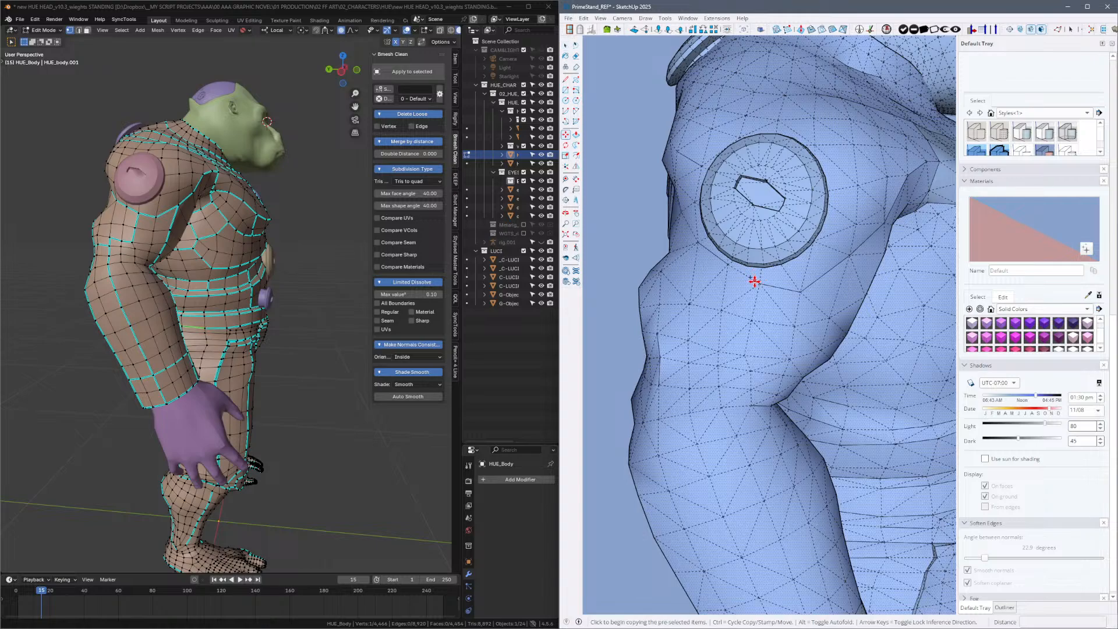
pyautogui.press('e')
pyautogui.press('ctrl')
pyautogui.press('alt')
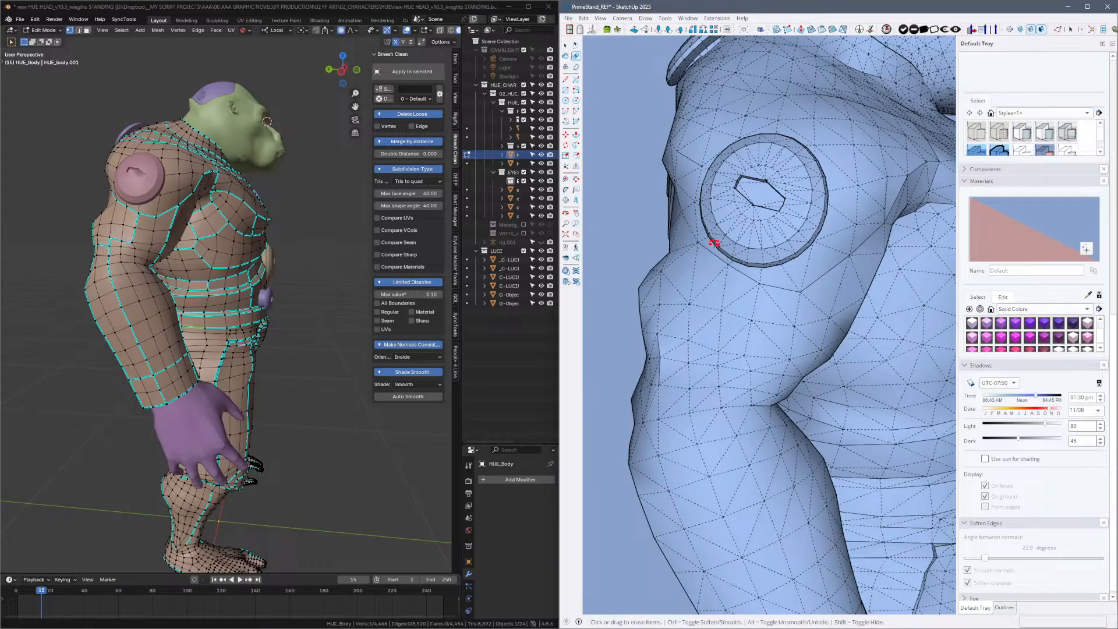
pyautogui.moveTo(716, 242)
pyautogui.mouseDown(button='middle')
pyautogui.moveTo(805, 242)
pyautogui.moveTo(675, 230)
pyautogui.mouseUp(button='middle')
pyautogui.moveTo(725, 265)
pyautogui.mouseDown(button='middle')
pyautogui.moveTo(696, 250)
pyautogui.moveTo(766, 324)
pyautogui.moveTo(856, 262)
pyautogui.moveTo(932, 264)
pyautogui.moveTo(933, 302)
pyautogui.moveTo(906, 291)
pyautogui.moveTo(836, 307)
pyautogui.moveTo(829, 293)
pyautogui.moveTo(682, 304)
pyautogui.moveTo(755, 289)
pyautogui.moveTo(731, 297)
pyautogui.moveTo(807, 326)
pyautogui.mouseUp(button='middle')
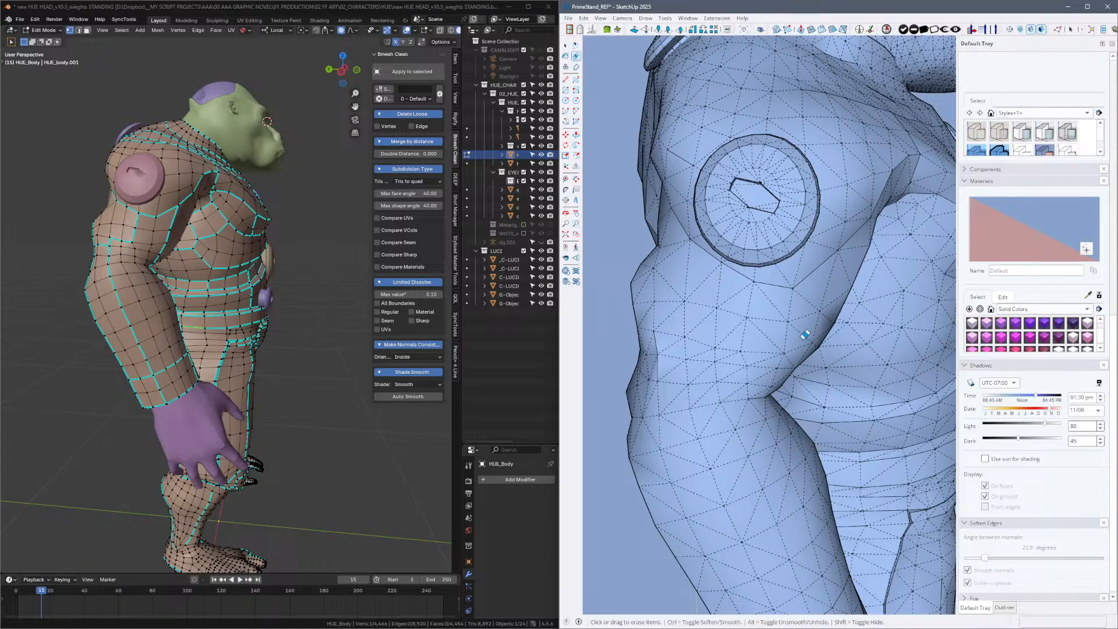
pyautogui.moveTo(803, 338); pyautogui.dragTo(796, 336, button='middle')
# Unsmooth a run of hidden edges across the back of the upper arm towards the disc.
pyautogui.press('alt')
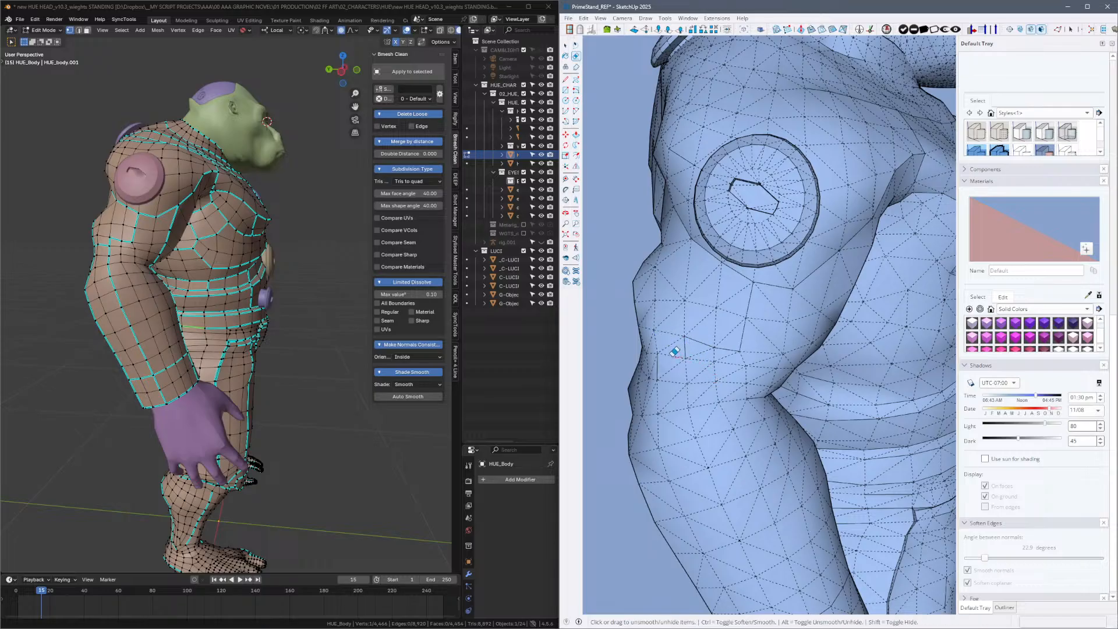
pyautogui.moveTo(684, 356)
pyautogui.mouseDown(button='middle')
pyautogui.moveTo(734, 380)
pyautogui.moveTo(911, 338)
pyautogui.moveTo(796, 341)
pyautogui.moveTo(744, 374)
pyautogui.moveTo(709, 375)
pyautogui.moveTo(728, 349)
pyautogui.mouseUp(button='middle')
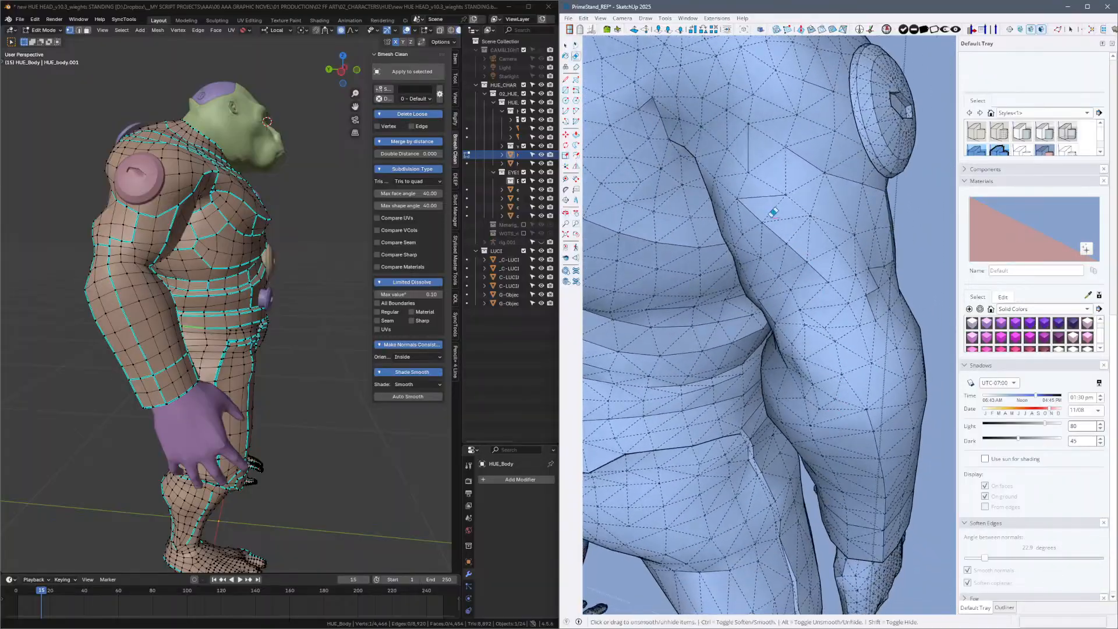
pyautogui.press('ctrl')
pyautogui.press('alt')
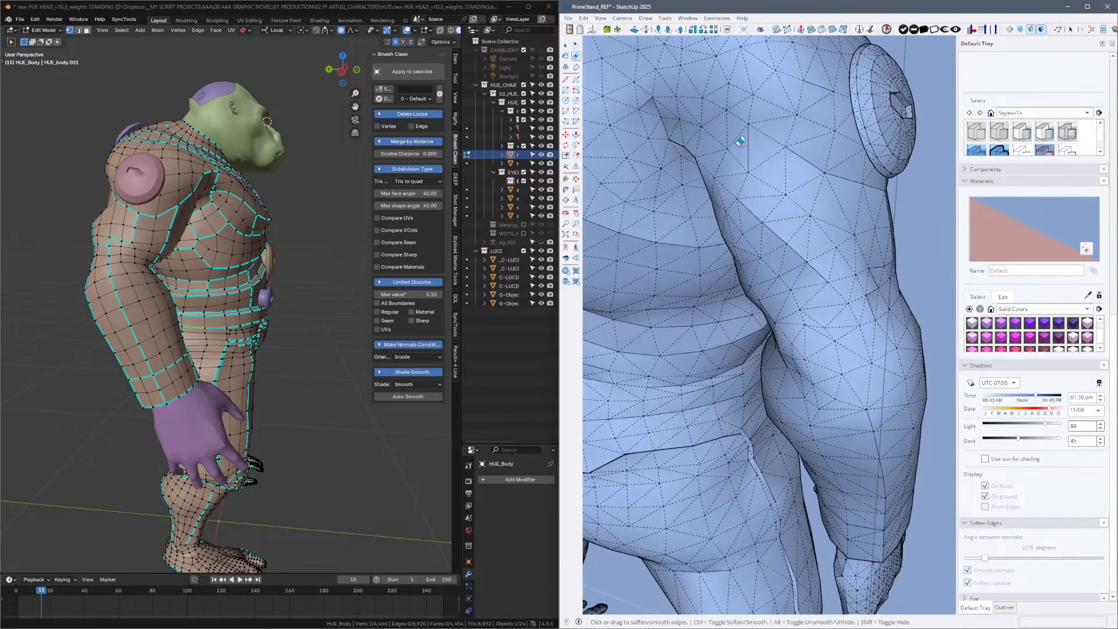
pyautogui.press('alt')
pyautogui.press('ctrl')
pyautogui.moveTo(738, 151); pyautogui.dragTo(810, 167)
# Unsmooth another hidden edge on the back of the upper arm, and examine the forearm and cuff from the side and front.
pyautogui.moveTo(826, 233)
pyautogui.mouseDown(button='middle')
pyautogui.moveTo(894, 325)
pyautogui.moveTo(909, 373)
pyautogui.mouseUp(button='middle')
pyautogui.moveTo(787, 181); pyautogui.dragTo(818, 177, button='middle')
pyautogui.press('ctrl')
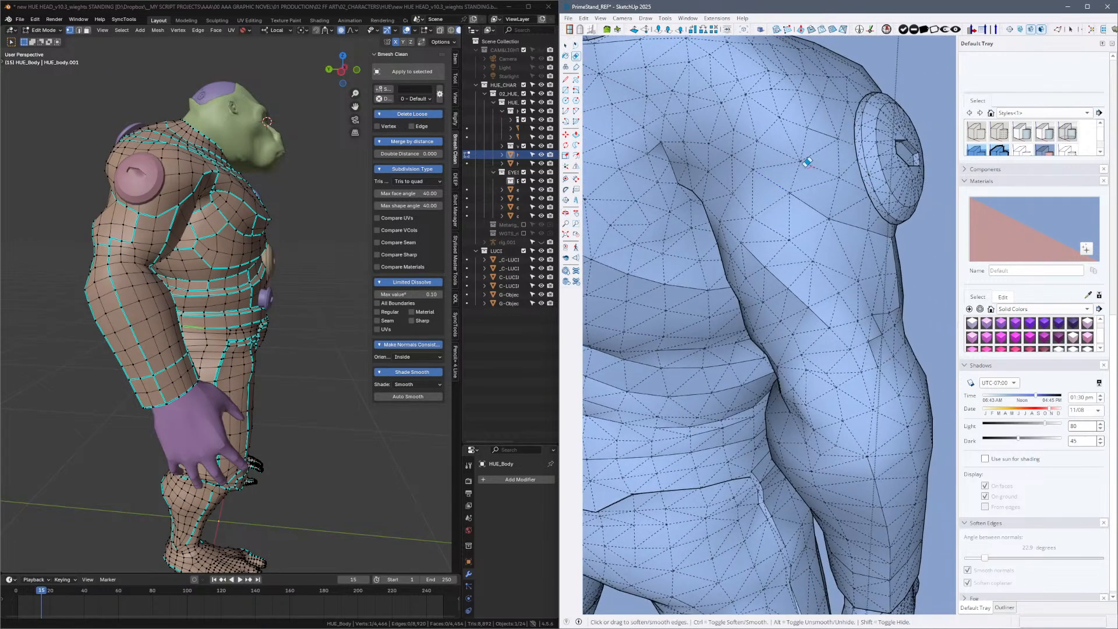
pyautogui.press('alt')
pyautogui.click(769, 180)
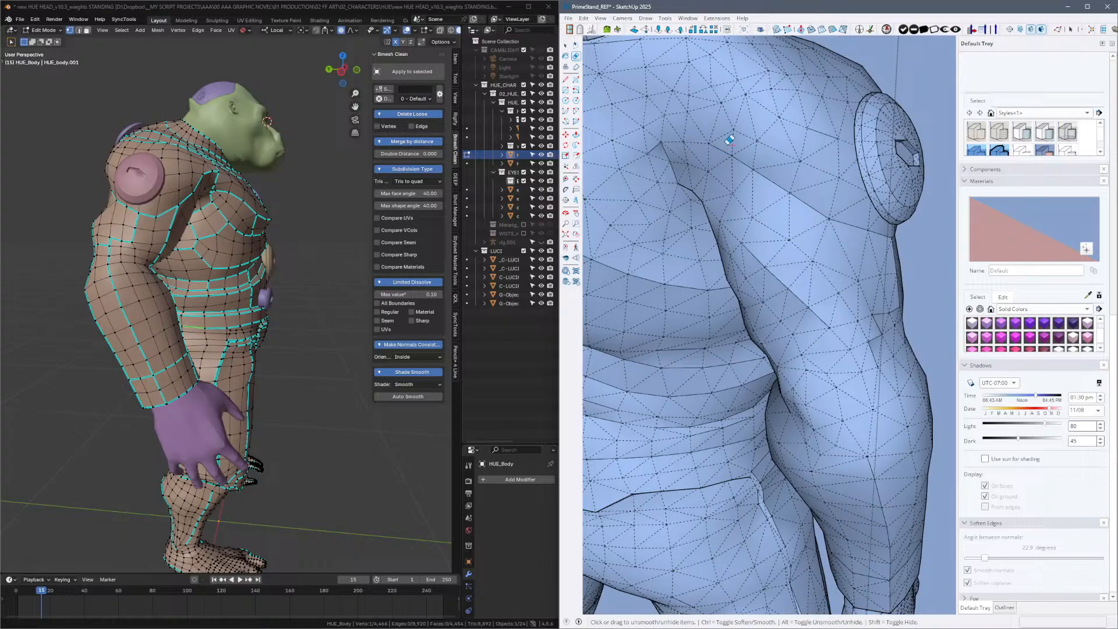
pyautogui.moveTo(834, 211)
pyautogui.mouseDown(button='middle')
pyautogui.moveTo(793, 282)
pyautogui.moveTo(688, 357)
pyautogui.moveTo(718, 337)
pyautogui.moveTo(724, 297)
pyautogui.moveTo(894, 369)
pyautogui.moveTo(689, 382)
pyautogui.moveTo(654, 349)
pyautogui.moveTo(749, 322)
pyautogui.moveTo(751, 304)
pyautogui.moveTo(726, 305)
pyautogui.moveTo(660, 247)
pyautogui.mouseUp(button='middle')
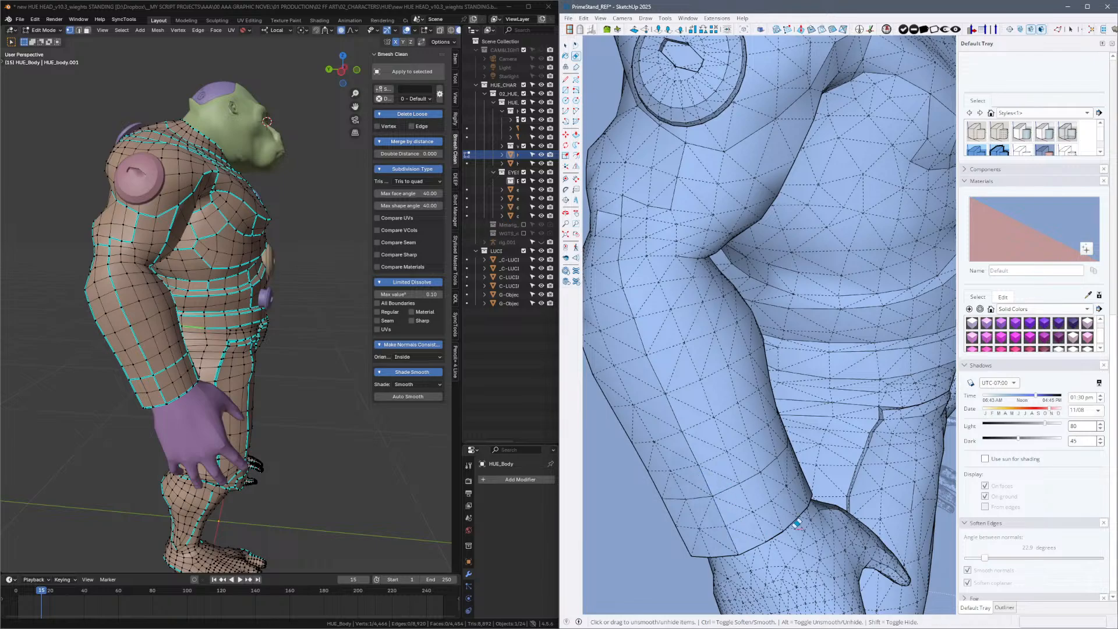
pyautogui.moveTo(726, 510)
pyautogui.mouseDown(button='middle')
pyautogui.moveTo(701, 594)
pyautogui.moveTo(769, 496)
pyautogui.moveTo(758, 392)
pyautogui.moveTo(773, 449)
pyautogui.moveTo(779, 401)
pyautogui.moveTo(742, 387)
pyautogui.moveTo(799, 377)
pyautogui.moveTo(702, 393)
pyautogui.mouseUp(button='middle')
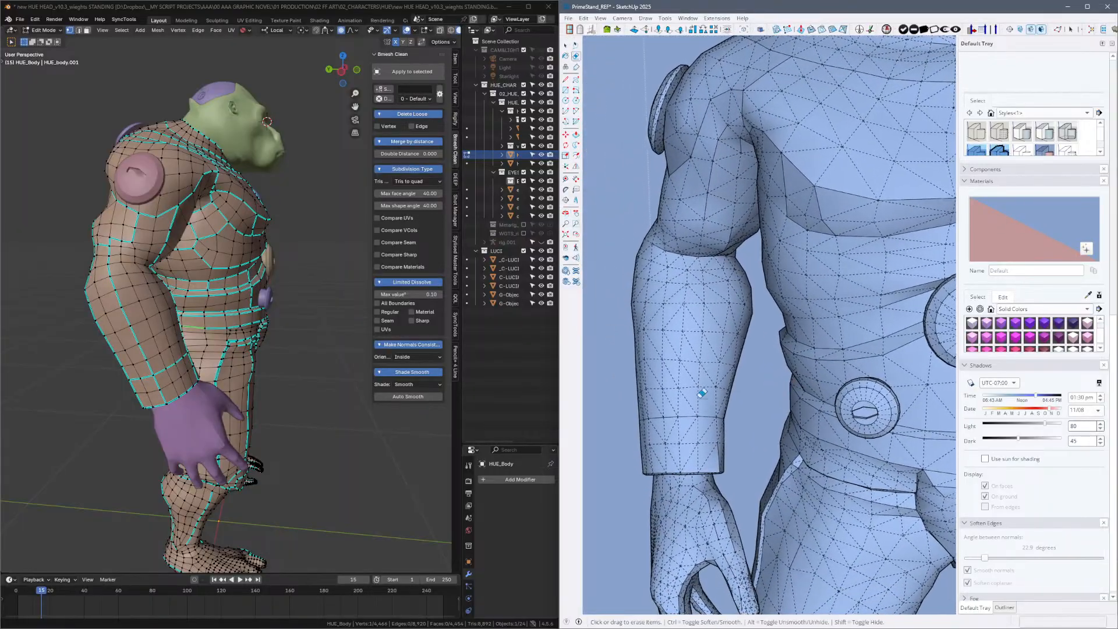
# Rework the edges along the front of the right forearm from elbow to cuff with the Eraser's unsmooth and soften modes.
pyautogui.moveTo(315, 326)
pyautogui.mouseDown(button='middle')
pyautogui.moveTo(244, 341)
pyautogui.moveTo(216, 332)
pyautogui.mouseUp(button='middle')
pyautogui.moveTo(712, 251)
pyautogui.mouseDown(button='middle')
pyautogui.moveTo(736, 244)
pyautogui.moveTo(774, 260)
pyautogui.mouseUp(button='middle')
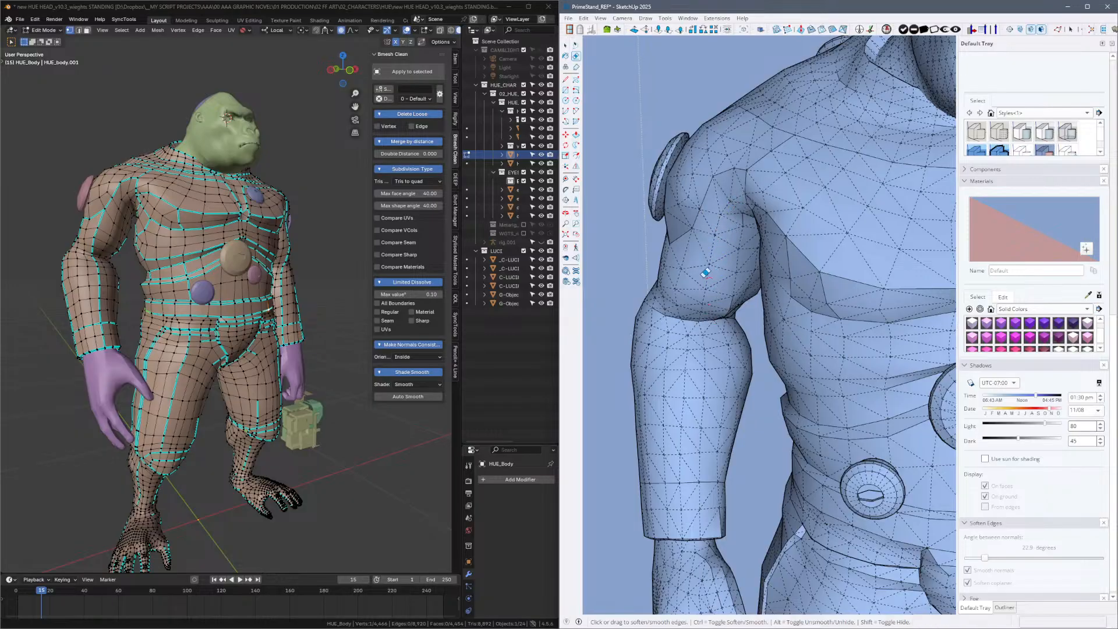
pyautogui.moveTo(714, 252)
pyautogui.mouseDown(button='middle')
pyautogui.moveTo(816, 232)
pyautogui.moveTo(1005, 261)
pyautogui.moveTo(783, 242)
pyautogui.moveTo(813, 220)
pyautogui.moveTo(793, 262)
pyautogui.moveTo(805, 252)
pyautogui.moveTo(804, 264)
pyautogui.moveTo(679, 252)
pyautogui.moveTo(714, 260)
pyautogui.moveTo(769, 229)
pyautogui.moveTo(853, 234)
pyautogui.moveTo(666, 265)
pyautogui.mouseUp(button='middle')
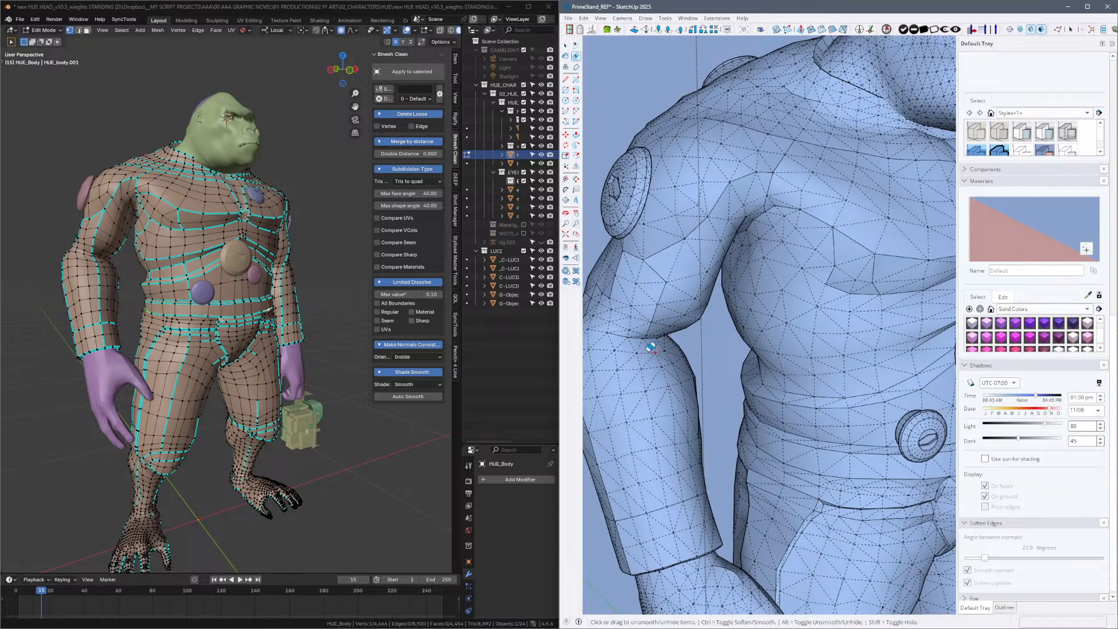
pyautogui.moveTo(664, 345)
pyautogui.mouseDown(button='middle')
pyautogui.moveTo(673, 332)
pyautogui.moveTo(647, 325)
pyautogui.mouseUp(button='middle')
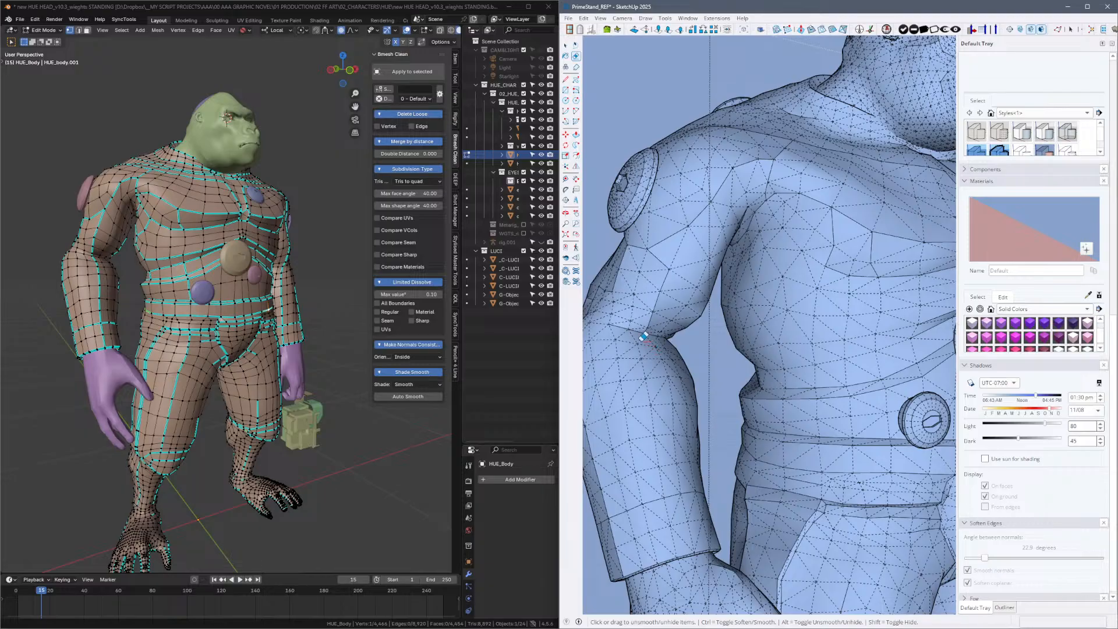
pyautogui.click(643, 358)
pyautogui.click(648, 393)
pyautogui.click(658, 436)
pyautogui.keyDown('alt'); pyautogui.moveTo(651, 452); pyautogui.dragTo(658, 463); pyautogui.keyUp('alt')
pyautogui.keyDown('ctrl'); pyautogui.moveTo(641, 412); pyautogui.dragTo(637, 443); pyautogui.keyUp('ctrl')
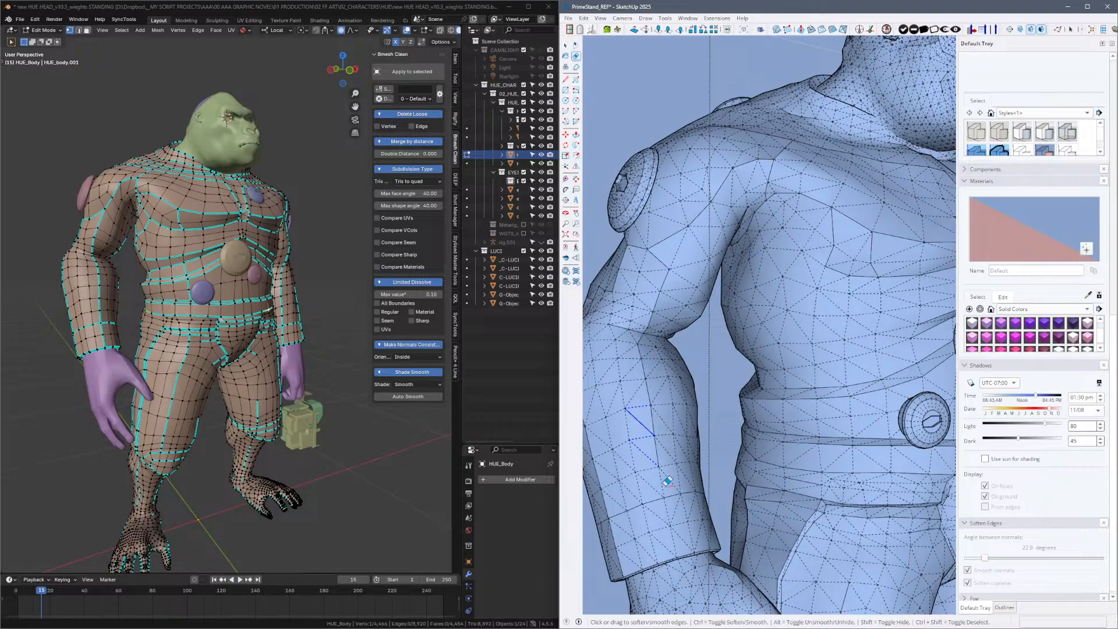
pyautogui.keyDown('alt'); pyautogui.click(663, 482); pyautogui.keyUp('alt')
pyautogui.keyDown('alt'); pyautogui.click(669, 508); pyautogui.keyUp('alt')
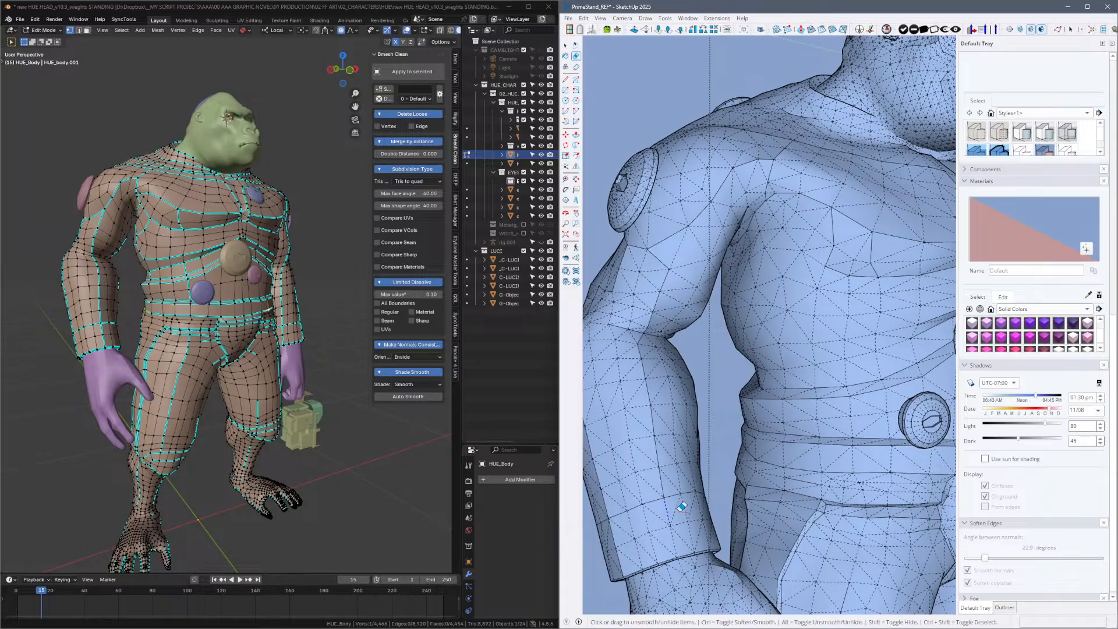
pyautogui.click(677, 545)
# Turn off hidden geometry and examine the outlines of the whole body, hips and legs from the front and side.
pyautogui.moveTo(692, 532); pyautogui.dragTo(707, 523, button='middle')
pyautogui.hotkey('alt', 'h')
pyautogui.press('z')
pyautogui.moveTo(851, 325); pyautogui.dragTo(858, 407)
pyautogui.moveTo(858, 408)
pyautogui.mouseDown(button='middle')
pyautogui.moveTo(835, 387)
pyautogui.moveTo(791, 388)
pyautogui.moveTo(786, 309)
pyautogui.mouseUp(button='middle')
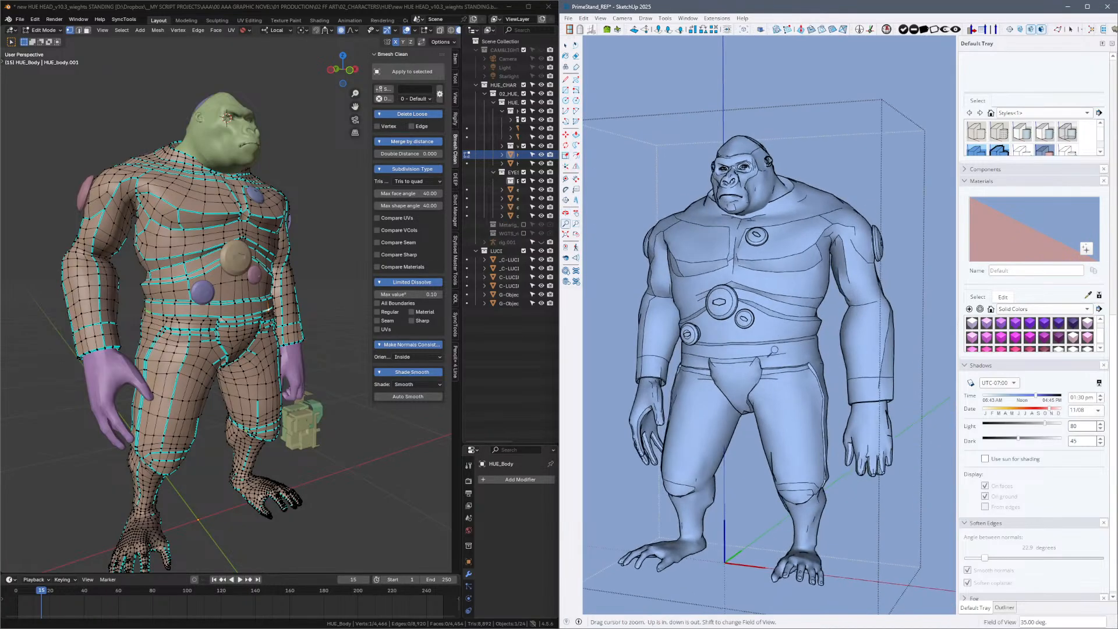
pyautogui.moveTo(745, 442); pyautogui.dragTo(752, 367)
pyautogui.keyDown('shift'); pyautogui.moveTo(769, 426); pyautogui.dragTo(799, 257, button='middle'); pyautogui.keyUp('shift')
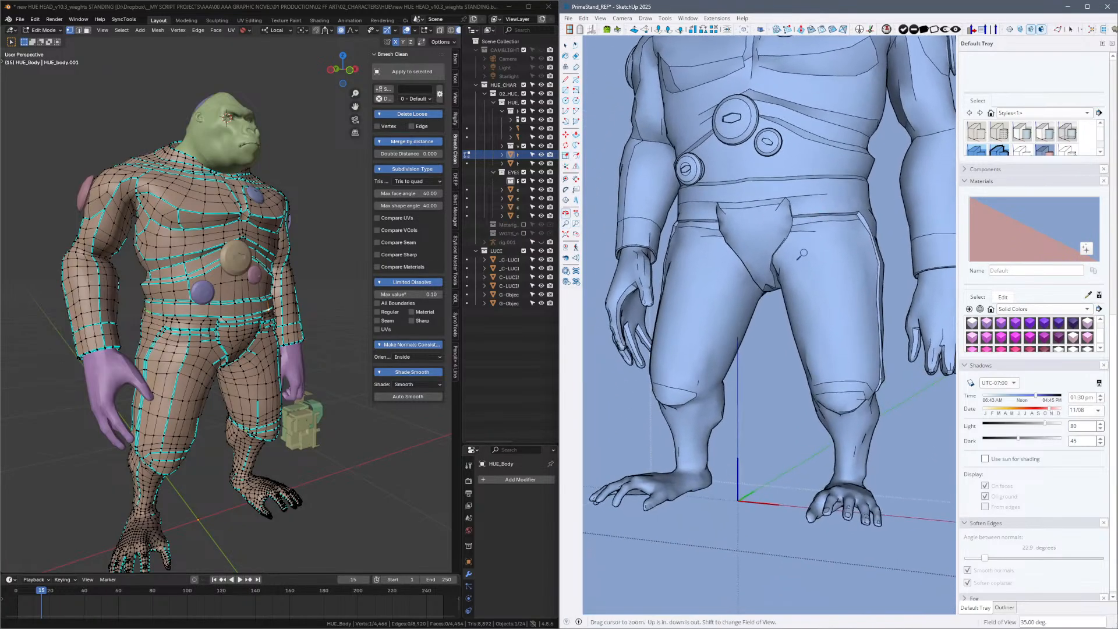
pyautogui.moveTo(772, 344)
pyautogui.mouseDown(button='middle')
pyautogui.moveTo(809, 379)
pyautogui.moveTo(936, 349)
pyautogui.moveTo(872, 362)
pyautogui.moveTo(841, 247)
pyautogui.moveTo(844, 312)
pyautogui.moveTo(799, 343)
pyautogui.mouseUp(button='middle')
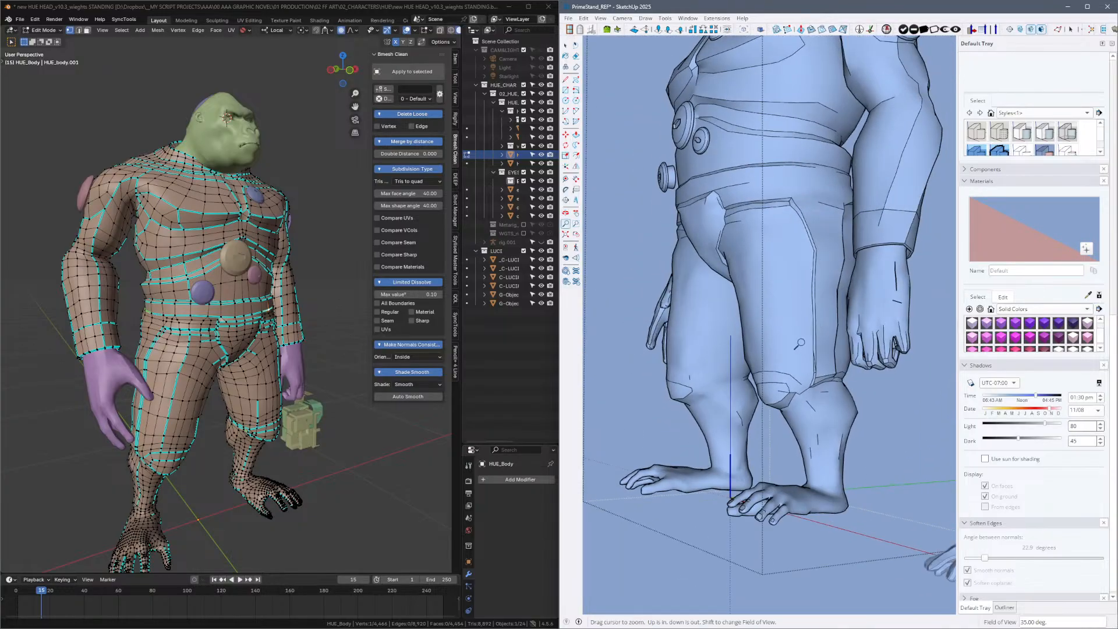
pyautogui.moveTo(830, 218)
pyautogui.mouseDown(button='middle')
pyautogui.moveTo(1042, 307)
pyautogui.moveTo(1022, 312)
pyautogui.moveTo(961, 389)
pyautogui.moveTo(924, 326)
pyautogui.moveTo(801, 444)
pyautogui.moveTo(709, 374)
pyautogui.moveTo(832, 339)
pyautogui.mouseUp(button='middle')
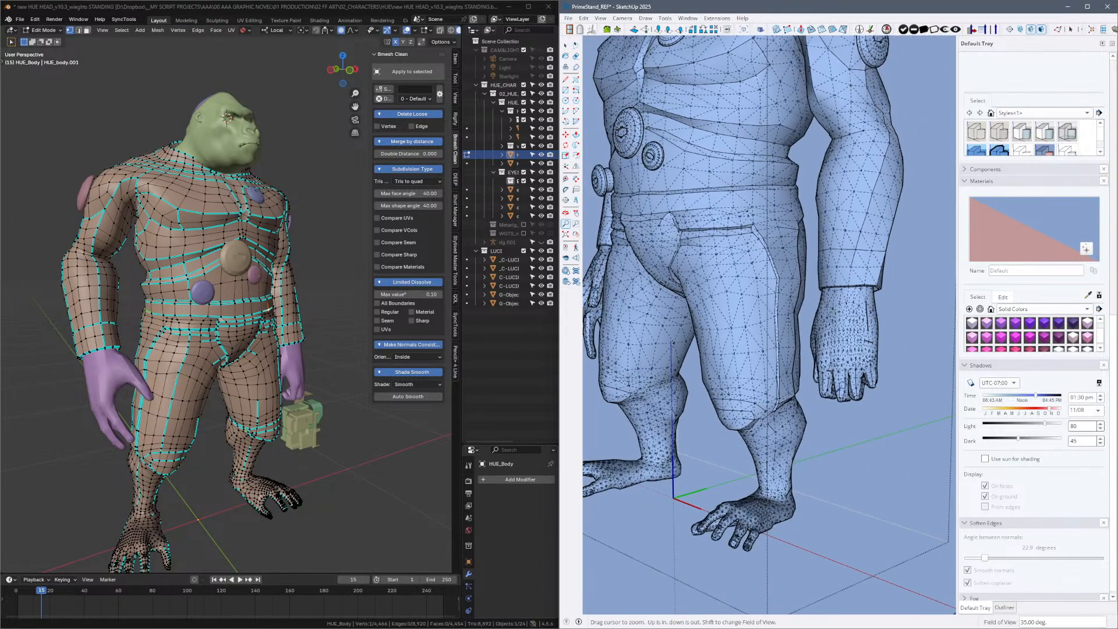
# Leave the body's editing context and examine the leg and torso outlines of the neighbouring gorilla copy with brown discs.
pyautogui.moveTo(867, 332); pyautogui.dragTo(870, 442)
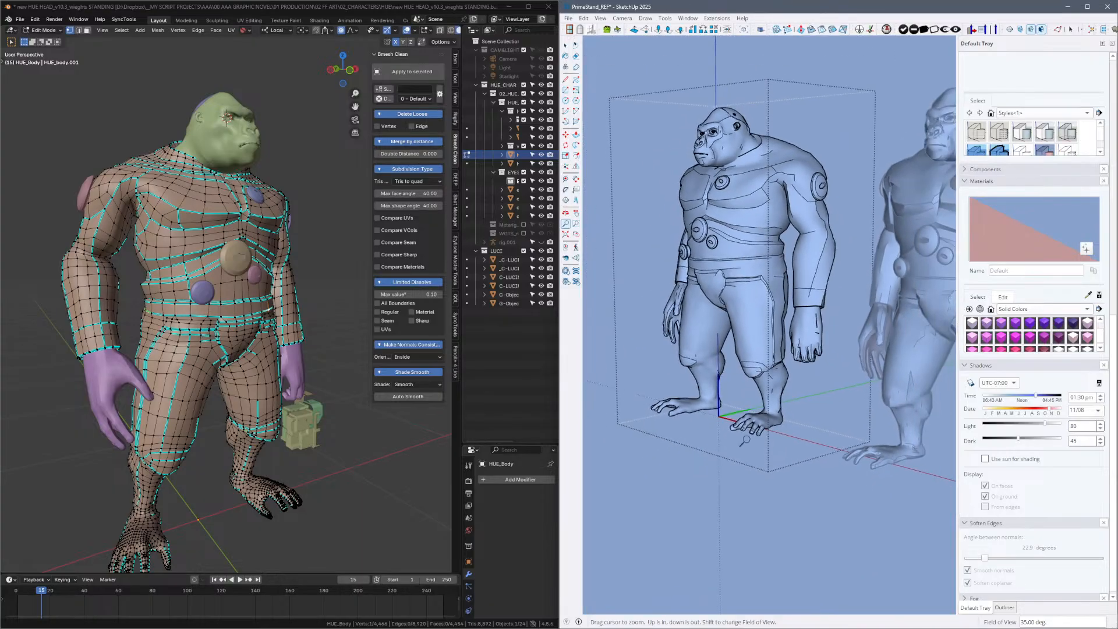
pyautogui.keyDown('shift'); pyautogui.moveTo(908, 425); pyautogui.dragTo(739, 425, button='middle'); pyautogui.keyUp('shift')
pyautogui.press('space')
pyautogui.moveTo(837, 436)
pyautogui.mouseDown(button='middle')
pyautogui.moveTo(761, 382)
pyautogui.moveTo(783, 378)
pyautogui.moveTo(796, 393)
pyautogui.mouseUp(button='middle')
pyautogui.press('z')
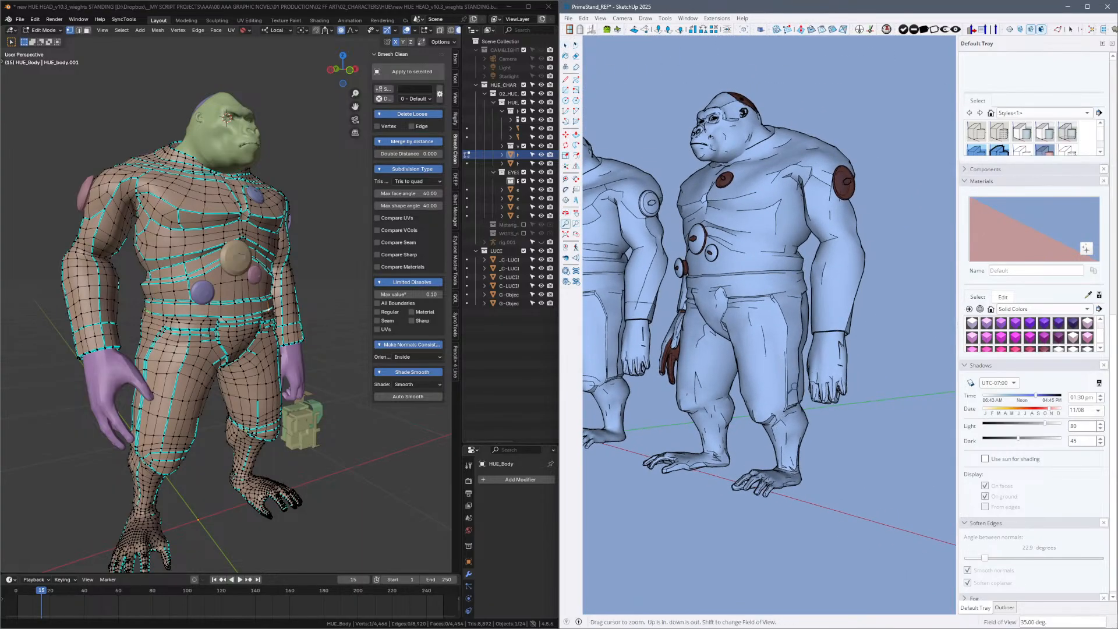
pyautogui.moveTo(794, 387); pyautogui.dragTo(805, 303)
pyautogui.moveTo(815, 291)
pyautogui.mouseDown(button='middle')
pyautogui.moveTo(916, 287)
pyautogui.moveTo(879, 333)
pyautogui.moveTo(893, 345)
pyautogui.mouseUp(button='middle')
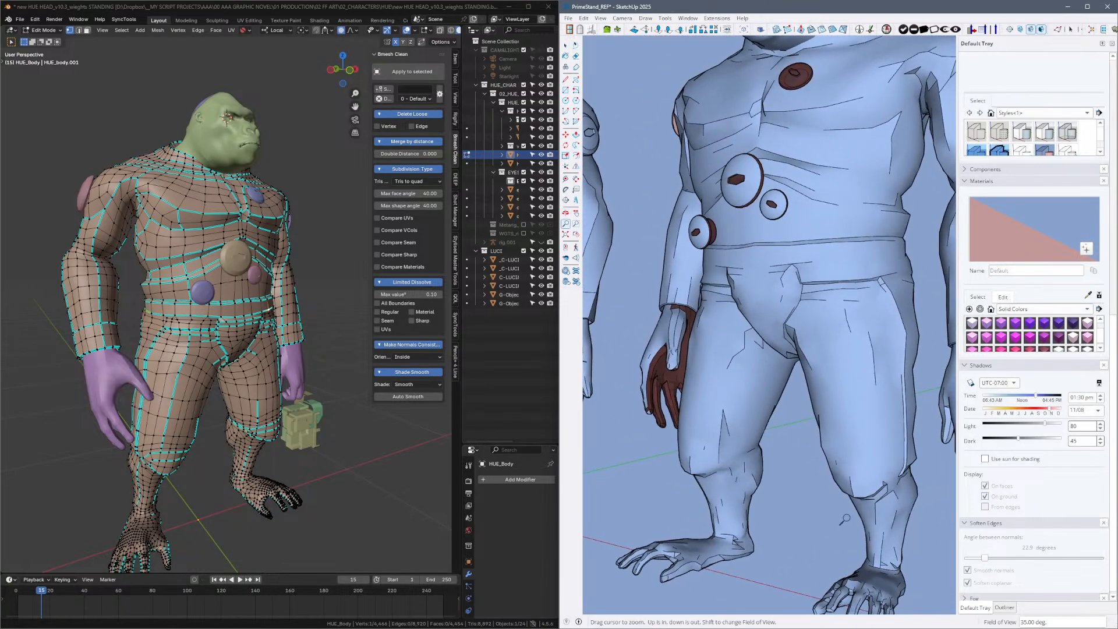
# Examine the right thigh and knee of the gorilla being edited, comparing its outlines with hidden geometry on and off.
pyautogui.moveTo(806, 327); pyautogui.dragTo(783, 431)
pyautogui.moveTo(603, 352)
pyautogui.keyDown('shift'); pyautogui.mouseDown(button='middle')
pyautogui.moveTo(771, 335)
pyautogui.moveTo(779, 321)
pyautogui.mouseUp(button='middle'); pyautogui.keyUp('shift')
pyautogui.scroll(10, 716, 340)
pyautogui.moveTo(772, 371)
pyautogui.mouseDown(button='middle')
pyautogui.moveTo(772, 352)
pyautogui.moveTo(809, 318)
pyautogui.moveTo(888, 329)
pyautogui.moveTo(859, 312)
pyautogui.mouseUp(button='middle')
pyautogui.hotkey('alt', 'h')
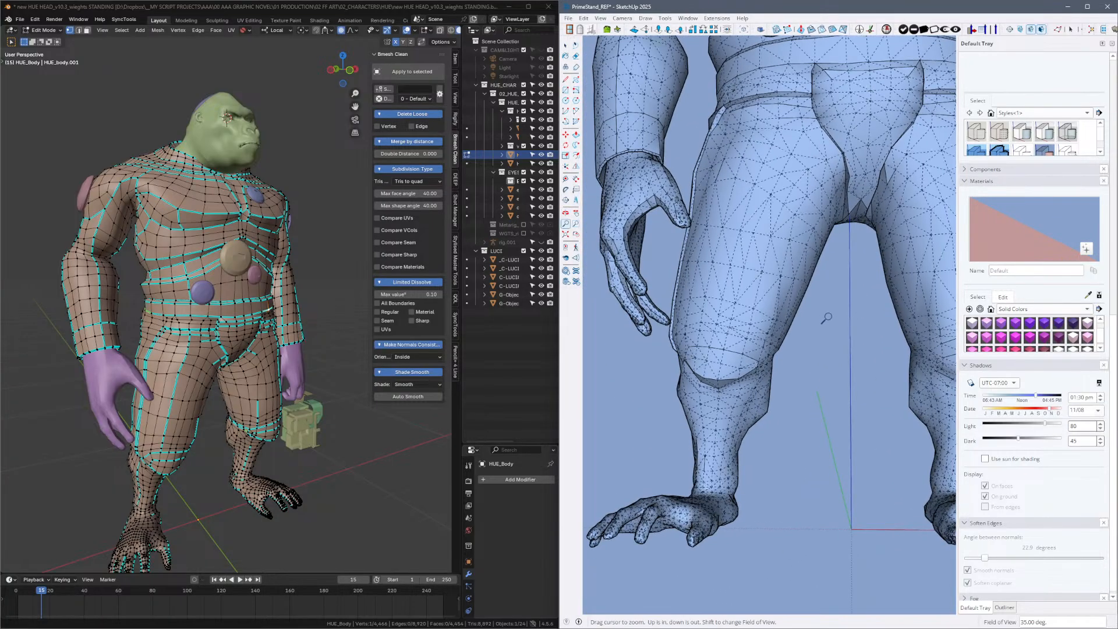
pyautogui.hotkey('alt', 'h')
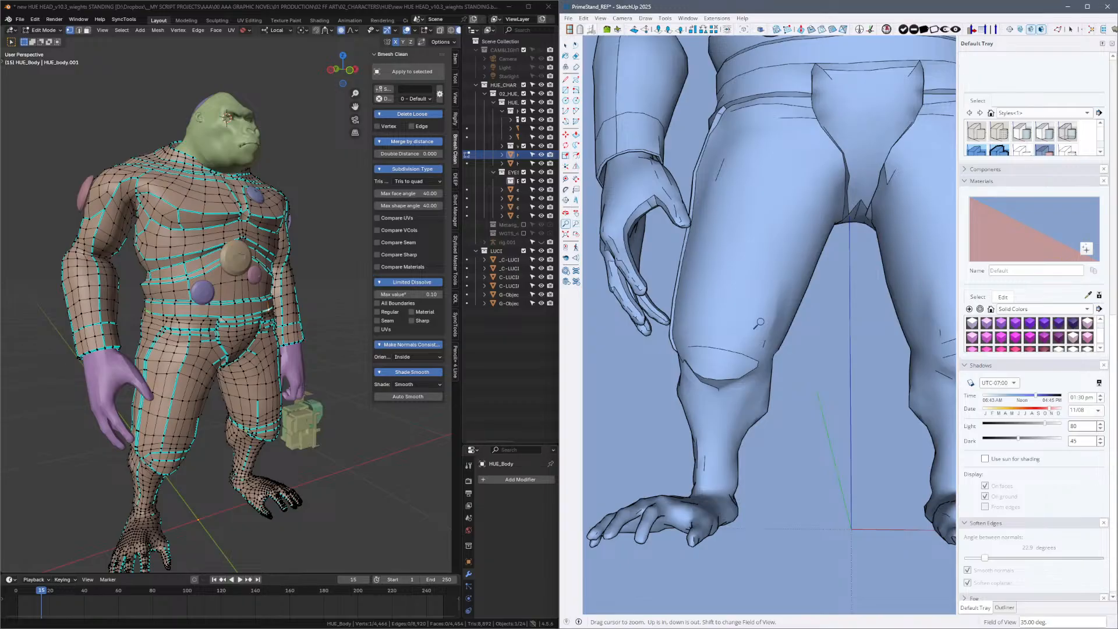
pyautogui.hotkey('alt', 'h')
pyautogui.moveTo(760, 322); pyautogui.dragTo(779, 326, button='middle')
pyautogui.hotkey('alt', 'h')
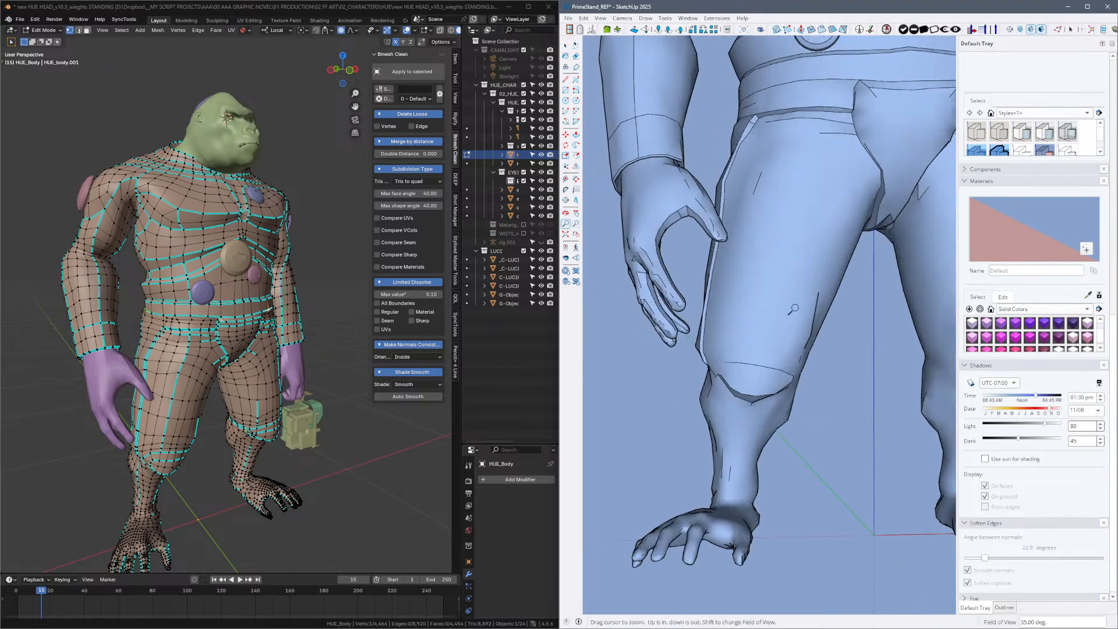
pyautogui.moveTo(796, 182); pyautogui.dragTo(805, 205, button='middle')
pyautogui.hotkey('alt', 'h')
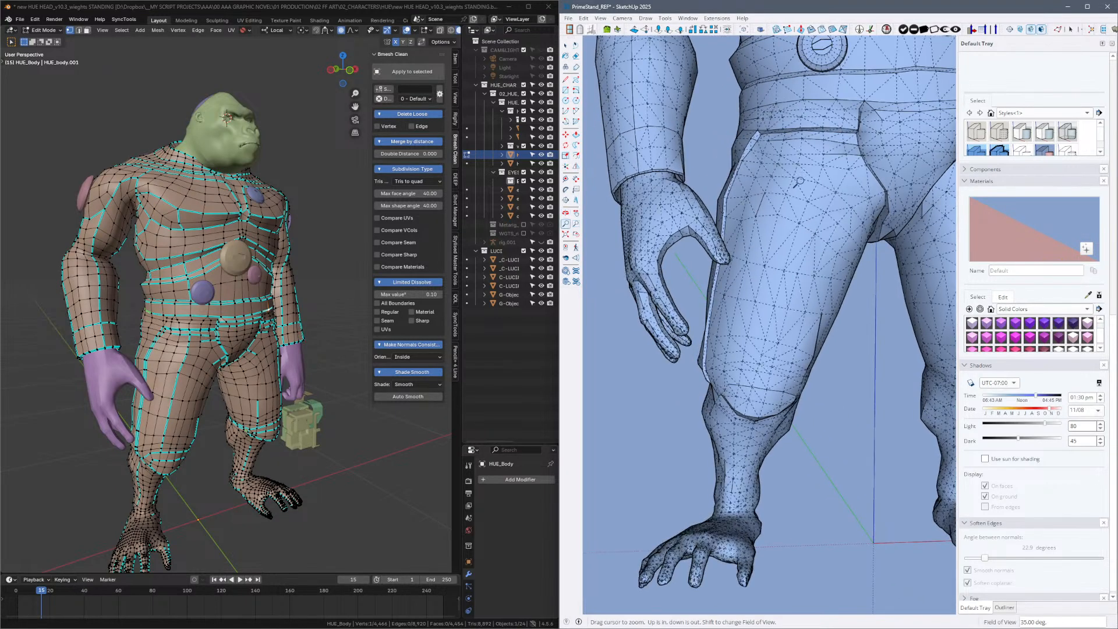
pyautogui.press('t')
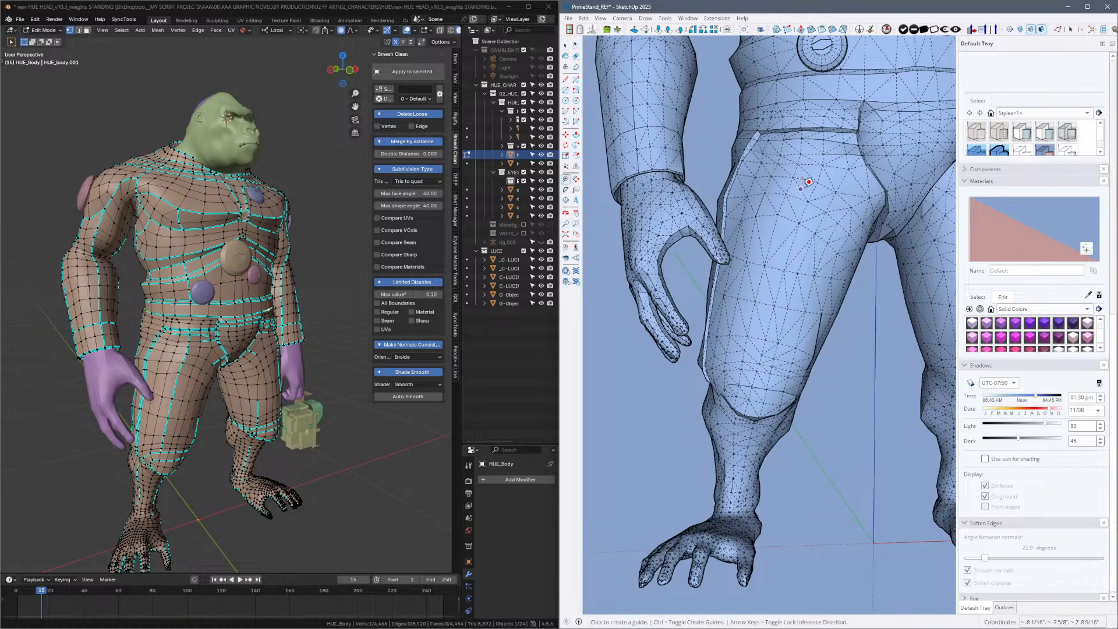
pyautogui.press('e')
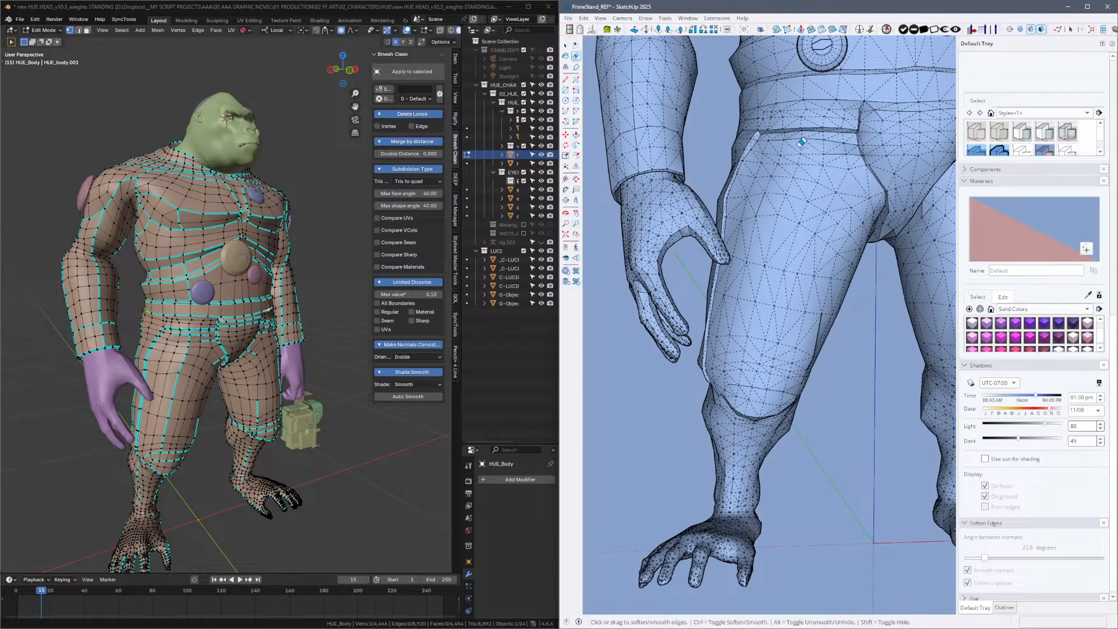
pyautogui.hotkey('ctrl', 'a')
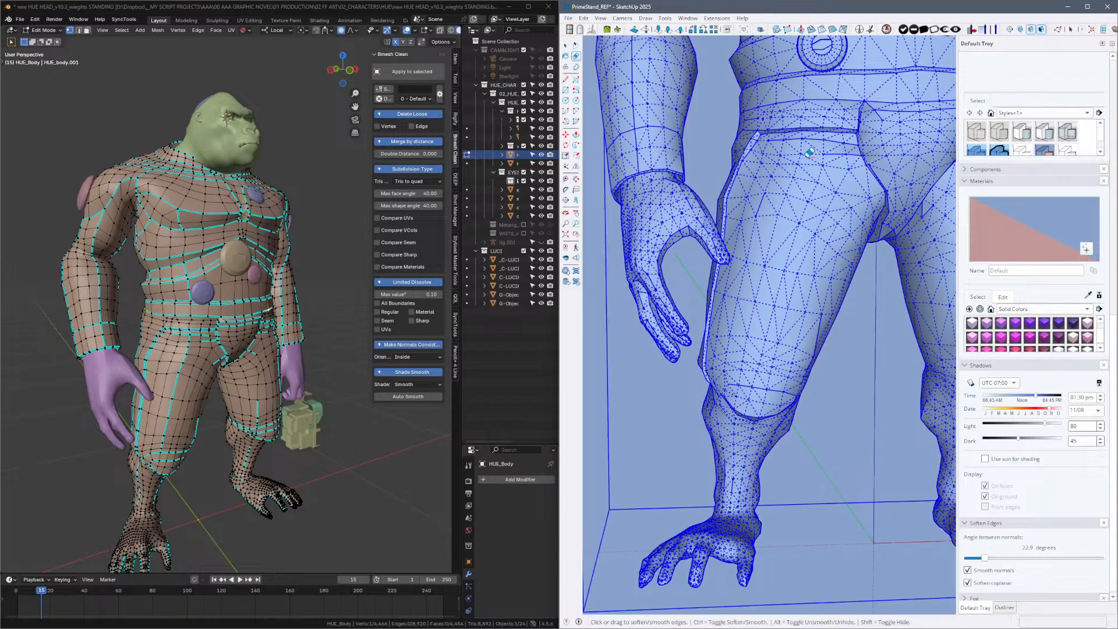
pyautogui.press('space')
pyautogui.hotkey('ctrl', 't')
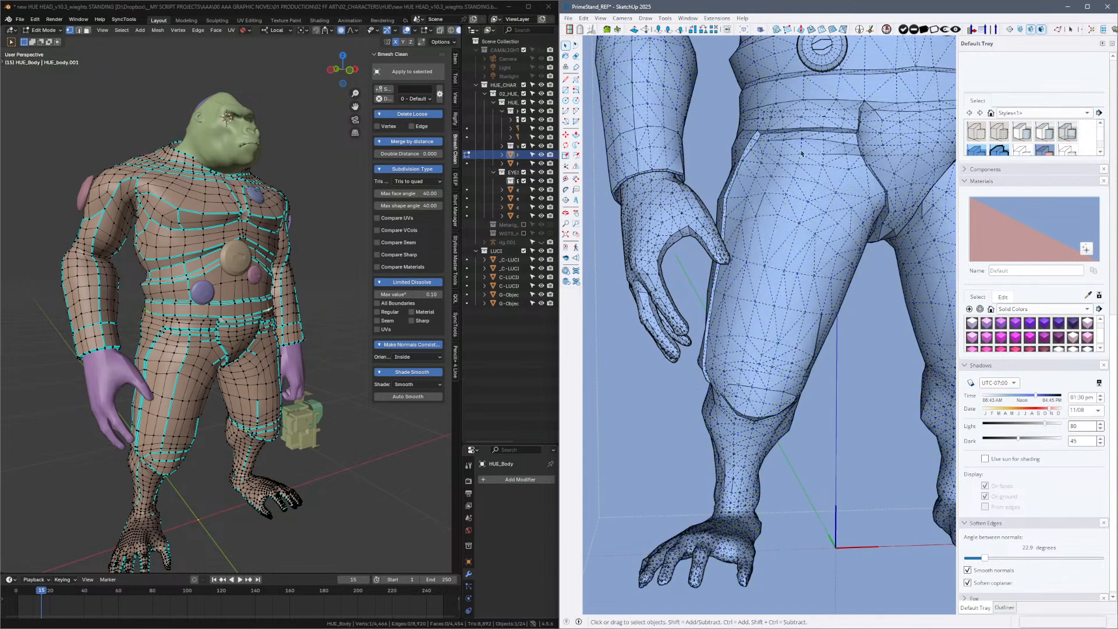
# With the Eraser, unsmooth hidden edges on the upper front of the right thigh and soften the curved edge above the knee.
pyautogui.press('e')
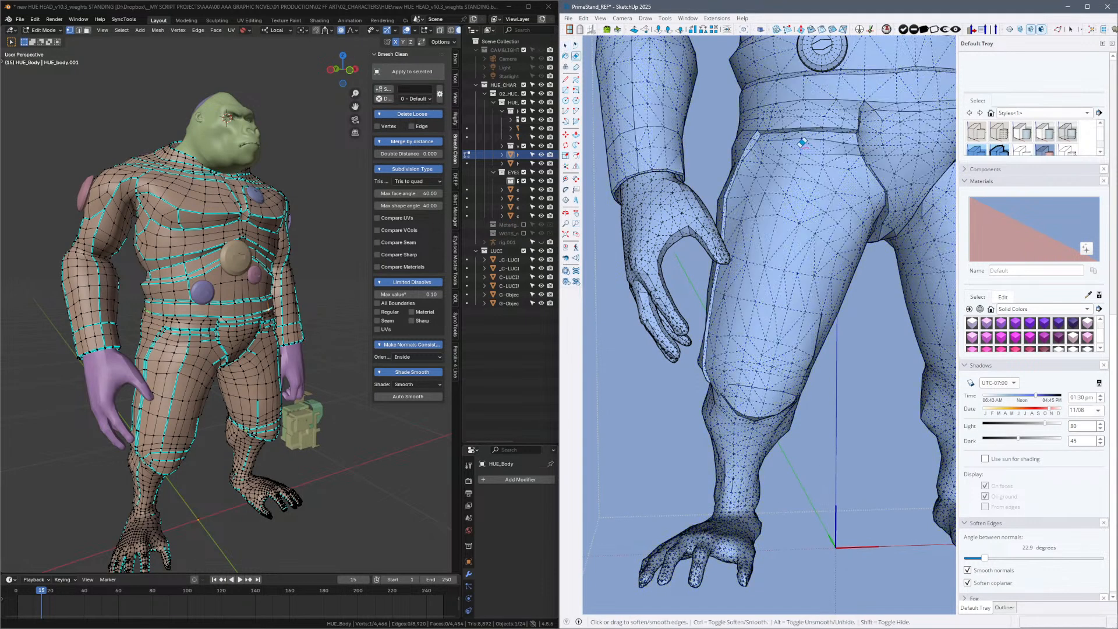
pyautogui.press('alt')
pyautogui.click(803, 148)
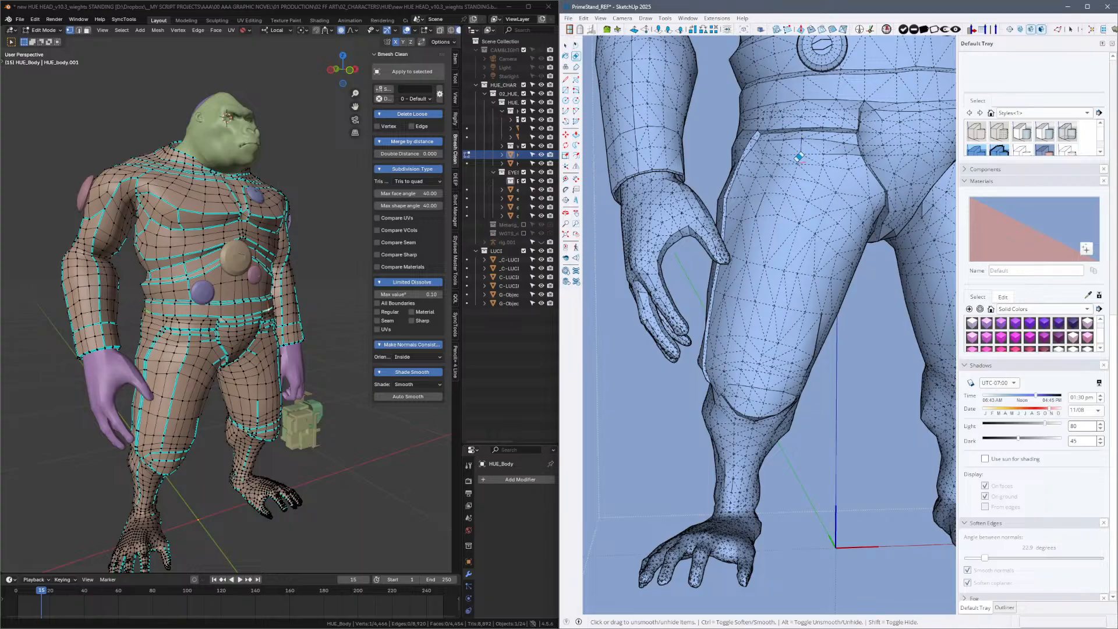
pyautogui.click(801, 159)
pyautogui.press('alt')
pyautogui.press('ctrl')
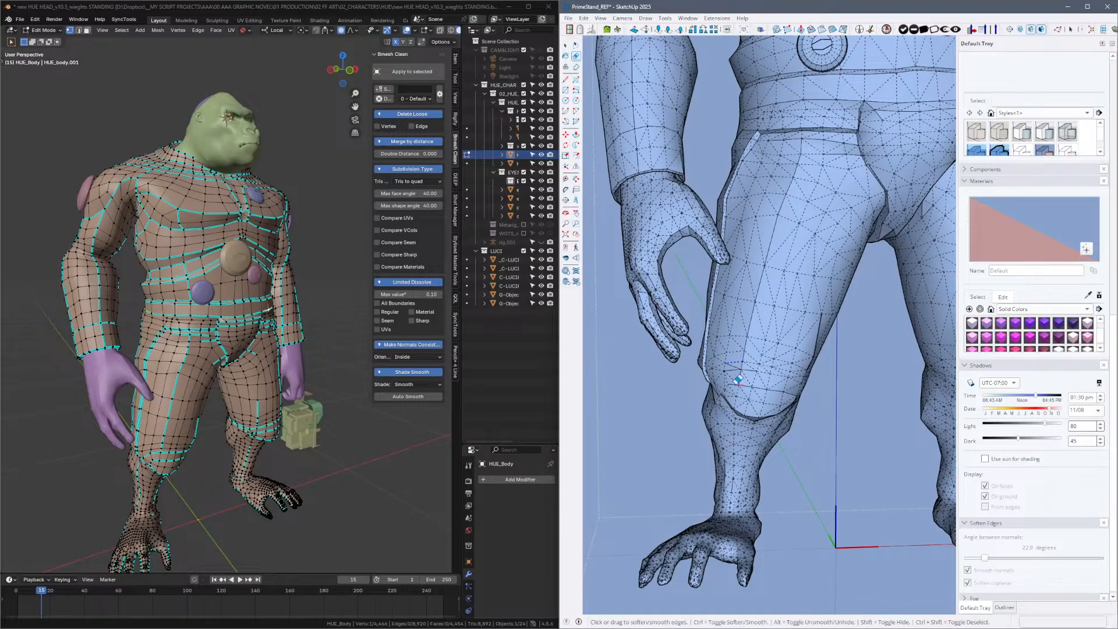
pyautogui.press('ctrl')
pyautogui.press('ctrl')
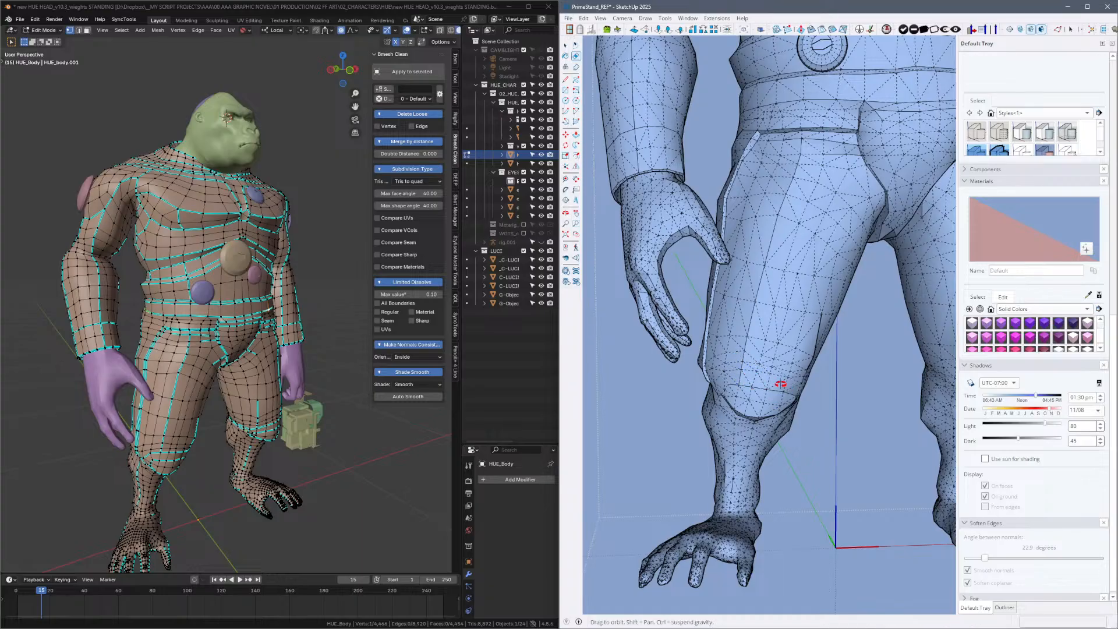
# Rework the edges on the right leg's lower and inner thigh around the knee using the Eraser's soften and unsmooth modes.
pyautogui.moveTo(779, 394)
pyautogui.mouseDown(button='middle')
pyautogui.moveTo(770, 356)
pyautogui.moveTo(795, 362)
pyautogui.mouseUp(button='middle')
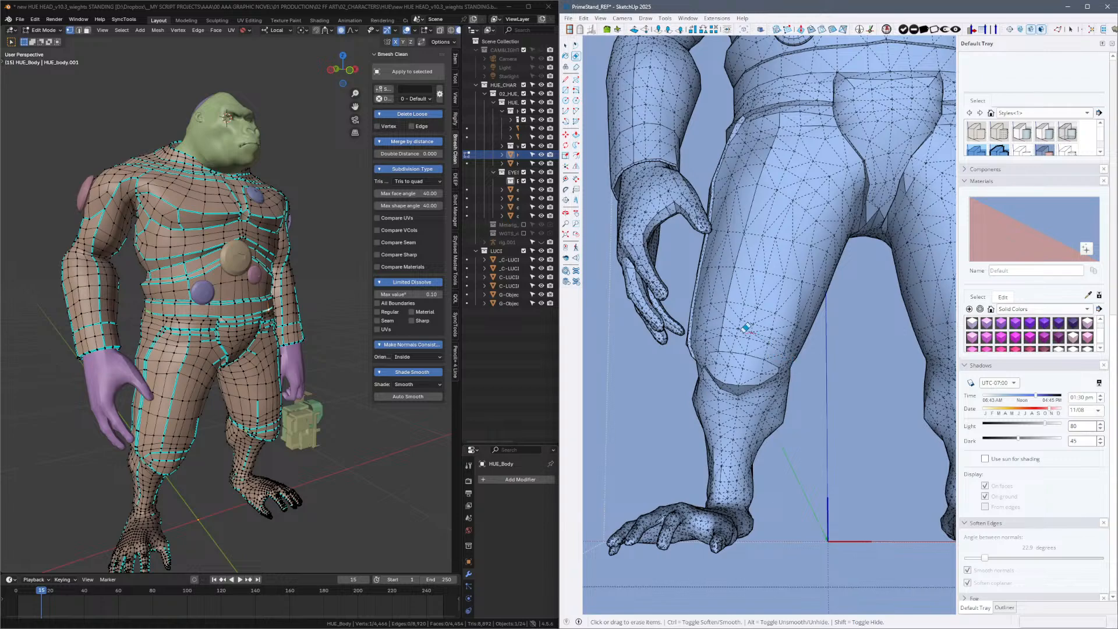
pyautogui.press('ctrl')
pyautogui.press('shift')
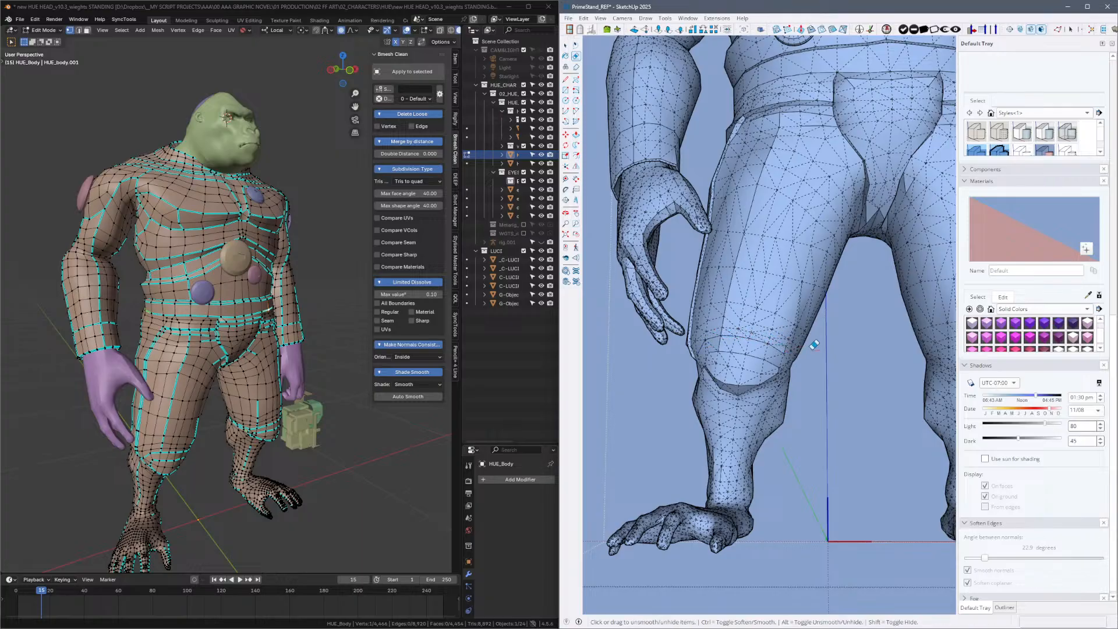
pyautogui.moveTo(871, 361)
pyautogui.mouseDown(button='middle')
pyautogui.moveTo(793, 353)
pyautogui.moveTo(870, 408)
pyautogui.moveTo(856, 419)
pyautogui.mouseUp(button='middle')
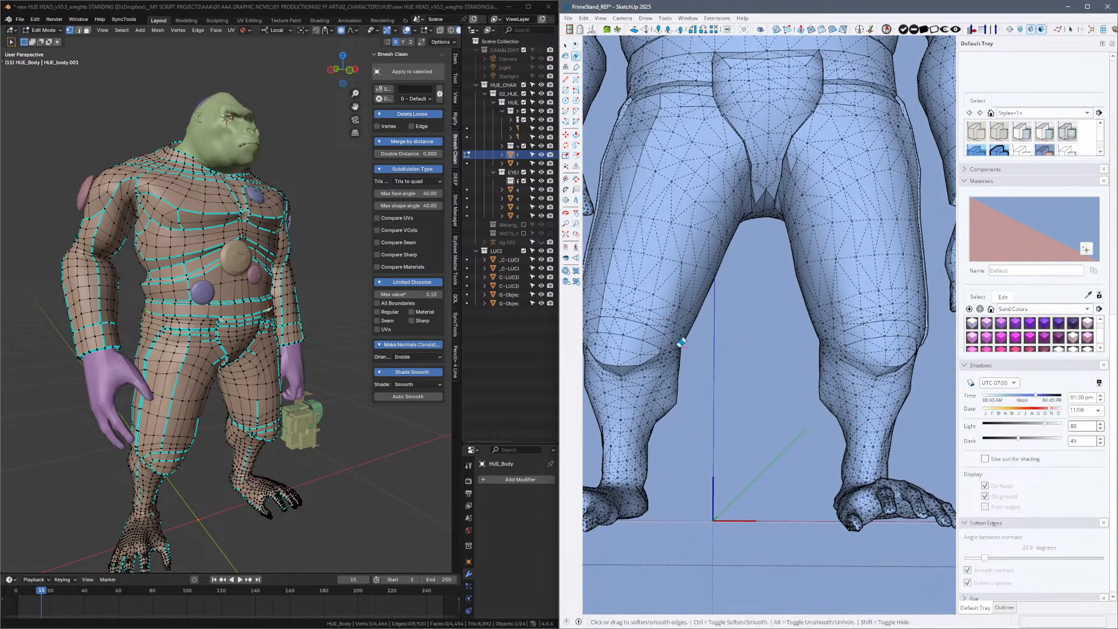
pyautogui.press('alt')
pyautogui.moveTo(670, 359)
pyautogui.mouseDown(button='middle')
pyautogui.moveTo(727, 366)
pyautogui.moveTo(757, 407)
pyautogui.mouseUp(button='middle')
# Using Blender's front view as reference, rework the jagged crotch edges between the thighs with the Eraser's soften and unsmooth modes.
pyautogui.moveTo(350, 378)
pyautogui.mouseDown(button='middle')
pyautogui.moveTo(379, 389)
pyautogui.moveTo(374, 400)
pyautogui.mouseUp(button='middle')
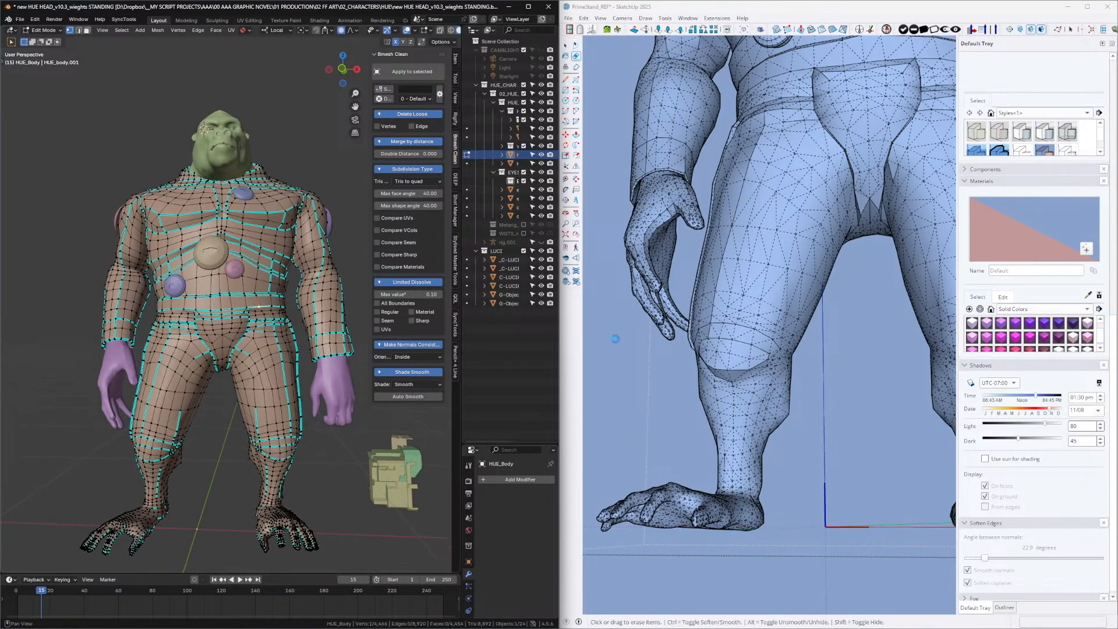
pyautogui.moveTo(855, 235)
pyautogui.mouseDown(button='middle')
pyautogui.moveTo(851, 212)
pyautogui.moveTo(765, 382)
pyautogui.mouseUp(button='middle')
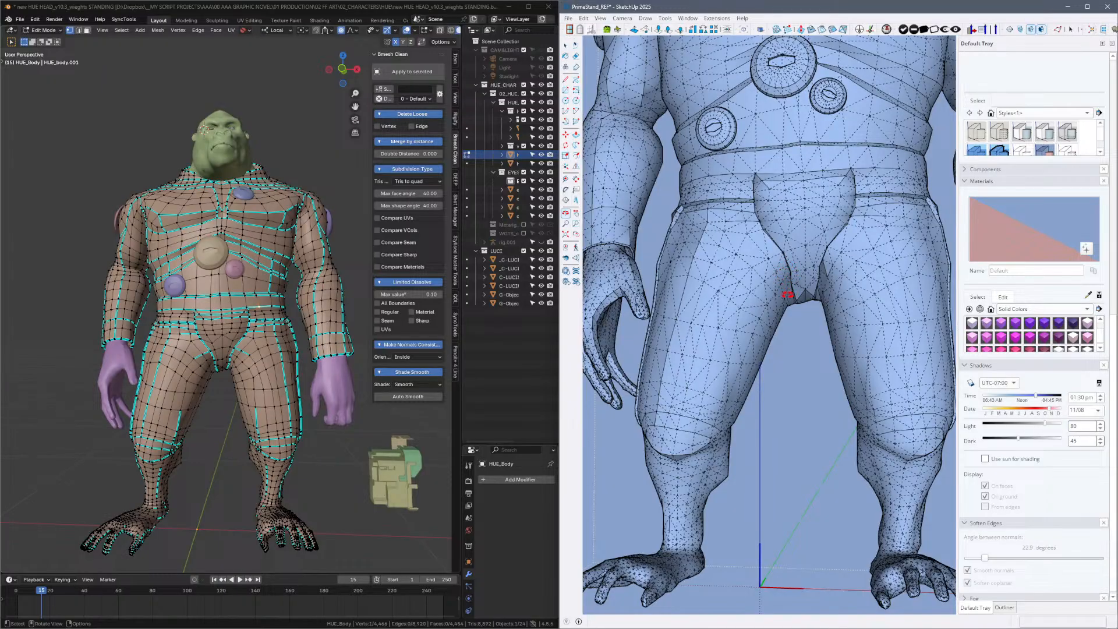
pyautogui.moveTo(787, 295)
pyautogui.mouseDown(button='middle')
pyautogui.moveTo(823, 317)
pyautogui.moveTo(761, 273)
pyautogui.mouseUp(button='middle')
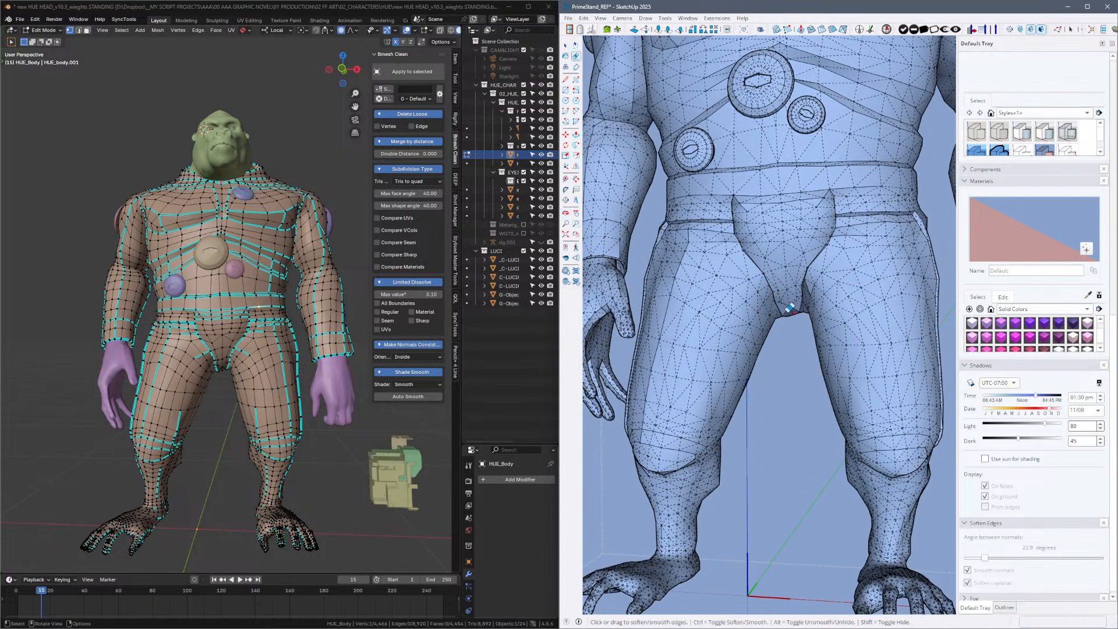
pyautogui.press('alt')
pyautogui.moveTo(719, 455); pyautogui.dragTo(698, 407, button='middle')
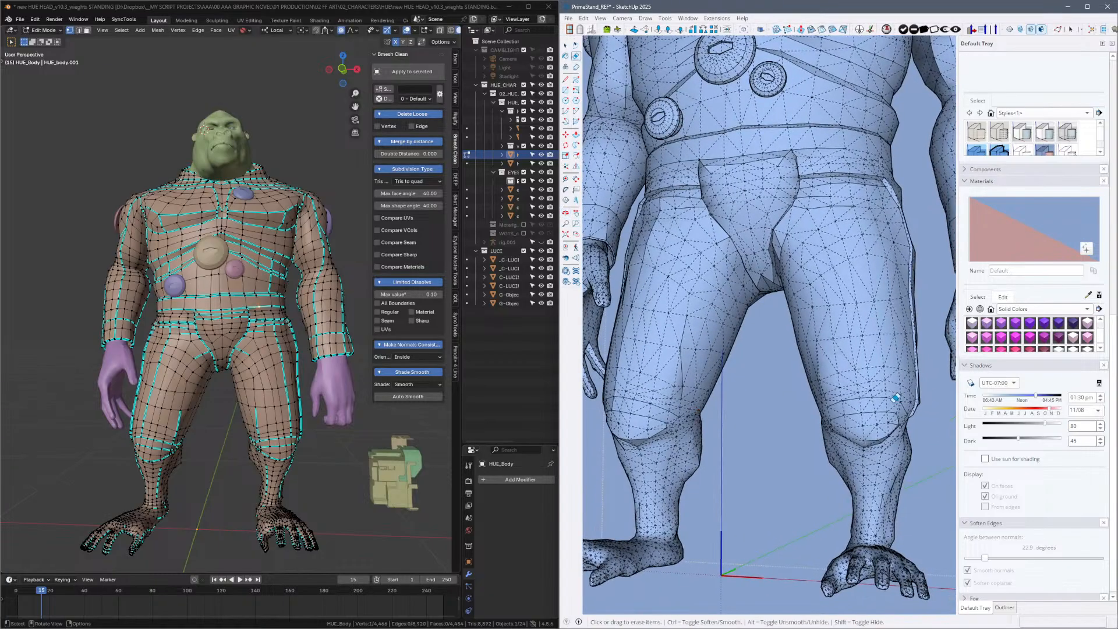
# Rework the edges on the left leg's front and inner thigh down to the knee with the Eraser's soften and unsmooth modes.
pyautogui.keyDown('ctrl'); pyautogui.moveTo(868, 421); pyautogui.dragTo(873, 356, button='middle'); pyautogui.keyUp('ctrl')
pyautogui.press('ctrl')
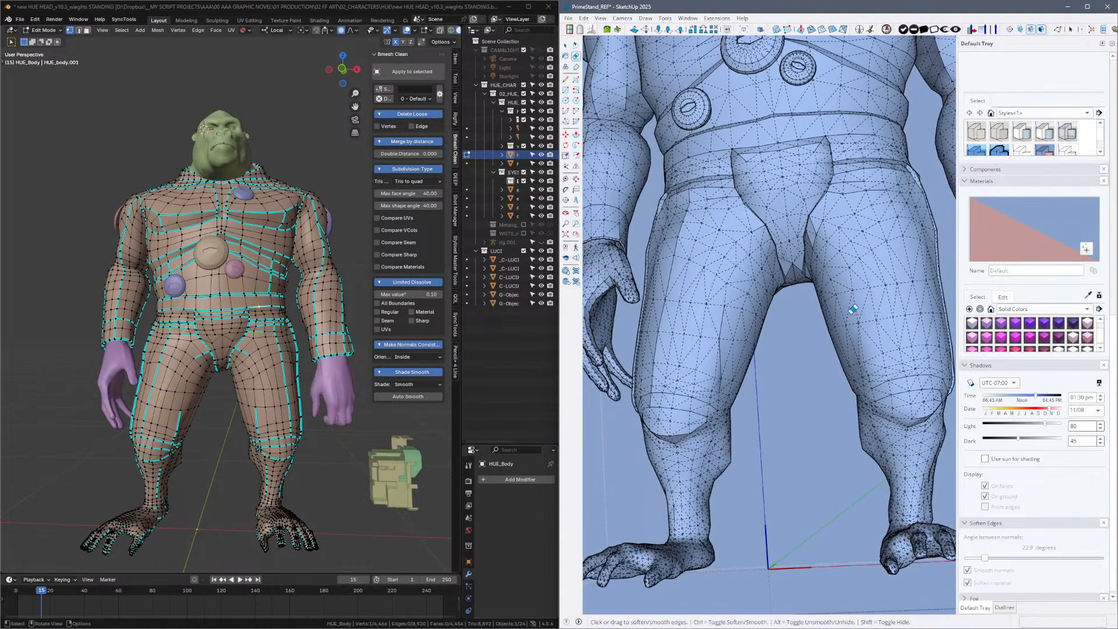
pyautogui.press('alt')
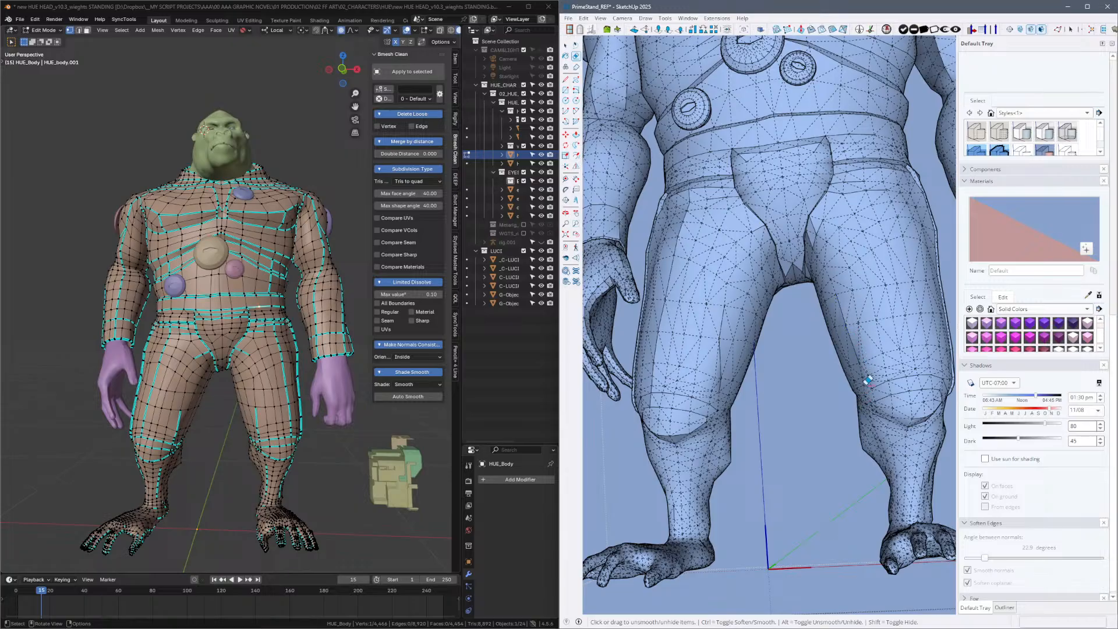
pyautogui.moveTo(872, 377)
pyautogui.mouseDown(button='middle')
pyautogui.moveTo(897, 385)
pyautogui.moveTo(921, 371)
pyautogui.moveTo(906, 359)
pyautogui.moveTo(851, 393)
pyautogui.moveTo(813, 355)
pyautogui.mouseUp(button='middle')
pyautogui.press('ctrl')
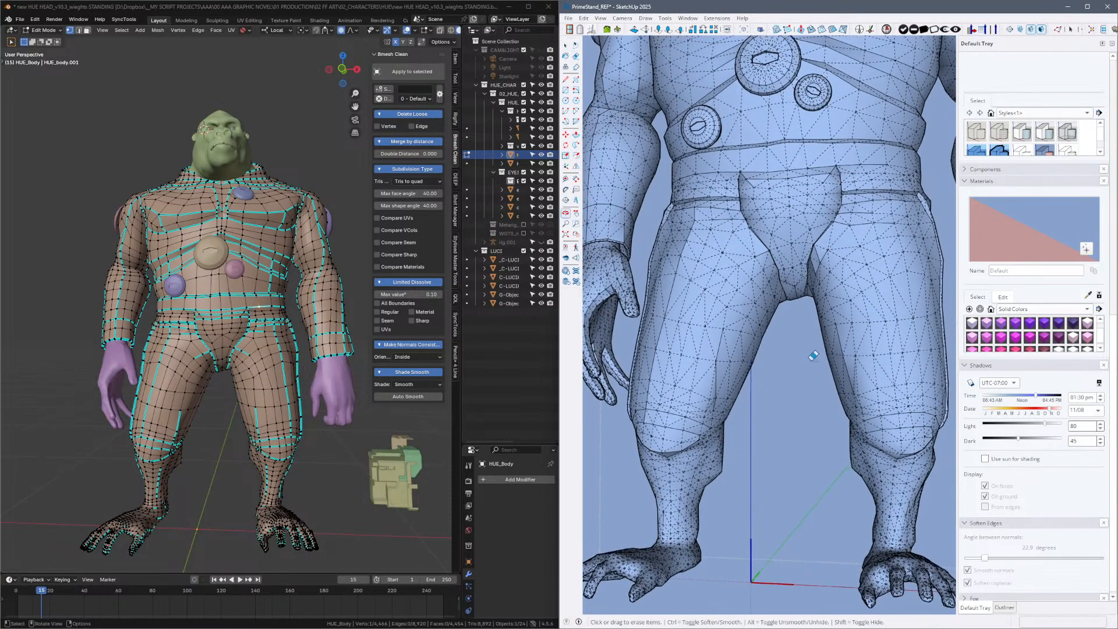
pyautogui.moveTo(828, 272)
pyautogui.mouseDown(button='middle')
pyautogui.moveTo(780, 361)
pyautogui.moveTo(743, 354)
pyautogui.moveTo(756, 347)
pyautogui.mouseUp(button='middle')
pyautogui.moveTo(696, 259); pyautogui.dragTo(738, 261, button='middle')
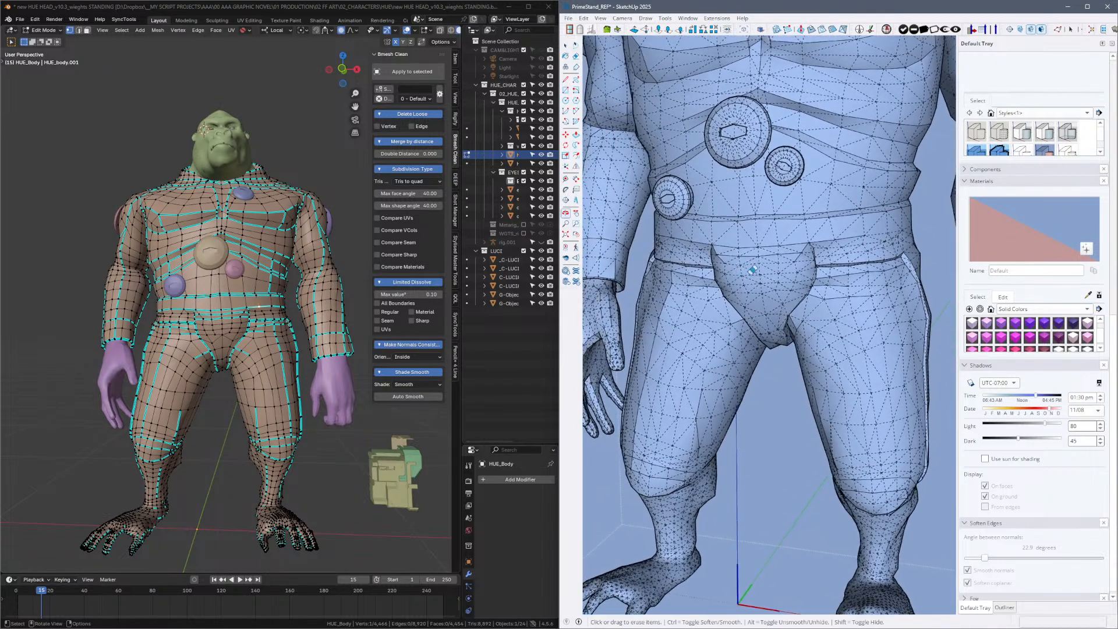
# Rework the edges around the front waistband and upper crotch panel with the Eraser's soften and unsmooth modes.
pyautogui.press('alt')
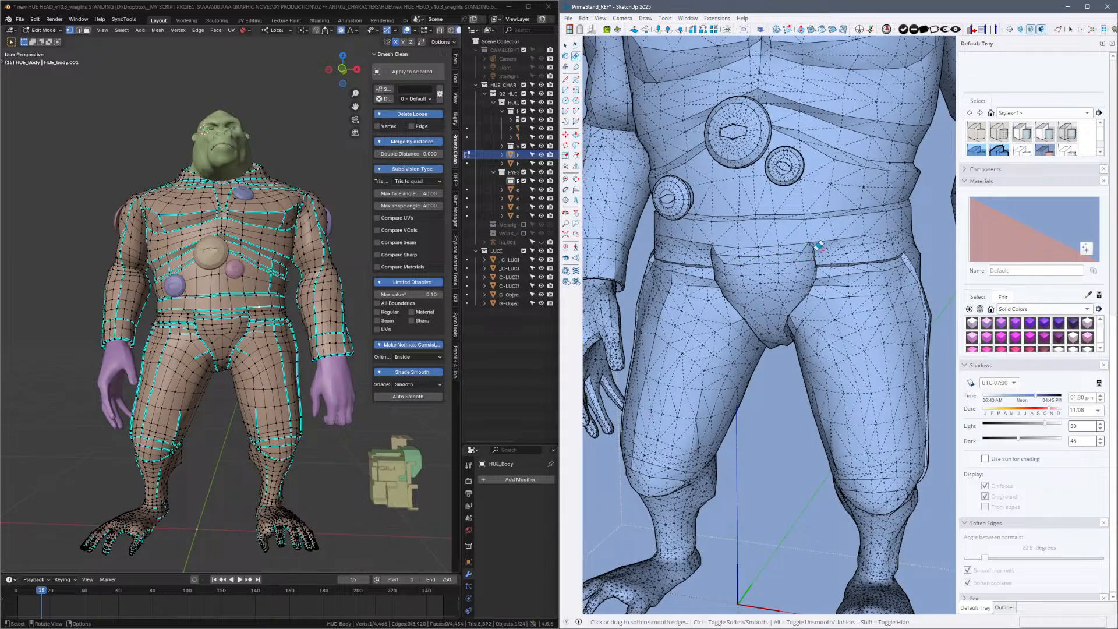
pyautogui.moveTo(727, 255)
pyautogui.mouseDown(button='middle')
pyautogui.moveTo(871, 244)
pyautogui.moveTo(848, 249)
pyautogui.mouseUp(button='middle')
pyautogui.keyDown('ctrl'); pyautogui.click(833, 210); pyautogui.keyUp('ctrl')
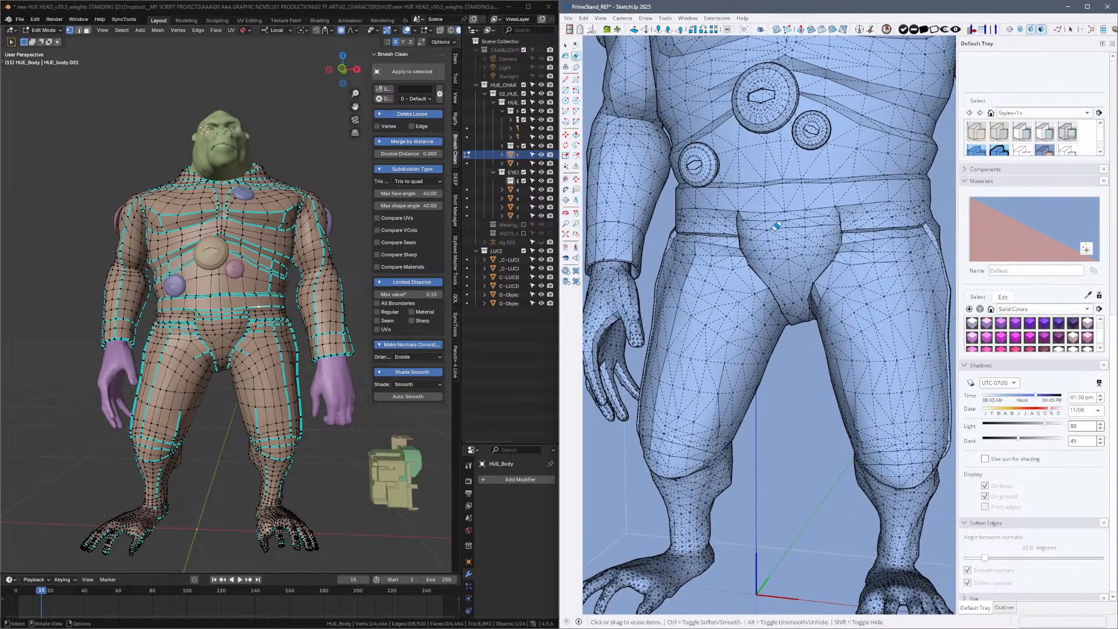
pyautogui.press('ctrl')
pyautogui.moveTo(770, 210); pyautogui.dragTo(827, 290, button='middle')
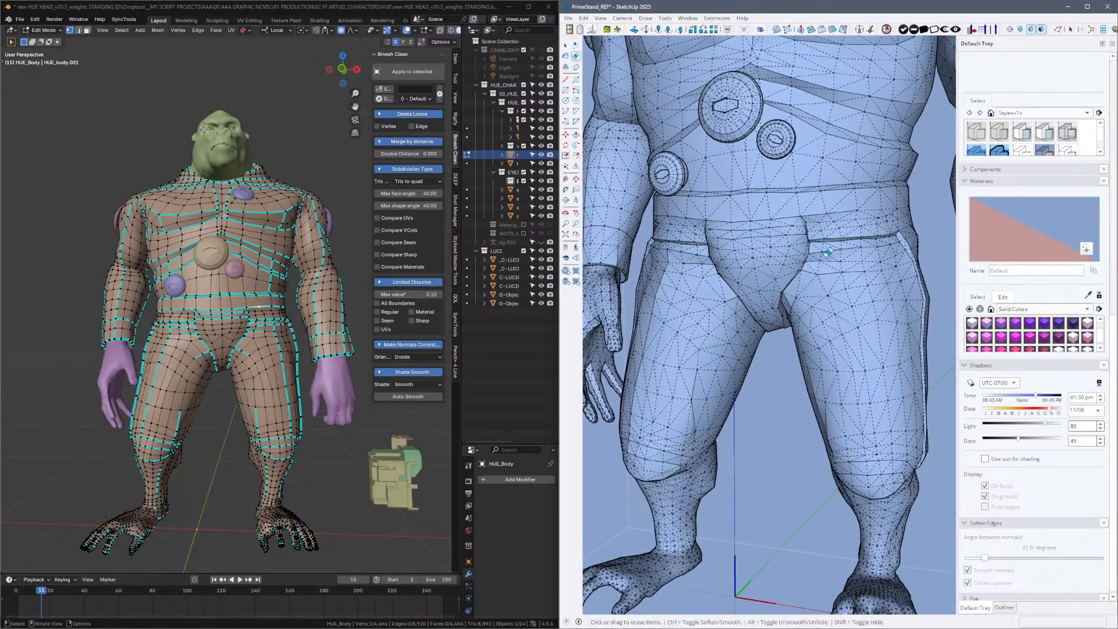
pyautogui.moveTo(820, 249)
pyautogui.mouseDown(button='middle')
pyautogui.moveTo(787, 260)
pyautogui.moveTo(736, 245)
pyautogui.moveTo(760, 257)
pyautogui.moveTo(868, 251)
pyautogui.moveTo(826, 281)
pyautogui.moveTo(870, 292)
pyautogui.mouseUp(button='middle')
pyautogui.press('ctrl')
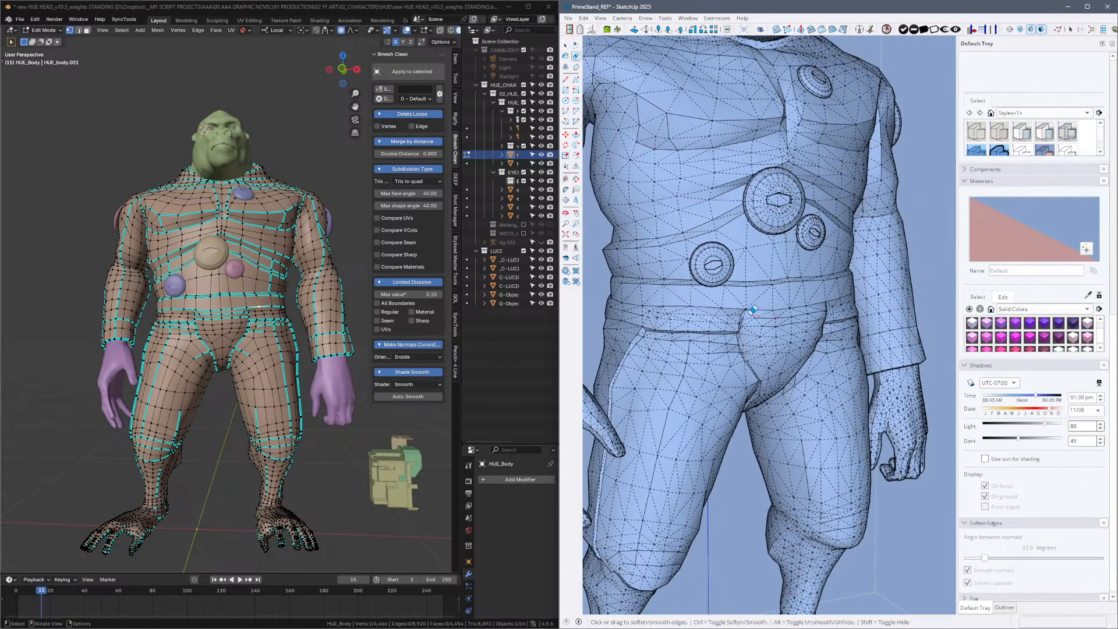
# Rework the waistband edges from the crotch panel across the right hip with the Eraser's soften and unsmooth modes.
pyautogui.press('alt')
pyautogui.press('ctrl')
pyautogui.moveTo(807, 362)
pyautogui.mouseDown(button='middle')
pyautogui.moveTo(793, 369)
pyautogui.moveTo(789, 359)
pyautogui.moveTo(831, 387)
pyautogui.moveTo(925, 377)
pyautogui.mouseUp(button='middle')
pyautogui.press('ctrl')
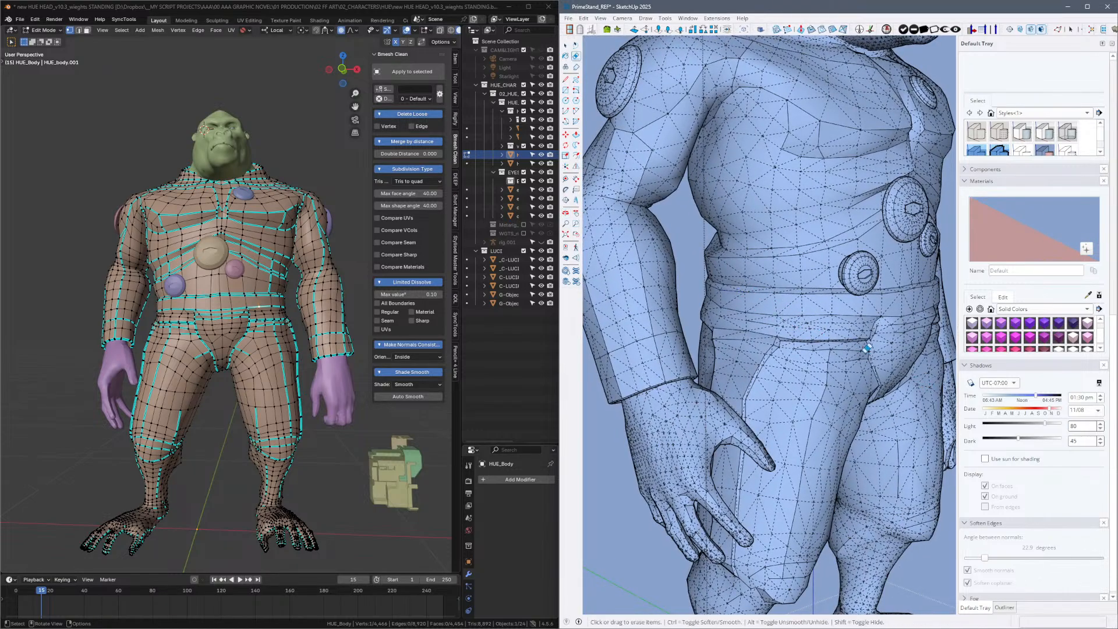
pyautogui.moveTo(821, 325)
pyautogui.mouseDown(button='middle')
pyautogui.moveTo(769, 344)
pyautogui.moveTo(724, 335)
pyautogui.moveTo(868, 326)
pyautogui.moveTo(783, 364)
pyautogui.moveTo(749, 348)
pyautogui.moveTo(728, 439)
pyautogui.moveTo(698, 330)
pyautogui.moveTo(748, 339)
pyautogui.moveTo(730, 346)
pyautogui.moveTo(843, 392)
pyautogui.moveTo(798, 374)
pyautogui.moveTo(761, 392)
pyautogui.moveTo(765, 400)
pyautogui.mouseUp(button='middle')
pyautogui.press('ctrl')
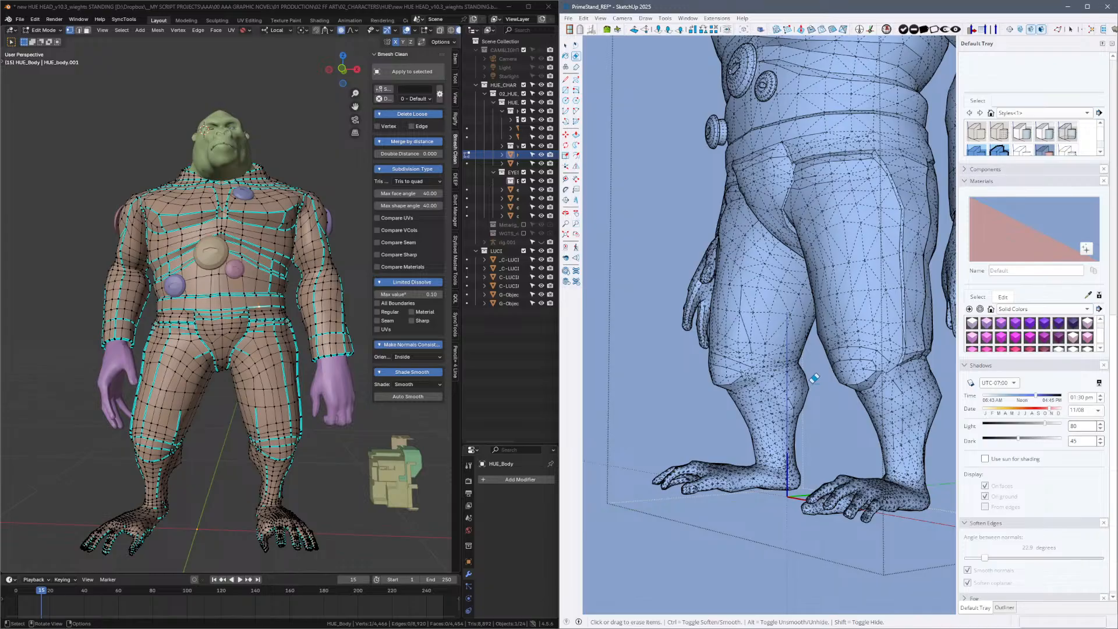
# With hidden geometry shown, unsmooth the edges forming the trouser hem line across the inner side of the right knee.
pyautogui.press('z')
pyautogui.moveTo(815, 379); pyautogui.dragTo(824, 352)
pyautogui.moveTo(823, 353)
pyautogui.keyDown('shift'); pyautogui.mouseDown(button='middle')
pyautogui.moveTo(788, 320)
pyautogui.moveTo(750, 308)
pyautogui.mouseUp(button='middle'); pyautogui.keyUp('shift')
pyautogui.hotkey('alt', 'h')
pyautogui.hotkey('alt', 'h')
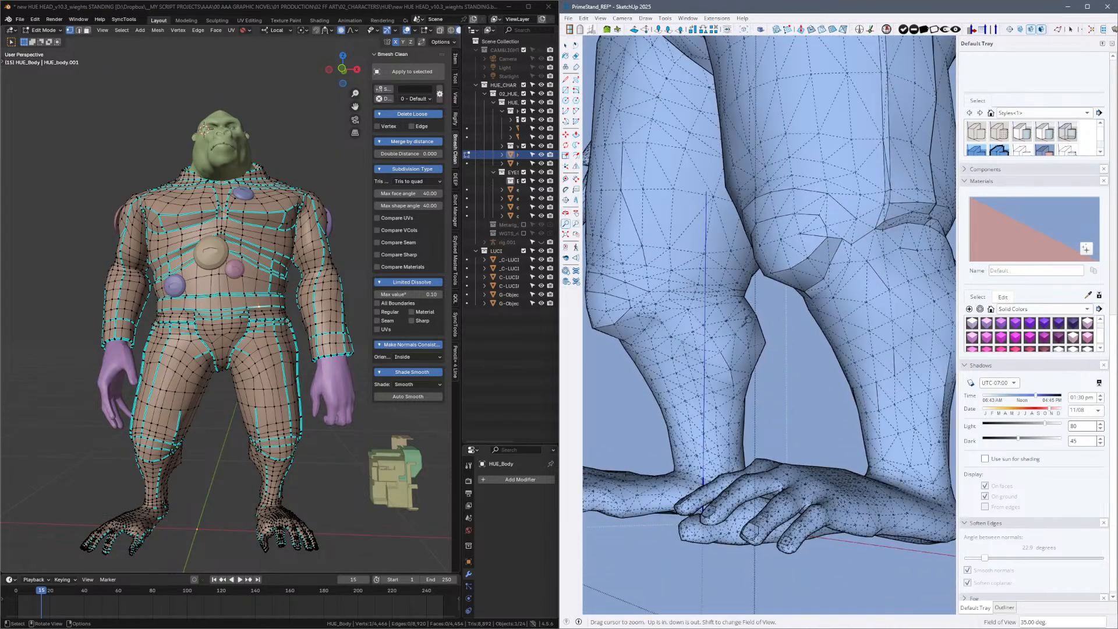
pyautogui.hotkey('alt', 'h')
pyautogui.hotkey('alt', 'h')
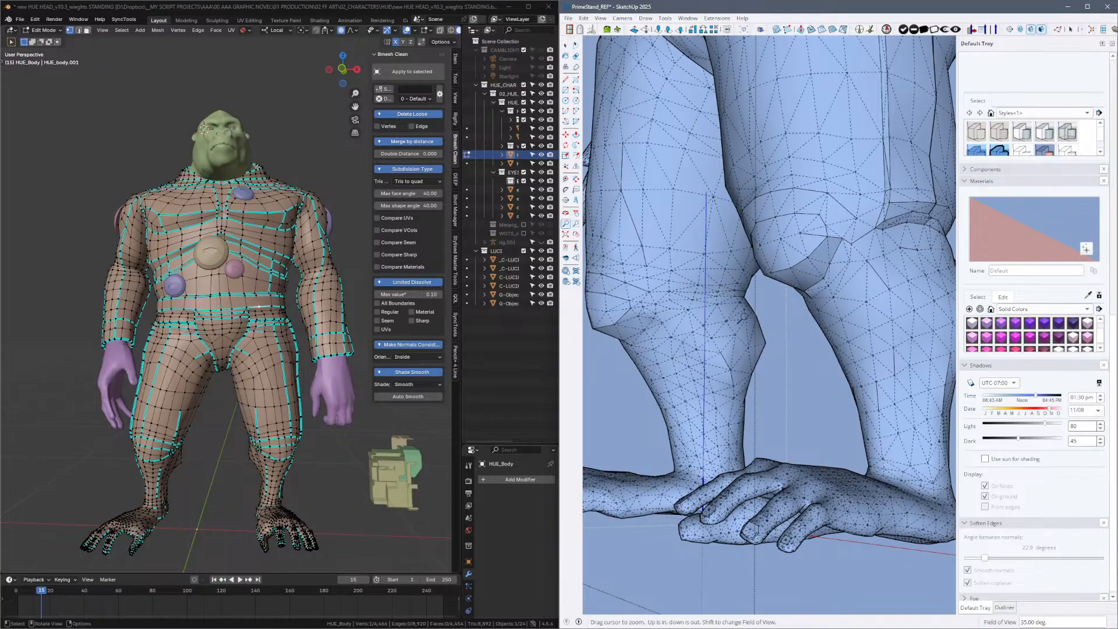
pyautogui.press('e')
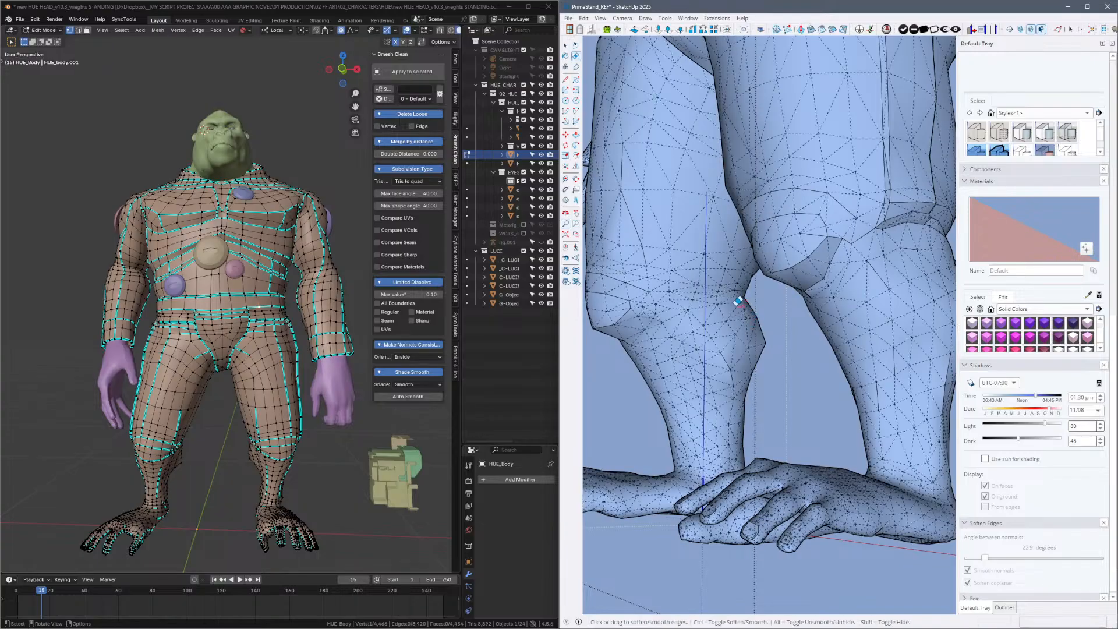
pyautogui.moveTo(724, 305)
pyautogui.mouseDown(button='middle')
pyautogui.moveTo(706, 327)
pyautogui.moveTo(724, 313)
pyautogui.mouseUp(button='middle')
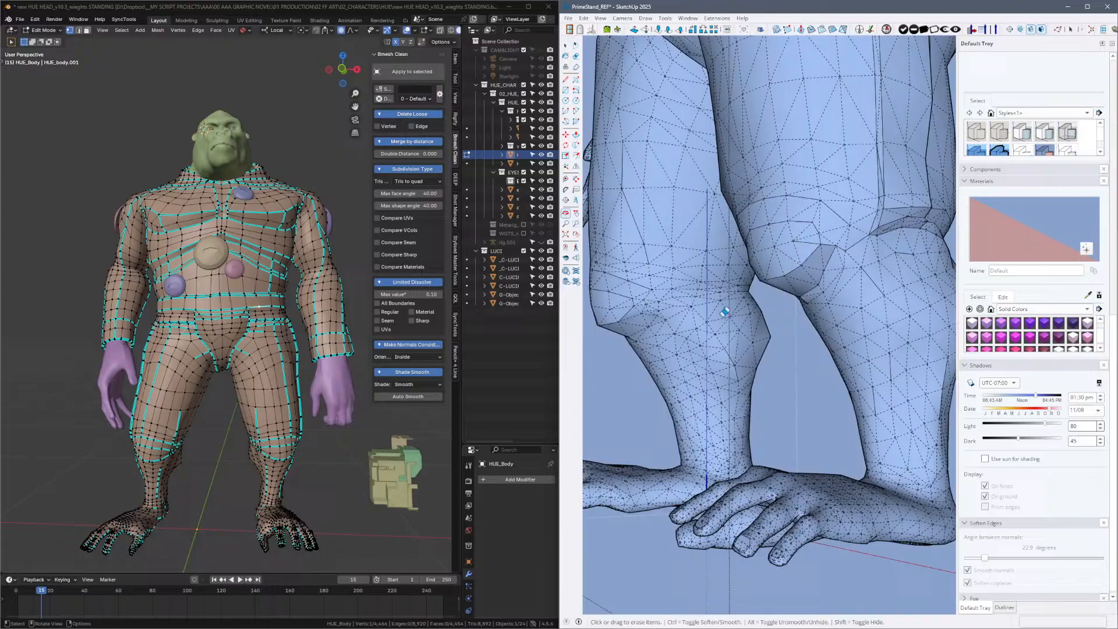
pyautogui.click(665, 286)
pyautogui.hotkey('ctrl', 'z')
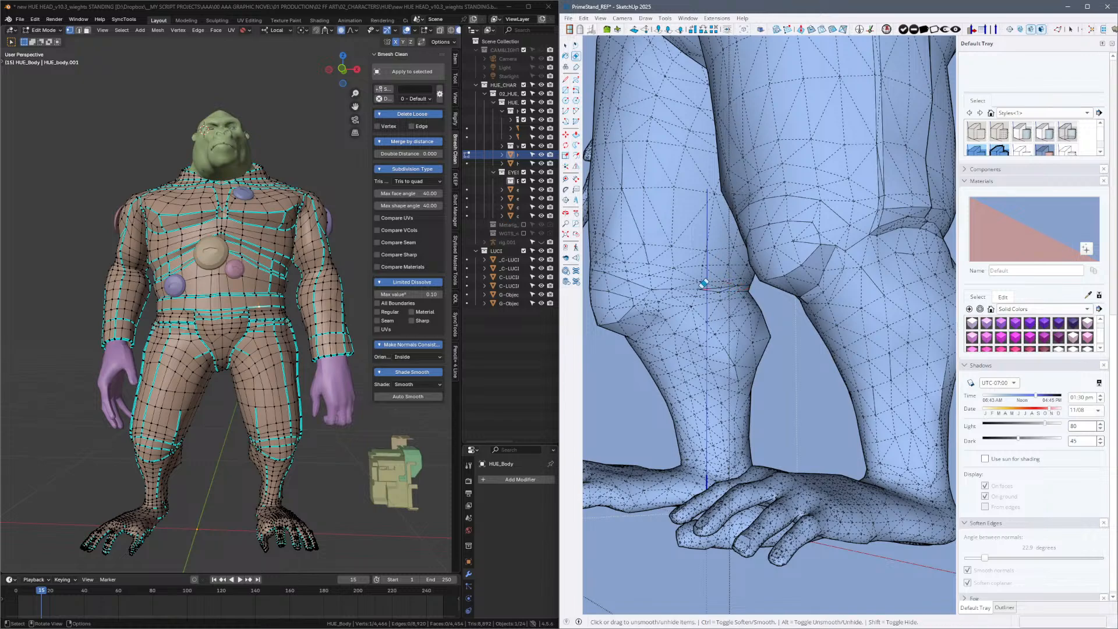
pyautogui.hotkey('ctrl', 's')
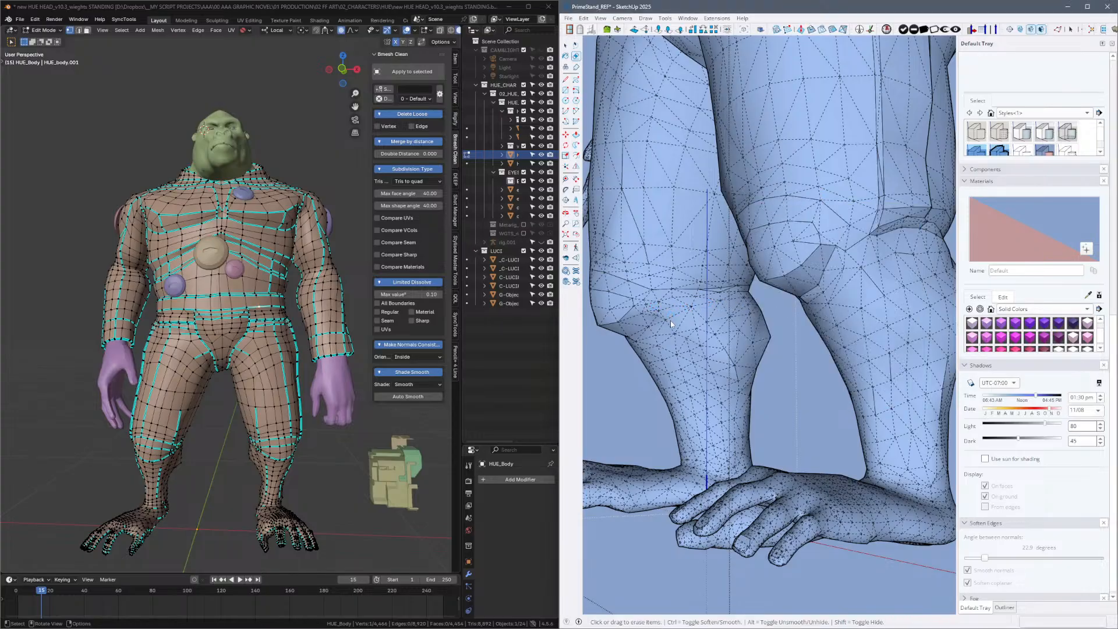
# Clean up the edges beneath the right kneecap with the Eraser's soften and unsmooth modes.
pyautogui.press('alt')
pyautogui.click(654, 325)
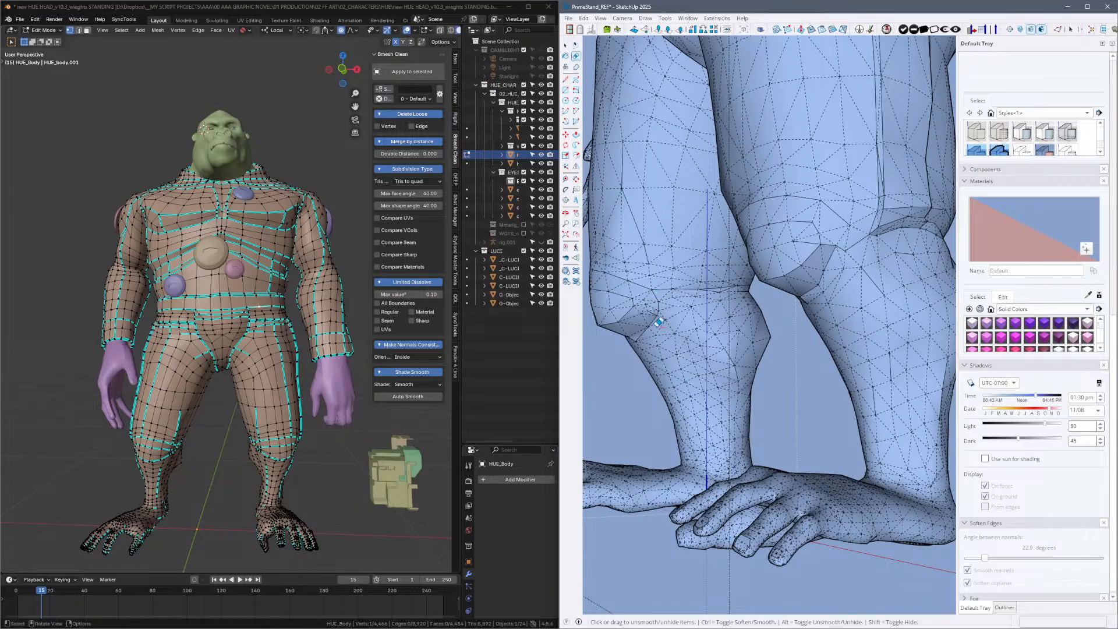
pyautogui.press('ctrl')
pyautogui.press('ctrl')
pyautogui.press('shift')
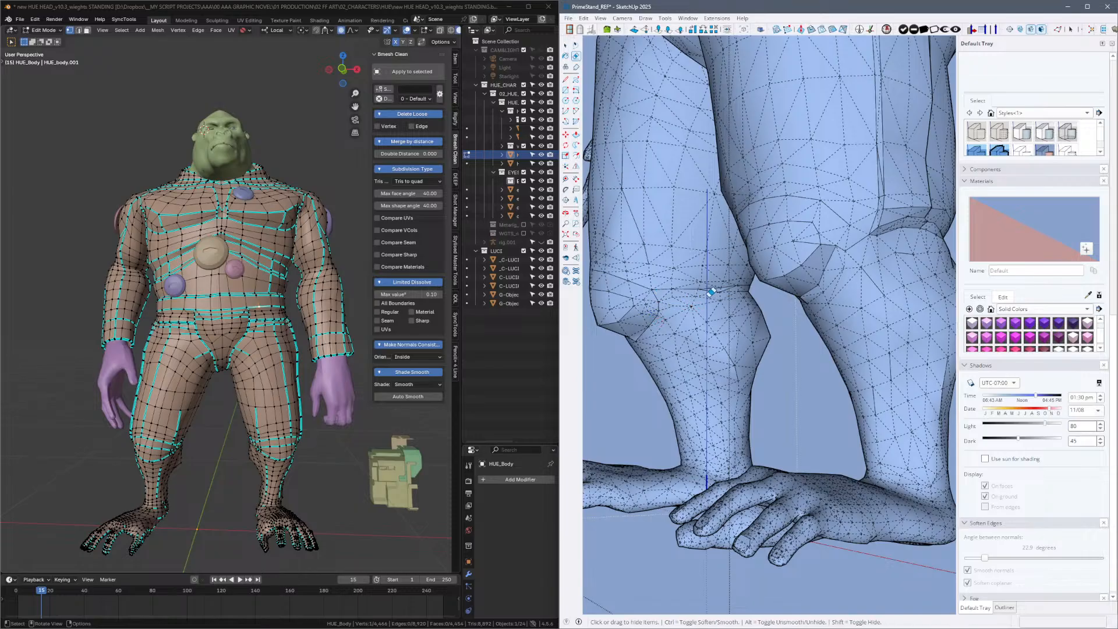
pyautogui.press('alt')
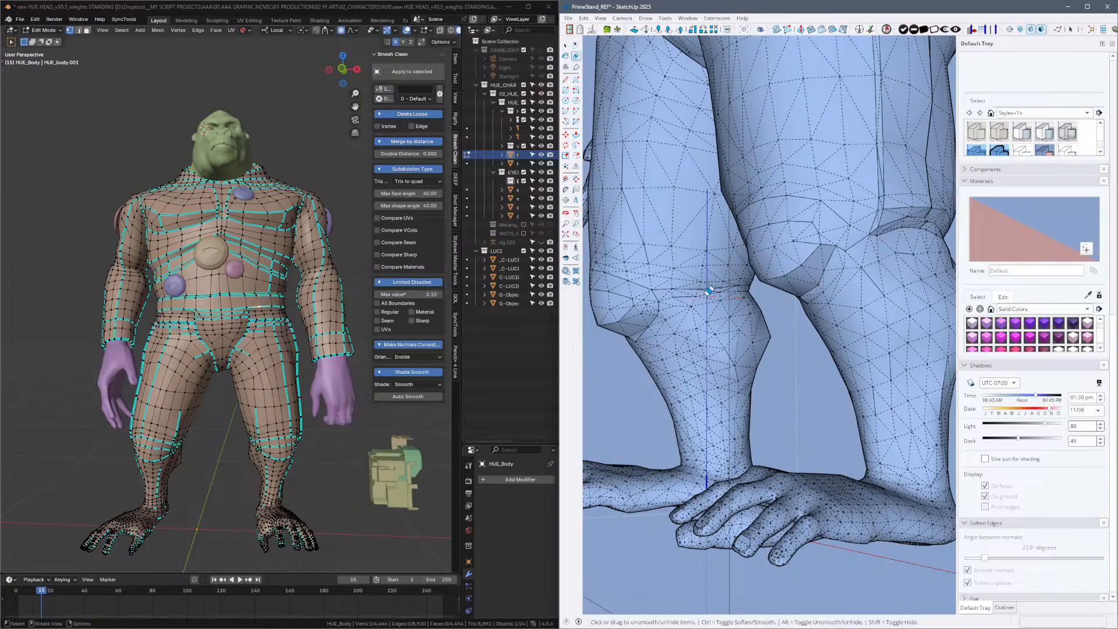
# Refine the trouser hem edges toward the back of the right knee with the Eraser's soften and unsmooth modes.
pyautogui.moveTo(905, 319)
pyautogui.mouseDown(button='middle')
pyautogui.moveTo(841, 337)
pyautogui.moveTo(918, 323)
pyautogui.mouseUp(button='middle')
pyautogui.press('ctrl')
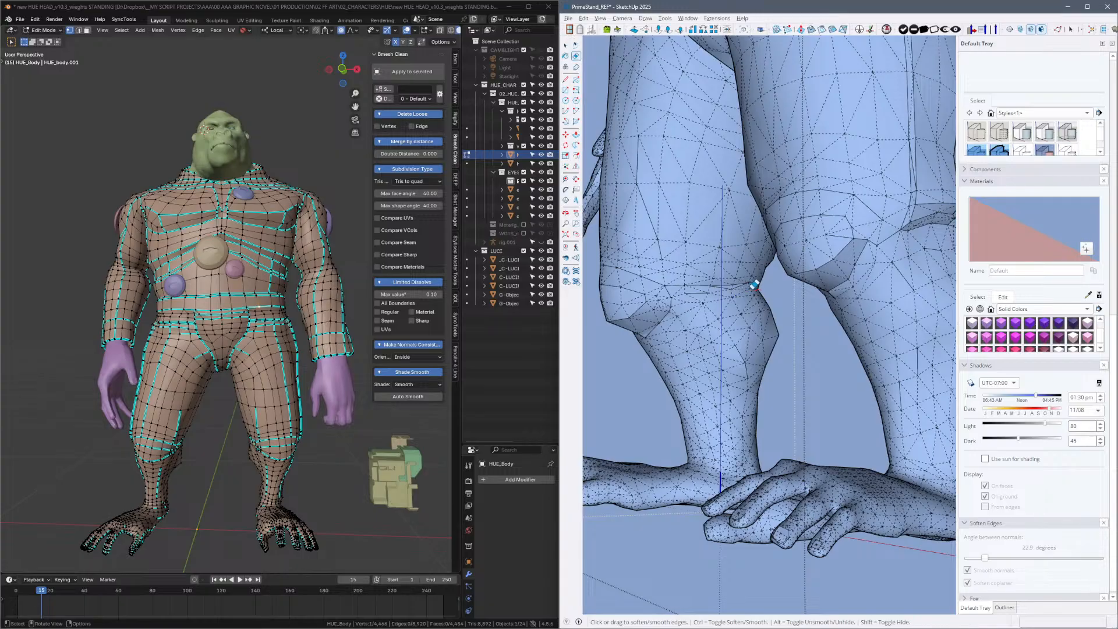
pyautogui.press('alt')
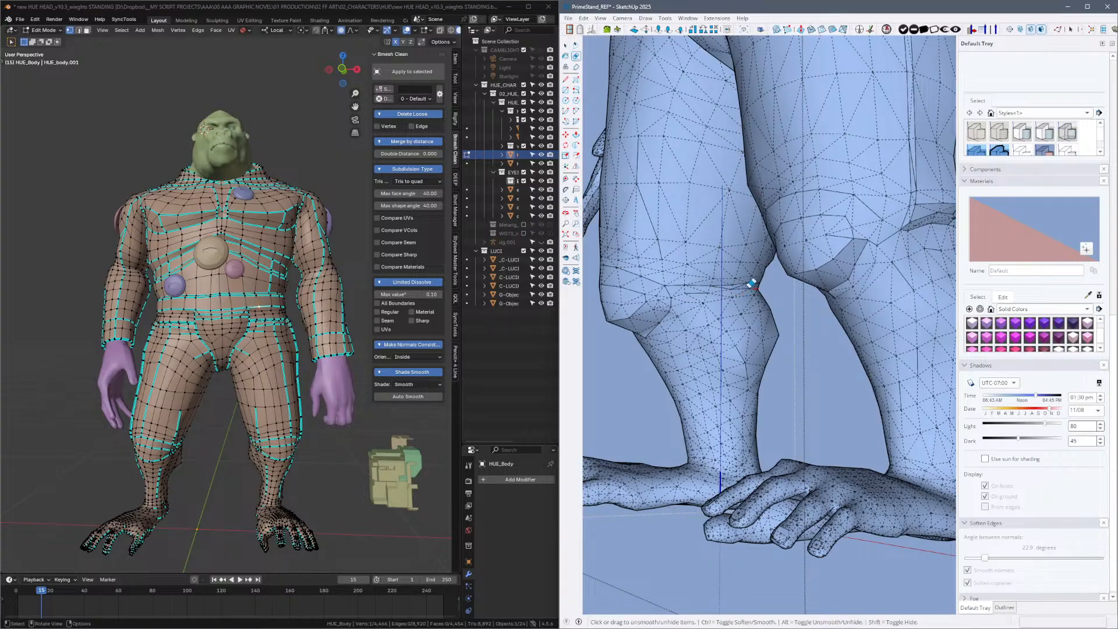
pyautogui.press('ctrl')
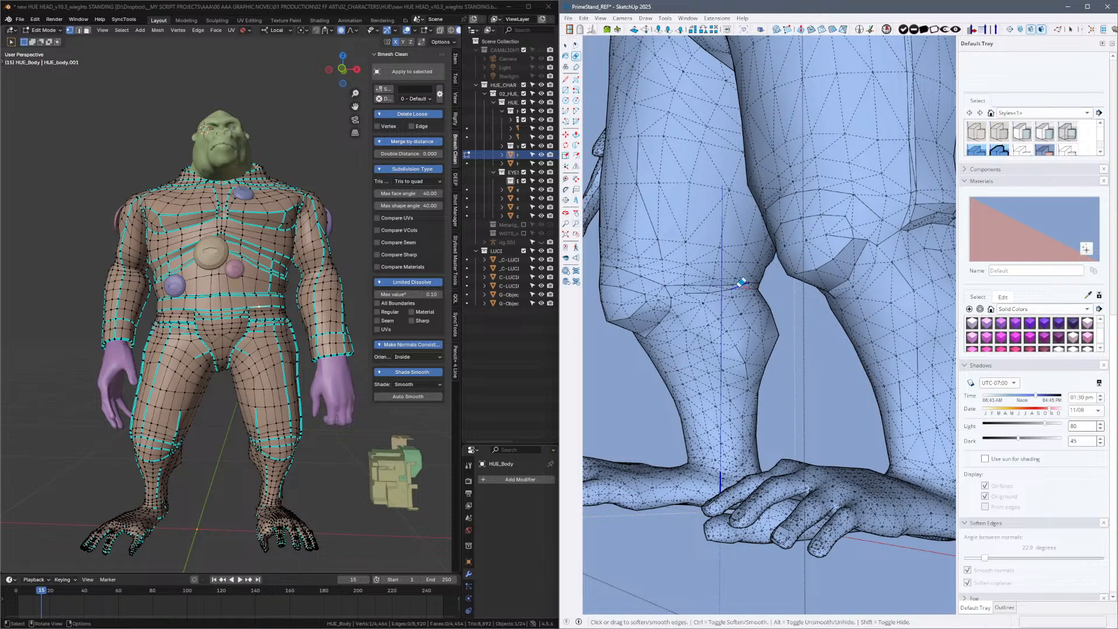
pyautogui.press('alt')
pyautogui.press('alt')
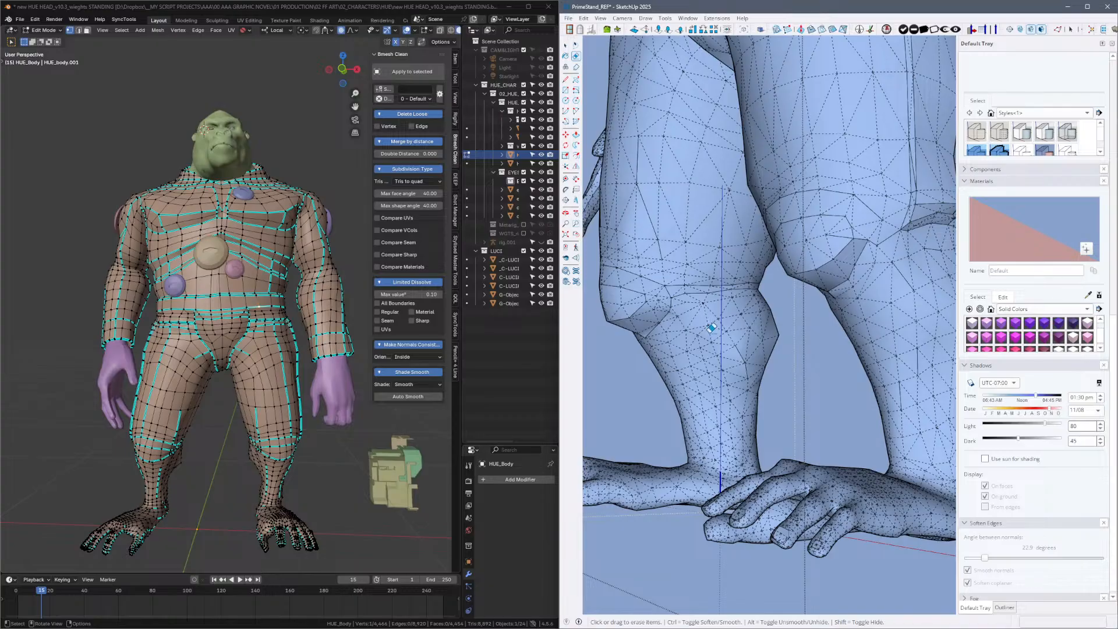
# Using a low angle view of the Blender body as reference, unsmooth edges down the right lower leg with the Eraser.
pyautogui.scroll(4, 774, 366)
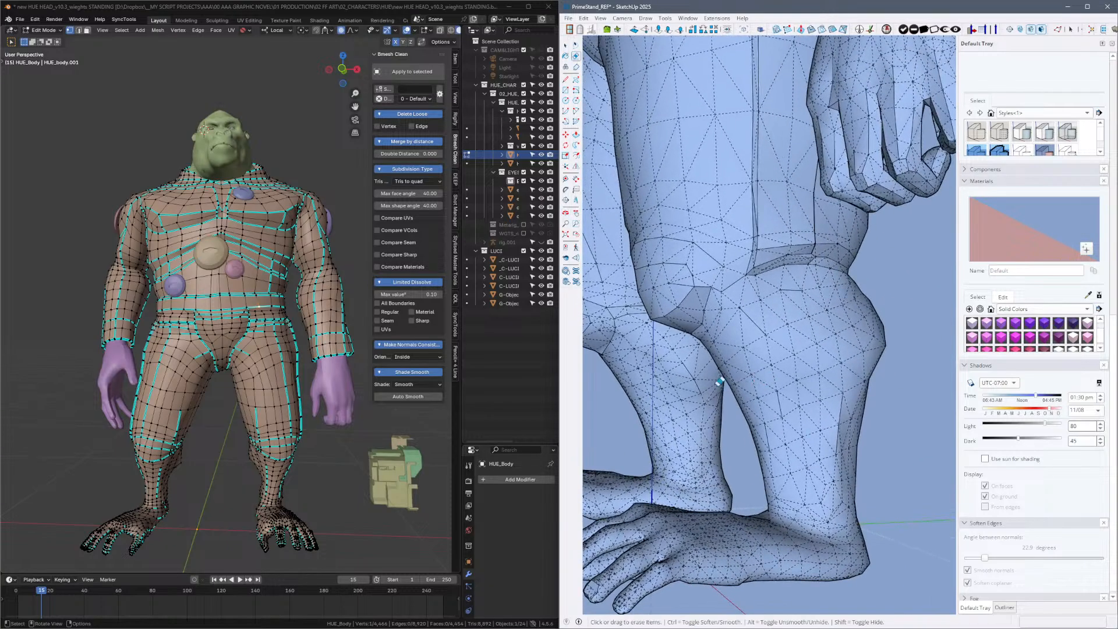
pyautogui.moveTo(212, 477)
pyautogui.mouseDown(button='middle')
pyautogui.moveTo(212, 389)
pyautogui.moveTo(191, 391)
pyautogui.moveTo(184, 407)
pyautogui.mouseUp(button='middle')
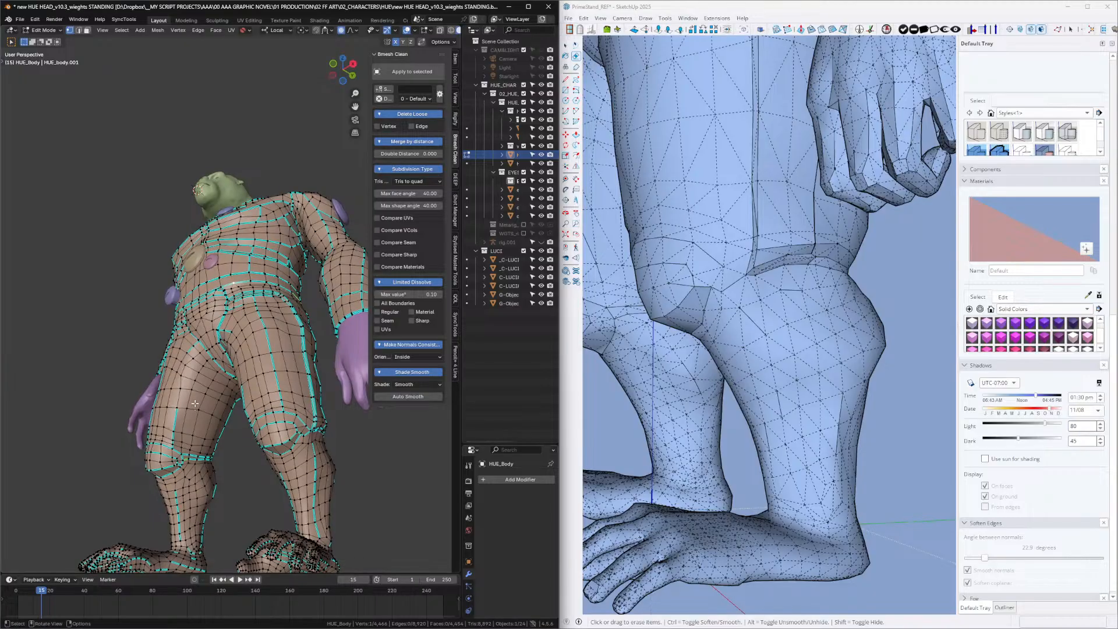
pyautogui.moveTo(697, 333)
pyautogui.mouseDown(button='middle')
pyautogui.moveTo(679, 319)
pyautogui.moveTo(778, 320)
pyautogui.mouseUp(button='middle')
pyautogui.moveTo(757, 373)
pyautogui.mouseDown(button='middle')
pyautogui.moveTo(766, 320)
pyautogui.moveTo(752, 367)
pyautogui.moveTo(738, 338)
pyautogui.mouseUp(button='middle')
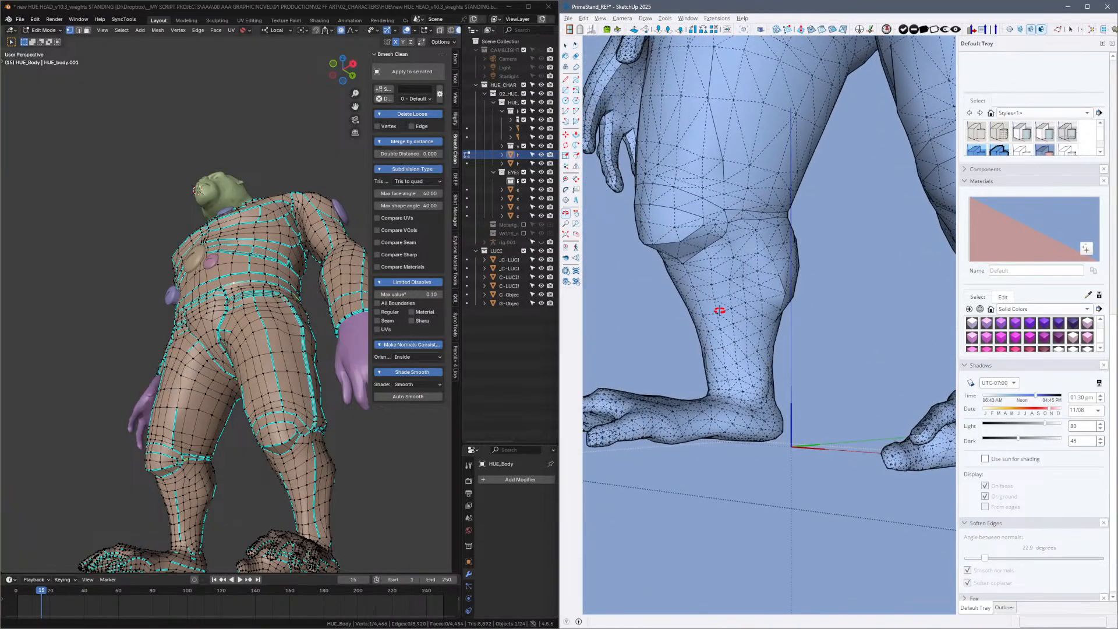
pyautogui.press('e')
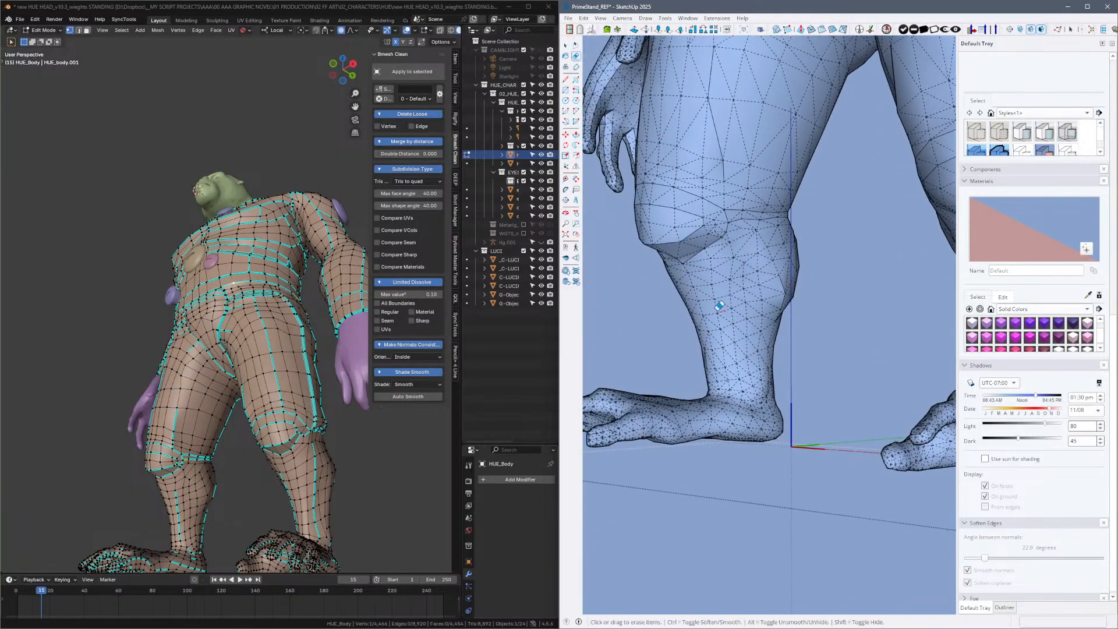
pyautogui.press('ctrl')
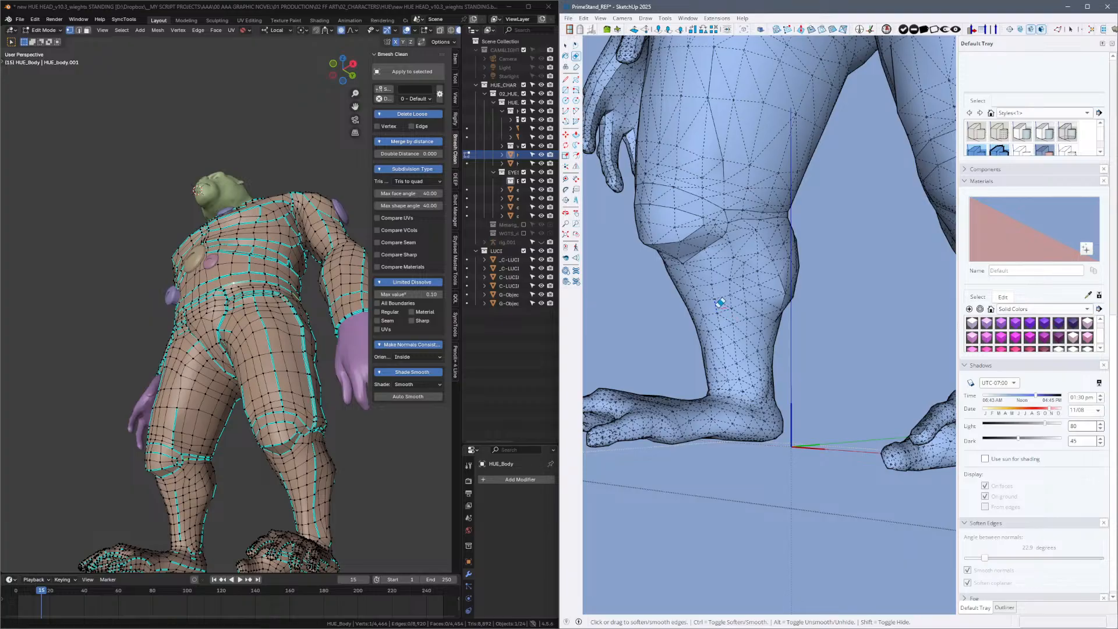
pyautogui.press('alt')
pyautogui.moveTo(715, 291); pyautogui.dragTo(724, 341)
# Turn off hidden geometry and examine the leg, knee and waist outlines from several angles.
pyautogui.moveTo(777, 411)
pyautogui.mouseDown(button='middle')
pyautogui.moveTo(723, 448)
pyautogui.moveTo(673, 436)
pyautogui.moveTo(679, 464)
pyautogui.moveTo(772, 445)
pyautogui.moveTo(984, 437)
pyautogui.mouseUp(button='middle')
pyautogui.moveTo(908, 378)
pyautogui.keyDown('shift'); pyautogui.mouseDown(button='middle')
pyautogui.moveTo(786, 408)
pyautogui.moveTo(868, 466)
pyautogui.moveTo(869, 385)
pyautogui.mouseUp(button='middle'); pyautogui.keyUp('shift')
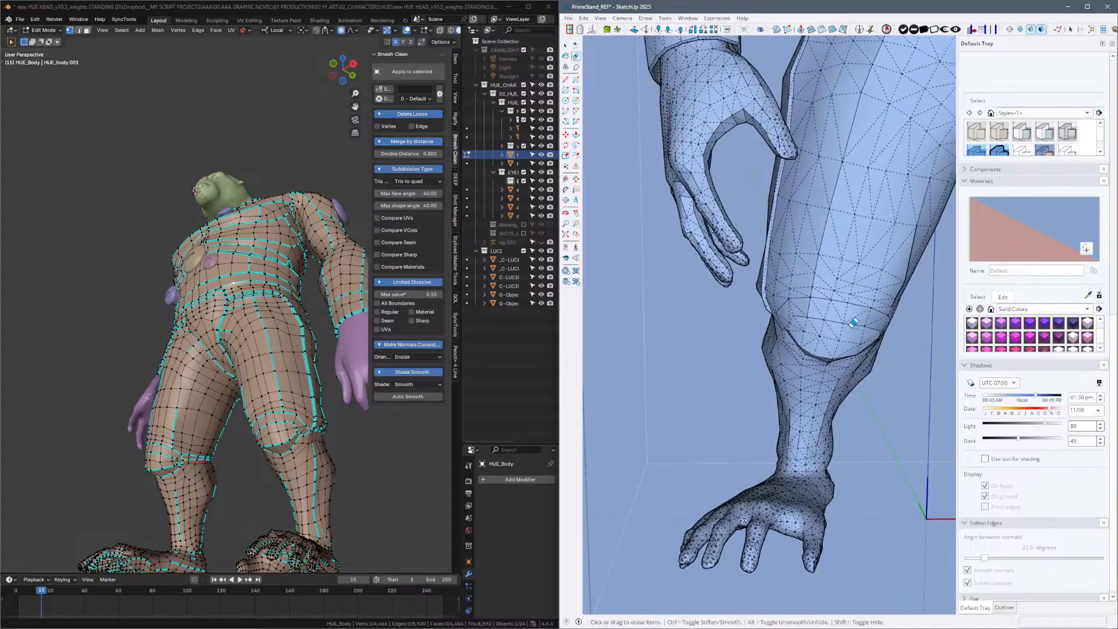
pyautogui.hotkey('alt', 'h')
pyautogui.press('z')
pyautogui.moveTo(875, 250)
pyautogui.mouseDown()
pyautogui.moveTo(796, 365)
pyautogui.moveTo(934, 245)
pyautogui.mouseUp()
pyautogui.moveTo(798, 320)
pyautogui.mouseDown(button='middle')
pyautogui.moveTo(857, 321)
pyautogui.moveTo(824, 338)
pyautogui.mouseUp(button='middle')
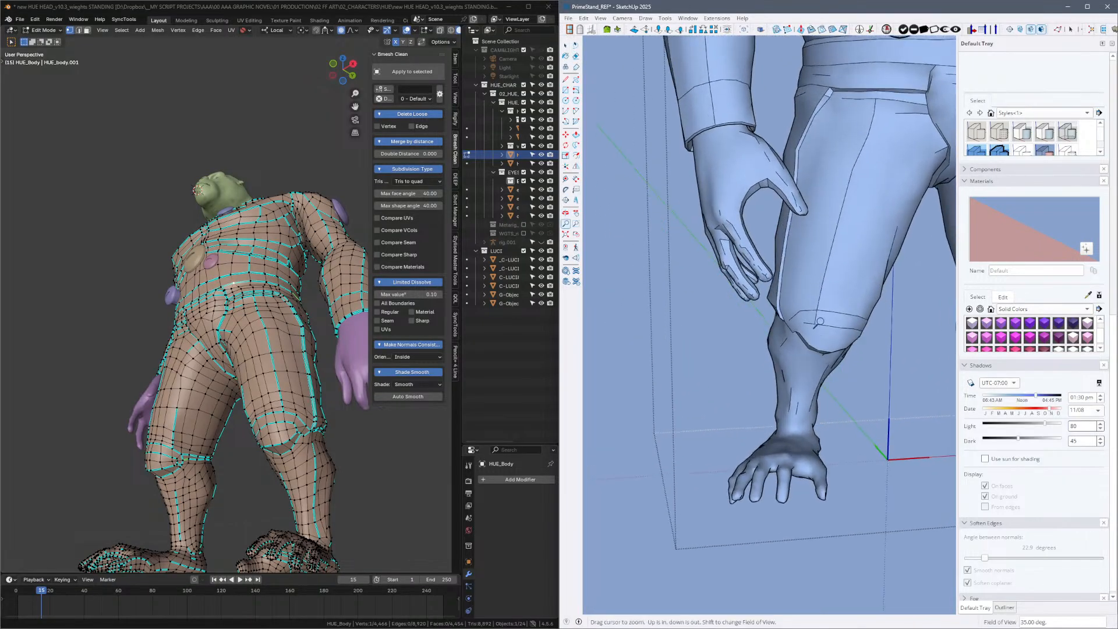
pyautogui.press('e')
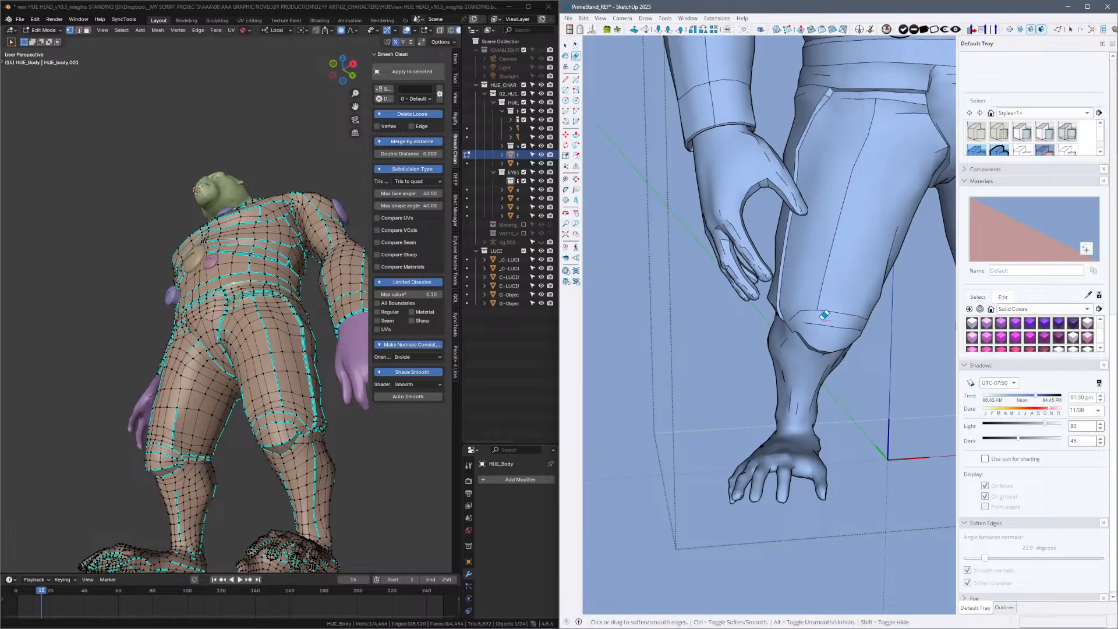
pyautogui.moveTo(872, 313)
pyautogui.mouseDown(button='middle')
pyautogui.moveTo(841, 315)
pyautogui.moveTo(816, 337)
pyautogui.moveTo(757, 311)
pyautogui.mouseUp(button='middle')
pyautogui.press('ctrl')
pyautogui.press('ctrl')
pyautogui.press('ctrl')
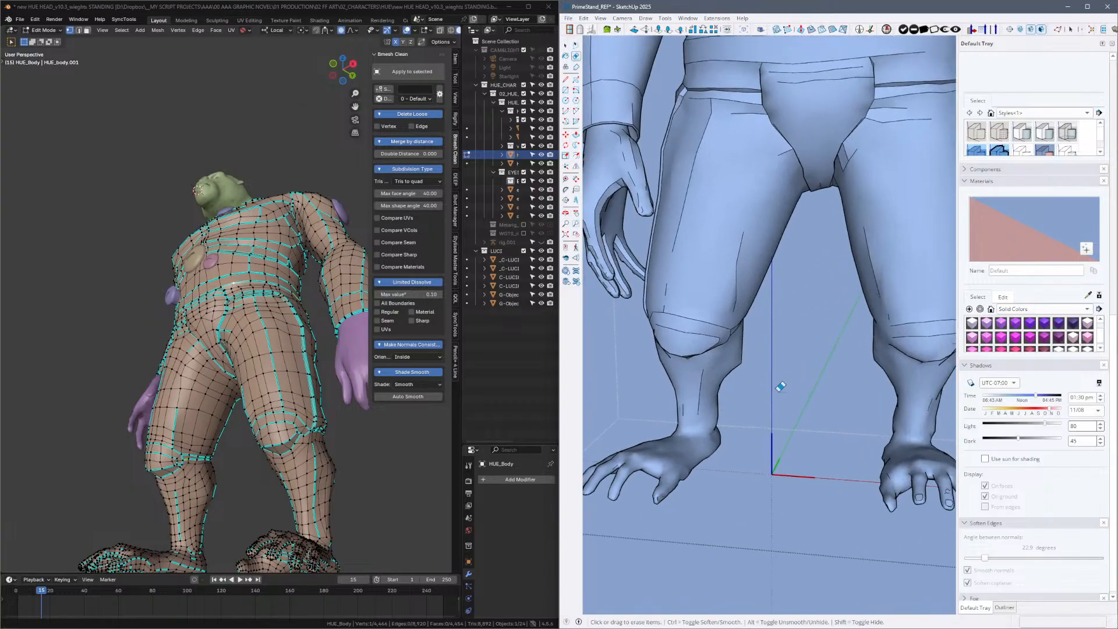
pyautogui.scroll(4, 850, 378)
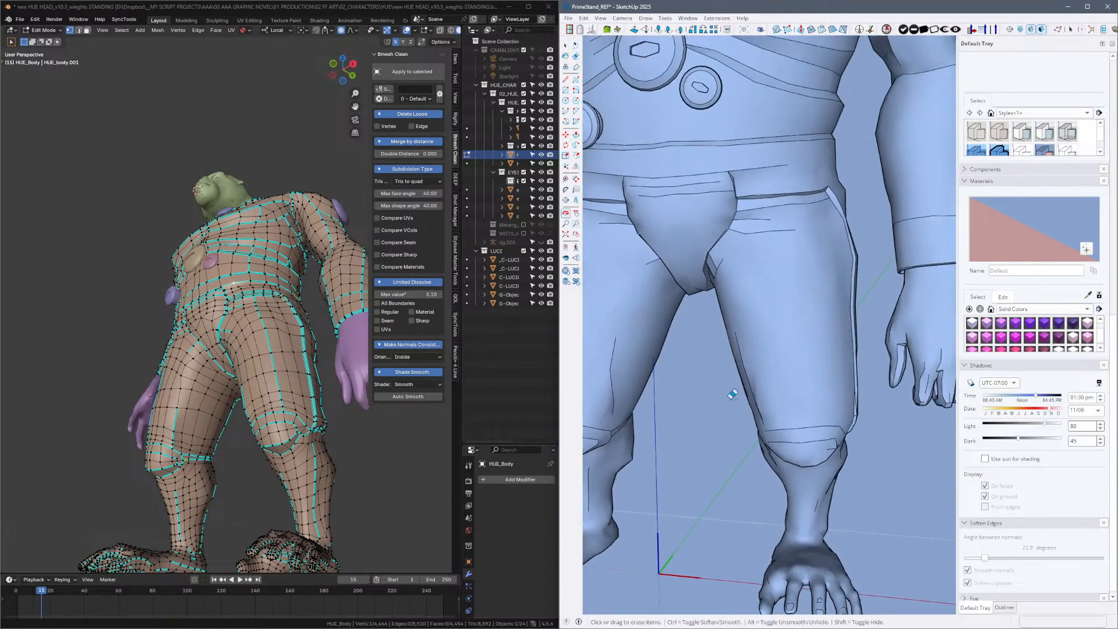
pyautogui.press('ctrl')
pyautogui.scroll(-5, 729, 381)
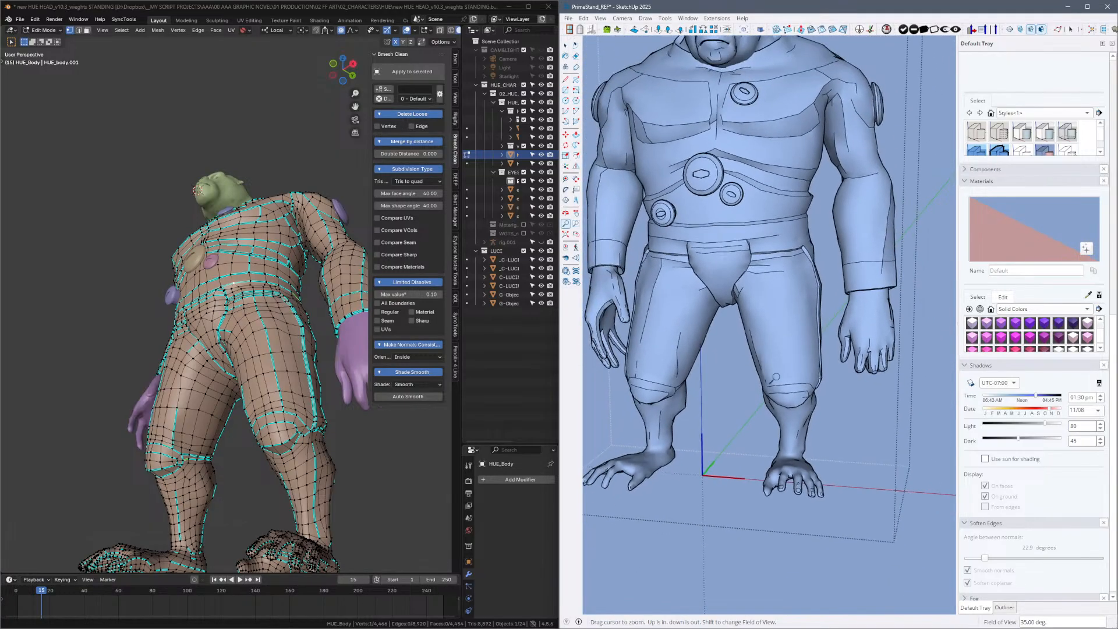
pyautogui.press('z')
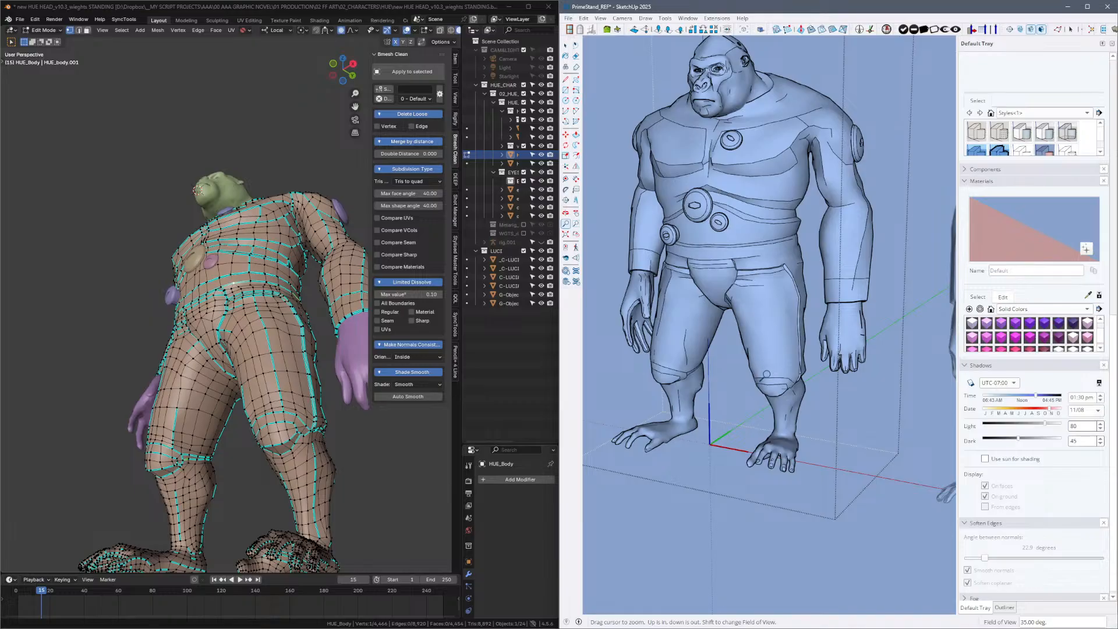
pyautogui.moveTo(760, 399)
pyautogui.mouseDown(button='middle')
pyautogui.moveTo(736, 427)
pyautogui.moveTo(776, 392)
pyautogui.moveTo(777, 486)
pyautogui.mouseUp(button='middle')
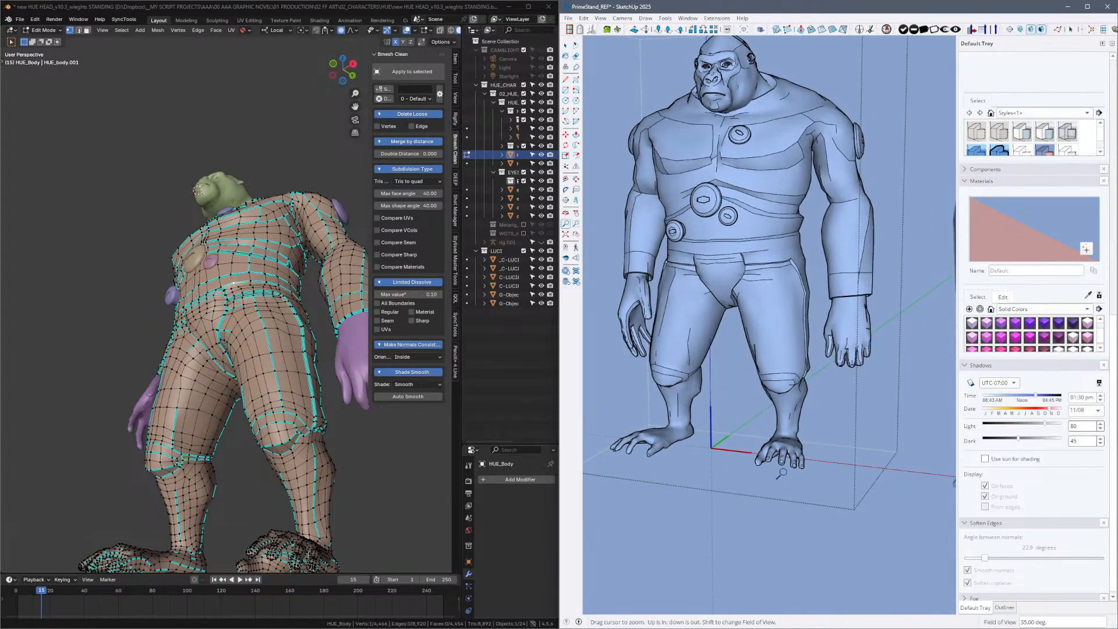
pyautogui.scroll(2, 781, 473)
# With hidden geometry shown on the front foot, unsmooth edges across the small toe's knuckle with the Eraser.
pyautogui.press('space')
pyautogui.moveTo(744, 453); pyautogui.dragTo(837, 530)
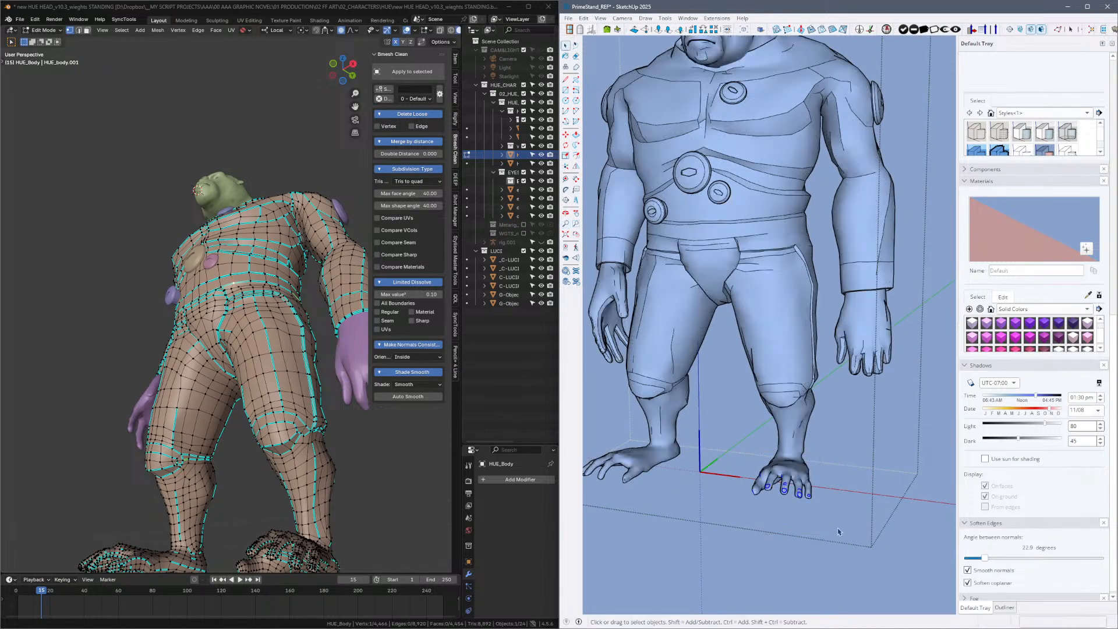
pyautogui.hotkey('shift', 'z')
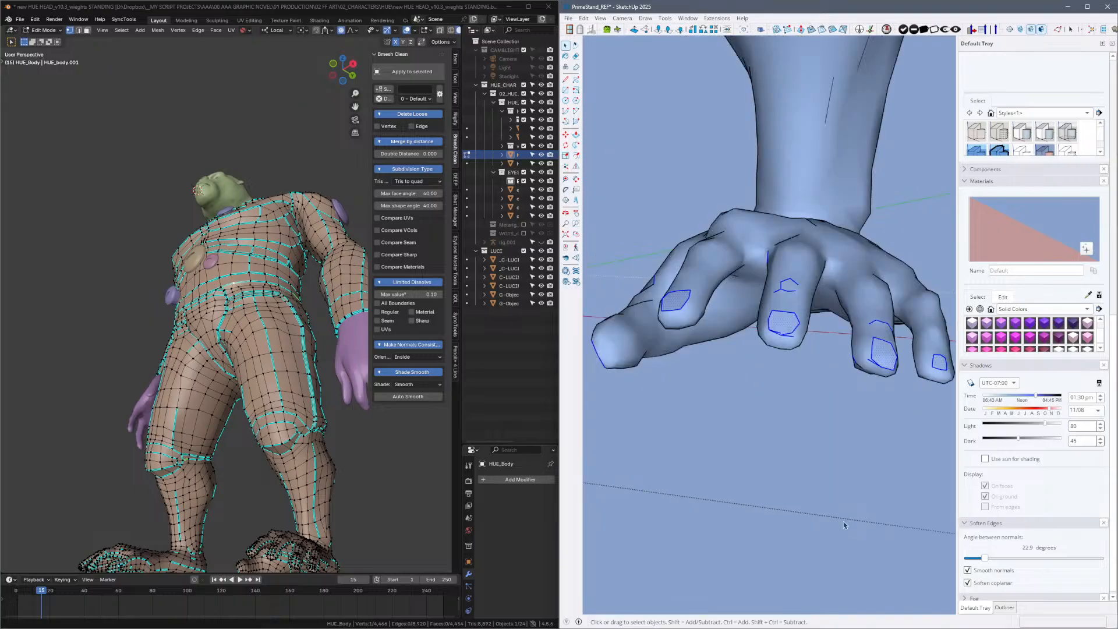
pyautogui.moveTo(815, 431)
pyautogui.mouseDown(button='middle')
pyautogui.moveTo(860, 431)
pyautogui.moveTo(789, 388)
pyautogui.moveTo(796, 432)
pyautogui.moveTo(936, 435)
pyautogui.moveTo(866, 382)
pyautogui.moveTo(909, 319)
pyautogui.moveTo(782, 382)
pyautogui.moveTo(861, 417)
pyautogui.moveTo(823, 441)
pyautogui.mouseUp(button='middle')
pyautogui.hotkey('alt', 'h')
pyautogui.click(822, 442)
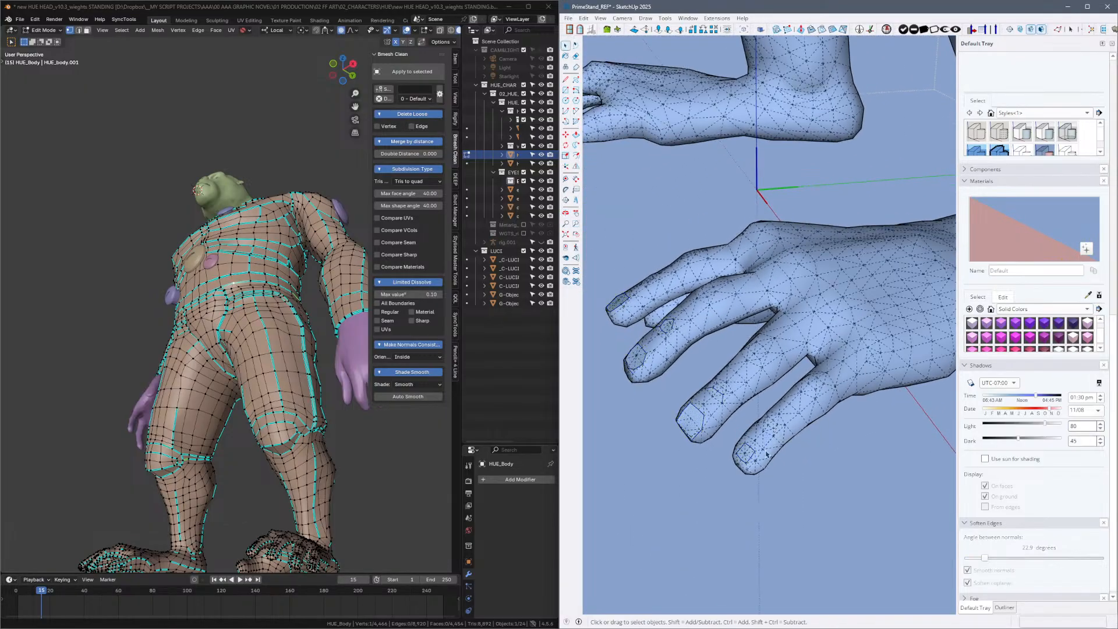
pyautogui.scroll(1, 774, 451)
pyautogui.moveTo(773, 451); pyautogui.dragTo(782, 396)
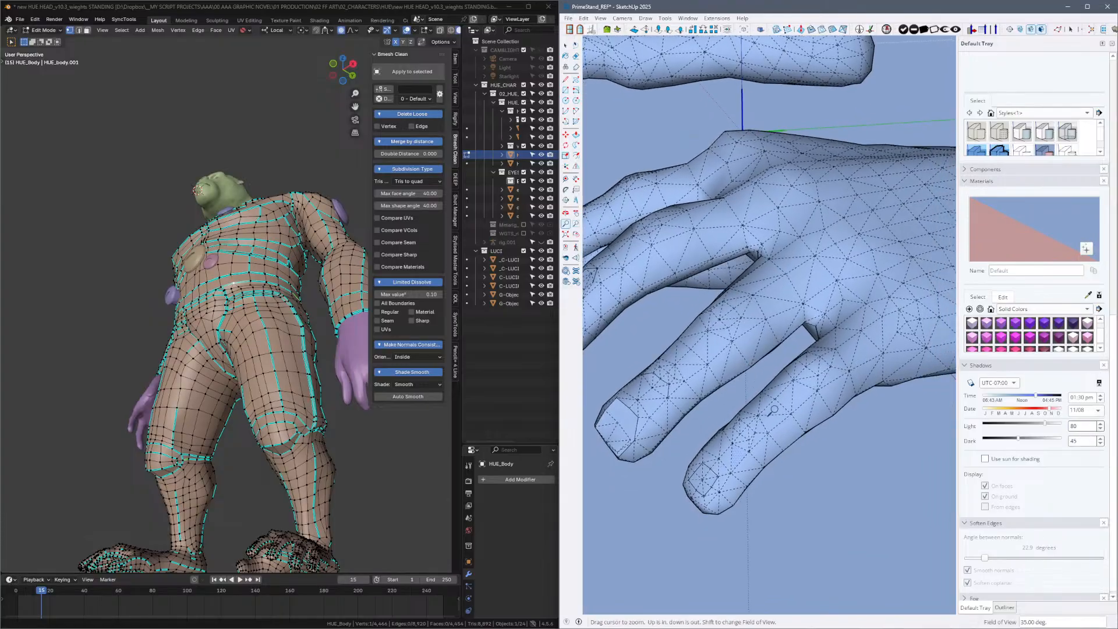
pyautogui.moveTo(781, 397); pyautogui.dragTo(834, 378, button='middle')
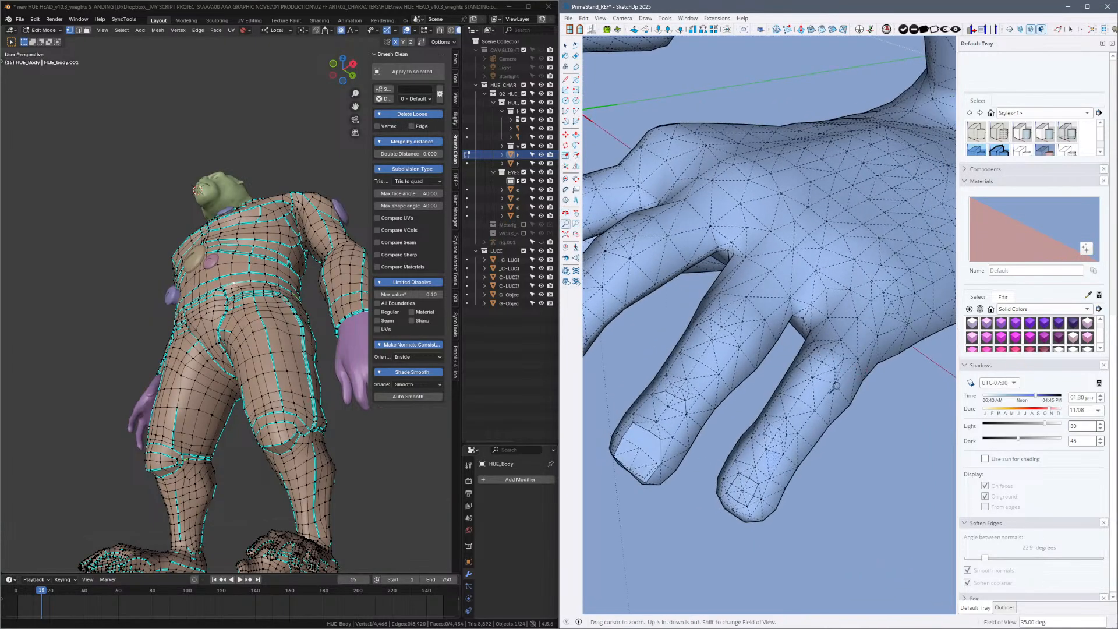
pyautogui.press('e')
pyautogui.press('alt')
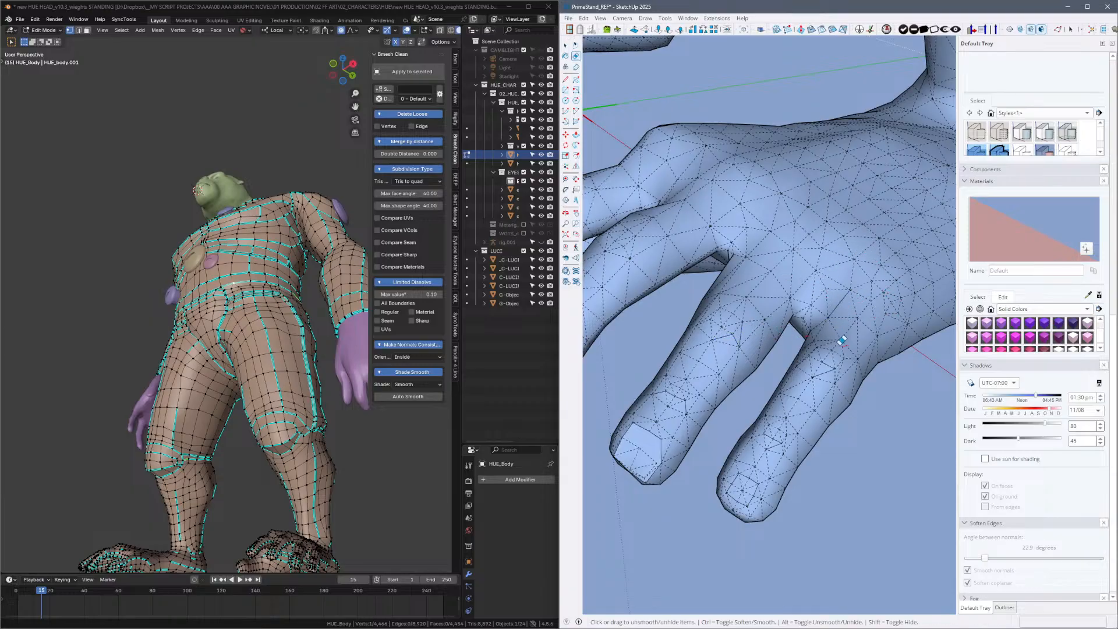
pyautogui.moveTo(793, 269); pyautogui.dragTo(859, 284, button='middle')
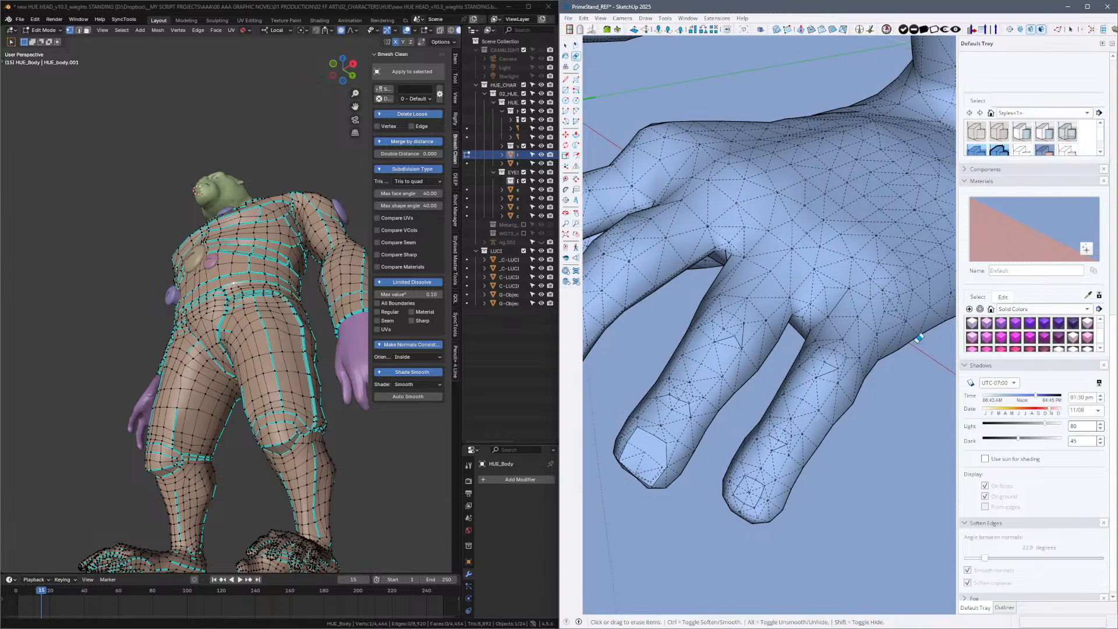
pyautogui.hotkey('alt', 'h')
# Unsmooth edges across the fourth toe's knuckle with the Eraser to form a crease.
pyautogui.moveTo(876, 418); pyautogui.dragTo(960, 409, button='middle')
pyautogui.press('e')
pyautogui.hotkey('alt', 'h')
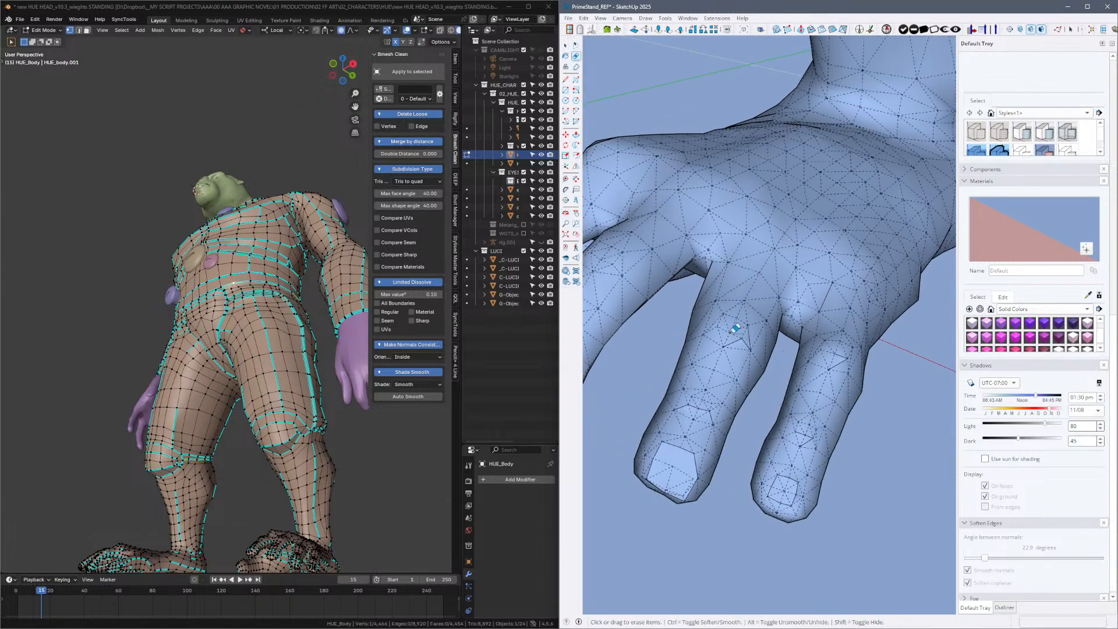
pyautogui.press('alt')
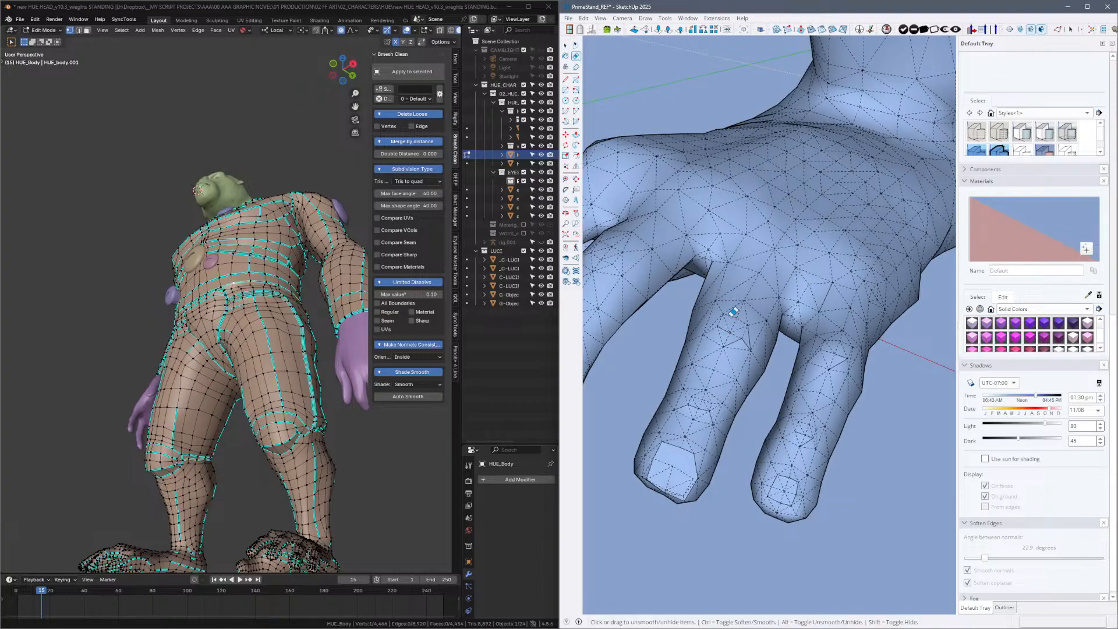
pyautogui.hotkey('alt', 'h')
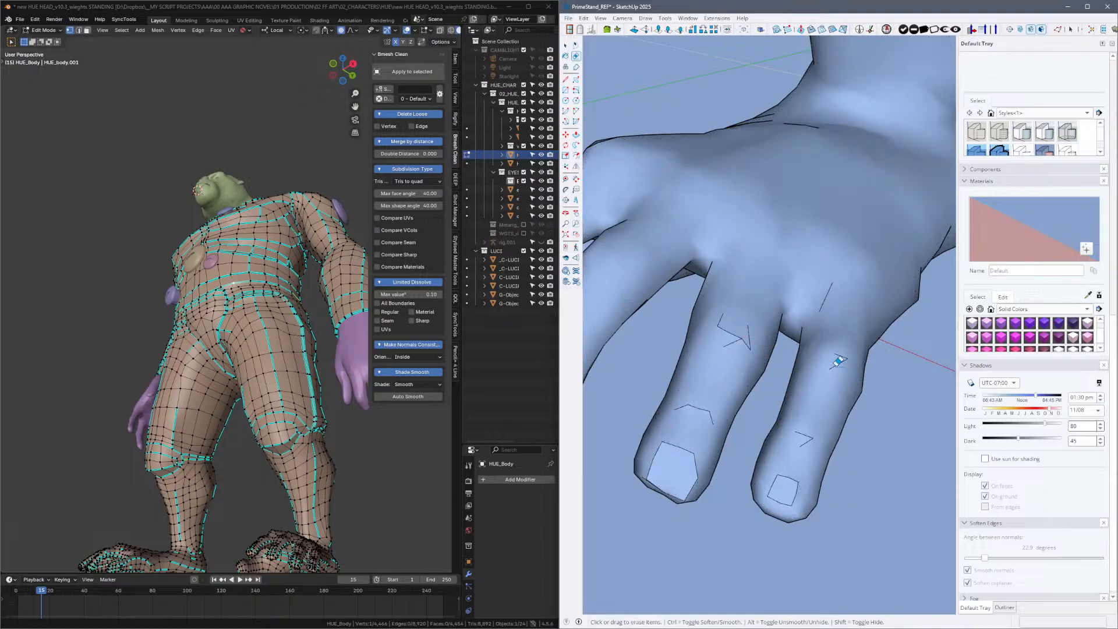
# Soften the stray crease edges at the knuckles of the fourth and small toes with the Eraser.
pyautogui.hotkey('alt', 'h')
pyautogui.hotkey('alt', 'h')
pyautogui.press('ctrl')
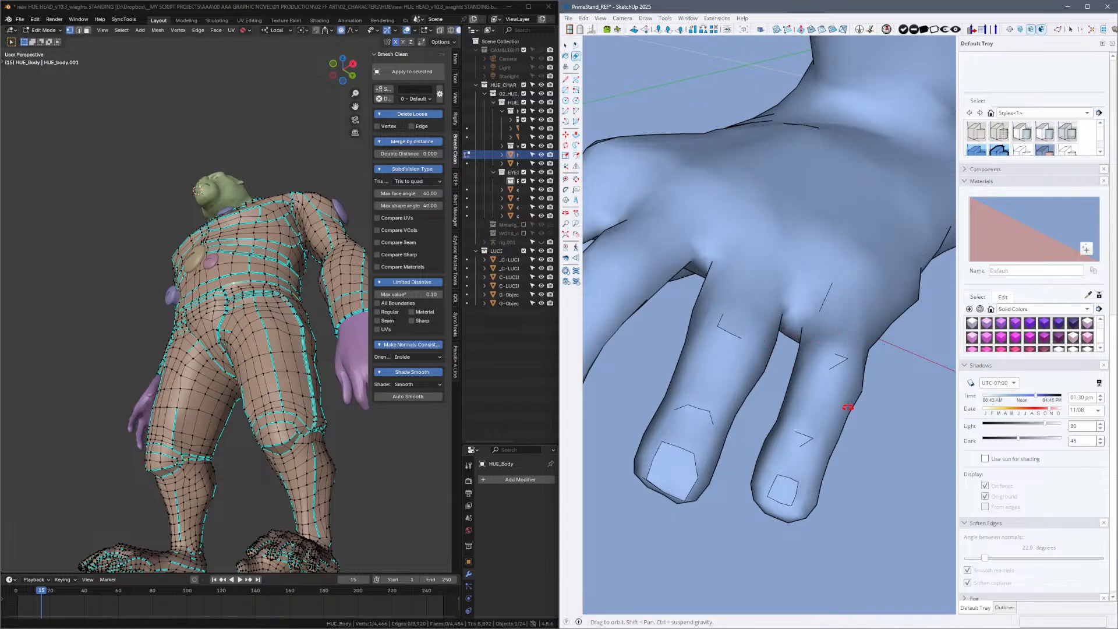
pyautogui.hotkey('alt', 'h')
pyautogui.hotkey('alt', 'h')
pyautogui.keyDown('ctrl'); pyautogui.click(837, 368); pyautogui.keyUp('ctrl')
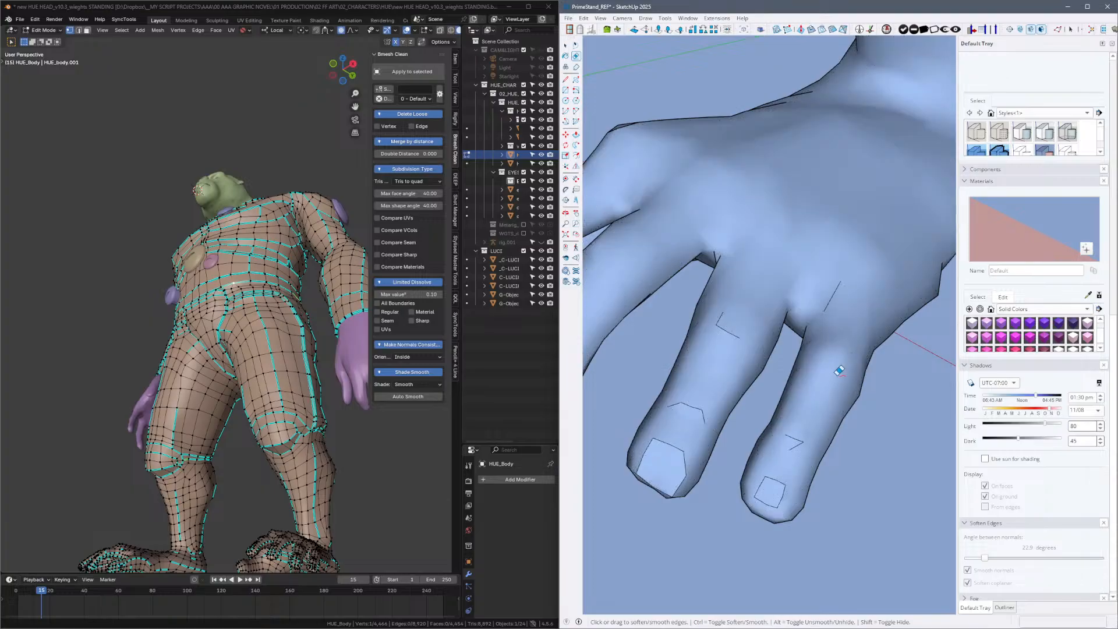
# Unsmooth a short line of edges across the small toe's knuckle to form a single crease.
pyautogui.hotkey('alt', 'h')
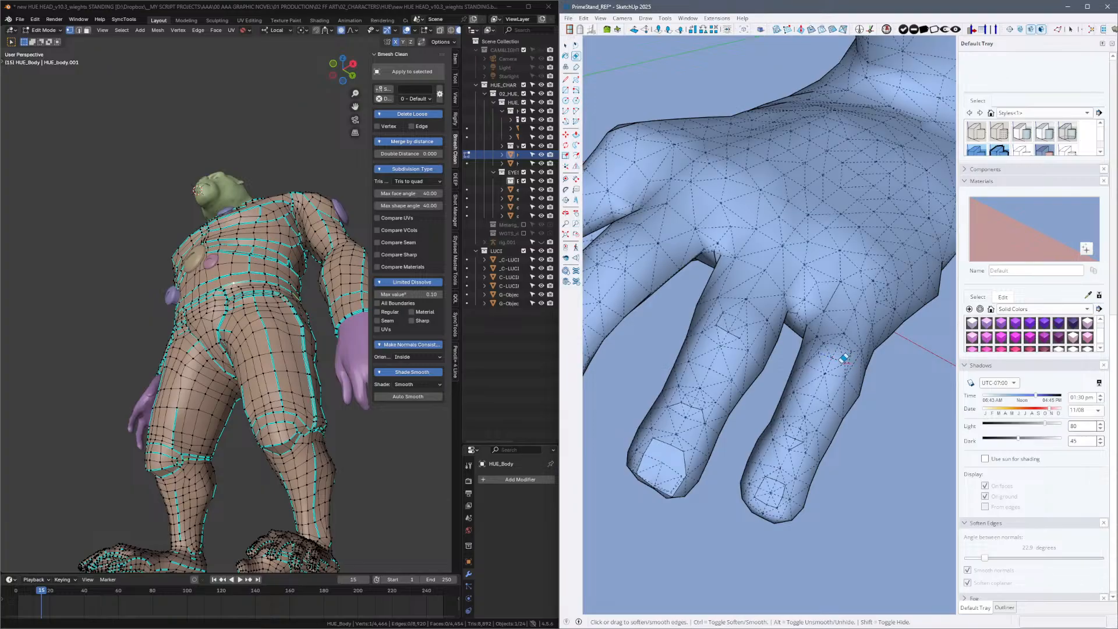
pyautogui.keyDown('alt'); pyautogui.moveTo(842, 353); pyautogui.dragTo(857, 359); pyautogui.keyUp('alt')
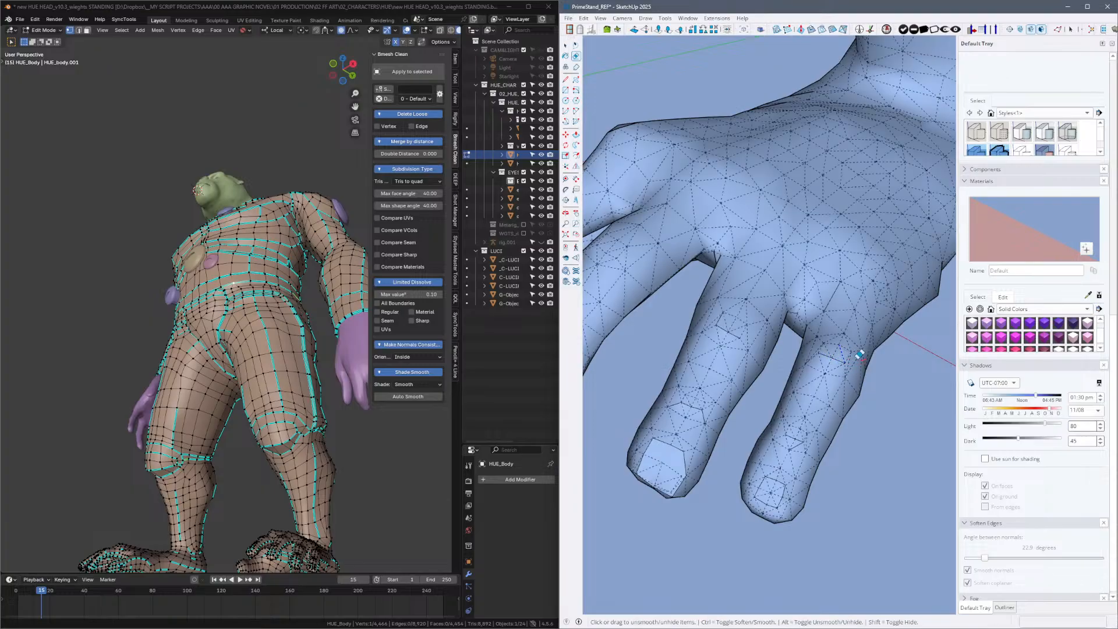
pyautogui.moveTo(836, 428); pyautogui.dragTo(846, 429, button='middle')
pyautogui.hotkey('alt', 'h')
pyautogui.hotkey('alt', 'h')
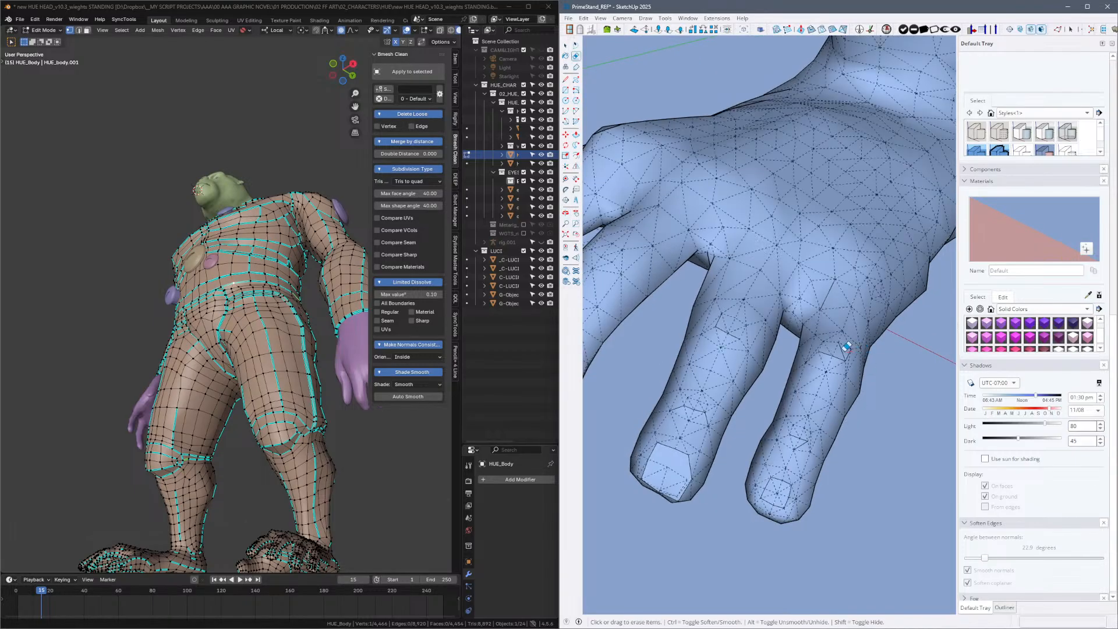
pyautogui.scroll(2, 873, 384)
pyautogui.hotkey('alt', 'h')
pyautogui.scroll(3, 868, 432)
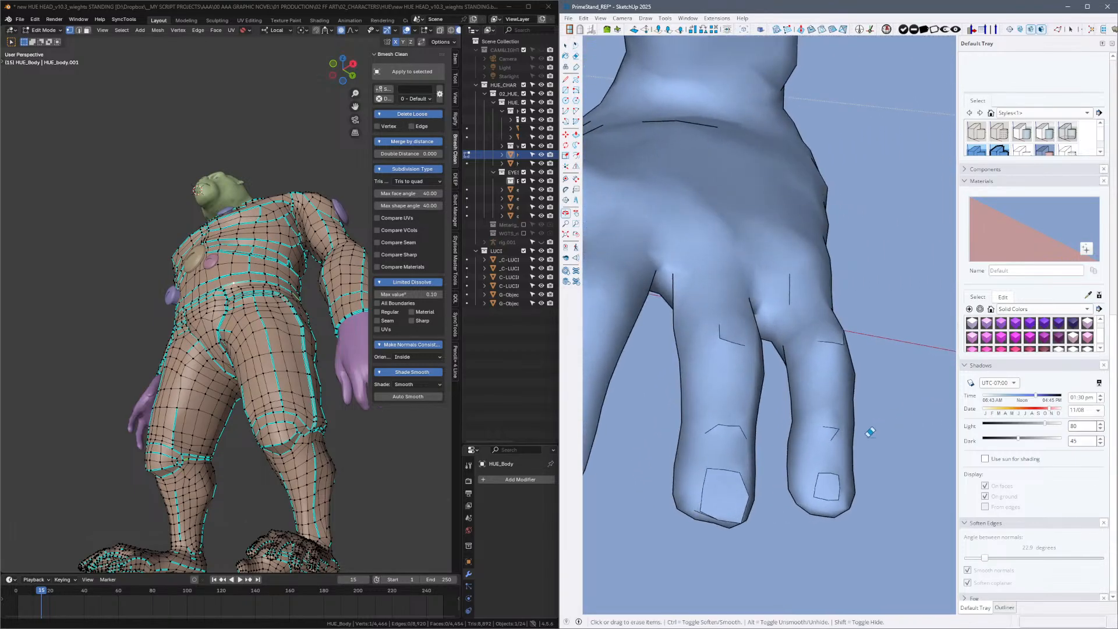
pyautogui.moveTo(870, 432); pyautogui.dragTo(851, 437, button='middle')
# Unsmooth two crease lines across the middle toe's knuckle with the Eraser.
pyautogui.moveTo(772, 447)
pyautogui.mouseDown(button='middle')
pyautogui.moveTo(849, 449)
pyautogui.moveTo(816, 474)
pyautogui.mouseUp(button='middle')
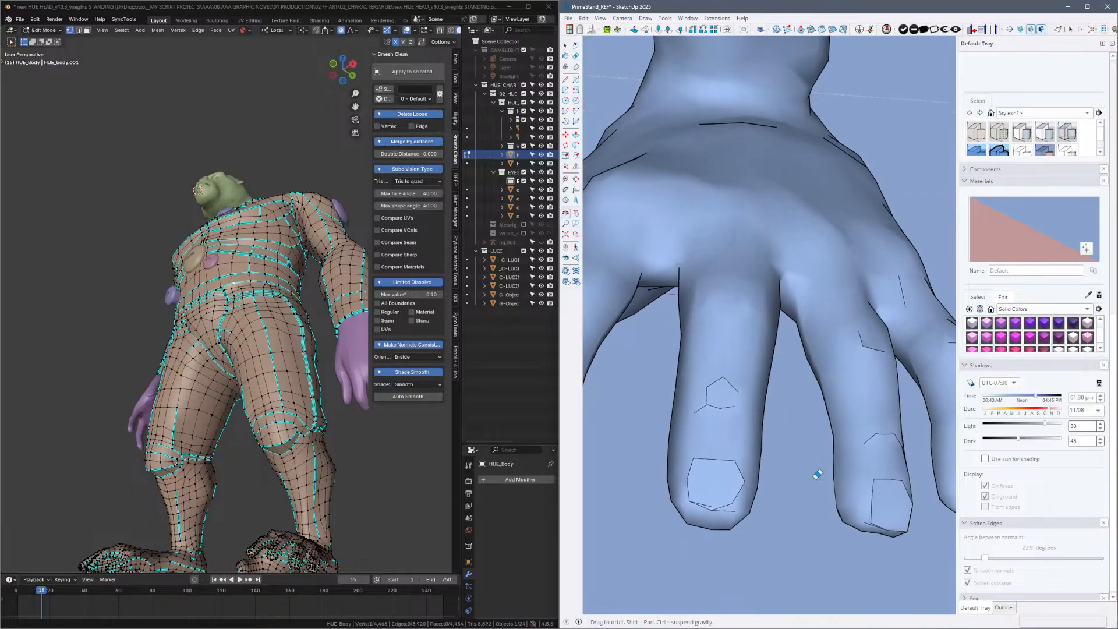
pyautogui.moveTo(769, 426); pyautogui.dragTo(819, 443, button='middle')
pyautogui.hotkey('alt', 'h')
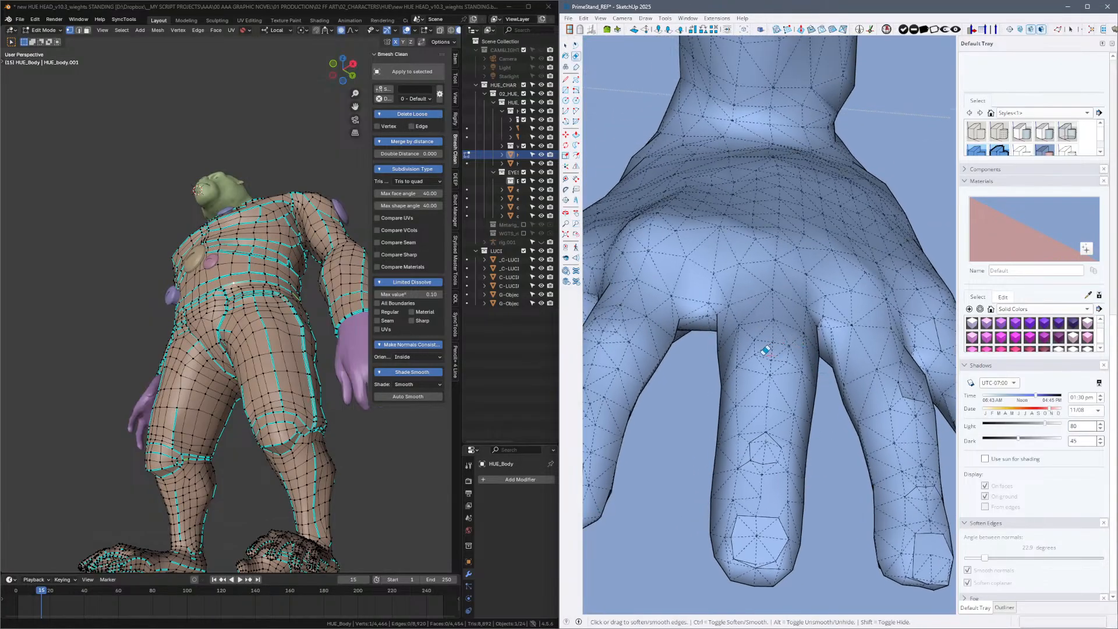
pyautogui.click(780, 359)
pyautogui.hotkey('ctrl', 'z')
pyautogui.press('alt')
pyautogui.click(780, 371)
pyautogui.hotkey('ctrl', 'z')
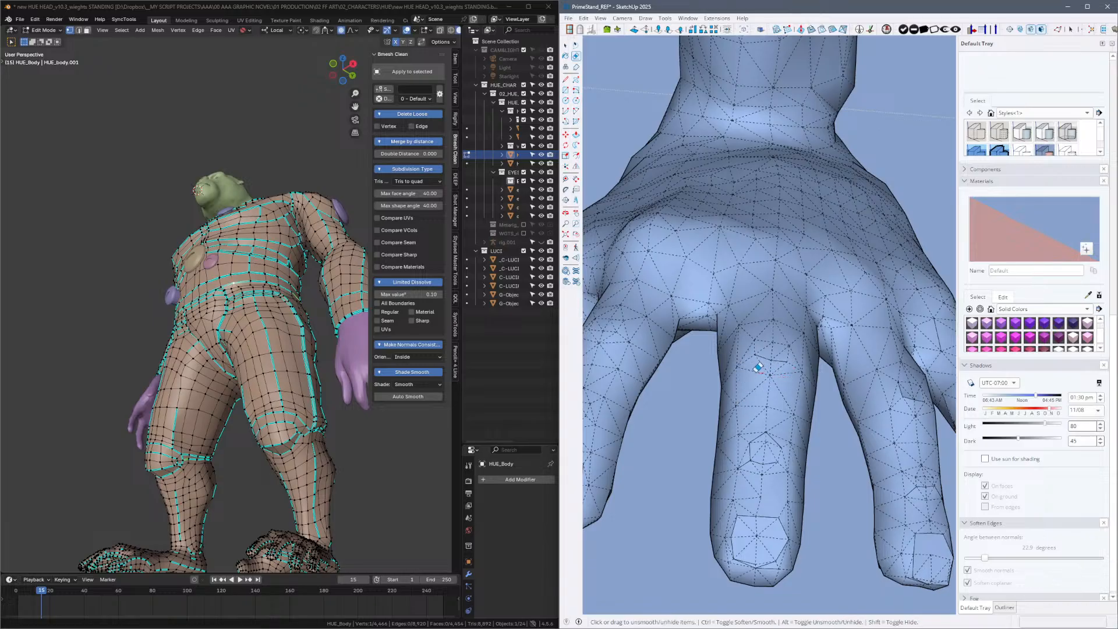
pyautogui.keyDown('alt'); pyautogui.moveTo(815, 377); pyautogui.dragTo(818, 377); pyautogui.keyUp('alt')
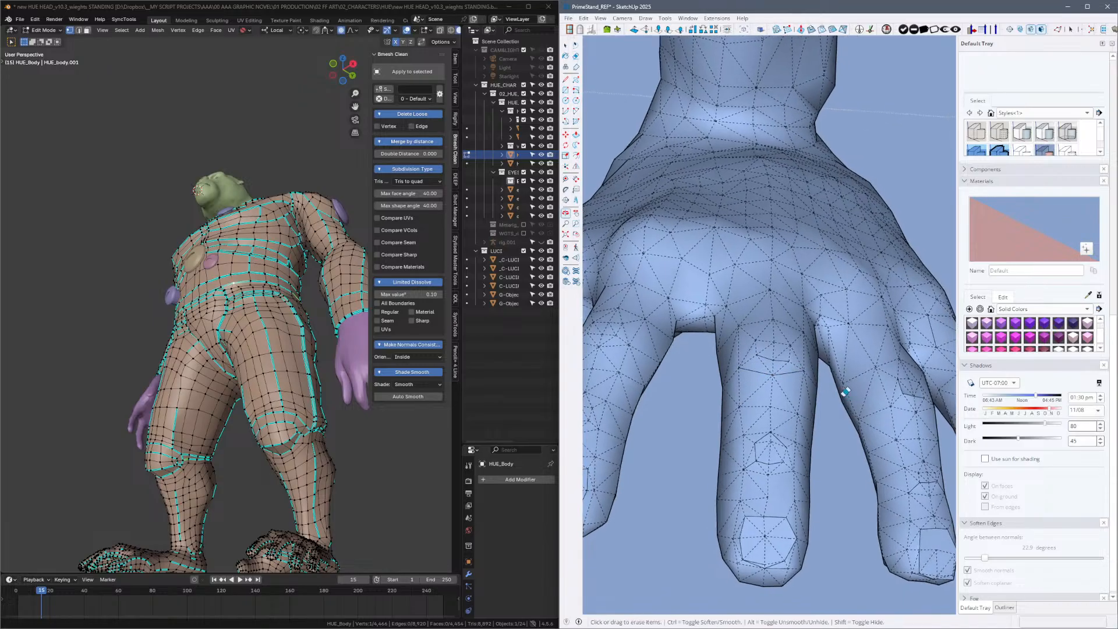
pyautogui.moveTo(840, 442)
pyautogui.mouseDown(button='middle')
pyautogui.moveTo(954, 426)
pyautogui.moveTo(853, 462)
pyautogui.mouseUp(button='middle')
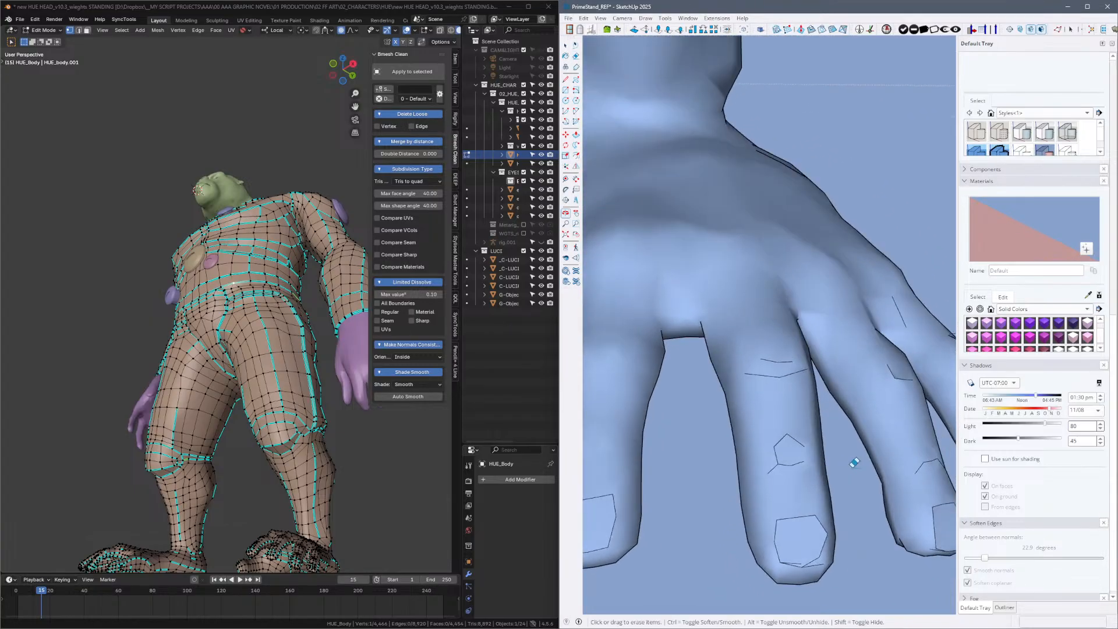
# Refine the fourth toe's knuckle crease with the Eraser's soften and unsmooth modes, and save the model.
pyautogui.moveTo(920, 418); pyautogui.dragTo(798, 431, button='middle')
pyautogui.press('alt')
pyautogui.press('alt')
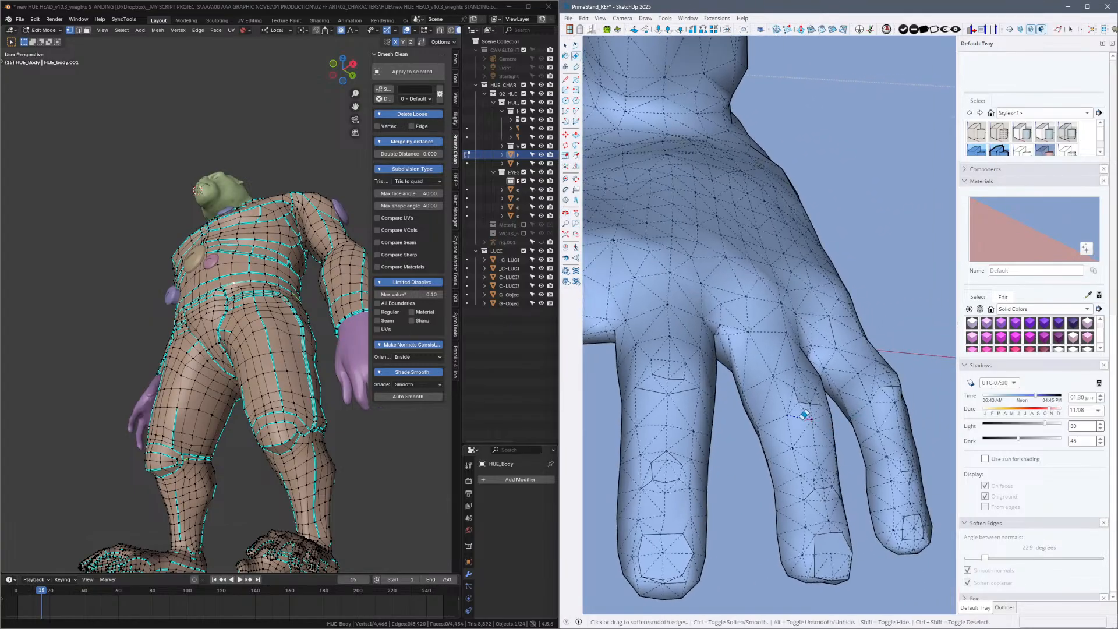
pyautogui.press('alt')
pyautogui.moveTo(778, 342); pyautogui.dragTo(743, 307, button='middle')
pyautogui.press('ctrl')
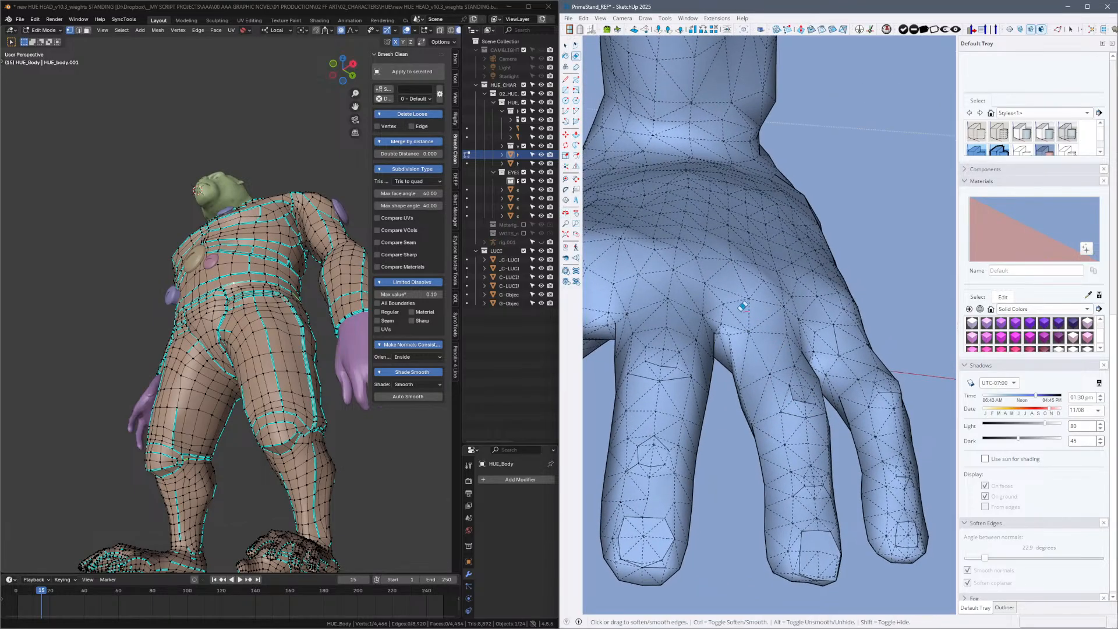
pyautogui.hotkey('ctrl', 's')
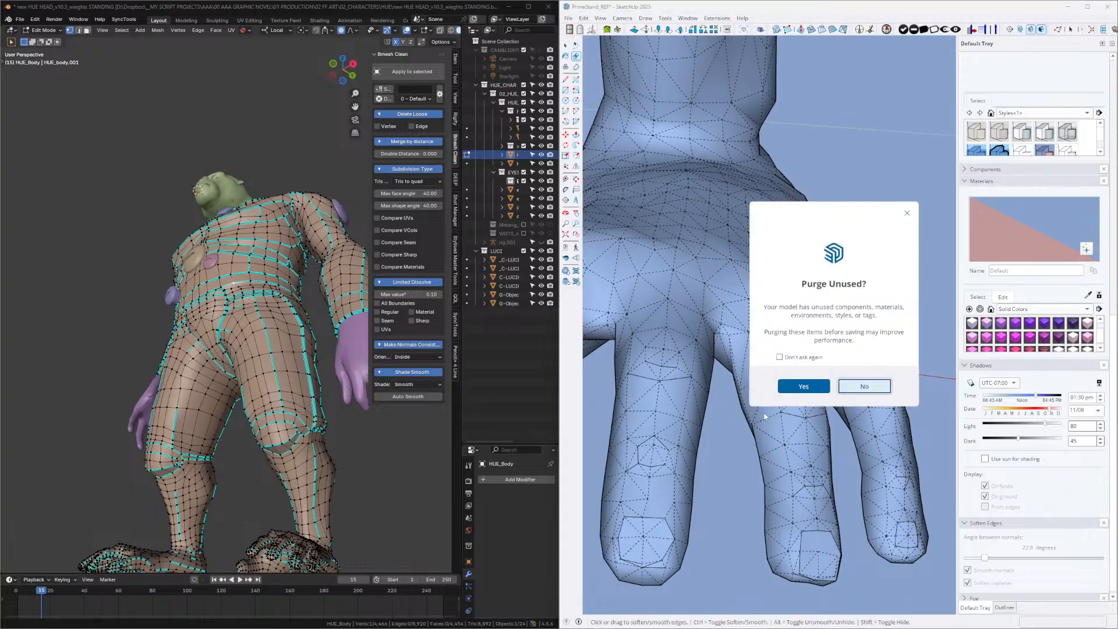
pyautogui.press('Return')
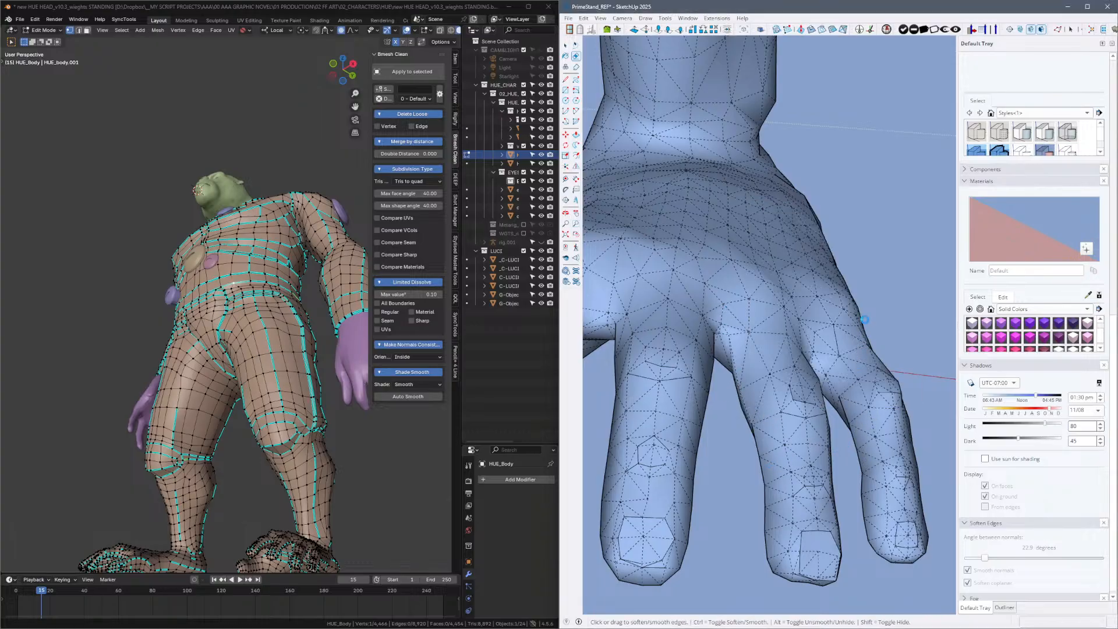
# Maximize the SketchUp window and unsmooth edges across the knuckle of the toe beside the big toe.
pyautogui.moveTo(864, 319); pyautogui.dragTo(910, 294, button='middle')
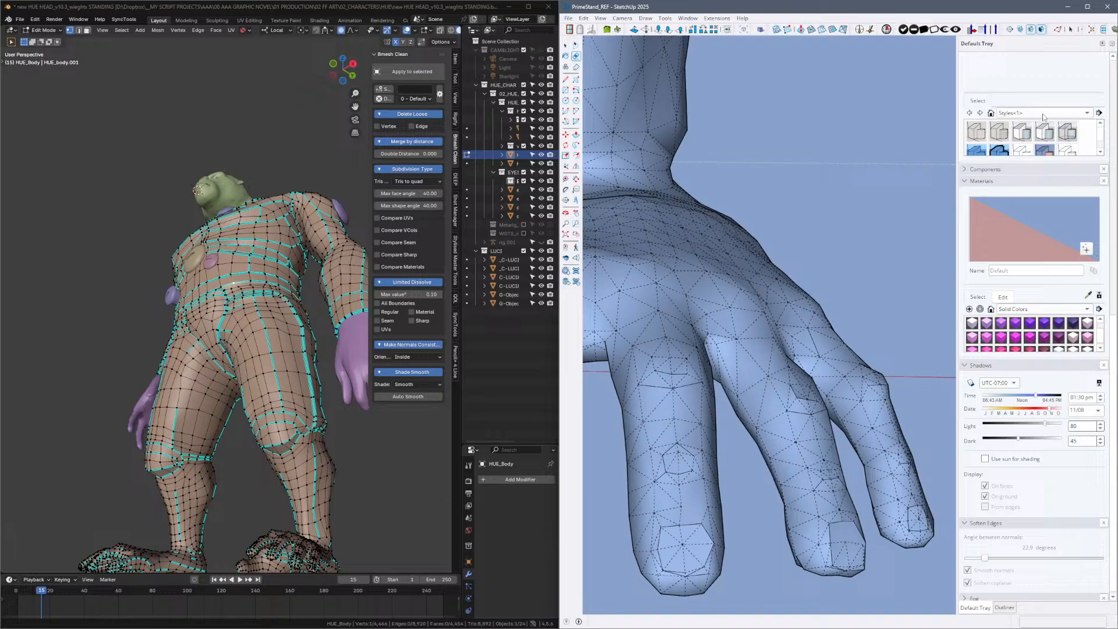
pyautogui.click(1087, 6)
pyautogui.moveTo(448, 454)
pyautogui.mouseDown(button='middle')
pyautogui.moveTo(466, 429)
pyautogui.moveTo(472, 371)
pyautogui.moveTo(656, 425)
pyautogui.moveTo(634, 435)
pyautogui.moveTo(639, 376)
pyautogui.mouseUp(button='middle')
pyautogui.press('ctrl')
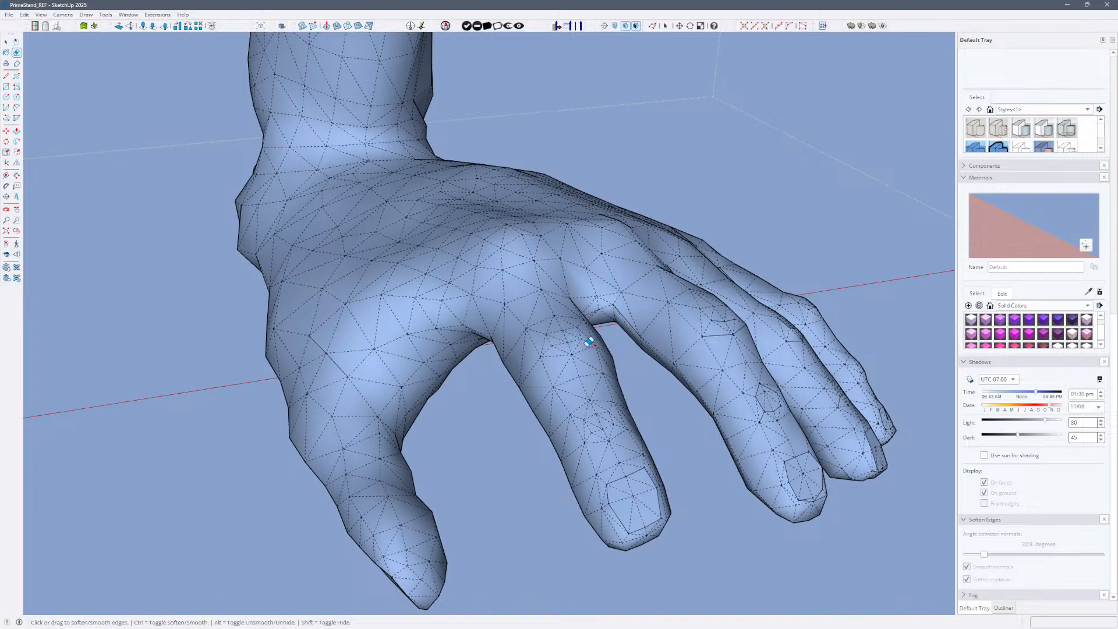
pyautogui.keyDown('ctrl'); pyautogui.keyDown('shift'); pyautogui.click(585, 341); pyautogui.keyUp('shift'); pyautogui.keyUp('ctrl')
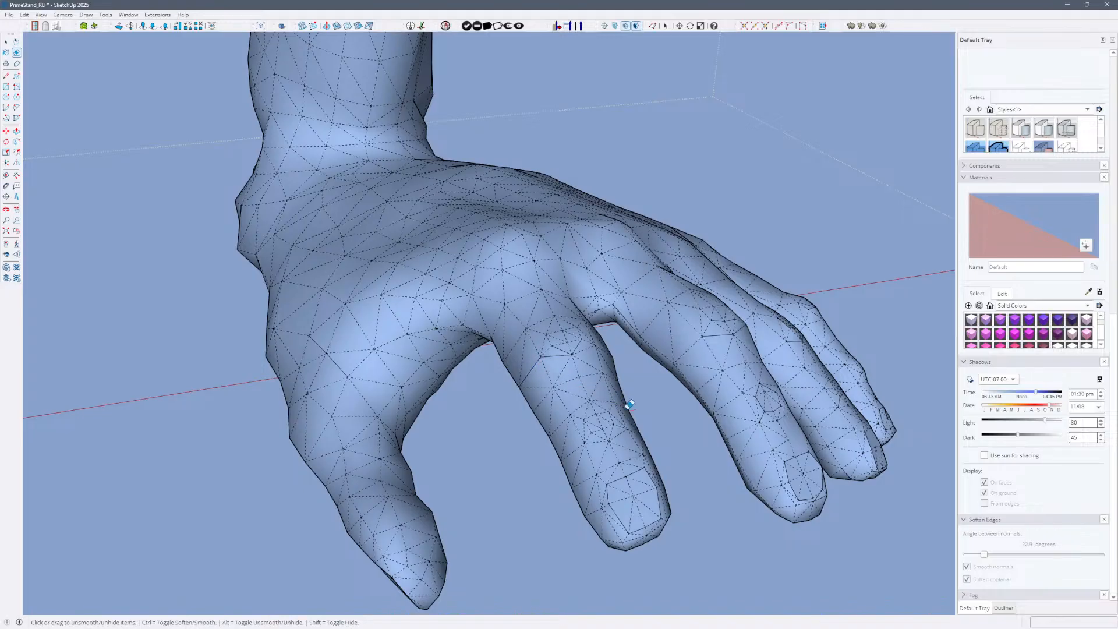
pyautogui.press('ctrl')
# Soften the stray edge running down the side of the second toe's knuckle, and save the model.
pyautogui.moveTo(696, 432)
pyautogui.mouseDown(button='middle')
pyautogui.moveTo(745, 427)
pyautogui.moveTo(752, 437)
pyautogui.moveTo(742, 438)
pyautogui.mouseUp(button='middle')
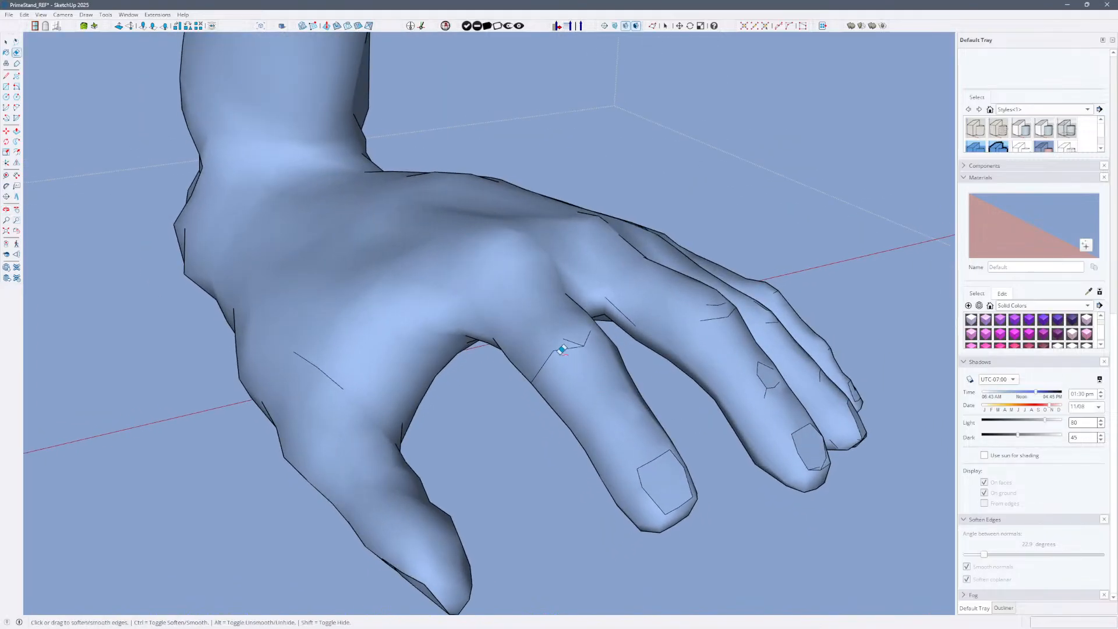
pyautogui.press('b')
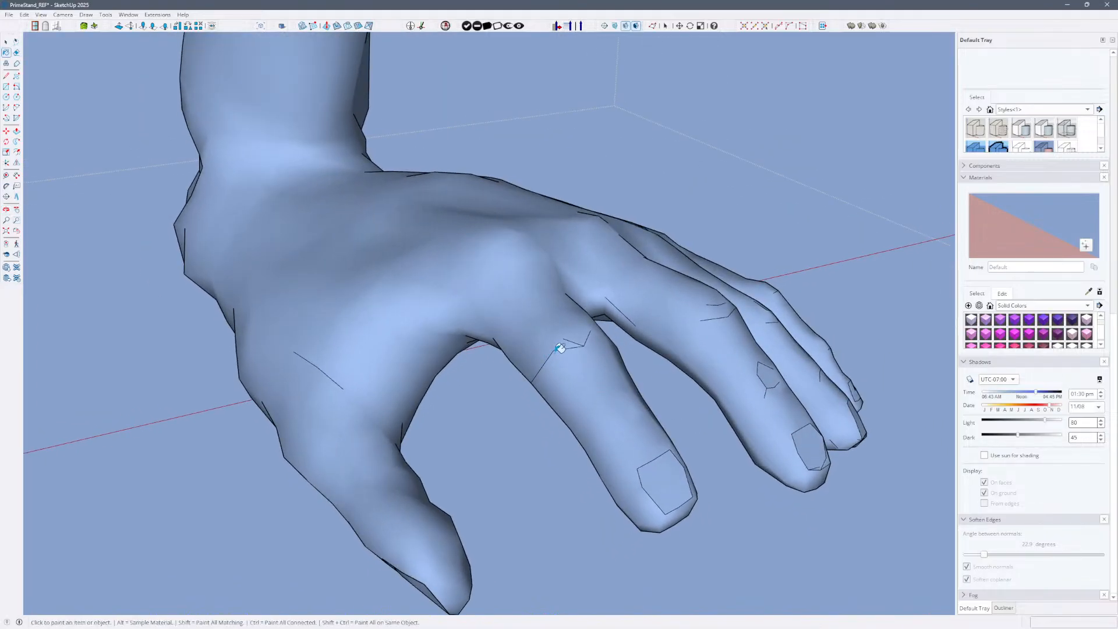
pyautogui.press('e')
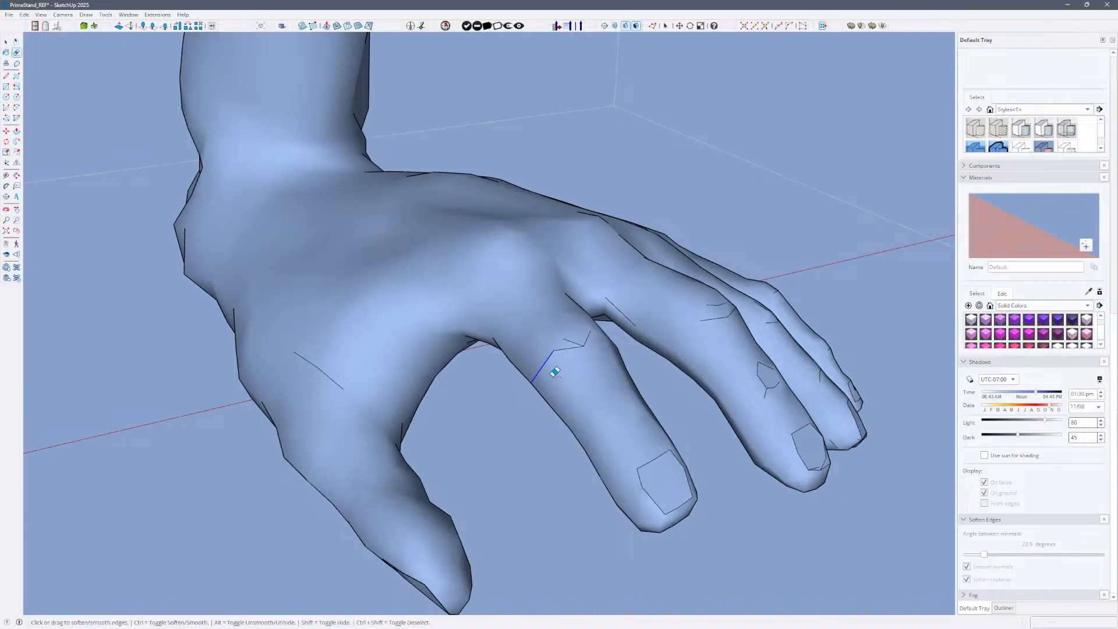
pyautogui.press('alt')
pyautogui.moveTo(696, 401); pyautogui.dragTo(655, 400, button='middle')
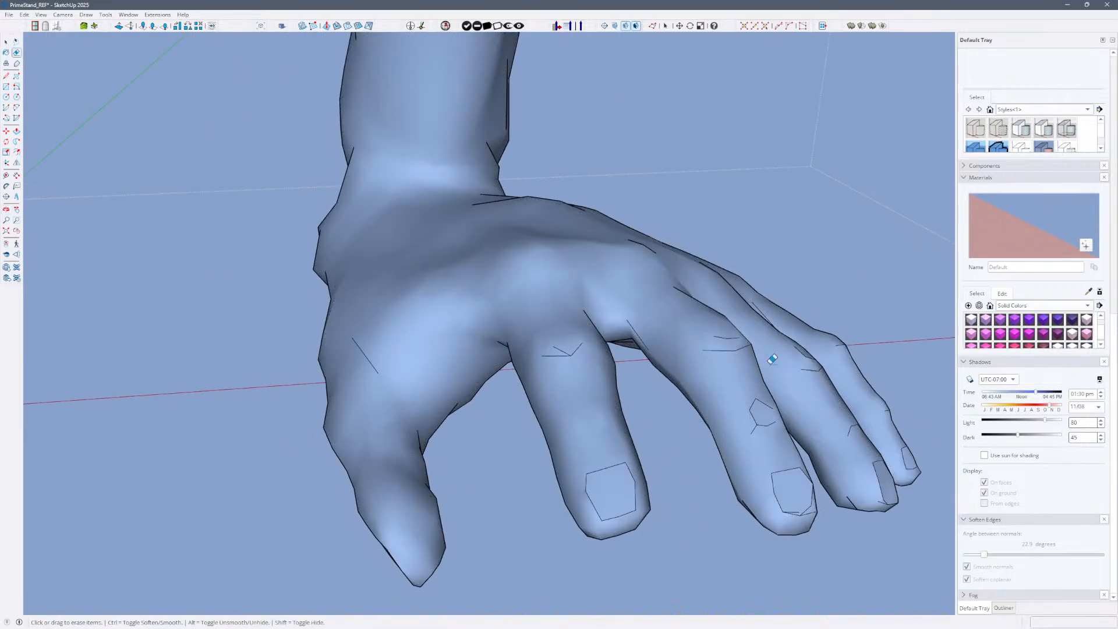
pyautogui.press('z')
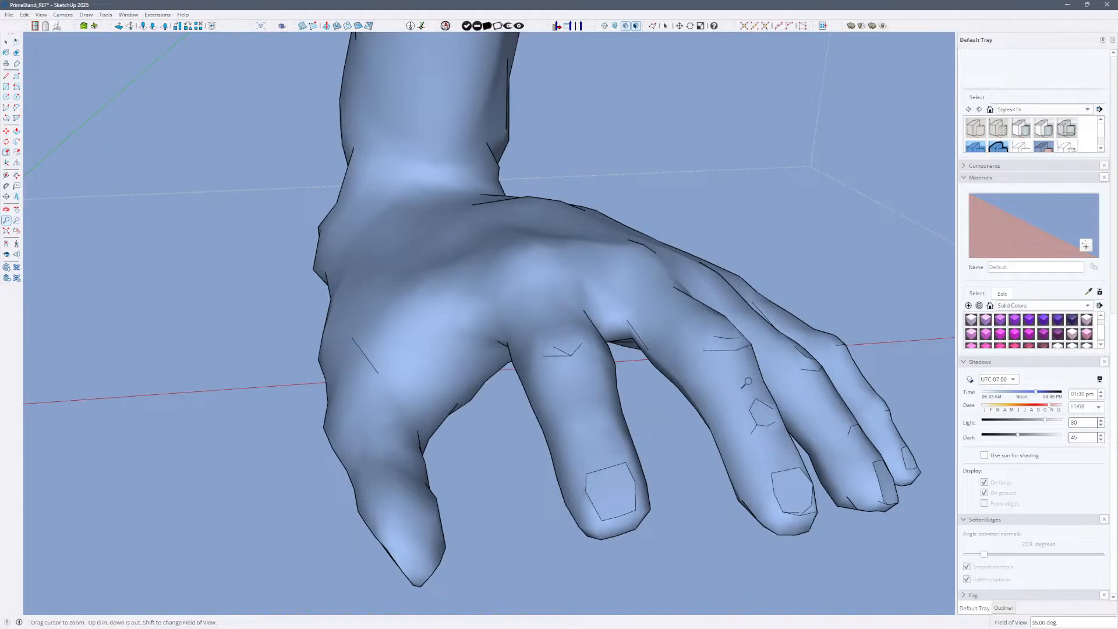
pyautogui.hotkey('ctrl', 's')
pyautogui.press('Return')
# Unsmooth the run of edges along the webbing between the big toe and second toe, working with hidden geometry shown.
pyautogui.scroll(4, 794, 394)
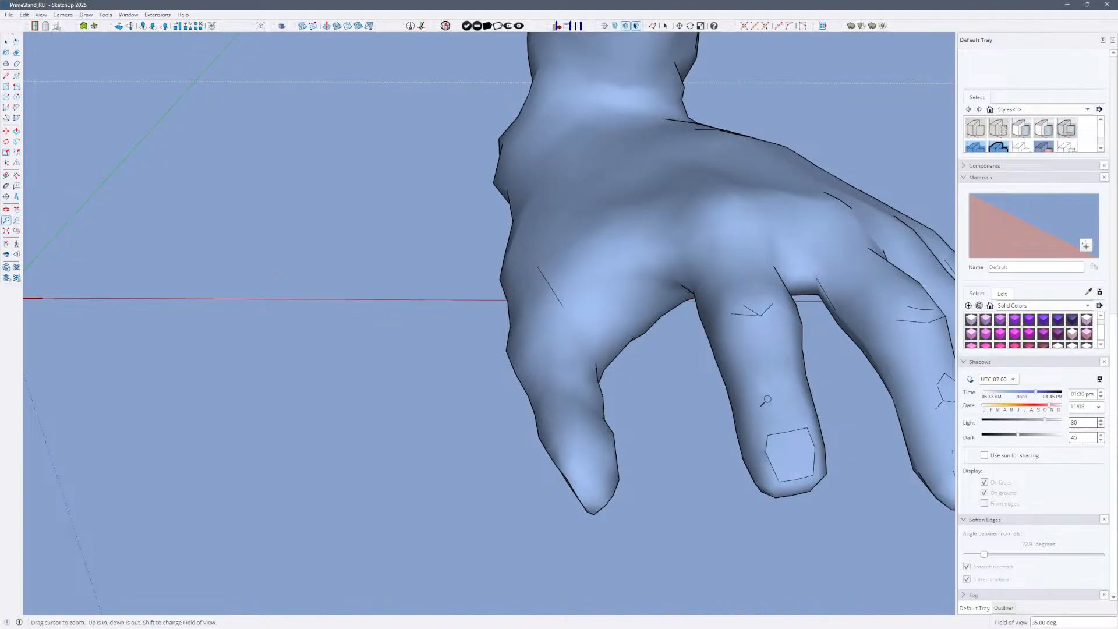
pyautogui.keyDown('shift'); pyautogui.moveTo(736, 334); pyautogui.dragTo(576, 442, button='middle'); pyautogui.keyUp('shift')
pyautogui.hotkey('alt', 'h')
pyautogui.moveTo(751, 396); pyautogui.dragTo(701, 397, button='middle')
pyautogui.scroll(1, 701, 397)
pyautogui.press('e')
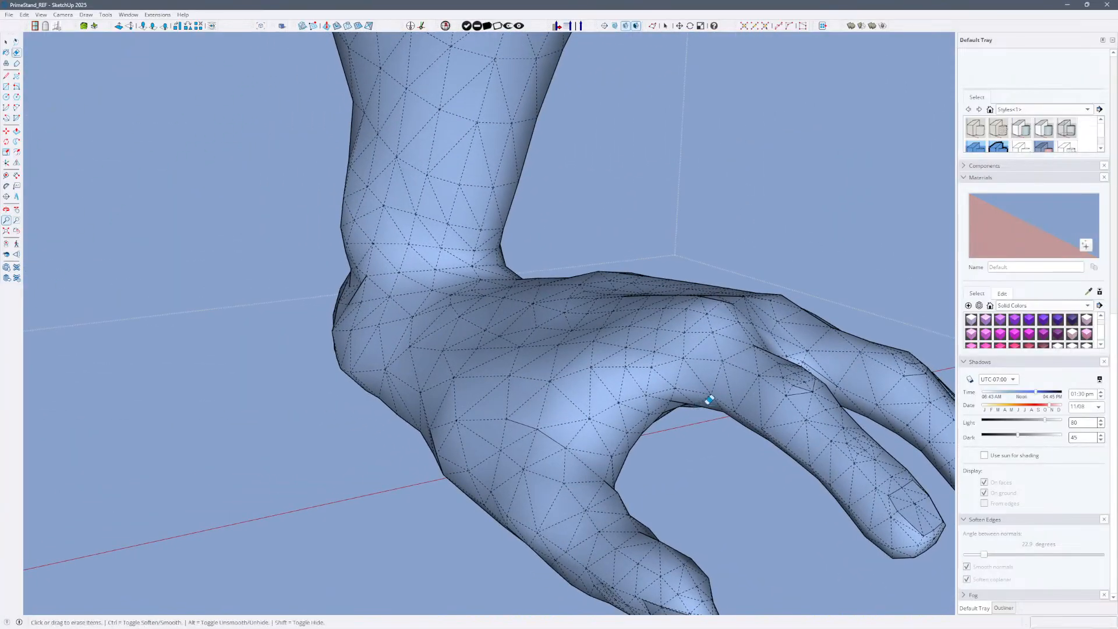
pyautogui.press('alt')
pyautogui.click(657, 395)
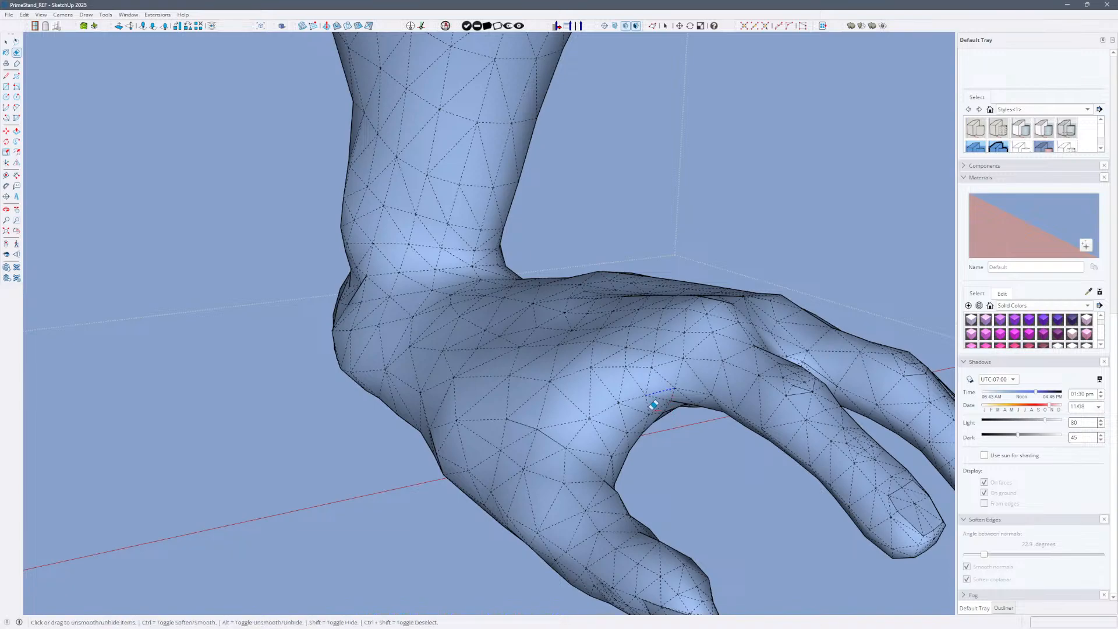
pyautogui.click(633, 399)
pyautogui.click(604, 409)
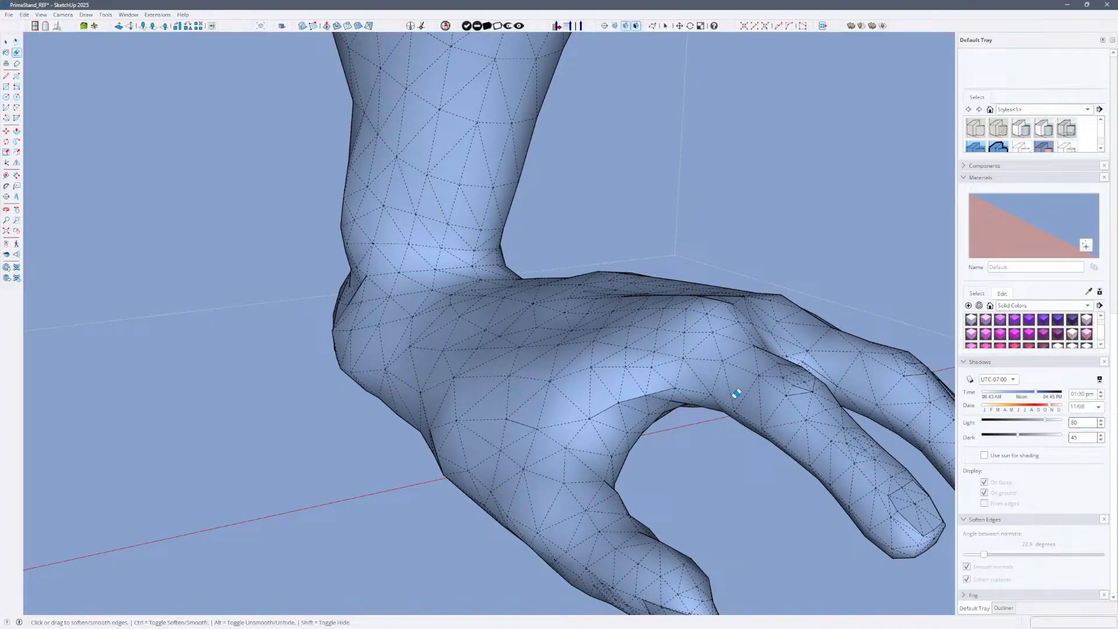
pyautogui.press('ctrl')
pyautogui.press('ctrl')
pyautogui.press('alt')
pyautogui.press('alt')
pyautogui.hotkey('alt', 'h')
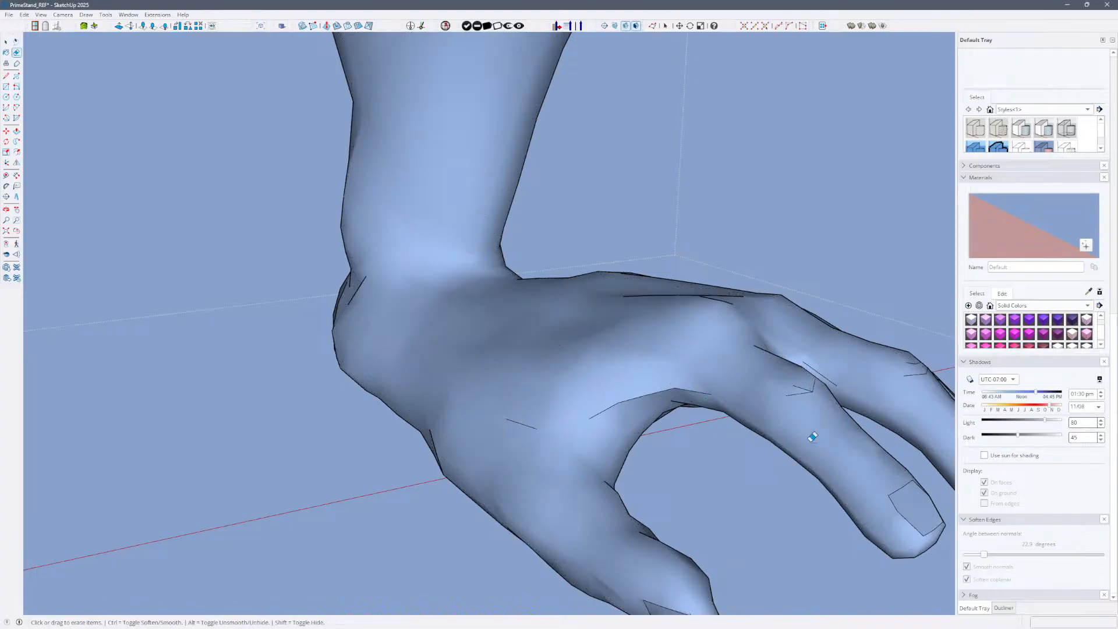
# Unsmooth short crease edges on top of the foot behind the toe bases with the Eraser, and hide the hidden geometry again.
pyautogui.moveTo(827, 408)
pyautogui.mouseDown(button='middle')
pyautogui.moveTo(733, 454)
pyautogui.moveTo(626, 487)
pyautogui.moveTo(490, 447)
pyautogui.moveTo(480, 479)
pyautogui.moveTo(362, 489)
pyautogui.moveTo(389, 545)
pyautogui.moveTo(582, 495)
pyautogui.moveTo(674, 449)
pyautogui.moveTo(637, 467)
pyautogui.moveTo(663, 387)
pyautogui.moveTo(582, 429)
pyautogui.moveTo(683, 489)
pyautogui.moveTo(646, 464)
pyautogui.moveTo(647, 521)
pyautogui.moveTo(491, 512)
pyautogui.moveTo(507, 528)
pyautogui.mouseUp(button='middle')
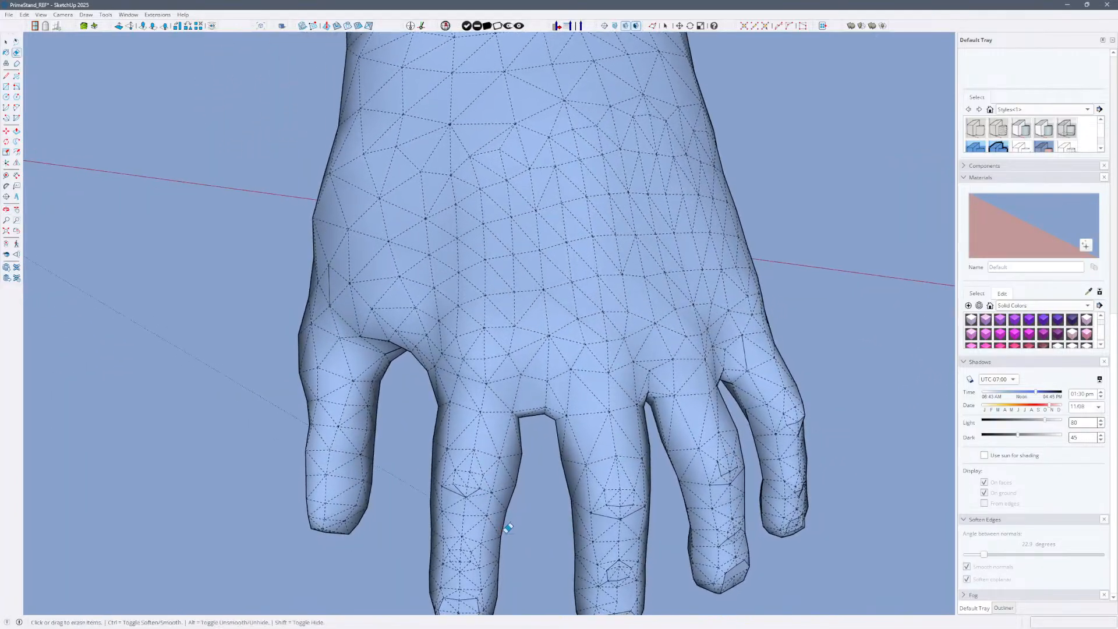
pyautogui.press('ctrl')
pyautogui.press('shift')
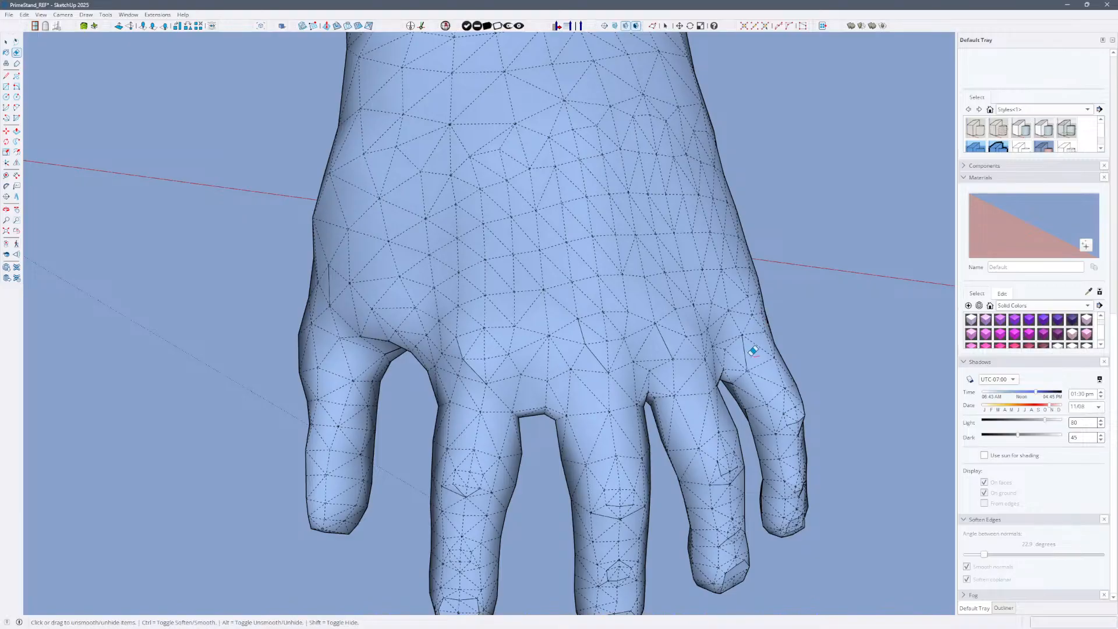
pyautogui.moveTo(766, 317)
pyautogui.mouseDown(button='middle')
pyautogui.moveTo(709, 289)
pyautogui.moveTo(722, 243)
pyautogui.mouseUp(button='middle')
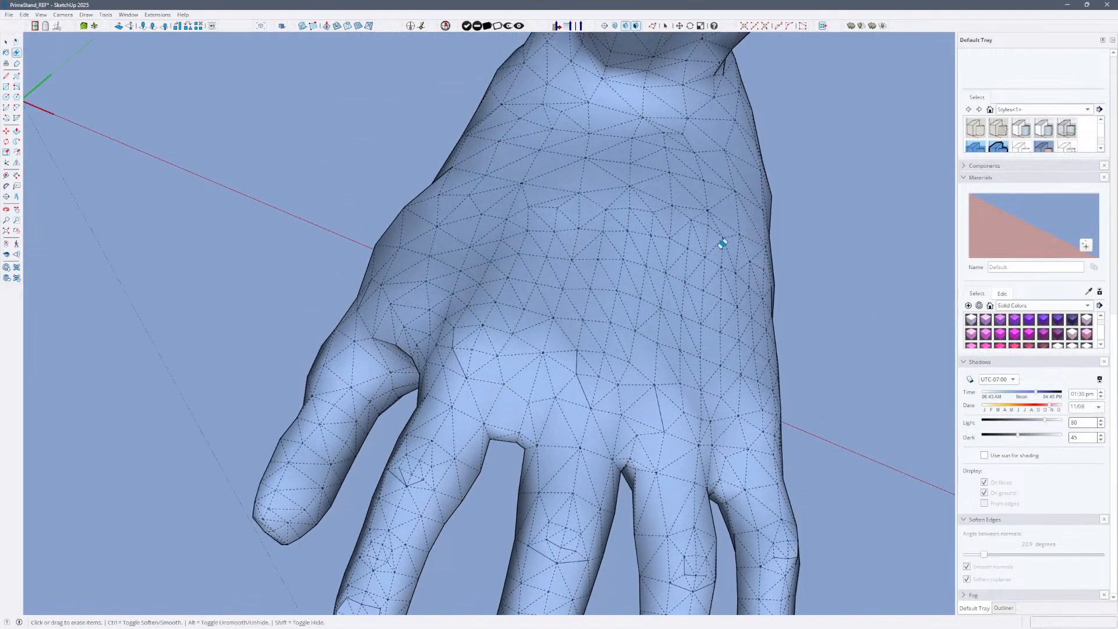
pyautogui.hotkey('alt', 'h')
# Examine the outlined gorilla's feet from several angles and compare them with the feet of the neighbouring gorilla copy.
pyautogui.press('z')
pyautogui.moveTo(669, 326); pyautogui.dragTo(547, 543)
pyautogui.moveTo(550, 349); pyautogui.dragTo(556, 474)
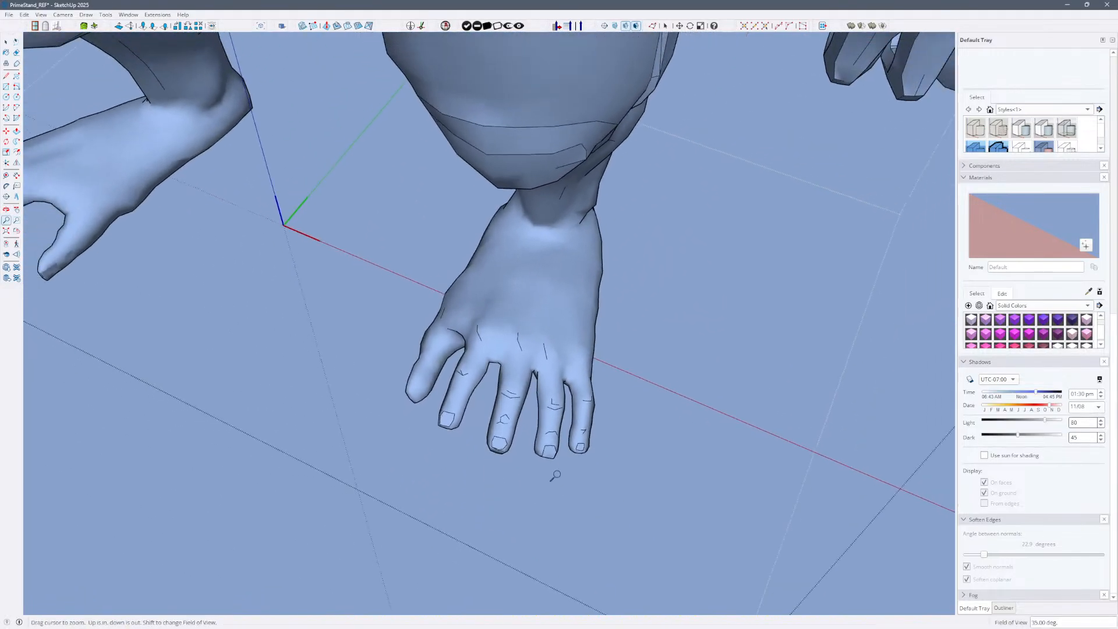
pyautogui.moveTo(557, 474); pyautogui.dragTo(559, 233, button='middle')
pyautogui.moveTo(585, 436); pyautogui.dragTo(477, 255, button='middle')
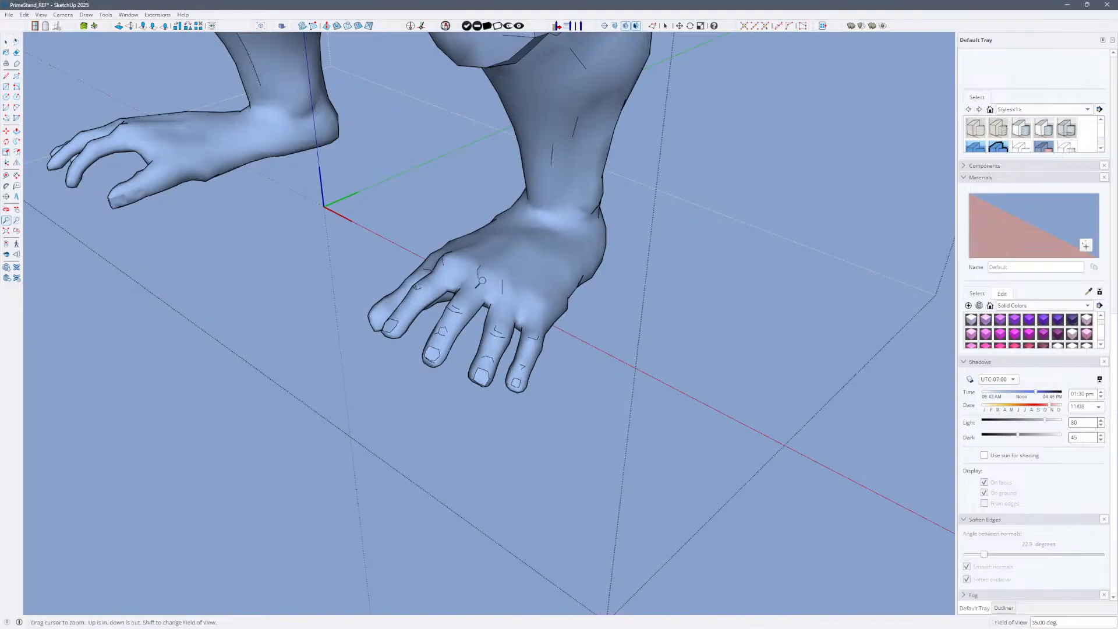
pyautogui.moveTo(500, 315); pyautogui.dragTo(676, 301, button='middle')
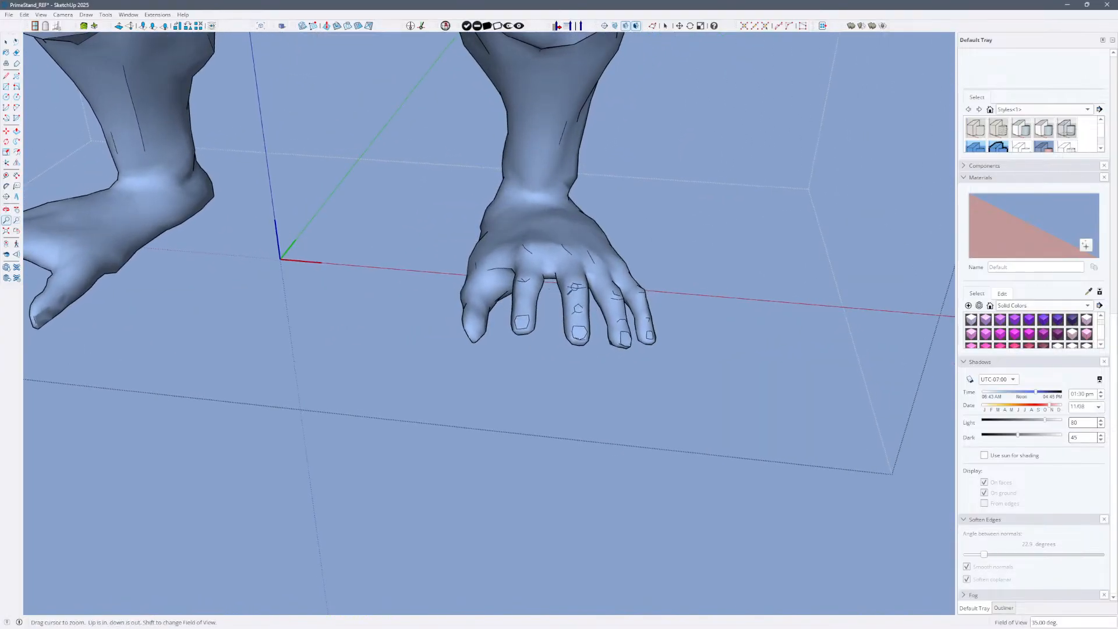
pyautogui.moveTo(562, 282); pyautogui.dragTo(601, 400, button='middle')
pyautogui.keyDown('shift'); pyautogui.moveTo(662, 354); pyautogui.dragTo(349, 504, button='middle'); pyautogui.keyUp('shift')
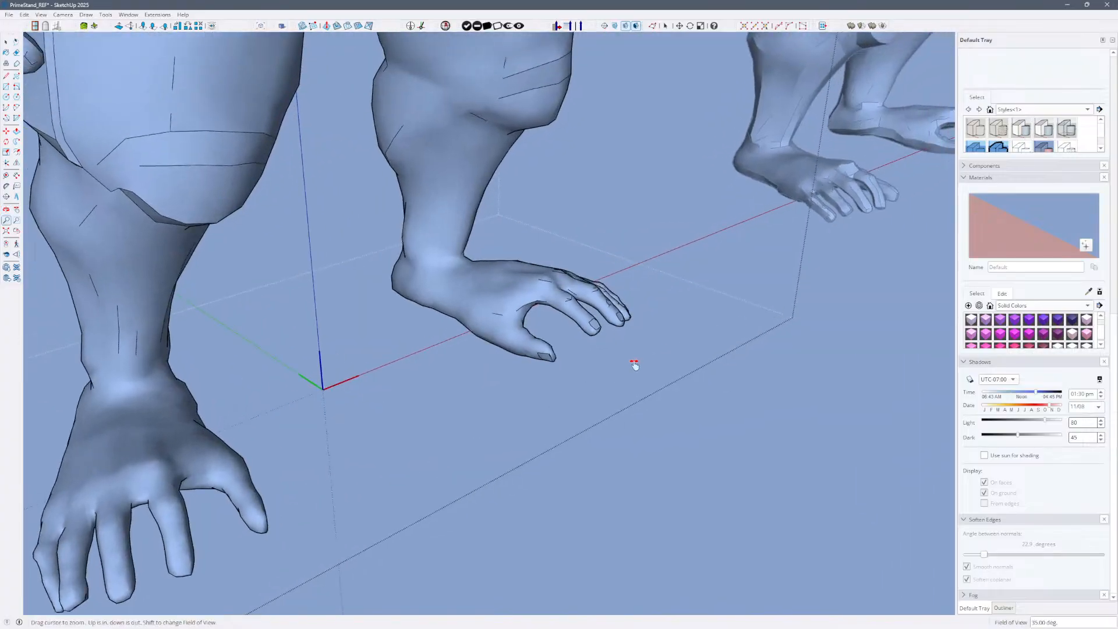
pyautogui.keyDown('shift'); pyautogui.moveTo(634, 366); pyautogui.dragTo(163, 574, button='middle'); pyautogui.keyUp('shift')
pyautogui.moveTo(759, 327); pyautogui.dragTo(524, 404, button='middle')
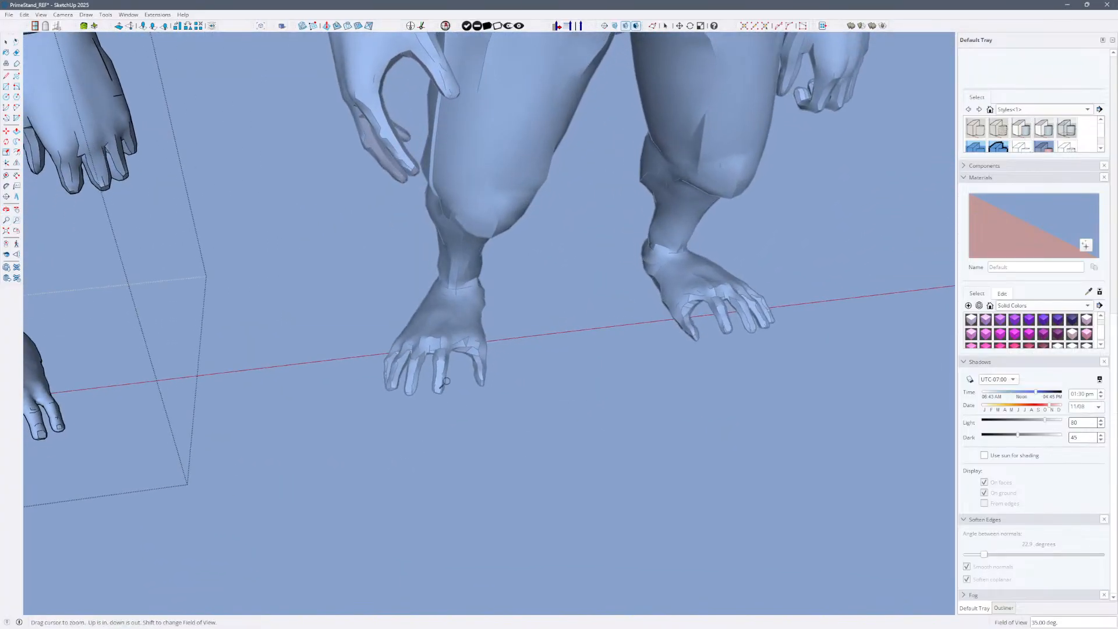
pyautogui.scroll(4, 526, 379)
pyautogui.keyDown('shift'); pyautogui.moveTo(431, 397); pyautogui.dragTo(669, 302, button='middle'); pyautogui.keyUp('shift')
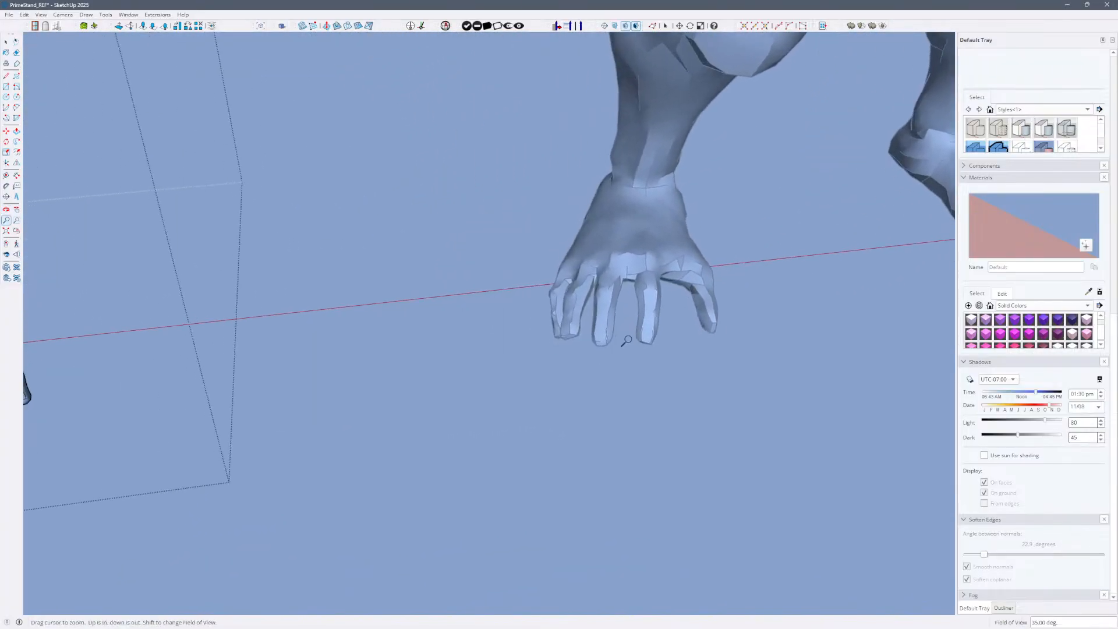
pyautogui.moveTo(626, 341); pyautogui.dragTo(779, 266)
pyautogui.moveTo(797, 289); pyautogui.dragTo(766, 261, button='middle')
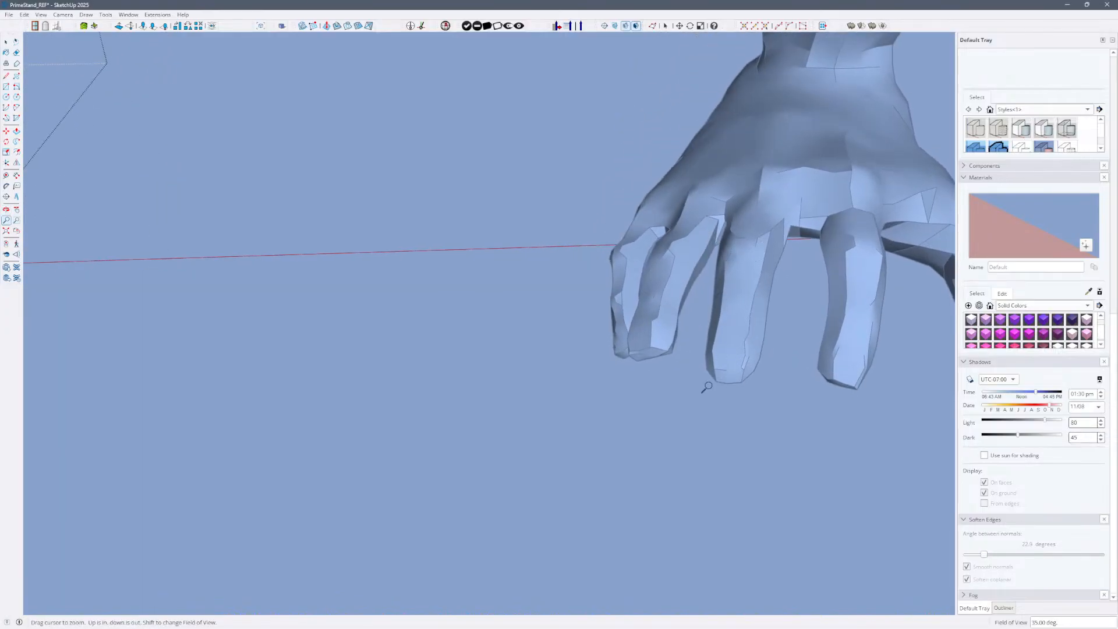
pyautogui.moveTo(753, 284); pyautogui.dragTo(466, 576)
pyautogui.keyDown('shift'); pyautogui.moveTo(533, 429); pyautogui.dragTo(835, 444, button='middle'); pyautogui.keyUp('shift')
pyautogui.moveTo(524, 393); pyautogui.dragTo(549, 362, button='middle')
pyautogui.keyDown('shift'); pyautogui.moveTo(562, 427); pyautogui.dragTo(766, 512, button='middle'); pyautogui.keyUp('shift')
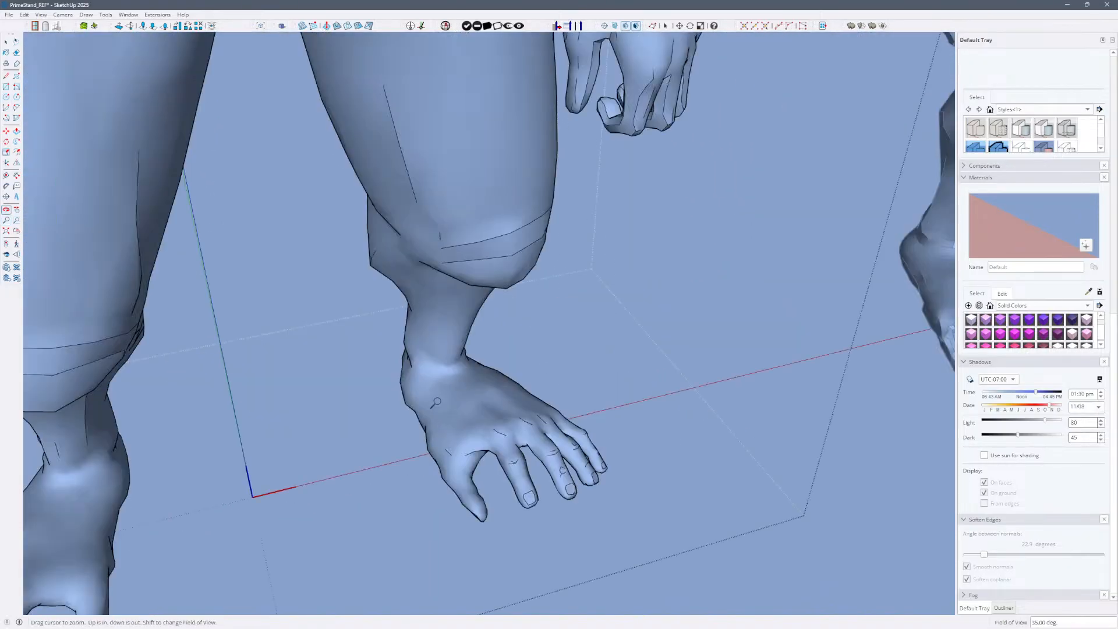
pyautogui.keyDown('shift'); pyautogui.moveTo(448, 369); pyautogui.dragTo(545, 345, button='middle'); pyautogui.keyUp('shift')
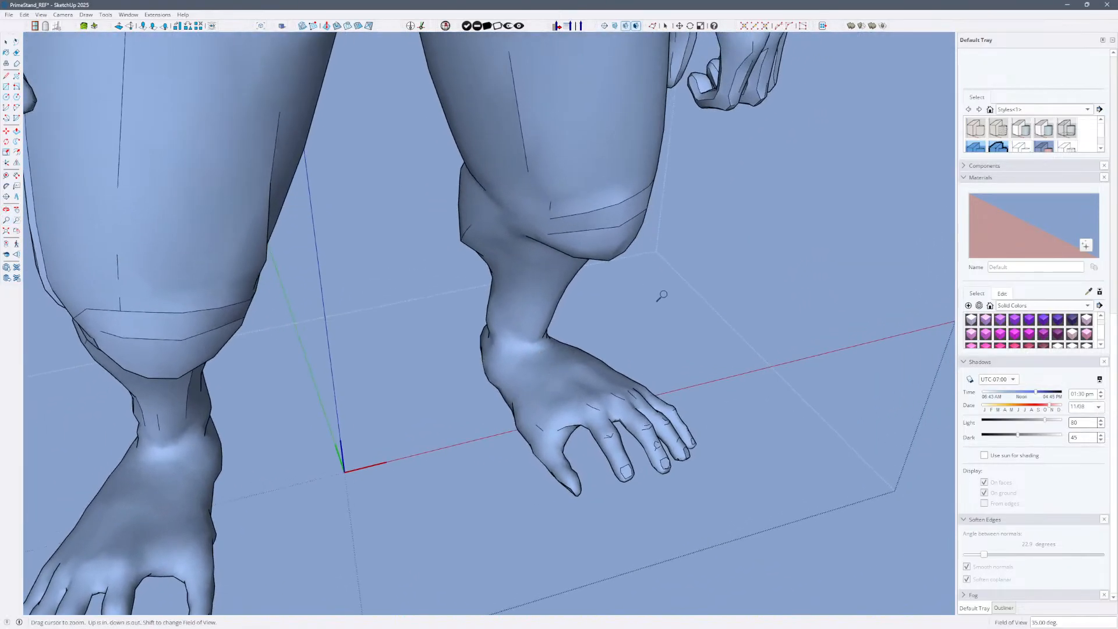
# Examine the outlined gorilla's head, shoulders, torso and arms from the front and side, briefly checking its hidden geometry.
pyautogui.moveTo(659, 295); pyautogui.dragTo(456, 474)
pyautogui.moveTo(635, 251); pyautogui.dragTo(514, 410)
pyautogui.keyDown('shift'); pyautogui.moveTo(626, 317); pyautogui.dragTo(602, 591, button='middle'); pyautogui.keyUp('shift')
pyautogui.moveTo(536, 343); pyautogui.dragTo(505, 343, button='middle')
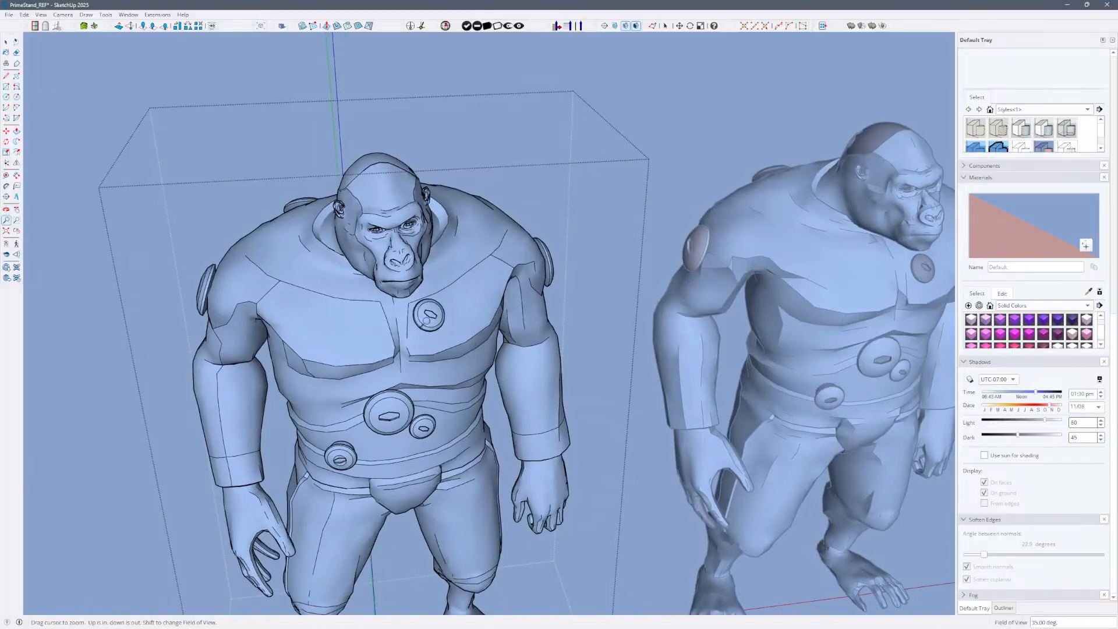
pyautogui.moveTo(426, 321); pyautogui.dragTo(543, 163)
pyautogui.moveTo(608, 337); pyautogui.dragTo(552, 293, button='middle')
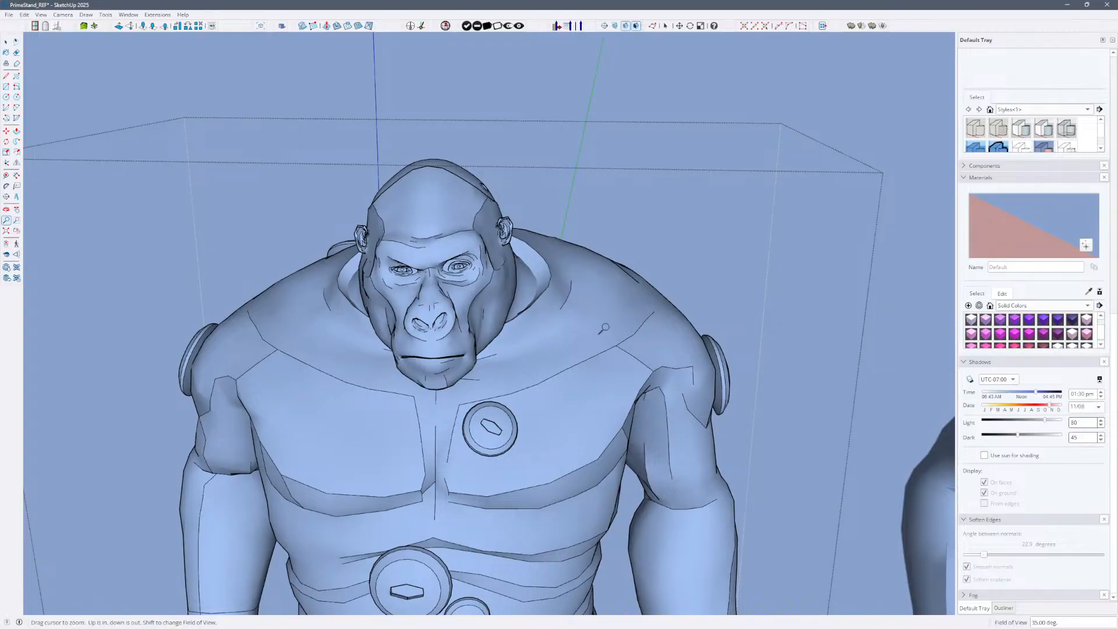
pyautogui.moveTo(605, 328); pyautogui.dragTo(510, 252, button='middle')
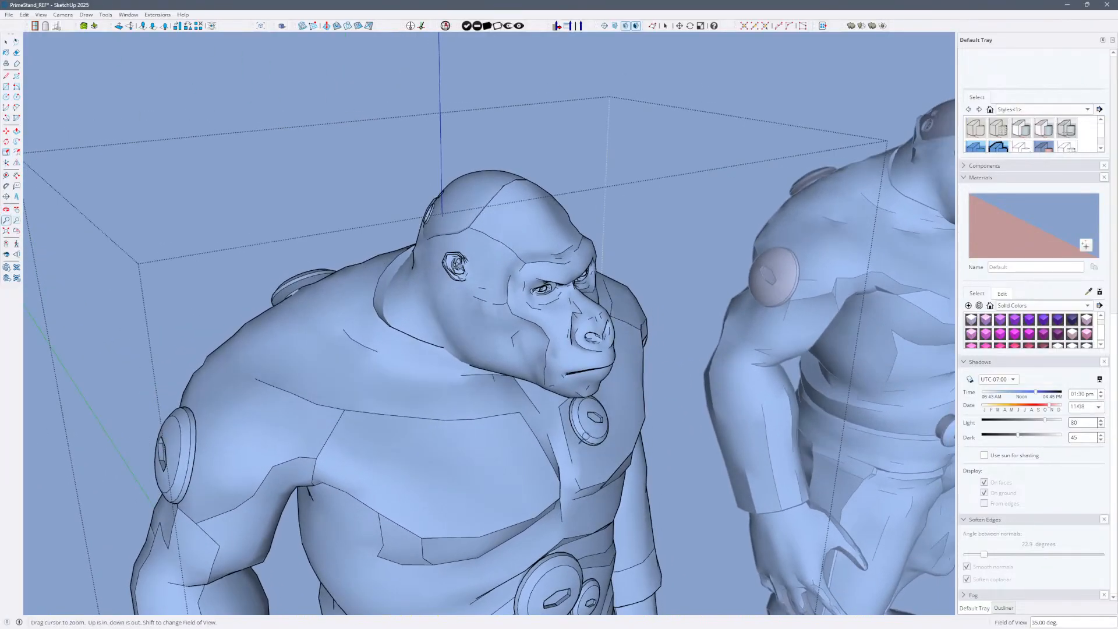
pyautogui.moveTo(591, 417); pyautogui.dragTo(544, 409, button='middle')
pyautogui.hotkey('alt', 'h')
pyautogui.hotkey('alt', 'h')
pyautogui.keyDown('shift'); pyautogui.moveTo(726, 389); pyautogui.dragTo(586, 458, button='middle'); pyautogui.keyUp('shift')
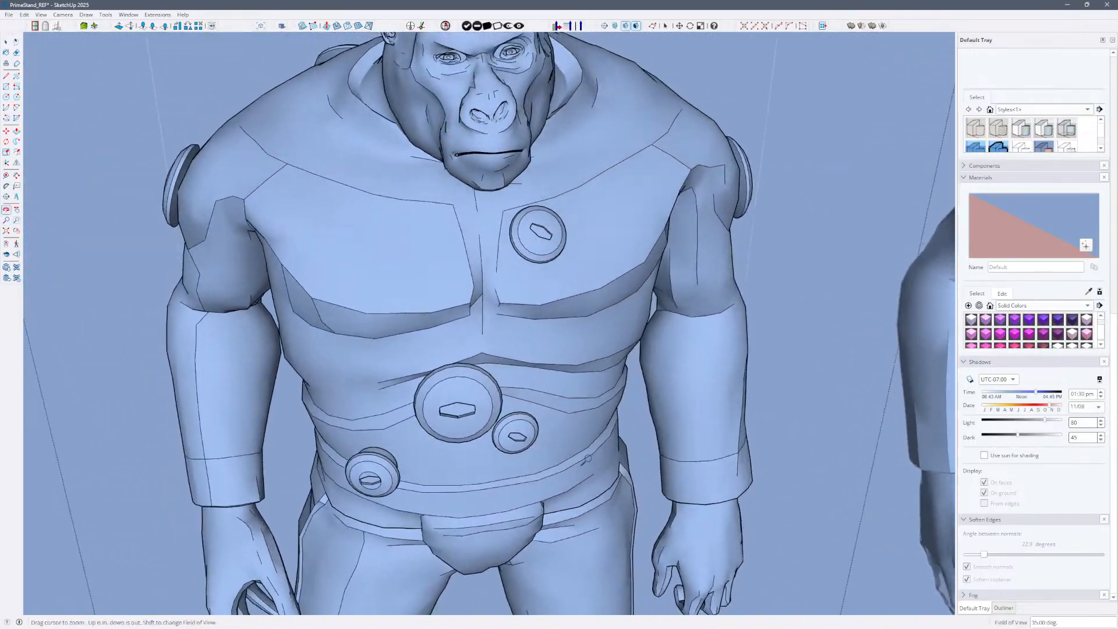
pyautogui.keyDown('shift'); pyautogui.moveTo(646, 428); pyautogui.dragTo(553, 434, button='middle'); pyautogui.keyUp('shift')
pyautogui.moveTo(404, 466); pyautogui.dragTo(617, 462, button='middle')
# Open the neighbouring gorilla copy for editing, select its large belly button and paint it with the Default material.
pyautogui.click(410, 429)
pyautogui.click(617, 462)
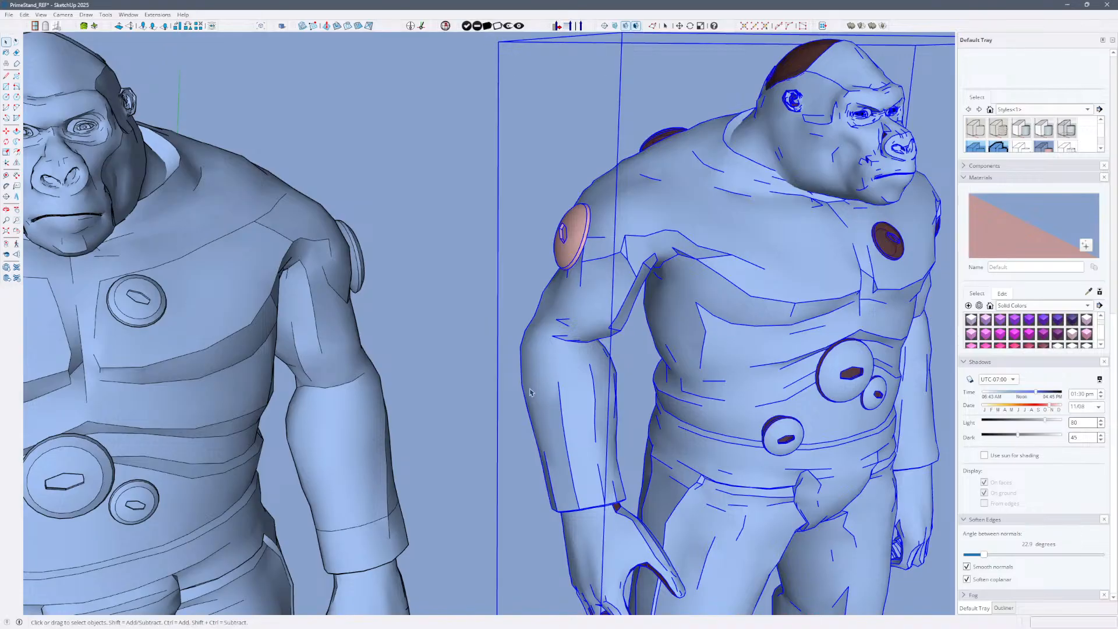
pyautogui.keyDown('shift'); pyautogui.moveTo(853, 393); pyautogui.dragTo(641, 421, button='middle'); pyautogui.keyUp('shift')
pyautogui.doubleClick(642, 419)
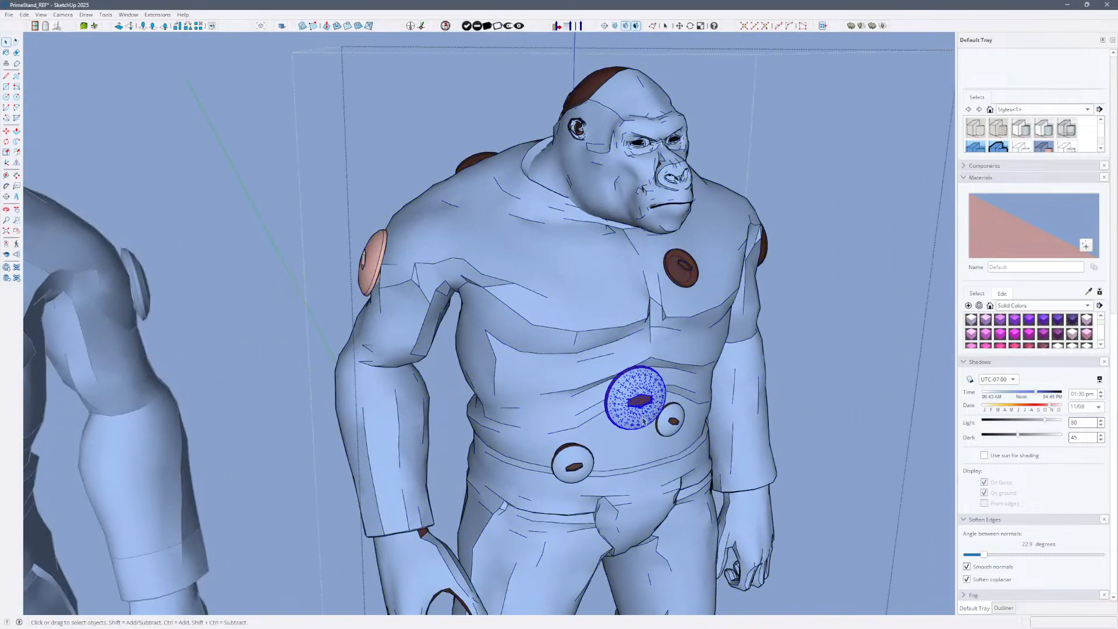
pyautogui.click(644, 420)
pyautogui.press('b')
pyautogui.click(651, 399)
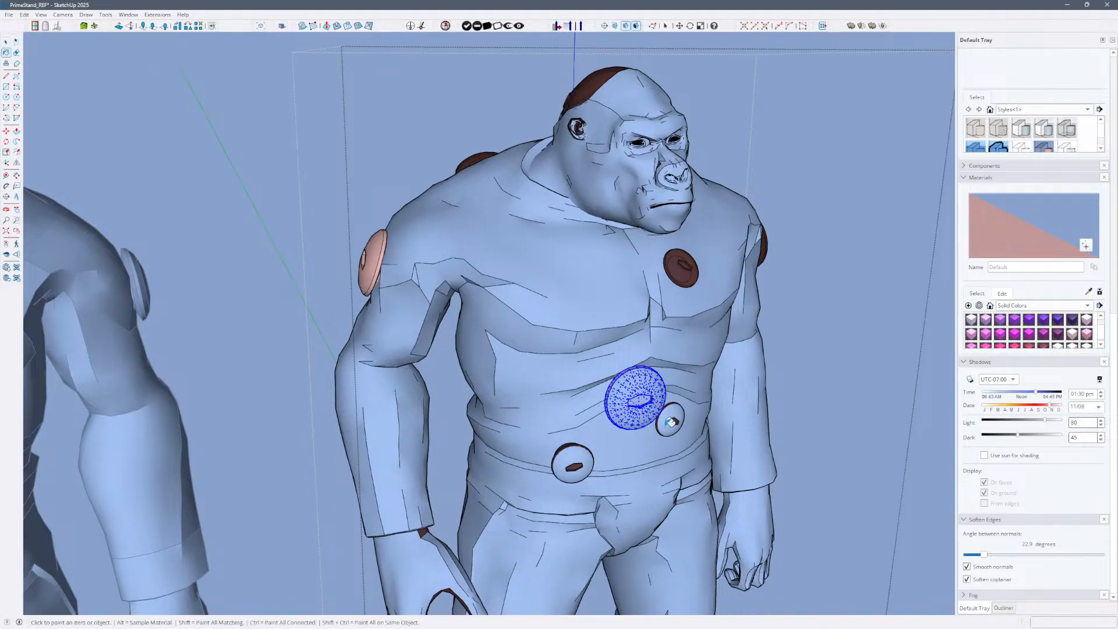
# Reselect the whole large belly button and lower its soften edges angle to about 18 degrees.
pyautogui.press('space')
pyautogui.click(642, 425)
pyautogui.tripleClick(644, 423)
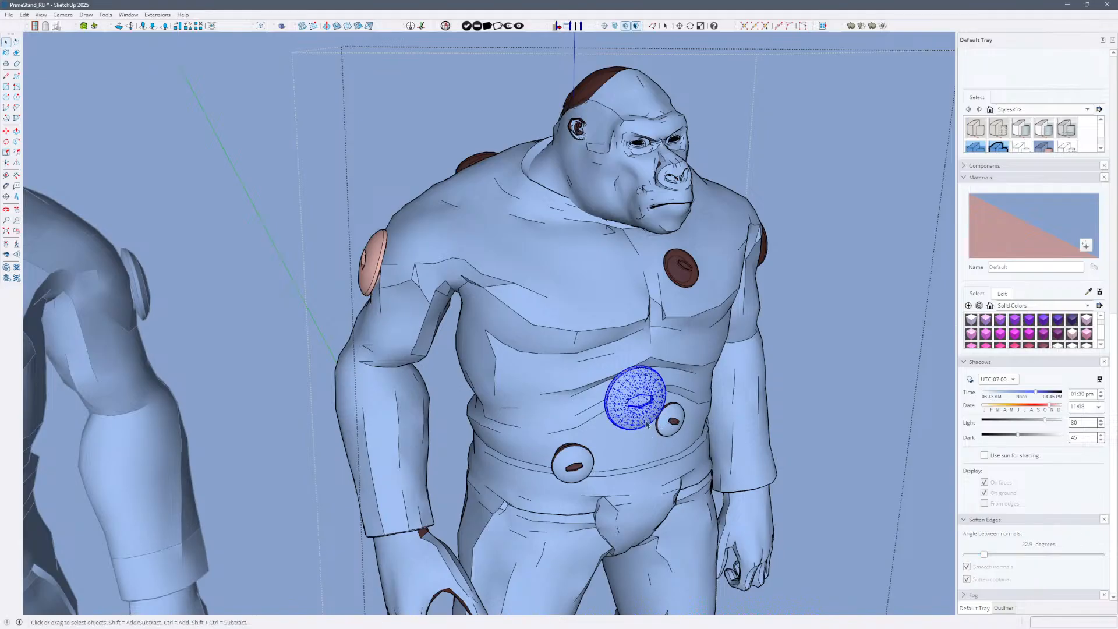
pyautogui.doubleClick(644, 423)
pyautogui.click(637, 422)
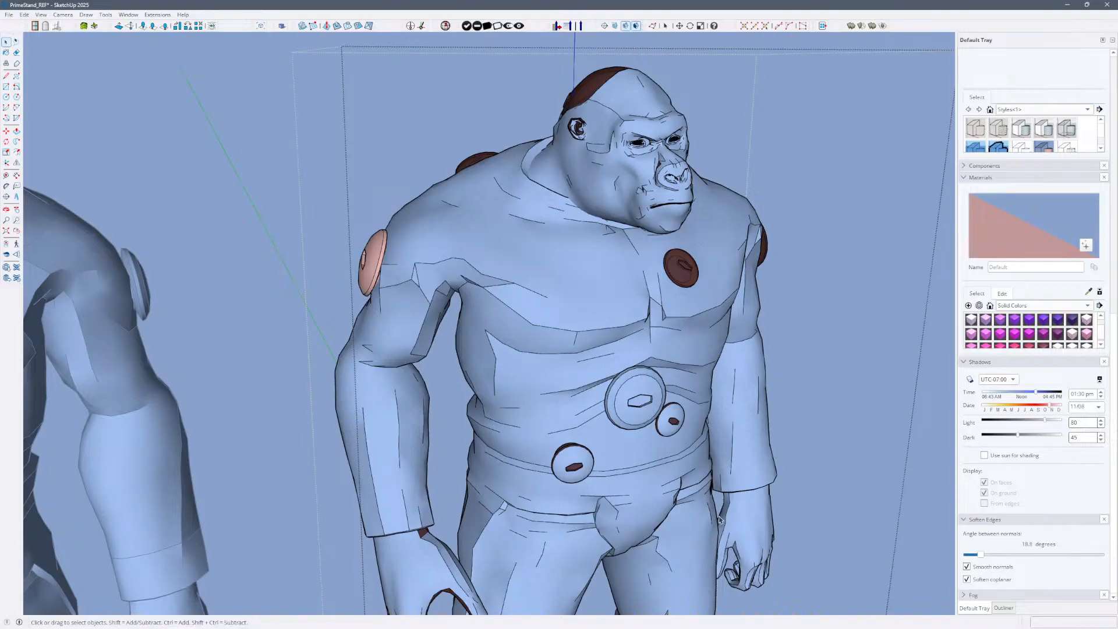
# Compare the torso, arm and belt outlines of the two gorillas from several angles, and leave the copy's group.
pyautogui.scroll(4, 654, 422)
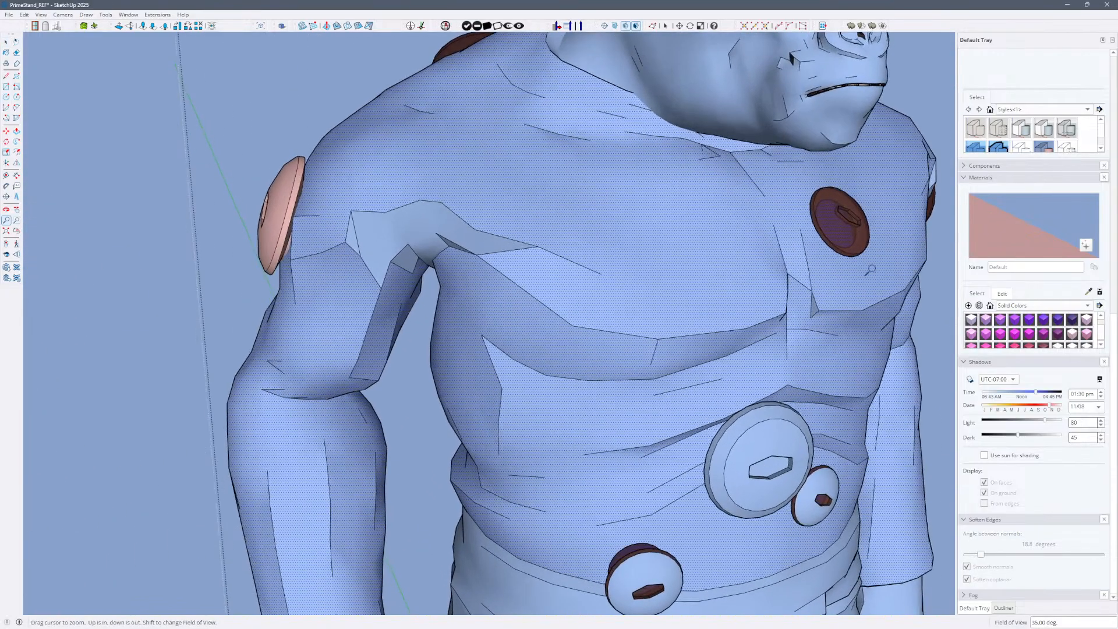
pyautogui.moveTo(748, 396); pyautogui.dragTo(508, 253, button='middle')
pyautogui.moveTo(508, 253); pyautogui.dragTo(527, 335, button='middle')
pyautogui.moveTo(617, 305); pyautogui.dragTo(676, 367, button='middle')
pyautogui.keyDown('ctrl'); pyautogui.keyDown('shift'); pyautogui.moveTo(512, 292); pyautogui.dragTo(471, 432, button='middle'); pyautogui.keyUp('shift'); pyautogui.keyUp('ctrl')
pyautogui.moveTo(471, 432); pyautogui.dragTo(544, 454)
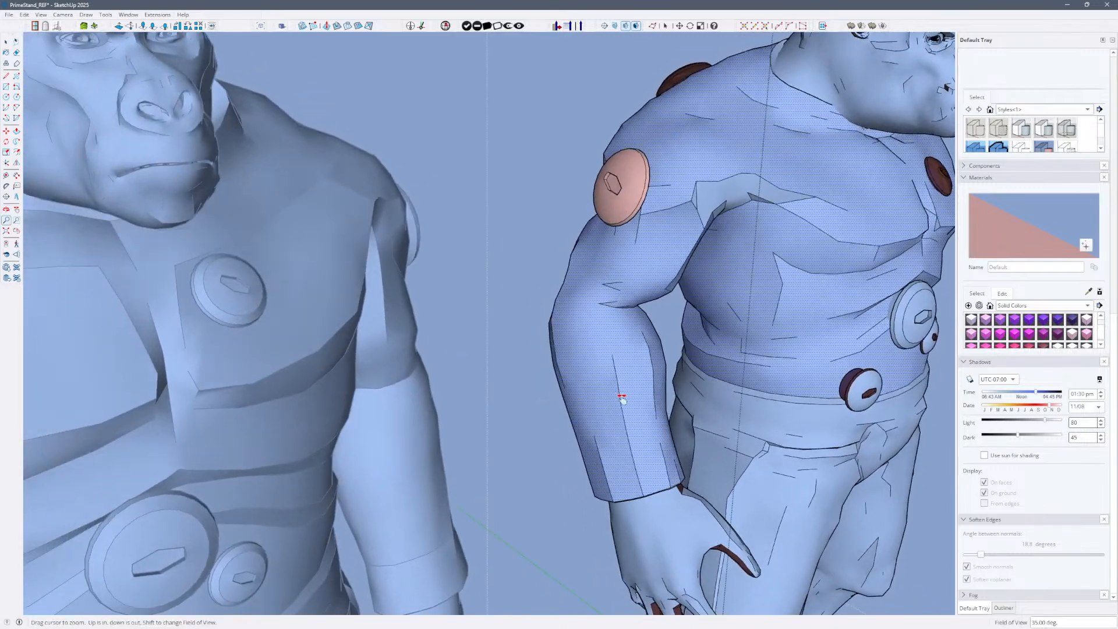
pyautogui.keyDown('shift'); pyautogui.moveTo(622, 398); pyautogui.dragTo(587, 342, button='middle'); pyautogui.keyUp('shift')
pyautogui.moveTo(511, 297); pyautogui.dragTo(546, 425, button='middle')
pyautogui.moveTo(751, 411); pyautogui.dragTo(652, 365, button='middle')
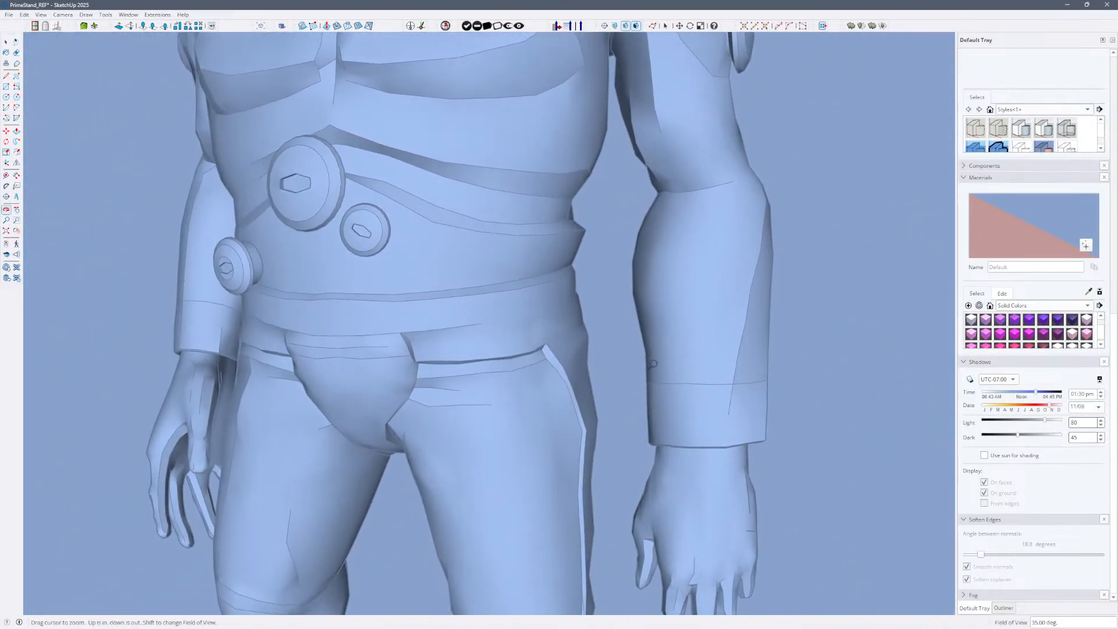
pyautogui.moveTo(712, 318); pyautogui.dragTo(640, 406)
pyautogui.keyDown('shift'); pyautogui.moveTo(838, 329); pyautogui.dragTo(677, 403, button='middle'); pyautogui.keyUp('shift')
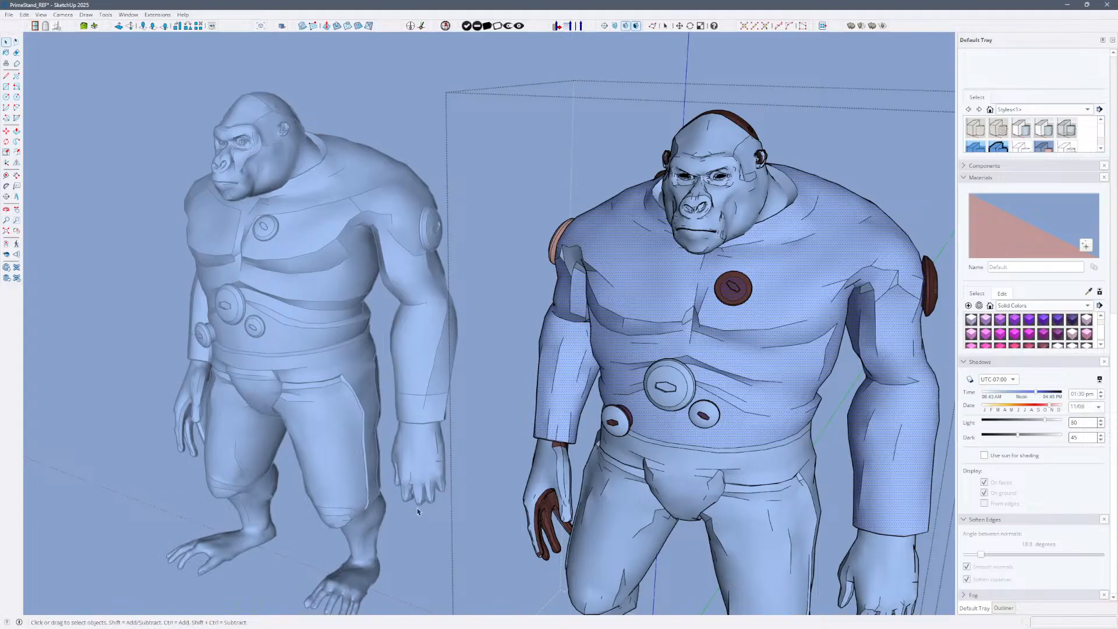
pyautogui.click(433, 515)
# Examine the face, ear and skull outlines of the cleaned gorilla and compare them with those on the copy's head.
pyautogui.moveTo(573, 432); pyautogui.dragTo(708, 425, button='middle')
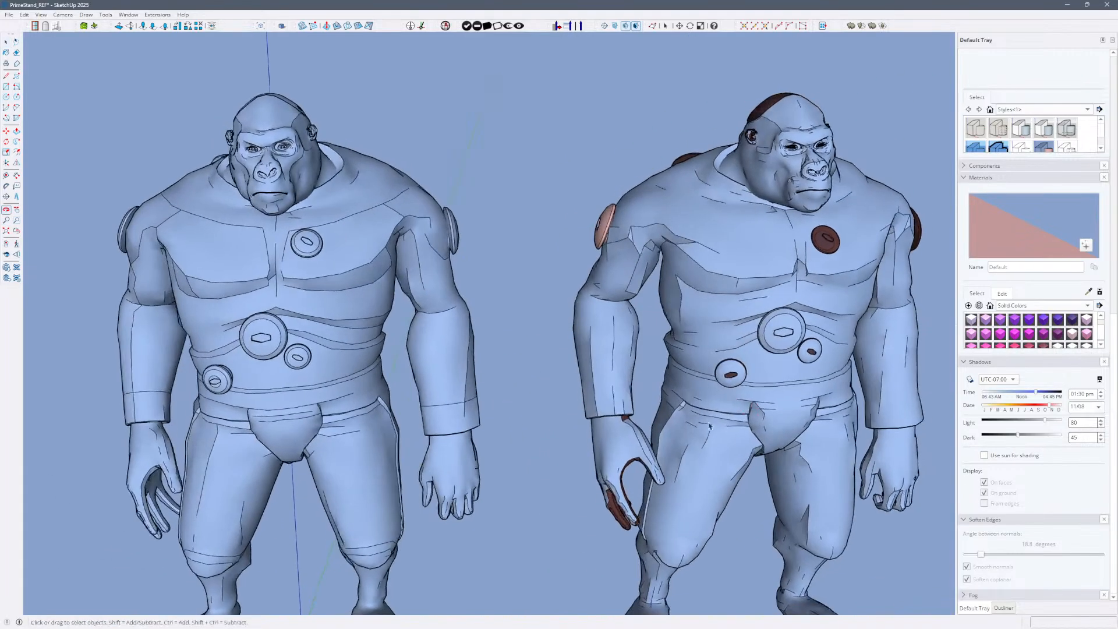
pyautogui.keyDown('shift'); pyautogui.moveTo(466, 251); pyautogui.dragTo(691, 353, button='middle'); pyautogui.keyUp('shift')
pyautogui.press('z')
pyautogui.moveTo(687, 314); pyautogui.dragTo(672, 41)
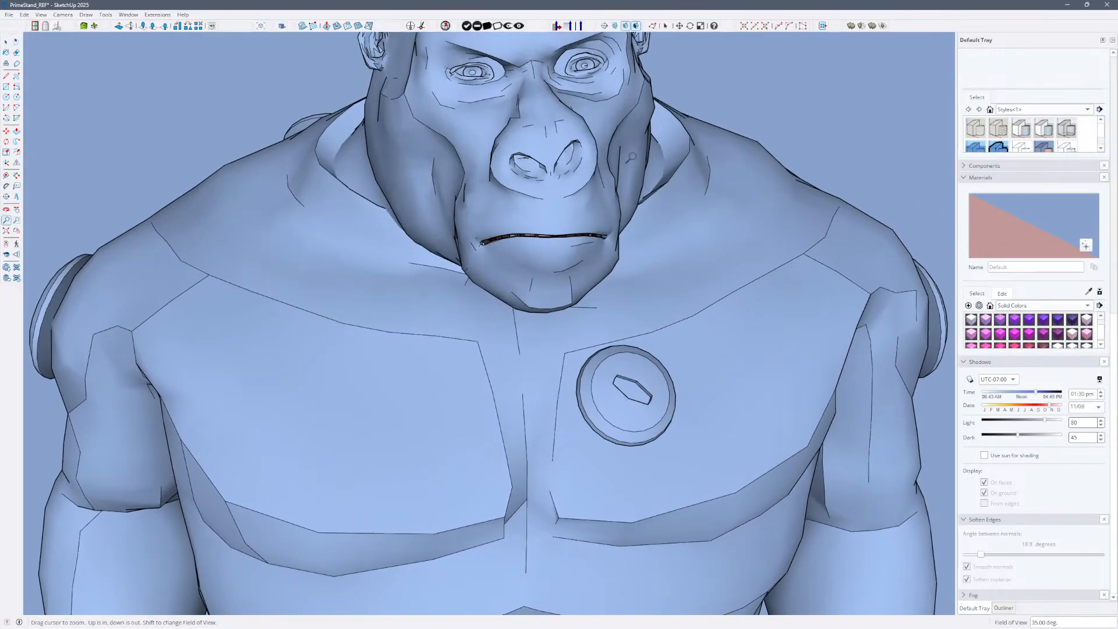
pyautogui.keyDown('shift'); pyautogui.moveTo(629, 262); pyautogui.dragTo(599, 608, button='middle'); pyautogui.keyUp('shift')
pyautogui.moveTo(708, 524); pyautogui.dragTo(712, 396)
pyautogui.moveTo(712, 396); pyautogui.dragTo(577, 425, button='middle')
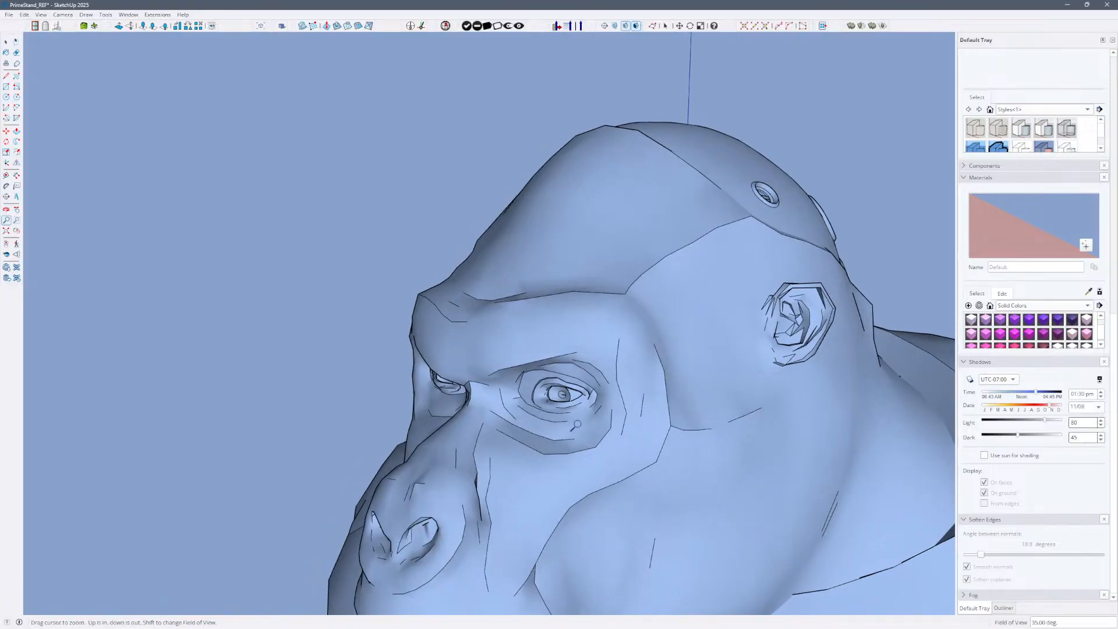
pyautogui.moveTo(773, 341); pyautogui.dragTo(722, 500)
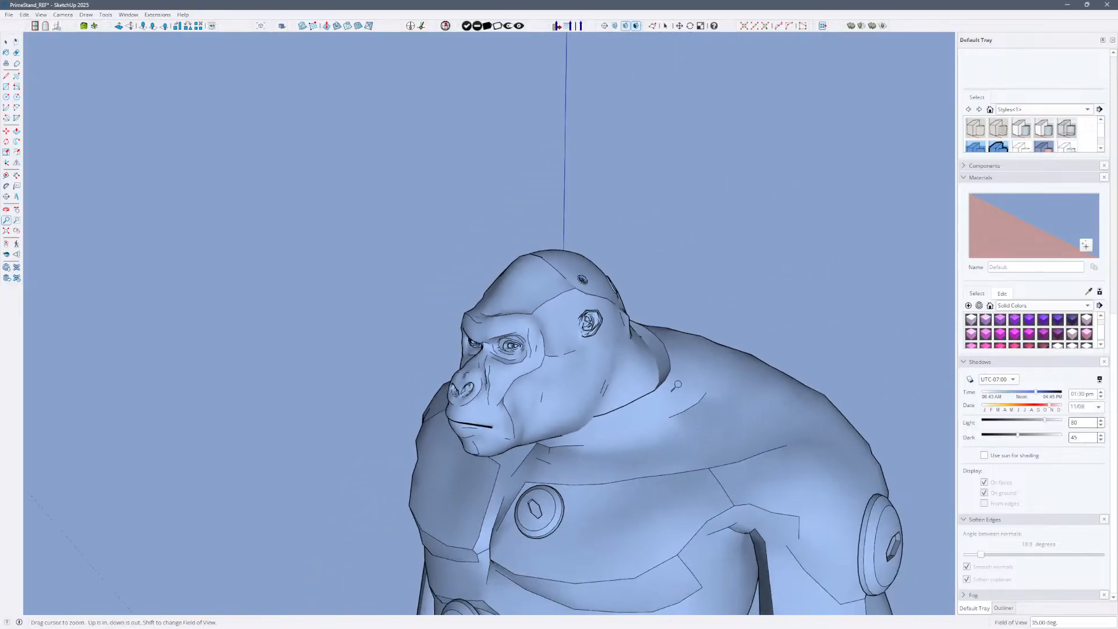
pyautogui.moveTo(675, 361); pyautogui.dragTo(680, 402)
pyautogui.keyDown('shift'); pyautogui.moveTo(680, 401); pyautogui.dragTo(352, 369, button='middle'); pyautogui.keyUp('shift')
pyautogui.keyDown('shift'); pyautogui.moveTo(739, 371); pyautogui.dragTo(698, 270, button='middle'); pyautogui.keyUp('shift')
pyautogui.moveTo(680, 432); pyautogui.dragTo(631, 456, button='middle')
pyautogui.moveTo(627, 461); pyautogui.dragTo(713, 389)
pyautogui.keyDown('shift'); pyautogui.moveTo(712, 423); pyautogui.dragTo(630, 313, button='middle'); pyautogui.keyUp('shift')
pyautogui.moveTo(629, 404); pyautogui.dragTo(762, 333)
pyautogui.moveTo(705, 429); pyautogui.dragTo(695, 432)
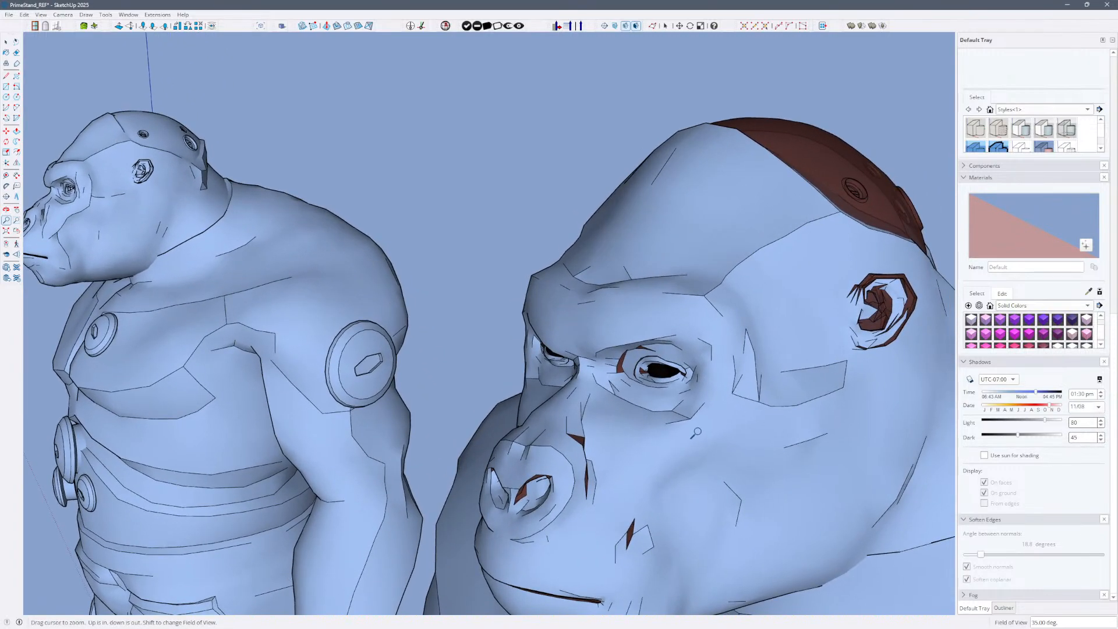
# Select the rougher gorilla copy and compare its face, brow and ear outlines with those of the cleaned head from the front and side.
pyautogui.click(613, 452)
pyautogui.moveTo(613, 452); pyautogui.dragTo(653, 415, button='middle')
pyautogui.moveTo(596, 385); pyautogui.dragTo(595, 446, button='middle')
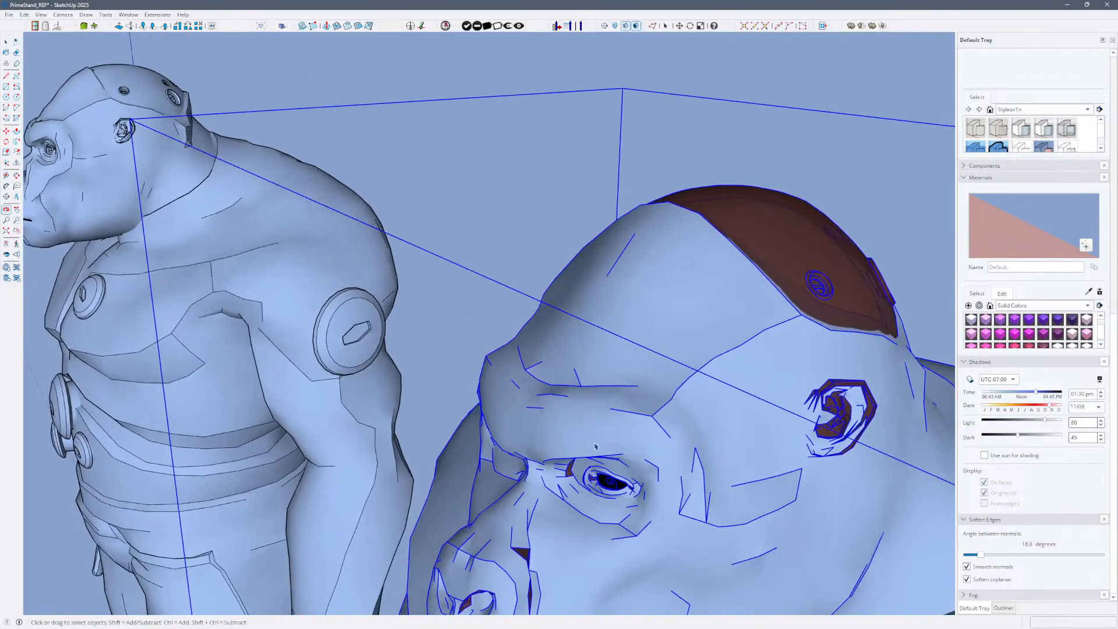
pyautogui.moveTo(609, 529); pyautogui.dragTo(750, 375, button='middle')
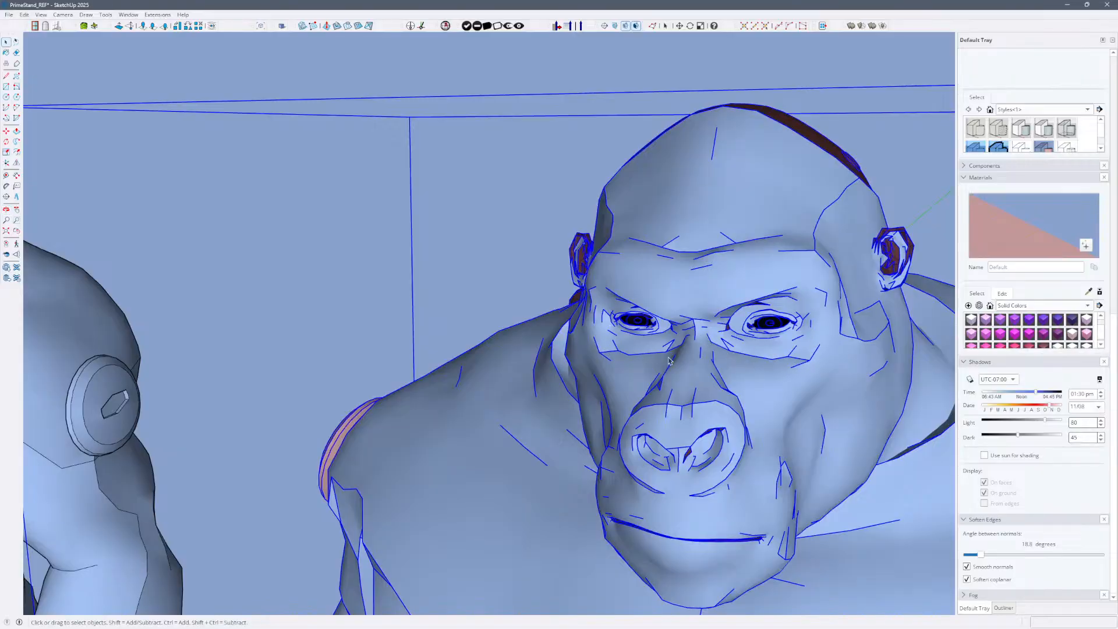
pyautogui.moveTo(670, 360)
pyautogui.mouseDown(button='middle')
pyautogui.moveTo(761, 414)
pyautogui.moveTo(861, 420)
pyautogui.mouseUp(button='middle')
pyautogui.moveTo(511, 422)
pyautogui.mouseDown(button='middle')
pyautogui.moveTo(675, 426)
pyautogui.moveTo(607, 407)
pyautogui.moveTo(697, 427)
pyautogui.mouseUp(button='middle')
pyautogui.scroll(6, 501, 326)
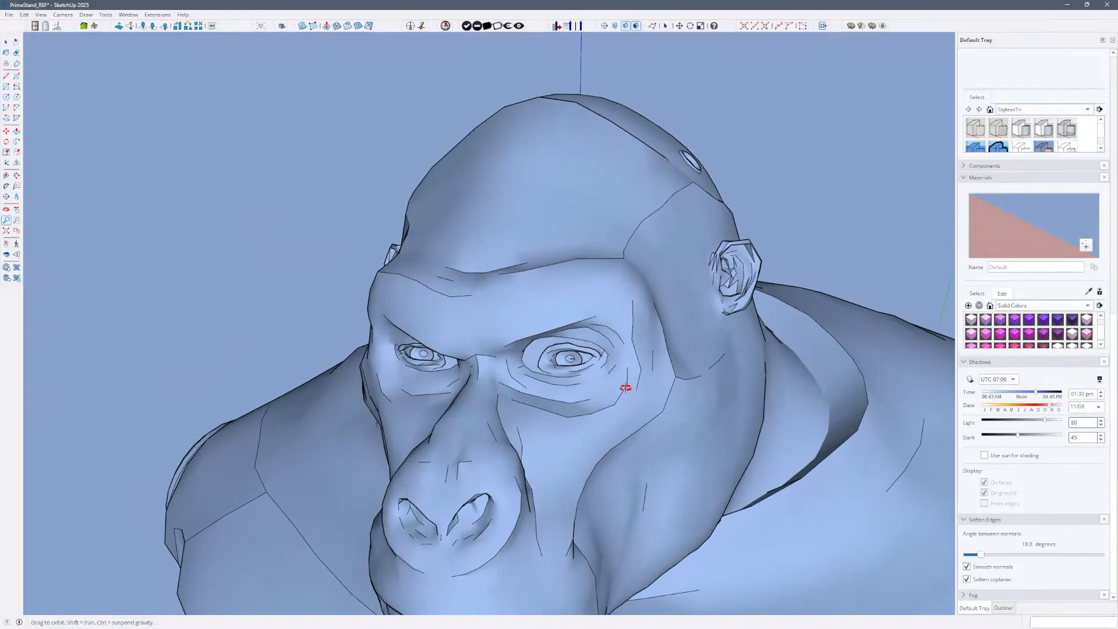
pyautogui.moveTo(626, 387)
pyautogui.mouseDown(button='middle')
pyautogui.moveTo(497, 326)
pyautogui.moveTo(1019, 402)
pyautogui.mouseUp(button='middle')
pyautogui.scroll(1, 831, 476)
pyautogui.moveTo(594, 501)
pyautogui.mouseDown(button='middle')
pyautogui.moveTo(831, 477)
pyautogui.moveTo(741, 456)
pyautogui.moveTo(820, 448)
pyautogui.mouseUp(button='middle')
pyautogui.scroll(1, 820, 447)
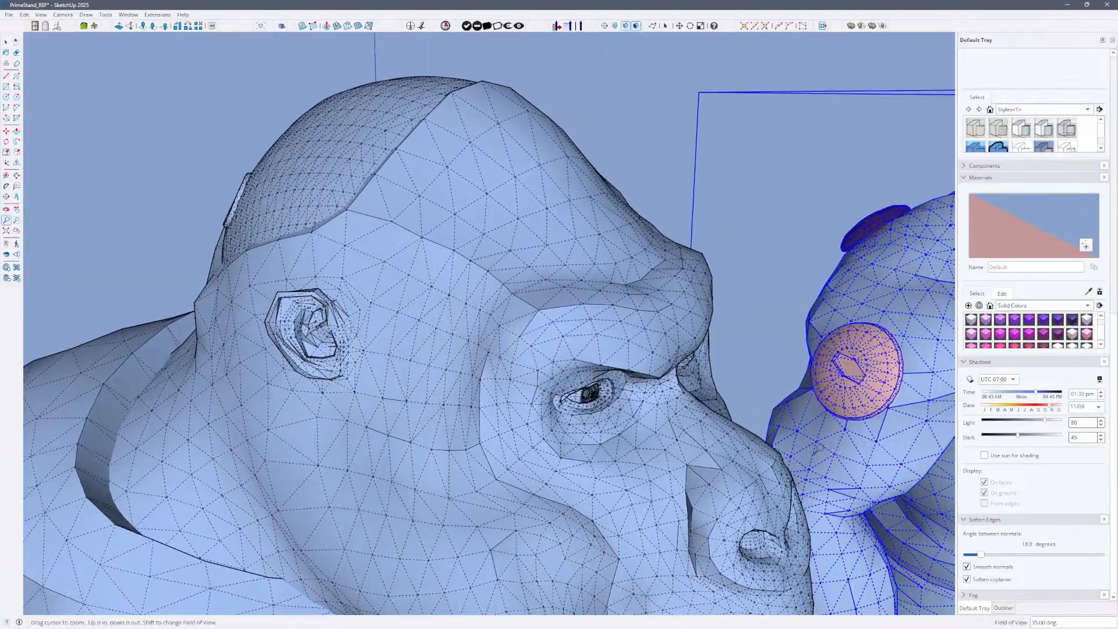
# Examine the selected copy's head with and without hidden geometry, checking the skull, ear and cheek mesh against the cleaned gorilla.
pyautogui.scroll(-10, 431, 531)
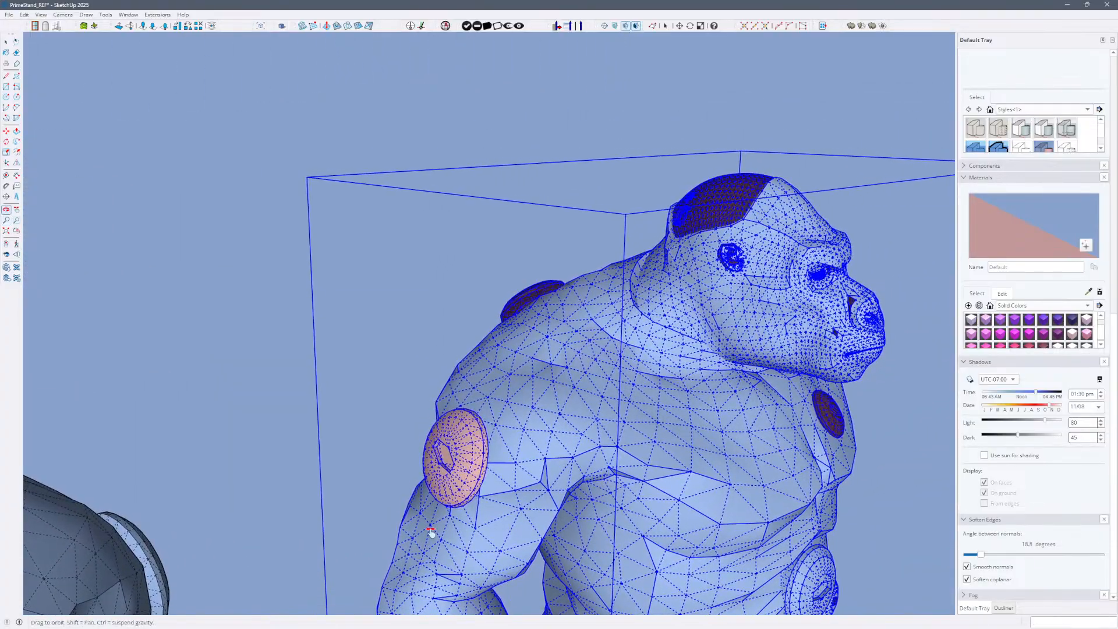
pyautogui.keyDown('shift'); pyautogui.moveTo(431, 531); pyautogui.dragTo(816, 442, button='middle'); pyautogui.keyUp('shift')
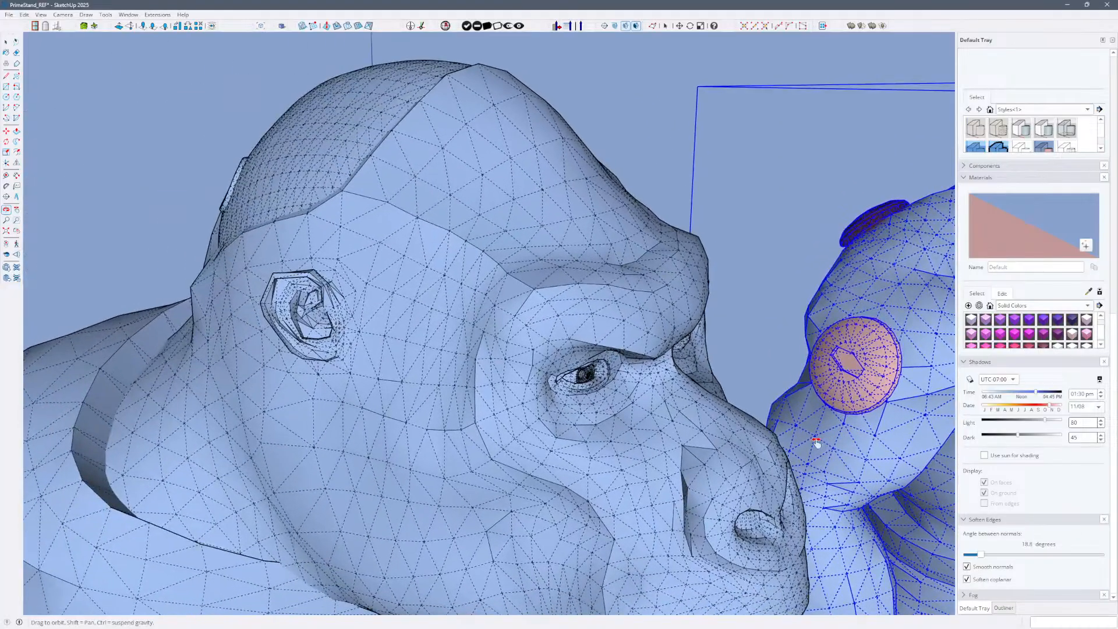
pyautogui.scroll(-8, 749, 460)
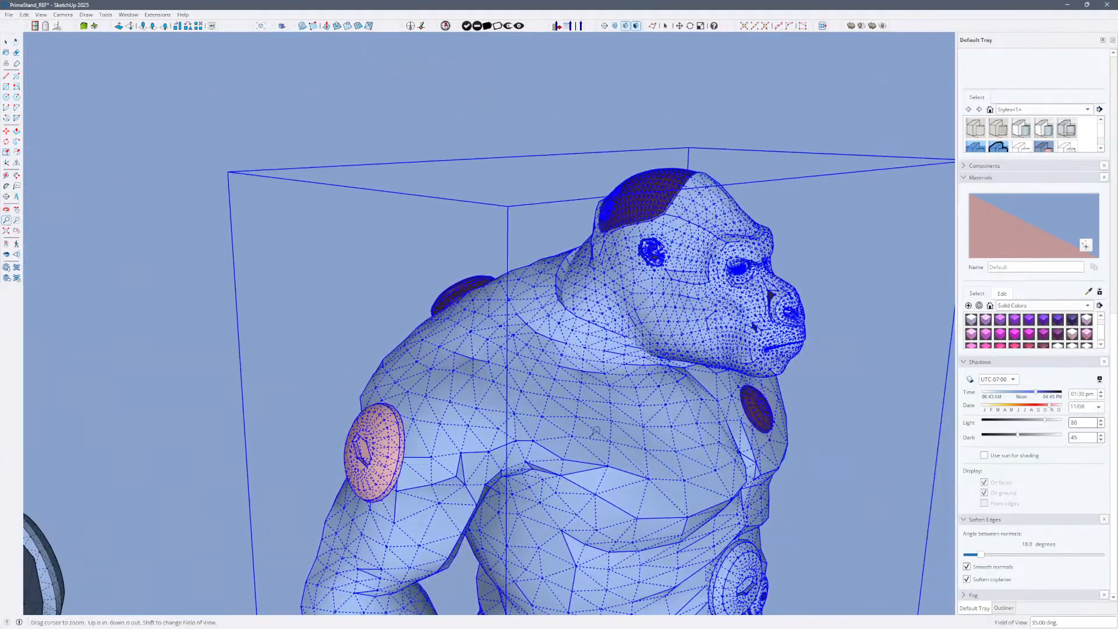
pyautogui.keyDown('shift'); pyautogui.moveTo(594, 431); pyautogui.dragTo(481, 508, button='middle'); pyautogui.keyUp('shift')
pyautogui.moveTo(482, 508); pyautogui.dragTo(755, 337)
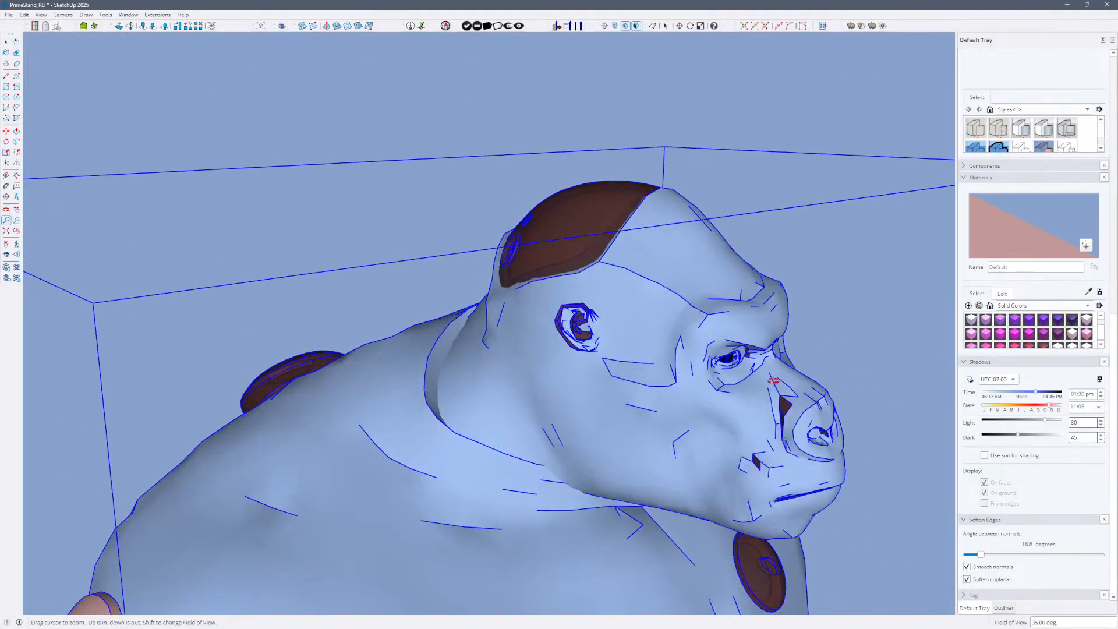
pyautogui.moveTo(773, 380); pyautogui.dragTo(735, 495, button='middle')
pyautogui.moveTo(736, 513); pyautogui.dragTo(836, 466)
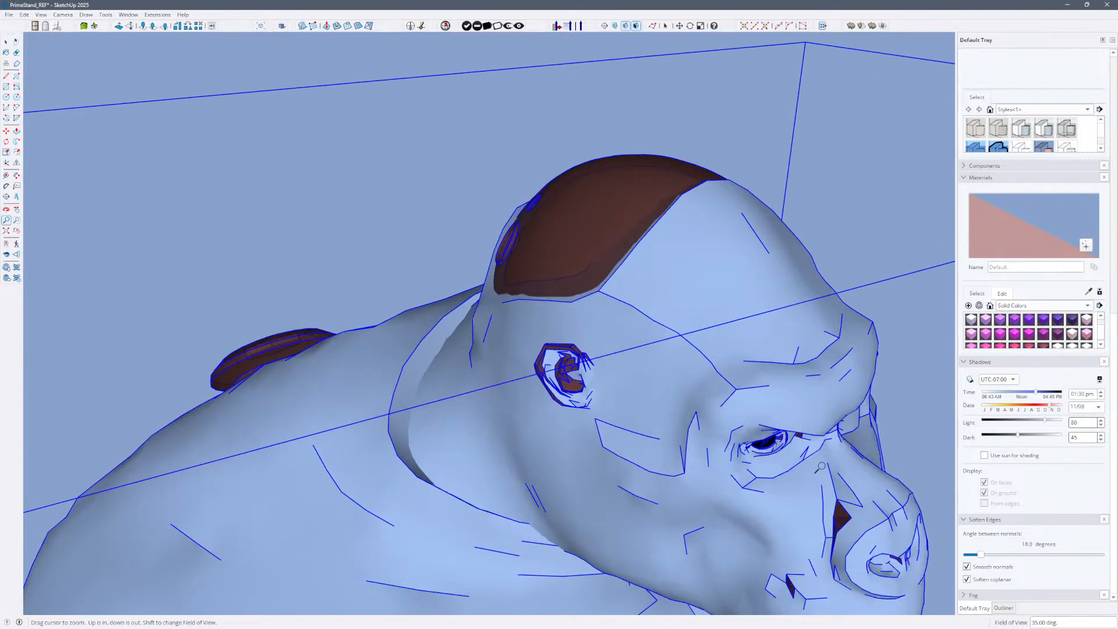
pyautogui.moveTo(796, 472); pyautogui.dragTo(1008, 324, button='middle')
pyautogui.scroll(2, 907, 350)
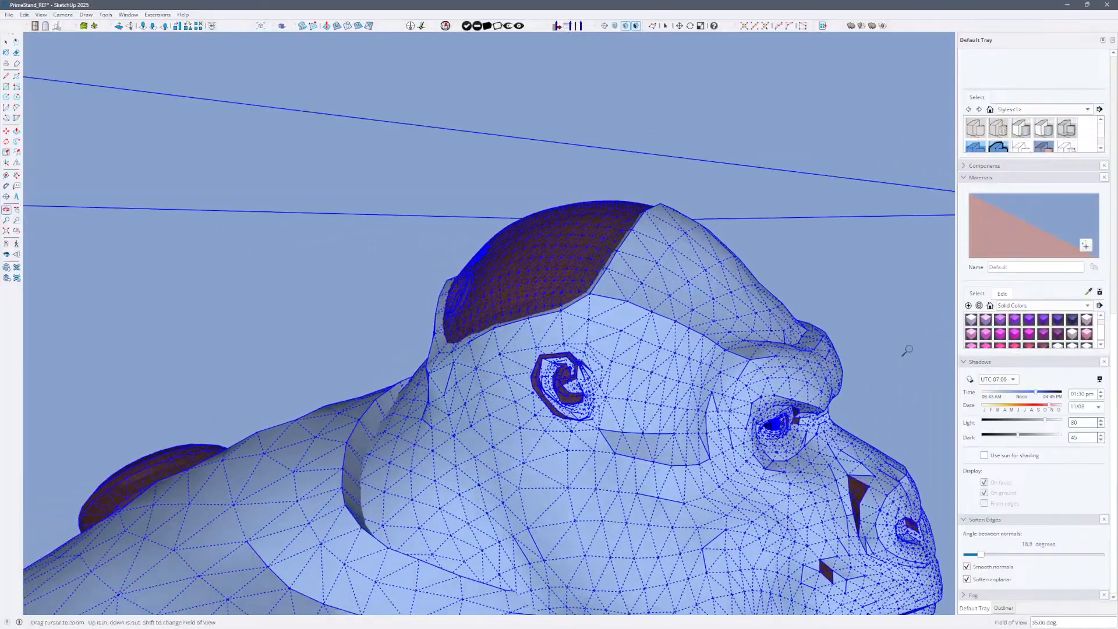
pyautogui.scroll(-4, 843, 389)
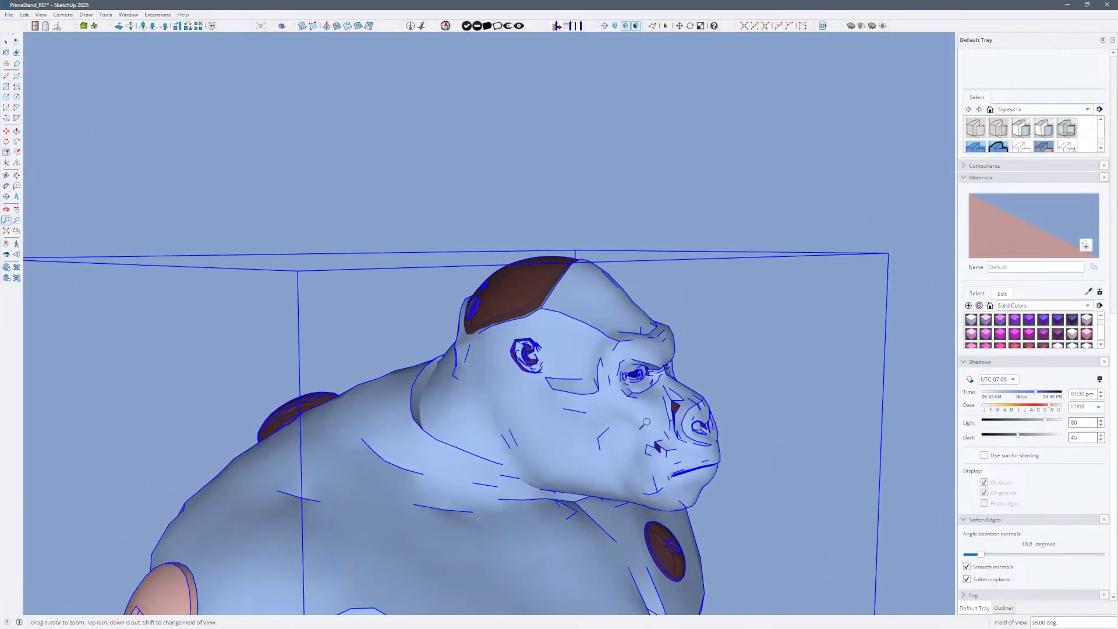
pyautogui.scroll(3, 645, 423)
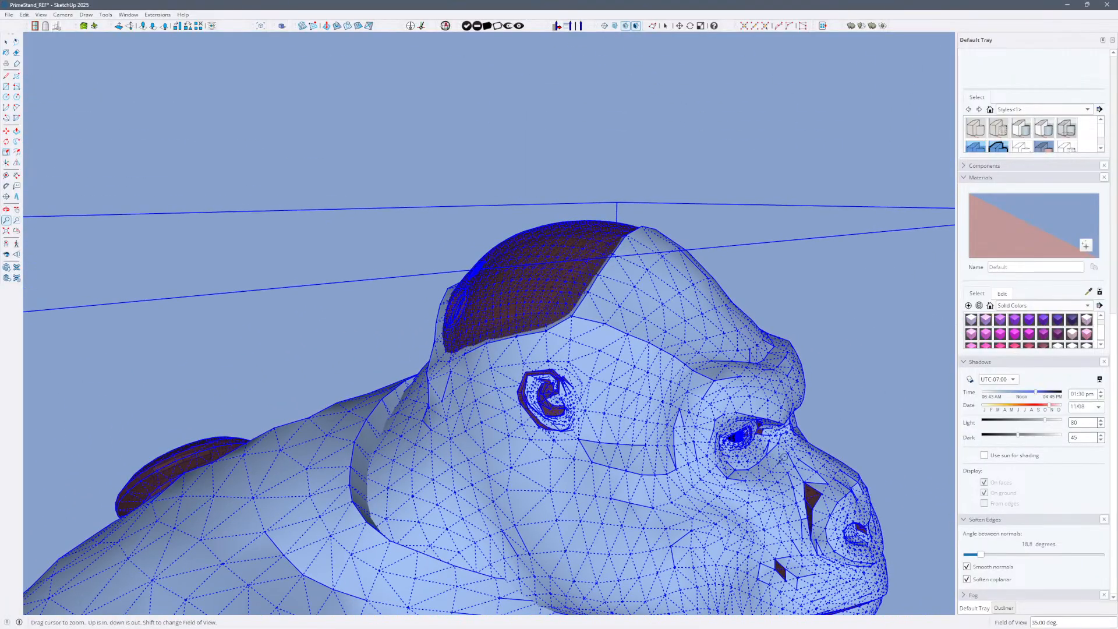
pyautogui.moveTo(784, 457); pyautogui.dragTo(775, 463, button='middle')
pyautogui.moveTo(750, 469); pyautogui.dragTo(751, 410)
pyautogui.keyDown('shift'); pyautogui.moveTo(751, 410); pyautogui.dragTo(597, 313, button='middle'); pyautogui.keyUp('shift')
pyautogui.hotkey('alt', 'h')
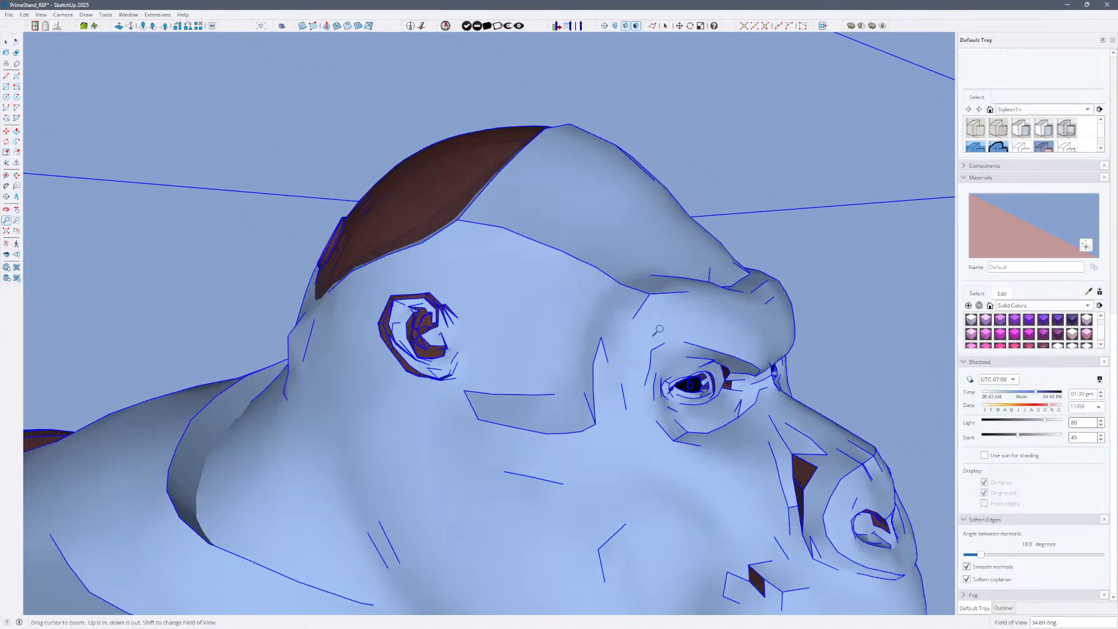
# Deselect the copy and compare its head, shoulder and arm outlines with the cleaned gorilla's.
pyautogui.moveTo(709, 429); pyautogui.dragTo(740, 493, button='middle')
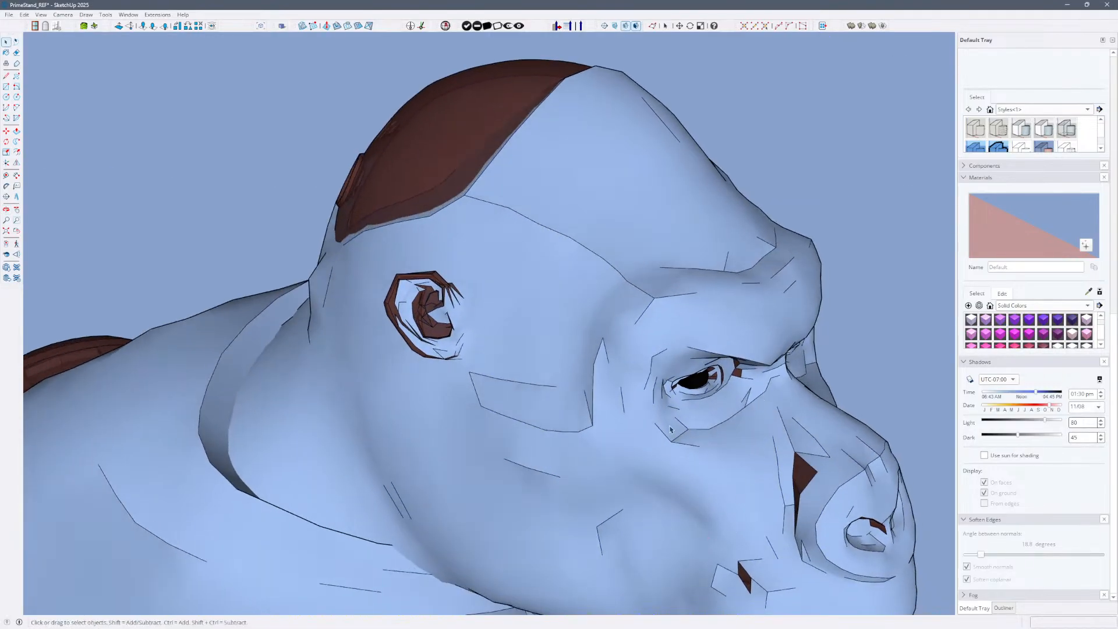
pyautogui.scroll(-4, 669, 432)
pyautogui.moveTo(524, 432); pyautogui.dragTo(705, 406, button='middle')
pyautogui.moveTo(706, 405); pyautogui.dragTo(709, 422)
pyautogui.moveTo(810, 370); pyautogui.dragTo(542, 512)
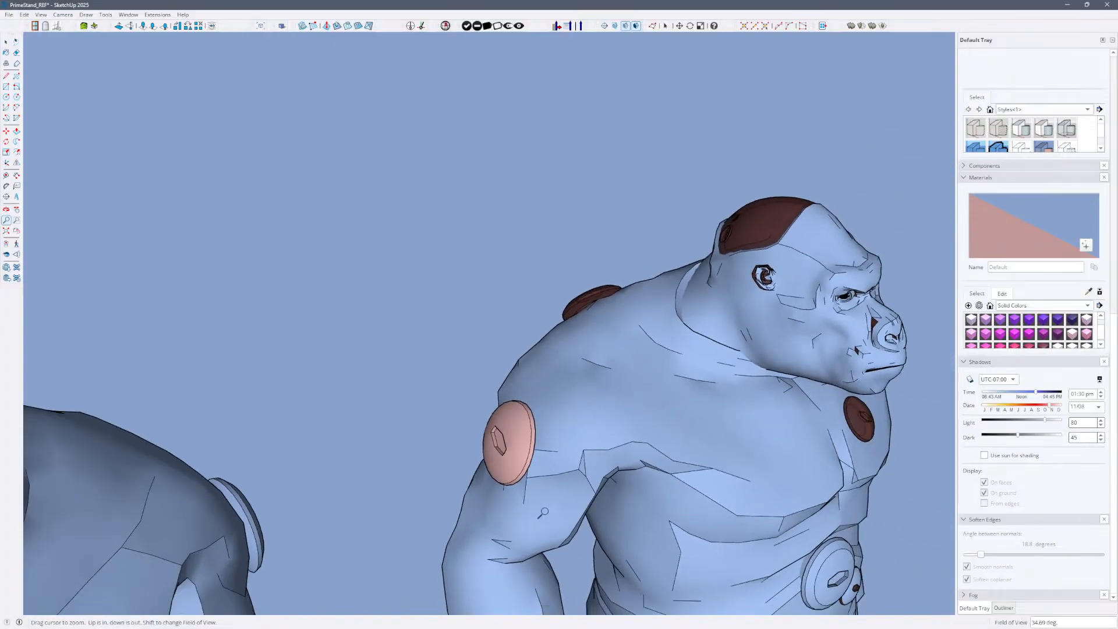
pyautogui.moveTo(603, 419); pyautogui.dragTo(748, 385, button='middle')
pyautogui.moveTo(745, 422); pyautogui.dragTo(716, 373)
pyautogui.moveTo(707, 378); pyautogui.dragTo(582, 332, button='middle')
pyautogui.moveTo(751, 332); pyautogui.dragTo(563, 347, button='middle')
pyautogui.press('z')
pyautogui.scroll(3, 527, 372)
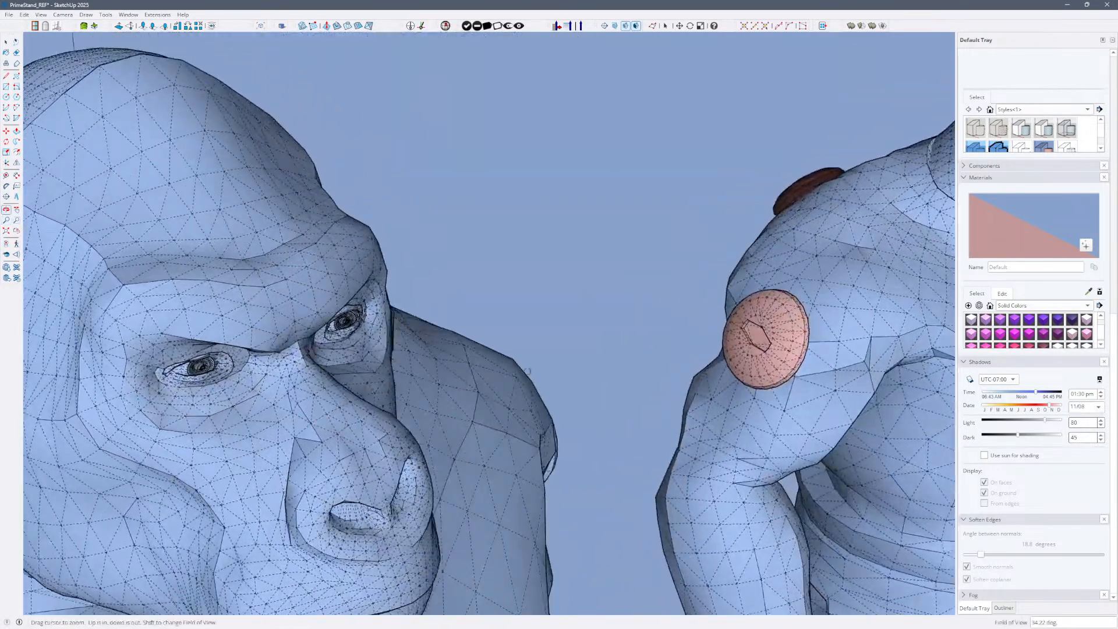
# Examine the copy's profile and the mesh around its eye, brow and ear with hidden geometry shown and hidden.
pyautogui.keyDown('shift'); pyautogui.moveTo(847, 306); pyautogui.dragTo(423, 503, button='middle'); pyautogui.keyUp('shift')
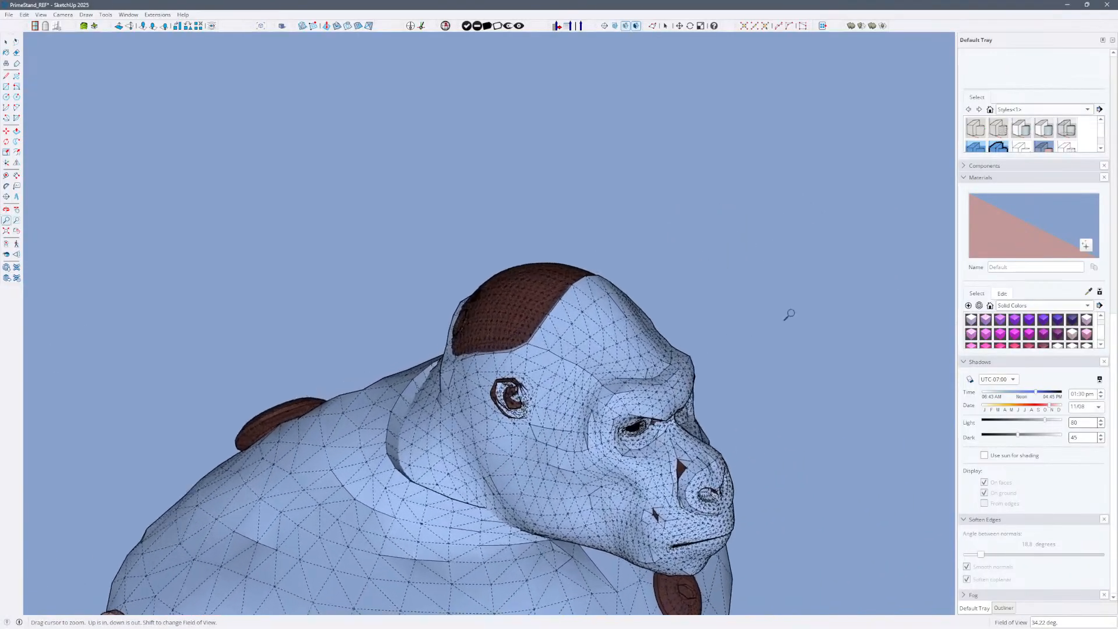
pyautogui.scroll(2, 803, 409)
pyautogui.moveTo(802, 409); pyautogui.dragTo(952, 318, button='middle')
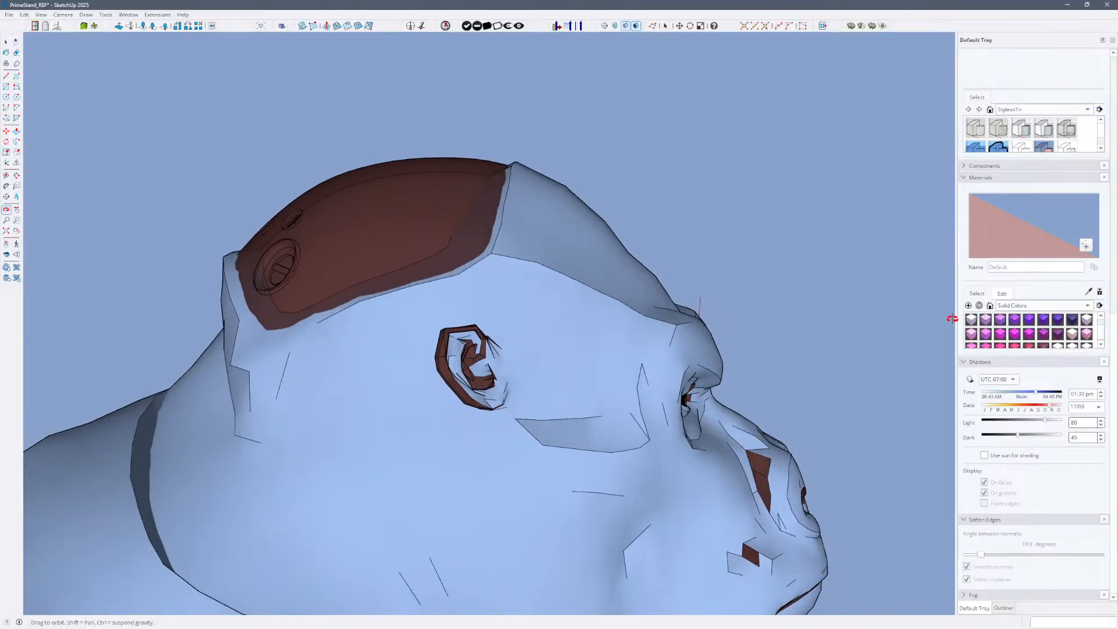
pyautogui.moveTo(900, 374); pyautogui.dragTo(674, 248, button='middle')
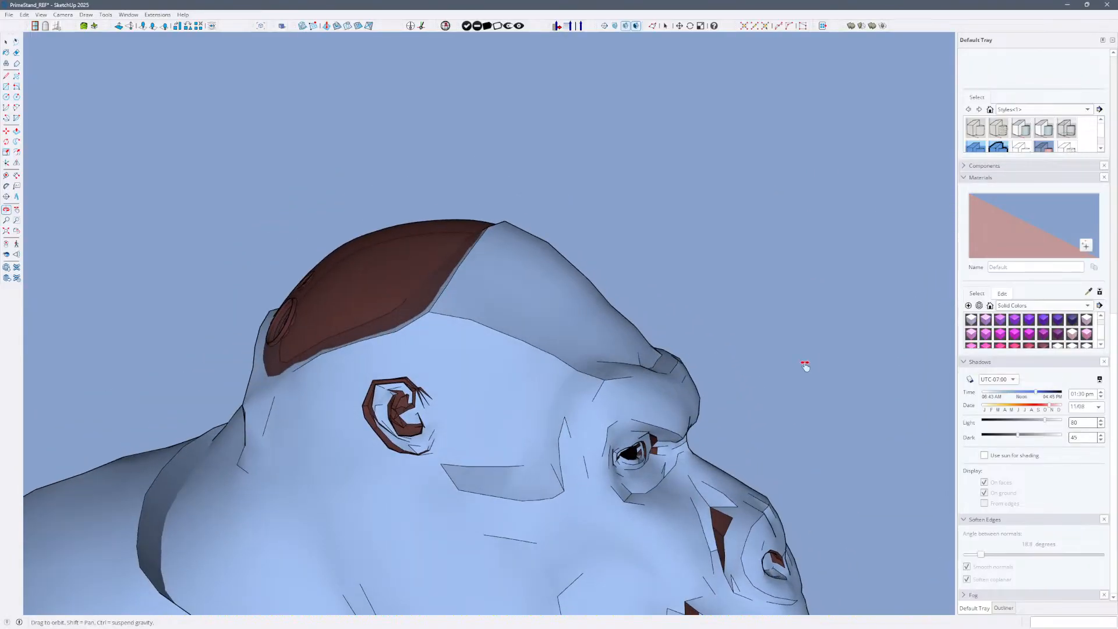
pyautogui.keyDown('shift'); pyautogui.moveTo(795, 466); pyautogui.dragTo(818, 338, button='middle'); pyautogui.keyUp('shift')
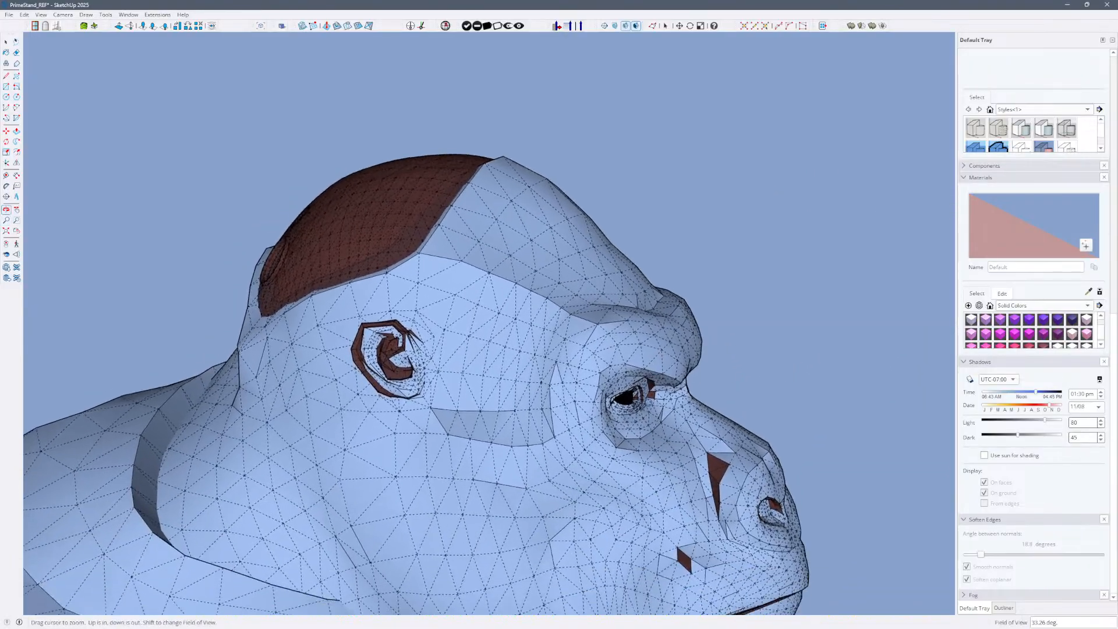
pyautogui.moveTo(818, 338); pyautogui.dragTo(862, 157)
pyautogui.keyDown('shift'); pyautogui.moveTo(824, 419); pyautogui.dragTo(529, 267, button='middle'); pyautogui.keyUp('shift')
pyautogui.moveTo(719, 401); pyautogui.dragTo(605, 476, button='middle')
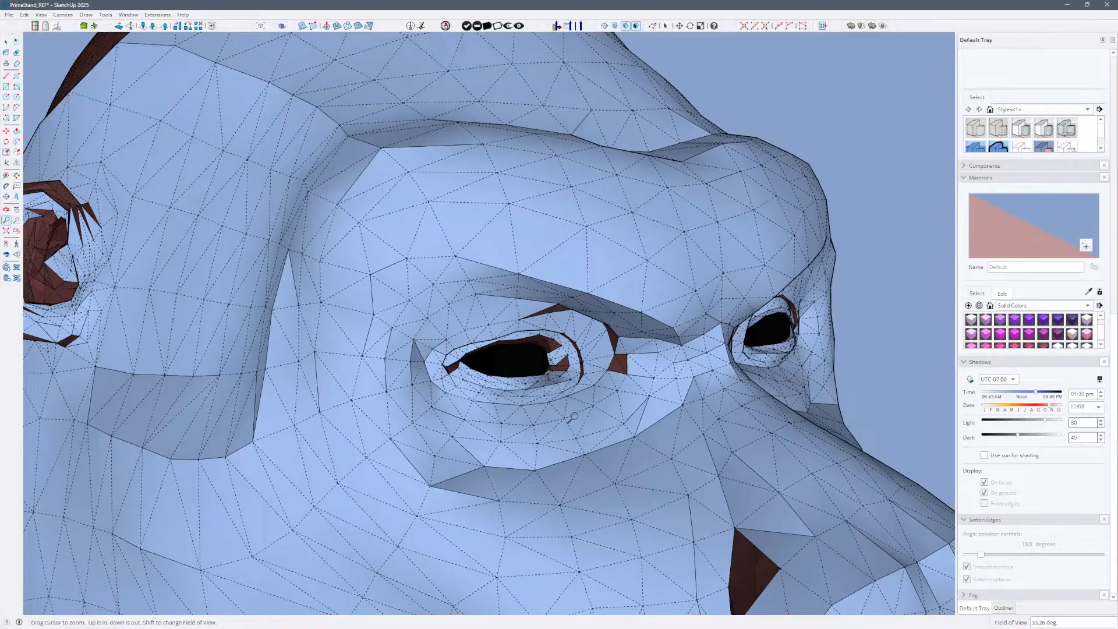
pyautogui.moveTo(598, 445); pyautogui.dragTo(776, 355, button='middle')
pyautogui.moveTo(776, 355); pyautogui.dragTo(513, 462)
pyautogui.keyDown('shift'); pyautogui.moveTo(303, 443); pyautogui.dragTo(466, 535, button='middle'); pyautogui.keyUp('shift')
pyautogui.hotkey('alt', 'h')
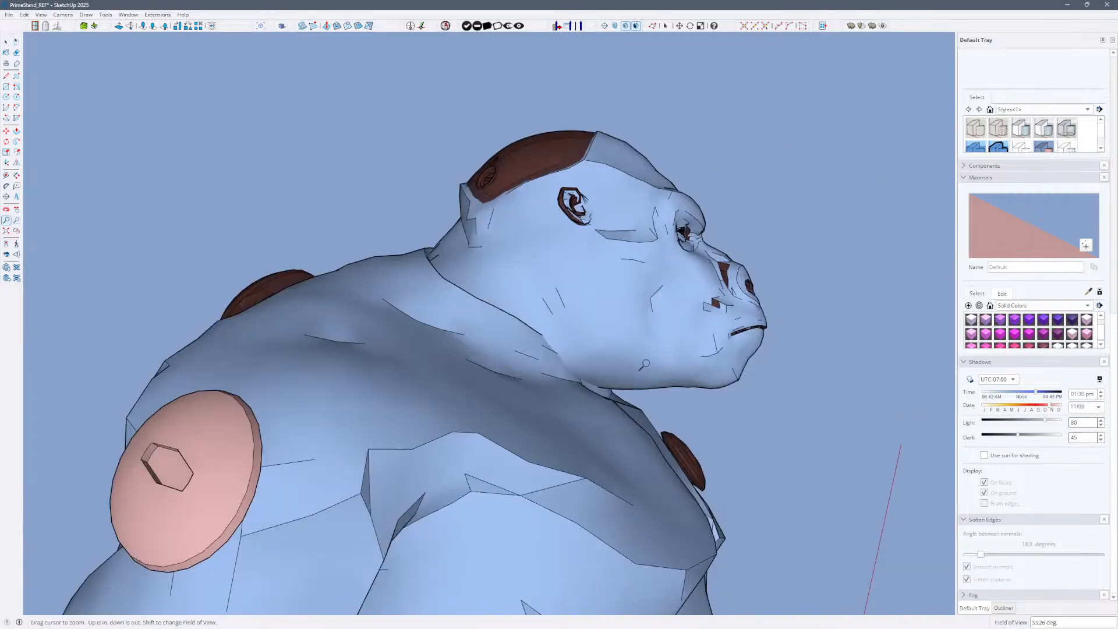
# Compare the two heads in profile and inspect the hidden mesh edges around the cleaned gorilla's eye.
pyautogui.moveTo(645, 364); pyautogui.dragTo(539, 475)
pyautogui.keyDown('shift'); pyautogui.moveTo(532, 473); pyautogui.dragTo(626, 608, button='middle'); pyautogui.keyUp('shift')
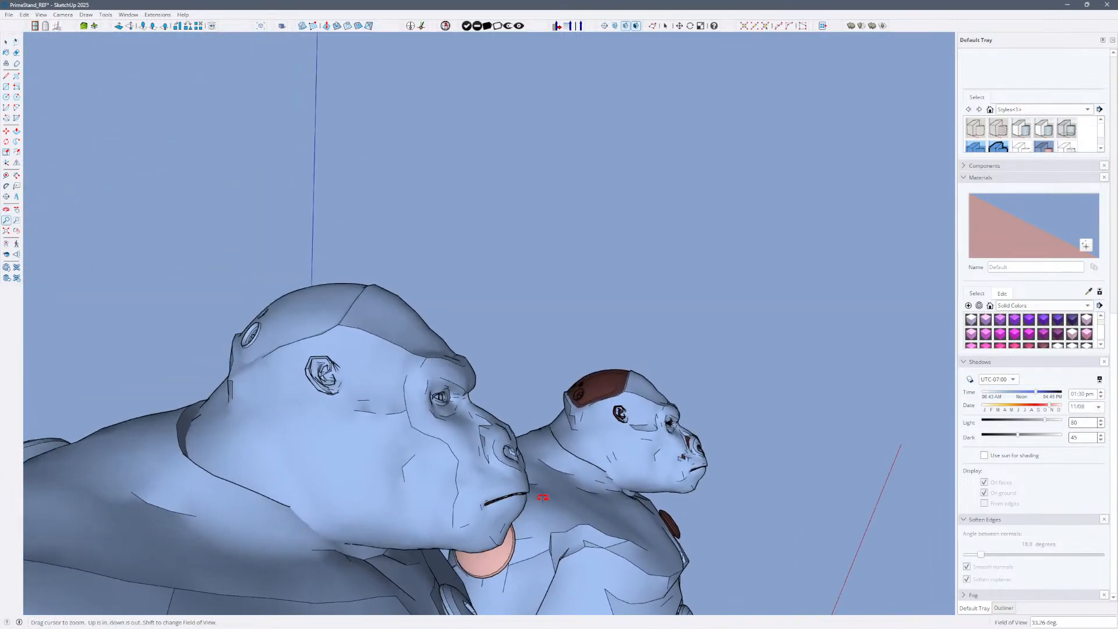
pyautogui.moveTo(543, 497)
pyautogui.mouseDown(button='middle')
pyautogui.moveTo(400, 534)
pyautogui.moveTo(654, 351)
pyautogui.moveTo(606, 389)
pyautogui.moveTo(493, 424)
pyautogui.moveTo(451, 468)
pyautogui.mouseUp(button='middle')
pyautogui.moveTo(645, 310); pyautogui.dragTo(553, 408, button='middle')
pyautogui.moveTo(561, 402)
pyautogui.mouseDown()
pyautogui.moveTo(630, 319)
pyautogui.moveTo(663, 212)
pyautogui.mouseUp()
pyautogui.moveTo(599, 471); pyautogui.dragTo(678, 354, button='middle')
pyautogui.hotkey('alt', 'h')
pyautogui.moveTo(676, 354); pyautogui.dragTo(721, 292)
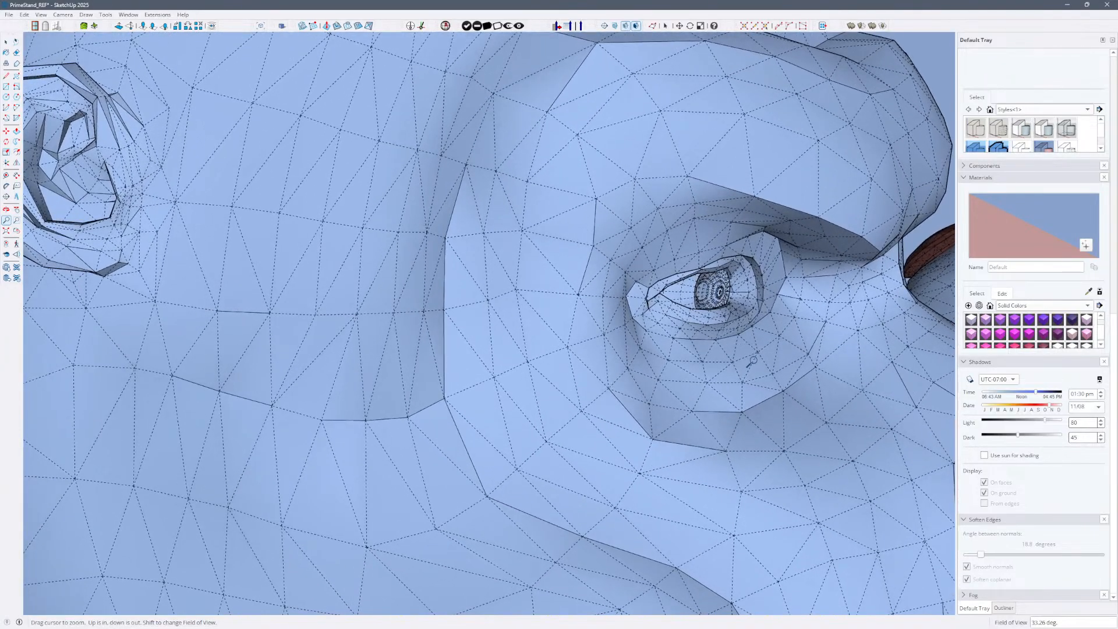
pyautogui.moveTo(761, 373); pyautogui.dragTo(795, 372, button='middle')
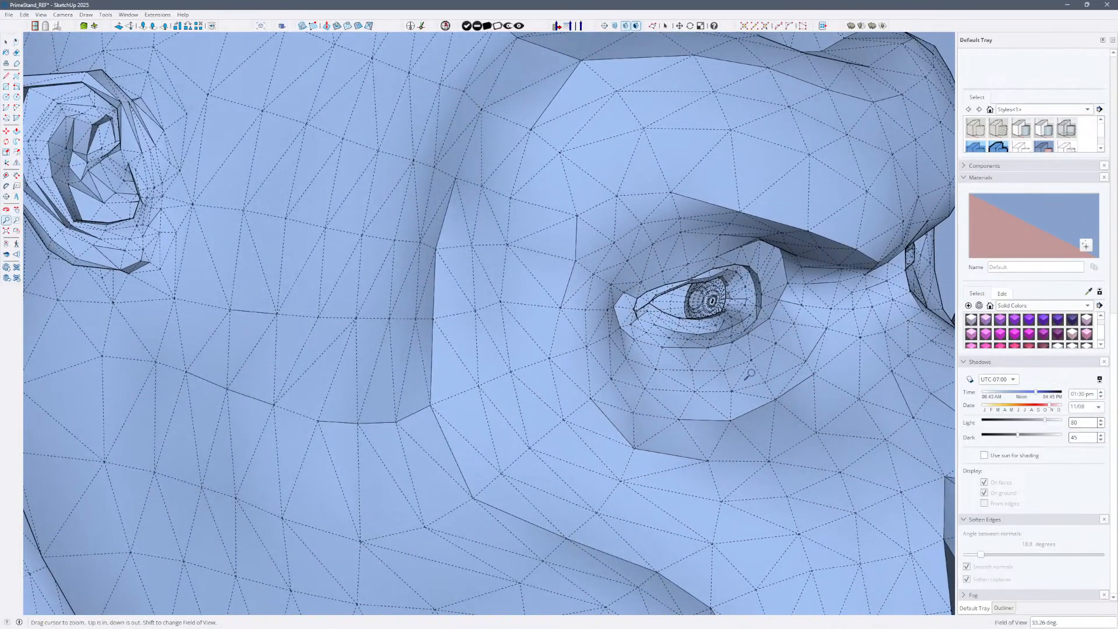
pyautogui.moveTo(756, 396); pyautogui.dragTo(797, 406, button='middle')
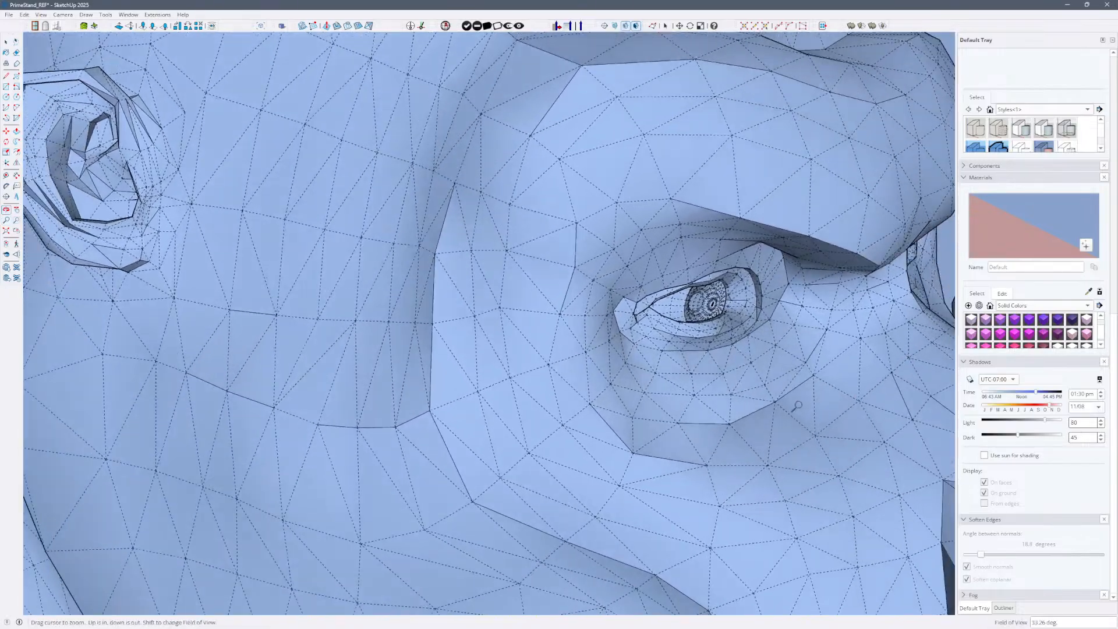
pyautogui.moveTo(837, 366); pyautogui.dragTo(830, 375, button='middle')
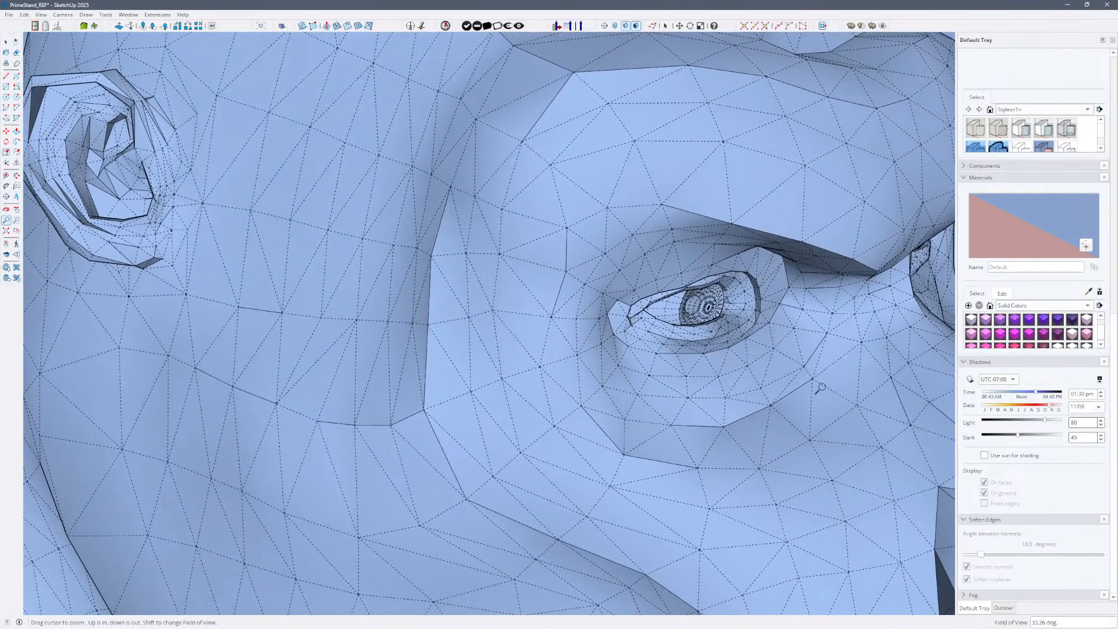
# Unsoften the mesh edges beneath the cleaned gorilla's eye with the Eraser to form a continuous lower eye-socket outline, and turn off hidden geometry.
pyautogui.hotkey('ctrl', 'a')
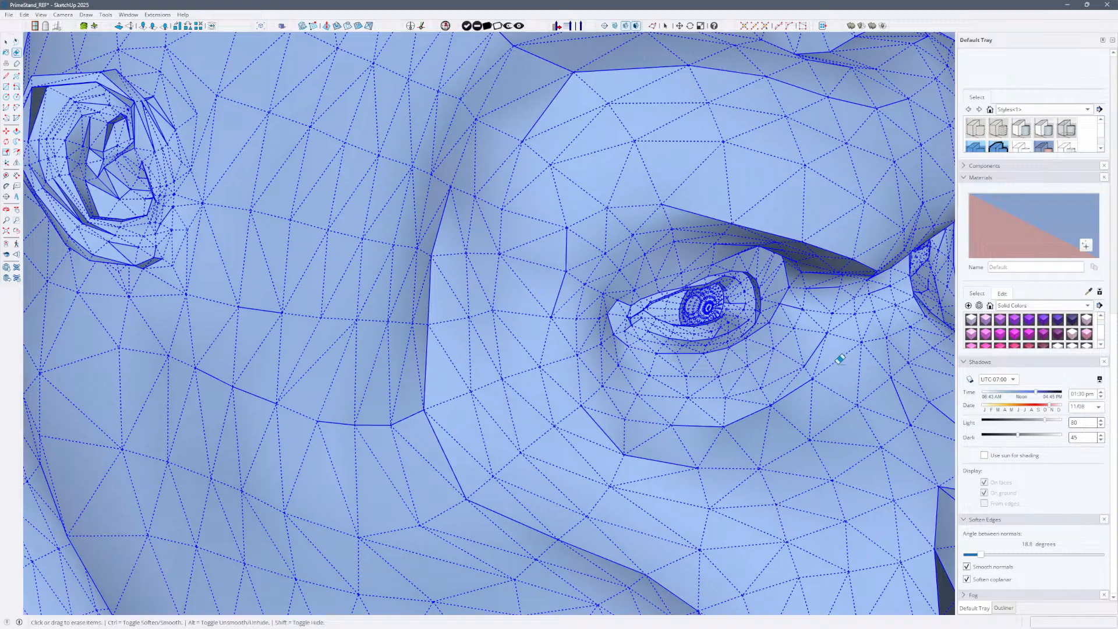
pyautogui.click(837, 369)
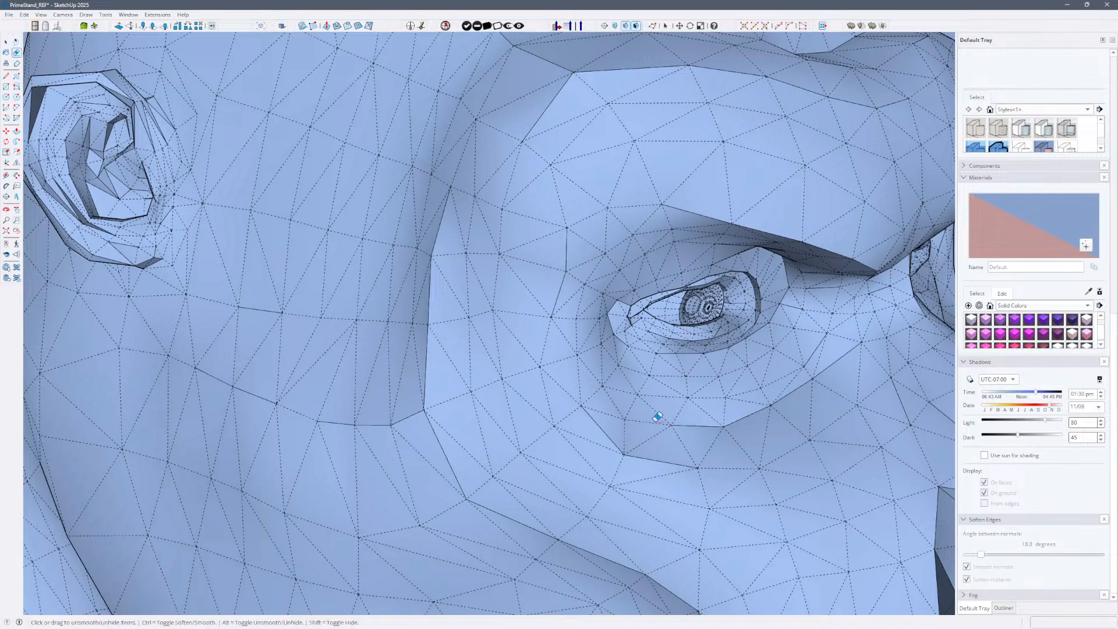
pyautogui.moveTo(680, 406); pyautogui.dragTo(639, 396, button='middle')
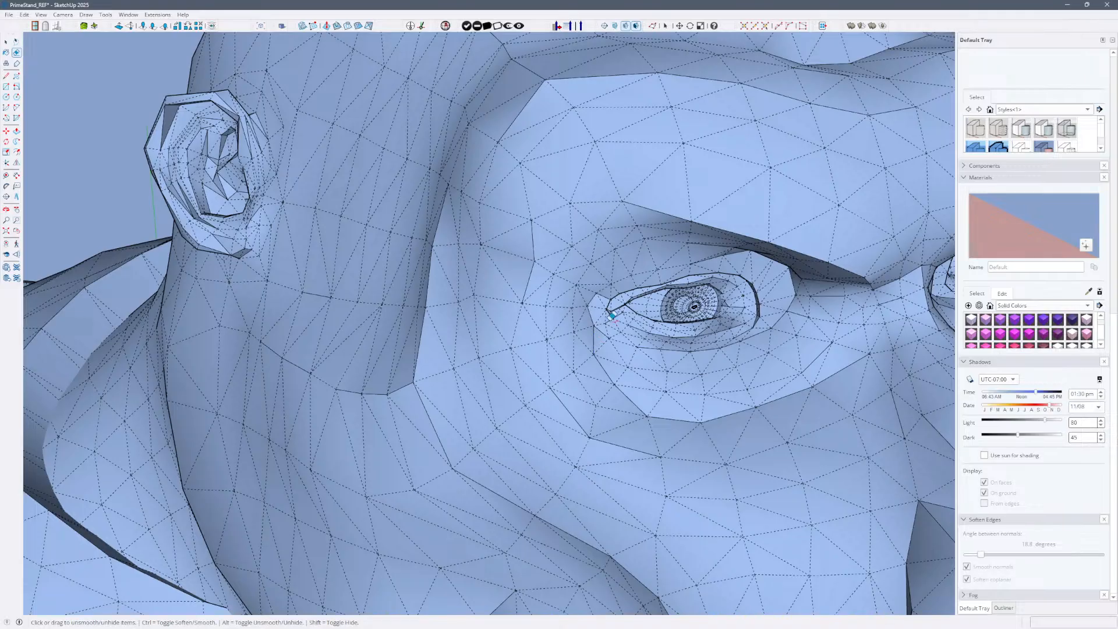
pyautogui.moveTo(611, 316); pyautogui.dragTo(878, 389, button='middle')
pyautogui.hotkey('alt', 'h')
# Compare the heads and shoulders of the two gorillas from several angles and return to the cleaned gorilla's face.
pyautogui.press('z')
pyautogui.moveTo(652, 407); pyautogui.dragTo(588, 559)
pyautogui.moveTo(728, 466); pyautogui.dragTo(631, 464, button='middle')
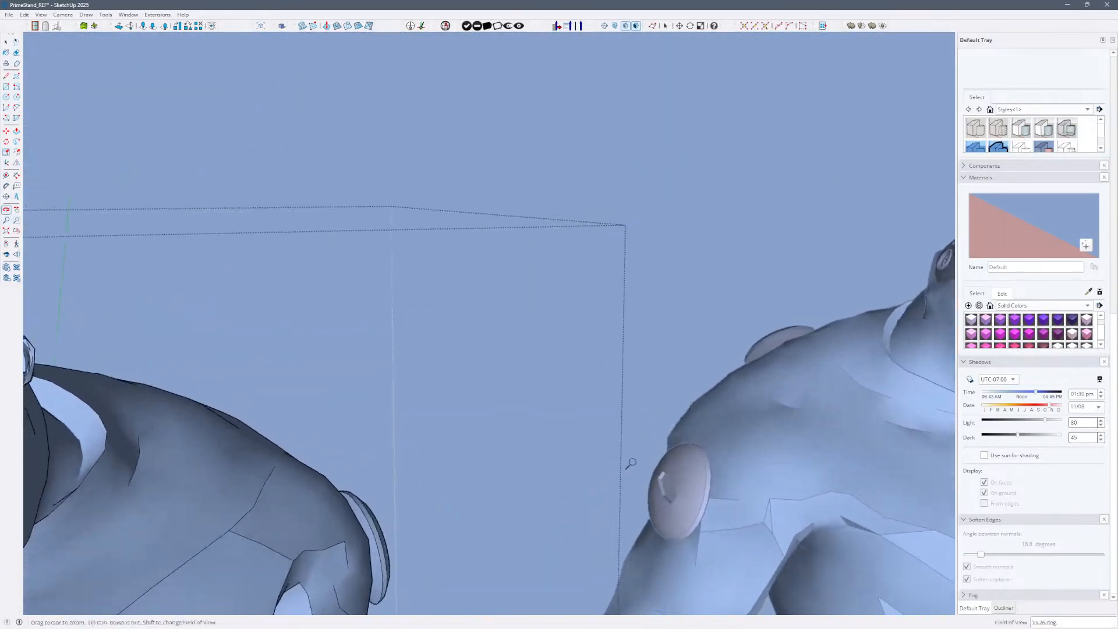
pyautogui.moveTo(823, 395); pyautogui.dragTo(594, 528, button='middle')
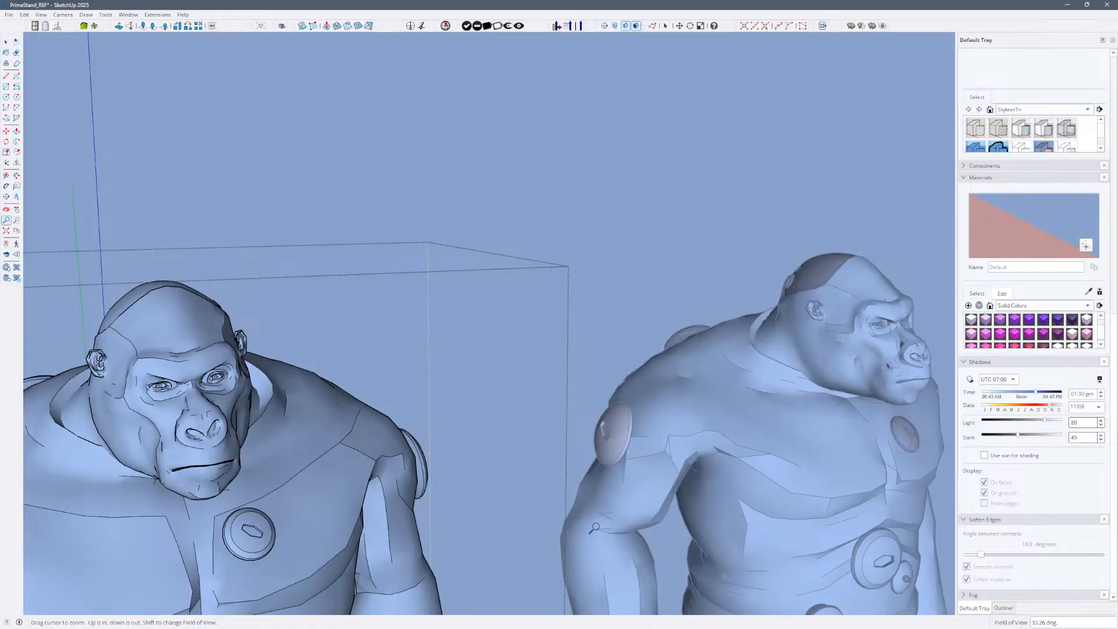
pyautogui.moveTo(593, 528); pyautogui.dragTo(608, 459)
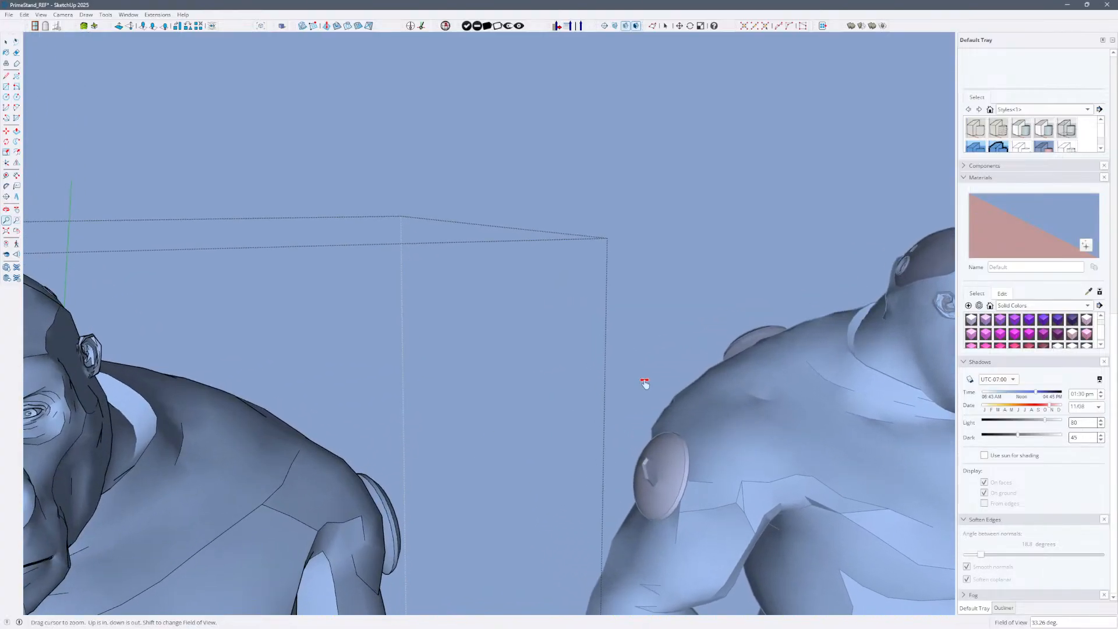
pyautogui.moveTo(644, 384); pyautogui.dragTo(597, 335, button='middle')
pyautogui.doubleClick(594, 340)
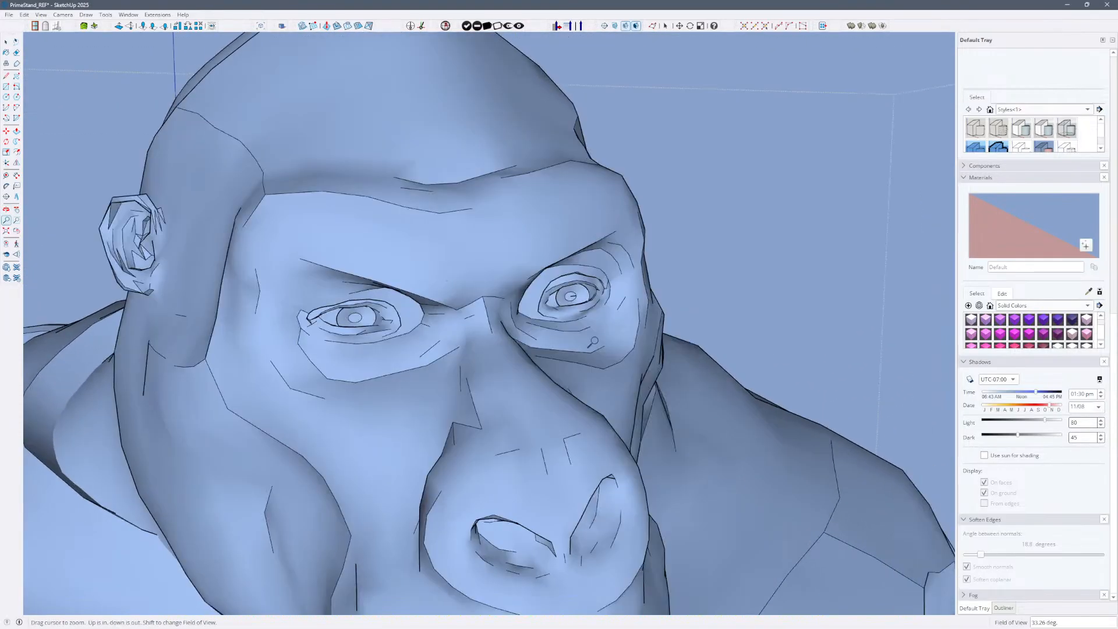
# Soften the stray edge across the top of the nose bridge, between the inner ends of the brows, with the Eraser.
pyautogui.tripleClick(498, 345)
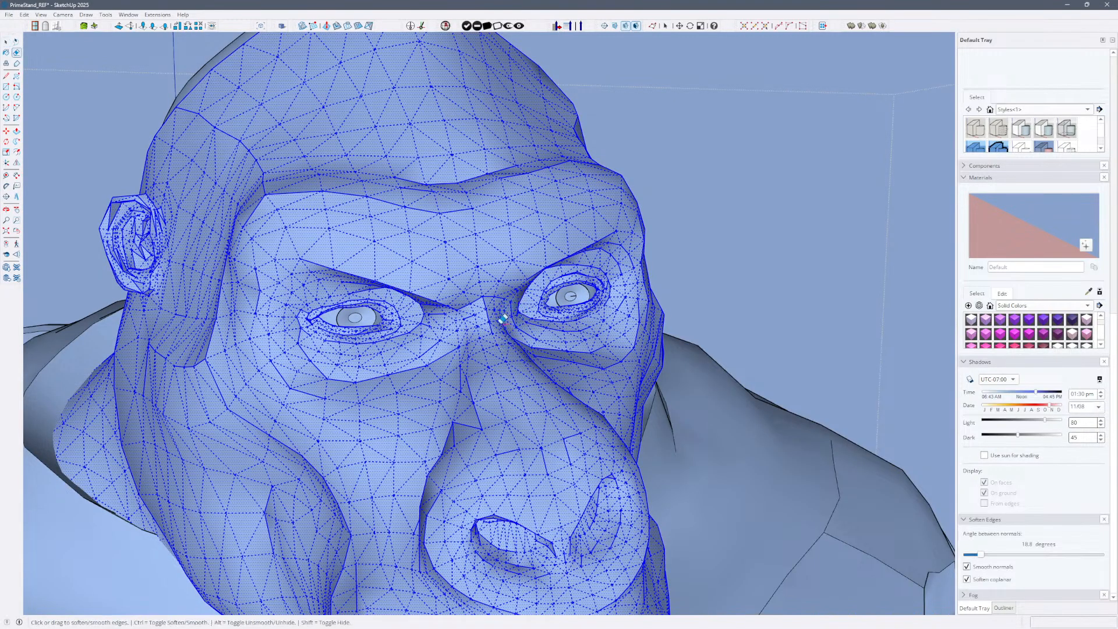
pyautogui.hotkey('alt', 'h')
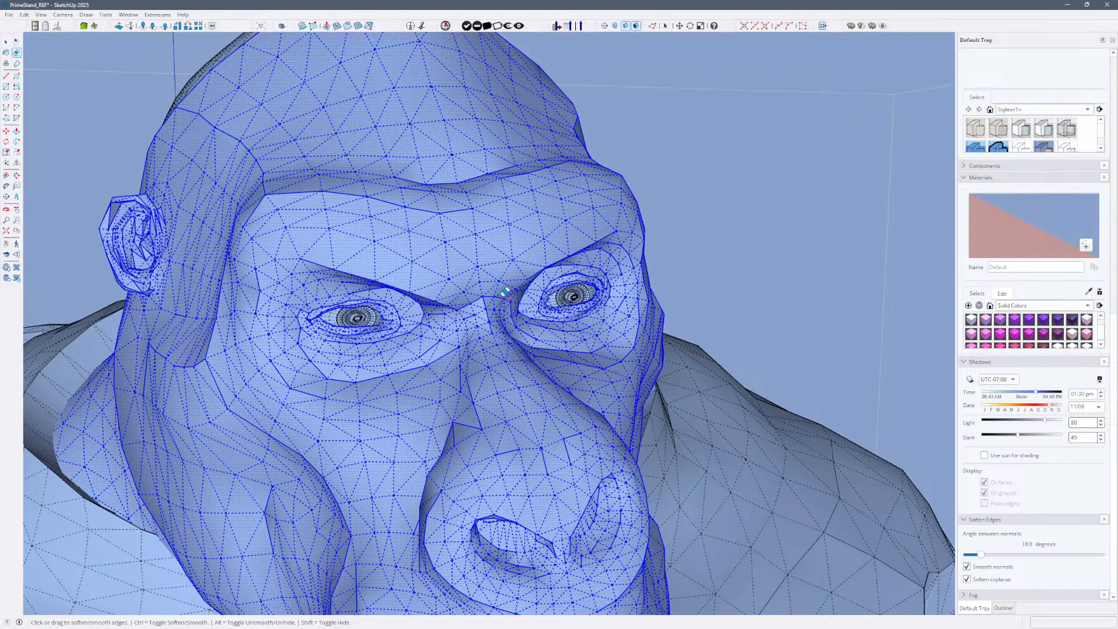
pyautogui.press('space')
pyautogui.hotkey('alt', 'h')
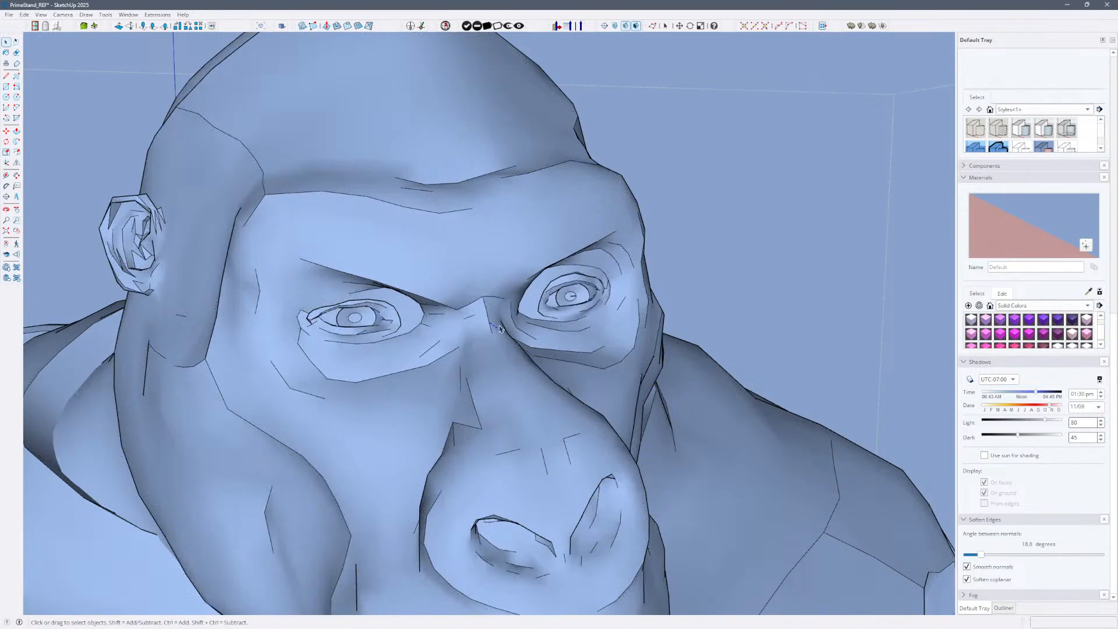
pyautogui.press('ctrl')
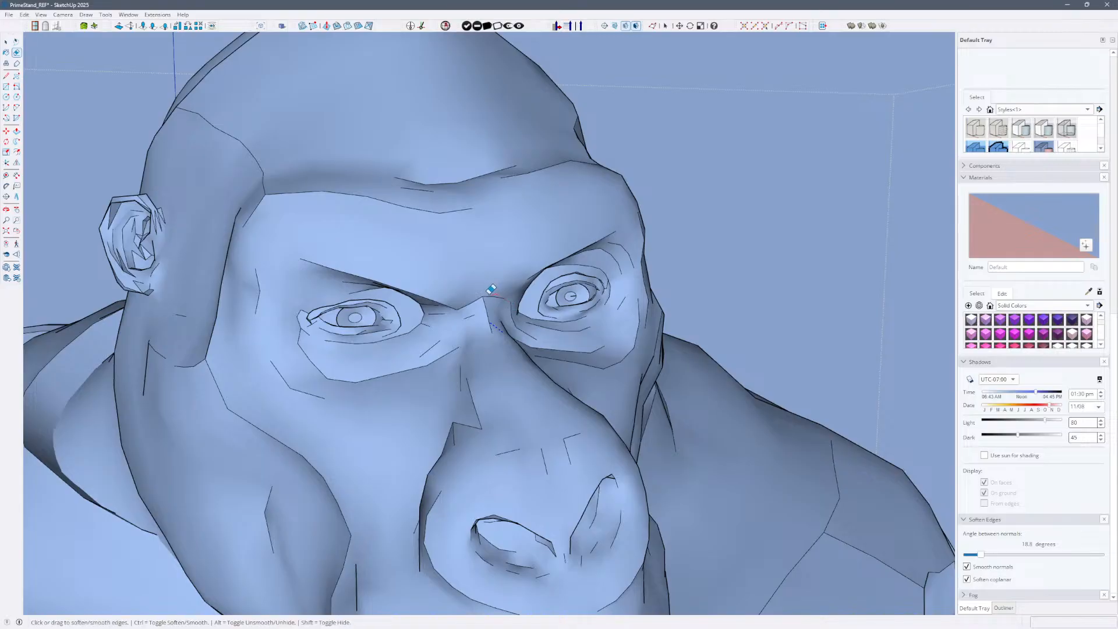
pyautogui.click(498, 298)
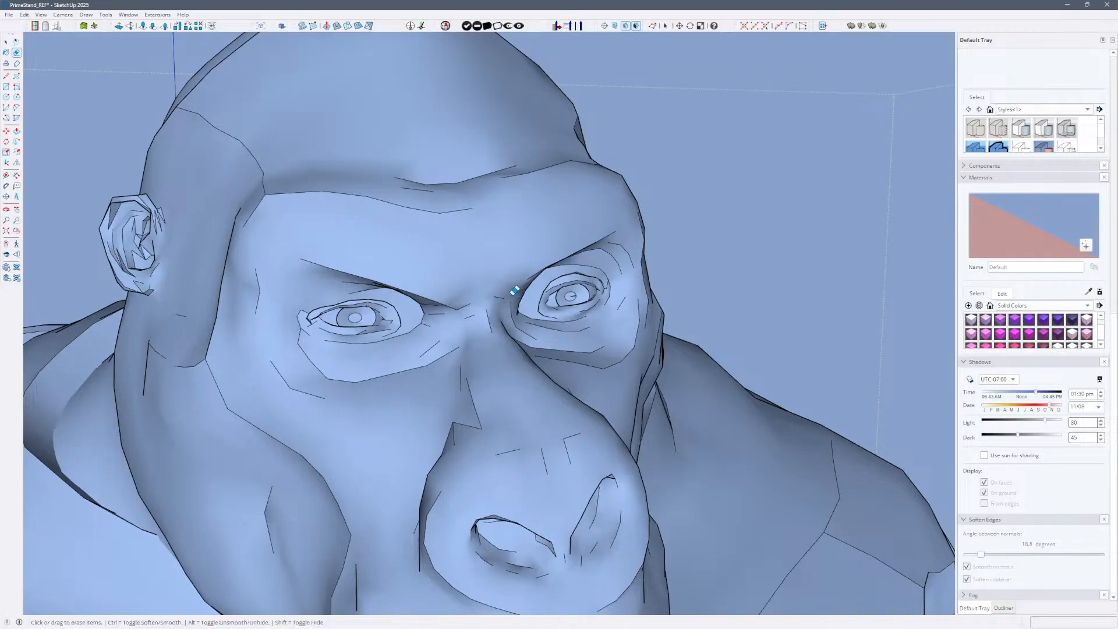
# Unsoften the vertical mesh edges between the brows with hidden geometry shown to form a central forehead crease, and hide the geometry again.
pyautogui.hotkey('alt', 'h')
pyautogui.press('ctrl')
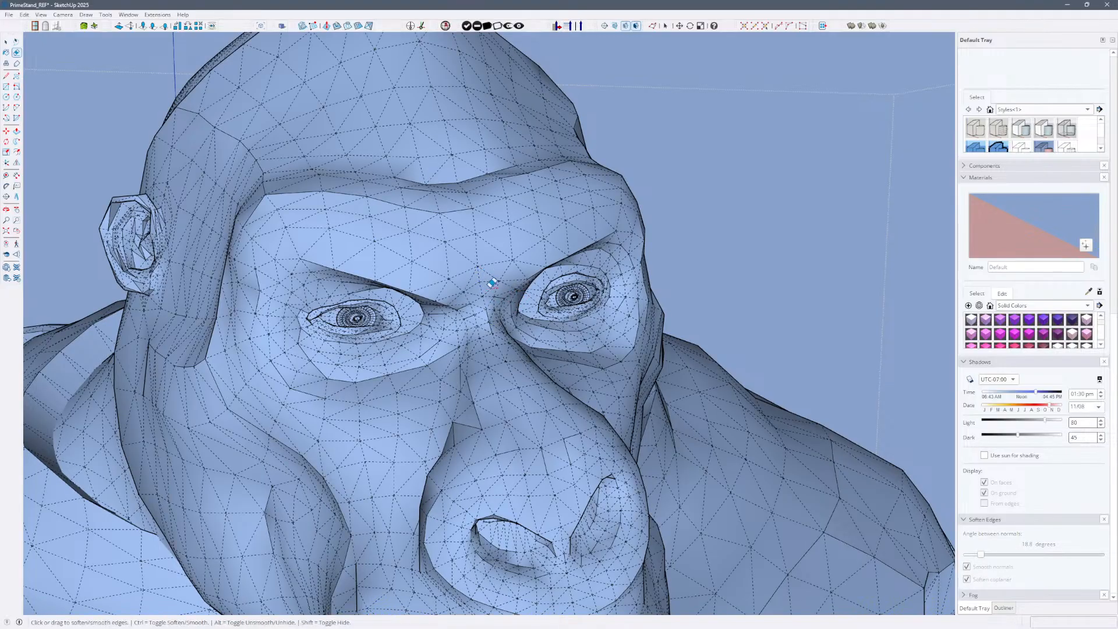
pyautogui.press('alt')
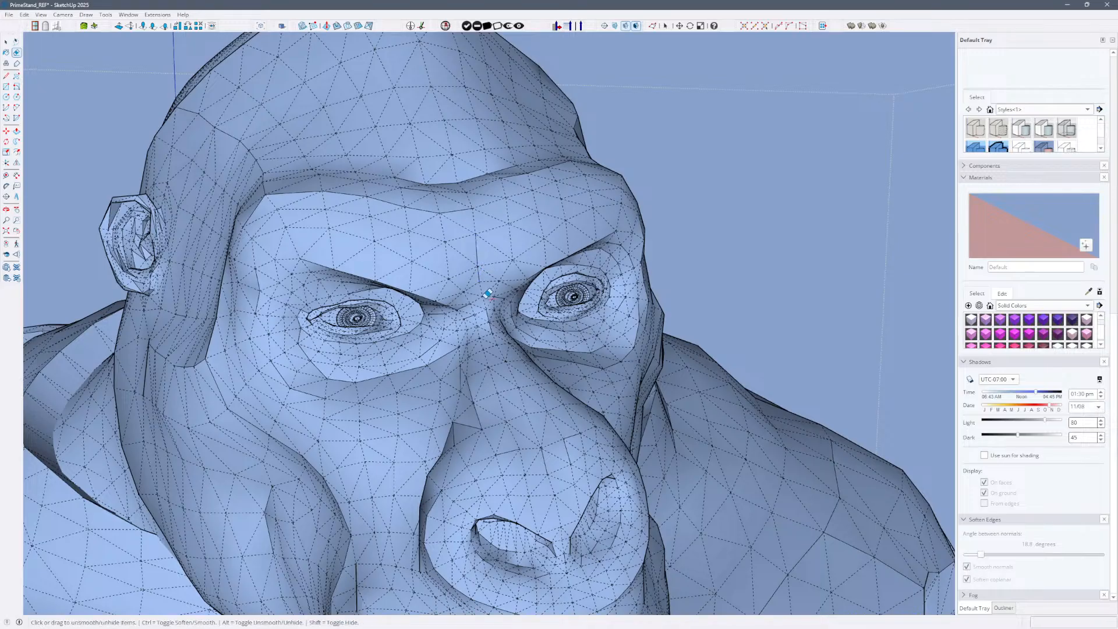
pyautogui.hotkey('alt', 'h')
pyautogui.moveTo(530, 342); pyautogui.dragTo(524, 322, button='middle')
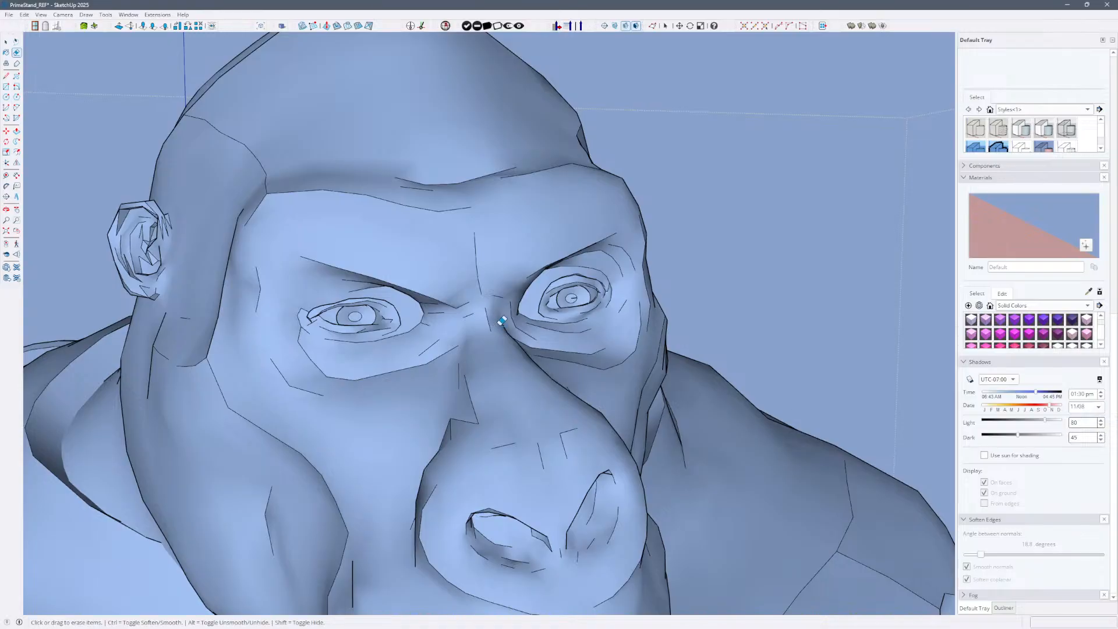
# Clean up the short crease edges on the nose bridge beside the inner eye corners, softening and unsoftening them with the Eraser.
pyautogui.press('ctrl')
pyautogui.hotkey('alt', 'h')
pyautogui.press('ctrl')
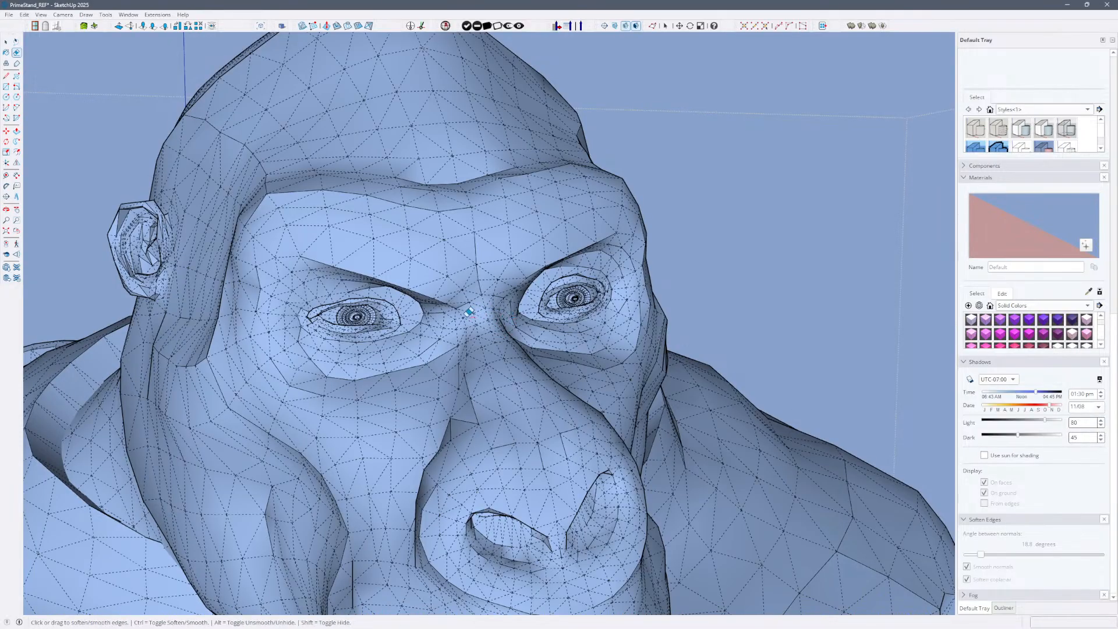
pyautogui.hotkey('ctrl', 'shift')
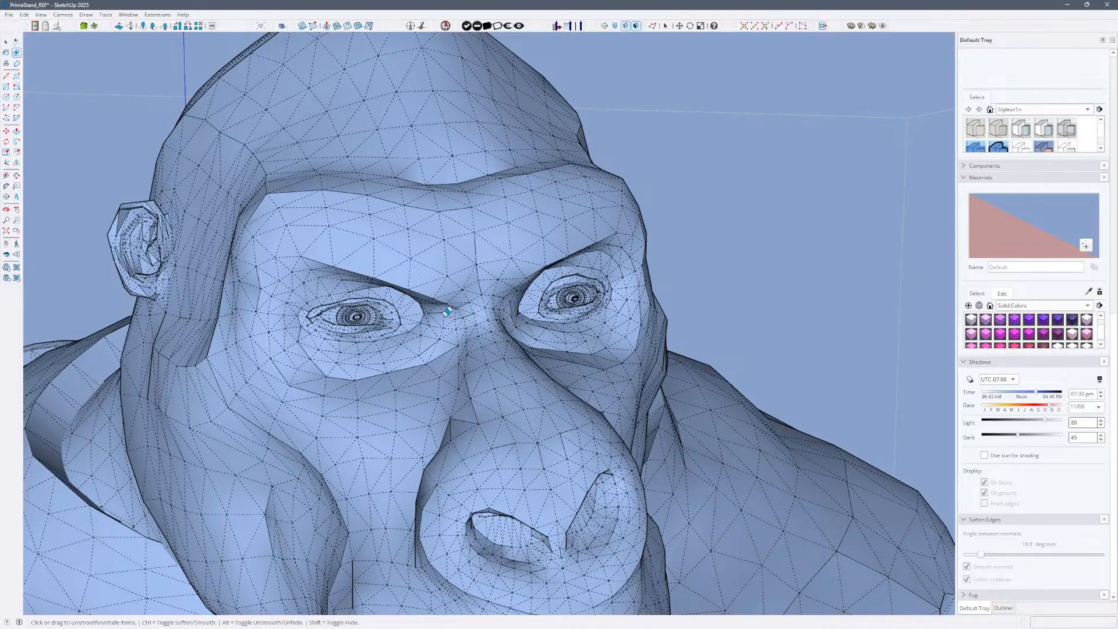
pyautogui.hotkey('alt', 'h')
# Inspect the brows, nose bridge and both eyes from several angles with hidden geometry shown and hidden.
pyautogui.press('o')
pyautogui.moveTo(511, 316); pyautogui.dragTo(834, 291)
pyautogui.moveTo(834, 291); pyautogui.dragTo(812, 292, button='middle')
pyautogui.hotkey('alt', 'h')
pyautogui.moveTo(701, 305)
pyautogui.mouseDown(button='middle')
pyautogui.moveTo(424, 379)
pyautogui.moveTo(478, 310)
pyautogui.moveTo(412, 392)
pyautogui.moveTo(458, 326)
pyautogui.moveTo(424, 347)
pyautogui.moveTo(407, 379)
pyautogui.moveTo(509, 417)
pyautogui.moveTo(342, 319)
pyautogui.moveTo(294, 342)
pyautogui.moveTo(318, 320)
pyautogui.moveTo(763, 307)
pyautogui.mouseUp(button='middle')
pyautogui.hotkey('alt', 'h')
pyautogui.hotkey('alt', 'h')
pyautogui.hotkey('alt', 'h')
pyautogui.hotkey('alt', 'h')
pyautogui.press('z')
pyautogui.moveTo(540, 345); pyautogui.dragTo(534, 284)
pyautogui.moveTo(534, 285); pyautogui.dragTo(591, 349, button='middle')
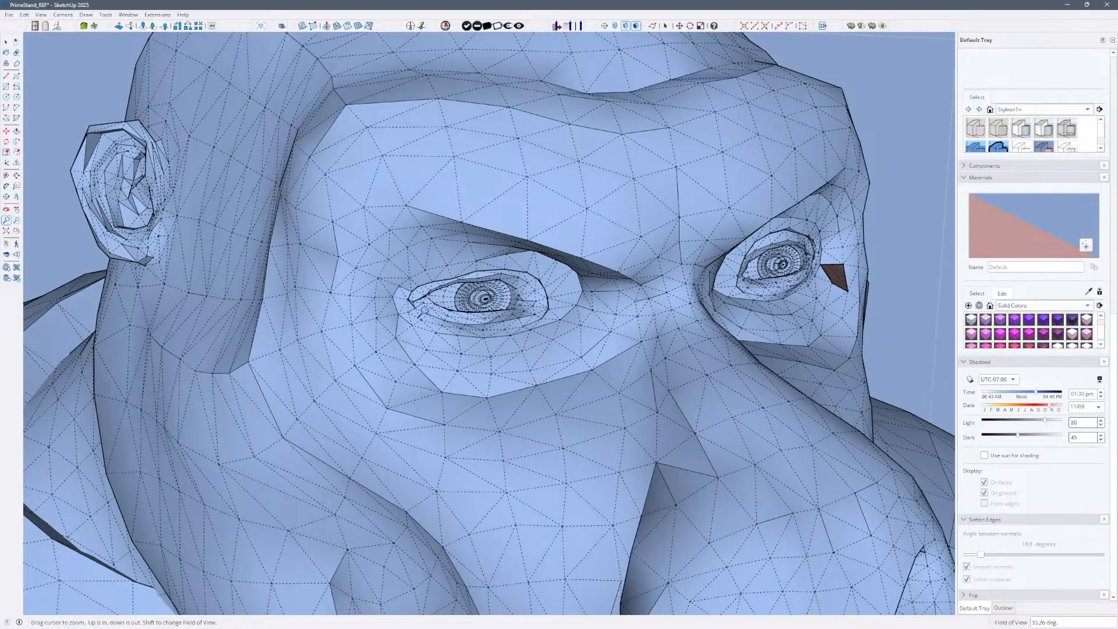
# Soften the heavy short edges at the outer corner of the eye opening with the Eraser.
pyautogui.scroll(2, 424, 309)
pyautogui.press('e')
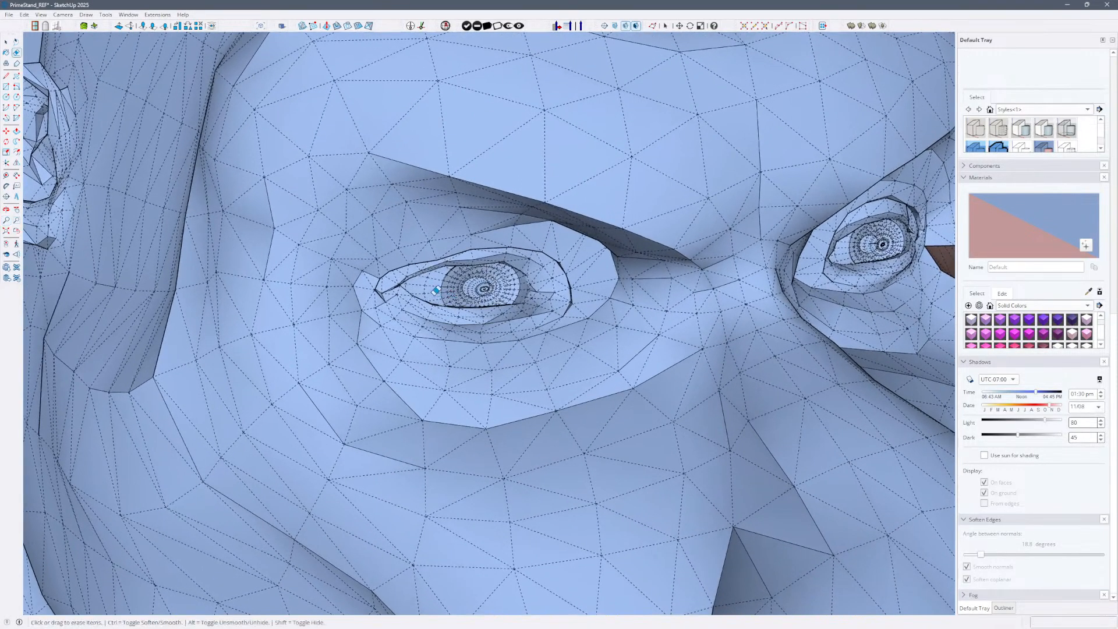
pyautogui.press('ctrl')
pyautogui.moveTo(395, 291); pyautogui.dragTo(381, 291)
pyautogui.moveTo(475, 298)
pyautogui.mouseDown(button='middle')
pyautogui.moveTo(499, 337)
pyautogui.moveTo(482, 318)
pyautogui.mouseUp(button='middle')
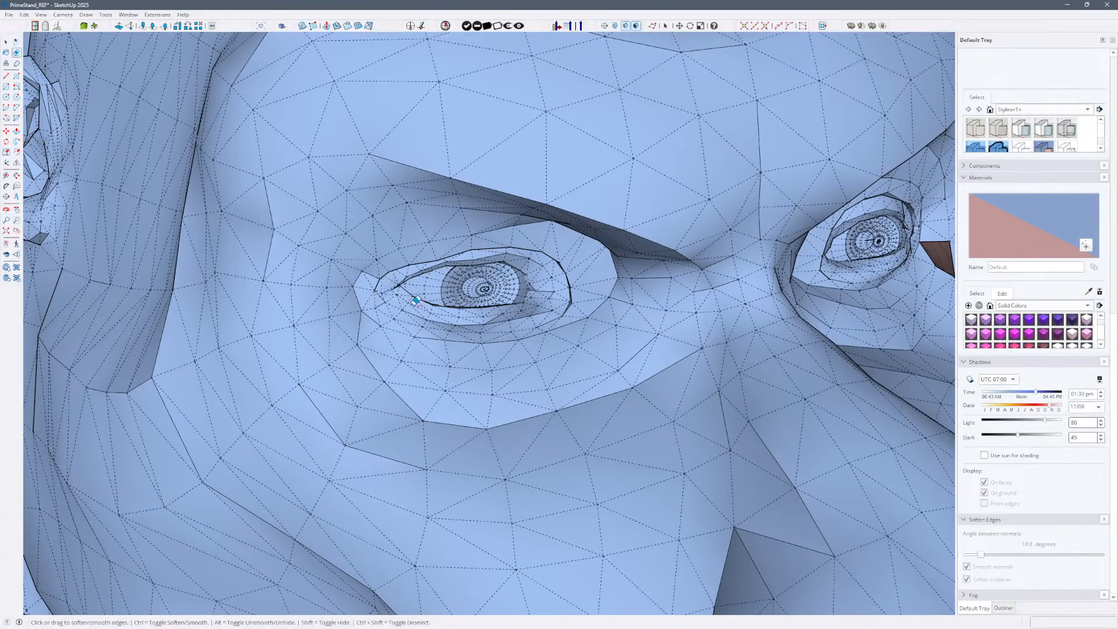
pyautogui.press('ctrl')
# Soften the zigzag edges inside the inner corner of the eye, checking them with hidden geometry shown and hidden.
pyautogui.moveTo(605, 298)
pyautogui.mouseDown(button='middle')
pyautogui.moveTo(716, 250)
pyautogui.moveTo(698, 276)
pyautogui.mouseUp(button='middle')
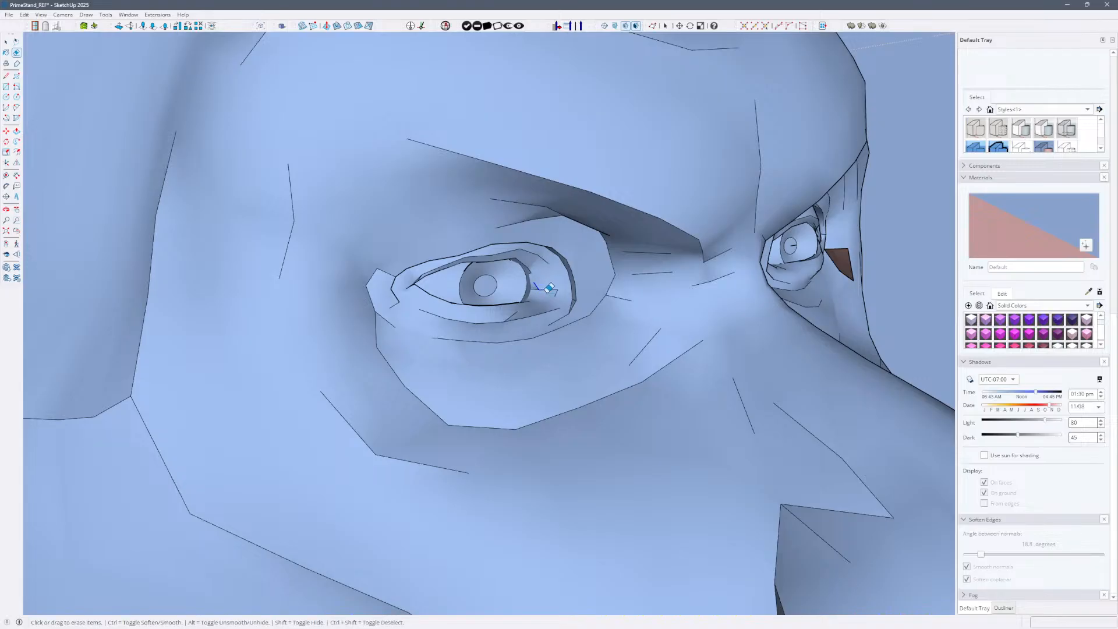
pyautogui.press('alt')
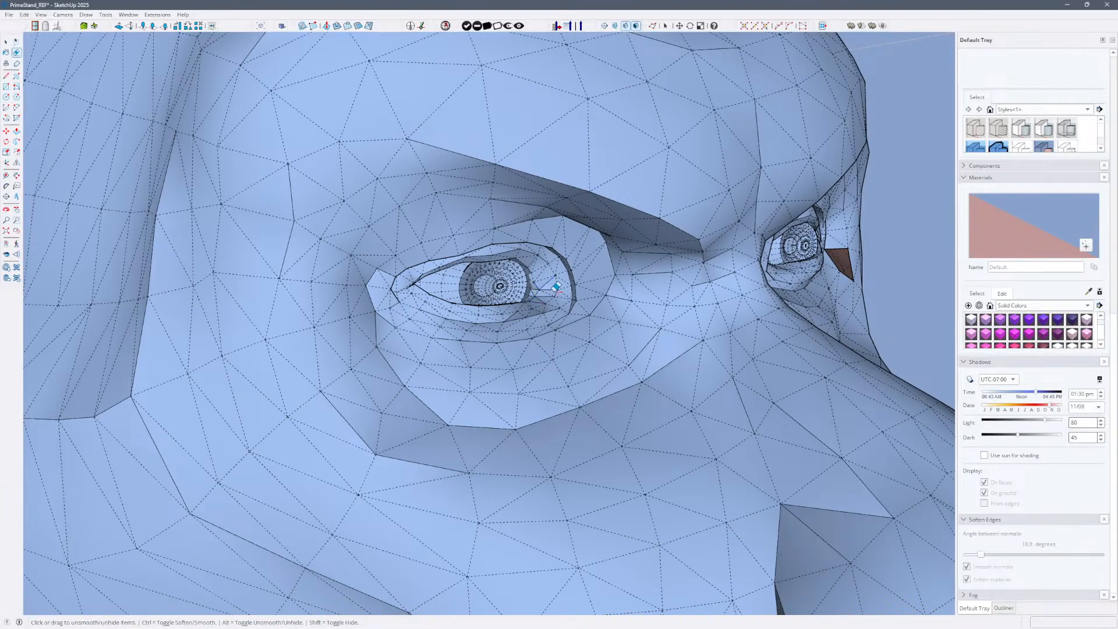
pyautogui.press('ctrl')
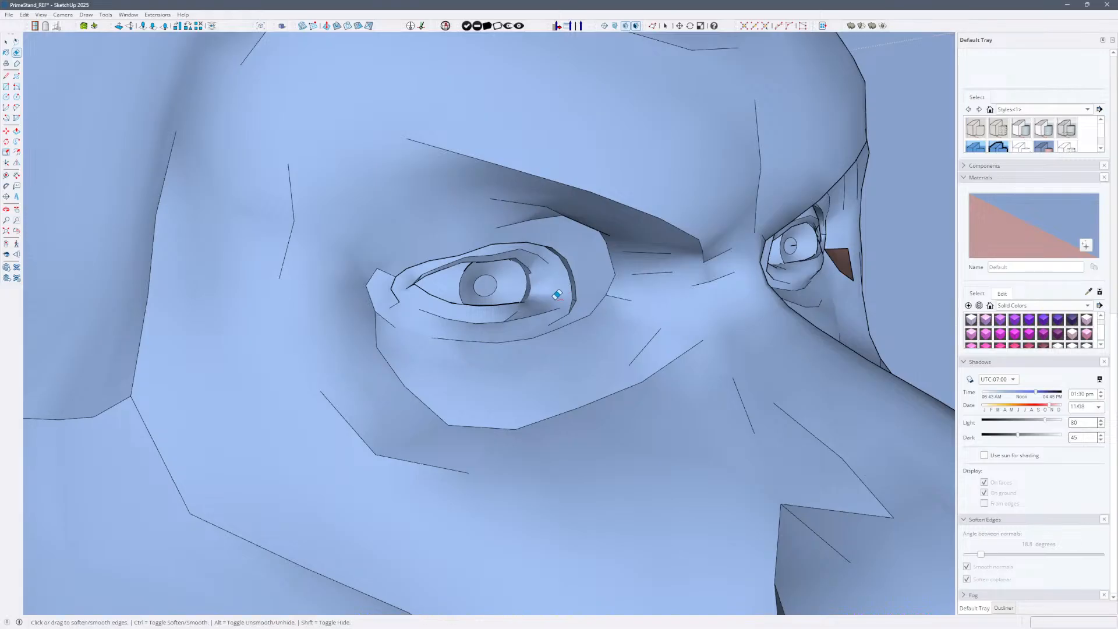
pyautogui.press('ctrl')
pyautogui.press('ctrl')
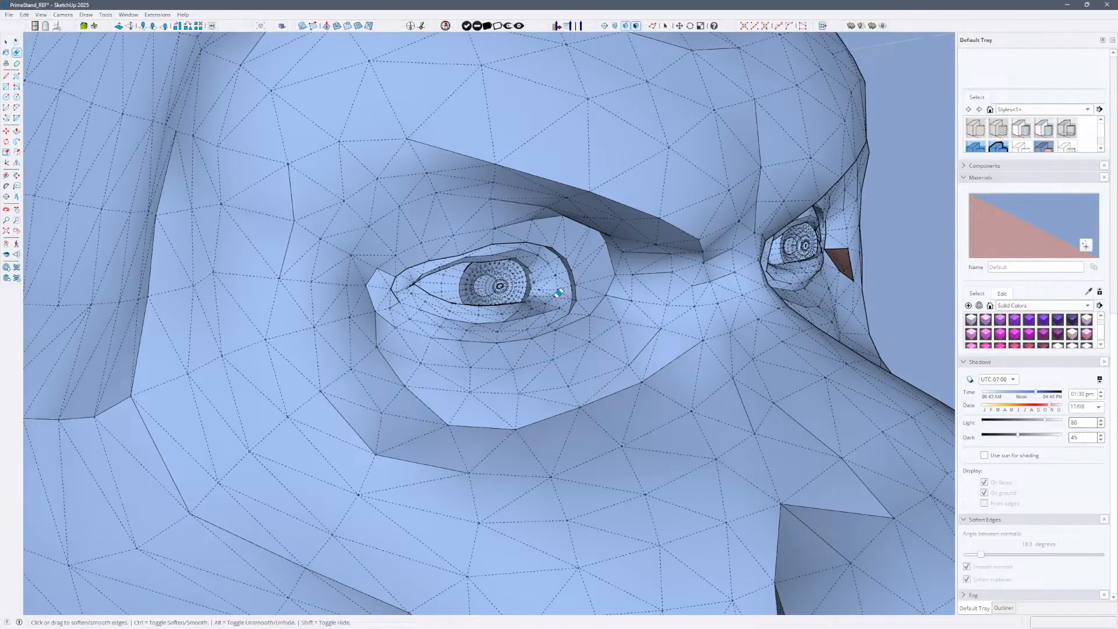
# Unsoften the mesh edges inside the inner eye corner to form a curved outline, and turn off hidden geometry.
pyautogui.press('alt')
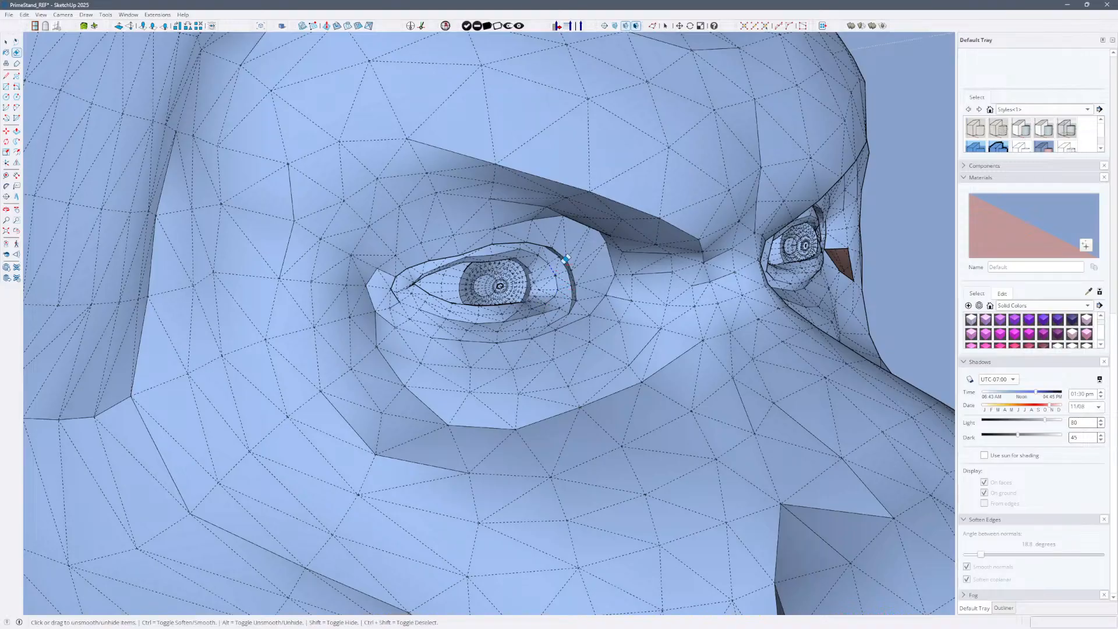
pyautogui.moveTo(562, 263); pyautogui.dragTo(568, 266)
pyautogui.press('alt')
pyautogui.press('ctrl')
pyautogui.press('alt')
pyautogui.hotkey('alt', 'h')
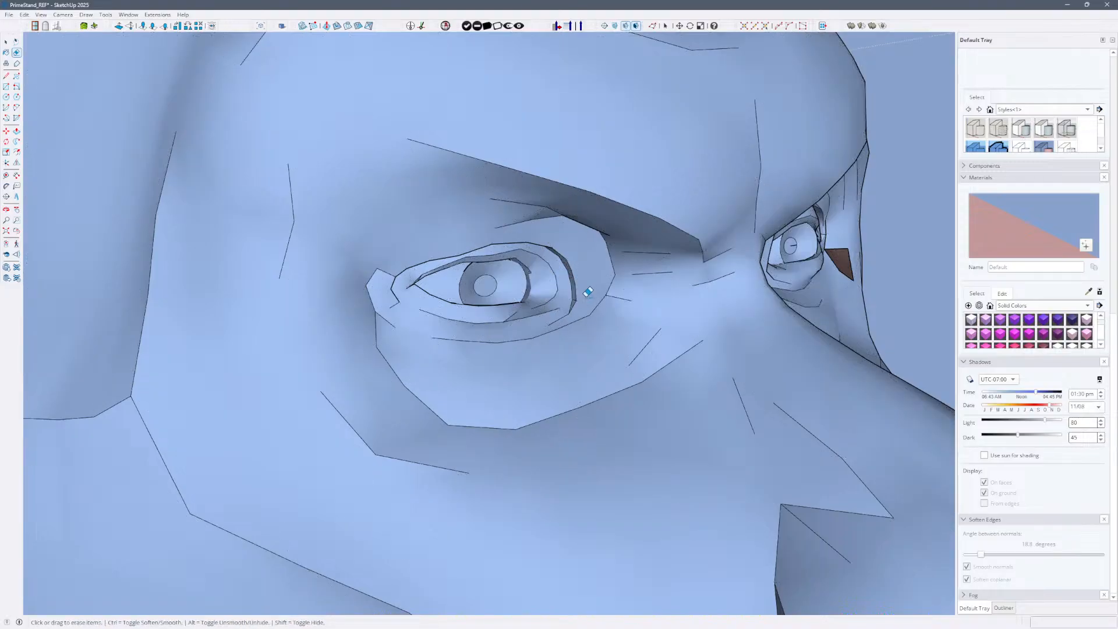
# Try to close the four-sided hole beside the other eye's outer corner with a diagonal line, with hidden geometry shown.
pyautogui.moveTo(589, 293)
pyautogui.mouseDown(button='middle')
pyautogui.moveTo(651, 245)
pyautogui.moveTo(661, 268)
pyautogui.moveTo(475, 289)
pyautogui.mouseUp(button='middle')
pyautogui.moveTo(693, 252)
pyautogui.mouseDown(button='middle')
pyautogui.moveTo(599, 272)
pyautogui.moveTo(912, 240)
pyautogui.moveTo(727, 307)
pyautogui.mouseUp(button='middle')
pyautogui.moveTo(586, 313); pyautogui.dragTo(775, 375, button='middle')
pyautogui.hotkey('alt', 'h')
pyautogui.press('l')
pyautogui.click(797, 361)
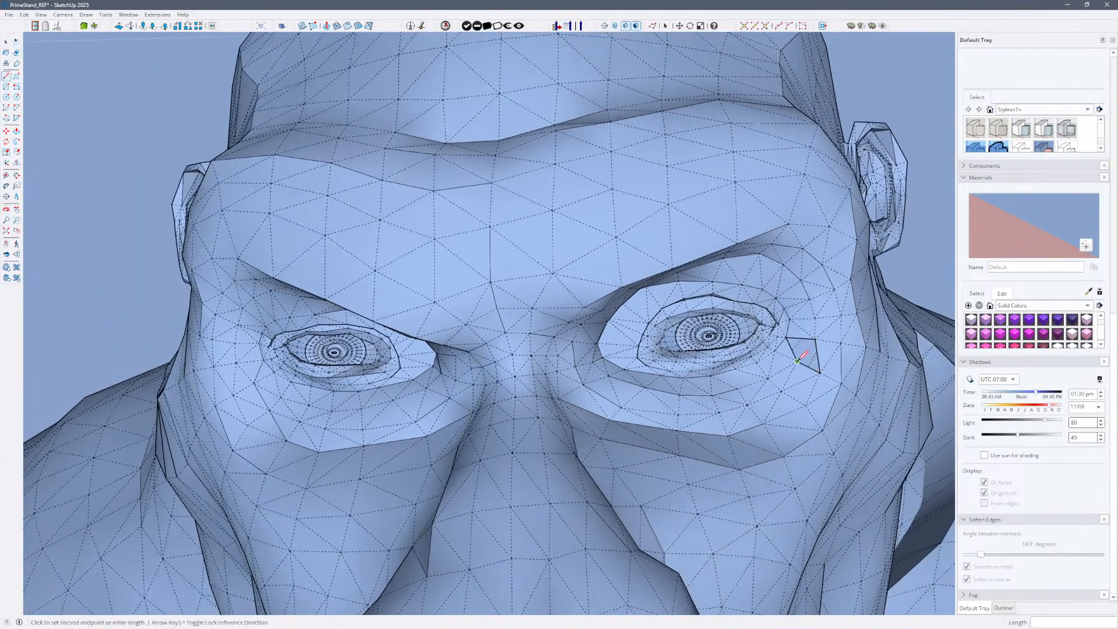
pyautogui.click(818, 338)
pyautogui.click(816, 338)
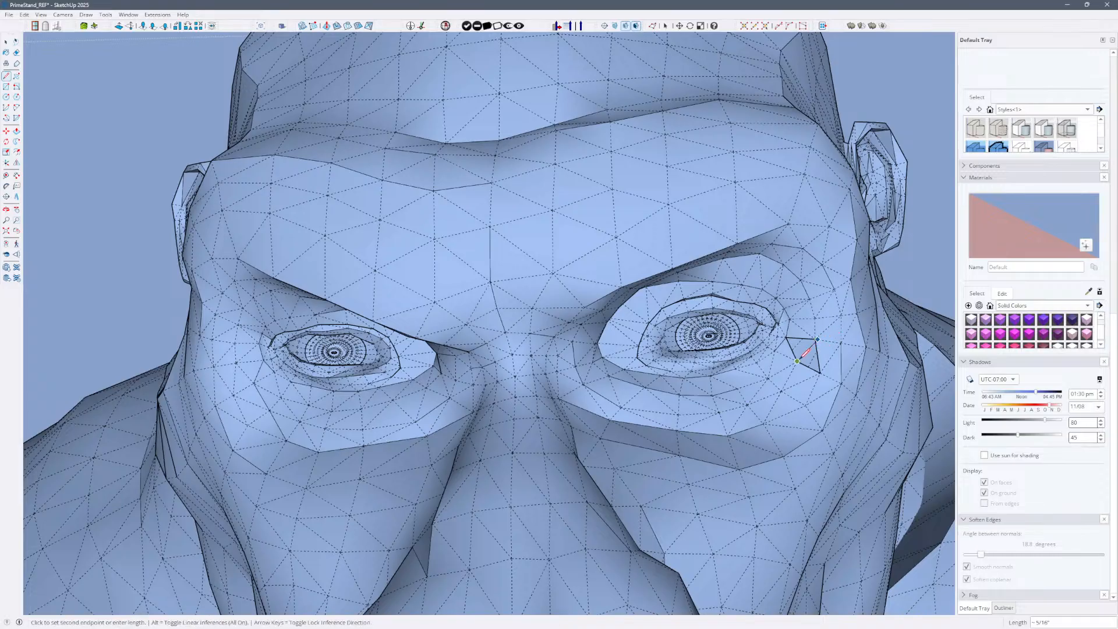
pyautogui.click(817, 339)
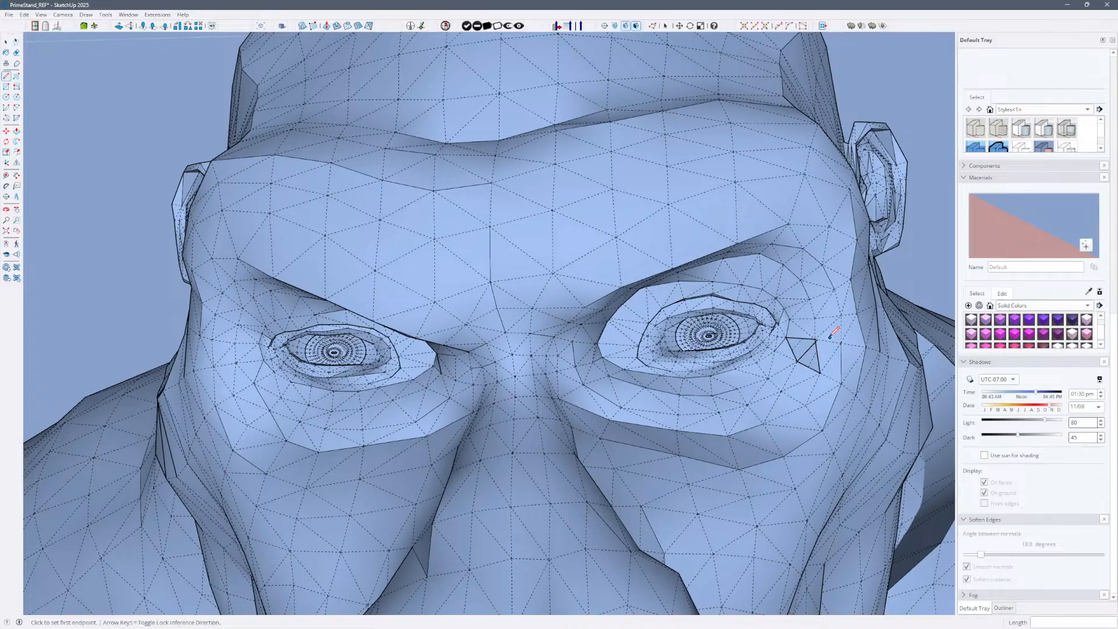
# Patch the four-sided hole beside the outer eye corner by drawing a diagonal line between its opposite vertices.
pyautogui.scroll(5, 811, 364)
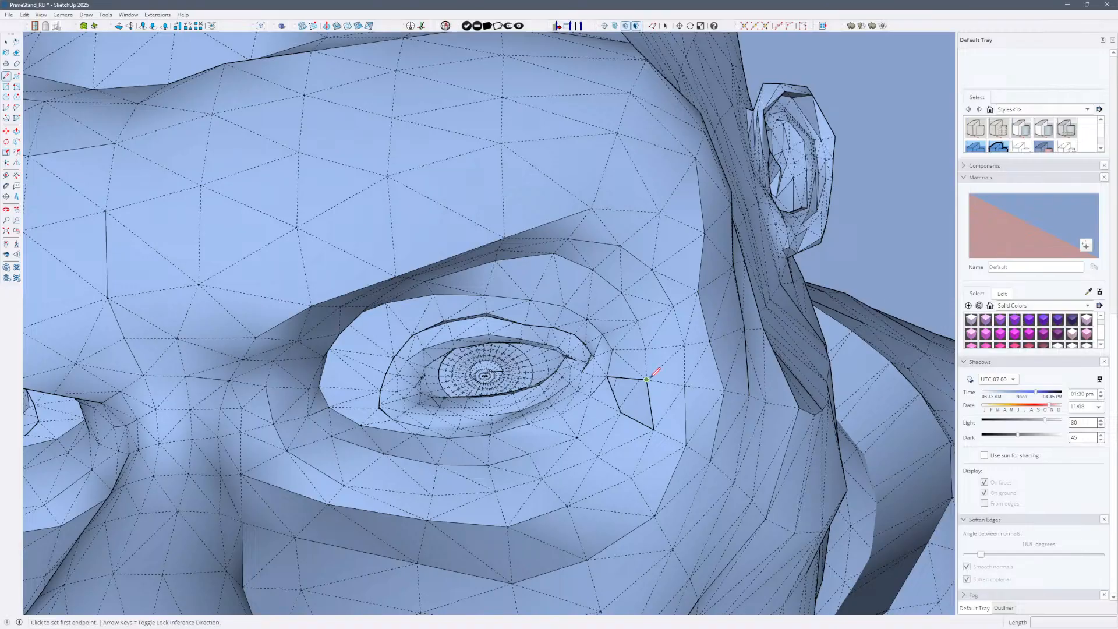
pyautogui.click(648, 379)
pyautogui.press('p')
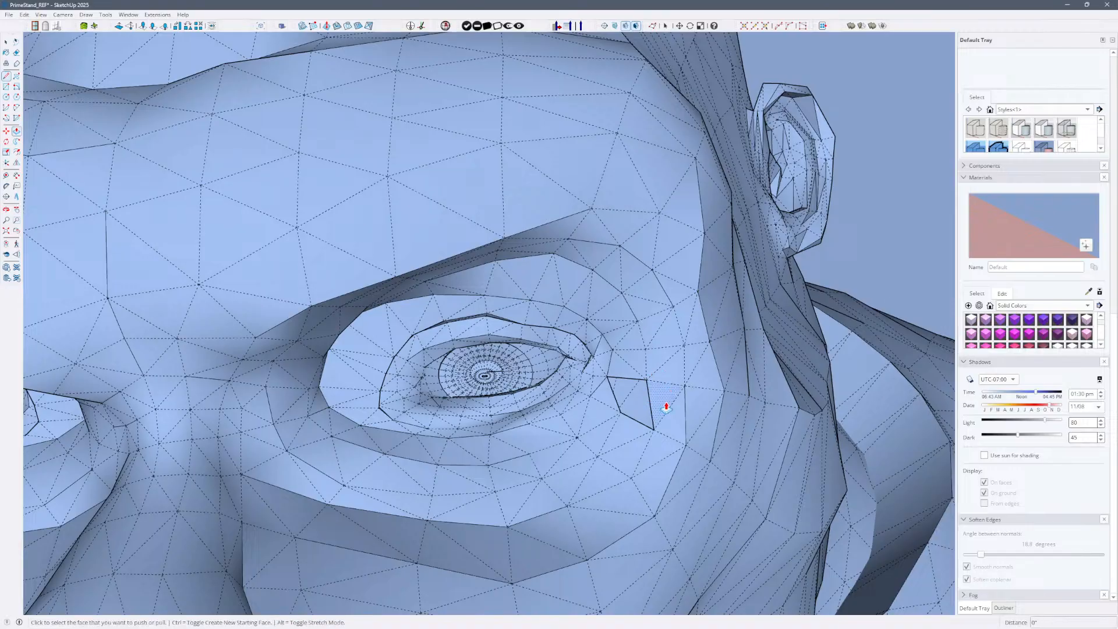
pyautogui.press('m')
pyautogui.scroll(3, 489, 322)
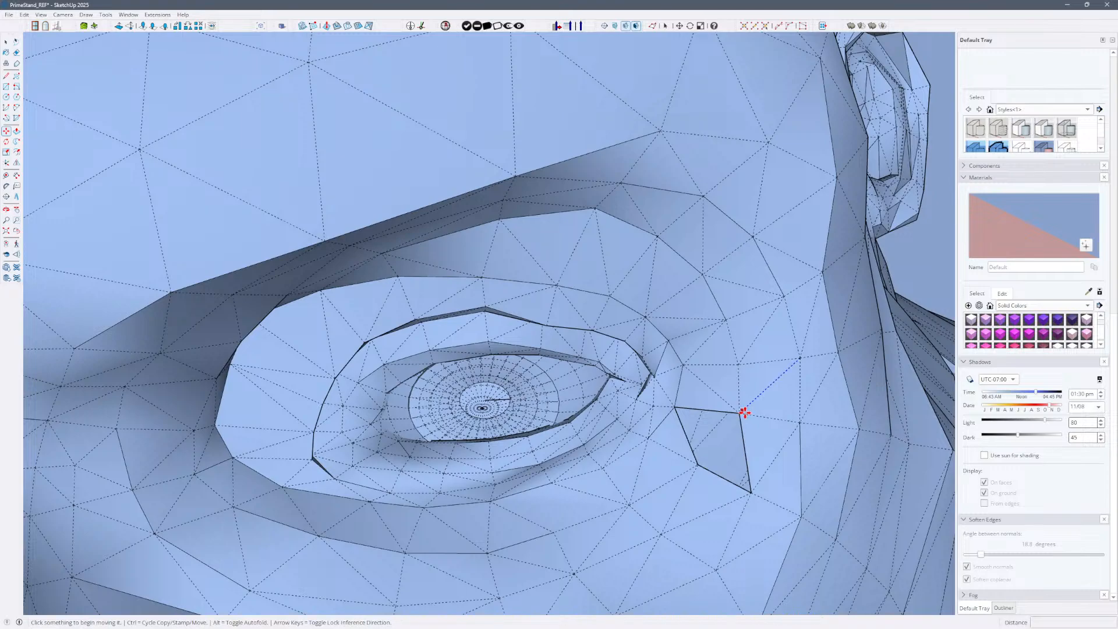
pyautogui.press('l')
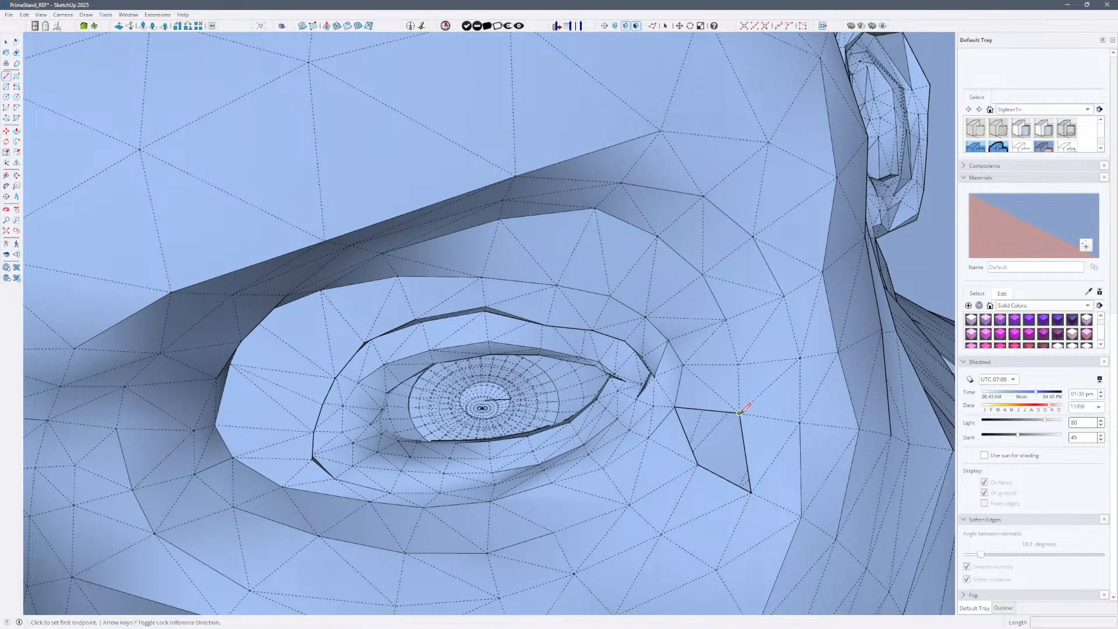
pyautogui.click(739, 413)
pyautogui.click(698, 464)
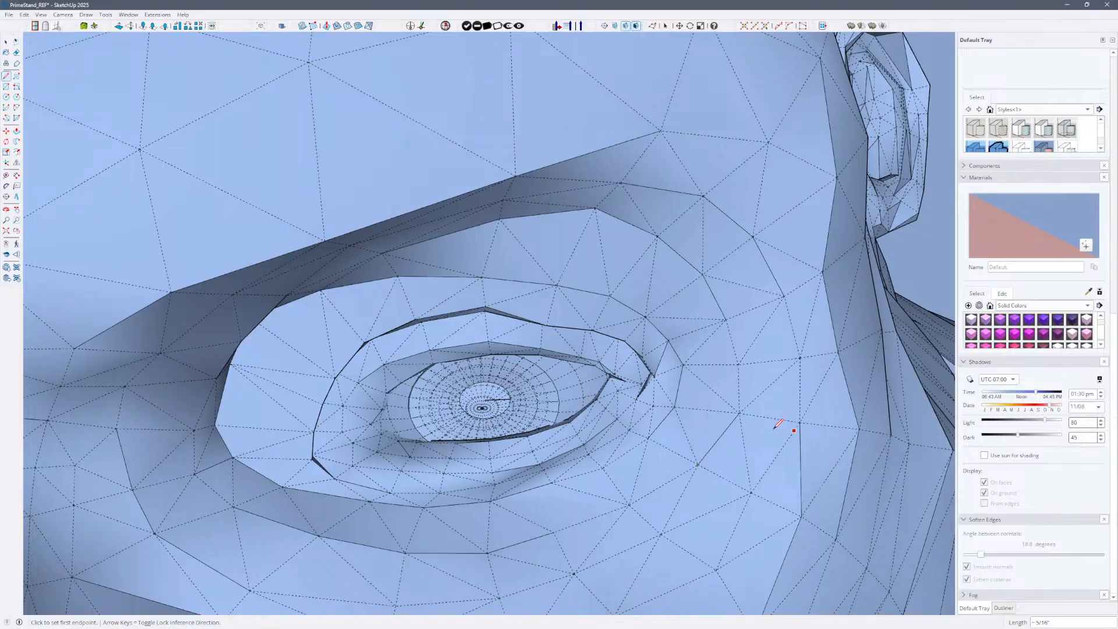
# Soften the diagonal edge of the patch beside the outer eye corner with the Eraser and turn off hidden geometry.
pyautogui.press('z')
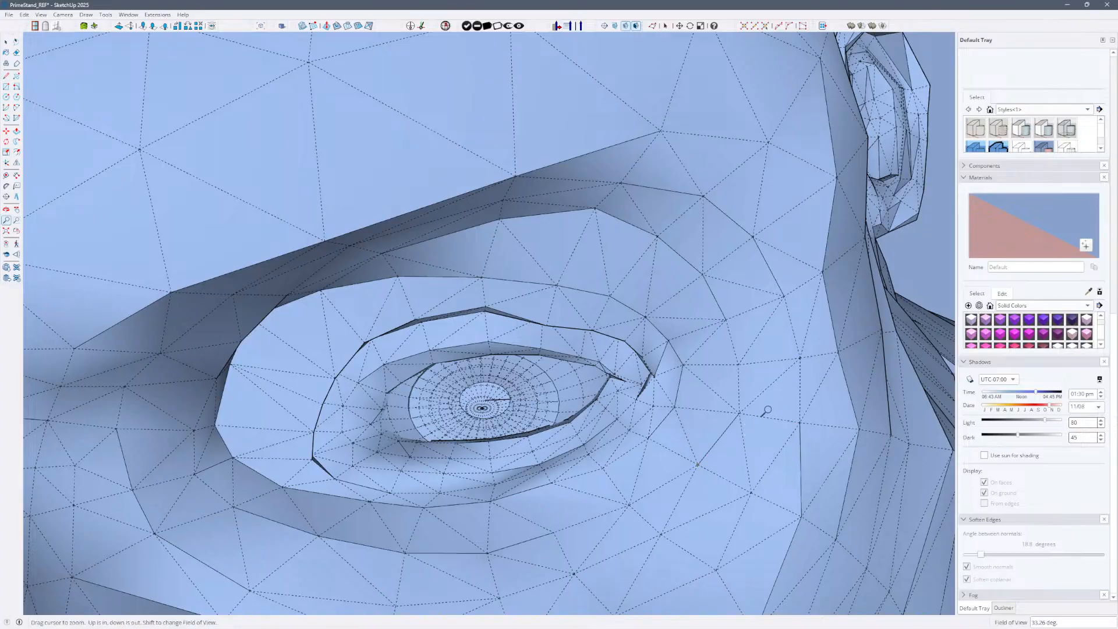
pyautogui.press('e')
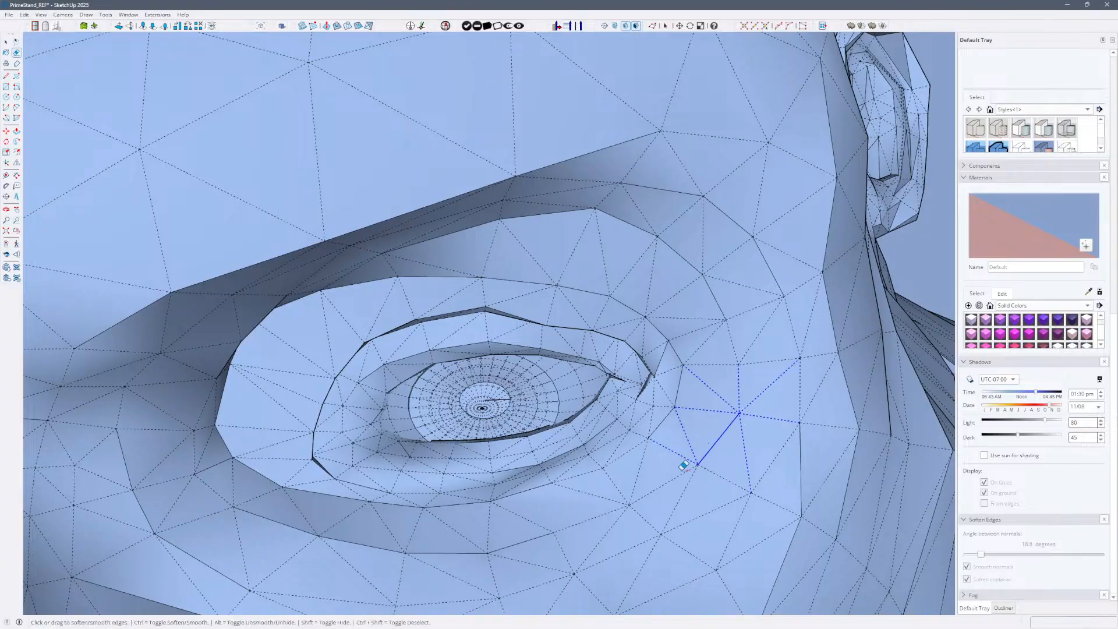
pyautogui.moveTo(683, 465); pyautogui.dragTo(685, 457)
pyautogui.moveTo(687, 455); pyautogui.dragTo(692, 405, button='middle')
pyautogui.press('z')
pyautogui.moveTo(700, 406); pyautogui.dragTo(643, 482)
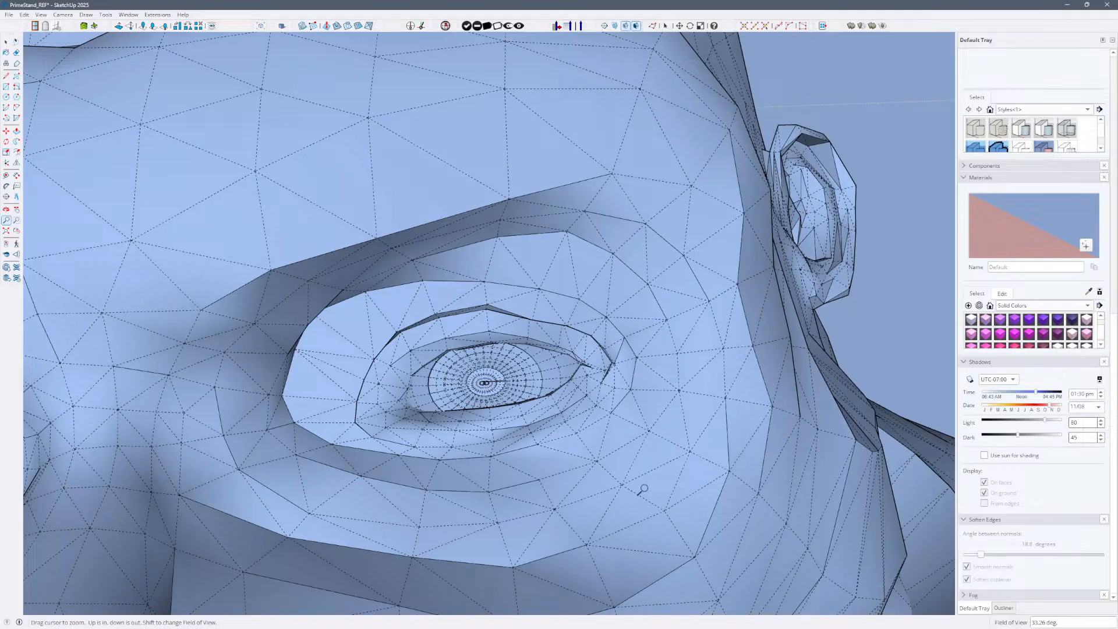
pyautogui.hotkey('alt', 'h')
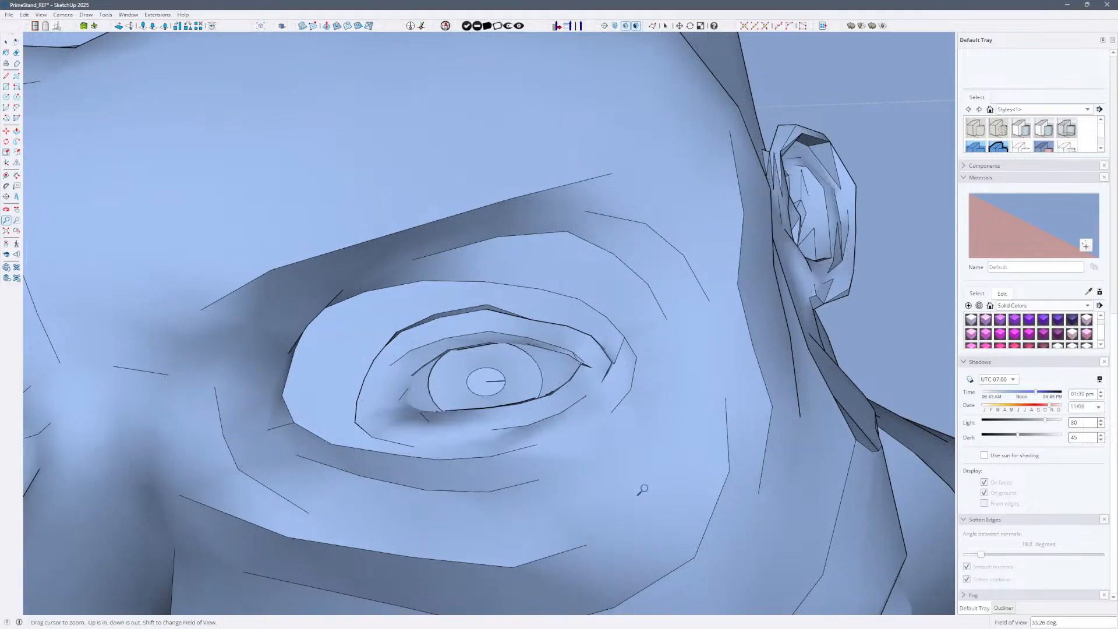
# Soften the short stray edge at the outer corner of the eye with the Eraser.
pyautogui.press('e')
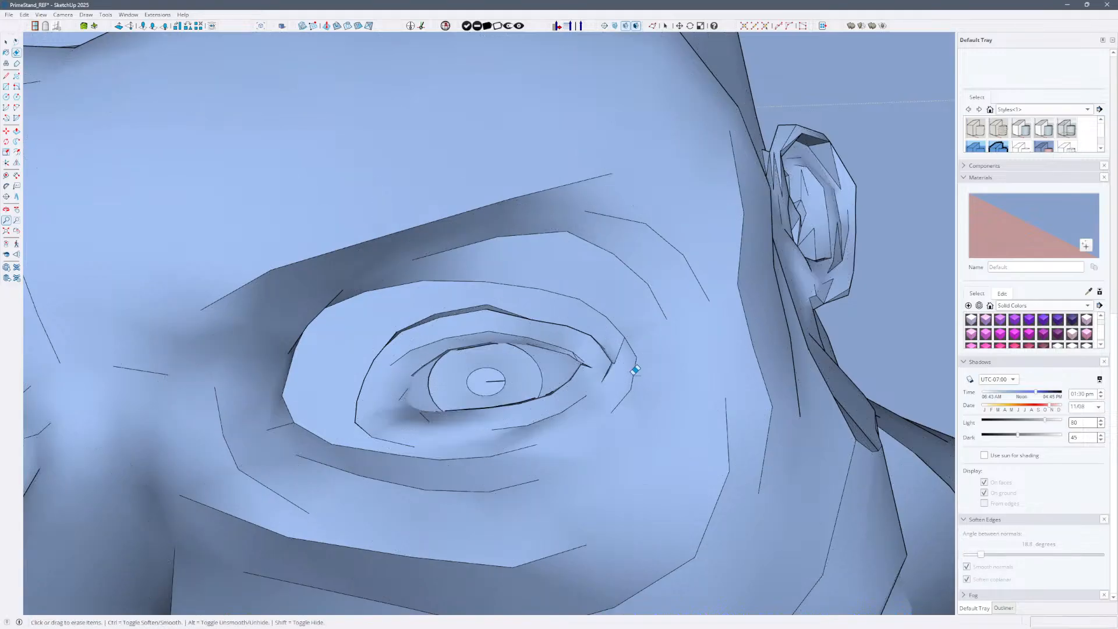
pyautogui.press('space')
pyautogui.hotkey('ctrl', 'a')
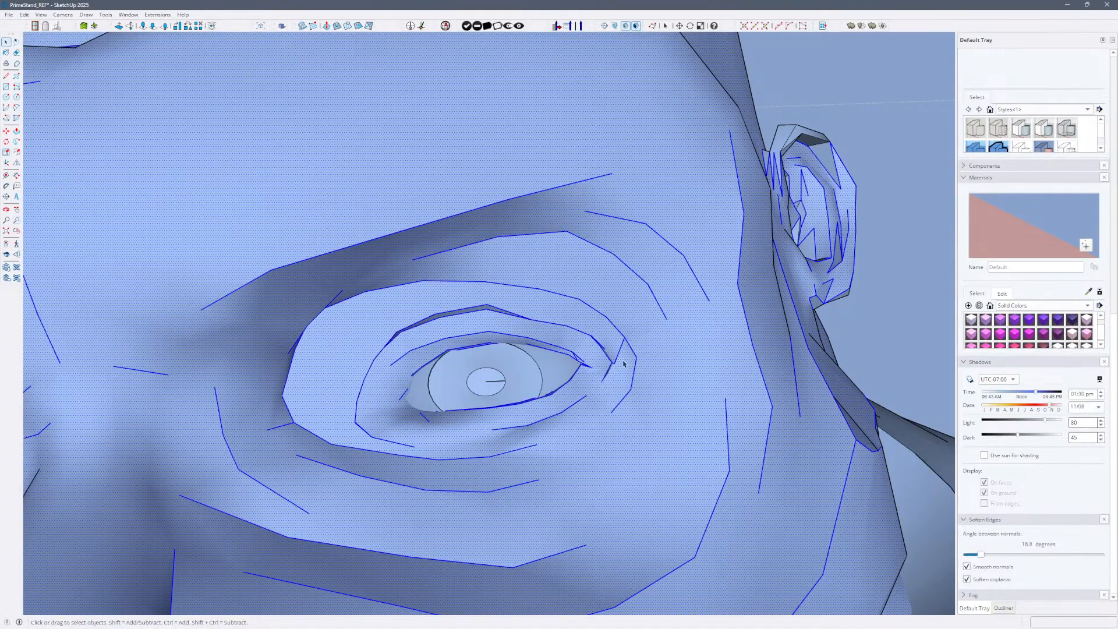
pyautogui.press('e')
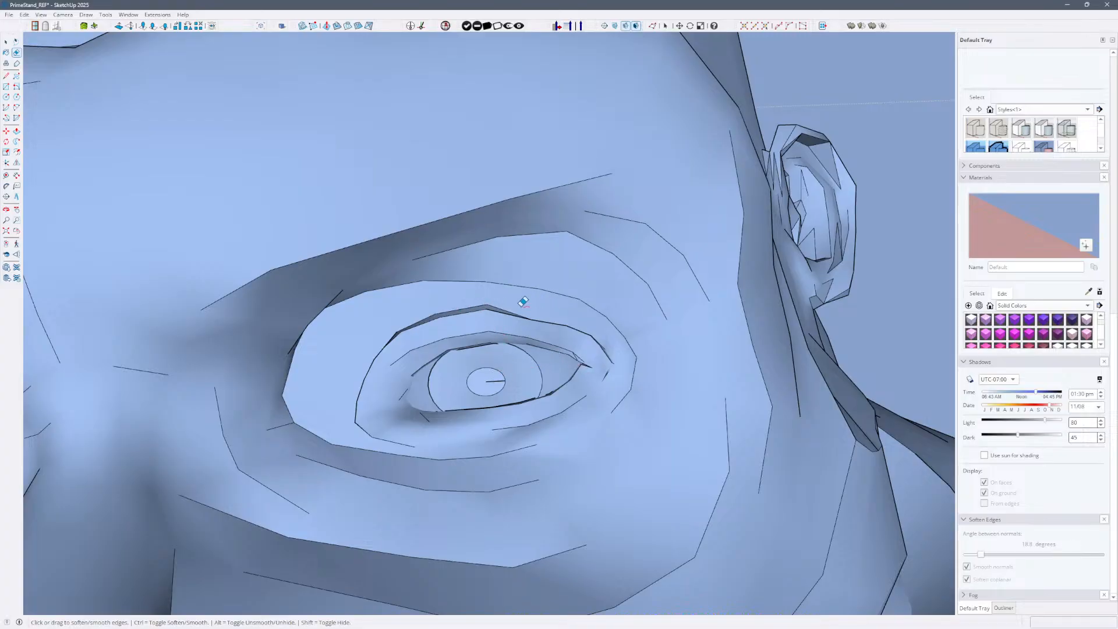
# Clean up the inner upper part of the eye outline by softening stray edges and unsoftening the mesh edges that join it, with hidden geometry shown.
pyautogui.moveTo(669, 341)
pyautogui.mouseDown(button='middle')
pyautogui.moveTo(729, 224)
pyautogui.moveTo(571, 347)
pyautogui.moveTo(496, 369)
pyautogui.moveTo(539, 332)
pyautogui.moveTo(575, 343)
pyautogui.moveTo(542, 316)
pyautogui.mouseUp(button='middle')
pyautogui.keyDown('ctrl'); pyautogui.moveTo(534, 307); pyautogui.dragTo(522, 324); pyautogui.keyUp('ctrl')
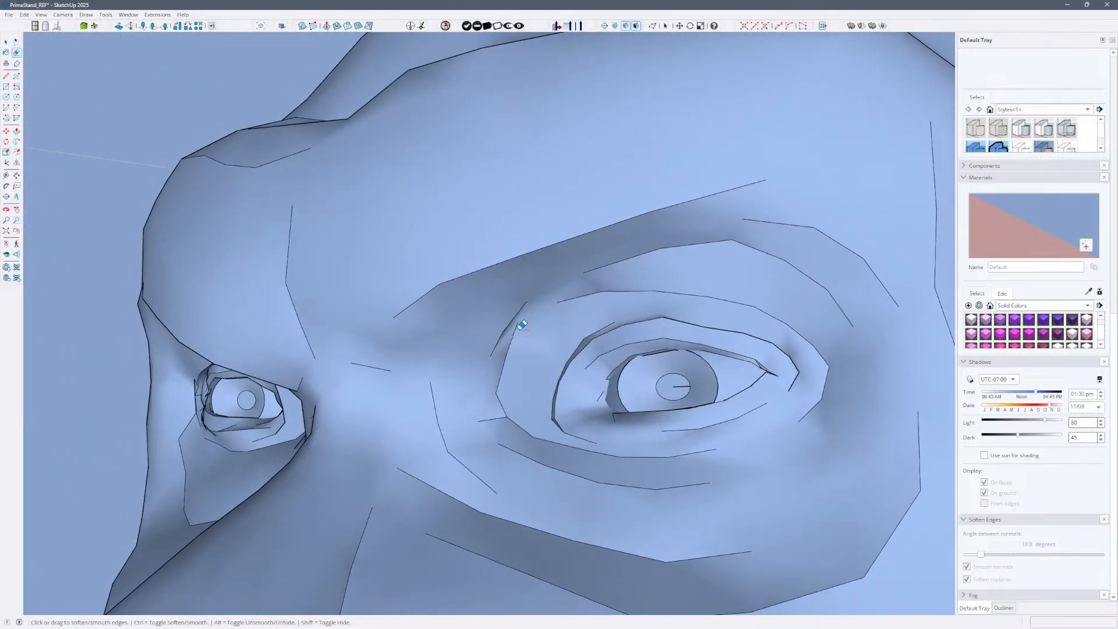
pyautogui.moveTo(606, 308); pyautogui.dragTo(634, 325, button='middle')
pyautogui.press('alt')
pyautogui.press('ctrl')
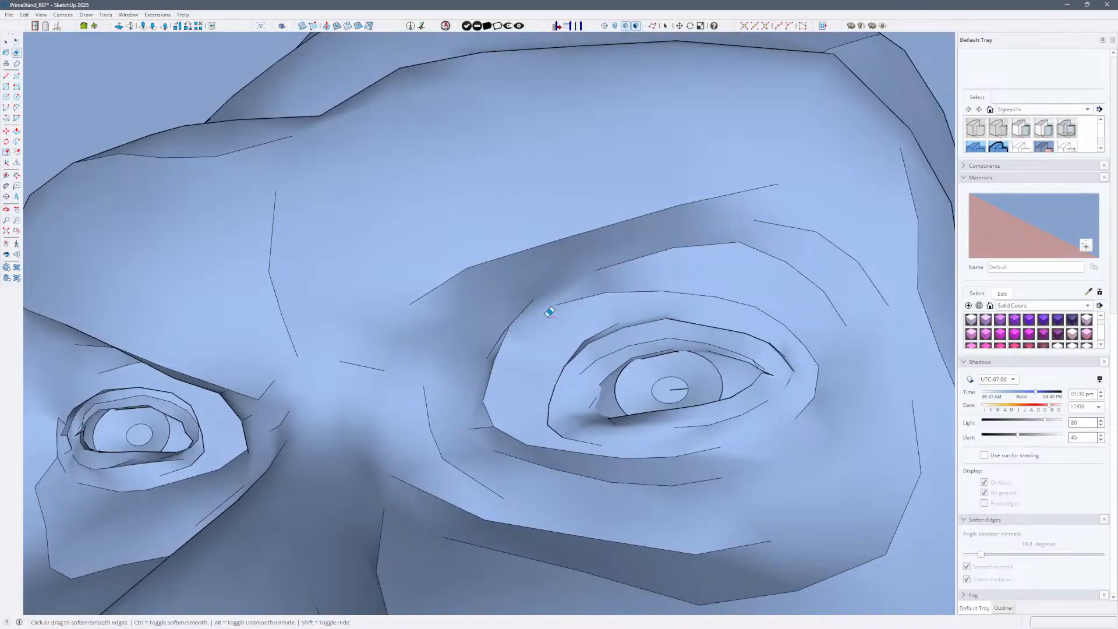
pyautogui.hotkey('alt', 'h')
pyautogui.press('alt')
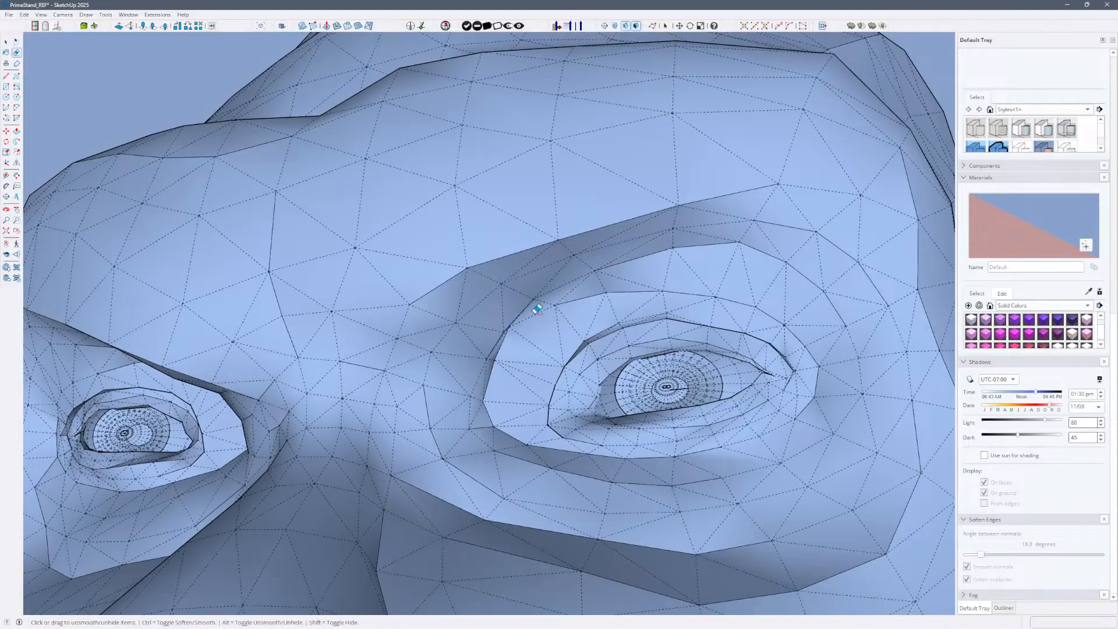
pyautogui.moveTo(633, 396)
pyautogui.mouseDown(button='middle')
pyautogui.moveTo(582, 387)
pyautogui.moveTo(519, 407)
pyautogui.moveTo(536, 451)
pyautogui.moveTo(576, 465)
pyautogui.moveTo(578, 431)
pyautogui.moveTo(798, 459)
pyautogui.moveTo(808, 479)
pyautogui.mouseUp(button='middle')
pyautogui.hotkey('alt', 'h')
pyautogui.hotkey('alt', 'h')
pyautogui.hotkey('alt', 'h')
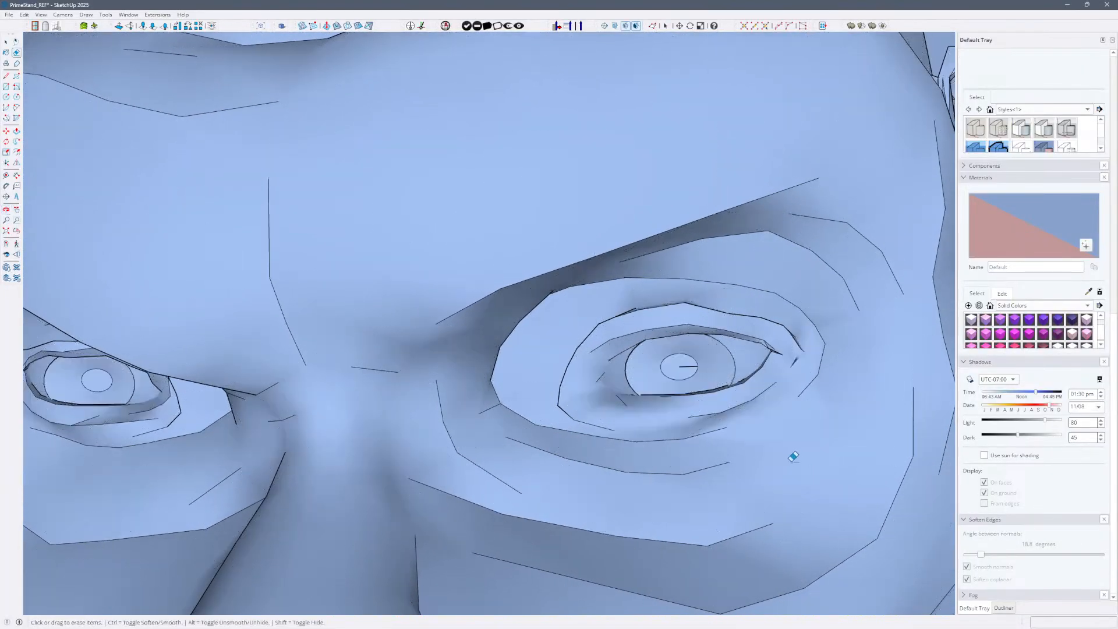
# Retouch the crease below the eye by unsoftening mesh edges with hidden geometry shown, and turn hidden geometry off.
pyautogui.hotkey('alt', 'h')
pyautogui.keyDown('alt'); pyautogui.click(762, 451); pyautogui.keyUp('alt')
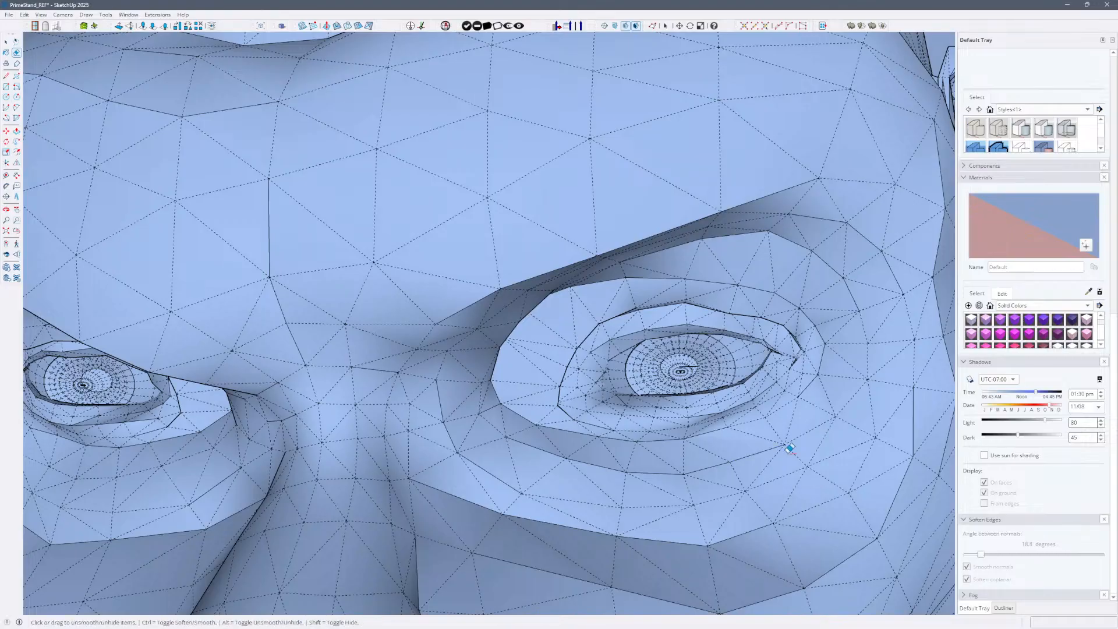
pyautogui.moveTo(668, 490); pyautogui.dragTo(600, 480, button='middle')
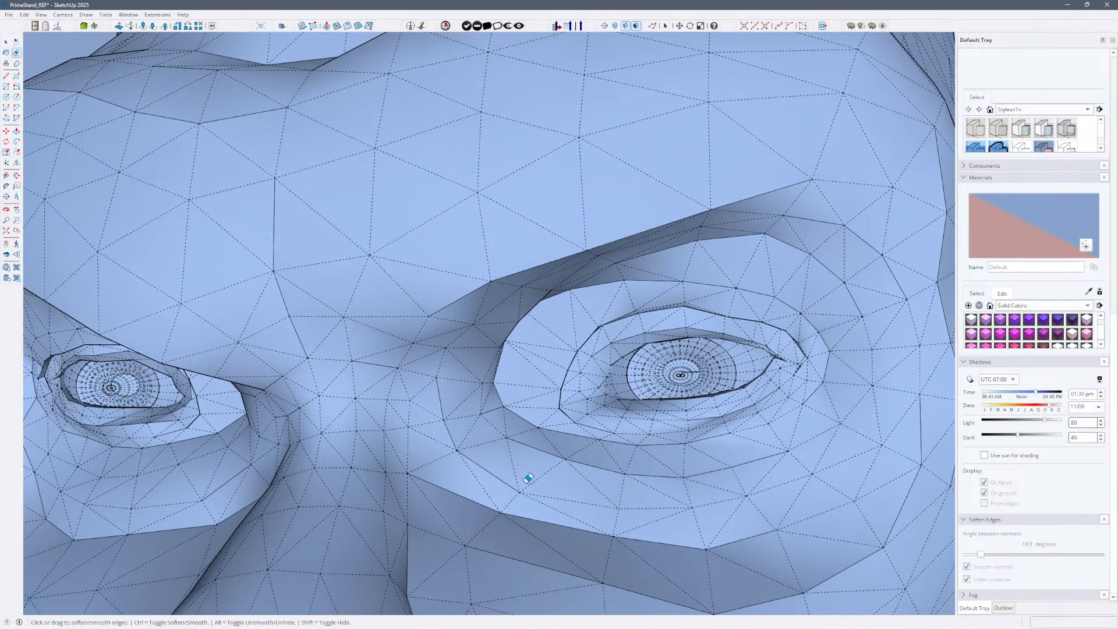
pyautogui.hotkey('alt', 'h')
# Save the model after checking the whole head.
pyautogui.moveTo(833, 449); pyautogui.dragTo(655, 456, button='middle')
pyautogui.scroll(-3, 692, 464)
pyautogui.press('z')
pyautogui.moveTo(559, 454); pyautogui.dragTo(541, 610)
pyautogui.moveTo(725, 456); pyautogui.dragTo(640, 503, button='middle')
pyautogui.moveTo(459, 411); pyautogui.dragTo(699, 530, button='middle')
pyautogui.hotkey('ctrl', 's')
pyautogui.press('Return')
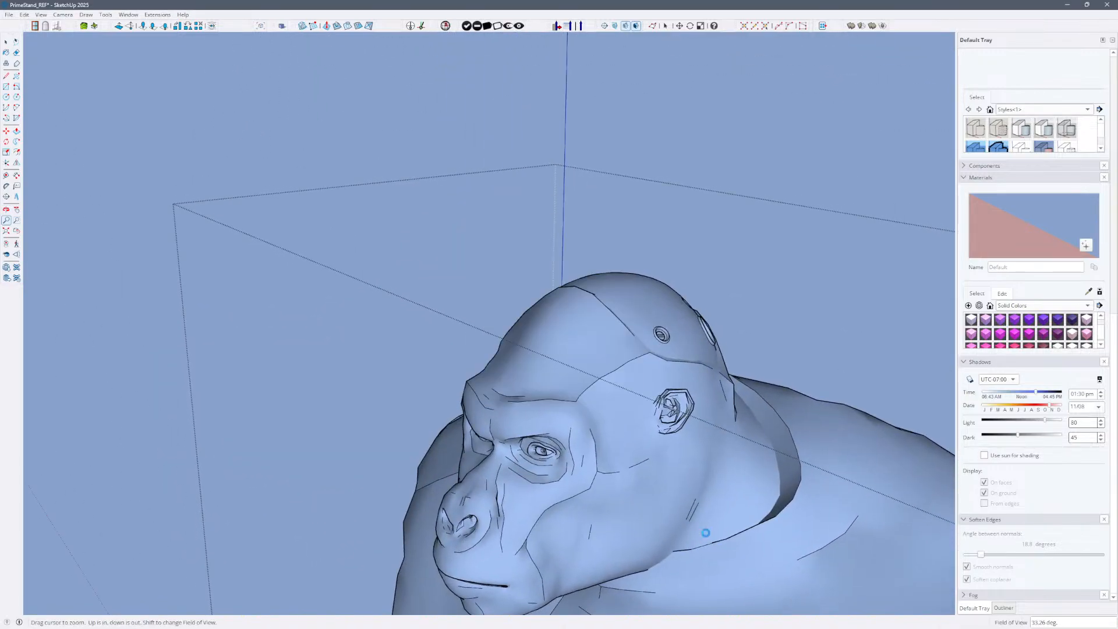
# Unsoften a run of mesh edges down the cheek behind the mouth to the jaw, using hidden geometry to find them.
pyautogui.scroll(-2, 510, 316)
pyautogui.scroll(4, 546, 369)
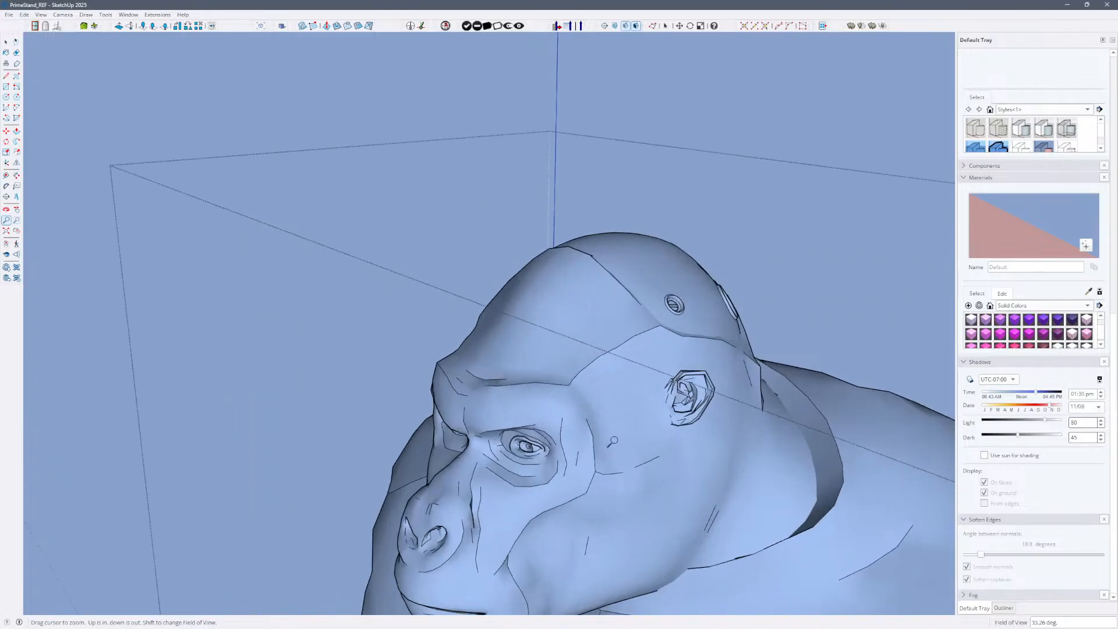
pyautogui.keyDown('shift'); pyautogui.moveTo(594, 425); pyautogui.dragTo(470, 264, button='middle'); pyautogui.keyUp('shift')
pyautogui.press('space')
pyautogui.scroll(-2, 478, 292)
pyautogui.scroll(3, 492, 292)
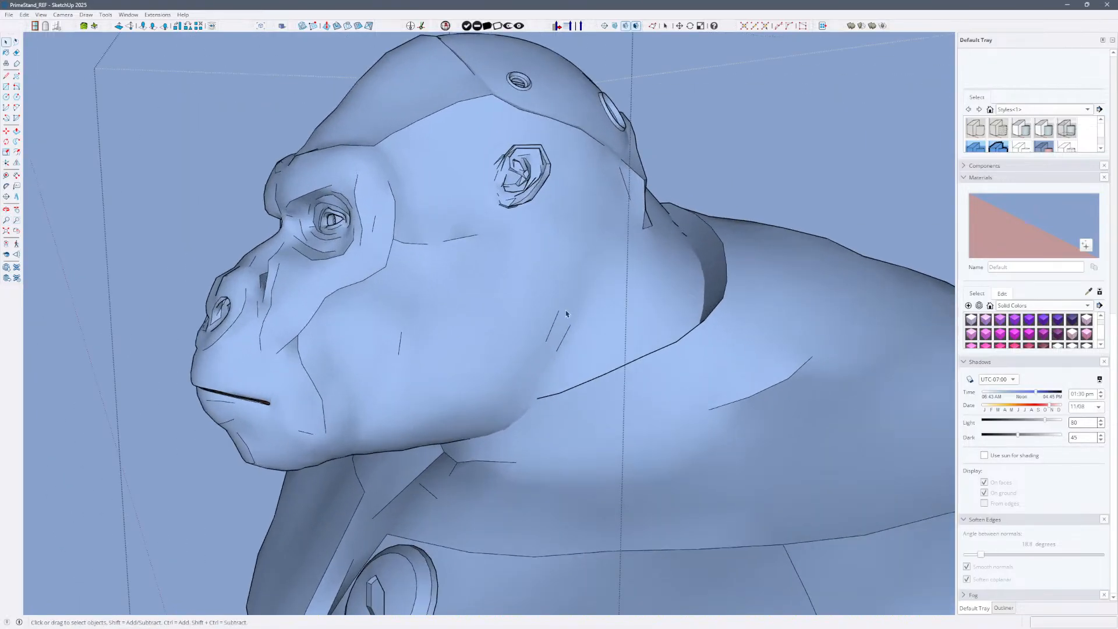
pyautogui.moveTo(567, 314); pyautogui.dragTo(566, 300, button='middle')
pyautogui.hotkey('alt', 'h')
pyautogui.moveTo(404, 332); pyautogui.dragTo(669, 304, button='middle')
pyautogui.scroll(2, 652, 313)
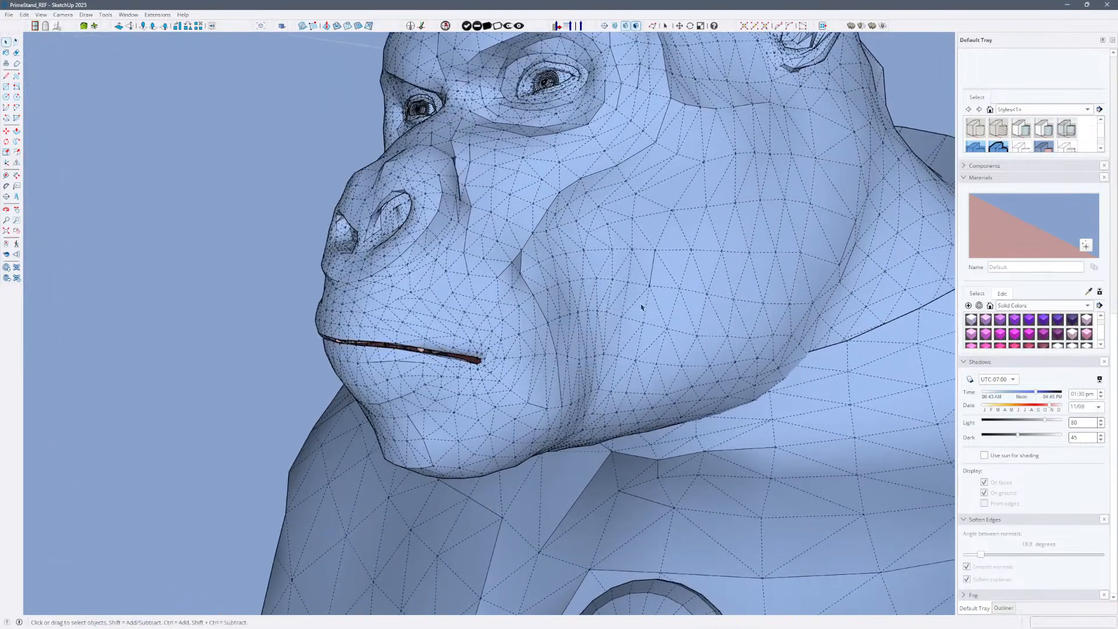
pyautogui.press('e')
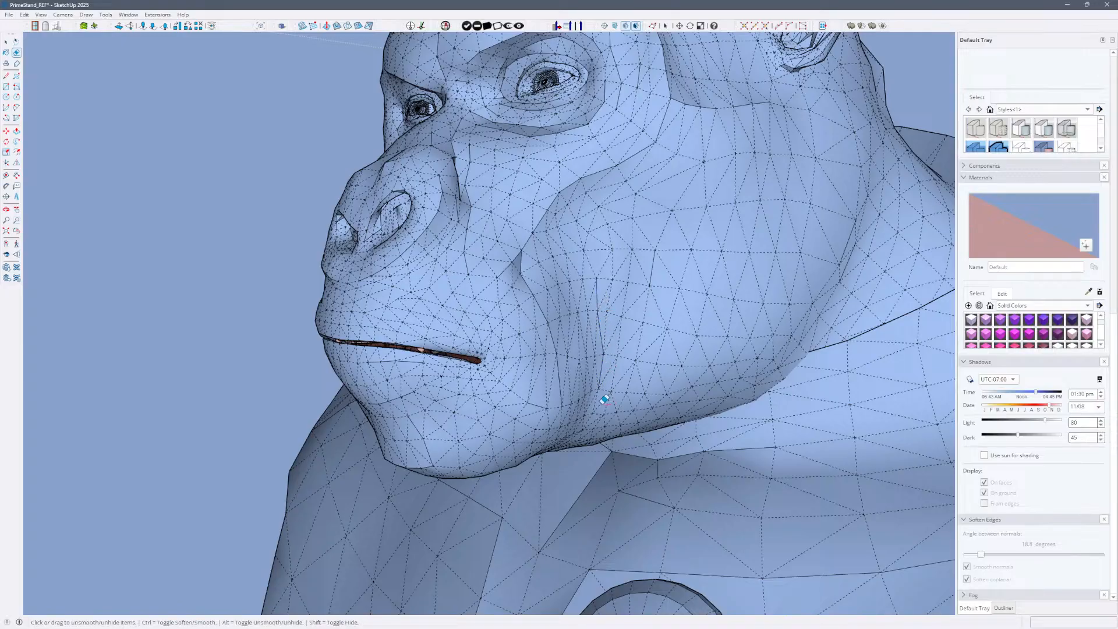
pyautogui.scroll(-4, 609, 371)
pyautogui.moveTo(612, 382); pyautogui.dragTo(217, 452, button='middle')
pyautogui.scroll(5, 362, 396)
pyautogui.scroll(-4, 402, 413)
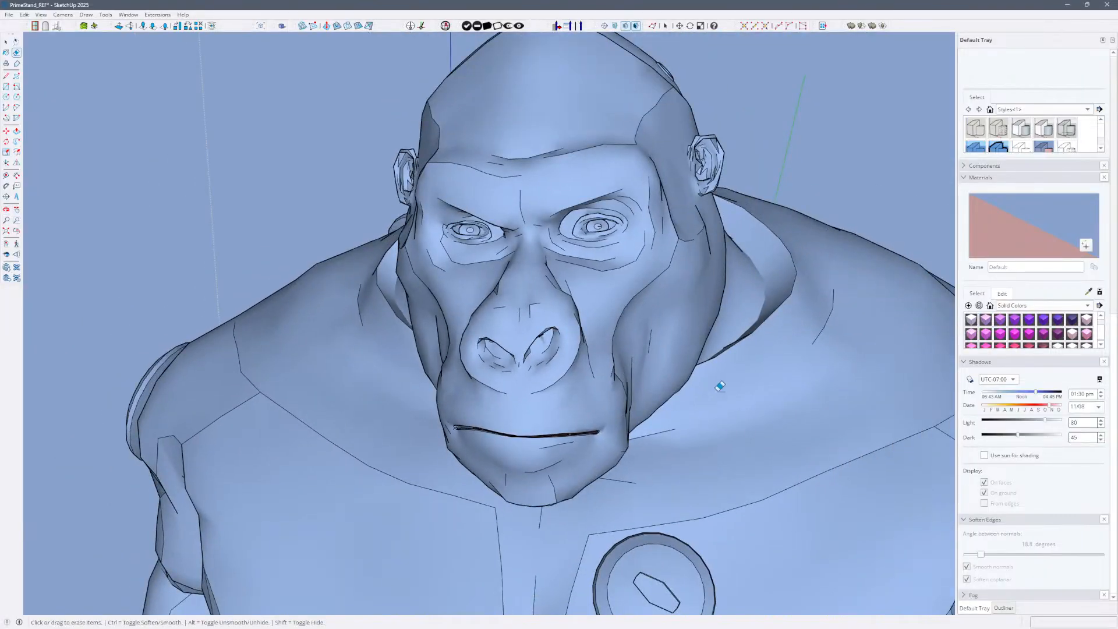
# Extend the short crease in the middle of the cheek upward by unsoftening mesh edges, and turn hidden geometry off.
pyautogui.moveTo(722, 387); pyautogui.dragTo(592, 384, button='middle')
pyautogui.hotkey('alt', 'h')
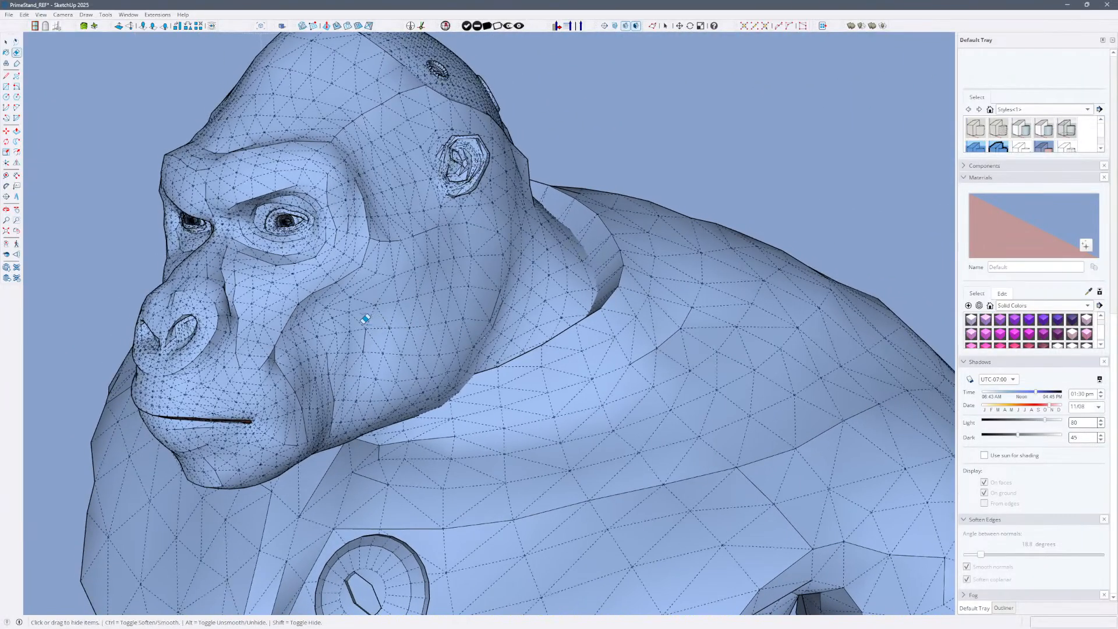
pyautogui.press('alt')
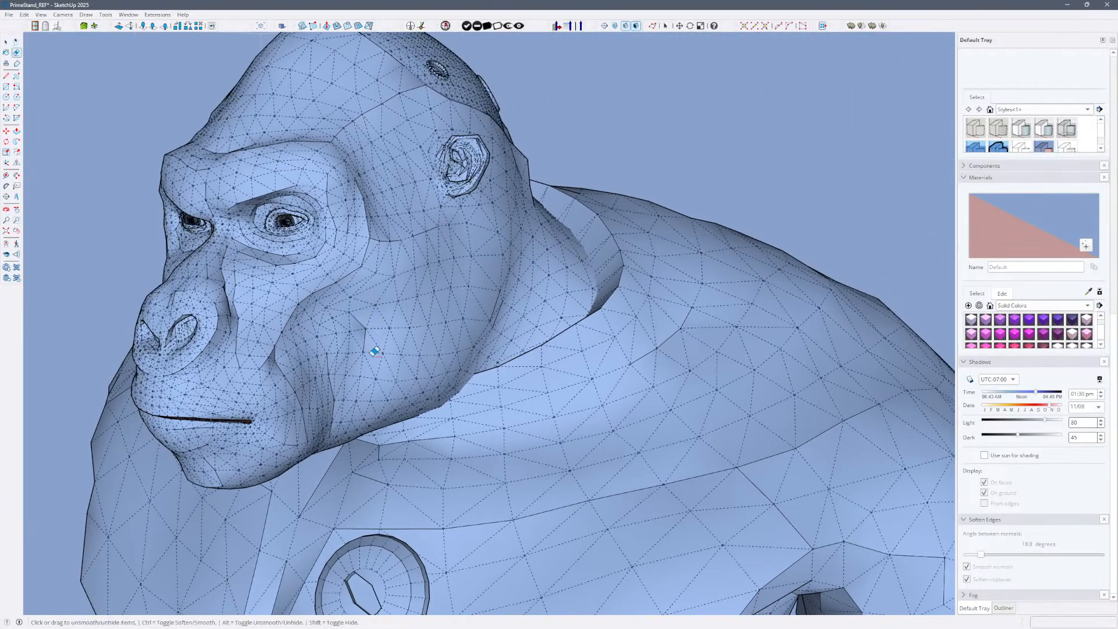
pyautogui.hotkey('alt', 'h')
pyautogui.moveTo(403, 349)
pyautogui.mouseDown(button='middle')
pyautogui.moveTo(552, 302)
pyautogui.moveTo(647, 224)
pyautogui.moveTo(731, 274)
pyautogui.moveTo(554, 341)
pyautogui.moveTo(421, 332)
pyautogui.mouseUp(button='middle')
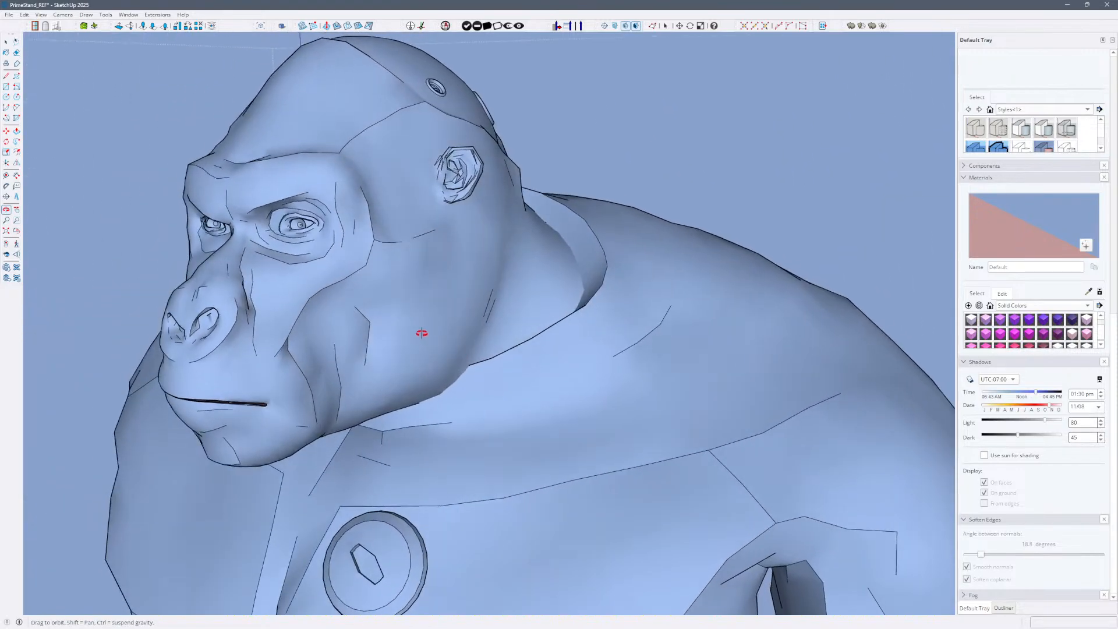
# Unsoften mesh edges along the cheekbone line toward the ear with hidden geometry shown, and check the face from the front.
pyautogui.hotkey('alt', 'h')
pyautogui.moveTo(437, 285); pyautogui.dragTo(392, 286, button='middle')
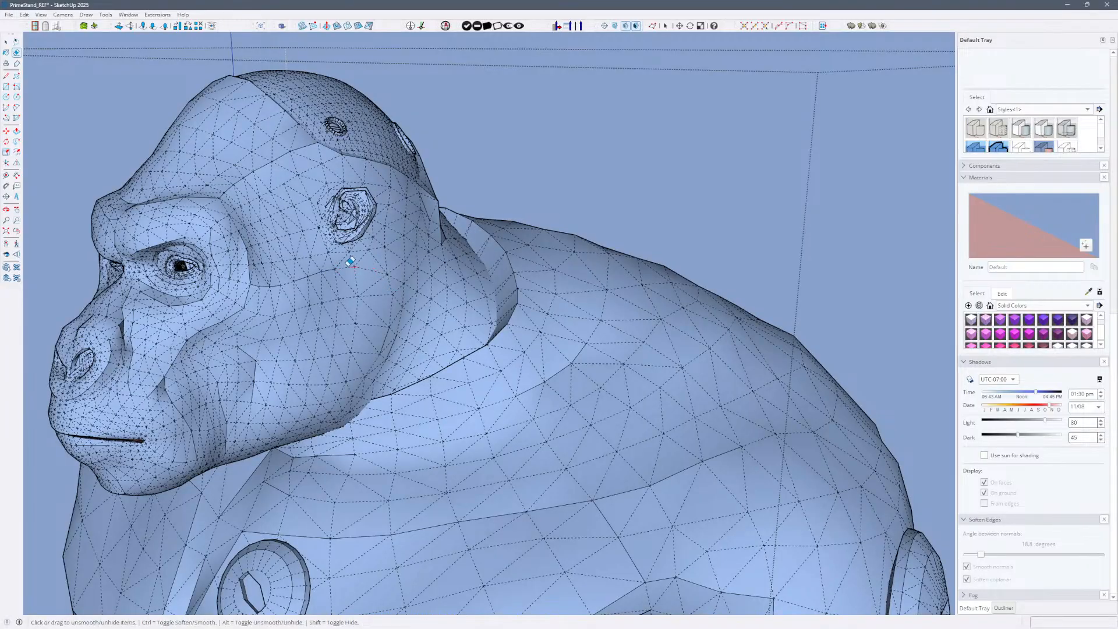
pyautogui.scroll(-3, 366, 281)
pyautogui.press('alt')
pyautogui.moveTo(362, 287)
pyautogui.mouseDown(button='middle')
pyautogui.moveTo(744, 230)
pyautogui.moveTo(821, 202)
pyautogui.moveTo(401, 335)
pyautogui.mouseUp(button='middle')
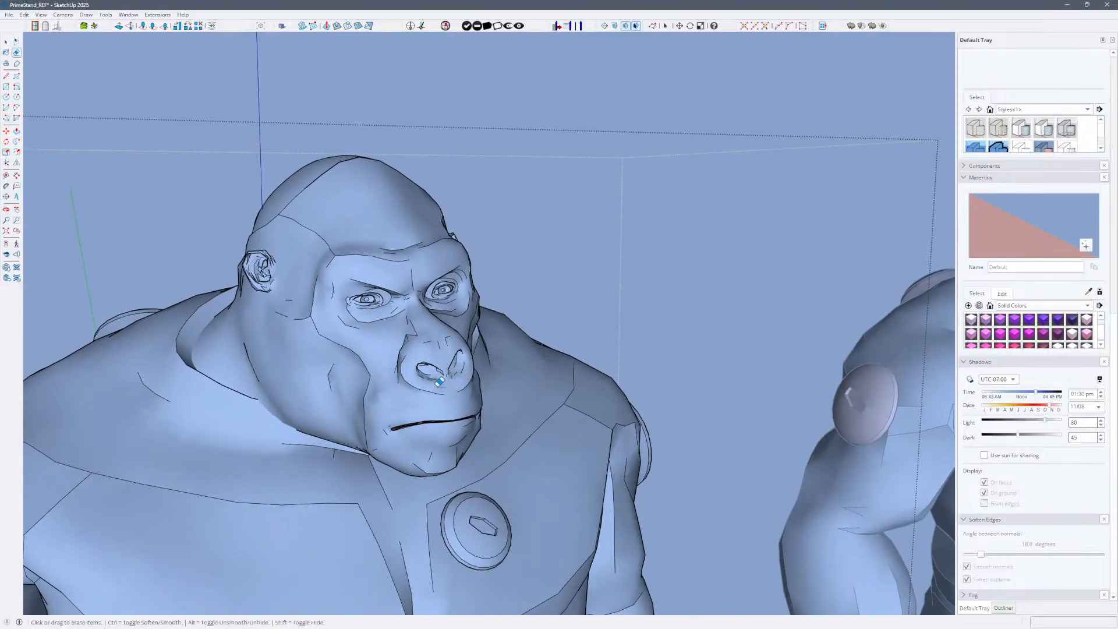
pyautogui.moveTo(408, 384); pyautogui.dragTo(157, 445, button='middle')
# Close the gorilla group being edited and bring the figure's legs and feet into view.
pyautogui.press('space')
pyautogui.scroll(-3, 551, 352)
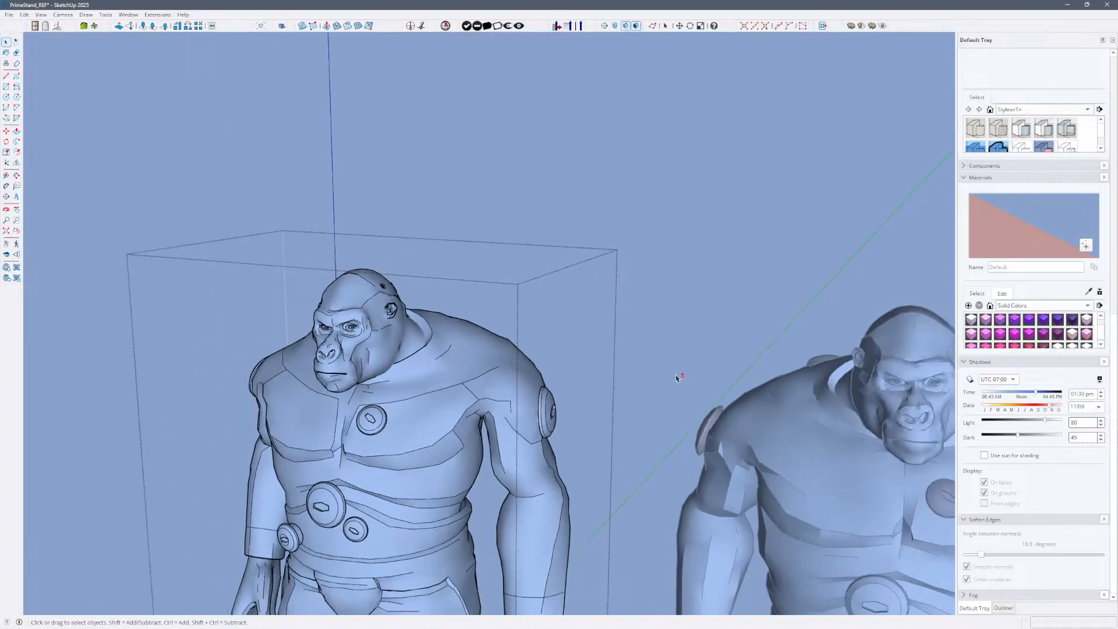
pyautogui.click(677, 376)
pyautogui.scroll(-3, 556, 205)
pyautogui.moveTo(557, 203); pyautogui.dragTo(568, 182, button='middle')
pyautogui.scroll(3, 543, 495)
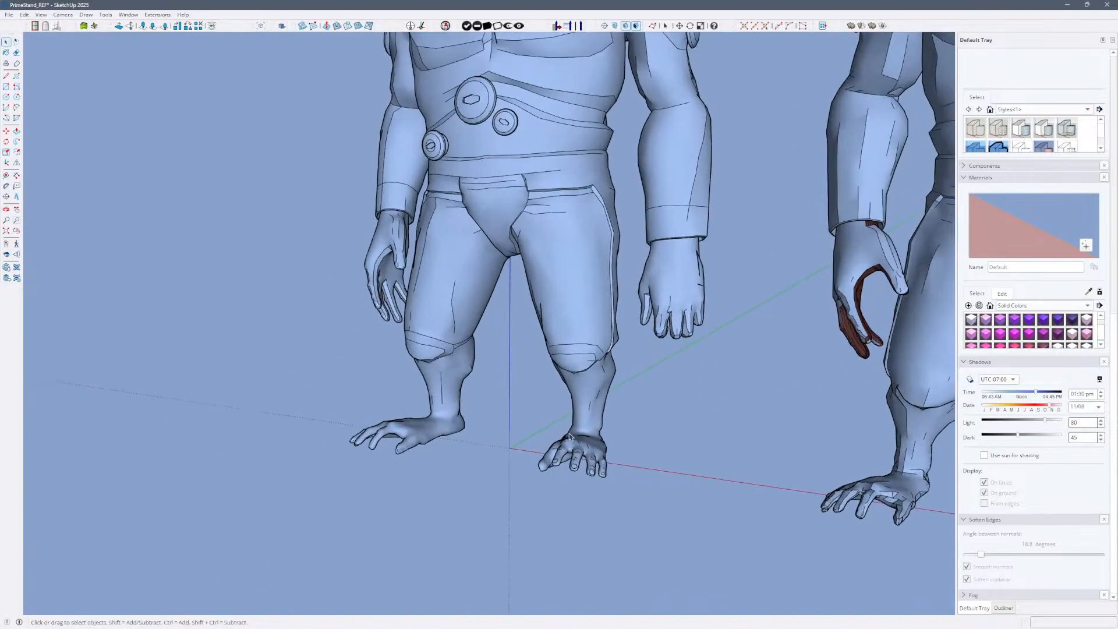
# Examine the standing gorilla figure from its legs up to the face and mouth.
pyautogui.scroll(-3, 580, 296)
pyautogui.moveTo(580, 296); pyautogui.dragTo(569, 313, button='middle')
pyautogui.press('space')
pyautogui.scroll(2, 431, 314)
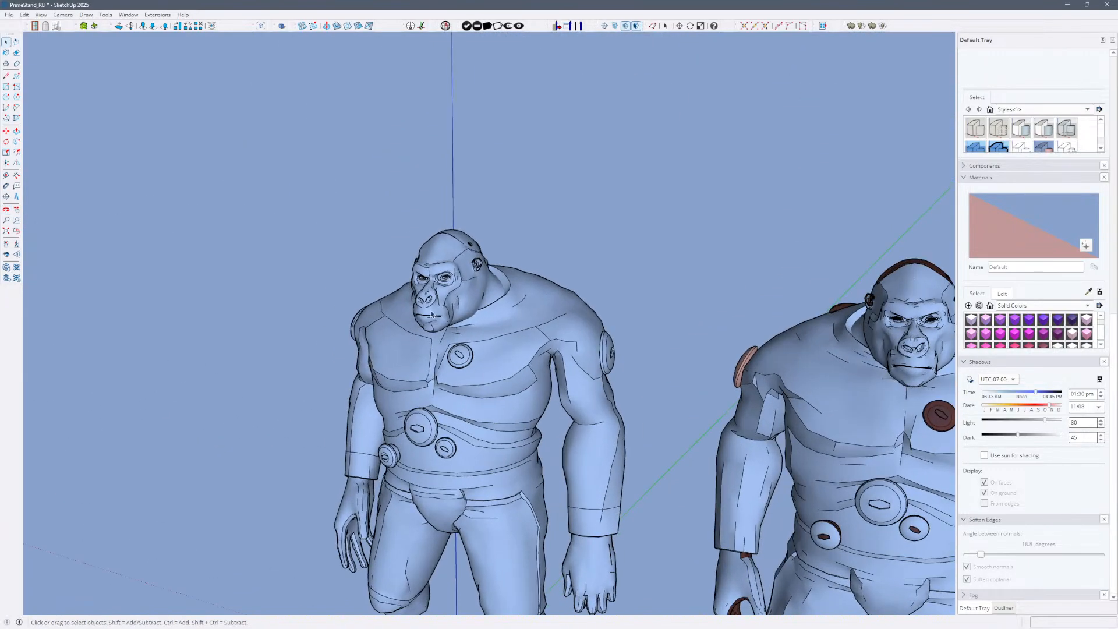
pyautogui.scroll(-3, 442, 320)
pyautogui.scroll(3, 443, 317)
pyautogui.moveTo(441, 315)
pyautogui.mouseDown(button='middle')
pyautogui.moveTo(401, 298)
pyautogui.moveTo(362, 384)
pyautogui.moveTo(444, 335)
pyautogui.mouseUp(button='middle')
pyautogui.scroll(5, 419, 326)
pyautogui.moveTo(502, 311); pyautogui.dragTo(611, 346, button='middle')
pyautogui.scroll(2, 568, 289)
pyautogui.moveTo(571, 291); pyautogui.dragTo(513, 367, button='middle')
pyautogui.moveTo(596, 241); pyautogui.dragTo(449, 369)
pyautogui.press('space')
pyautogui.scroll(5, 595, 384)
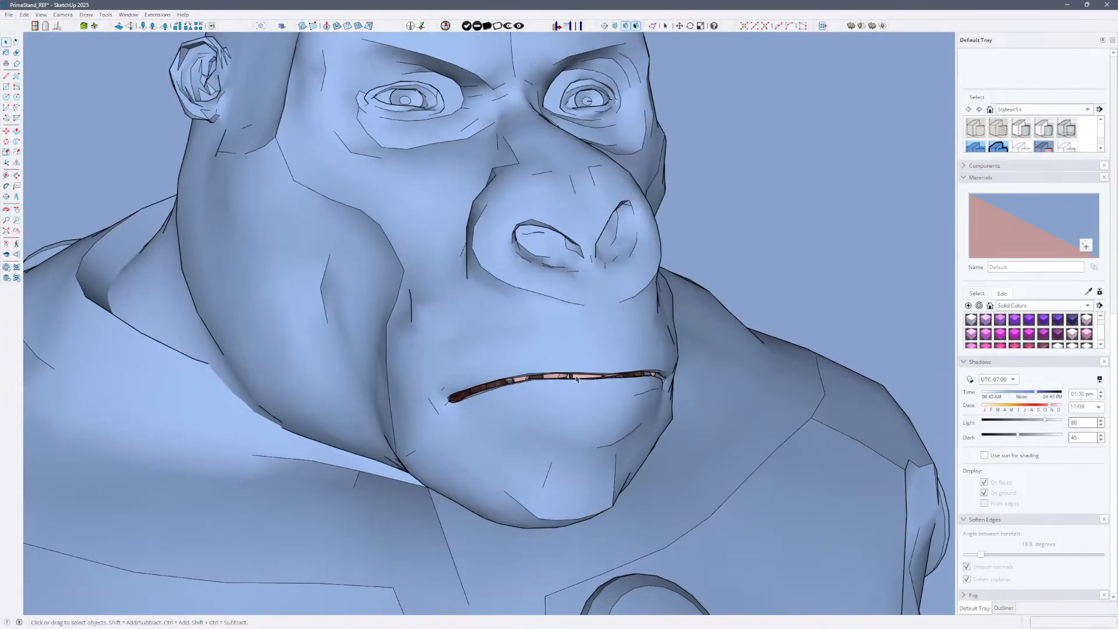
# Open the gorilla figure's group for editing and save the model.
pyautogui.doubleClick(576, 379)
pyautogui.click(576, 379)
pyautogui.click(490, 501)
pyautogui.hotkey('shift', 'p')
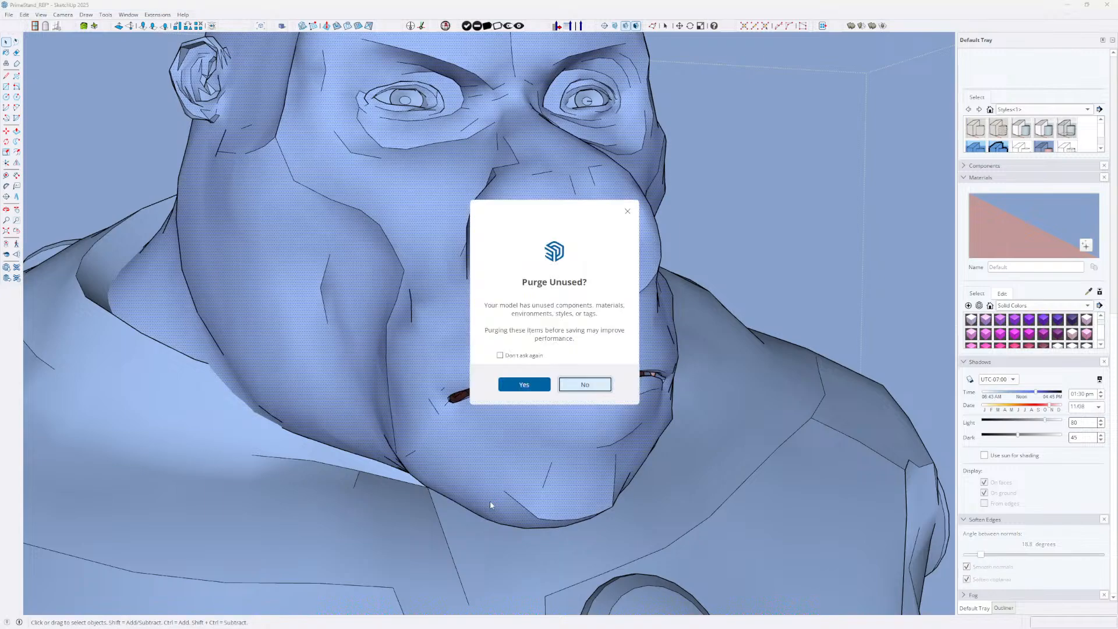
pyautogui.press('Return')
pyautogui.hotkey('ctrl', 's')
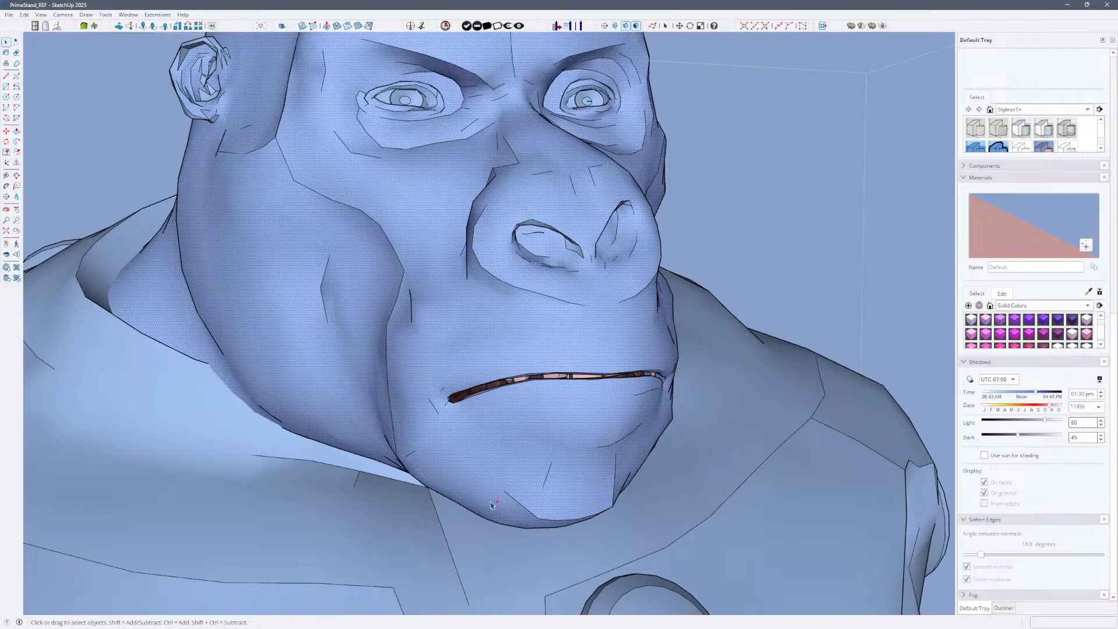
# Inspect the mouth opening from the front, checking the faces visible between the lips.
pyautogui.click(760, 287)
pyautogui.scroll(-2, 583, 353)
pyautogui.moveTo(583, 353); pyautogui.dragTo(433, 333, button='middle')
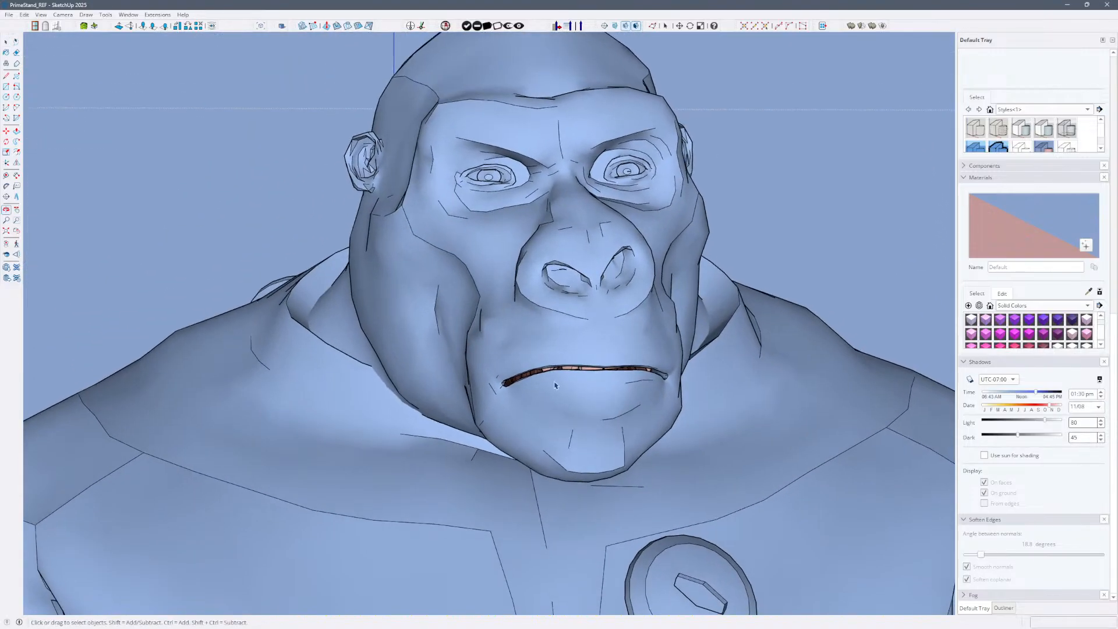
pyautogui.scroll(3, 584, 373)
pyautogui.click(593, 366)
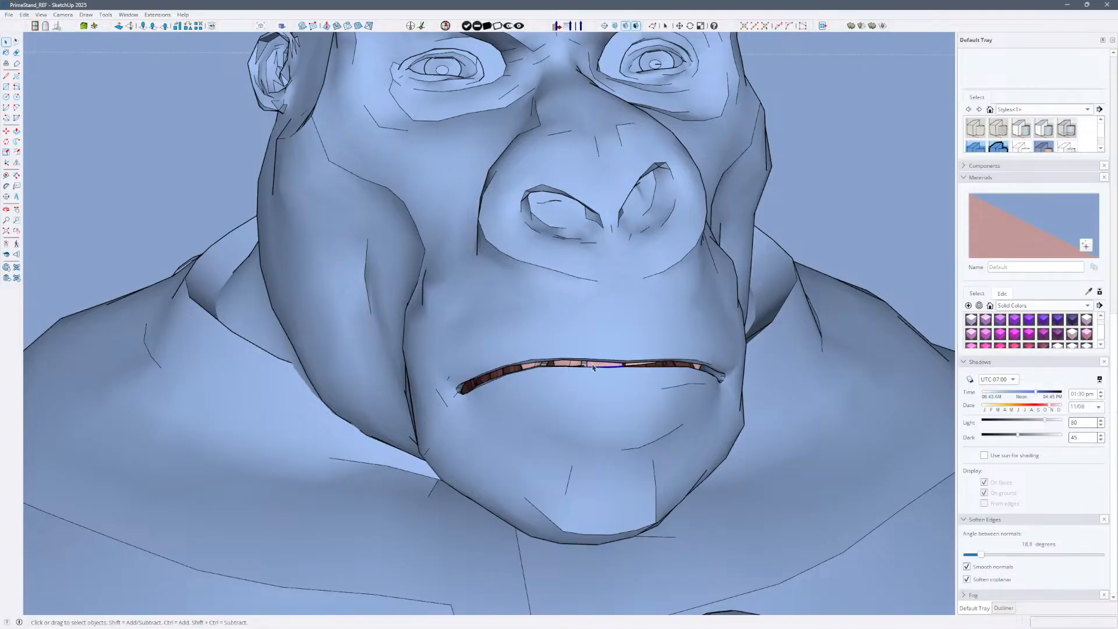
pyautogui.press('b')
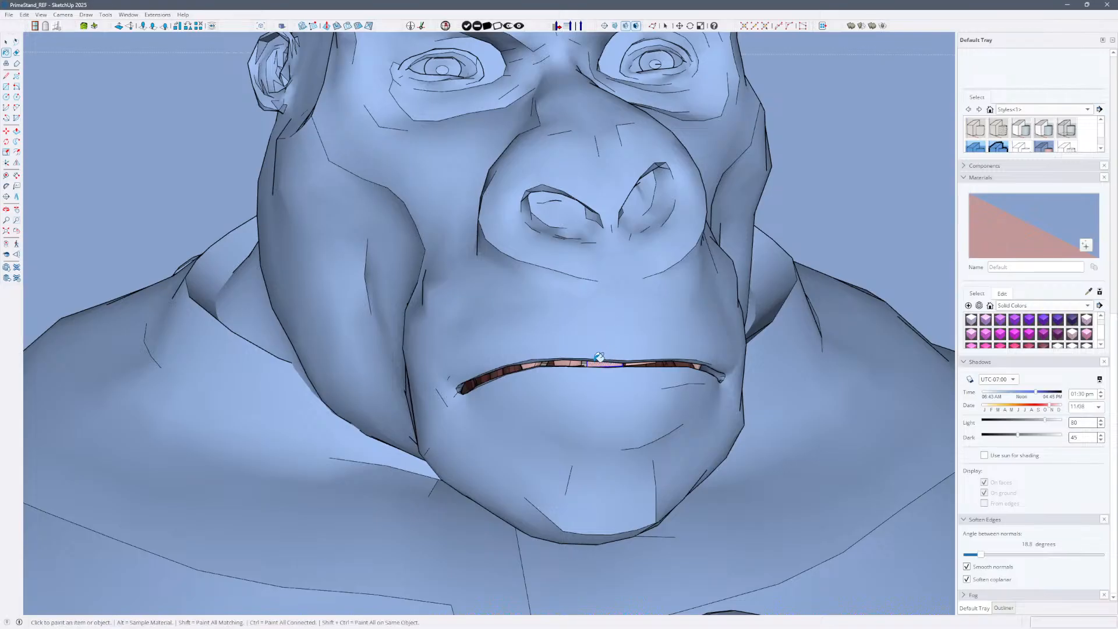
pyautogui.scroll(-3, 596, 358)
pyautogui.press('space')
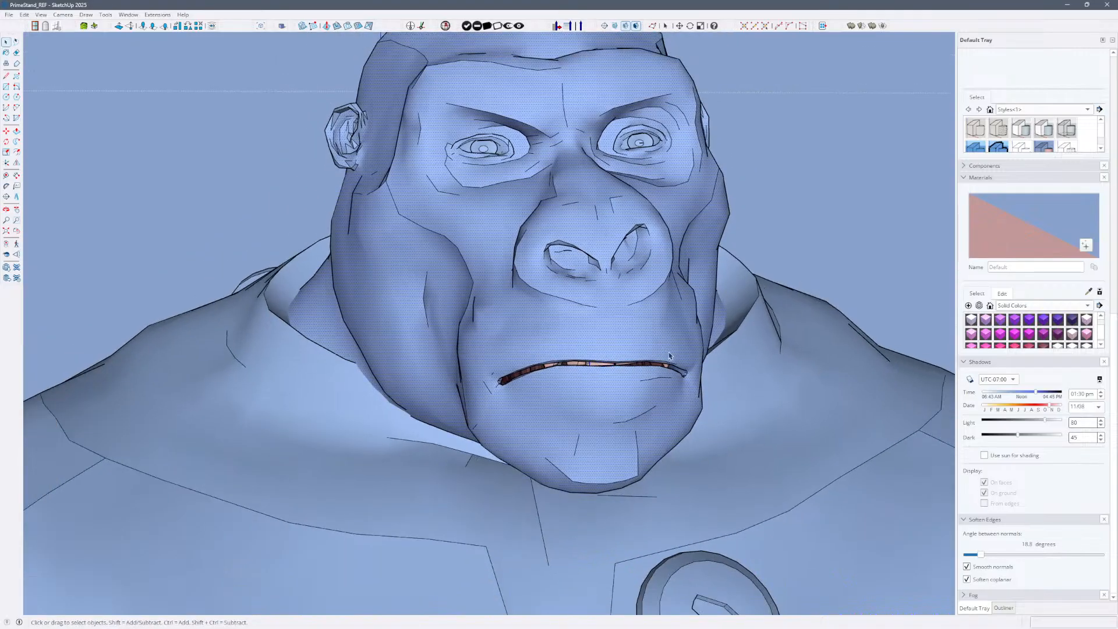
# Select all of the head's connected geometry, make it a group, and hide that group.
pyautogui.click(668, 356)
pyautogui.doubleClick(668, 356)
pyautogui.tripleClick(671, 353)
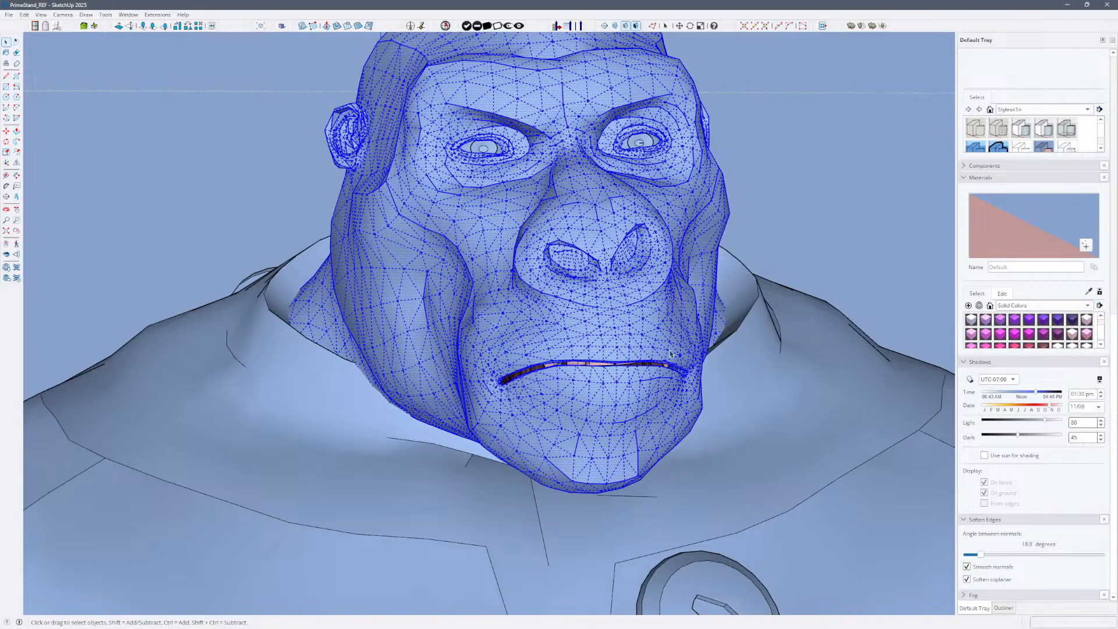
pyautogui.hotkey('ctrl', 'g')
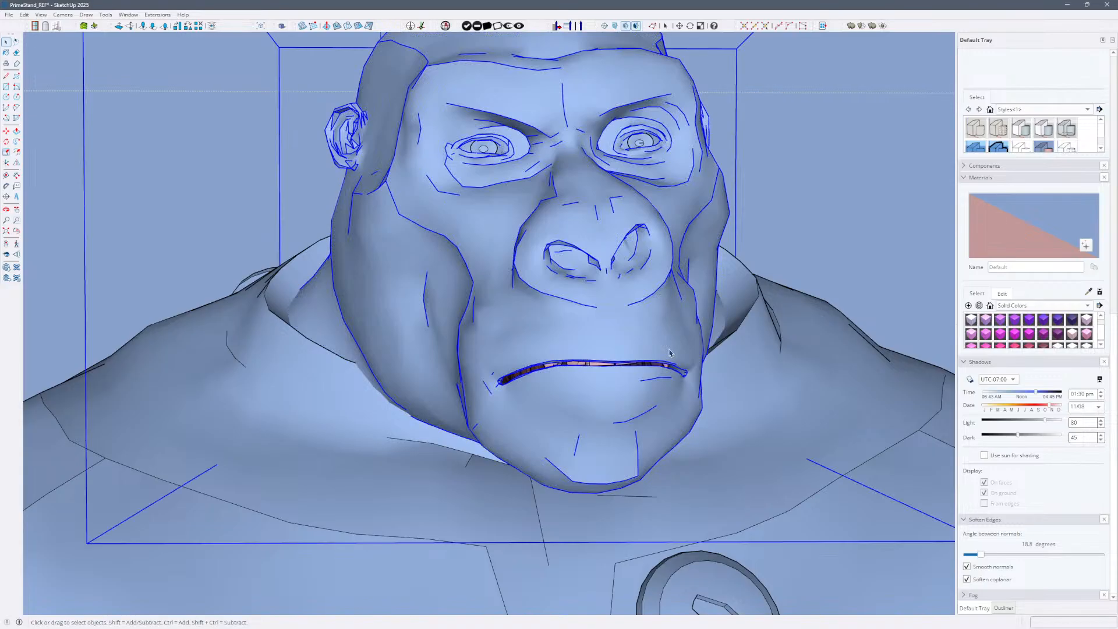
pyautogui.scroll(-4, 669, 353)
pyautogui.press('h')
# Delete the tongue behind the two rows of teeth.
pyautogui.scroll(2, 669, 351)
pyautogui.moveTo(669, 348); pyautogui.dragTo(481, 312, button='middle')
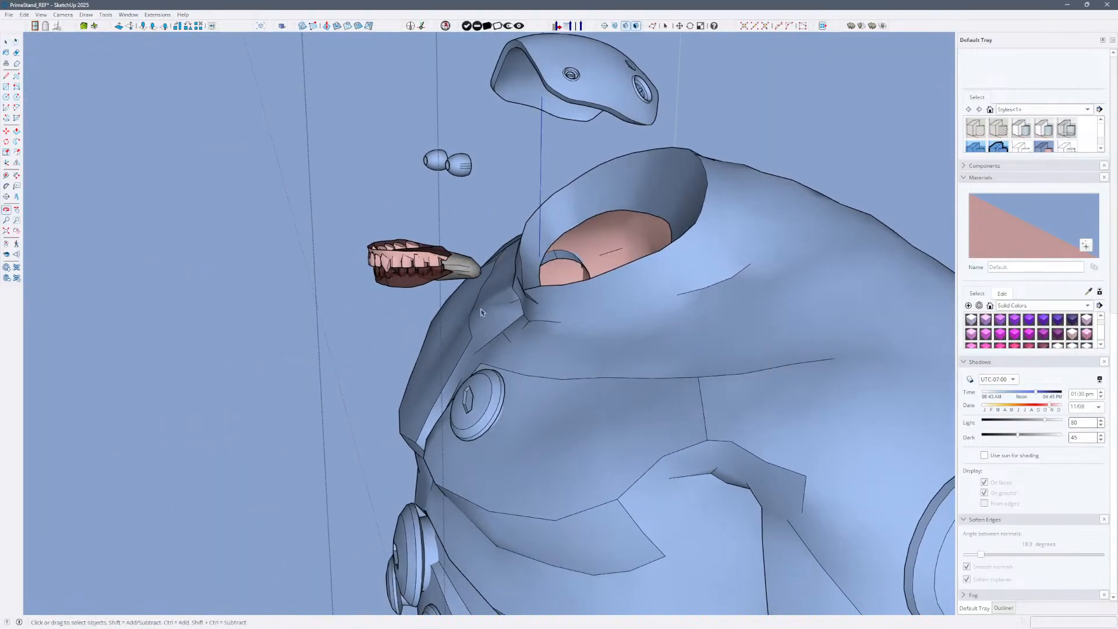
pyautogui.press('space')
pyautogui.click(470, 268)
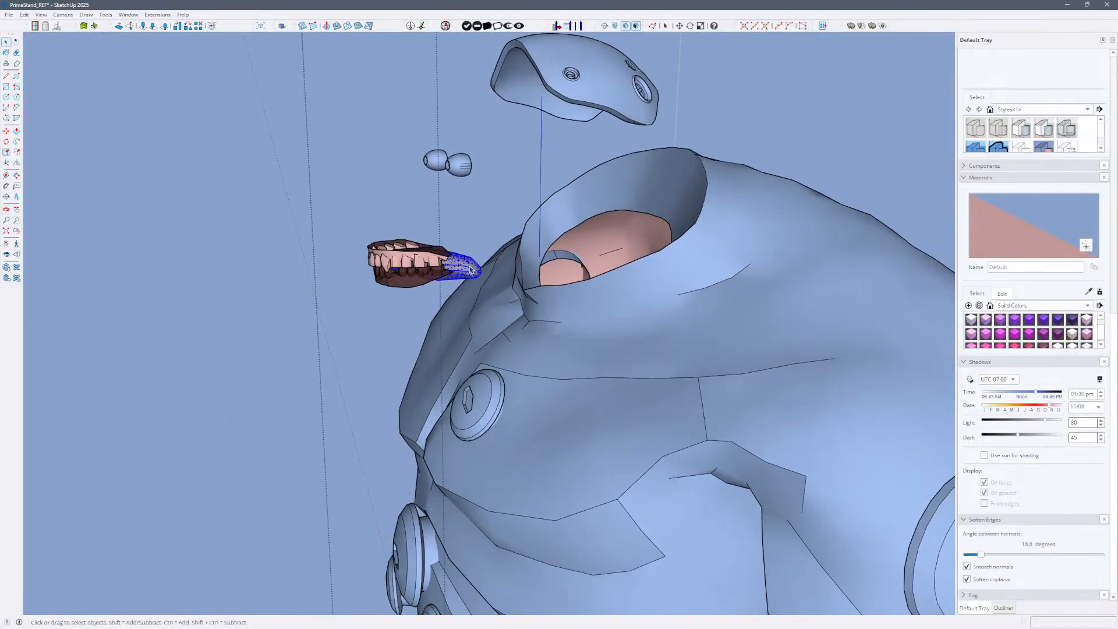
pyautogui.press('Delete')
# Select all the teeth and gum geometry and reverse its faces.
pyautogui.moveTo(329, 224)
pyautogui.mouseDown()
pyautogui.moveTo(483, 310)
pyautogui.moveTo(474, 298)
pyautogui.mouseUp()
pyautogui.moveTo(472, 294)
pyautogui.mouseDown(button='middle')
pyautogui.moveTo(361, 273)
pyautogui.moveTo(408, 252)
pyautogui.mouseUp(button='middle')
pyautogui.rightClick(407, 251)
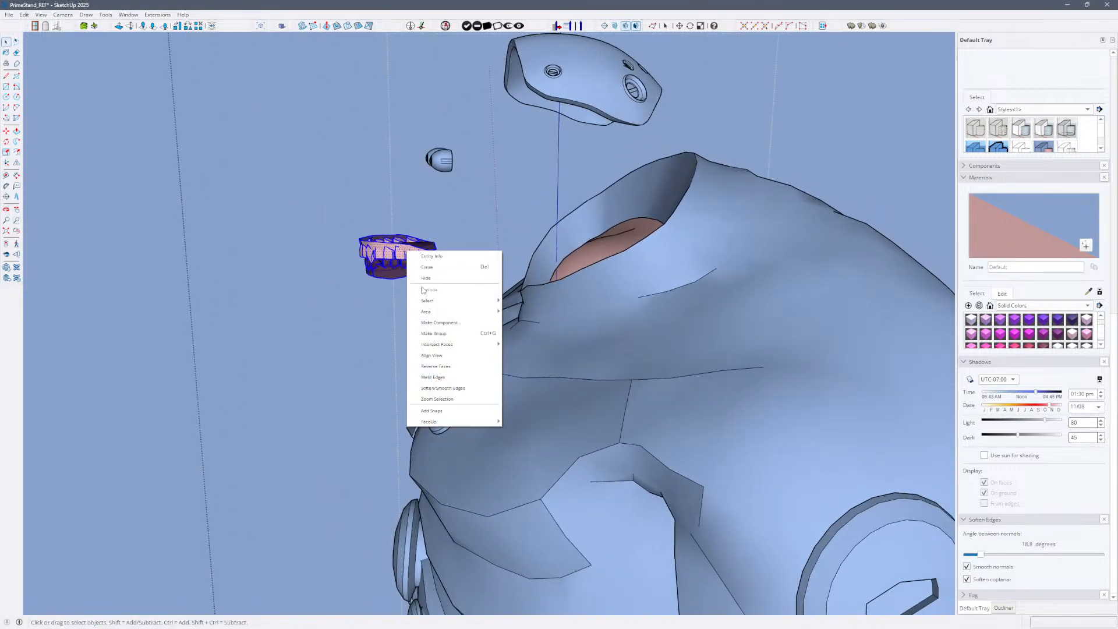
pyautogui.click(451, 366)
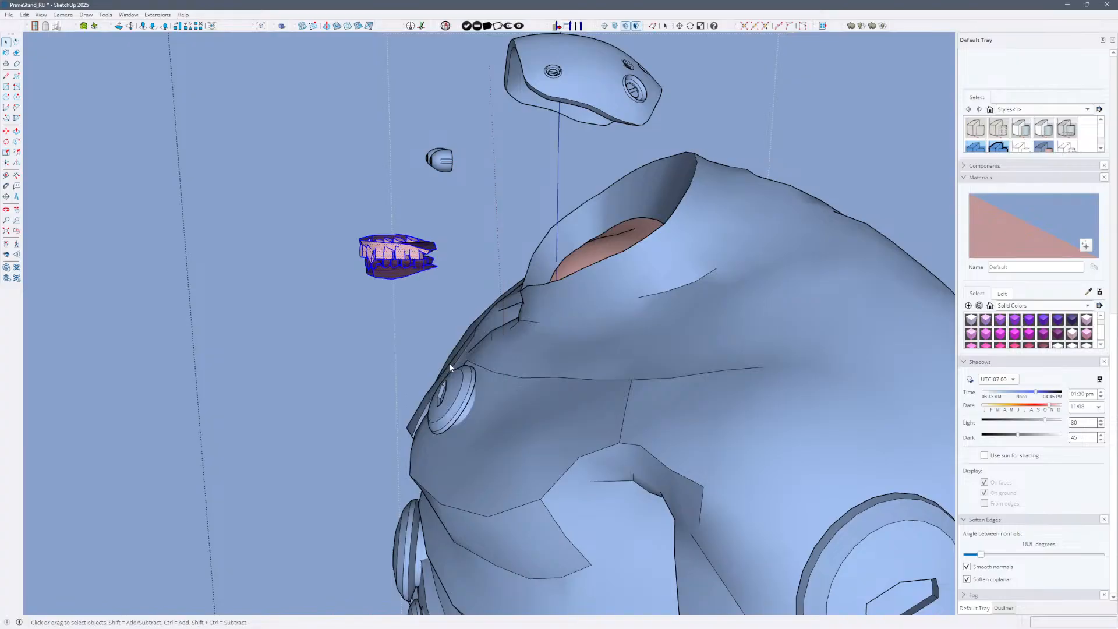
# Select both rows of teeth and paint the upper teeth with the material sampled from the body.
pyautogui.click(393, 292)
pyautogui.scroll(4, 405, 288)
pyautogui.moveTo(407, 290); pyautogui.dragTo(456, 323, button='middle')
pyautogui.press('b')
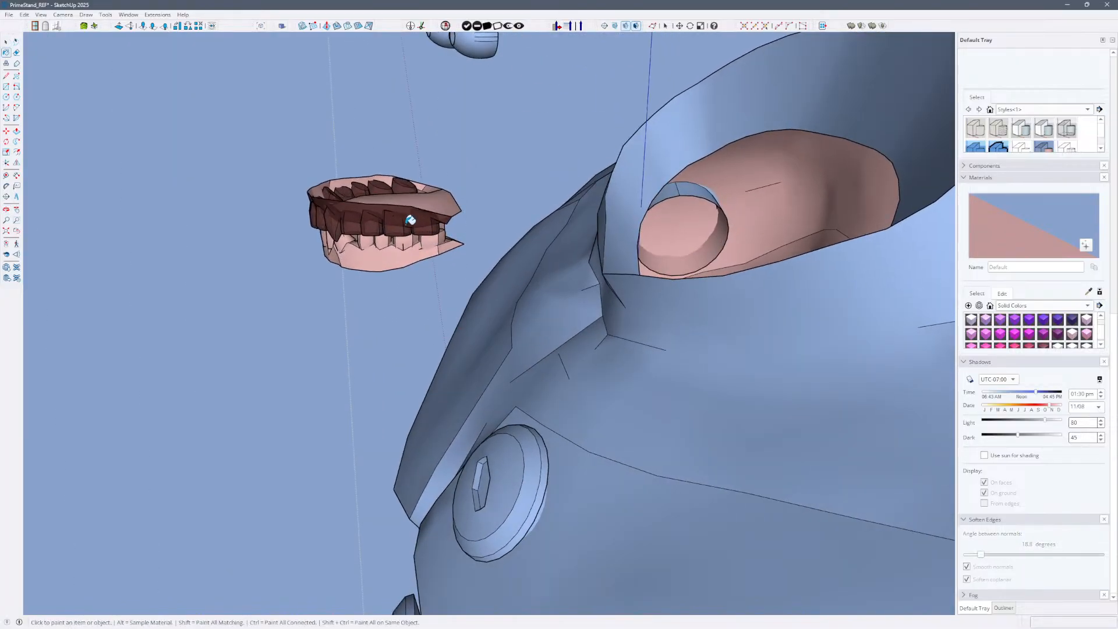
pyautogui.press('space')
pyautogui.moveTo(274, 156); pyautogui.dragTo(506, 287)
pyautogui.press('b')
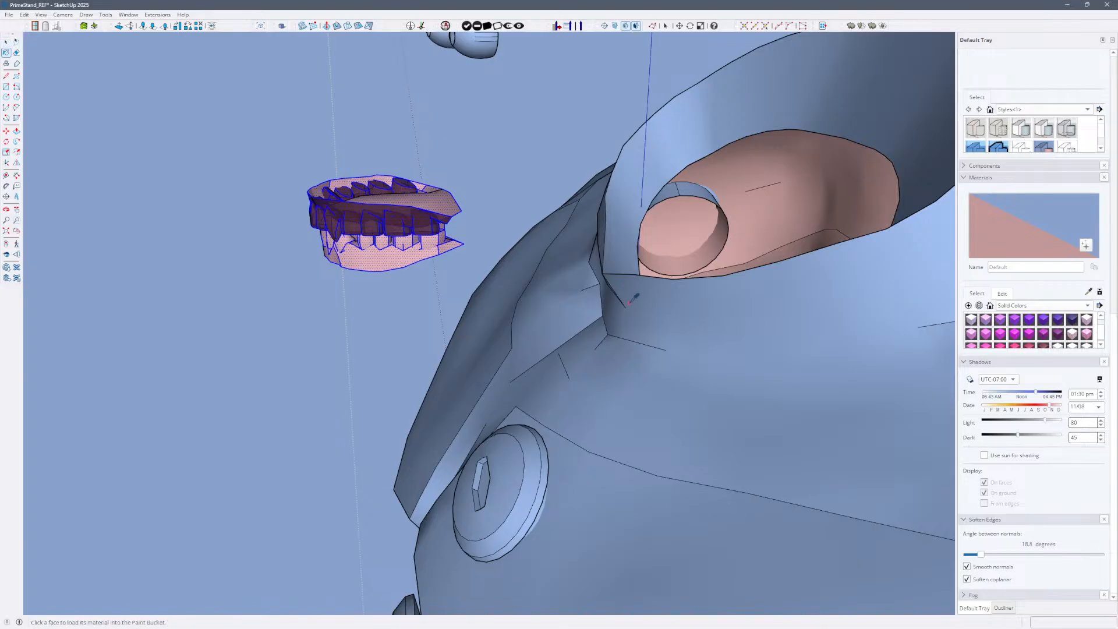
pyautogui.click(398, 214)
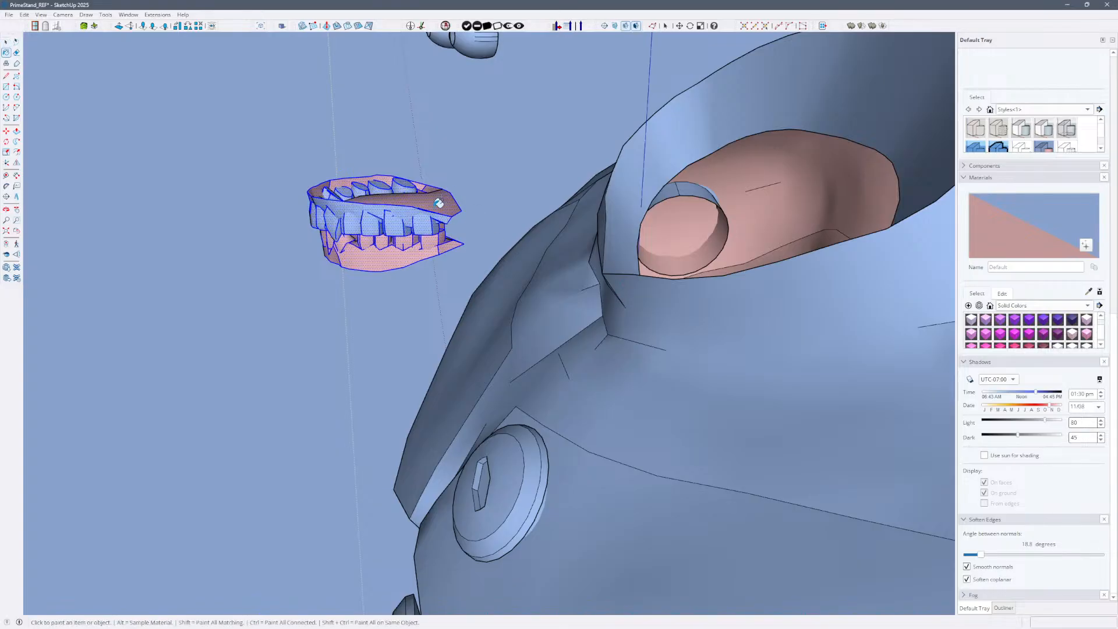
# Reverse the faces of the lower gum.
pyautogui.press('space')
pyautogui.click(383, 261)
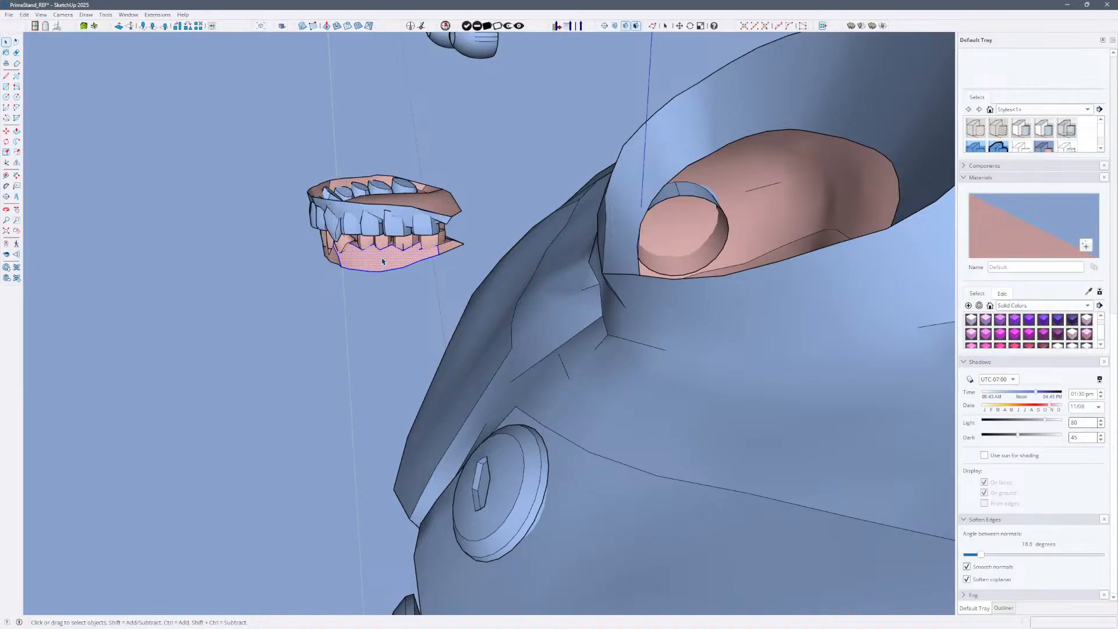
pyautogui.rightClick(380, 260)
pyautogui.click(408, 368)
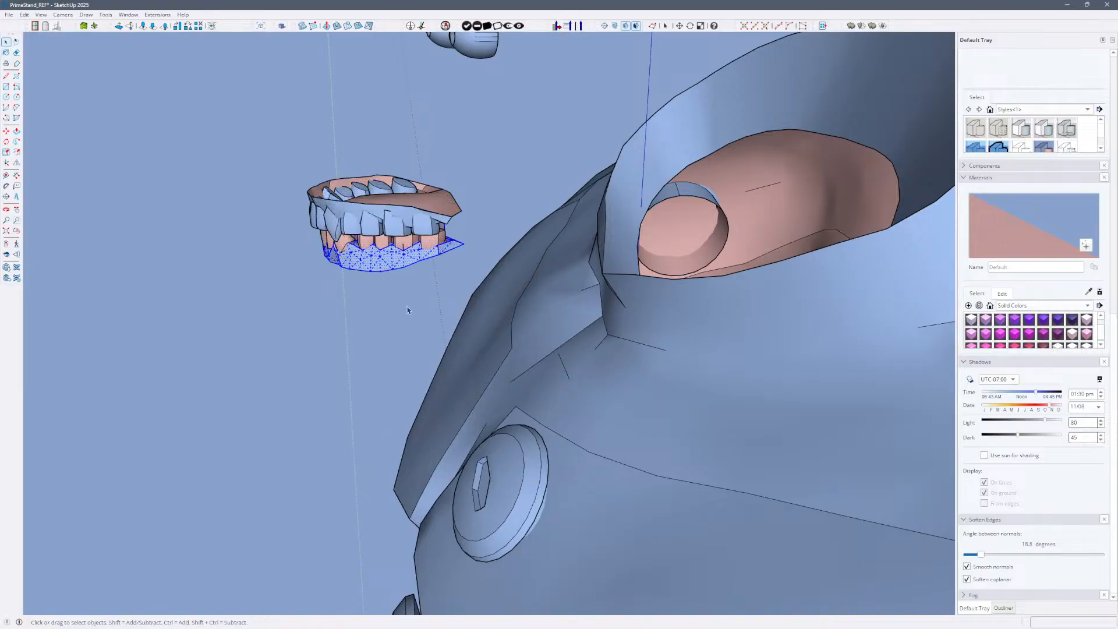
pyautogui.moveTo(419, 239); pyautogui.dragTo(417, 212, button='middle')
pyautogui.click(412, 213)
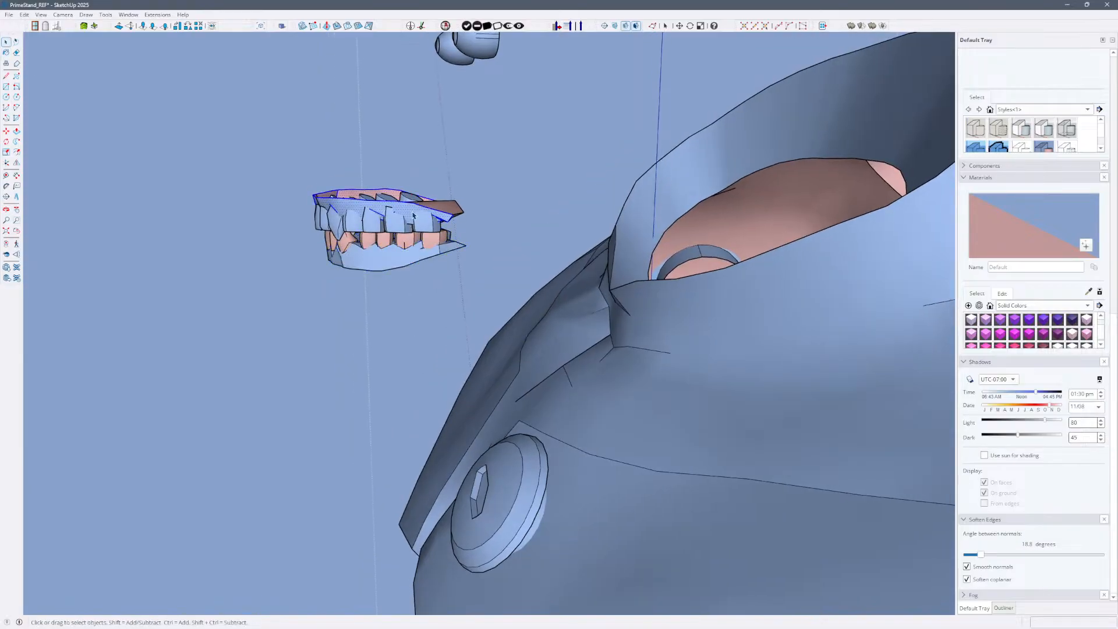
pyautogui.click(403, 244)
pyautogui.moveTo(437, 242); pyautogui.dragTo(459, 227, button='middle')
pyautogui.moveTo(280, 217); pyautogui.dragTo(497, 303)
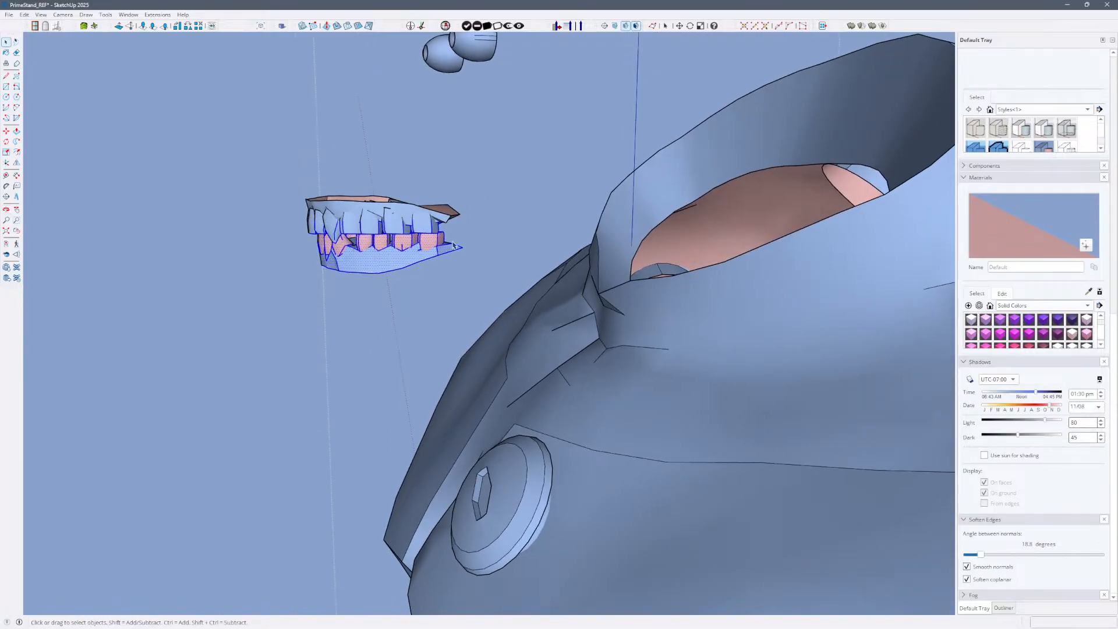
pyautogui.click(378, 168)
# Select the lower teeth one by one from the rear molar around to the front incisors and reverse their faces.
pyautogui.moveTo(355, 170); pyautogui.dragTo(1013, 111, button='middle')
pyautogui.scroll(3, 553, 228)
pyautogui.moveTo(523, 232); pyautogui.dragTo(477, 222, button='middle')
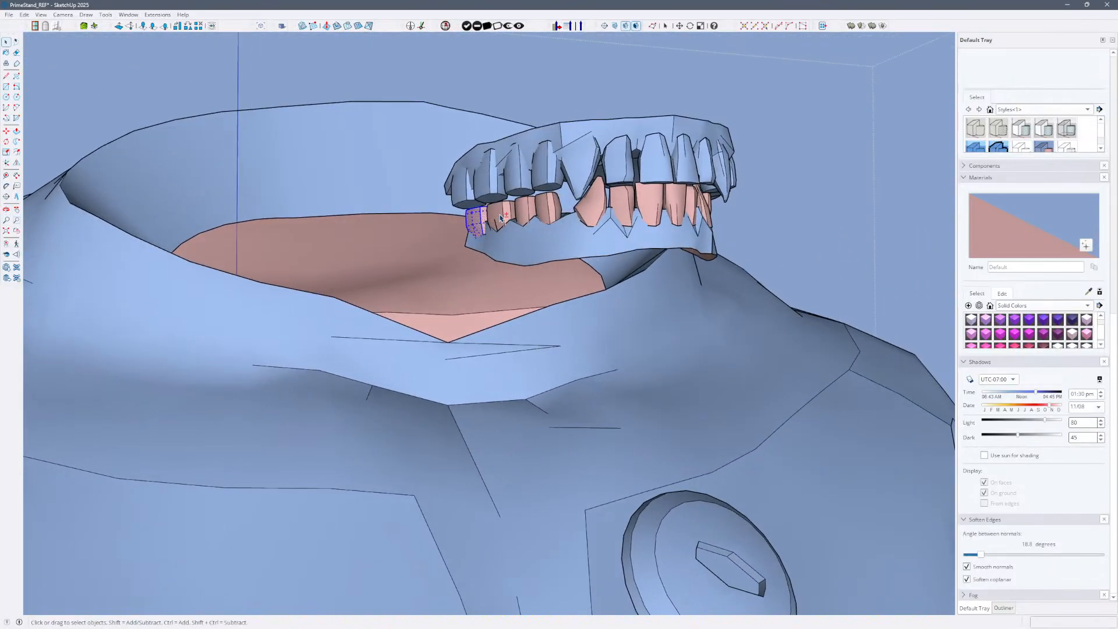
pyautogui.keyDown('ctrl'); pyautogui.click(501, 217); pyautogui.keyUp('ctrl')
pyautogui.keyDown('ctrl'); pyautogui.click(524, 213); pyautogui.keyUp('ctrl')
pyautogui.keyDown('ctrl'); pyautogui.click(545, 211); pyautogui.keyUp('ctrl')
pyautogui.keyDown('ctrl'); pyautogui.click(596, 205); pyautogui.keyUp('ctrl')
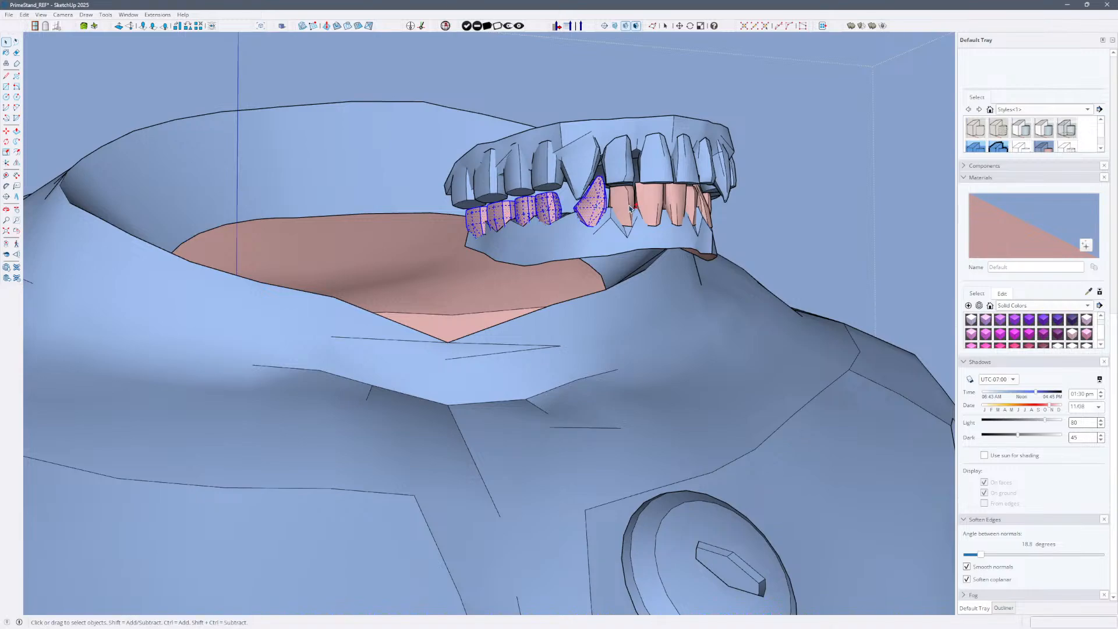
pyautogui.keyDown('ctrl'); pyautogui.click(630, 209); pyautogui.keyUp('ctrl')
pyautogui.keyDown('ctrl'); pyautogui.click(659, 208); pyautogui.keyUp('ctrl')
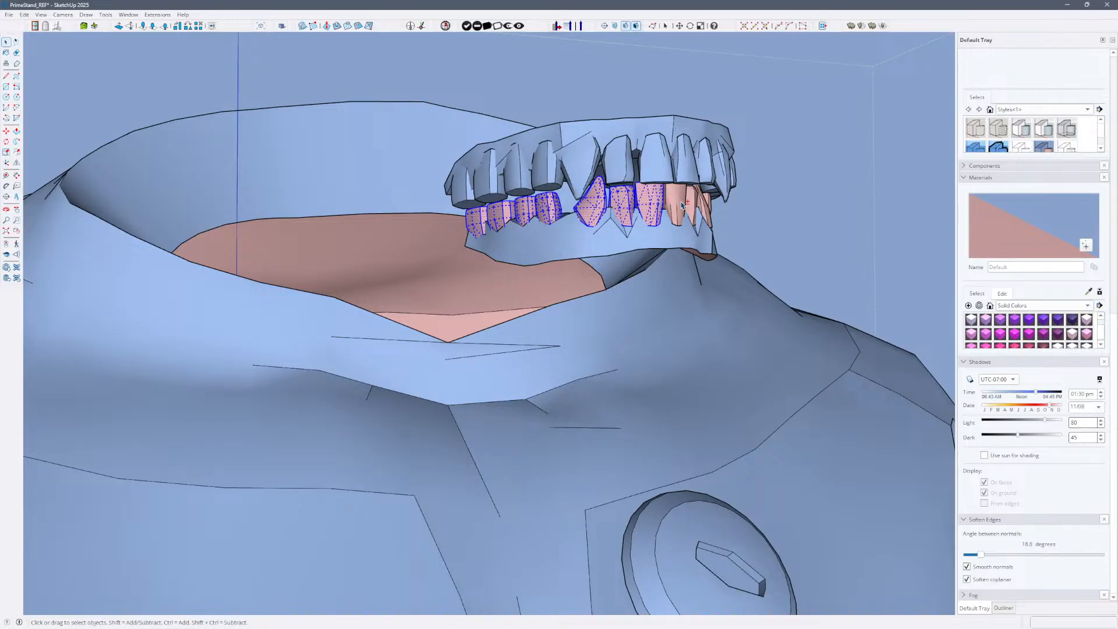
pyautogui.keyDown('ctrl'); pyautogui.click(681, 205); pyautogui.keyUp('ctrl')
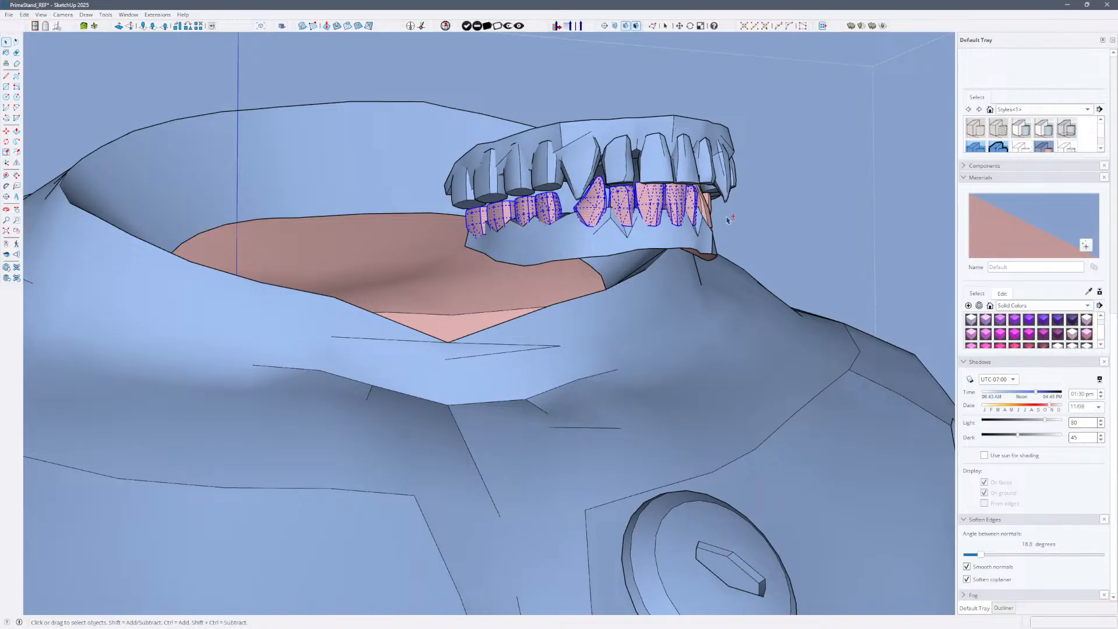
pyautogui.moveTo(692, 205); pyautogui.dragTo(657, 214, button='middle')
pyautogui.rightClick(657, 214)
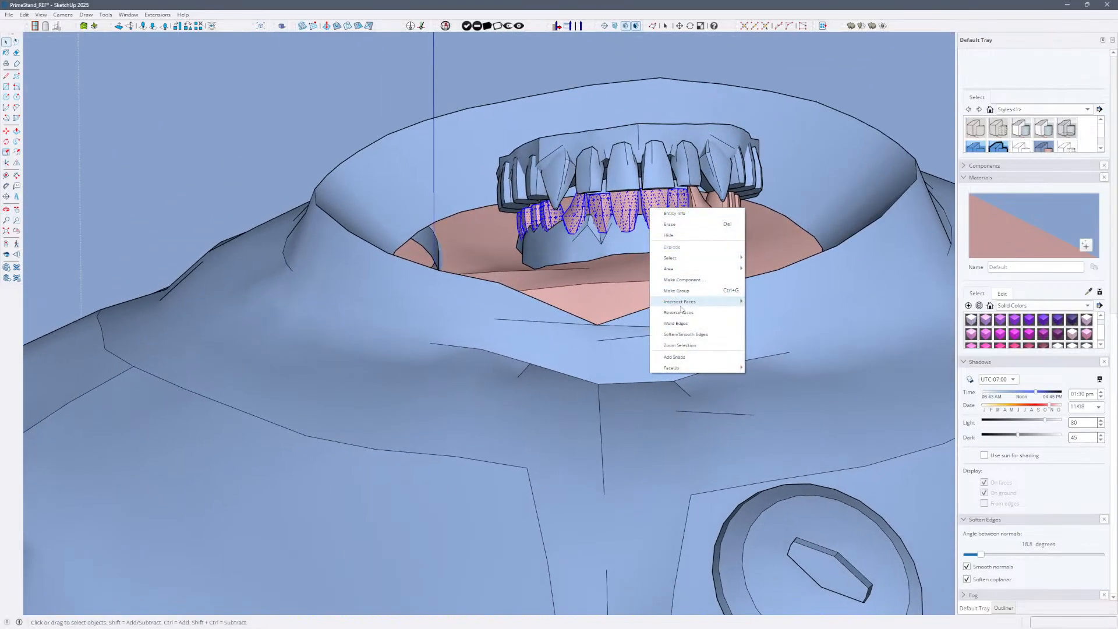
pyautogui.click(696, 312)
# Select the remaining pink lower teeth, from the canine back to the last molar, and reverse their faces.
pyautogui.click(702, 211)
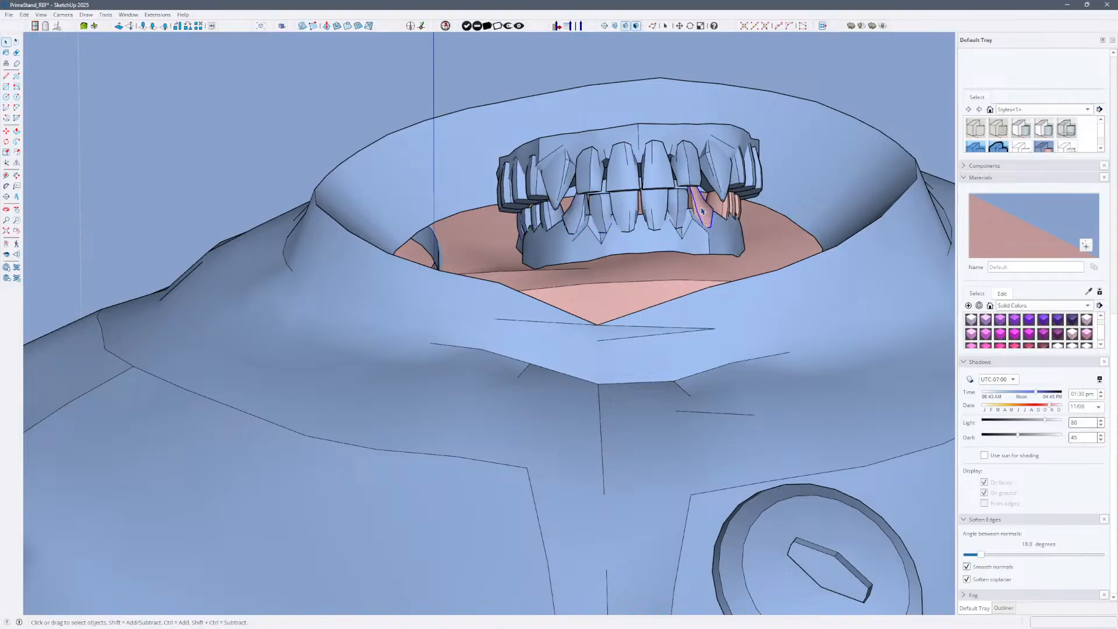
pyautogui.keyDown('ctrl'); pyautogui.click(726, 210); pyautogui.keyUp('ctrl')
pyautogui.moveTo(774, 222); pyautogui.dragTo(524, 233, button='middle')
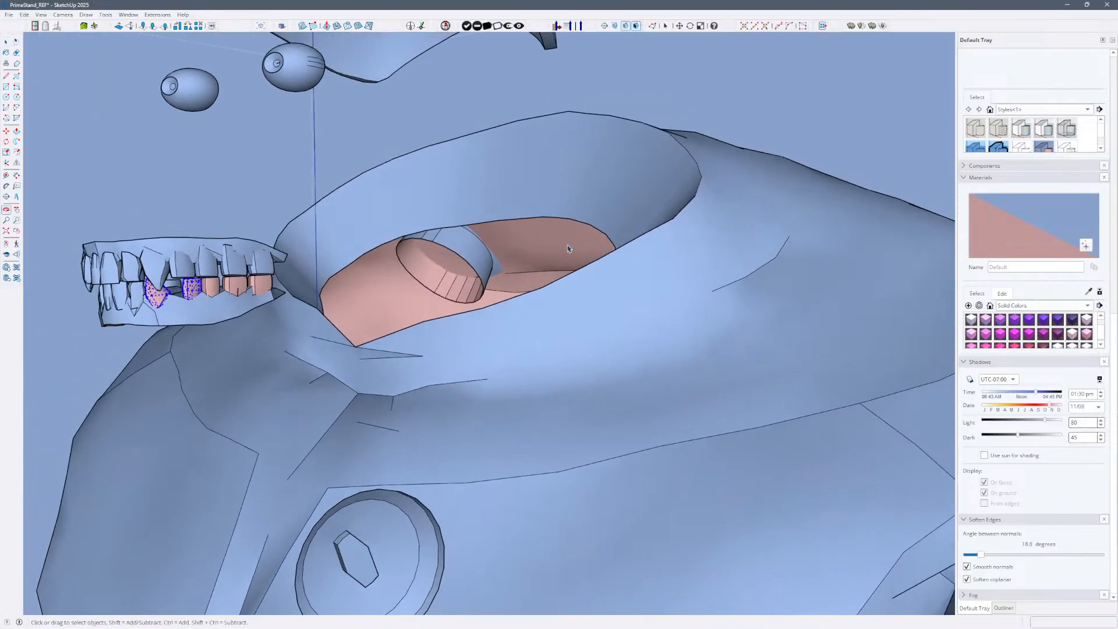
pyautogui.keyDown('ctrl'); pyautogui.click(218, 286); pyautogui.keyUp('ctrl')
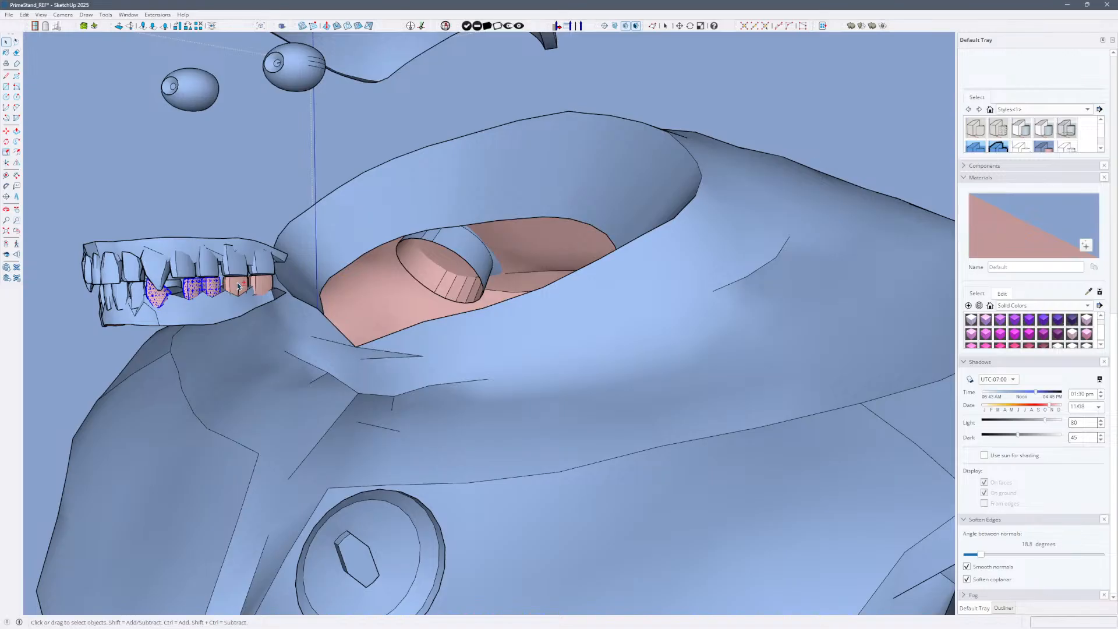
pyautogui.keyDown('ctrl'); pyautogui.click(238, 286); pyautogui.keyUp('ctrl')
pyautogui.keyDown('ctrl'); pyautogui.click(264, 288); pyautogui.keyUp('ctrl')
pyautogui.rightClick(263, 284)
pyautogui.click(315, 401)
# Check both rows of teeth from the side and front for any faces still reversed.
pyautogui.scroll(-4, 266, 325)
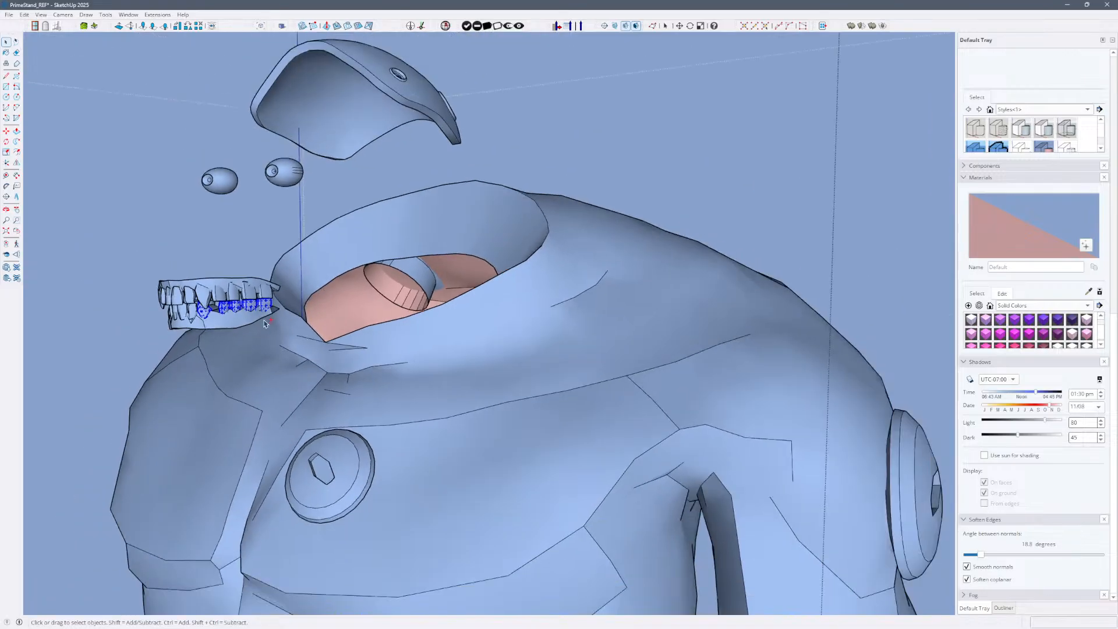
pyautogui.keyDown('shift'); pyautogui.moveTo(271, 334); pyautogui.dragTo(420, 327, button='middle'); pyautogui.keyUp('shift')
pyautogui.moveTo(420, 327); pyautogui.dragTo(507, 317, button='middle')
pyautogui.click(765, 134)
pyautogui.scroll(-5, 626, 288)
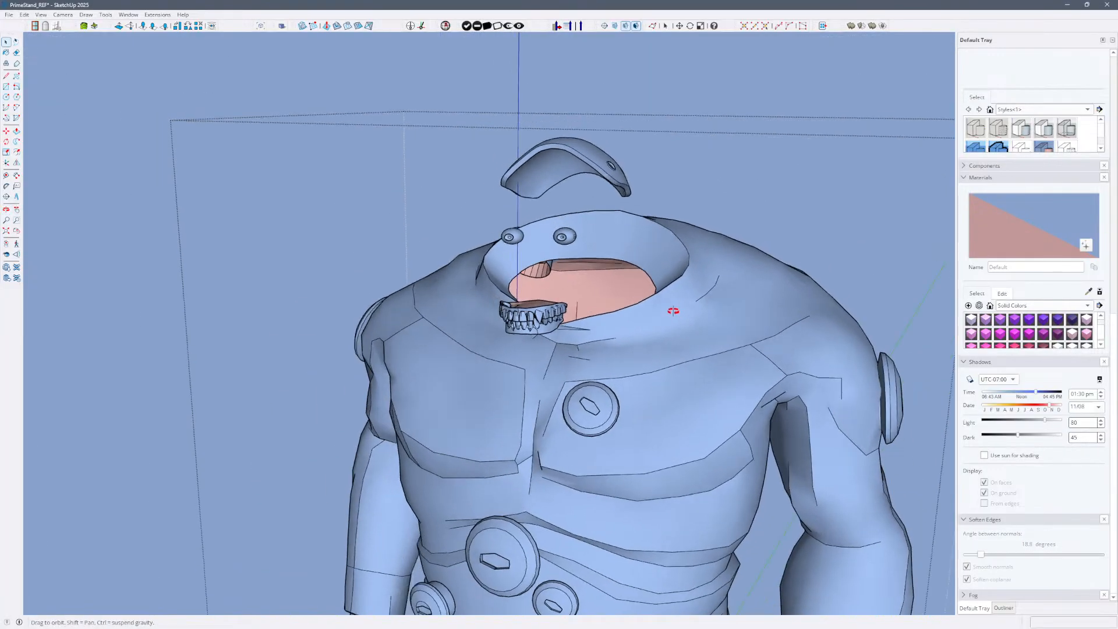
pyautogui.scroll(5, 620, 272)
pyautogui.moveTo(531, 334); pyautogui.dragTo(585, 267, button='middle')
pyautogui.scroll(-3, 576, 175)
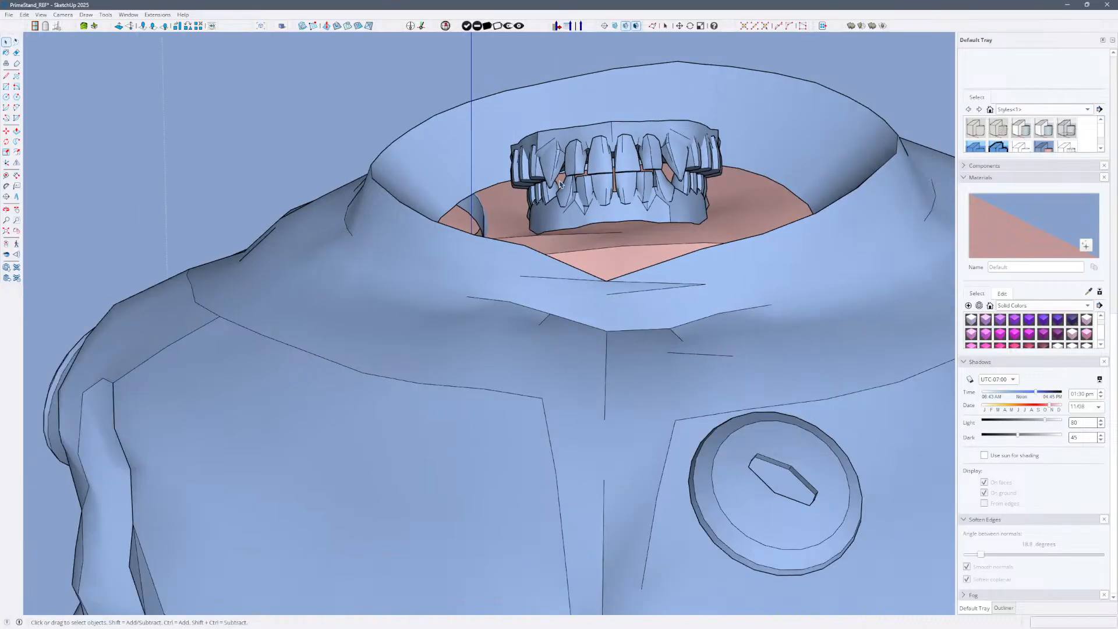
# Select the upper gum's geometry and make it a group separate from the teeth.
pyautogui.click(582, 173)
pyautogui.moveTo(582, 174); pyautogui.dragTo(221, 256, button='middle')
pyautogui.press('space')
pyautogui.moveTo(501, 126); pyautogui.dragTo(742, 187)
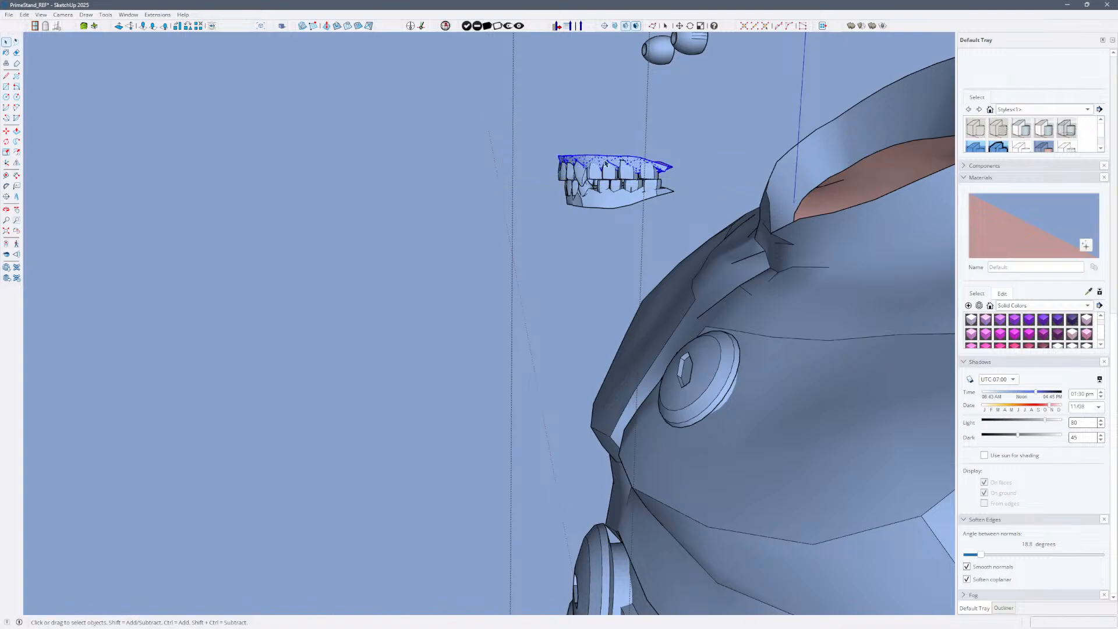
pyautogui.scroll(2, 605, 165)
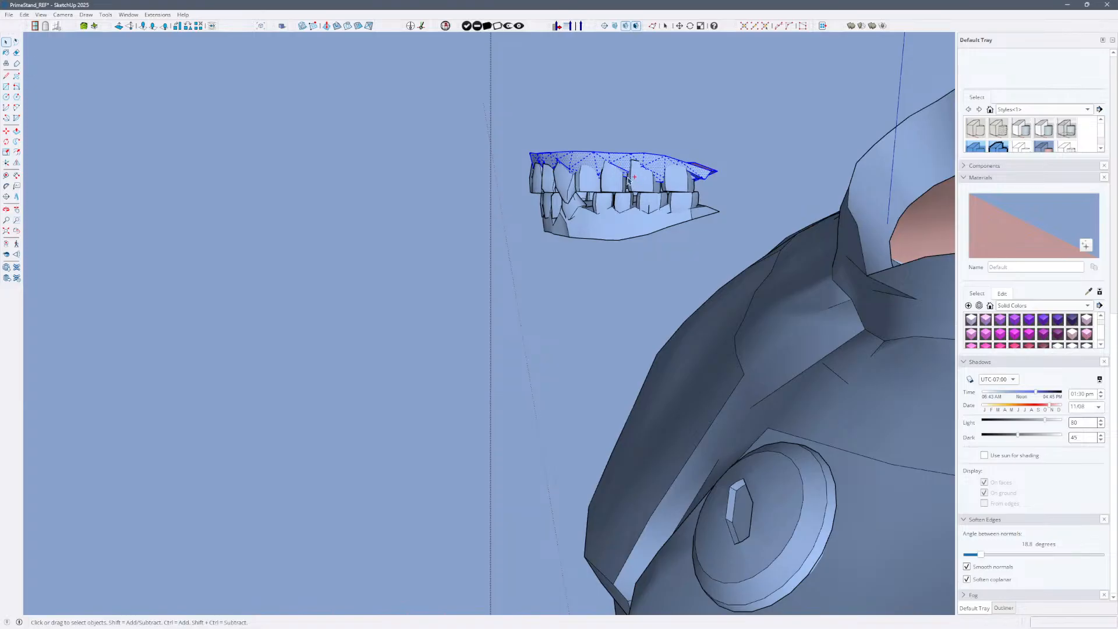
pyautogui.hotkey('ctrl', 'g')
# Select the lower gum's geometry and make it a group separate from the teeth.
pyautogui.click(612, 185)
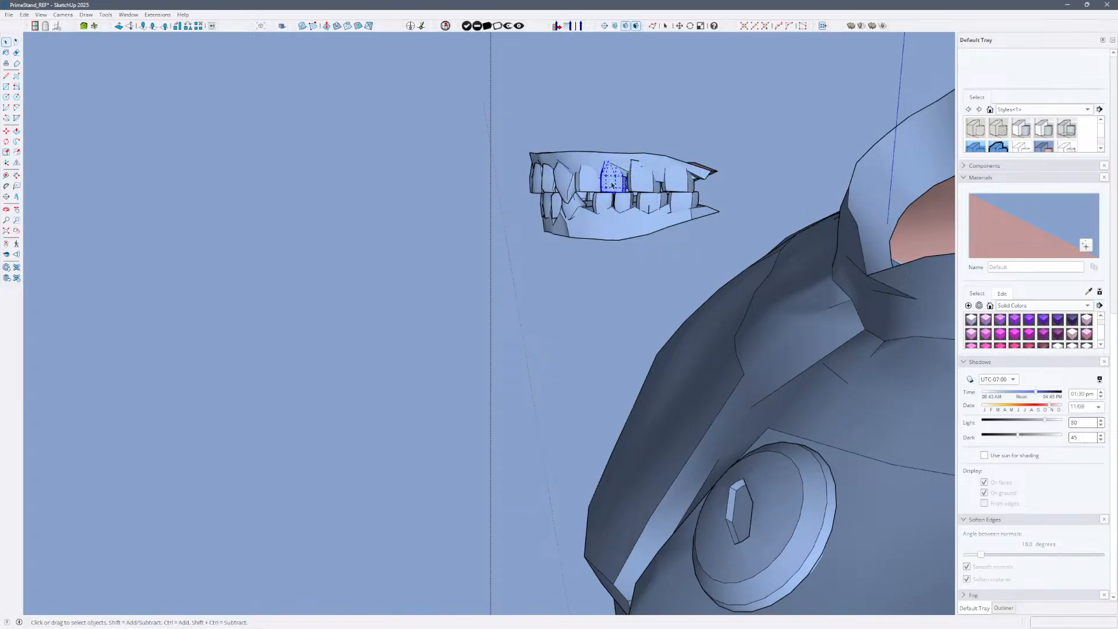
pyautogui.tripleClick(611, 185)
pyautogui.moveTo(595, 213); pyautogui.dragTo(560, 211, button='middle')
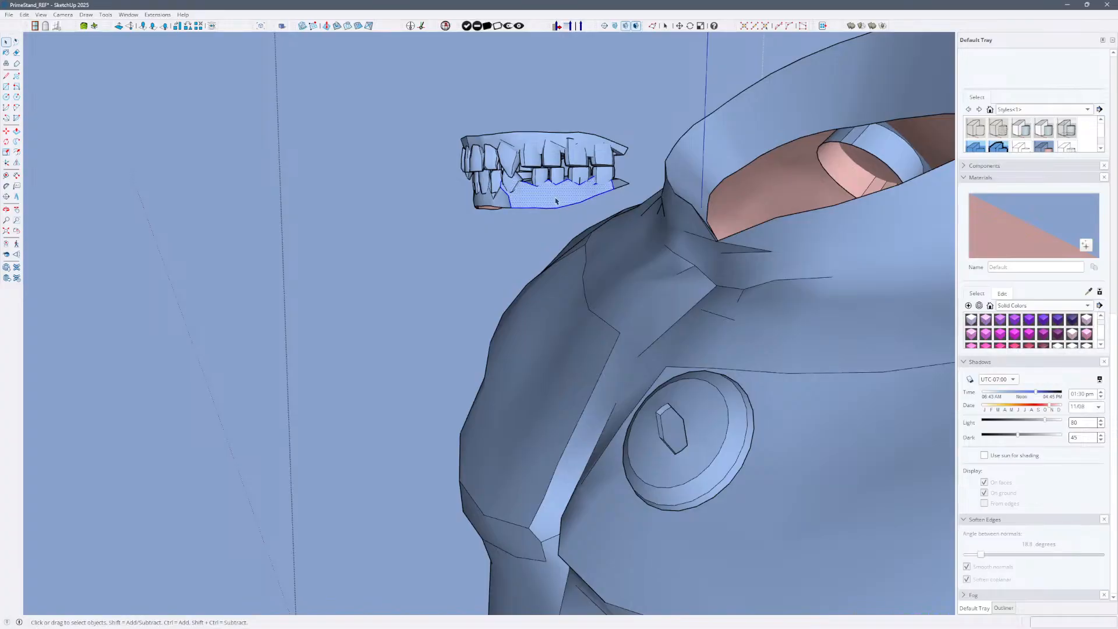
pyautogui.click(530, 183)
pyautogui.scroll(3, 530, 183)
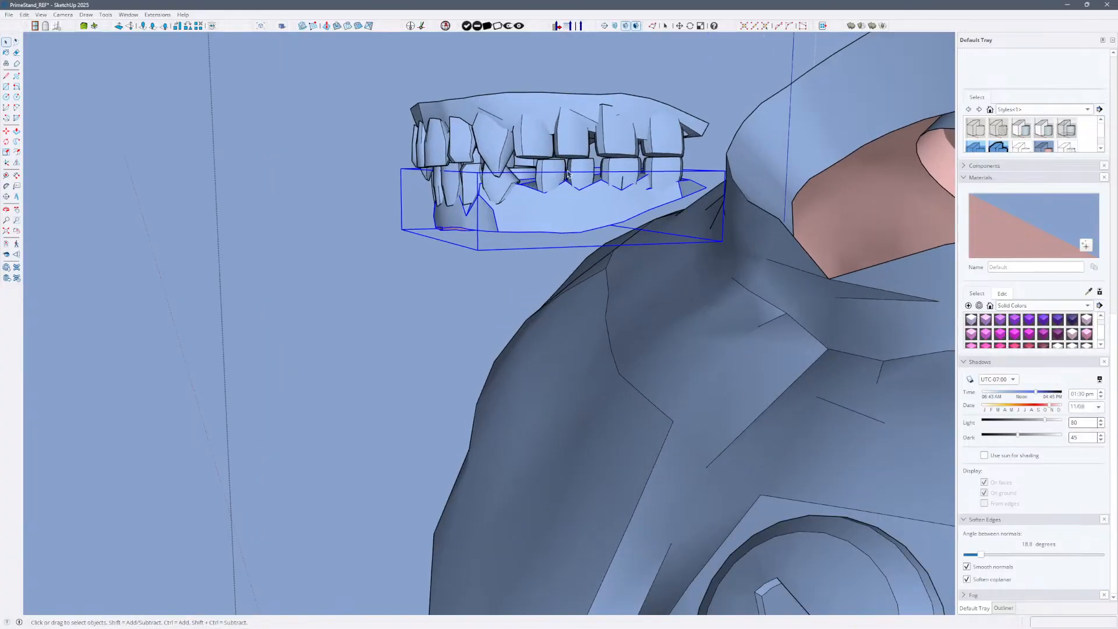
# Select every lower tooth from one rear molar around the front to the other and make them one group.
pyautogui.doubleClick(666, 171)
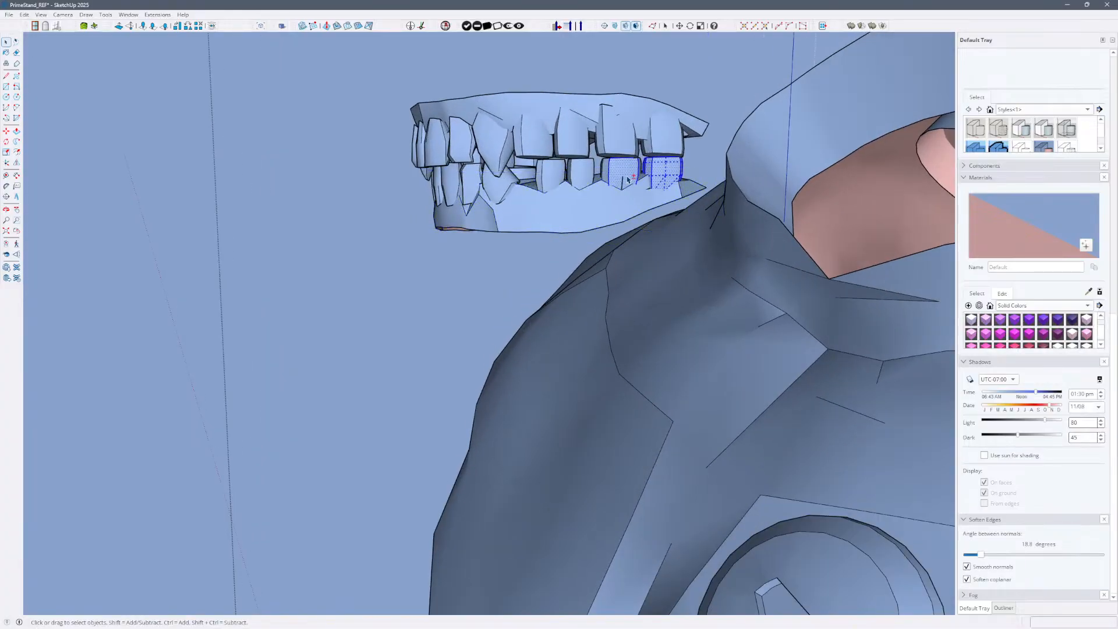
pyautogui.keyDown('ctrl'); pyautogui.click(586, 174); pyautogui.keyUp('ctrl')
pyautogui.keyDown('ctrl'); pyautogui.click(546, 177); pyautogui.keyUp('ctrl')
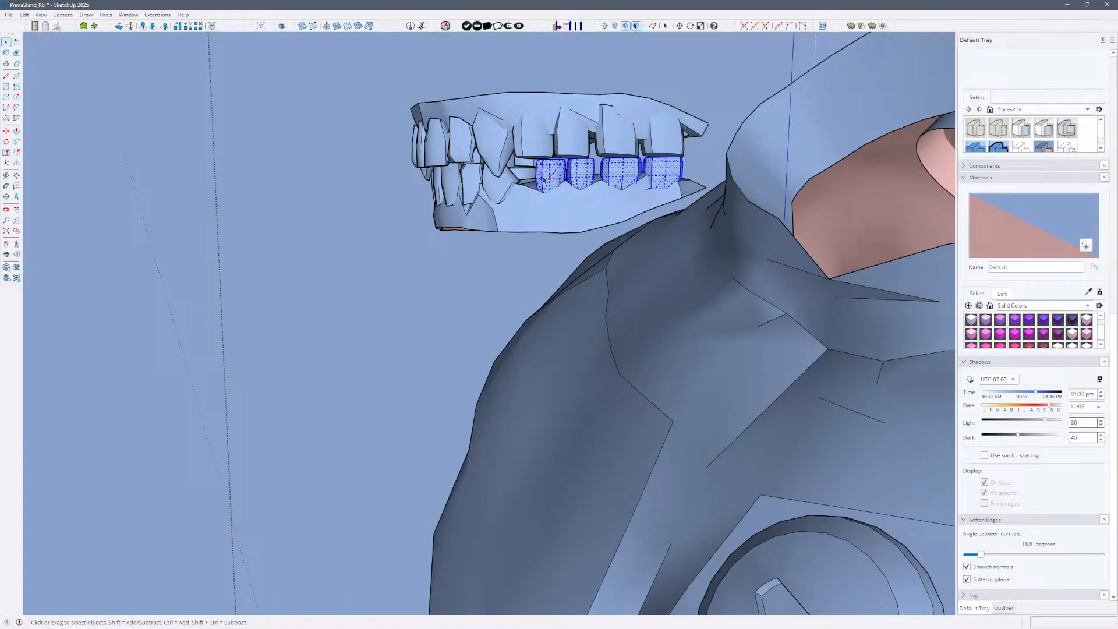
pyautogui.keyDown('ctrl'); pyautogui.click(492, 185); pyautogui.keyUp('ctrl')
pyautogui.keyDown('ctrl'); pyautogui.click(463, 187); pyautogui.keyUp('ctrl')
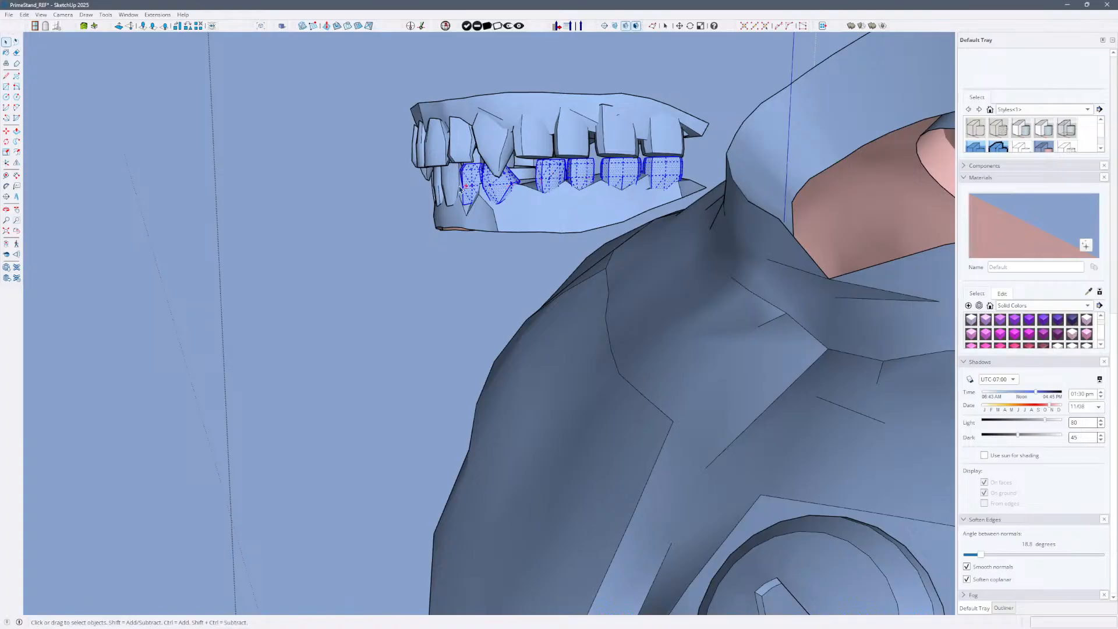
pyautogui.keyDown('ctrl'); pyautogui.tripleClick(453, 189); pyautogui.keyUp('ctrl')
pyautogui.moveTo(453, 190); pyautogui.dragTo(480, 205, button='middle')
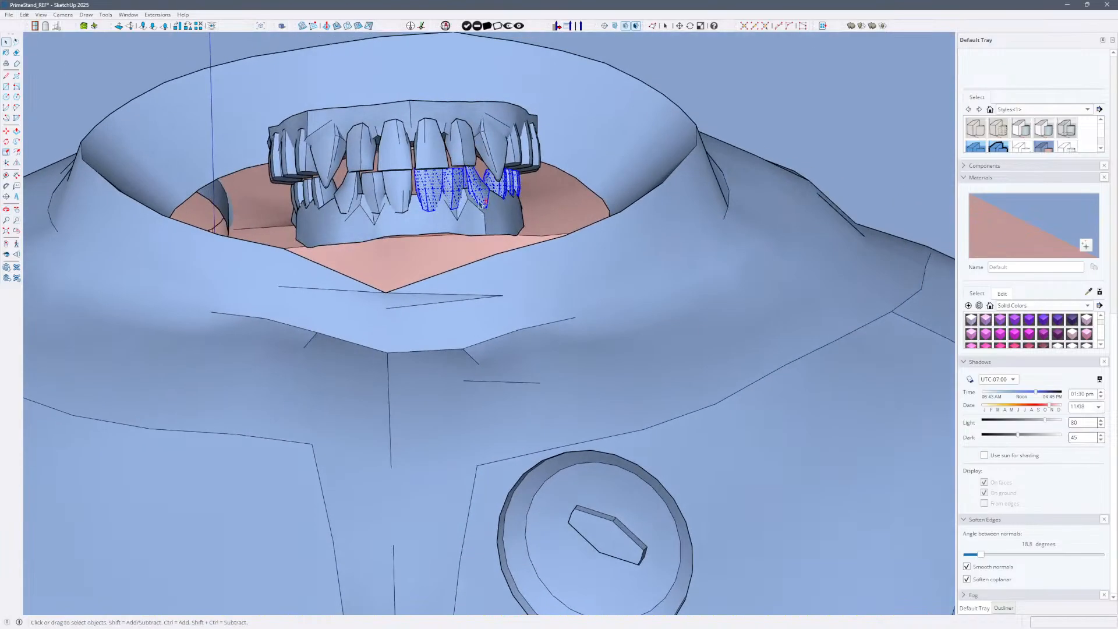
pyautogui.keyDown('ctrl'); pyautogui.click(403, 192); pyautogui.keyUp('ctrl')
pyautogui.keyDown('ctrl'); pyautogui.click(374, 193); pyautogui.keyUp('ctrl')
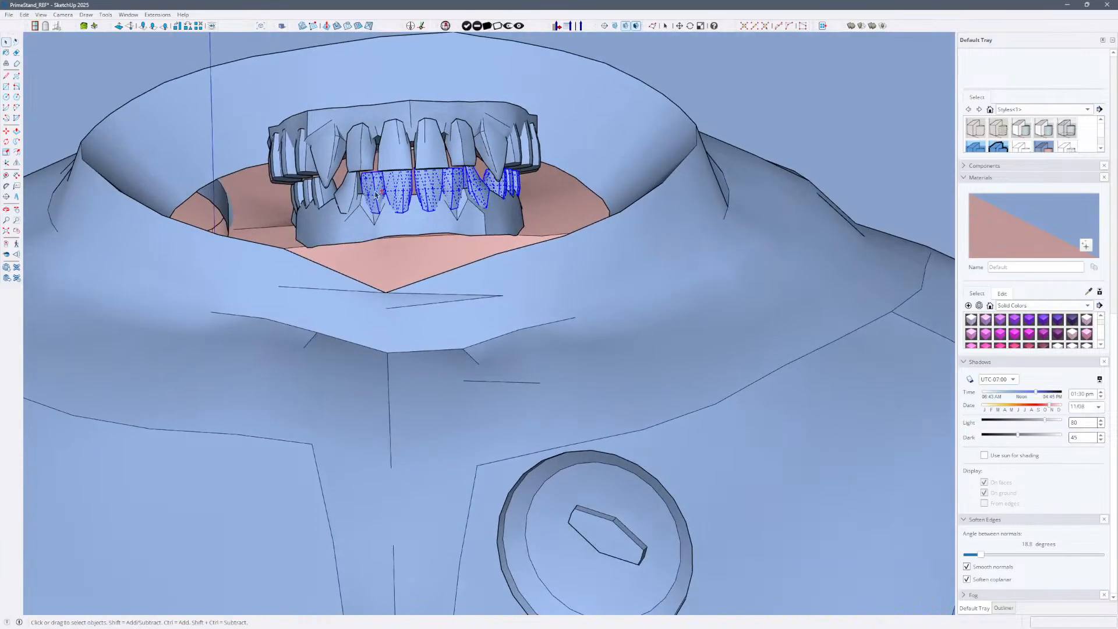
pyautogui.keyDown('ctrl'); pyautogui.click(352, 195); pyautogui.keyUp('ctrl')
pyautogui.moveTo(350, 198); pyautogui.dragTo(302, 196, button='middle')
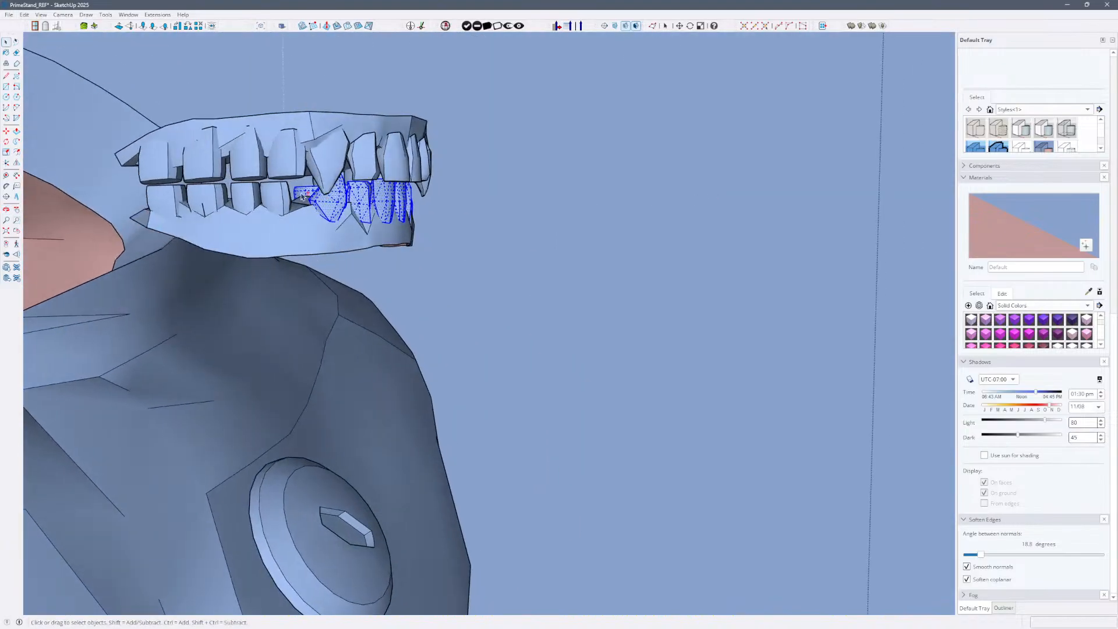
pyautogui.keyDown('ctrl'); pyautogui.click(271, 195); pyautogui.keyUp('ctrl')
pyautogui.keyDown('ctrl'); pyautogui.click(246, 196); pyautogui.keyUp('ctrl')
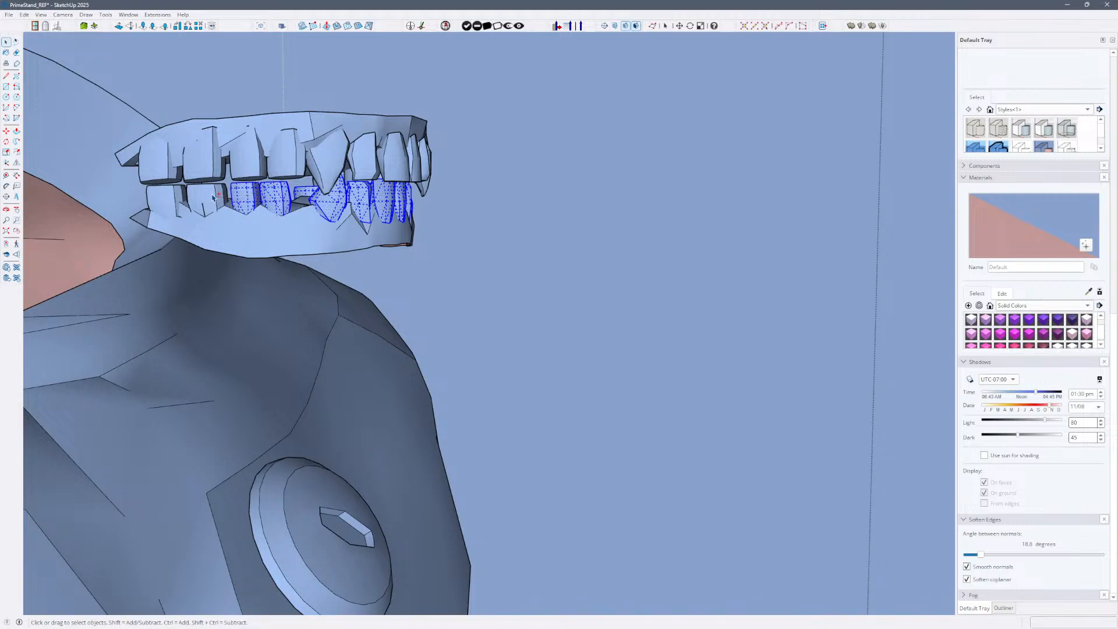
pyautogui.keyDown('ctrl'); pyautogui.click(212, 199); pyautogui.keyUp('ctrl')
pyautogui.keyDown('ctrl'); pyautogui.click(167, 196); pyautogui.keyUp('ctrl')
pyautogui.moveTo(226, 217); pyautogui.dragTo(274, 215, button='middle')
pyautogui.hotkey('ctrl', 'g')
# Group the lower teeth together with the lower gum and hide the resulting lower jaw set.
pyautogui.keyDown('ctrl'); pyautogui.click(367, 243); pyautogui.keyUp('ctrl')
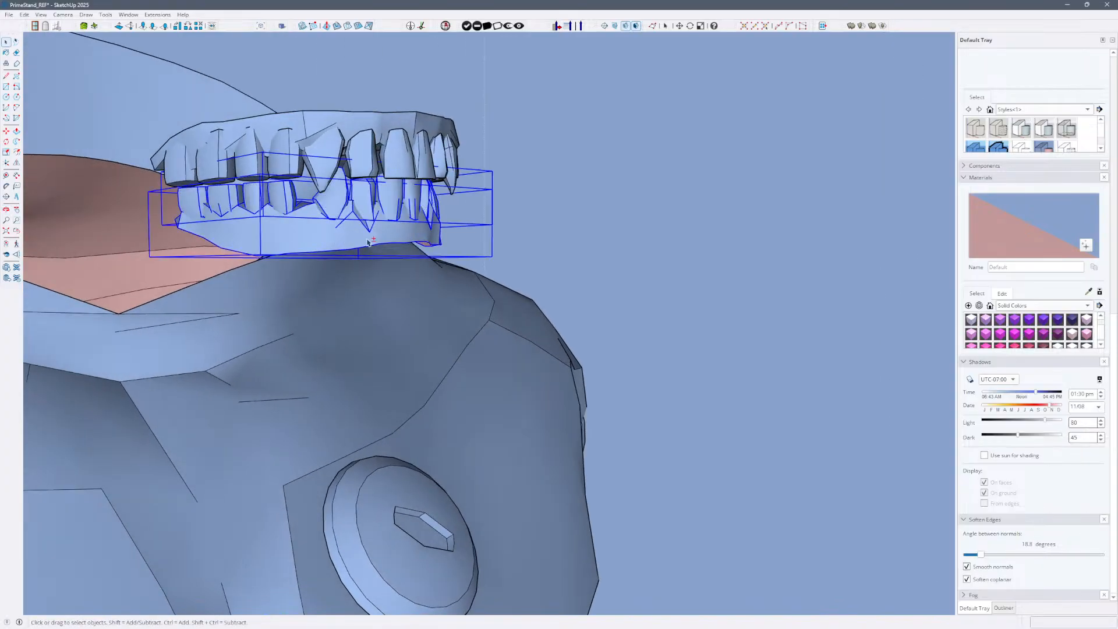
pyautogui.moveTo(401, 237); pyautogui.dragTo(697, 135, button='middle')
pyautogui.press('h')
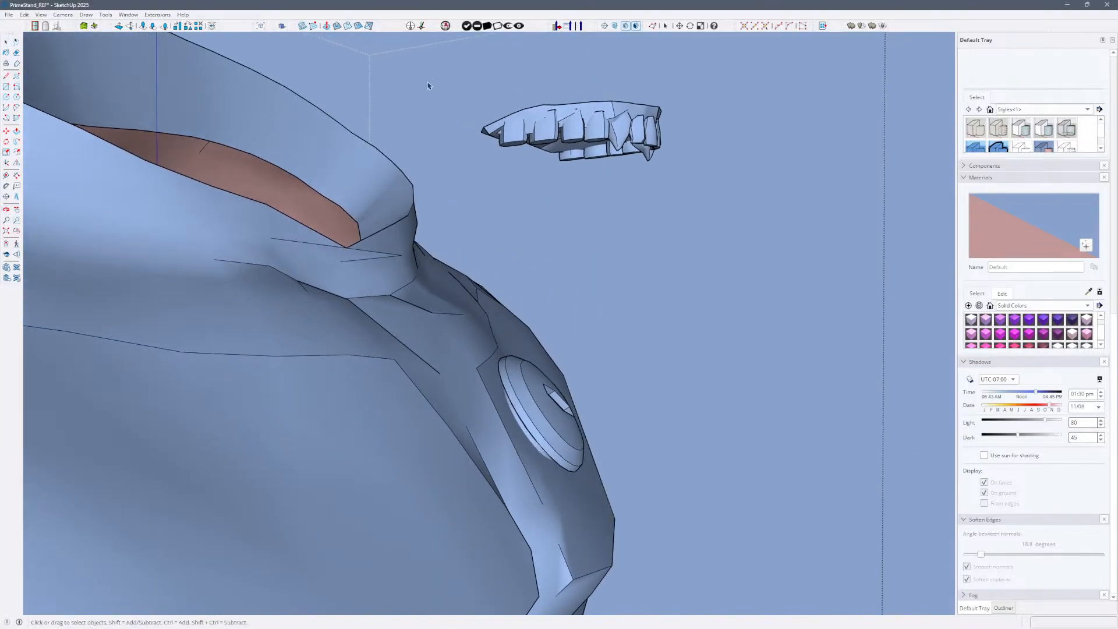
# Select the upper teeth and upper gum together and combine them into one group.
pyautogui.moveTo(434, 76); pyautogui.dragTo(779, 211)
pyautogui.moveTo(779, 210); pyautogui.dragTo(625, 228, button='middle')
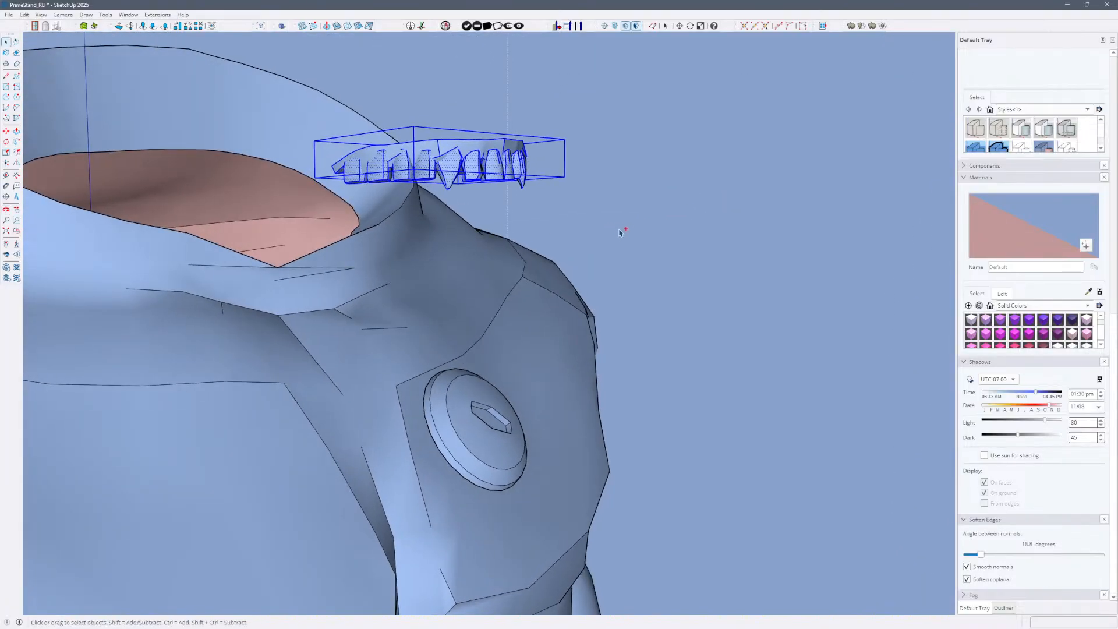
pyautogui.click(651, 245)
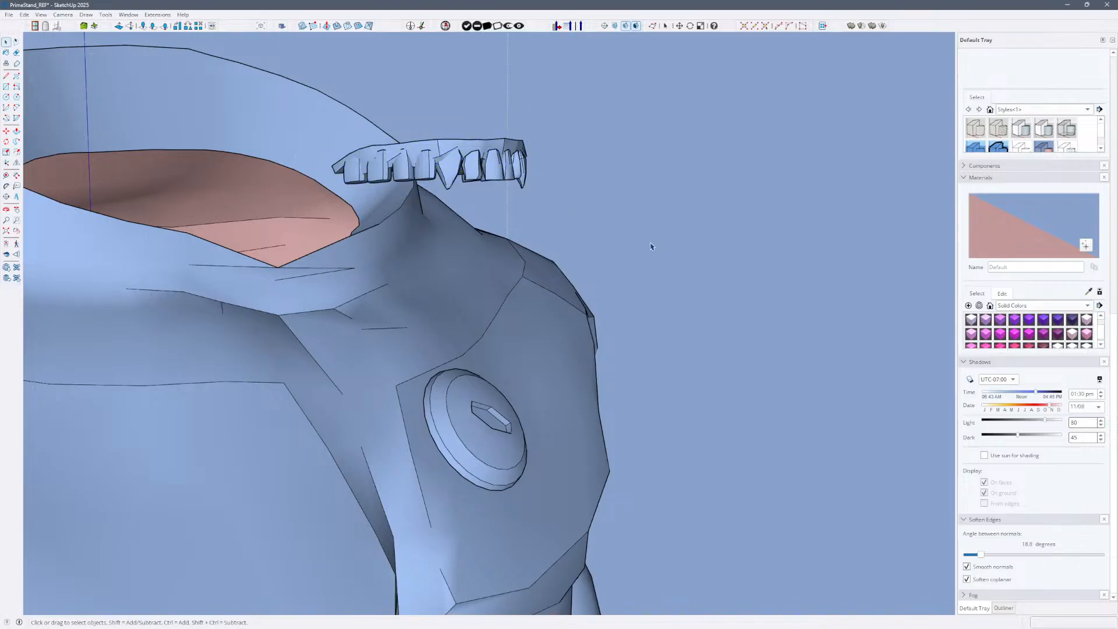
pyautogui.moveTo(605, 270); pyautogui.dragTo(539, 281, button='middle')
# Bring back the hidden head and lower jaw set, and hide only the head shell.
pyautogui.hotkey('ctrl', 'z')
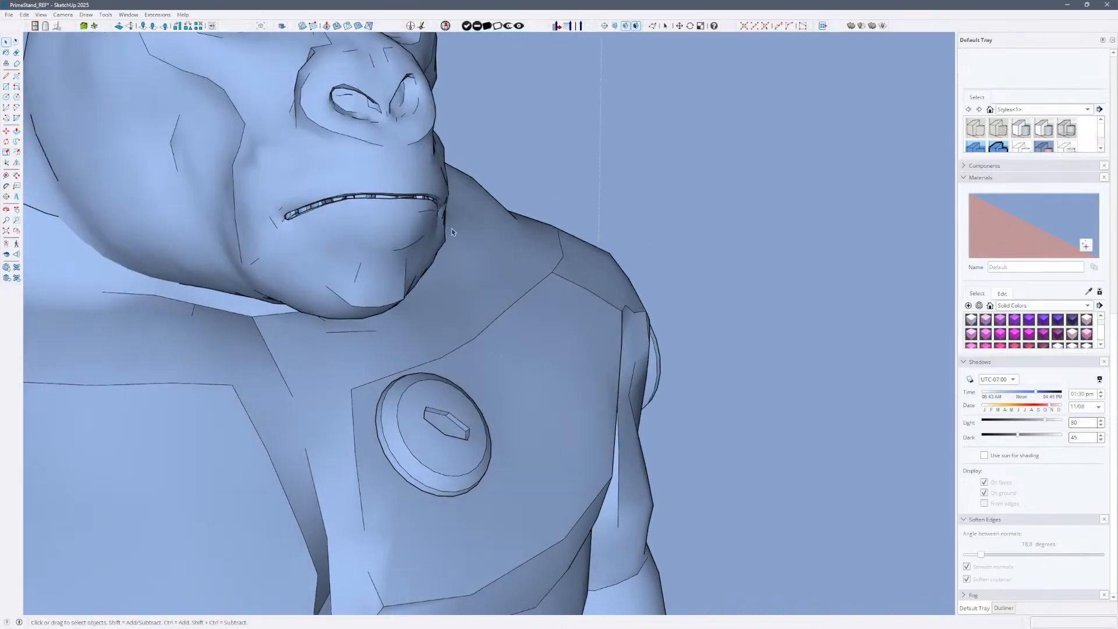
pyautogui.scroll(-2, 441, 233)
pyautogui.click(427, 221)
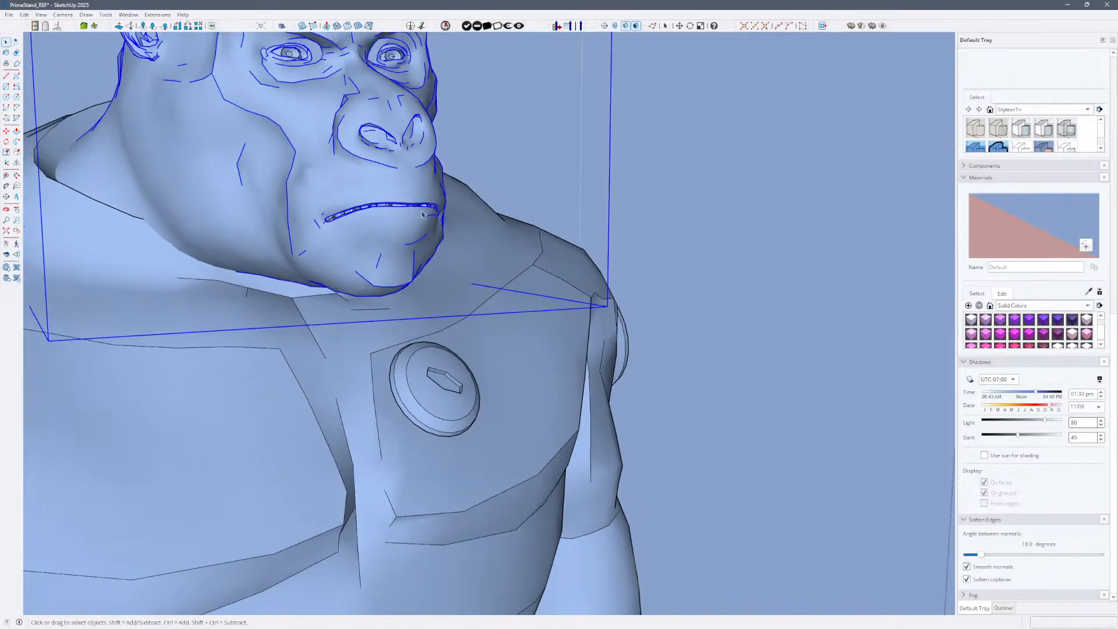
pyautogui.press('h')
pyautogui.moveTo(535, 204); pyautogui.dragTo(647, 179, button='middle')
# Select both the upper and lower jaw groups and soften their edges to about 64.5 degrees.
pyautogui.moveTo(213, 175); pyautogui.dragTo(554, 299)
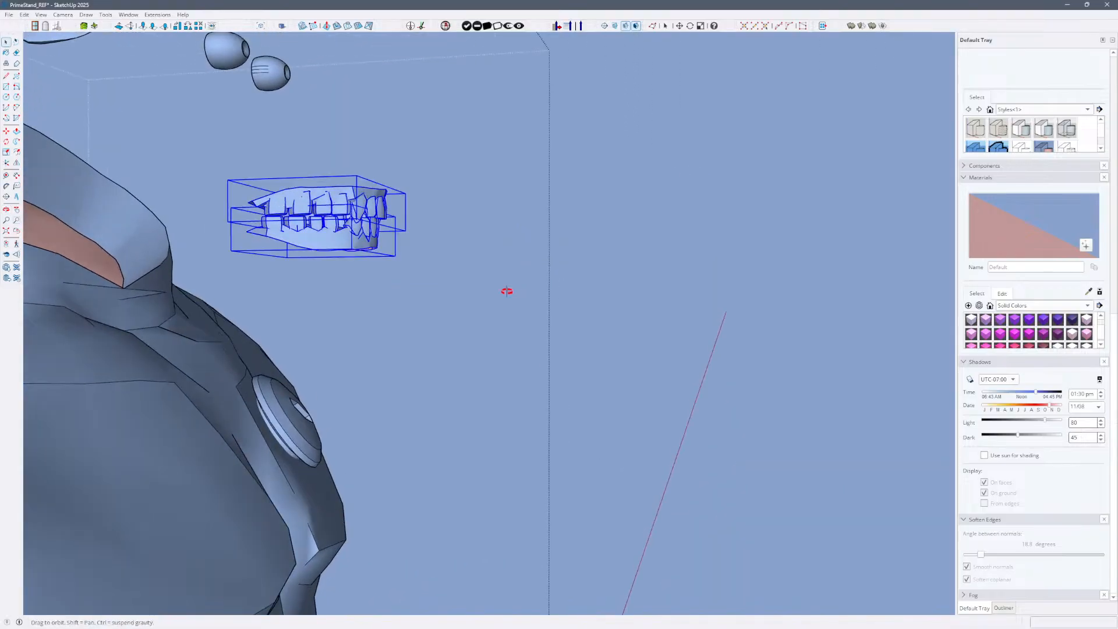
pyautogui.moveTo(507, 291); pyautogui.dragTo(428, 297, button='middle')
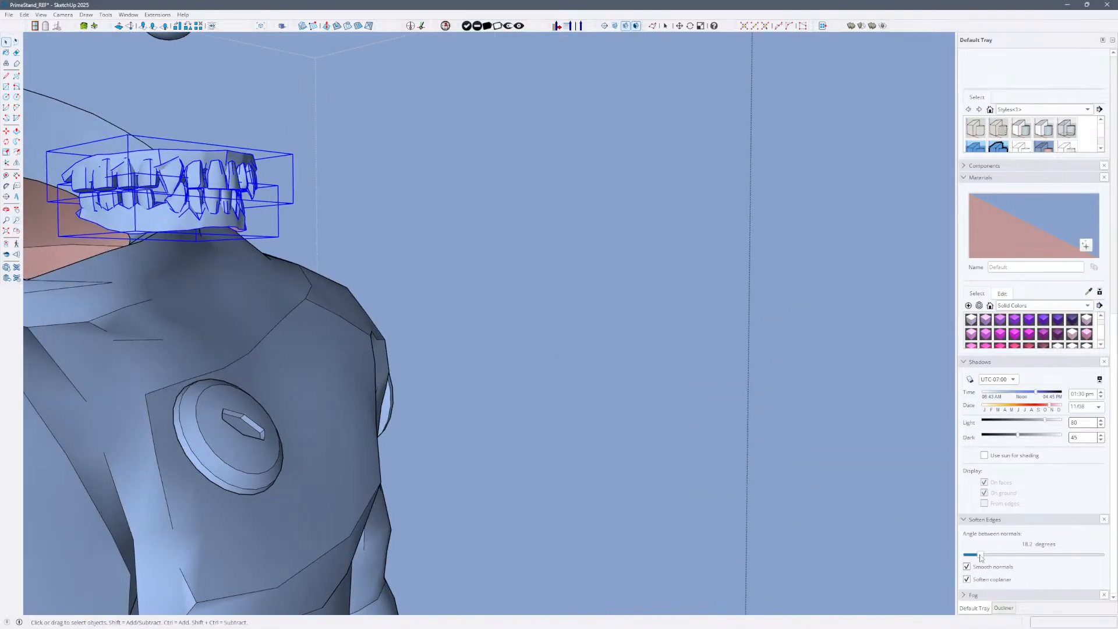
pyautogui.moveTo(980, 556)
pyautogui.mouseDown()
pyautogui.moveTo(1103, 554)
pyautogui.moveTo(1001, 555)
pyautogui.moveTo(1014, 566)
pyautogui.mouseUp()
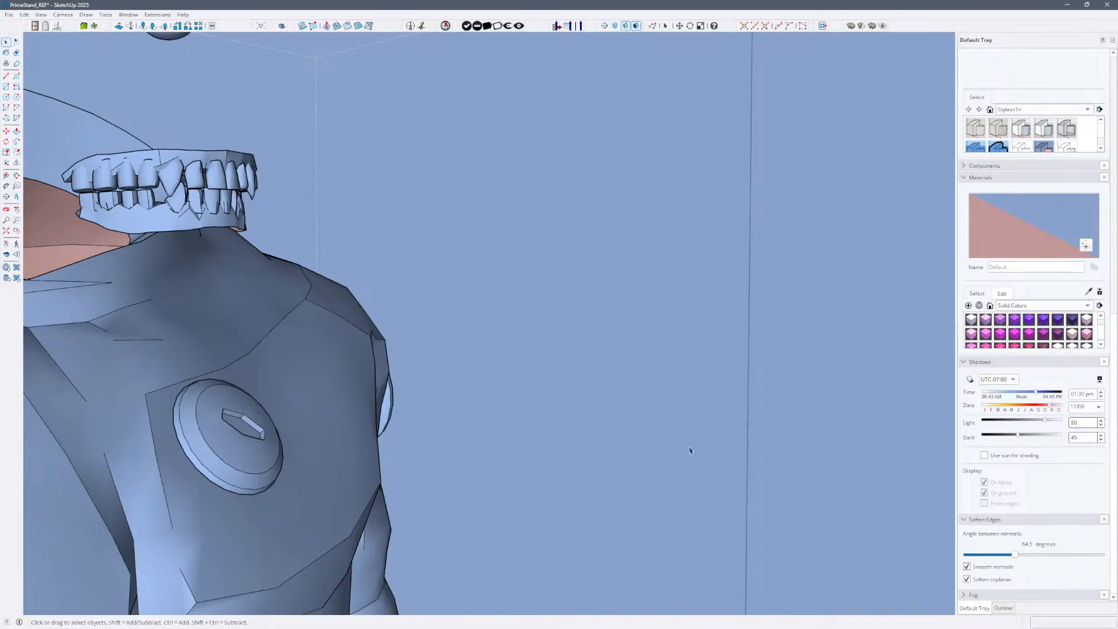
# Open the lower gum group and soften all its edges to about 120.5 degrees.
pyautogui.click(245, 234)
pyautogui.doubleClick(216, 225)
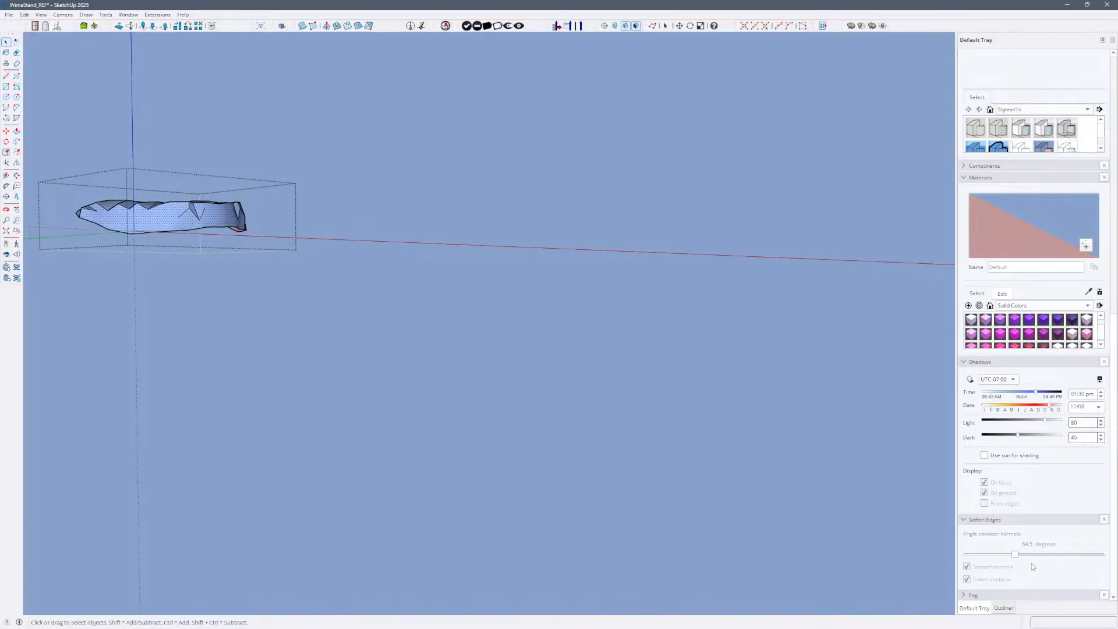
pyautogui.tripleClick(156, 227)
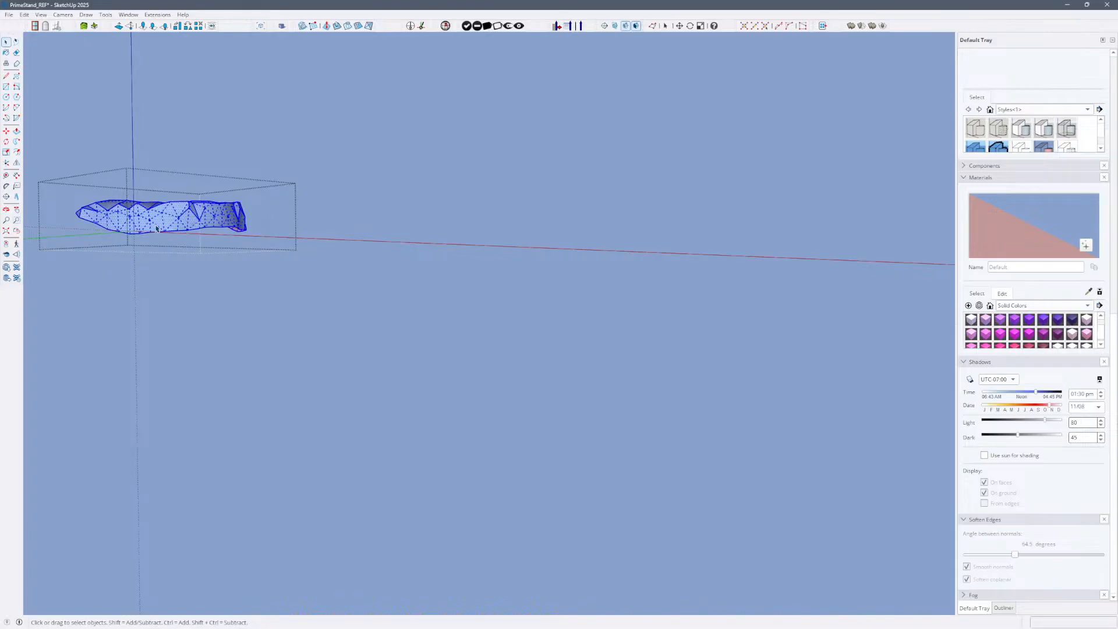
pyautogui.moveTo(1014, 557); pyautogui.dragTo(1056, 558)
pyautogui.click(303, 240)
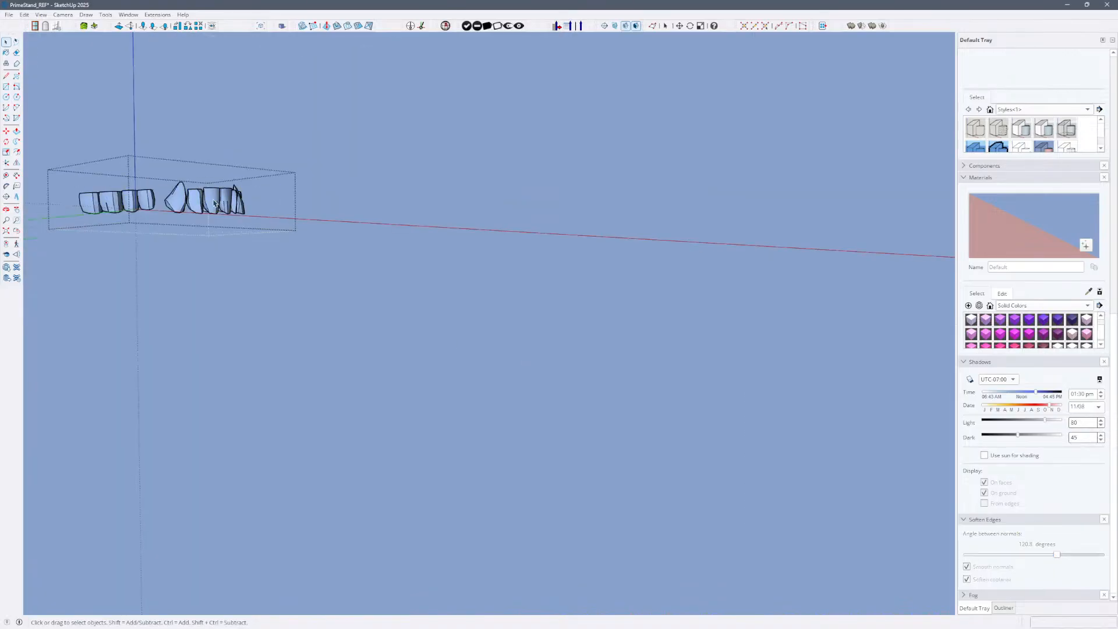
# Open the lower teeth group and soften the edges of all its teeth to about 101.4 degrees.
pyautogui.click(213, 202)
pyautogui.hotkey('ctrl', 'a')
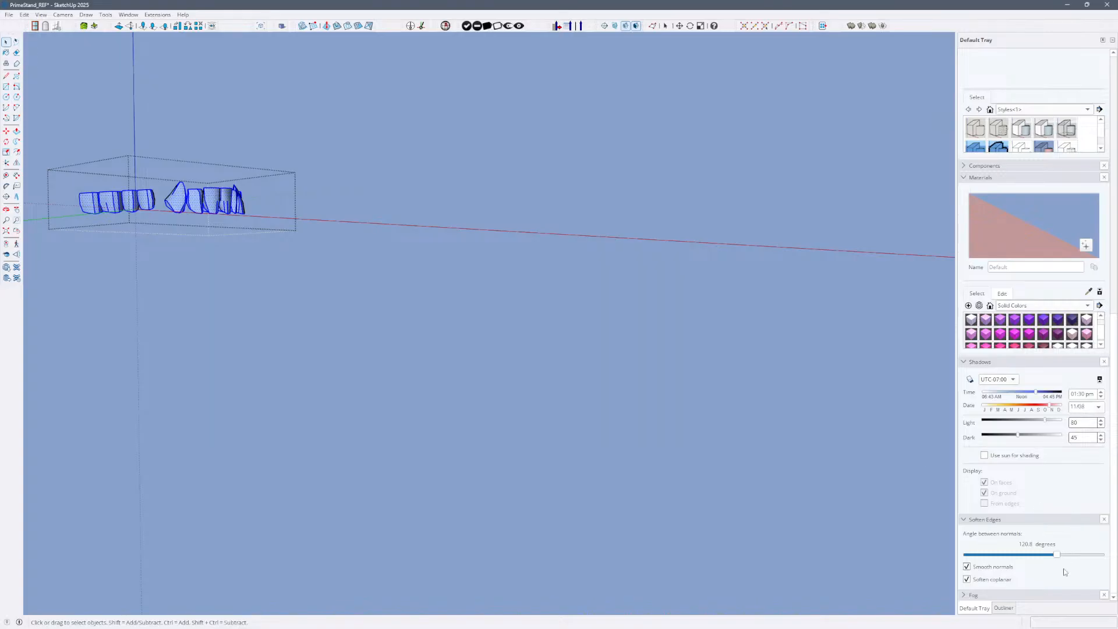
pyautogui.moveTo(1059, 558); pyautogui.dragTo(1041, 560)
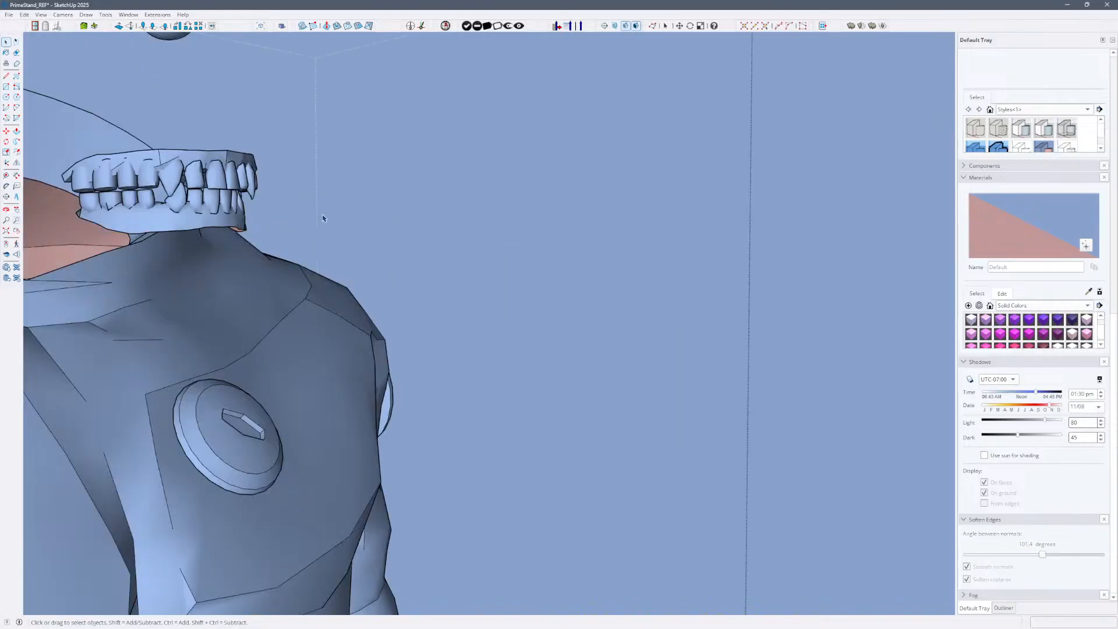
# Open the upper gum group and soften all its edges to about 105.5 degrees.
pyautogui.doubleClick(220, 156)
pyautogui.doubleClick(219, 156)
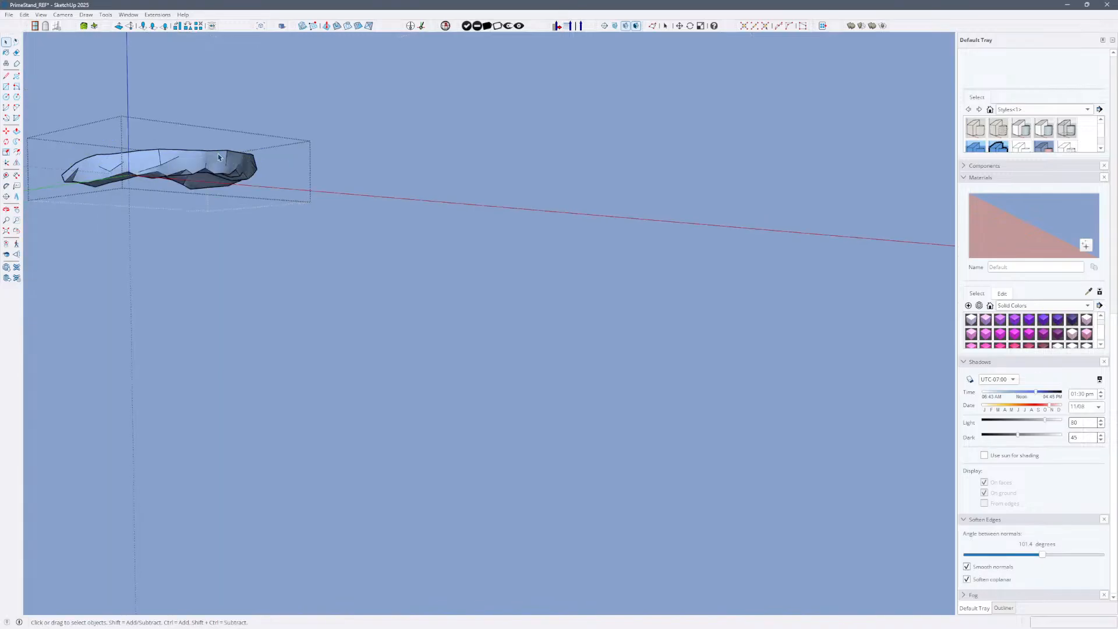
pyautogui.hotkey('ctrl', 'a')
pyautogui.click(1045, 556)
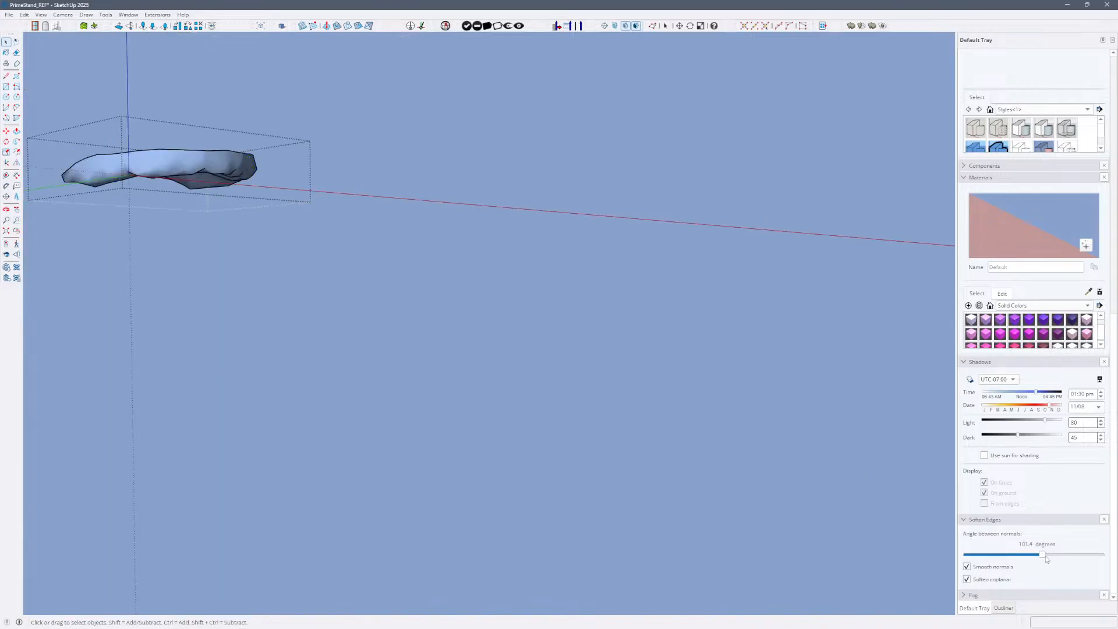
pyautogui.click(432, 379)
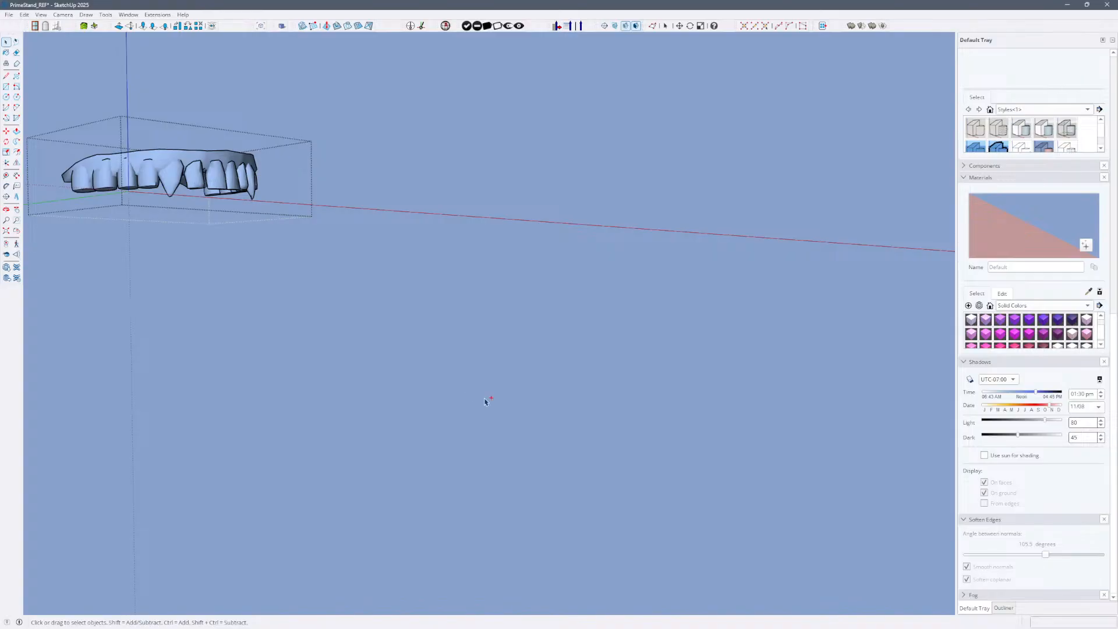
# Unhide the gorilla's head inside the character group and save the model without purging unused items.
pyautogui.hotkey('ctrl', 's')
pyautogui.click(584, 384)
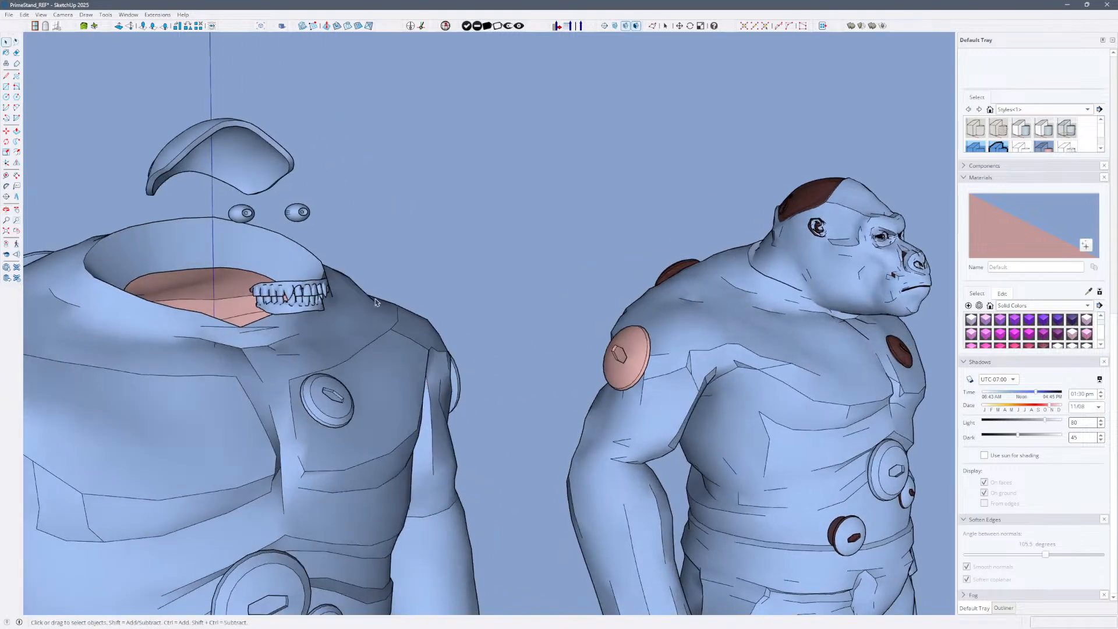
pyautogui.click(311, 294)
pyautogui.doubleClick(310, 295)
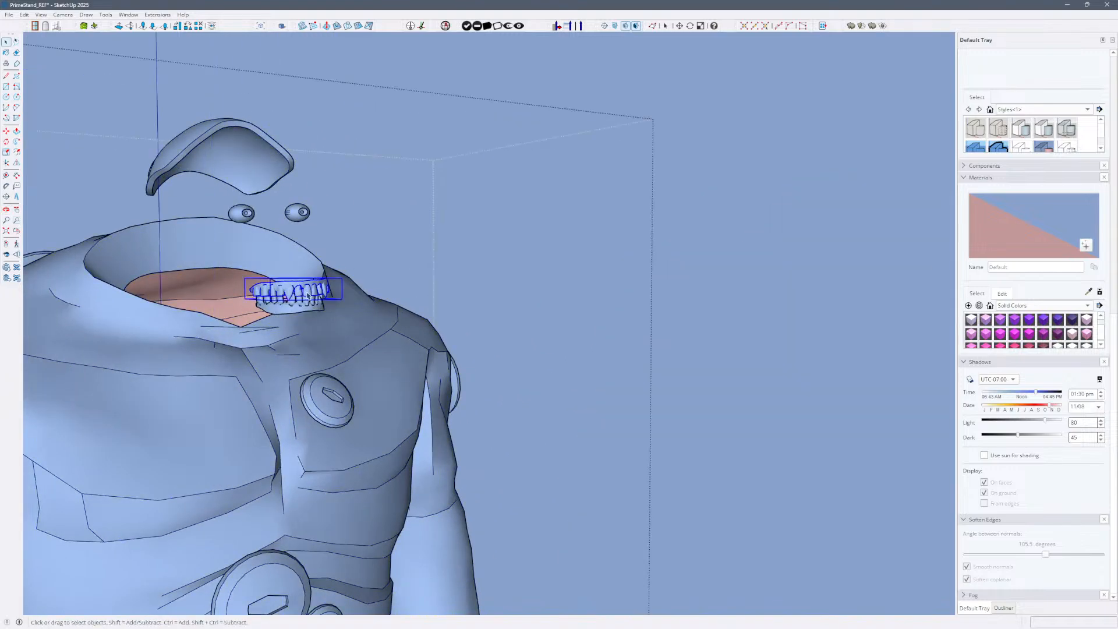
pyautogui.hotkey('ctrl', 'z')
pyautogui.click(691, 389)
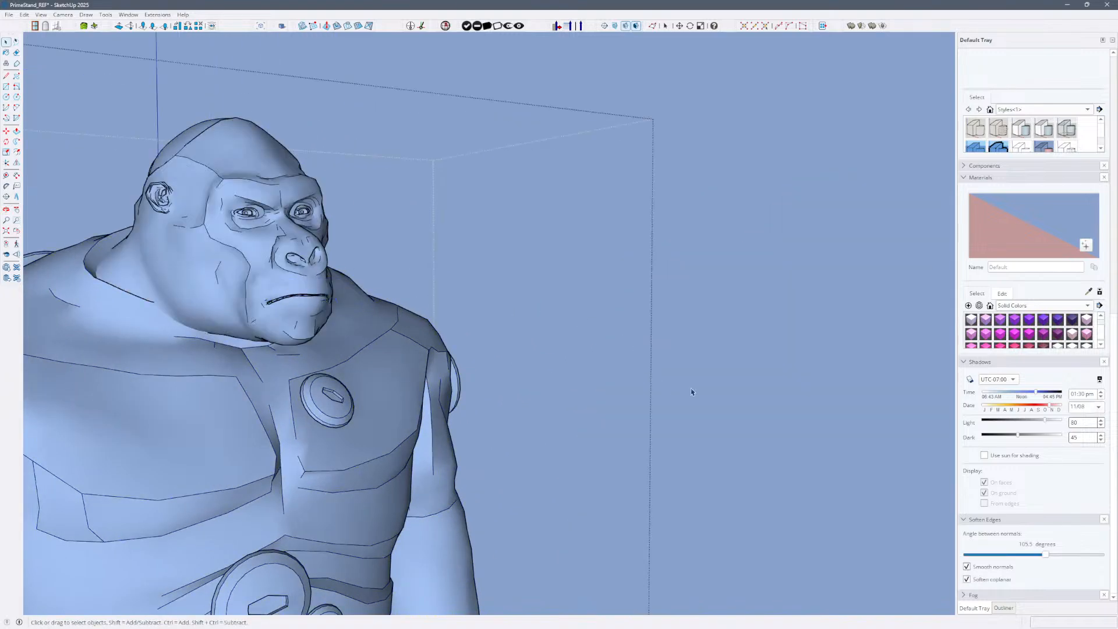
pyautogui.hotkey('ctrl', 's')
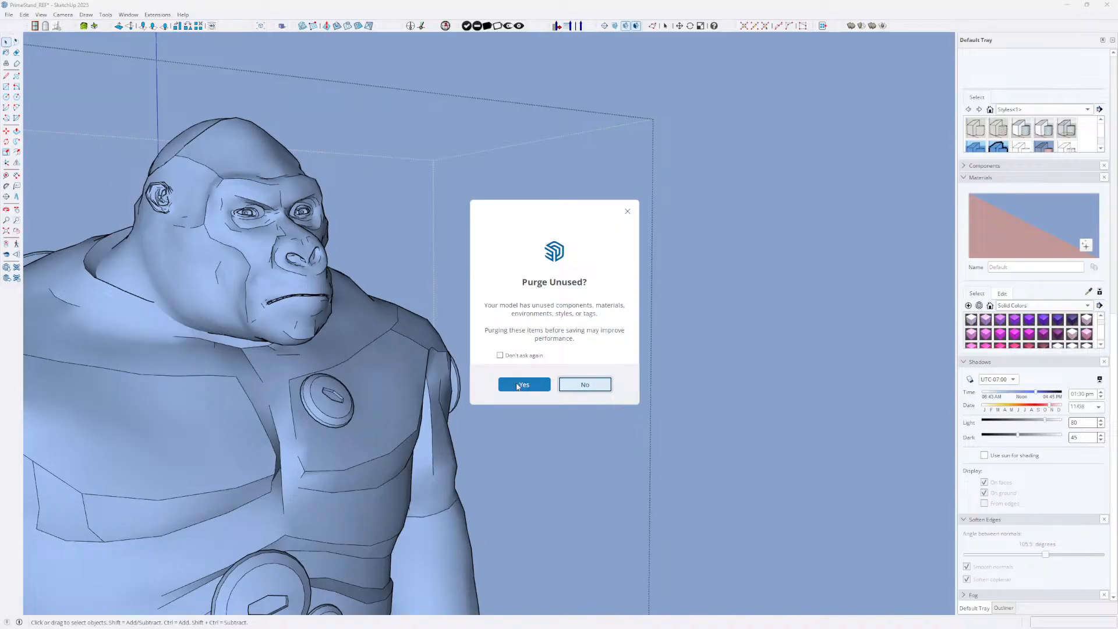
pyautogui.click(581, 386)
# Examine the gorilla's head, neck and shoulders from the front and side.
pyautogui.moveTo(540, 434); pyautogui.dragTo(419, 397, button='middle')
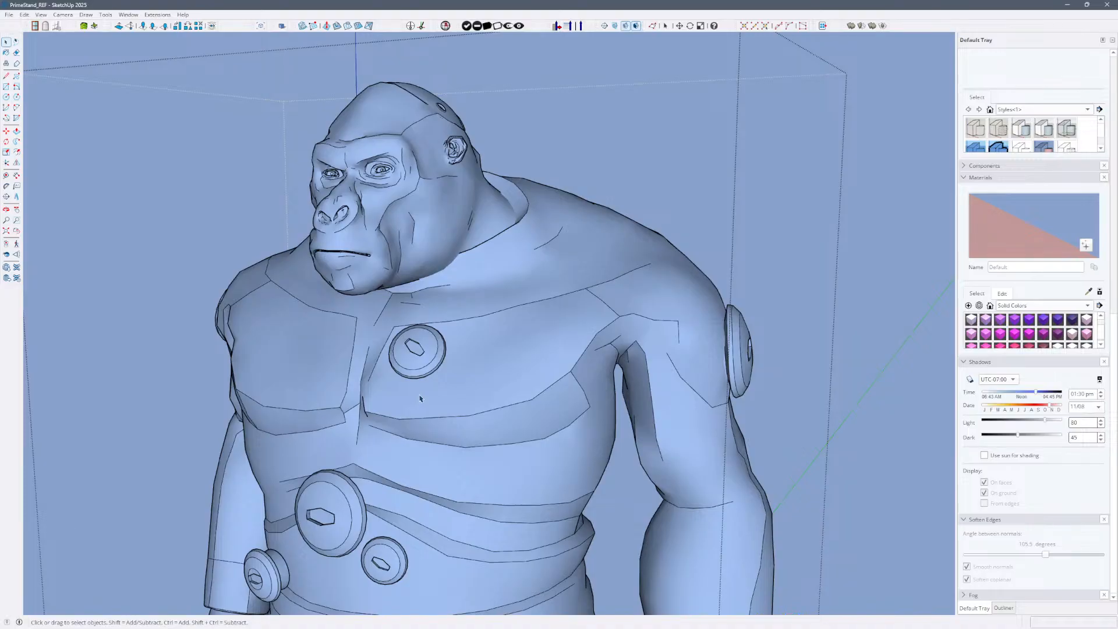
pyautogui.moveTo(434, 395)
pyautogui.mouseDown(button='middle')
pyautogui.moveTo(474, 394)
pyautogui.moveTo(429, 384)
pyautogui.moveTo(438, 389)
pyautogui.mouseUp(button='middle')
pyautogui.scroll(-3, 646, 388)
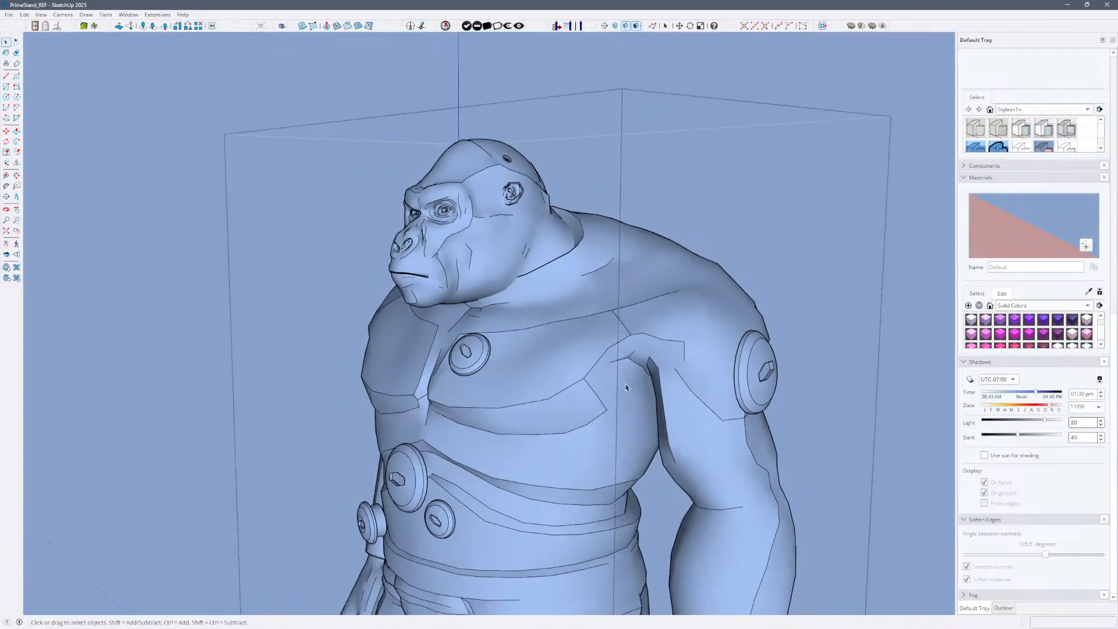
pyautogui.keyDown('shift'); pyautogui.moveTo(635, 387); pyautogui.dragTo(479, 353, button='middle'); pyautogui.keyUp('shift')
pyautogui.click(763, 416)
pyautogui.doubleClick(364, 265)
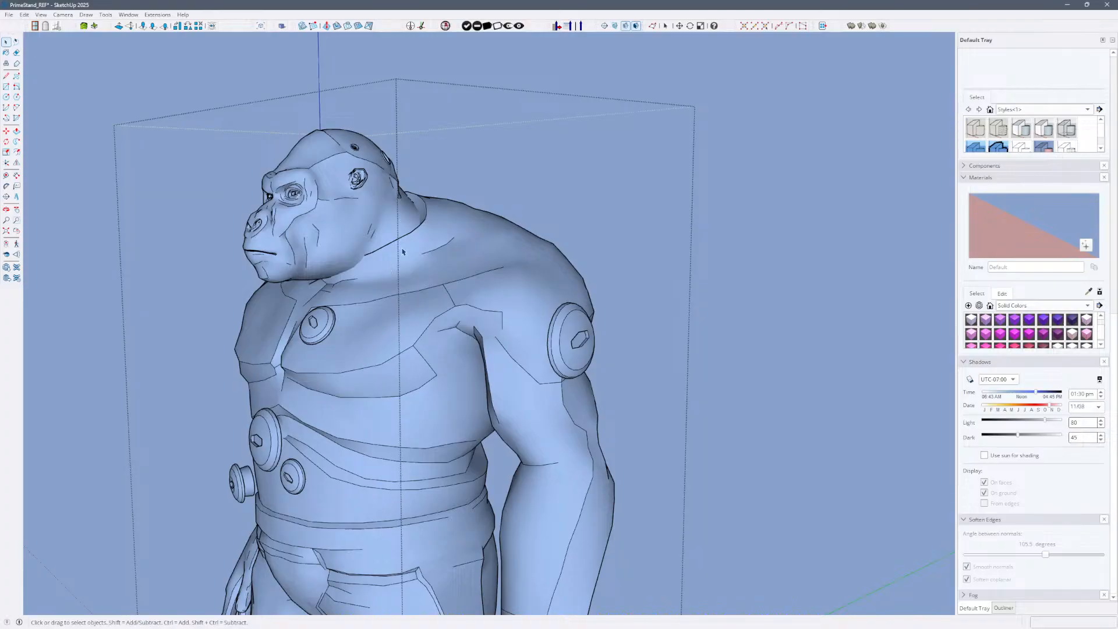
pyautogui.moveTo(402, 251); pyautogui.dragTo(455, 201, button='middle')
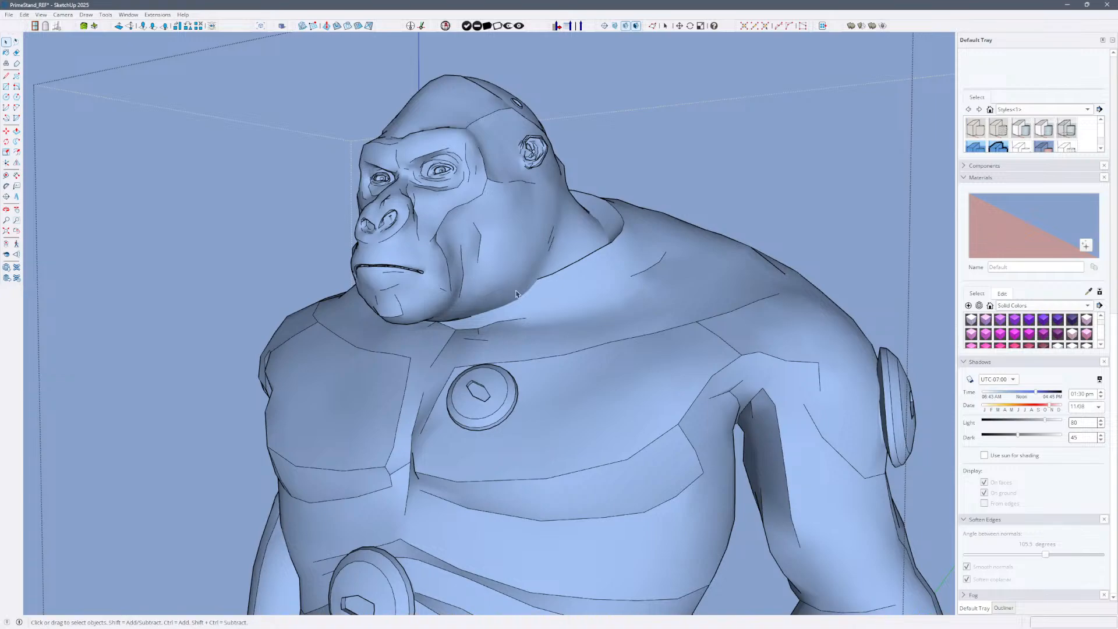
# Open the gorilla's head group and soften the edges of its left ear to about 132.5 degrees.
pyautogui.moveTo(515, 294); pyautogui.dragTo(527, 323, button='middle')
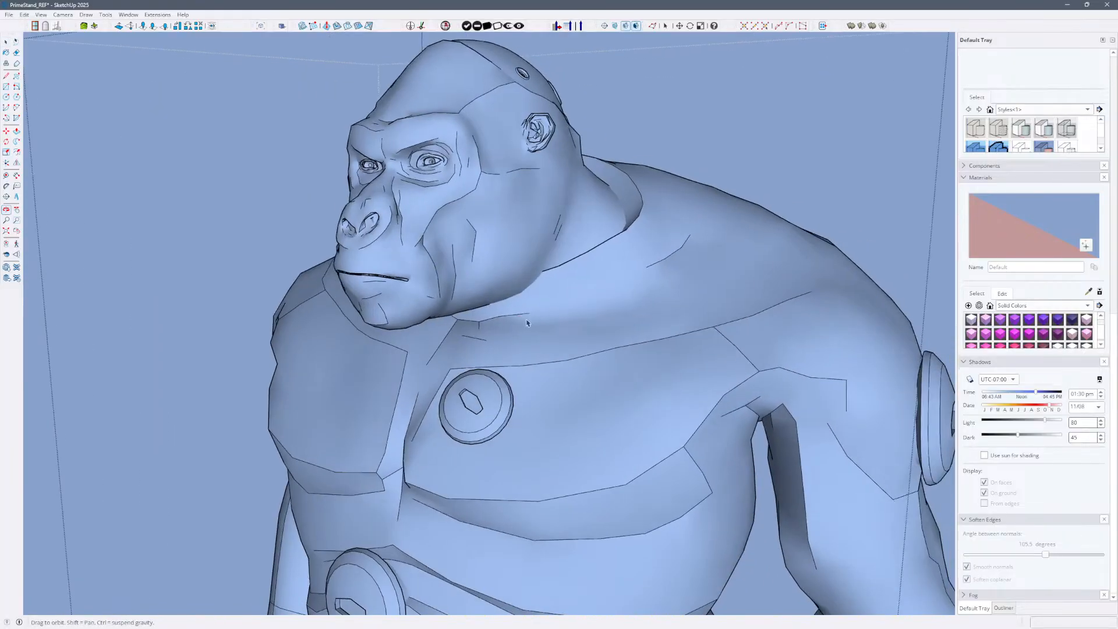
pyautogui.scroll(8, 526, 323)
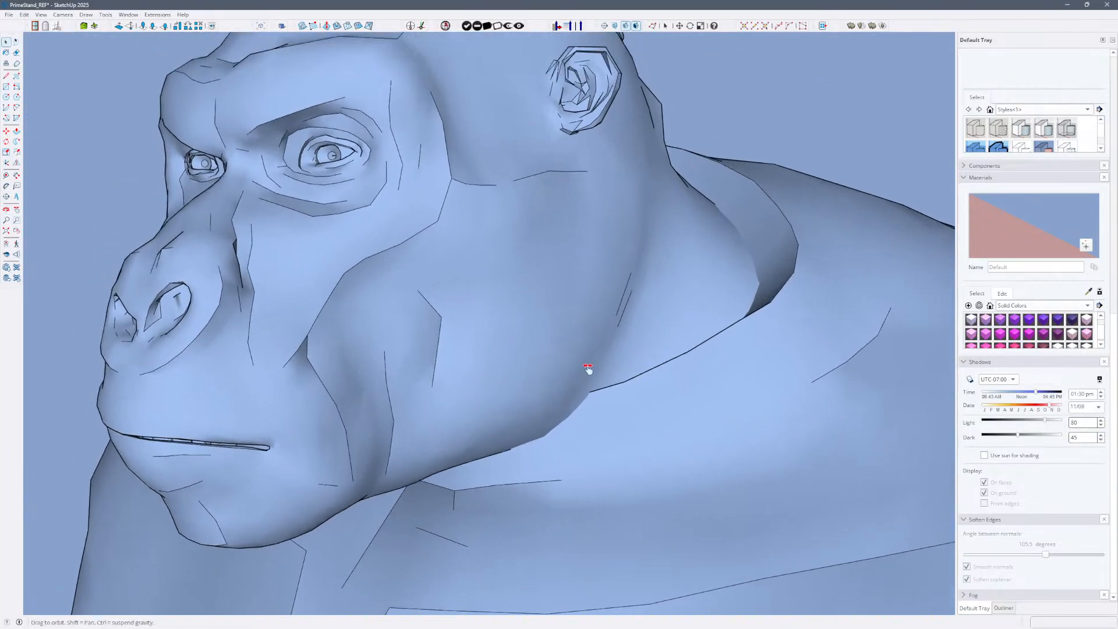
pyautogui.moveTo(588, 369); pyautogui.dragTo(477, 426, button='middle')
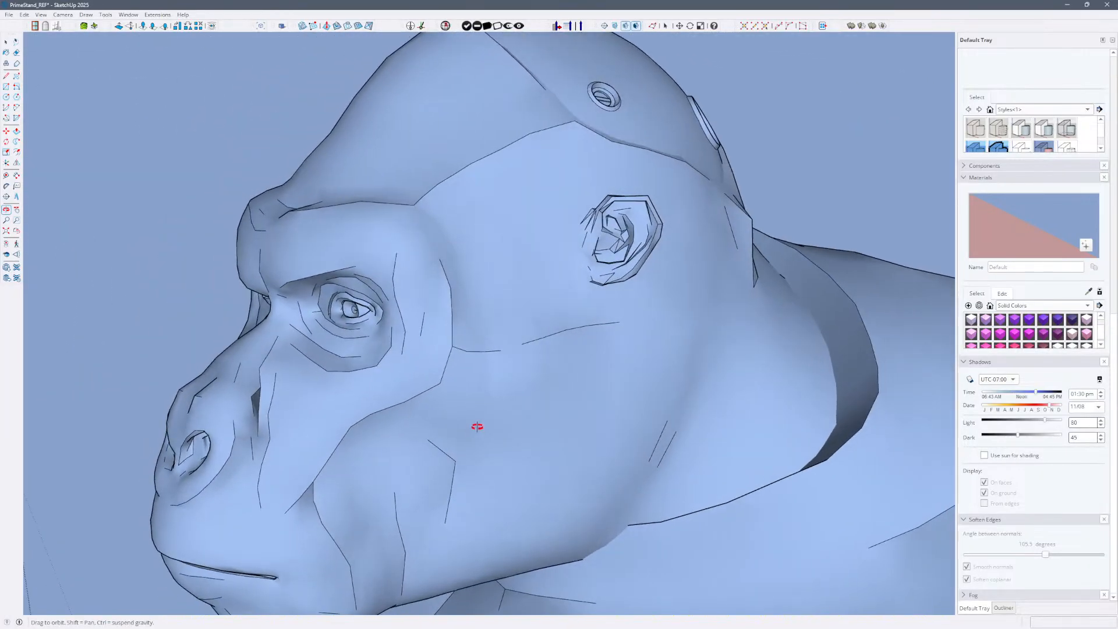
pyautogui.scroll(3, 626, 272)
pyautogui.scroll(-3, 631, 247)
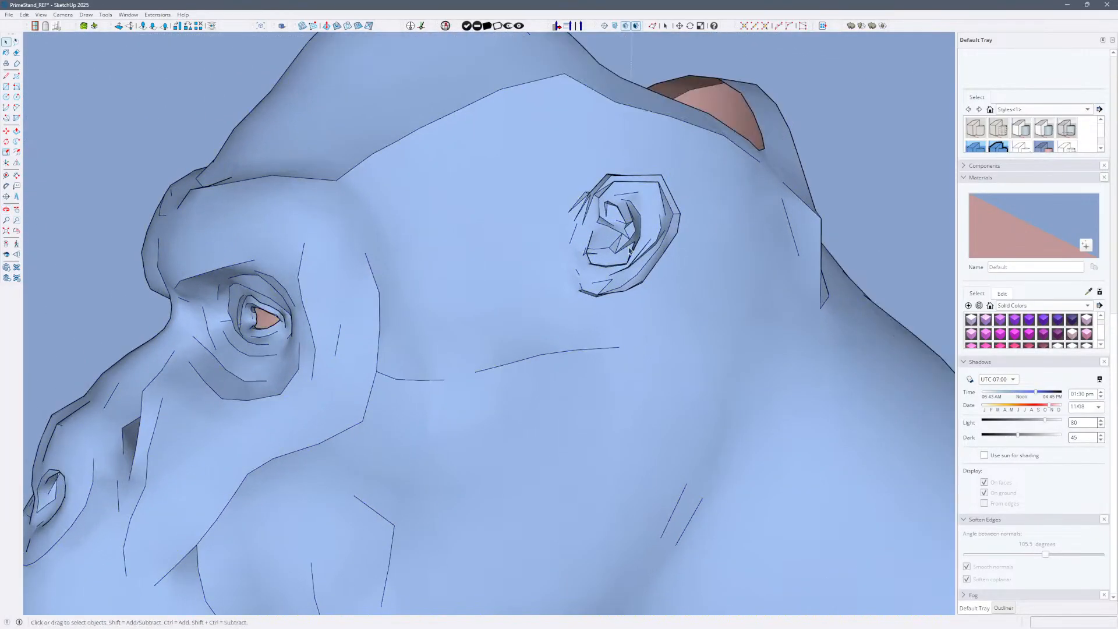
pyautogui.tripleClick(631, 250)
pyautogui.scroll(-2, 631, 249)
pyautogui.moveTo(717, 314); pyautogui.dragTo(720, 315)
pyautogui.moveTo(699, 312)
pyautogui.mouseDown(button='middle')
pyautogui.moveTo(594, 302)
pyautogui.moveTo(702, 308)
pyautogui.mouseUp(button='middle')
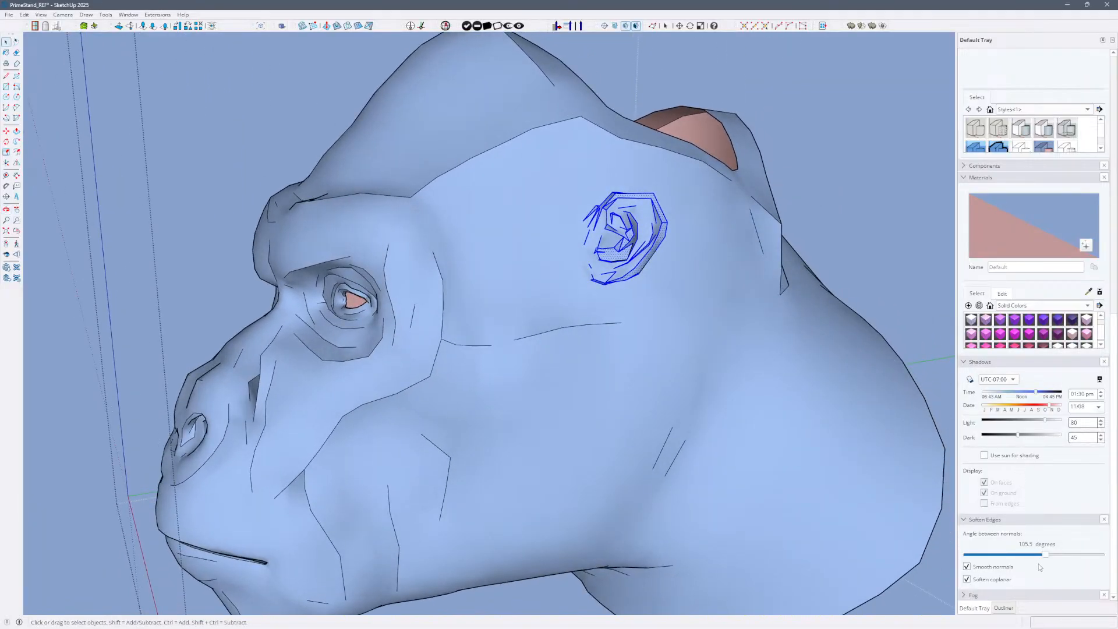
pyautogui.click(610, 365)
# Soften the edges of the gorilla's right ear to about 120.2 degrees and leave the head group.
pyautogui.scroll(-5, 609, 364)
pyautogui.moveTo(815, 276); pyautogui.dragTo(564, 301, button='middle')
pyautogui.tripleClick(385, 290)
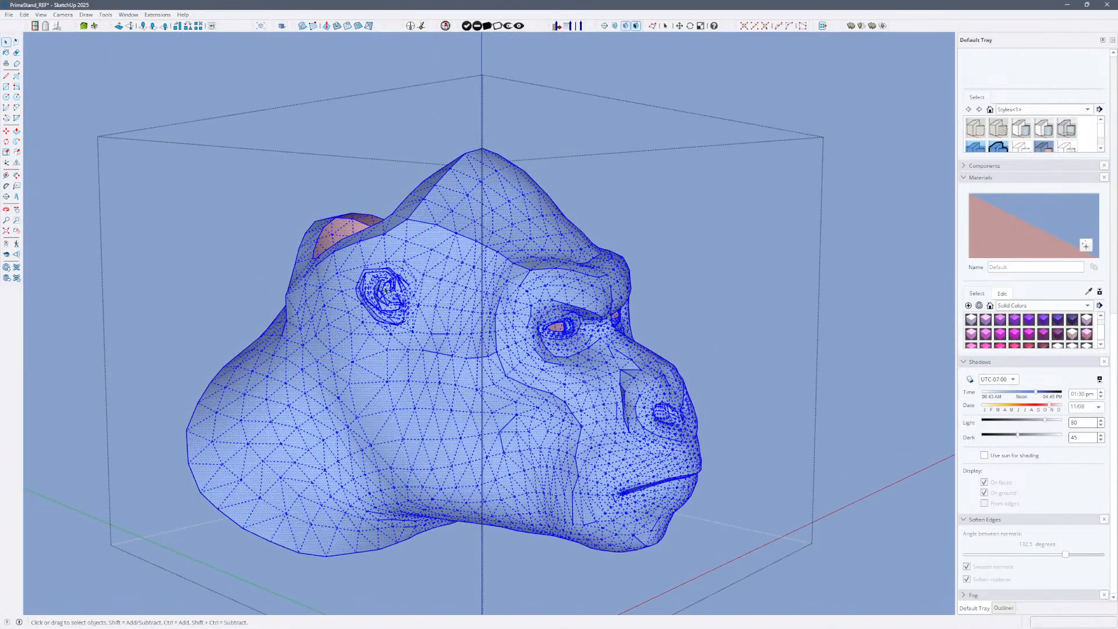
pyautogui.moveTo(342, 261); pyautogui.dragTo(424, 348)
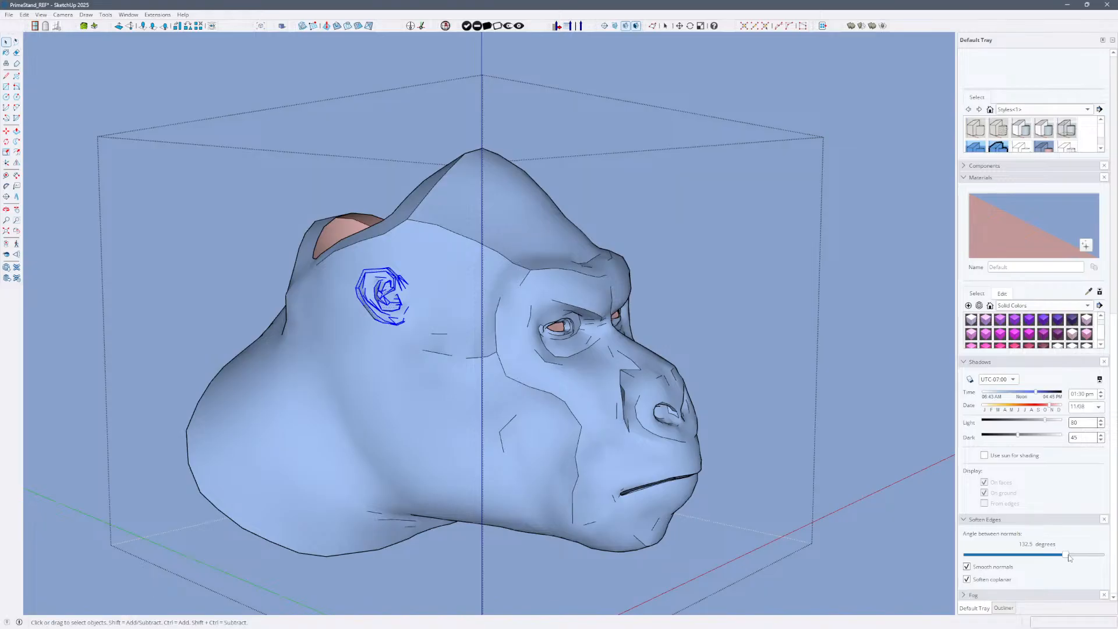
pyautogui.moveTo(1069, 558); pyautogui.dragTo(1060, 560)
pyautogui.tripleClick(584, 432)
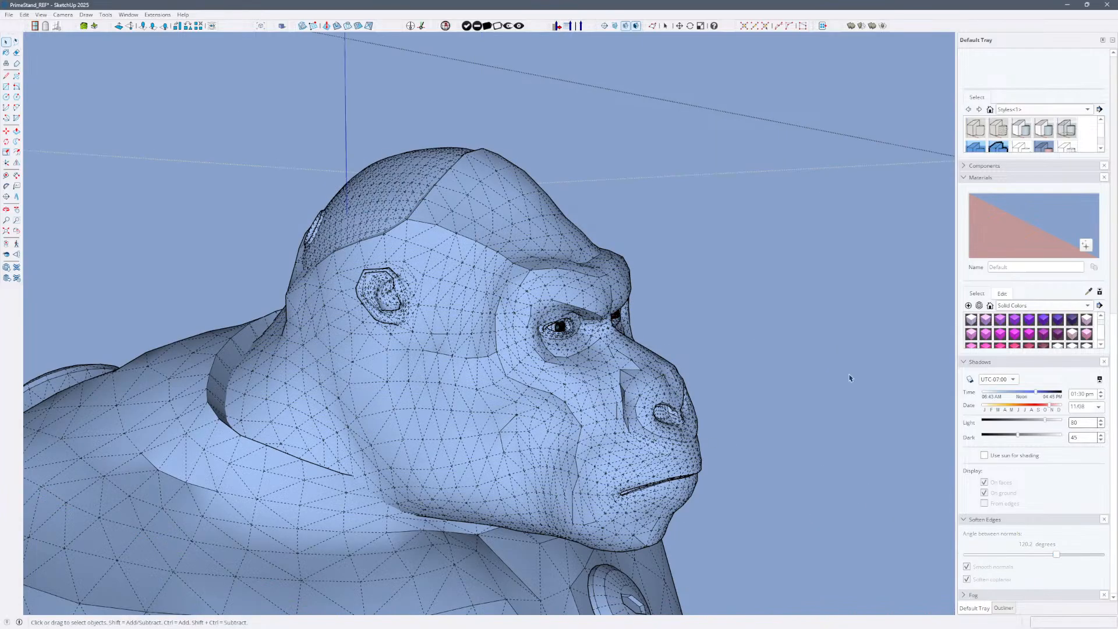
pyautogui.click(721, 374)
# Save the gorilla model with the softened ears.
pyautogui.moveTo(722, 375); pyautogui.dragTo(466, 444, button='middle')
pyautogui.moveTo(733, 439); pyautogui.dragTo(634, 221, button='middle')
pyautogui.scroll(-4, 529, 129)
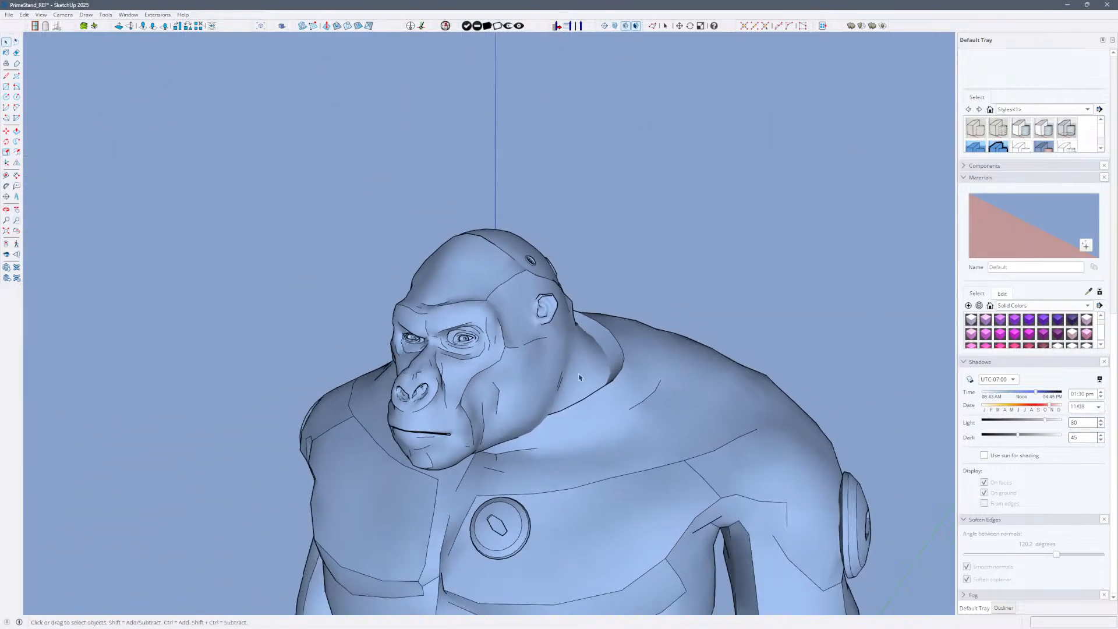
pyautogui.hotkey('ctrl', 's')
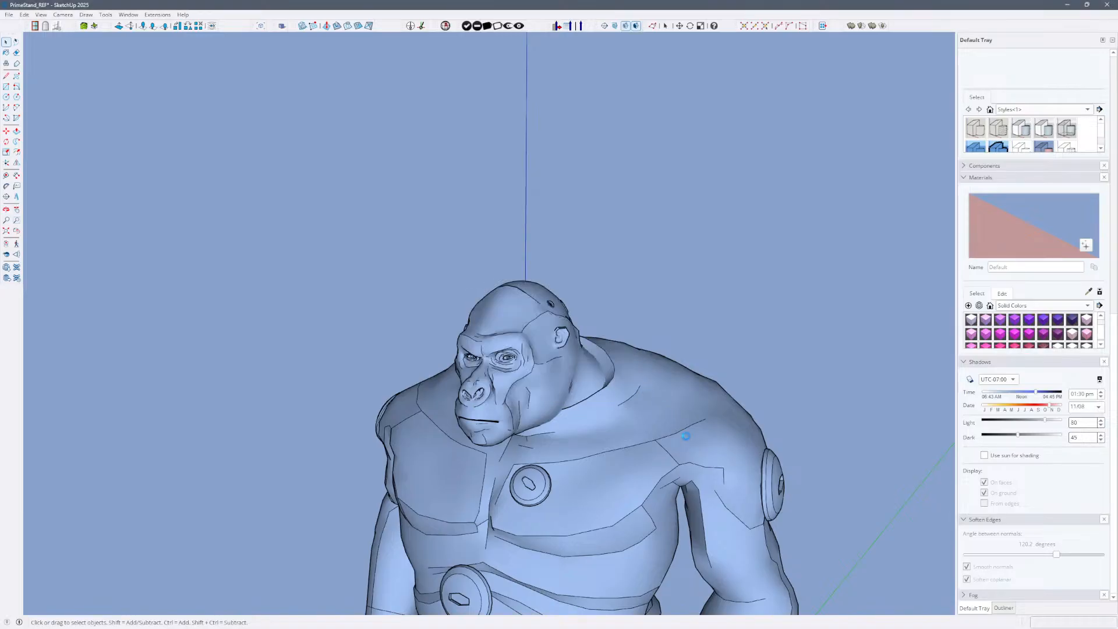
# Open the gorilla's head group for editing from the front and select all its geometry.
pyautogui.moveTo(675, 433); pyautogui.dragTo(705, 466, button='middle')
pyautogui.scroll(3, 580, 436)
pyautogui.scroll(7, 642, 368)
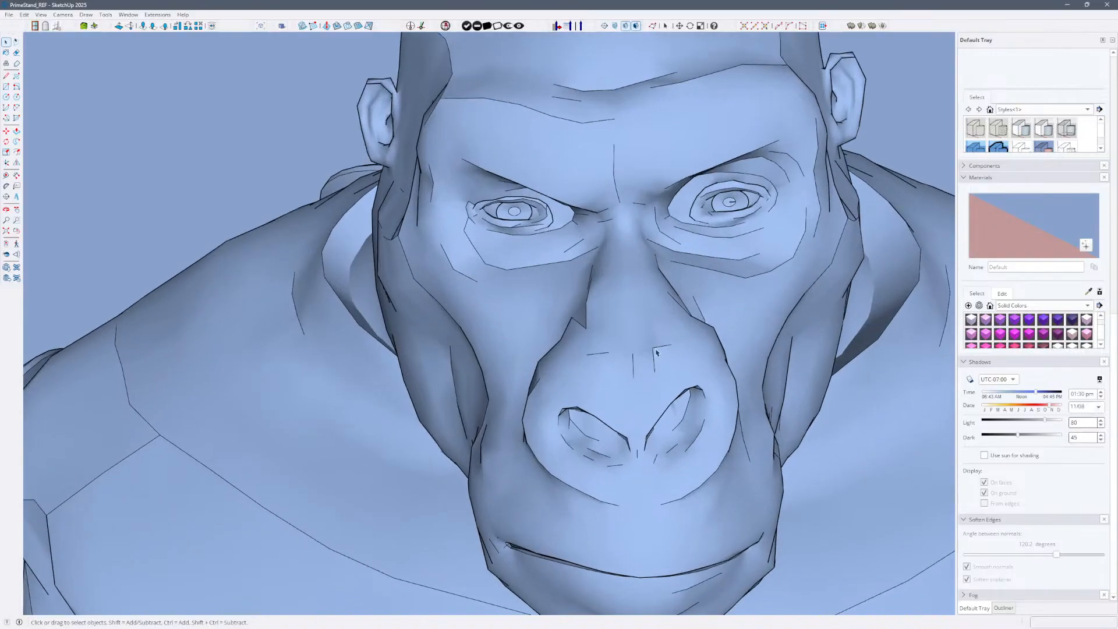
pyautogui.tripleClick(659, 363)
pyautogui.doubleClick(658, 363)
pyautogui.click(658, 362)
pyautogui.doubleClick(658, 362)
pyautogui.hotkey('ctrl', 'a')
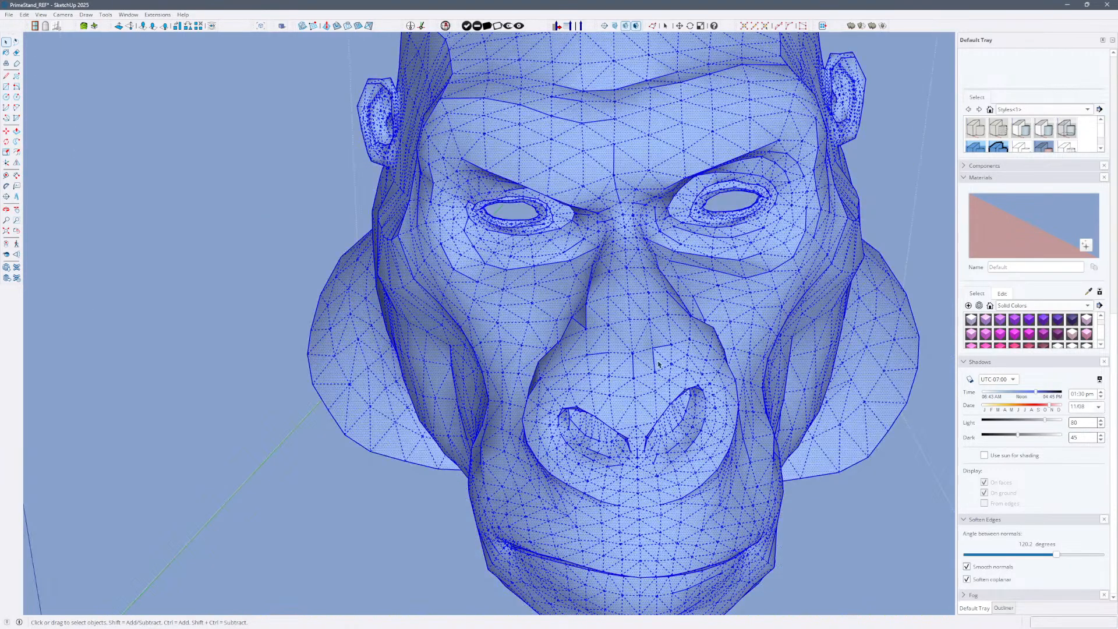
pyautogui.moveTo(658, 362)
pyautogui.mouseDown(button='middle')
pyautogui.moveTo(631, 365)
pyautogui.moveTo(652, 365)
pyautogui.mouseUp(button='middle')
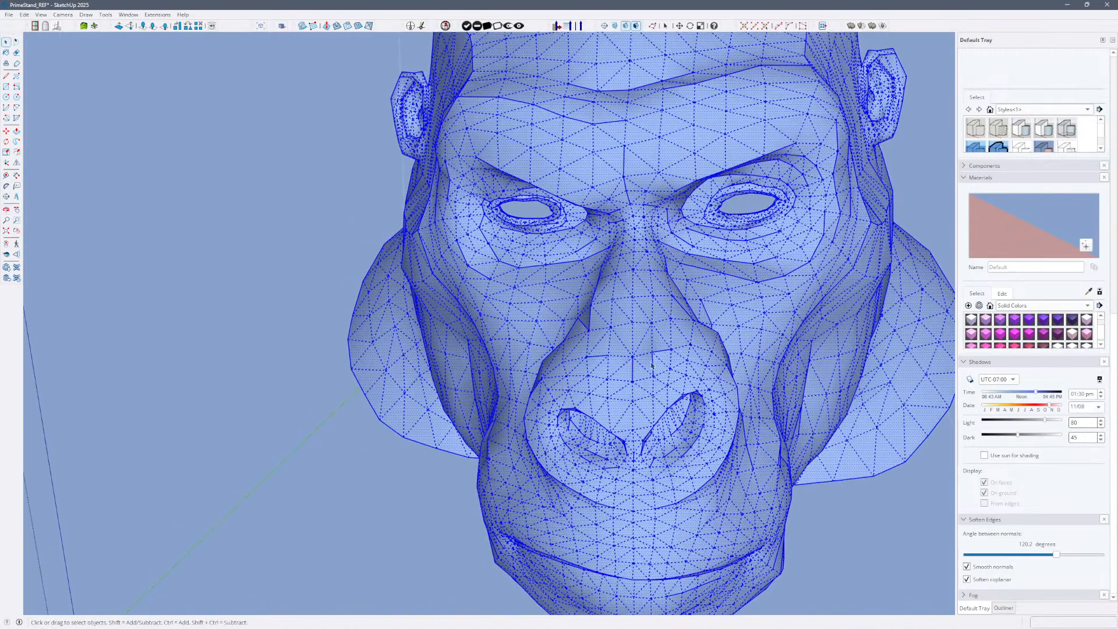
# Soften the stray short edges across the upper part of the gorilla's nose with the Eraser.
pyautogui.click(668, 351)
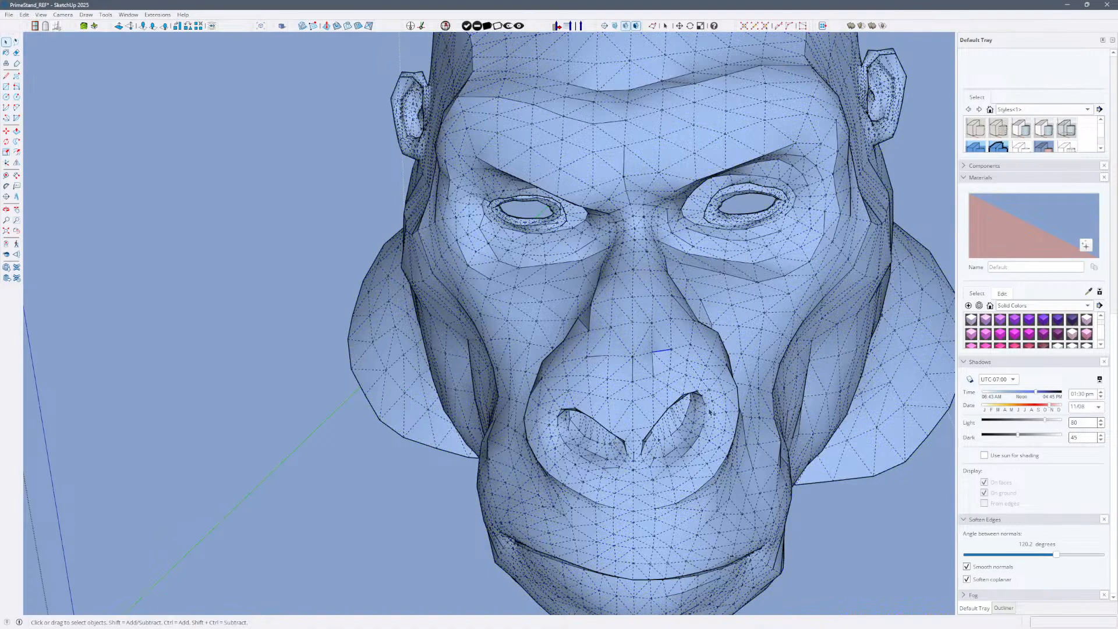
pyautogui.press('e')
pyautogui.press('ctrl')
pyautogui.moveTo(662, 347)
pyautogui.mouseDown()
pyautogui.moveTo(651, 364)
pyautogui.moveTo(605, 370)
pyautogui.mouseUp()
pyautogui.hotkey('alt', 'h')
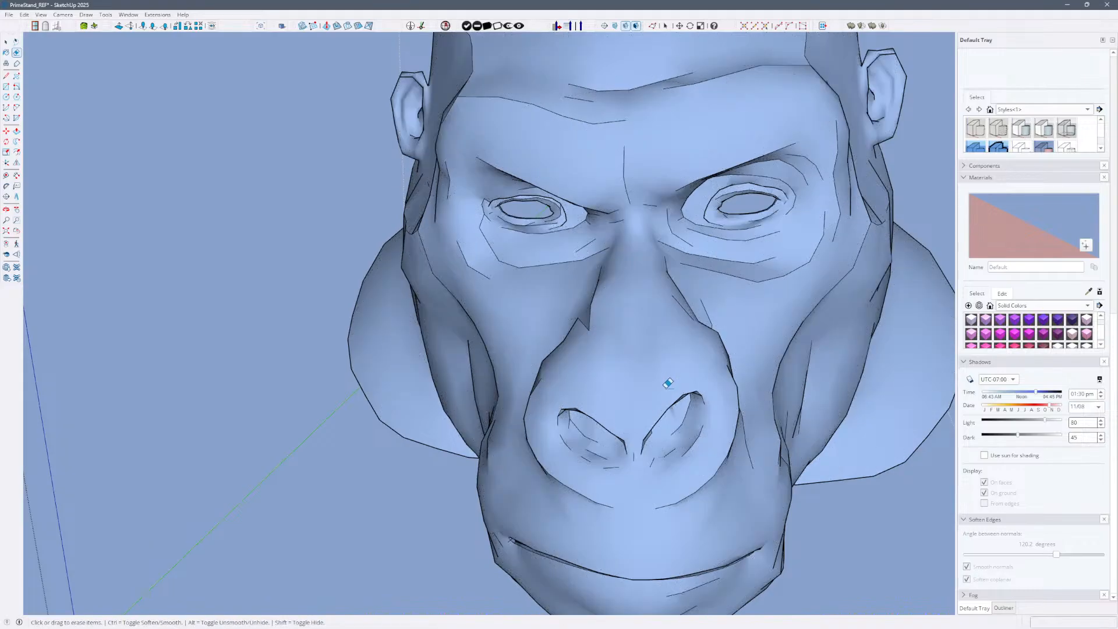
pyautogui.hotkey('alt', 'h')
pyautogui.hotkey('alt', 'h')
# Compare the face with hidden geometry shown and hidden, checking the edges around the nose and cheek.
pyautogui.moveTo(626, 314)
pyautogui.mouseDown(button='middle')
pyautogui.moveTo(697, 340)
pyautogui.moveTo(633, 320)
pyautogui.moveTo(605, 335)
pyautogui.mouseUp(button='middle')
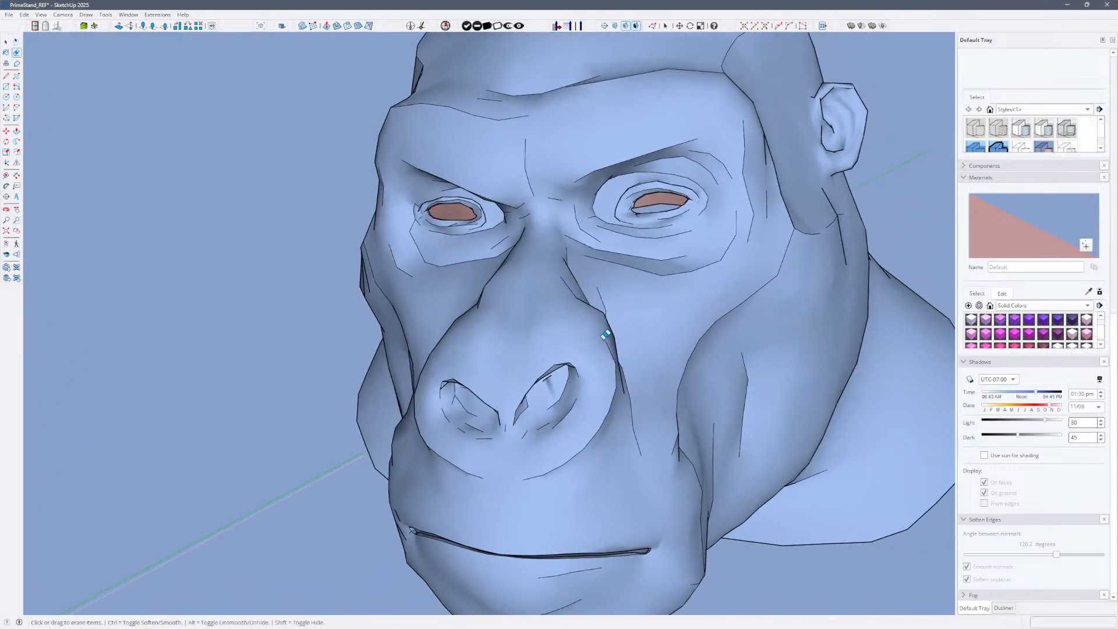
pyautogui.hotkey('alt', 'h')
pyautogui.hotkey('alt', 'h')
pyautogui.hotkey('alt', 'h')
pyautogui.hotkey('alt', 'h')
pyautogui.hotkey('alt', 'h')
pyautogui.hotkey('alt', 'h')
pyautogui.hotkey('alt', 'h')
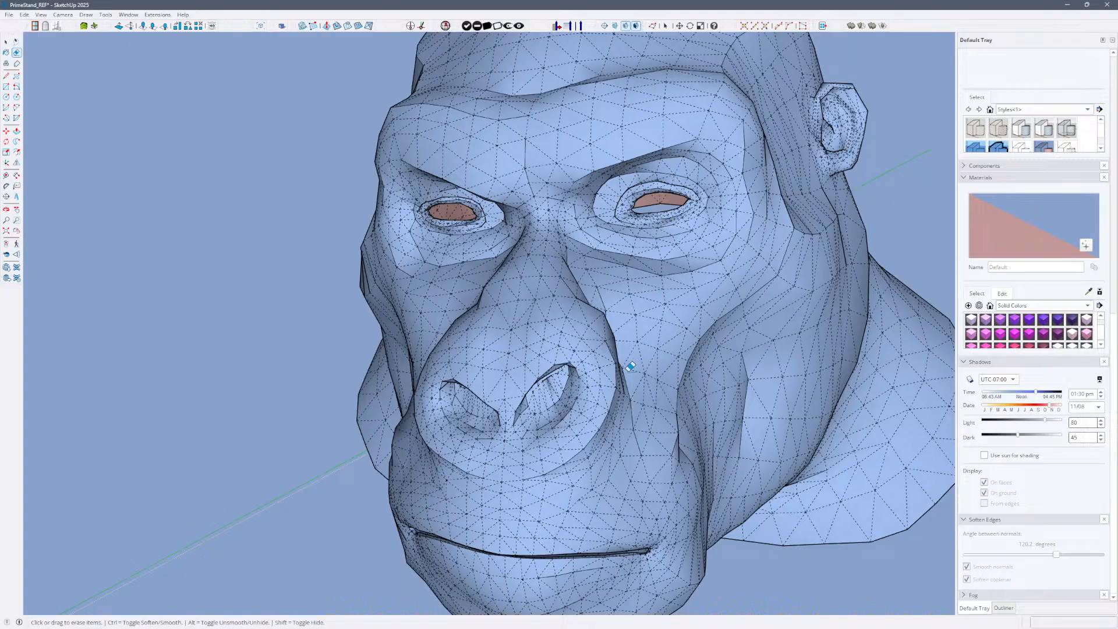
pyautogui.hotkey('alt', 'h')
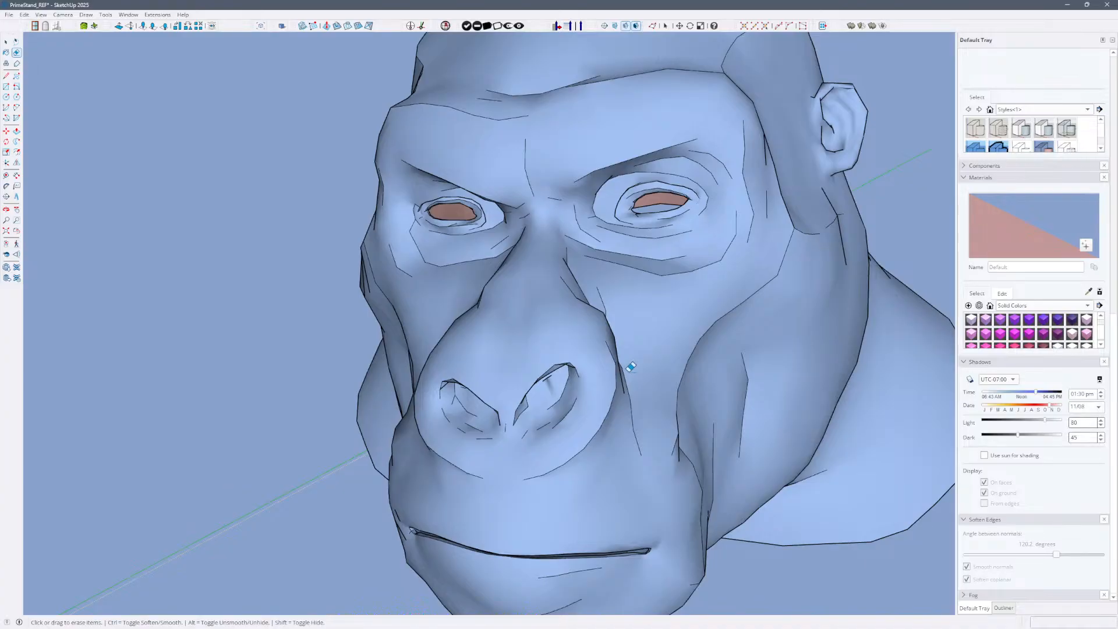
pyautogui.hotkey('alt', 'h')
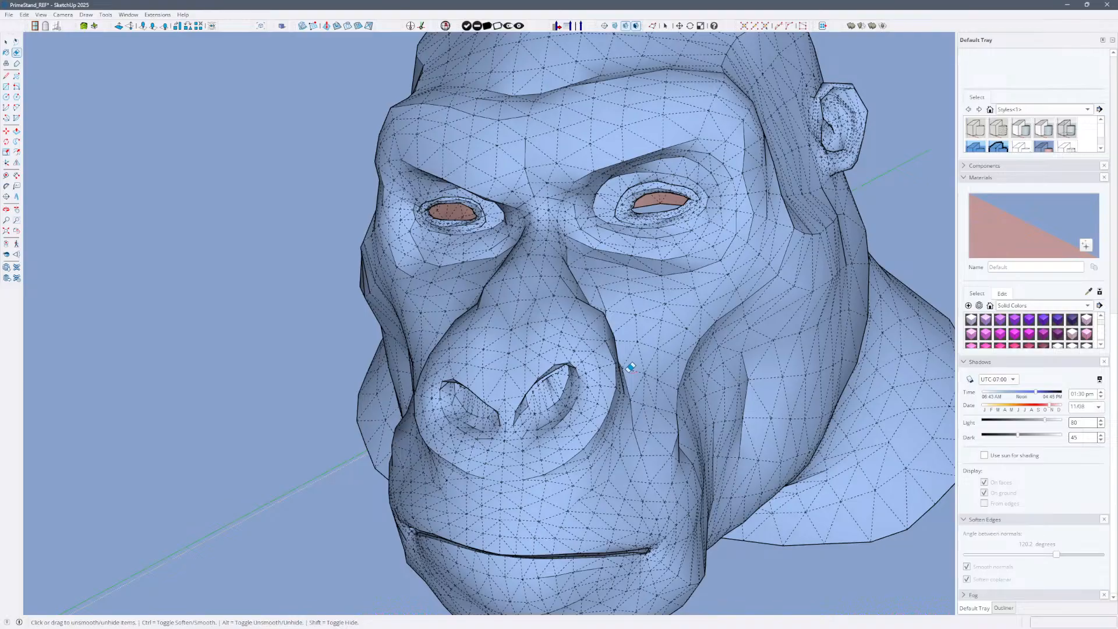
pyautogui.hotkey('alt', 'h')
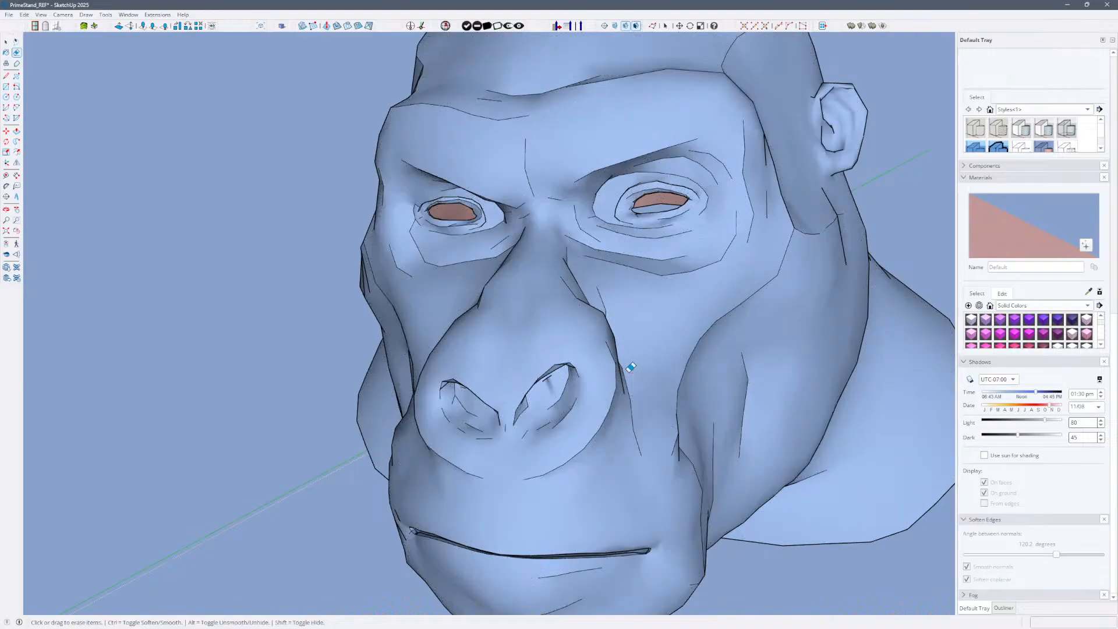
pyautogui.press('ctrl')
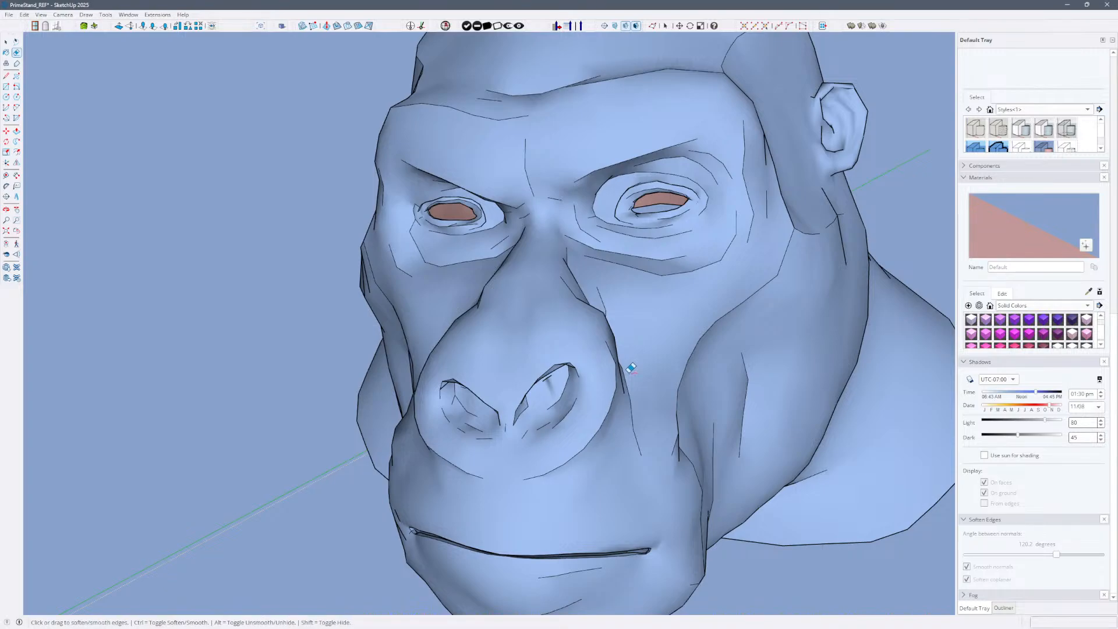
pyautogui.hotkey('alt', 'h')
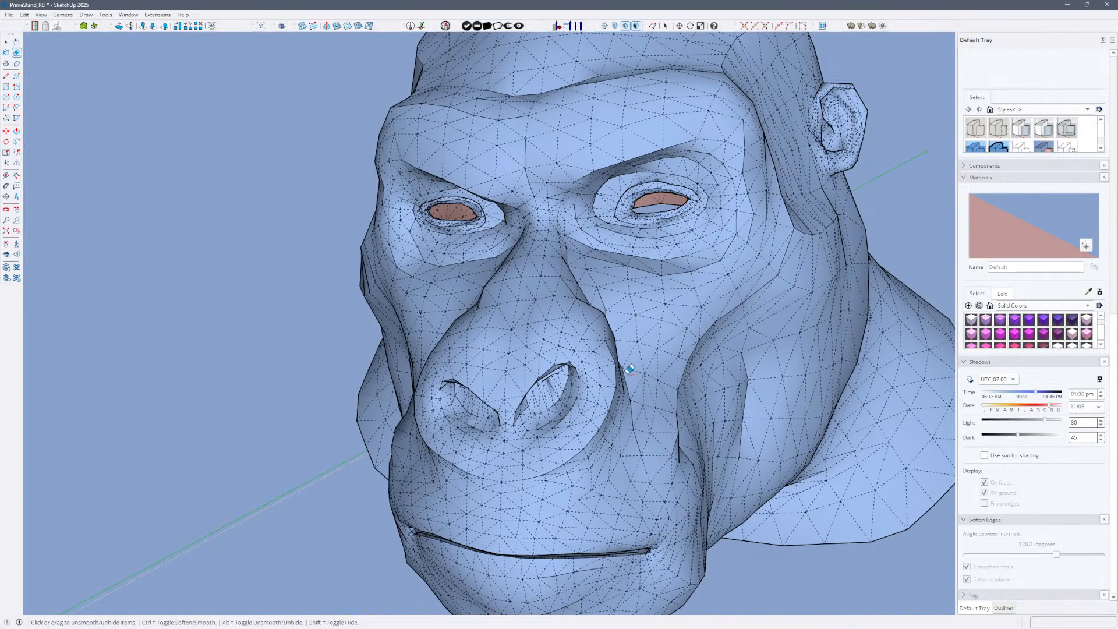
pyautogui.moveTo(630, 370); pyautogui.dragTo(619, 385, button='middle')
pyautogui.hotkey('alt', 'h')
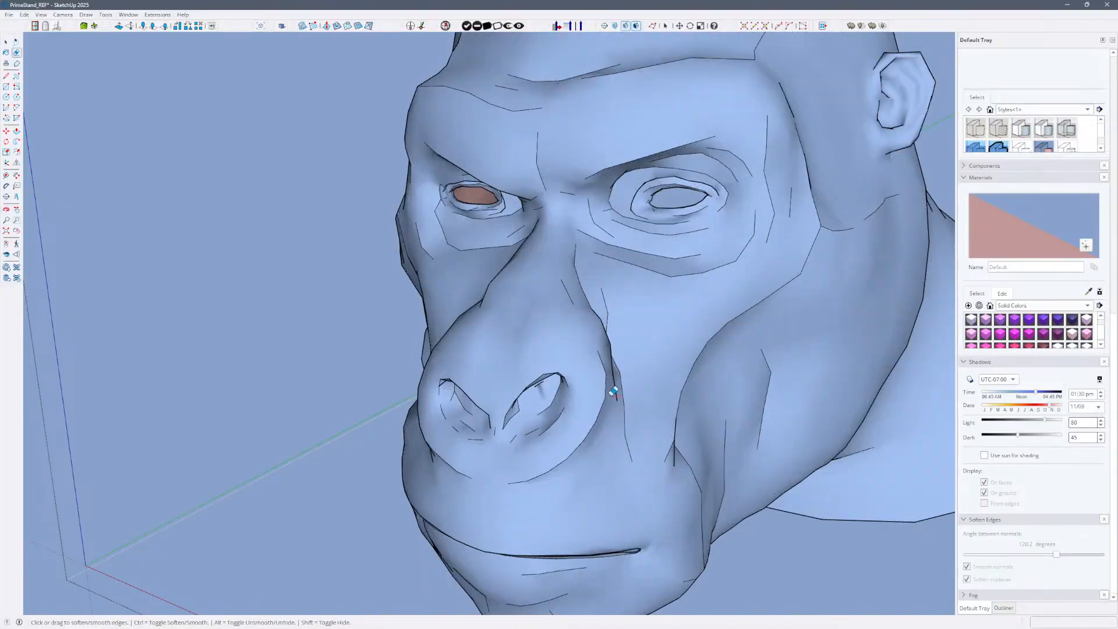
pyautogui.hotkey('alt', 'h')
# Soften the stray edges along the undersides of both nostrils with the Eraser and check them against the hidden geometry.
pyautogui.moveTo(604, 345)
pyautogui.mouseDown(button='middle')
pyautogui.moveTo(591, 352)
pyautogui.moveTo(578, 285)
pyautogui.moveTo(634, 392)
pyautogui.moveTo(568, 379)
pyautogui.mouseUp(button='middle')
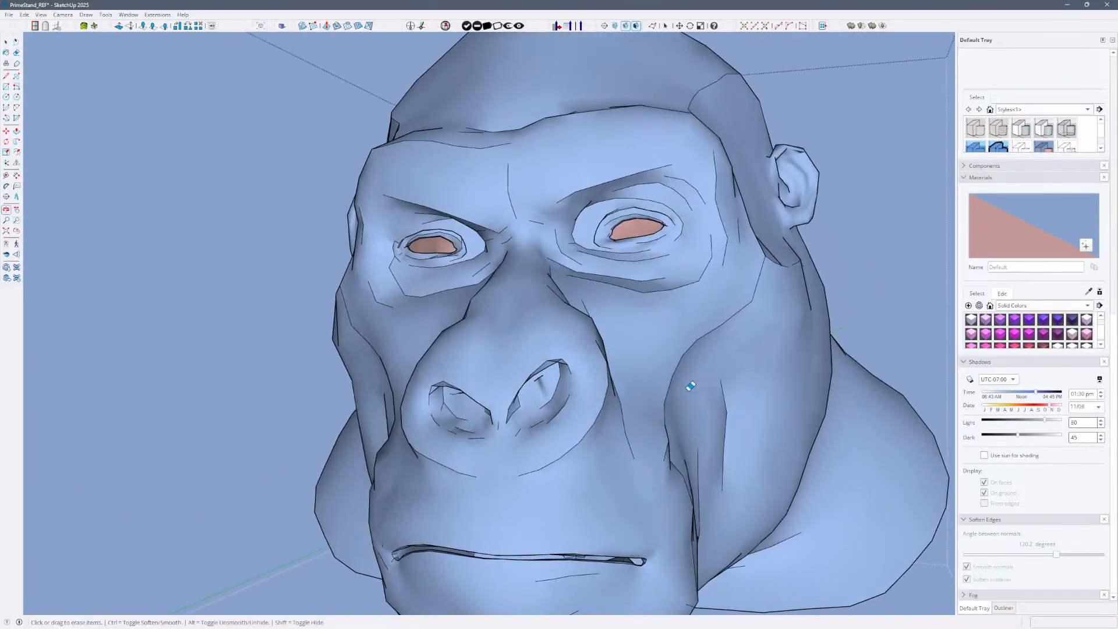
pyautogui.hotkey('alt', 'h')
pyautogui.moveTo(544, 441); pyautogui.dragTo(587, 445, button='middle')
pyautogui.press('alt')
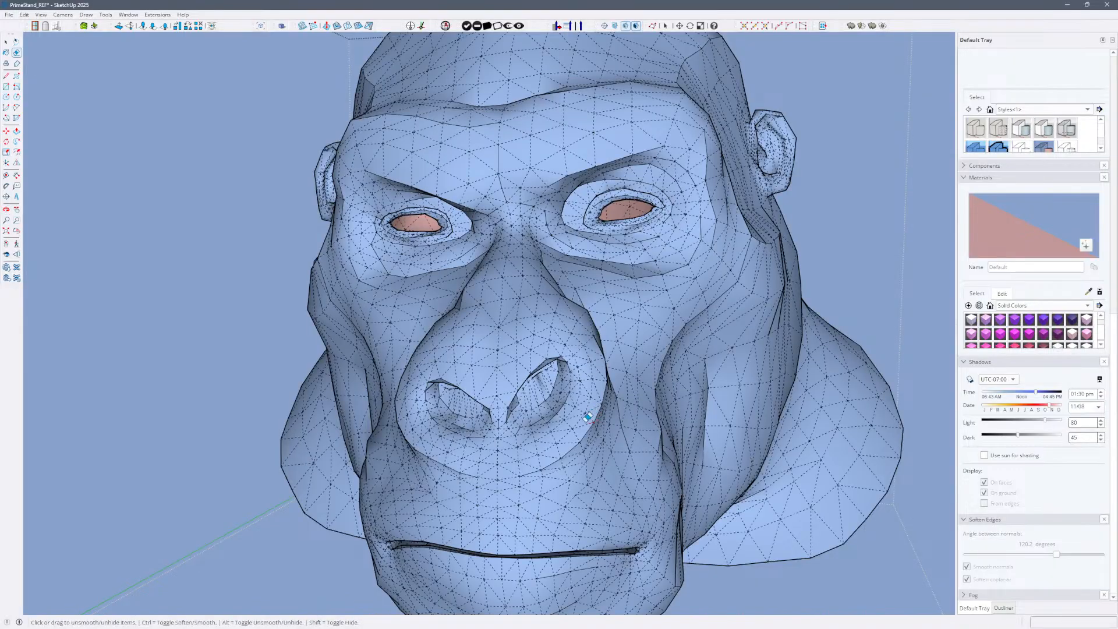
pyautogui.press('alt')
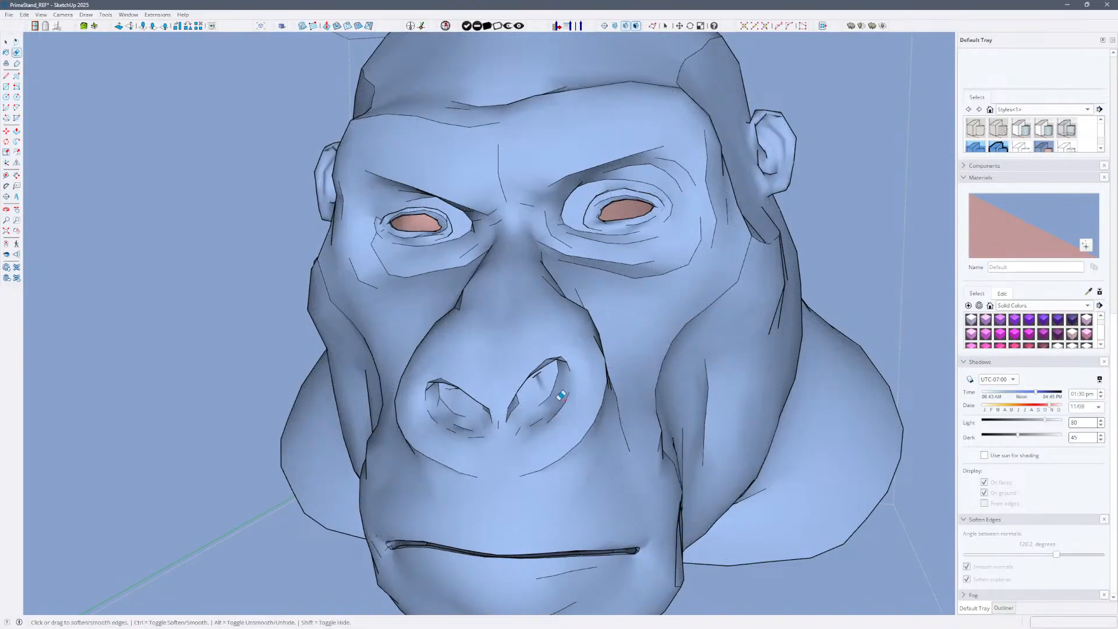
pyautogui.moveTo(545, 414)
pyautogui.keyDown('ctrl'); pyautogui.mouseDown()
pyautogui.moveTo(454, 427)
pyautogui.moveTo(438, 390)
pyautogui.moveTo(446, 404)
pyautogui.mouseUp(); pyautogui.keyUp('ctrl')
pyautogui.press('alt')
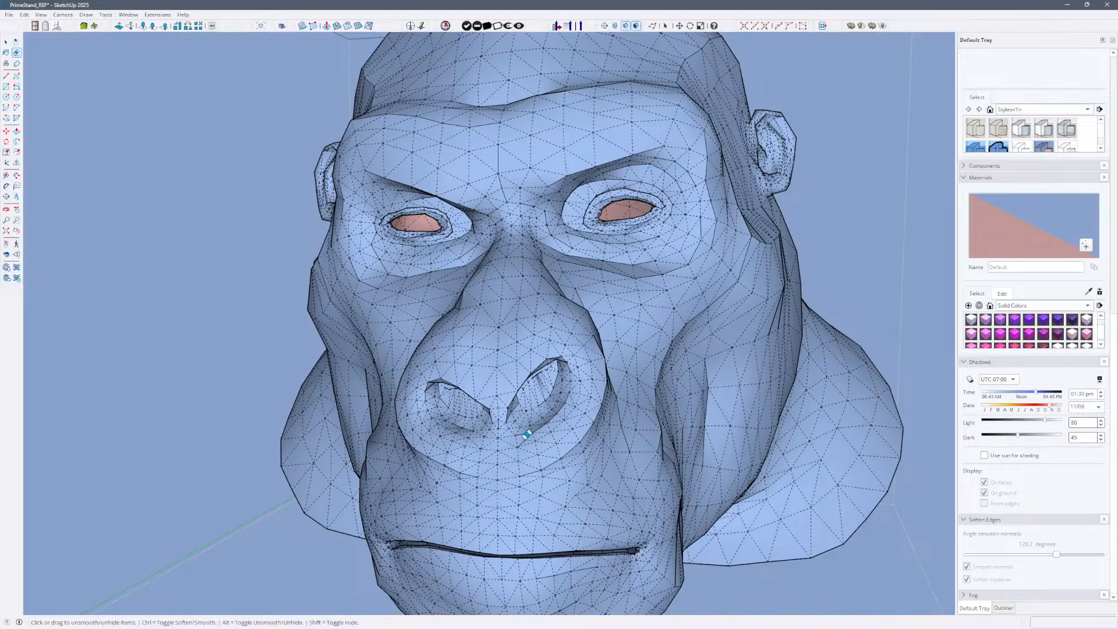
pyautogui.press('alt')
pyautogui.press('alt')
pyautogui.press('alt')
pyautogui.press('alt')
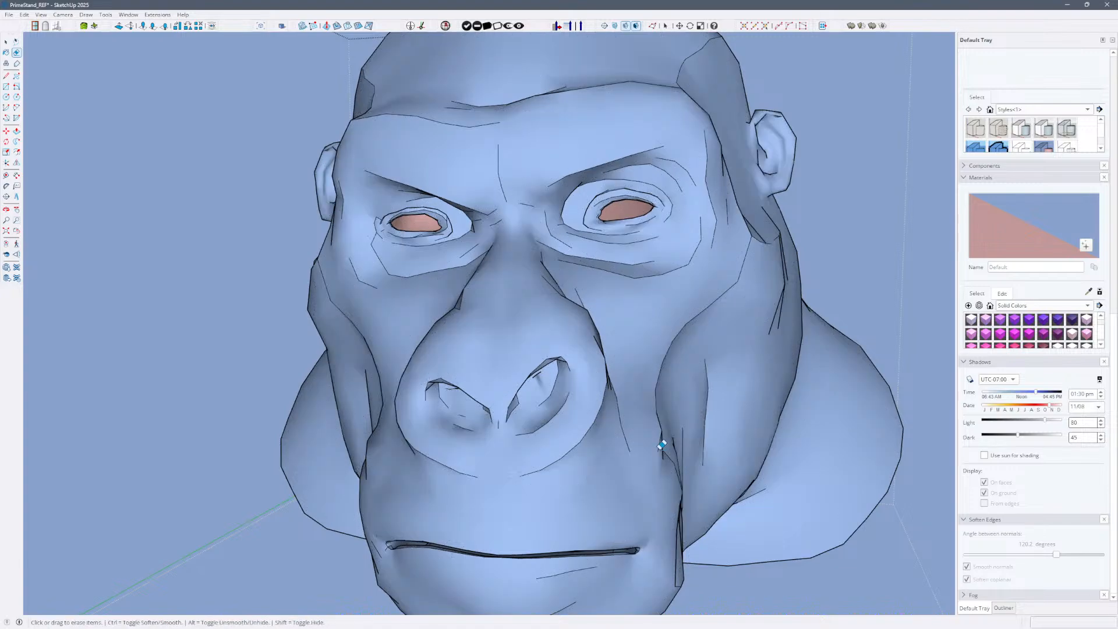
# Unsoften a short run of edges on the upper lip above the right corner of the gorilla's mouth using the Eraser.
pyautogui.moveTo(605, 441)
pyautogui.mouseDown(button='middle')
pyautogui.moveTo(571, 379)
pyautogui.moveTo(598, 456)
pyautogui.moveTo(581, 460)
pyautogui.moveTo(716, 417)
pyautogui.moveTo(566, 463)
pyautogui.moveTo(691, 452)
pyautogui.moveTo(495, 492)
pyautogui.mouseUp(button='middle')
pyautogui.press('alt')
pyautogui.press('ctrl')
pyautogui.press('alt')
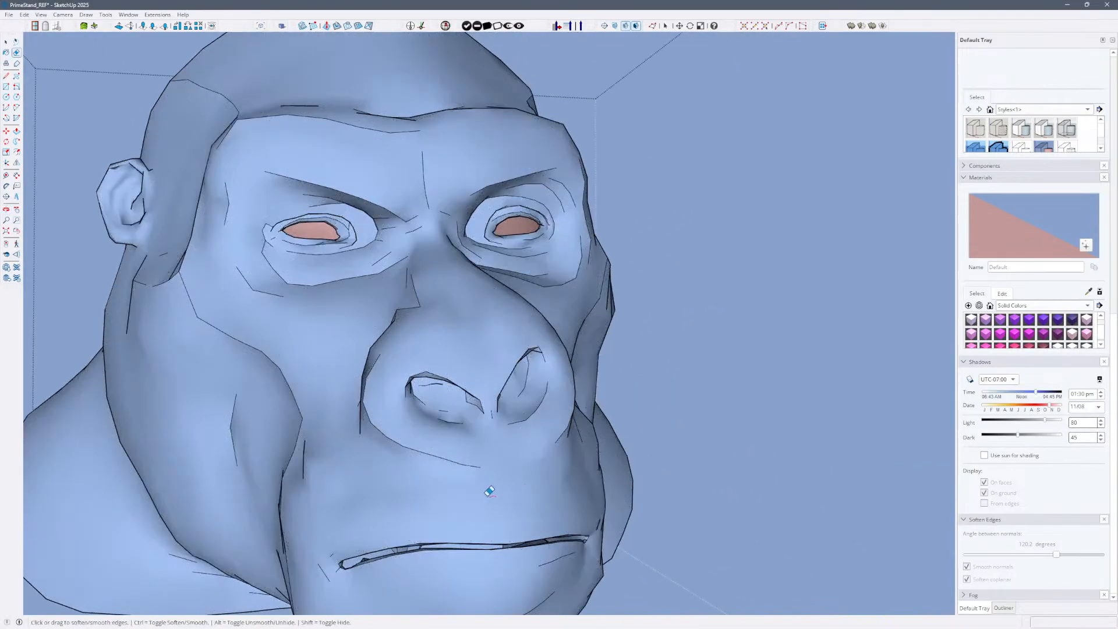
pyautogui.press('alt')
pyautogui.press('alt')
pyautogui.press('alt')
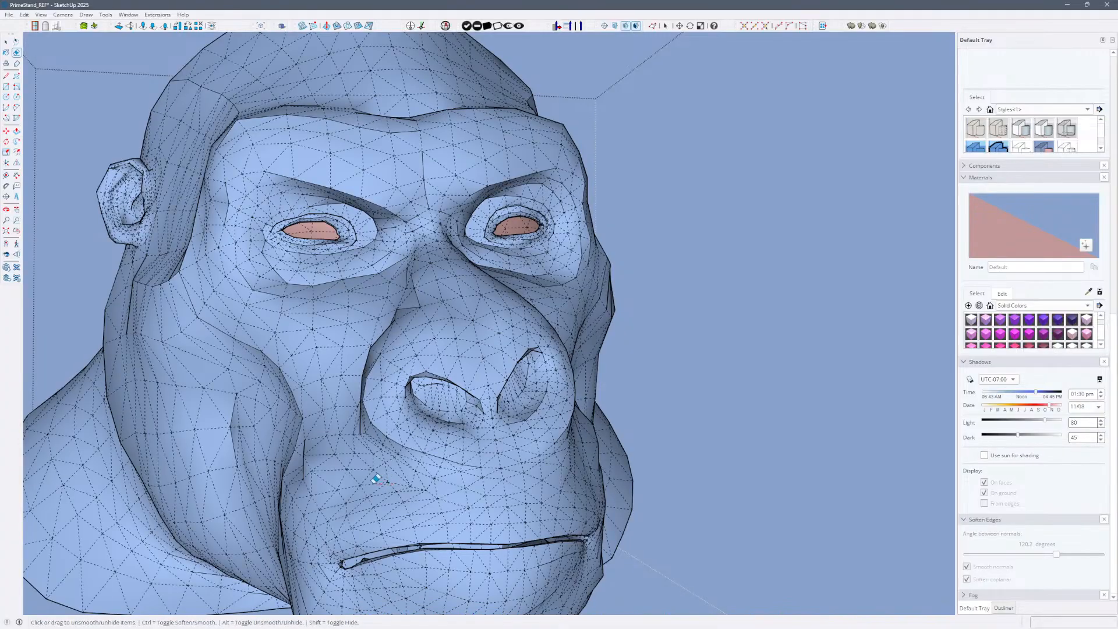
pyautogui.press('alt')
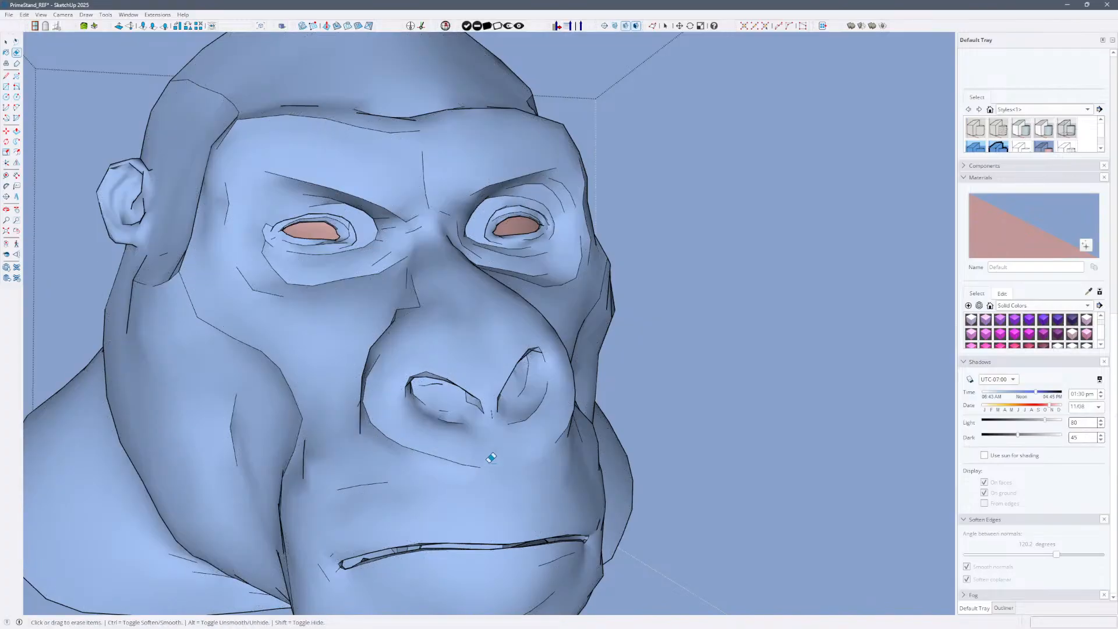
# Save the model without purging unused items.
pyautogui.moveTo(492, 457); pyautogui.dragTo(485, 491, button='middle')
pyautogui.press('alt')
pyautogui.scroll(5, 626, 425)
pyautogui.press('alt')
pyautogui.hotkey('ctrl', 's')
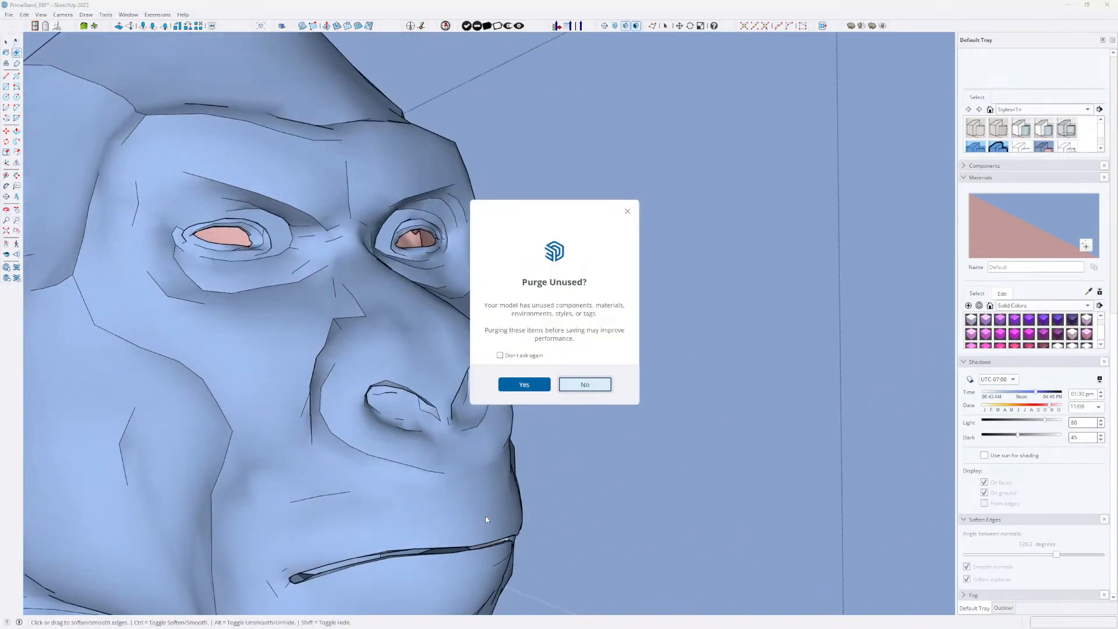
pyautogui.press('Return')
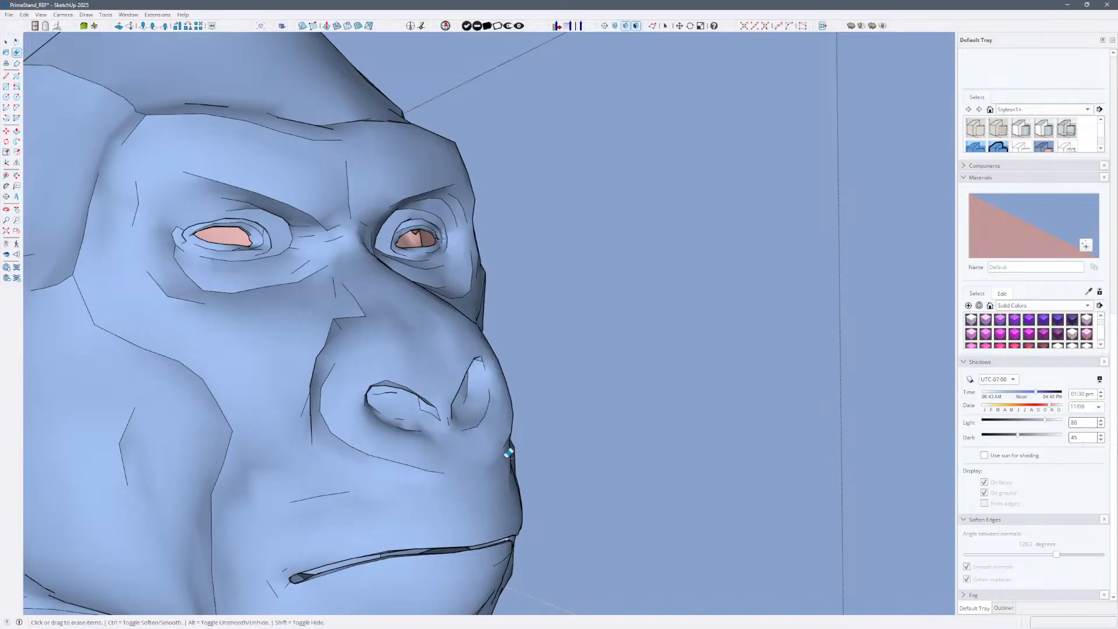
# Soften the short stray edge at the outer corner of the gorilla's right eye using the Eraser.
pyautogui.moveTo(433, 349); pyautogui.dragTo(655, 424, button='middle')
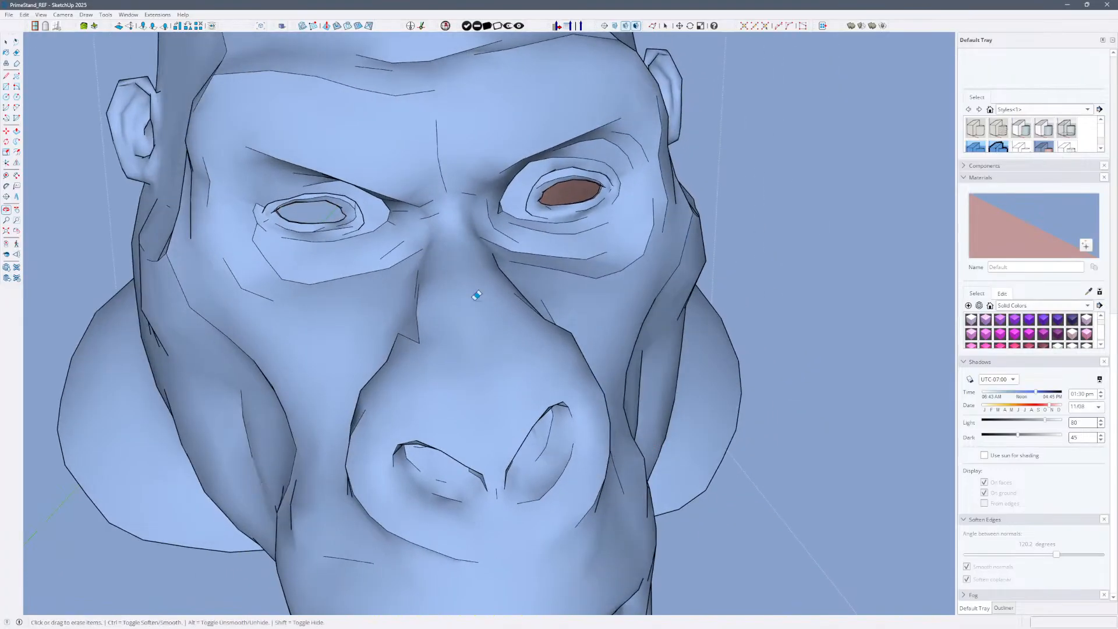
pyautogui.scroll(1, 290, 119)
pyautogui.moveTo(289, 140); pyautogui.dragTo(369, 189, button='middle')
pyautogui.scroll(5, 224, 245)
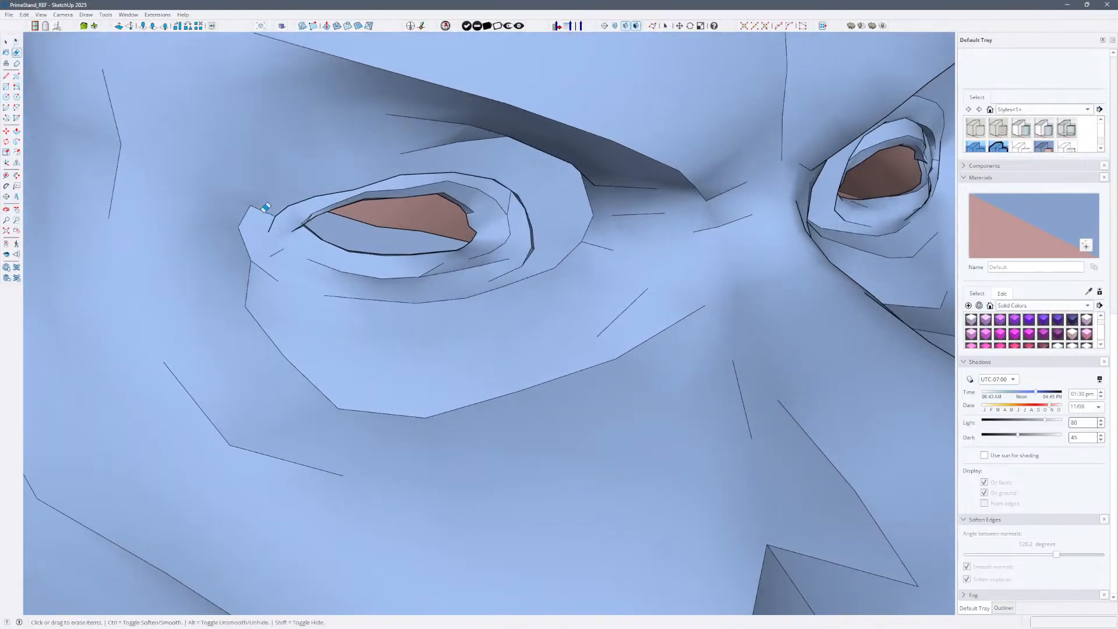
pyautogui.press('alt')
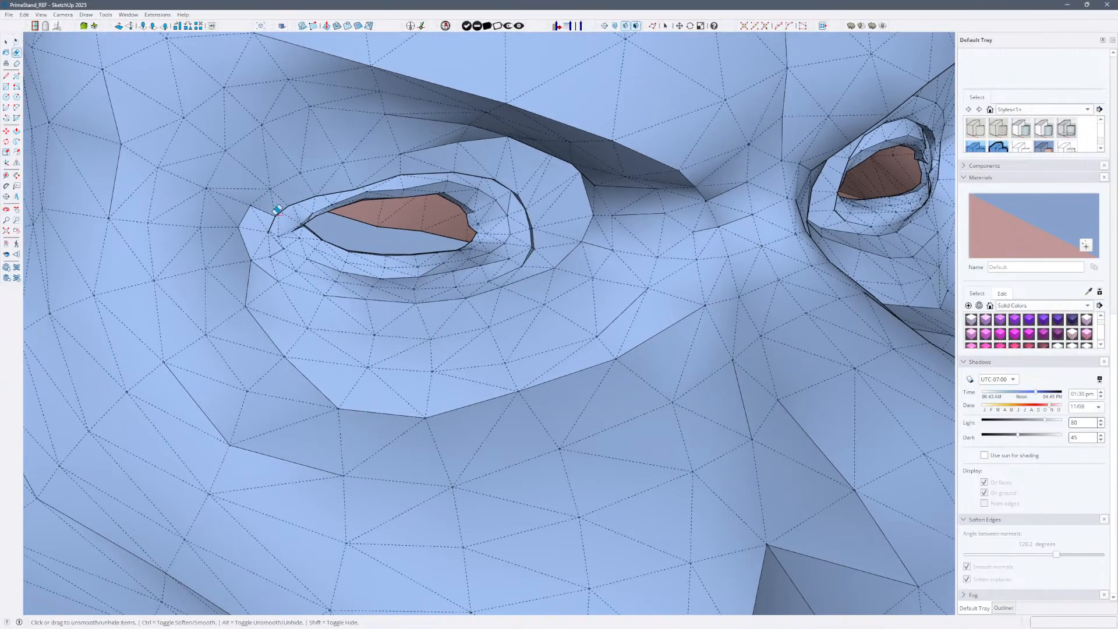
pyautogui.keyDown('ctrl'); pyautogui.click(260, 211); pyautogui.keyUp('ctrl')
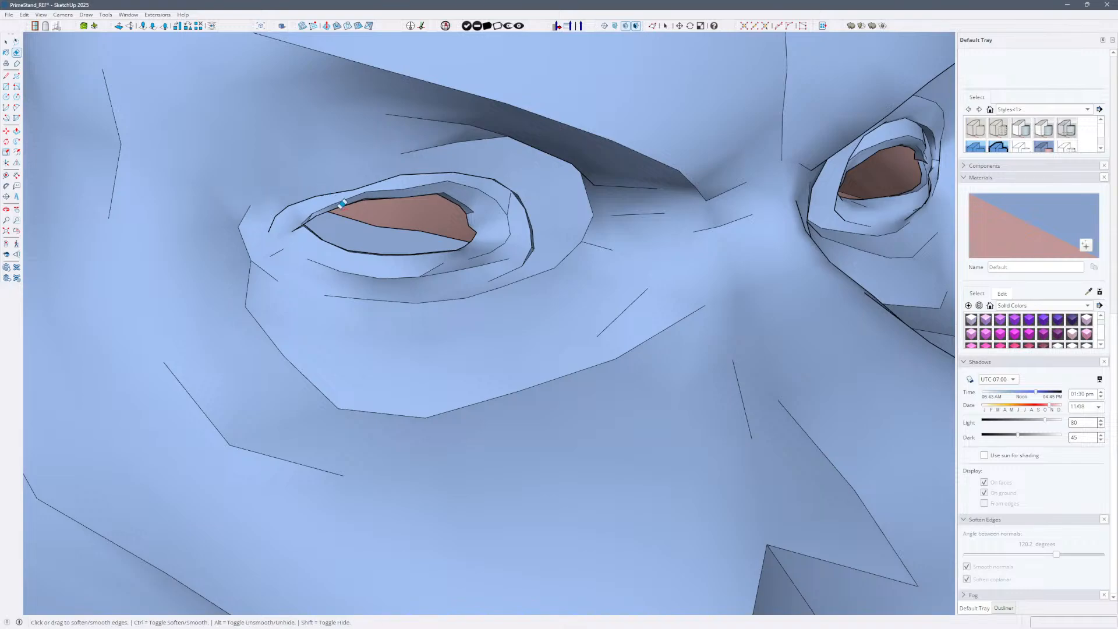
# Unsoften the edge run above the right upper eyelid with the Eraser, leaving its inner end soft.
pyautogui.hotkey('alt', 'h')
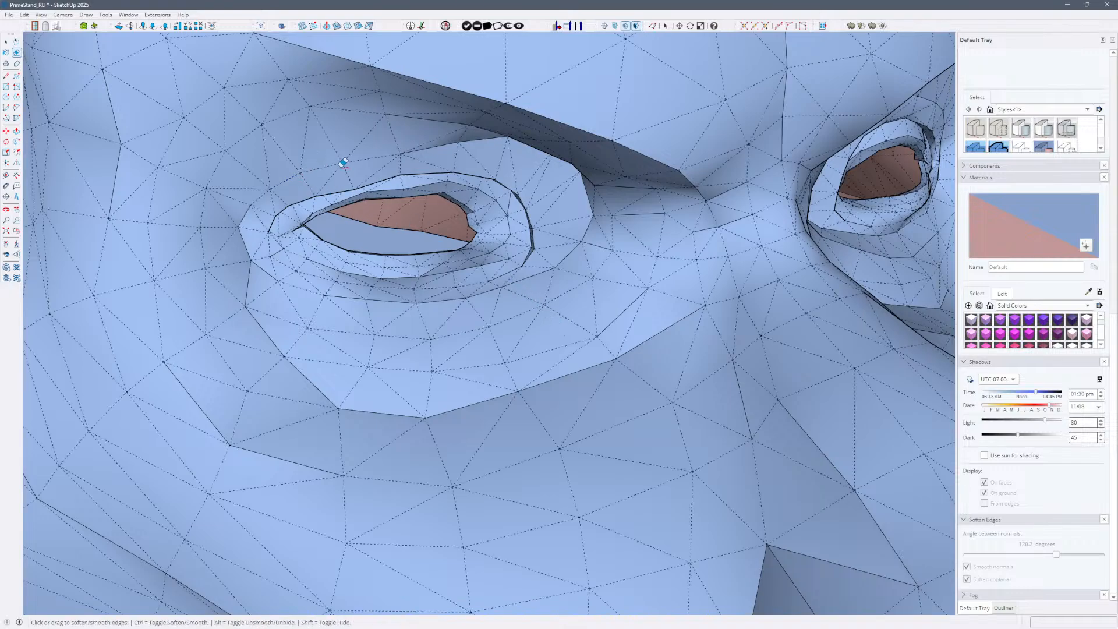
pyautogui.press('alt')
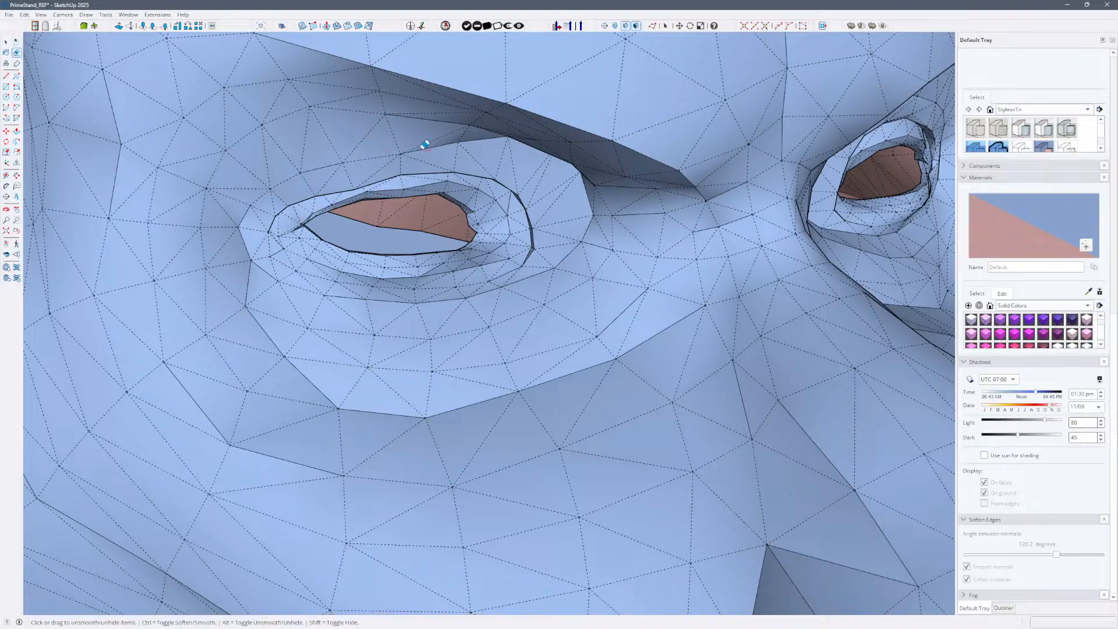
pyautogui.hotkey('alt', 'h')
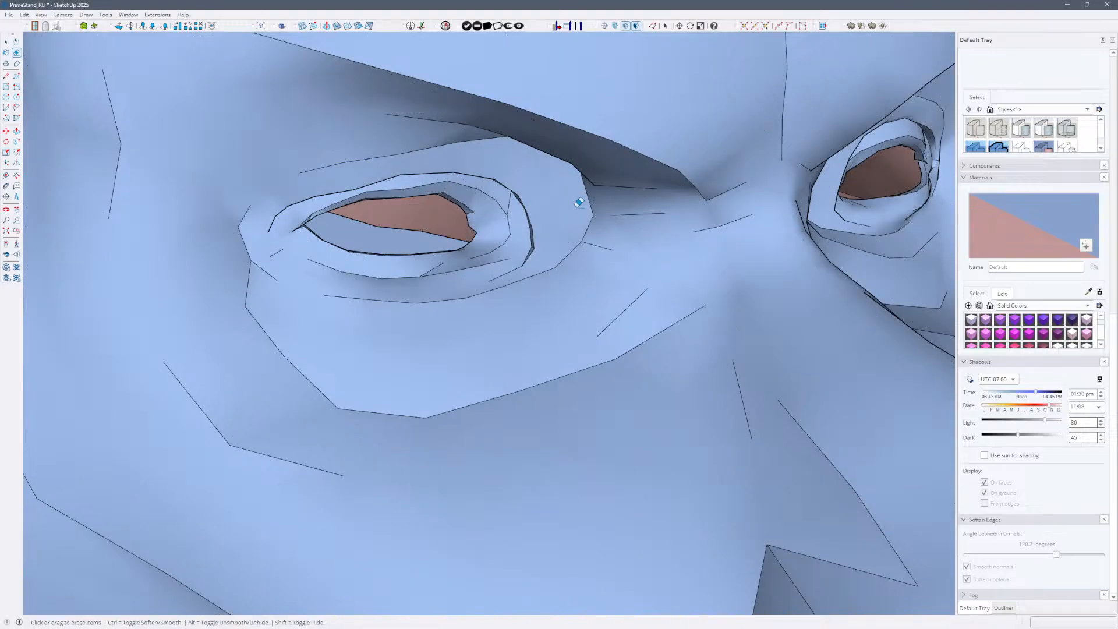
pyautogui.hotkey('alt', 'h')
pyautogui.hotkey('alt', 'h')
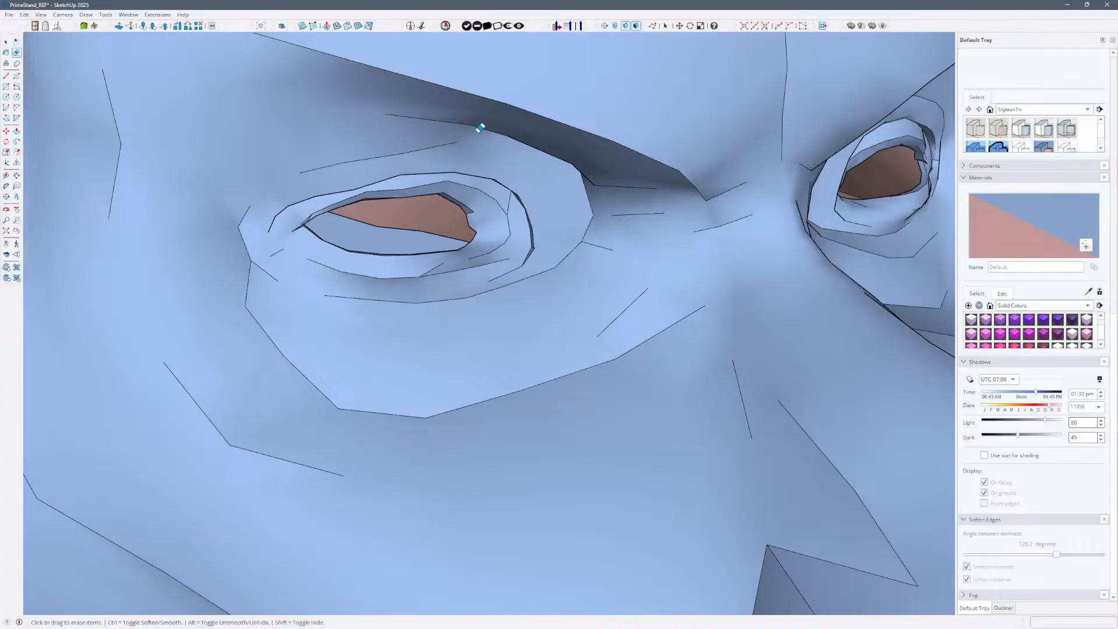
# Soften the short edge at the inner side of the right eye socket and check it against the hidden geometry.
pyautogui.scroll(-3, 571, 274)
pyautogui.press('ctrl')
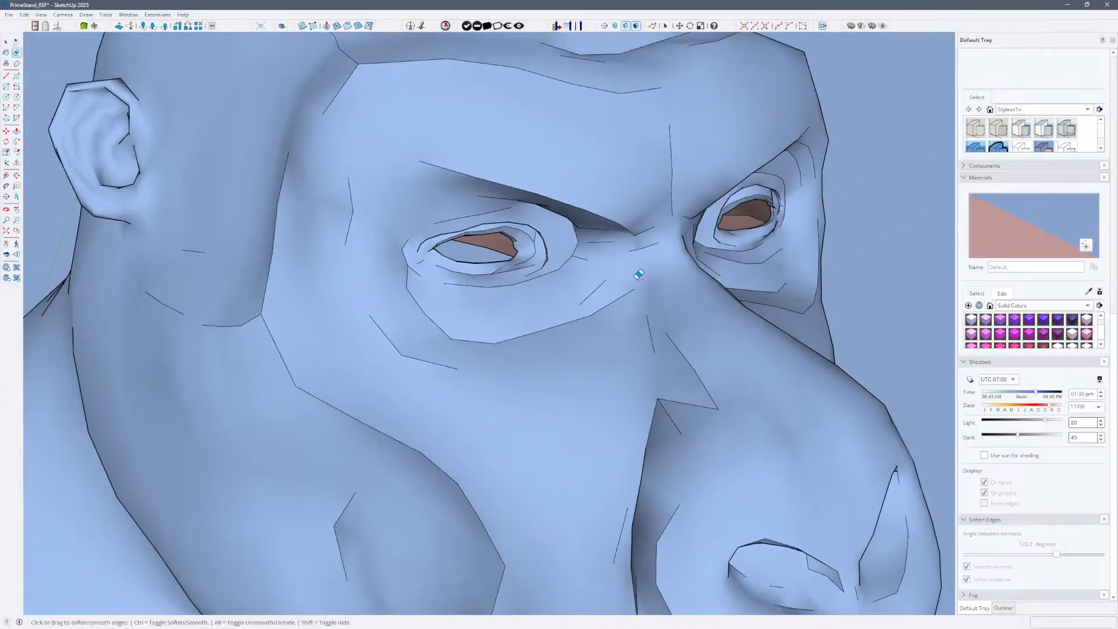
pyautogui.click(577, 238)
pyautogui.press('ctrl')
pyautogui.hotkey('alt', 'h')
pyautogui.hotkey('alt', 'h')
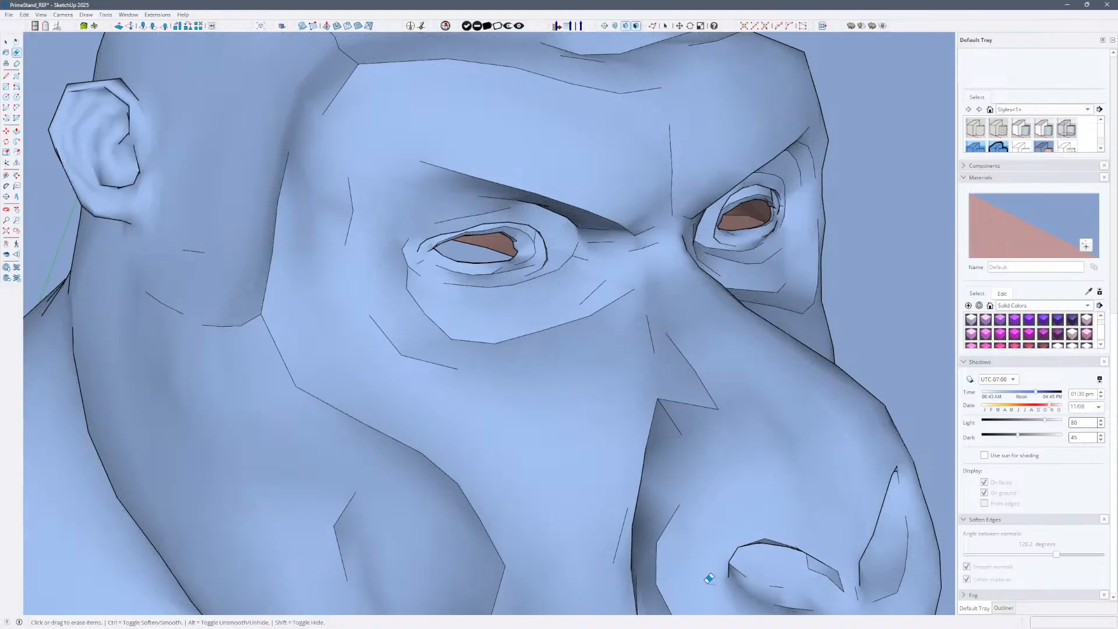
# Leave the head group and turn off the hidden geometry display.
pyautogui.scroll(-2, 622, 566)
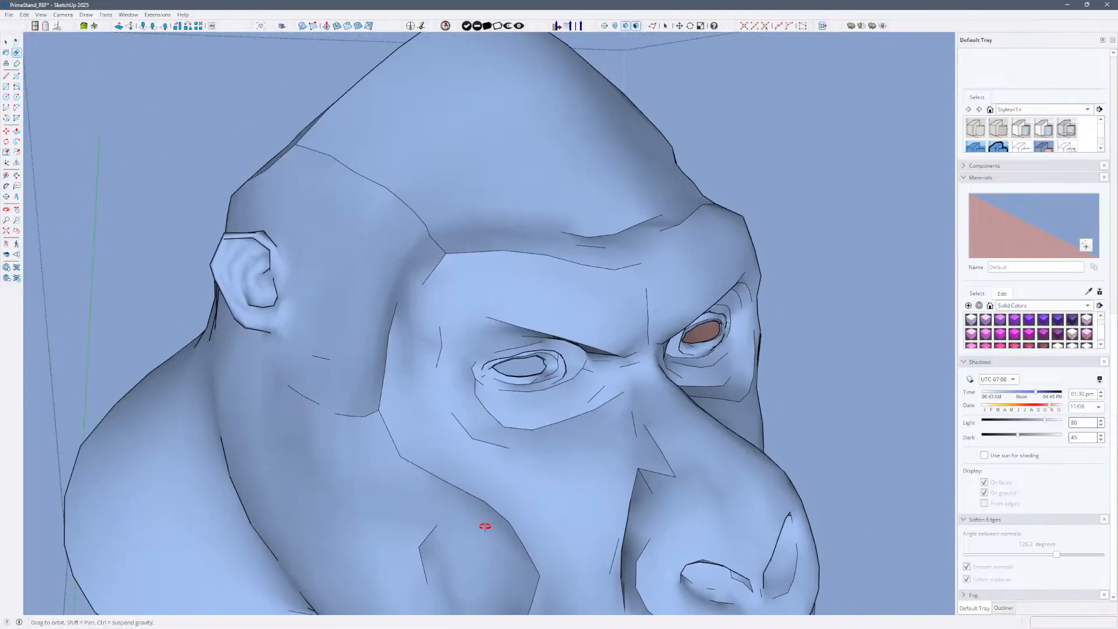
pyautogui.moveTo(486, 524); pyautogui.dragTo(412, 297, button='middle')
pyautogui.scroll(-8, 412, 296)
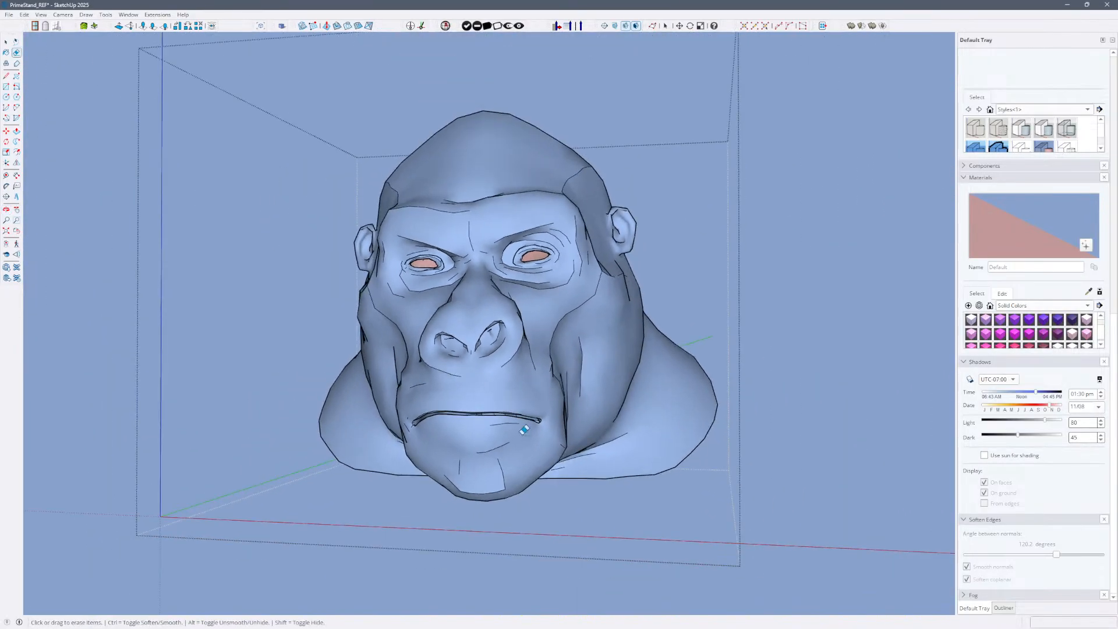
pyautogui.moveTo(567, 432)
pyautogui.mouseDown(button='middle')
pyautogui.moveTo(541, 452)
pyautogui.moveTo(592, 424)
pyautogui.moveTo(549, 456)
pyautogui.moveTo(829, 424)
pyautogui.moveTo(723, 482)
pyautogui.moveTo(730, 463)
pyautogui.moveTo(819, 464)
pyautogui.mouseUp(button='middle')
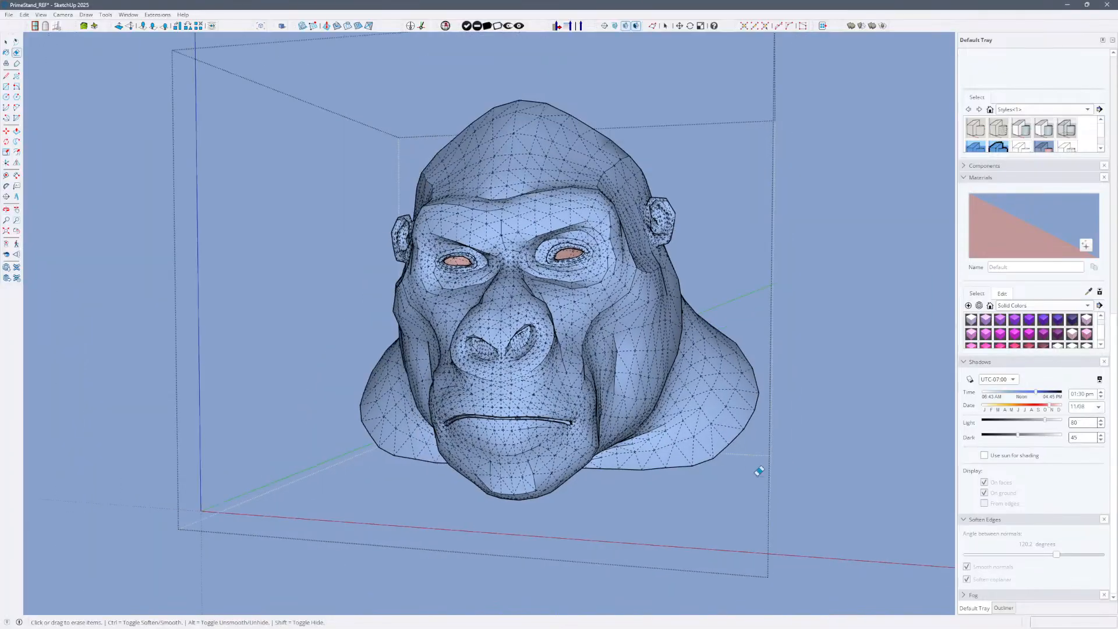
pyautogui.press('space')
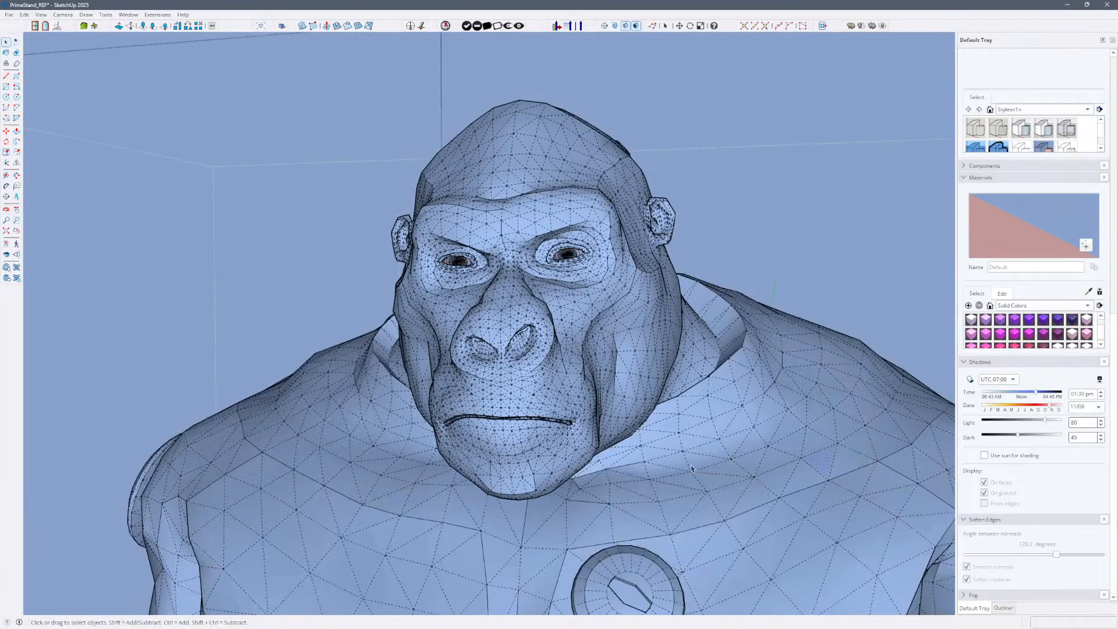
pyautogui.scroll(-4, 692, 468)
pyautogui.moveTo(691, 469); pyautogui.dragTo(480, 224, button='middle')
pyautogui.click(860, 321)
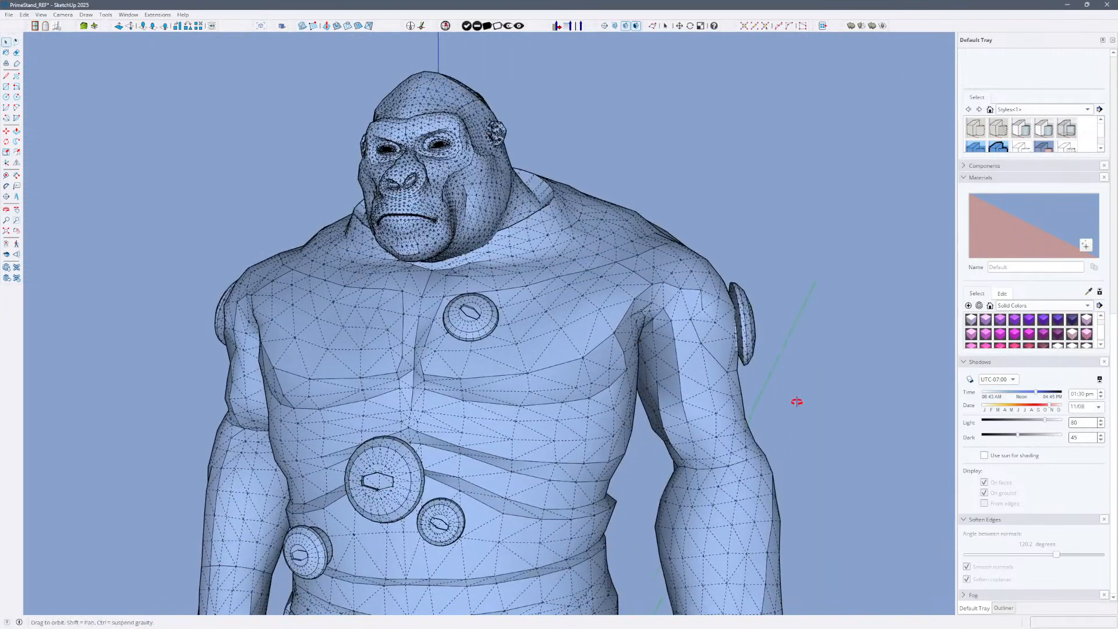
pyautogui.moveTo(796, 401); pyautogui.dragTo(861, 401, button='middle')
pyautogui.hotkey('alt', 'h')
# Save the model without purging unused items.
pyautogui.scroll(-3, 693, 419)
pyautogui.moveTo(666, 426); pyautogui.dragTo(614, 426, button='middle')
pyautogui.hotkey('ctrl', 's')
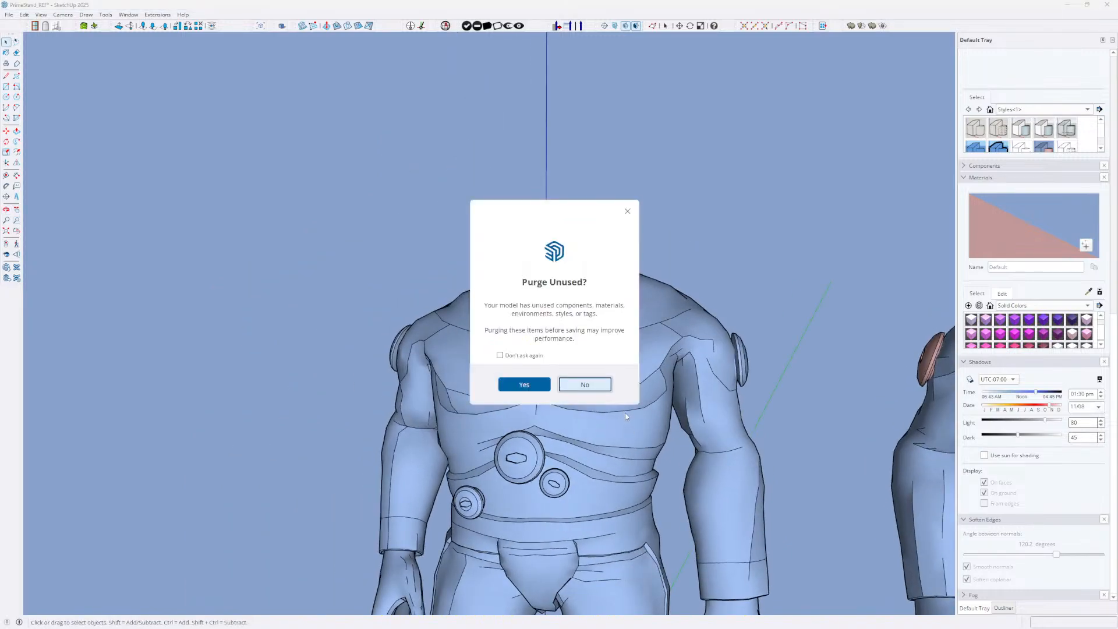
pyautogui.press('Return')
# Inspect the gorilla's head, face and shoulders from several angles for remaining stray edges.
pyautogui.moveTo(844, 404); pyautogui.dragTo(472, 353, button='middle')
pyautogui.scroll(6, 489, 361)
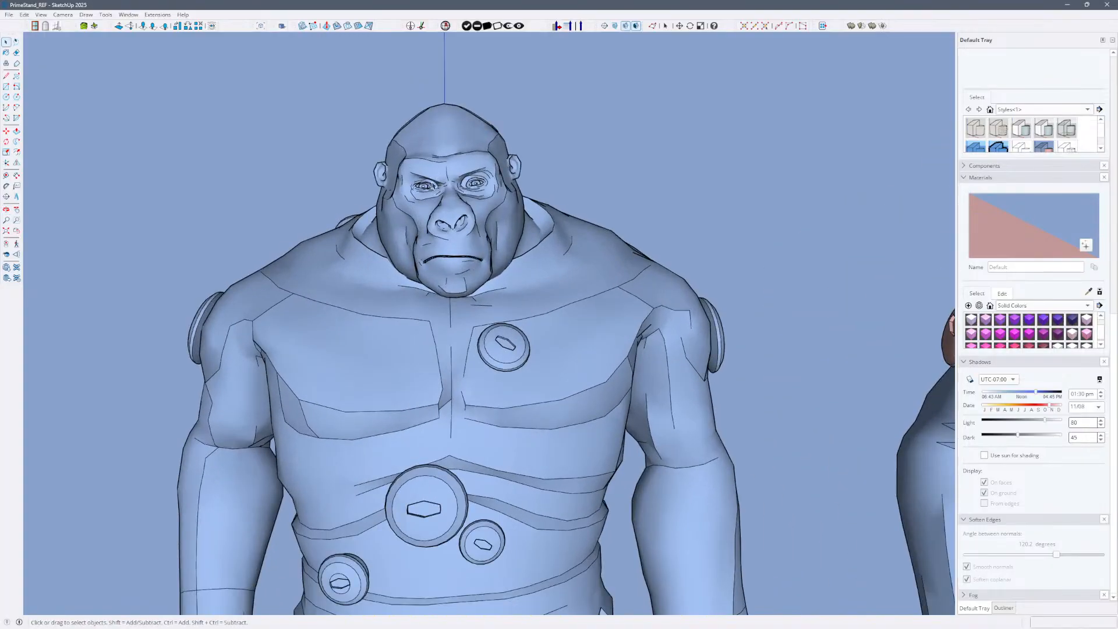
pyautogui.press('space')
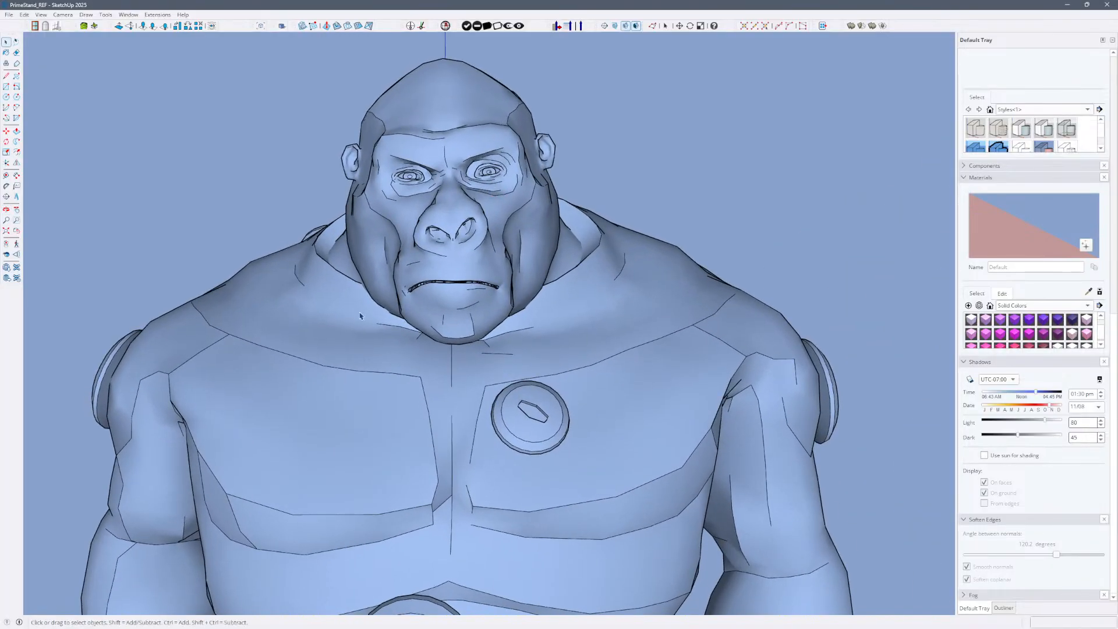
pyautogui.moveTo(564, 321); pyautogui.dragTo(559, 279, button='middle')
pyautogui.scroll(3, 478, 238)
pyautogui.moveTo(631, 247); pyautogui.dragTo(569, 174, button='middle')
pyautogui.moveTo(495, 265); pyautogui.dragTo(466, 285, button='middle')
pyautogui.scroll(-5, 788, 291)
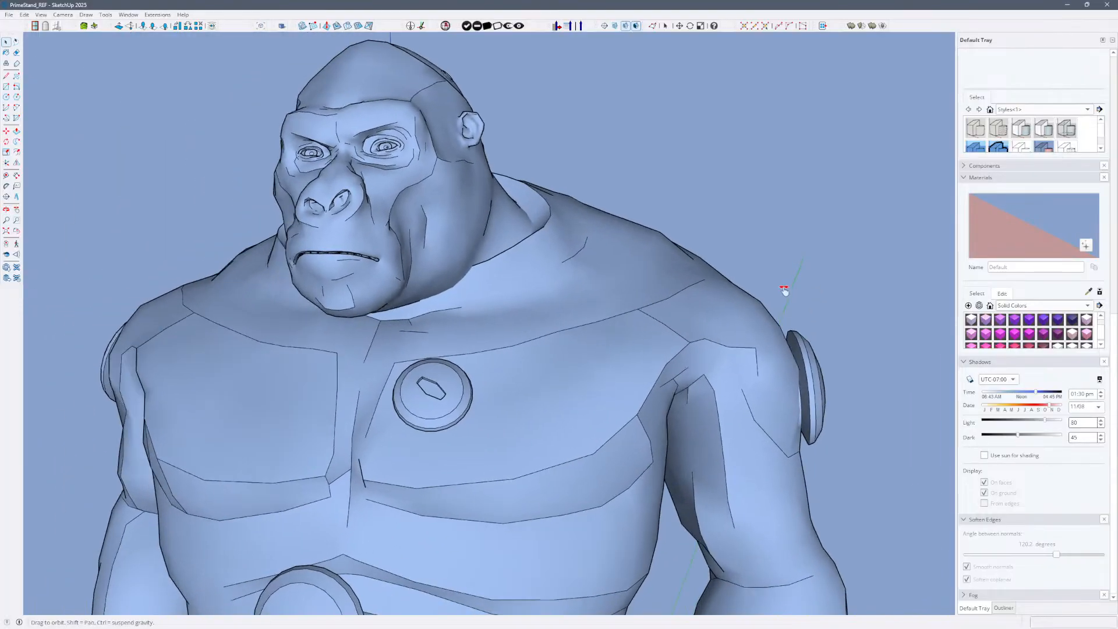
pyautogui.moveTo(788, 292); pyautogui.dragTo(628, 318, button='middle')
pyautogui.scroll(3, 637, 313)
pyautogui.moveTo(584, 447); pyautogui.dragTo(532, 99, button='middle')
pyautogui.moveTo(614, 277); pyautogui.dragTo(582, 323, button='middle')
pyautogui.moveTo(562, 273); pyautogui.dragTo(579, 296, button='middle')
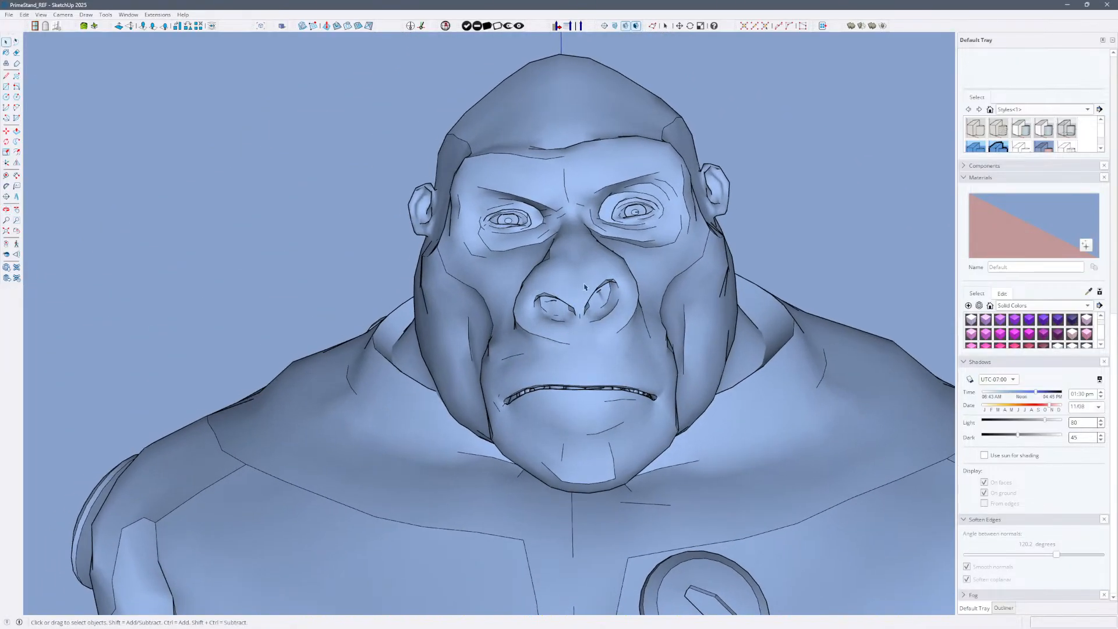
pyautogui.scroll(2, 585, 288)
pyautogui.moveTo(554, 253); pyautogui.dragTo(512, 169, button='middle')
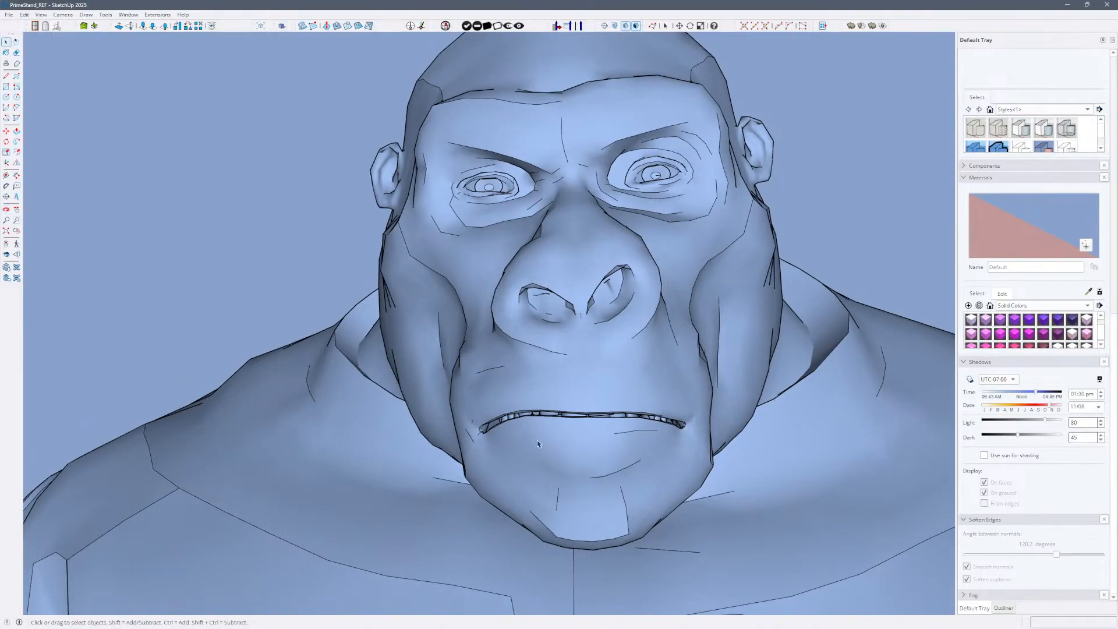
pyautogui.moveTo(587, 364); pyautogui.dragTo(584, 457, button='middle')
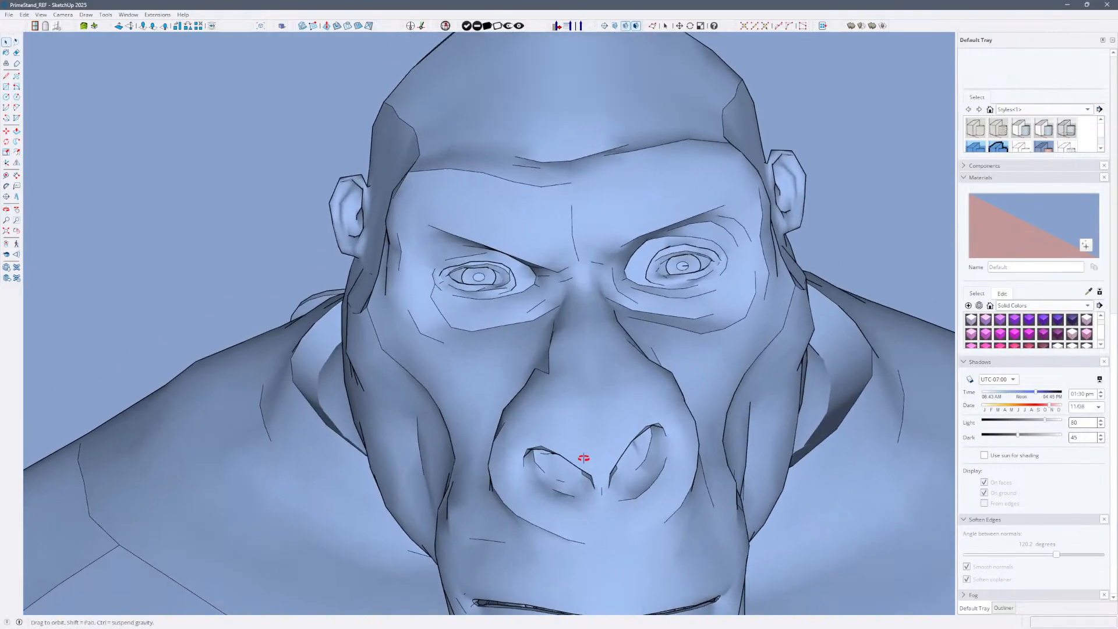
# Open the head group and soften the jagged edges on the right side of the gorilla's nose with the Eraser.
pyautogui.scroll(1, 584, 457)
pyautogui.hotkey('ctrl', 'a')
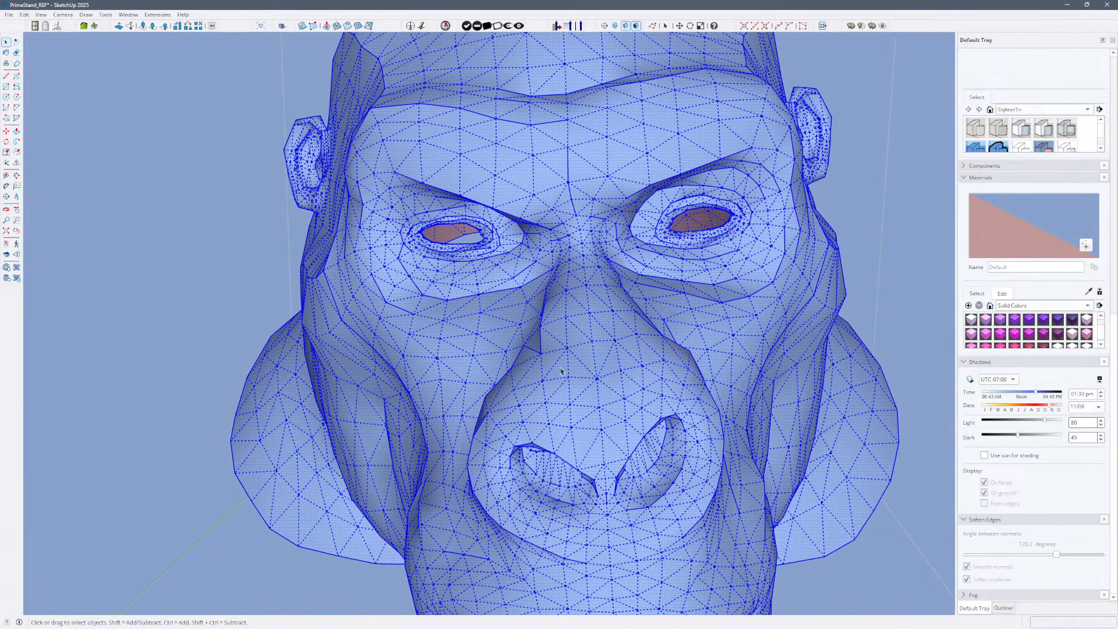
pyautogui.press('m')
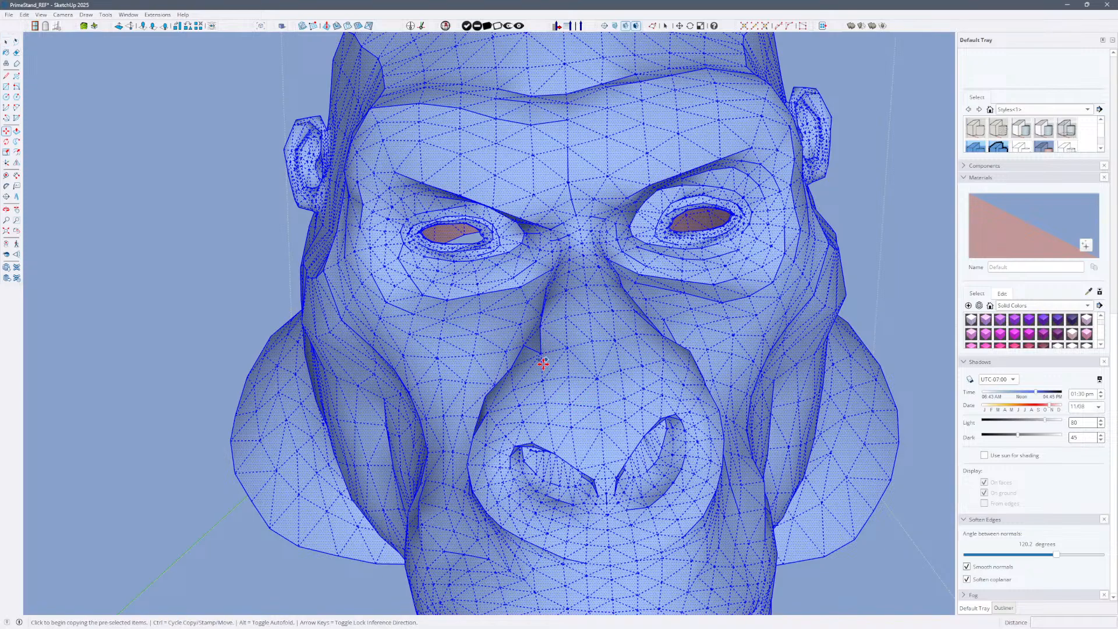
pyautogui.press('e')
pyautogui.moveTo(570, 302)
pyautogui.keyDown('ctrl'); pyautogui.mouseDown()
pyautogui.moveTo(569, 285)
pyautogui.moveTo(531, 306)
pyautogui.mouseUp(); pyautogui.keyUp('ctrl')
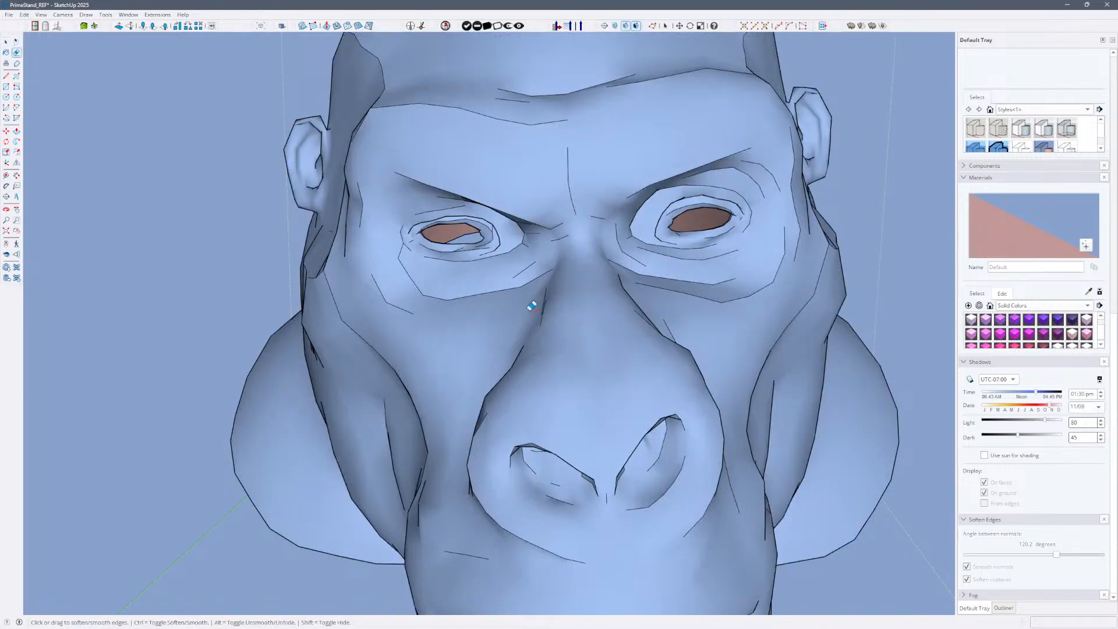
pyautogui.hotkey('alt', 'h')
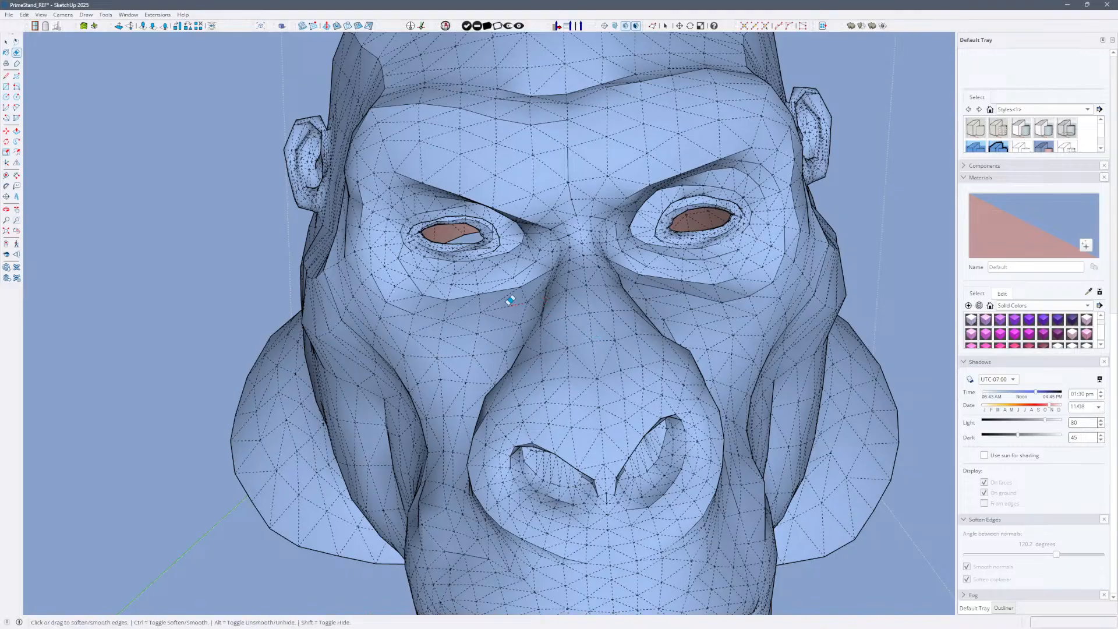
# Undo the stray erase, then soften the upper end of the nose bridge edge beside the right inner eye corner.
pyautogui.press('alt')
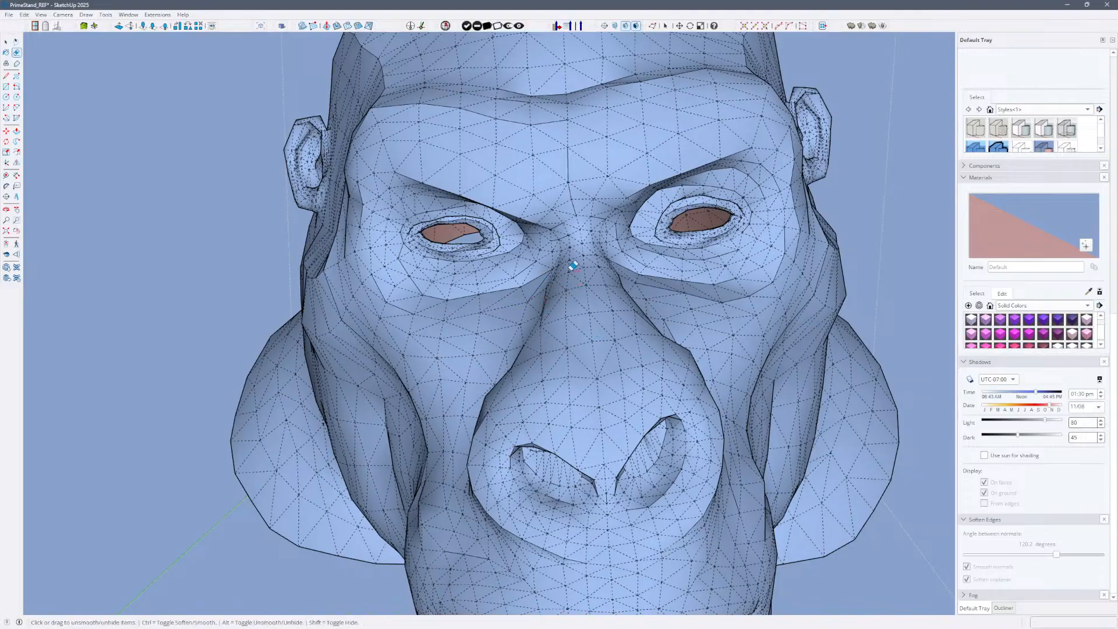
pyautogui.press('ctrl')
pyautogui.click(548, 271)
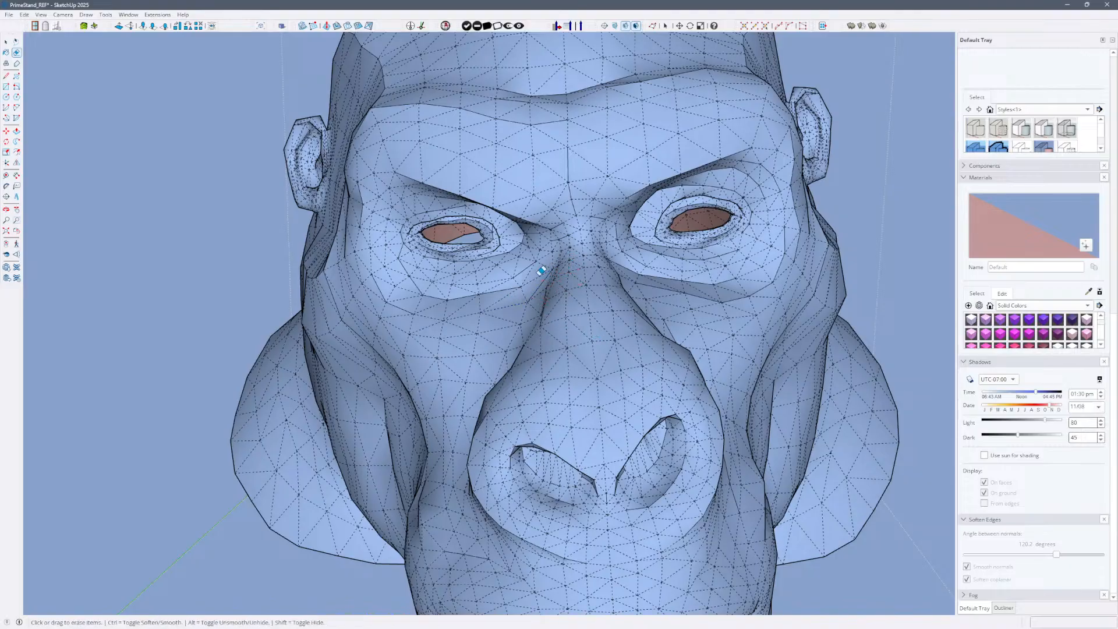
pyautogui.hotkey('ctrl', 'z')
pyautogui.keyDown('ctrl'); pyautogui.moveTo(543, 285); pyautogui.dragTo(570, 262); pyautogui.keyUp('ctrl')
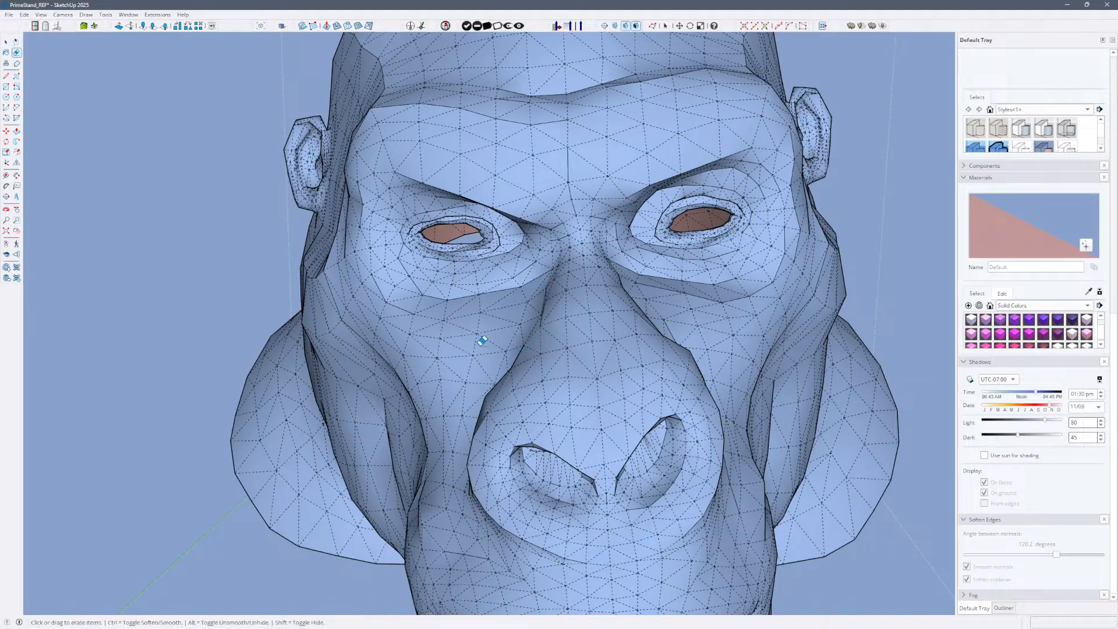
pyautogui.hotkey('alt', 'h')
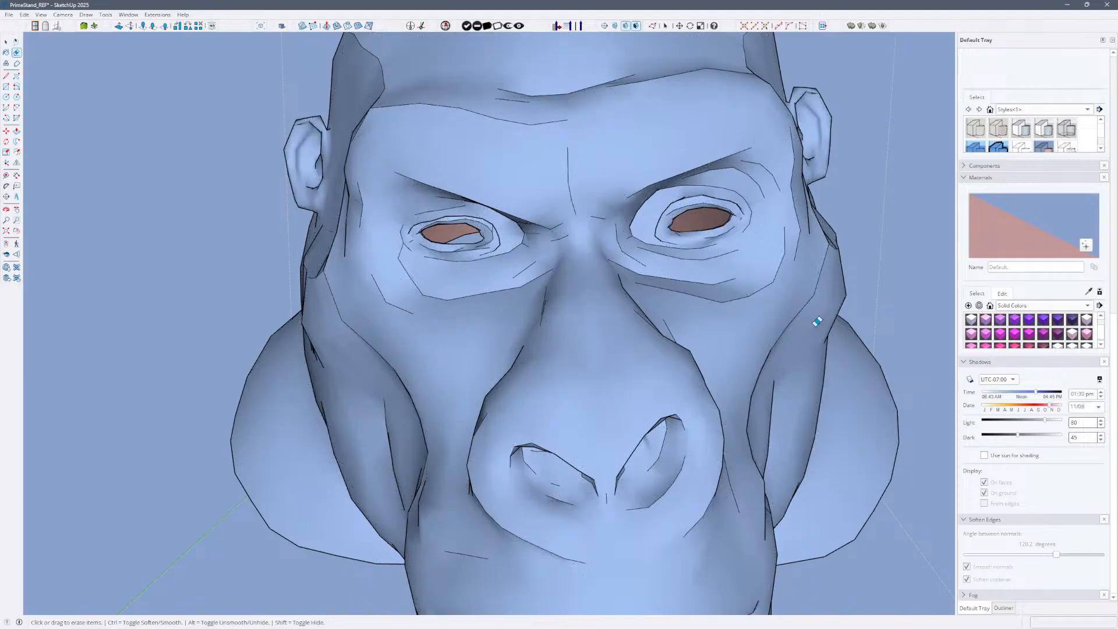
# Check the left side of the face, then soften the stray edges around the gorilla's right mouth corner.
pyautogui.moveTo(819, 317); pyautogui.dragTo(770, 274, button='middle')
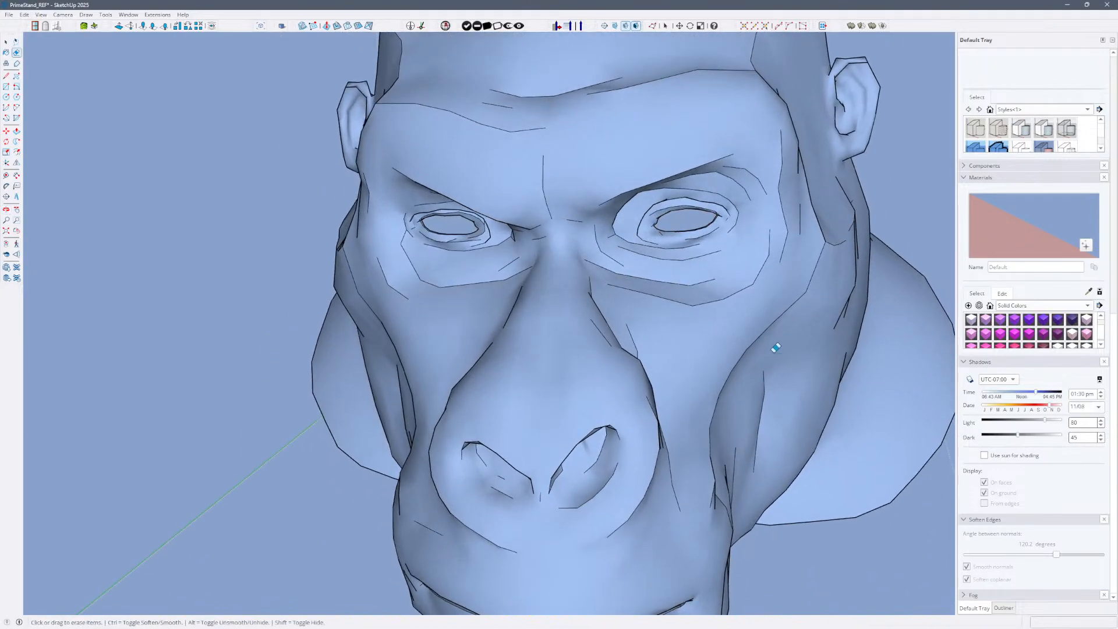
pyautogui.hotkey('alt', 'h')
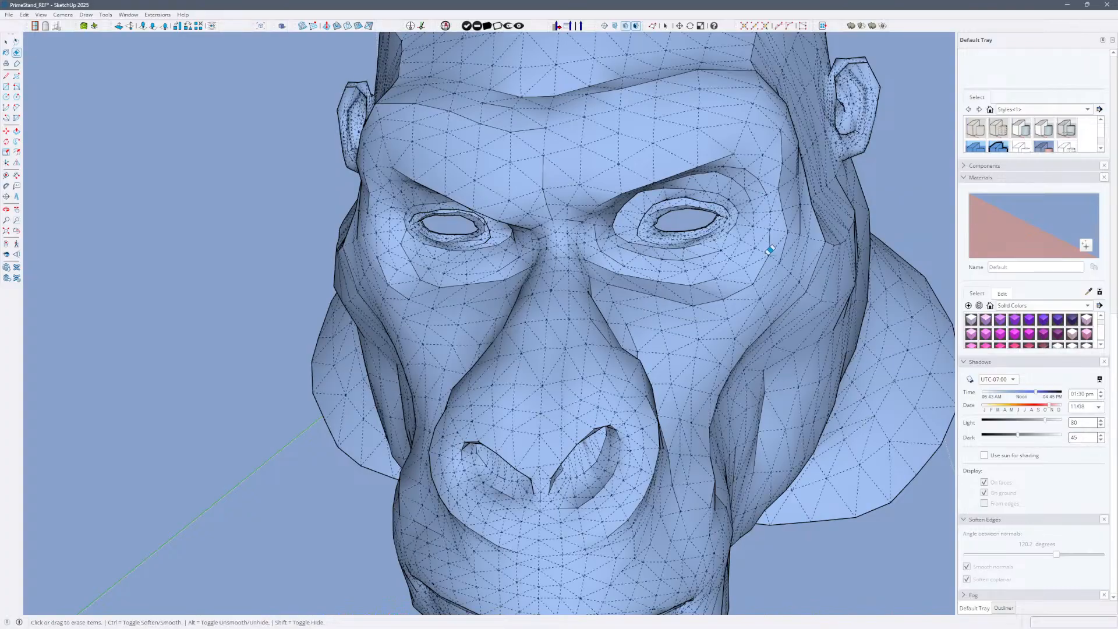
pyautogui.moveTo(785, 206); pyautogui.dragTo(815, 271, button='middle')
pyautogui.moveTo(606, 385); pyautogui.dragTo(549, 390, button='middle')
pyautogui.moveTo(750, 343)
pyautogui.mouseDown(button='middle')
pyautogui.moveTo(669, 394)
pyautogui.moveTo(516, 386)
pyautogui.mouseUp(button='middle')
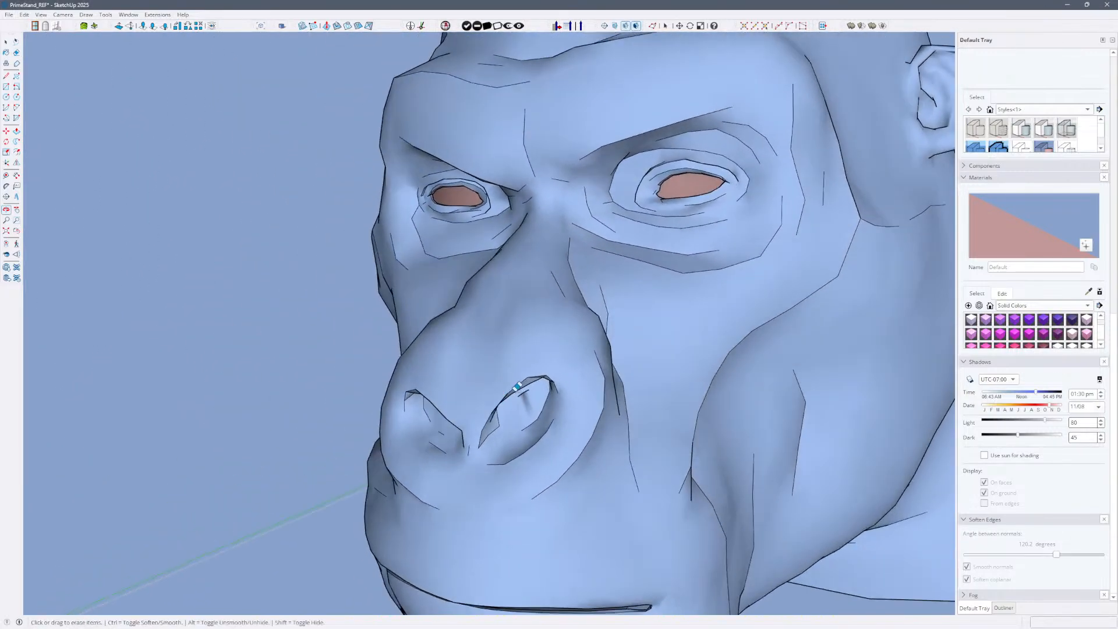
pyautogui.moveTo(828, 376)
pyautogui.mouseDown(button='middle')
pyautogui.moveTo(760, 379)
pyautogui.moveTo(728, 291)
pyautogui.moveTo(649, 369)
pyautogui.moveTo(710, 308)
pyautogui.moveTo(736, 334)
pyautogui.moveTo(666, 382)
pyautogui.moveTo(682, 392)
pyautogui.moveTo(637, 423)
pyautogui.moveTo(801, 357)
pyautogui.moveTo(788, 385)
pyautogui.moveTo(730, 354)
pyautogui.mouseUp(button='middle')
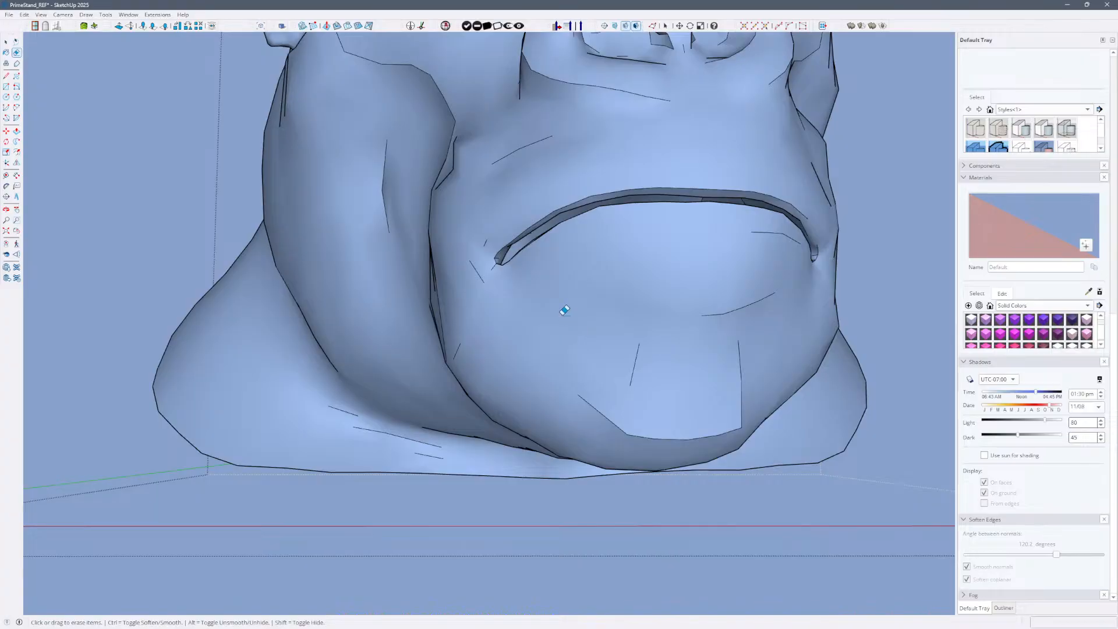
pyautogui.keyDown('ctrl'); pyautogui.moveTo(489, 237); pyautogui.dragTo(491, 284); pyautogui.keyUp('ctrl')
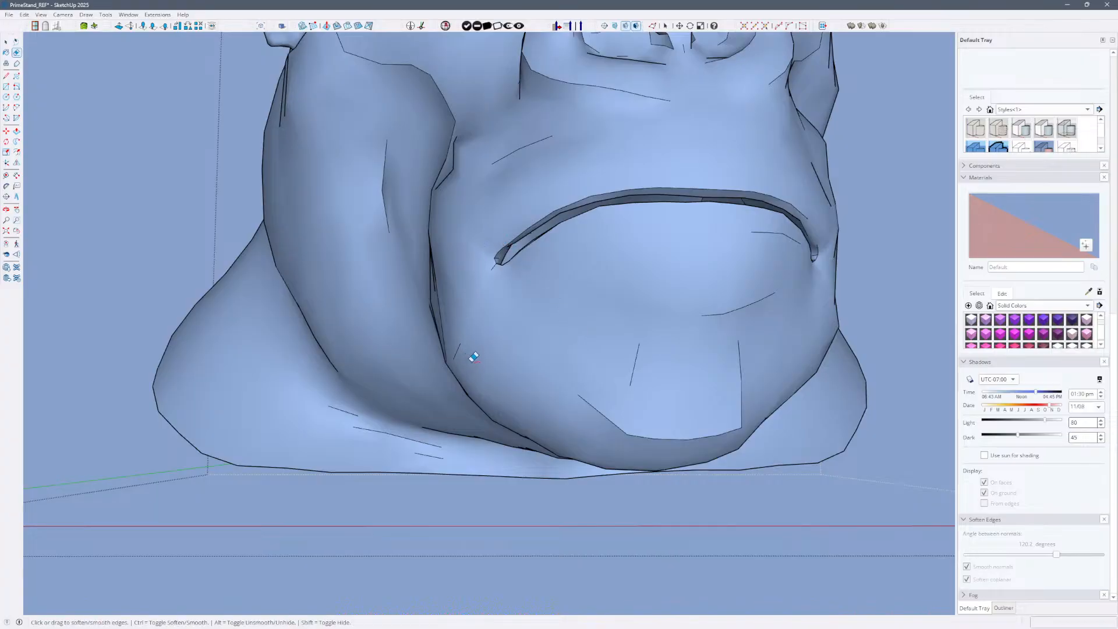
# Soften the stray edge beside the chin, then reveal hidden geometry and restore the edges below the gorilla's right mouth corner.
pyautogui.moveTo(521, 332)
pyautogui.keyDown('ctrl'); pyautogui.mouseDown()
pyautogui.moveTo(563, 316)
pyautogui.moveTo(513, 273)
pyautogui.mouseUp(); pyautogui.keyUp('ctrl')
pyautogui.hotkey('alt', 'h')
pyautogui.press('ctrl')
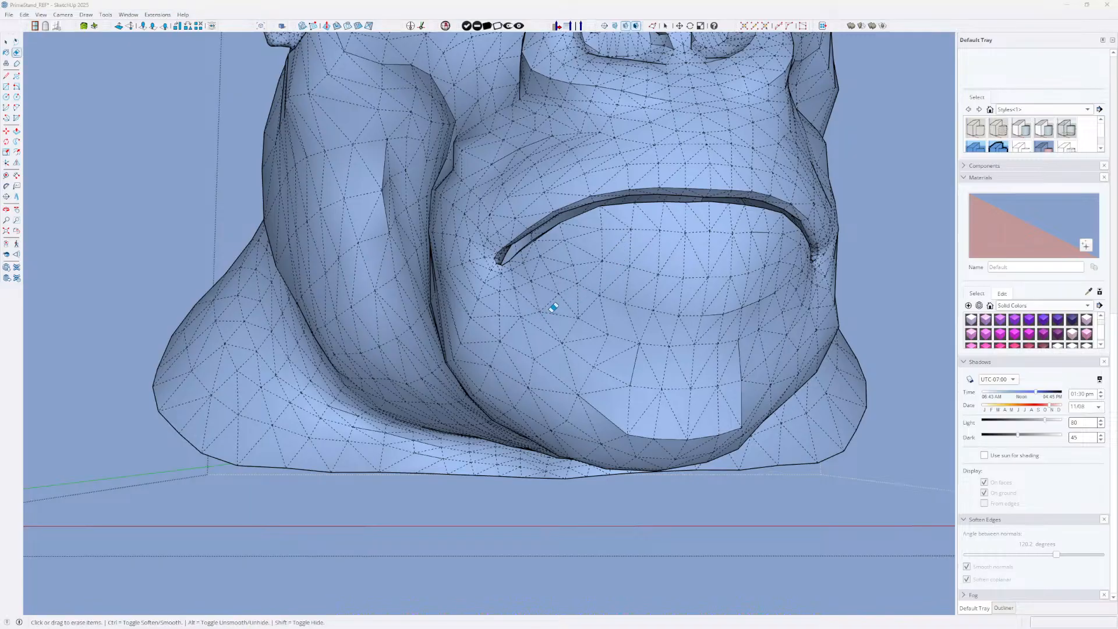
pyautogui.click(575, 296)
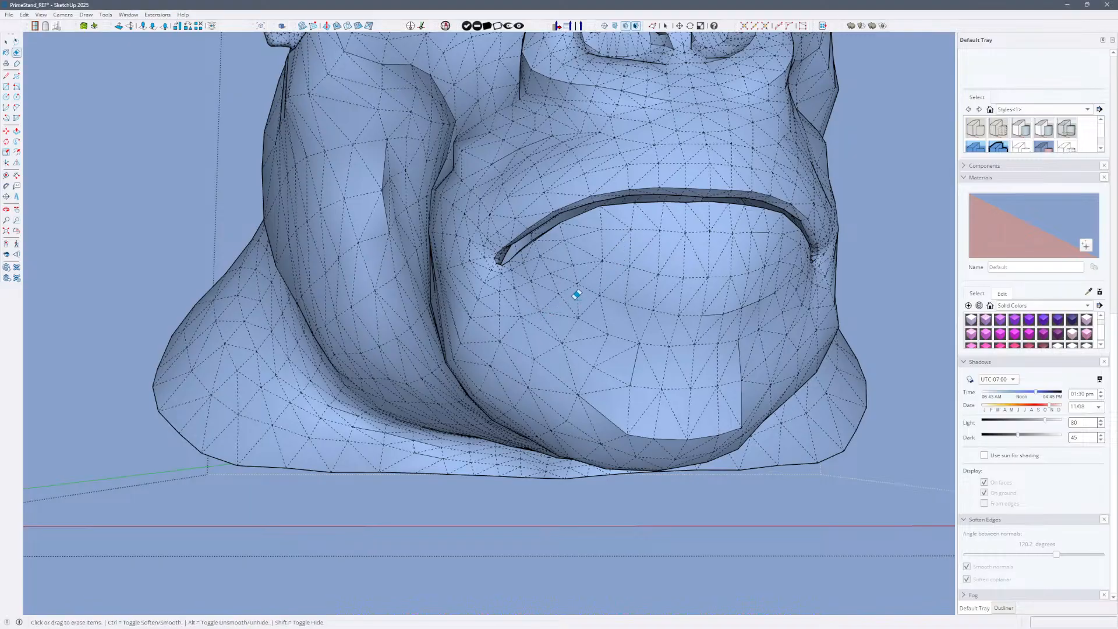
pyautogui.click(494, 276)
pyautogui.keyDown('alt'); pyautogui.click(492, 276); pyautogui.keyUp('alt')
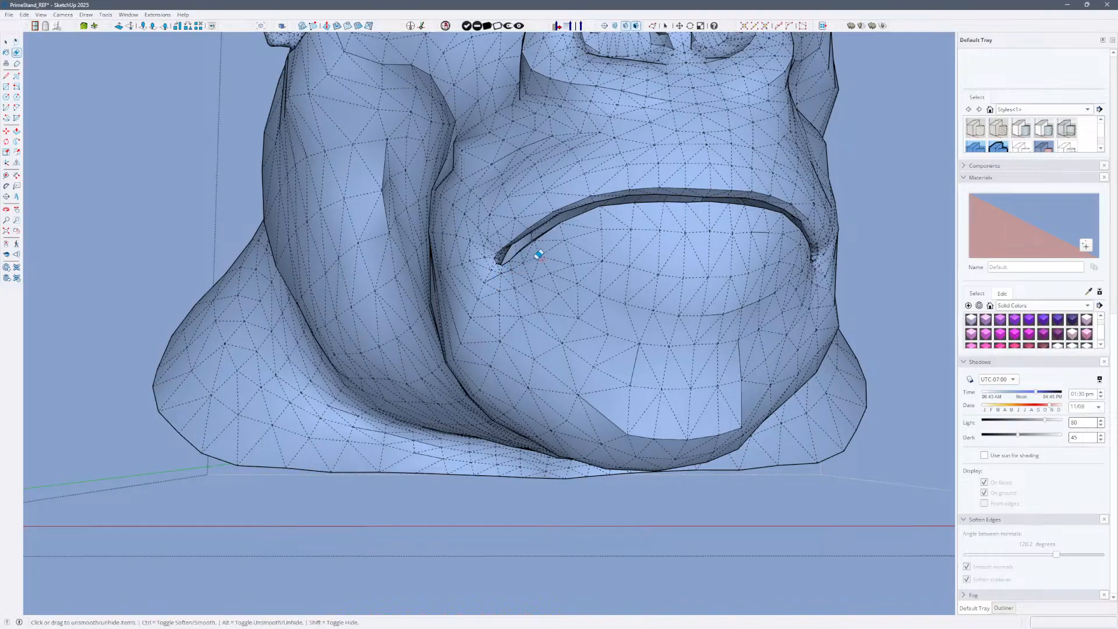
pyautogui.keyDown('ctrl'); pyautogui.moveTo(534, 261); pyautogui.dragTo(522, 255); pyautogui.keyUp('ctrl')
# Check the mouth and jaw from below and from the side, then save the model.
pyautogui.moveTo(648, 284); pyautogui.dragTo(706, 373, button='middle')
pyautogui.scroll(-6, 766, 325)
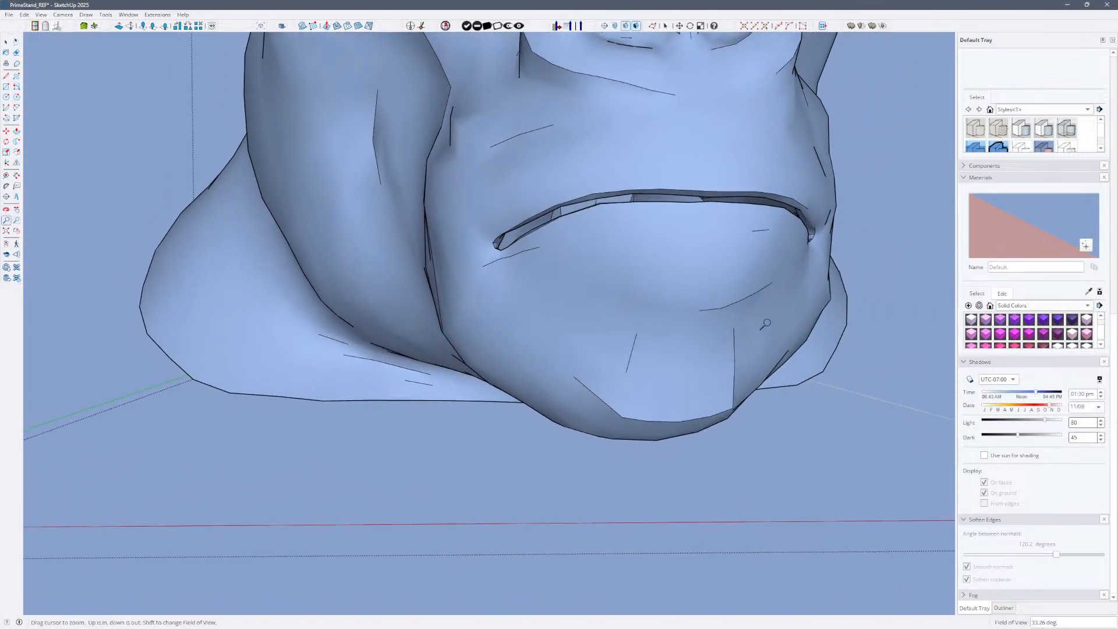
pyautogui.moveTo(653, 403); pyautogui.dragTo(599, 429, button='middle')
pyautogui.hotkey('ctrl', 's')
pyautogui.press('Return')
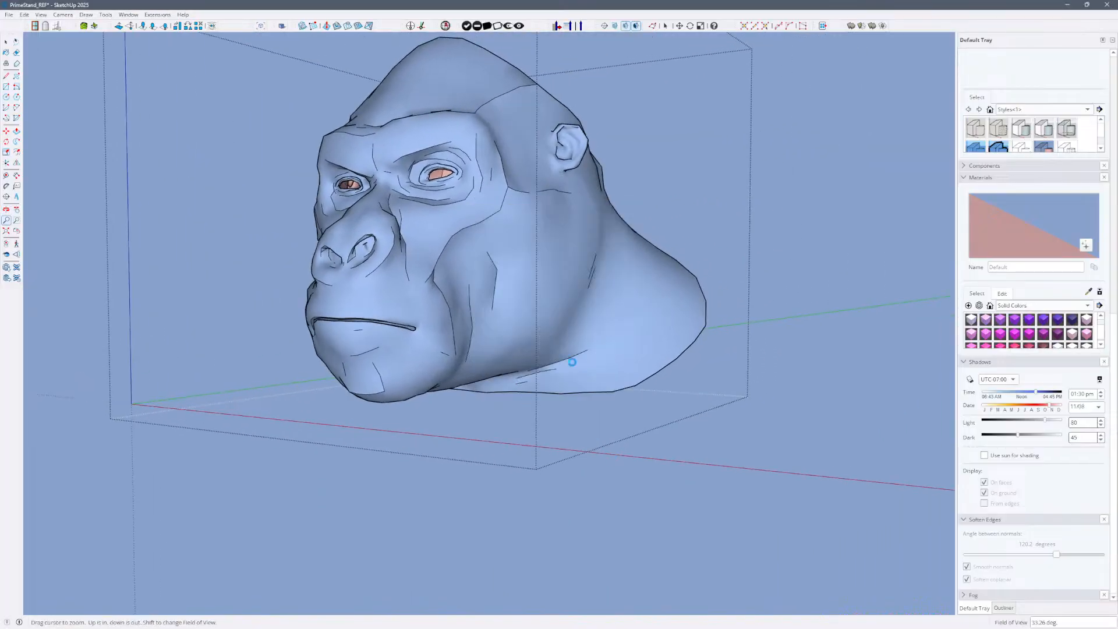
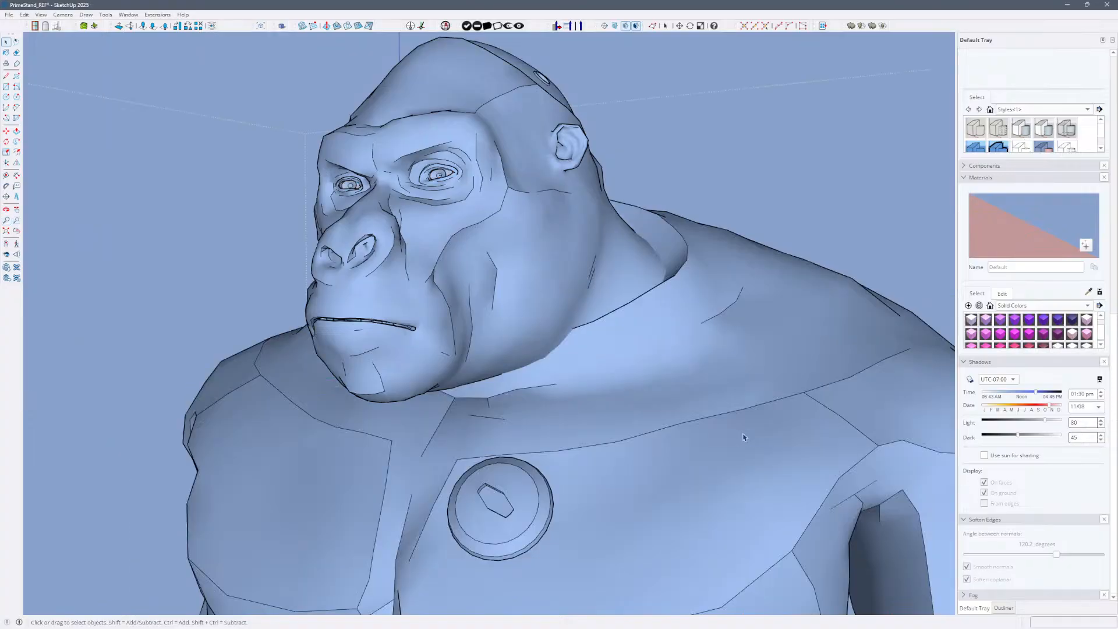
# Inspect the gorilla's face and brow, then examine the left eye within the head's mesh.
pyautogui.moveTo(745, 440); pyautogui.dragTo(814, 440, button='middle')
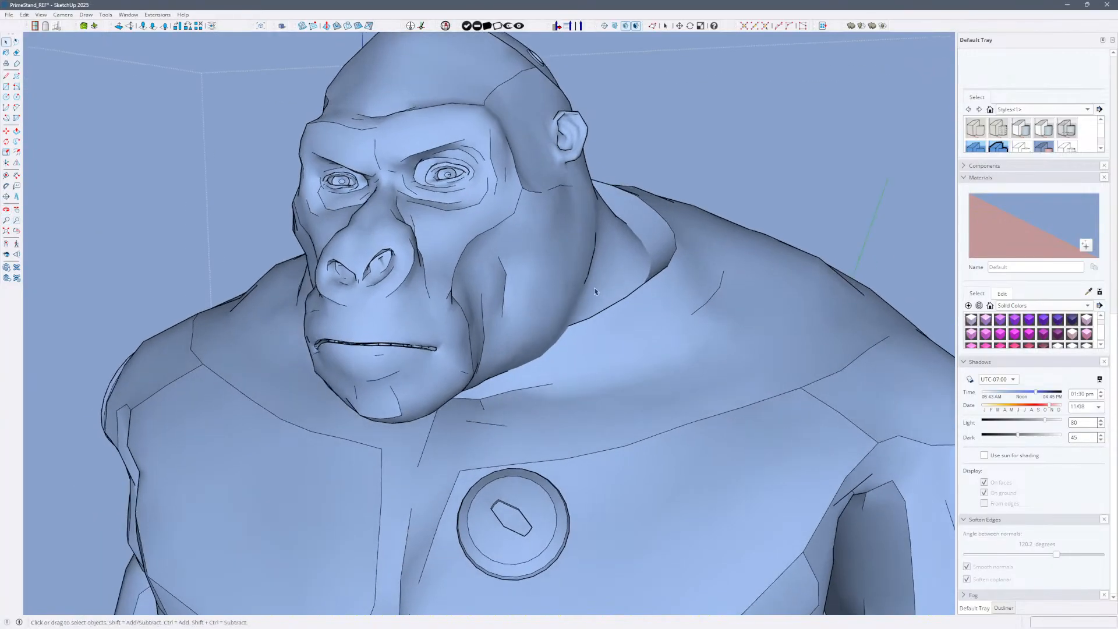
pyautogui.keyDown('shift'); pyautogui.moveTo(606, 326); pyautogui.dragTo(780, 550, button='middle'); pyautogui.keyUp('shift')
pyautogui.press('z')
pyautogui.moveTo(777, 547); pyautogui.dragTo(750, 427)
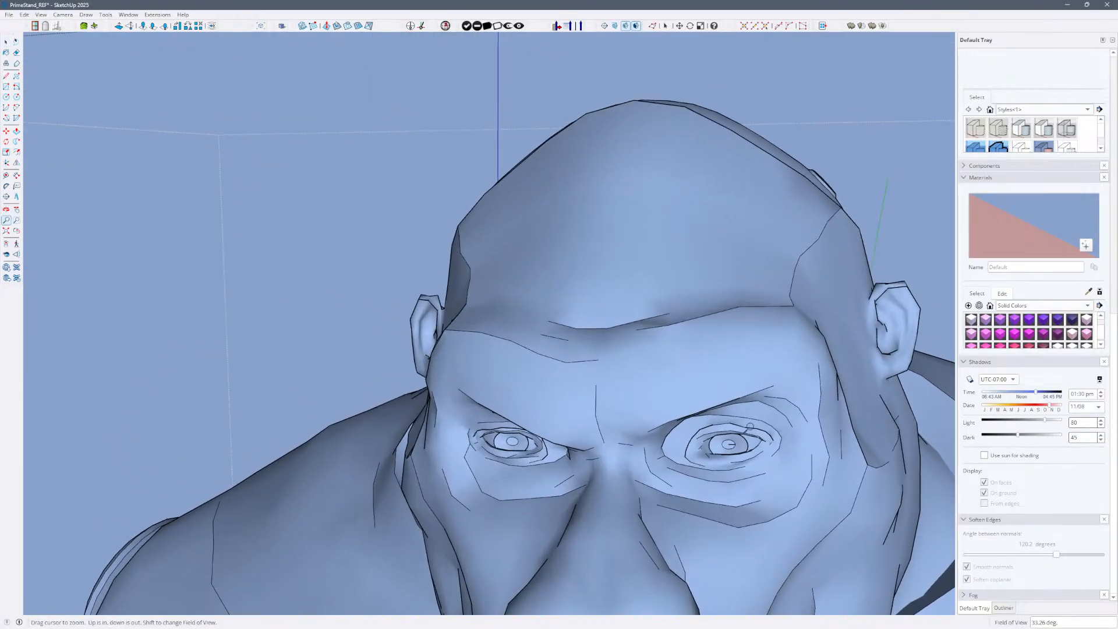
pyautogui.keyDown('shift'); pyautogui.moveTo(750, 427); pyautogui.dragTo(592, 312, button='middle'); pyautogui.keyUp('shift')
pyautogui.press('space')
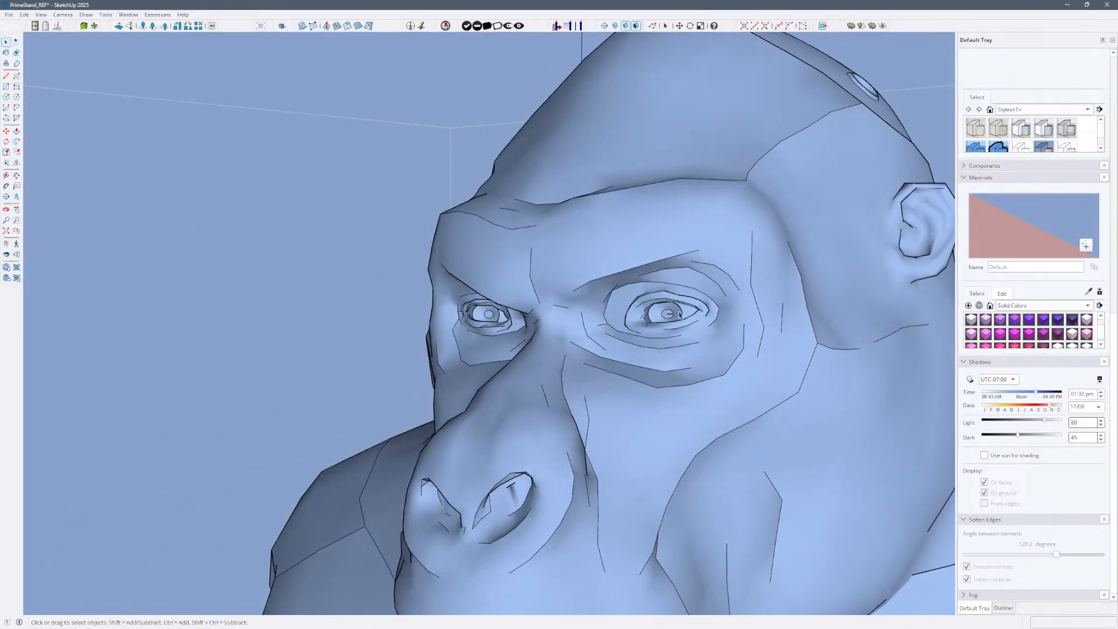
pyautogui.click(678, 317)
pyautogui.moveTo(679, 317); pyautogui.dragTo(675, 362, button='middle')
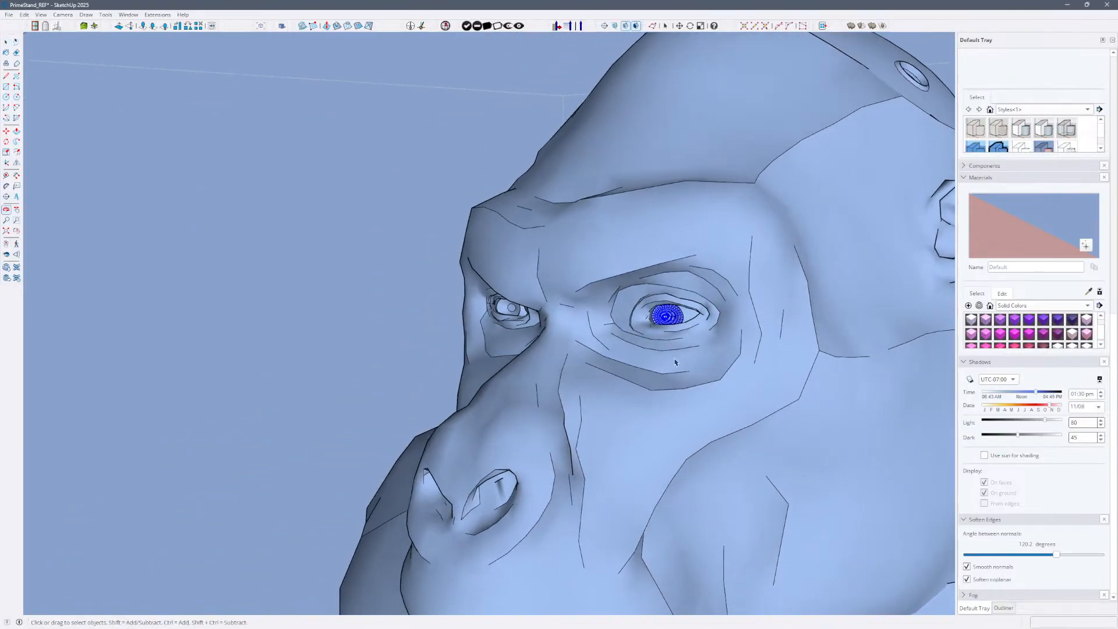
pyautogui.click(722, 358)
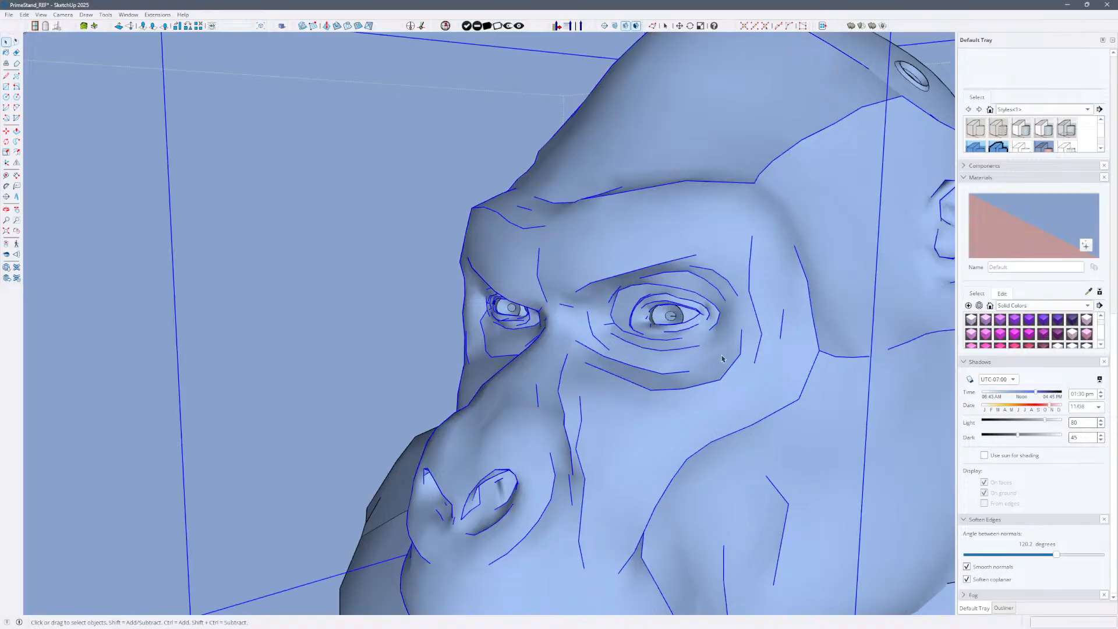
pyautogui.moveTo(669, 265); pyautogui.dragTo(654, 363, button='middle')
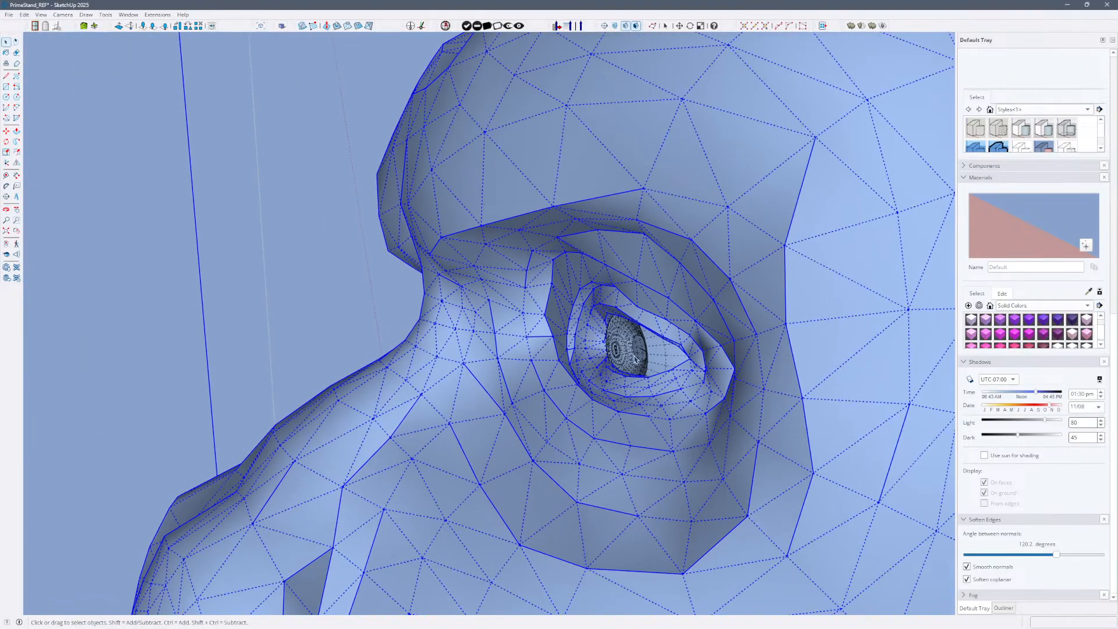
# Open the left eye up close and select the eyeball's surface to examine its mesh.
pyautogui.doubleClick(635, 359)
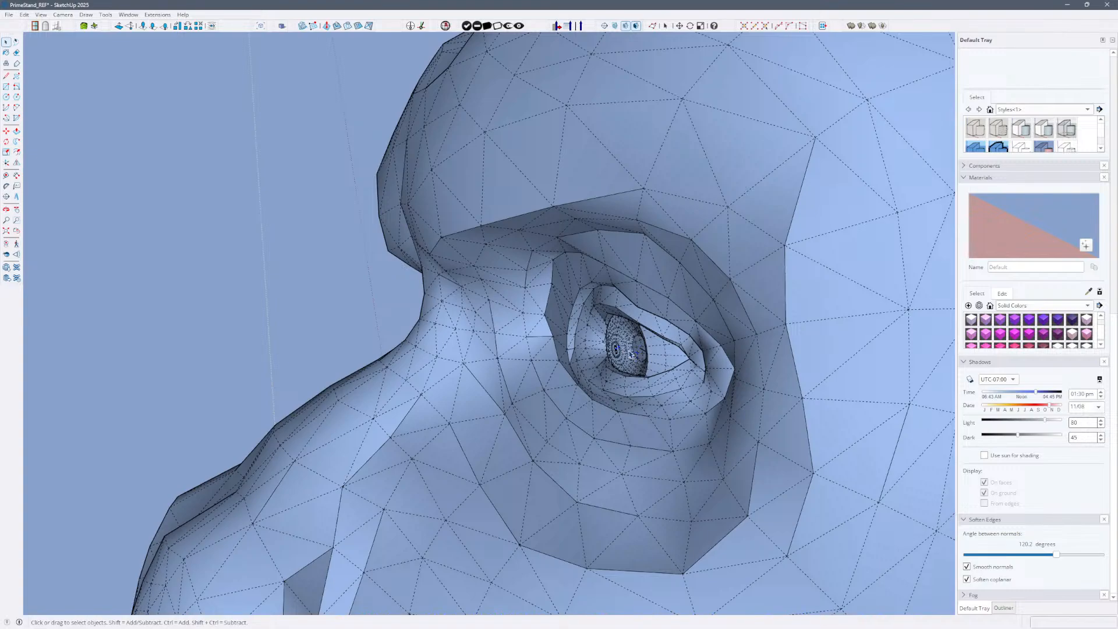
pyautogui.hotkey('alt', 'h')
pyautogui.moveTo(632, 356); pyautogui.dragTo(670, 344, button='middle')
pyautogui.click(757, 388)
pyautogui.moveTo(593, 337); pyautogui.dragTo(641, 379, button='middle')
pyautogui.click(645, 379)
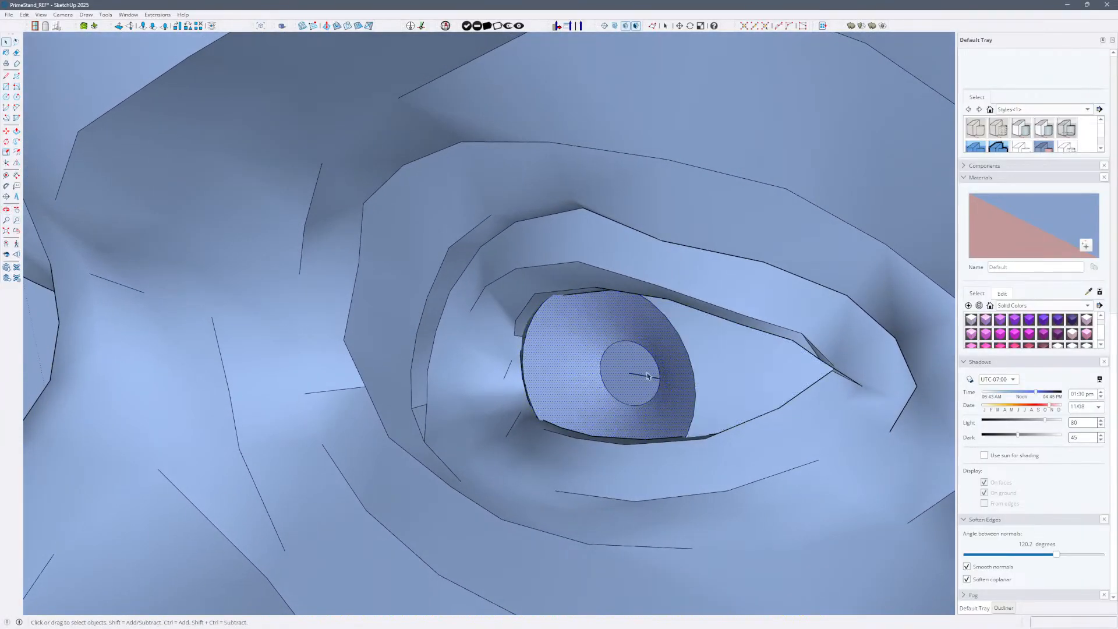
pyautogui.tripleClick(646, 379)
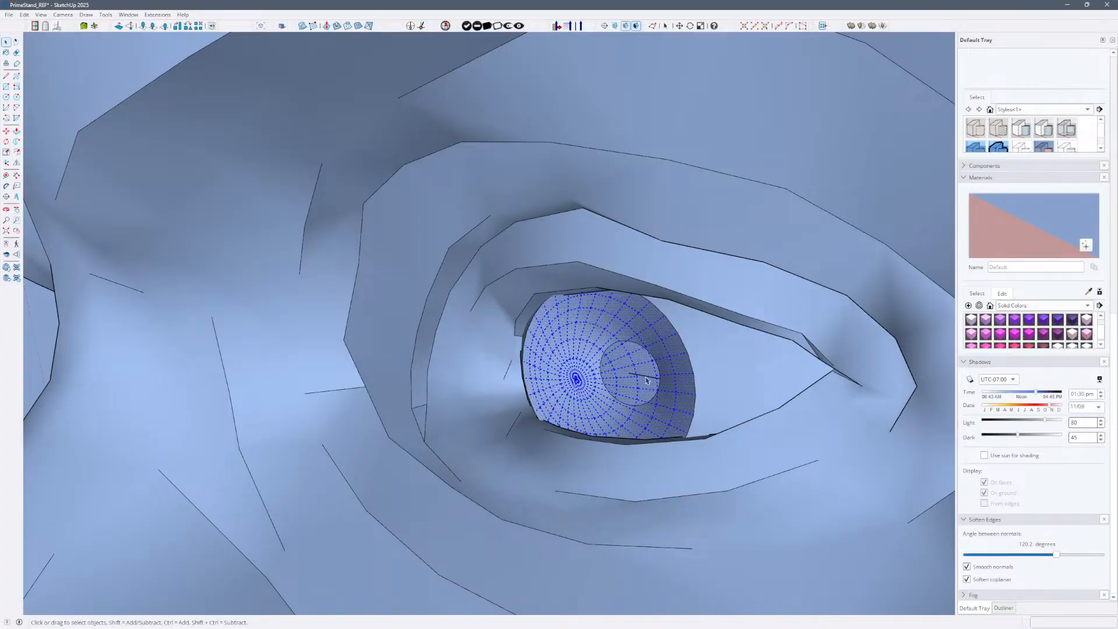
# Select the short line across the left pupil and examine the surrounding mesh with hidden geometry shown.
pyautogui.click(646, 379)
pyautogui.scroll(2, 646, 379)
pyautogui.scroll(2, 648, 377)
pyautogui.moveTo(649, 380); pyautogui.dragTo(637, 377, button='middle')
pyautogui.moveTo(726, 415); pyautogui.dragTo(659, 402, button='middle')
pyautogui.press('e')
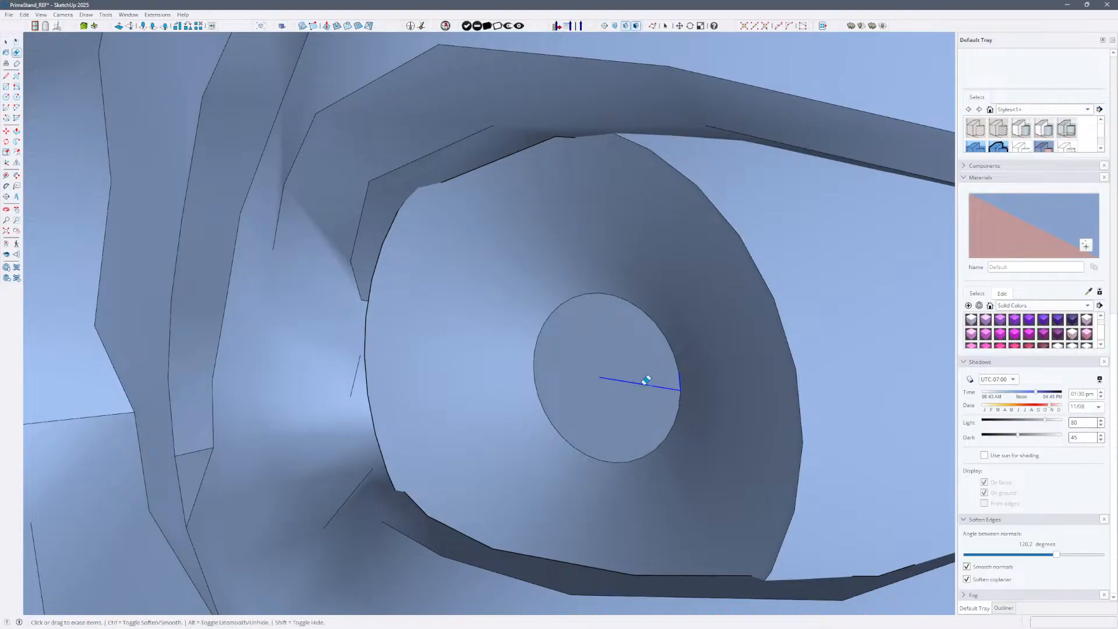
pyautogui.hotkey('alt', 'h')
pyautogui.press('space')
pyautogui.scroll(1, 669, 400)
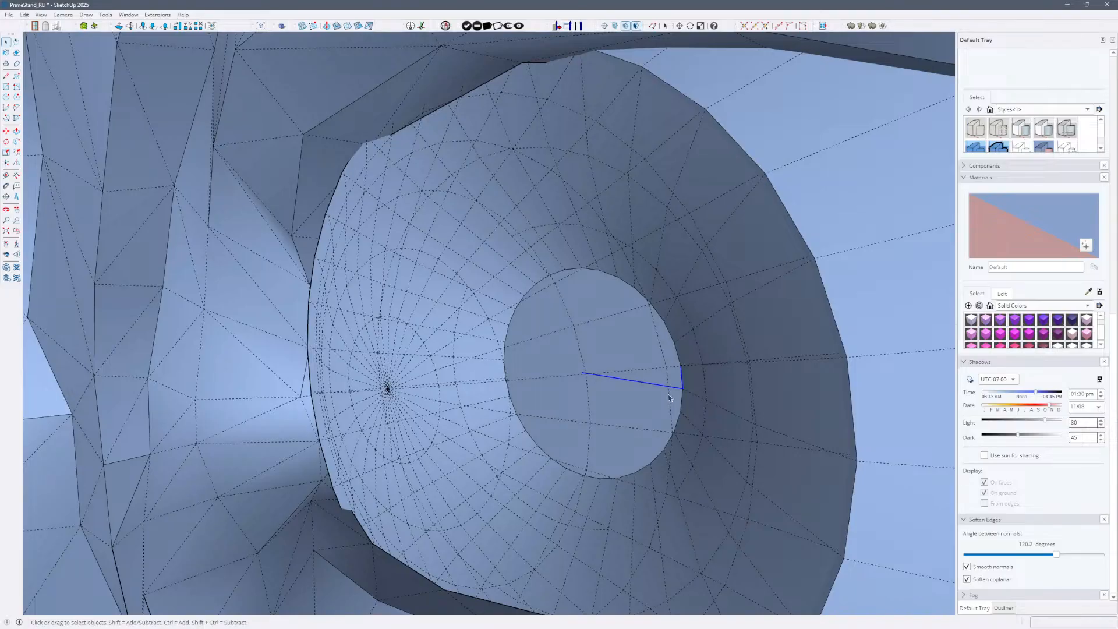
pyautogui.hotkey('alt', 'h')
pyautogui.scroll(-1, 668, 398)
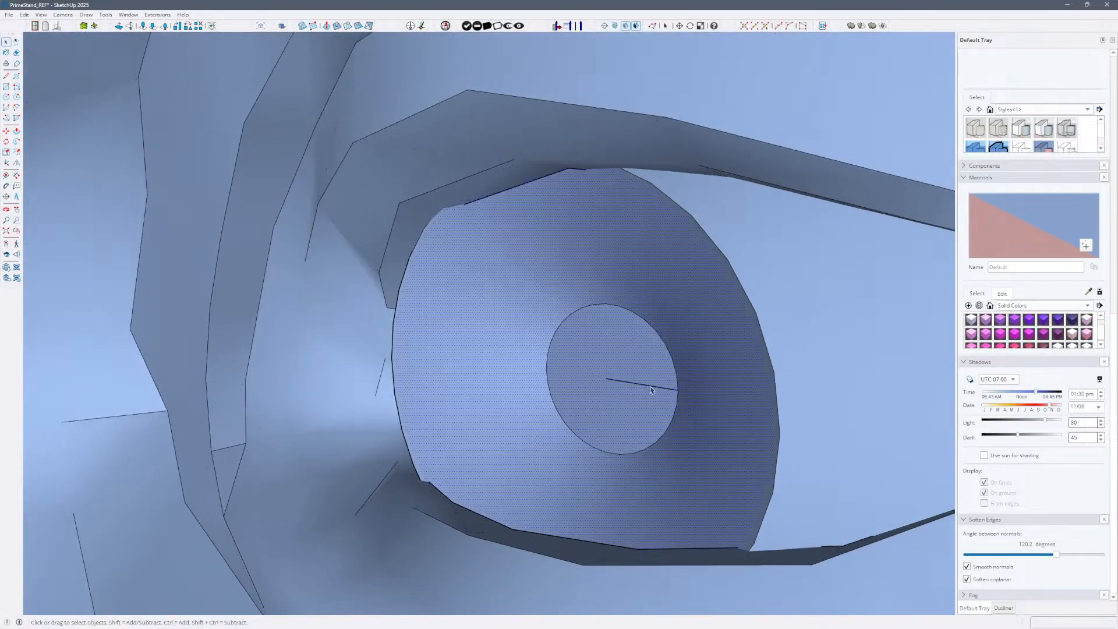
# Select the left eyeball's mesh and then the right eyeball's to compare how the two are built.
pyautogui.click(651, 388)
pyautogui.scroll(-2, 651, 390)
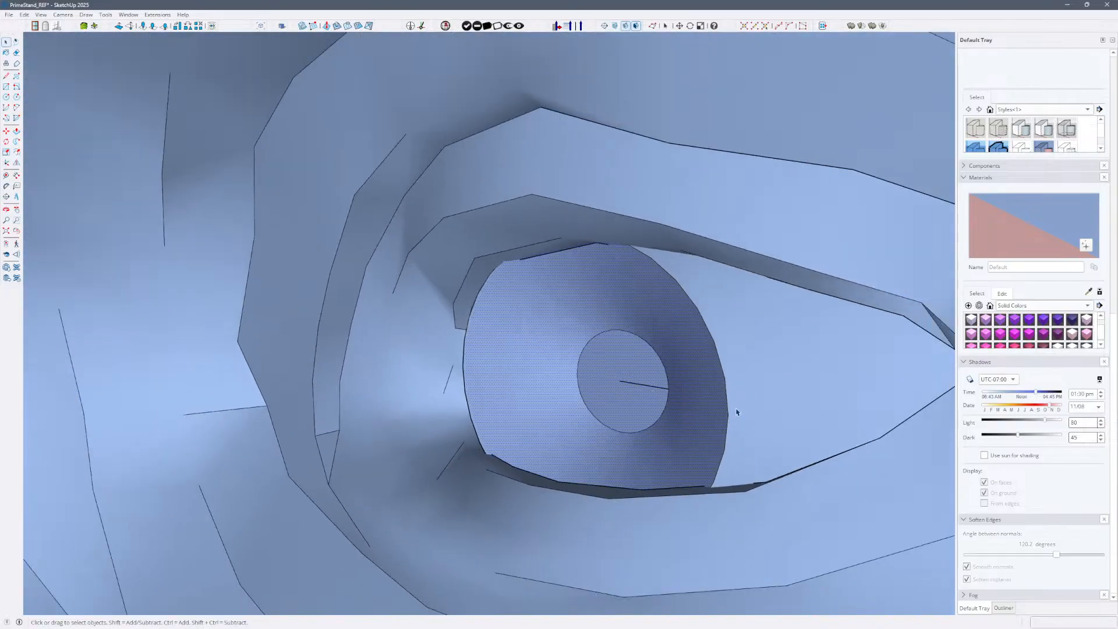
pyautogui.moveTo(798, 406); pyautogui.dragTo(893, 419, button='middle')
pyautogui.click(689, 403)
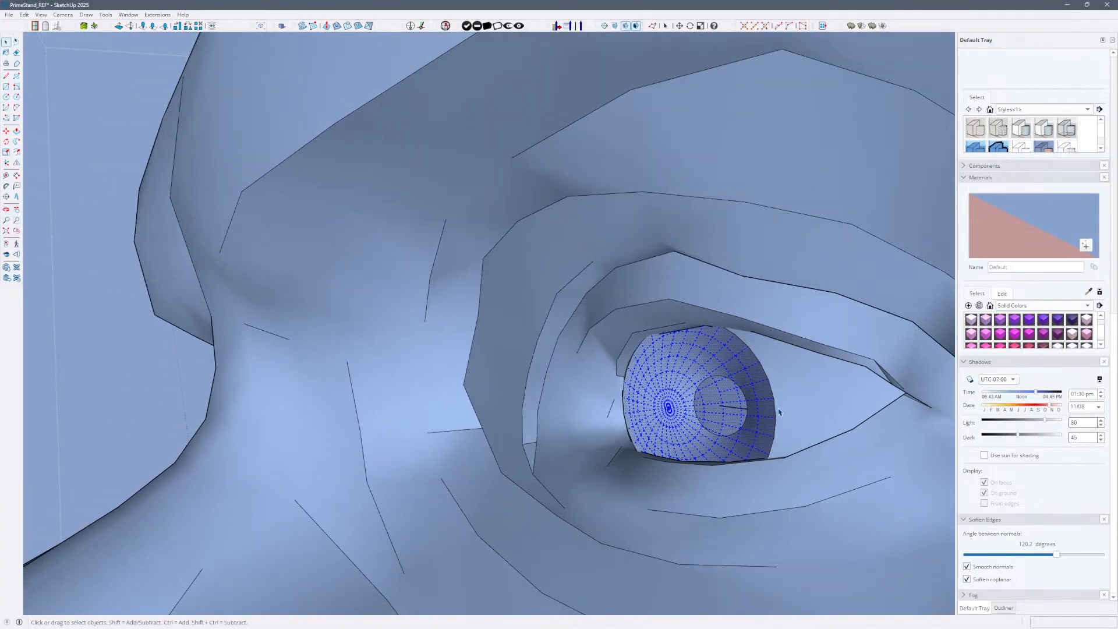
pyautogui.moveTo(779, 411); pyautogui.dragTo(674, 462, button='middle')
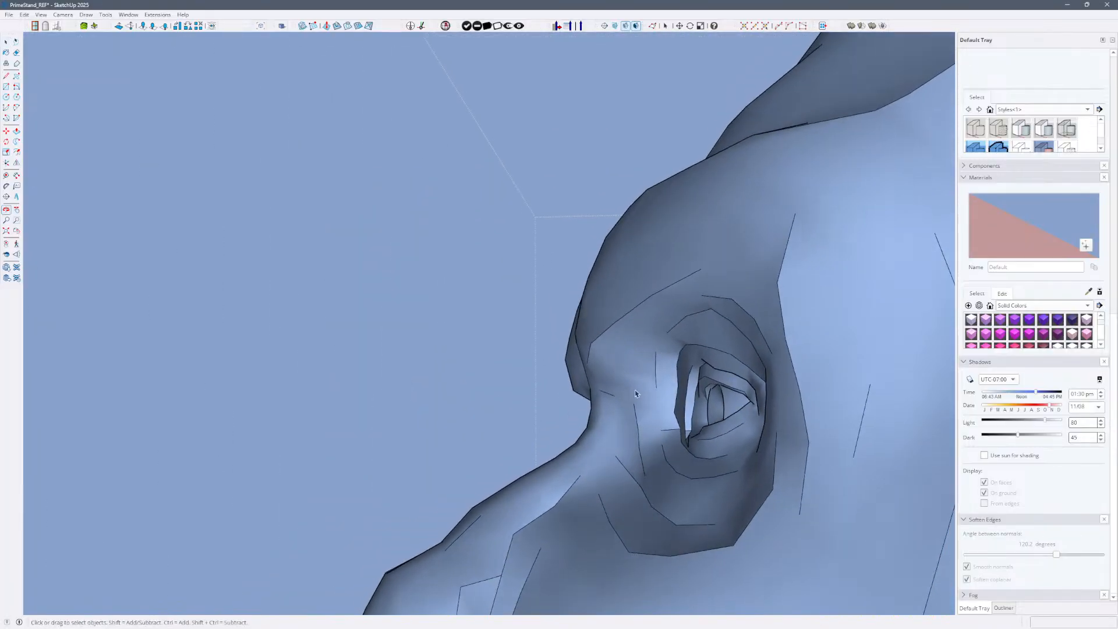
pyautogui.scroll(-5, 708, 425)
pyautogui.moveTo(780, 473); pyautogui.dragTo(896, 506, button='middle')
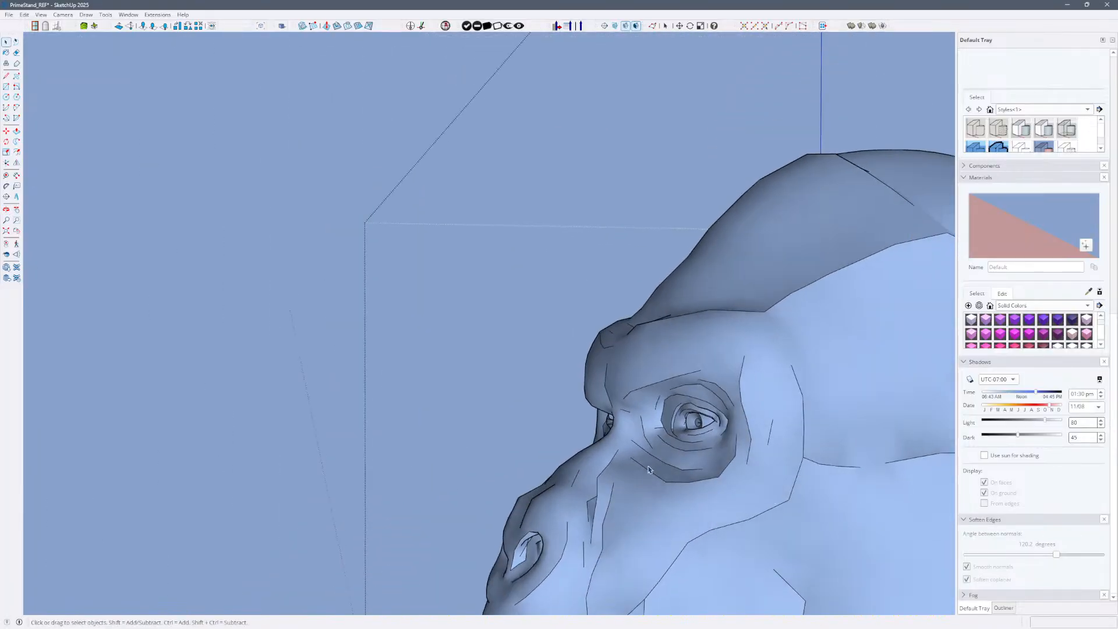
pyautogui.moveTo(649, 469); pyautogui.dragTo(838, 457, button='middle')
pyautogui.moveTo(457, 387); pyautogui.dragTo(617, 396, button='middle')
pyautogui.scroll(-5, 651, 403)
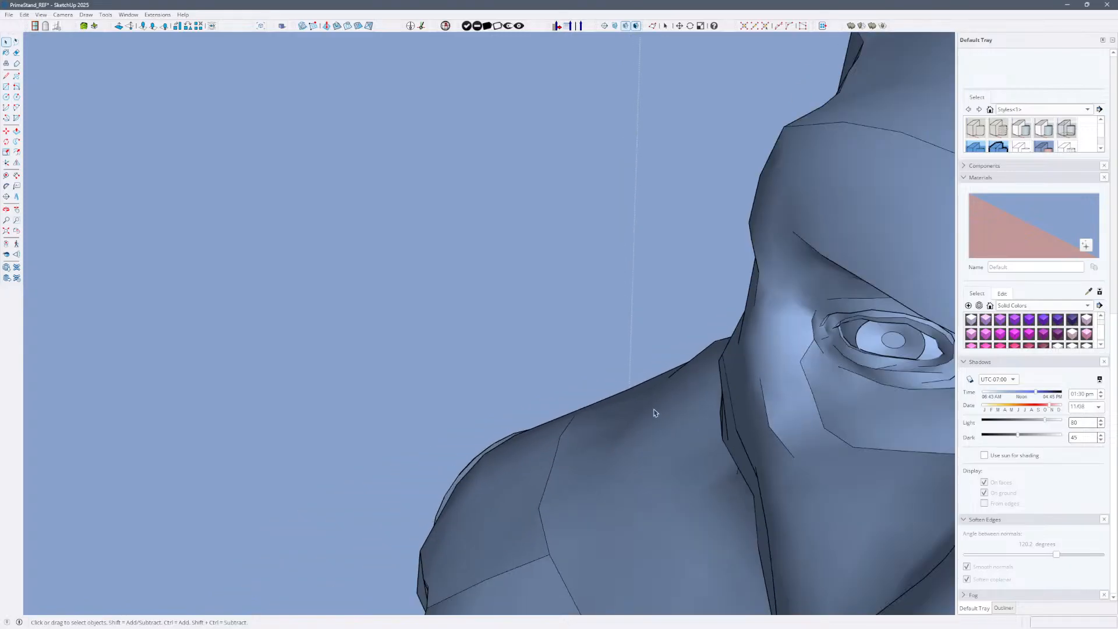
pyautogui.moveTo(795, 415); pyautogui.dragTo(713, 369, button='middle')
pyautogui.tripleClick(666, 374)
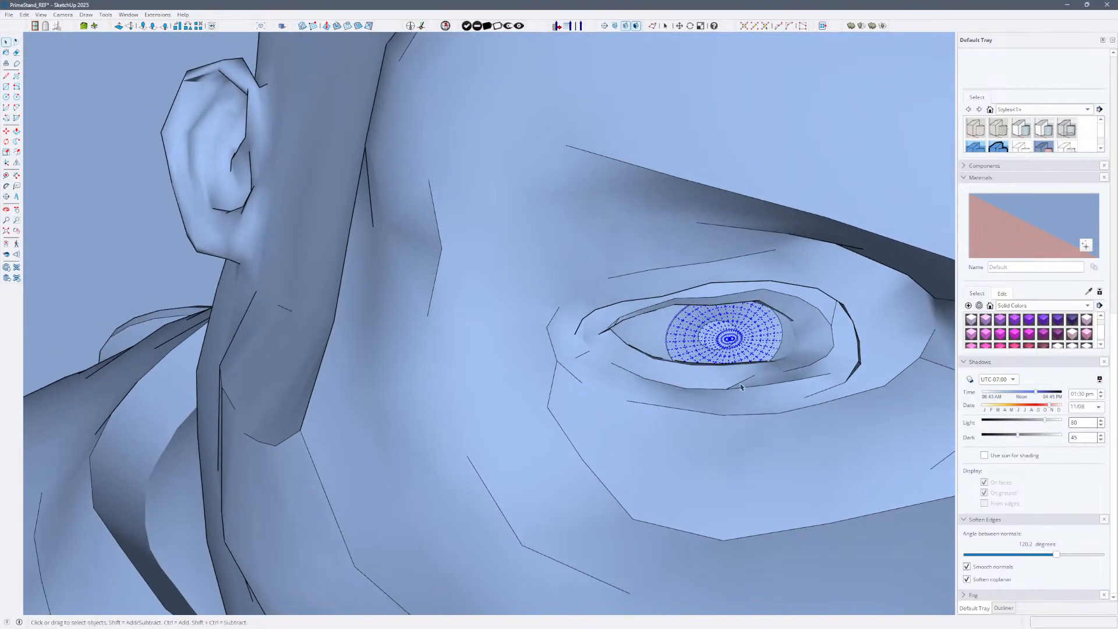
# Check both eyes together from the front and side, then save the model again.
pyautogui.scroll(-10, 743, 388)
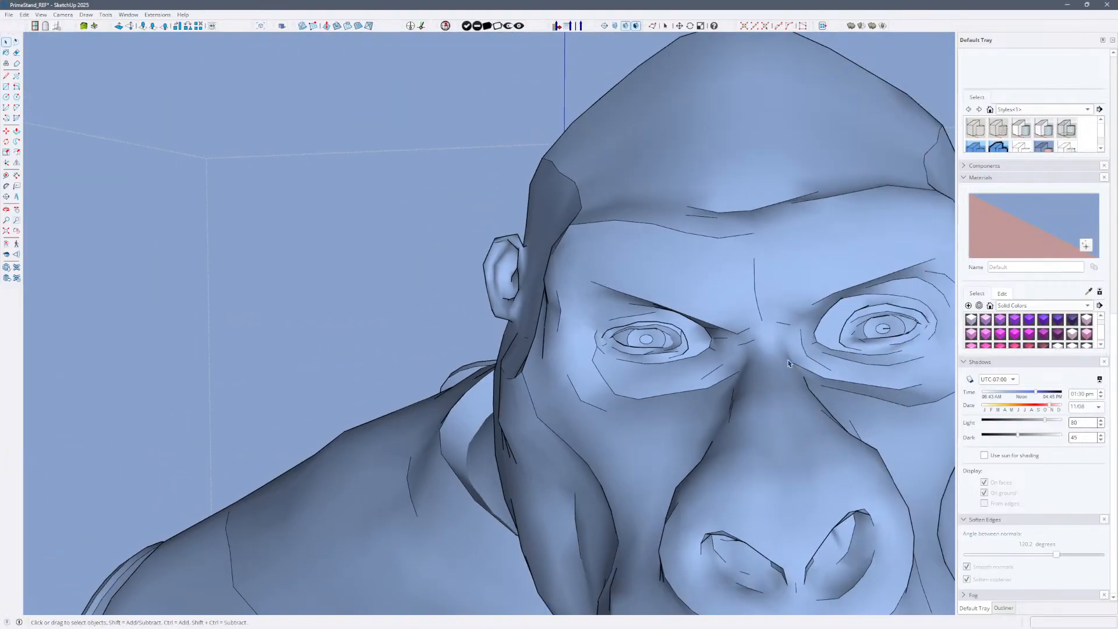
pyautogui.moveTo(789, 363); pyautogui.dragTo(748, 379, button='middle')
pyautogui.scroll(-4, 540, 329)
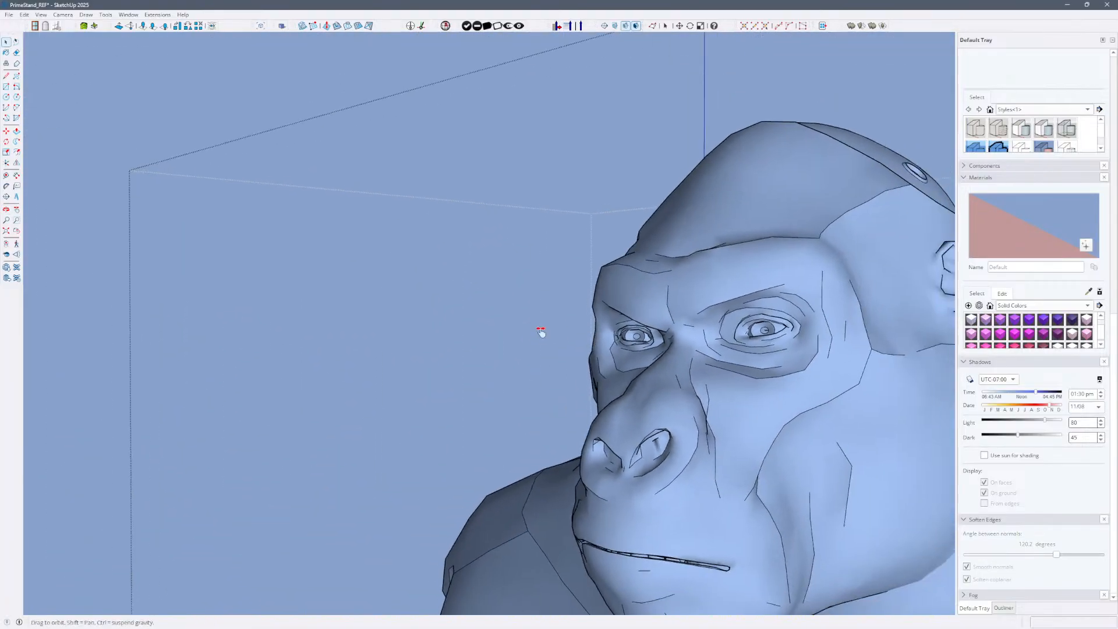
pyautogui.moveTo(539, 329); pyautogui.dragTo(420, 345, button='middle')
pyautogui.hotkey('ctrl', 's')
pyautogui.click(594, 383)
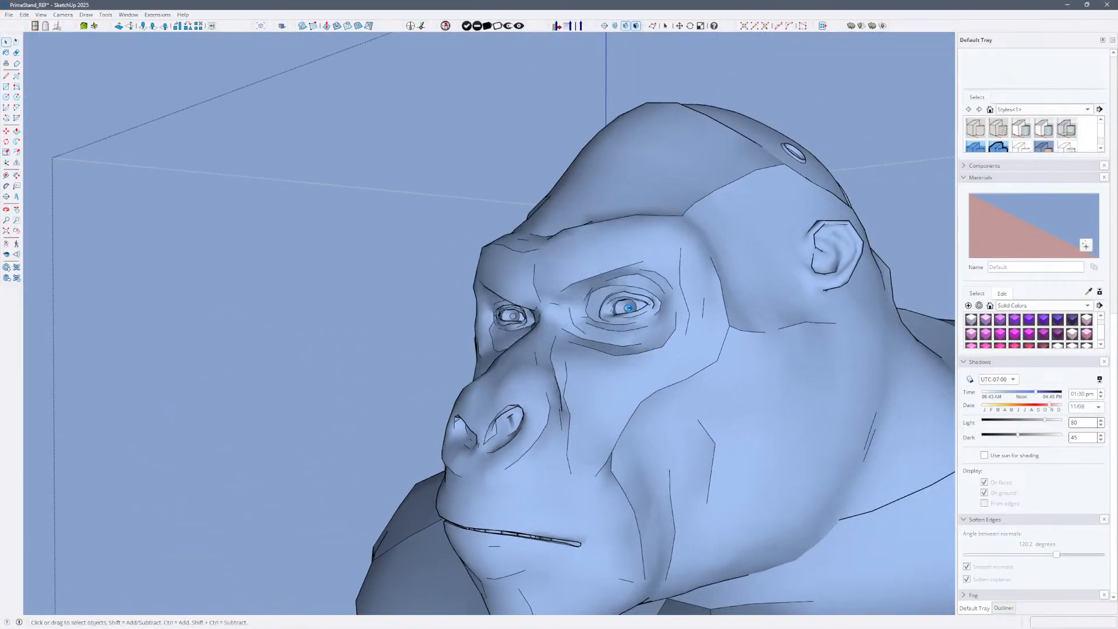
# Examine the left eyelid edges up close, then review the whole face from the front and side.
pyautogui.scroll(4, 635, 327)
pyautogui.moveTo(641, 327); pyautogui.dragTo(599, 359, button='middle')
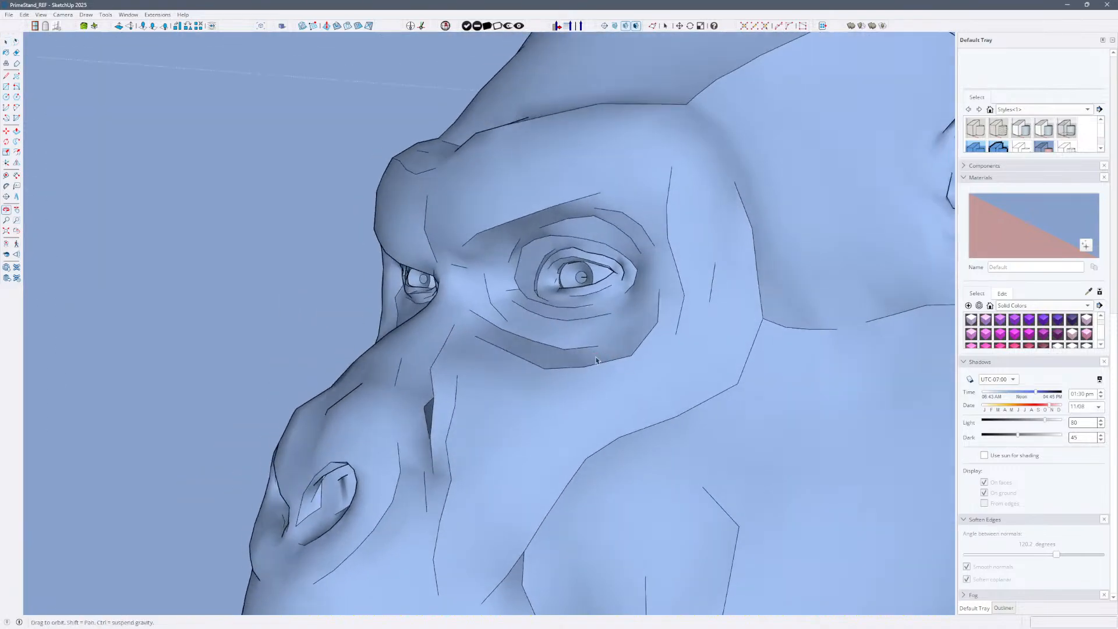
pyautogui.scroll(5, 588, 247)
pyautogui.scroll(2, 587, 246)
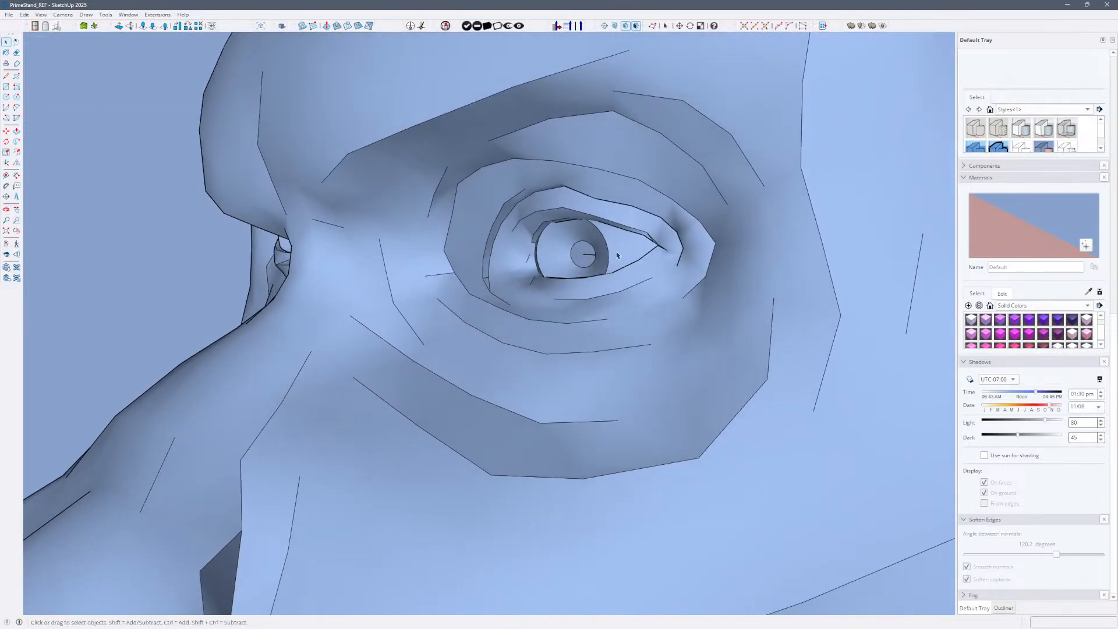
pyautogui.moveTo(617, 255); pyautogui.dragTo(667, 397, button='middle')
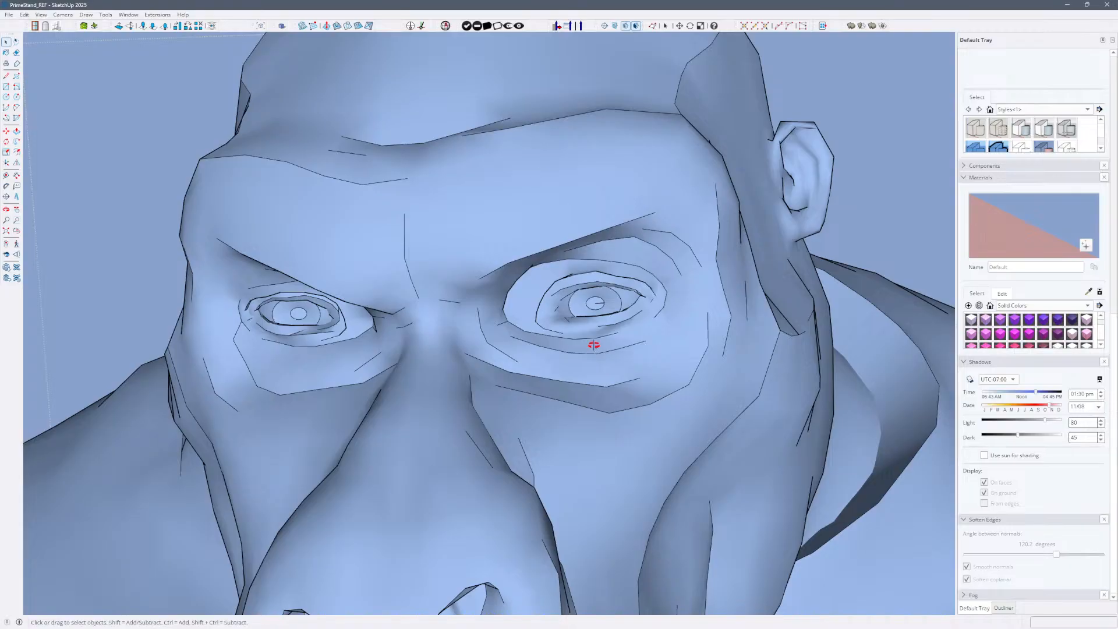
pyautogui.moveTo(593, 344); pyautogui.dragTo(595, 331, button='middle')
pyautogui.scroll(-3, 505, 340)
pyautogui.moveTo(563, 359)
pyautogui.mouseDown(button='middle')
pyautogui.moveTo(512, 343)
pyautogui.moveTo(338, 329)
pyautogui.mouseUp(button='middle')
pyautogui.scroll(-5, 545, 319)
pyautogui.moveTo(544, 320)
pyautogui.mouseDown(button='middle')
pyautogui.moveTo(784, 377)
pyautogui.moveTo(707, 343)
pyautogui.moveTo(674, 344)
pyautogui.mouseUp(button='middle')
pyautogui.scroll(5, 619, 321)
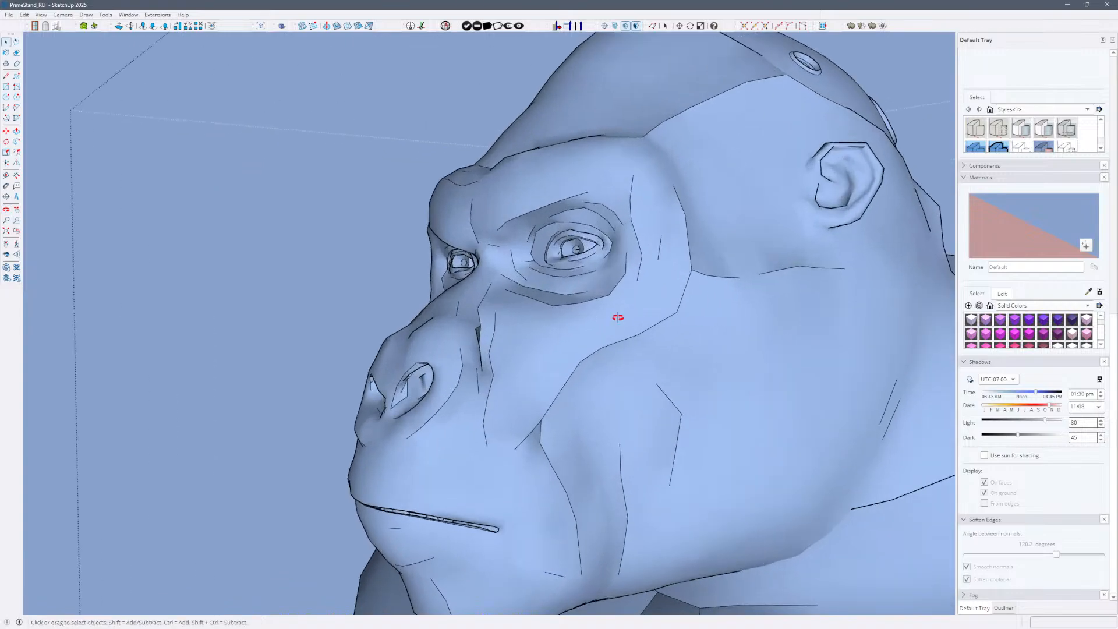
# Review the head and chest from the front, recheck the line in the left pupil, and view the full figure.
pyautogui.moveTo(618, 317); pyautogui.dragTo(783, 315, button='middle')
pyautogui.scroll(-4, 274, 309)
pyautogui.moveTo(277, 315)
pyautogui.mouseDown(button='middle')
pyautogui.moveTo(325, 324)
pyautogui.moveTo(60, 324)
pyautogui.moveTo(626, 326)
pyautogui.moveTo(306, 324)
pyautogui.moveTo(353, 330)
pyautogui.mouseUp(button='middle')
pyautogui.scroll(-2, 627, 327)
pyautogui.scroll(-2, 524, 327)
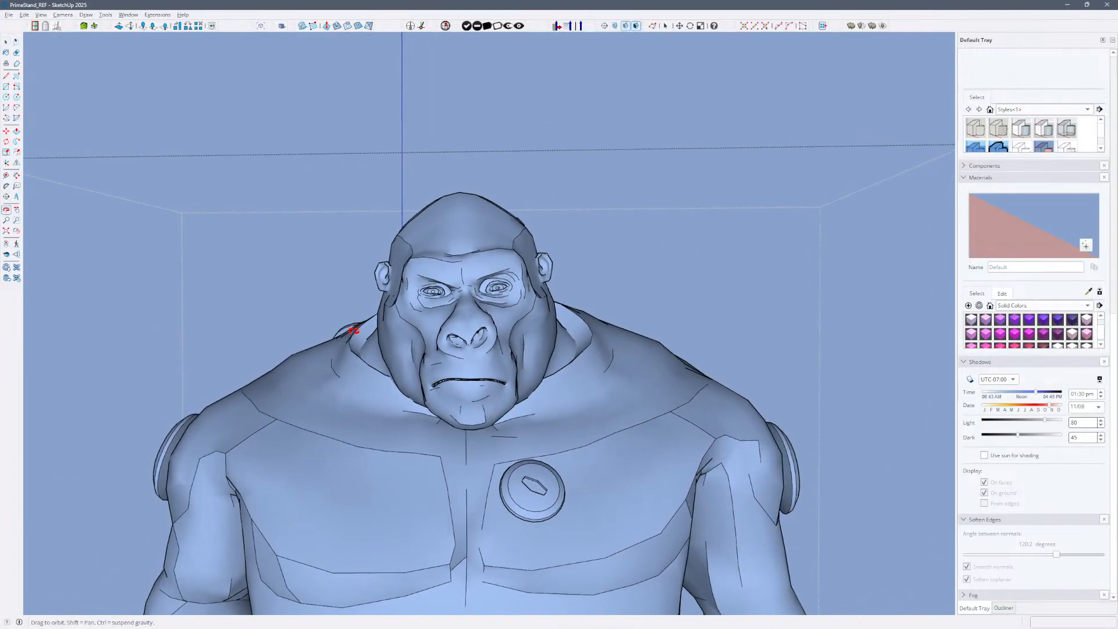
pyautogui.scroll(4, 373, 329)
pyautogui.scroll(6, 678, 210)
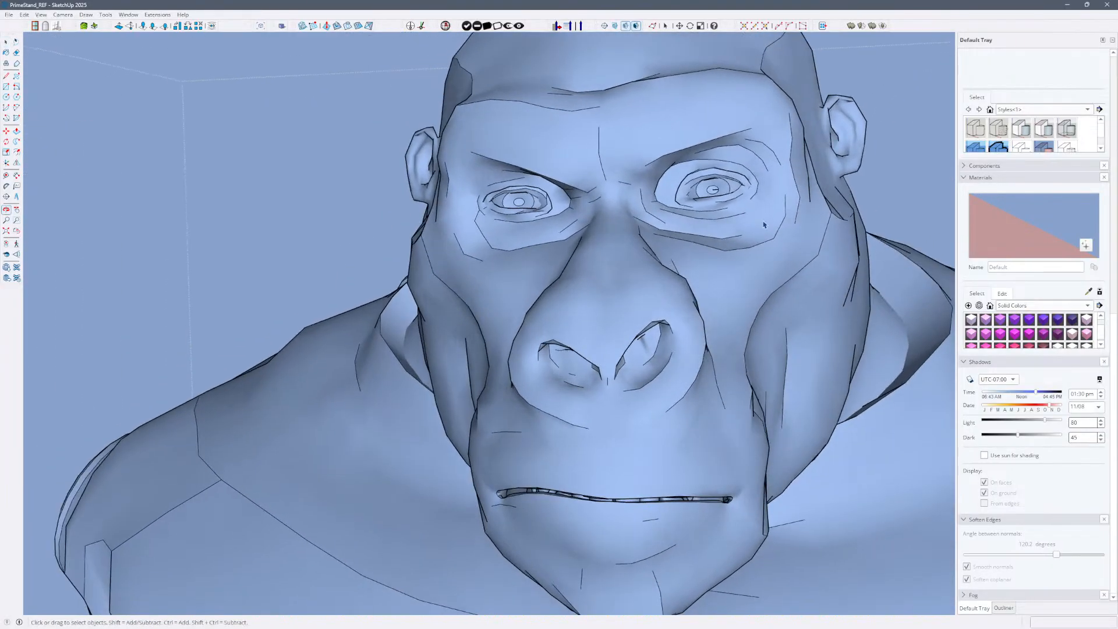
pyautogui.scroll(6, 682, 192)
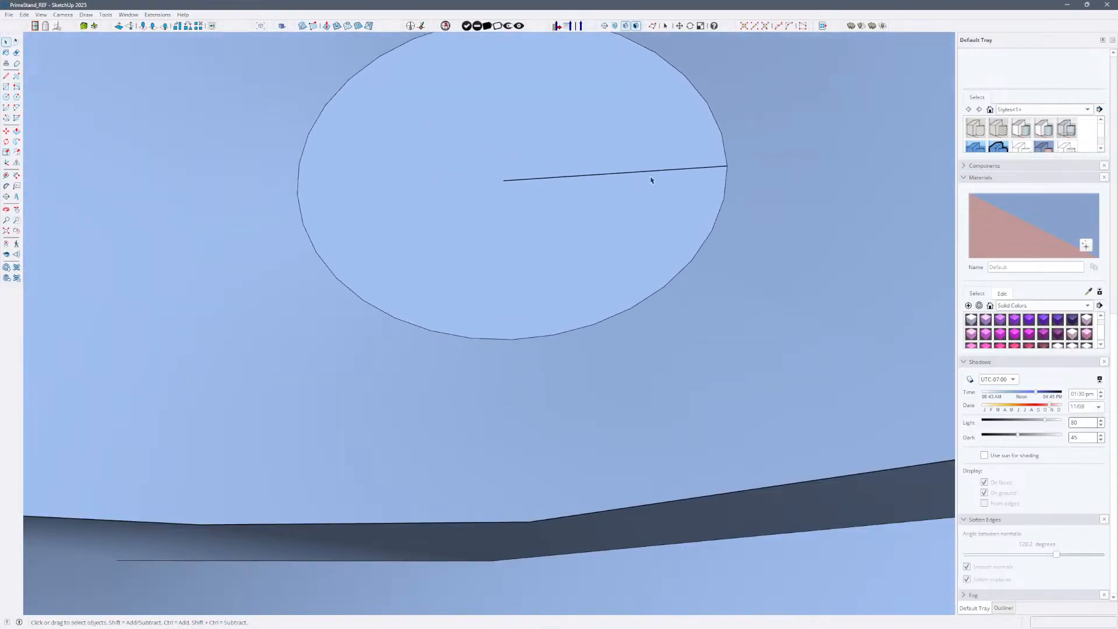
pyautogui.click(650, 177)
pyautogui.scroll(-15, 129, 594)
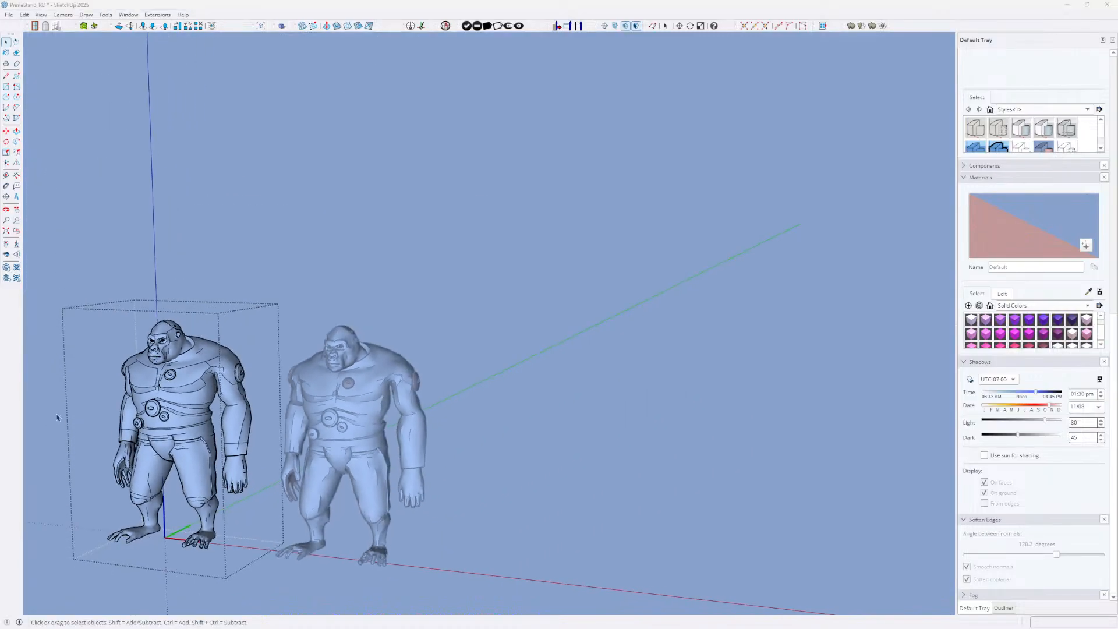
# Compare the cleaned gorilla with the unedited copy side by side, then inspect the copy's face up close.
pyautogui.click(313, 359)
pyautogui.scroll(4, 200, 389)
pyautogui.keyDown('shift'); pyautogui.moveTo(200, 389); pyautogui.dragTo(634, 299, button='middle'); pyautogui.keyUp('shift')
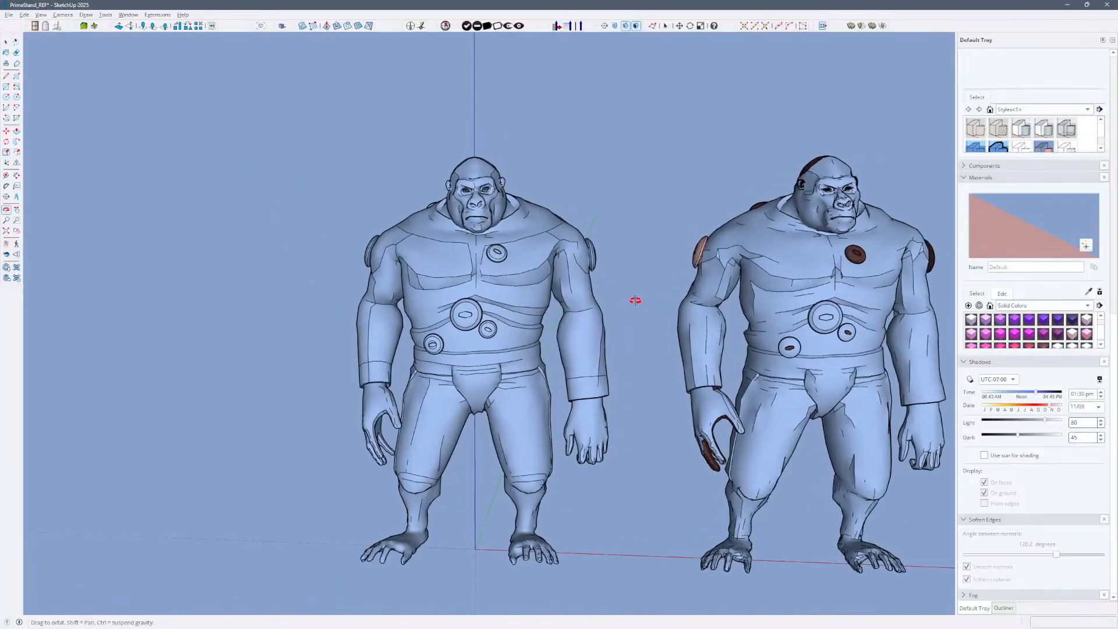
pyautogui.scroll(3, 556, 310)
pyautogui.scroll(-4, 556, 311)
pyautogui.moveTo(815, 259); pyautogui.dragTo(734, 271, button='middle')
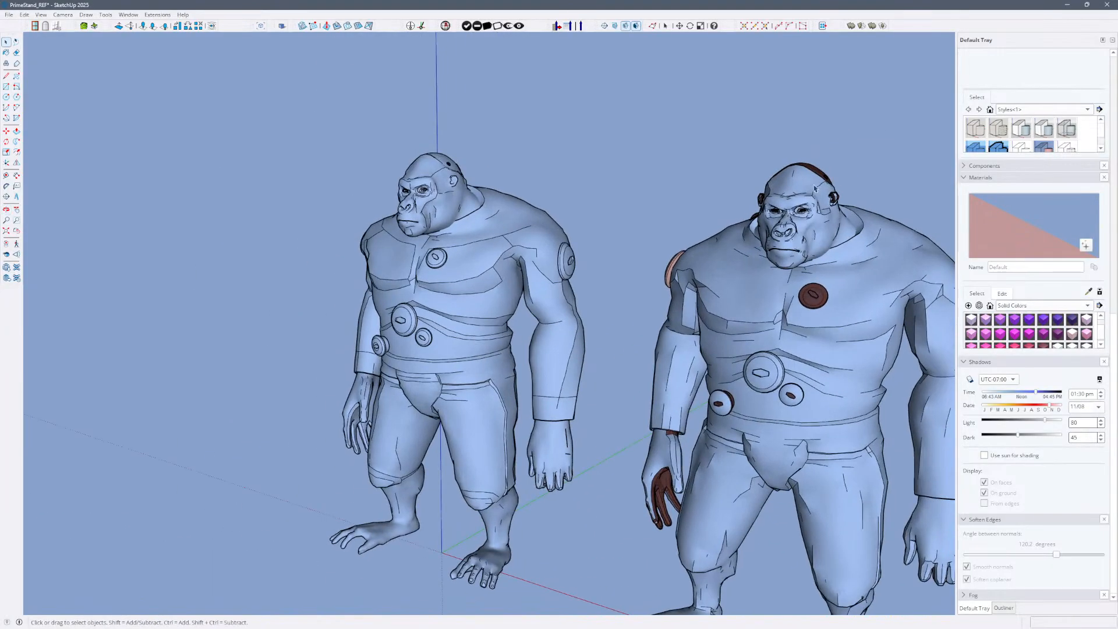
pyautogui.scroll(5, 804, 236)
pyautogui.scroll(6, 804, 236)
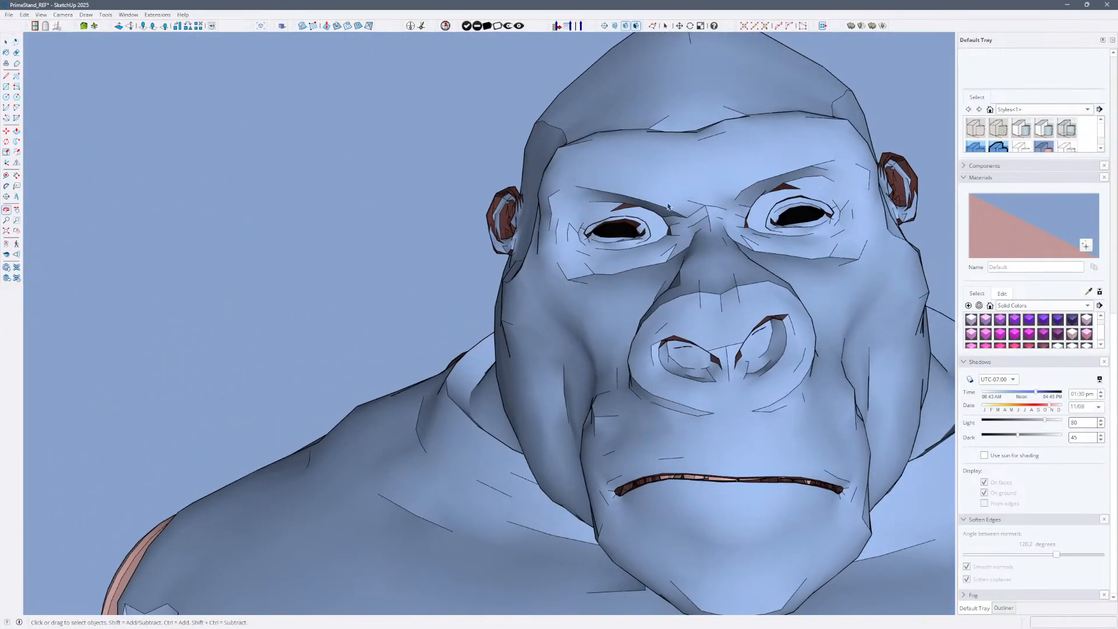
# Examine the unedited copy's head and shoulders from several angles, then return to the cleaned figure.
pyautogui.click(854, 159)
pyautogui.scroll(-4, 816, 262)
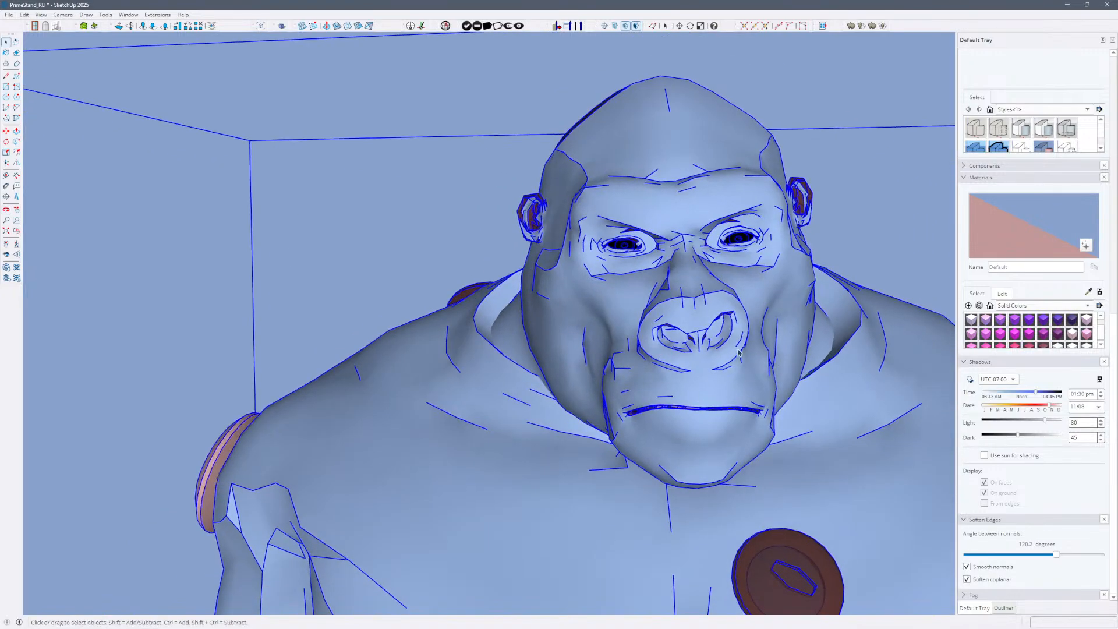
pyautogui.scroll(-2, 738, 352)
pyautogui.click(750, 125)
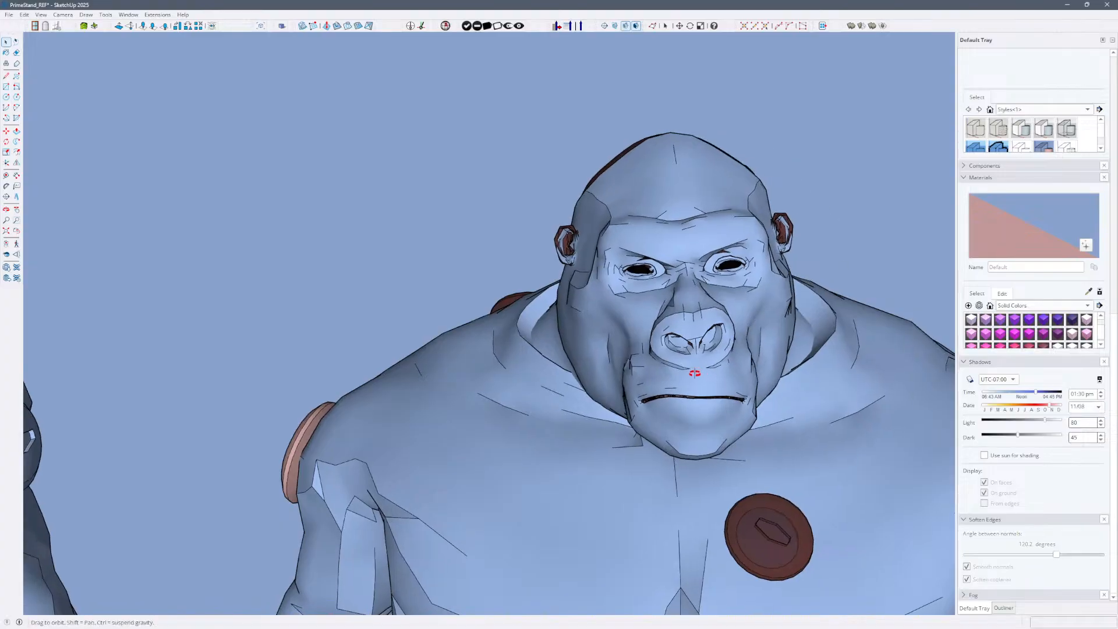
pyautogui.scroll(3, 631, 373)
pyautogui.scroll(-2, 651, 355)
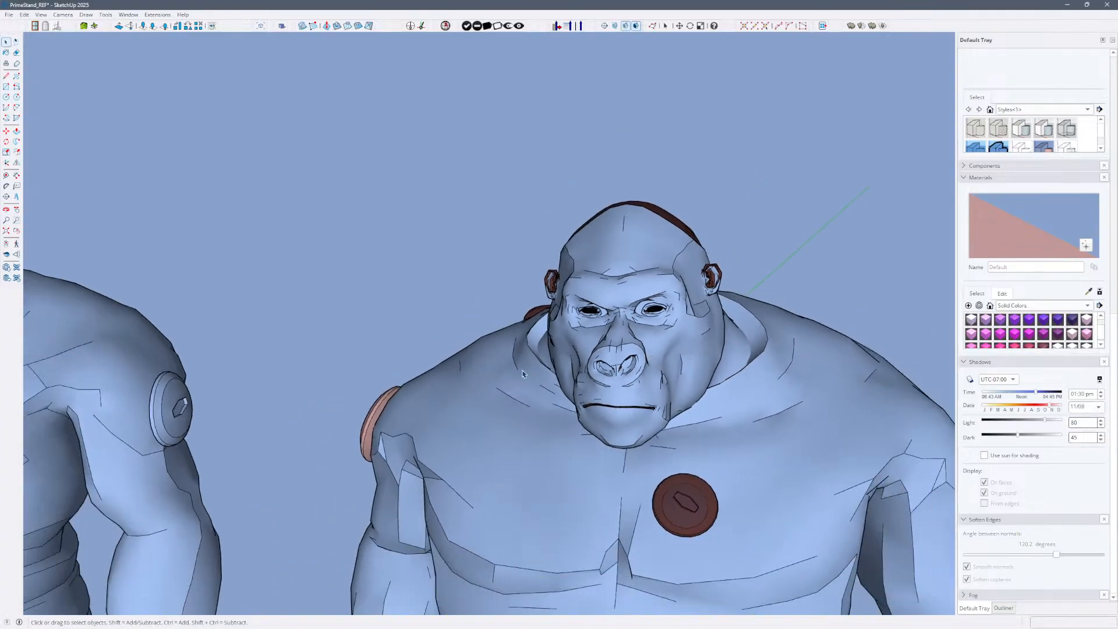
pyautogui.moveTo(522, 373); pyautogui.dragTo(740, 305, button='middle')
pyautogui.moveTo(637, 309); pyautogui.dragTo(699, 273, button='middle')
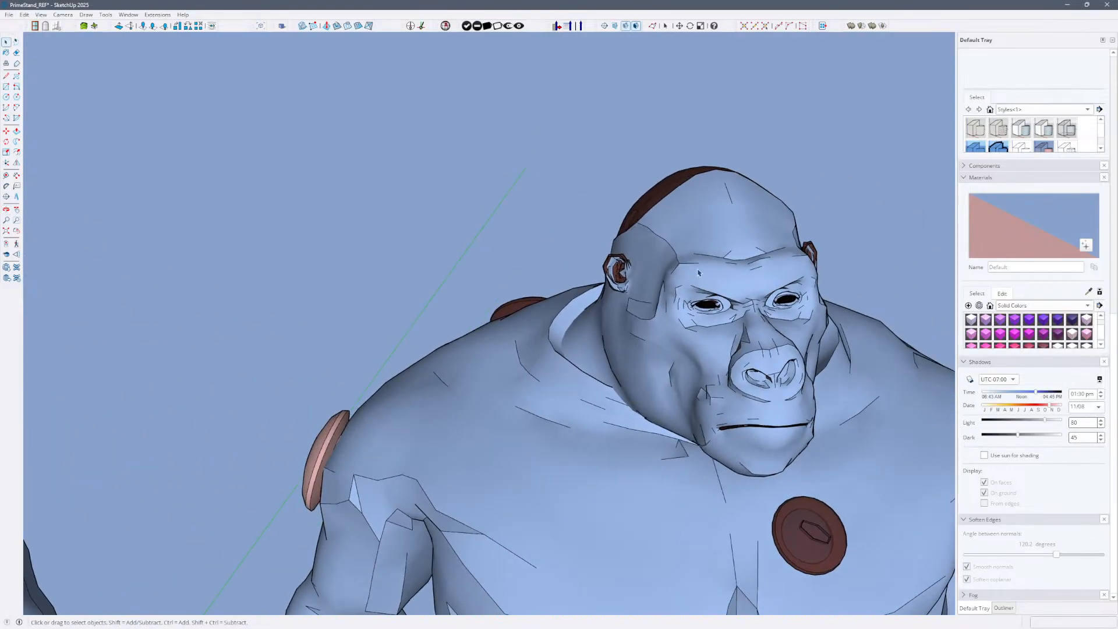
pyautogui.scroll(-4, 484, 332)
pyautogui.keyDown('shift'); pyautogui.moveTo(227, 365); pyautogui.dragTo(780, 435, button='middle'); pyautogui.keyUp('shift')
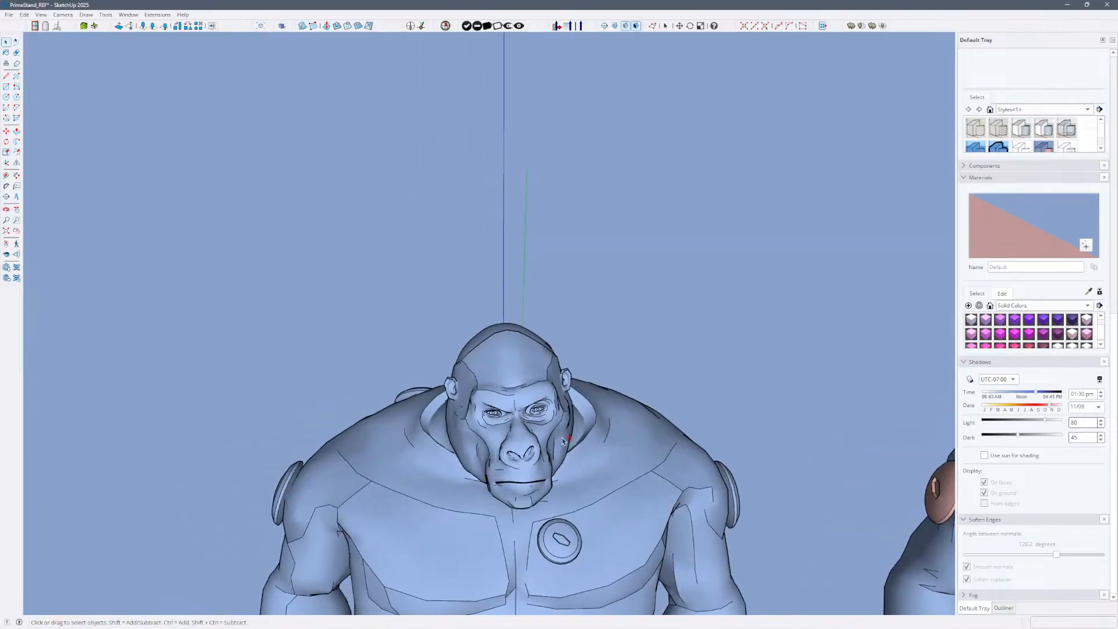
# Open the cleaned figure's head group and select its entire connected mesh.
pyautogui.scroll(4, 541, 428)
pyautogui.scroll(6, 472, 379)
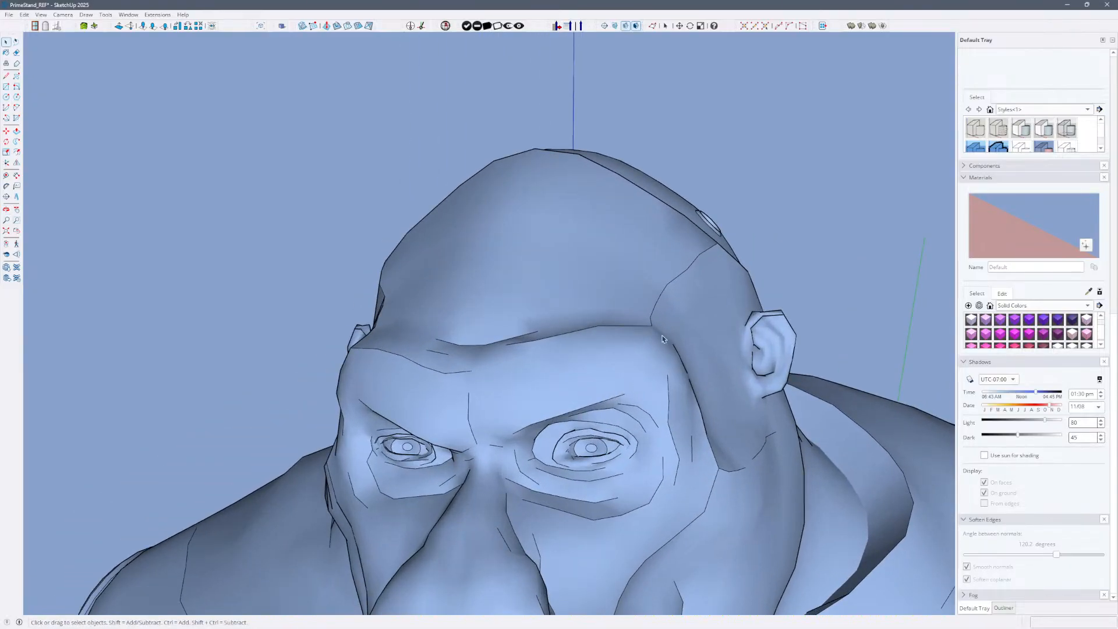
pyautogui.click(639, 342)
pyautogui.doubleClick(639, 342)
pyautogui.tripleClick(638, 352)
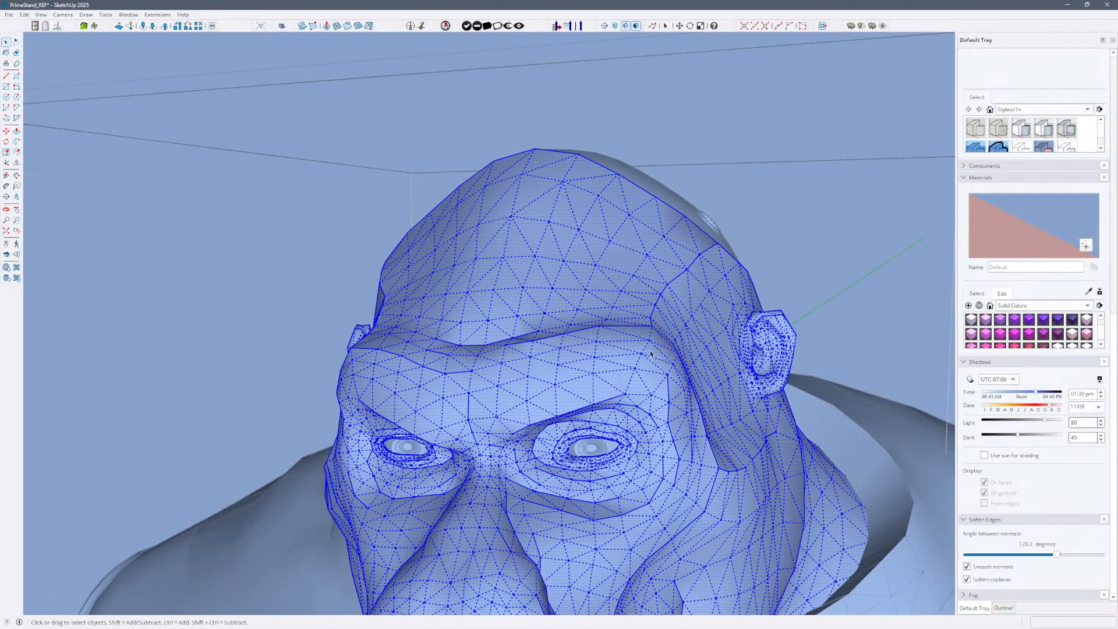
pyautogui.moveTo(669, 385); pyautogui.dragTo(622, 390, button='middle')
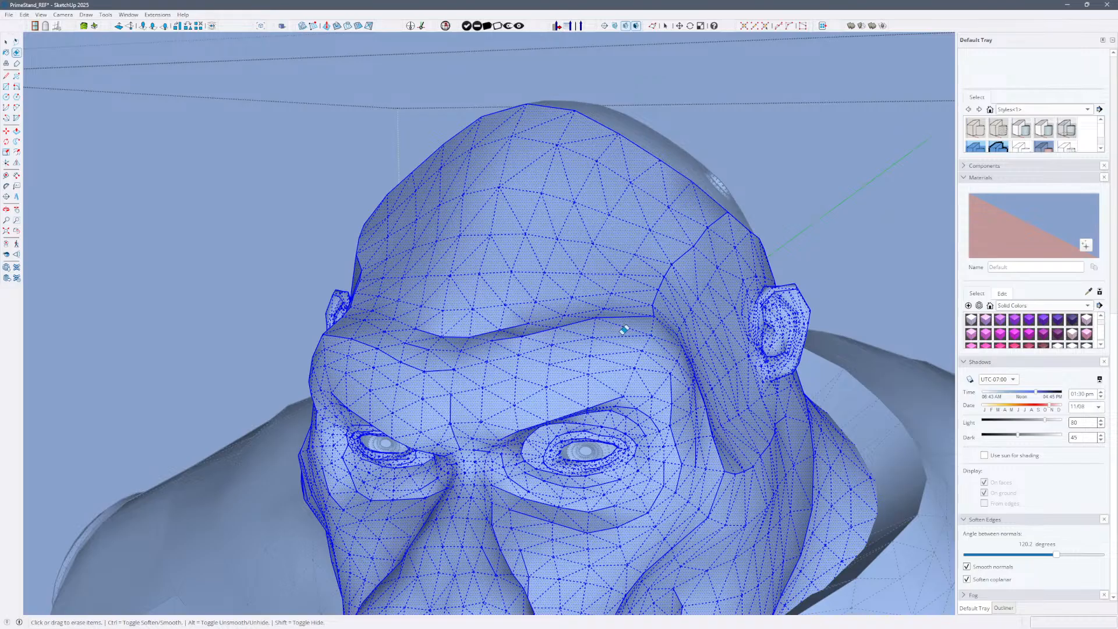
# Undo the stray erase and unsmooth edges along the brow ridge and temples with the Eraser, checking with hidden geometry toggled.
pyautogui.click(623, 331)
pyautogui.hotkey('ctrl', 'z')
pyautogui.press('alt')
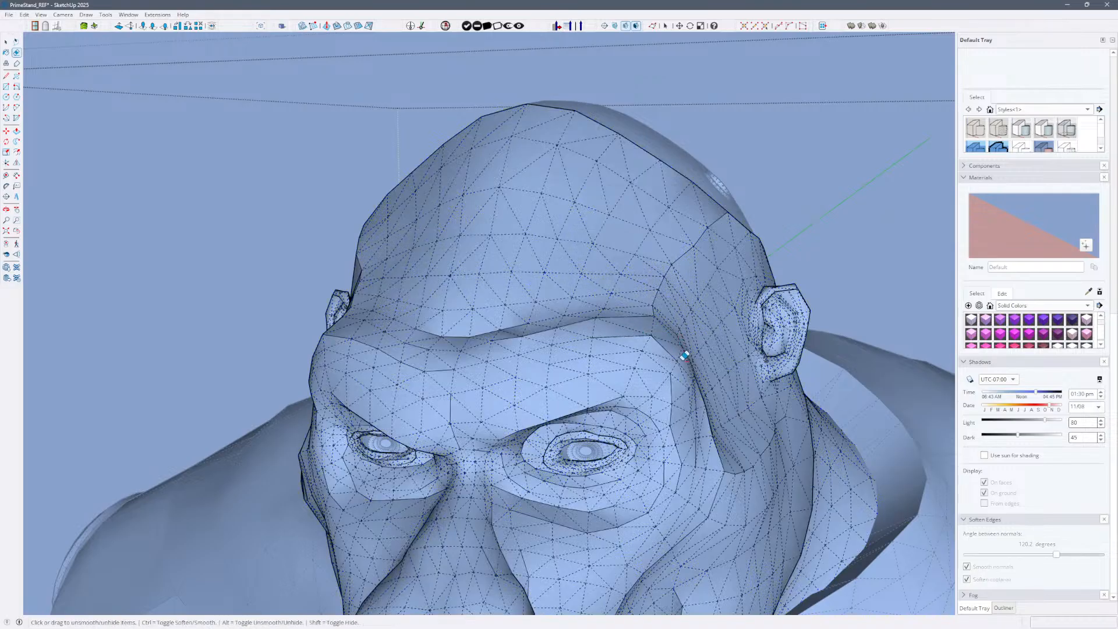
pyautogui.moveTo(683, 358)
pyautogui.mouseDown(button='middle')
pyautogui.moveTo(785, 320)
pyautogui.moveTo(699, 400)
pyautogui.moveTo(682, 361)
pyautogui.moveTo(727, 313)
pyautogui.moveTo(714, 346)
pyautogui.moveTo(669, 332)
pyautogui.moveTo(687, 358)
pyautogui.moveTo(710, 312)
pyautogui.moveTo(689, 357)
pyautogui.moveTo(749, 325)
pyautogui.moveTo(691, 349)
pyautogui.moveTo(881, 316)
pyautogui.moveTo(723, 382)
pyautogui.moveTo(640, 338)
pyautogui.moveTo(675, 330)
pyautogui.mouseUp(button='middle')
pyautogui.hotkey('alt', 'h')
pyautogui.hotkey('alt', 'h')
pyautogui.hotkey('alt', 'h')
pyautogui.hotkey('alt', 'h')
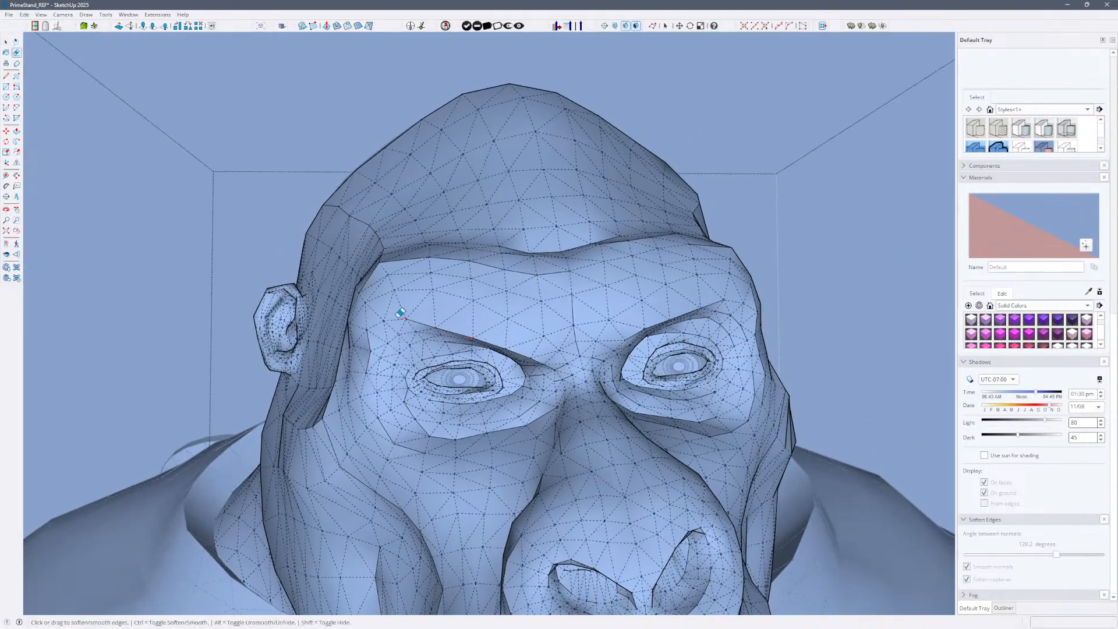
pyautogui.press('alt')
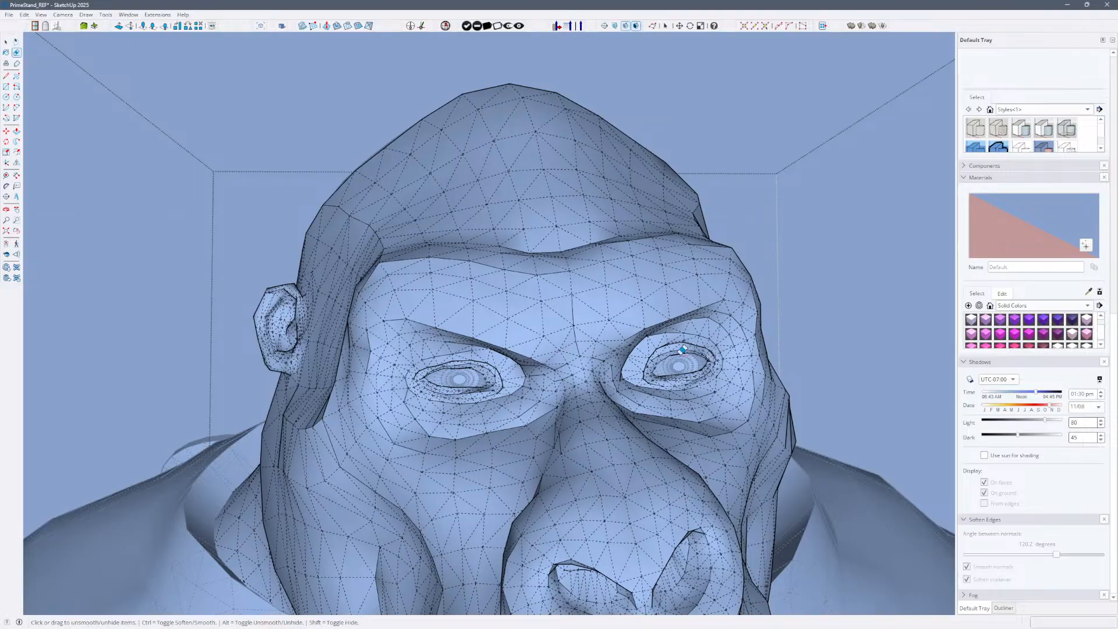
# Unsmooth edges around the inner brow and from the left temple down to the cheekbone with the Eraser.
pyautogui.moveTo(600, 364)
pyautogui.mouseDown(button='middle')
pyautogui.moveTo(741, 320)
pyautogui.moveTo(694, 319)
pyautogui.mouseUp(button='middle')
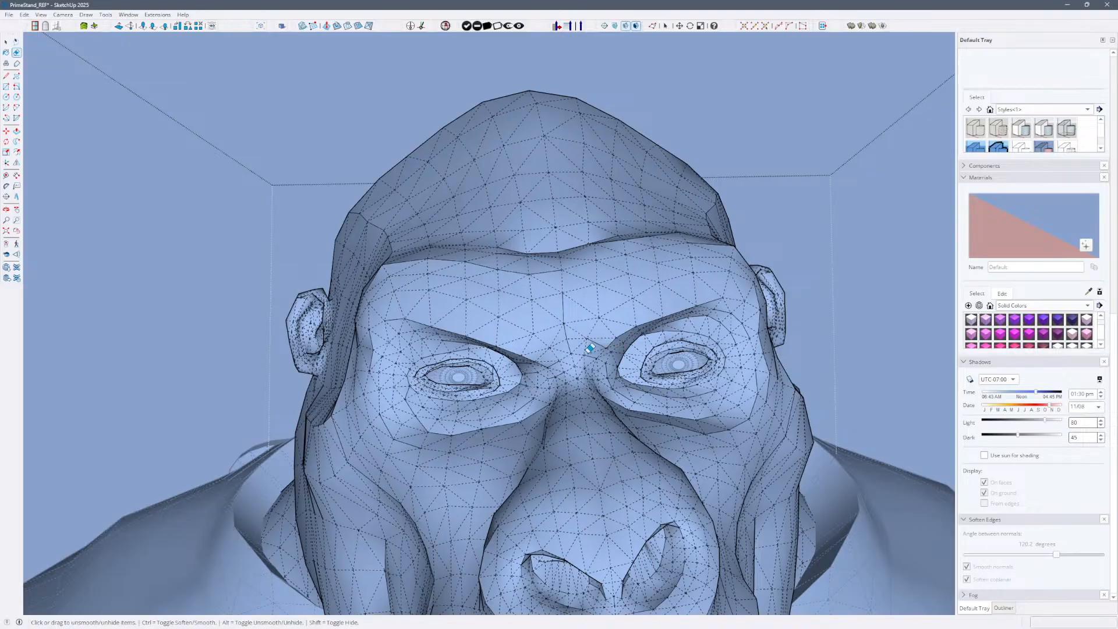
pyautogui.press('alt')
pyautogui.moveTo(733, 385)
pyautogui.mouseDown(button='middle')
pyautogui.moveTo(661, 390)
pyautogui.moveTo(661, 404)
pyautogui.moveTo(753, 369)
pyautogui.moveTo(779, 337)
pyautogui.moveTo(789, 396)
pyautogui.moveTo(776, 429)
pyautogui.moveTo(815, 444)
pyautogui.moveTo(763, 451)
pyautogui.moveTo(763, 464)
pyautogui.moveTo(797, 474)
pyautogui.moveTo(820, 416)
pyautogui.moveTo(828, 425)
pyautogui.moveTo(794, 451)
pyautogui.moveTo(768, 452)
pyautogui.moveTo(828, 428)
pyautogui.mouseUp(button='middle')
pyautogui.press('alt')
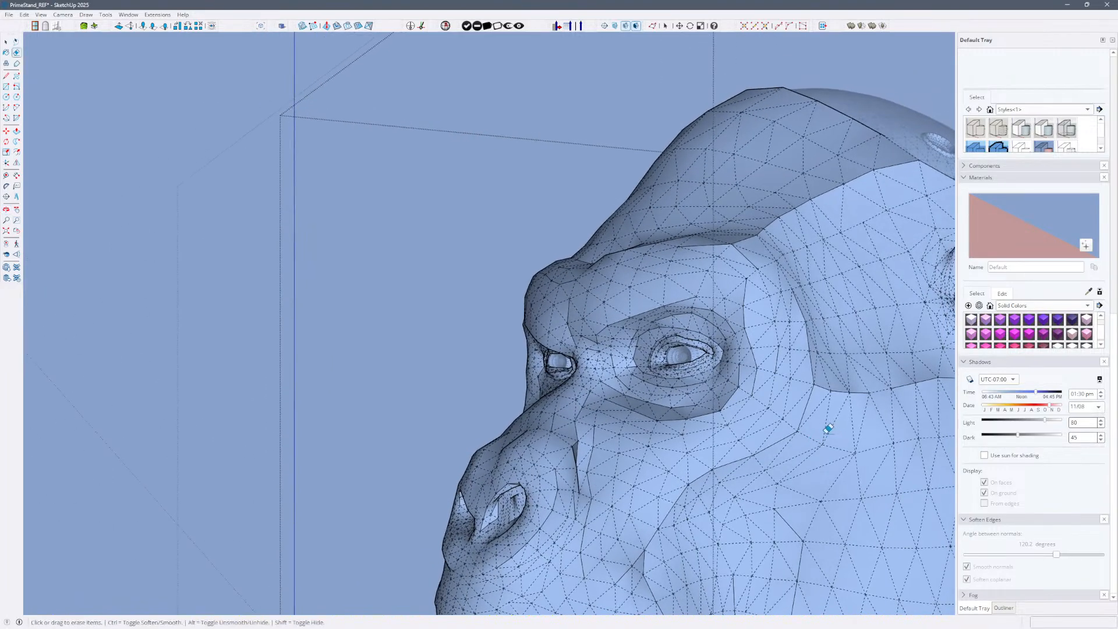
pyautogui.moveTo(793, 397)
pyautogui.mouseDown(button='middle')
pyautogui.moveTo(696, 484)
pyautogui.moveTo(879, 390)
pyautogui.moveTo(886, 406)
pyautogui.moveTo(836, 439)
pyautogui.moveTo(774, 454)
pyautogui.moveTo(833, 393)
pyautogui.mouseUp(button='middle')
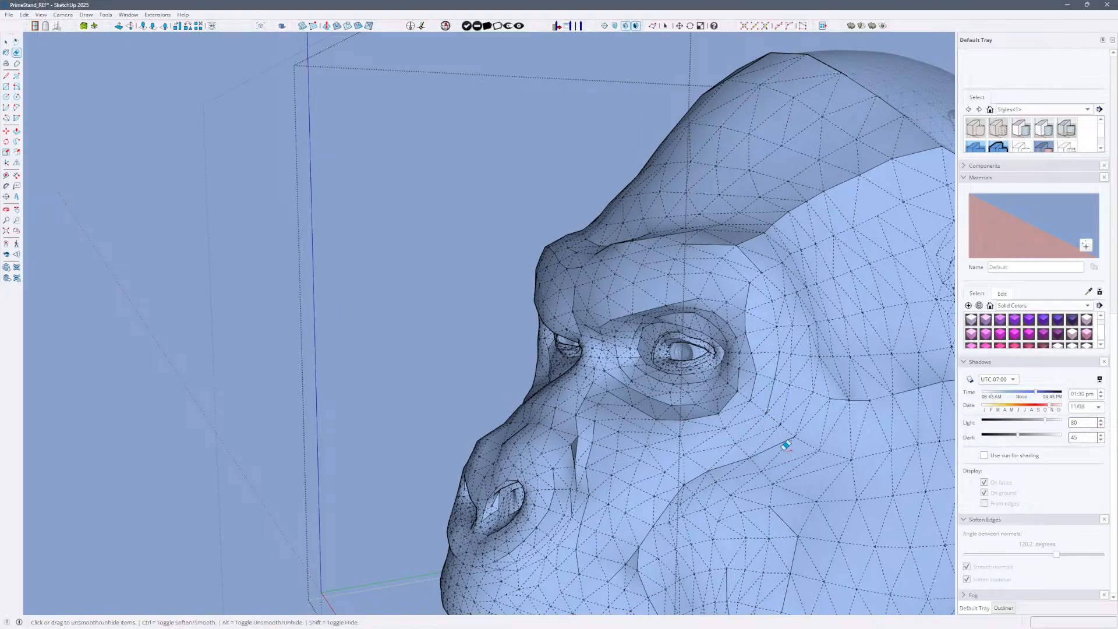
# Review the edge lines on the left cheek, jaw and face from the side and three-quarter views.
pyautogui.moveTo(795, 382)
pyautogui.mouseDown(button='middle')
pyautogui.moveTo(908, 354)
pyautogui.moveTo(869, 408)
pyautogui.moveTo(976, 380)
pyautogui.moveTo(841, 415)
pyautogui.mouseUp(button='middle')
pyautogui.press('z')
pyautogui.moveTo(829, 424); pyautogui.dragTo(675, 540)
pyautogui.moveTo(675, 539); pyautogui.dragTo(691, 466, button='middle')
pyautogui.scroll(3, 579, 211)
pyautogui.moveTo(579, 211); pyautogui.dragTo(590, 224)
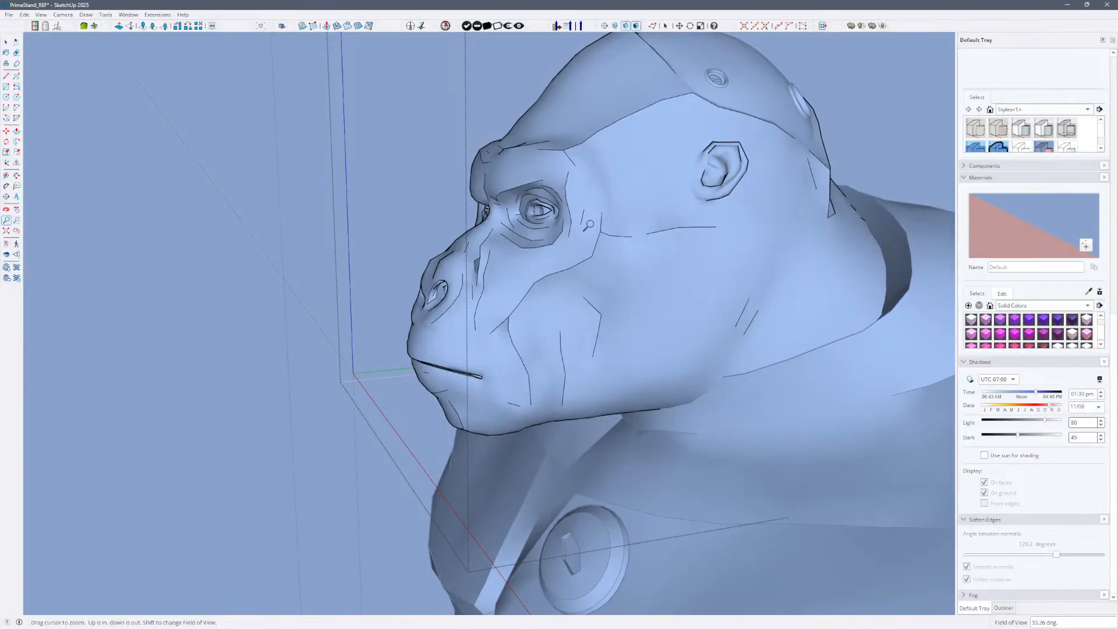
pyautogui.press('e')
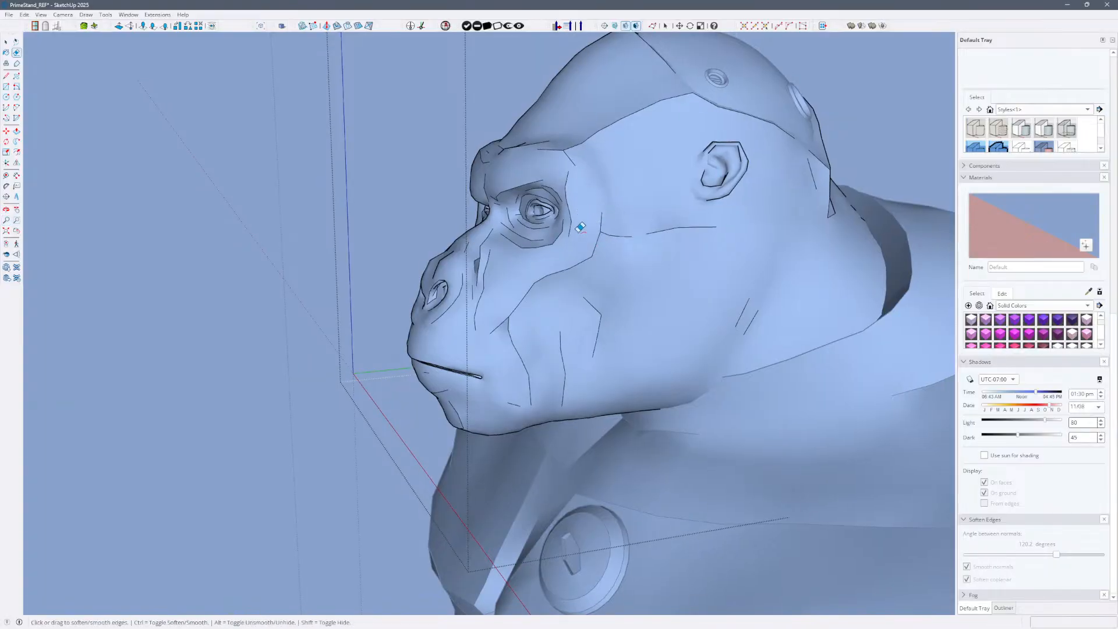
pyautogui.moveTo(580, 228); pyautogui.dragTo(701, 169, button='middle')
pyautogui.moveTo(814, 242); pyautogui.dragTo(805, 235, button='middle')
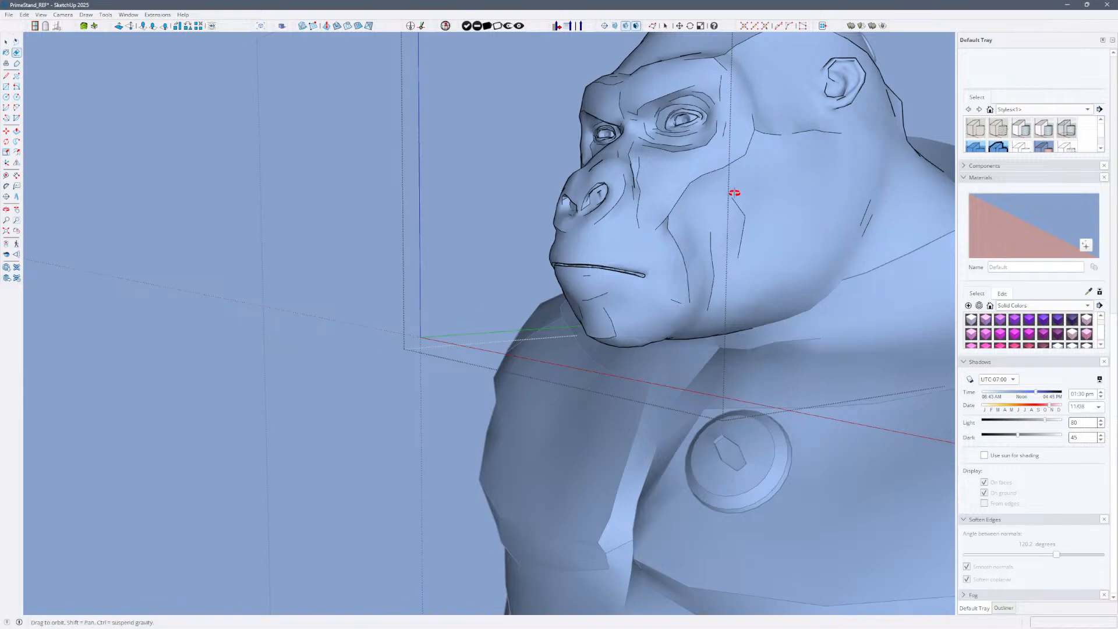
pyautogui.moveTo(732, 192)
pyautogui.mouseDown(button='middle')
pyautogui.moveTo(976, 214)
pyautogui.moveTo(943, 195)
pyautogui.moveTo(875, 187)
pyautogui.moveTo(779, 247)
pyautogui.moveTo(813, 225)
pyautogui.moveTo(782, 226)
pyautogui.moveTo(717, 298)
pyautogui.moveTo(624, 303)
pyautogui.mouseUp(button='middle')
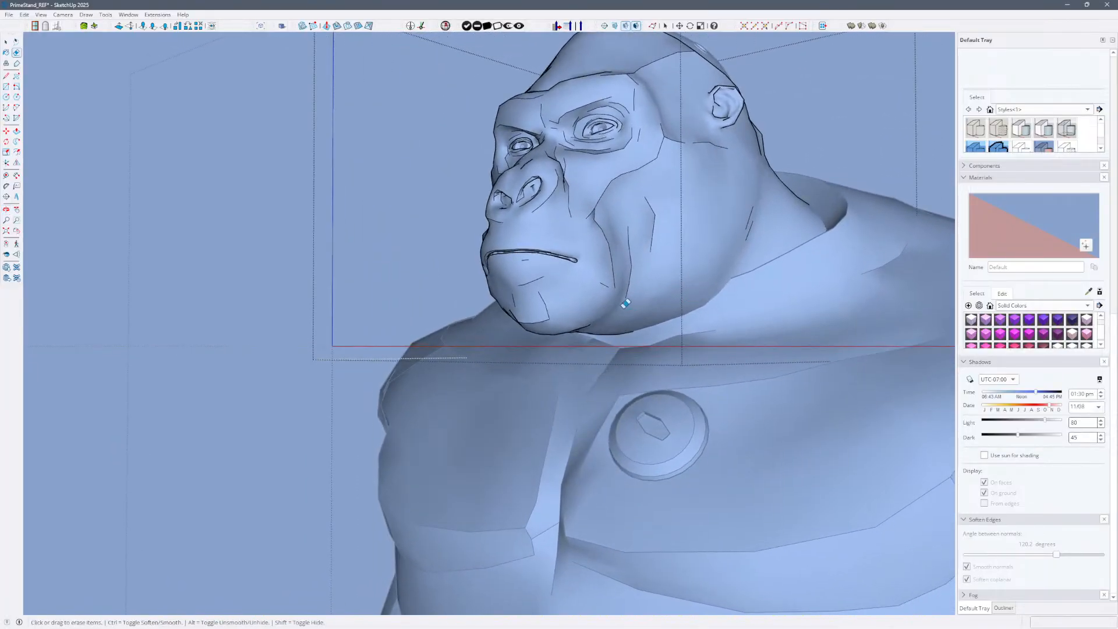
# Unsmooth the curved jawline edges behind the left cheek with the Eraser while hidden geometry is displayed.
pyautogui.moveTo(672, 235)
pyautogui.mouseDown(button='middle')
pyautogui.moveTo(634, 312)
pyautogui.moveTo(661, 217)
pyautogui.moveTo(638, 252)
pyautogui.moveTo(666, 218)
pyautogui.moveTo(654, 219)
pyautogui.moveTo(703, 216)
pyautogui.moveTo(673, 249)
pyautogui.mouseUp(button='middle')
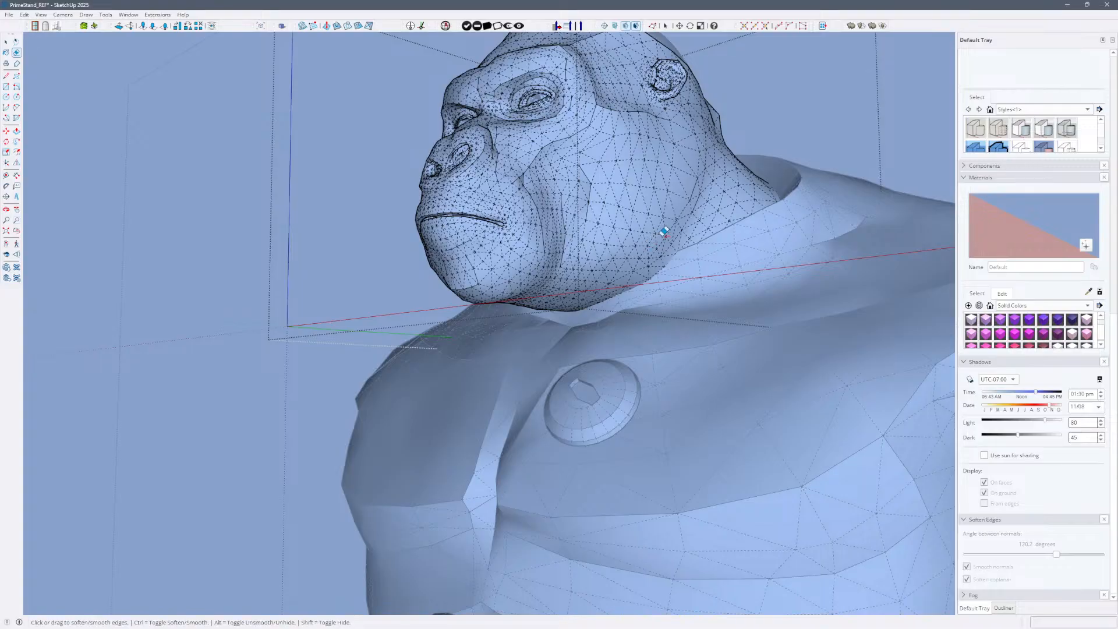
pyautogui.hotkey('alt', 'h')
pyautogui.hotkey('alt', 'h')
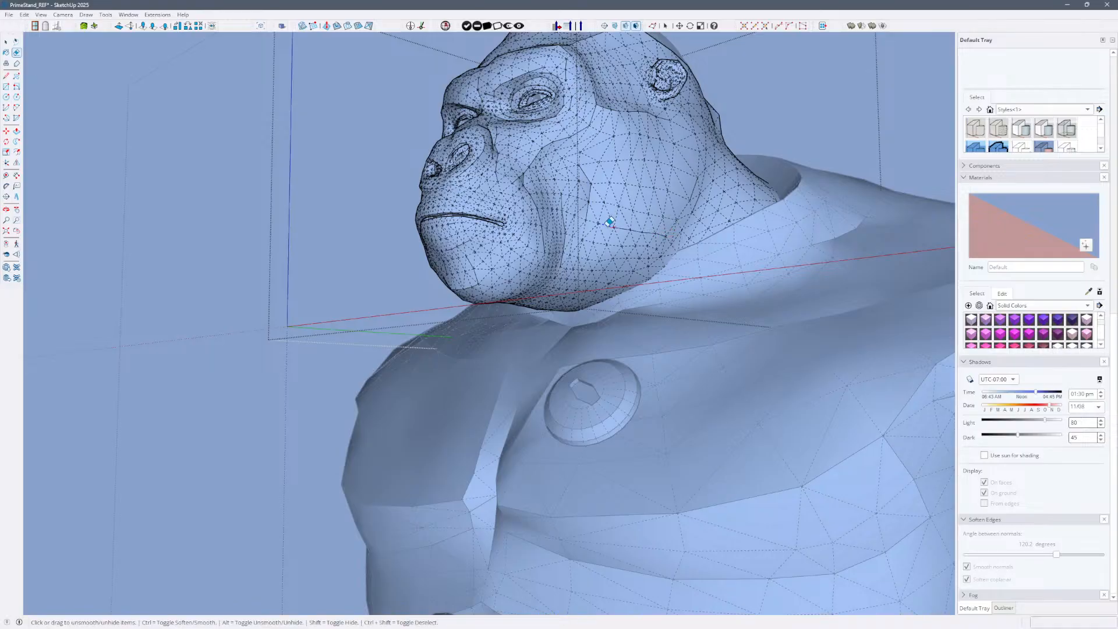
pyautogui.hotkey('alt', 'h')
pyautogui.moveTo(710, 242)
pyautogui.mouseDown(button='middle')
pyautogui.moveTo(574, 299)
pyautogui.moveTo(631, 312)
pyautogui.moveTo(637, 304)
pyautogui.mouseUp(button='middle')
pyautogui.hotkey('alt', 'h')
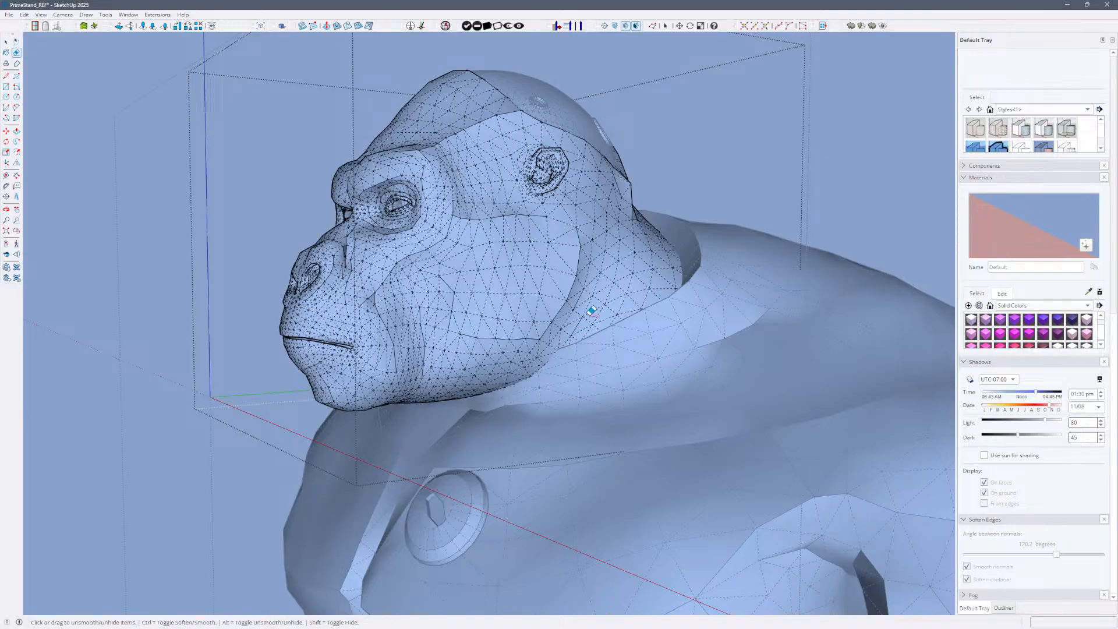
# Unsmooth the matching jawline edges on the right side of the head, from below the ear towards the chin.
pyautogui.moveTo(605, 301)
pyautogui.mouseDown(button='middle')
pyautogui.moveTo(624, 332)
pyautogui.moveTo(751, 319)
pyautogui.moveTo(744, 332)
pyautogui.moveTo(703, 331)
pyautogui.moveTo(599, 306)
pyautogui.moveTo(833, 442)
pyautogui.moveTo(883, 414)
pyautogui.moveTo(931, 411)
pyautogui.moveTo(743, 364)
pyautogui.moveTo(873, 371)
pyautogui.mouseUp(button='middle')
pyautogui.hotkey('alt', 'h')
pyautogui.moveTo(693, 343); pyautogui.dragTo(526, 421, button='middle')
pyautogui.press('z')
pyautogui.scroll(3, 658, 333)
pyautogui.scroll(1, 526, 421)
pyautogui.scroll(4, 526, 421)
pyautogui.moveTo(601, 388); pyautogui.dragTo(693, 384, button='middle')
pyautogui.scroll(1, 567, 449)
pyautogui.moveTo(565, 451); pyautogui.dragTo(563, 453, button='middle')
pyautogui.press('e')
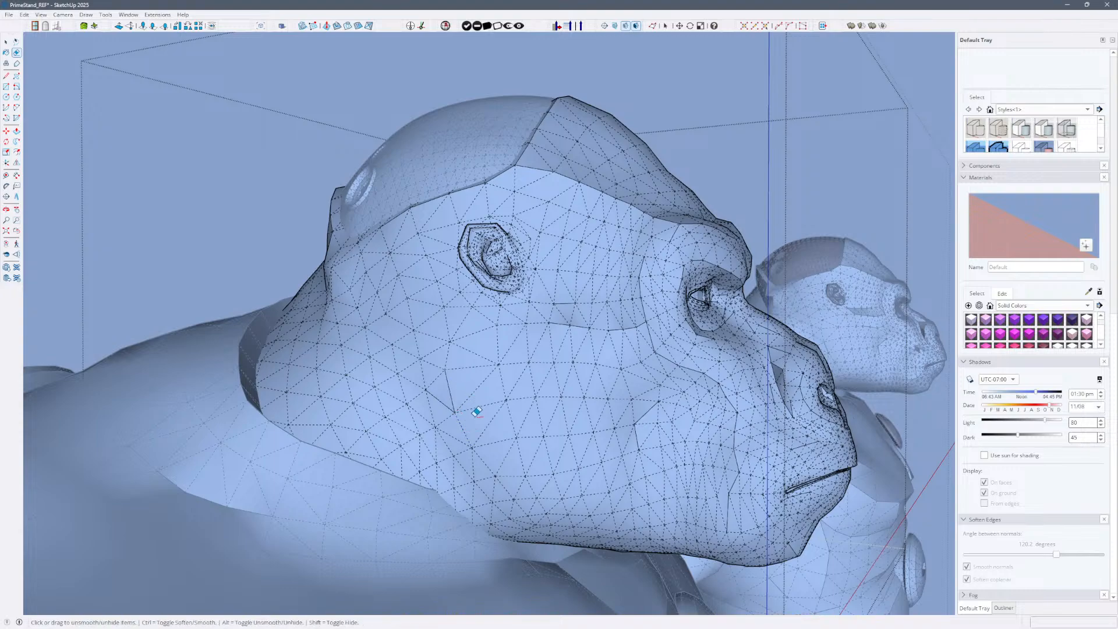
pyautogui.moveTo(446, 395)
pyautogui.keyDown('ctrl'); pyautogui.mouseDown()
pyautogui.moveTo(437, 405)
pyautogui.moveTo(469, 432)
pyautogui.mouseUp(); pyautogui.keyUp('ctrl')
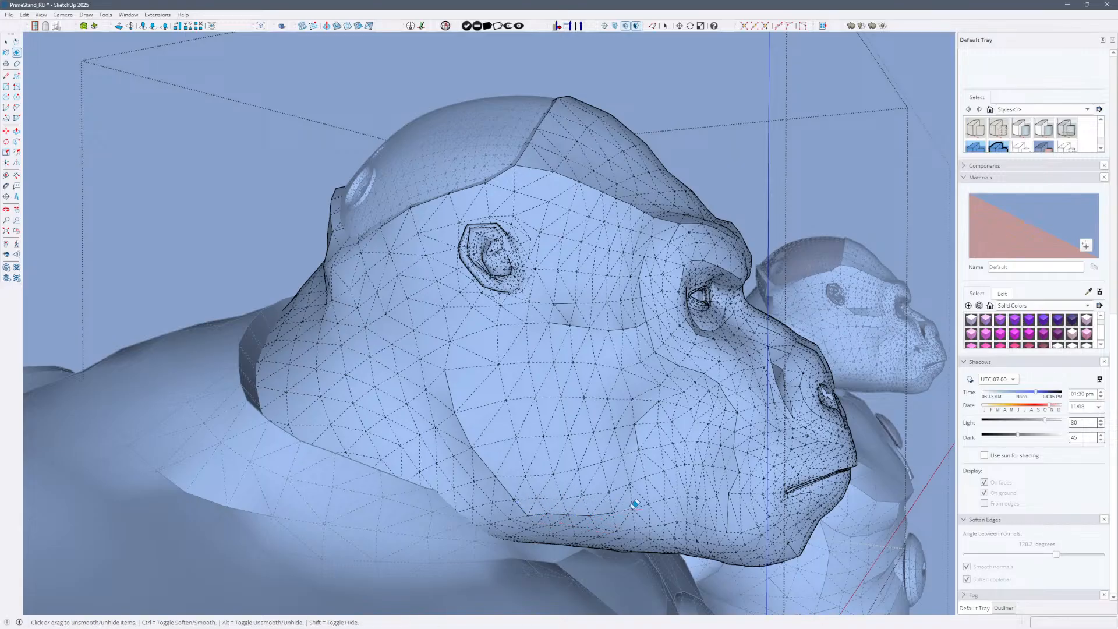
# Unsmooth the fold edges on the right cheek down to the jaw, then turn off hidden geometry.
pyautogui.moveTo(799, 474)
pyautogui.mouseDown(button='middle')
pyautogui.moveTo(809, 470)
pyautogui.moveTo(604, 507)
pyautogui.moveTo(565, 446)
pyautogui.moveTo(759, 325)
pyautogui.moveTo(754, 283)
pyautogui.mouseUp(button='middle')
pyautogui.hotkey('alt', 'h')
pyautogui.hotkey('alt', 'h')
pyautogui.moveTo(748, 293)
pyautogui.mouseDown()
pyautogui.moveTo(741, 309)
pyautogui.moveTo(754, 341)
pyautogui.moveTo(819, 353)
pyautogui.moveTo(740, 341)
pyautogui.mouseUp()
pyautogui.press('e')
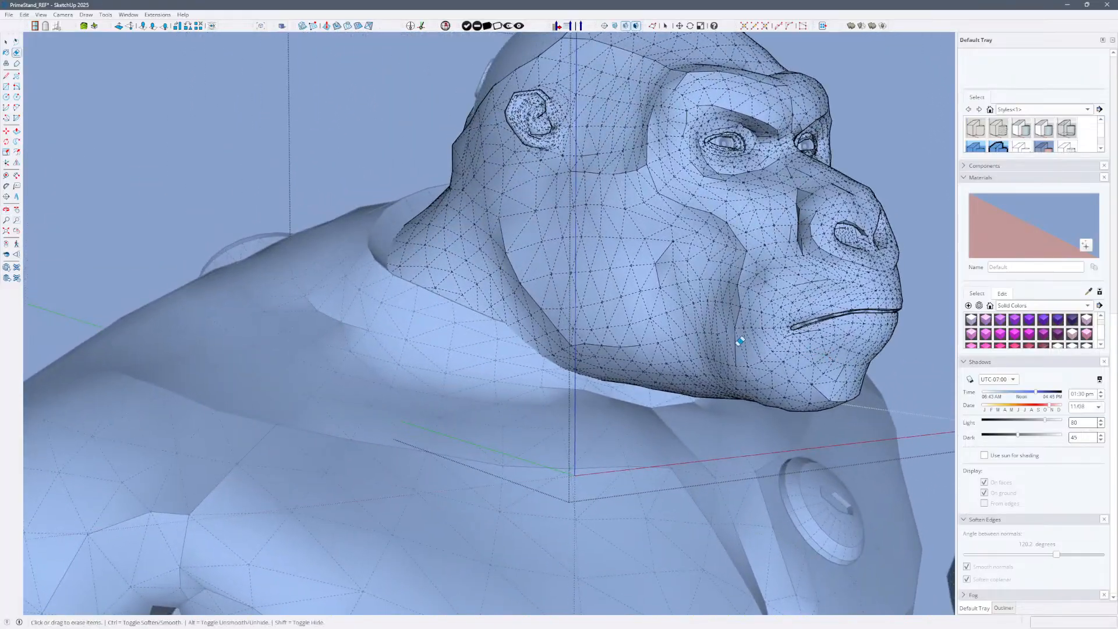
pyautogui.press('ctrl')
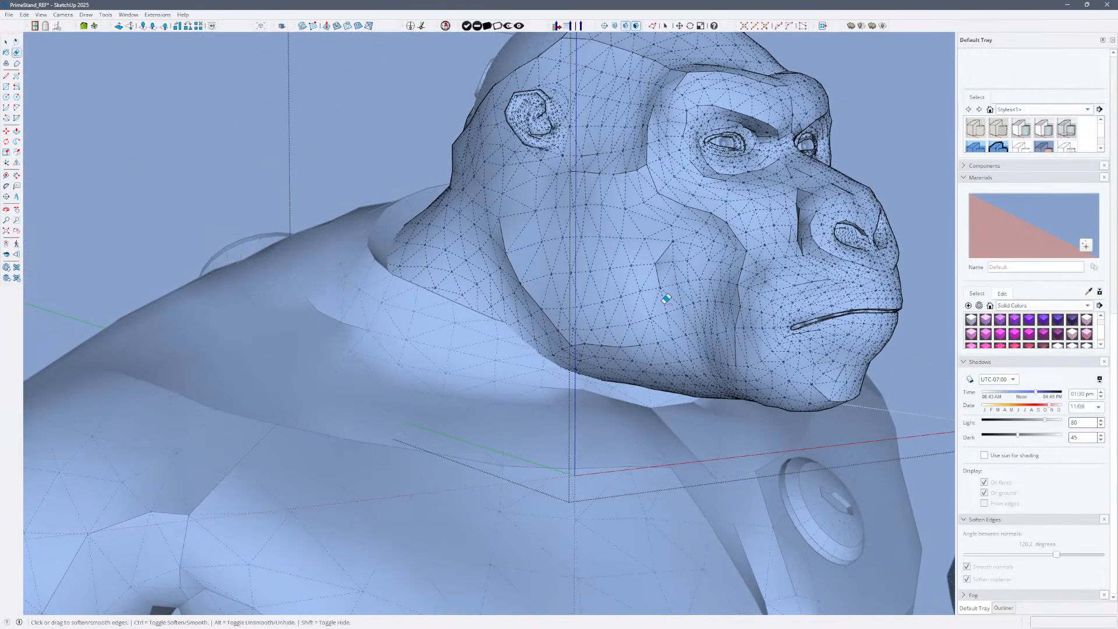
pyautogui.press('m')
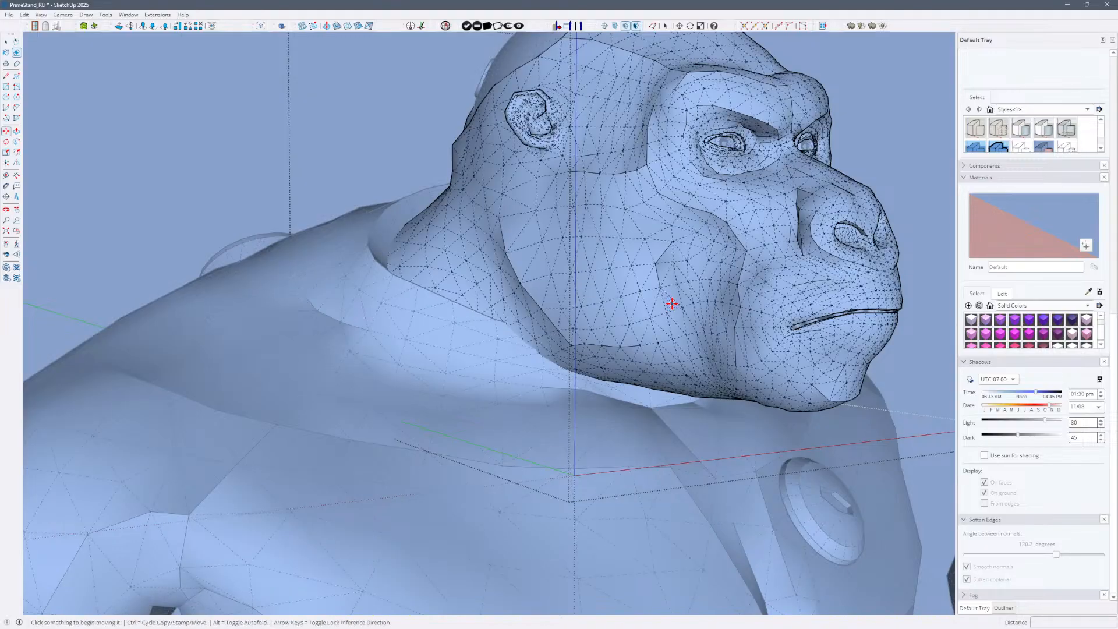
pyautogui.press('ctrl')
pyautogui.press('e')
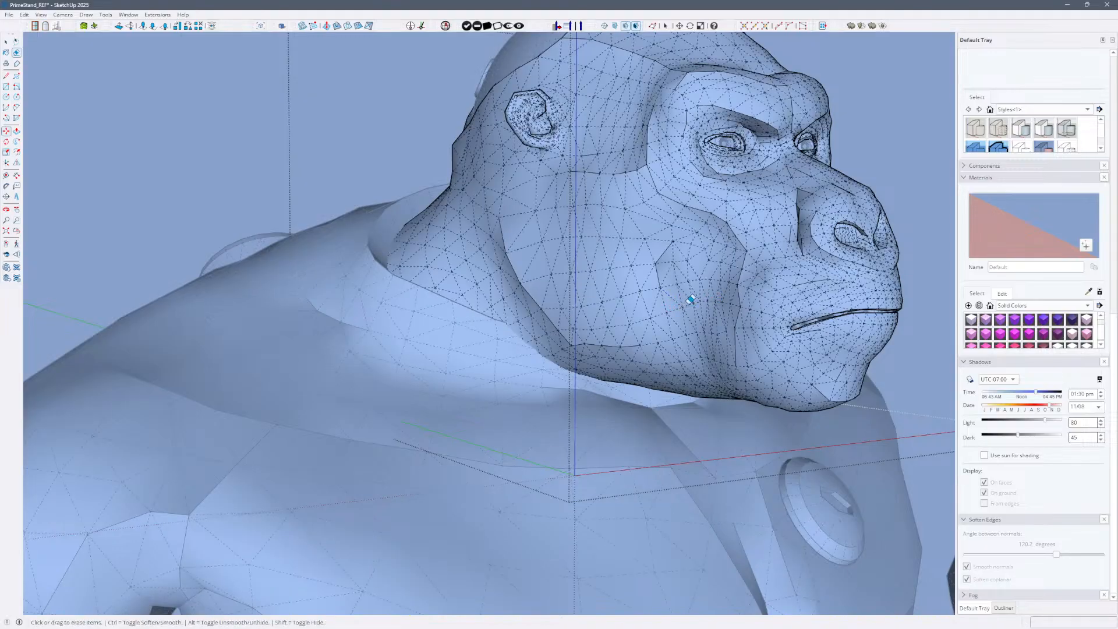
pyautogui.press('alt')
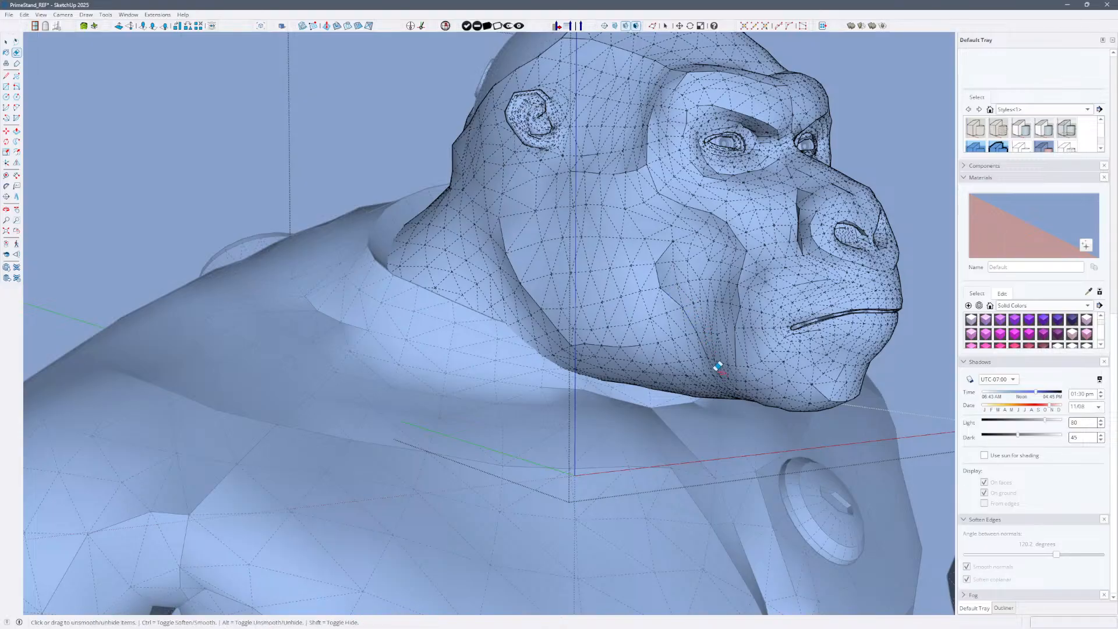
pyautogui.moveTo(837, 382); pyautogui.dragTo(668, 597, button='middle')
pyautogui.hotkey('alt', 'h')
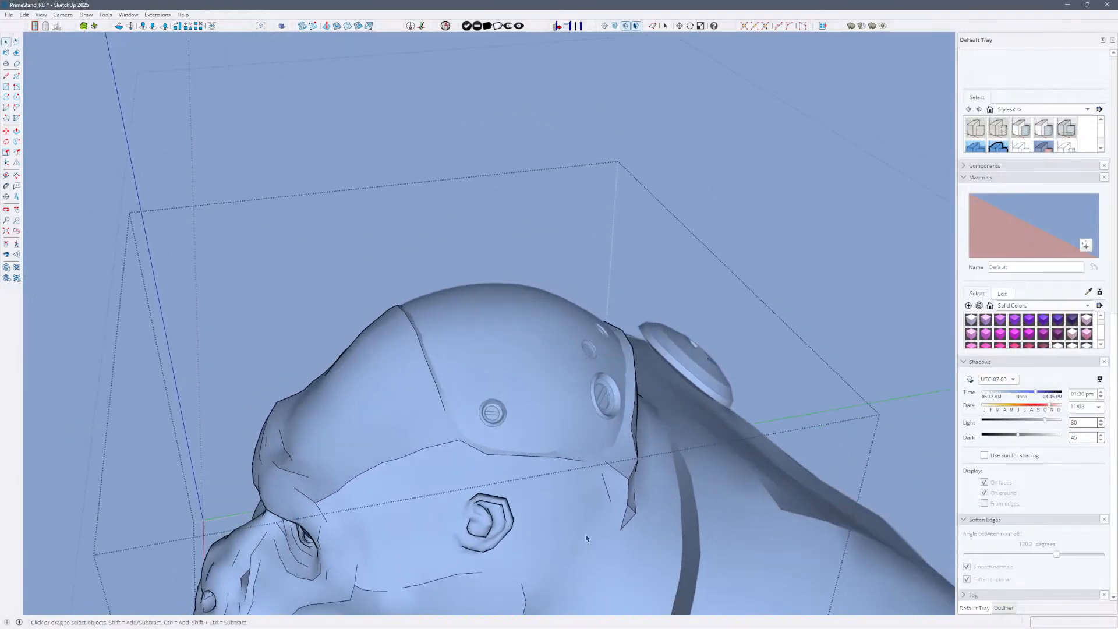
# Try to clean up the stray edges beside the small bolt on the skull cap, undoing the accidental change.
pyautogui.moveTo(766, 222); pyautogui.dragTo(635, 372, button='middle')
pyautogui.scroll(8, 635, 372)
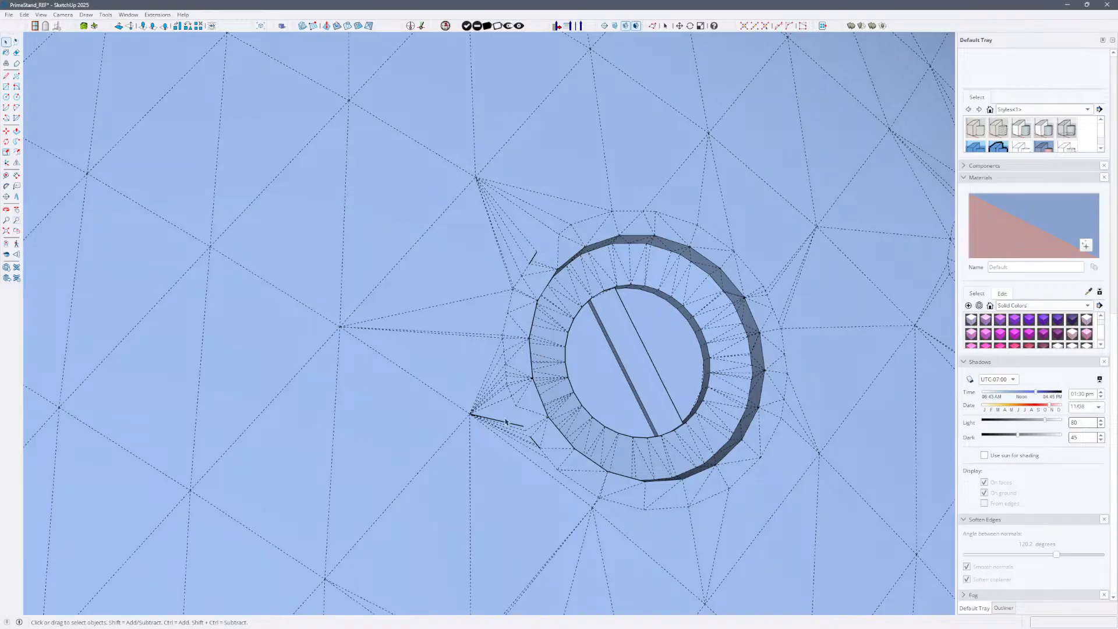
pyautogui.moveTo(509, 425); pyautogui.dragTo(373, 265, button='middle')
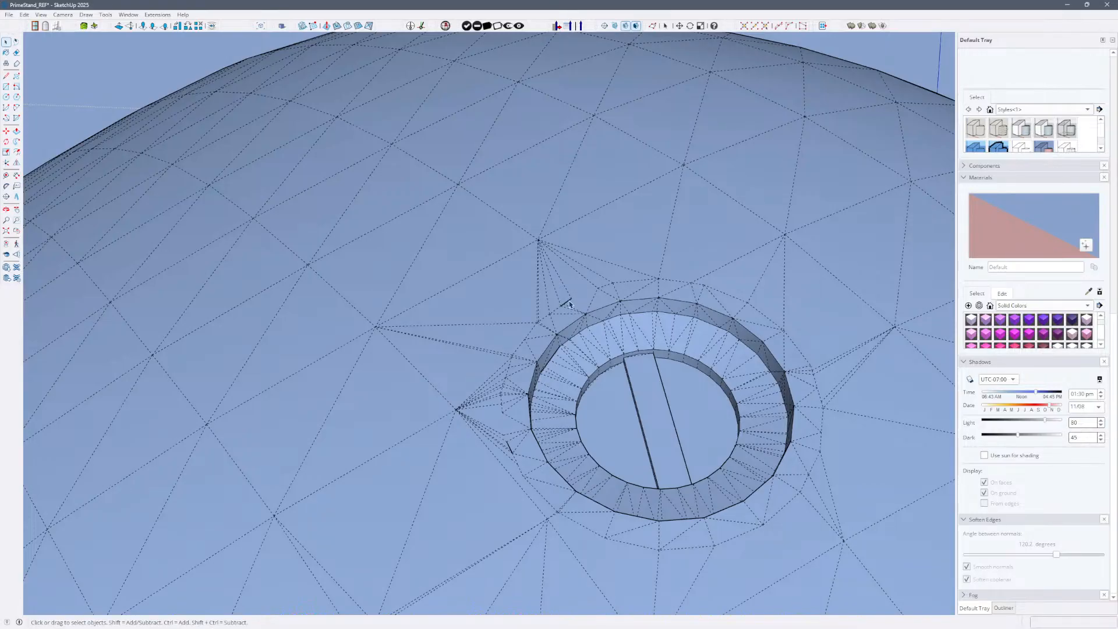
pyautogui.hotkey('ctrl', 'z')
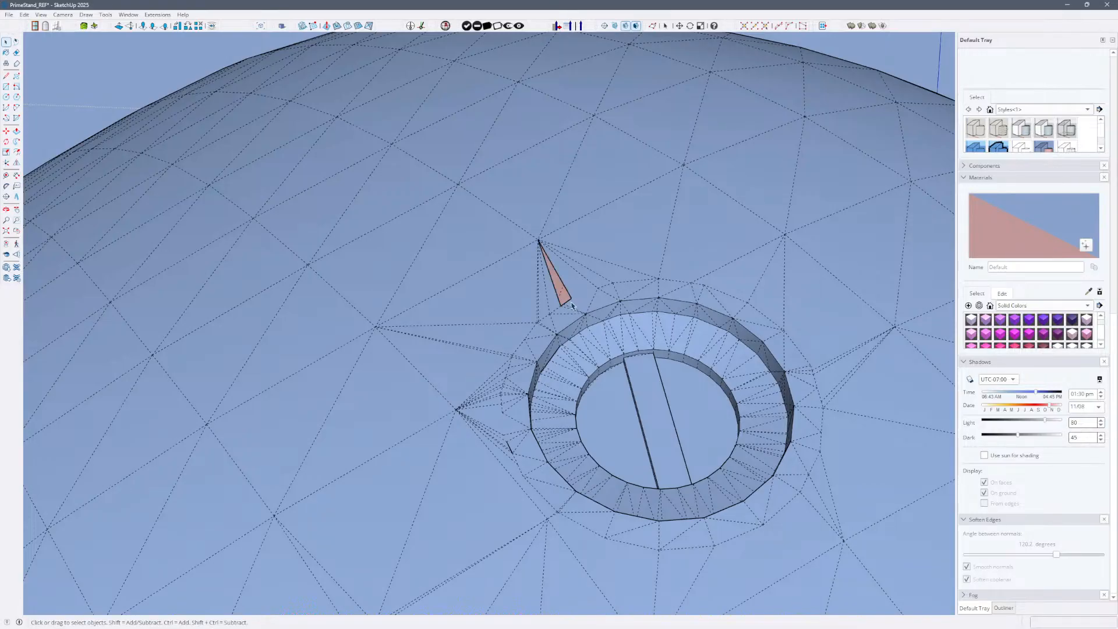
pyautogui.hotkey('ctrl', 'z')
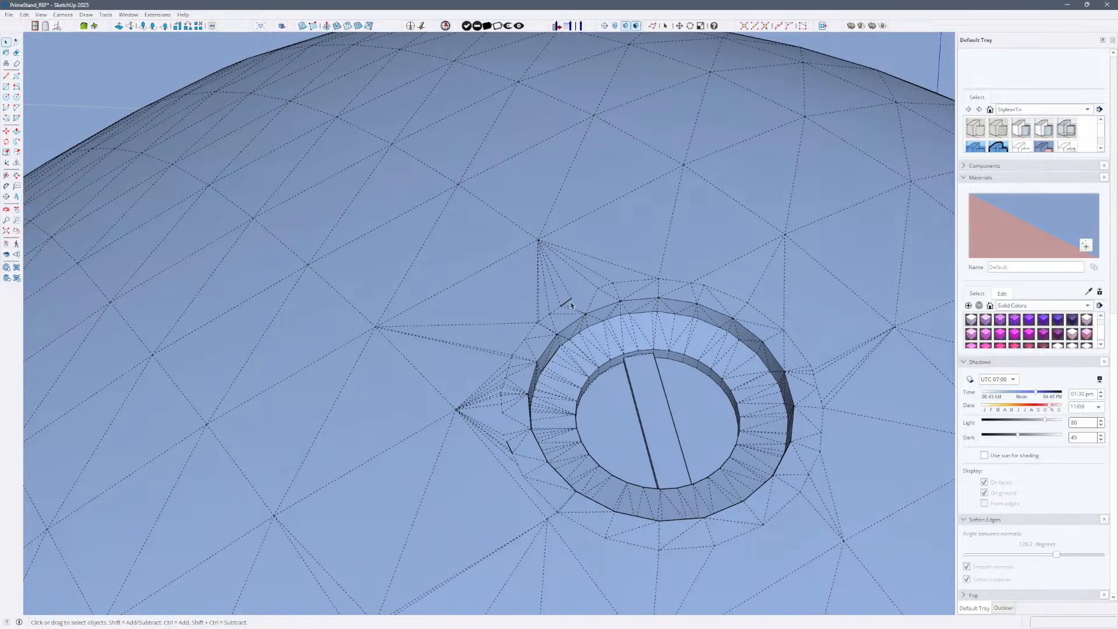
pyautogui.scroll(-5, 570, 305)
pyautogui.moveTo(567, 338); pyautogui.dragTo(466, 514, button='middle')
pyautogui.scroll(-3, 550, 513)
pyautogui.hotkey('shift', 'p')
pyautogui.press('Return')
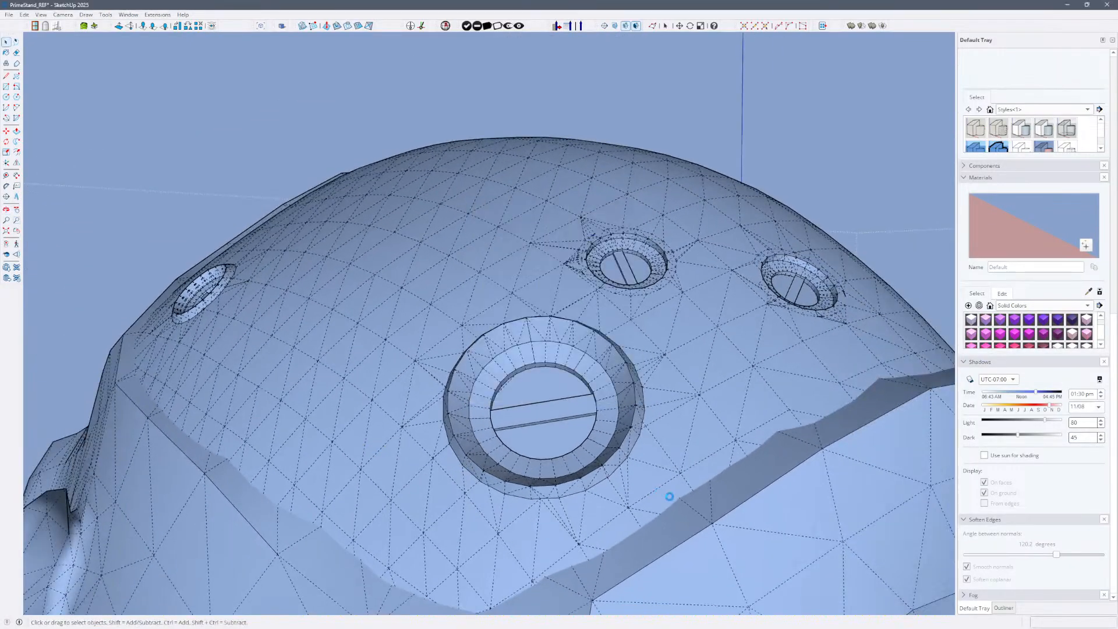
# Open the gorilla's head mesh beneath the skull cap for editing.
pyautogui.moveTo(520, 432)
pyautogui.mouseDown(button='middle')
pyautogui.moveTo(721, 342)
pyautogui.moveTo(501, 447)
pyautogui.moveTo(617, 379)
pyautogui.moveTo(257, 369)
pyautogui.moveTo(534, 511)
pyautogui.moveTo(528, 481)
pyautogui.mouseUp(button='middle')
pyautogui.press('e')
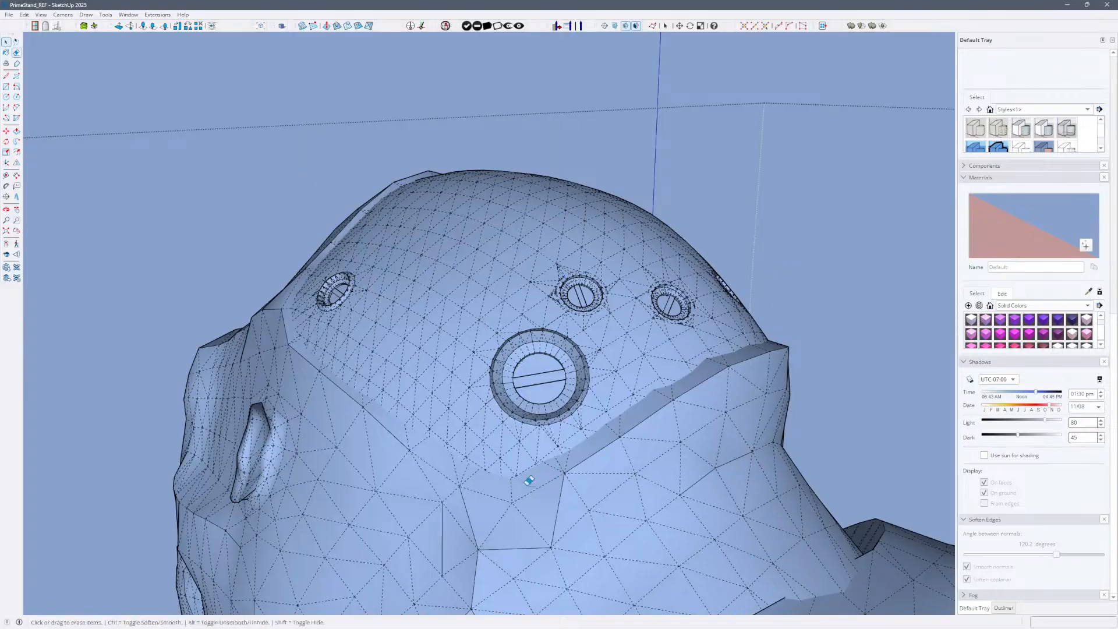
pyautogui.press('ctrl')
pyautogui.hotkey('ctrl', 'a')
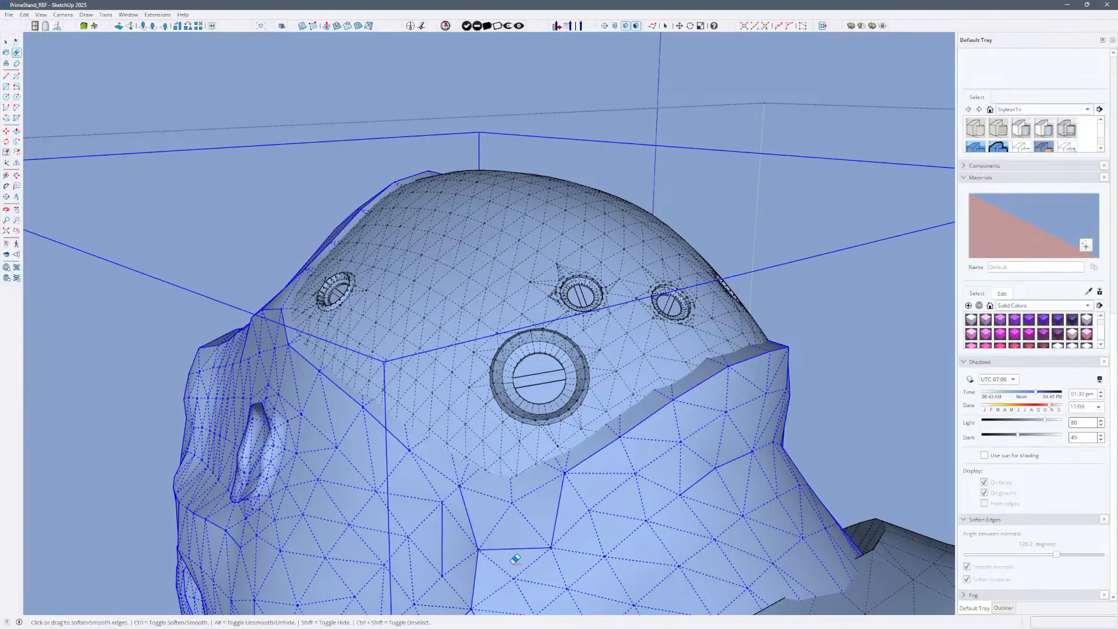
pyautogui.press('space')
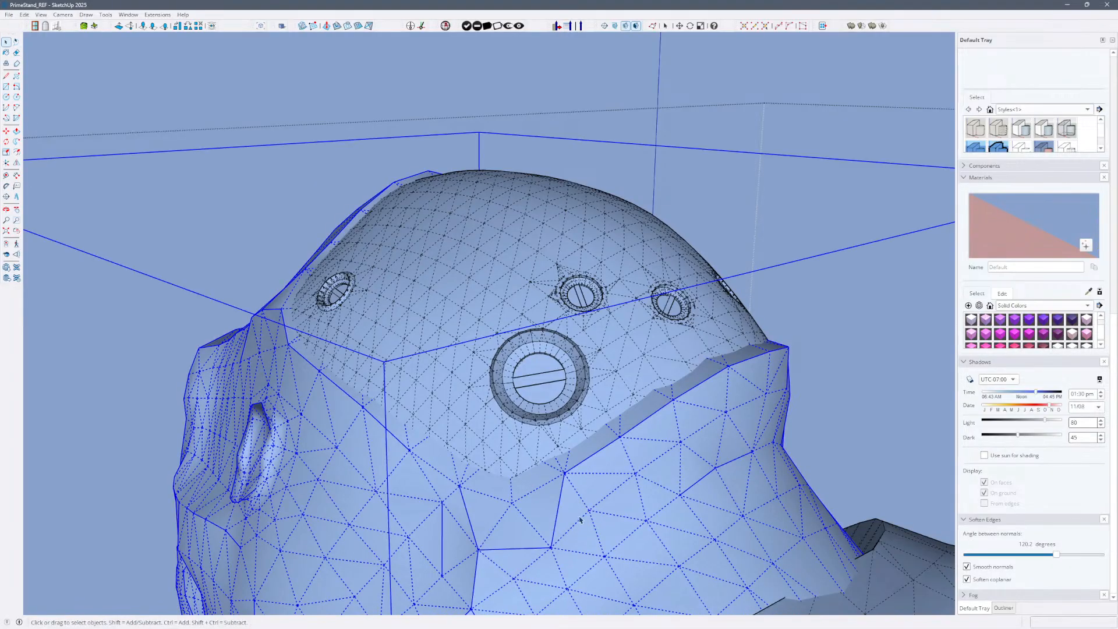
pyautogui.click(578, 523)
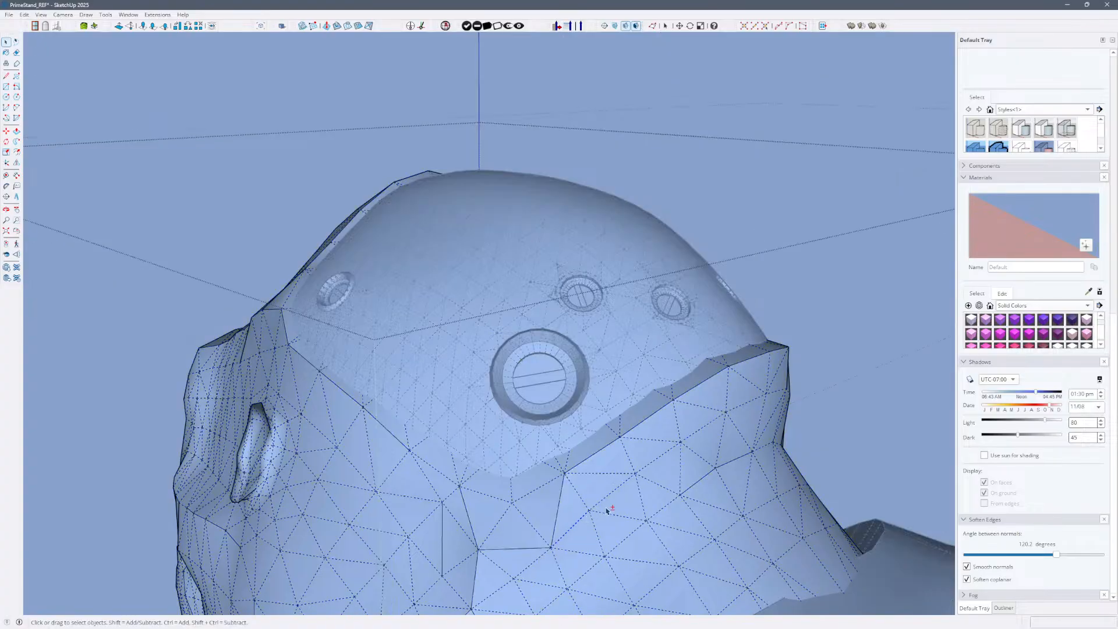
# Soften the stray edges on the head below the large bolt and unsmooth the rim corner where the skull cap ends.
pyautogui.keyDown('shift'); pyautogui.moveTo(606, 511); pyautogui.dragTo(690, 351, button='middle'); pyautogui.keyUp('shift')
pyautogui.press('e')
pyautogui.press('ctrl')
pyautogui.moveTo(655, 345)
pyautogui.mouseDown()
pyautogui.moveTo(599, 412)
pyautogui.moveTo(554, 410)
pyautogui.mouseUp()
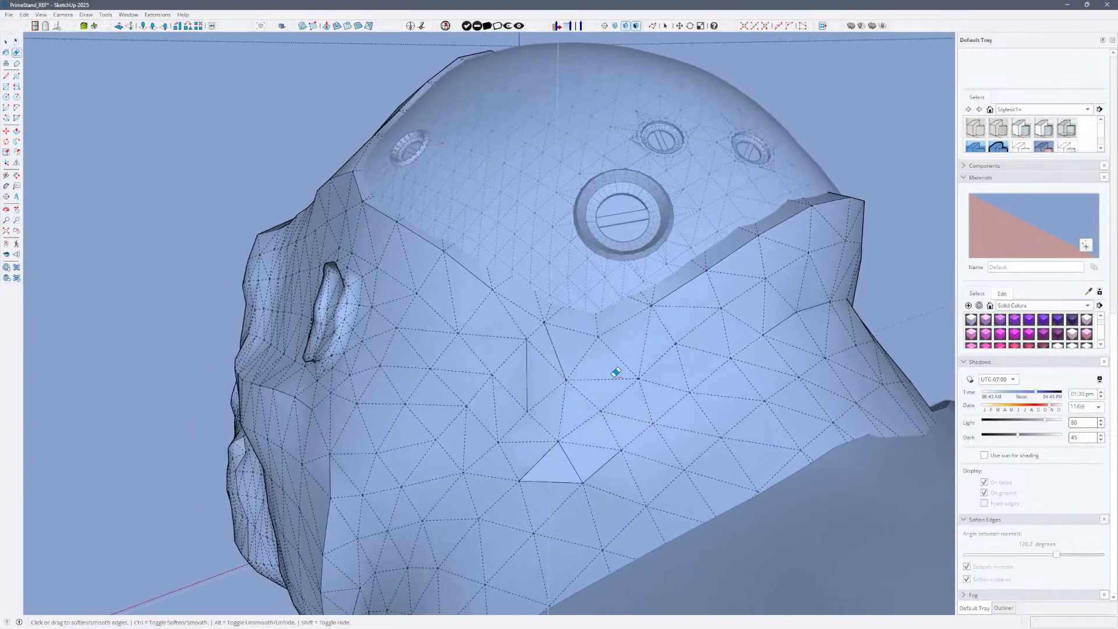
pyautogui.click(559, 348)
pyautogui.press('alt')
pyautogui.moveTo(623, 318)
pyautogui.mouseDown()
pyautogui.moveTo(609, 335)
pyautogui.moveTo(566, 321)
pyautogui.mouseUp()
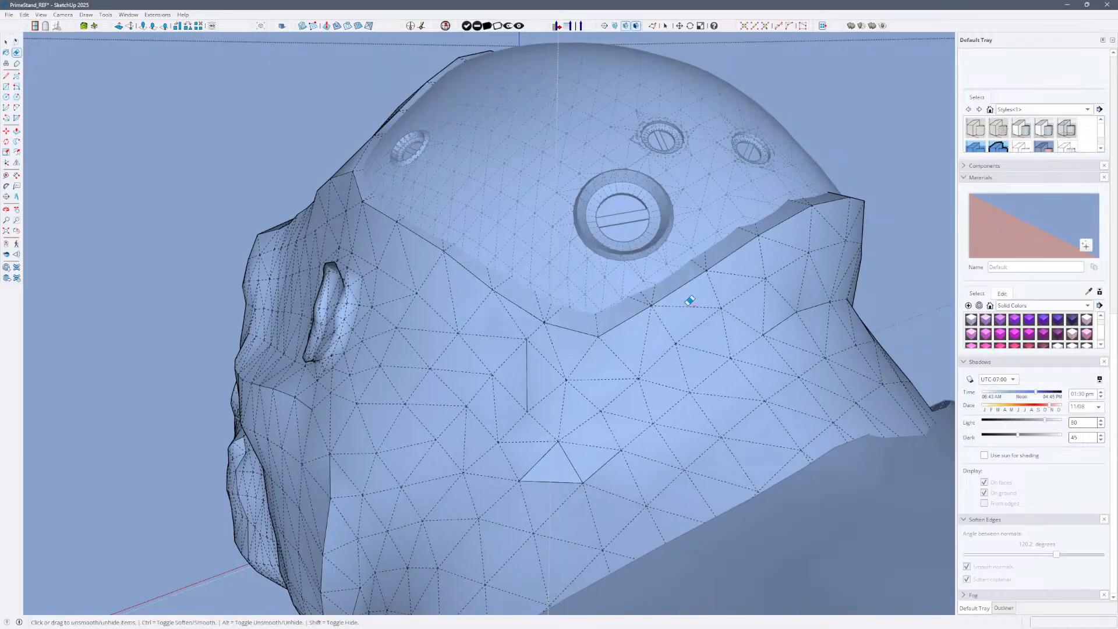
pyautogui.press('ctrl')
pyautogui.moveTo(563, 442)
pyautogui.keyDown('ctrl'); pyautogui.mouseDown()
pyautogui.moveTo(702, 389)
pyautogui.moveTo(729, 419)
pyautogui.mouseUp(); pyautogui.keyUp('ctrl')
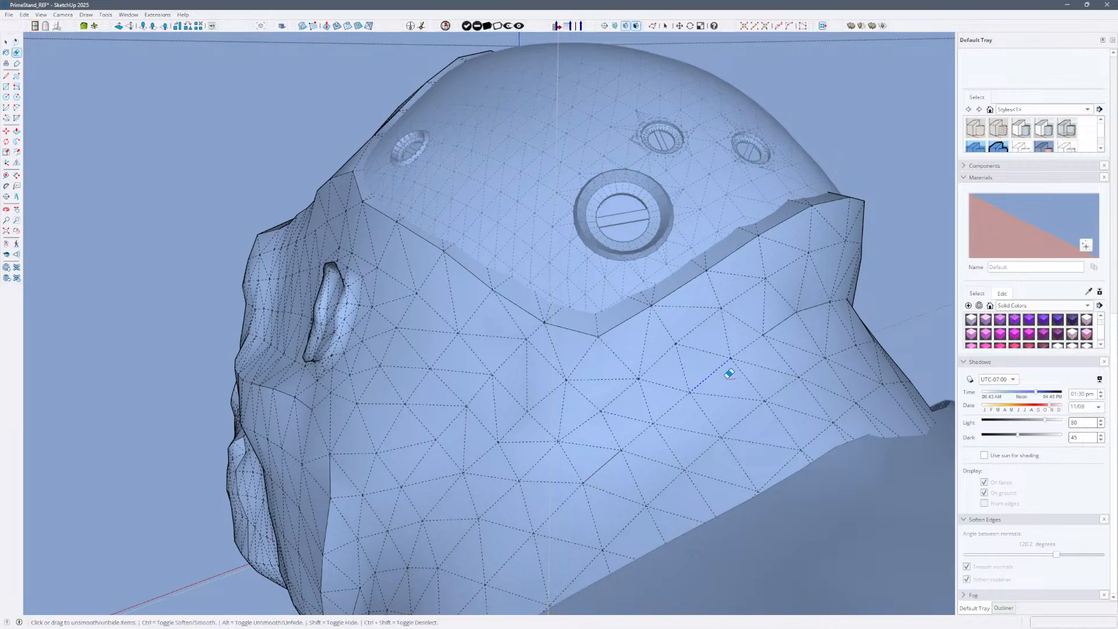
# Unsmooth the missing section of the skull cap's front border above the left ear.
pyautogui.moveTo(721, 449); pyautogui.dragTo(764, 470, button='middle')
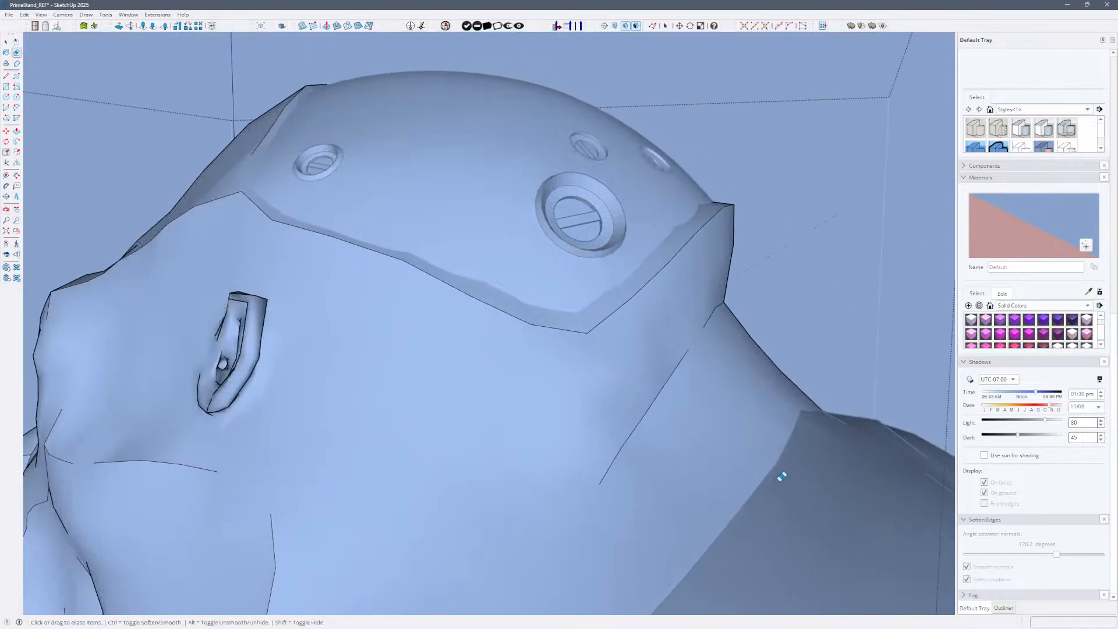
pyautogui.scroll(-4, 756, 399)
pyautogui.moveTo(629, 538); pyautogui.dragTo(623, 500, button='middle')
pyautogui.scroll(1, 623, 500)
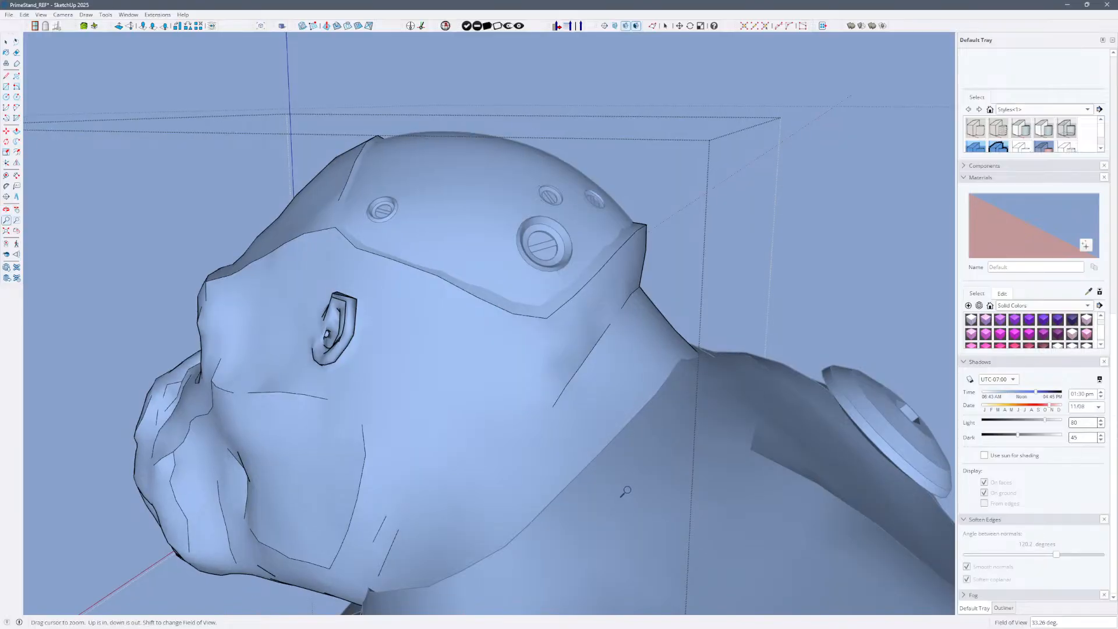
pyautogui.press('e')
pyautogui.moveTo(591, 313)
pyautogui.mouseDown(button='middle')
pyautogui.moveTo(425, 449)
pyautogui.moveTo(793, 349)
pyautogui.moveTo(559, 459)
pyautogui.mouseUp(button='middle')
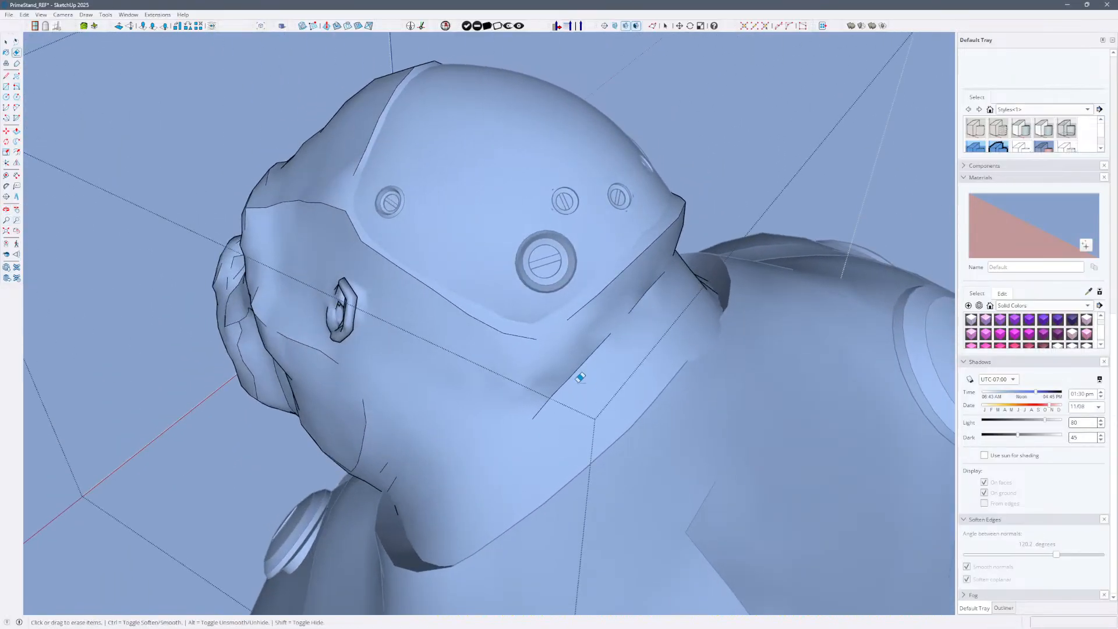
pyautogui.press('ctrl')
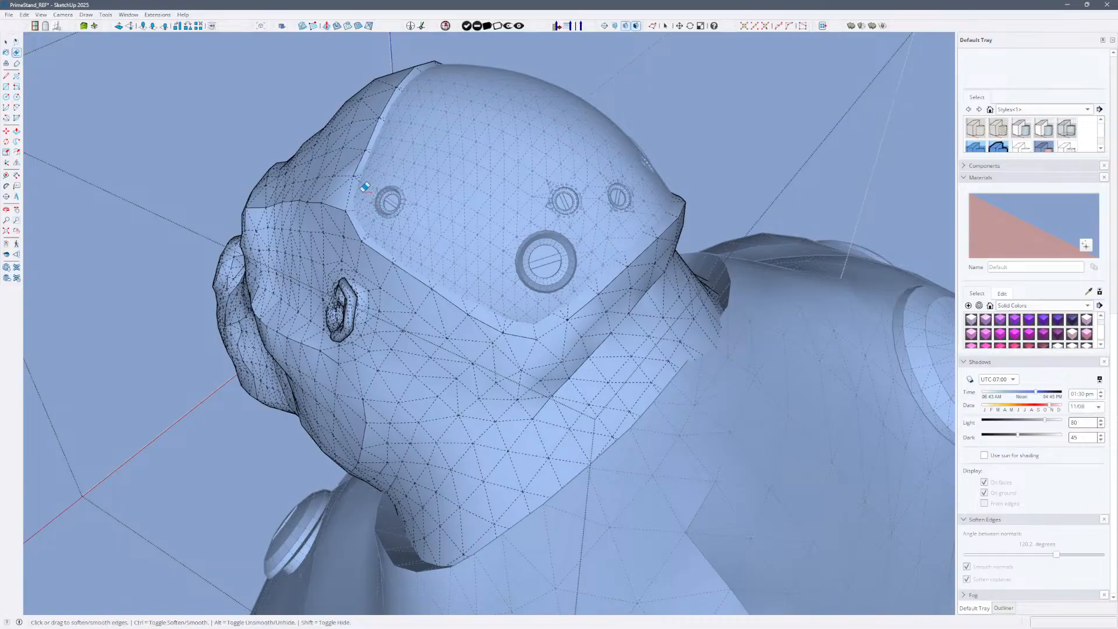
pyautogui.keyDown('alt'); pyautogui.click(352, 188); pyautogui.keyUp('alt')
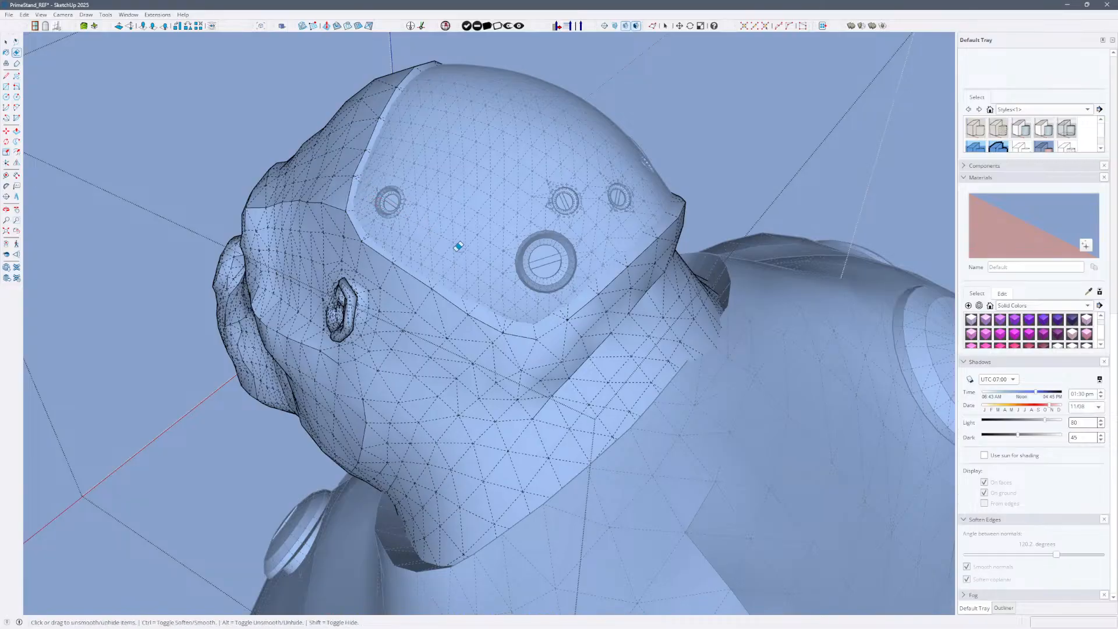
# Check the skull cap border from behind and from the opposite side, with hidden geometry shown and hidden.
pyautogui.hotkey('alt', 'h')
pyautogui.moveTo(592, 335)
pyautogui.mouseDown(button='middle')
pyautogui.moveTo(680, 281)
pyautogui.moveTo(445, 309)
pyautogui.moveTo(613, 313)
pyautogui.moveTo(375, 305)
pyautogui.moveTo(659, 326)
pyautogui.moveTo(681, 355)
pyautogui.moveTo(579, 411)
pyautogui.moveTo(589, 411)
pyautogui.moveTo(542, 375)
pyautogui.mouseUp(button='middle')
pyautogui.hotkey('alt', 'h')
pyautogui.keyDown('ctrl'); pyautogui.click(344, 239); pyautogui.keyUp('ctrl')
pyautogui.hotkey('alt', 'h')
pyautogui.hotkey('alt', 'h')
pyautogui.hotkey('alt', 'h')
pyautogui.hotkey('alt', 'h')
pyautogui.hotkey('alt', 'h')
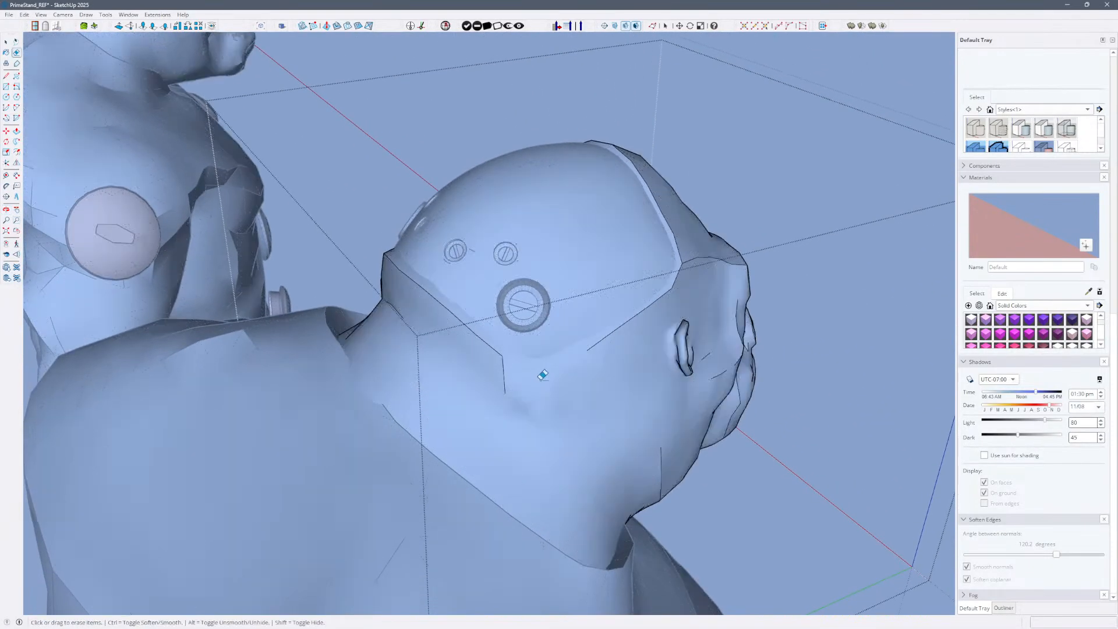
# Soften the stray edge below the large bolt on the head's right side and unsmooth the skull cap's lower rim there.
pyautogui.hotkey('alt', 'h')
pyautogui.keyDown('ctrl'); pyautogui.moveTo(506, 373); pyautogui.dragTo(518, 366); pyautogui.keyUp('ctrl')
pyautogui.keyDown('alt'); pyautogui.click(514, 362); pyautogui.keyUp('alt')
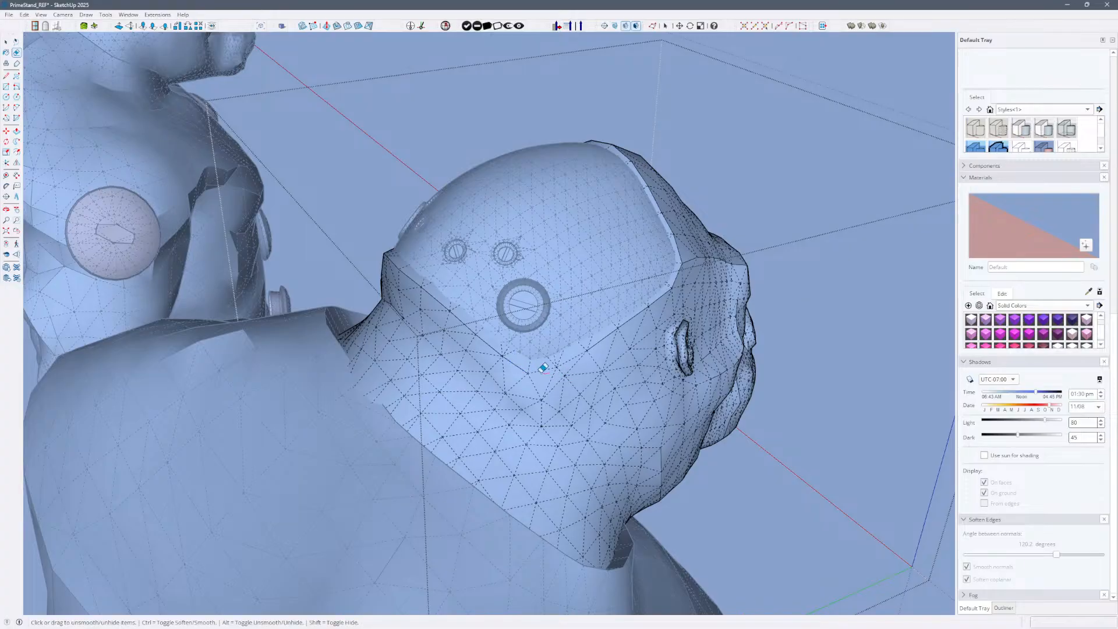
pyautogui.keyDown('alt'); pyautogui.click(544, 370); pyautogui.keyUp('alt')
pyautogui.keyDown('alt'); pyautogui.click(570, 358); pyautogui.keyUp('alt')
pyautogui.keyDown('ctrl'); pyautogui.moveTo(576, 353); pyautogui.dragTo(591, 398); pyautogui.keyUp('ctrl')
pyautogui.keyDown('ctrl'); pyautogui.moveTo(590, 356); pyautogui.dragTo(582, 359); pyautogui.keyUp('ctrl')
# Unsmooth the fold edges on the neck below the back of the skull cap and turn off hidden geometry.
pyautogui.moveTo(700, 454); pyautogui.dragTo(605, 399, button='middle')
pyautogui.moveTo(761, 457)
pyautogui.mouseDown(button='middle')
pyautogui.moveTo(623, 382)
pyautogui.moveTo(798, 410)
pyautogui.moveTo(682, 384)
pyautogui.mouseUp(button='middle')
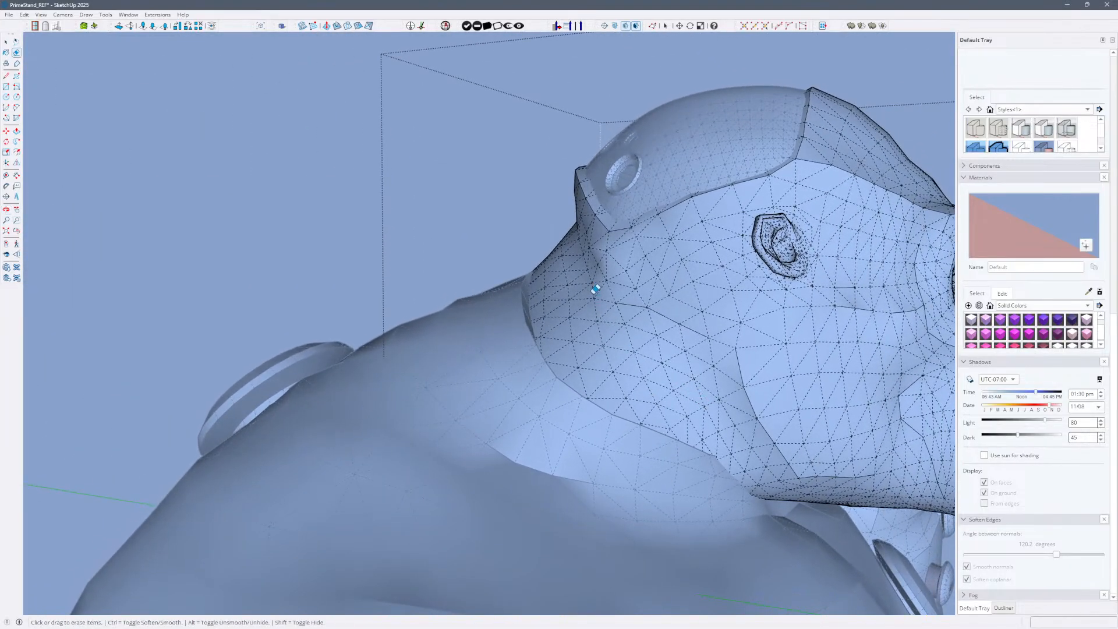
pyautogui.press('ctrl')
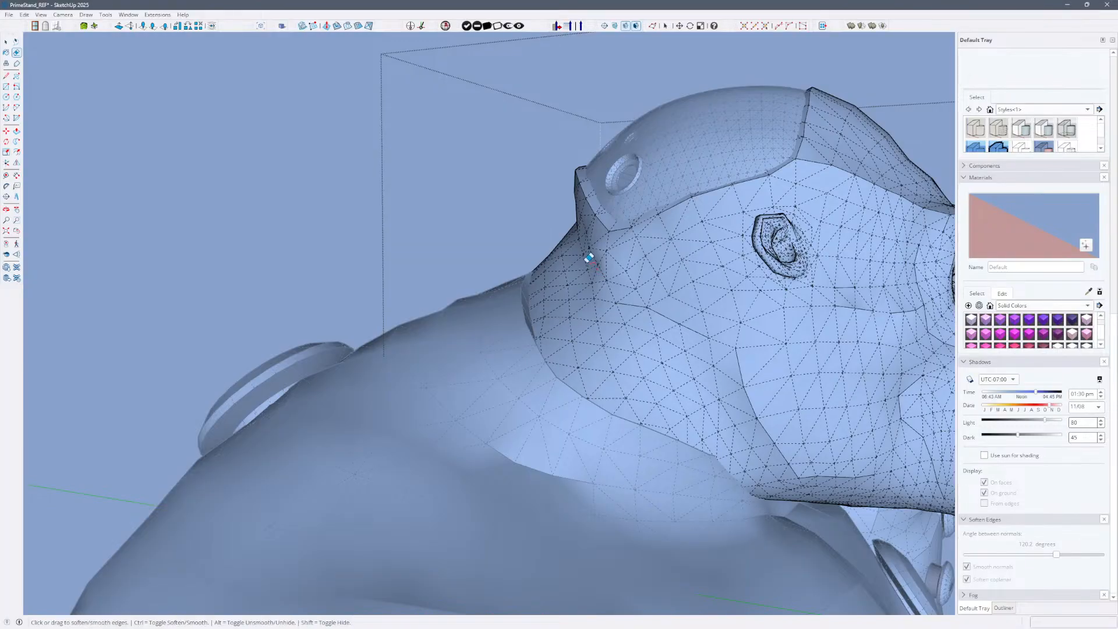
pyautogui.press('alt')
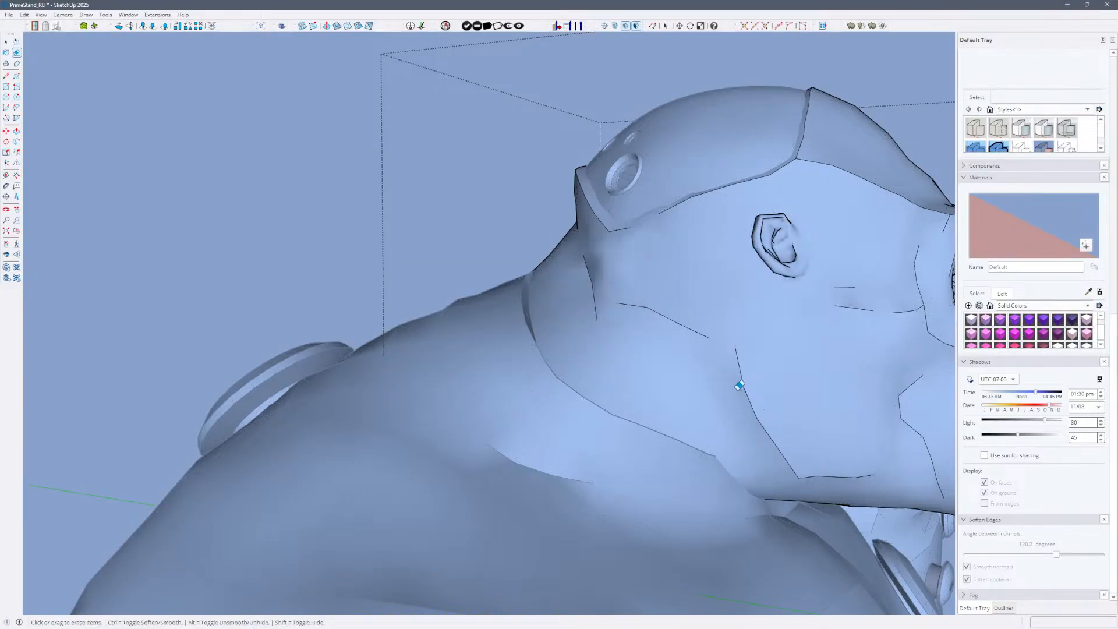
# Soften the short stray edges between the nostril and the mouth corner, undoing the mistaken erasure of edges there.
pyautogui.moveTo(618, 333)
pyautogui.mouseDown(button='middle')
pyautogui.moveTo(662, 373)
pyautogui.moveTo(669, 407)
pyautogui.moveTo(828, 407)
pyautogui.moveTo(798, 396)
pyautogui.moveTo(753, 324)
pyautogui.moveTo(621, 457)
pyautogui.moveTo(524, 375)
pyautogui.mouseUp(button='middle')
pyautogui.press('t')
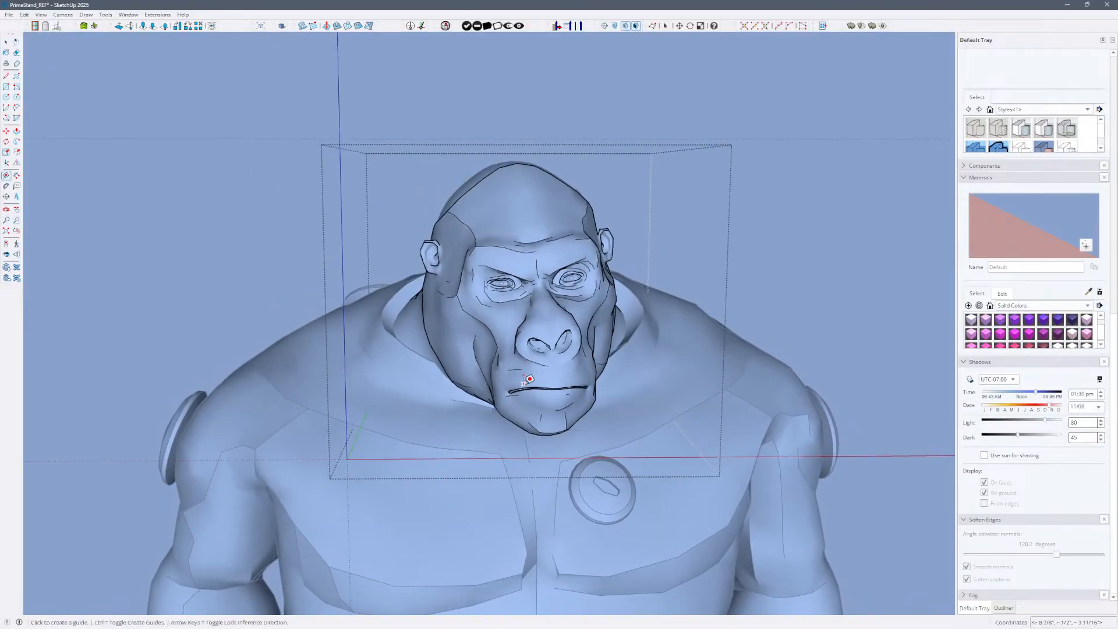
pyautogui.press('e')
pyautogui.press('ctrl')
pyautogui.press('alt')
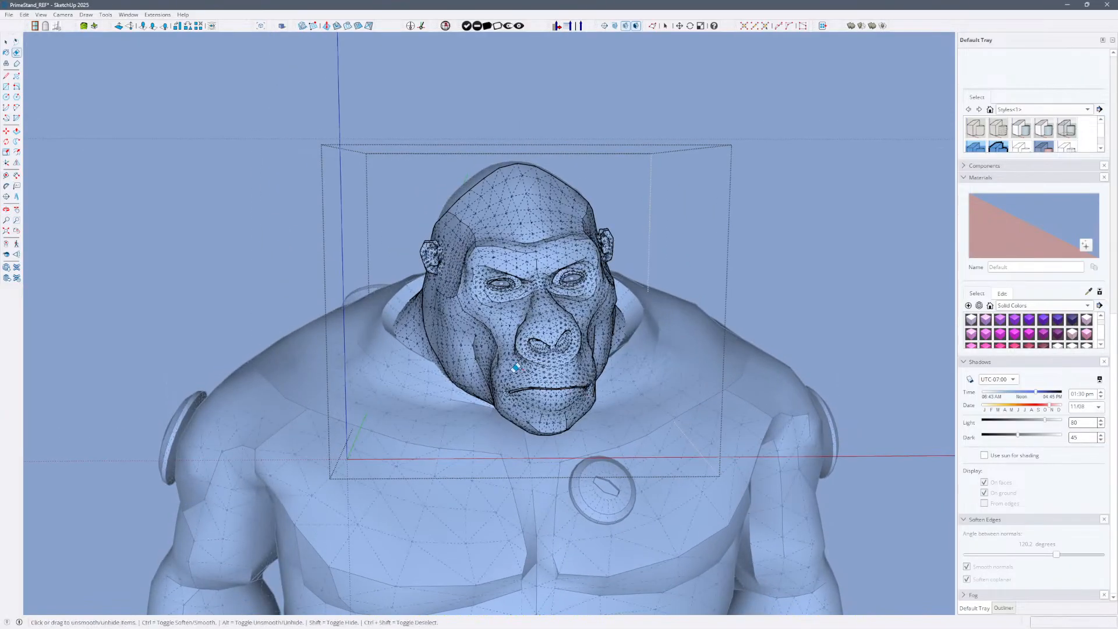
pyautogui.press('ctrl')
pyautogui.press('ctrl')
pyautogui.click(514, 369)
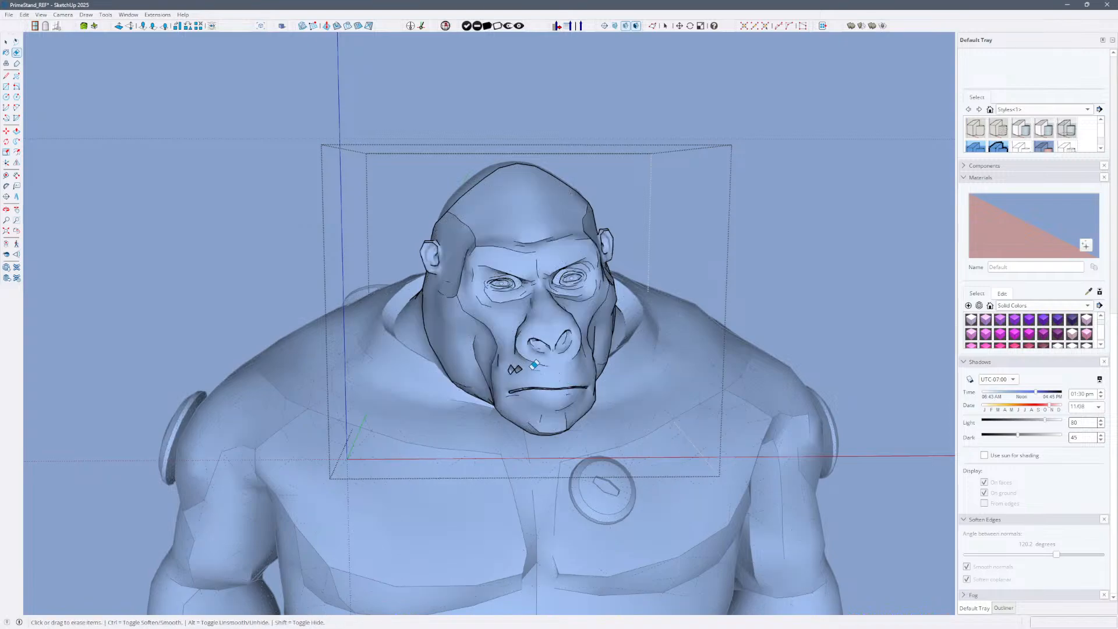
pyautogui.hotkey('ctrl', 'z')
pyautogui.press('ctrl')
pyautogui.press('ctrl')
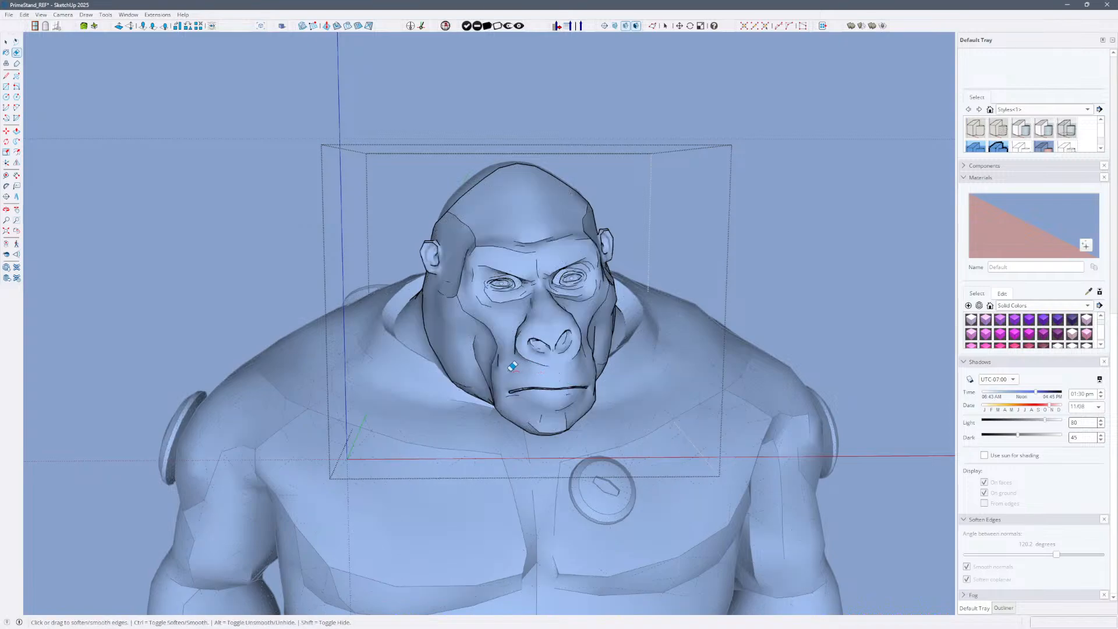
# Leave the head's editing context and save the model.
pyautogui.moveTo(706, 414)
pyautogui.mouseDown(button='middle')
pyautogui.moveTo(621, 384)
pyautogui.moveTo(706, 369)
pyautogui.mouseUp(button='middle')
pyautogui.press('z')
pyautogui.moveTo(707, 368); pyautogui.dragTo(679, 481)
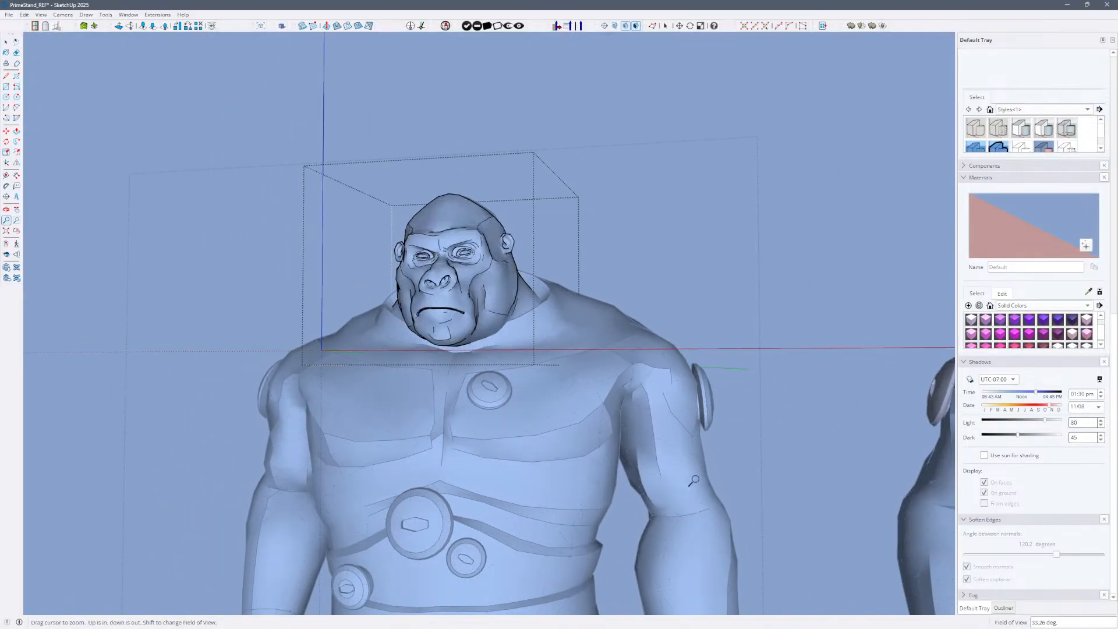
pyautogui.hotkey('ctrl', 's')
pyautogui.press('Return')
pyautogui.scroll(-1, 619, 453)
pyautogui.press('space')
pyautogui.click(685, 288)
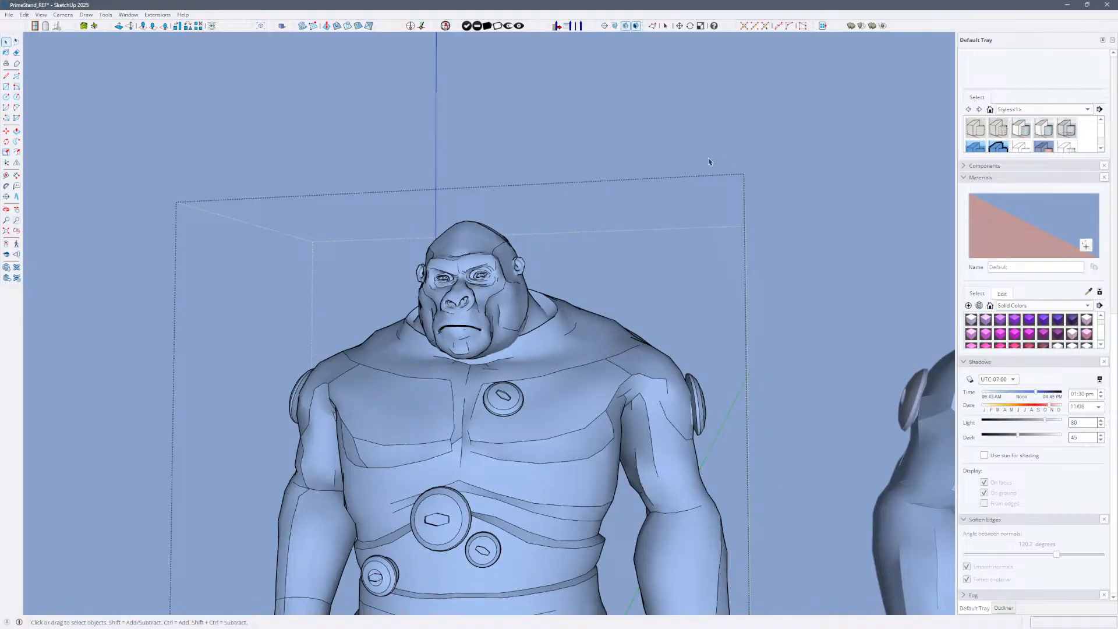
pyautogui.moveTo(648, 369); pyautogui.dragTo(635, 379, button='middle')
pyautogui.hotkey('ctrl', 's')
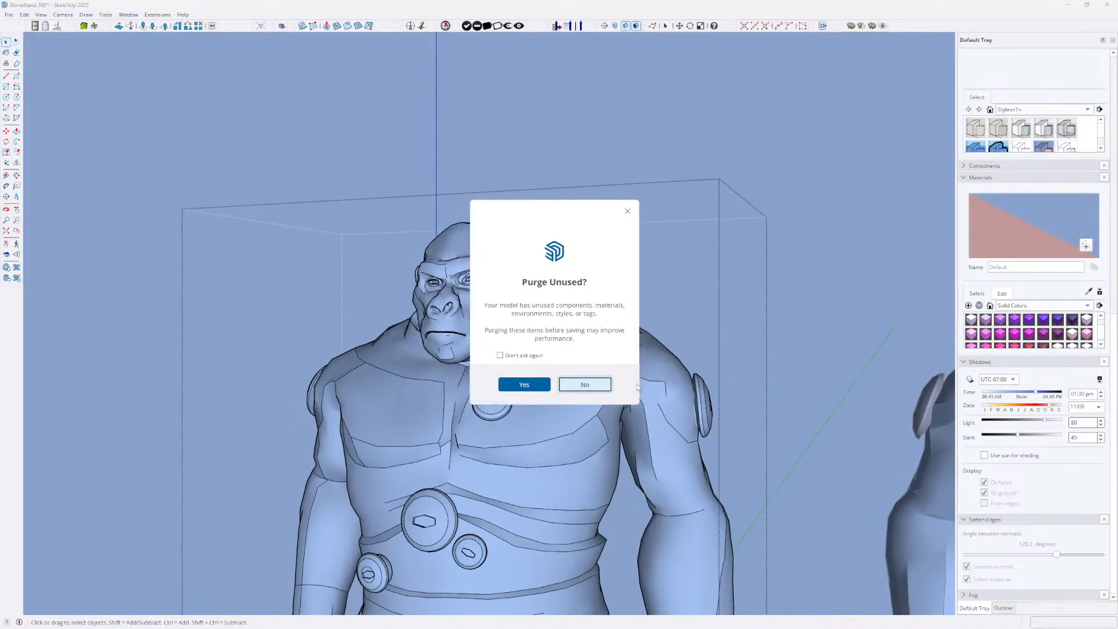
pyautogui.press('Return')
# Place the SketchUp window beside Blender and view both models' backs for comparison.
pyautogui.moveTo(576, 411); pyautogui.dragTo(462, 366, button='middle')
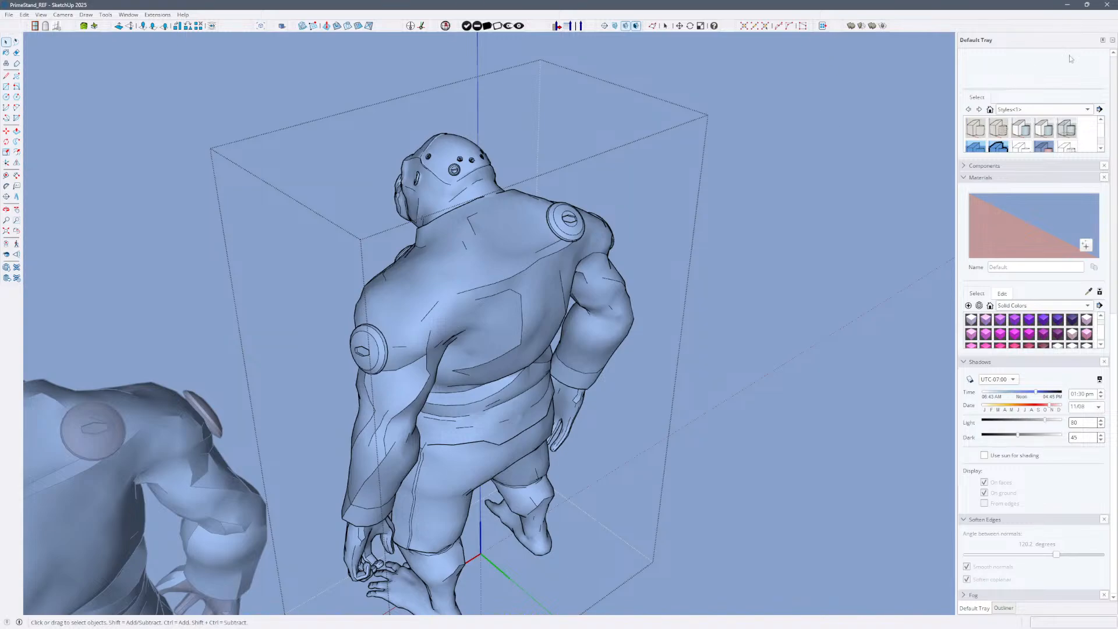
pyautogui.click(1090, 7)
pyautogui.moveTo(309, 293)
pyautogui.mouseDown(button='middle')
pyautogui.moveTo(268, 274)
pyautogui.moveTo(322, 238)
pyautogui.moveTo(396, 230)
pyautogui.mouseUp(button='middle')
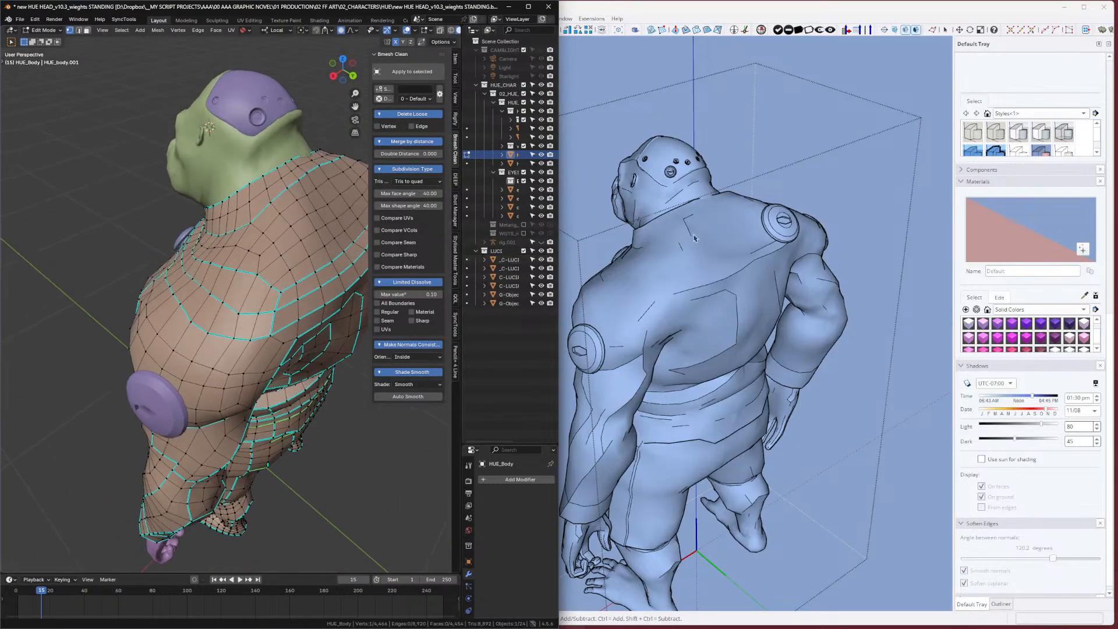
# Switch back to SketchUp, show hidden geometry and touch up the edges on the body's upper back with the Eraser's soften and unsmooth modes.
pyautogui.click(686, 252)
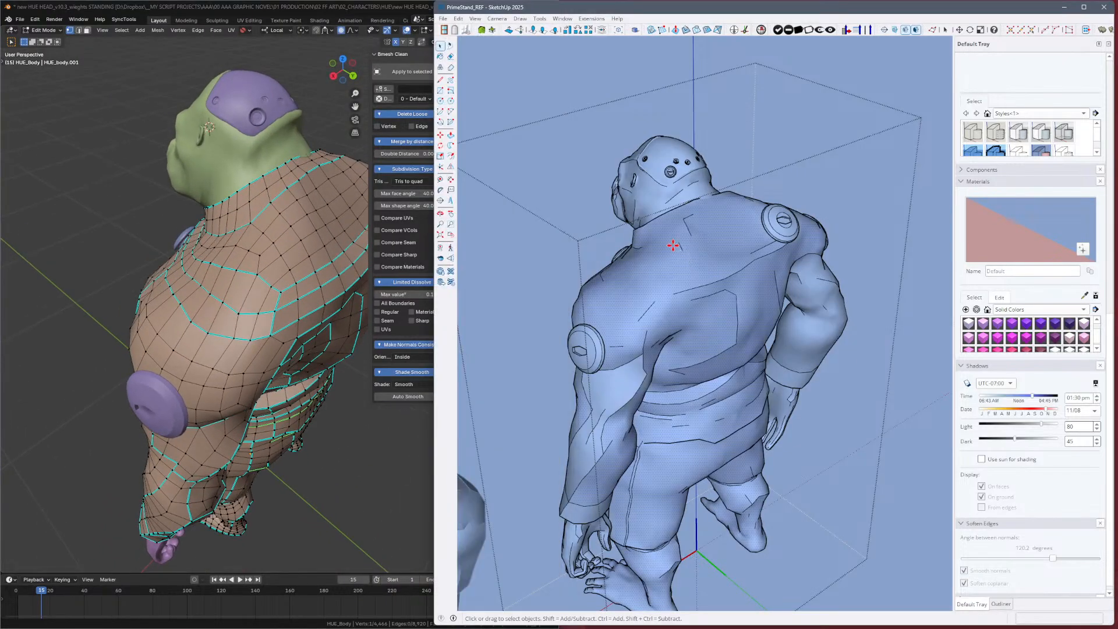
pyautogui.press('b')
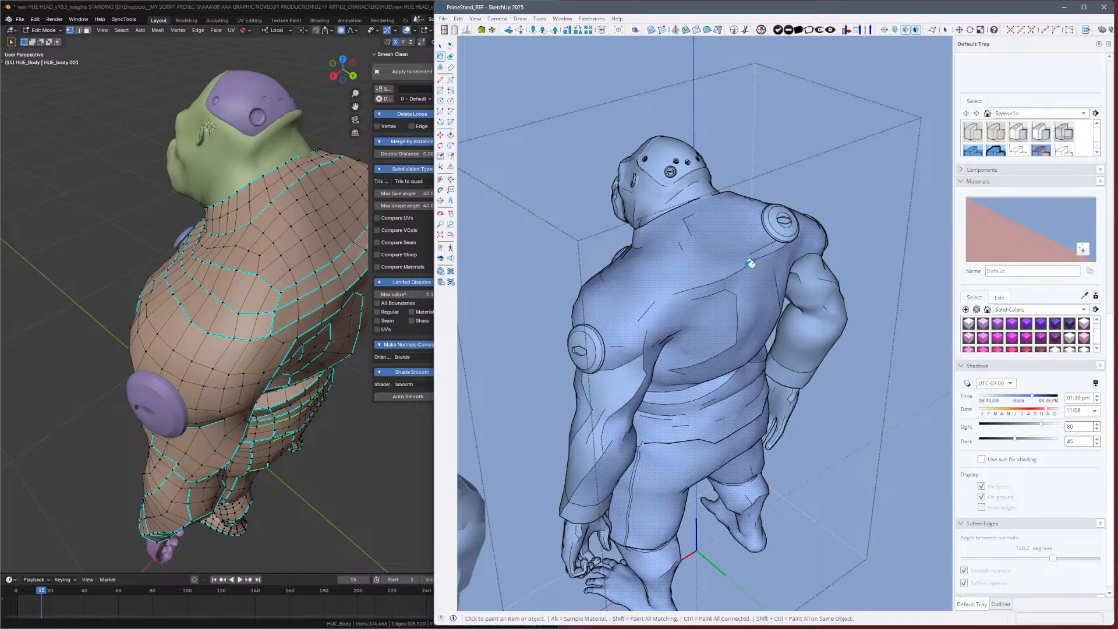
pyautogui.press('e')
pyautogui.hotkey('alt', 'h')
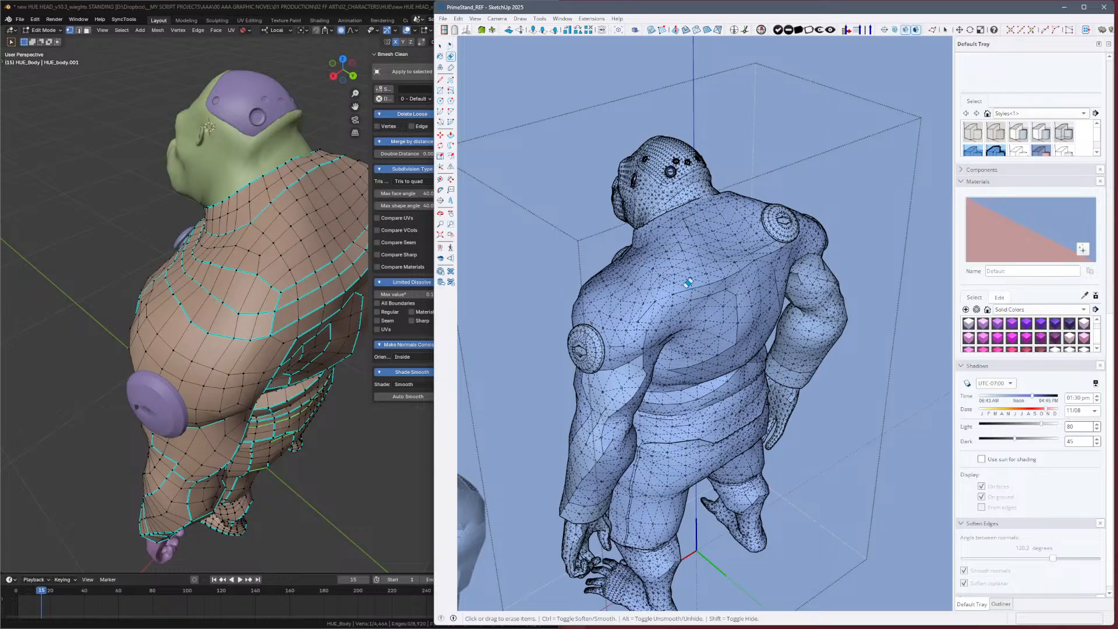
pyautogui.press('ctrl')
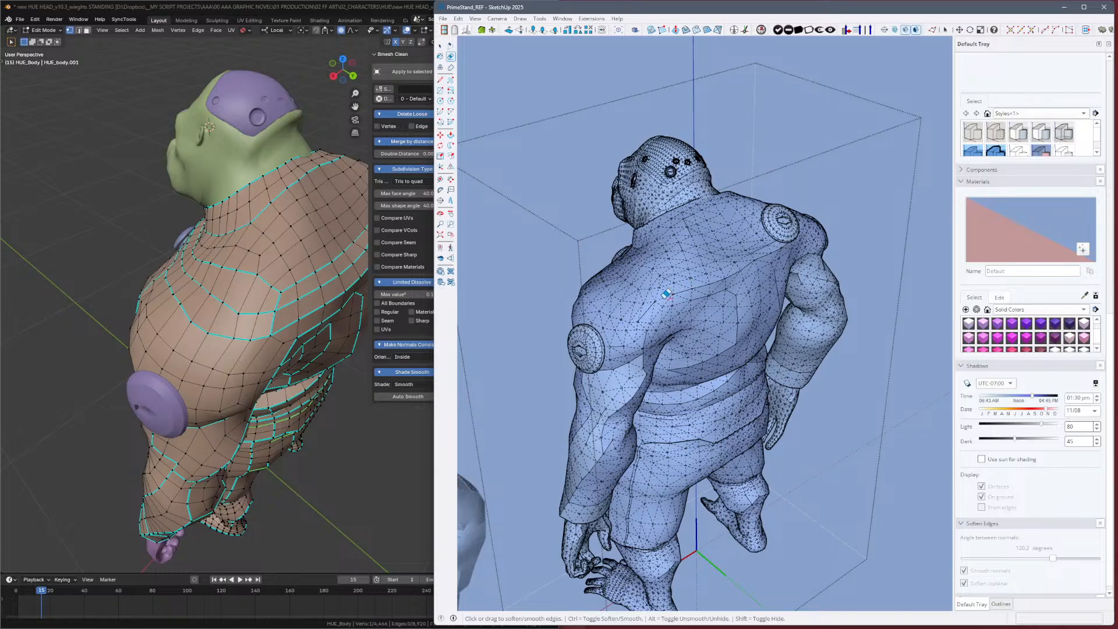
pyautogui.press('alt')
pyautogui.click(688, 282)
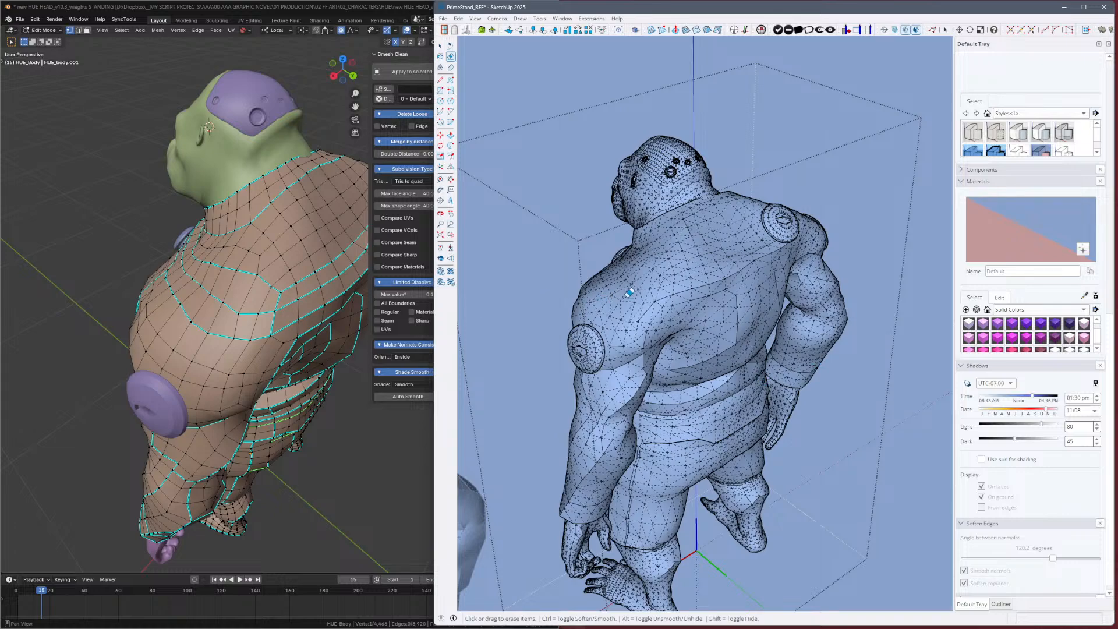
pyautogui.press('alt')
# Unsmooth the edges of the line across the upper back toward the shoulder disc, undoing the mistaken erasure that opened a face there.
pyautogui.click(209, 376)
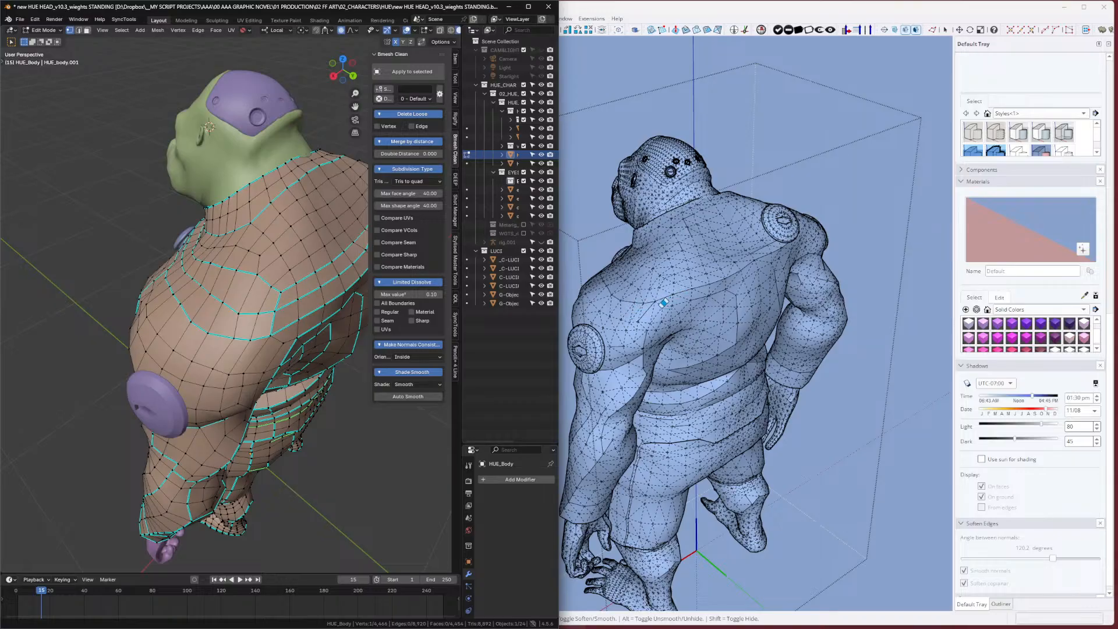
pyautogui.click(652, 302)
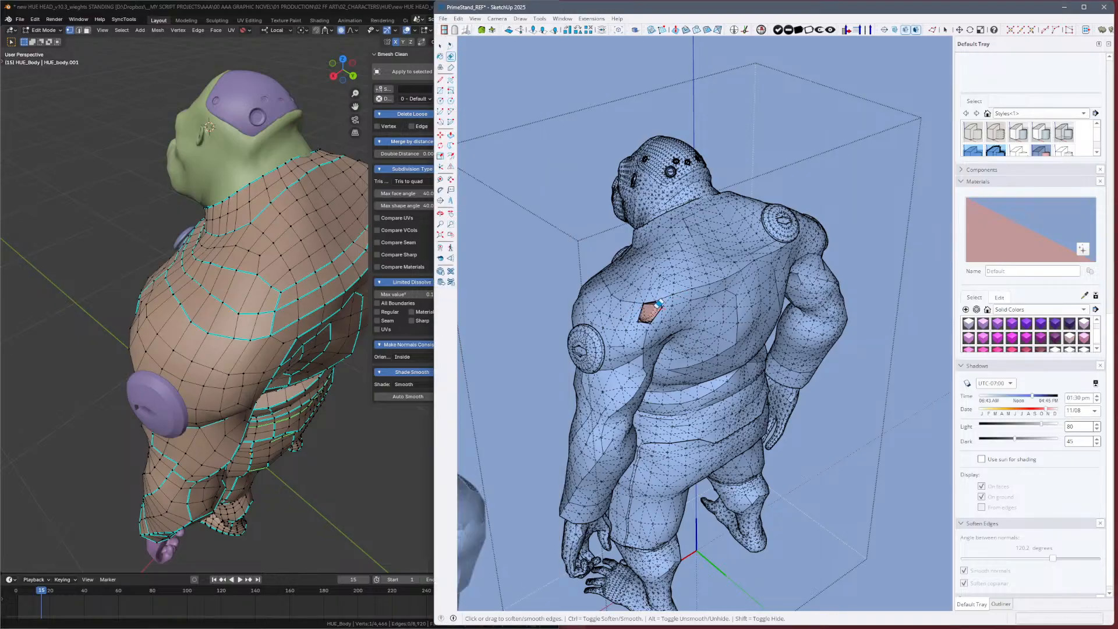
pyautogui.press('ctrl')
pyautogui.press('alt')
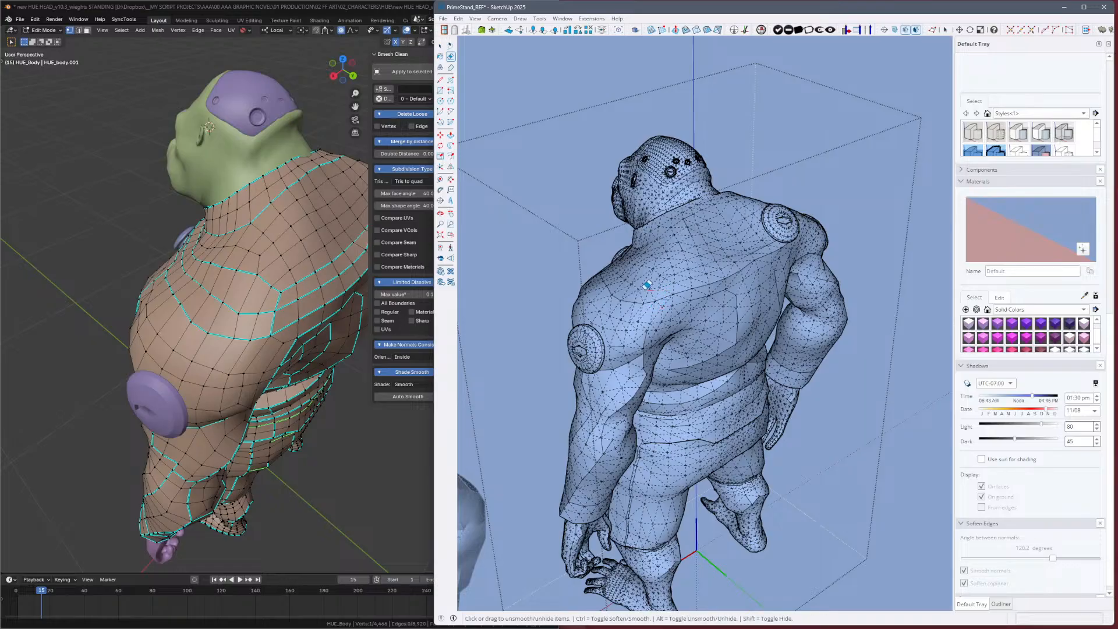
pyautogui.moveTo(664, 293); pyautogui.dragTo(683, 277)
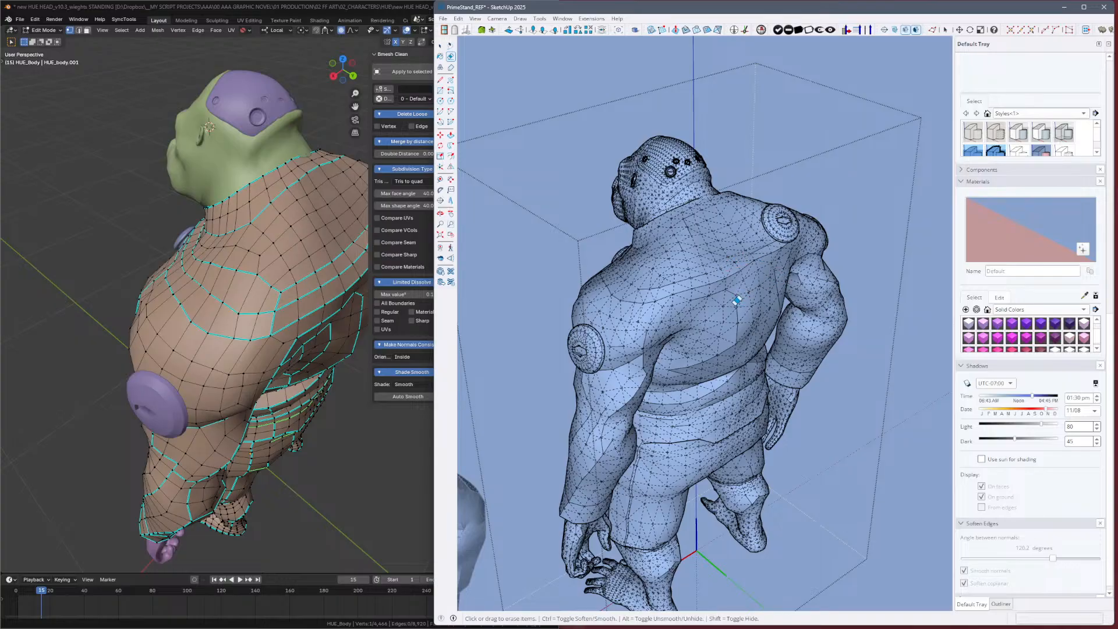
pyautogui.press('alt')
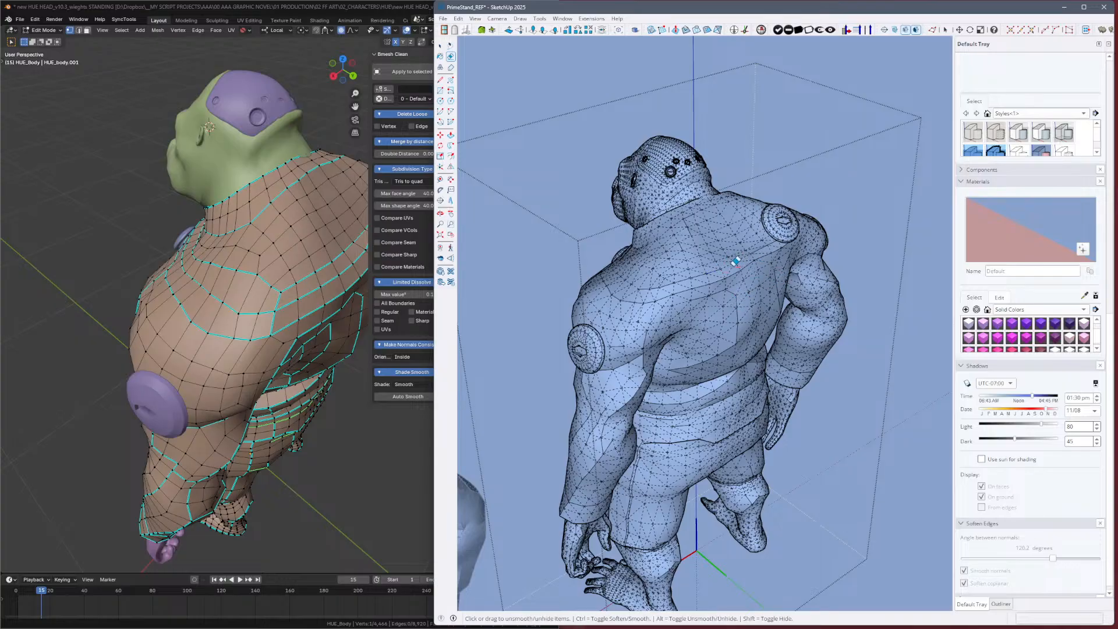
# Check the back and shoulder with hidden geometry off, then unsmooth the collar-line edges between the neck and shoulder.
pyautogui.moveTo(755, 251)
pyautogui.mouseDown(button='middle')
pyautogui.moveTo(849, 267)
pyautogui.moveTo(788, 314)
pyautogui.moveTo(838, 289)
pyautogui.moveTo(839, 301)
pyautogui.mouseUp(button='middle')
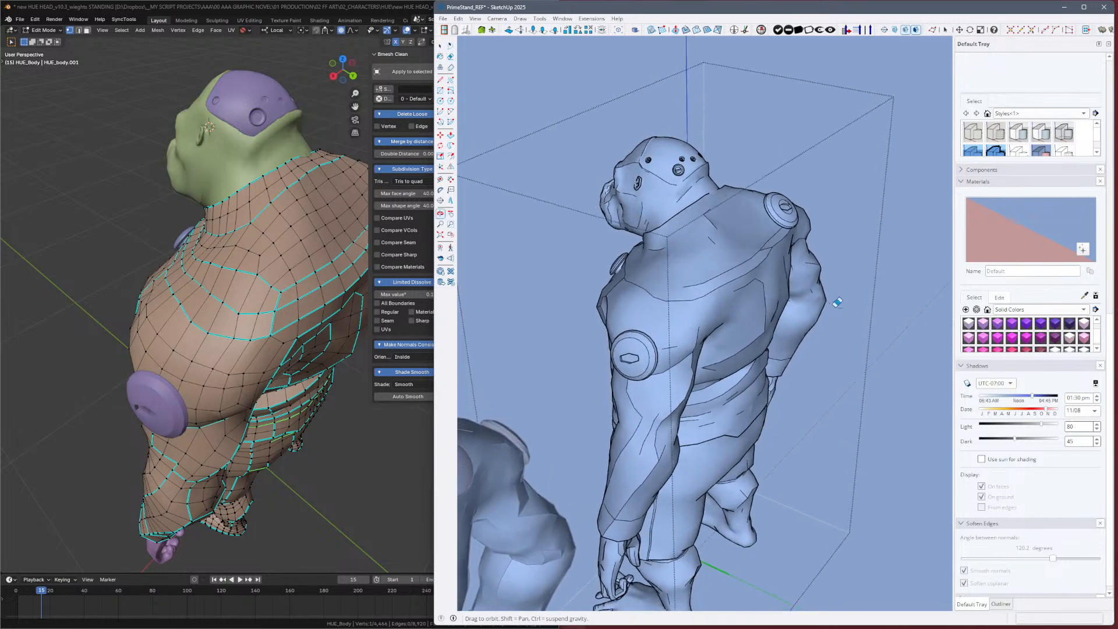
pyautogui.hotkey('alt', 'h')
pyautogui.moveTo(784, 262)
pyautogui.mouseDown(button='middle')
pyautogui.moveTo(839, 274)
pyautogui.moveTo(809, 314)
pyautogui.mouseUp(button='middle')
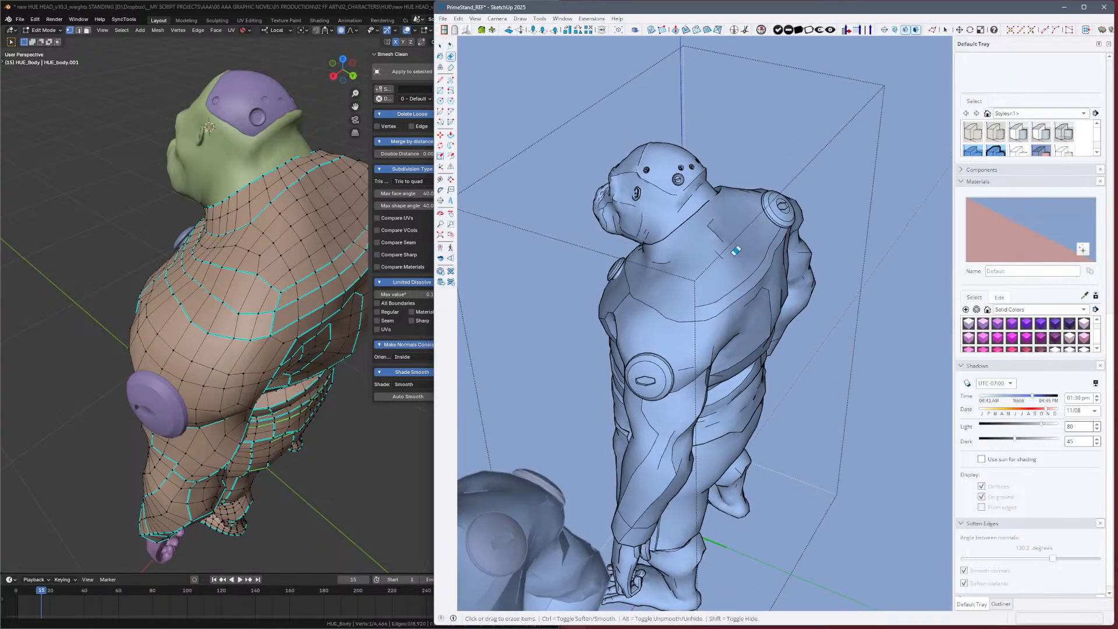
pyautogui.hotkey('alt', 'h')
pyautogui.press('alt')
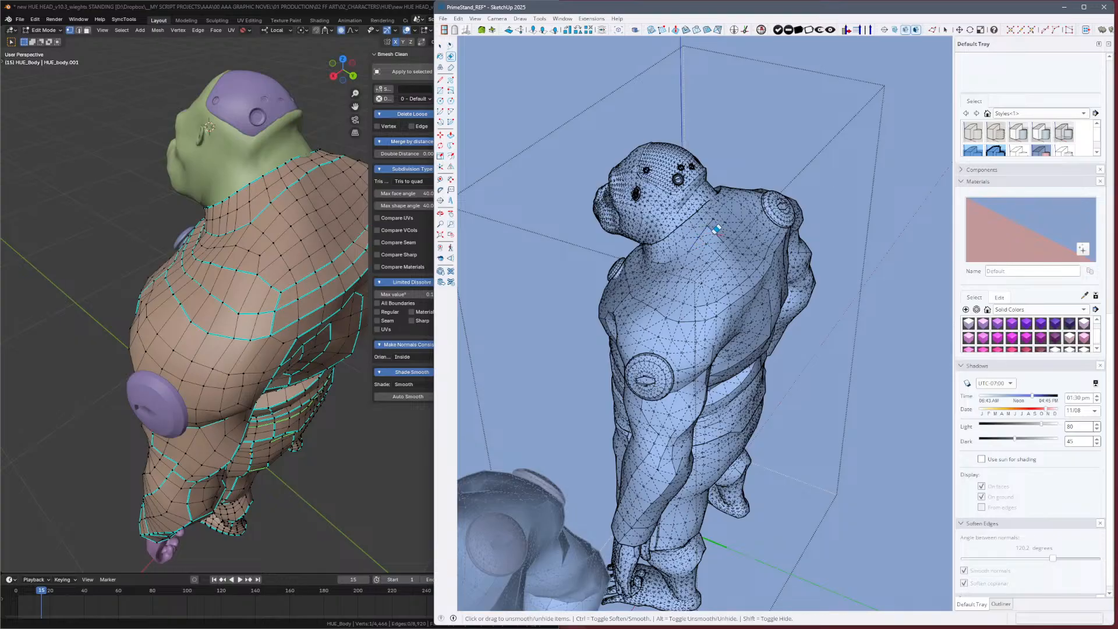
pyautogui.moveTo(754, 207); pyautogui.dragTo(713, 256, button='middle')
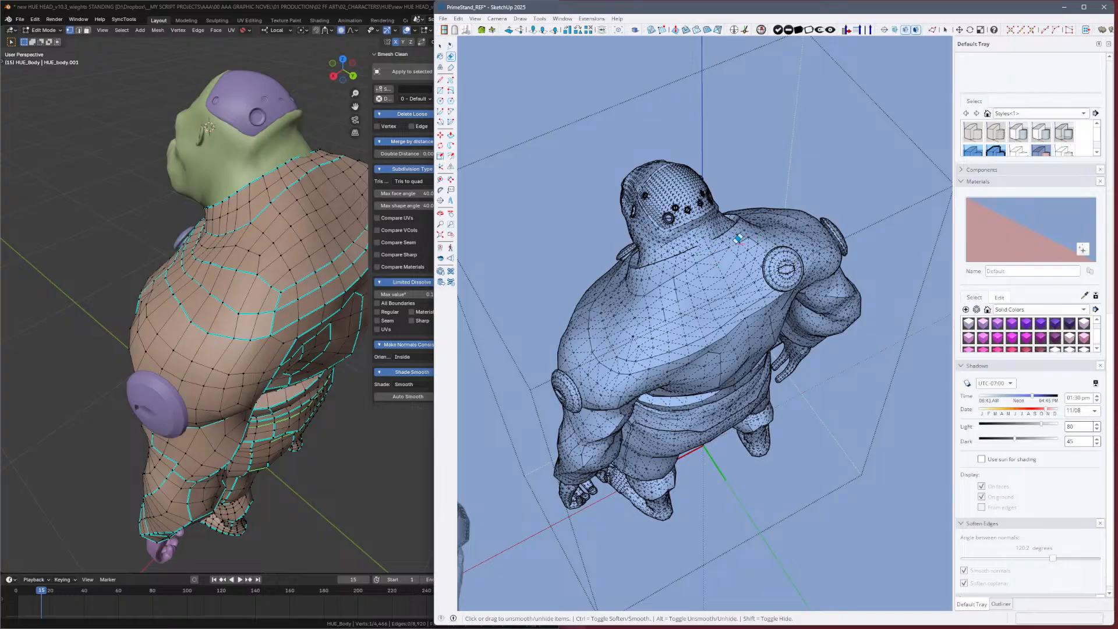
pyautogui.press('alt')
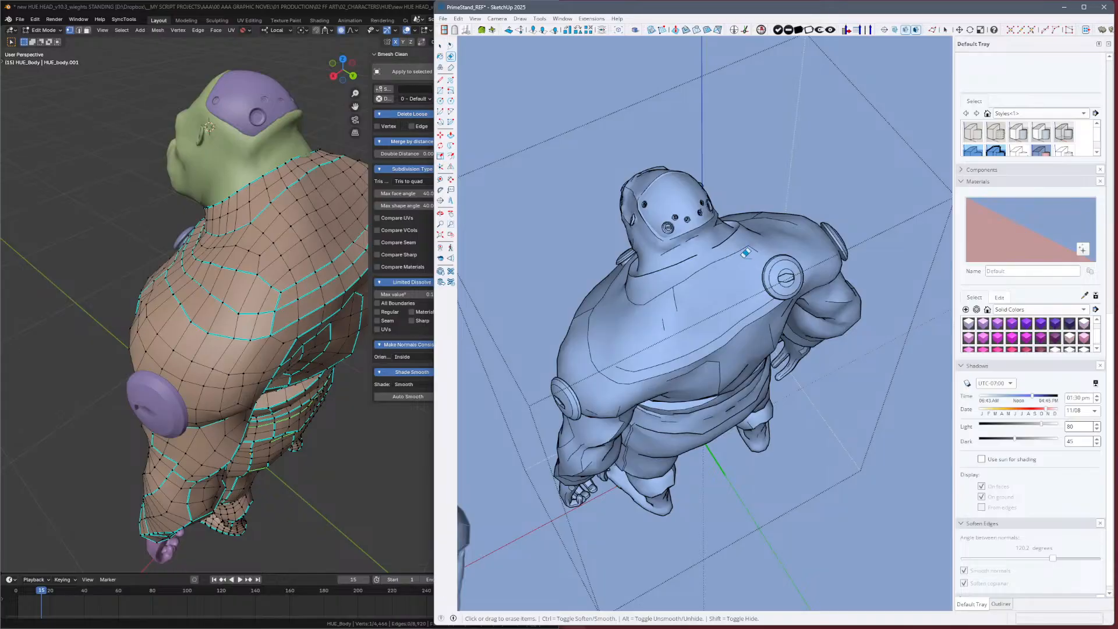
# Check the edges across the back of the shoulders and save the model.
pyautogui.moveTo(749, 274)
pyautogui.mouseDown(button='middle')
pyautogui.moveTo(723, 271)
pyautogui.moveTo(702, 289)
pyautogui.mouseUp(button='middle')
pyautogui.press('alt')
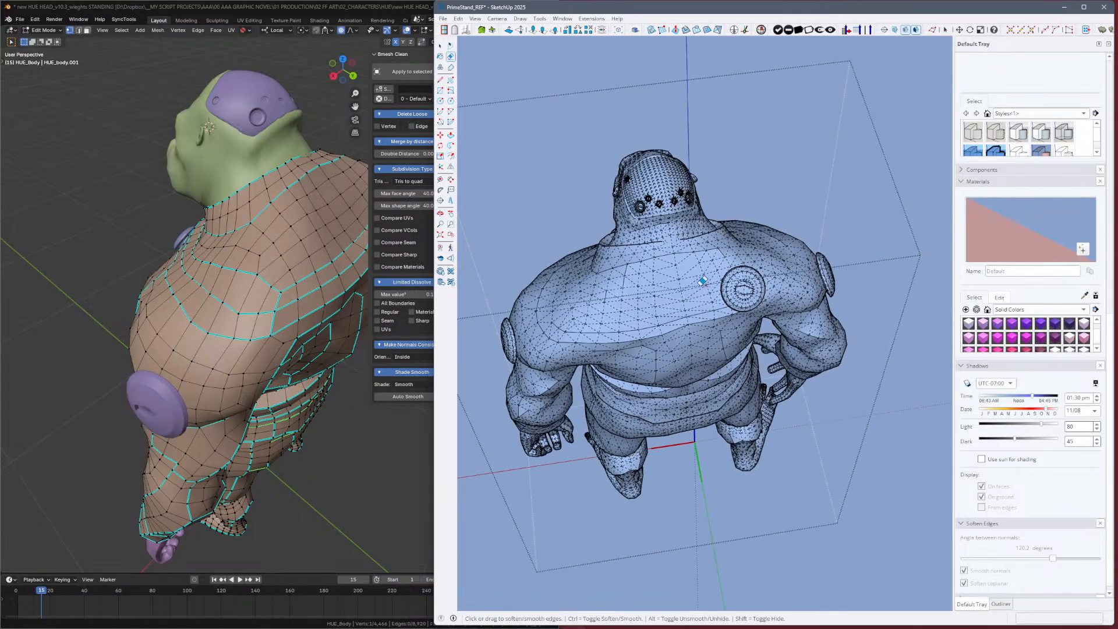
pyautogui.hotkey('ctrl', 's')
pyautogui.press('Return')
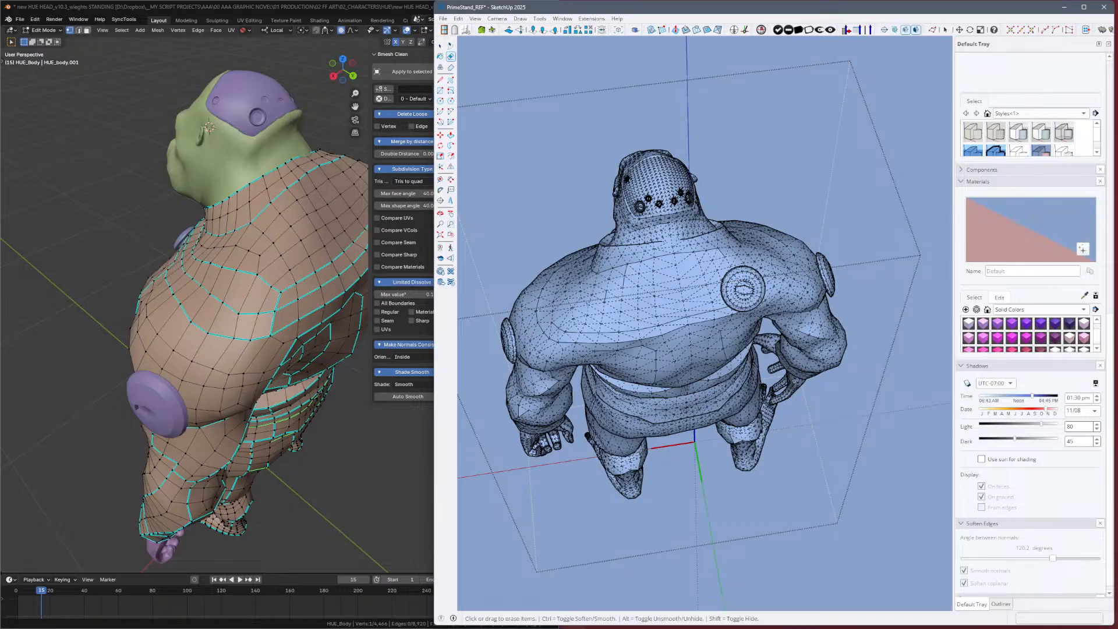
# Unsmooth the edges continuing the collar line across the upper back, between the neck and the shoulder-blade disc.
pyautogui.scroll(8, 752, 297)
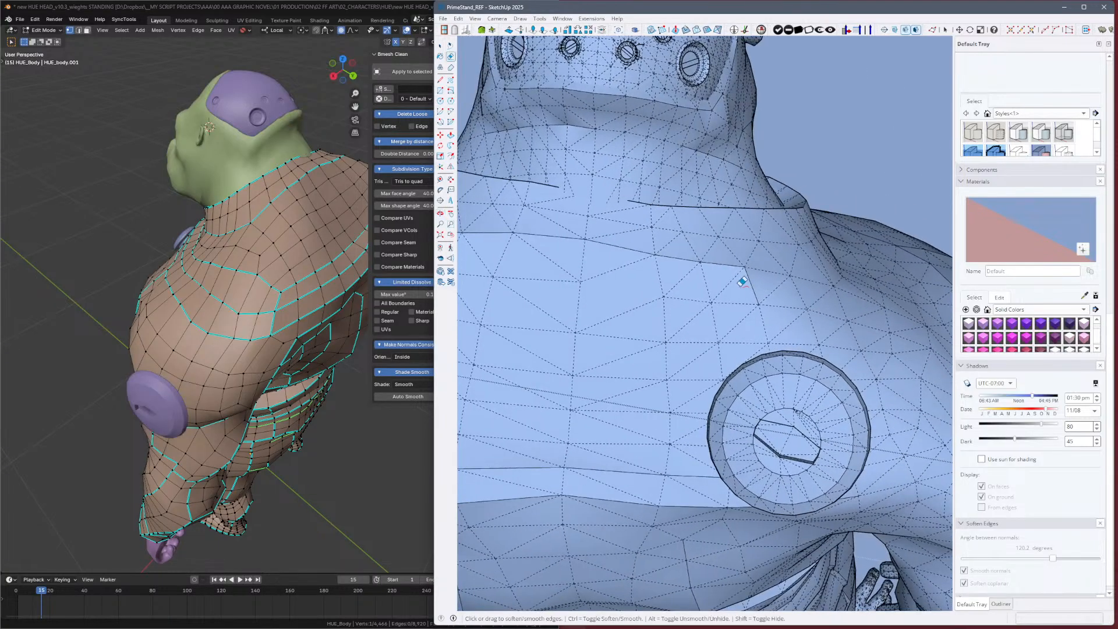
pyautogui.keyDown('ctrl'); pyautogui.click(749, 286); pyautogui.keyUp('ctrl')
pyautogui.keyDown('alt'); pyautogui.click(765, 268); pyautogui.keyUp('alt')
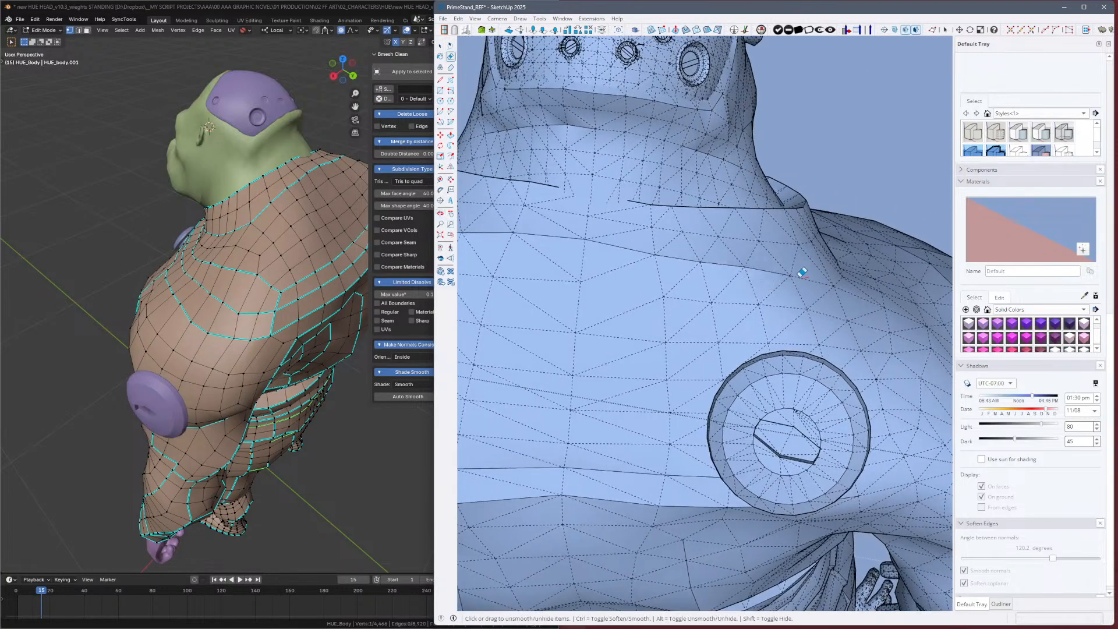
pyautogui.moveTo(751, 265)
pyautogui.mouseDown(button='middle')
pyautogui.moveTo(626, 254)
pyautogui.moveTo(602, 291)
pyautogui.mouseUp(button='middle')
pyautogui.scroll(-4, 693, 350)
pyautogui.moveTo(711, 373); pyautogui.dragTo(643, 387, button='middle')
pyautogui.press('alt')
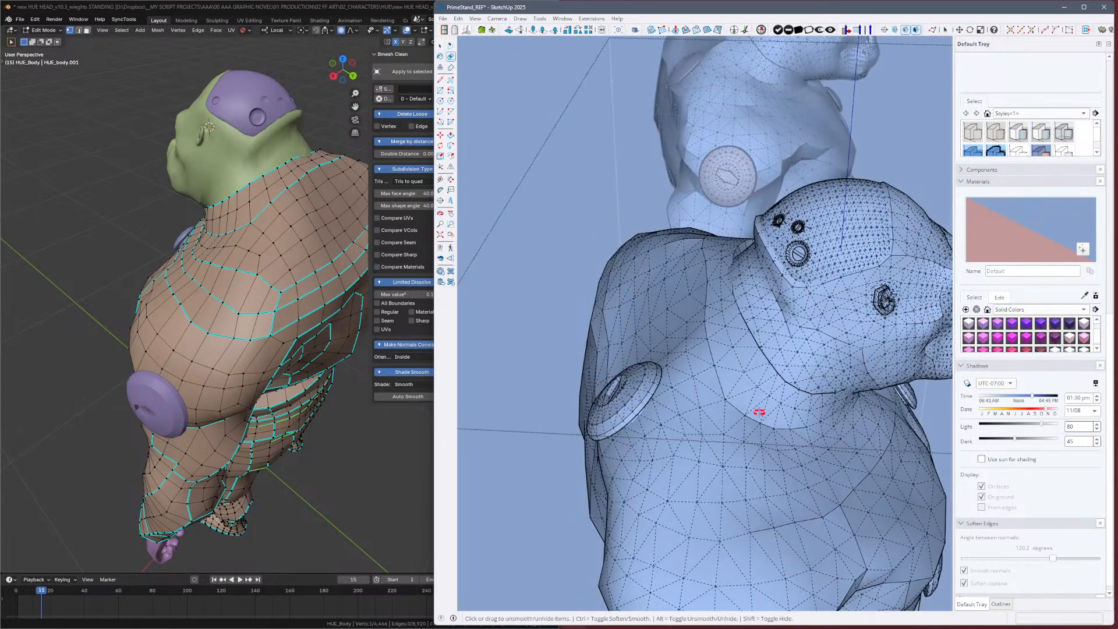
# Unsmooth the collar-line edges around the side of the neck, from the shoulder toward the chest.
pyautogui.moveTo(753, 409); pyautogui.dragTo(646, 335, button='middle')
pyautogui.scroll(4, 640, 336)
pyautogui.press('ctrl')
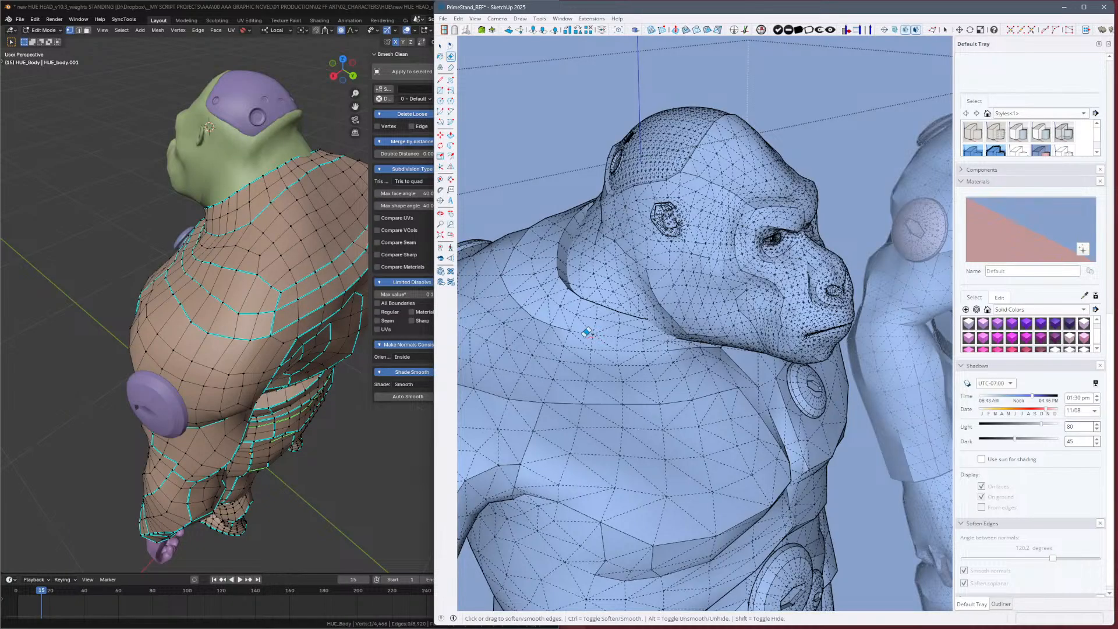
pyautogui.press('alt')
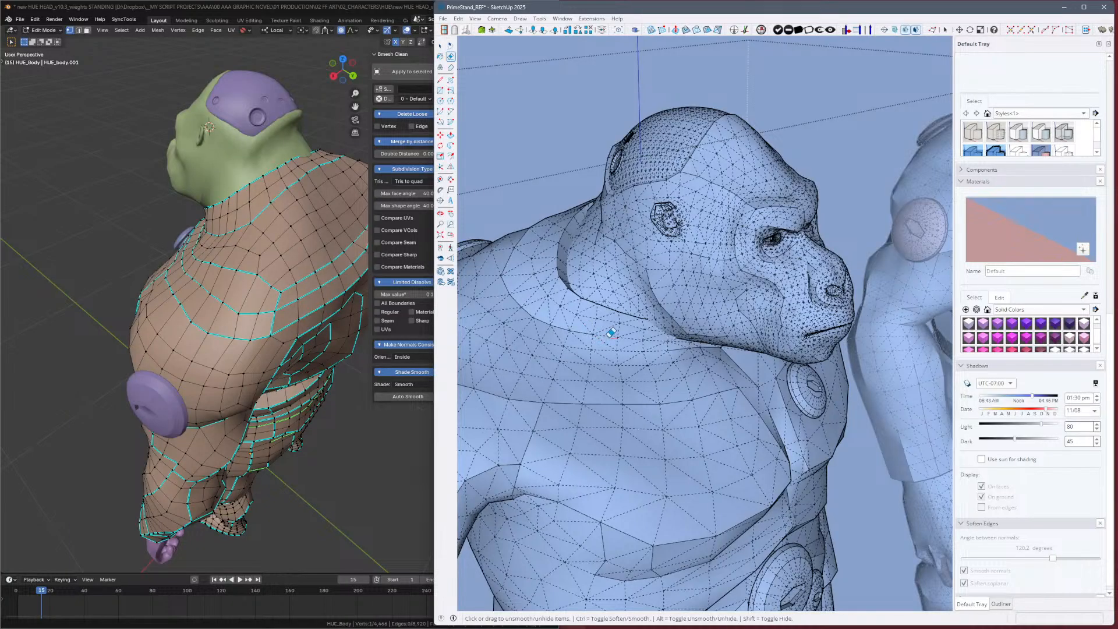
pyautogui.click(659, 338)
pyautogui.moveTo(729, 349)
pyautogui.mouseDown(button='middle')
pyautogui.moveTo(676, 310)
pyautogui.moveTo(589, 290)
pyautogui.moveTo(561, 306)
pyautogui.moveTo(599, 355)
pyautogui.moveTo(607, 389)
pyautogui.mouseUp(button='middle')
pyautogui.scroll(2, 614, 318)
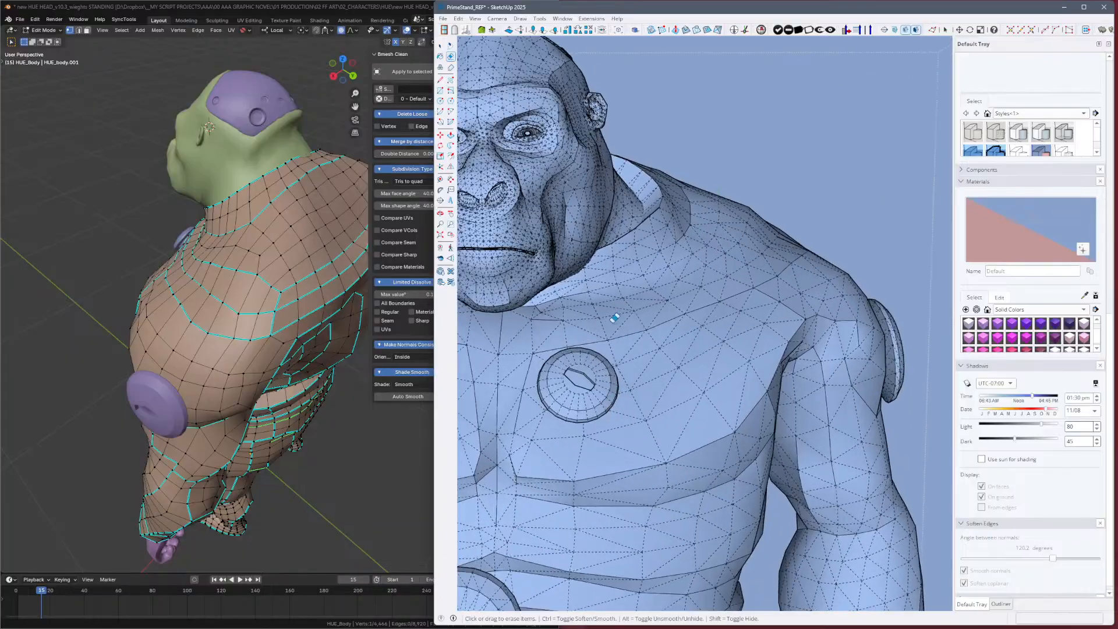
# Soften or unsmooth the collar-line edges over the front of the shoulder beside the neck, checking them with hidden geometry off.
pyautogui.hotkey('alt', 'h')
pyautogui.hotkey('alt', 'h')
pyautogui.scroll(2, 611, 262)
pyautogui.hotkey('alt', 'h')
pyautogui.hotkey('alt', 'h')
pyautogui.press('ctrl')
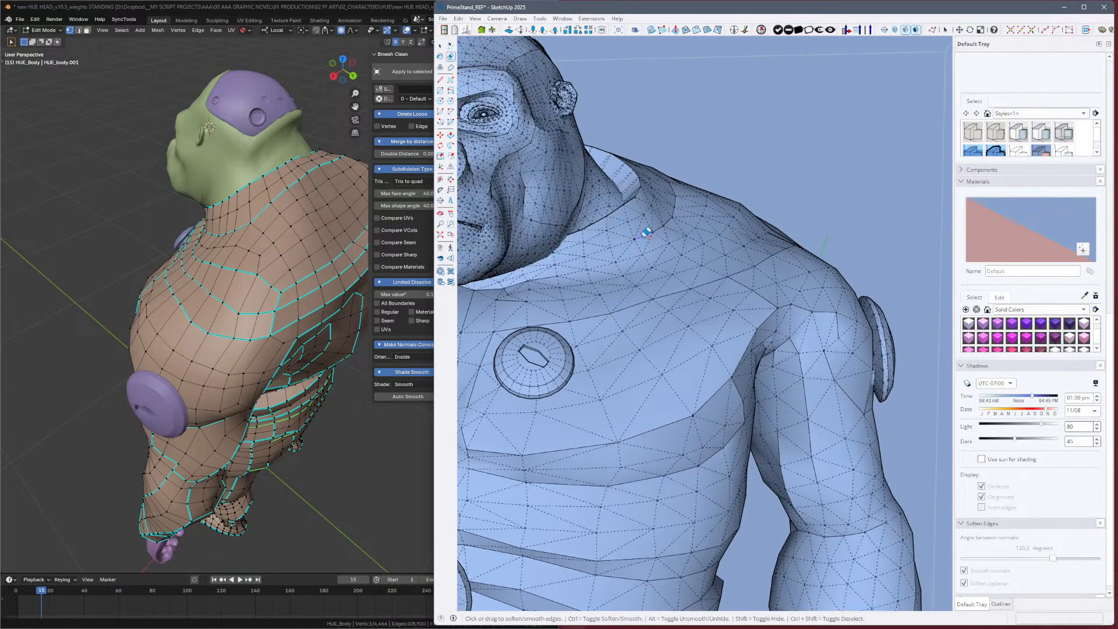
pyautogui.press('alt')
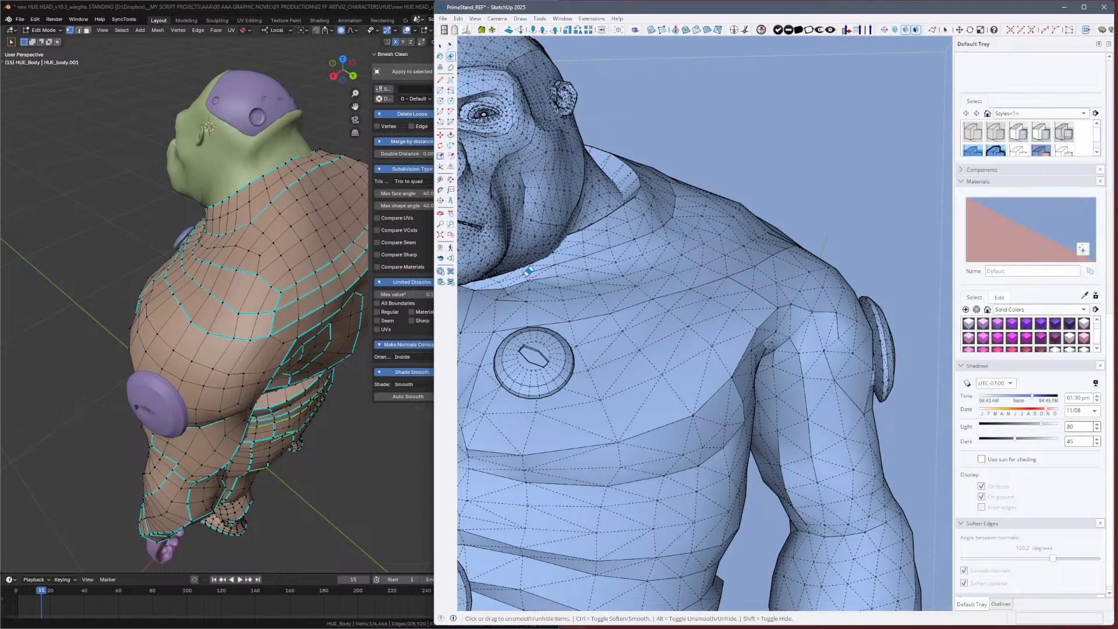
# Correct the collar edges just below the jaw by softening stray segments and unsmoothing the ones that form the line.
pyautogui.scroll(-2, 521, 277)
pyautogui.press('ctrl')
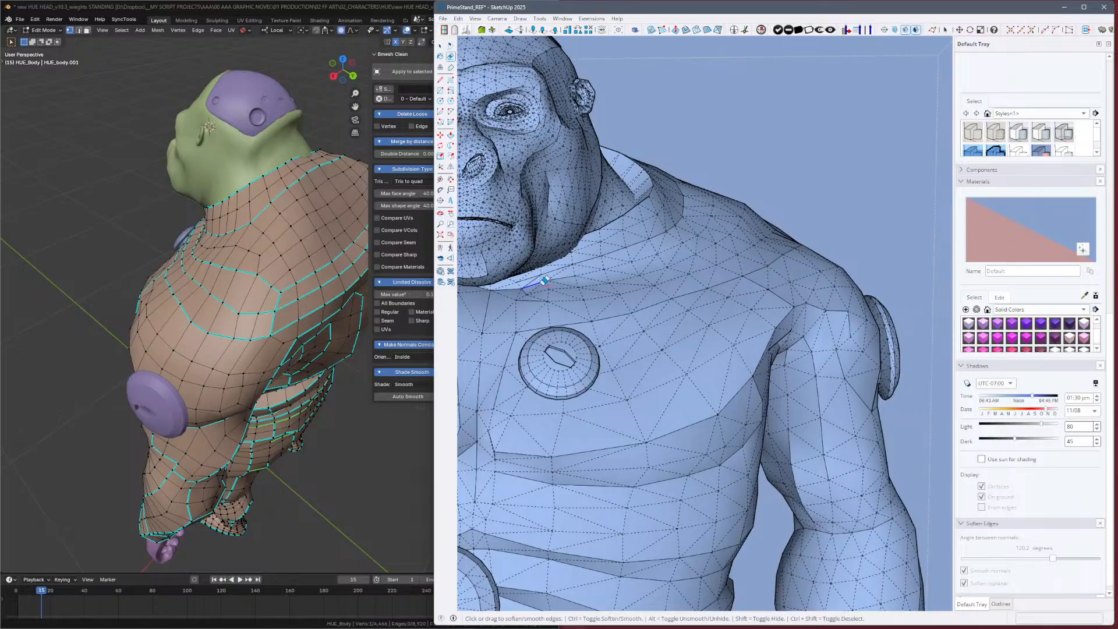
pyautogui.press('alt')
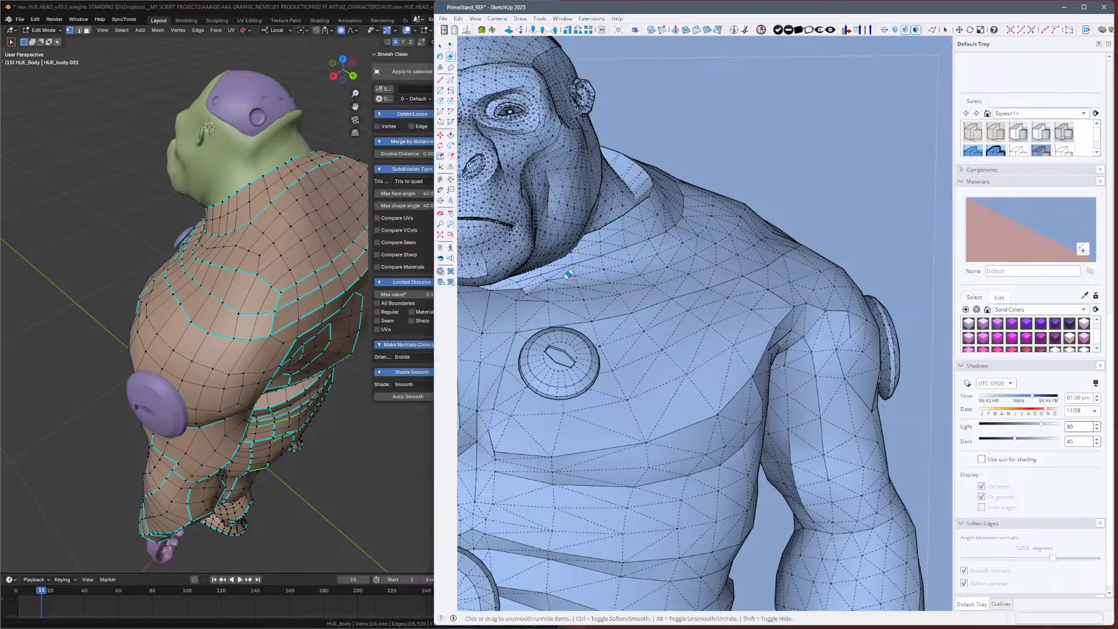
pyautogui.moveTo(564, 275)
pyautogui.mouseDown()
pyautogui.moveTo(554, 281)
pyautogui.moveTo(578, 284)
pyautogui.mouseUp()
pyautogui.press('ctrl')
pyautogui.press('alt')
# Soften the stray edges beneath the chin at the centre of the collar and show hidden geometry again.
pyautogui.moveTo(625, 281)
pyautogui.keyDown('shift'); pyautogui.mouseDown(button='middle')
pyautogui.moveTo(846, 384)
pyautogui.moveTo(789, 420)
pyautogui.moveTo(778, 381)
pyautogui.moveTo(786, 362)
pyautogui.moveTo(763, 396)
pyautogui.mouseUp(button='middle'); pyautogui.keyUp('shift')
pyautogui.press('ctrl')
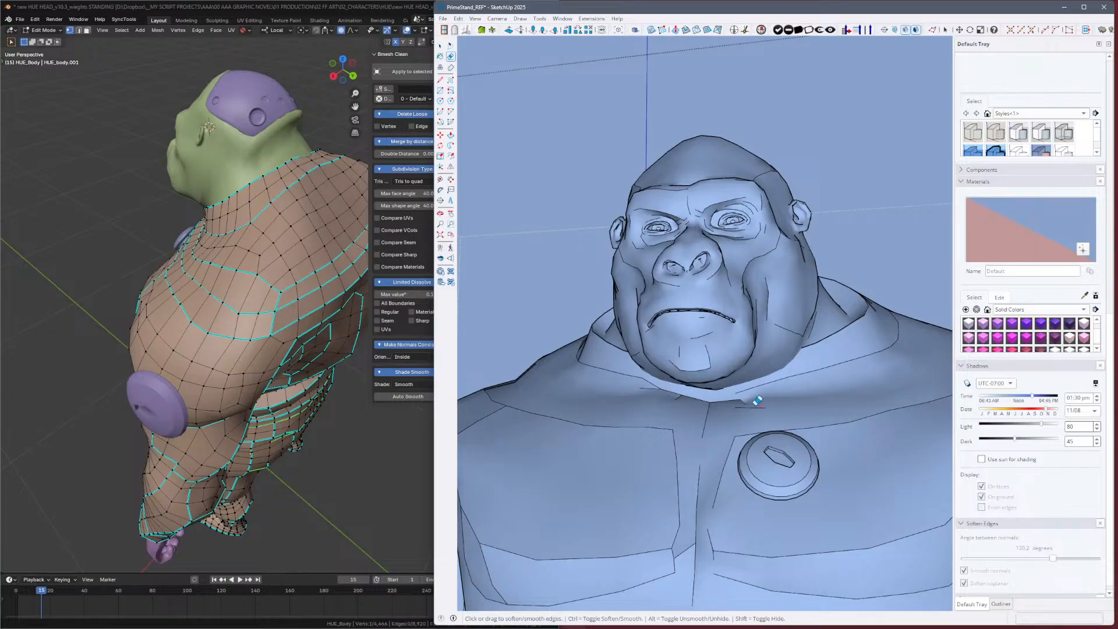
pyautogui.moveTo(748, 392)
pyautogui.mouseDown()
pyautogui.moveTo(710, 403)
pyautogui.moveTo(645, 387)
pyautogui.mouseUp()
pyautogui.hotkey('alt', 'h')
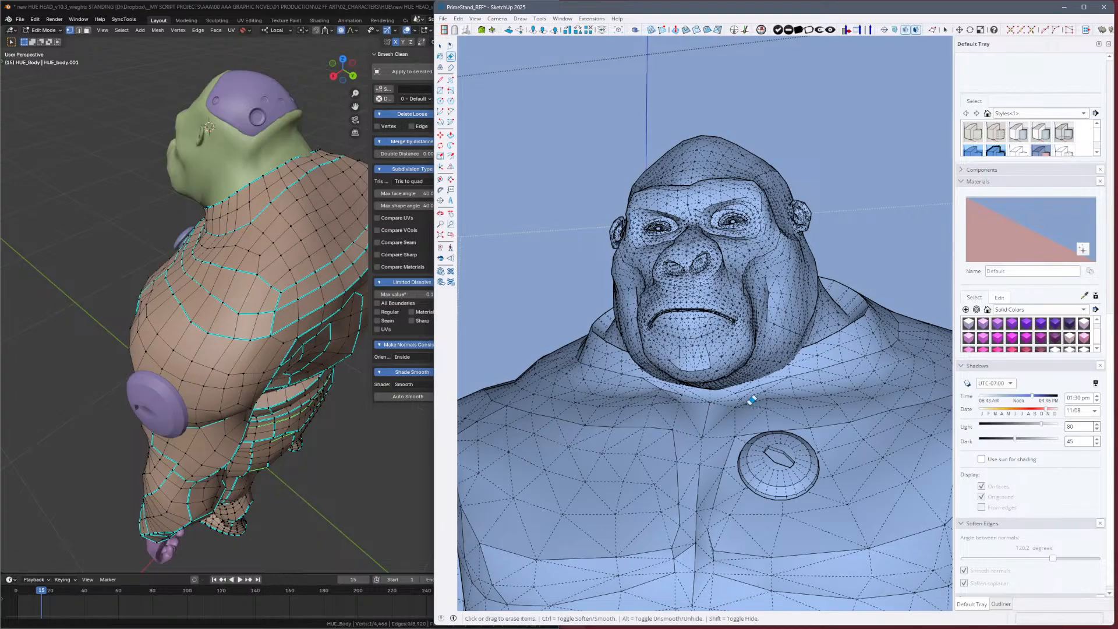
# Compare the front of the Blender reference with the SketchUp body's collar, shoulder and chest lines.
pyautogui.moveTo(250, 379)
pyautogui.mouseDown(button='middle')
pyautogui.moveTo(64, 387)
pyautogui.moveTo(399, 376)
pyautogui.moveTo(353, 368)
pyautogui.mouseUp(button='middle')
pyautogui.moveTo(779, 396)
pyautogui.mouseDown(button='middle')
pyautogui.moveTo(698, 391)
pyautogui.moveTo(743, 379)
pyautogui.moveTo(726, 469)
pyautogui.moveTo(778, 479)
pyautogui.moveTo(748, 460)
pyautogui.moveTo(673, 513)
pyautogui.moveTo(713, 482)
pyautogui.mouseUp(button='middle')
pyautogui.hotkey('alt', 'h')
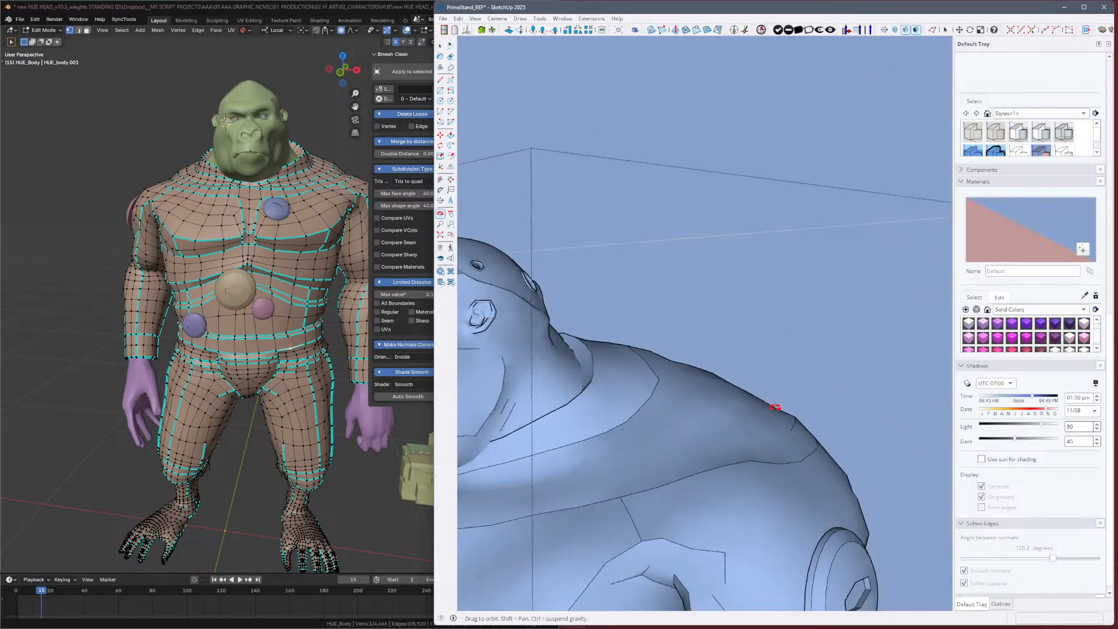
pyautogui.scroll(-4, 775, 407)
pyautogui.scroll(-2, 777, 414)
pyautogui.moveTo(737, 408)
pyautogui.mouseDown(button='middle')
pyautogui.moveTo(811, 422)
pyautogui.moveTo(790, 440)
pyautogui.moveTo(843, 459)
pyautogui.mouseUp(button='middle')
pyautogui.scroll(1, 791, 440)
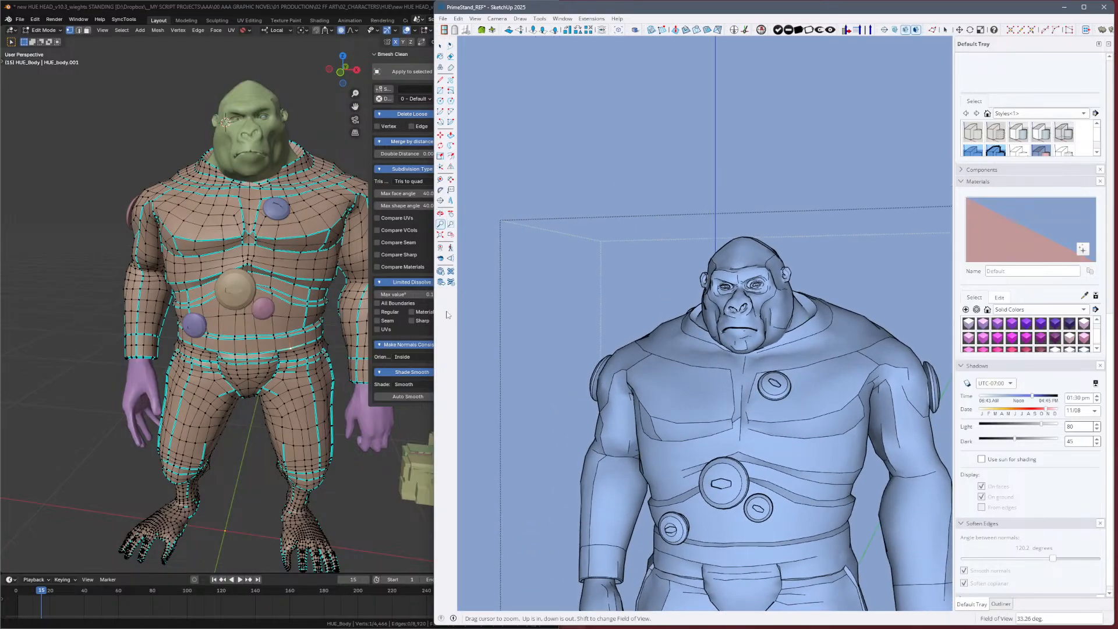
pyautogui.moveTo(892, 396)
pyautogui.mouseDown(button='middle')
pyautogui.moveTo(931, 447)
pyautogui.moveTo(930, 465)
pyautogui.mouseUp(button='middle')
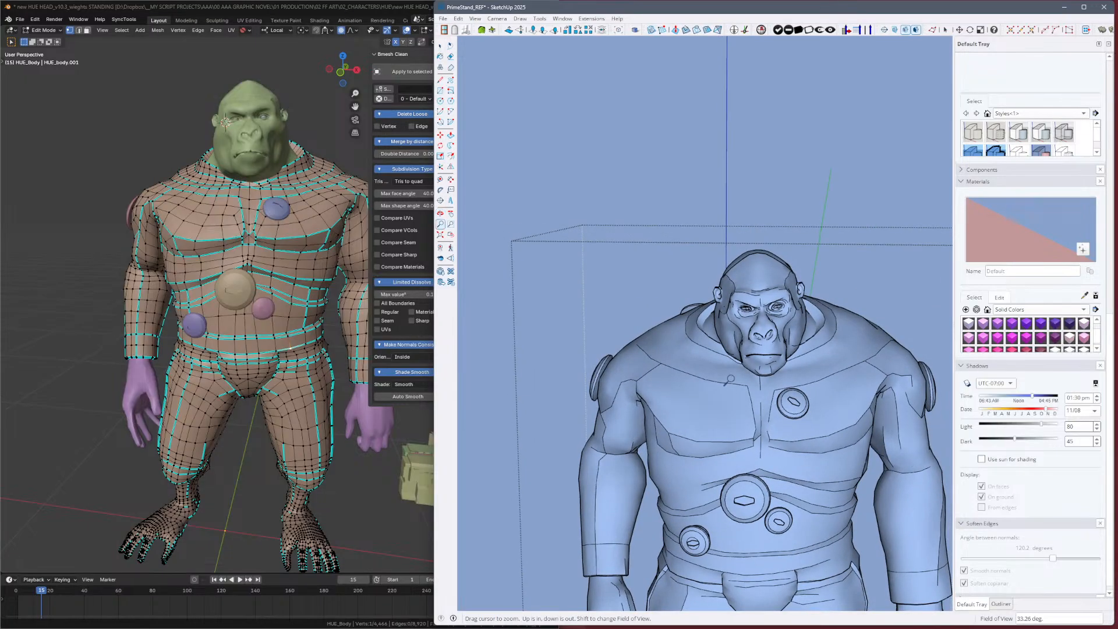
# Touch up the collar-line edges on the other shoulder with the Eraser and turn off hidden geometry.
pyautogui.hotkey('alt', 'h')
pyautogui.moveTo(687, 362); pyautogui.dragTo(823, 426, button='middle')
pyautogui.hotkey('alt', 'h')
pyautogui.hotkey('alt', 'h')
pyautogui.moveTo(724, 394)
pyautogui.mouseDown(button='middle')
pyautogui.moveTo(706, 394)
pyautogui.moveTo(730, 430)
pyautogui.mouseUp(button='middle')
pyautogui.press('e')
pyautogui.press('ctrl')
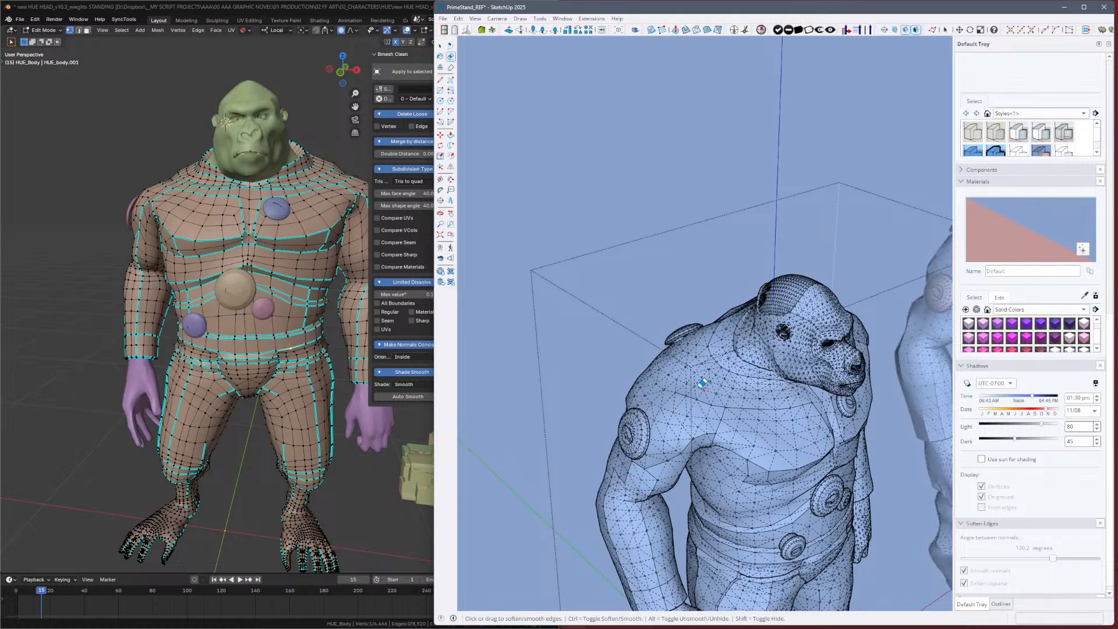
pyautogui.press('alt')
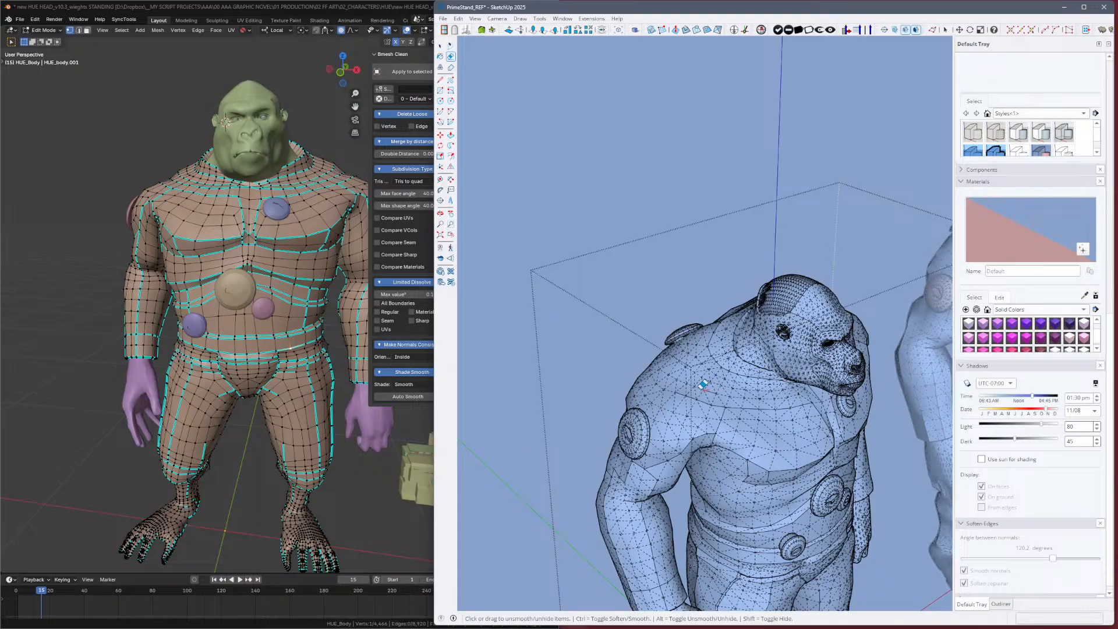
pyautogui.hotkey('alt', 'h')
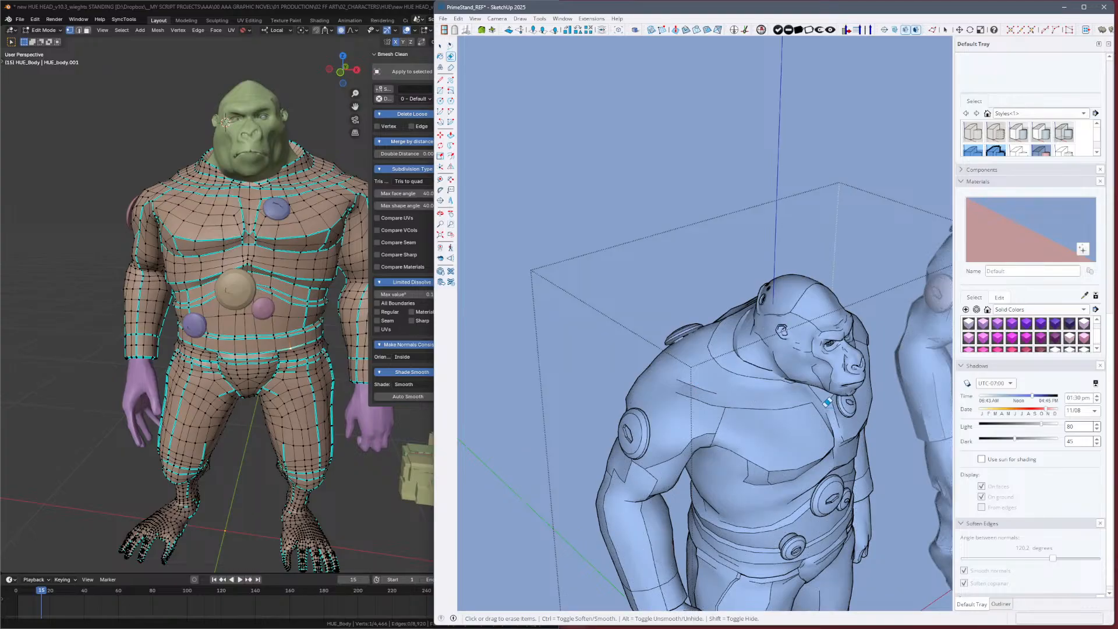
# Unsmooth the edges that carry the collar line across the upper chest to the V point below the chin.
pyautogui.moveTo(835, 397)
pyautogui.mouseDown(button='middle')
pyautogui.moveTo(651, 312)
pyautogui.moveTo(724, 366)
pyautogui.moveTo(765, 374)
pyautogui.moveTo(811, 325)
pyautogui.moveTo(811, 277)
pyautogui.mouseUp(button='middle')
pyautogui.hotkey('alt', 'h')
pyautogui.moveTo(795, 315)
pyautogui.mouseDown(button='middle')
pyautogui.moveTo(780, 332)
pyautogui.moveTo(744, 329)
pyautogui.mouseUp(button='middle')
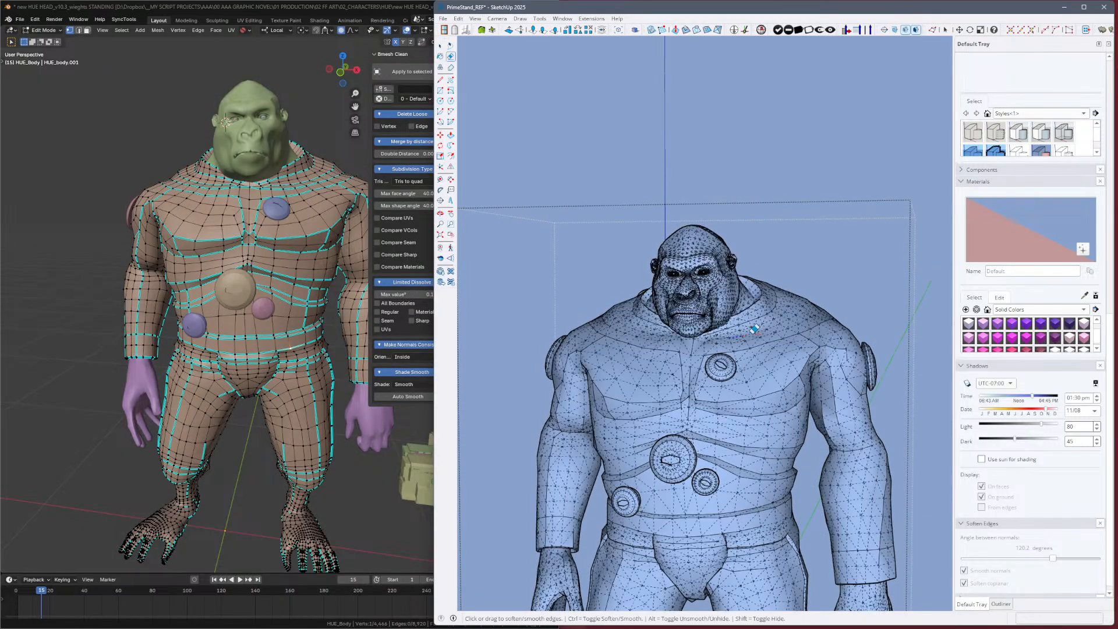
pyautogui.press('z')
pyautogui.moveTo(752, 329)
pyautogui.mouseDown()
pyautogui.moveTo(753, 317)
pyautogui.moveTo(831, 301)
pyautogui.mouseUp()
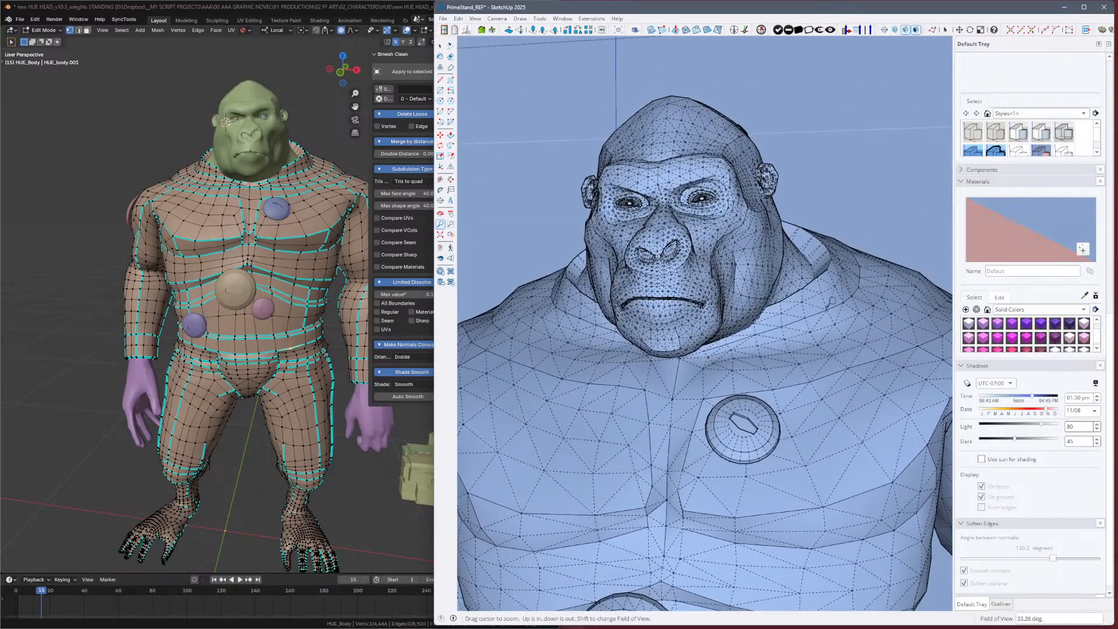
pyautogui.press('e')
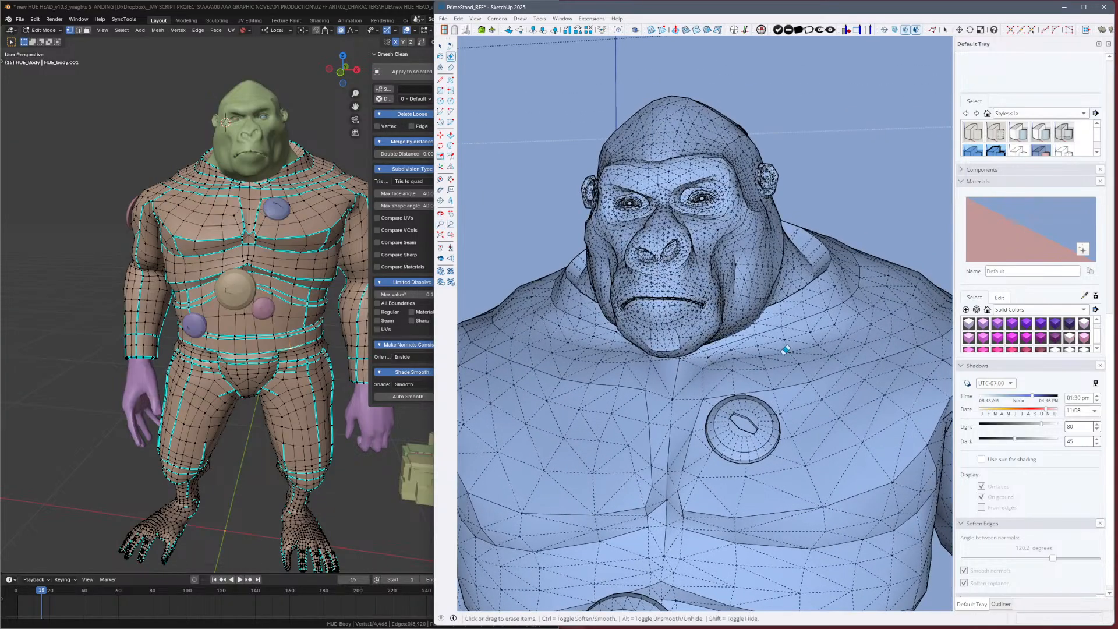
pyautogui.press('alt')
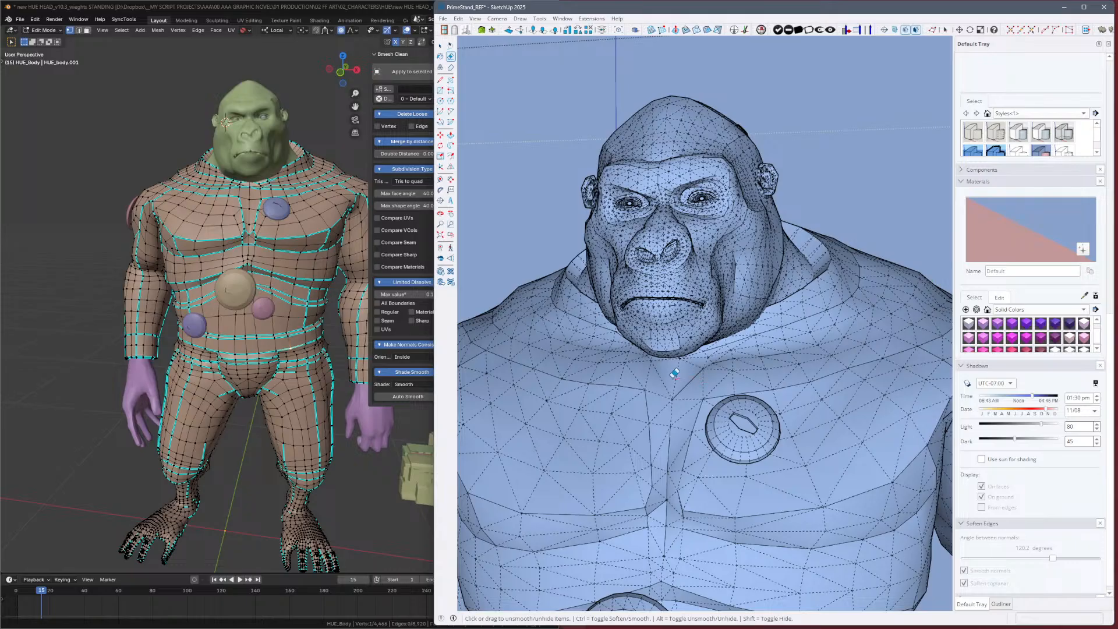
pyautogui.press('alt')
pyautogui.hotkey('alt', 'h')
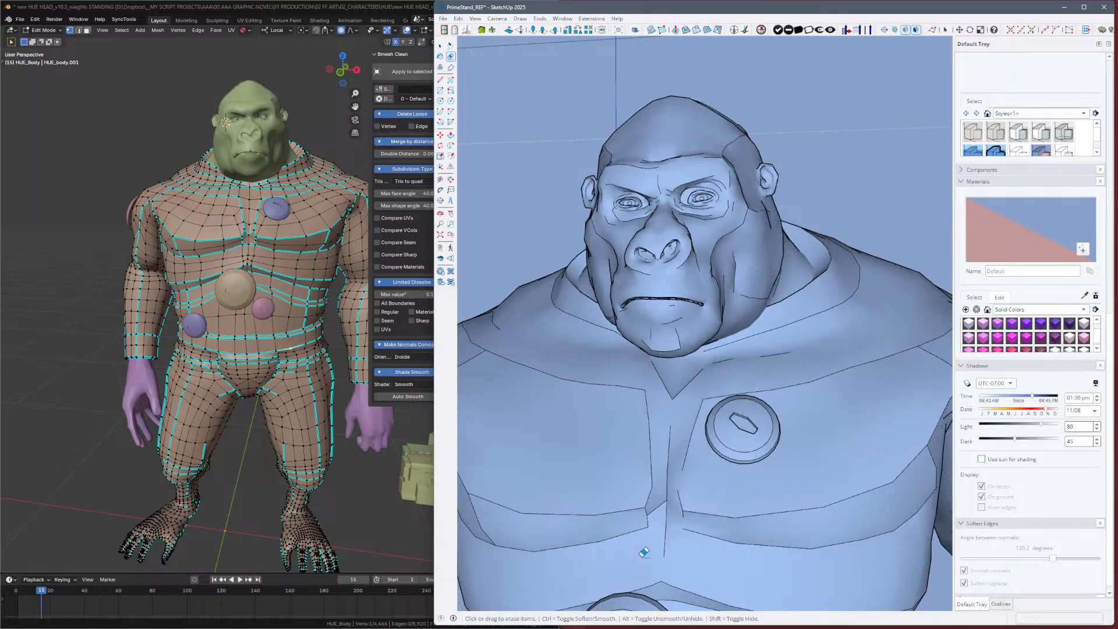
pyautogui.moveTo(644, 552)
pyautogui.mouseDown()
pyautogui.moveTo(696, 504)
pyautogui.moveTo(652, 542)
pyautogui.mouseUp()
pyautogui.moveTo(652, 541)
pyautogui.mouseDown()
pyautogui.moveTo(778, 453)
pyautogui.moveTo(804, 457)
pyautogui.mouseUp()
pyautogui.hotkey('ctrl', 'z')
pyautogui.hotkey('ctrl', 'z')
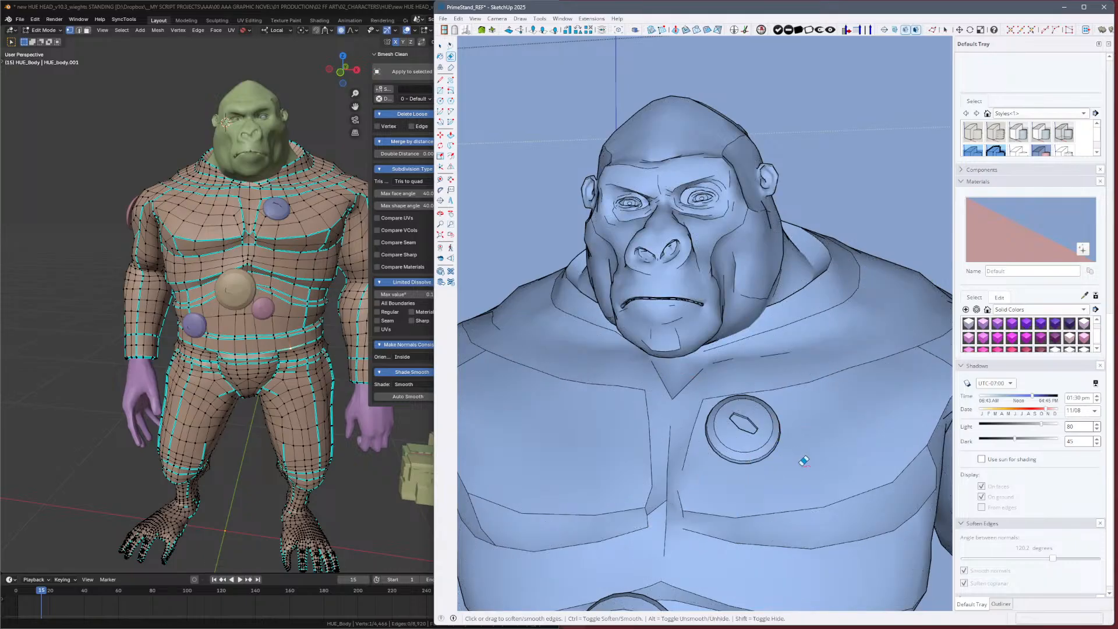
# Inspect the collar, chest and abdomen lines from the front and at an angle, with and without hidden geometry.
pyautogui.press('space')
pyautogui.press('z')
pyautogui.moveTo(823, 384); pyautogui.dragTo(724, 484)
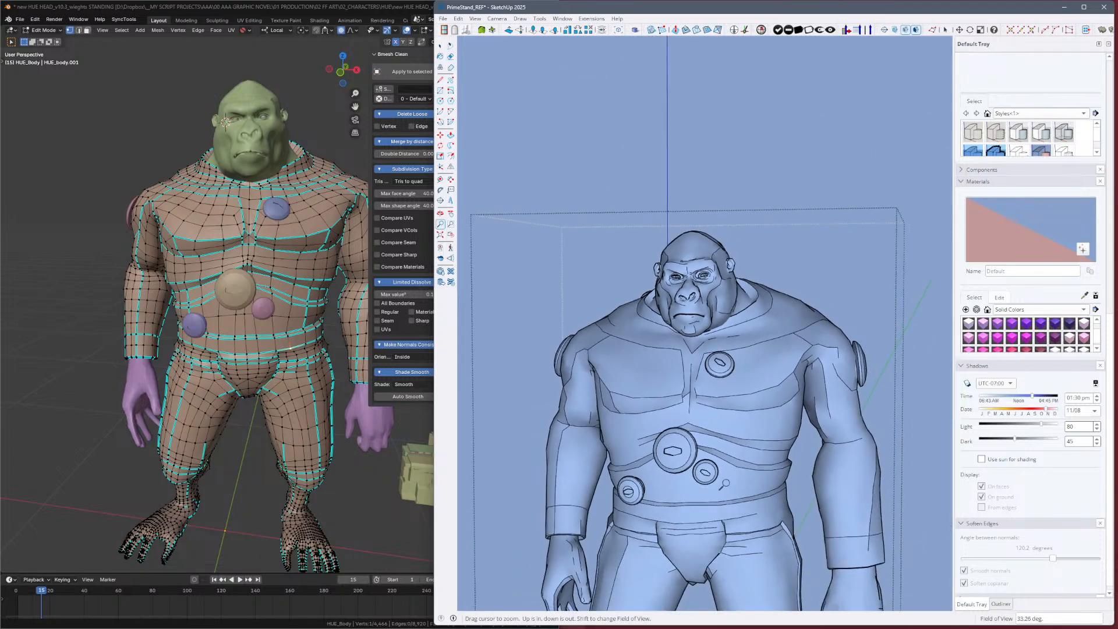
pyautogui.moveTo(725, 485)
pyautogui.mouseDown(button='middle')
pyautogui.moveTo(587, 459)
pyautogui.moveTo(539, 463)
pyautogui.mouseUp(button='middle')
pyautogui.moveTo(786, 385)
pyautogui.mouseDown(button='middle')
pyautogui.moveTo(963, 384)
pyautogui.moveTo(976, 395)
pyautogui.moveTo(959, 438)
pyautogui.mouseUp(button='middle')
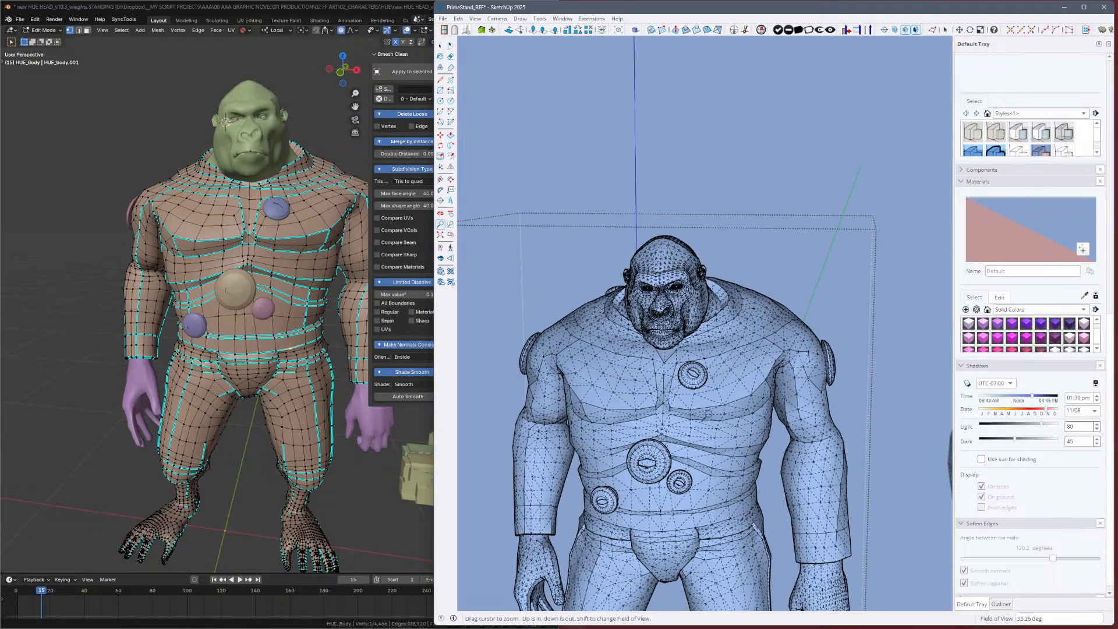
pyautogui.moveTo(780, 371)
pyautogui.mouseDown(button='middle')
pyautogui.moveTo(828, 358)
pyautogui.moveTo(726, 379)
pyautogui.moveTo(778, 379)
pyautogui.moveTo(794, 343)
pyautogui.moveTo(850, 333)
pyautogui.moveTo(706, 314)
pyautogui.moveTo(749, 333)
pyautogui.mouseUp(button='middle')
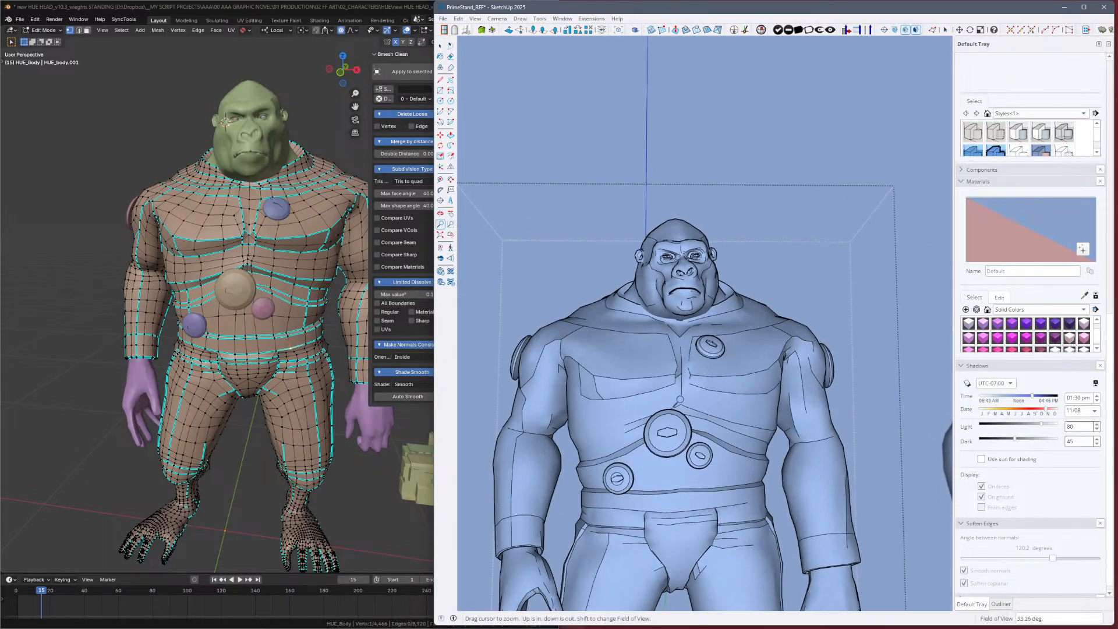
pyautogui.scroll(5, 680, 402)
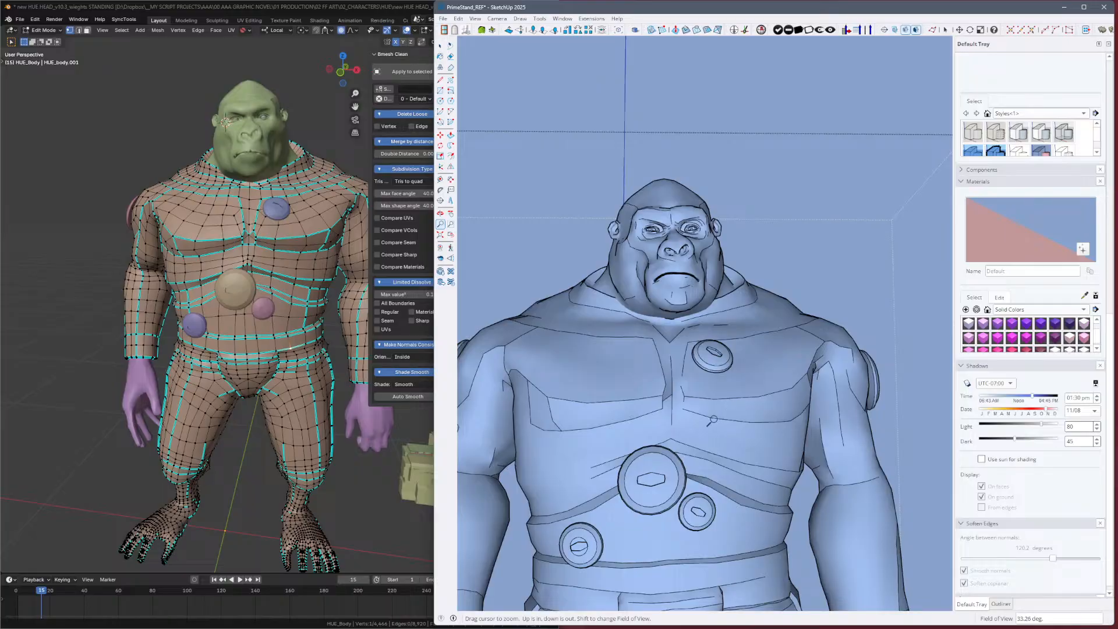
pyautogui.moveTo(699, 439); pyautogui.dragTo(706, 435, button='middle')
pyautogui.middleClick(706, 435)
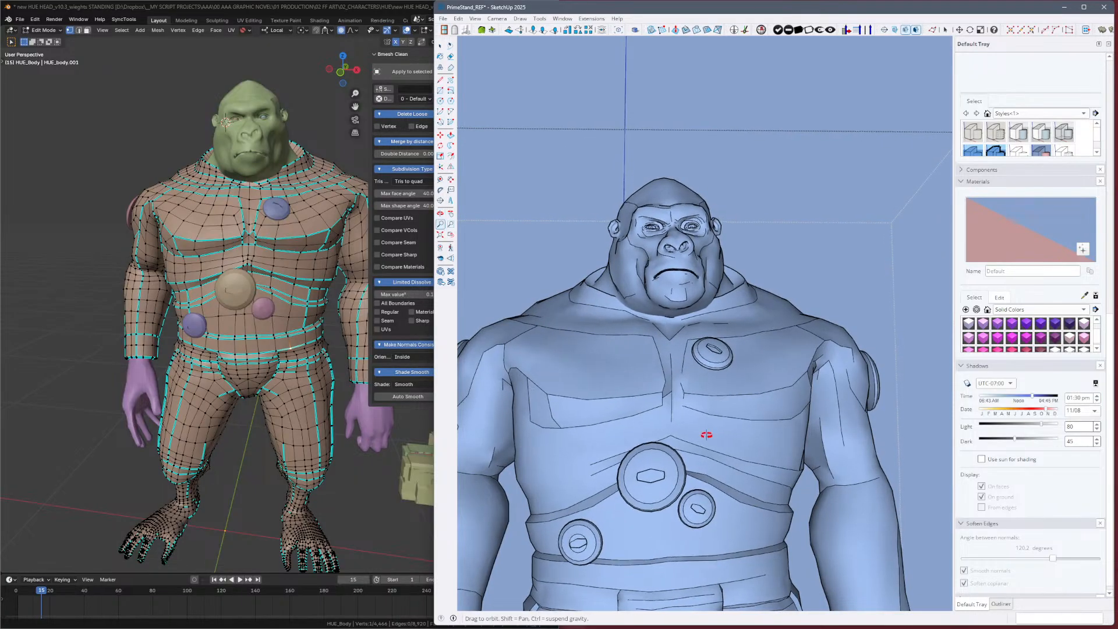
pyautogui.middleClick(704, 435)
pyautogui.moveTo(795, 450)
pyautogui.mouseDown(button='middle')
pyautogui.moveTo(780, 449)
pyautogui.moveTo(867, 446)
pyautogui.mouseUp(button='middle')
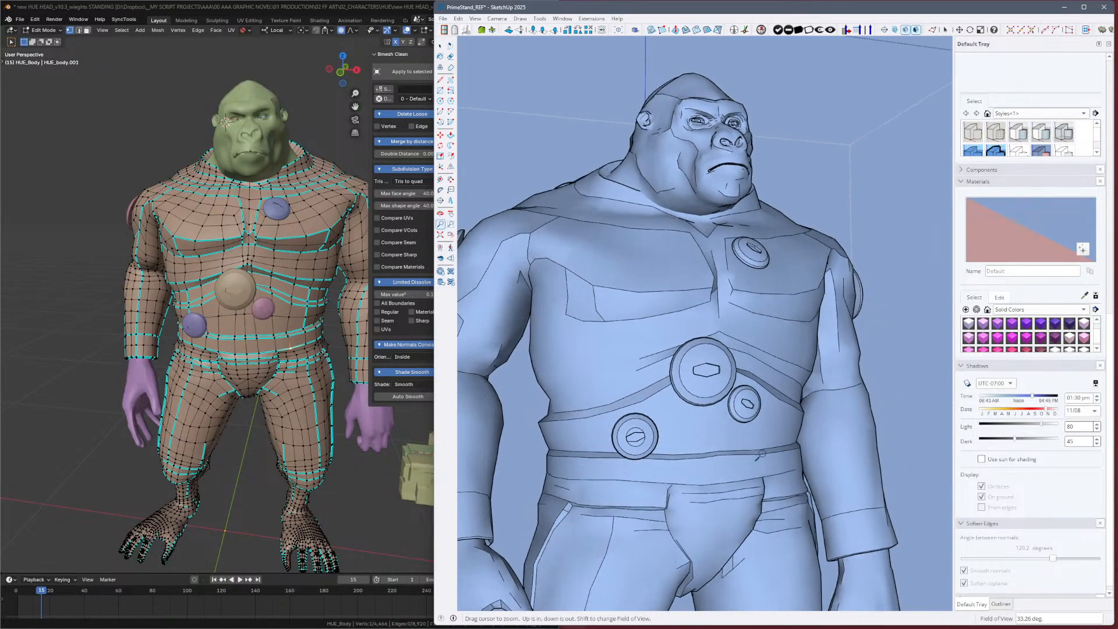
# Unsmooth the edges forming the line across the right flank above the abdomen band, with hidden geometry shown.
pyautogui.hotkey('alt', 'h')
pyautogui.moveTo(722, 430); pyautogui.dragTo(826, 429, button='middle')
pyautogui.press('e')
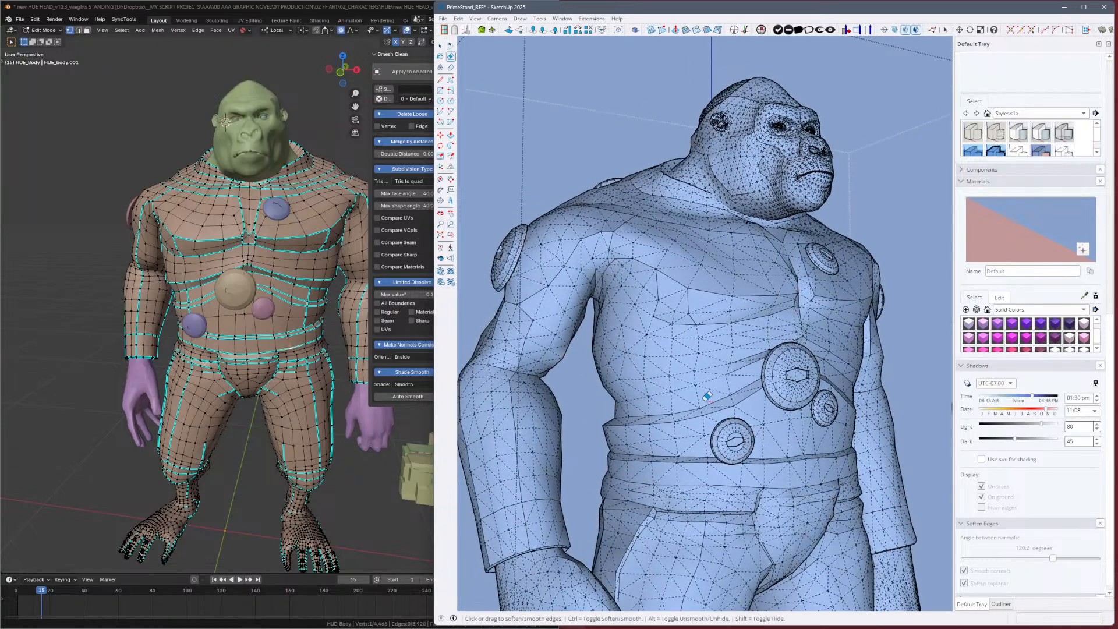
pyautogui.press('alt')
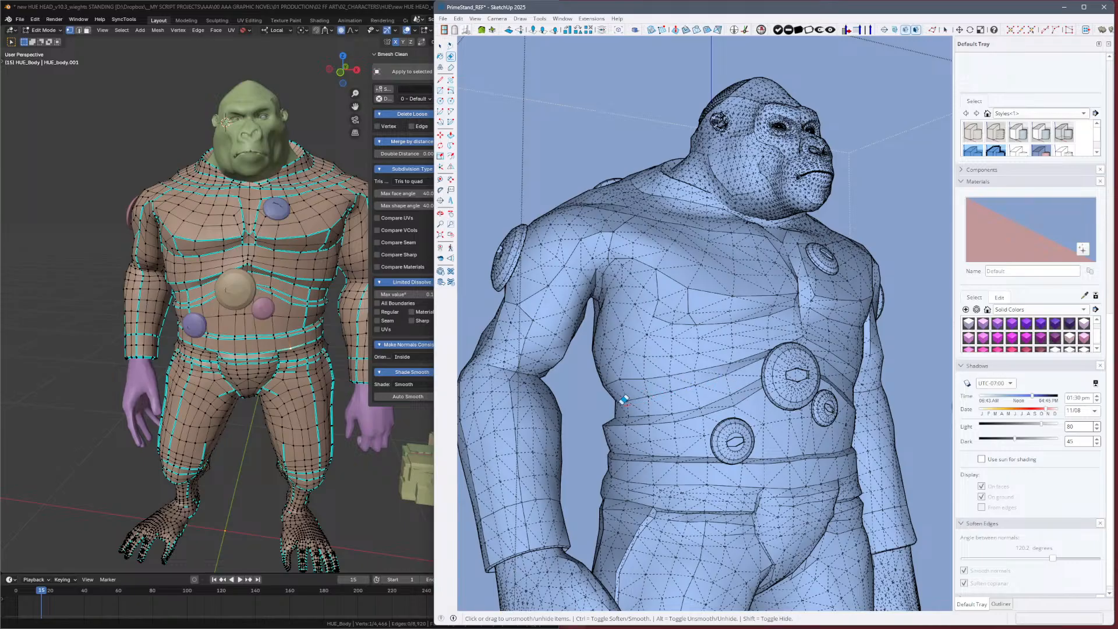
pyautogui.moveTo(623, 399)
pyautogui.mouseDown(button='middle')
pyautogui.moveTo(725, 419)
pyautogui.moveTo(778, 452)
pyautogui.moveTo(927, 421)
pyautogui.moveTo(944, 439)
pyautogui.mouseUp(button='middle')
pyautogui.hotkey('alt', 'h')
# Unsmooth the edges continuing the flank line around the right side onto the lower back, just above the raised band.
pyautogui.keyDown('shift'); pyautogui.moveTo(800, 421); pyautogui.dragTo(646, 417, button='middle'); pyautogui.keyUp('shift')
pyautogui.moveTo(751, 421)
pyautogui.mouseDown(button='middle')
pyautogui.moveTo(791, 422)
pyautogui.moveTo(769, 423)
pyautogui.mouseUp(button='middle')
pyautogui.hotkey('alt', 'h')
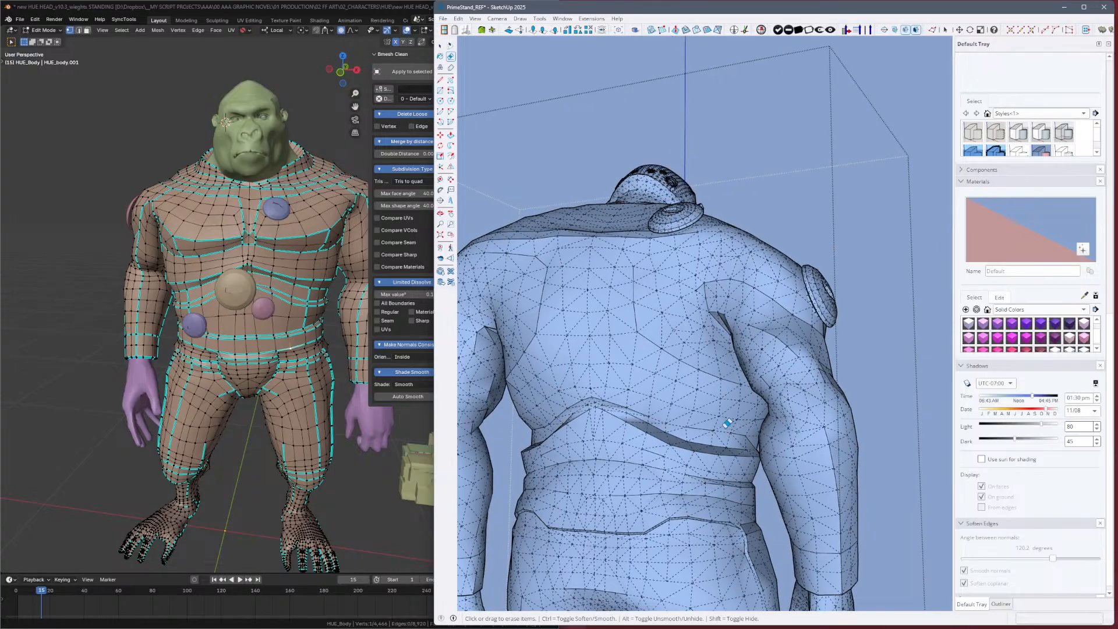
pyautogui.keyDown('alt'); pyautogui.click(658, 420); pyautogui.keyUp('alt')
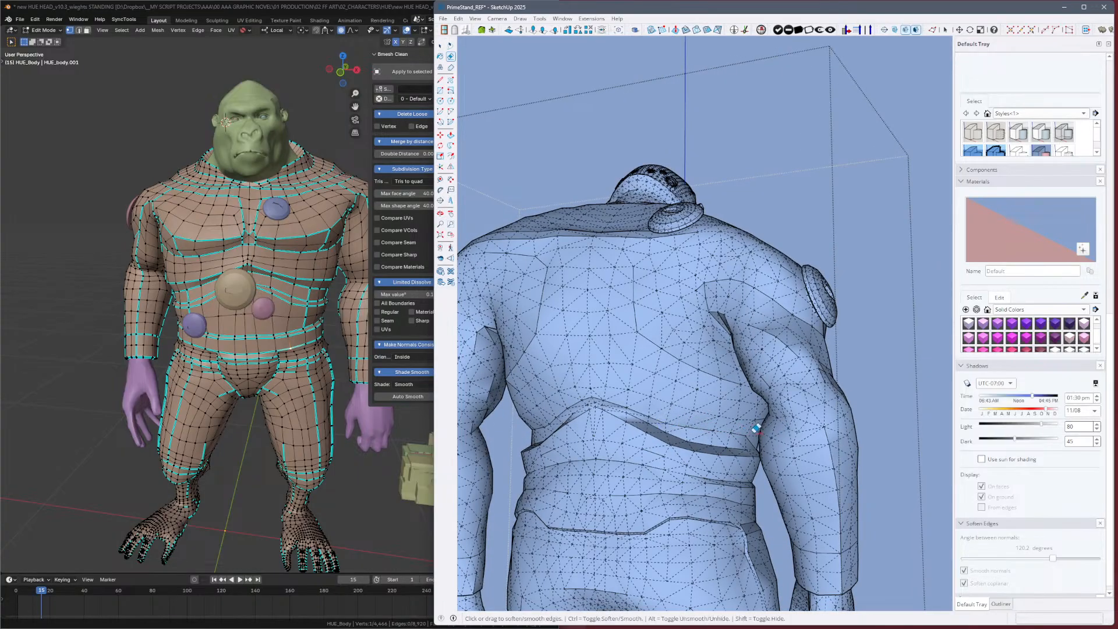
pyautogui.moveTo(772, 421)
pyautogui.mouseDown(button='middle')
pyautogui.moveTo(568, 429)
pyautogui.moveTo(702, 455)
pyautogui.moveTo(540, 461)
pyautogui.mouseUp(button='middle')
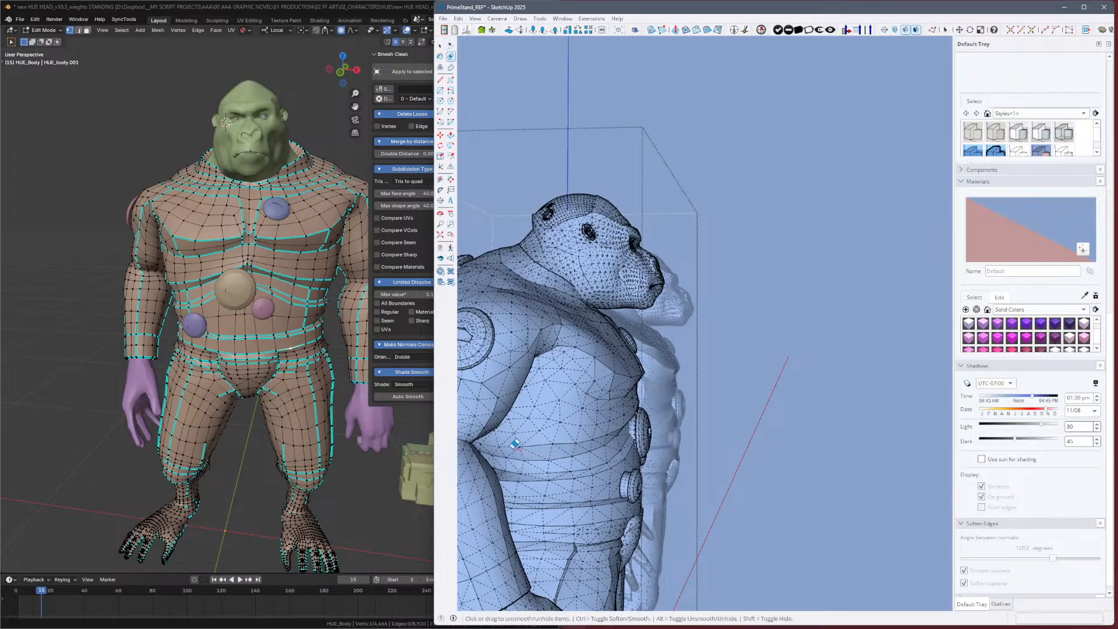
pyautogui.moveTo(626, 445); pyautogui.dragTo(663, 440, button='middle')
# Unsmooth the edges forming the line across the upper back below the collar area, from the round disc to the other shoulder.
pyautogui.moveTo(766, 404)
pyautogui.mouseDown(button='middle')
pyautogui.moveTo(925, 380)
pyautogui.moveTo(1002, 384)
pyautogui.mouseUp(button='middle')
pyautogui.moveTo(831, 424)
pyautogui.mouseDown(button='middle')
pyautogui.moveTo(954, 432)
pyautogui.moveTo(955, 420)
pyautogui.mouseUp(button='middle')
pyautogui.moveTo(849, 416)
pyautogui.keyDown('shift'); pyautogui.mouseDown(button='middle')
pyautogui.moveTo(758, 421)
pyautogui.moveTo(754, 434)
pyautogui.moveTo(800, 442)
pyautogui.moveTo(773, 451)
pyautogui.mouseUp(button='middle'); pyautogui.keyUp('shift')
pyautogui.moveTo(755, 453)
pyautogui.mouseDown(button='middle')
pyautogui.moveTo(702, 460)
pyautogui.moveTo(666, 536)
pyautogui.moveTo(664, 527)
pyautogui.mouseUp(button='middle')
pyautogui.hotkey('alt', 'h')
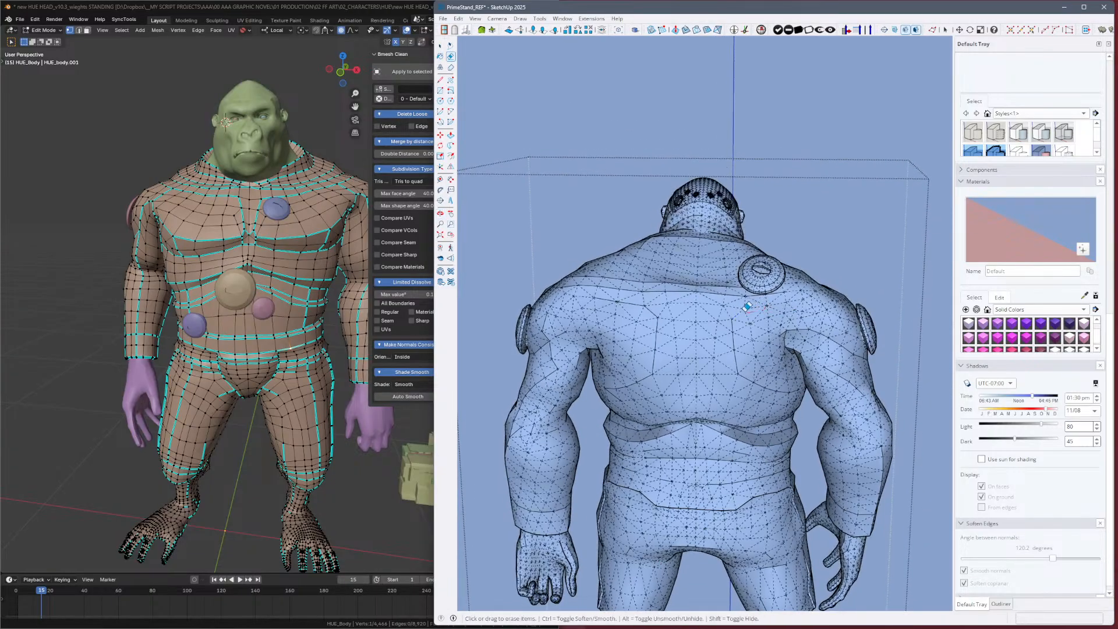
pyautogui.press('alt')
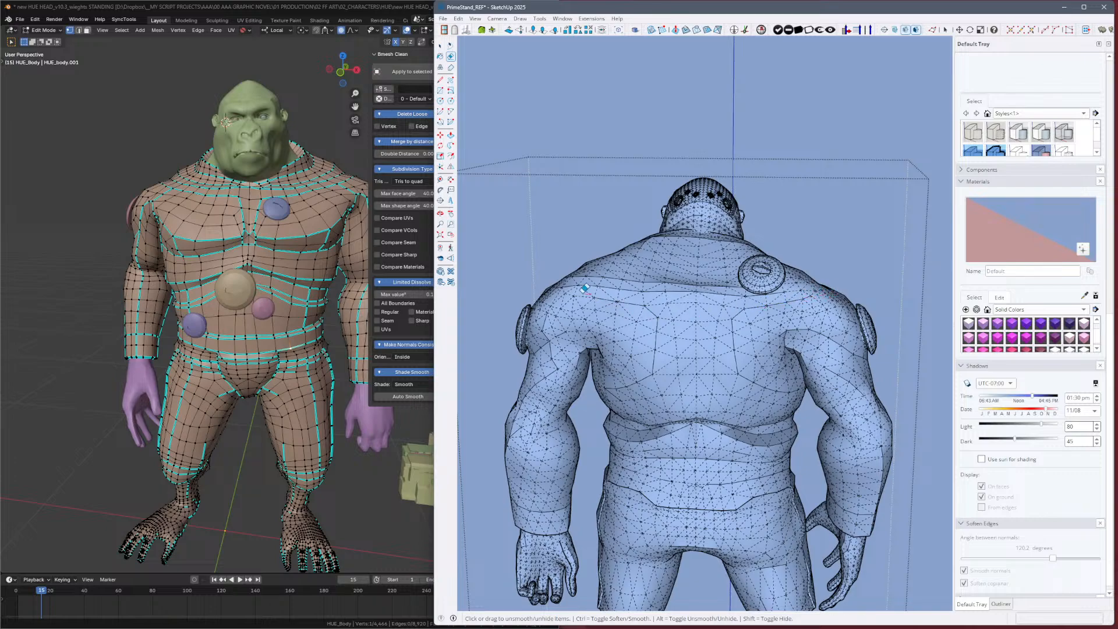
pyautogui.moveTo(576, 290)
pyautogui.mouseDown(button='middle')
pyautogui.moveTo(724, 367)
pyautogui.moveTo(904, 391)
pyautogui.moveTo(726, 375)
pyautogui.moveTo(745, 416)
pyautogui.moveTo(735, 466)
pyautogui.mouseUp(button='middle')
pyautogui.moveTo(669, 372); pyautogui.dragTo(648, 384, button='middle')
# Soften stray edges and unsmooth the line edges across the back of the right shoulder below the round disc.
pyautogui.press('z')
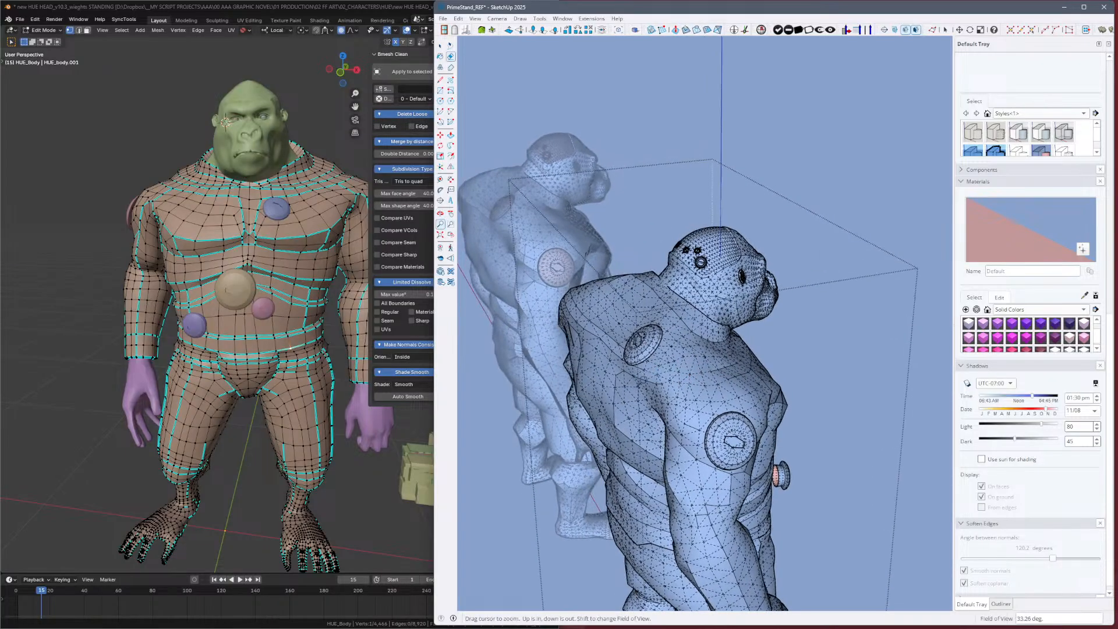
pyautogui.moveTo(650, 382); pyautogui.dragTo(577, 348)
pyautogui.hotkey('shift', 'z')
pyautogui.press('space')
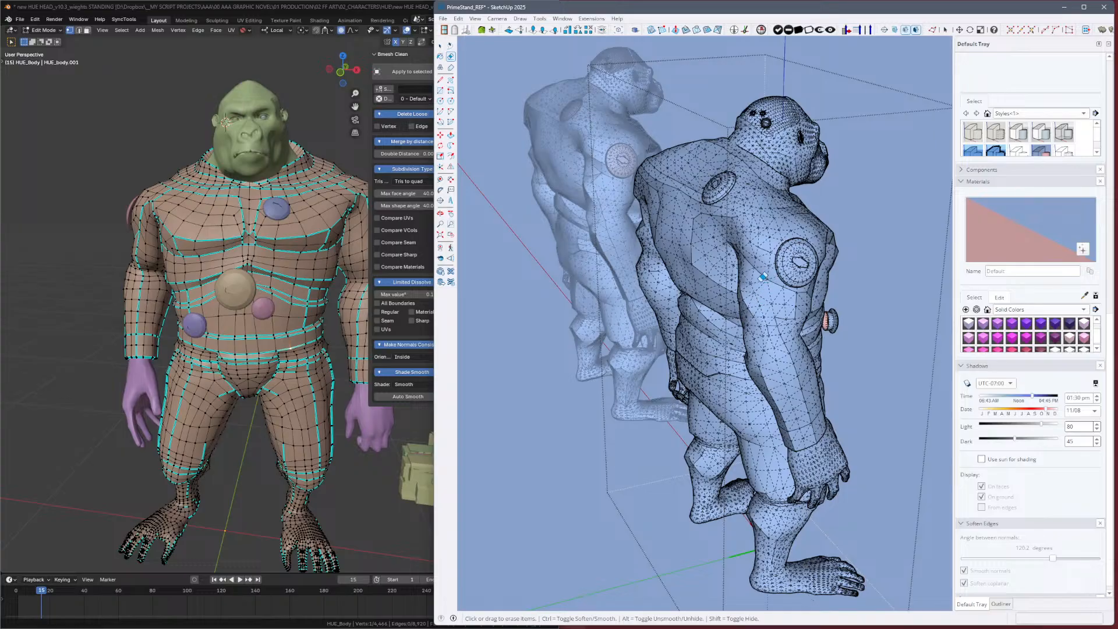
pyautogui.press('z')
pyautogui.moveTo(756, 277); pyautogui.dragTo(743, 236)
pyautogui.moveTo(743, 314)
pyautogui.mouseDown(button='middle')
pyautogui.moveTo(718, 337)
pyautogui.moveTo(687, 524)
pyautogui.moveTo(696, 544)
pyautogui.moveTo(695, 490)
pyautogui.mouseUp(button='middle')
pyautogui.press('e')
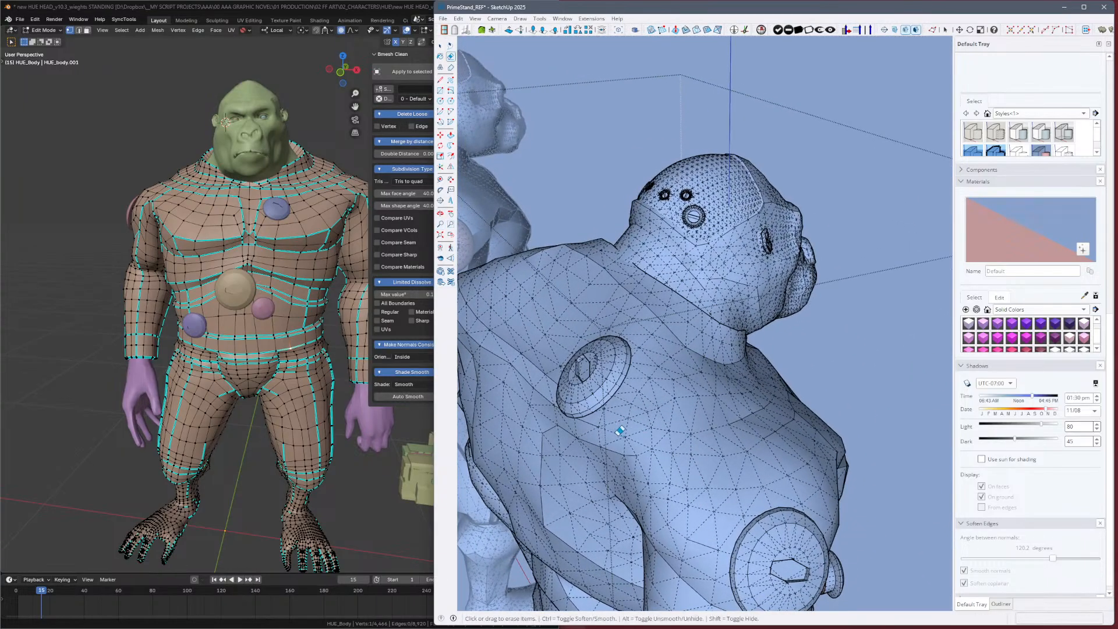
pyautogui.press('ctrl')
pyautogui.moveTo(777, 429); pyautogui.dragTo(801, 425, button='middle')
pyautogui.press('alt')
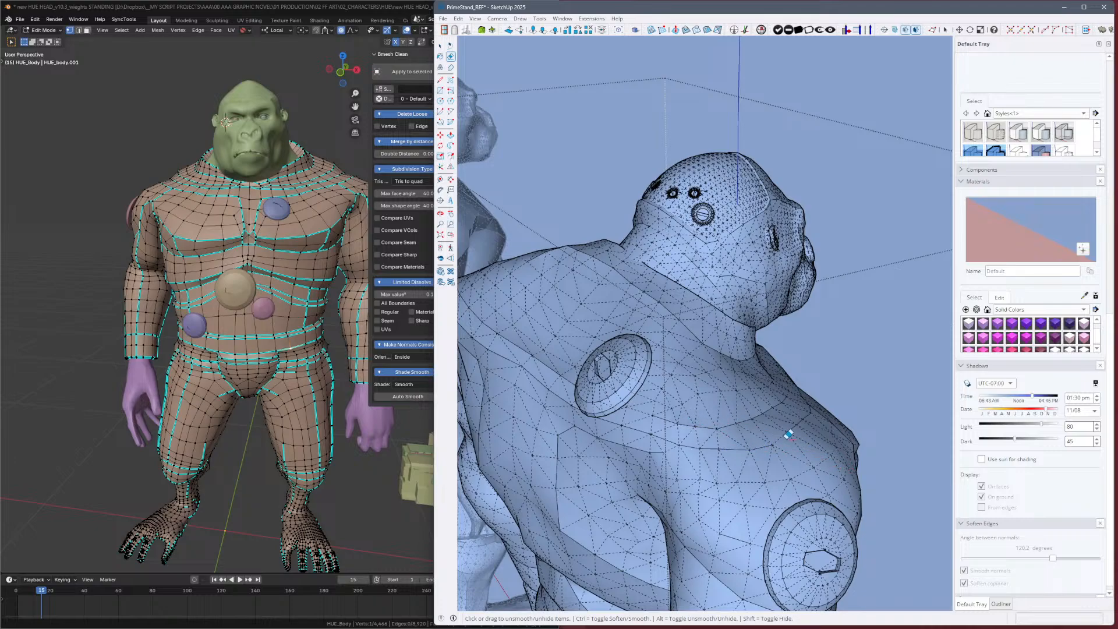
pyautogui.moveTo(791, 437); pyautogui.dragTo(920, 434, button='middle')
# Save the model and answer the purge-unused prompt.
pyautogui.hotkey('ctrl', 's')
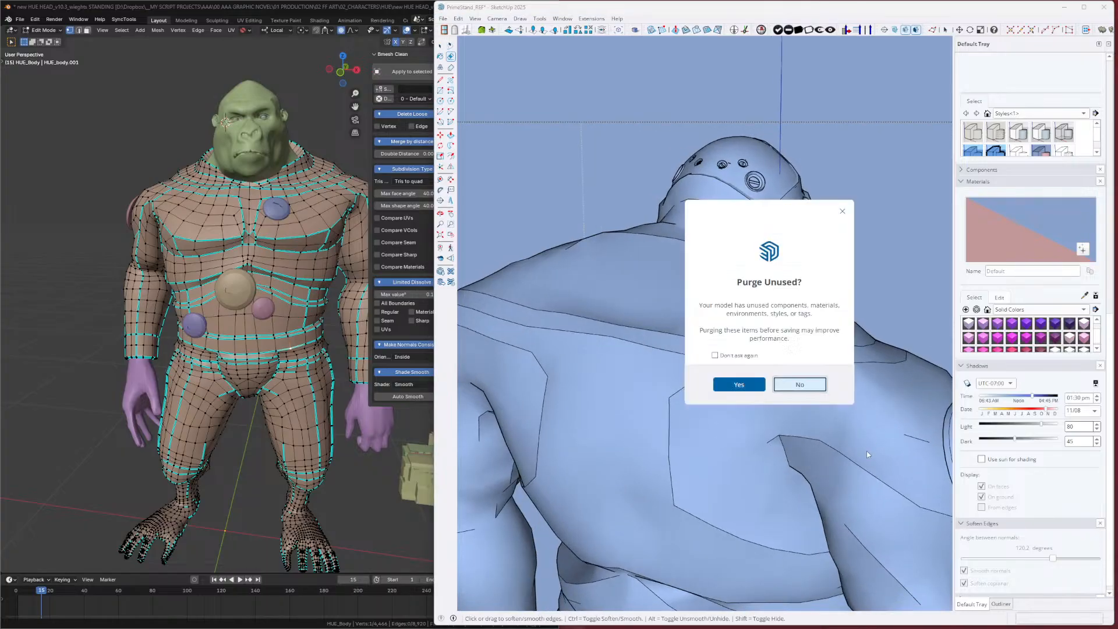
pyautogui.press('Return')
pyautogui.hotkey('alt', 'Tab')
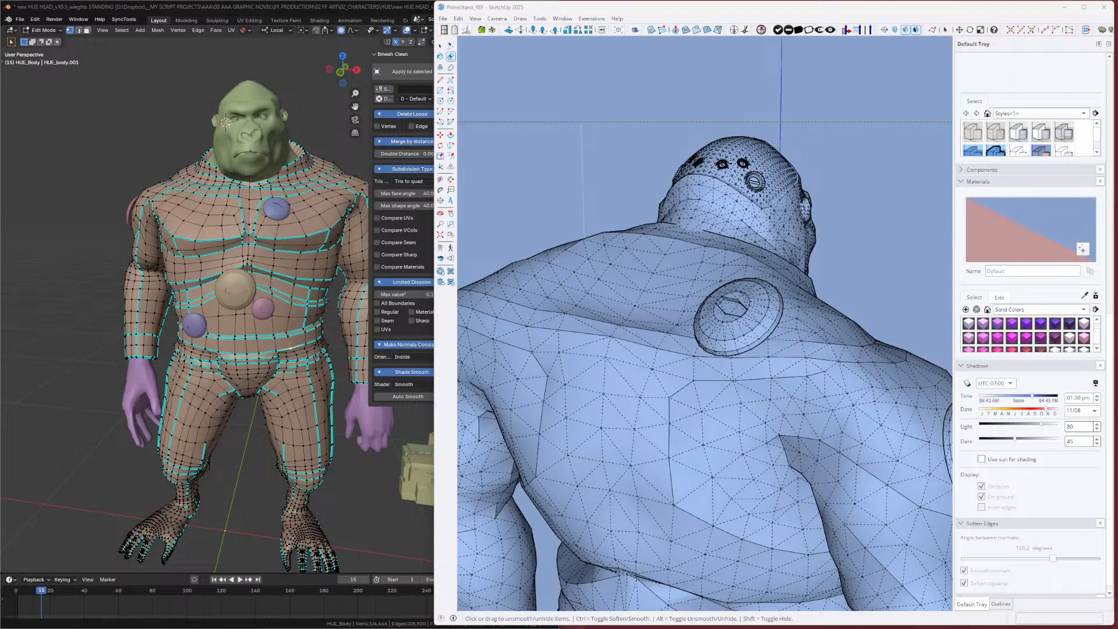
# Examine the finished lines on the back, right shoulder and flank with hidden geometry turned off.
pyautogui.click(715, 396)
pyautogui.hotkey('alt', 'h')
pyautogui.hotkey('alt', 'h')
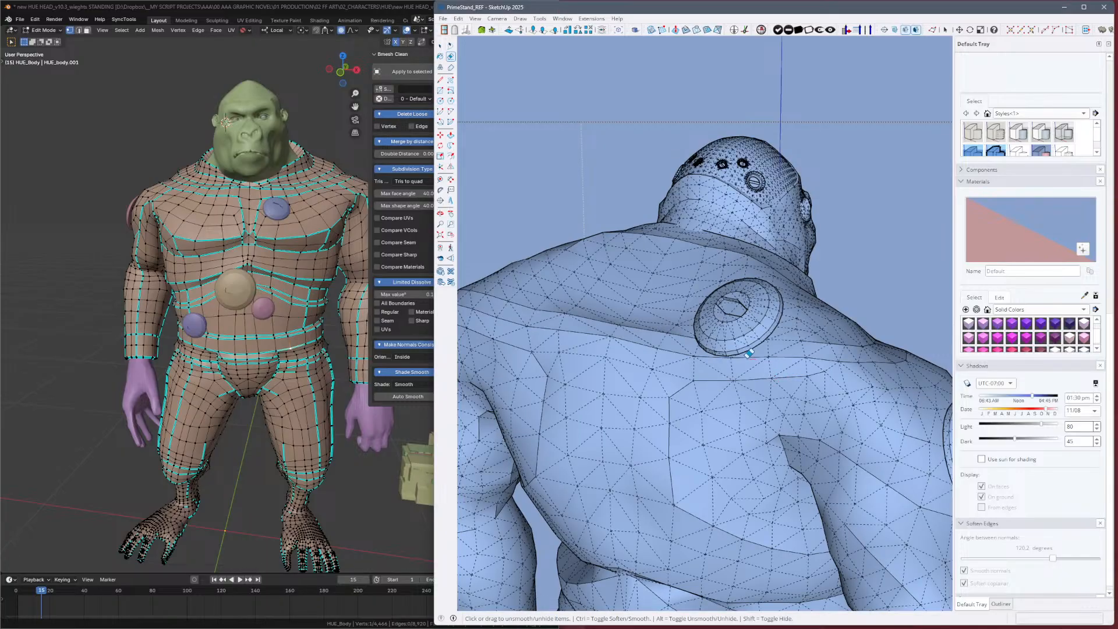
pyautogui.hotkey('alt', 'h')
pyautogui.scroll(-4, 703, 318)
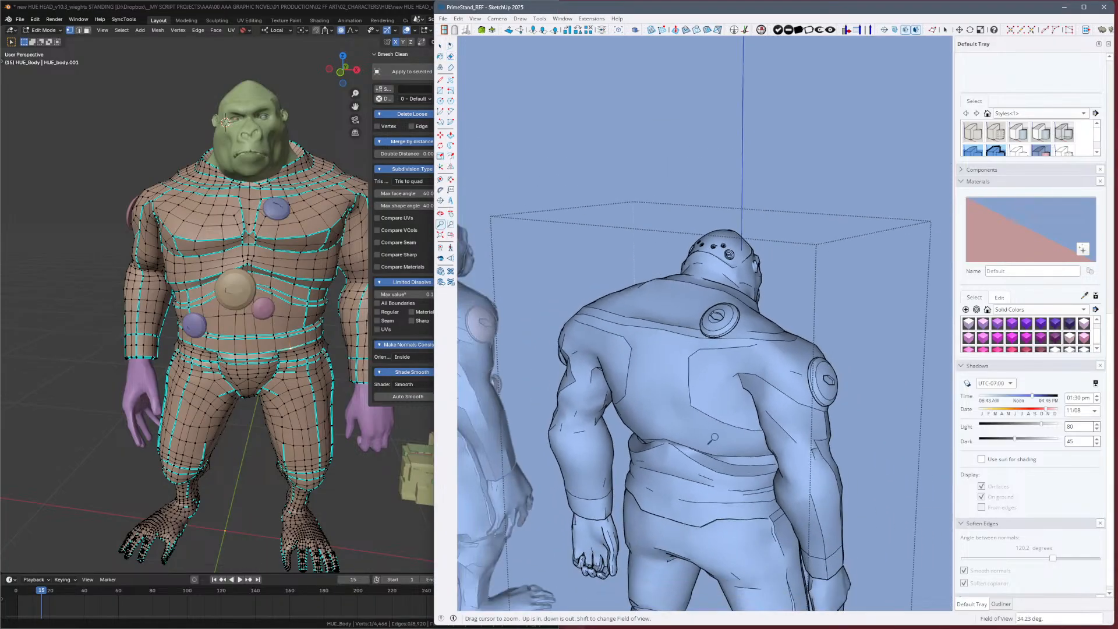
pyautogui.moveTo(706, 320)
pyautogui.mouseDown(button='middle')
pyautogui.moveTo(655, 406)
pyautogui.moveTo(699, 463)
pyautogui.mouseUp(button='middle')
pyautogui.press('z')
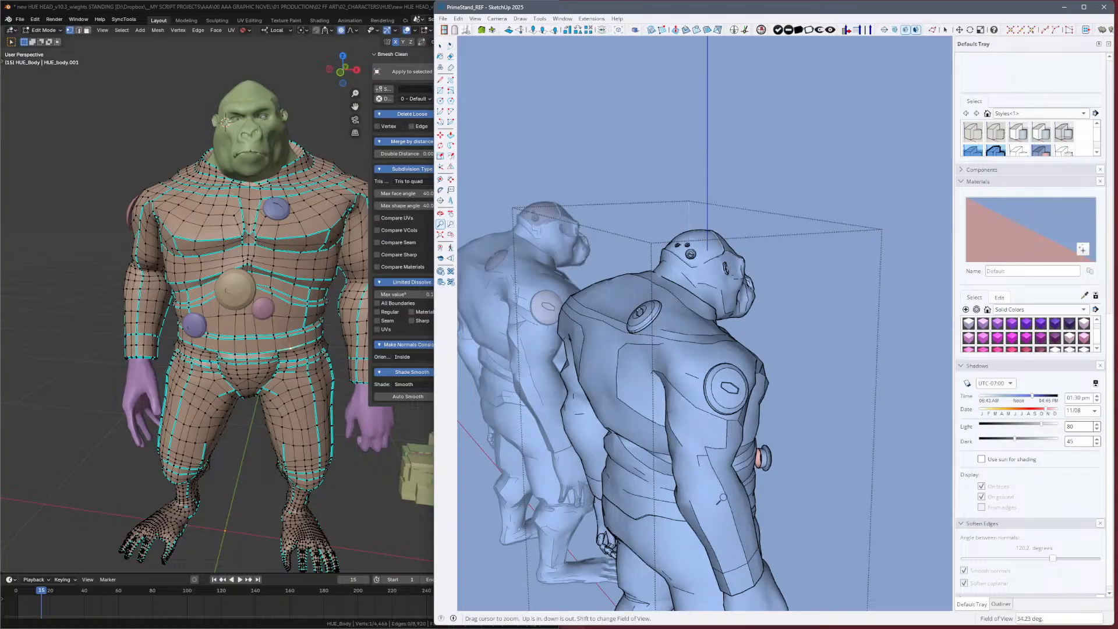
pyautogui.moveTo(846, 422)
pyautogui.mouseDown(button='middle')
pyautogui.moveTo(691, 375)
pyautogui.moveTo(863, 359)
pyautogui.moveTo(774, 377)
pyautogui.moveTo(731, 414)
pyautogui.moveTo(813, 404)
pyautogui.moveTo(826, 482)
pyautogui.moveTo(654, 512)
pyautogui.moveTo(663, 455)
pyautogui.moveTo(656, 479)
pyautogui.mouseUp(button='middle')
pyautogui.scroll(3, 918, 354)
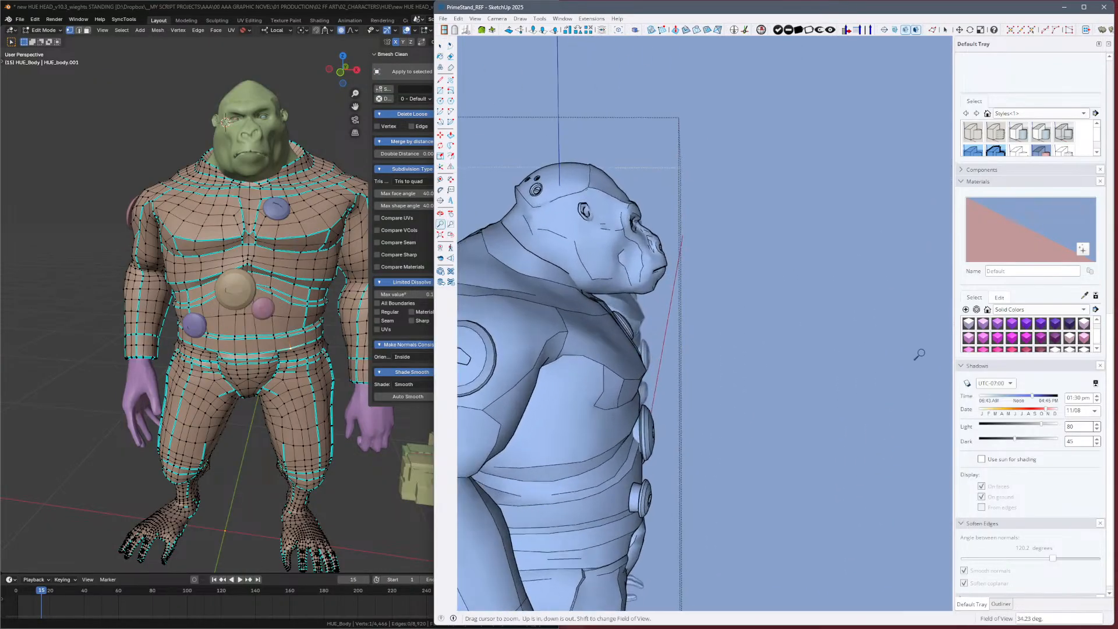
# Move the protruding round disc at the waist inward against the belly by about 1 1/4".
pyautogui.scroll(2, 743, 417)
pyautogui.moveTo(687, 422)
pyautogui.keyDown('shift'); pyautogui.mouseDown(button='middle')
pyautogui.moveTo(738, 351)
pyautogui.moveTo(735, 268)
pyautogui.mouseUp(button='middle'); pyautogui.keyUp('shift')
pyautogui.scroll(2, 728, 361)
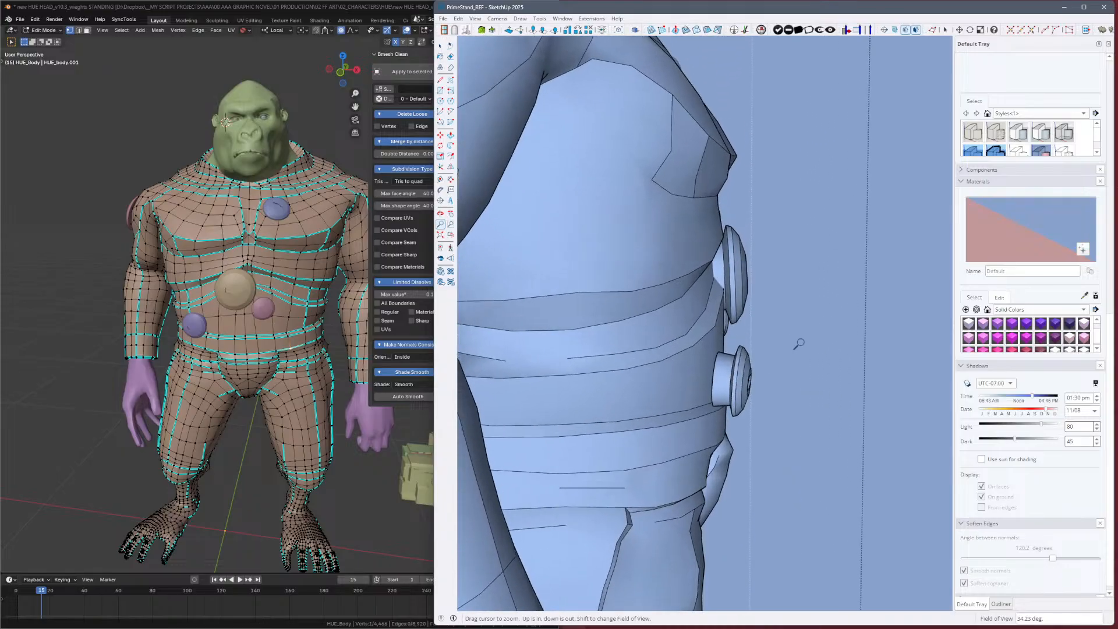
pyautogui.press('m')
pyautogui.click(789, 391)
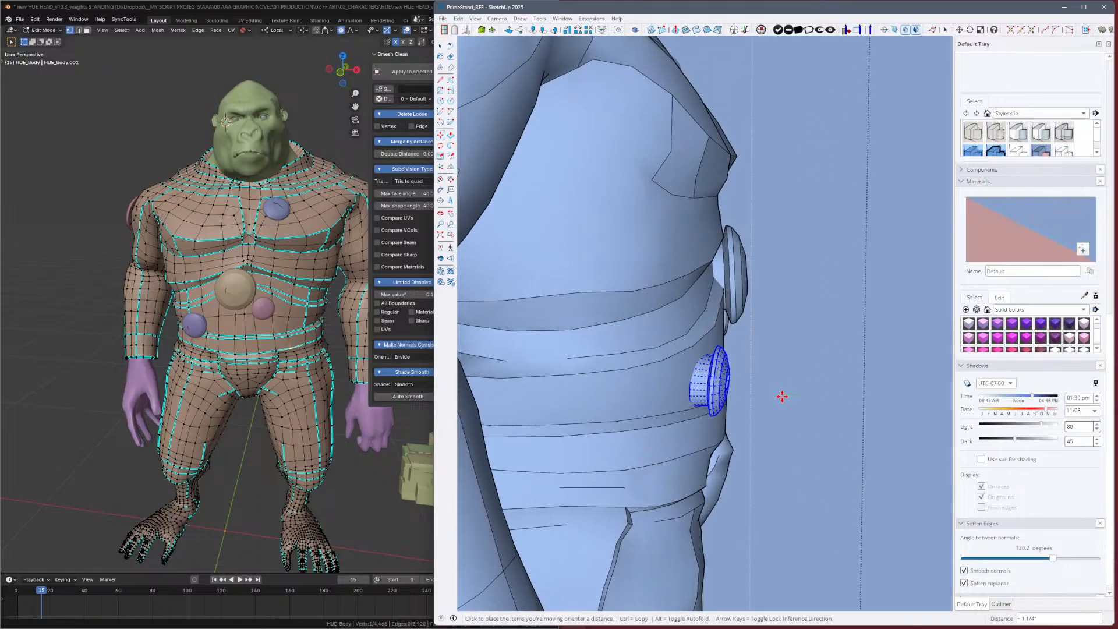
pyautogui.scroll(-5, 780, 395)
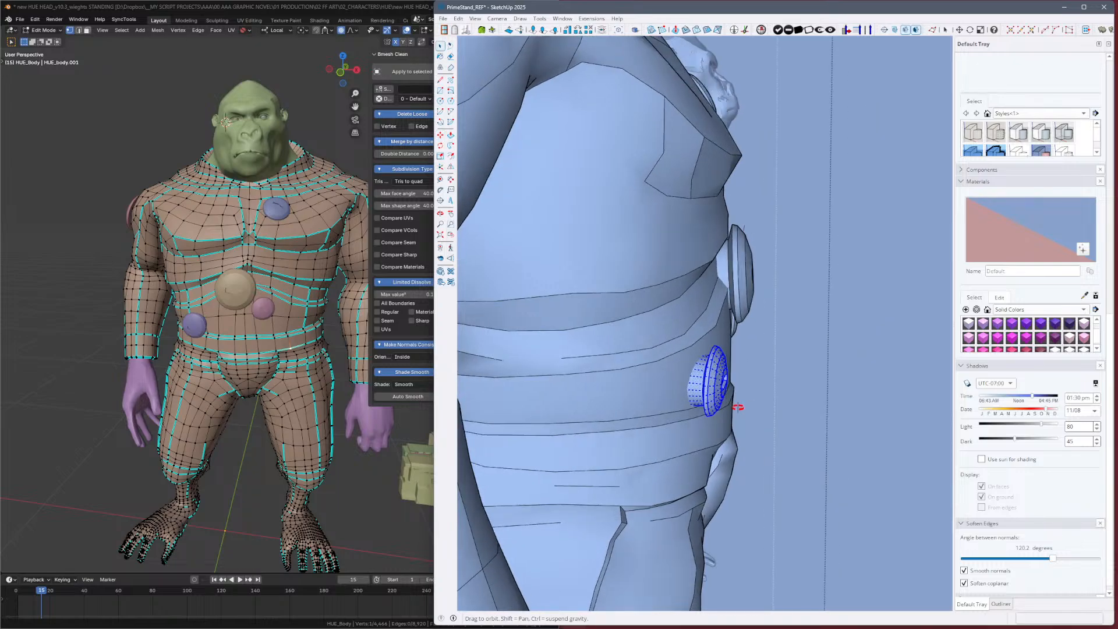
# Check the full figure from the front with the repositioned disc and save the model.
pyautogui.moveTo(593, 534)
pyautogui.mouseDown(button='middle')
pyautogui.moveTo(571, 409)
pyautogui.moveTo(634, 406)
pyautogui.mouseUp(button='middle')
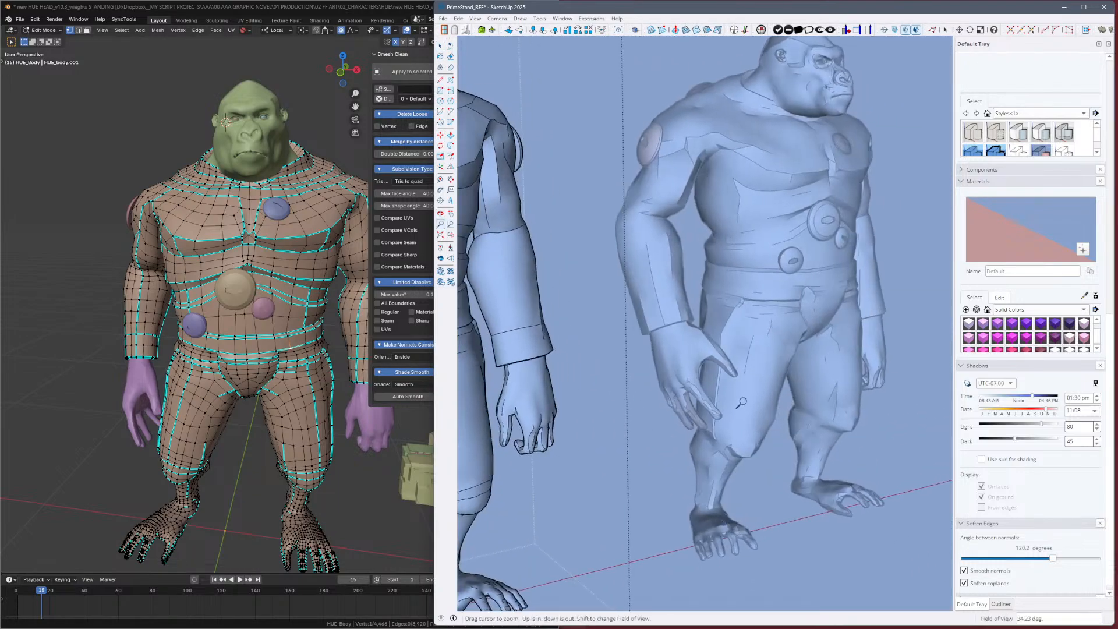
pyautogui.keyDown('shift'); pyautogui.moveTo(728, 415); pyautogui.dragTo(783, 398, button='middle'); pyautogui.keyUp('shift')
pyautogui.scroll(-4, 783, 397)
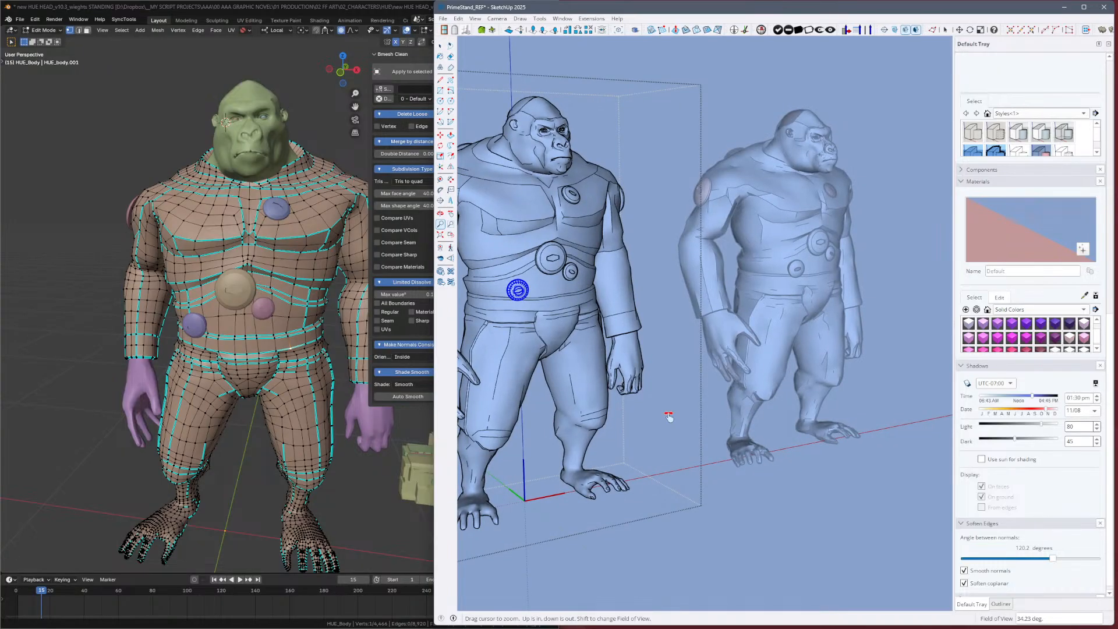
pyautogui.moveTo(669, 420)
pyautogui.keyDown('shift'); pyautogui.mouseDown(button='middle')
pyautogui.moveTo(793, 424)
pyautogui.moveTo(556, 465)
pyautogui.mouseUp(button='middle'); pyautogui.keyUp('shift')
pyautogui.hotkey('alt', 'h')
pyautogui.press('space')
pyautogui.hotkey('alt', 'h')
pyautogui.hotkey('ctrl', 's')
pyautogui.press('Return')
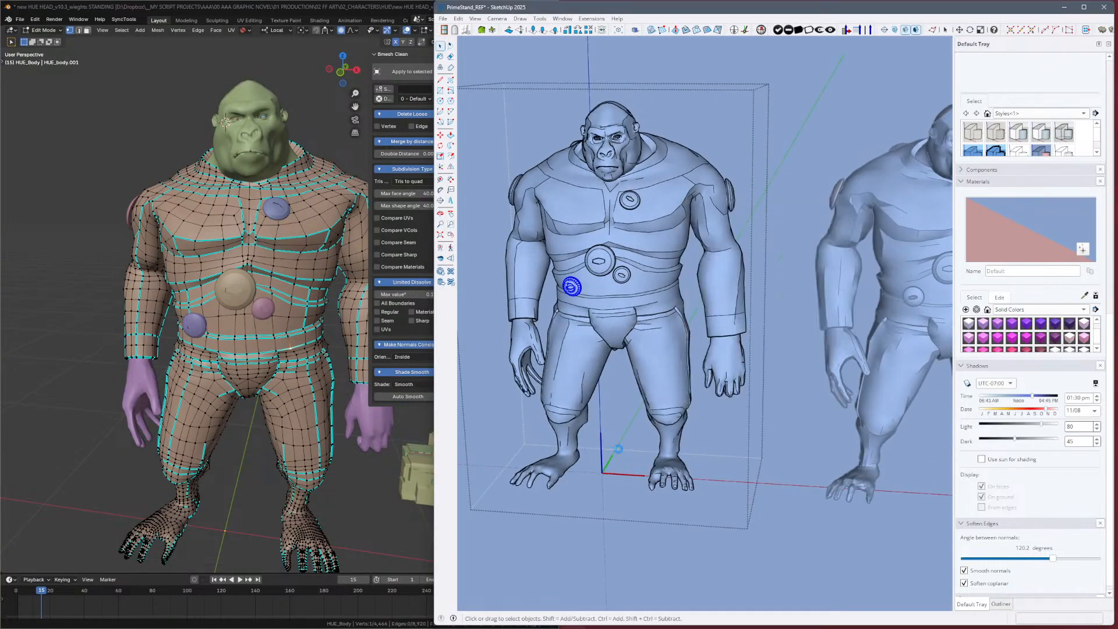
# Delete the spare second gorilla figure beside the finished one and save the model, purging unused items.
pyautogui.moveTo(695, 301)
pyautogui.mouseDown(button='middle')
pyautogui.moveTo(754, 257)
pyautogui.moveTo(515, 257)
pyautogui.mouseUp(button='middle')
pyautogui.scroll(-2, 622, 306)
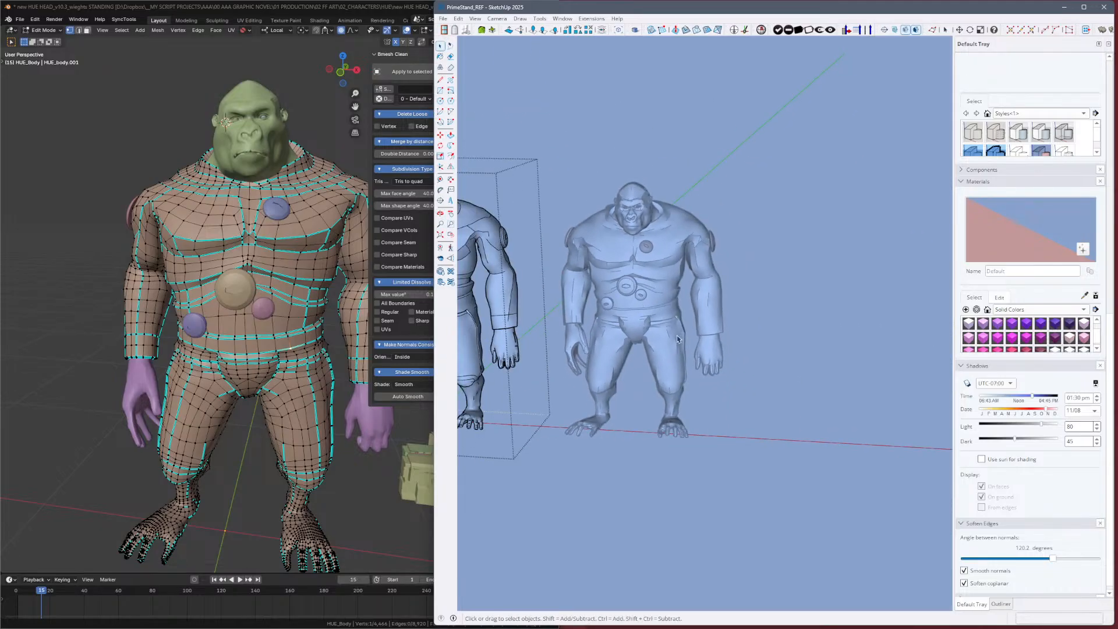
pyautogui.click(687, 335)
pyautogui.click(652, 317)
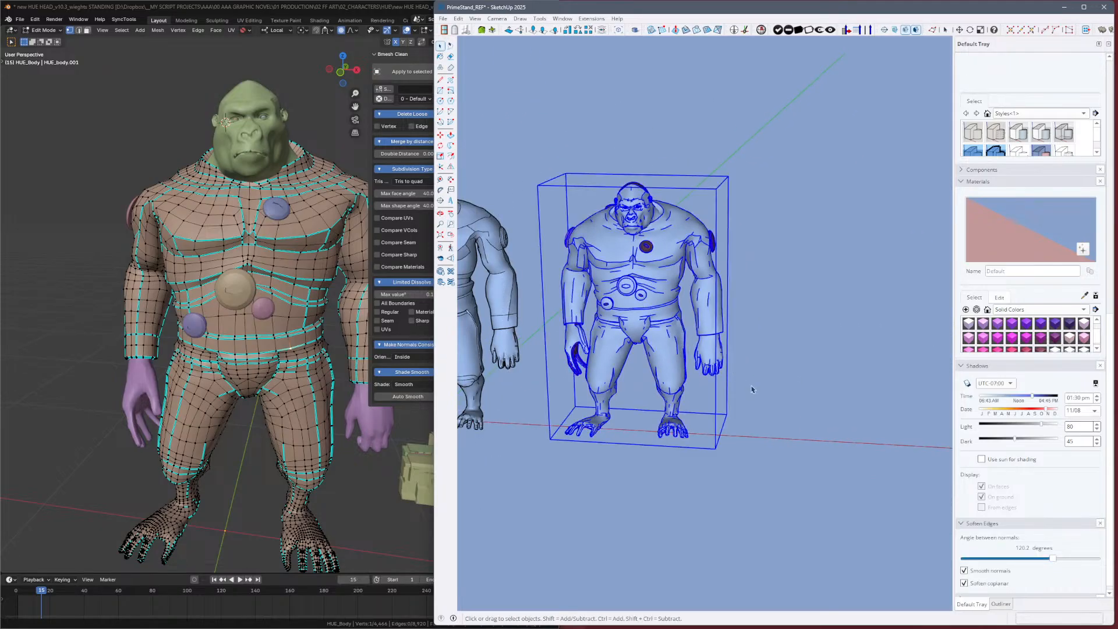
pyautogui.press('Delete')
pyautogui.moveTo(584, 290); pyautogui.dragTo(563, 267, button='middle')
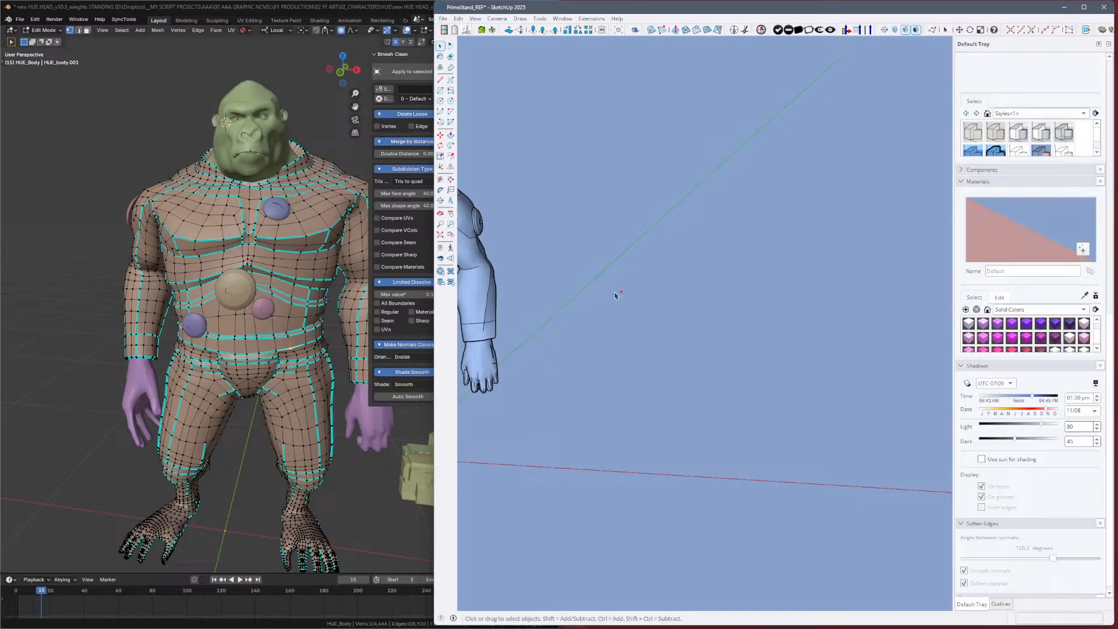
pyautogui.hotkey('ctrl', 's')
pyautogui.click(739, 384)
# Show hidden geometry, inspect the remaining figure's mesh from head to feet and save the model.
pyautogui.keyDown('shift'); pyautogui.moveTo(645, 318); pyautogui.dragTo(673, 322, button='middle'); pyautogui.keyUp('shift')
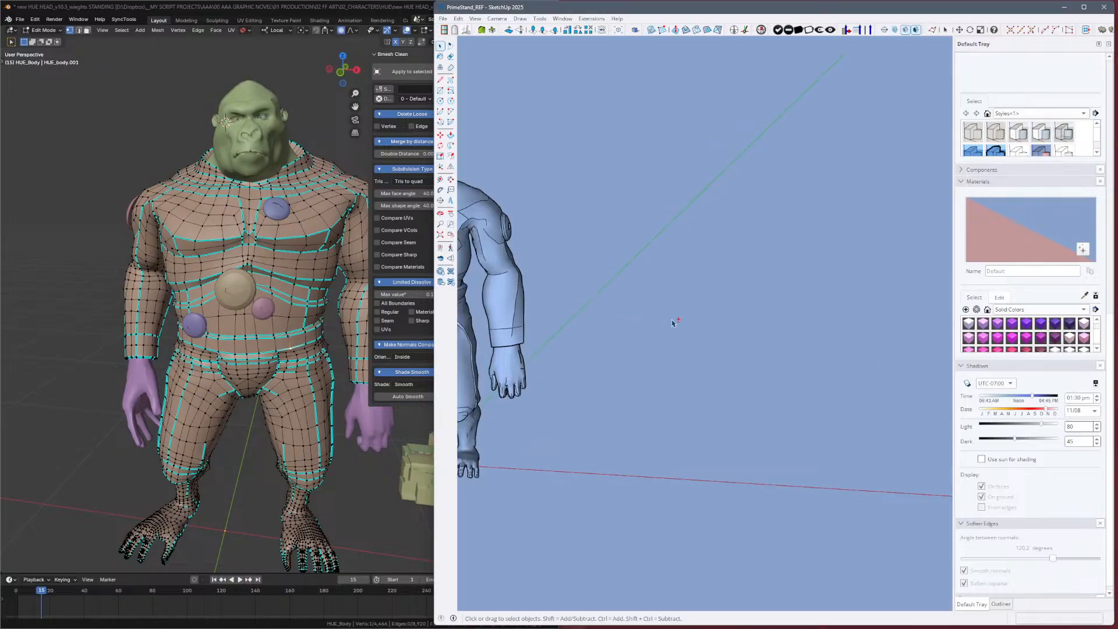
pyautogui.moveTo(621, 296)
pyautogui.keyDown('shift'); pyautogui.mouseDown(button='middle')
pyautogui.moveTo(843, 306)
pyautogui.moveTo(954, 349)
pyautogui.mouseUp(button='middle'); pyautogui.keyUp('shift')
pyautogui.hotkey('alt', 'h')
pyautogui.scroll(7, 827, 265)
pyautogui.keyDown('shift'); pyautogui.moveTo(706, 249); pyautogui.dragTo(794, 419, button='middle'); pyautogui.keyUp('shift')
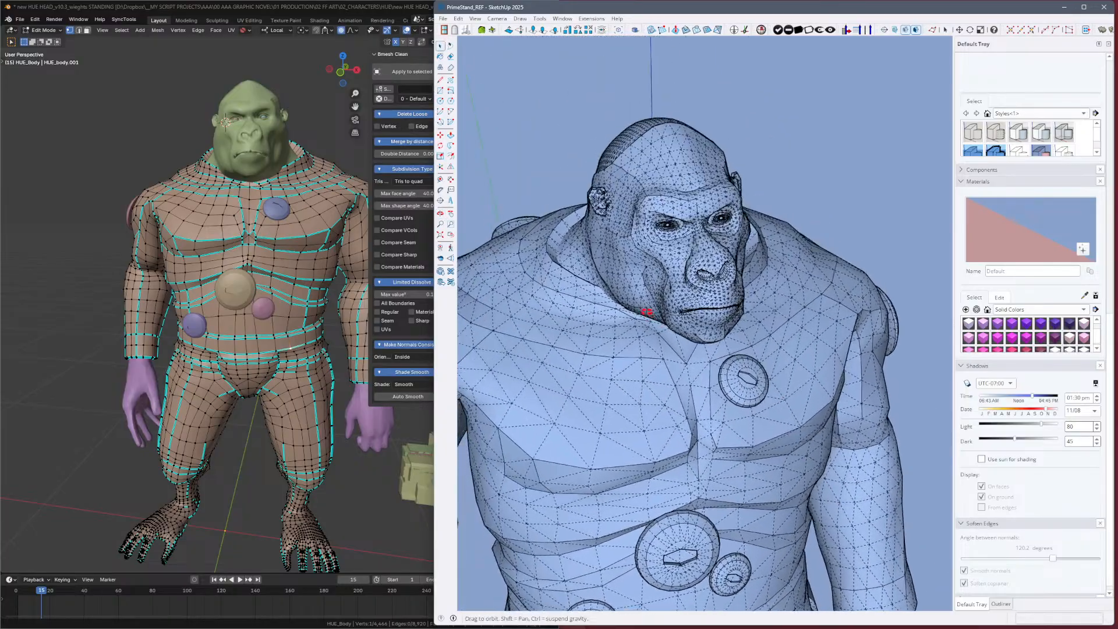
pyautogui.moveTo(650, 314)
pyautogui.mouseDown(button='middle')
pyautogui.moveTo(728, 331)
pyautogui.moveTo(713, 344)
pyautogui.moveTo(664, 280)
pyautogui.mouseUp(button='middle')
pyautogui.scroll(-5, 722, 347)
pyautogui.keyDown('shift'); pyautogui.moveTo(664, 279); pyautogui.dragTo(659, 180, button='middle'); pyautogui.keyUp('shift')
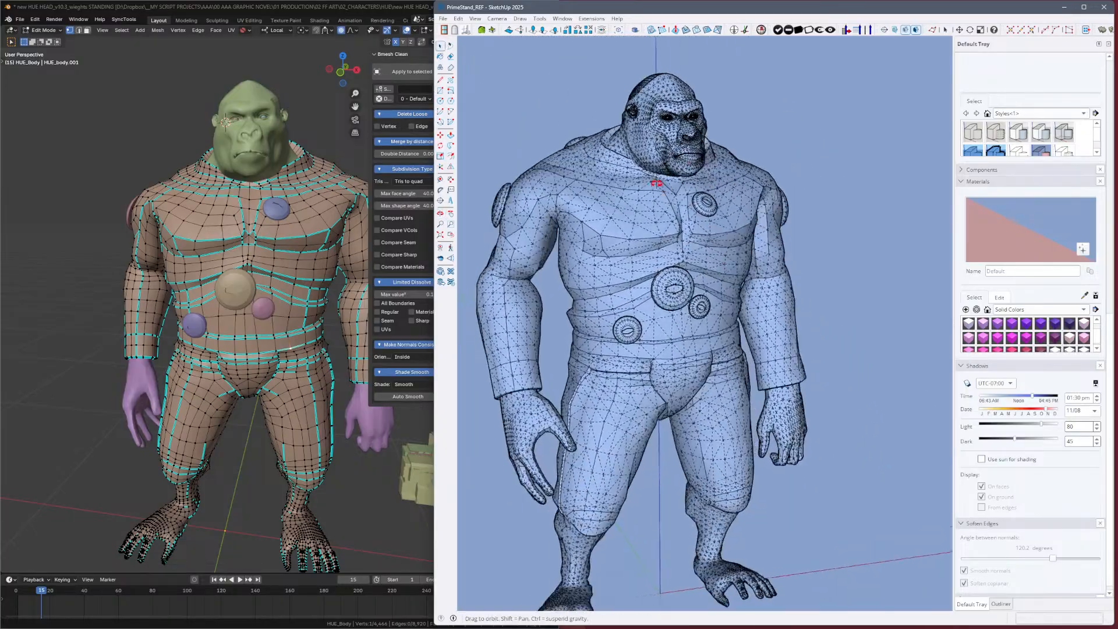
pyautogui.moveTo(705, 291)
pyautogui.mouseDown(button='middle')
pyautogui.moveTo(681, 287)
pyautogui.moveTo(704, 288)
pyautogui.moveTo(721, 212)
pyautogui.moveTo(710, 214)
pyautogui.mouseUp(button='middle')
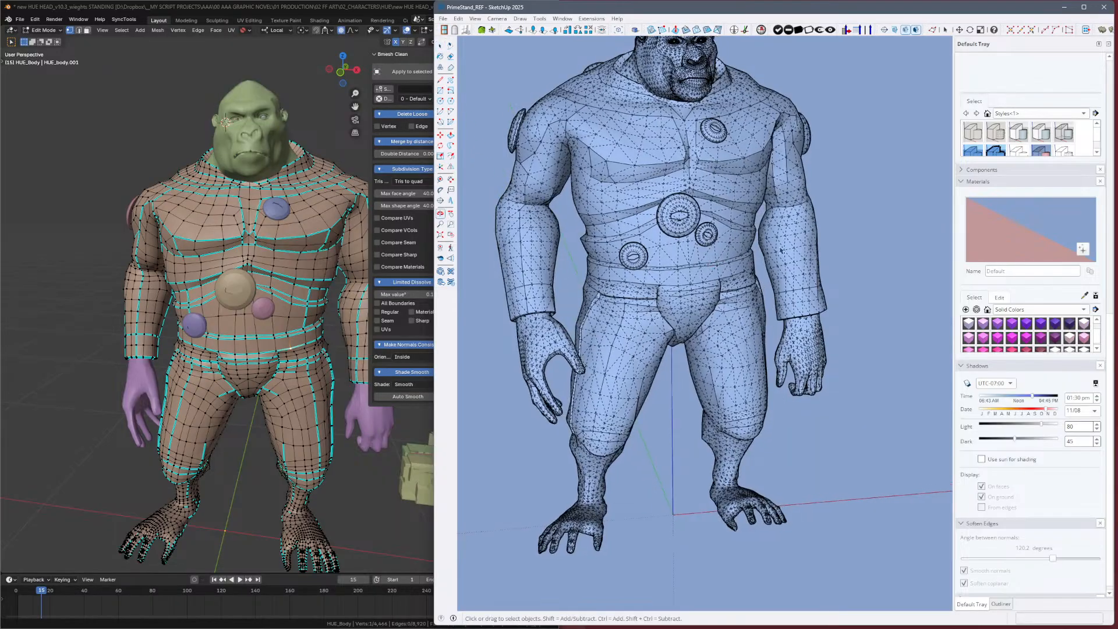
pyautogui.hotkey('ctrl', 's')
pyautogui.press('Return')
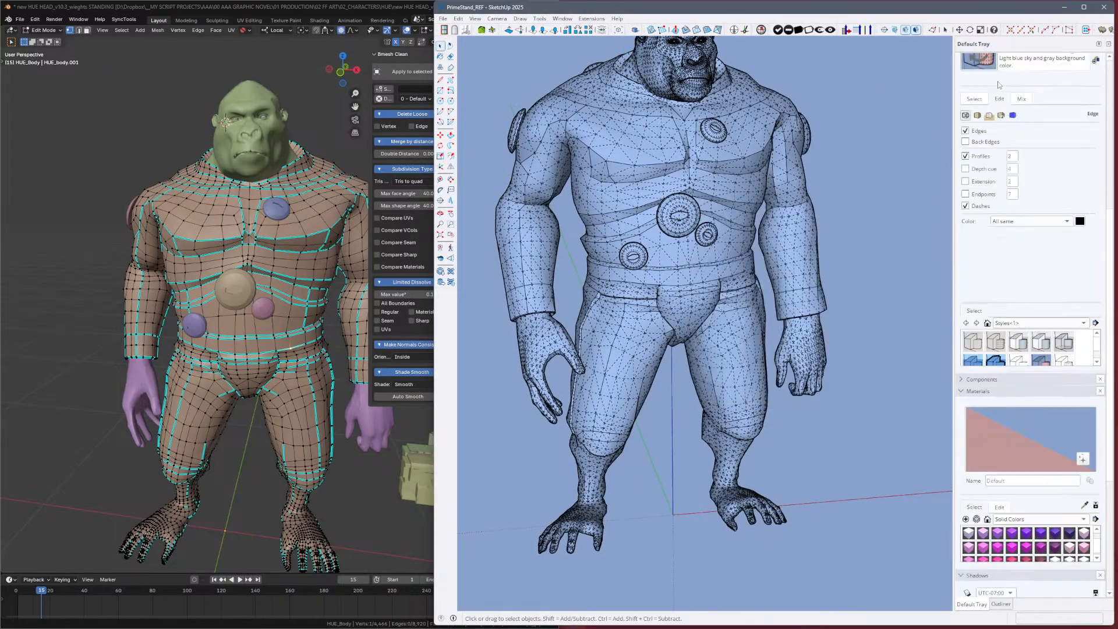
# Expand Entity Info and select the whole gorilla figure to view its component details.
pyautogui.scroll(5, 877, 139)
pyautogui.scroll(-7, 681, 285)
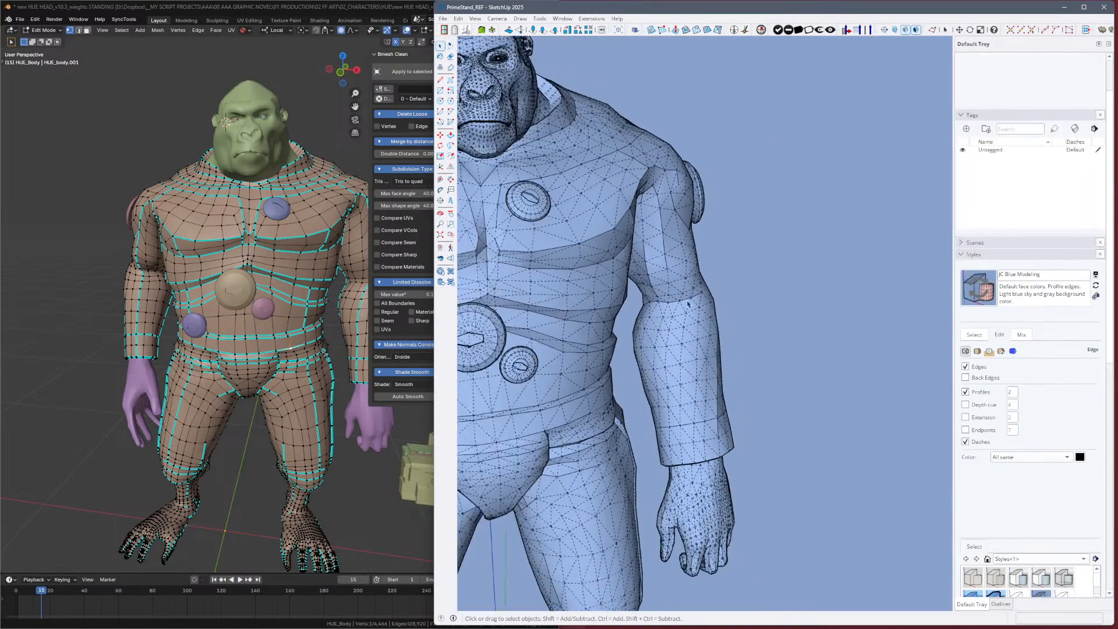
pyautogui.moveTo(692, 305)
pyautogui.keyDown('shift'); pyautogui.mouseDown(button='middle')
pyautogui.moveTo(849, 236)
pyautogui.moveTo(793, 247)
pyautogui.mouseUp(button='middle'); pyautogui.keyUp('shift')
pyautogui.scroll(1, 793, 248)
pyautogui.scroll(1, 791, 248)
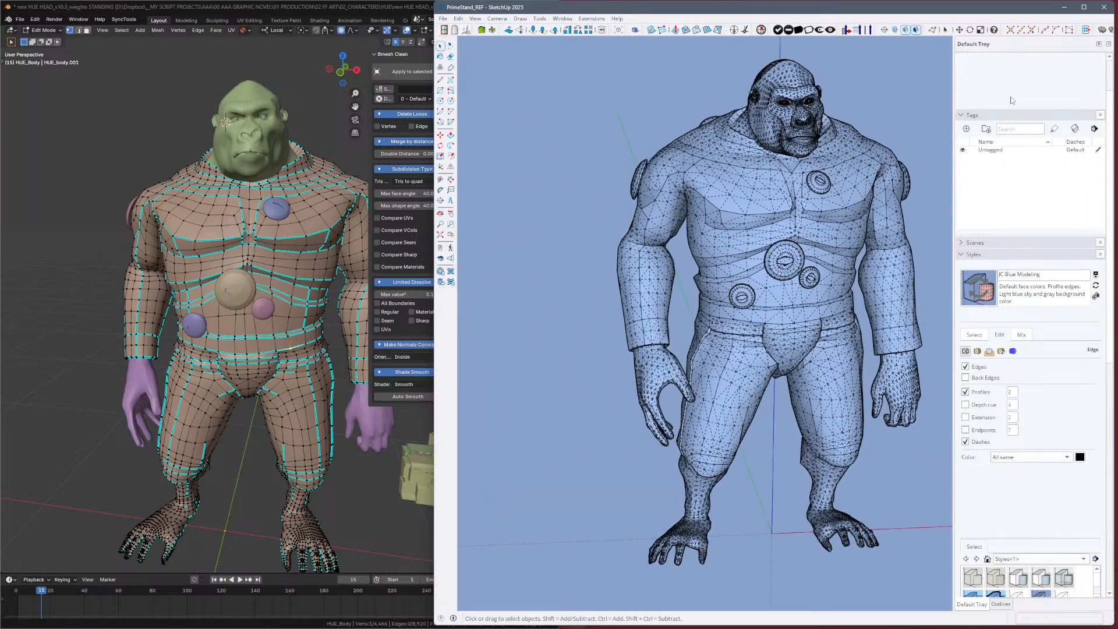
pyautogui.scroll(2, 1013, 100)
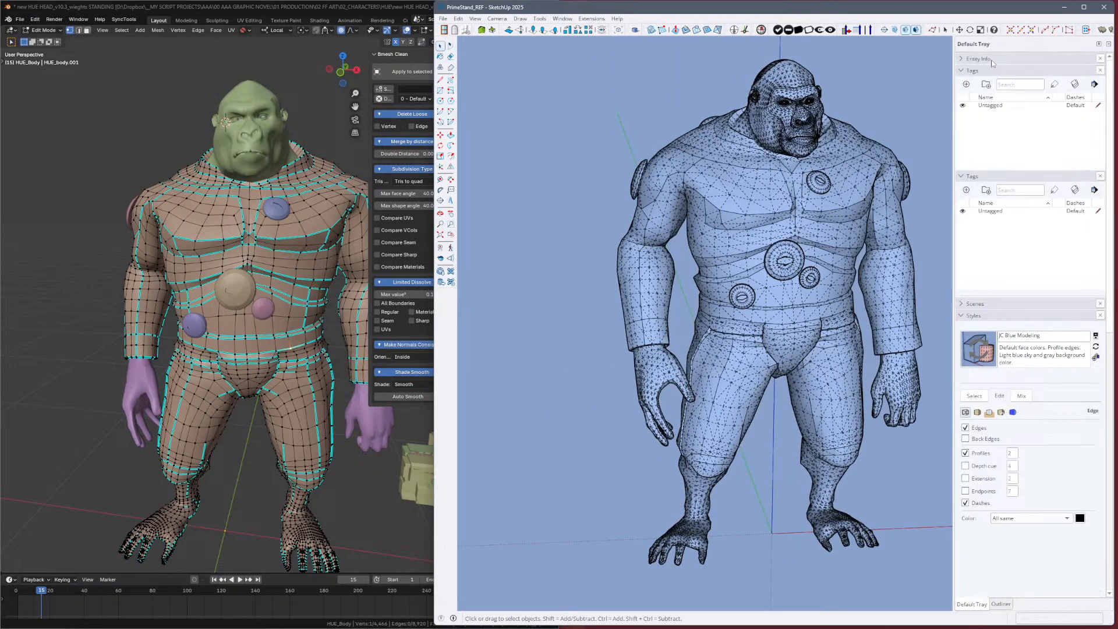
pyautogui.scroll(-1, 743, 187)
pyautogui.click(743, 186)
pyautogui.scroll(-4, 742, 187)
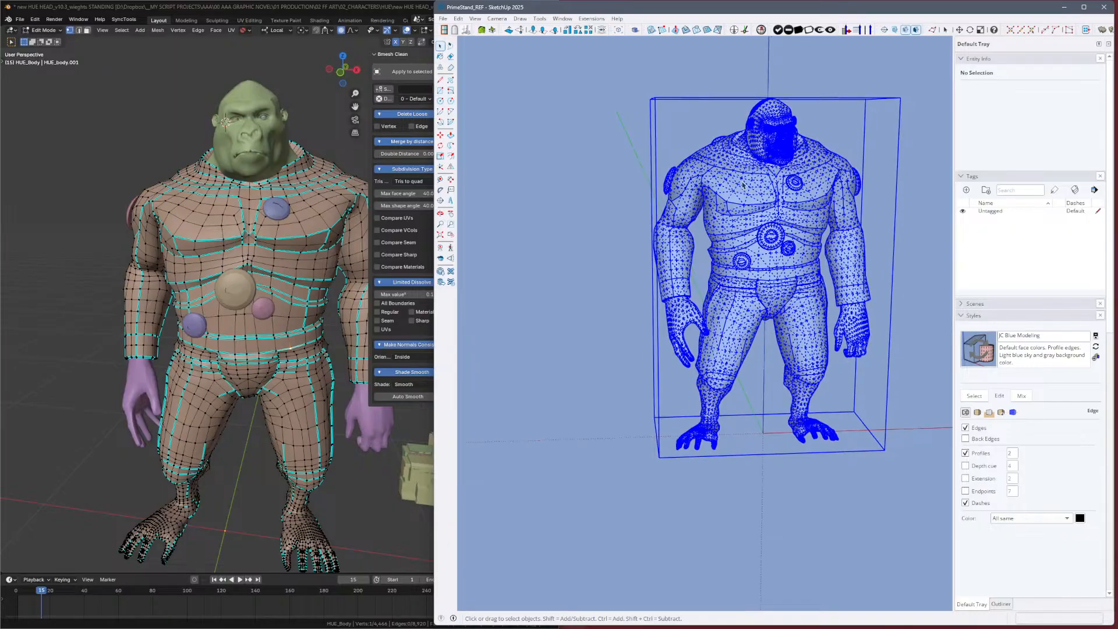
pyautogui.moveTo(743, 186); pyautogui.dragTo(675, 237, button='middle')
pyautogui.scroll(-3, 677, 240)
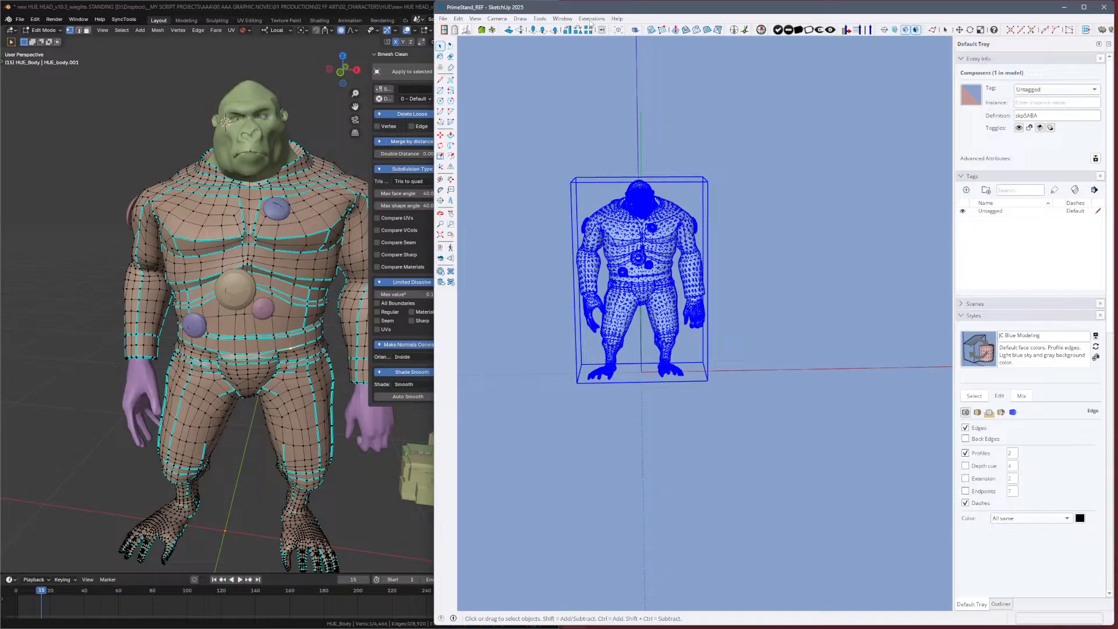
# Open the Statistics page of Model Info and review the counts for the entire model.
pyautogui.click(477, 20)
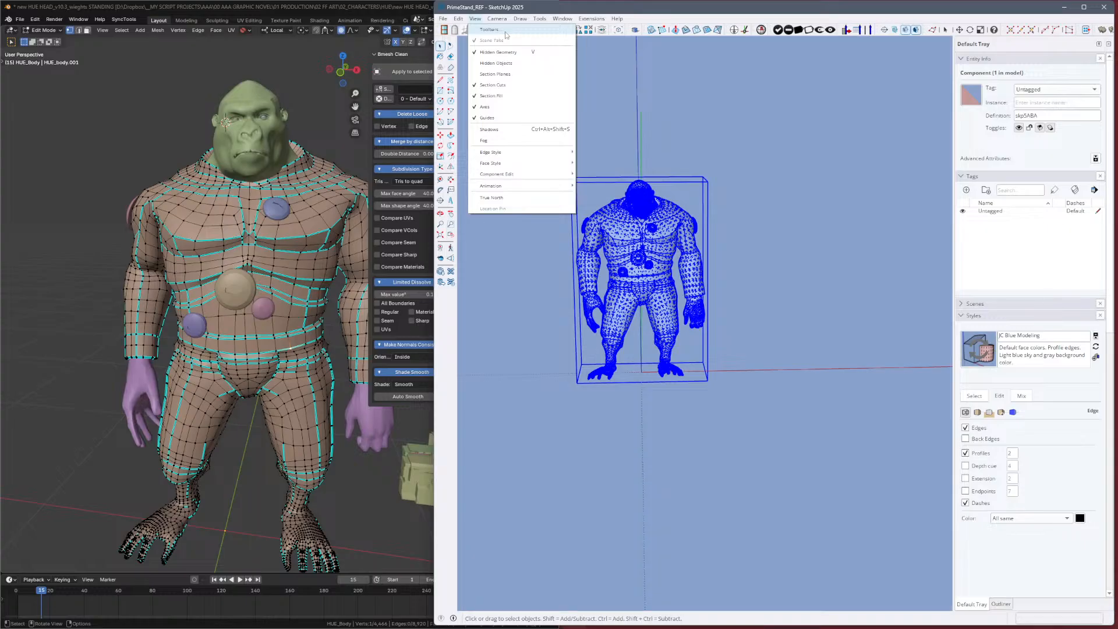
pyautogui.moveTo(596, 21)
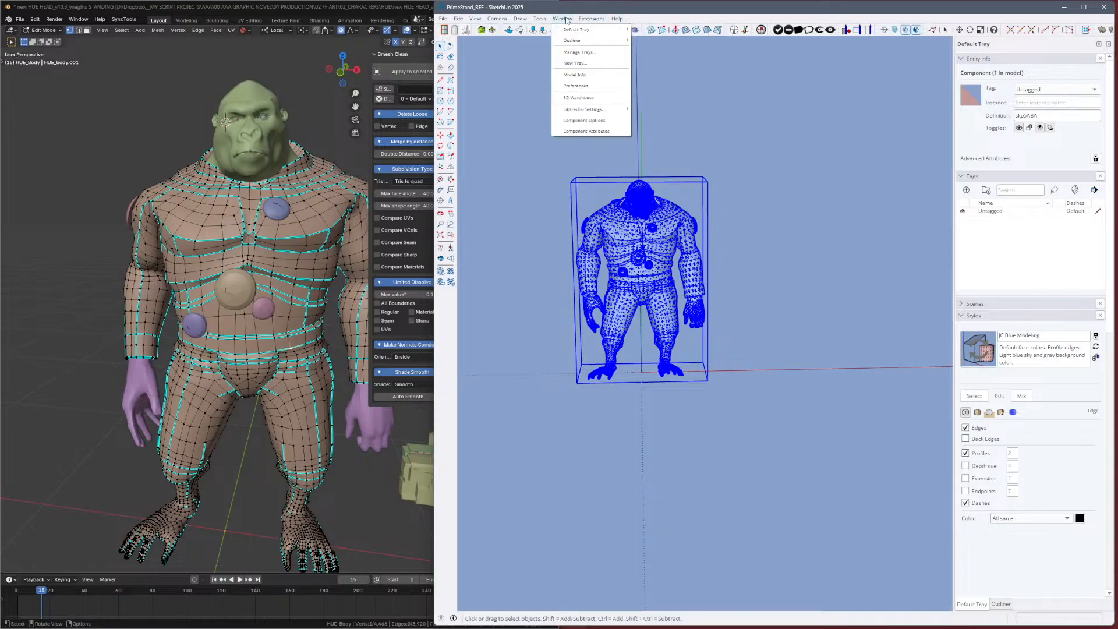
pyautogui.click(589, 74)
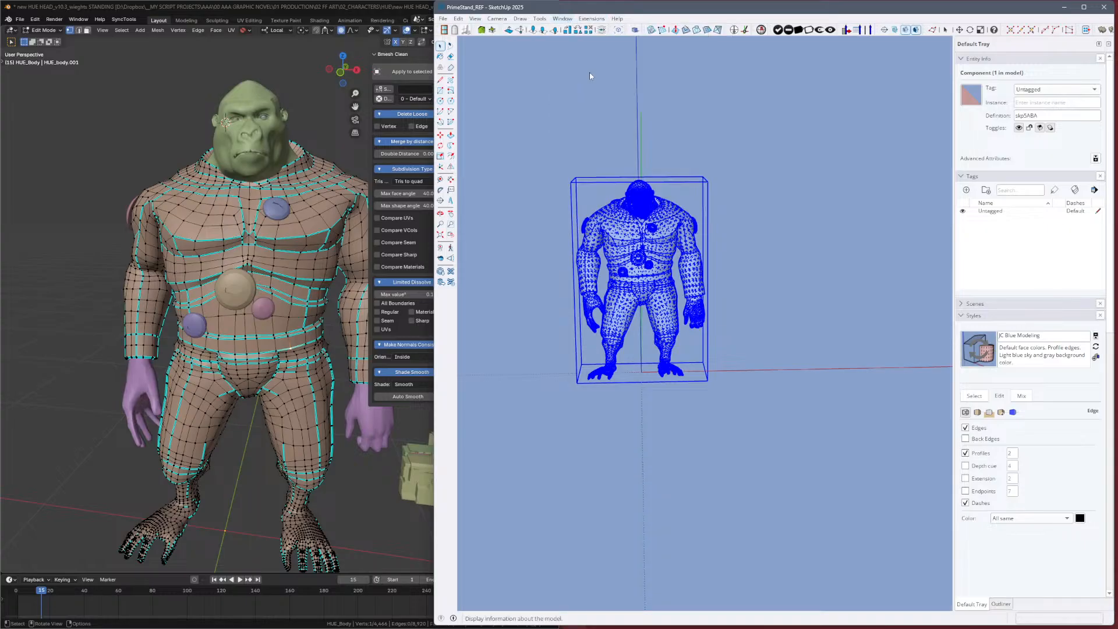
pyautogui.moveTo(260, 365); pyautogui.dragTo(582, 356)
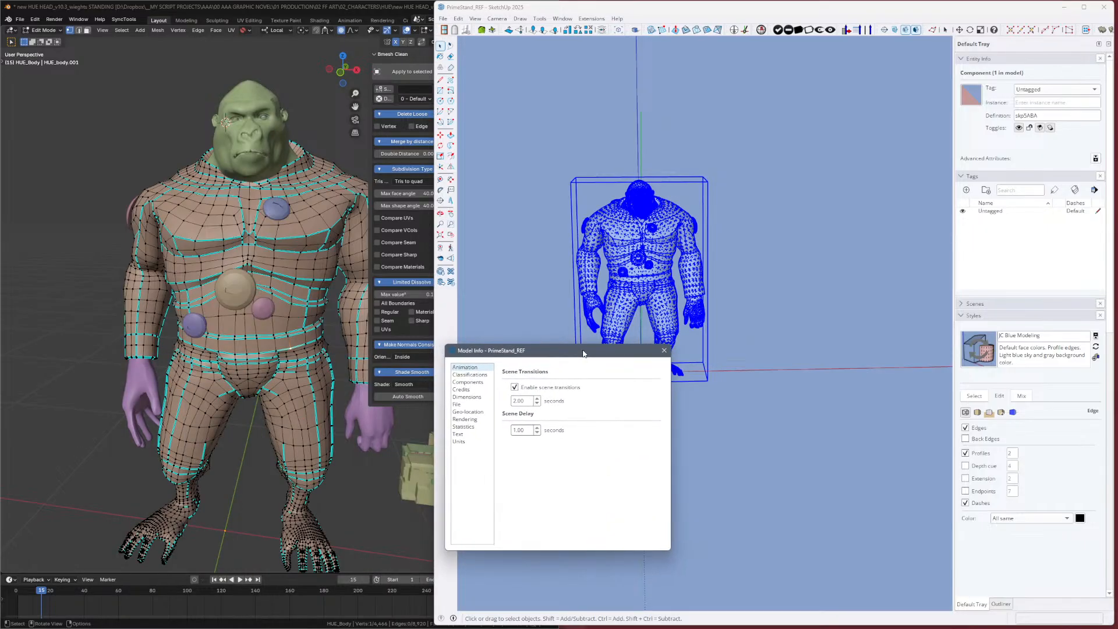
pyautogui.click(477, 429)
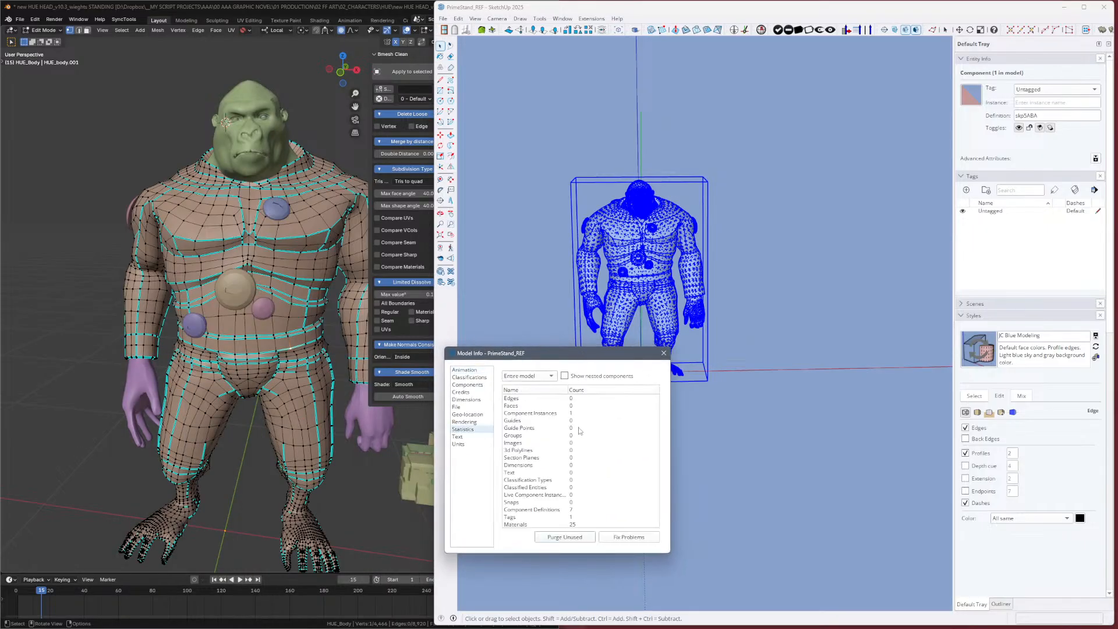
pyautogui.scroll(-2, 591, 419)
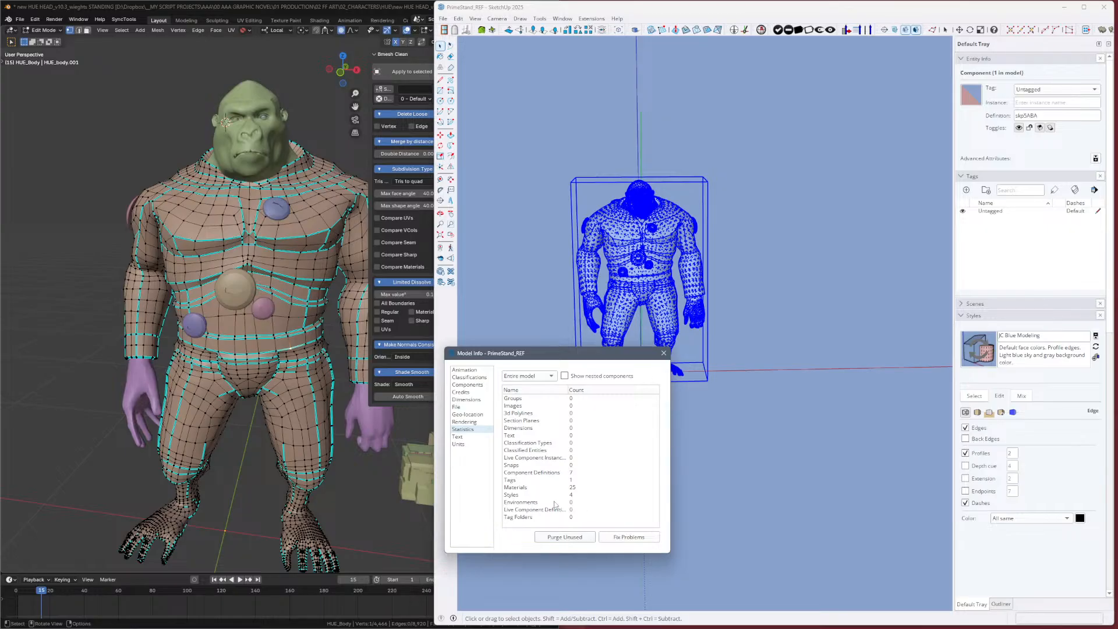
pyautogui.scroll(2, 590, 501)
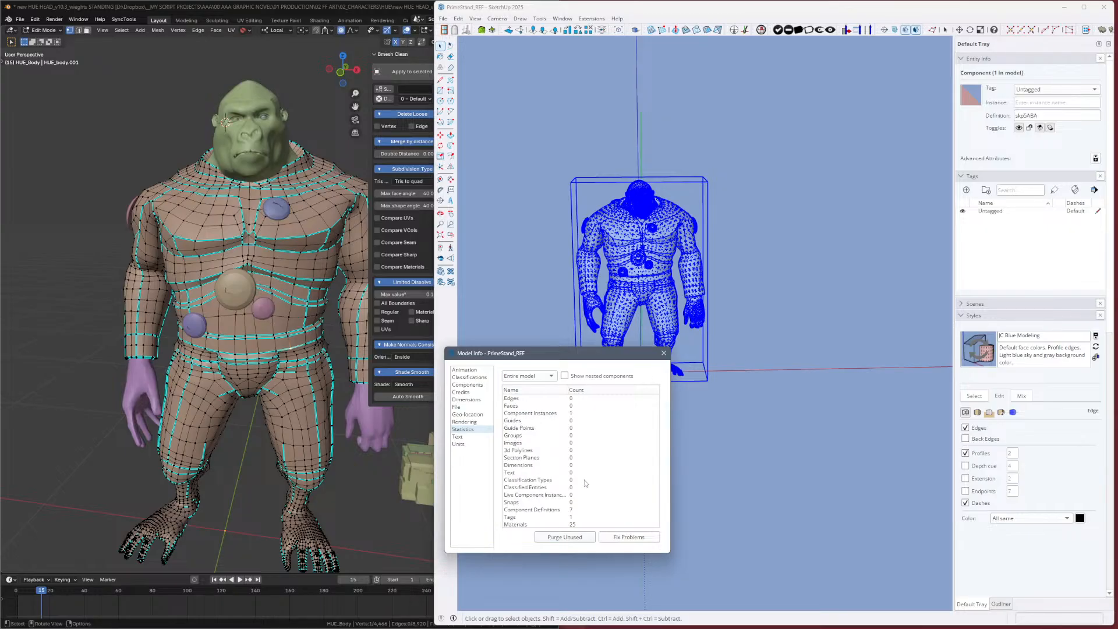
pyautogui.click(543, 378)
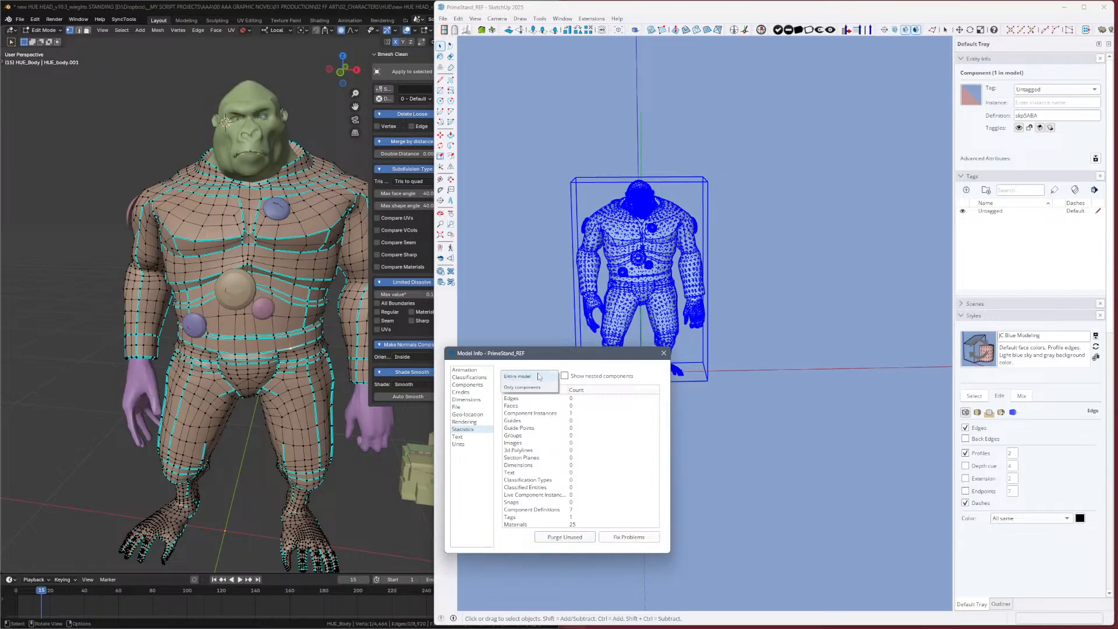
pyautogui.click(539, 375)
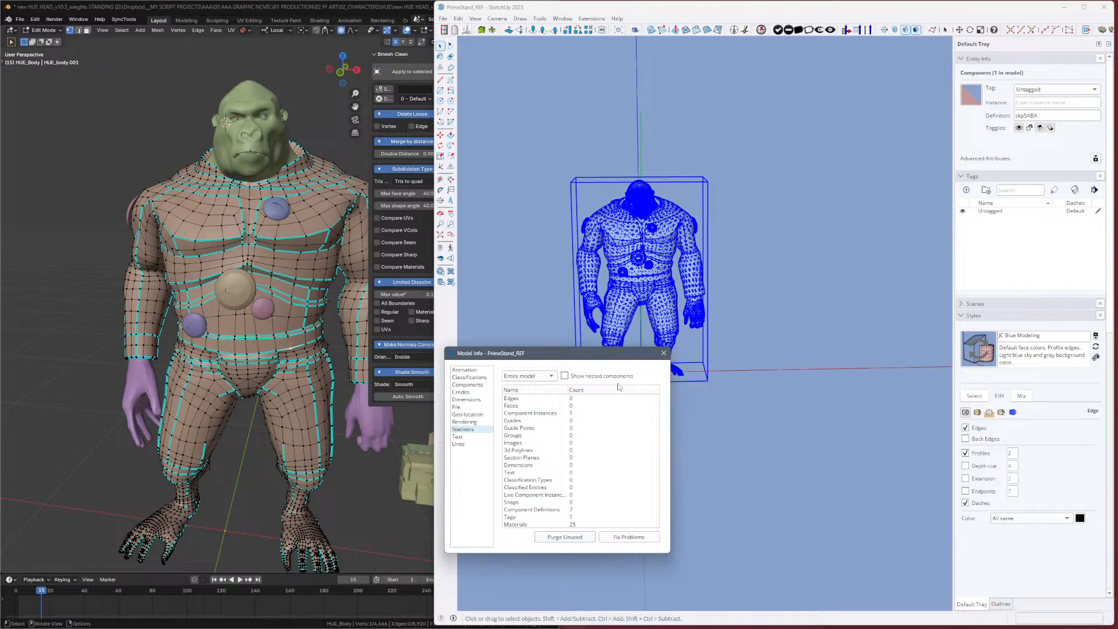
pyautogui.scroll(-2, 582, 509)
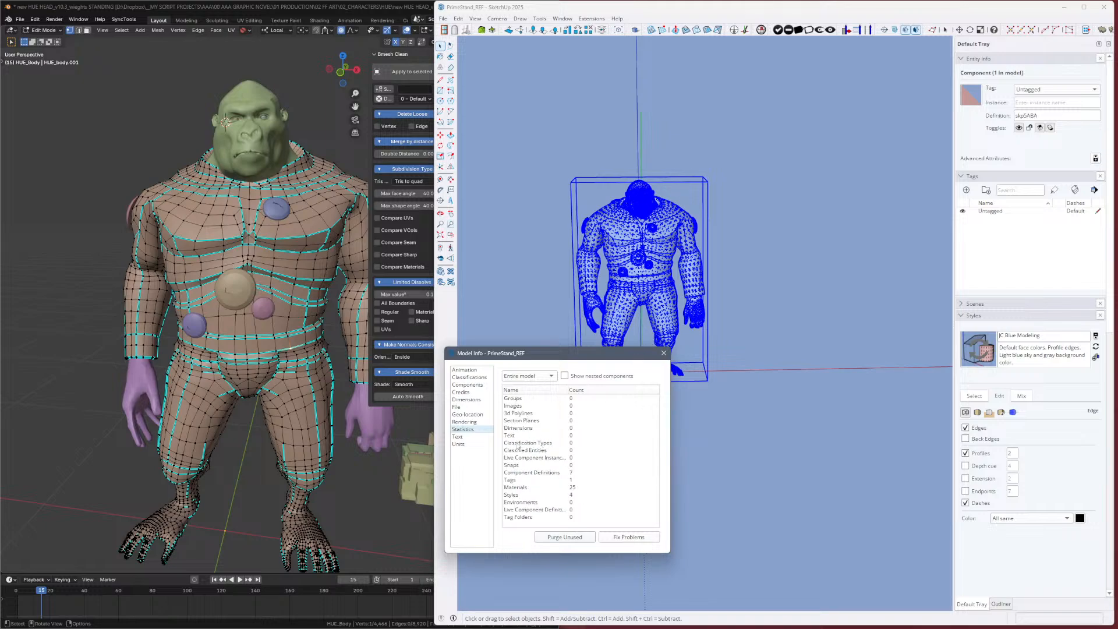
# With nothing selected, check the components-only statistics and the entire-model statistics including nested components, and close Model Info.
pyautogui.click(767, 317)
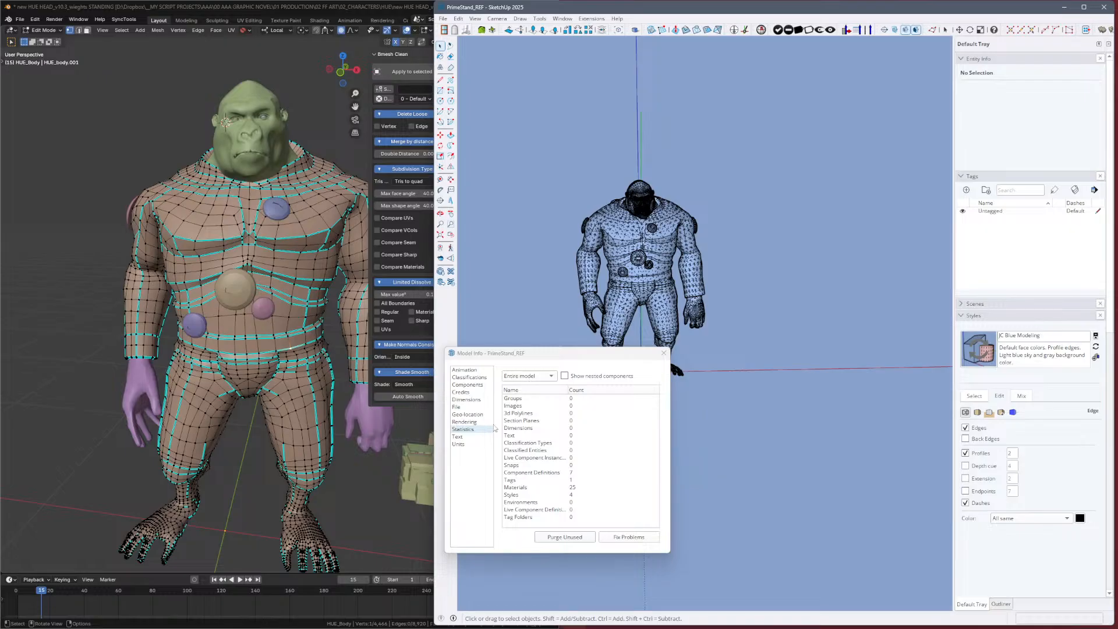
pyautogui.click(540, 379)
pyautogui.click(537, 387)
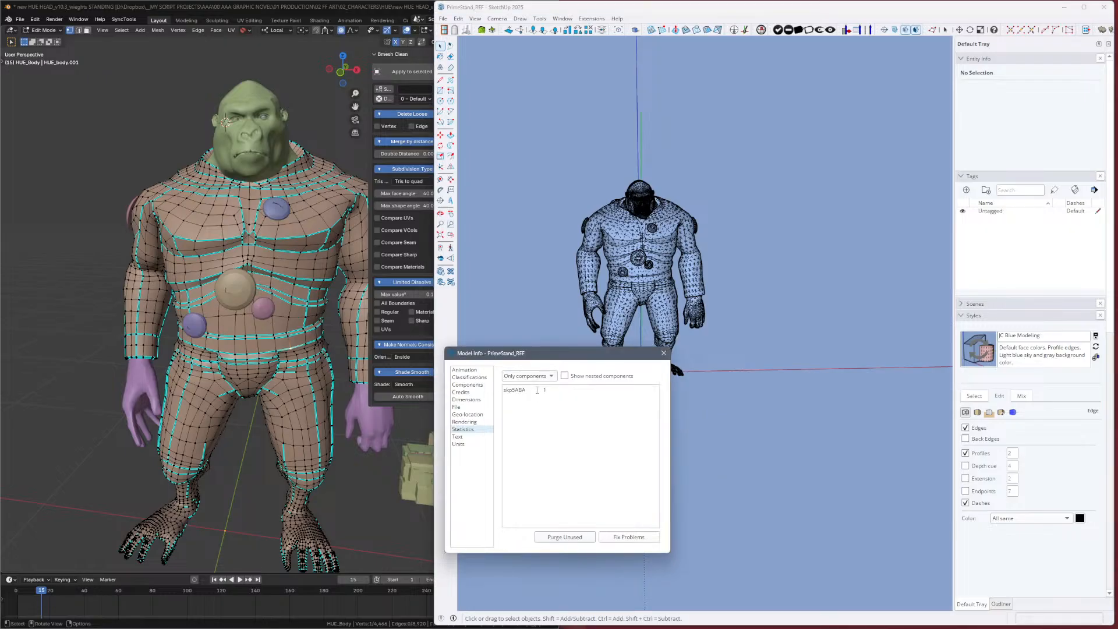
pyautogui.click(540, 379)
pyautogui.click(539, 376)
pyautogui.click(538, 377)
pyautogui.click(518, 365)
pyautogui.click(599, 376)
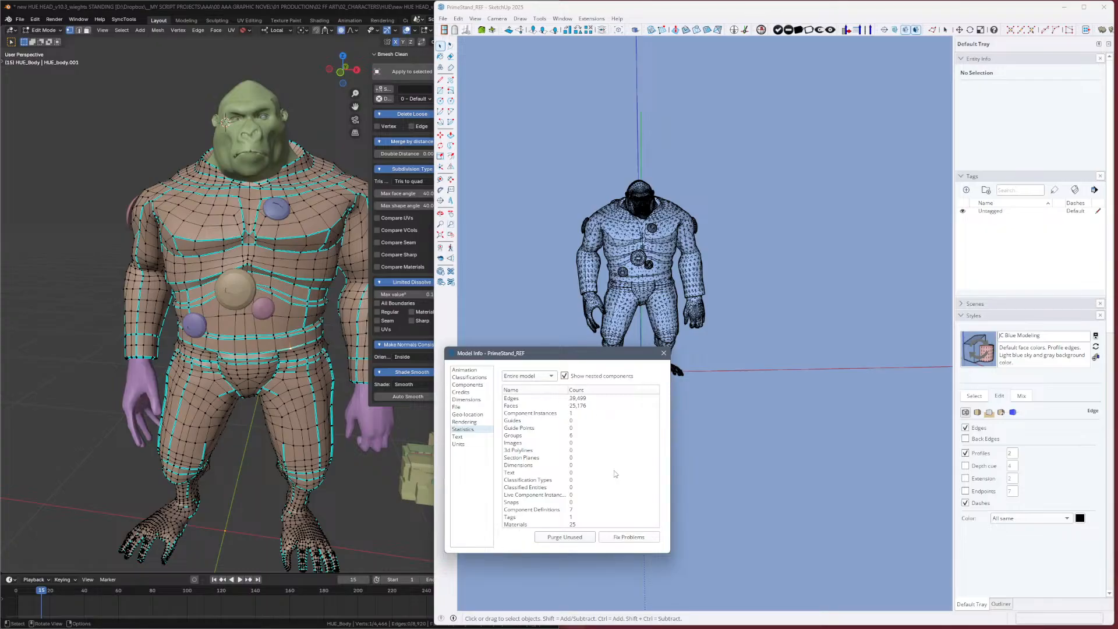
pyautogui.click(664, 352)
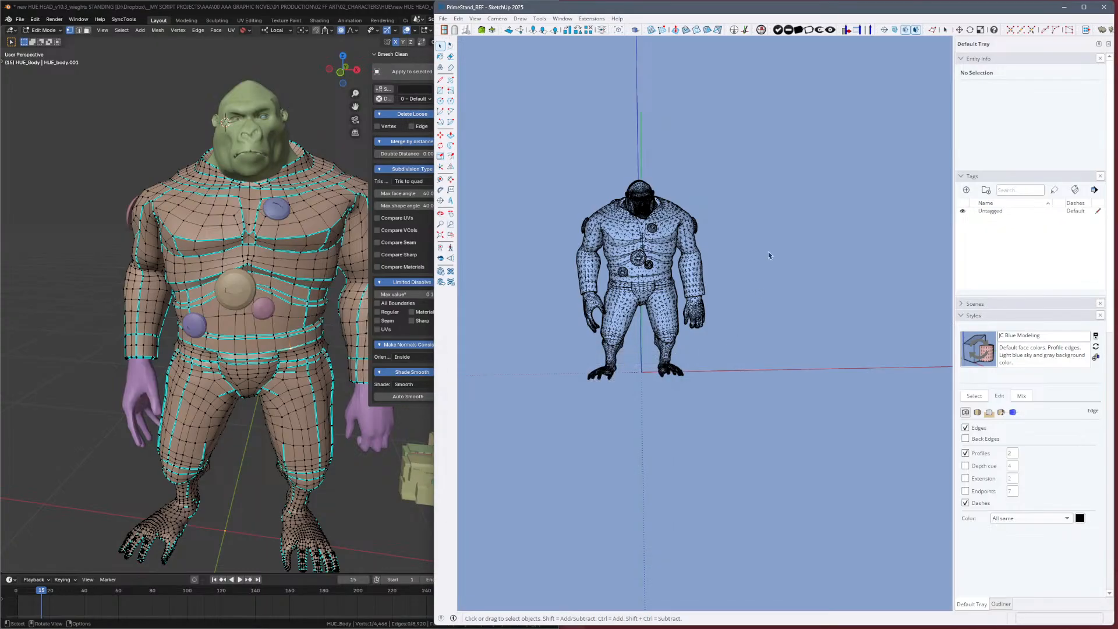
# Turn off hidden geometry, save the model and answer the purge-unused prompt.
pyautogui.scroll(6, 646, 268)
pyautogui.hotkey('ctrl', 's')
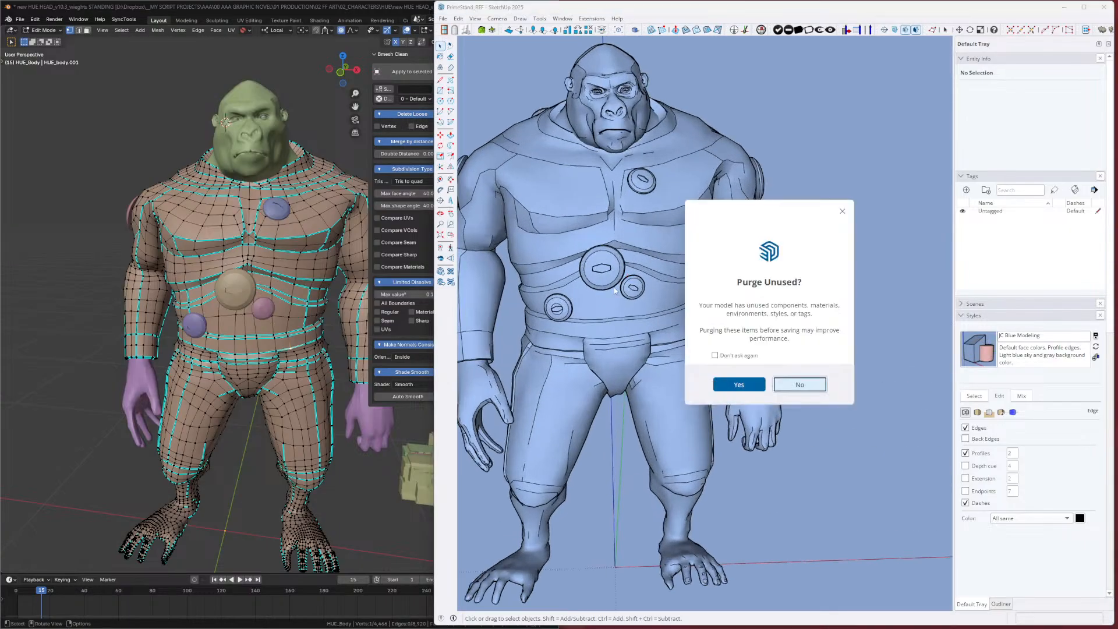
pyautogui.press('Return')
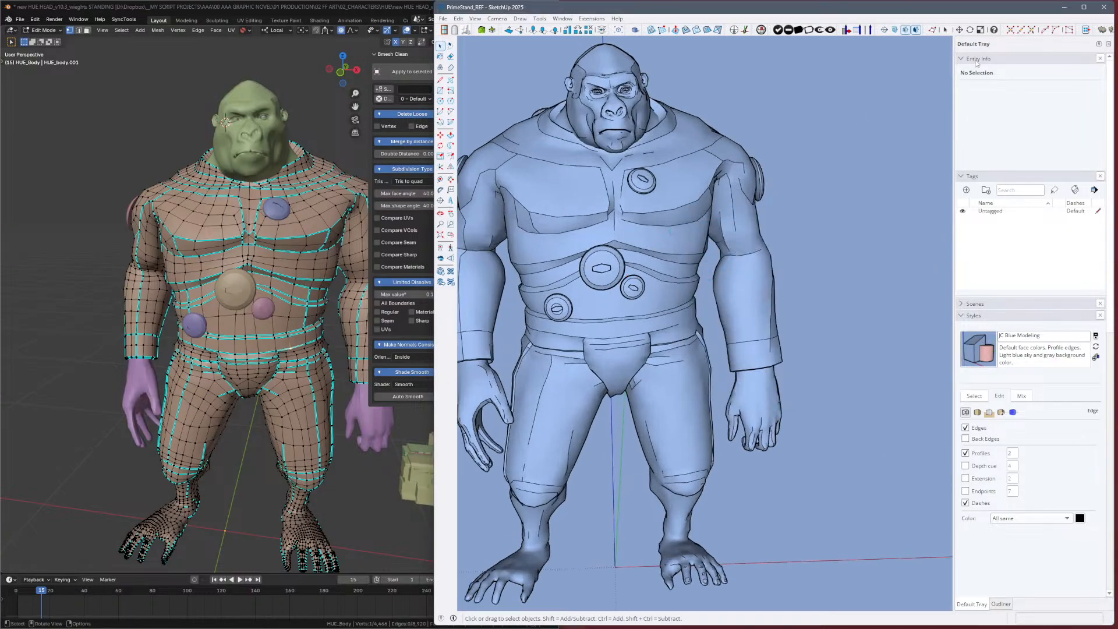
# Examine the finished figure from the front in a maximized window, toggling hidden geometry, and restore the window size.
pyautogui.click(1084, 8)
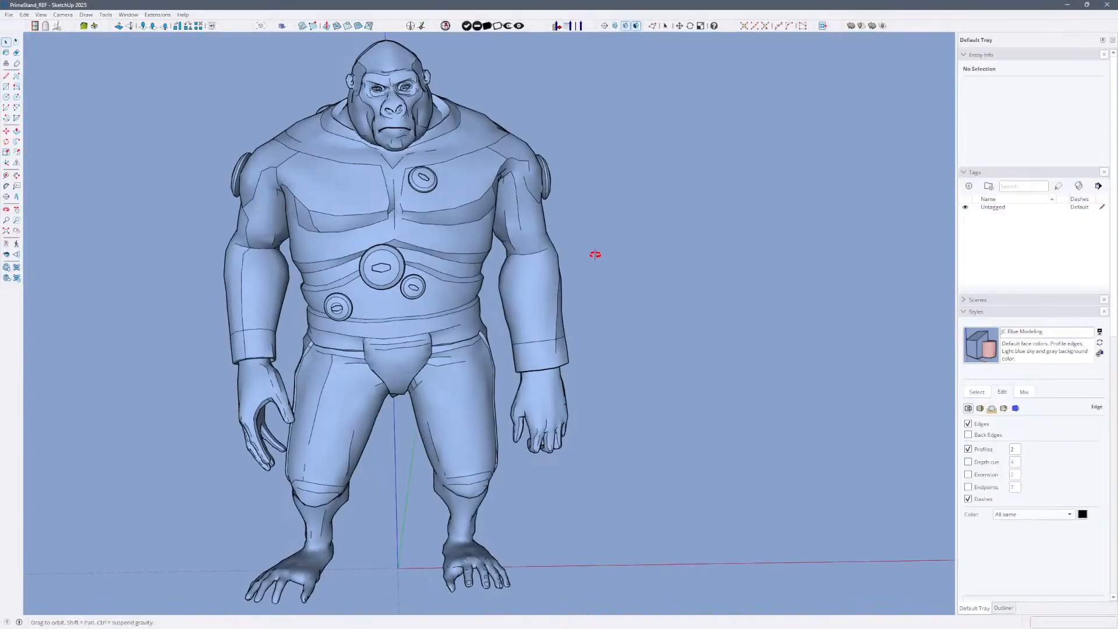
pyautogui.moveTo(594, 252)
pyautogui.mouseDown(button='middle')
pyautogui.moveTo(394, 209)
pyautogui.moveTo(448, 179)
pyautogui.moveTo(662, 178)
pyautogui.mouseUp(button='middle')
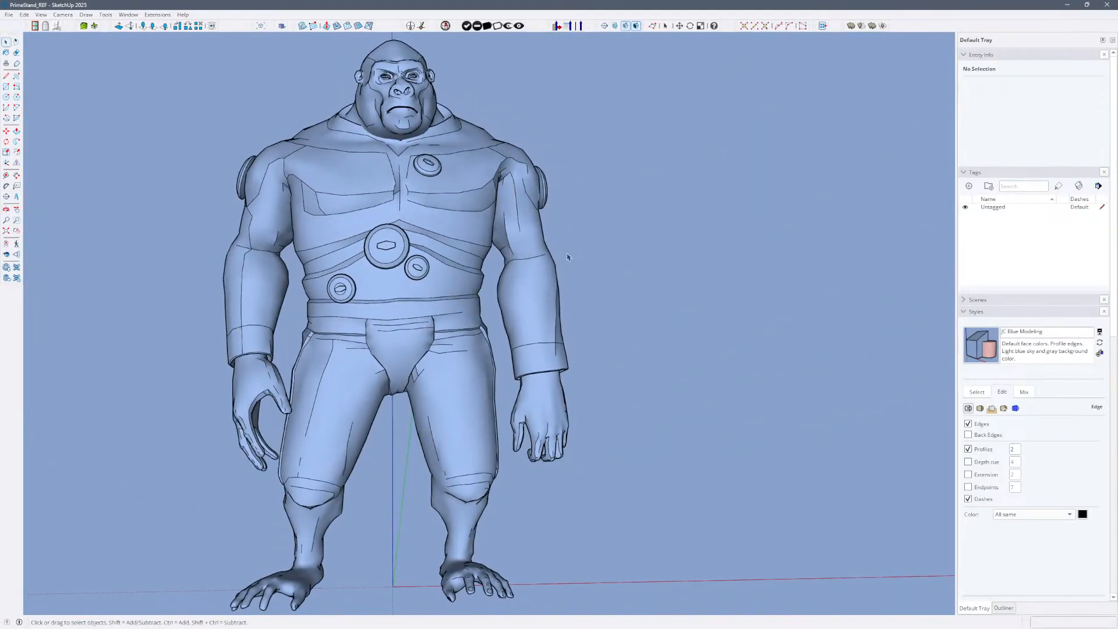
pyautogui.hotkey('alt', 'h')
pyautogui.hotkey('alt', 'h')
pyautogui.scroll(-3, 555, 257)
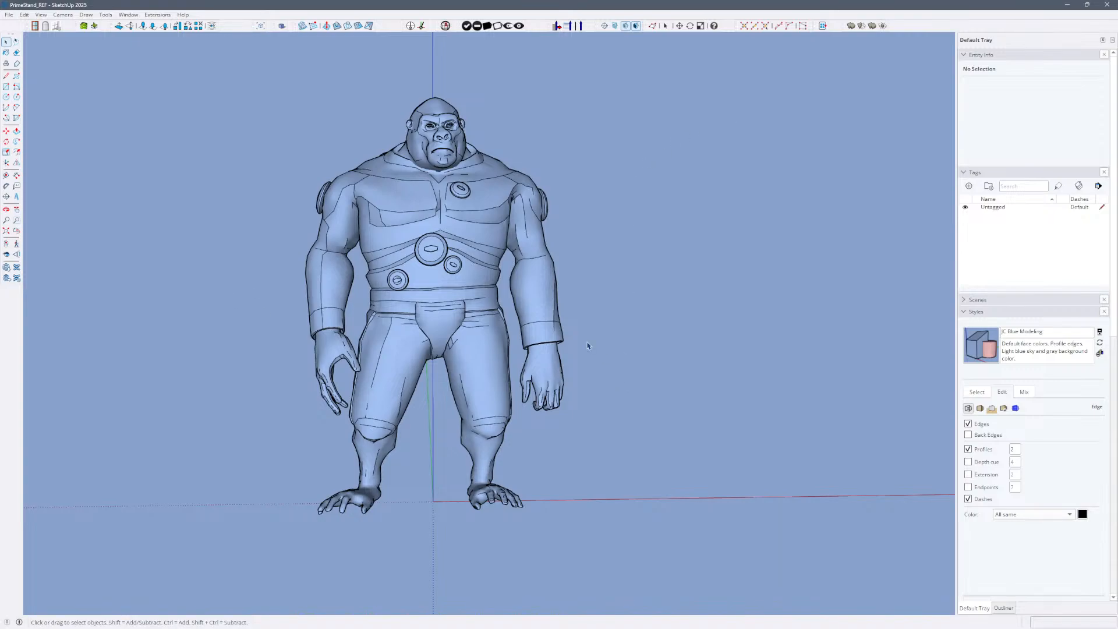
pyautogui.click(1086, 6)
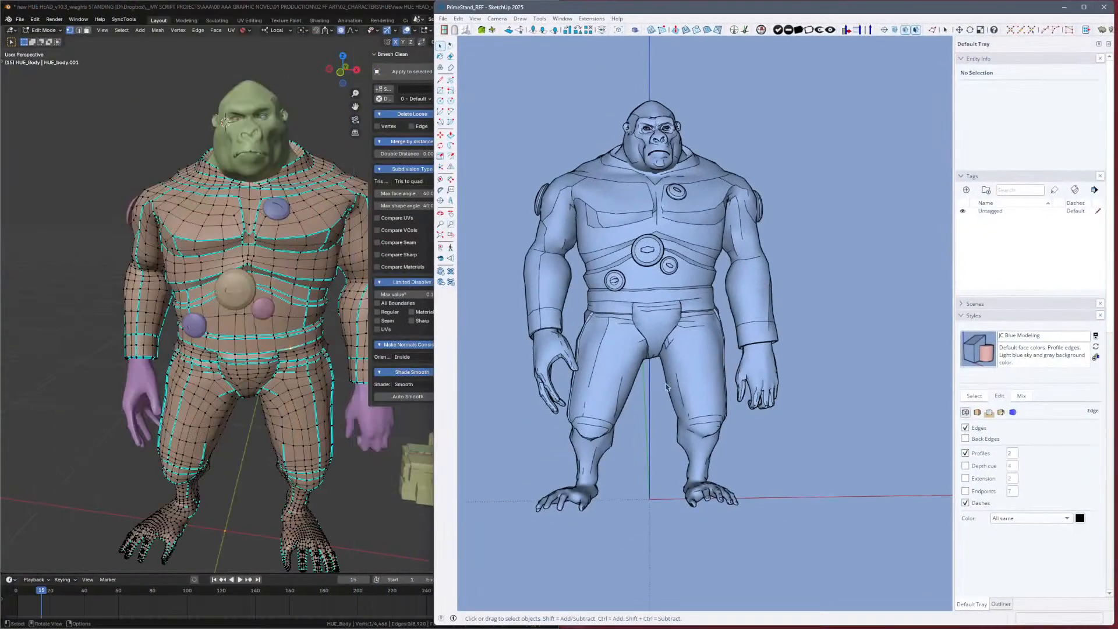
# Compare the back of the figure in Blender and SketchUp from similar rear views, showing hidden geometry in the SketchUp model.
pyautogui.moveTo(359, 429)
pyautogui.mouseDown(button='middle')
pyautogui.moveTo(364, 360)
pyautogui.moveTo(325, 342)
pyautogui.moveTo(253, 339)
pyautogui.mouseUp(button='middle')
pyautogui.moveTo(362, 344)
pyautogui.mouseDown(button='middle')
pyautogui.moveTo(296, 368)
pyautogui.moveTo(269, 347)
pyautogui.moveTo(258, 384)
pyautogui.mouseUp(button='middle')
pyautogui.press('g')
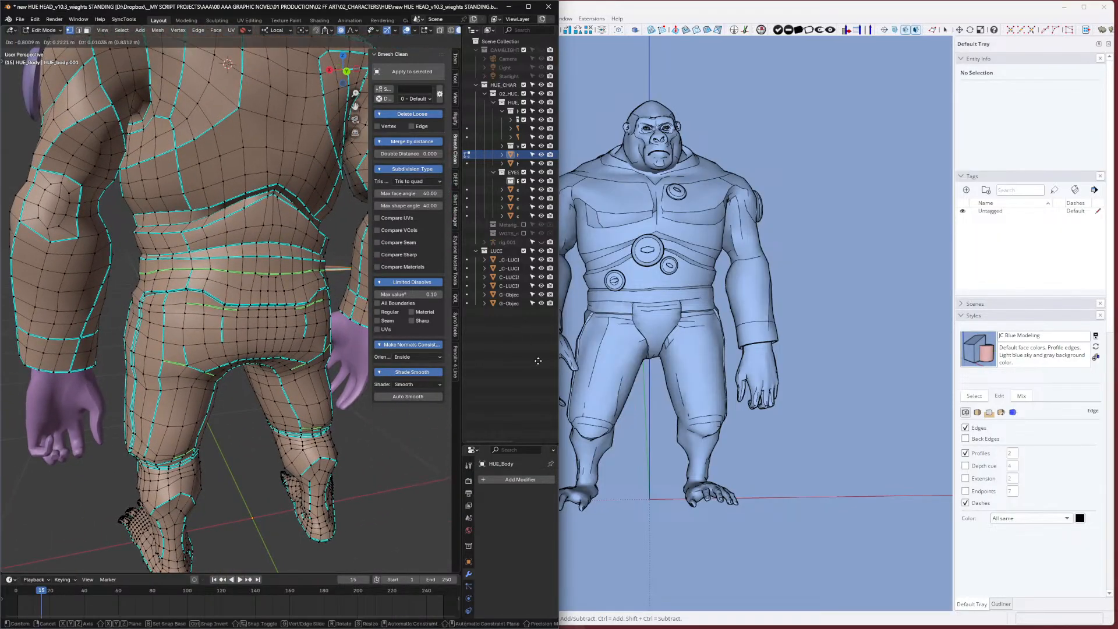
pyautogui.moveTo(707, 342)
pyautogui.mouseDown(button='middle')
pyautogui.moveTo(696, 341)
pyautogui.moveTo(699, 359)
pyautogui.moveTo(589, 382)
pyautogui.moveTo(654, 317)
pyautogui.moveTo(310, 298)
pyautogui.mouseUp(button='middle')
pyautogui.moveTo(743, 335); pyautogui.dragTo(731, 306, button='middle')
pyautogui.press('z')
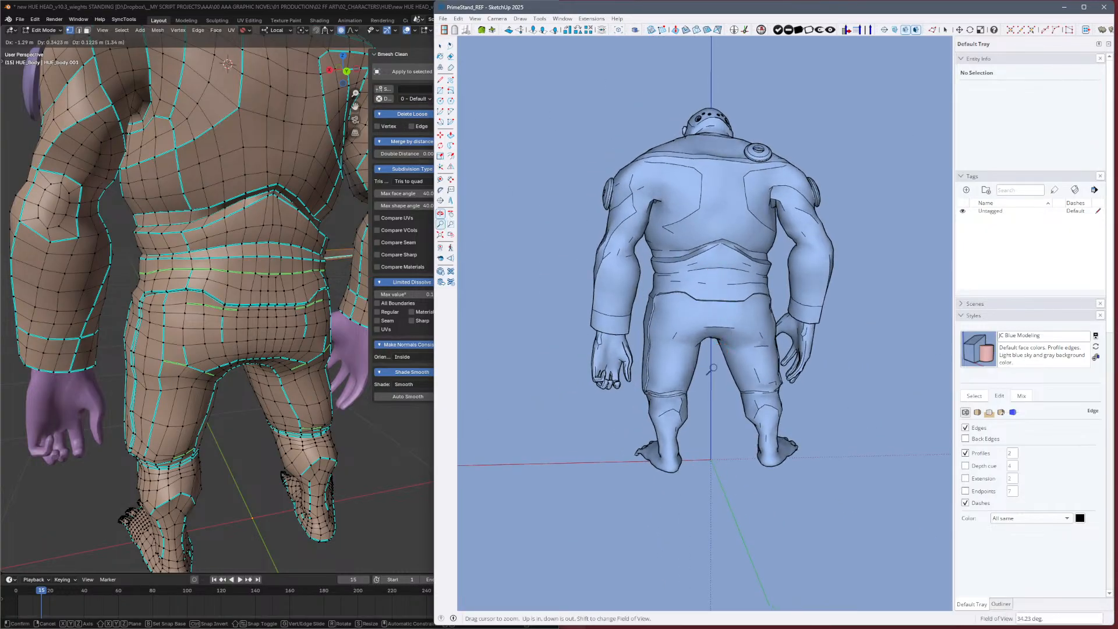
pyautogui.moveTo(844, 314); pyautogui.dragTo(908, 205)
pyautogui.hotkey('alt', 'h')
pyautogui.moveTo(779, 330)
pyautogui.mouseDown(button='middle')
pyautogui.moveTo(751, 326)
pyautogui.moveTo(903, 290)
pyautogui.mouseUp(button='middle')
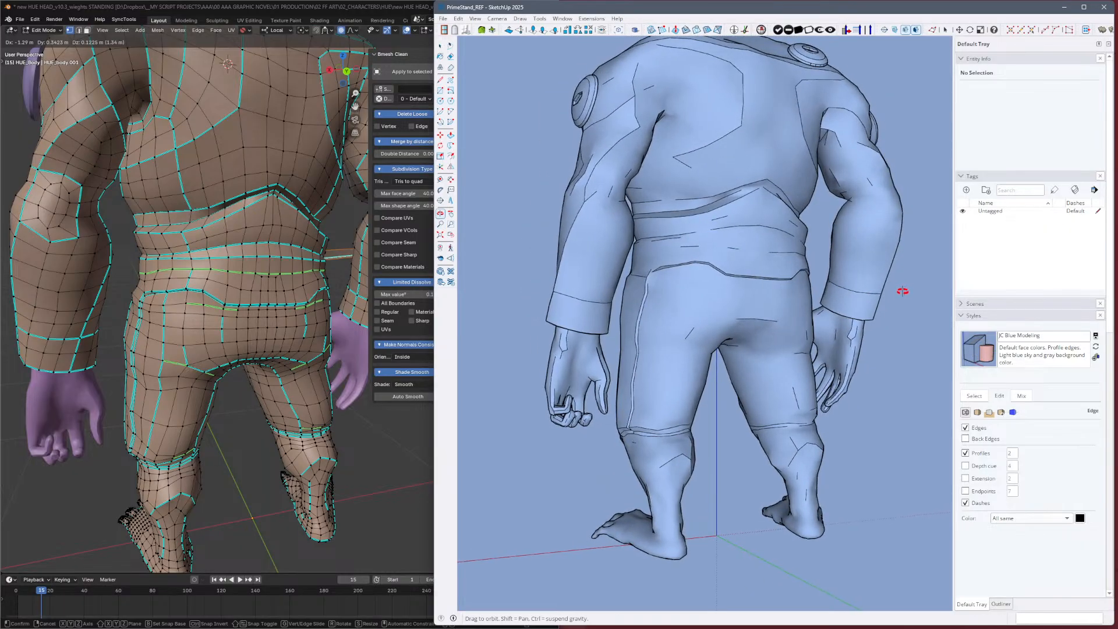
pyautogui.moveTo(903, 291); pyautogui.dragTo(897, 295)
pyautogui.scroll(5, 685, 258)
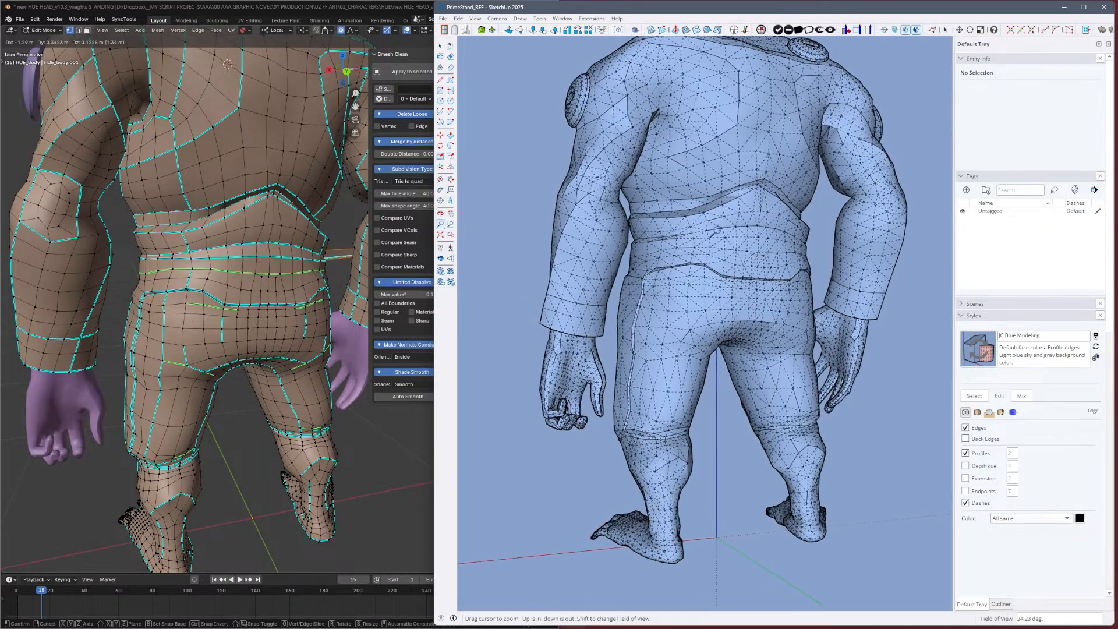
# Explode the figure component in the SketchUp model to make its edges directly editable.
pyautogui.keyDown('shift'); pyautogui.moveTo(725, 266); pyautogui.dragTo(709, 332, button='middle'); pyautogui.keyUp('shift')
pyautogui.press('e')
pyautogui.press('ctrl')
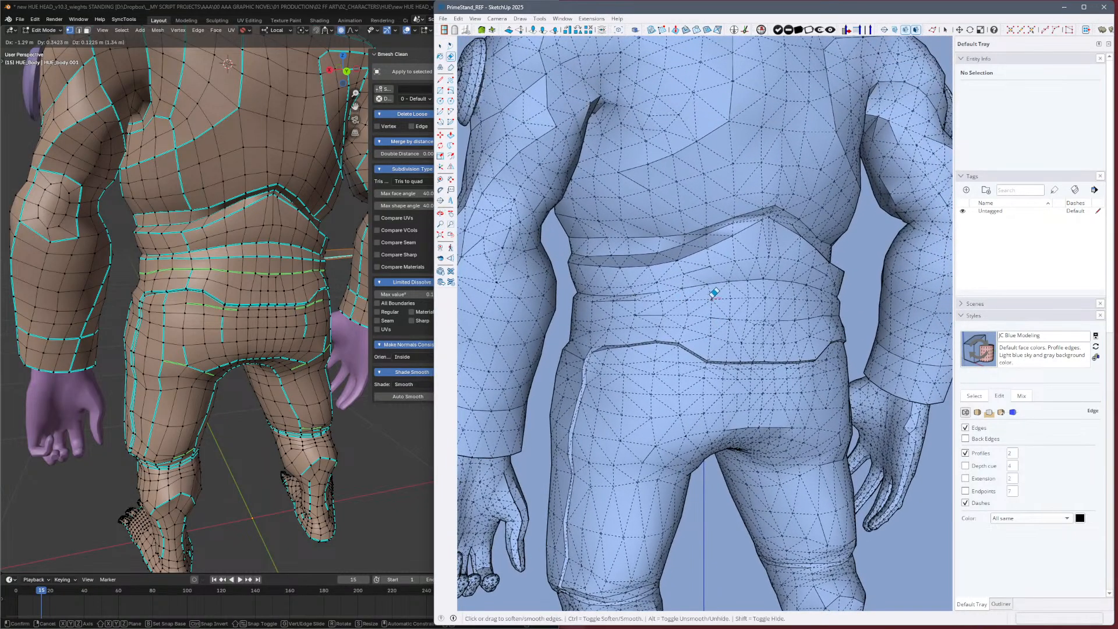
pyautogui.press('space')
pyautogui.click(656, 282)
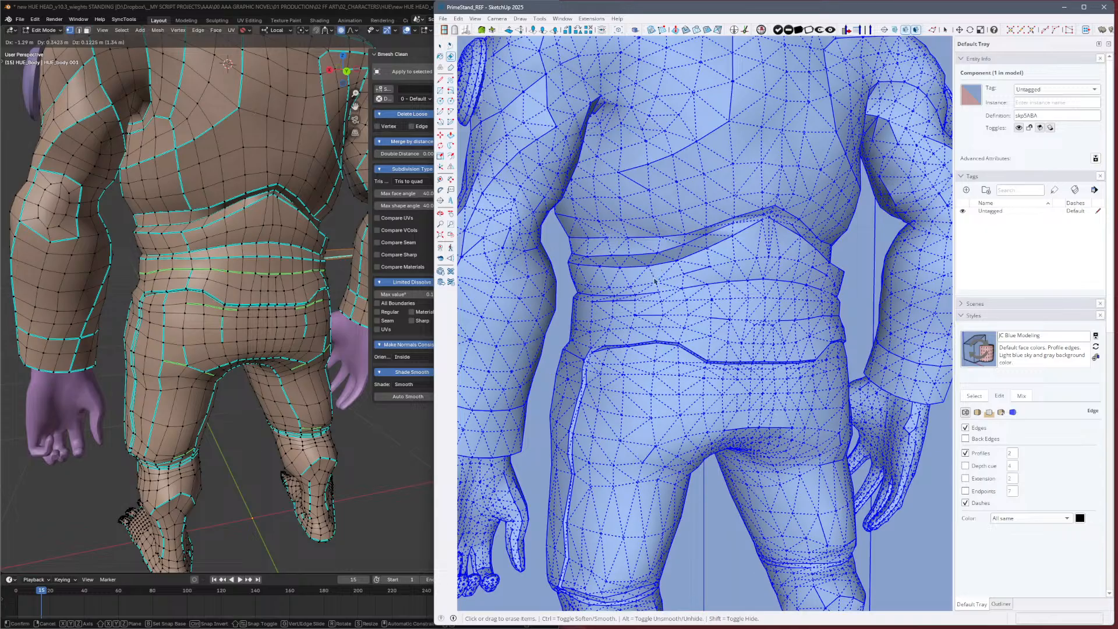
pyautogui.press('x')
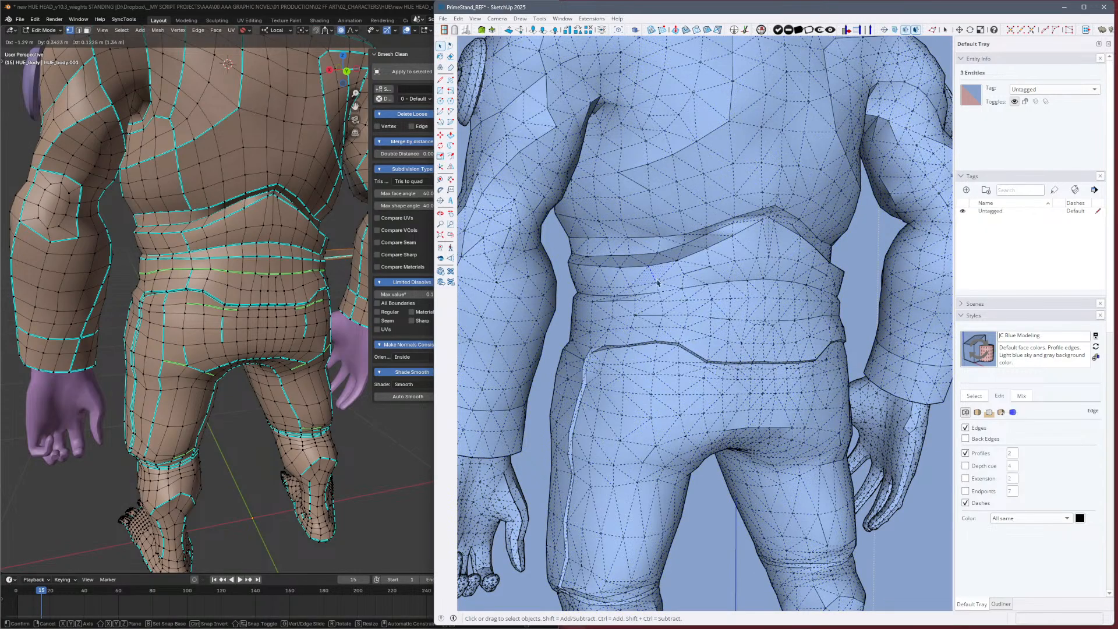
# Unsmooth a vertical line of edges across the waist bands on the left of the figure's back, and check it without hidden geometry.
pyautogui.press('e')
pyautogui.press('alt')
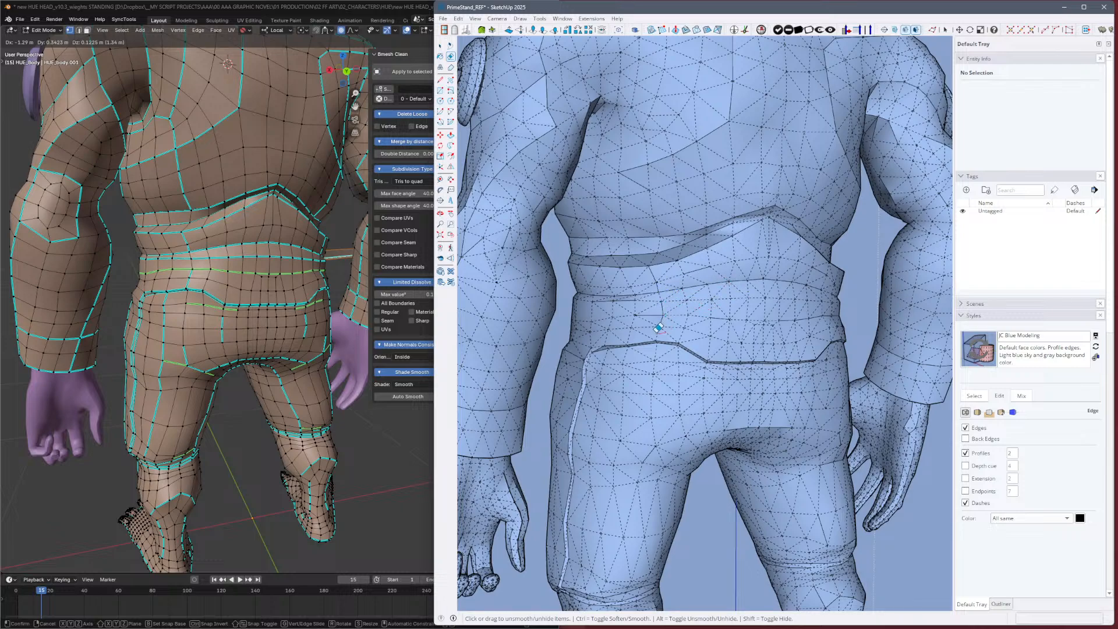
pyautogui.press('alt')
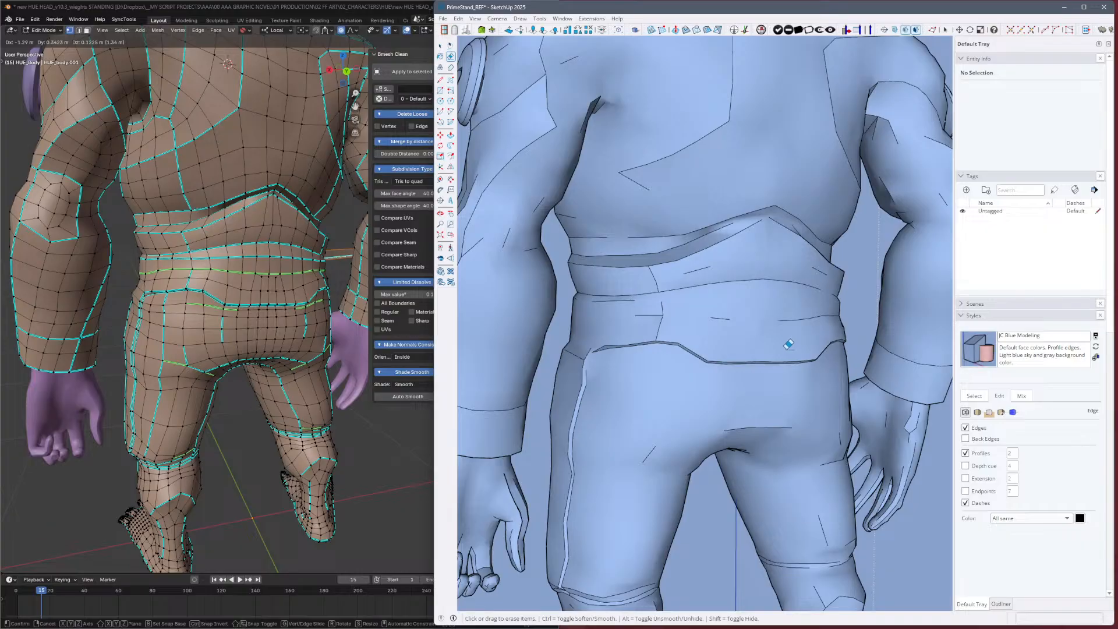
# Unsmooth a matching vertical seam across the waist bands on the right of the figure's back, and check it without hidden geometry.
pyautogui.moveTo(799, 340); pyautogui.dragTo(547, 354, button='middle')
pyautogui.hotkey('alt', 'h')
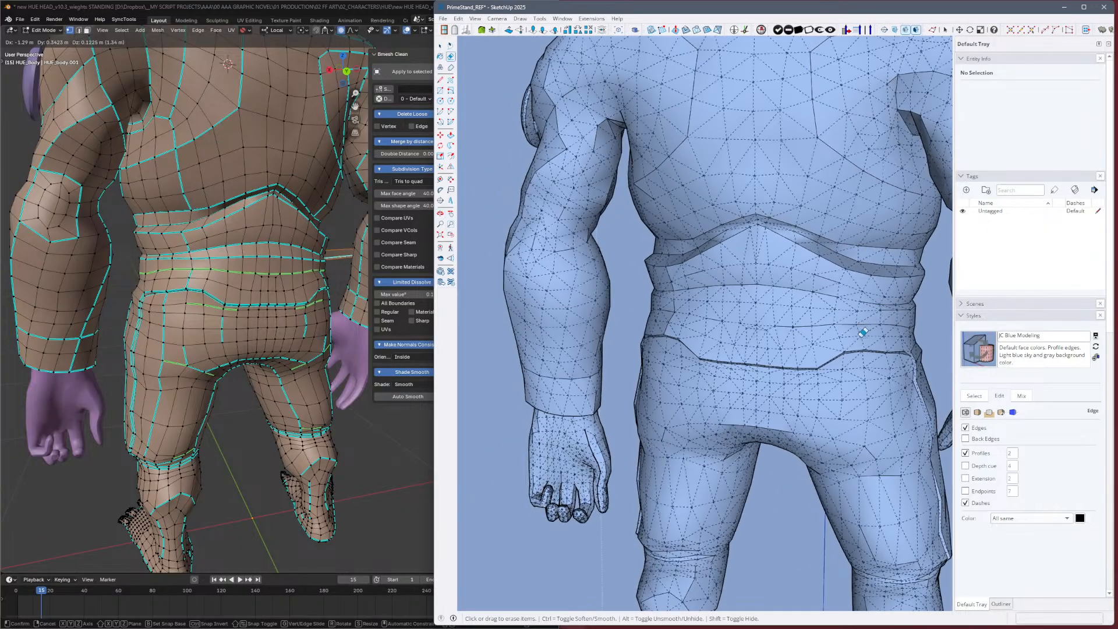
pyautogui.press('alt')
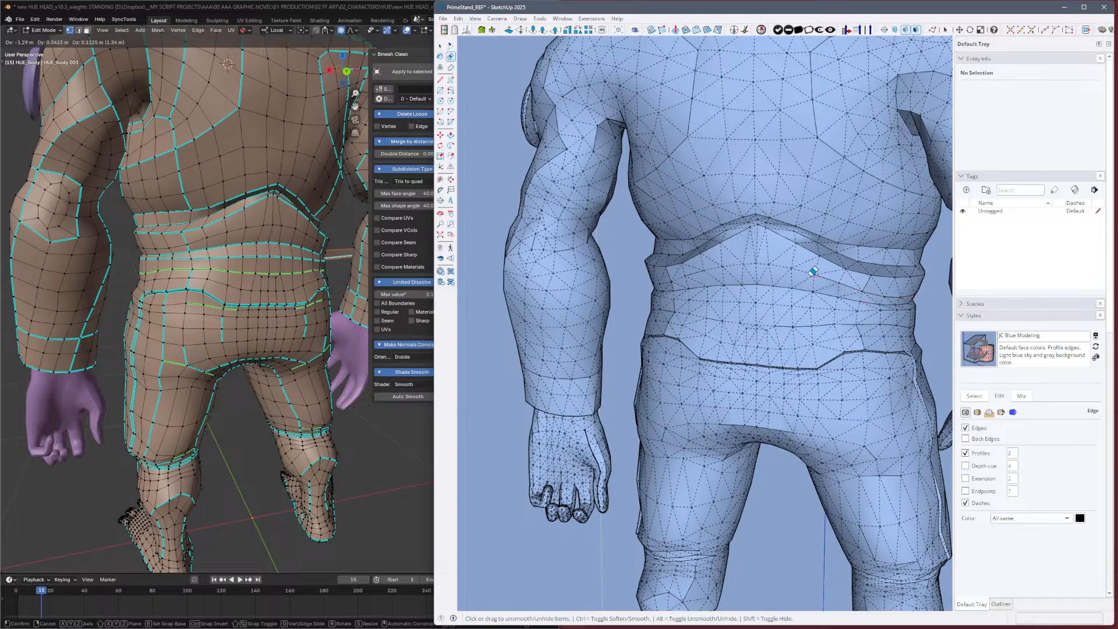
pyautogui.moveTo(883, 306)
pyautogui.mouseDown(button='middle')
pyautogui.moveTo(928, 303)
pyautogui.moveTo(906, 315)
pyautogui.moveTo(900, 301)
pyautogui.mouseUp(button='middle')
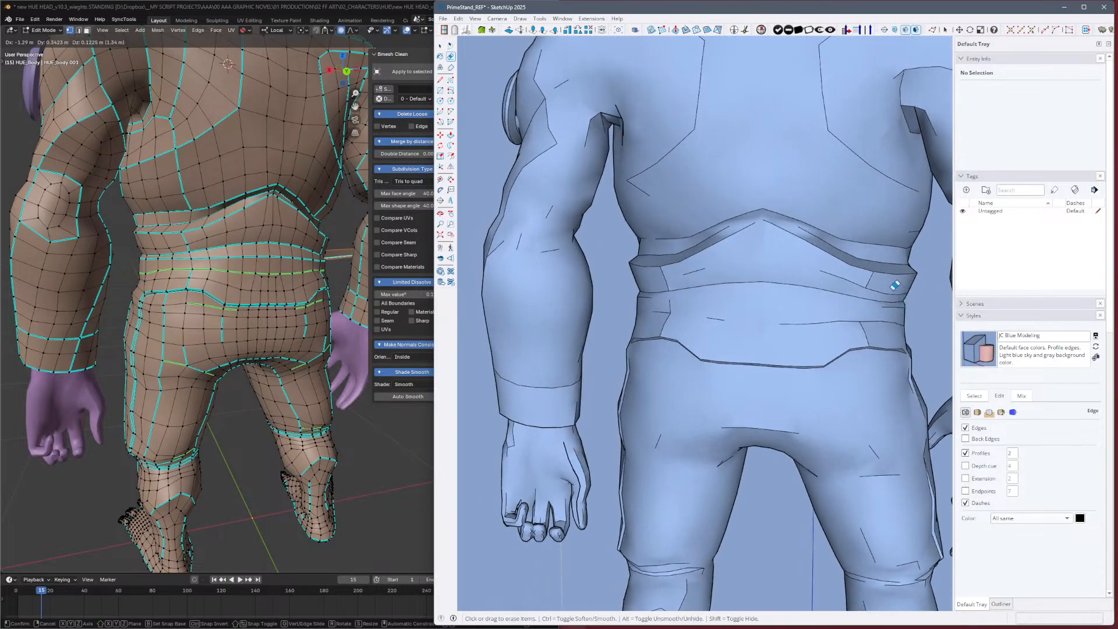
pyautogui.press('alt')
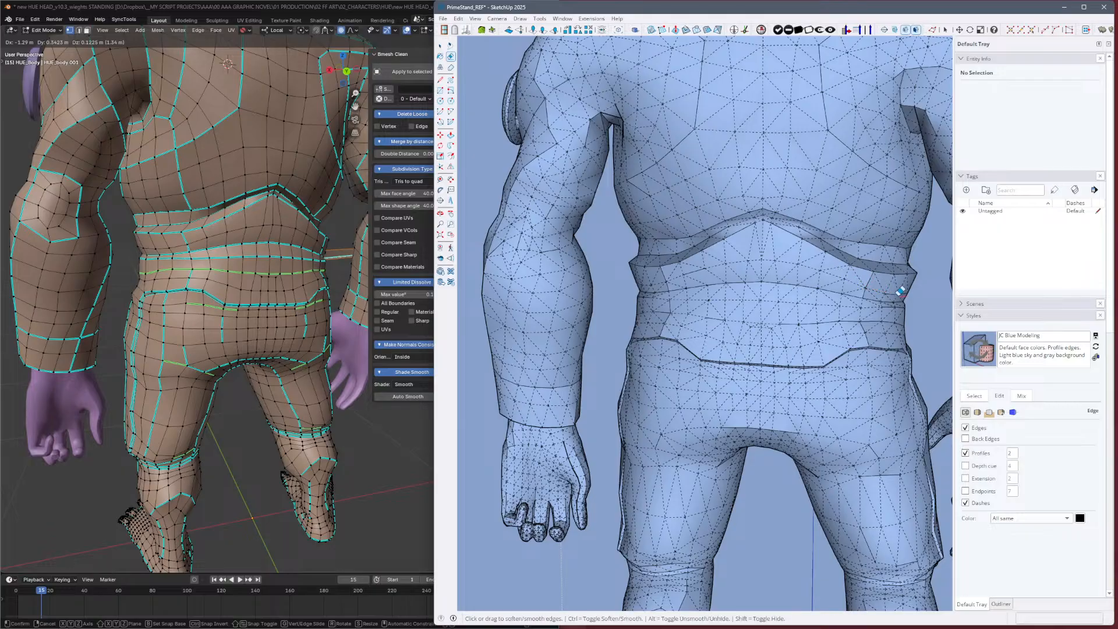
pyautogui.moveTo(703, 282)
pyautogui.mouseDown(button='middle')
pyautogui.moveTo(727, 271)
pyautogui.moveTo(866, 377)
pyautogui.moveTo(679, 379)
pyautogui.moveTo(926, 339)
pyautogui.moveTo(933, 326)
pyautogui.mouseUp(button='middle')
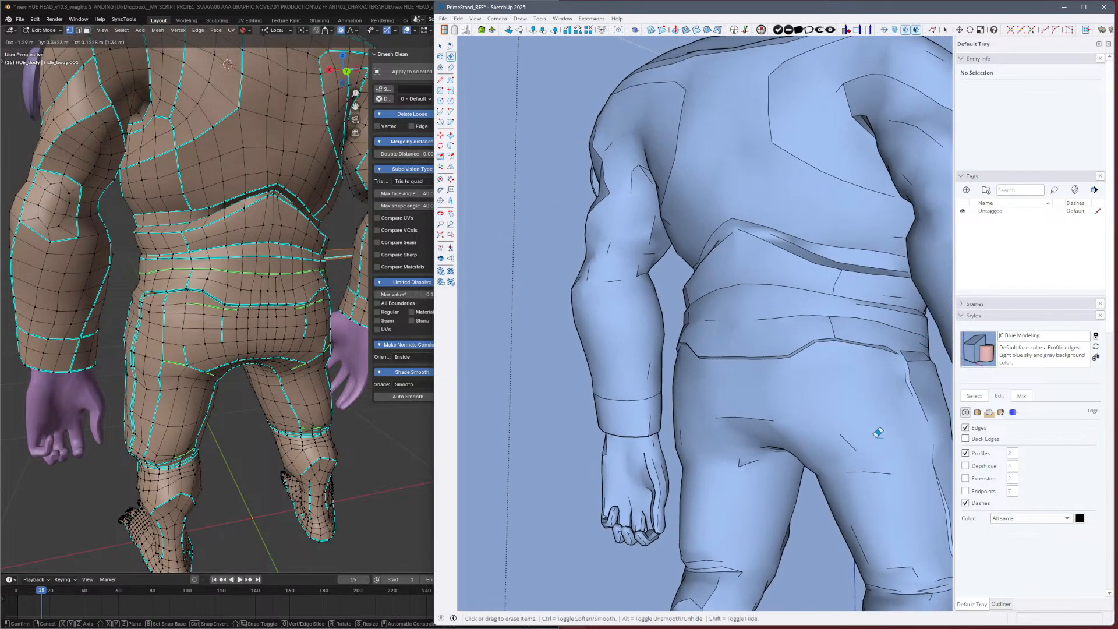
# With hidden geometry shown, refine the edges where the right trouser side stripe meets the waistband using soften and unsmooth.
pyautogui.moveTo(878, 432)
pyautogui.mouseDown(button='middle')
pyautogui.moveTo(843, 354)
pyautogui.moveTo(824, 365)
pyautogui.moveTo(836, 359)
pyautogui.moveTo(830, 336)
pyautogui.moveTo(815, 357)
pyautogui.moveTo(757, 382)
pyautogui.moveTo(767, 381)
pyautogui.mouseUp(button='middle')
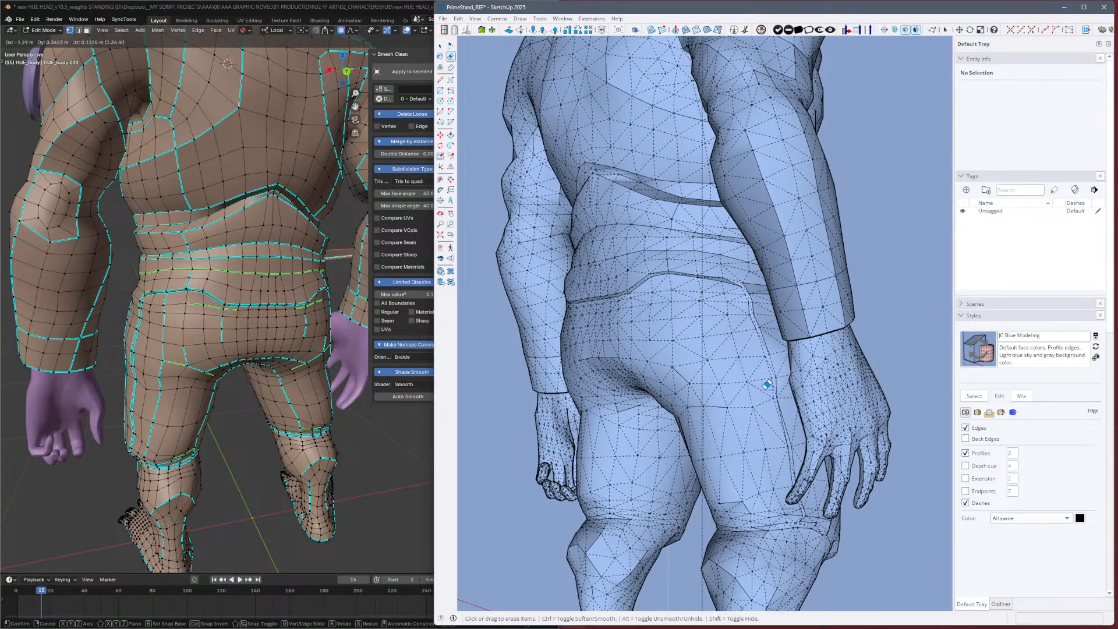
pyautogui.press('ctrl')
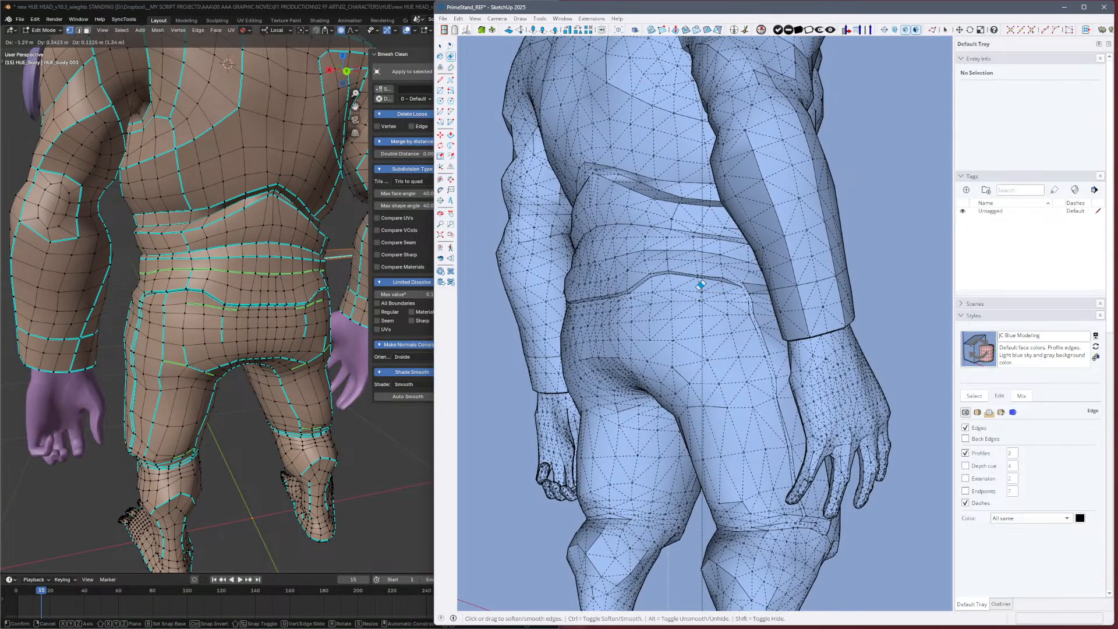
pyautogui.press('alt')
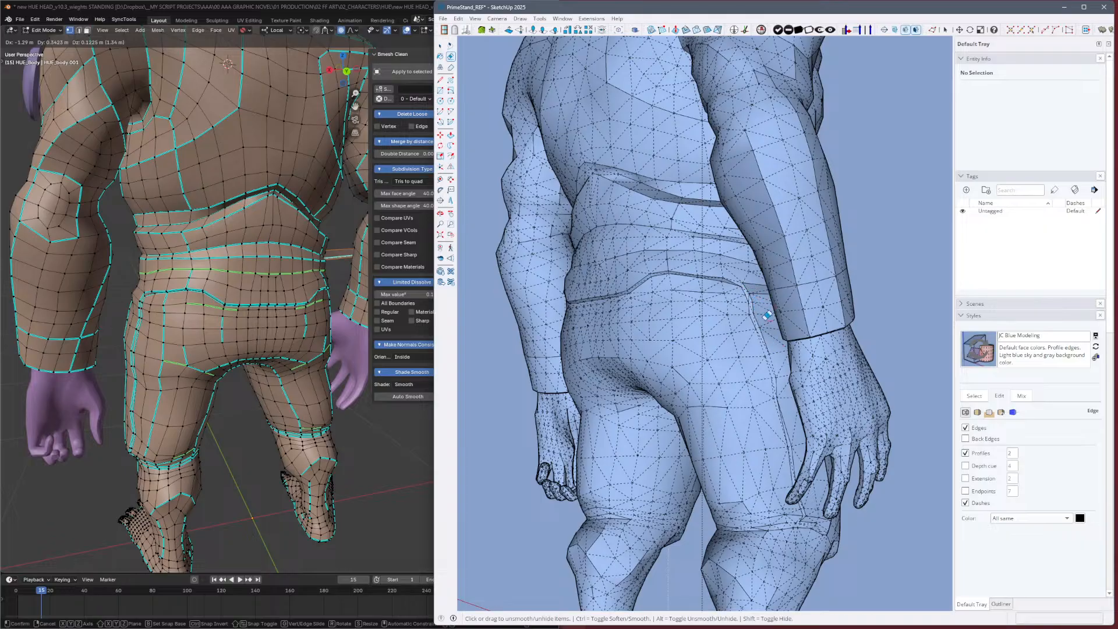
pyautogui.press('ctrl')
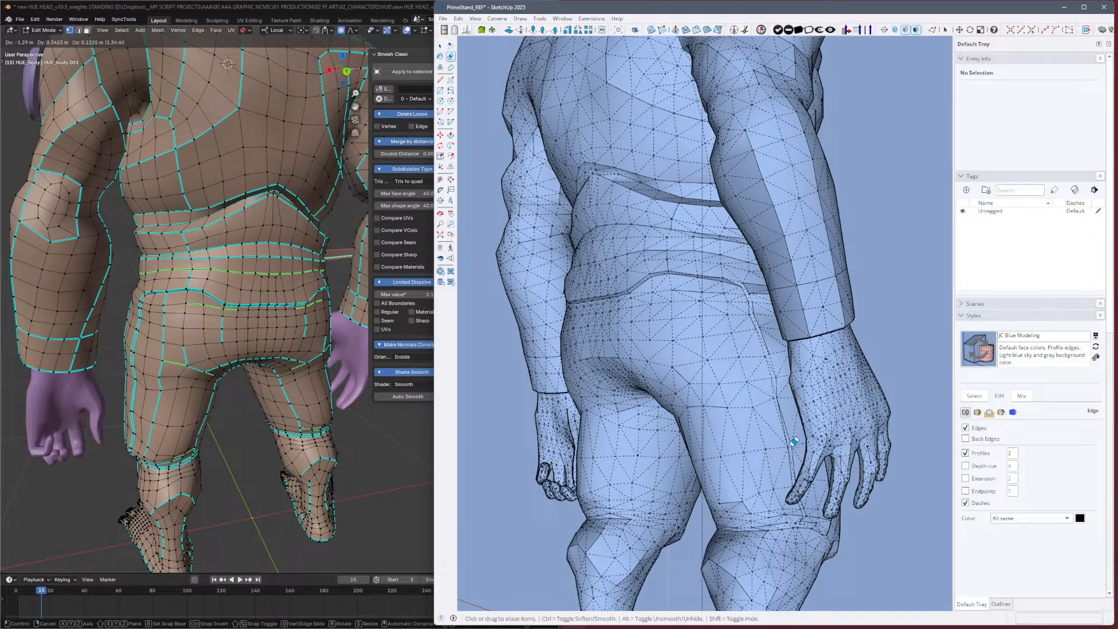
pyautogui.press('ctrl')
pyautogui.press('shift')
# Soften and unsmooth individual edges along the side stripe on the right thigh to refine its outline.
pyautogui.scroll(8, 780, 373)
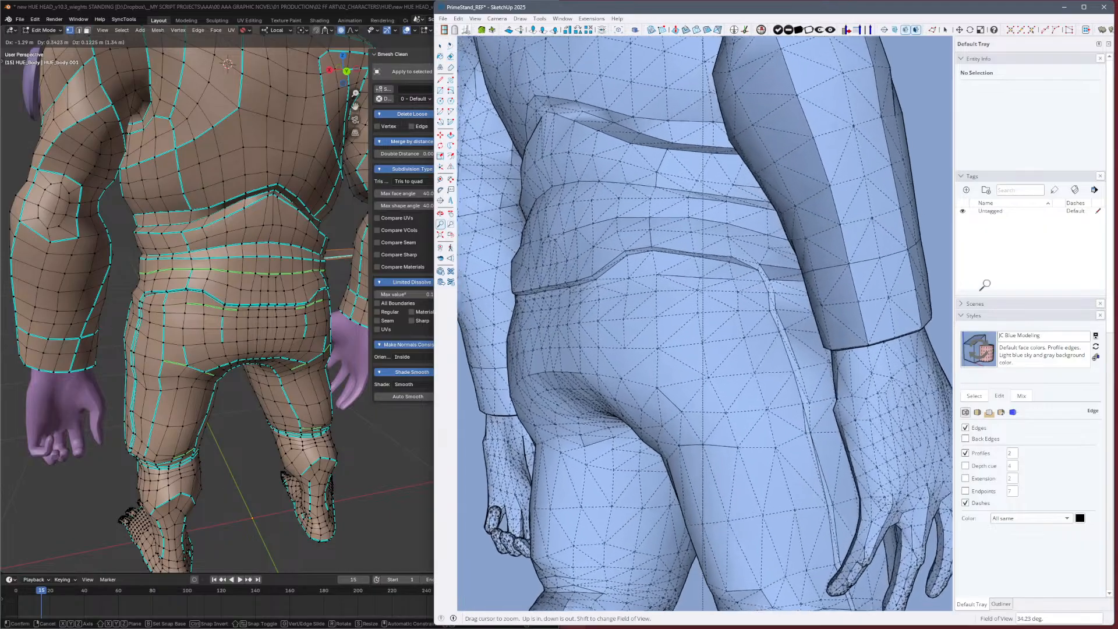
pyautogui.scroll(3, 767, 349)
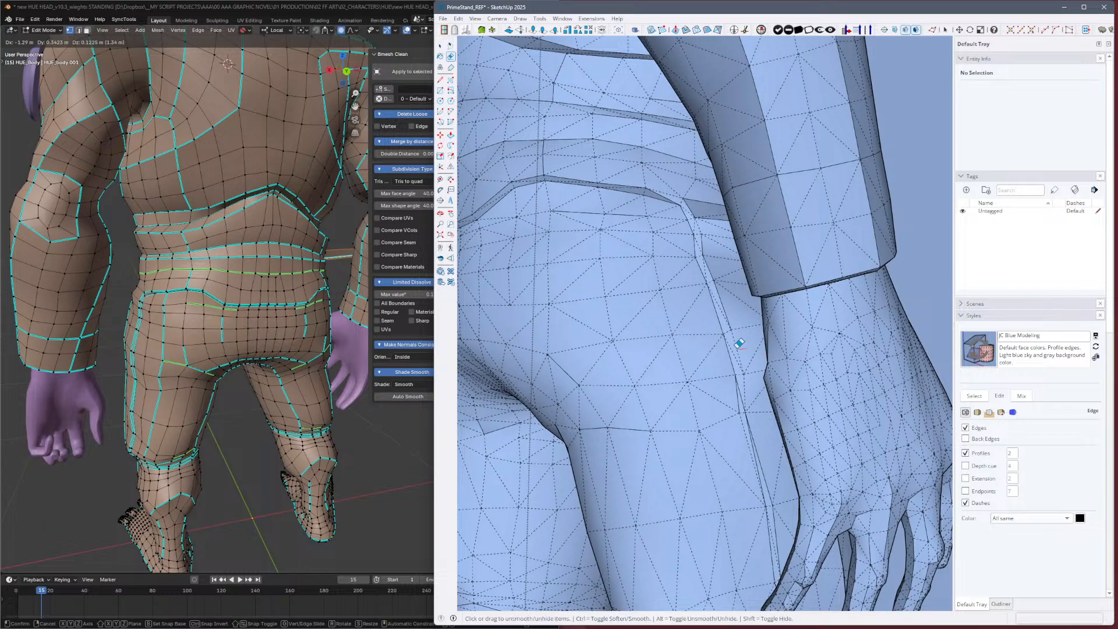
pyautogui.press('ctrl')
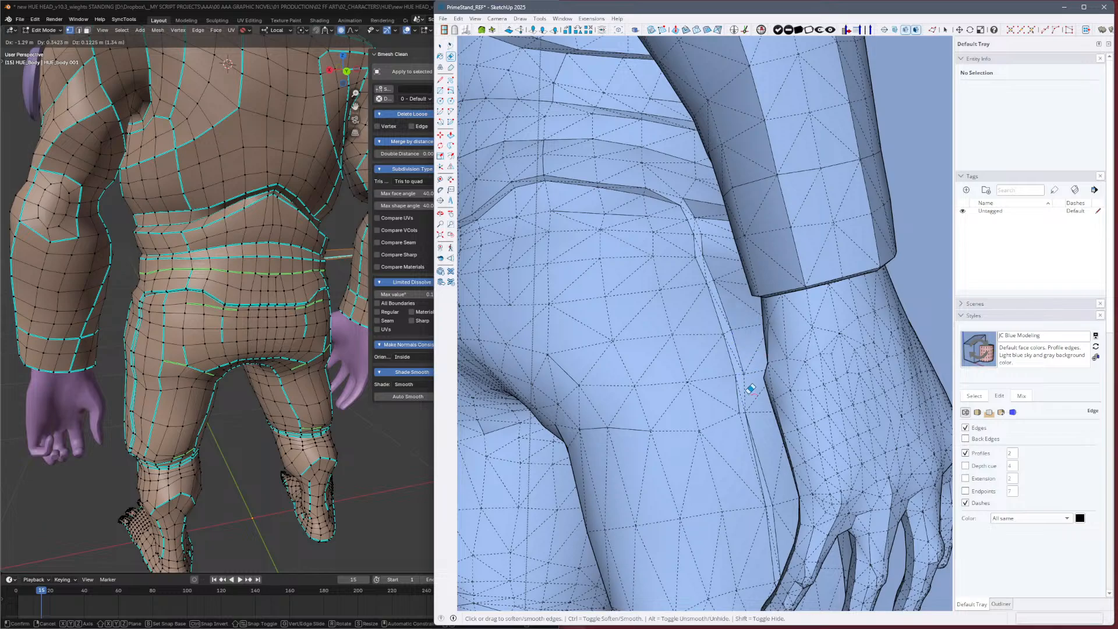
pyautogui.keyDown('alt'); pyautogui.click(746, 393); pyautogui.keyUp('alt')
pyautogui.moveTo(761, 441); pyautogui.dragTo(776, 424, button='middle')
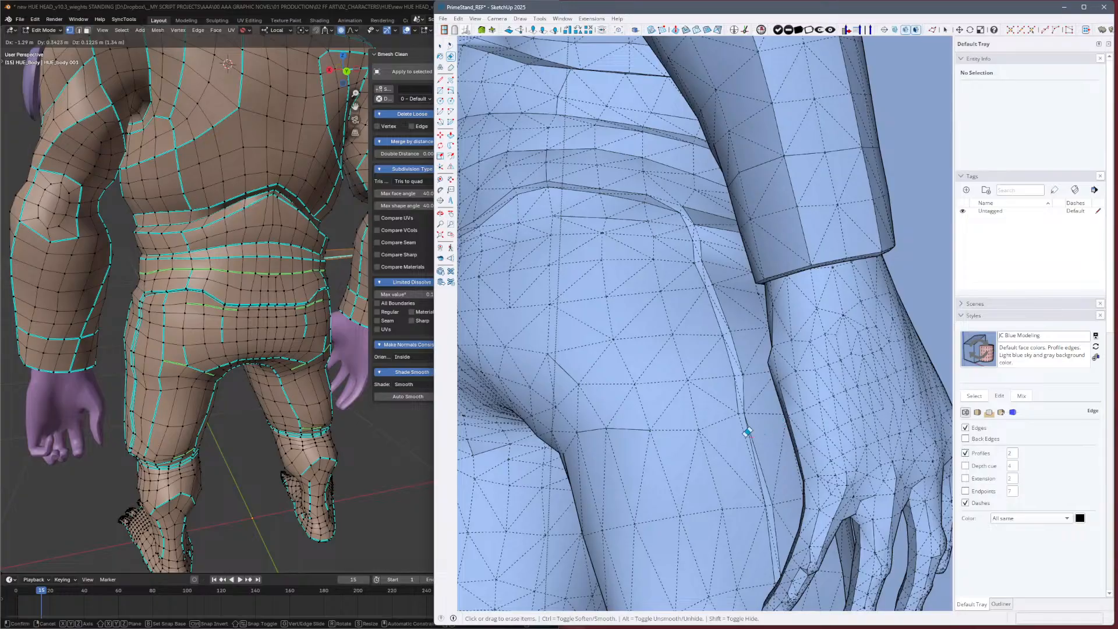
pyautogui.press('ctrl')
pyautogui.click(755, 445)
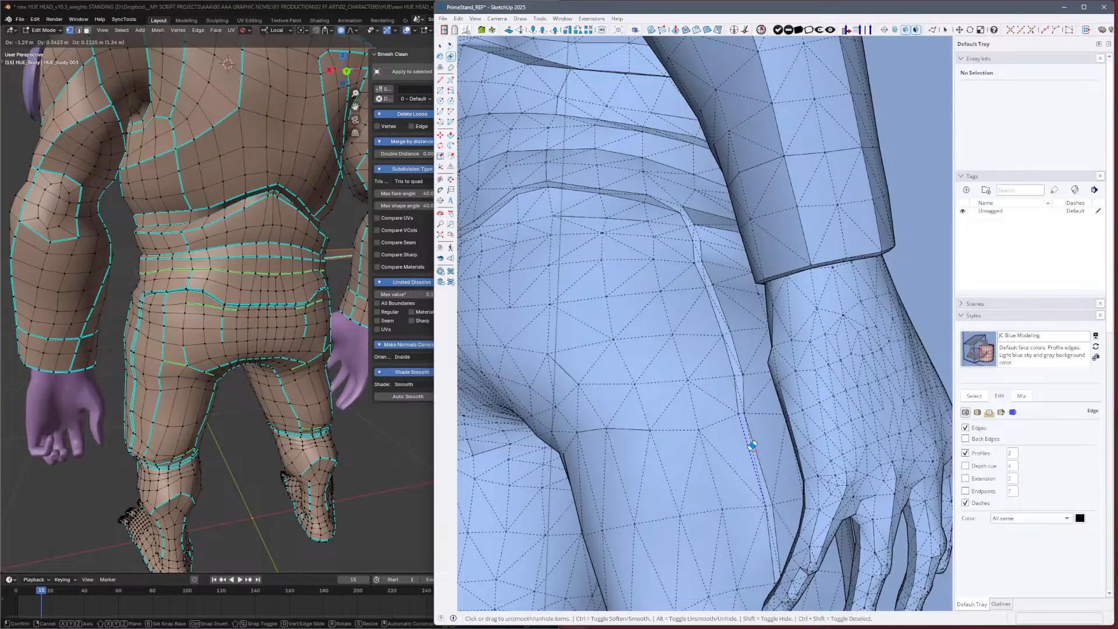
# Unsmooth the edge along the outer side seam of the right trouser leg and turn off hidden geometry.
pyautogui.keyDown('alt'); pyautogui.click(753, 461); pyautogui.keyUp('alt')
pyautogui.press('ctrl')
pyautogui.moveTo(773, 475); pyautogui.dragTo(781, 433, button='middle')
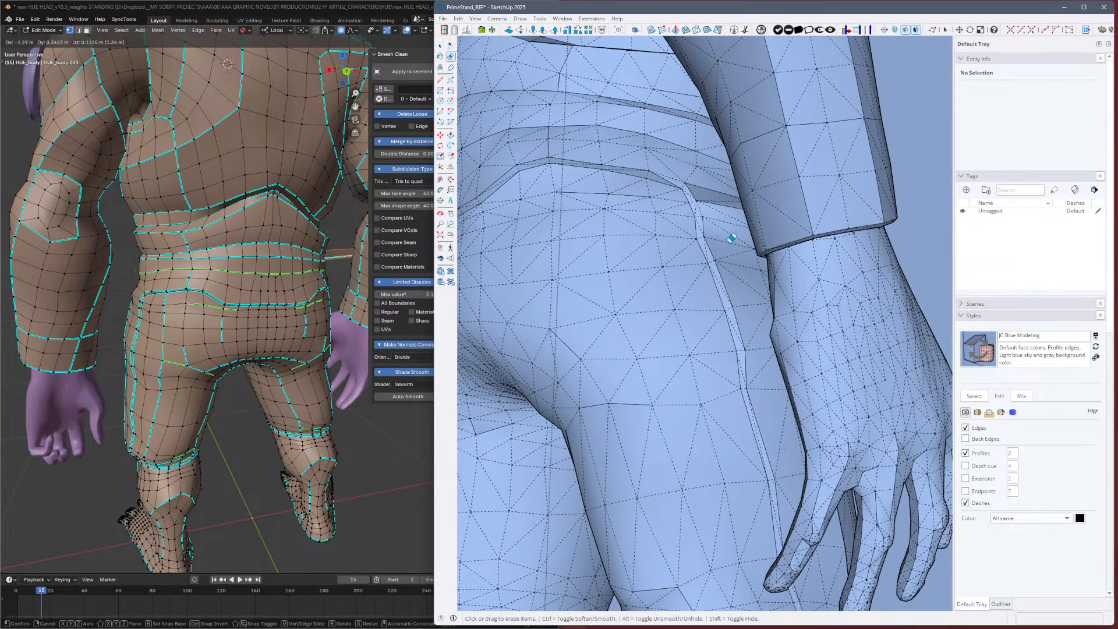
pyautogui.press('alt')
pyautogui.scroll(-10, 680, 175)
pyautogui.moveTo(868, 436)
pyautogui.mouseDown(button='middle')
pyautogui.moveTo(888, 400)
pyautogui.moveTo(913, 392)
pyautogui.moveTo(811, 382)
pyautogui.moveTo(836, 369)
pyautogui.moveTo(927, 379)
pyautogui.moveTo(798, 517)
pyautogui.mouseUp(button='middle')
pyautogui.scroll(3, 901, 531)
pyautogui.moveTo(902, 531)
pyautogui.mouseDown(button='middle')
pyautogui.moveTo(933, 527)
pyautogui.moveTo(831, 496)
pyautogui.moveTo(981, 508)
pyautogui.moveTo(671, 540)
pyautogui.mouseUp(button='middle')
pyautogui.press('z')
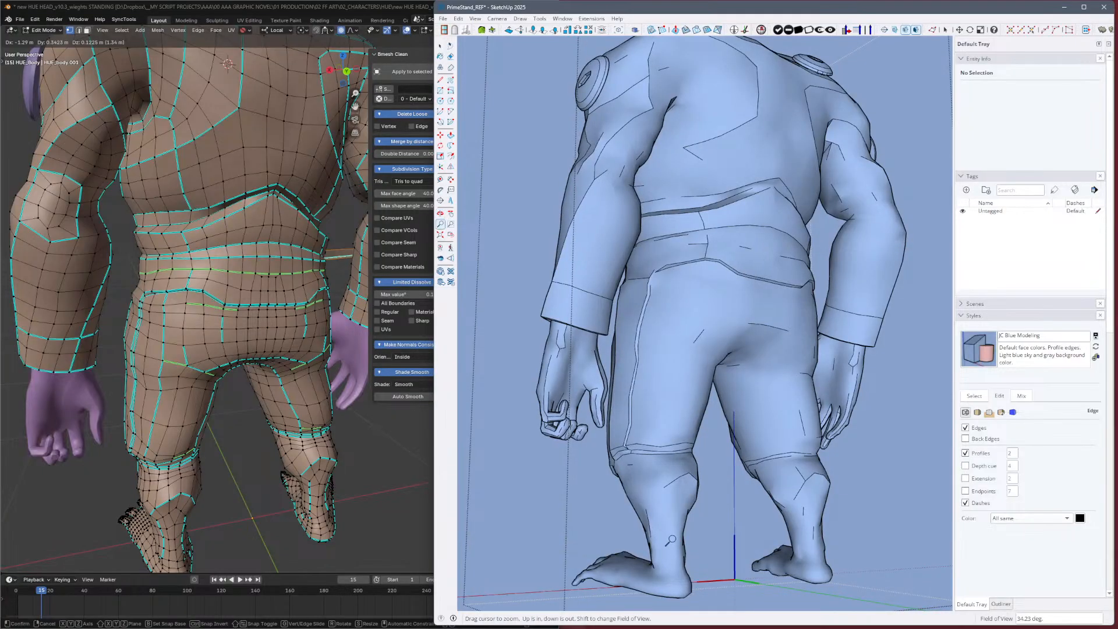
pyautogui.moveTo(817, 538)
pyautogui.mouseDown(button='middle')
pyautogui.moveTo(550, 487)
pyautogui.moveTo(829, 451)
pyautogui.moveTo(706, 457)
pyautogui.moveTo(804, 440)
pyautogui.moveTo(818, 425)
pyautogui.mouseUp(button='middle')
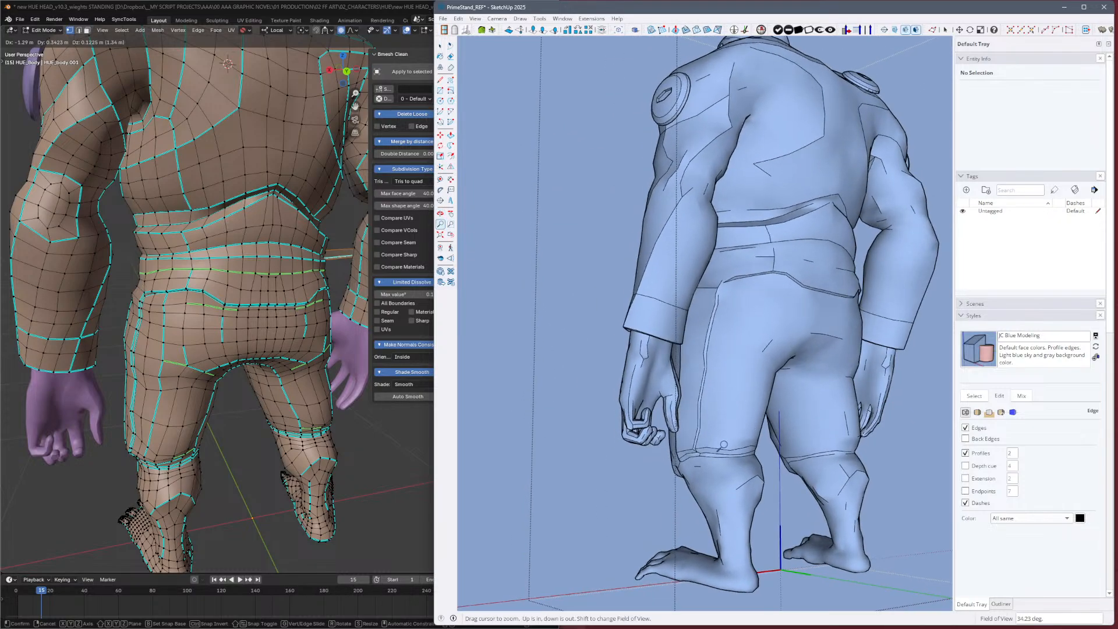
# Switch to Blender, finish the running Rip operation on HUE_Body and return it to Object Mode.
pyautogui.middleClick(355, 387)
pyautogui.moveTo(358, 384)
pyautogui.mouseDown(button='middle')
pyautogui.moveTo(376, 382)
pyautogui.moveTo(367, 444)
pyautogui.mouseUp(button='middle')
pyautogui.click(384, 493)
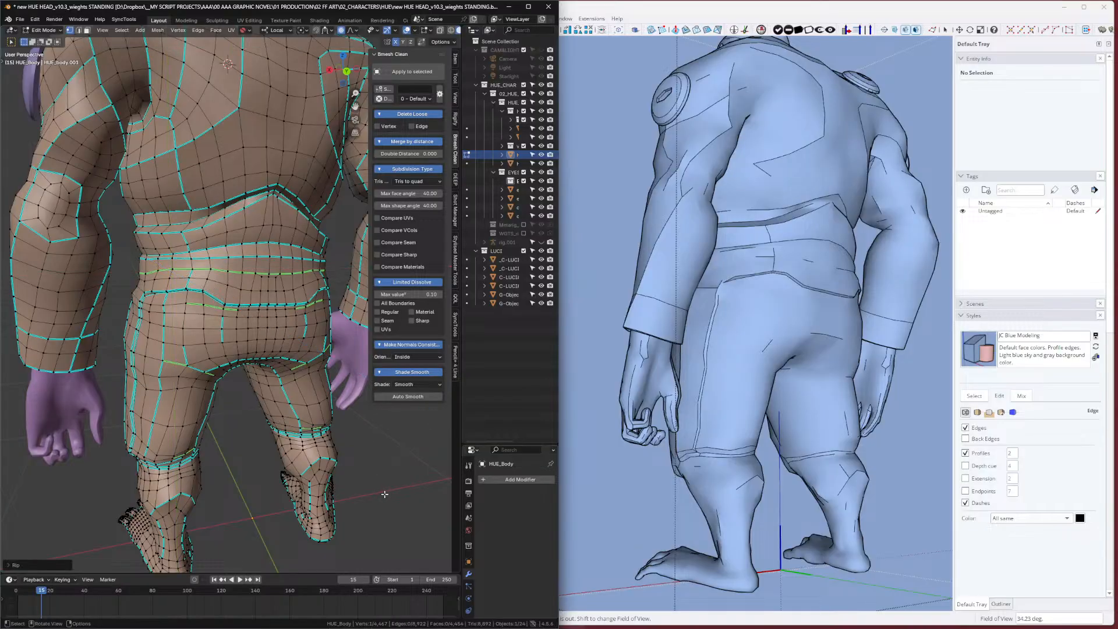
pyautogui.moveTo(398, 482); pyautogui.dragTo(359, 478, button='middle')
pyautogui.scroll(2, 410, 466)
pyautogui.press('Tab')
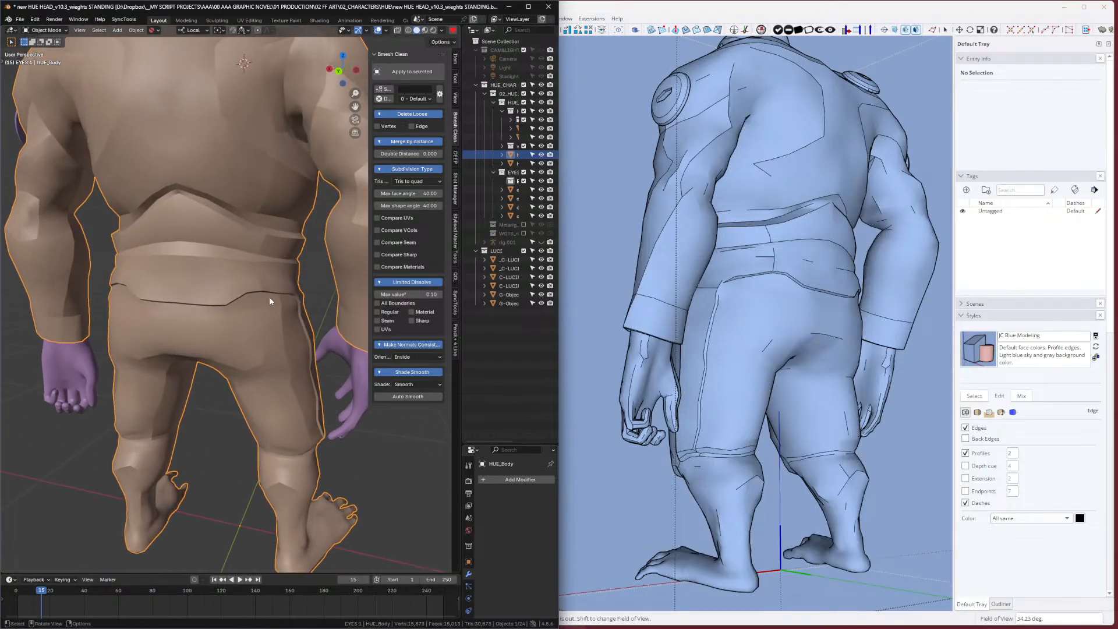
# Compare the character's back in both programs, select all of the body geometry in SketchUp and show its hidden geometry.
pyautogui.moveTo(926, 380)
pyautogui.mouseDown(button='middle')
pyautogui.moveTo(569, 454)
pyautogui.moveTo(666, 397)
pyautogui.moveTo(707, 331)
pyautogui.moveTo(725, 237)
pyautogui.moveTo(851, 186)
pyautogui.moveTo(748, 233)
pyautogui.moveTo(679, 243)
pyautogui.mouseUp(button='middle')
pyautogui.moveTo(276, 165)
pyautogui.mouseDown(button='middle')
pyautogui.moveTo(283, 202)
pyautogui.moveTo(293, 198)
pyautogui.mouseUp(button='middle')
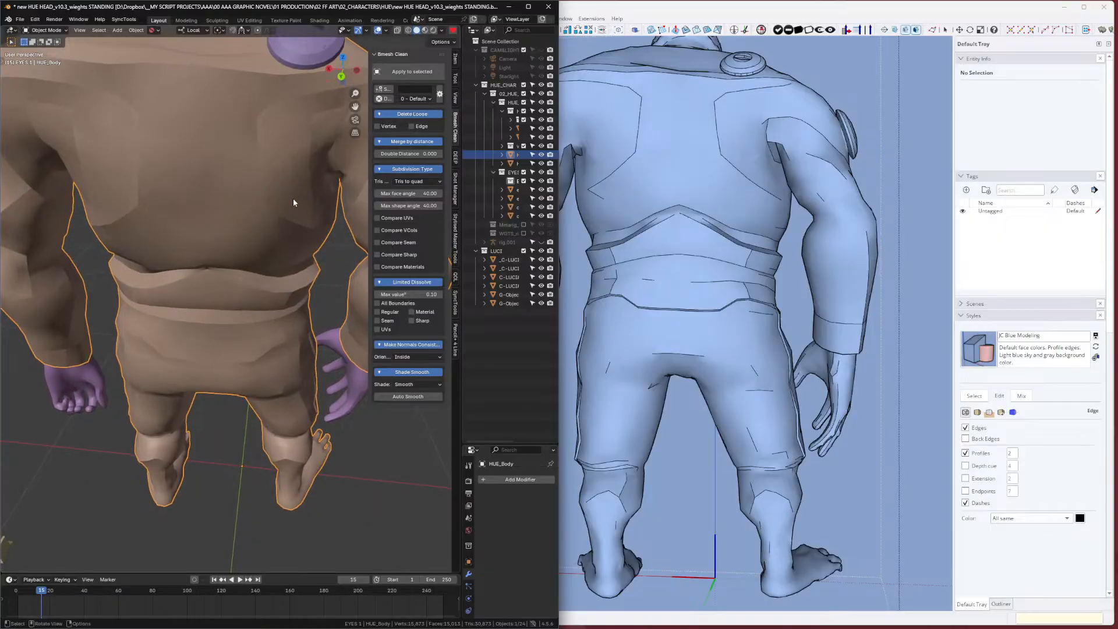
pyautogui.moveTo(332, 301)
pyautogui.mouseDown(button='middle')
pyautogui.moveTo(309, 244)
pyautogui.moveTo(298, 268)
pyautogui.mouseUp(button='middle')
pyautogui.click(787, 257)
pyautogui.moveTo(788, 254); pyautogui.dragTo(749, 253, button='middle')
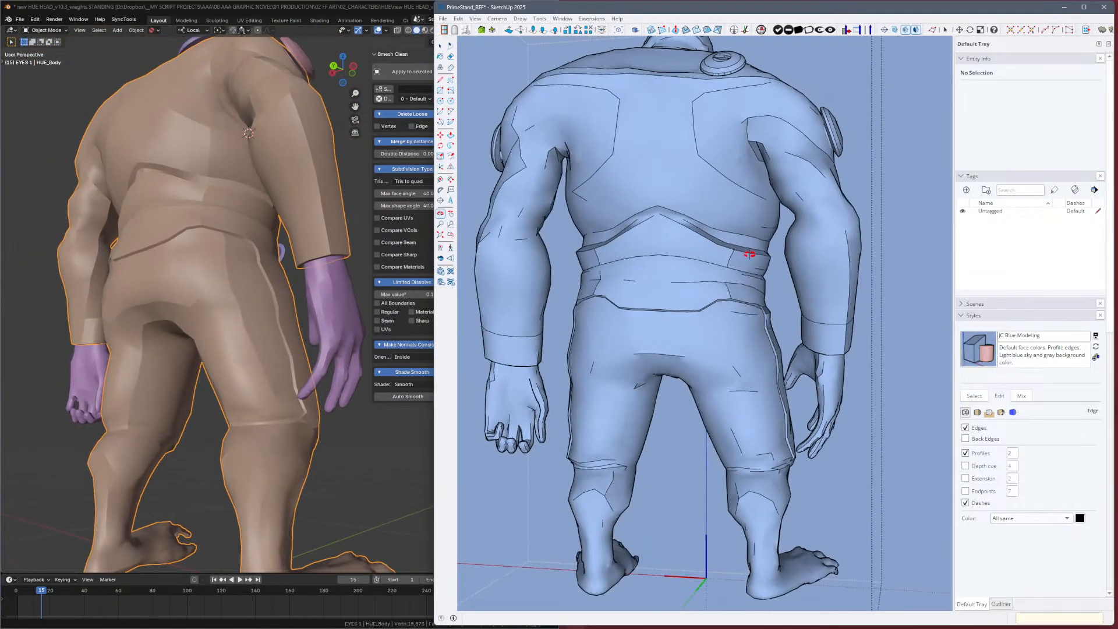
pyautogui.hotkey('ctrl', 'a')
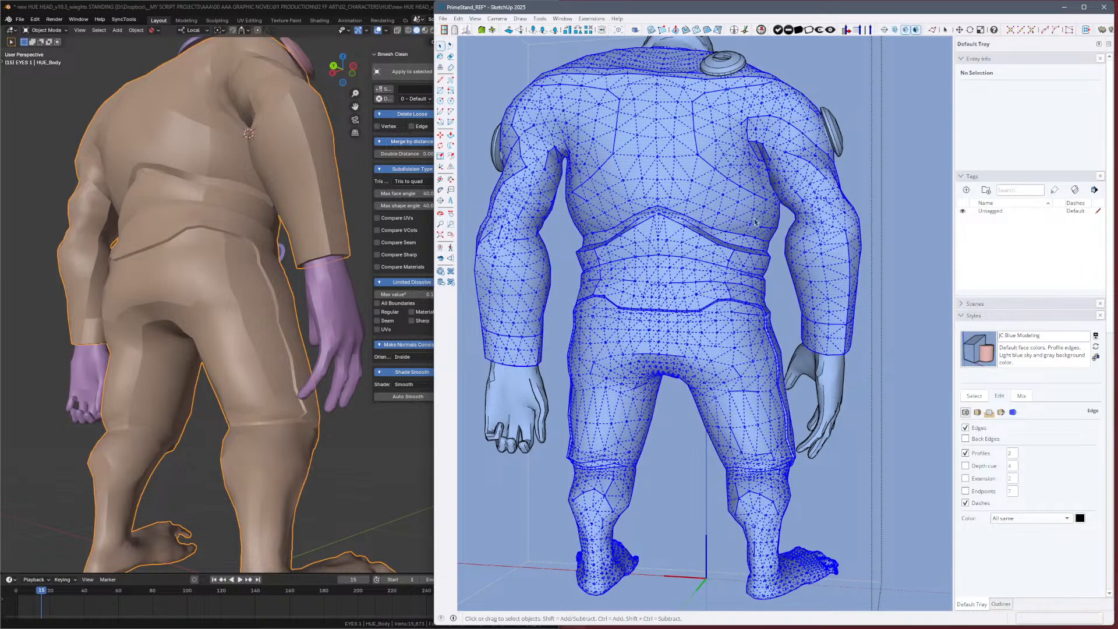
pyautogui.moveTo(752, 217)
pyautogui.mouseDown(button='middle')
pyautogui.moveTo(730, 249)
pyautogui.moveTo(749, 252)
pyautogui.mouseUp(button='middle')
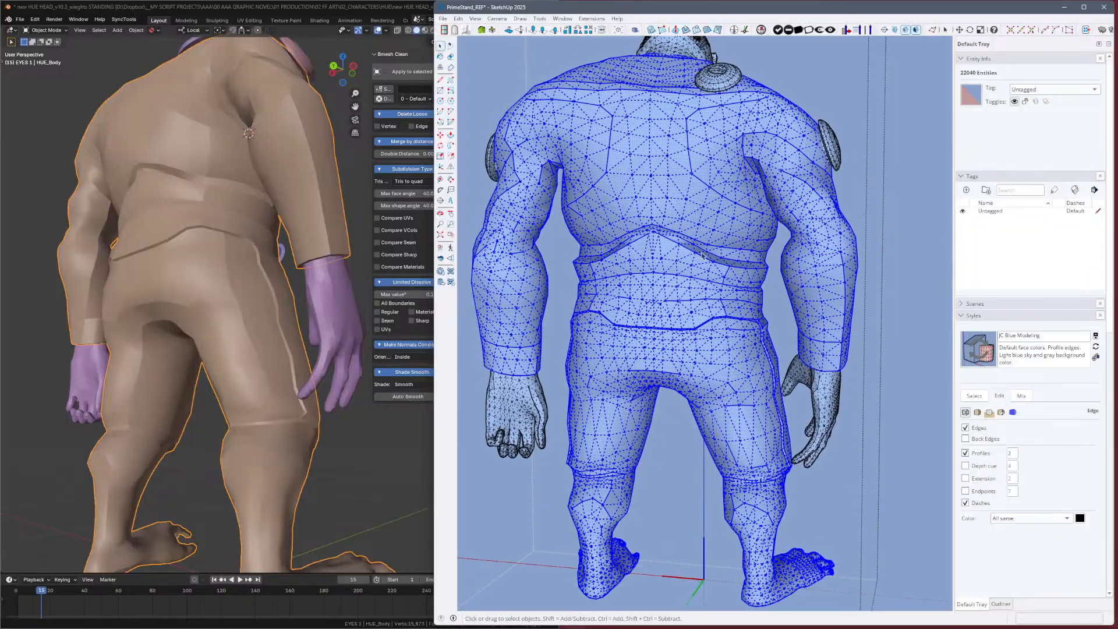
# Switch to Blender and put HUE_Body into Edit Mode as a reference for the marked edges.
pyautogui.moveTo(297, 294)
pyautogui.mouseDown(button='middle')
pyautogui.moveTo(315, 304)
pyautogui.moveTo(307, 313)
pyautogui.mouseUp(button='middle')
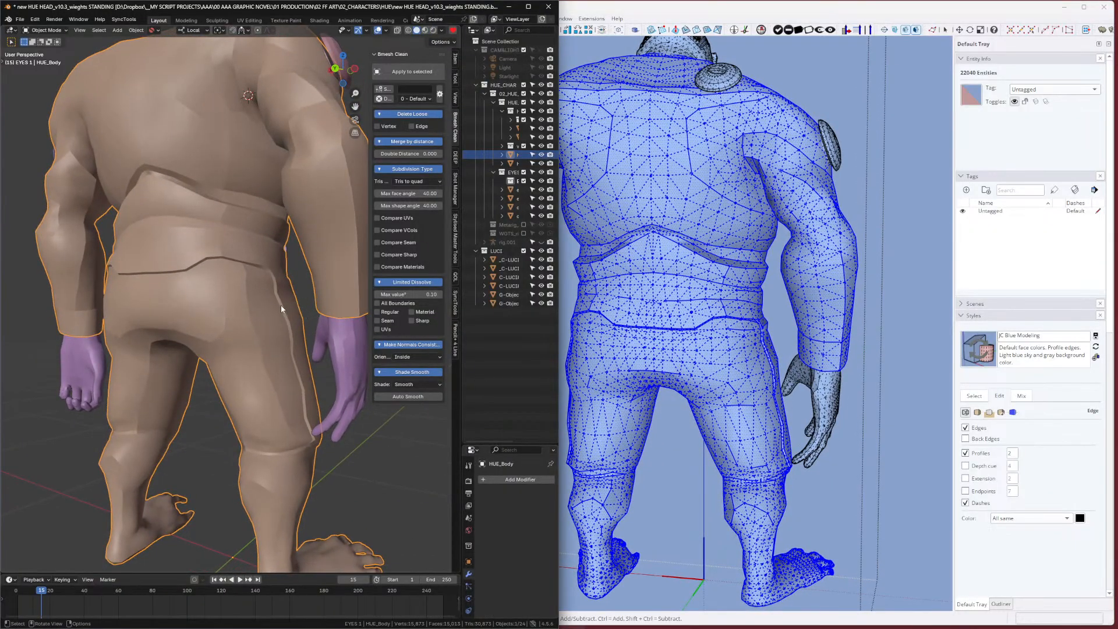
pyautogui.press('Tab')
pyautogui.keyDown('shift'); pyautogui.moveTo(762, 246); pyautogui.dragTo(730, 293, button='middle'); pyautogui.keyUp('shift')
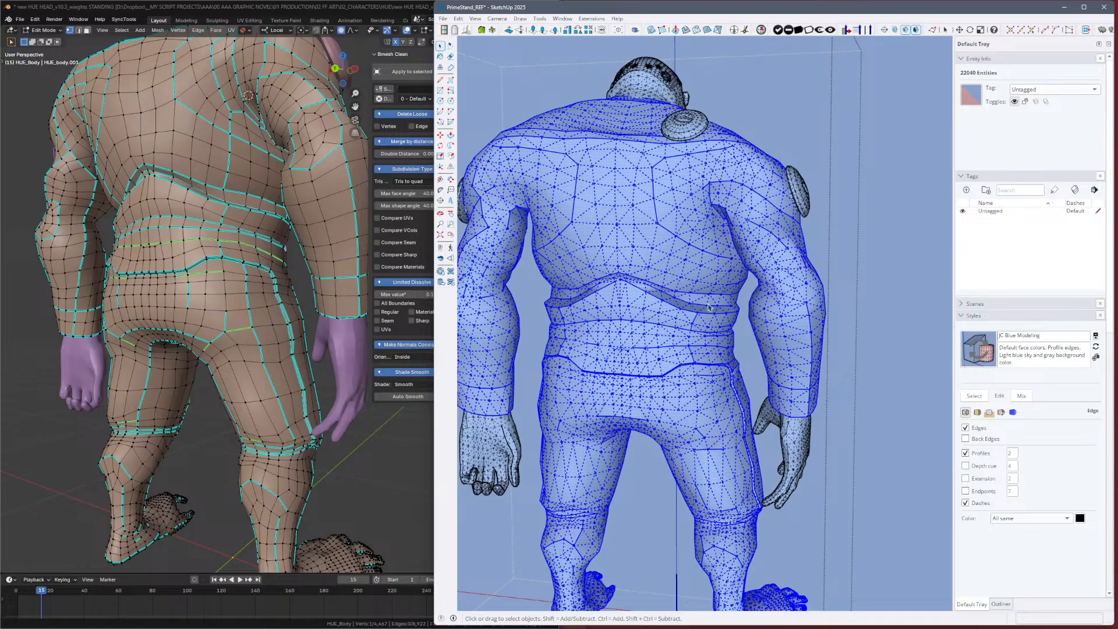
# Switch to SketchUp and use the Eraser to unsmooth crease edges on the right lower back above the waist.
pyautogui.press('e')
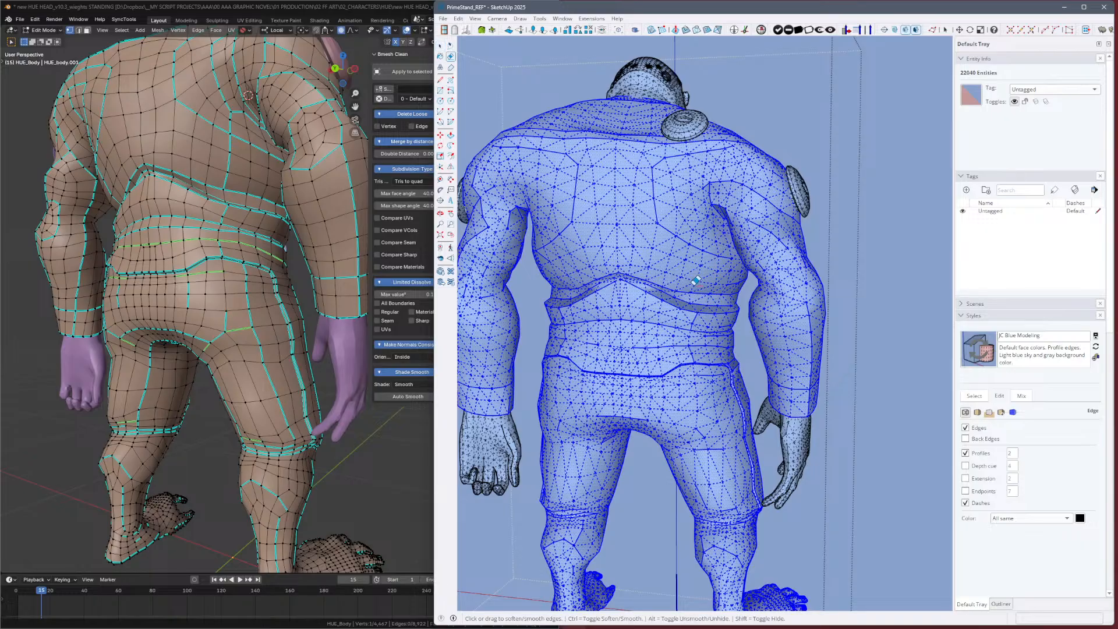
pyautogui.hotkey('ctrl', 't')
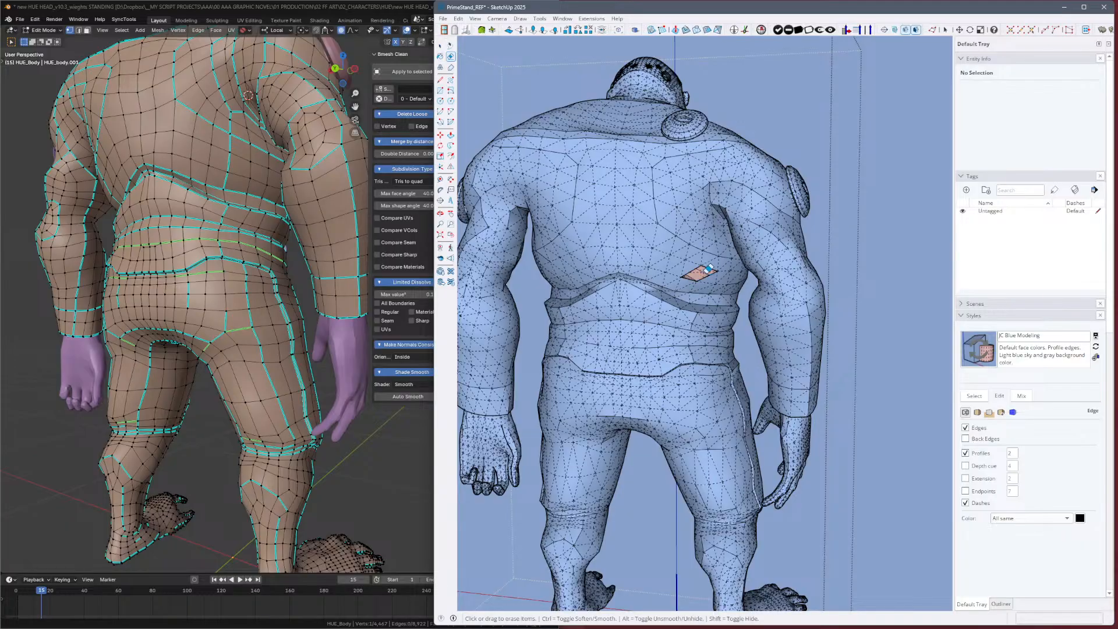
pyautogui.hotkey('ctrl', 'z')
pyautogui.press('alt')
pyautogui.click(703, 270)
pyautogui.click(711, 248)
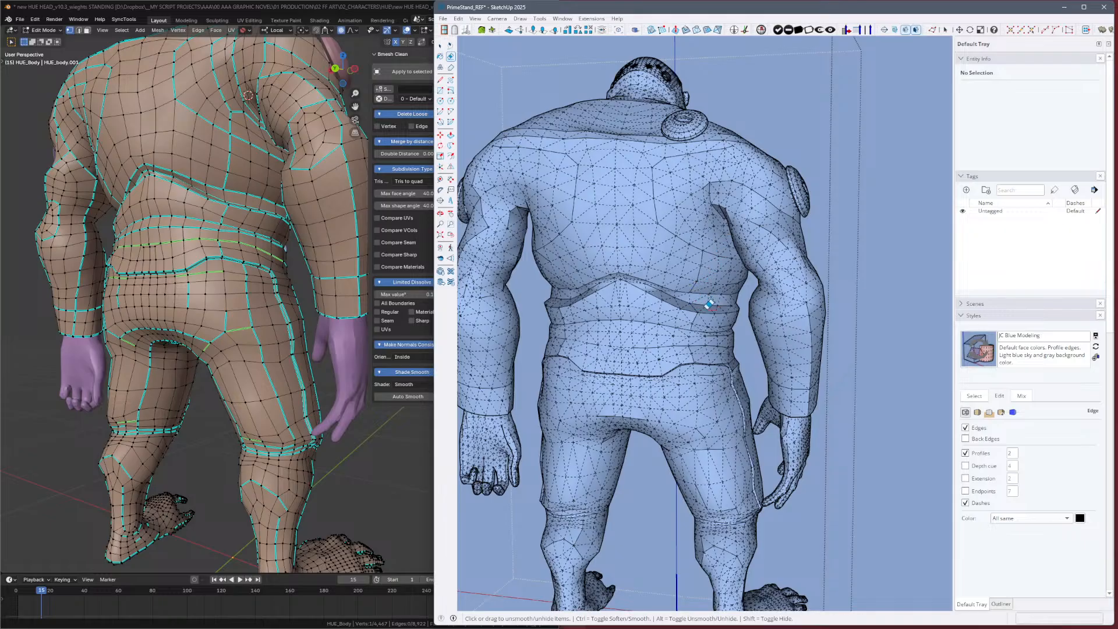
# Unsmooth the matching crease edges on the left lower back above the waist.
pyautogui.moveTo(692, 293); pyautogui.dragTo(873, 300, button='middle')
pyautogui.moveTo(703, 322); pyautogui.dragTo(630, 305, button='middle')
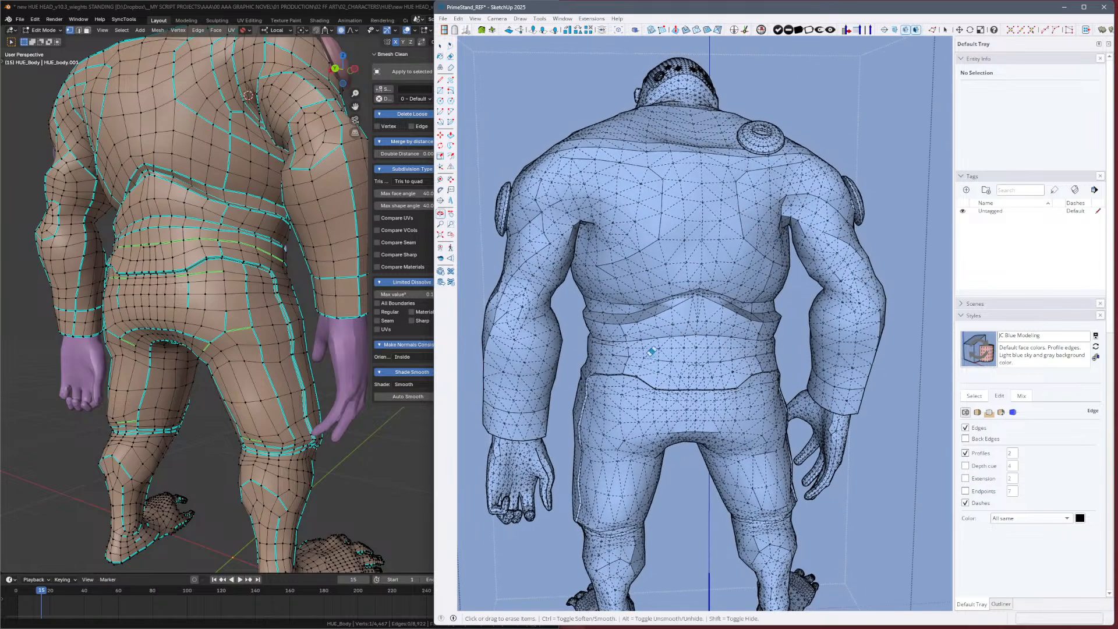
pyautogui.click(611, 271)
pyautogui.press('alt')
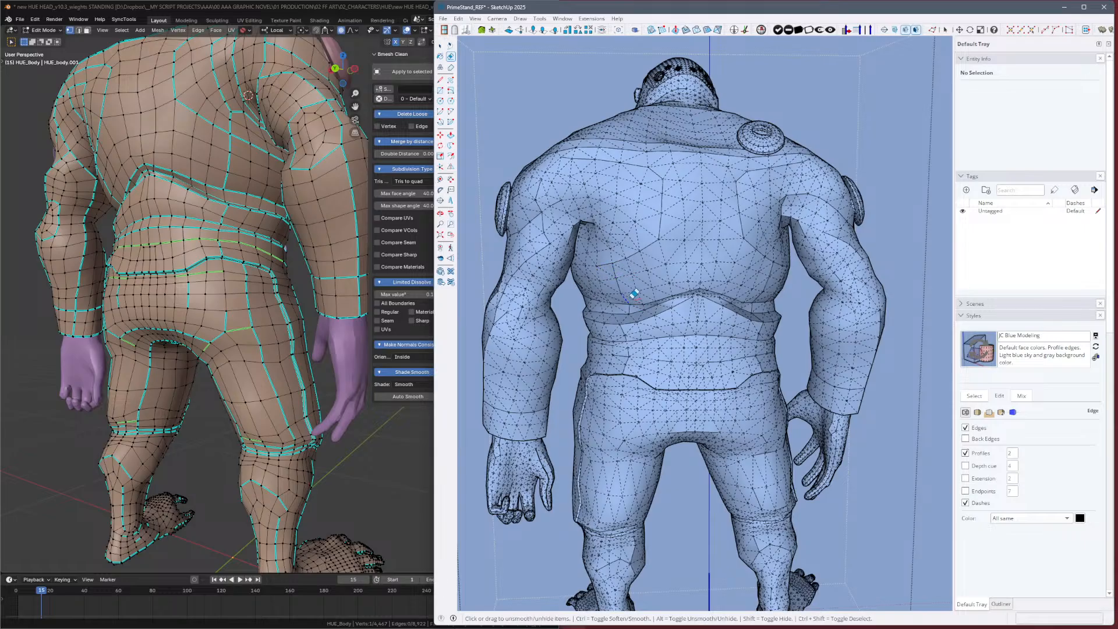
pyautogui.moveTo(632, 271); pyautogui.dragTo(631, 238, button='middle')
pyautogui.moveTo(679, 303); pyautogui.dragTo(699, 283, button='middle')
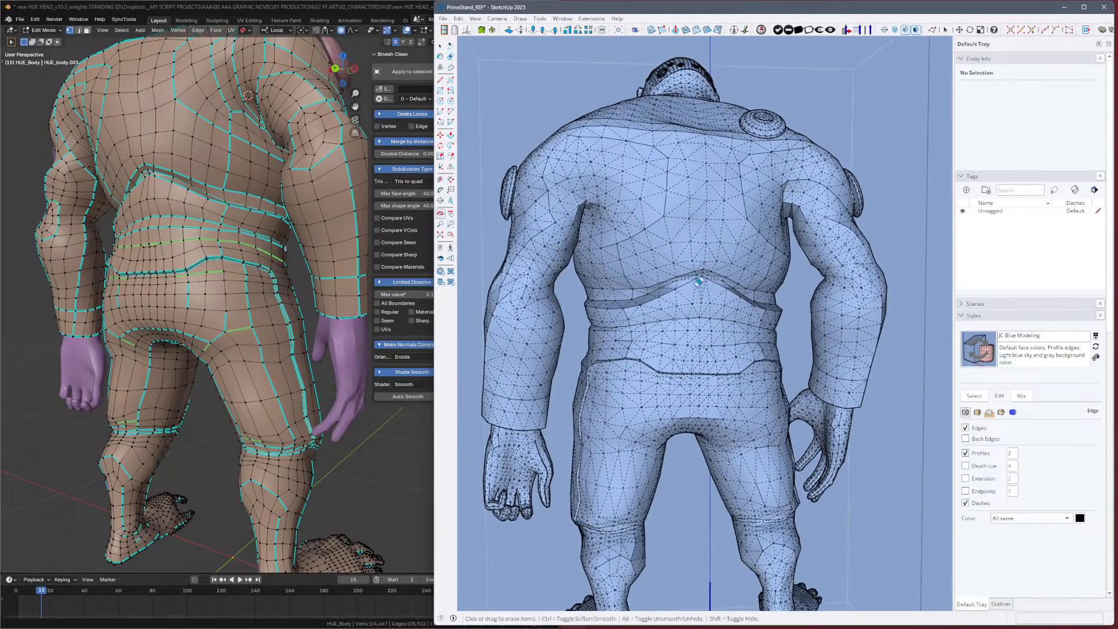
# Examine the creases on the body's back from several angles with hidden geometry off and on.
pyautogui.hotkey('alt', 'h')
pyautogui.moveTo(793, 331)
pyautogui.mouseDown(button='middle')
pyautogui.moveTo(753, 342)
pyautogui.moveTo(749, 290)
pyautogui.moveTo(760, 331)
pyautogui.mouseUp(button='middle')
pyautogui.press('z')
pyautogui.moveTo(751, 343); pyautogui.dragTo(724, 398)
pyautogui.hotkey('alt', 'h')
pyautogui.moveTo(747, 389); pyautogui.dragTo(816, 384, button='middle')
pyautogui.hotkey('alt', 'h')
pyautogui.hotkey('alt', 'h')
pyautogui.moveTo(644, 344); pyautogui.dragTo(687, 353, button='middle')
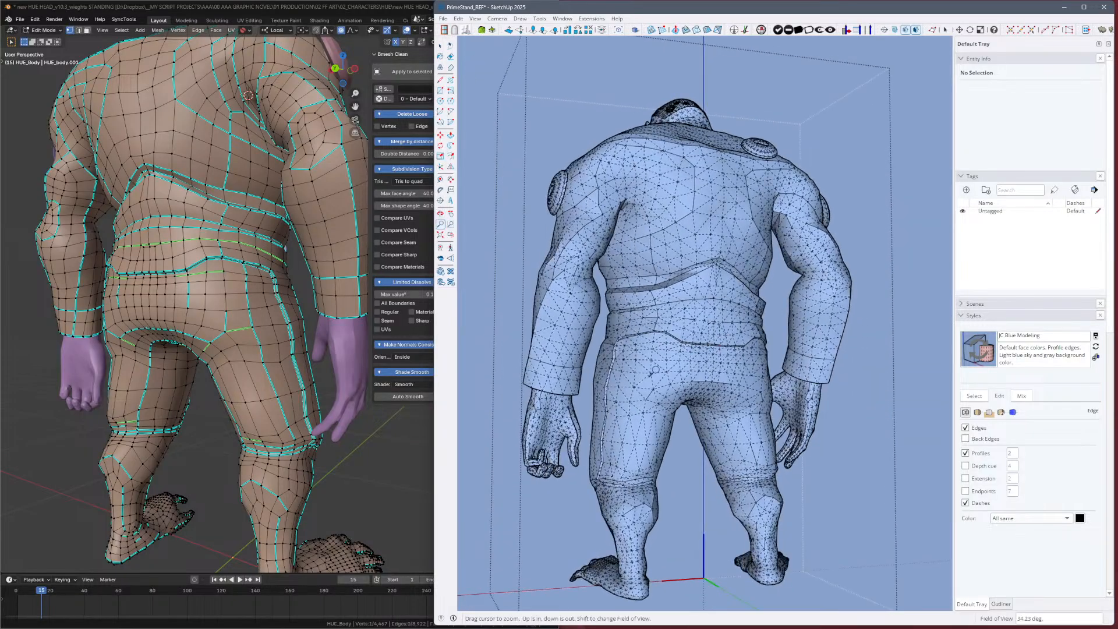
# Unsmooth the crease edges around the left buttock with the Eraser and soften stray edges there.
pyautogui.scroll(3, 661, 353)
pyautogui.press('e')
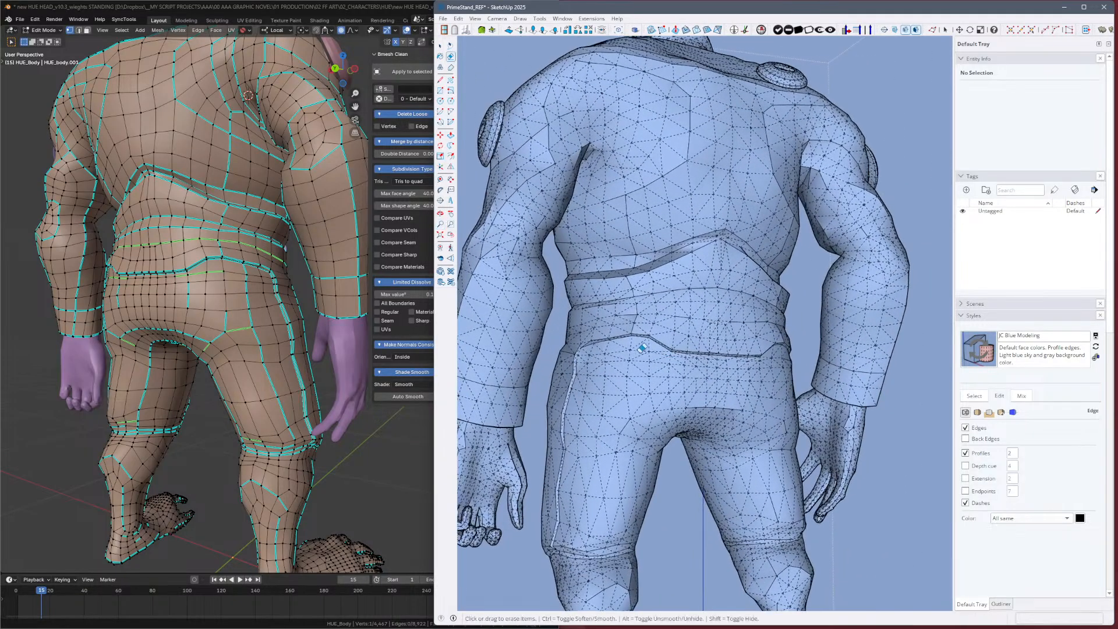
pyautogui.press('alt')
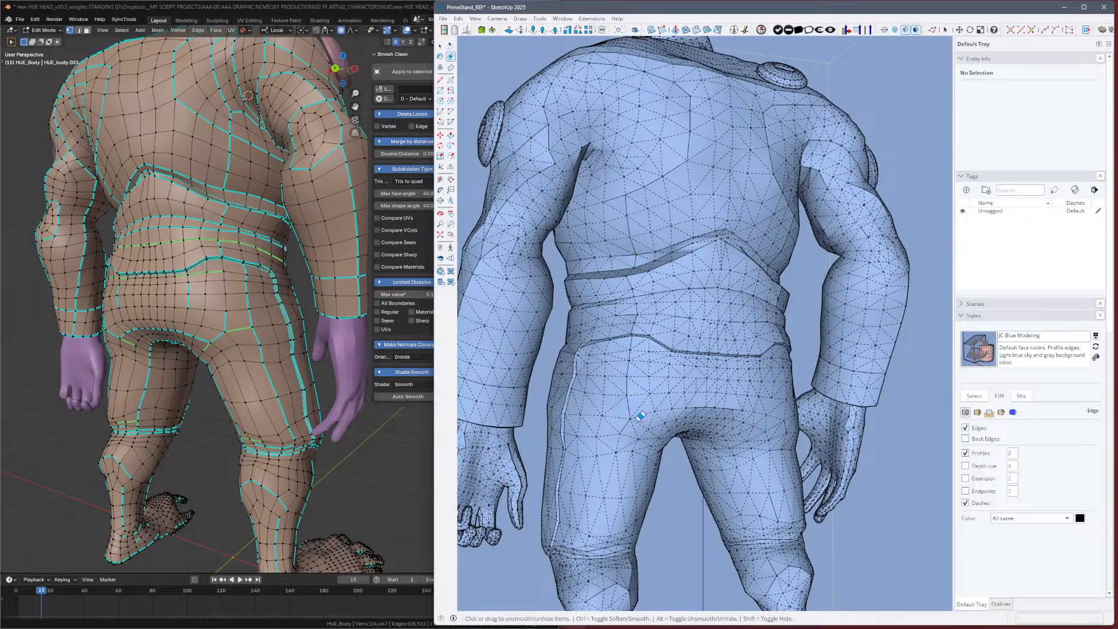
pyautogui.moveTo(634, 449); pyautogui.dragTo(619, 444, button='middle')
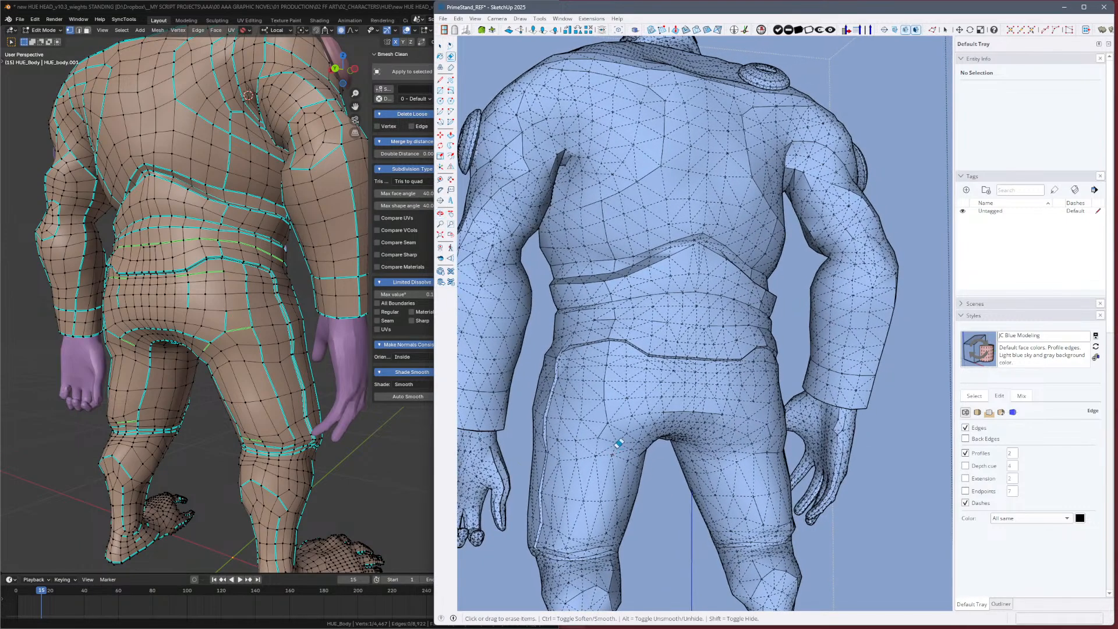
pyautogui.press('ctrl')
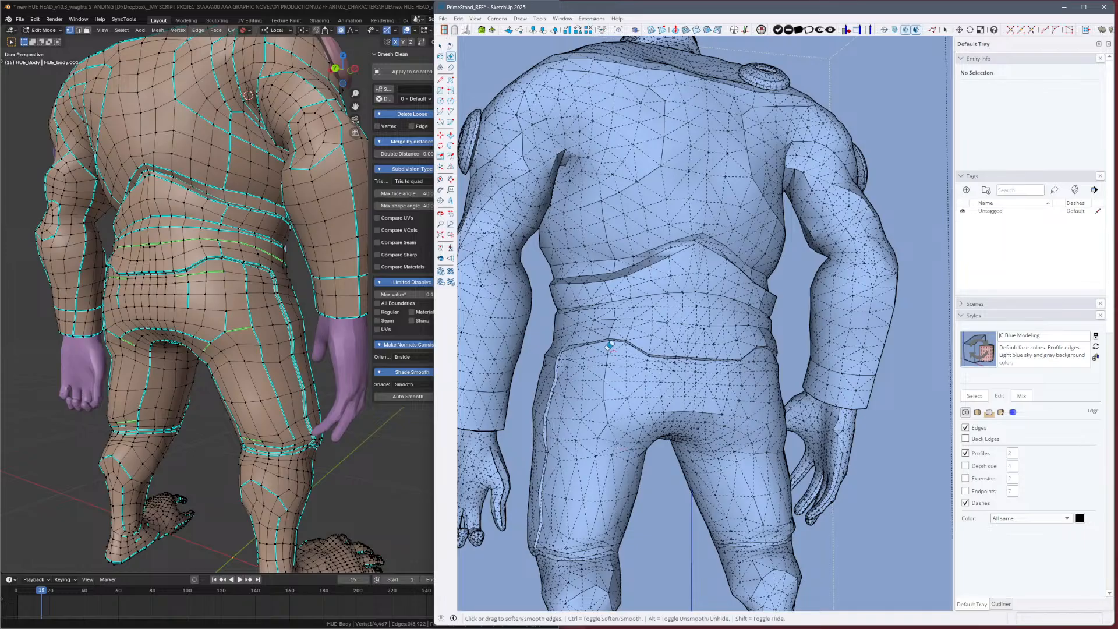
pyautogui.keyDown('ctrl'); pyautogui.moveTo(604, 395); pyautogui.dragTo(609, 445); pyautogui.keyUp('ctrl')
pyautogui.moveTo(612, 361); pyautogui.dragTo(601, 348, button='middle')
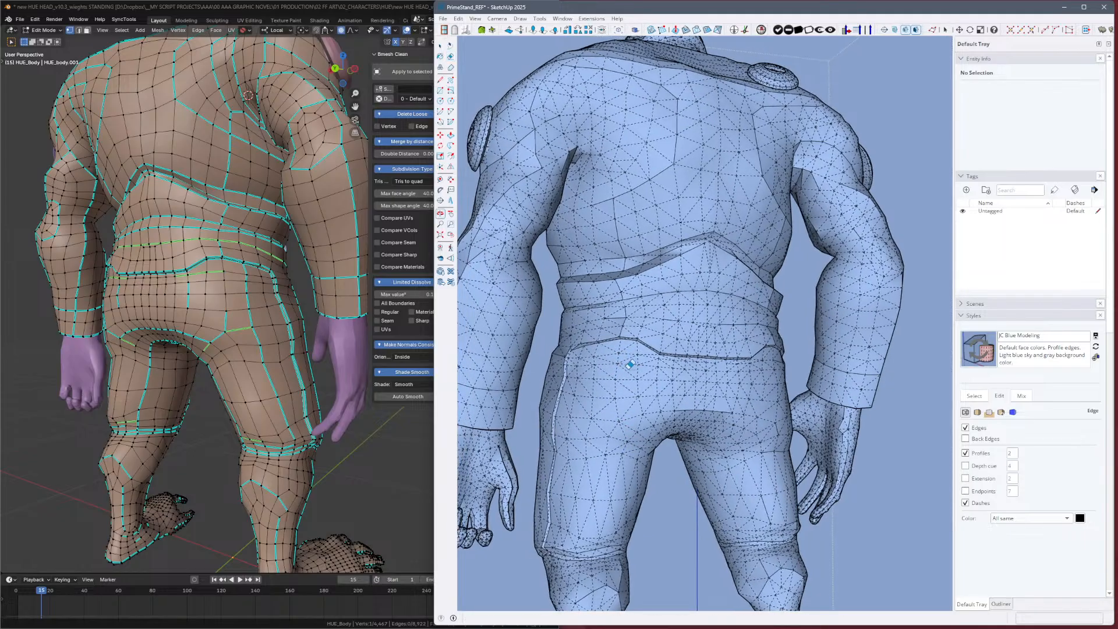
# Unsmooth the edges running down the back of the left trouser leg, checking them without hidden geometry.
pyautogui.press('alt')
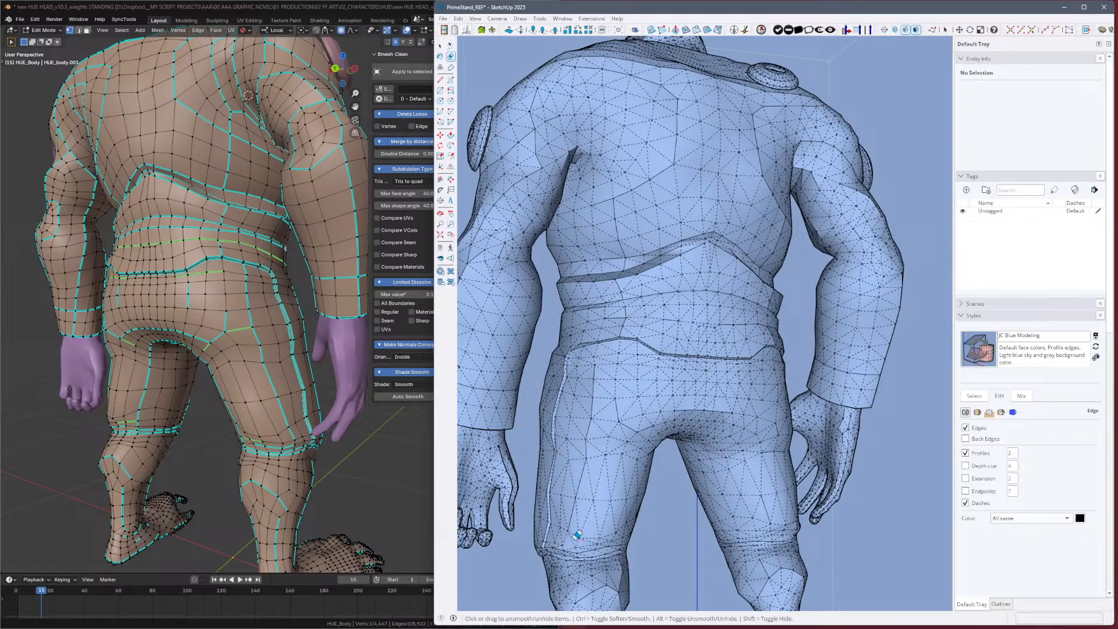
pyautogui.hotkey('alt', 'h')
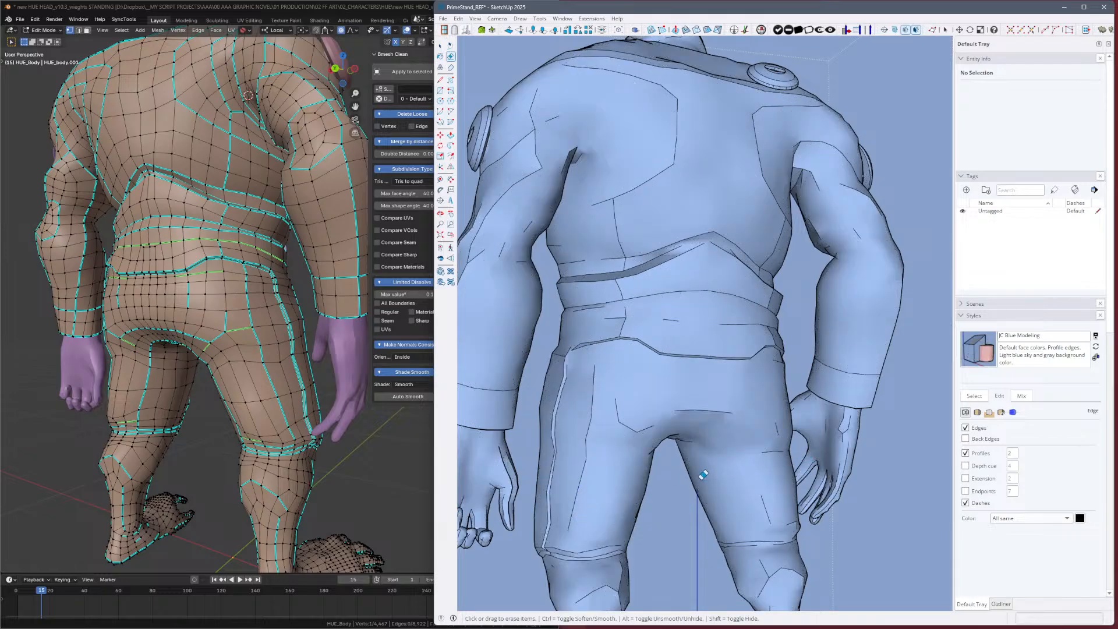
pyautogui.keyDown('shift'); pyautogui.moveTo(680, 495); pyautogui.dragTo(639, 379, button='middle'); pyautogui.keyUp('shift')
pyautogui.hotkey('alt', 'h')
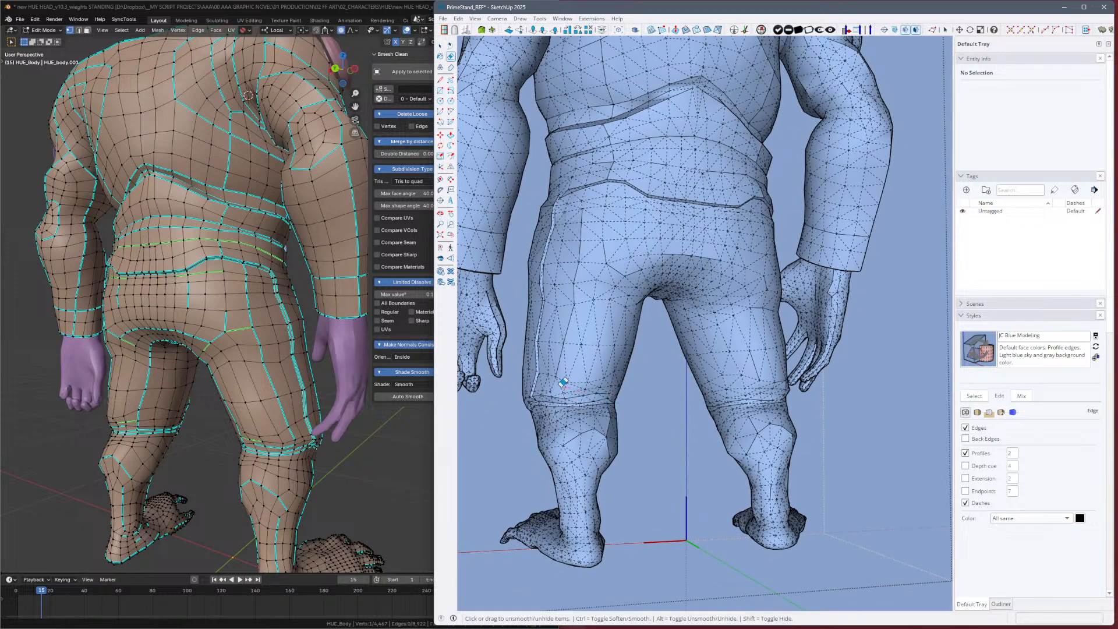
pyautogui.press('alt')
# Unsmooth the edges outlining the right buttock and the back of the right trouser leg.
pyautogui.moveTo(581, 427)
pyautogui.mouseDown(button='middle')
pyautogui.moveTo(739, 375)
pyautogui.moveTo(735, 267)
pyautogui.mouseUp(button='middle')
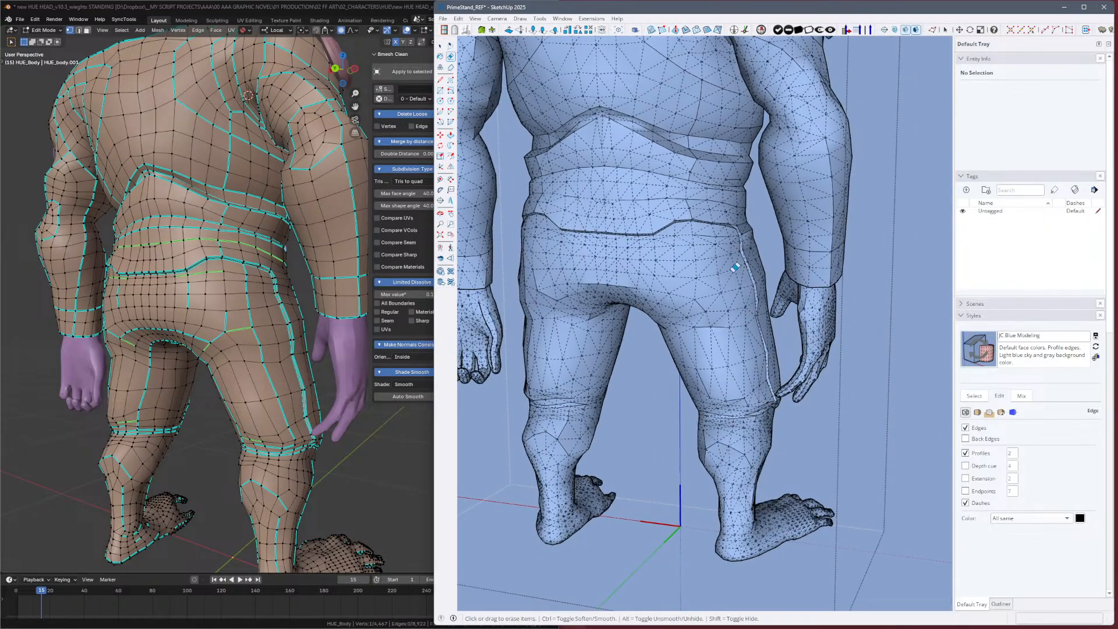
pyautogui.press('ctrl')
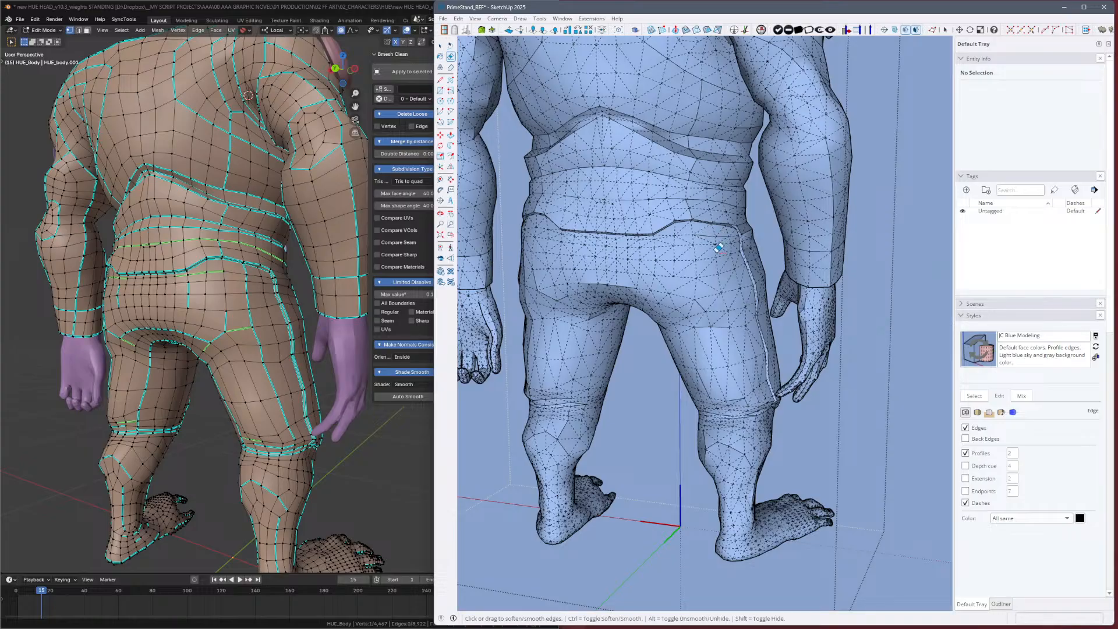
pyautogui.press('alt')
pyautogui.click(720, 256)
pyautogui.click(720, 266)
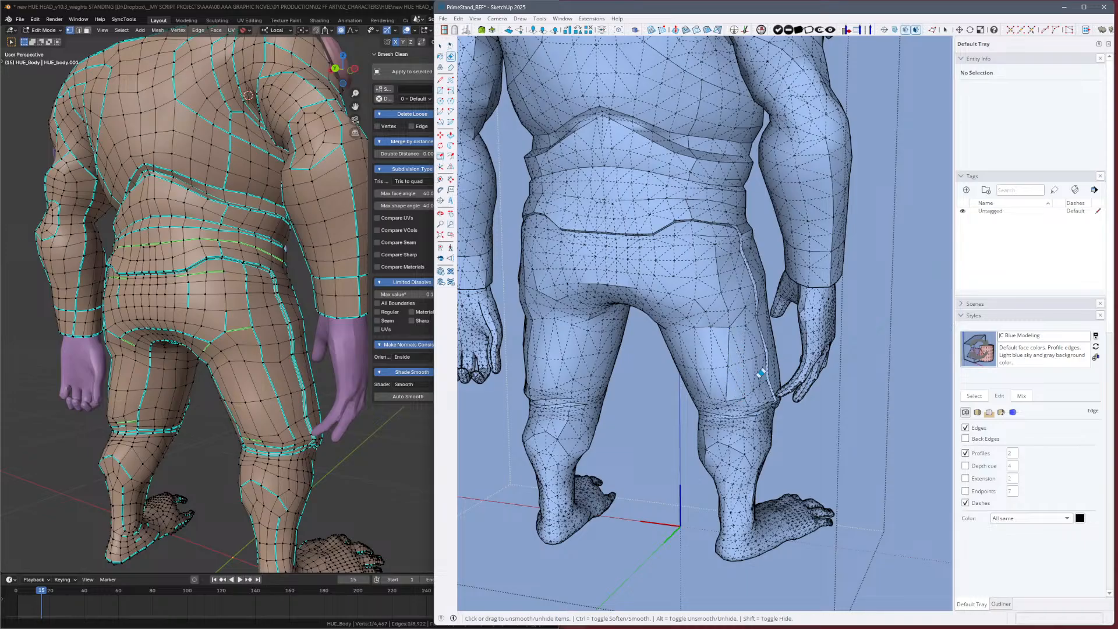
pyautogui.moveTo(761, 373)
pyautogui.mouseDown(button='middle')
pyautogui.moveTo(829, 329)
pyautogui.moveTo(850, 350)
pyautogui.moveTo(789, 380)
pyautogui.mouseUp(button='middle')
# Refine the softened and unsmoothed crease edges beneath the right buttock and check the result without hidden geometry.
pyautogui.press('ctrl')
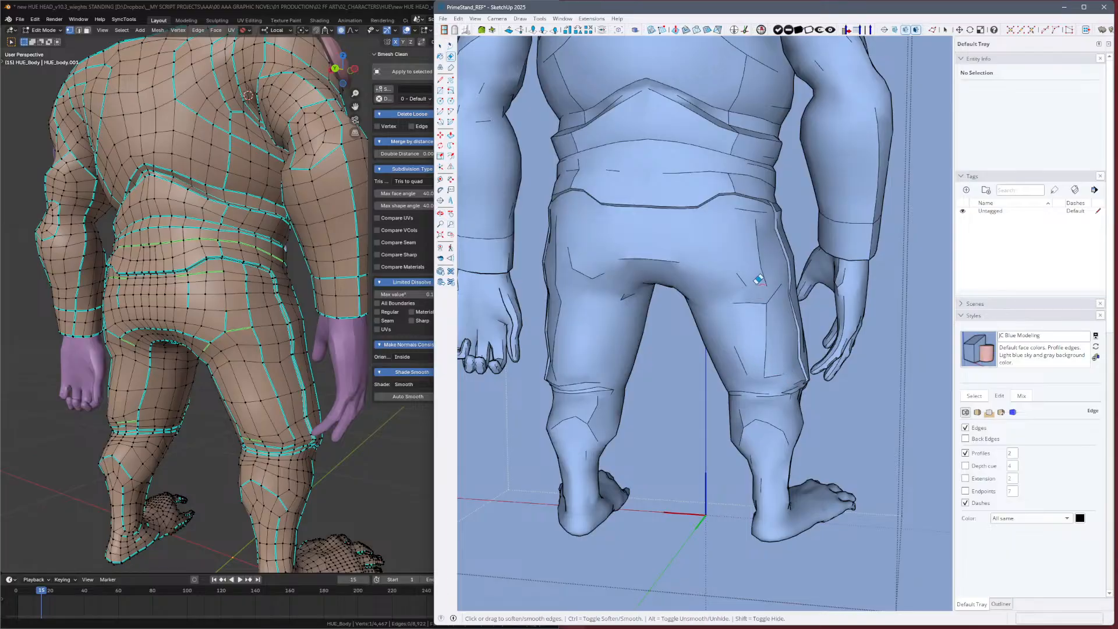
pyautogui.hotkey('alt', 'h')
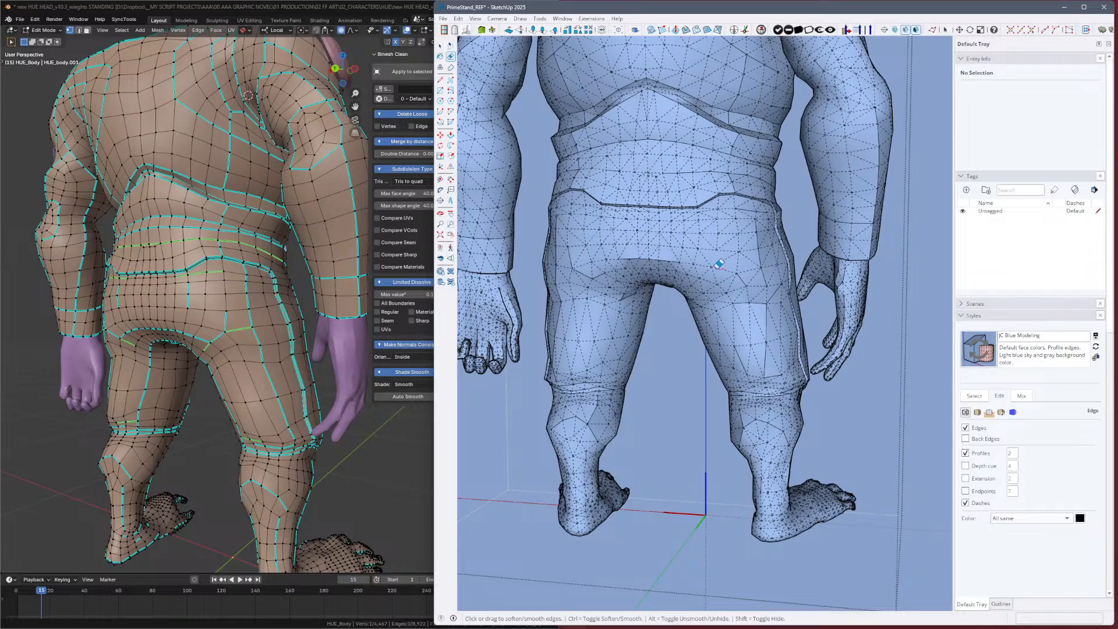
pyautogui.press('alt')
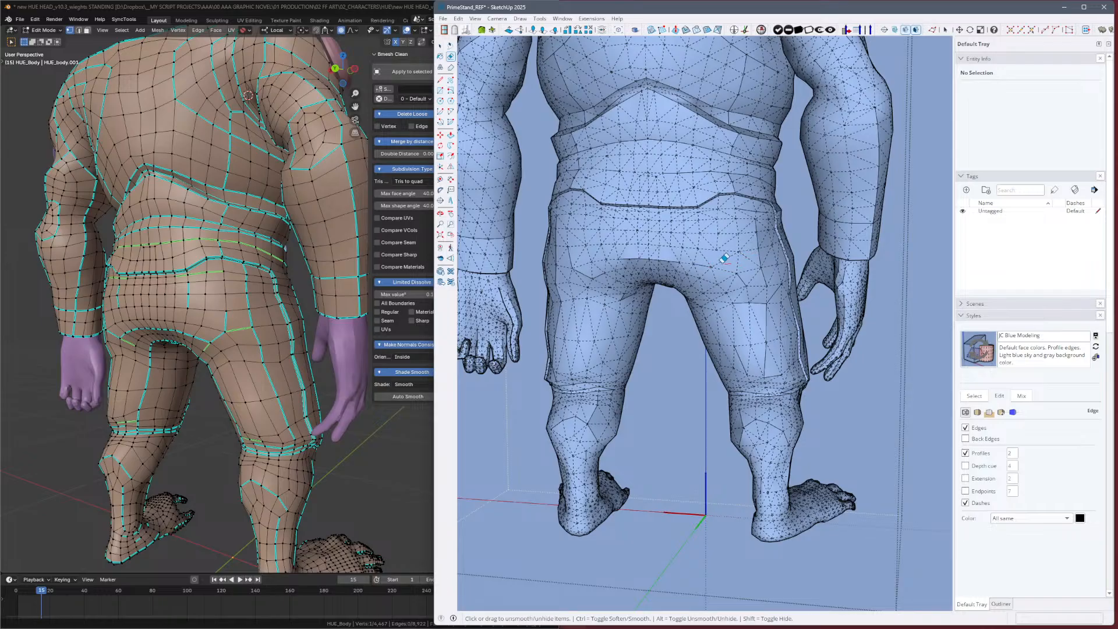
pyautogui.hotkey('alt', 'h')
pyautogui.moveTo(763, 285)
pyautogui.mouseDown(button='middle')
pyautogui.moveTo(870, 240)
pyautogui.moveTo(856, 293)
pyautogui.mouseUp(button='middle')
pyautogui.moveTo(856, 371)
pyautogui.mouseDown(button='middle')
pyautogui.moveTo(811, 399)
pyautogui.moveTo(809, 386)
pyautogui.moveTo(928, 369)
pyautogui.moveTo(641, 411)
pyautogui.mouseUp(button='middle')
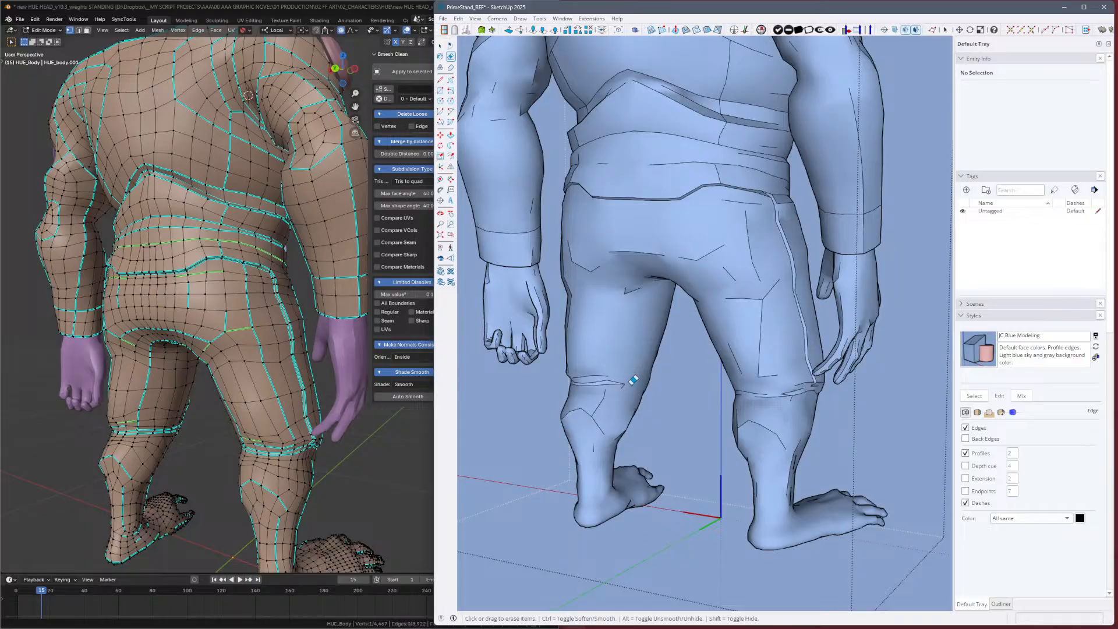
# Select all of the body geometry and fit the whole figure in the view.
pyautogui.press('space')
pyautogui.hotkey('ctrl', 'a')
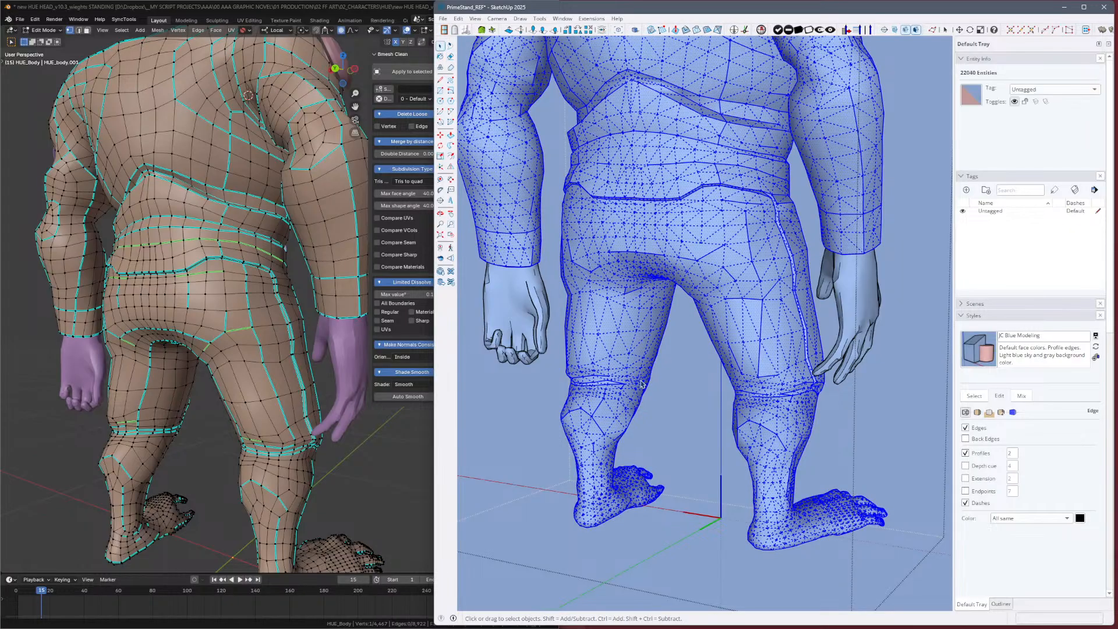
pyautogui.press('z')
pyautogui.hotkey('shift', 'z')
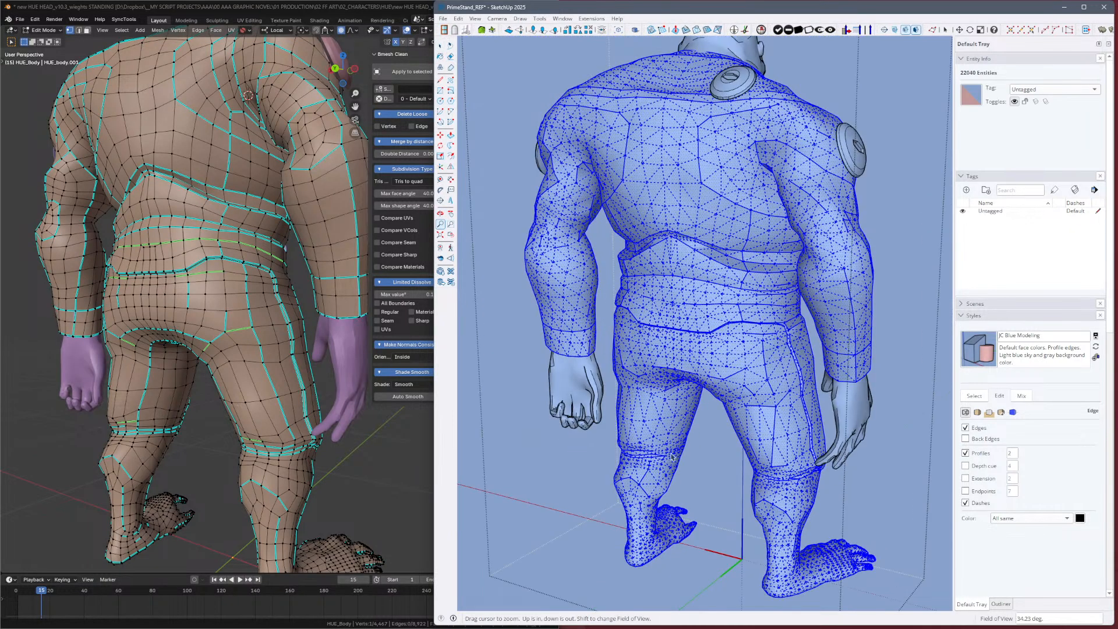
# Unsmooth the edges along the cuff at the back of the left knee and check them without hidden geometry.
pyautogui.press('space')
pyautogui.moveTo(651, 440); pyautogui.dragTo(701, 472)
pyautogui.hotkey('alt', 'h')
pyautogui.moveTo(703, 463); pyautogui.dragTo(685, 468, button='middle')
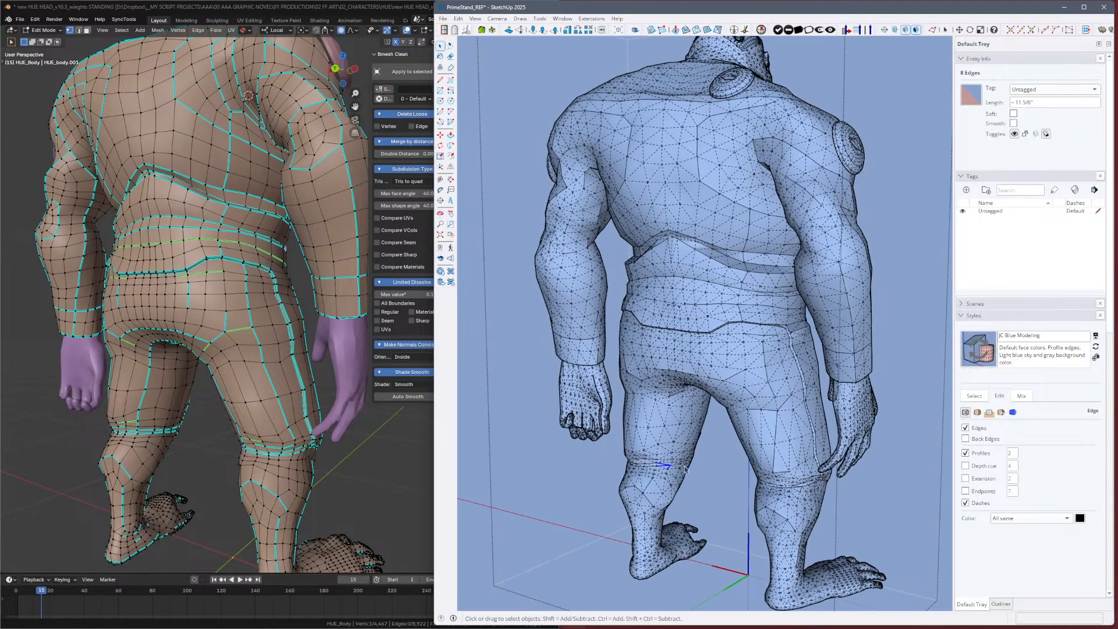
pyautogui.press('z')
pyautogui.moveTo(685, 469); pyautogui.dragTo(735, 233)
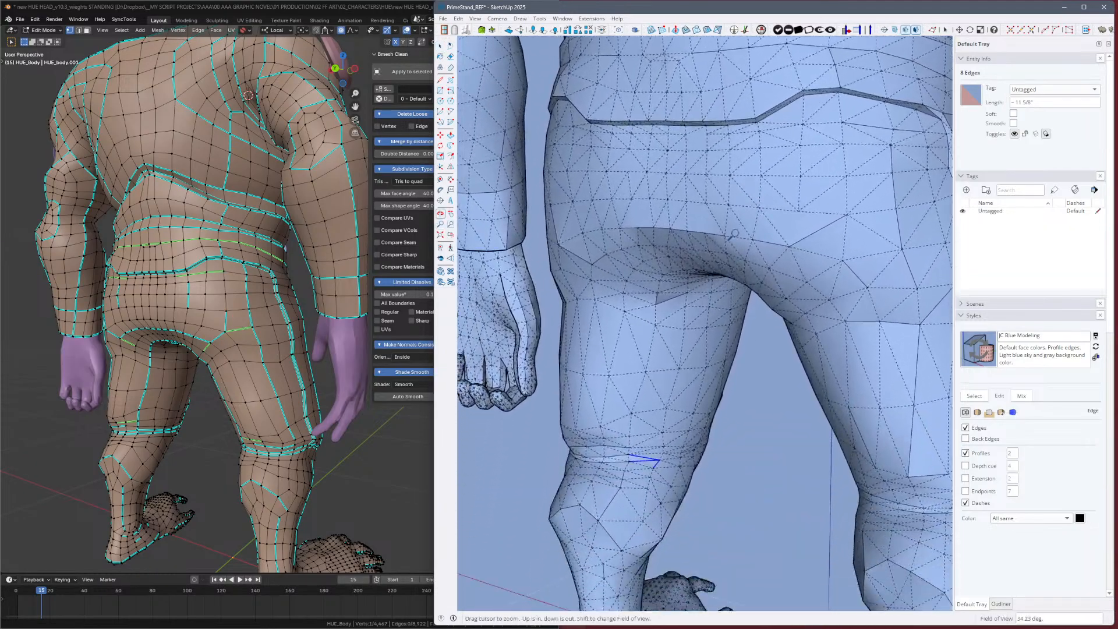
pyautogui.moveTo(735, 233)
pyautogui.mouseDown(button='middle')
pyautogui.moveTo(606, 421)
pyautogui.moveTo(571, 444)
pyautogui.moveTo(633, 459)
pyautogui.mouseUp(button='middle')
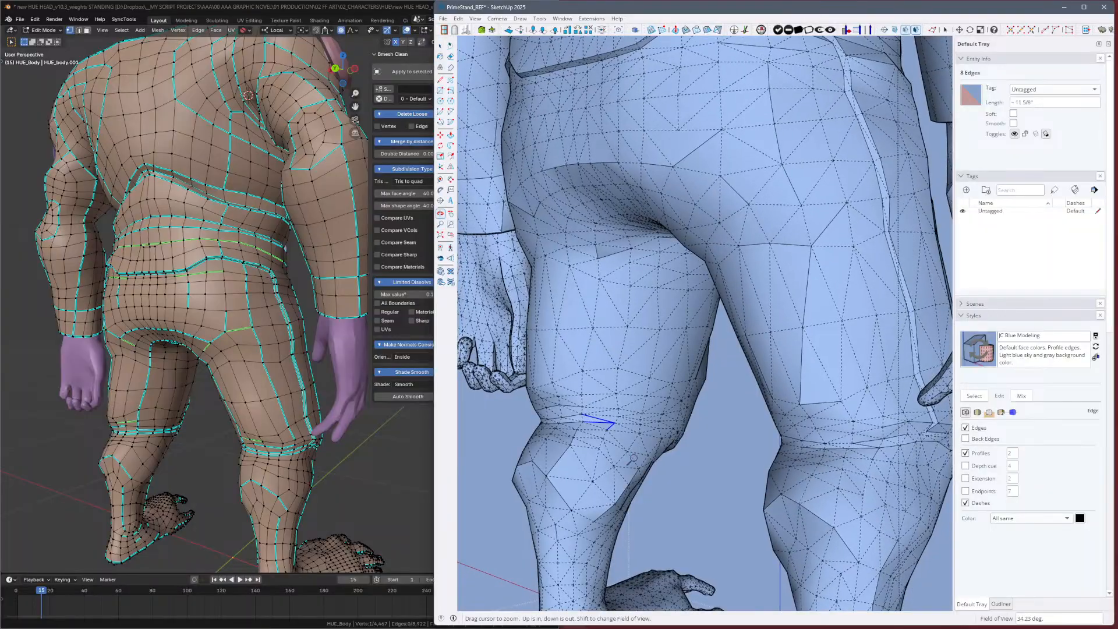
pyautogui.press('e')
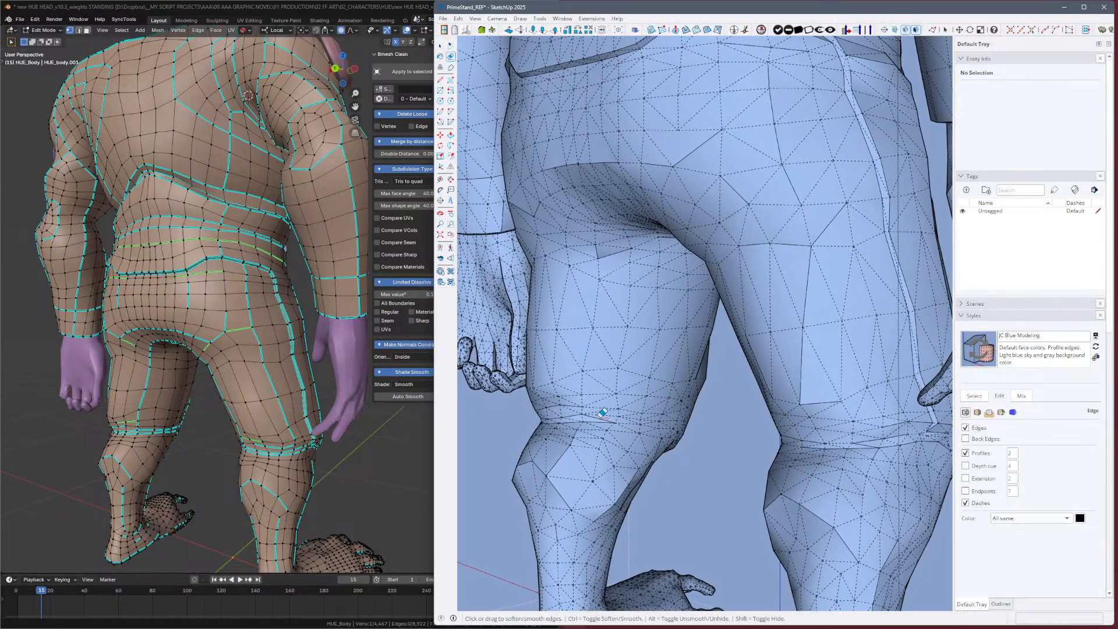
pyautogui.press('alt')
pyautogui.click(631, 423)
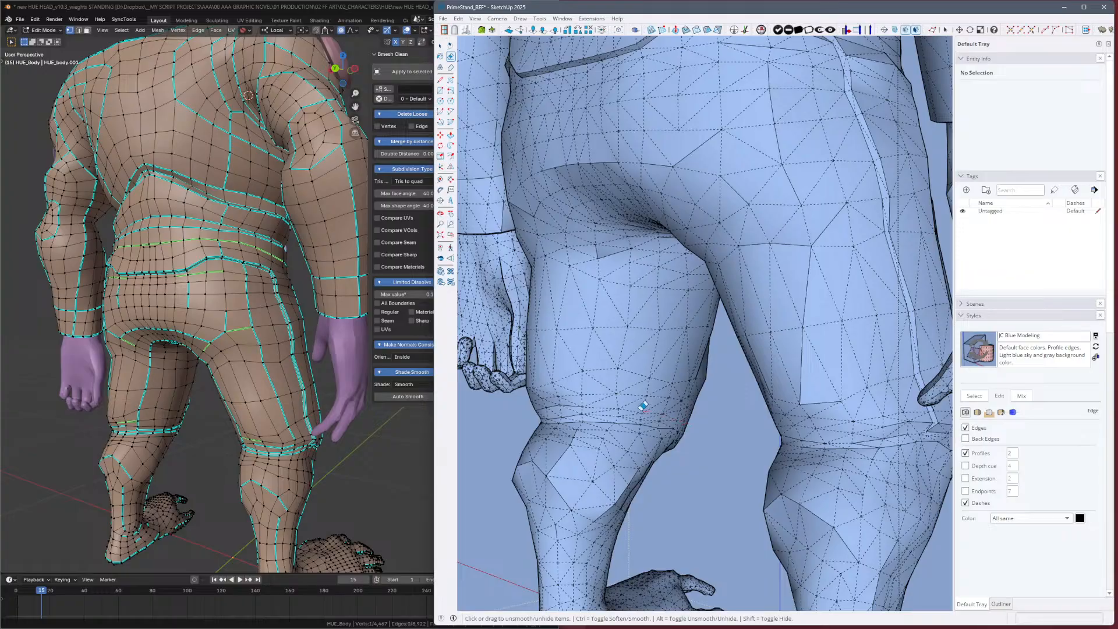
pyautogui.click(636, 407)
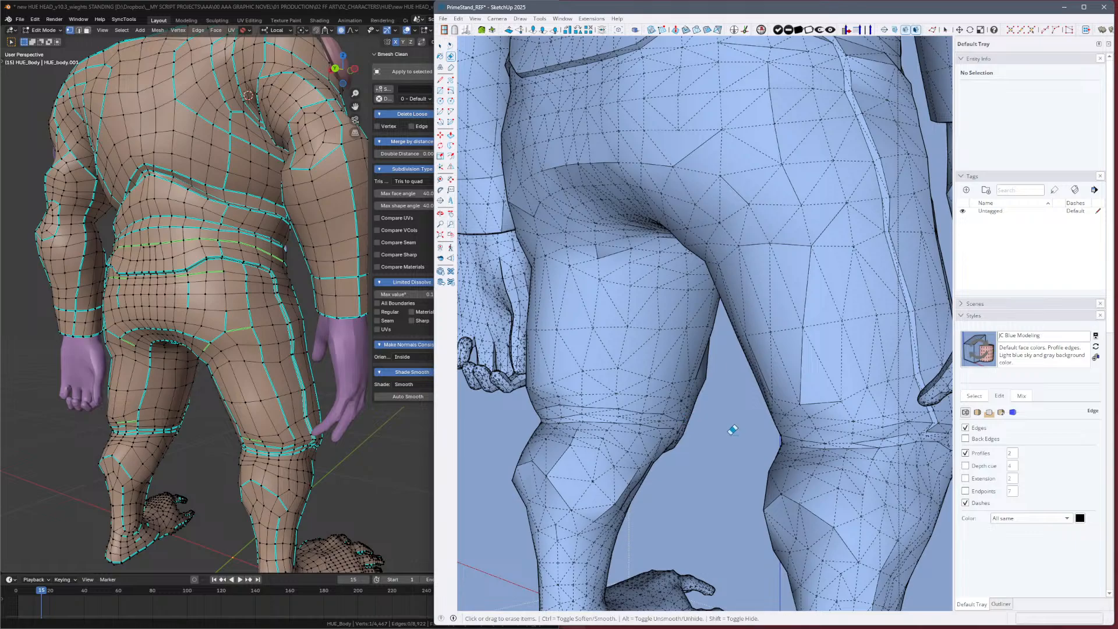
pyautogui.hotkey('alt', 'h')
# Unsmooth the edges across the back of the right knee cuff to complete its seam lines, softening stray ones.
pyautogui.moveTo(736, 427)
pyautogui.mouseDown(button='middle')
pyautogui.moveTo(743, 396)
pyautogui.moveTo(659, 447)
pyautogui.moveTo(693, 426)
pyautogui.moveTo(892, 483)
pyautogui.moveTo(877, 443)
pyautogui.mouseUp(button='middle')
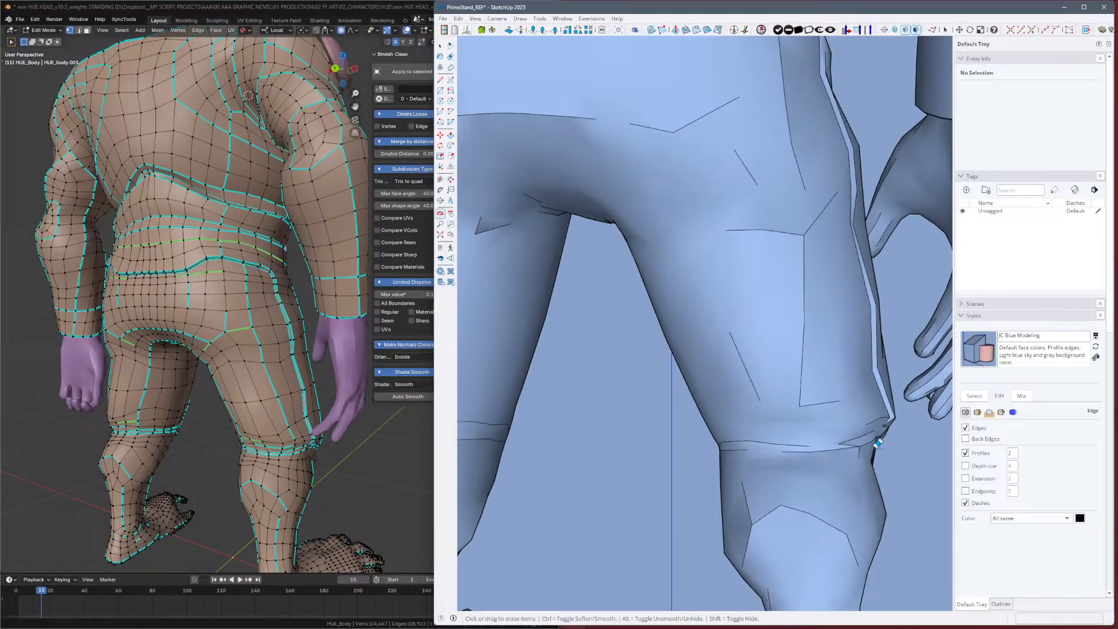
pyautogui.keyDown('ctrl'); pyautogui.moveTo(850, 443); pyautogui.dragTo(834, 441); pyautogui.keyUp('ctrl')
pyautogui.press('alt')
pyautogui.press('shift')
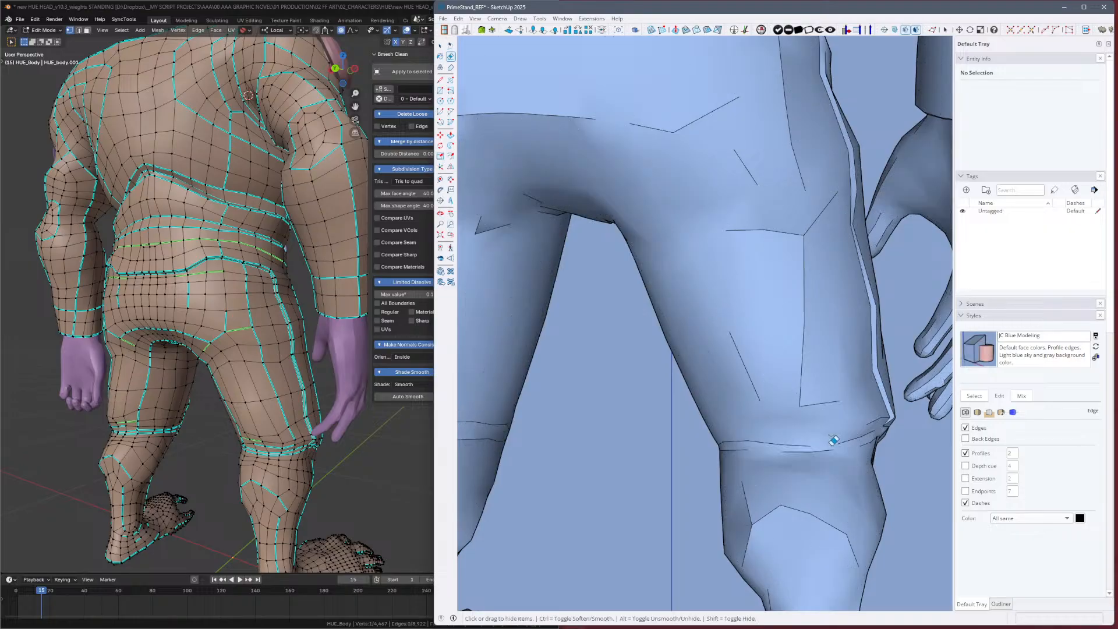
pyautogui.press('alt')
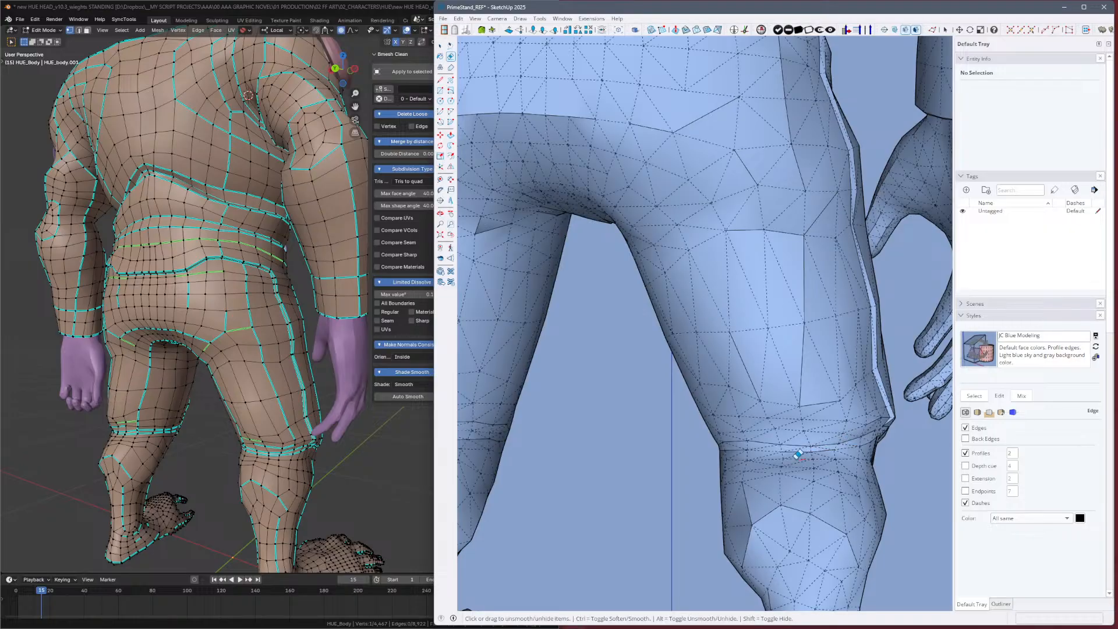
pyautogui.click(765, 449)
# Inspect the trouser seams and knee cuffs around the side and front of both legs.
pyautogui.scroll(5, 862, 457)
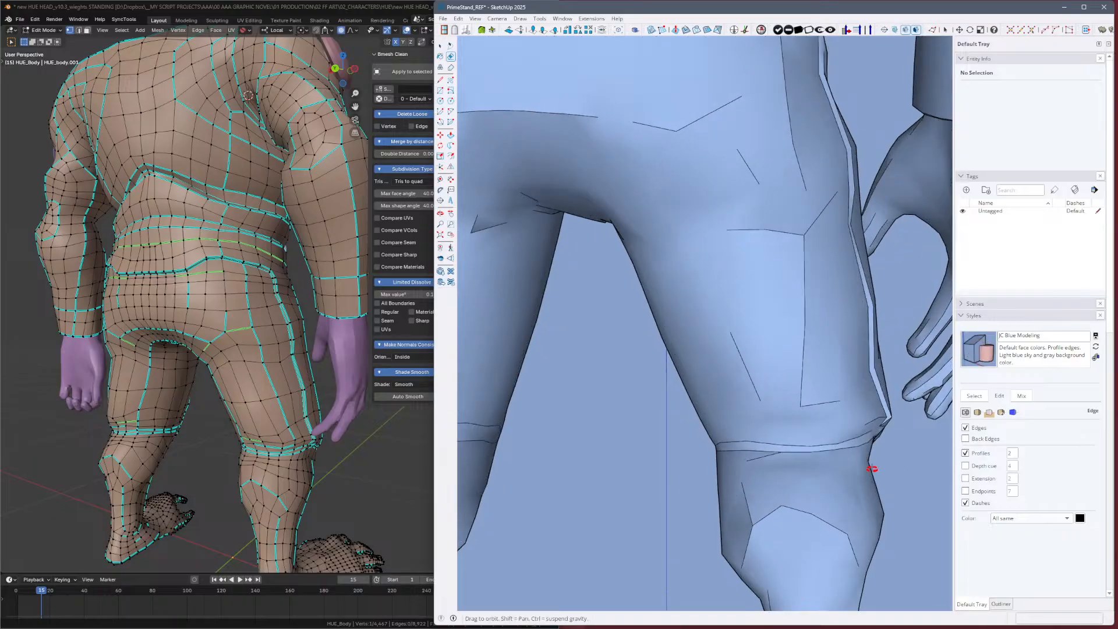
pyautogui.scroll(6, 757, 483)
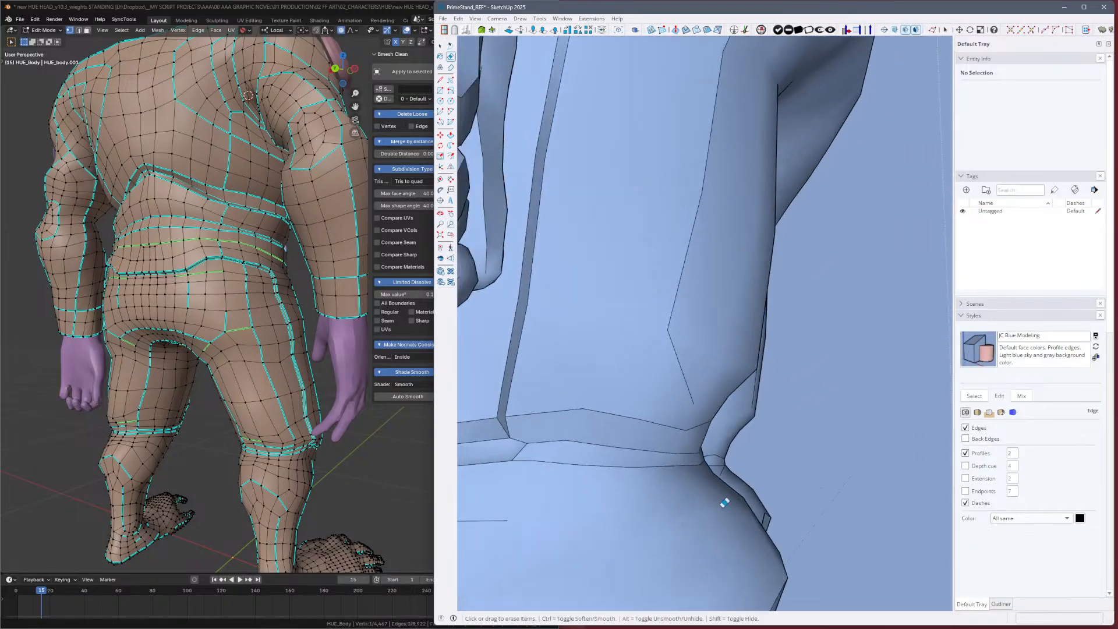
pyautogui.scroll(-8, 609, 432)
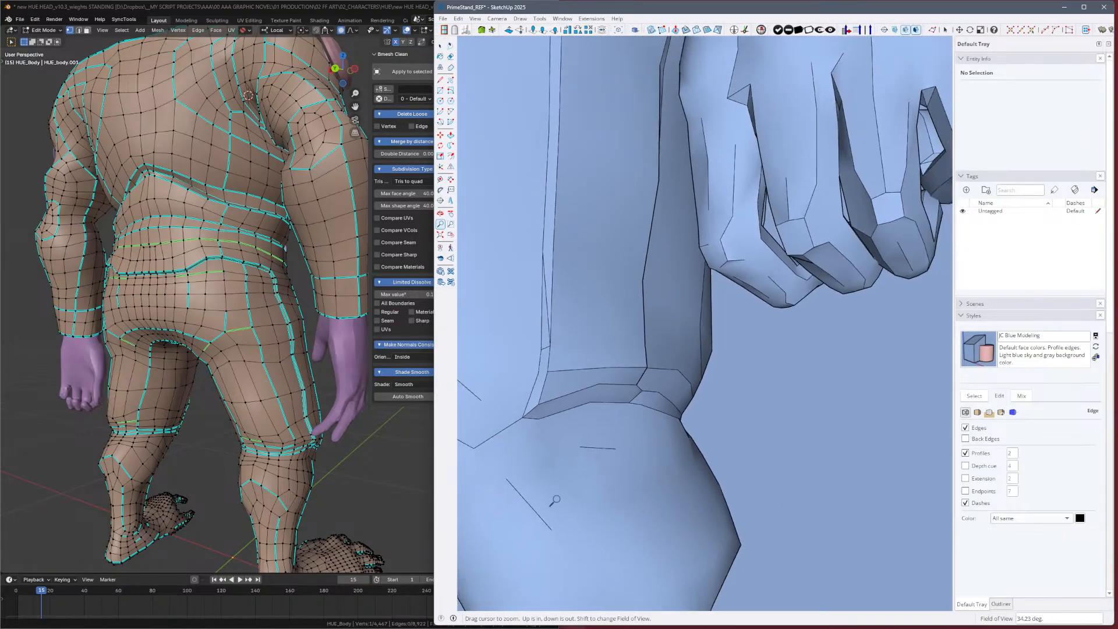
pyautogui.scroll(-3, 609, 432)
pyautogui.scroll(6, 823, 414)
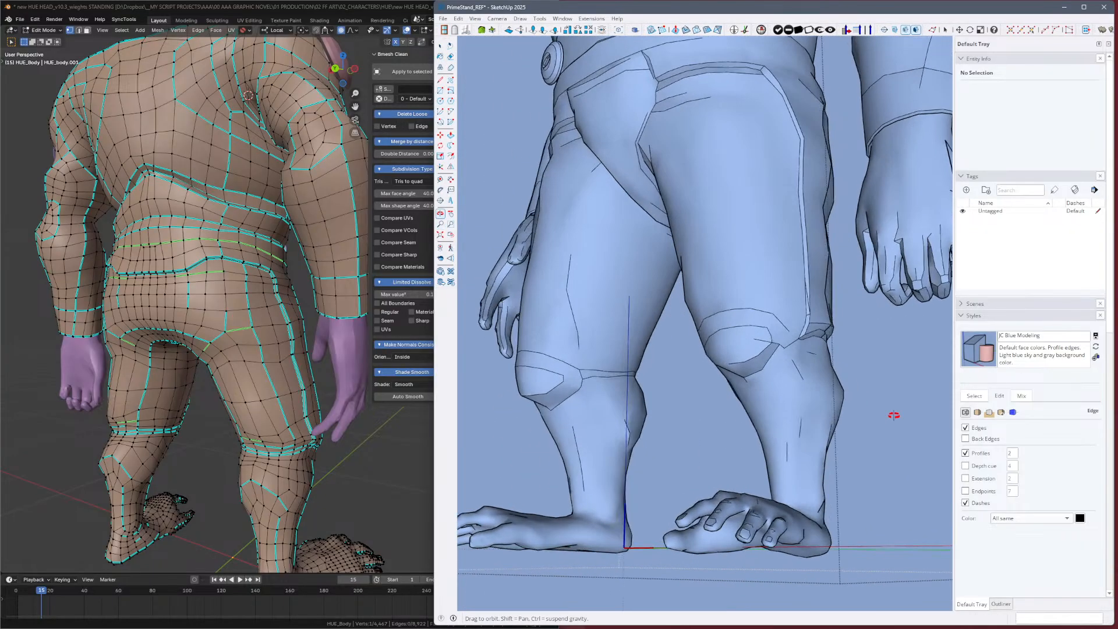
pyautogui.moveTo(777, 419); pyautogui.dragTo(756, 403, button='middle')
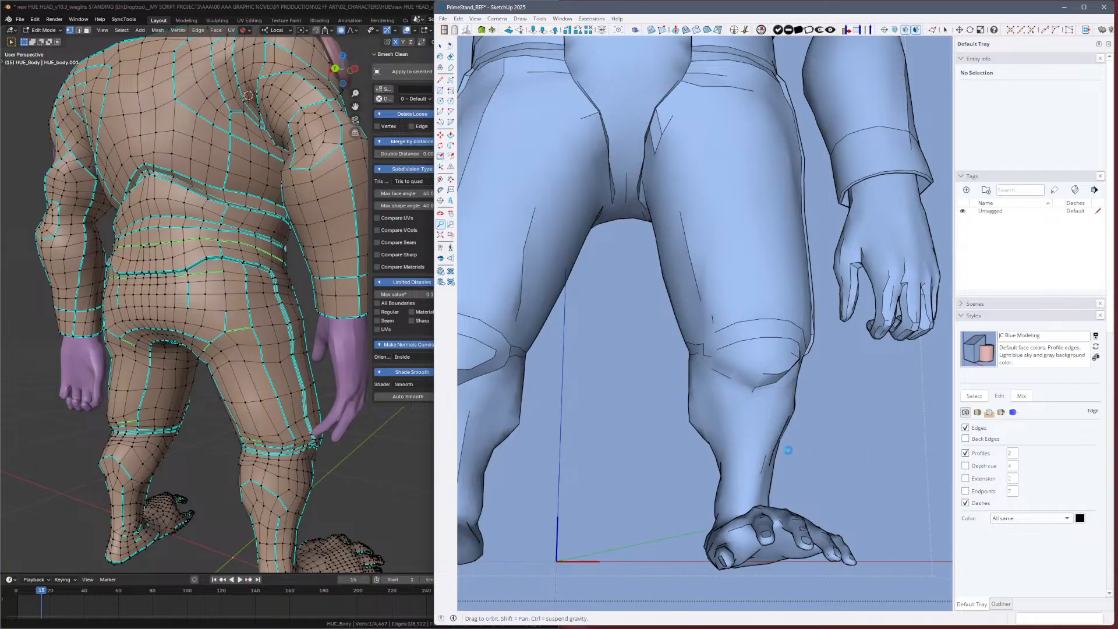
pyautogui.moveTo(788, 450)
pyautogui.mouseDown(button='middle')
pyautogui.moveTo(836, 466)
pyautogui.moveTo(819, 474)
pyautogui.moveTo(890, 453)
pyautogui.moveTo(731, 457)
pyautogui.mouseUp(button='middle')
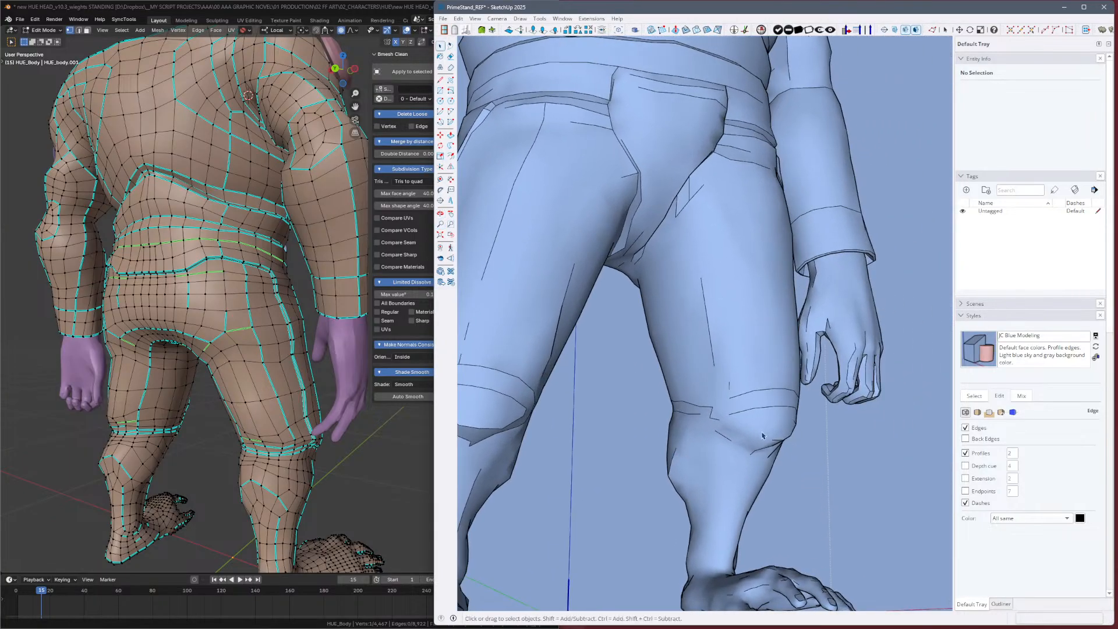
# Soften and unsmooth edges around the front of the left knee to outline the knee patch, comparing with and without hidden geometry.
pyautogui.click(765, 442)
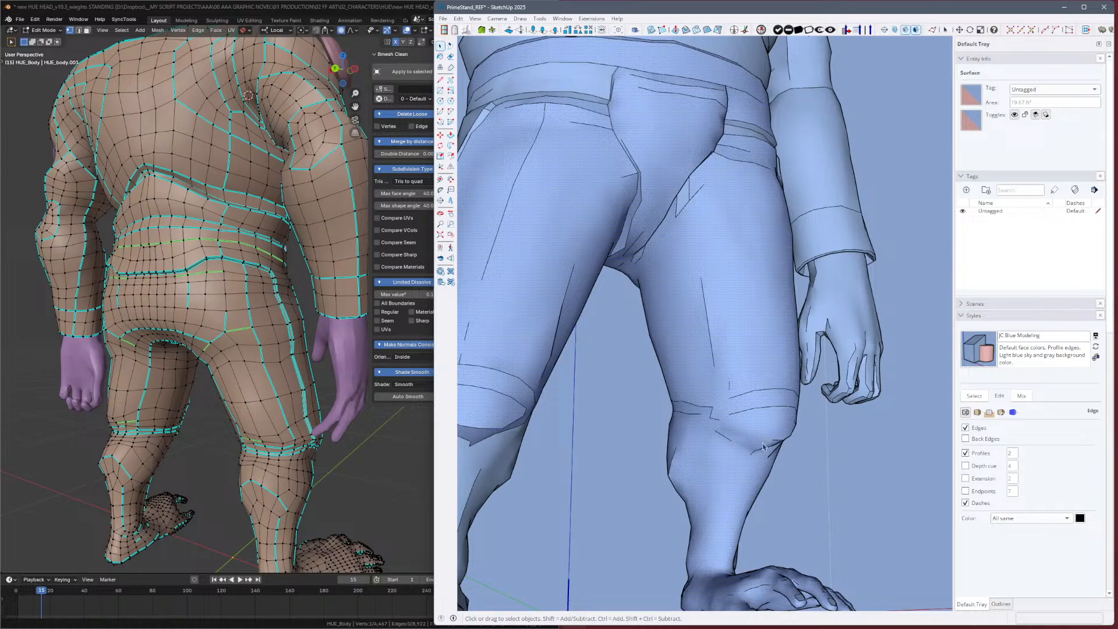
pyautogui.hotkey('alt', 'h')
pyautogui.press('e')
pyautogui.press('ctrl')
pyautogui.press('ctrl')
pyautogui.press('ctrl')
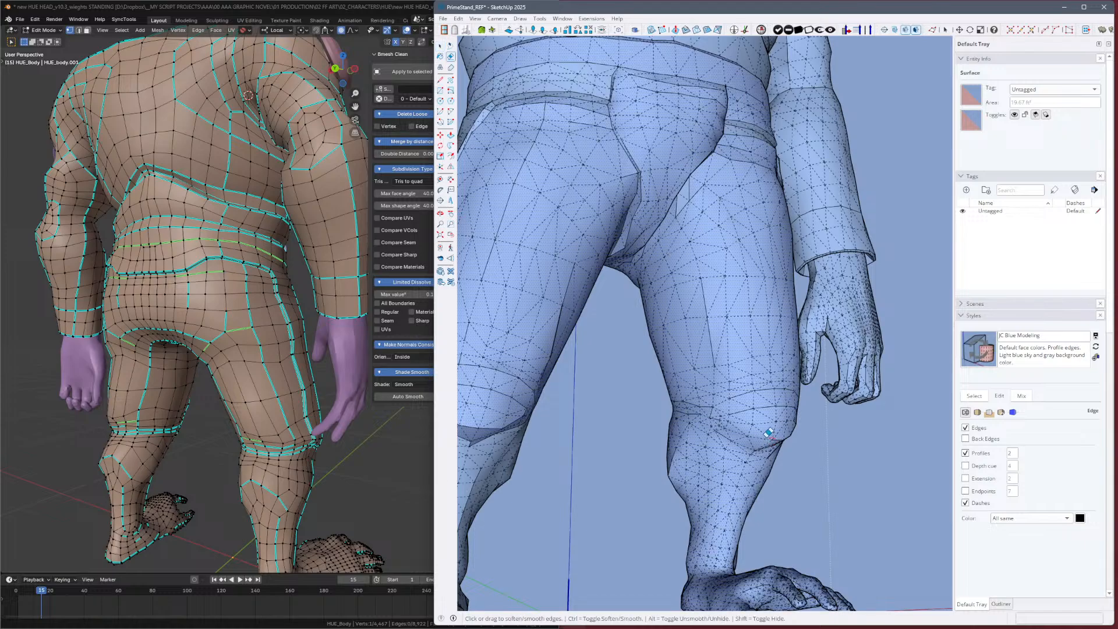
pyautogui.keyDown('ctrl'); pyautogui.click(763, 438); pyautogui.keyUp('ctrl')
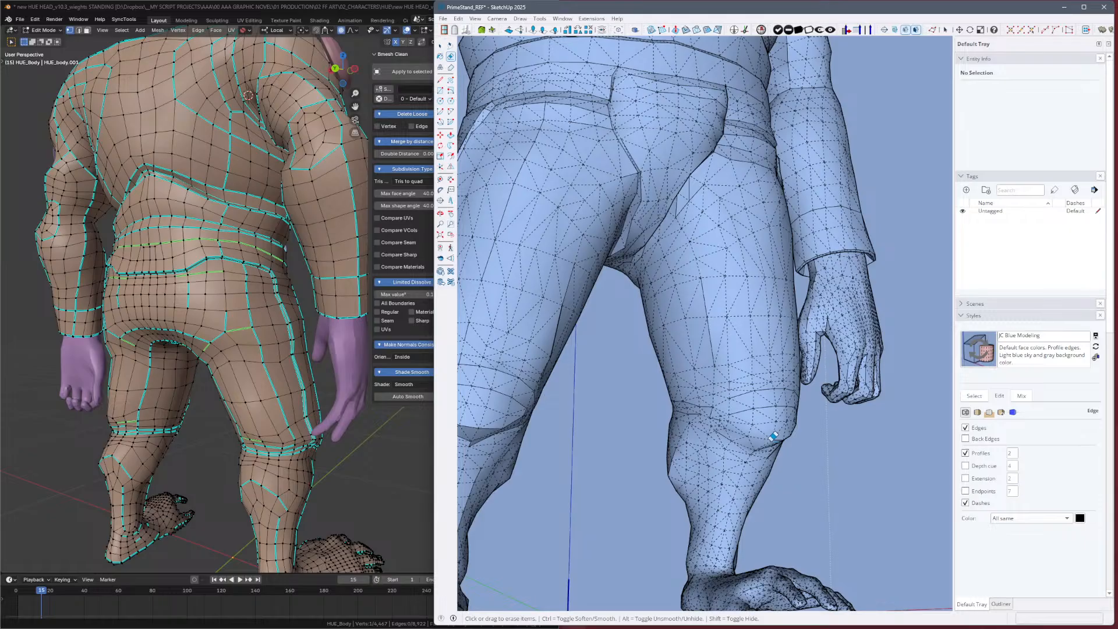
pyautogui.hotkey('alt', 'h')
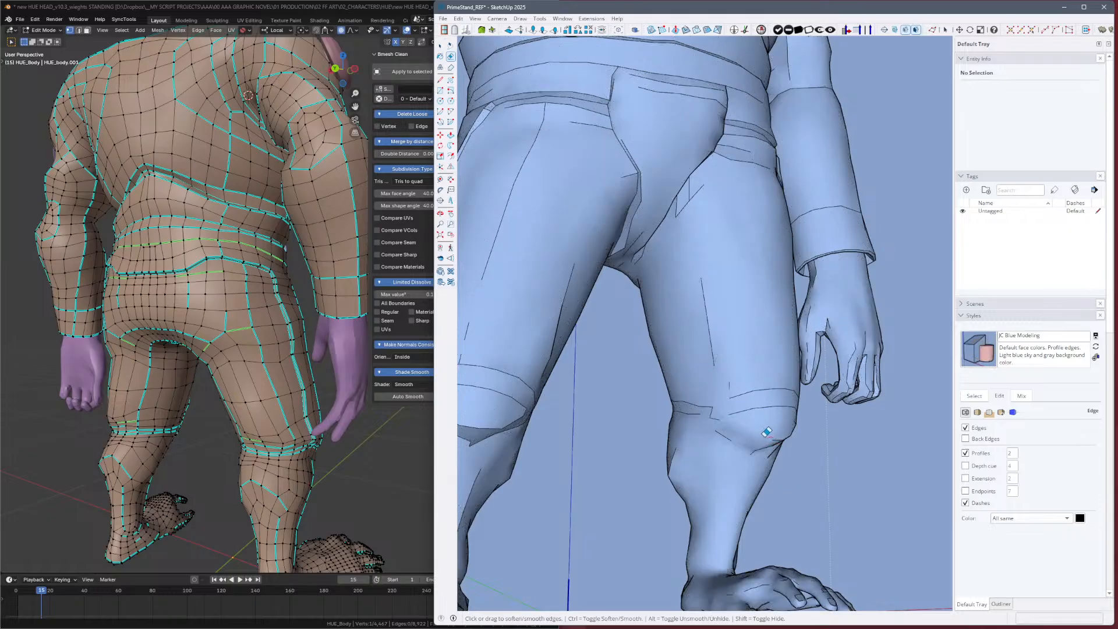
pyautogui.hotkey('alt', 'h')
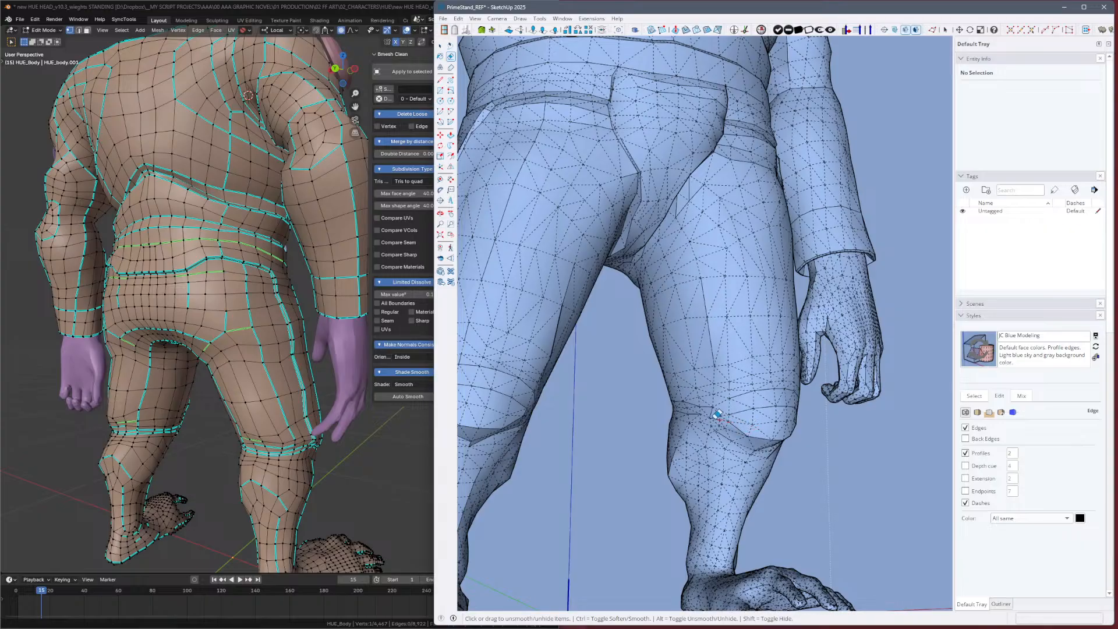
pyautogui.hotkey('alt', 'h')
pyautogui.hotkey('alt', 'h')
pyautogui.hotkey('alt', 'h')
pyautogui.hotkey('alt', 'h')
pyautogui.hotkey('alt', 'h')
pyautogui.hotkey('alt', 'h')
pyautogui.hotkey('alt', 'h')
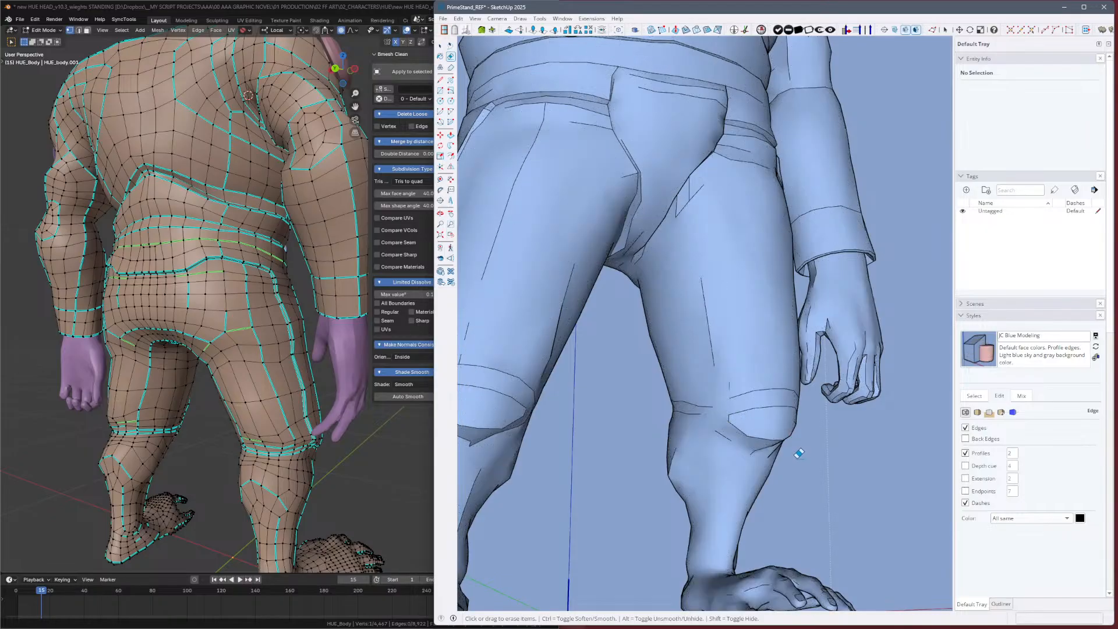
# Unsmooth the edges running down the front of the left thigh and check them without hidden geometry.
pyautogui.scroll(3, 783, 433)
pyautogui.scroll(-5, 788, 446)
pyautogui.moveTo(688, 539)
pyautogui.mouseDown(button='middle')
pyautogui.moveTo(604, 474)
pyautogui.moveTo(641, 481)
pyautogui.moveTo(630, 482)
pyautogui.moveTo(689, 459)
pyautogui.moveTo(937, 454)
pyautogui.moveTo(719, 456)
pyautogui.moveTo(669, 473)
pyautogui.moveTo(907, 407)
pyautogui.moveTo(878, 444)
pyautogui.moveTo(931, 454)
pyautogui.moveTo(914, 466)
pyautogui.moveTo(759, 477)
pyautogui.moveTo(913, 454)
pyautogui.moveTo(877, 447)
pyautogui.moveTo(856, 474)
pyautogui.mouseUp(button='middle')
pyautogui.scroll(5, 756, 483)
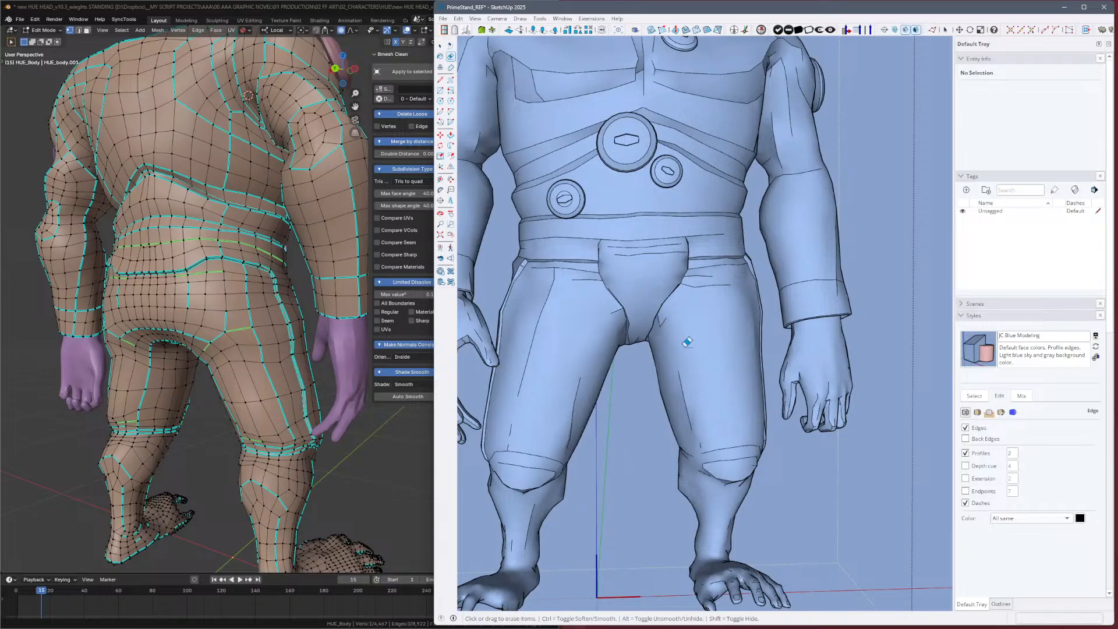
pyautogui.moveTo(685, 321)
pyautogui.mouseDown(button='middle')
pyautogui.moveTo(718, 404)
pyautogui.moveTo(814, 439)
pyautogui.moveTo(724, 429)
pyautogui.mouseUp(button='middle')
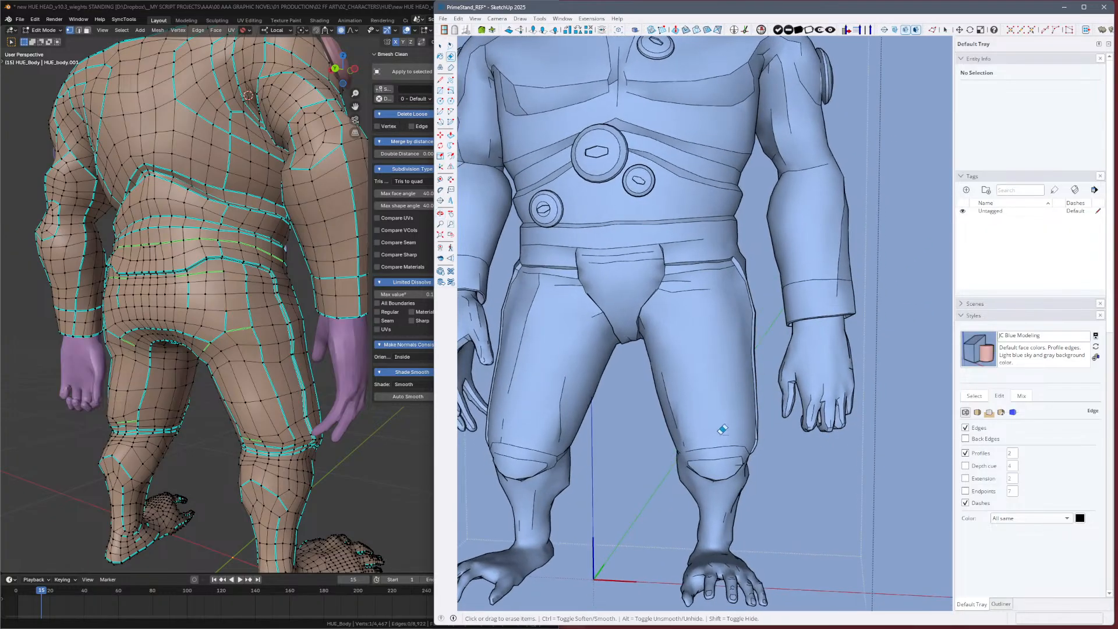
pyautogui.hotkey('alt', 'h')
pyautogui.moveTo(760, 300)
pyautogui.mouseDown(button='middle')
pyautogui.moveTo(707, 322)
pyautogui.moveTo(711, 374)
pyautogui.moveTo(788, 309)
pyautogui.moveTo(776, 300)
pyautogui.moveTo(768, 325)
pyautogui.moveTo(876, 302)
pyautogui.moveTo(731, 325)
pyautogui.moveTo(730, 344)
pyautogui.moveTo(872, 295)
pyautogui.moveTo(804, 309)
pyautogui.moveTo(757, 378)
pyautogui.mouseUp(button='middle')
pyautogui.press('e')
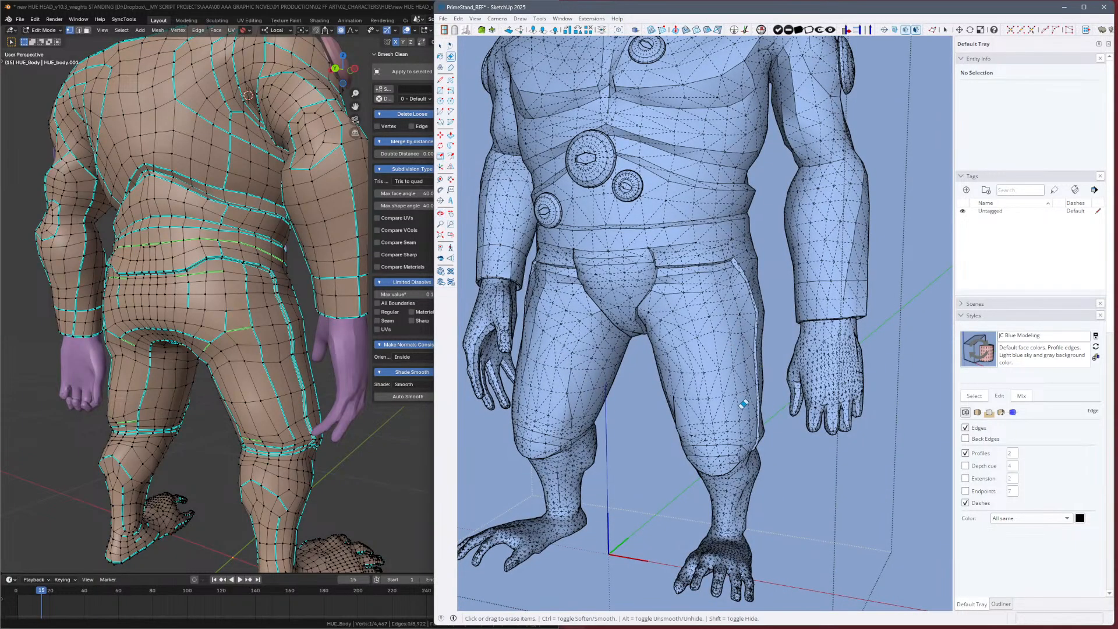
pyautogui.press('ctrl')
pyautogui.press('alt')
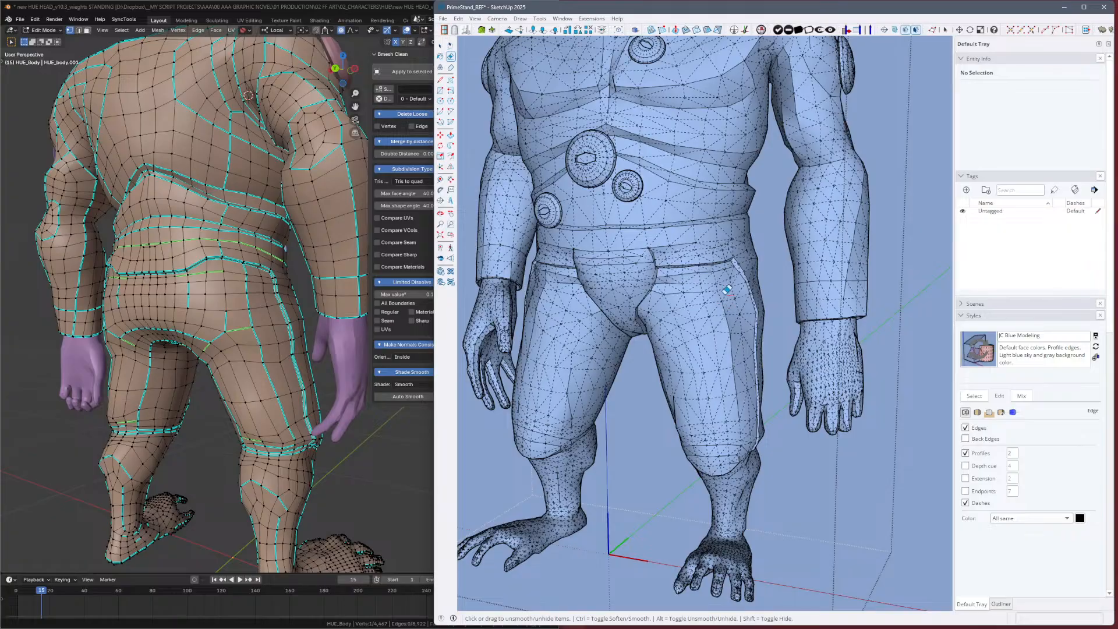
pyautogui.press('alt')
pyautogui.press('alt')
pyautogui.press('alt')
pyautogui.moveTo(836, 291)
pyautogui.mouseDown(button='middle')
pyautogui.moveTo(788, 412)
pyautogui.moveTo(893, 454)
pyautogui.moveTo(846, 419)
pyautogui.moveTo(856, 399)
pyautogui.moveTo(765, 403)
pyautogui.moveTo(858, 381)
pyautogui.mouseUp(button='middle')
pyautogui.hotkey('alt', 'h')
# Examine the crease lines over the whole front of the figure, ending at the lower legs and feet.
pyautogui.scroll(-3, 777, 399)
pyautogui.press('z')
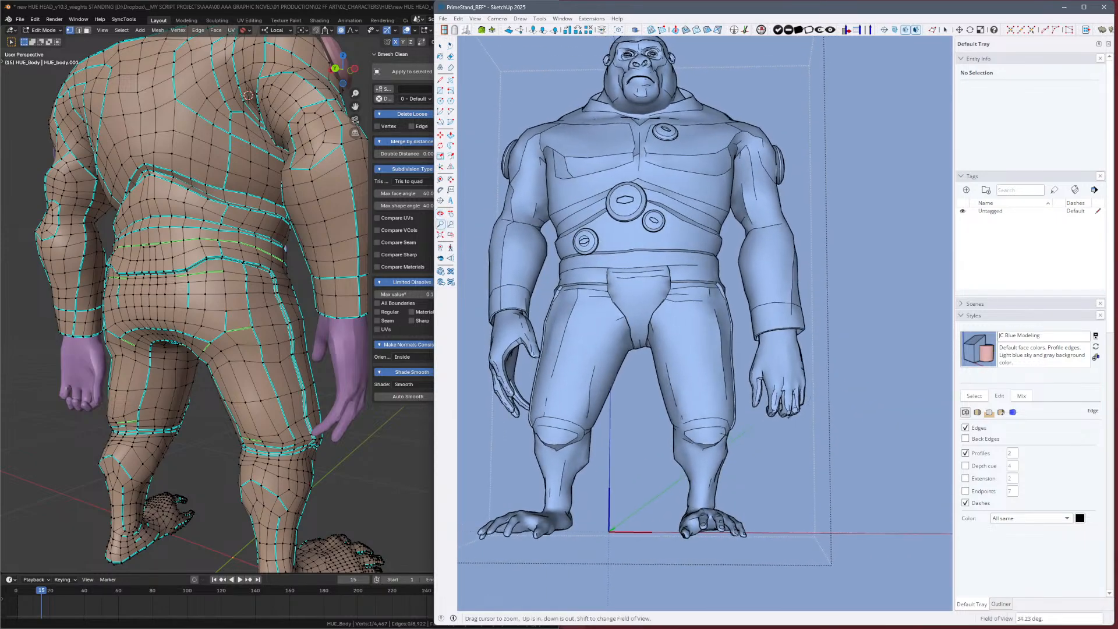
pyautogui.moveTo(716, 454); pyautogui.dragTo(687, 542)
pyautogui.moveTo(720, 501)
pyautogui.mouseDown(button='middle')
pyautogui.moveTo(733, 487)
pyautogui.moveTo(711, 529)
pyautogui.moveTo(768, 364)
pyautogui.mouseUp(button='middle')
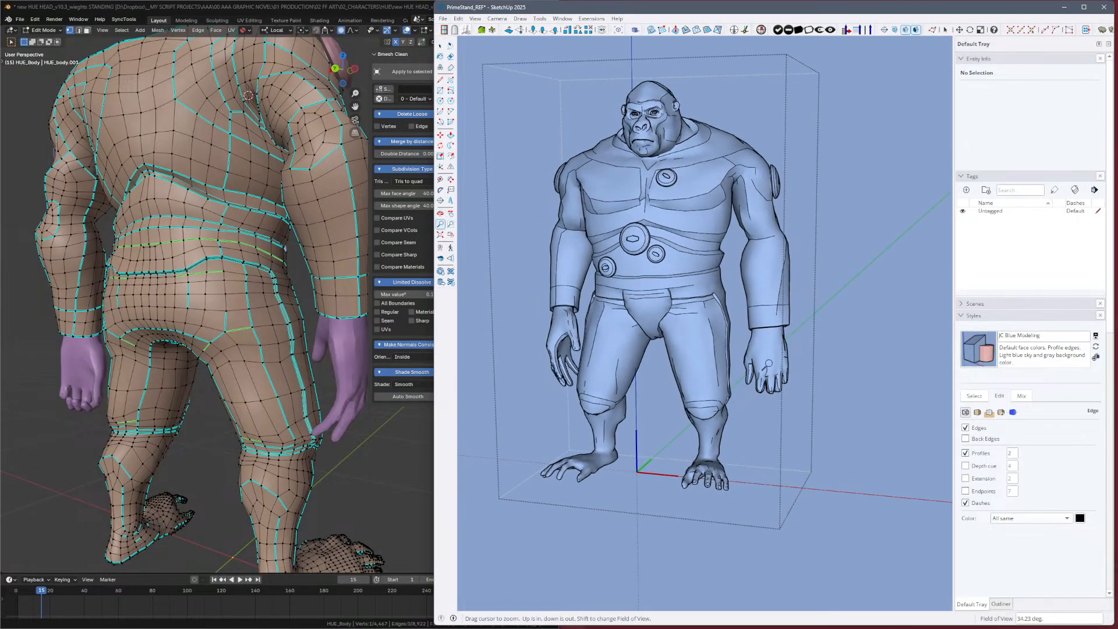
pyautogui.moveTo(697, 377); pyautogui.dragTo(722, 291)
pyautogui.moveTo(772, 271); pyautogui.dragTo(802, 270, button='middle')
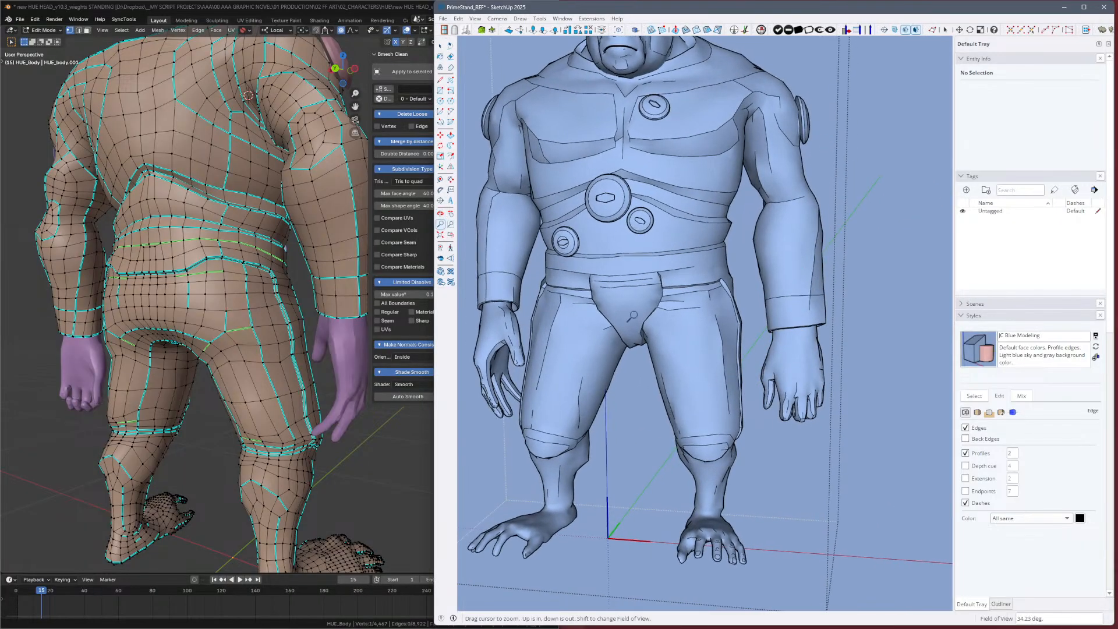
pyautogui.moveTo(789, 320)
pyautogui.mouseDown(button='middle')
pyautogui.moveTo(841, 331)
pyautogui.moveTo(790, 369)
pyautogui.moveTo(799, 424)
pyautogui.moveTo(851, 464)
pyautogui.moveTo(855, 502)
pyautogui.mouseUp(button='middle')
pyautogui.moveTo(754, 446)
pyautogui.mouseDown(button='middle')
pyautogui.moveTo(806, 481)
pyautogui.moveTo(919, 510)
pyautogui.mouseUp(button='middle')
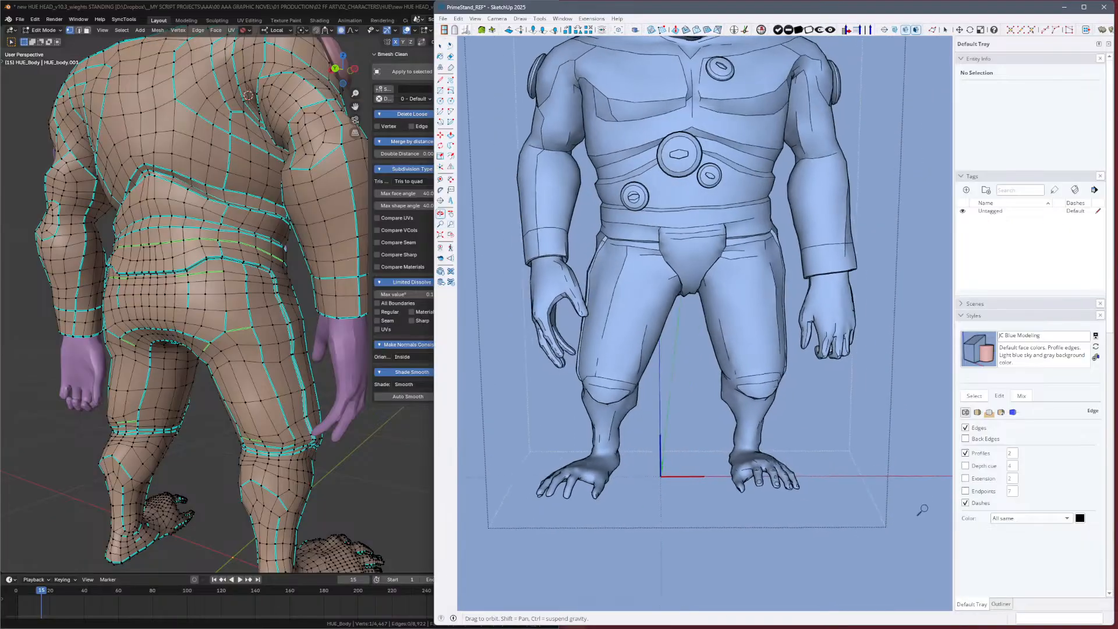
pyautogui.moveTo(680, 492)
pyautogui.mouseDown(button='middle')
pyautogui.moveTo(611, 470)
pyautogui.moveTo(679, 494)
pyautogui.moveTo(669, 519)
pyautogui.moveTo(681, 521)
pyautogui.mouseUp(button='middle')
pyautogui.scroll(3, 648, 429)
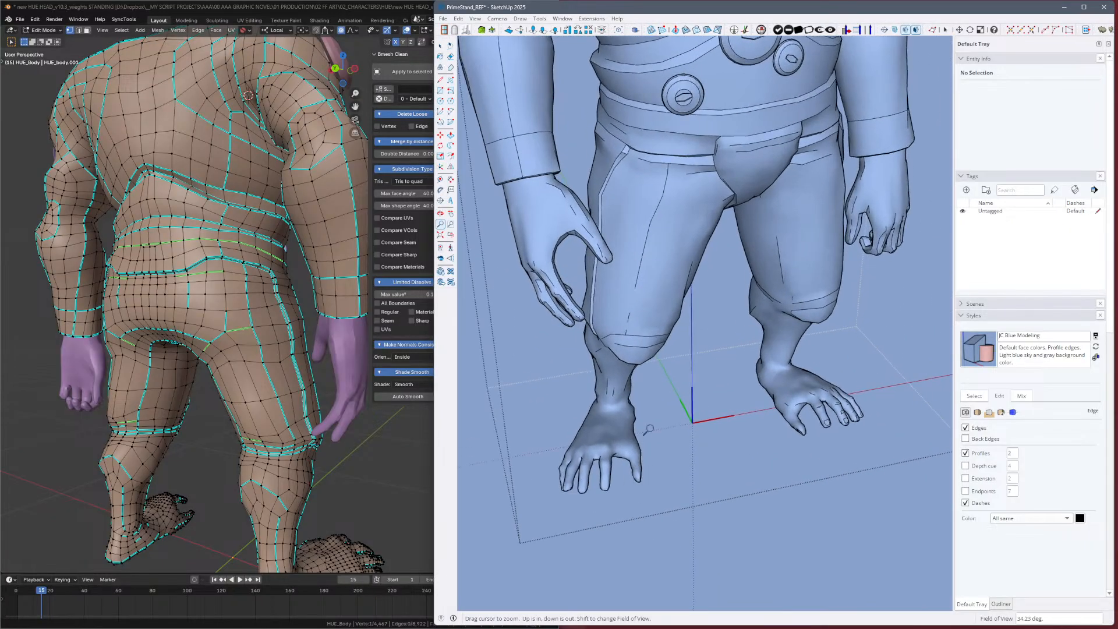
pyautogui.moveTo(631, 484)
pyautogui.mouseDown(button='middle')
pyautogui.moveTo(629, 494)
pyautogui.moveTo(841, 413)
pyautogui.moveTo(576, 510)
pyautogui.mouseUp(button='middle')
pyautogui.moveTo(708, 428)
pyautogui.mouseDown(button='middle')
pyautogui.moveTo(778, 410)
pyautogui.moveTo(761, 374)
pyautogui.moveTo(536, 429)
pyautogui.moveTo(486, 487)
pyautogui.mouseUp(button='middle')
pyautogui.moveTo(552, 472)
pyautogui.mouseDown(button='middle')
pyautogui.moveTo(711, 416)
pyautogui.moveTo(735, 421)
pyautogui.mouseUp(button='middle')
pyautogui.scroll(2, 700, 429)
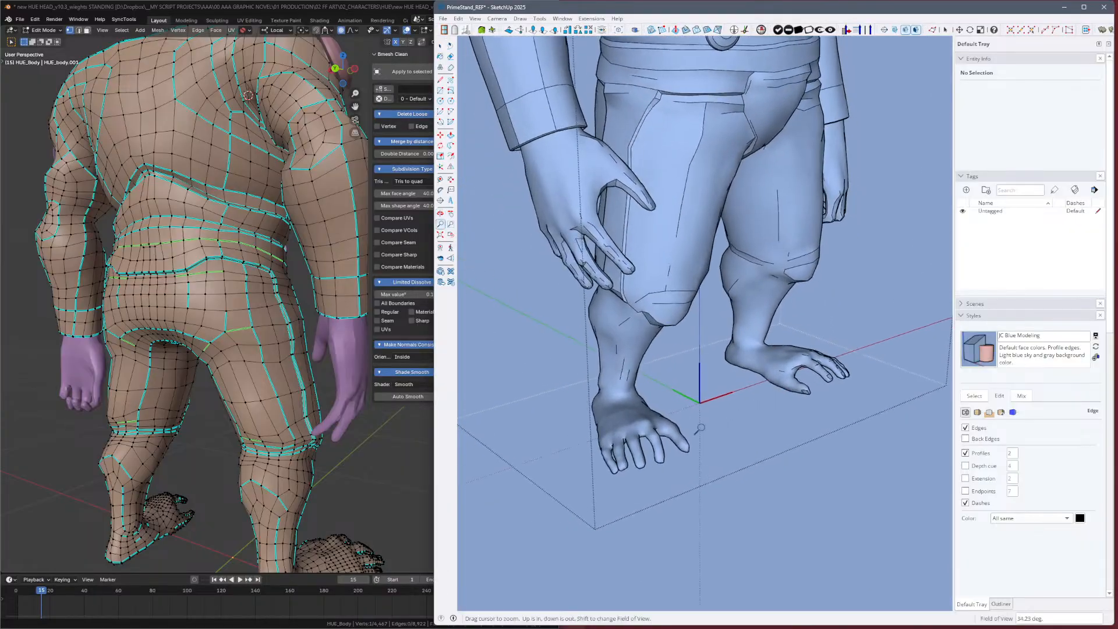
# Select all the toe geometry of the right foot, including its hidden edges.
pyautogui.tripleClick(660, 444)
pyautogui.moveTo(600, 439); pyautogui.dragTo(732, 505)
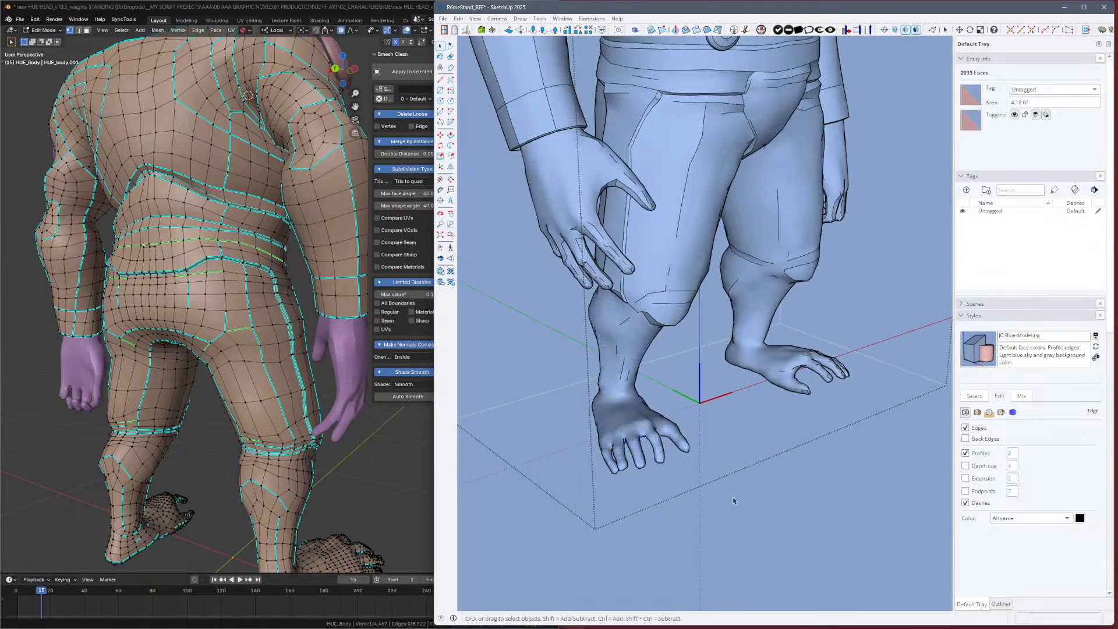
pyautogui.hotkey('alt', 'h')
pyautogui.moveTo(580, 417); pyautogui.dragTo(746, 504)
pyautogui.hotkey('alt', 'h')
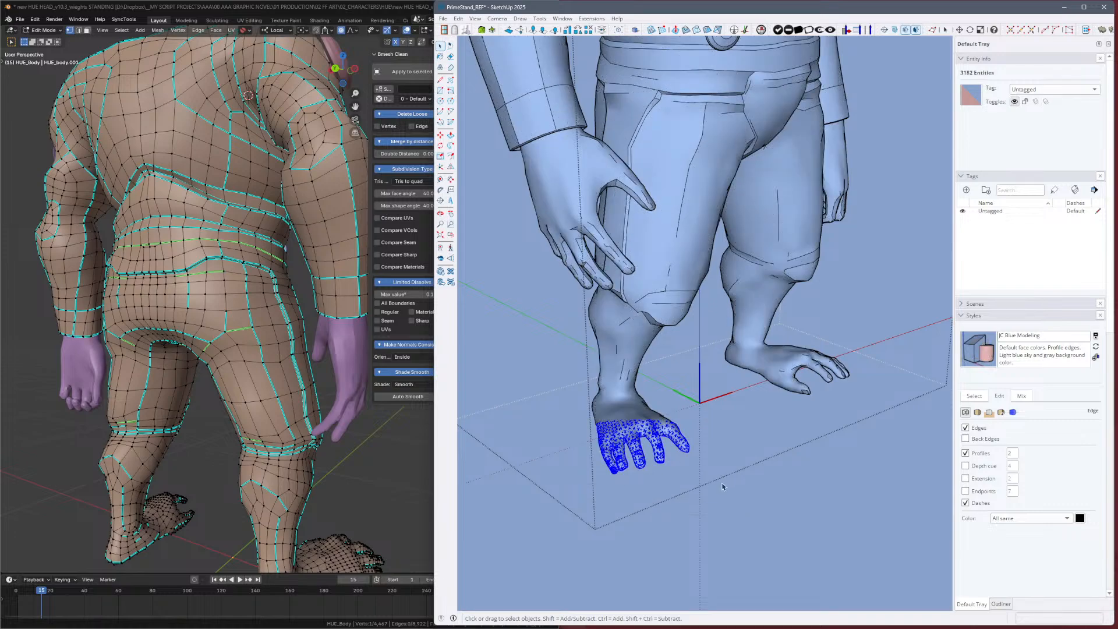
pyautogui.moveTo(722, 475)
pyautogui.mouseDown(button='middle')
pyautogui.moveTo(612, 467)
pyautogui.moveTo(682, 464)
pyautogui.mouseUp(button='middle')
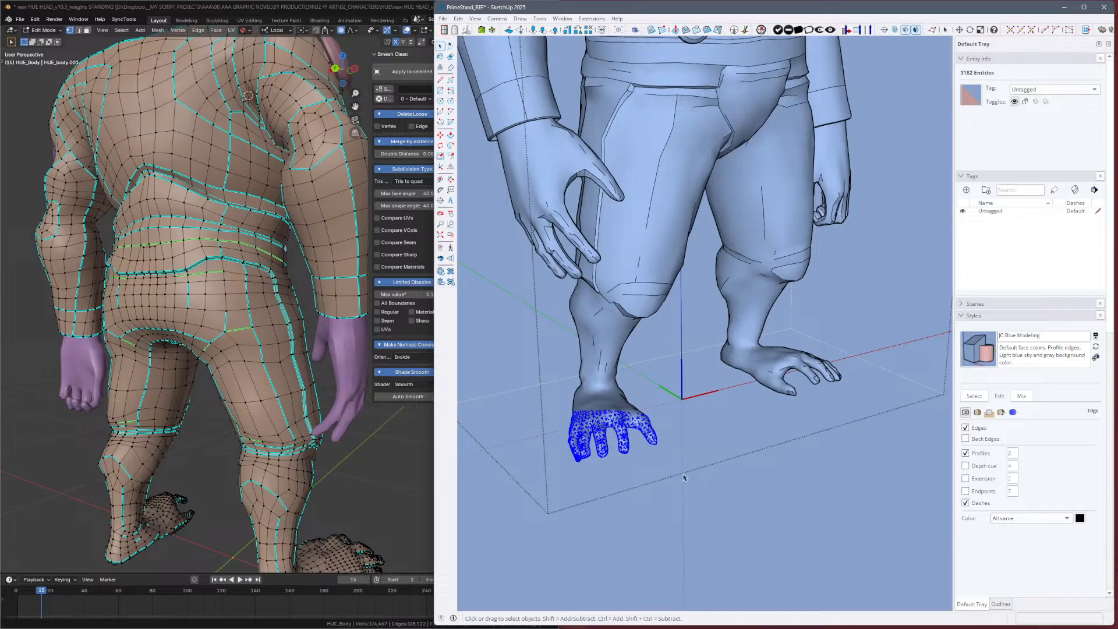
# Fit the selected right toes in the view and select the smooth surface of the foot.
pyautogui.hotkey('alt', 'h')
pyautogui.hotkey('alt', 'h')
pyautogui.hotkey('shift', 'z')
pyautogui.moveTo(689, 449)
pyautogui.mouseDown(button='middle')
pyautogui.moveTo(709, 474)
pyautogui.moveTo(892, 470)
pyautogui.mouseUp(button='middle')
pyautogui.click(792, 457)
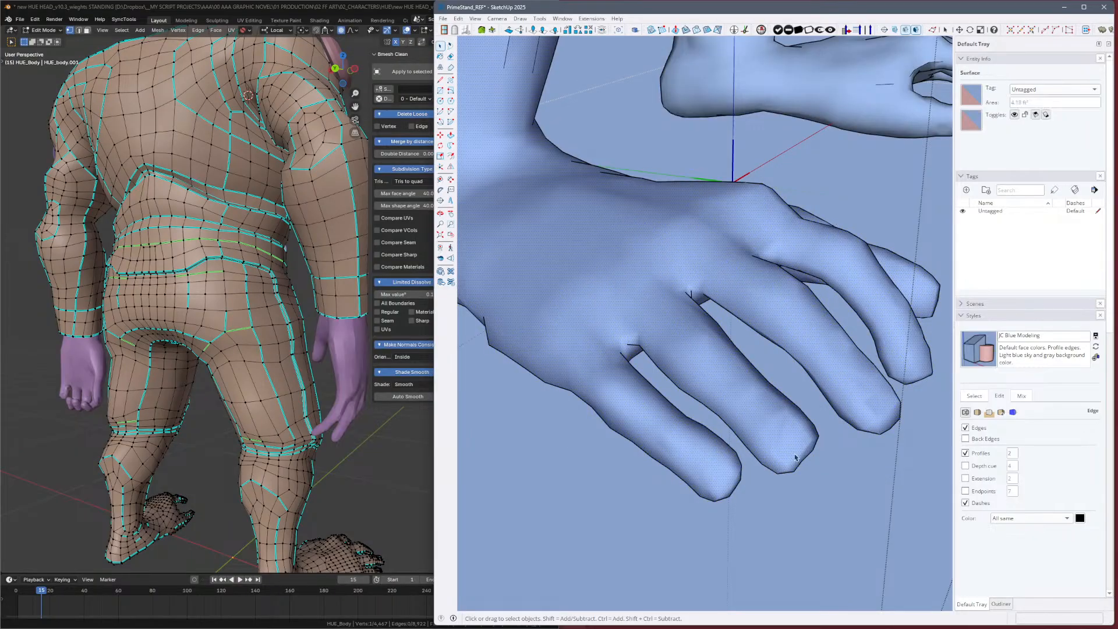
# Show hidden geometry and select all the toes and the front of the right foot, including the hidden edges.
pyautogui.hotkey('alt', 'h')
pyautogui.moveTo(795, 451); pyautogui.dragTo(731, 474, button='middle')
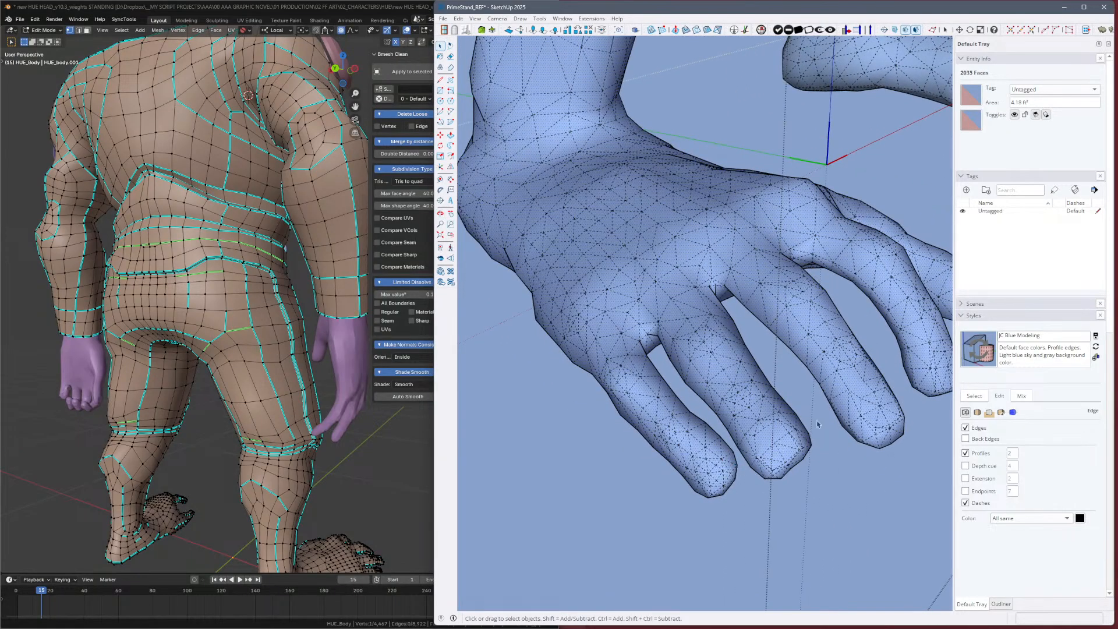
pyautogui.moveTo(819, 423)
pyautogui.mouseDown(button='middle')
pyautogui.moveTo(818, 407)
pyautogui.moveTo(781, 386)
pyautogui.mouseUp(button='middle')
pyautogui.scroll(-3, 781, 387)
pyautogui.moveTo(636, 509); pyautogui.dragTo(679, 445, button='middle')
pyautogui.press('z')
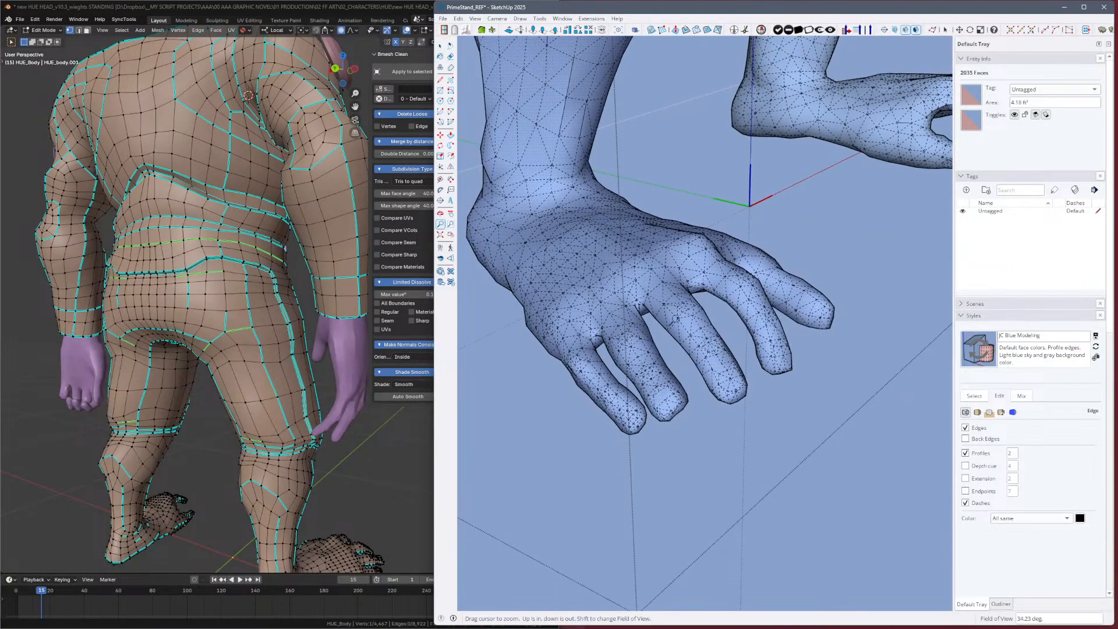
pyautogui.moveTo(675, 319); pyautogui.dragTo(852, 460)
pyautogui.press('s')
pyautogui.press('space')
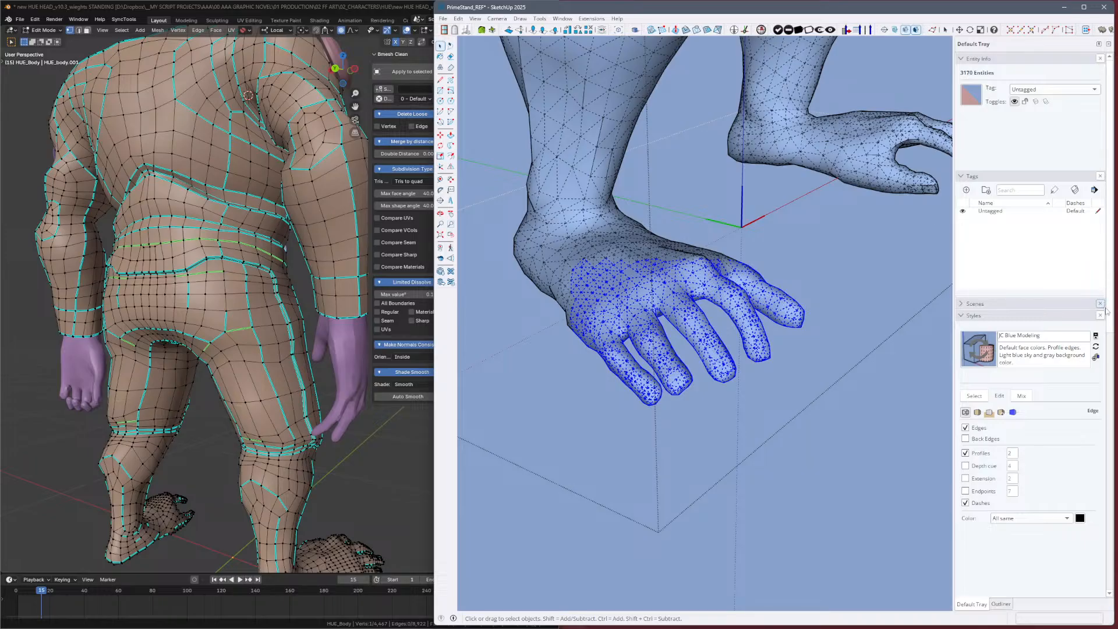
# Soften the selected toe edges with a 47.4 degree angle between normals, then deselect them and turn off hidden geometry.
pyautogui.moveTo(1109, 321); pyautogui.dragTo(1093, 584)
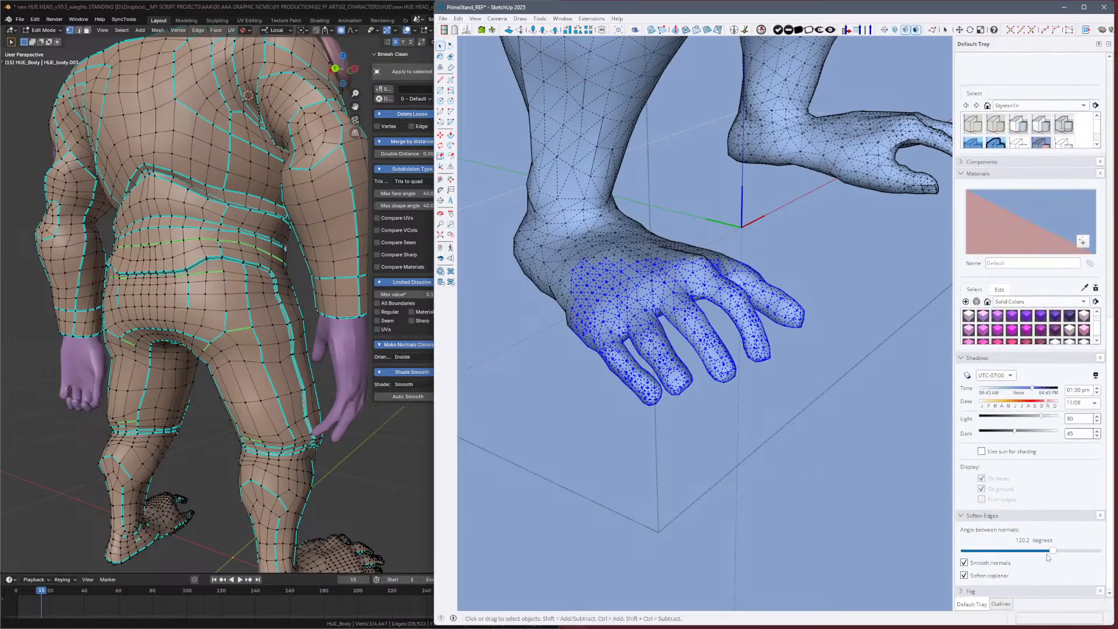
pyautogui.moveTo(1052, 552); pyautogui.dragTo(1002, 565)
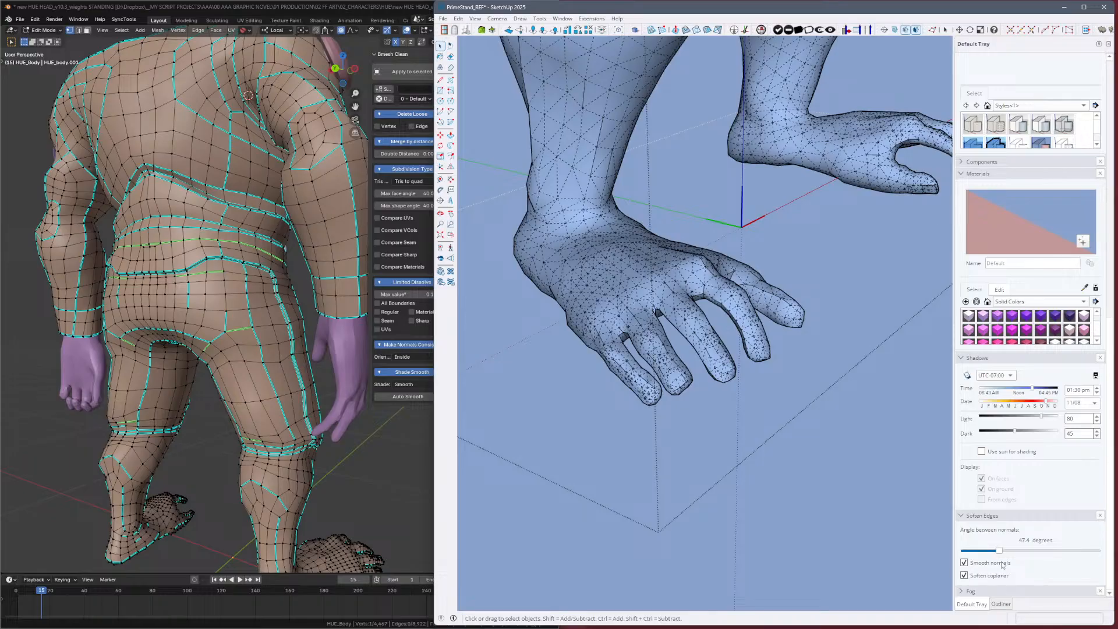
pyautogui.click(660, 340)
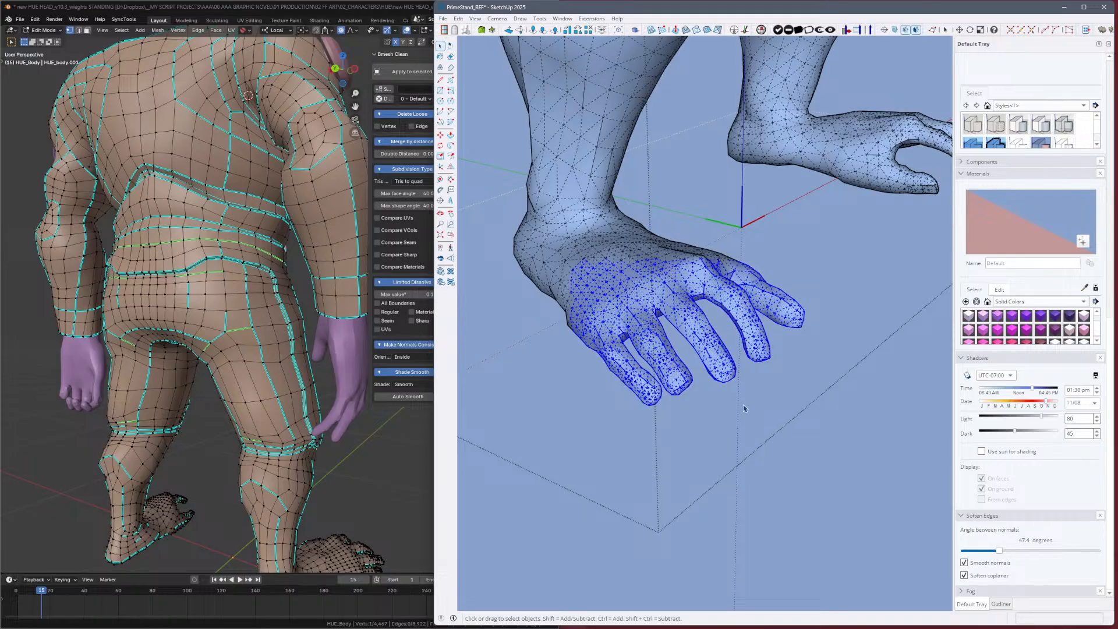
pyautogui.click(745, 409)
pyautogui.hotkey('alt', 'h')
# Examine the crease lines on the toes and lower legs of both feet from several angles.
pyautogui.moveTo(789, 409); pyautogui.dragTo(689, 390, button='middle')
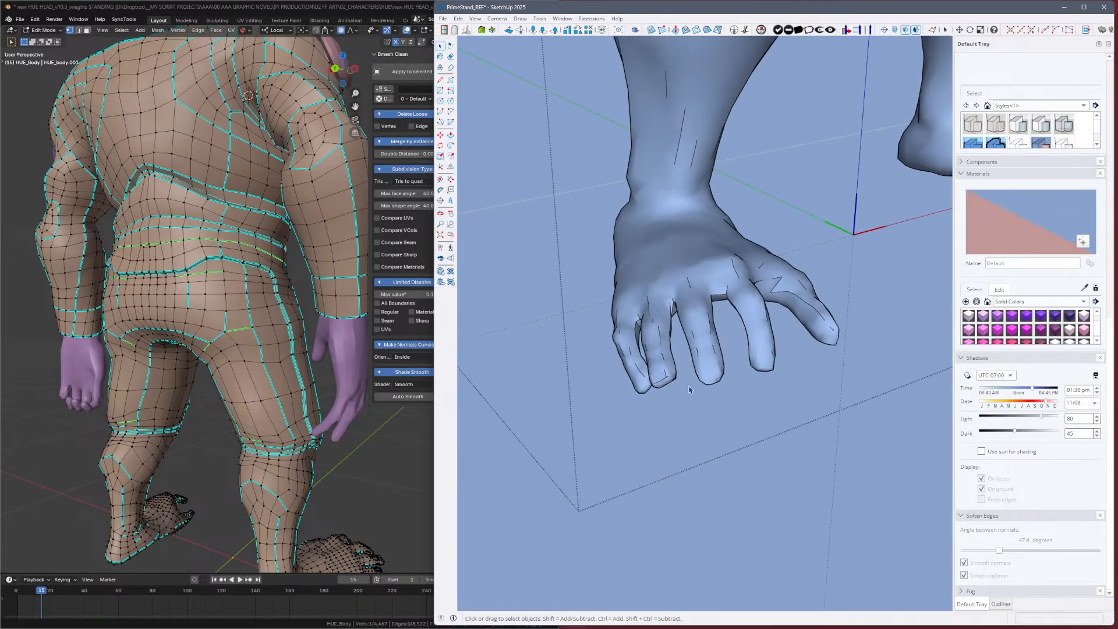
pyautogui.moveTo(804, 377)
pyautogui.keyDown('shift'); pyautogui.mouseDown(button='middle')
pyautogui.moveTo(639, 466)
pyautogui.moveTo(668, 448)
pyautogui.mouseUp(button='middle'); pyautogui.keyUp('shift')
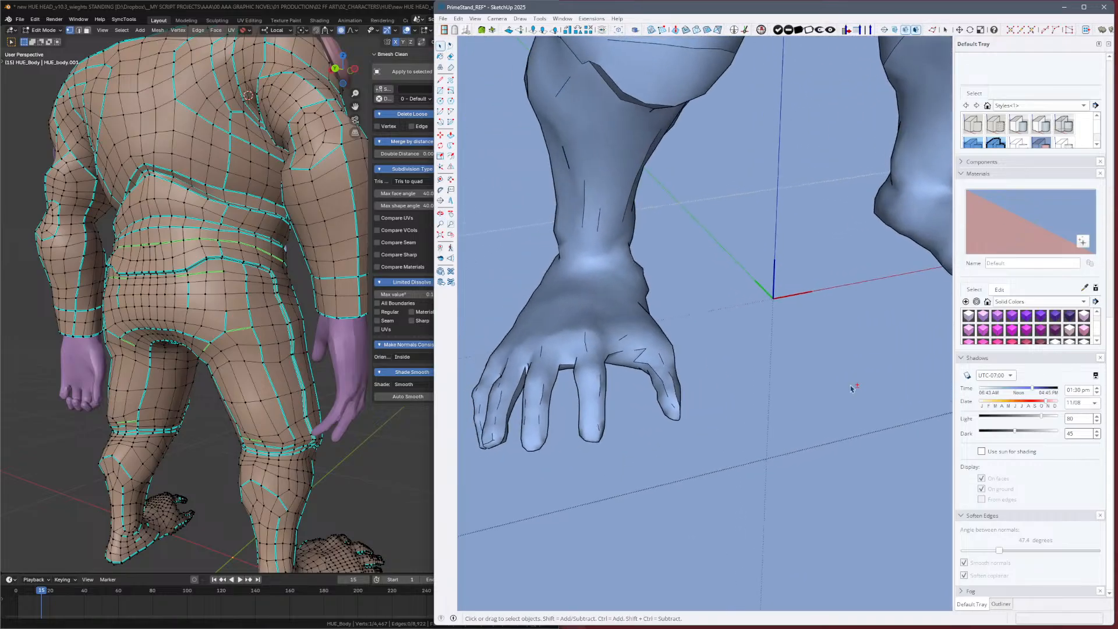
pyautogui.moveTo(853, 389)
pyautogui.keyDown('shift'); pyautogui.mouseDown(button='middle')
pyautogui.moveTo(657, 473)
pyautogui.moveTo(848, 407)
pyautogui.mouseUp(button='middle'); pyautogui.keyUp('shift')
pyautogui.keyDown('shift'); pyautogui.moveTo(738, 444); pyautogui.dragTo(868, 404, button='middle'); pyautogui.keyUp('shift')
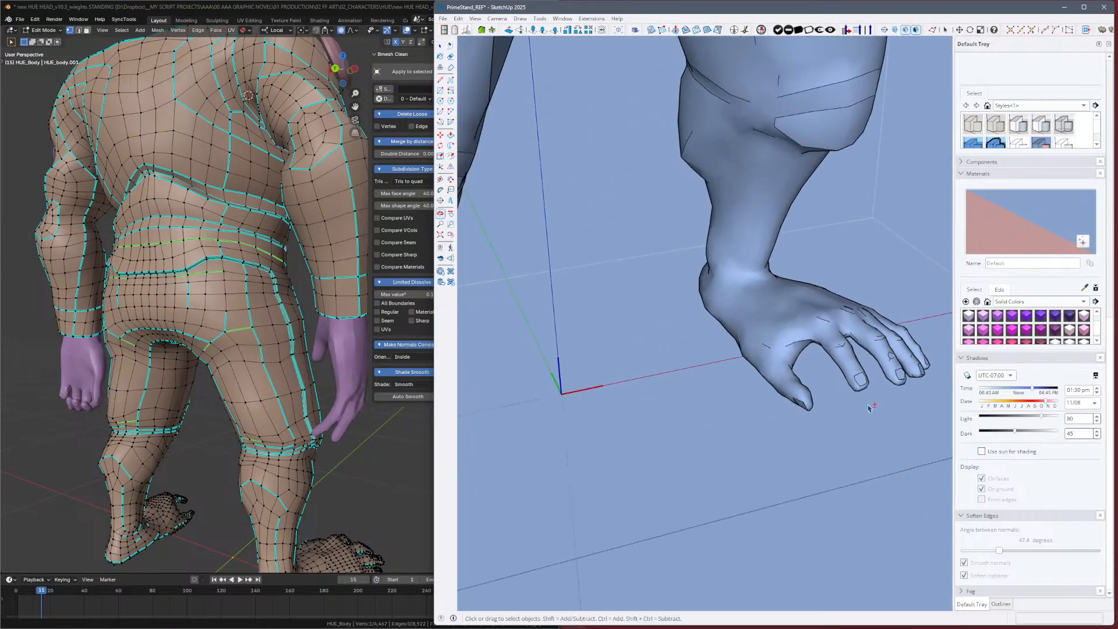
pyautogui.keyDown('shift'); pyautogui.moveTo(670, 458); pyautogui.dragTo(815, 418, button='middle'); pyautogui.keyUp('shift')
pyautogui.keyDown('shift'); pyautogui.moveTo(748, 431); pyautogui.dragTo(815, 425, button='middle'); pyautogui.keyUp('shift')
pyautogui.scroll(6, 723, 457)
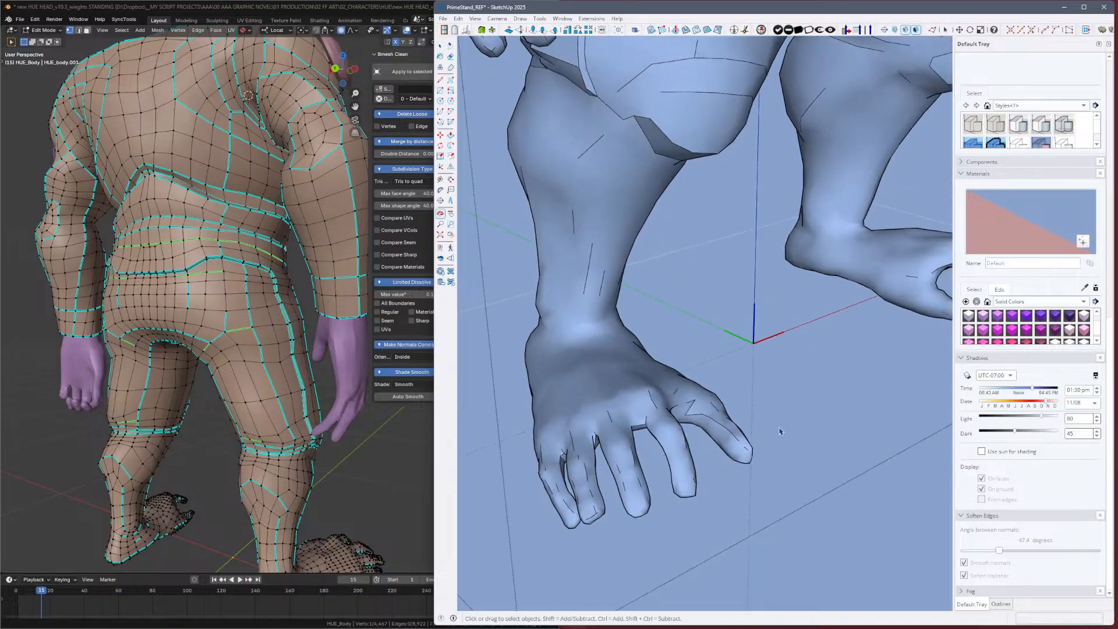
pyautogui.scroll(1, 737, 418)
pyautogui.scroll(2, 737, 418)
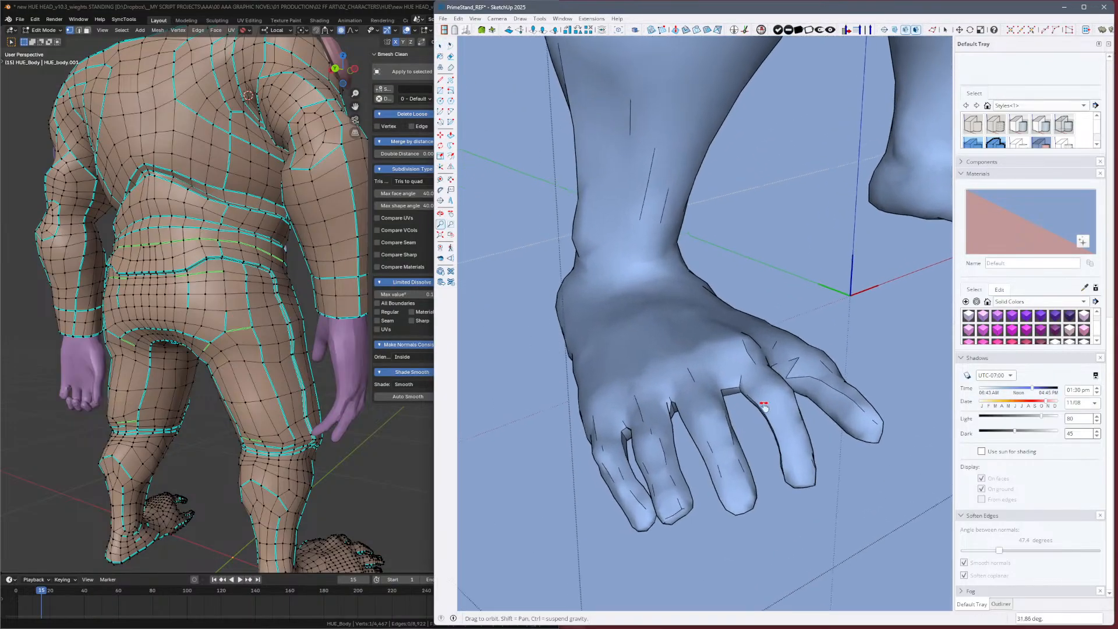
pyautogui.scroll(4, 757, 437)
pyautogui.keyDown('shift'); pyautogui.moveTo(696, 517); pyautogui.dragTo(707, 451); pyautogui.keyUp('shift')
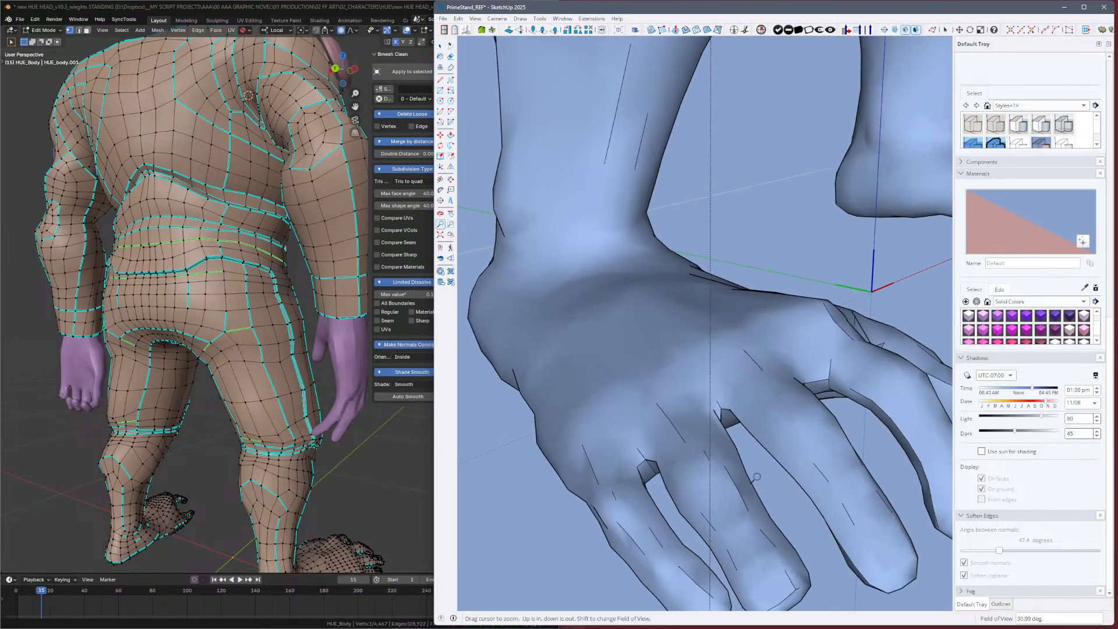
# Soften the edges in the web between the two smallest toes of the right foot.
pyautogui.moveTo(750, 458)
pyautogui.mouseDown(button='middle')
pyautogui.moveTo(766, 402)
pyautogui.moveTo(747, 400)
pyautogui.mouseUp(button='middle')
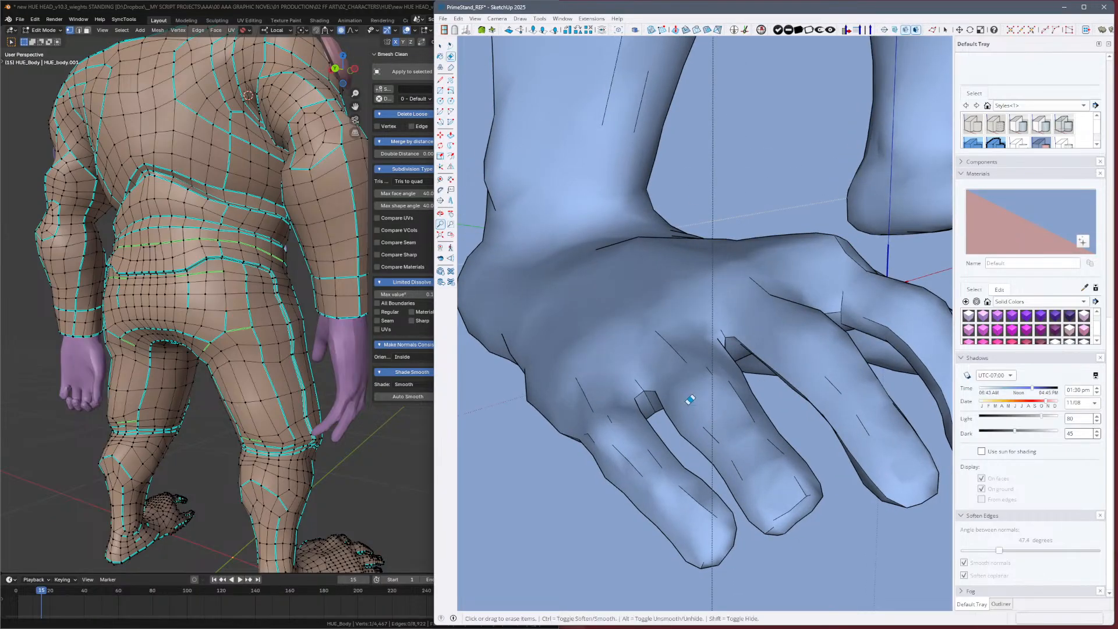
pyautogui.press('e')
pyautogui.click(647, 388)
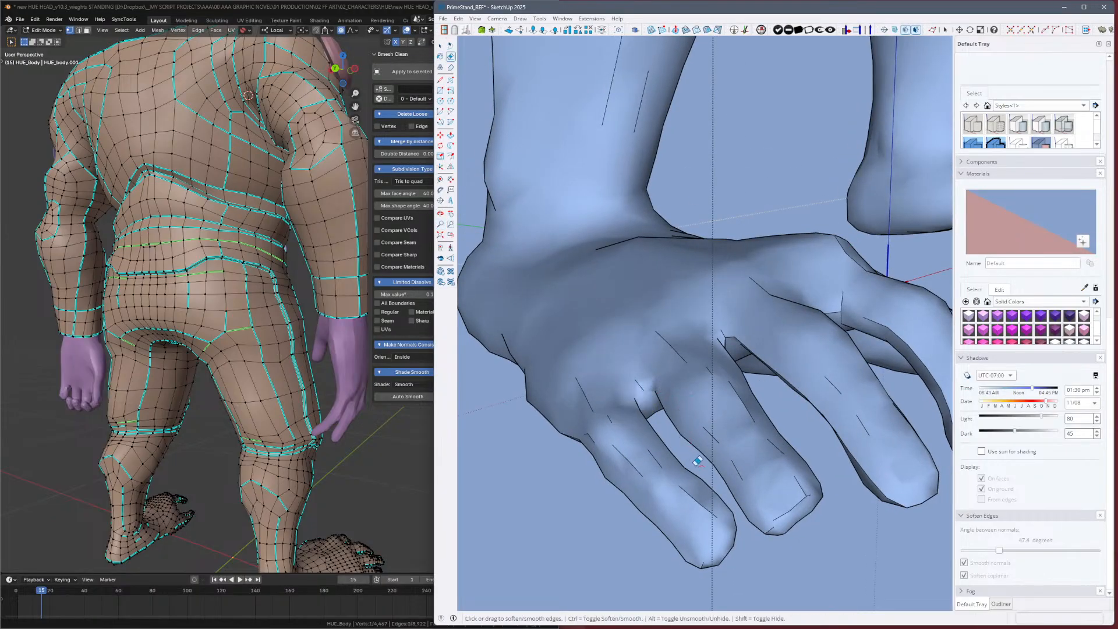
pyautogui.click(701, 499)
# Show hidden geometry and unsmooth the edges outlining the nails of the three outer toes.
pyautogui.hotkey('alt', 'h')
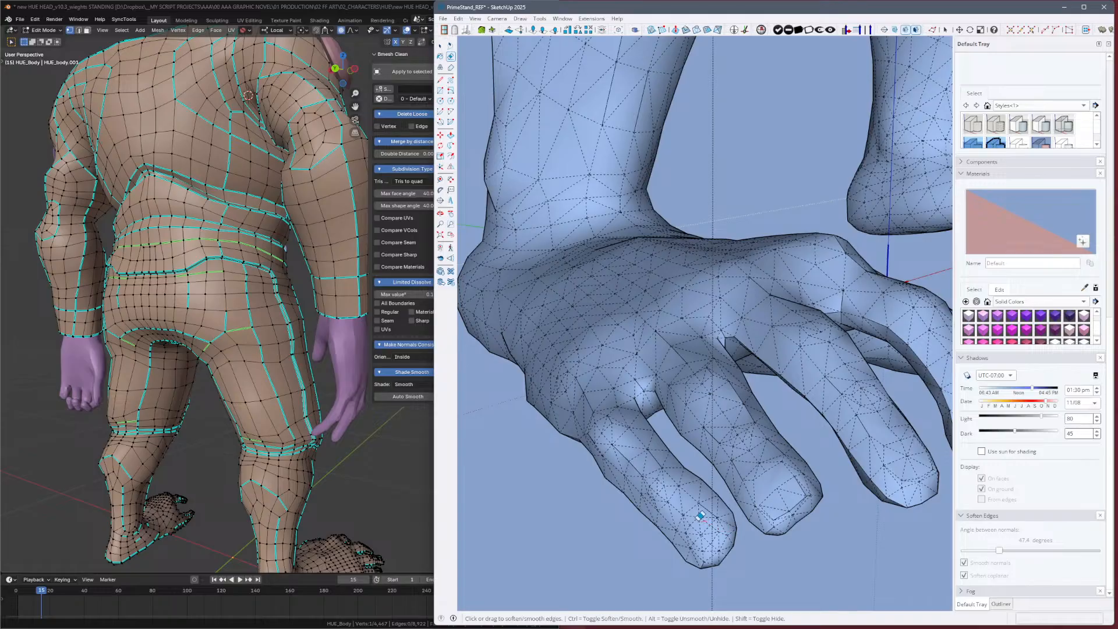
pyautogui.press('alt')
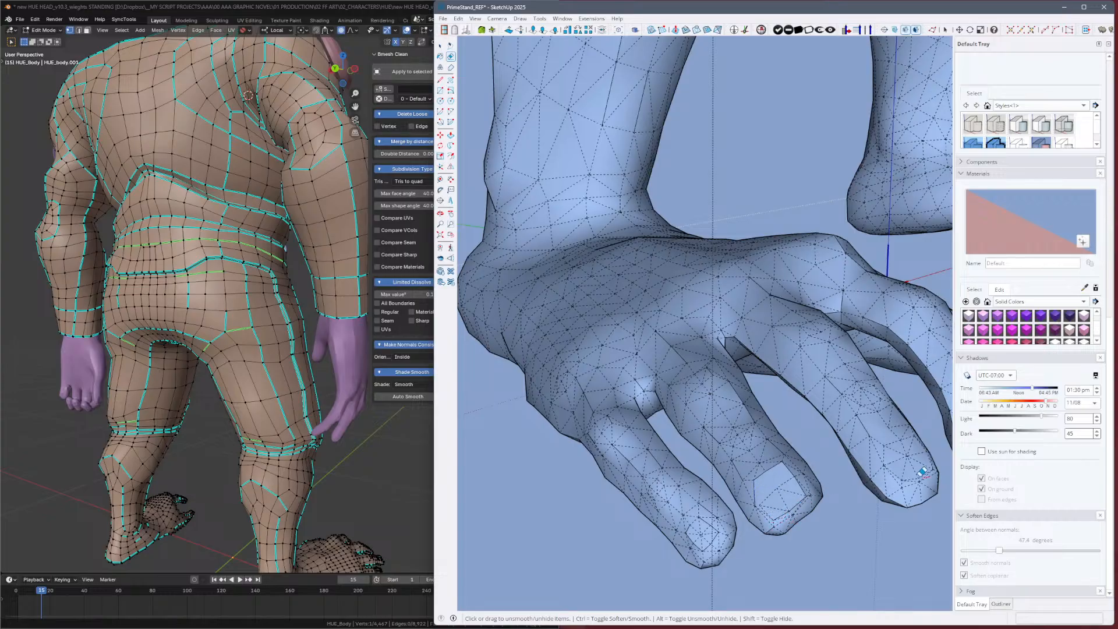
pyautogui.click(886, 450)
pyautogui.click(910, 436)
pyautogui.click(927, 463)
# Complete the middle toe's nail outline and soften the stray edge beside it with hidden geometry off.
pyautogui.moveTo(941, 457)
pyautogui.mouseDown(button='middle')
pyautogui.moveTo(809, 509)
pyautogui.moveTo(778, 488)
pyautogui.moveTo(721, 519)
pyautogui.moveTo(854, 494)
pyautogui.moveTo(818, 512)
pyautogui.moveTo(740, 505)
pyautogui.mouseUp(button='middle')
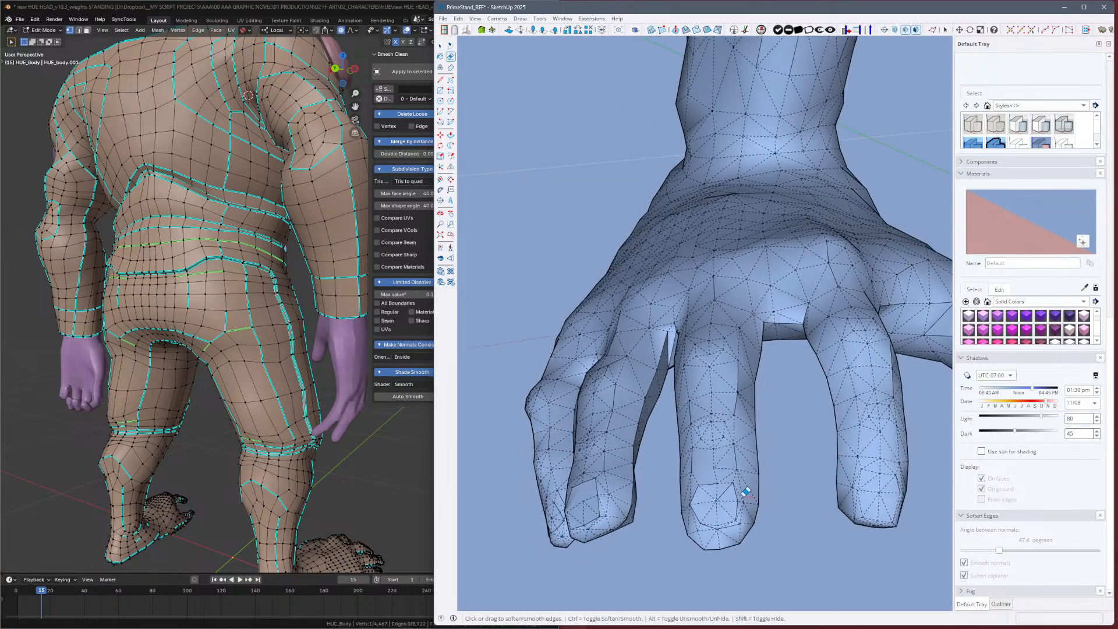
pyautogui.press('alt')
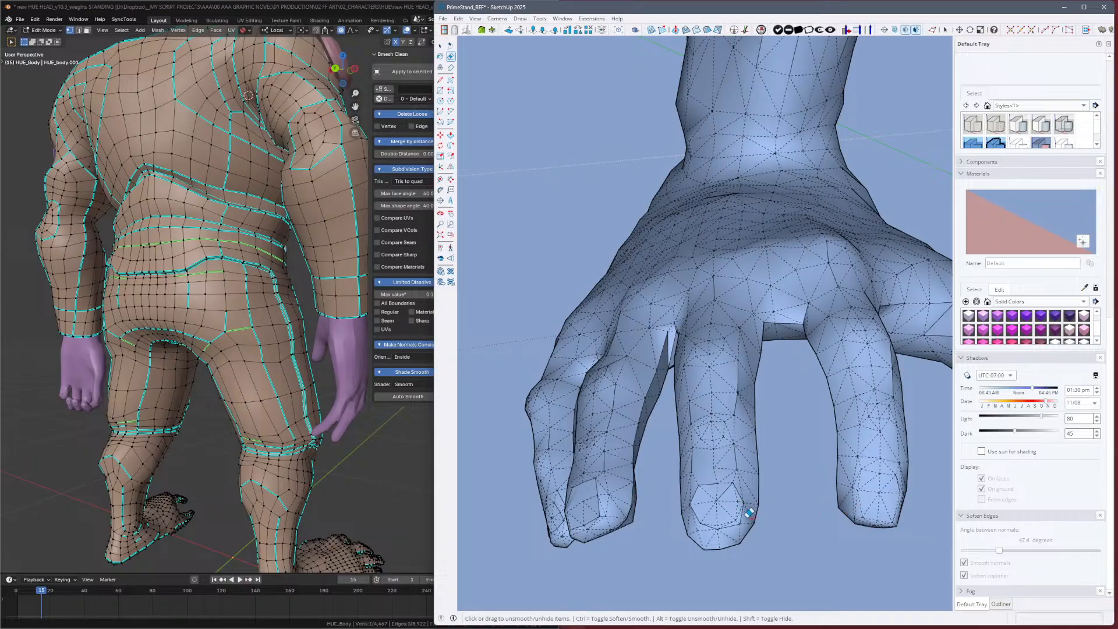
pyautogui.press('alt')
pyautogui.hotkey('alt', 'h')
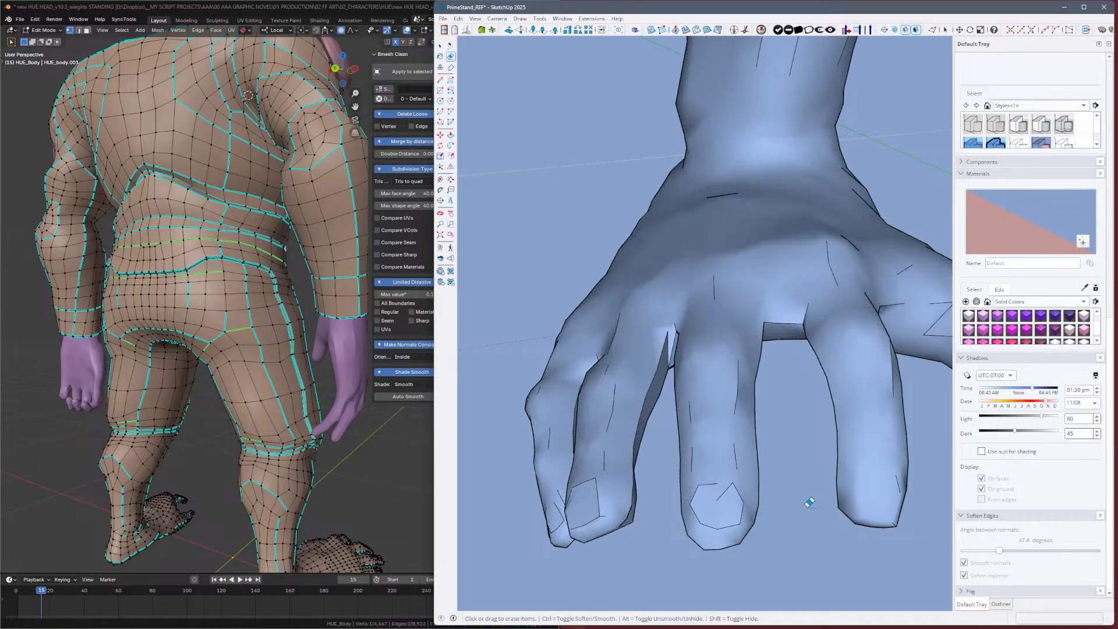
pyautogui.press('ctrl')
pyautogui.keyDown('ctrl'); pyautogui.click(726, 495); pyautogui.keyUp('ctrl')
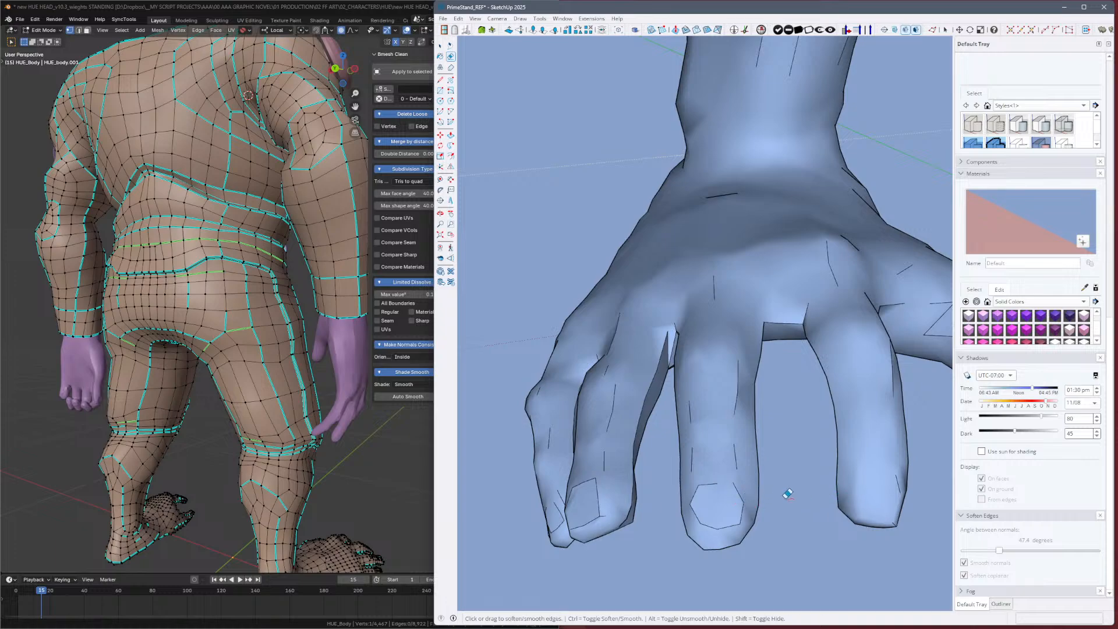
# Unsmooth the nail outline on the toe beside the big toe and soften the stray edge along its side.
pyautogui.hotkey('alt', 'h')
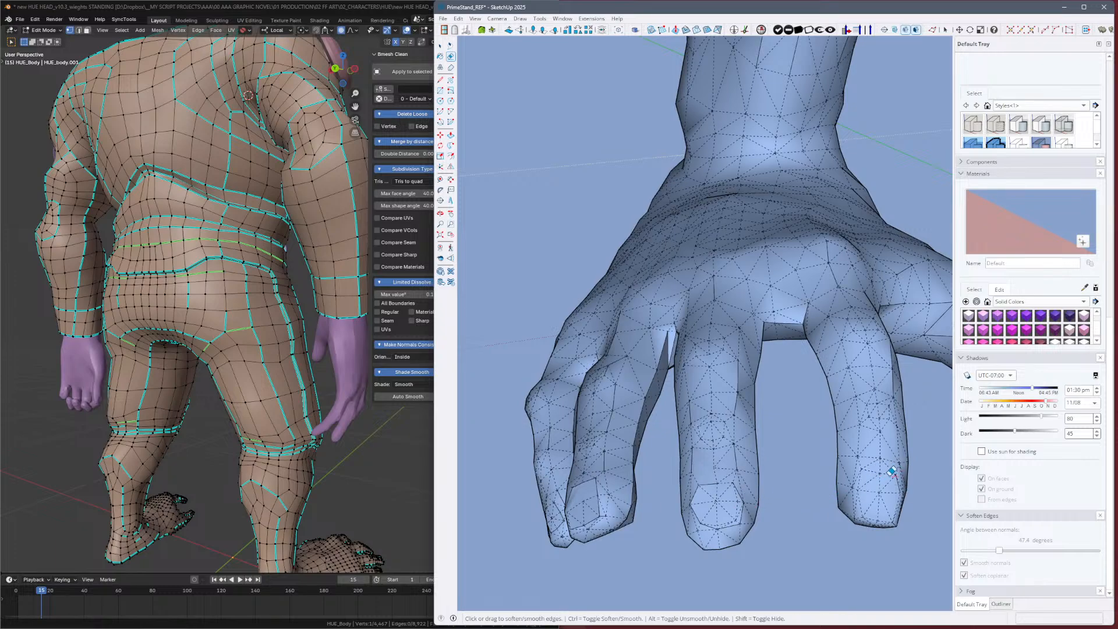
pyautogui.keyDown('alt'); pyautogui.click(878, 472); pyautogui.keyUp('alt')
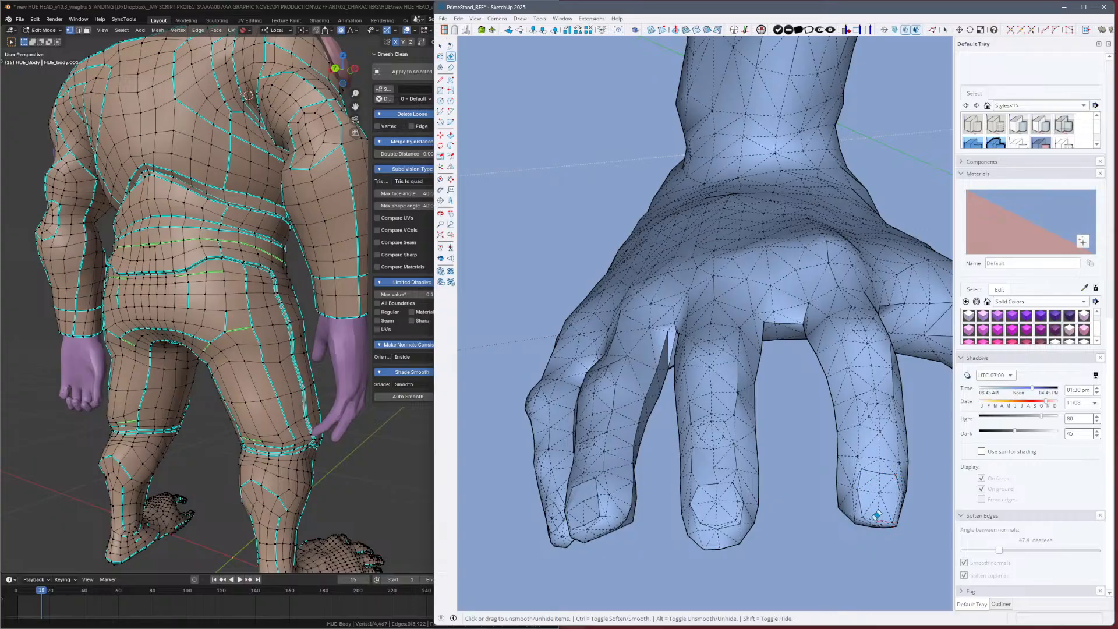
pyautogui.moveTo(918, 484)
pyautogui.mouseDown(button='middle')
pyautogui.moveTo(861, 474)
pyautogui.moveTo(818, 448)
pyautogui.mouseUp(button='middle')
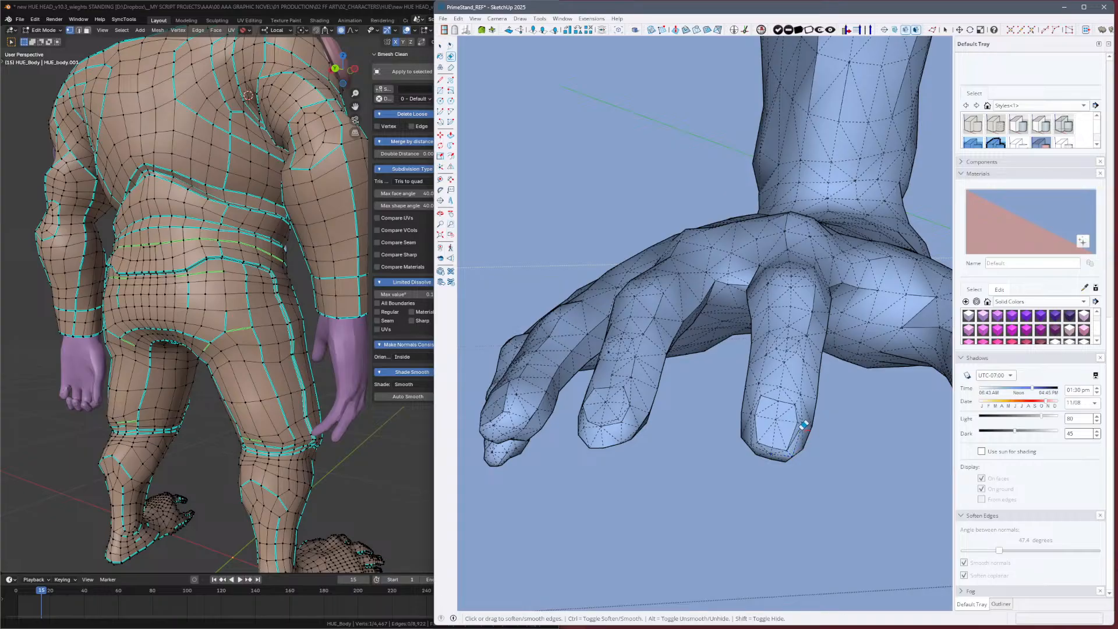
pyautogui.keyDown('ctrl'); pyautogui.click(801, 430); pyautogui.keyUp('ctrl')
pyautogui.moveTo(799, 435); pyautogui.dragTo(853, 424, button='middle')
pyautogui.hotkey('alt', 'h')
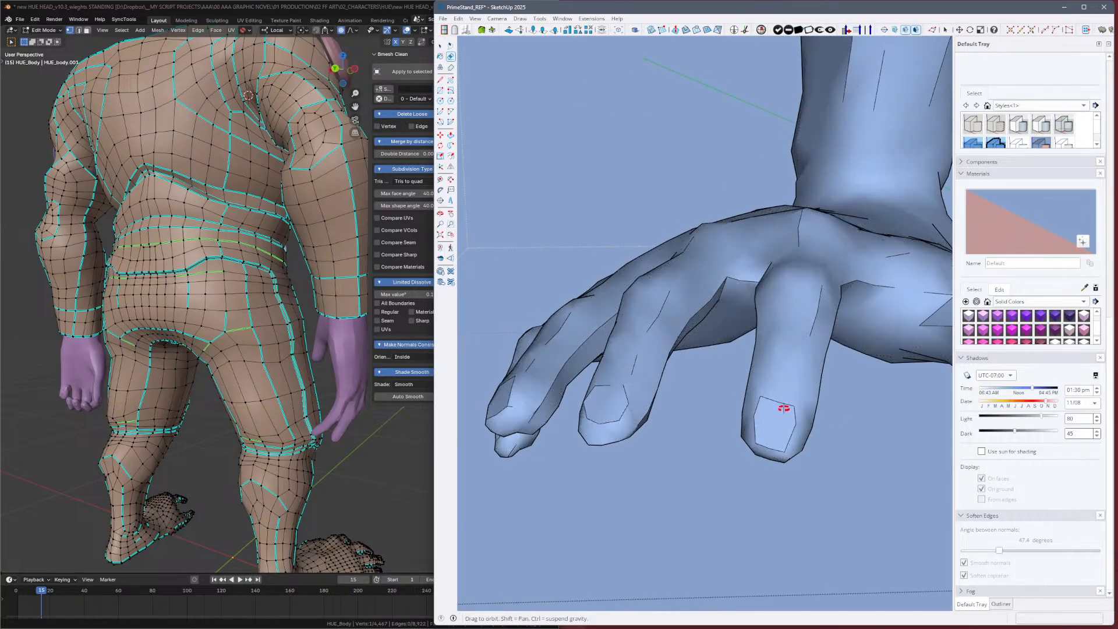
# Save the model and close the purge prompt.
pyautogui.moveTo(716, 407); pyautogui.dragTo(714, 424, button='middle')
pyautogui.hotkey('ctrl', 's')
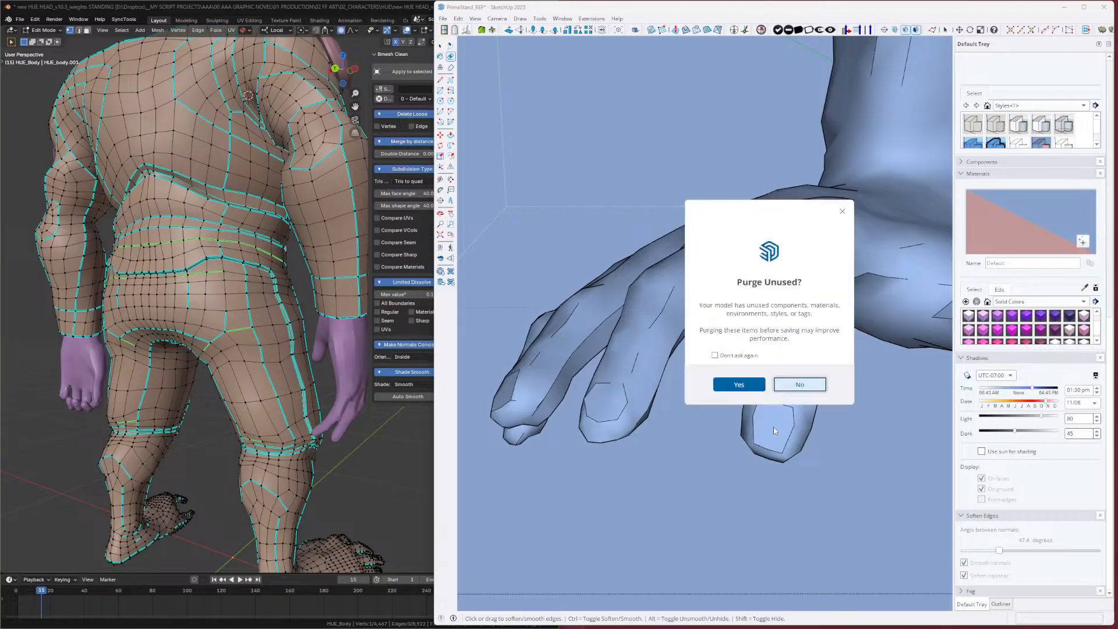
pyautogui.press('Return')
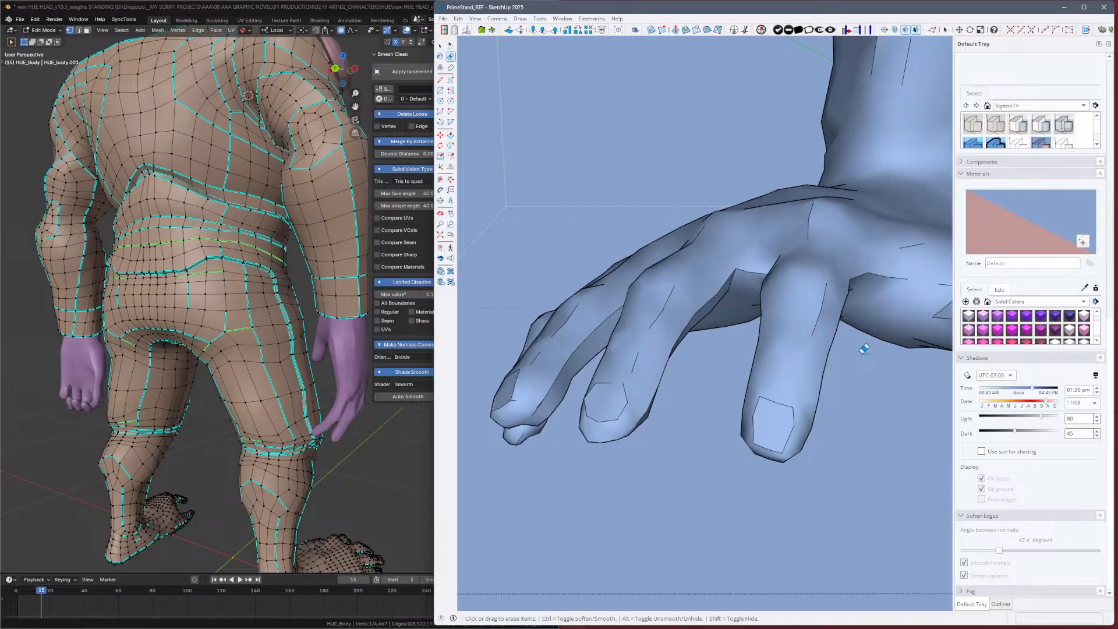
# Soften the stray edges in the webs and along the sides of the right foot's toes.
pyautogui.moveTo(823, 354)
pyautogui.mouseDown(button='middle')
pyautogui.moveTo(741, 437)
pyautogui.moveTo(748, 312)
pyautogui.moveTo(736, 389)
pyautogui.moveTo(715, 402)
pyautogui.mouseUp(button='middle')
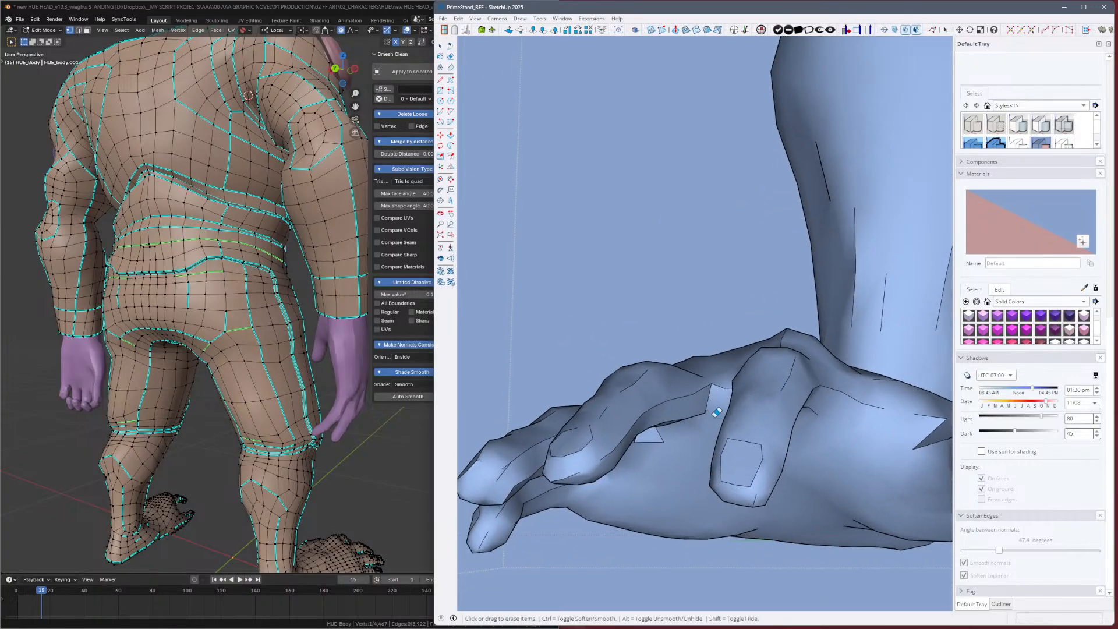
pyautogui.keyDown('ctrl'); pyautogui.moveTo(705, 384); pyautogui.dragTo(652, 419); pyautogui.keyUp('ctrl')
pyautogui.moveTo(647, 413)
pyautogui.keyDown('ctrl'); pyautogui.mouseDown()
pyautogui.moveTo(636, 446)
pyautogui.moveTo(591, 476)
pyautogui.mouseUp(); pyautogui.keyUp('ctrl')
pyautogui.keyDown('ctrl'); pyautogui.moveTo(586, 467); pyautogui.dragTo(572, 478); pyautogui.keyUp('ctrl')
pyautogui.moveTo(678, 406)
pyautogui.keyDown('ctrl'); pyautogui.mouseDown()
pyautogui.moveTo(724, 377)
pyautogui.moveTo(728, 388)
pyautogui.mouseUp(); pyautogui.keyUp('ctrl')
# Examine the whole figure with and without hidden geometry, then inspect the creases on the lower legs and toes.
pyautogui.moveTo(723, 459); pyautogui.dragTo(866, 543, button='middle')
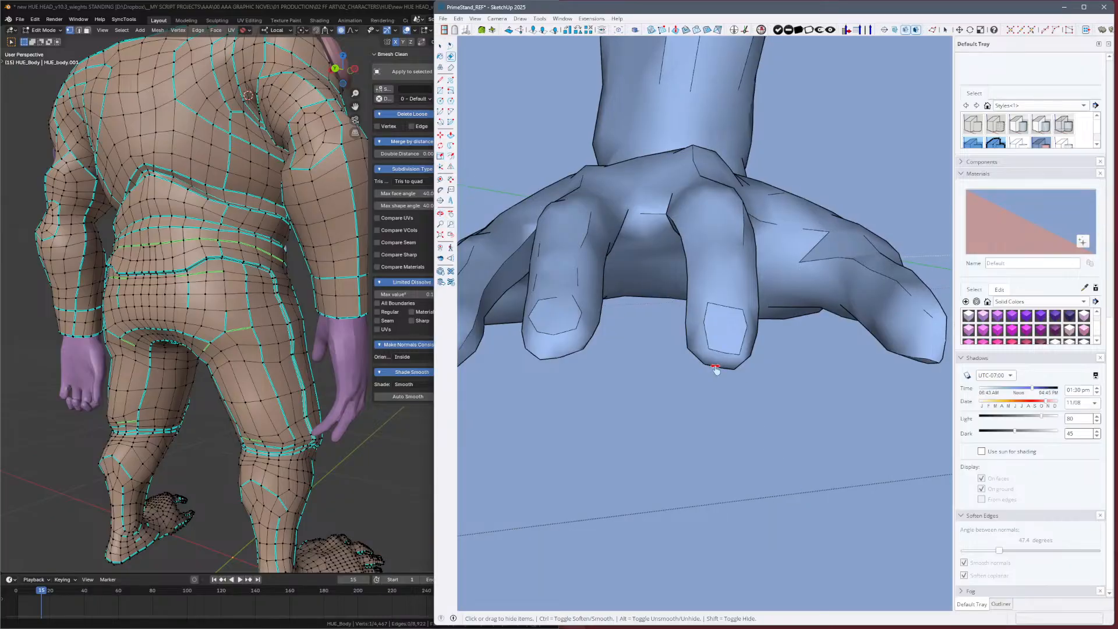
pyautogui.moveTo(716, 369)
pyautogui.mouseDown(button='middle')
pyautogui.moveTo(773, 499)
pyautogui.moveTo(882, 502)
pyautogui.moveTo(776, 420)
pyautogui.moveTo(789, 452)
pyautogui.moveTo(767, 478)
pyautogui.mouseUp(button='middle')
pyautogui.hotkey('shift', 'z')
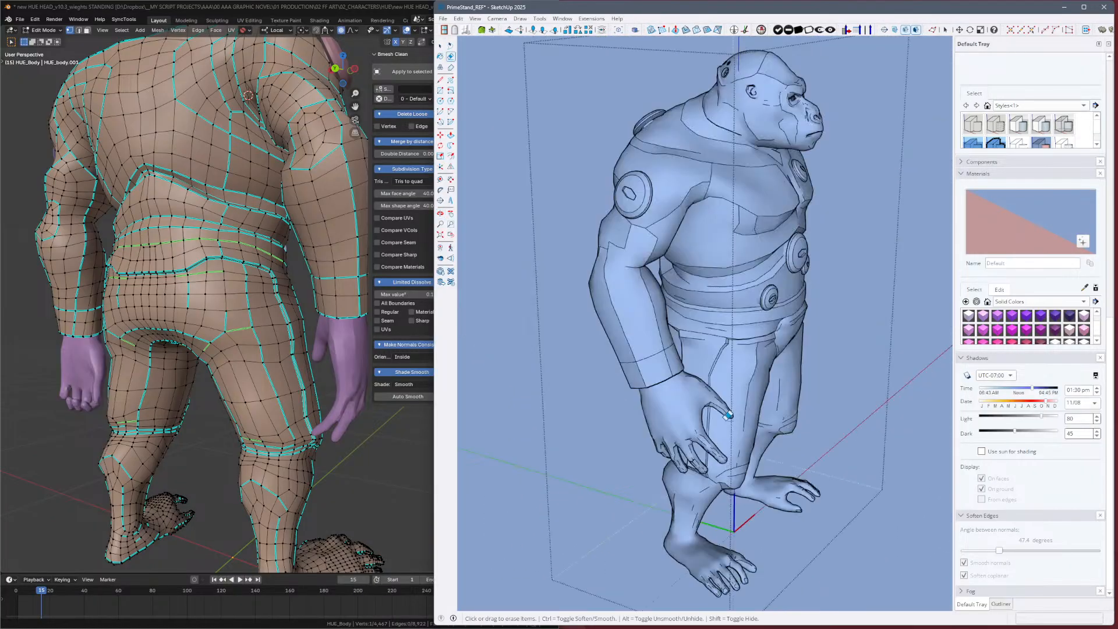
pyautogui.hotkey('alt', 'h')
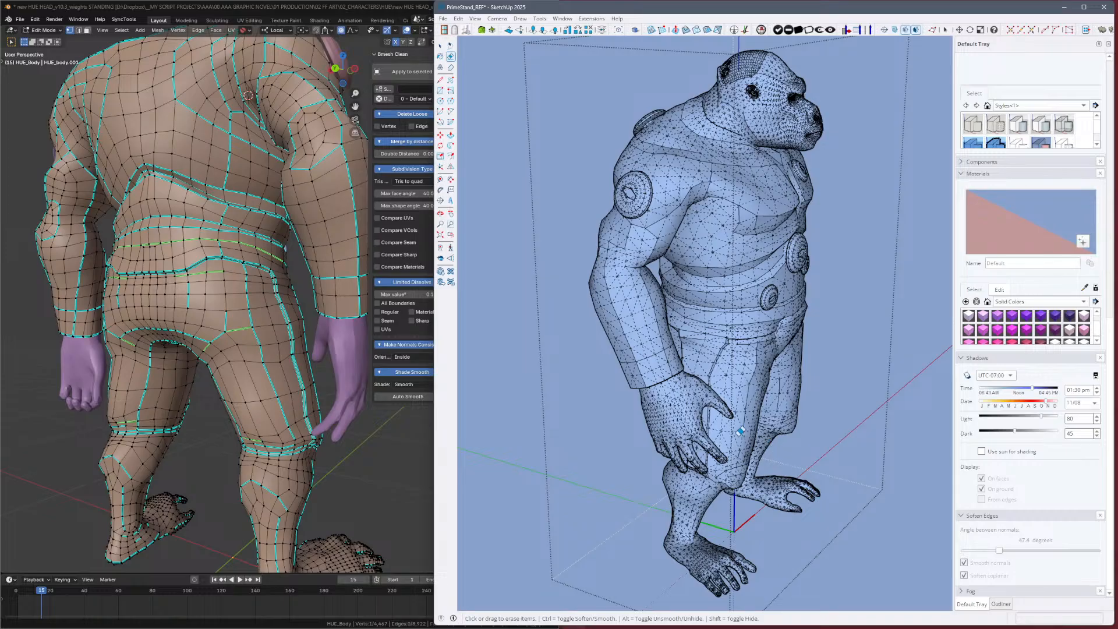
pyautogui.scroll(-2, 799, 457)
pyautogui.scroll(3, 748, 379)
pyautogui.hotkey('alt', 'h')
pyautogui.keyDown('shift'); pyautogui.moveTo(763, 536); pyautogui.dragTo(675, 326, button='middle'); pyautogui.keyUp('shift')
pyautogui.moveTo(676, 326); pyautogui.dragTo(694, 274, button='middle')
pyautogui.scroll(4, 743, 169)
pyautogui.moveTo(819, 247)
pyautogui.mouseDown(button='middle')
pyautogui.moveTo(676, 357)
pyautogui.moveTo(652, 353)
pyautogui.moveTo(866, 386)
pyautogui.moveTo(582, 361)
pyautogui.moveTo(592, 347)
pyautogui.moveTo(692, 350)
pyautogui.mouseUp(button='middle')
pyautogui.scroll(-2, 653, 353)
pyautogui.scroll(5, 582, 361)
pyautogui.scroll(-3, 759, 377)
pyautogui.moveTo(763, 379); pyautogui.dragTo(836, 387, button='middle')
pyautogui.keyDown('shift'); pyautogui.moveTo(836, 387); pyautogui.dragTo(673, 378, button='middle'); pyautogui.keyUp('shift')
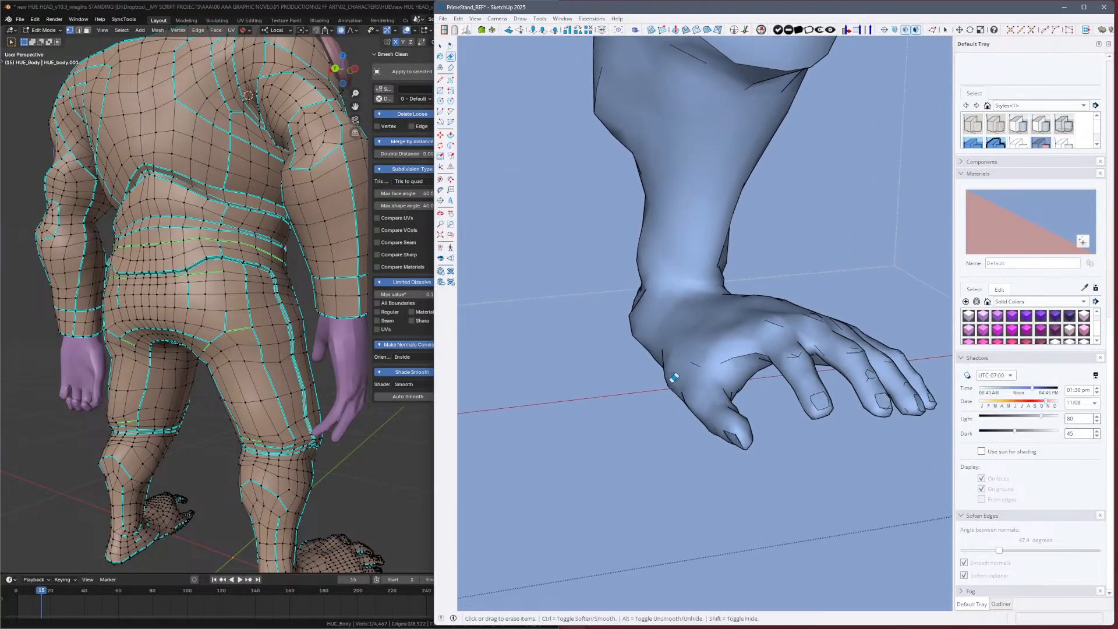
pyautogui.scroll(-4, 771, 365)
pyautogui.moveTo(776, 383)
pyautogui.mouseDown(button='middle')
pyautogui.moveTo(896, 366)
pyautogui.moveTo(882, 376)
pyautogui.mouseUp(button='middle')
pyautogui.scroll(5, 592, 435)
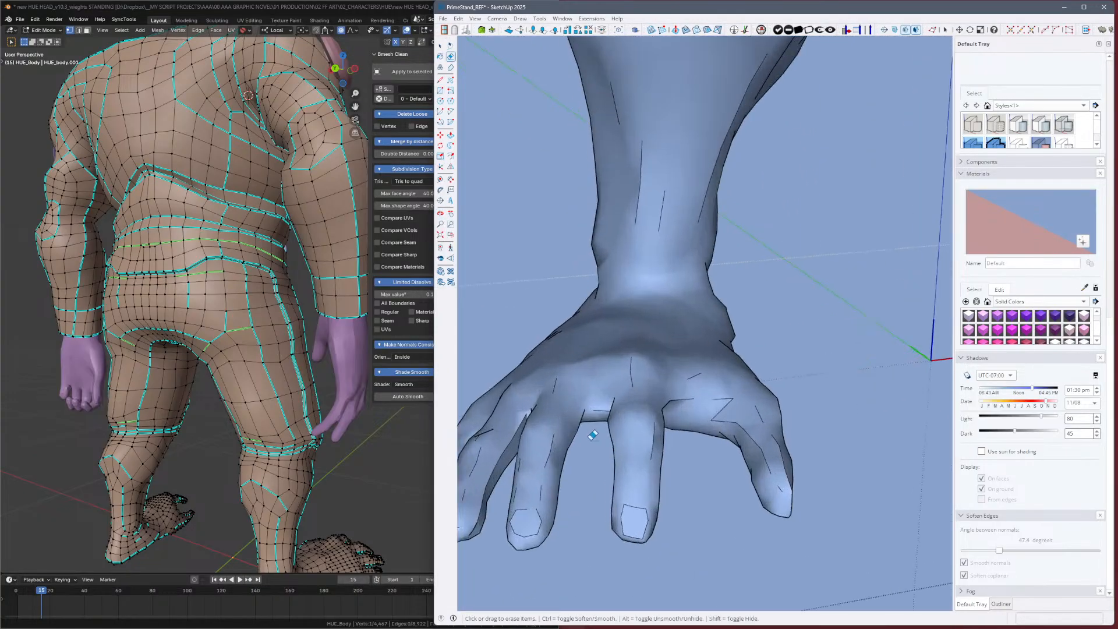
pyautogui.scroll(3, 592, 435)
pyautogui.keyDown('shift'); pyautogui.moveTo(654, 432); pyautogui.dragTo(677, 433, button='middle'); pyautogui.keyUp('shift')
# With hidden geometry shown, unsmooth a crease across the base of the toe beside the big toe and soften stray edges on the big toe.
pyautogui.hotkey('alt', 'h')
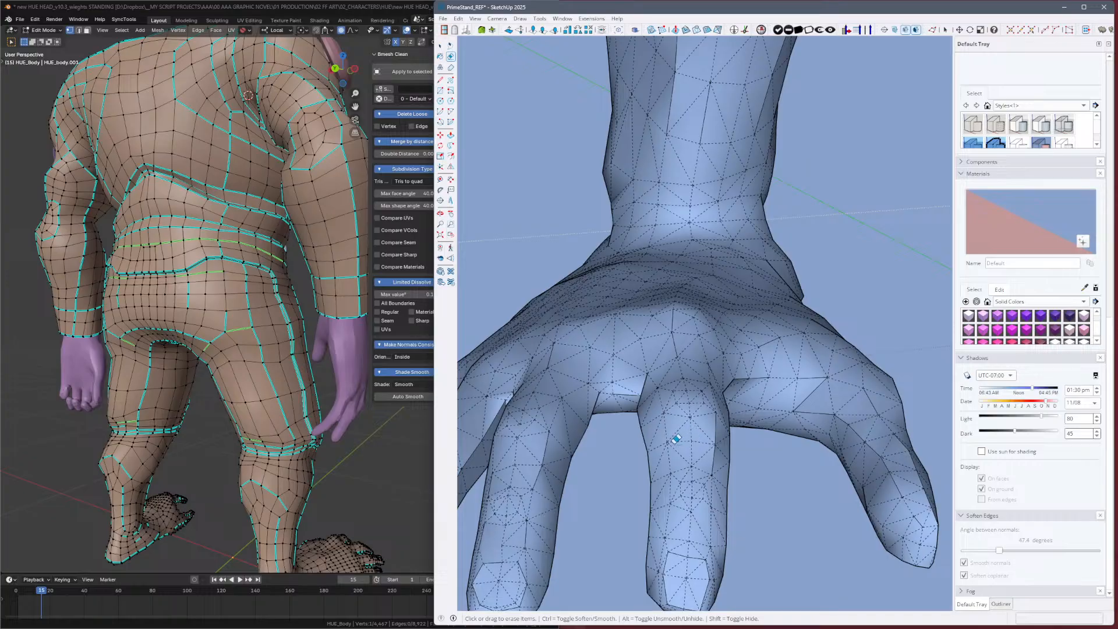
pyautogui.keyDown('alt'); pyautogui.click(692, 402); pyautogui.keyUp('alt')
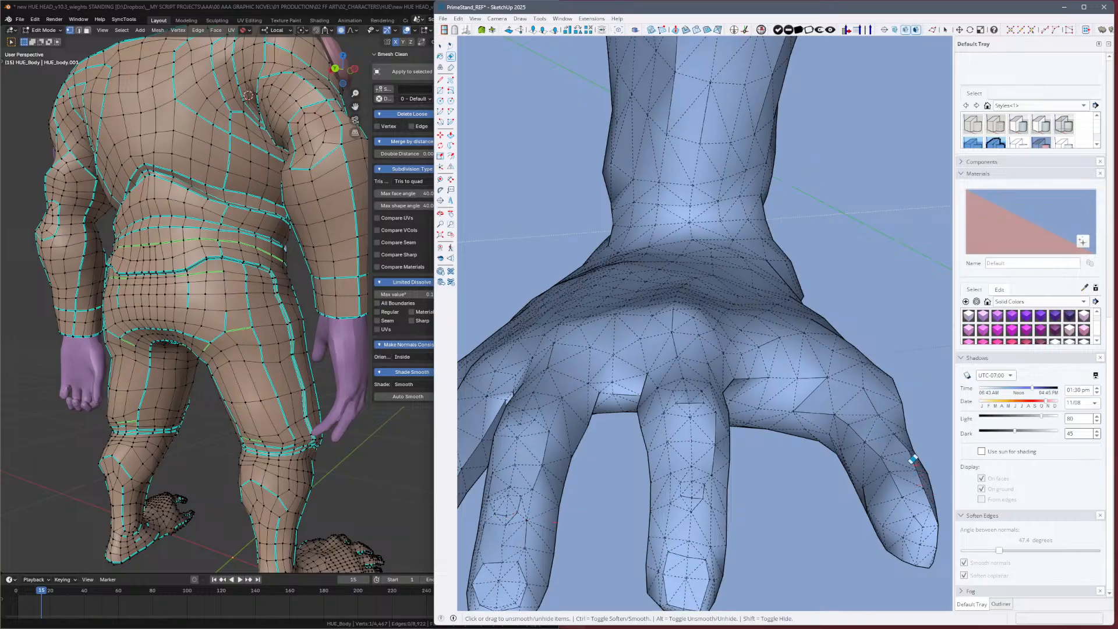
pyautogui.keyDown('ctrl'); pyautogui.click(858, 432); pyautogui.keyUp('ctrl')
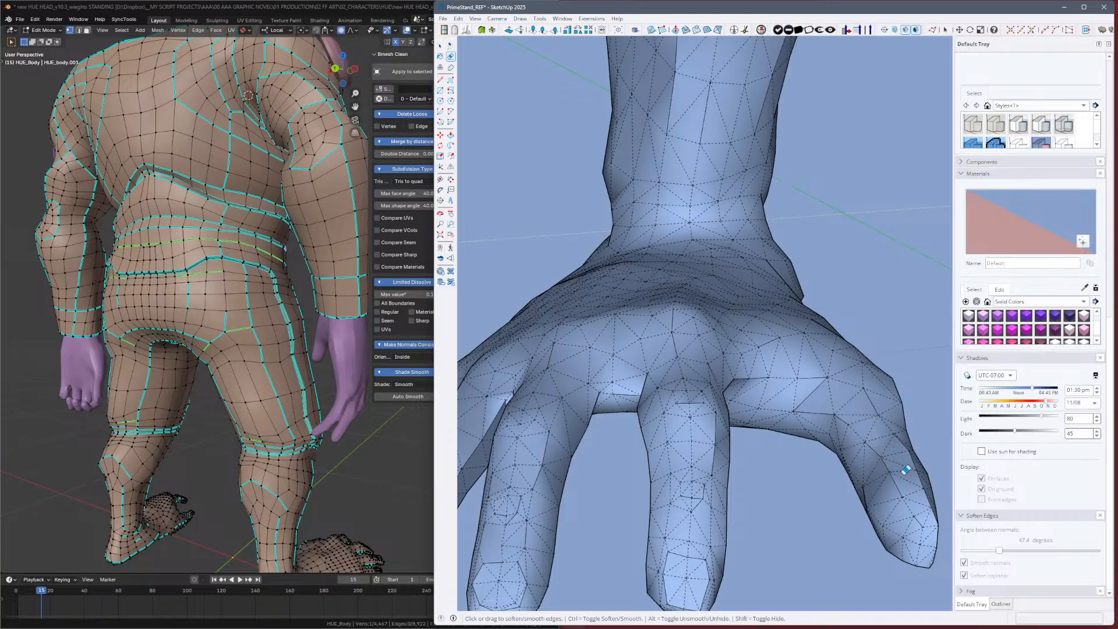
pyautogui.keyDown('ctrl'); pyautogui.click(878, 462); pyautogui.keyUp('ctrl')
# Soften the stray edges at the base of the big toe and along its side and tip.
pyautogui.moveTo(926, 504)
pyautogui.mouseDown(button='middle')
pyautogui.moveTo(829, 510)
pyautogui.moveTo(801, 499)
pyautogui.moveTo(913, 466)
pyautogui.moveTo(756, 442)
pyautogui.moveTo(760, 471)
pyautogui.mouseUp(button='middle')
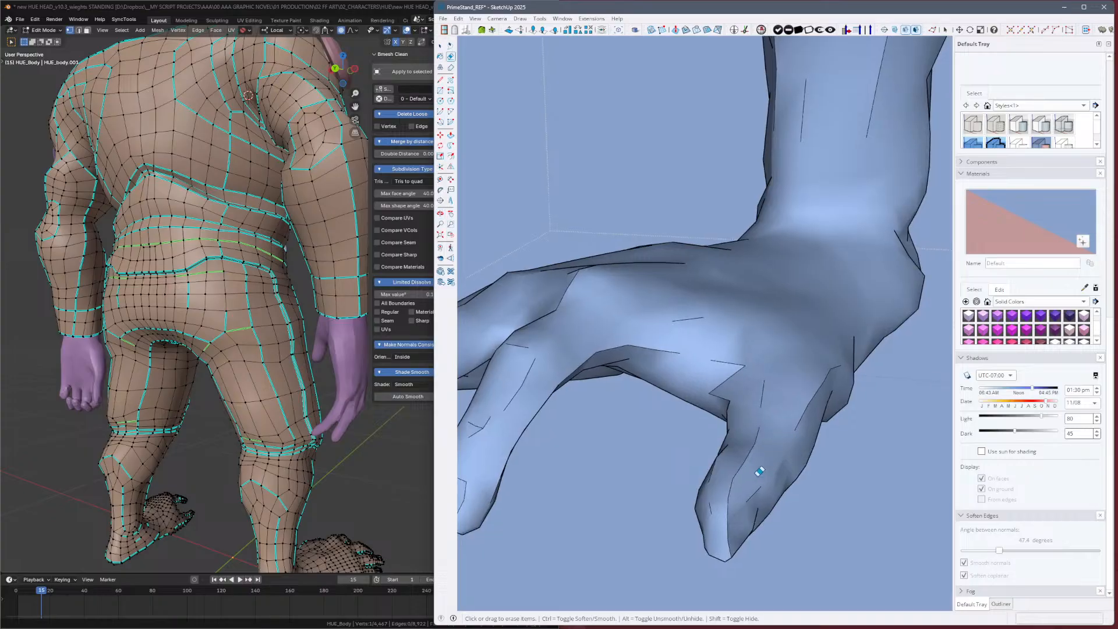
pyautogui.press('ctrl')
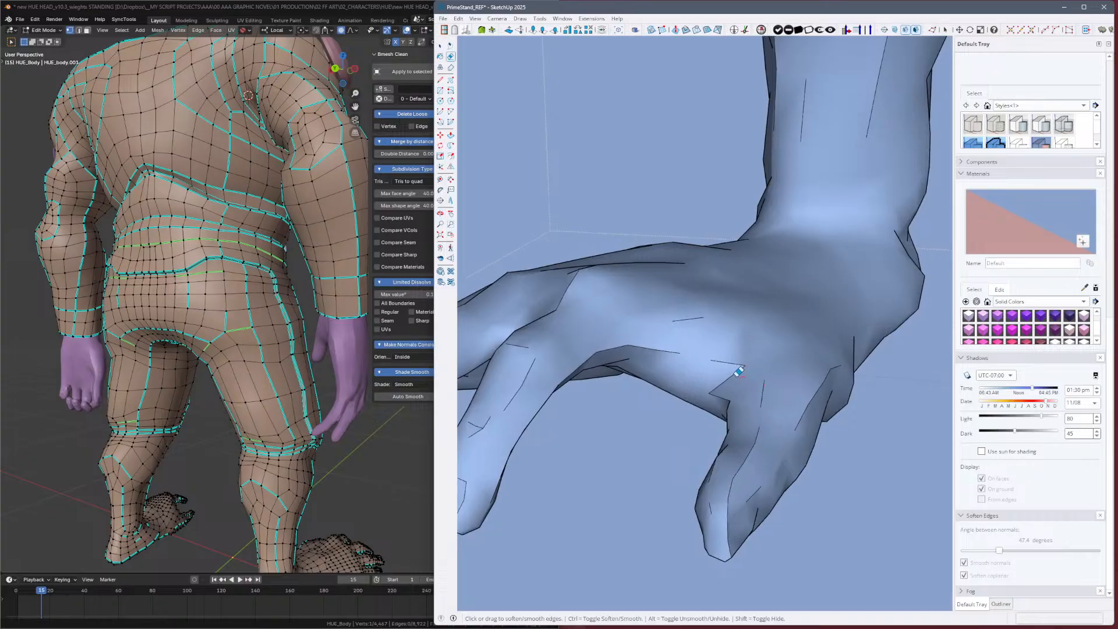
pyautogui.moveTo(727, 389)
pyautogui.keyDown('ctrl'); pyautogui.mouseDown()
pyautogui.moveTo(753, 391)
pyautogui.moveTo(722, 365)
pyautogui.mouseUp(); pyautogui.keyUp('ctrl')
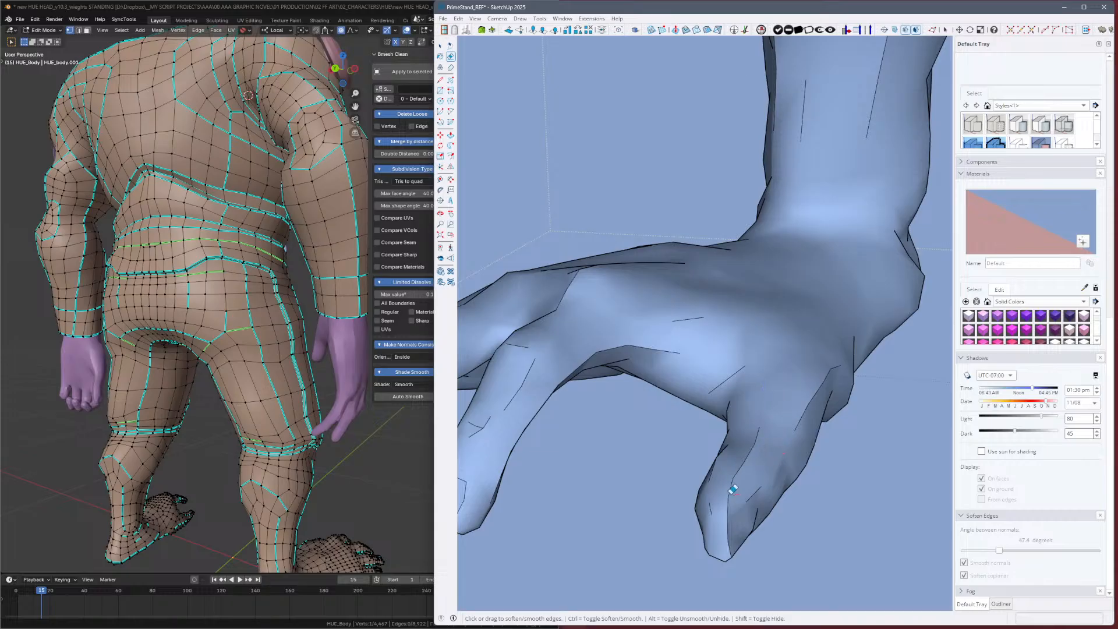
pyautogui.click(731, 491)
pyautogui.moveTo(732, 517); pyautogui.dragTo(732, 552)
pyautogui.moveTo(754, 451); pyautogui.dragTo(781, 451)
# Unsmooth the edges that outline the nail on the big toe.
pyautogui.moveTo(779, 452)
pyautogui.mouseDown(button='middle')
pyautogui.moveTo(756, 467)
pyautogui.moveTo(709, 436)
pyautogui.mouseUp(button='middle')
pyautogui.press('alt')
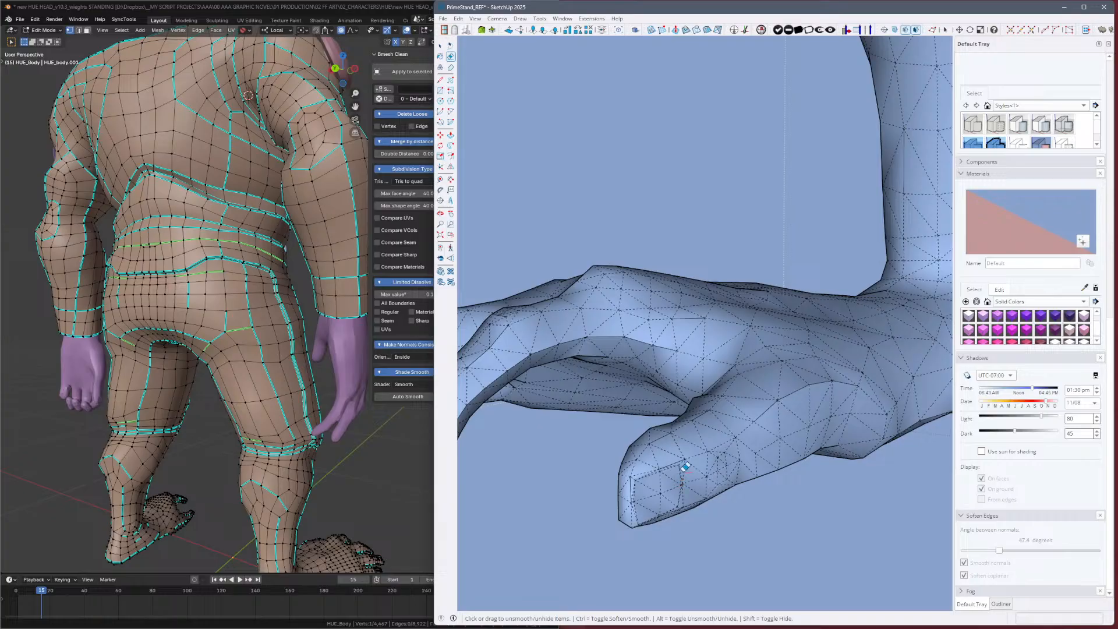
pyautogui.press('alt')
pyautogui.press('ctrl')
pyautogui.press('alt')
pyautogui.click(649, 477)
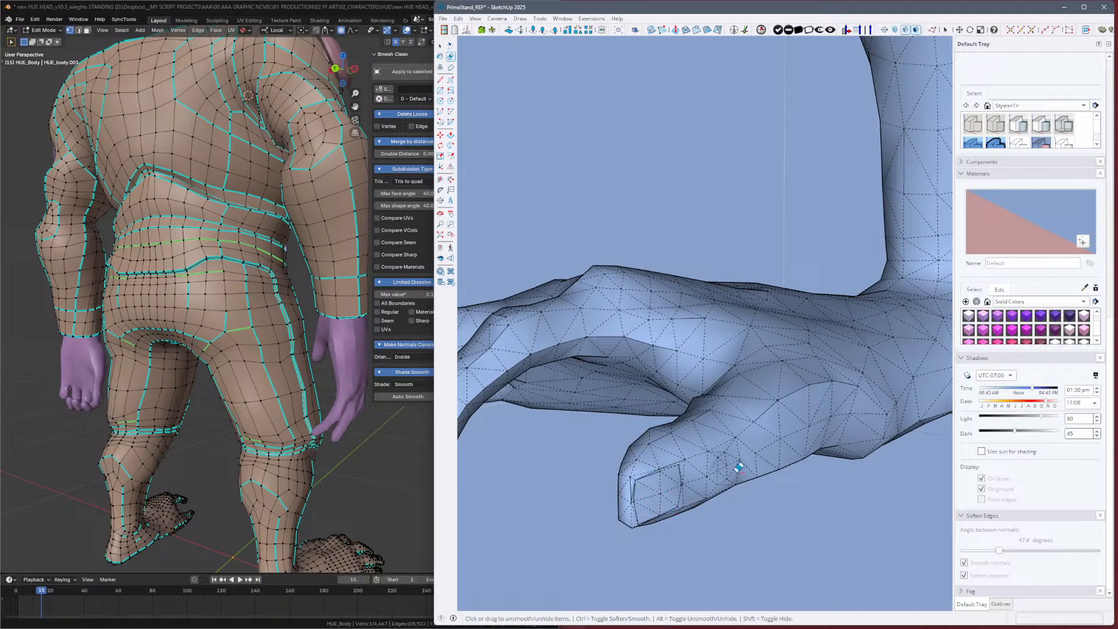
pyautogui.moveTo(679, 469); pyautogui.dragTo(690, 457)
pyautogui.press('ctrl')
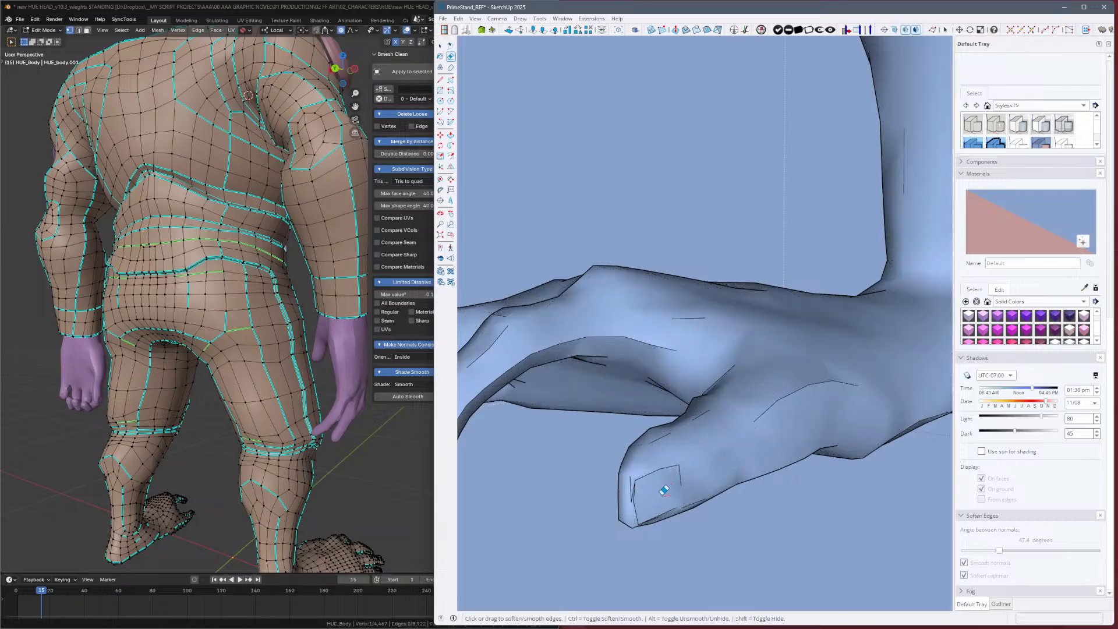
# Unsmooth the knuckle crease behind the big toe's nail and soften an edge of the long crease near the toe's base.
pyautogui.press('alt')
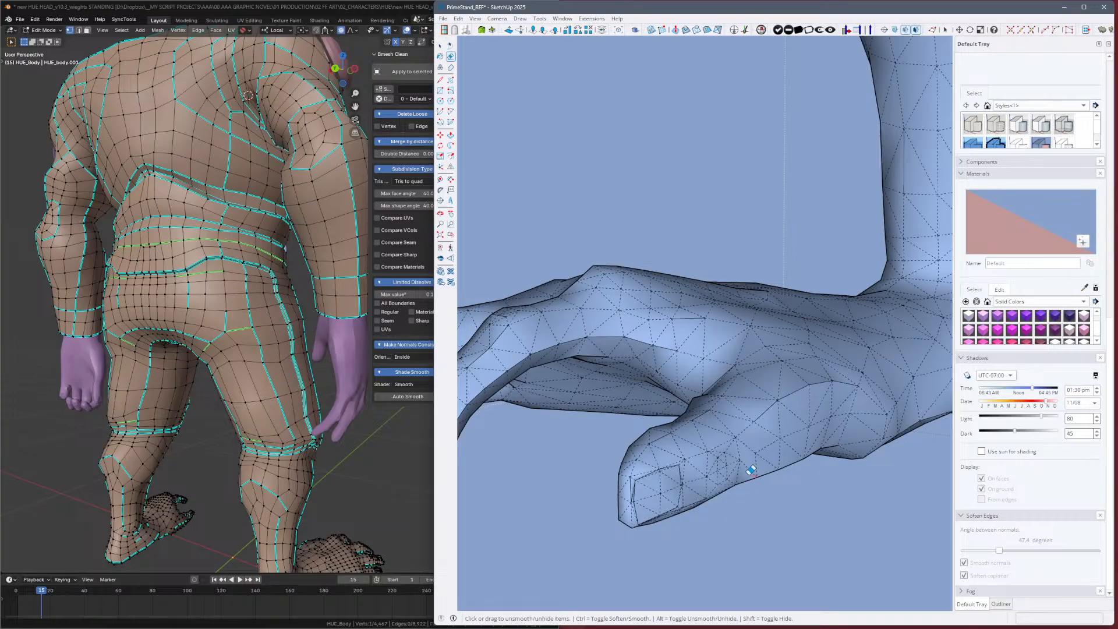
pyautogui.click(716, 464)
pyautogui.click(714, 480)
pyautogui.keyDown('ctrl'); pyautogui.moveTo(820, 376); pyautogui.dragTo(822, 389); pyautogui.keyUp('ctrl')
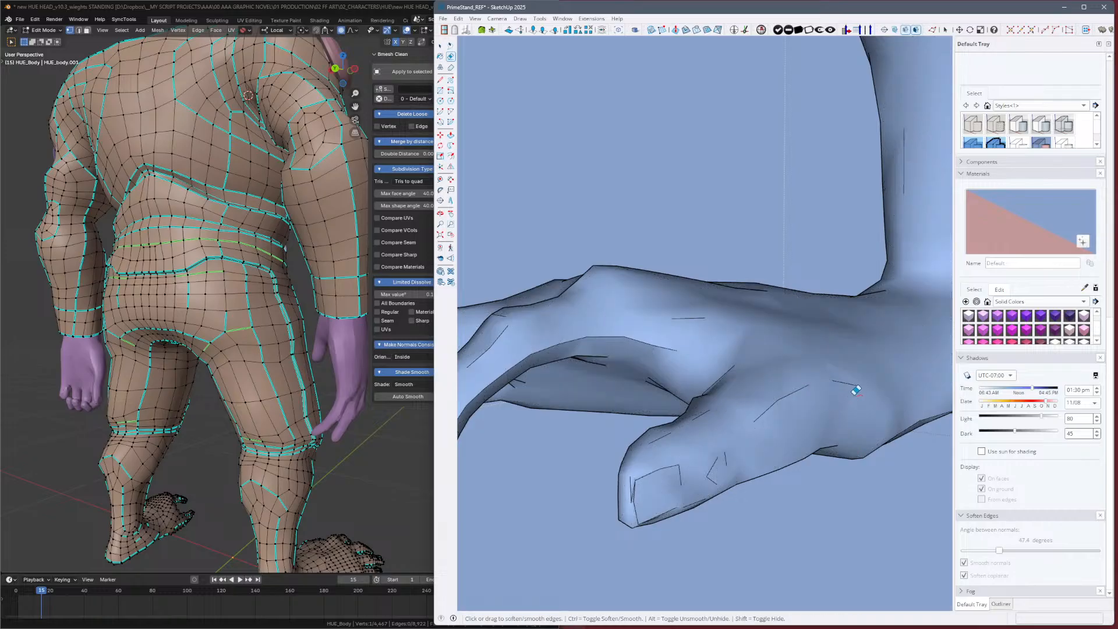
# Unsmooth the knuckle crease edges across the bases of the middle toes.
pyautogui.moveTo(852, 389)
pyautogui.mouseDown(button='middle')
pyautogui.moveTo(723, 411)
pyautogui.moveTo(861, 436)
pyautogui.moveTo(855, 467)
pyautogui.moveTo(873, 459)
pyautogui.moveTo(828, 456)
pyautogui.mouseUp(button='middle')
pyautogui.press('alt')
pyautogui.moveTo(756, 456); pyautogui.dragTo(764, 471, button='middle')
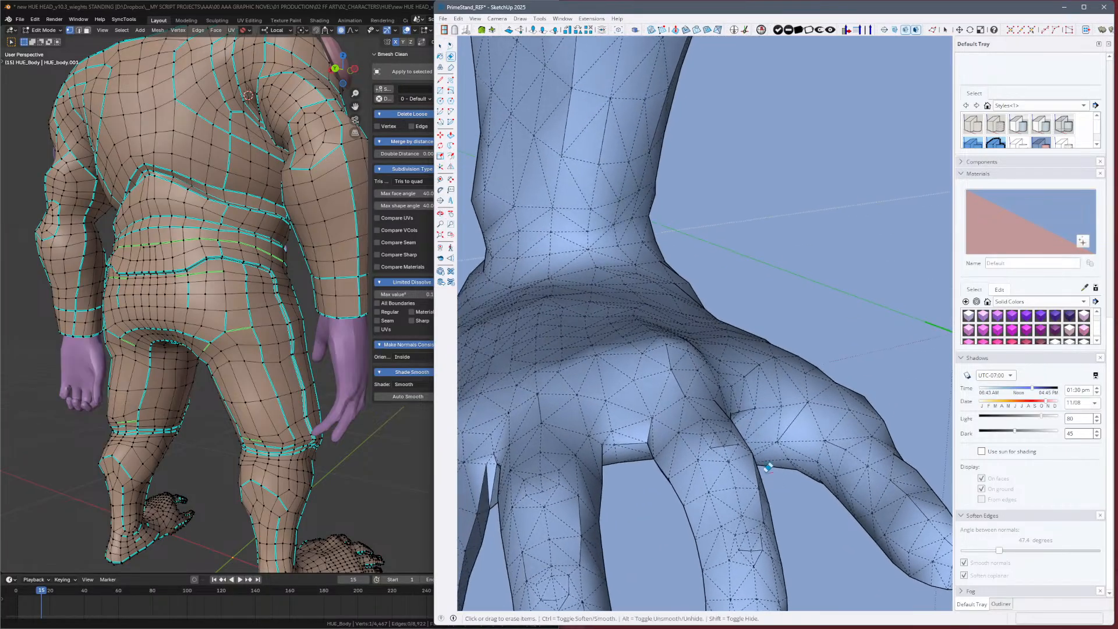
pyautogui.keyDown('alt'); pyautogui.click(706, 441); pyautogui.keyUp('alt')
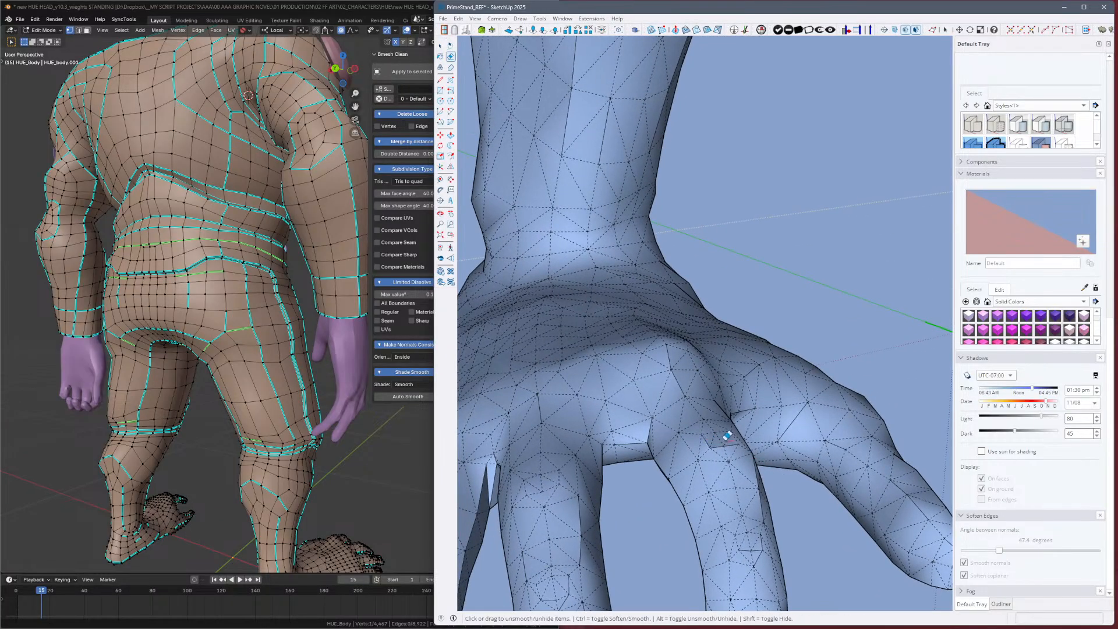
pyautogui.keyDown('alt'); pyautogui.click(554, 482); pyautogui.keyUp('alt')
pyautogui.keyDown('alt'); pyautogui.moveTo(553, 484); pyautogui.dragTo(562, 474); pyautogui.keyUp('alt')
pyautogui.click(556, 465)
# Soften the stray edge in the web between the two smallest toes.
pyautogui.moveTo(606, 460); pyautogui.dragTo(761, 455, button='middle')
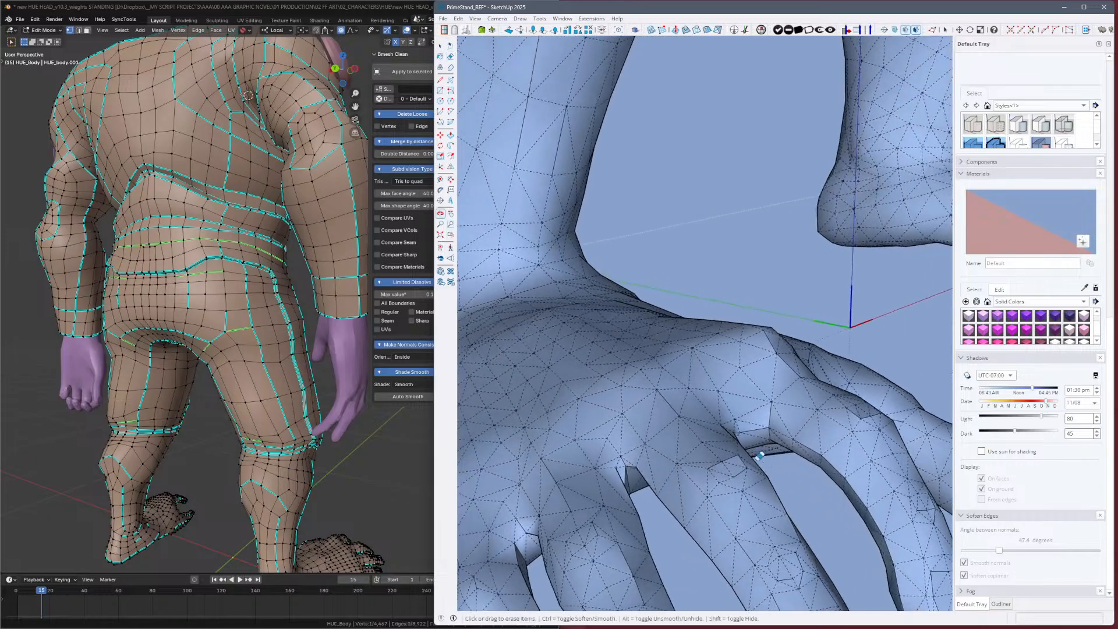
pyautogui.press('alt')
pyautogui.scroll(-3, 841, 435)
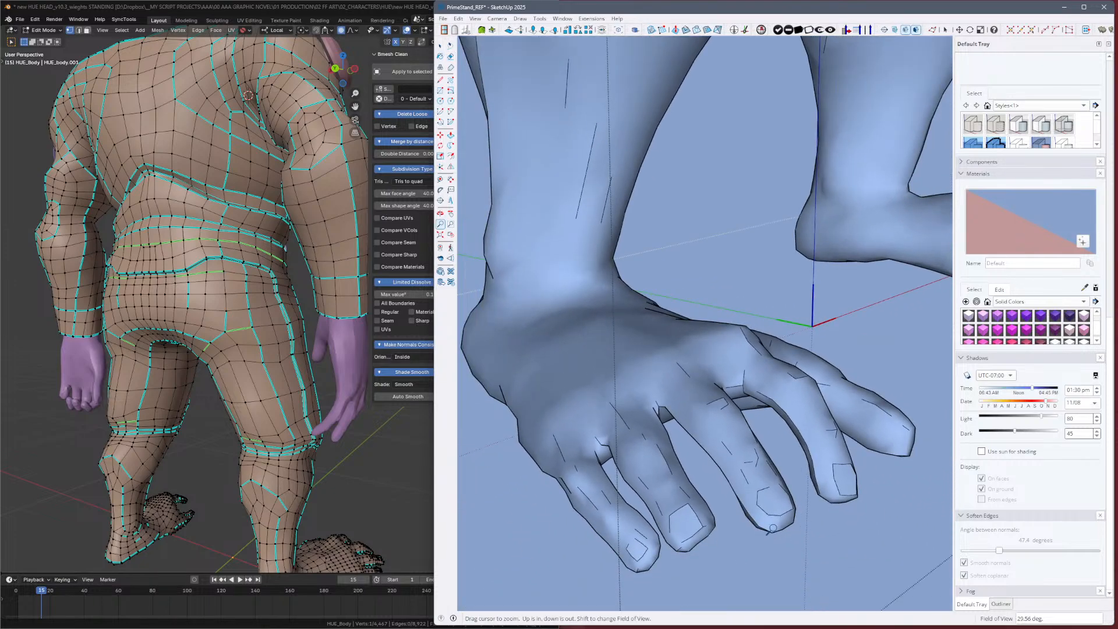
pyautogui.moveTo(799, 493)
pyautogui.mouseDown(button='middle')
pyautogui.moveTo(840, 499)
pyautogui.moveTo(829, 505)
pyautogui.mouseUp(button='middle')
pyautogui.scroll(1, 829, 505)
pyautogui.hotkey('alt', 'h')
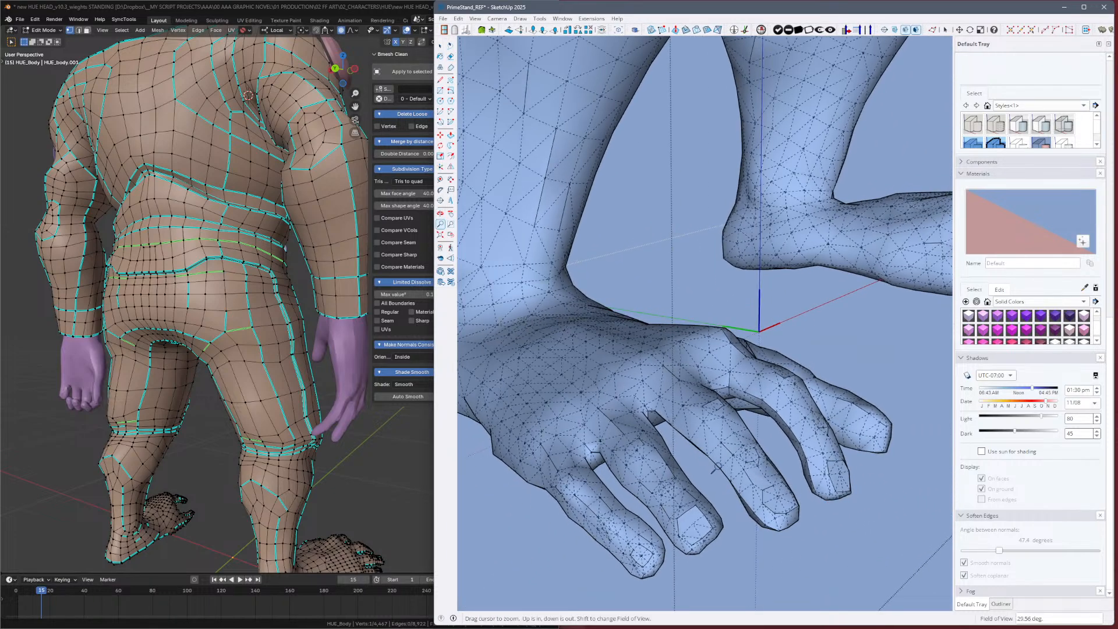
pyautogui.scroll(1, 651, 454)
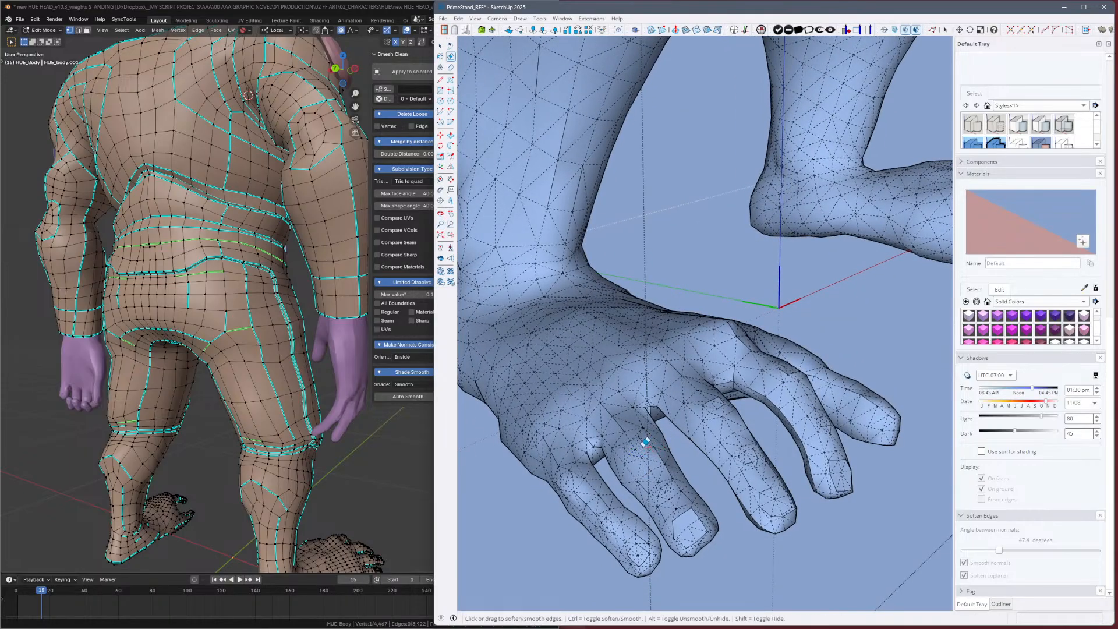
pyautogui.press('alt')
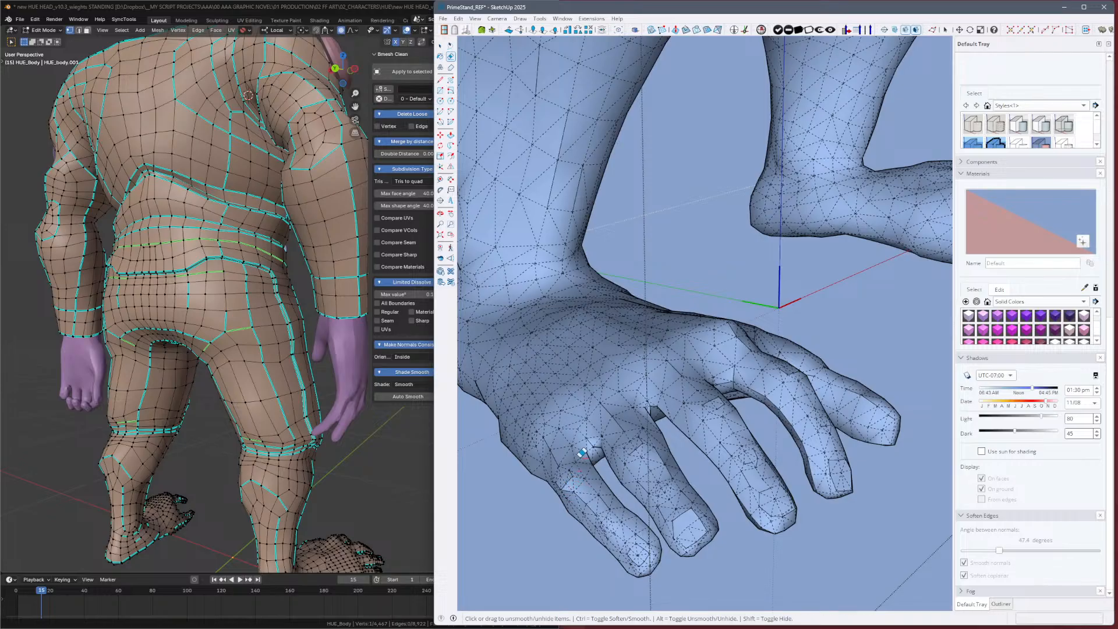
pyautogui.press('alt')
pyautogui.press('ctrl')
pyautogui.click(596, 450)
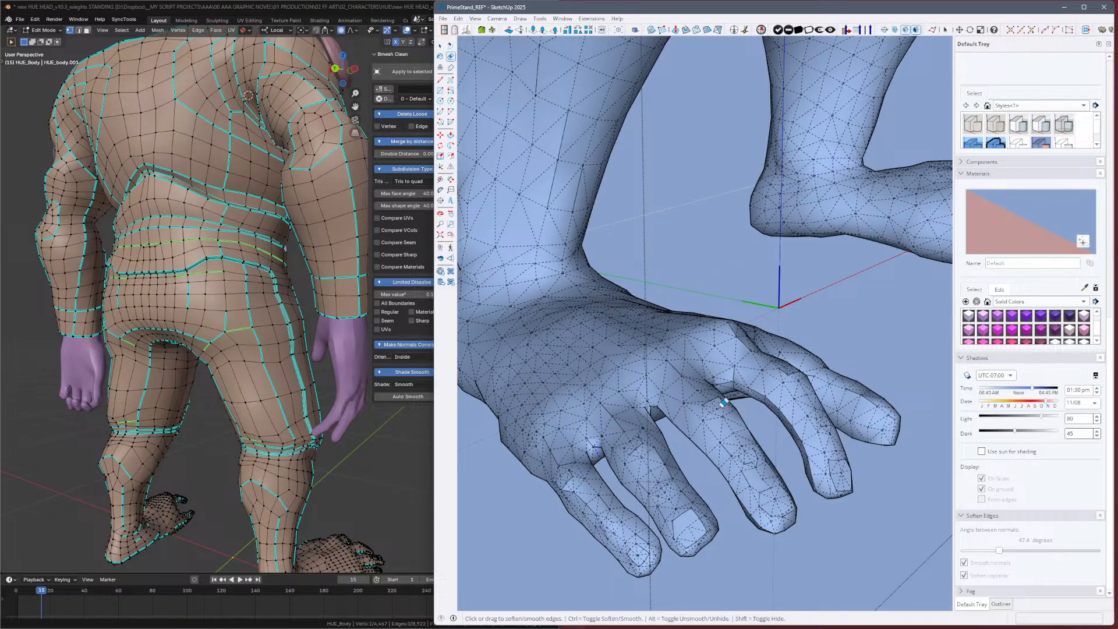
pyautogui.press('ctrl')
pyautogui.hotkey('alt', 'h')
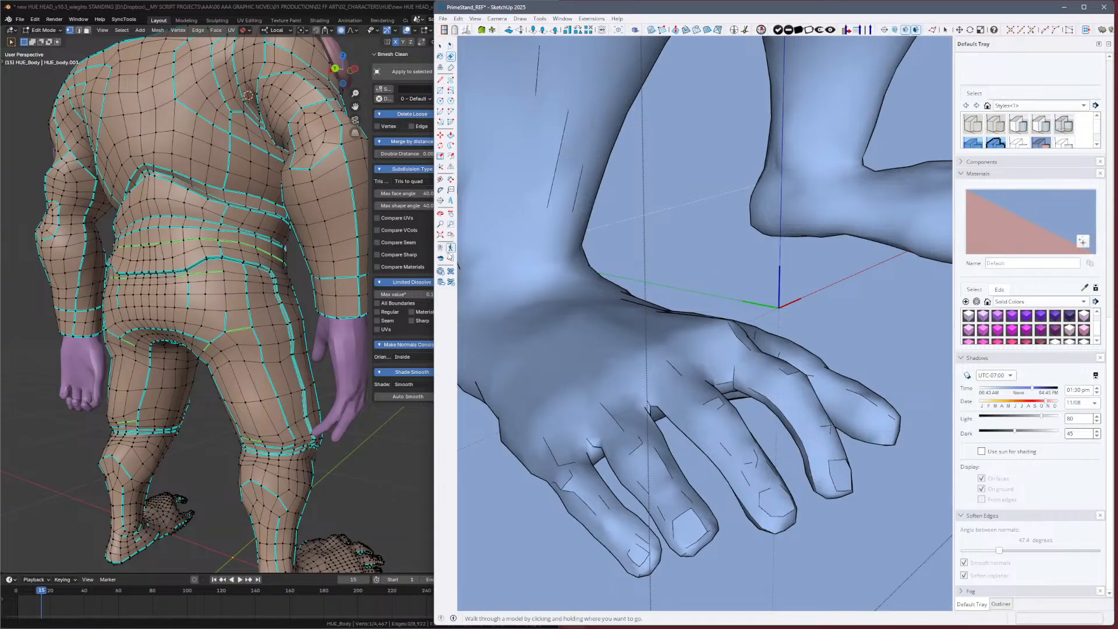
# Unsmooth short knuckle creases behind the nails of the little toe, its neighbour and the toe beside the big toe.
pyautogui.hotkey('alt', 'h')
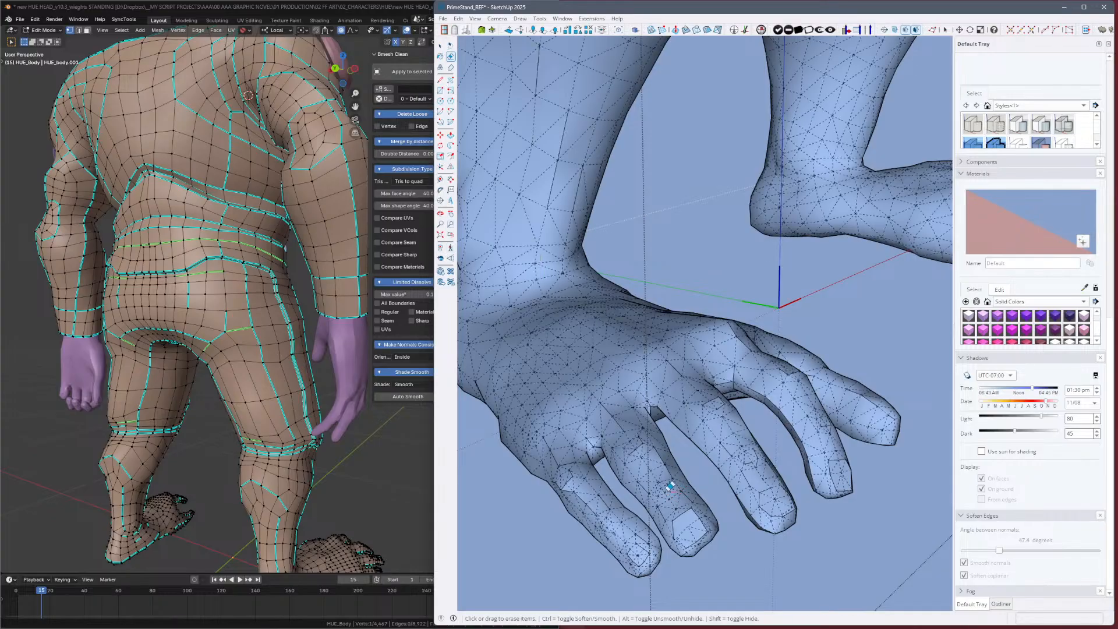
pyautogui.press('alt')
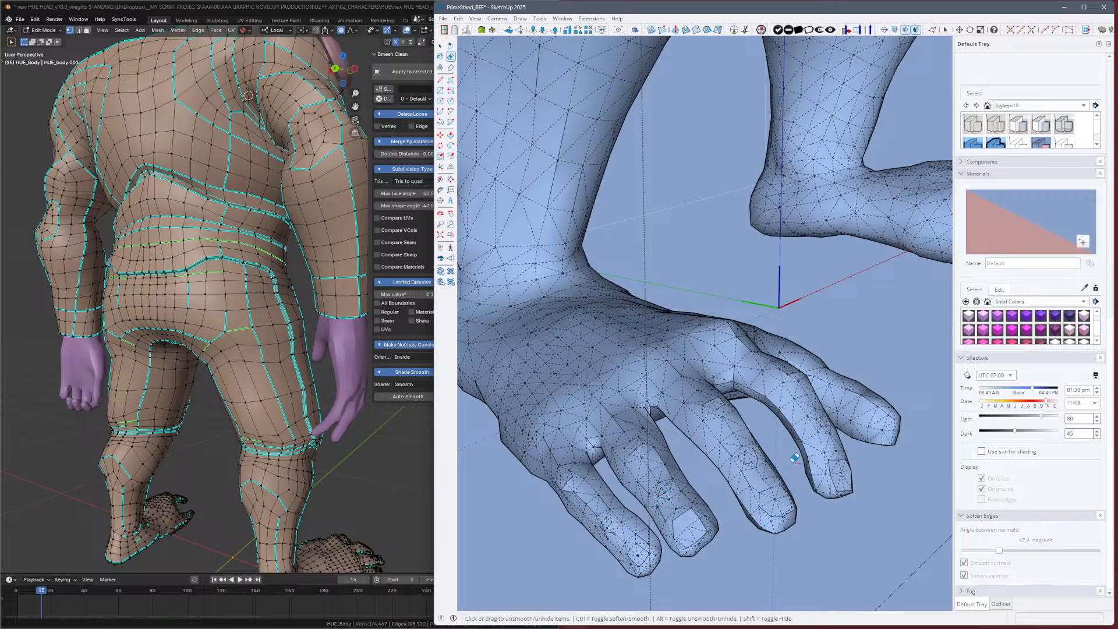
pyautogui.hotkey('alt', 'h')
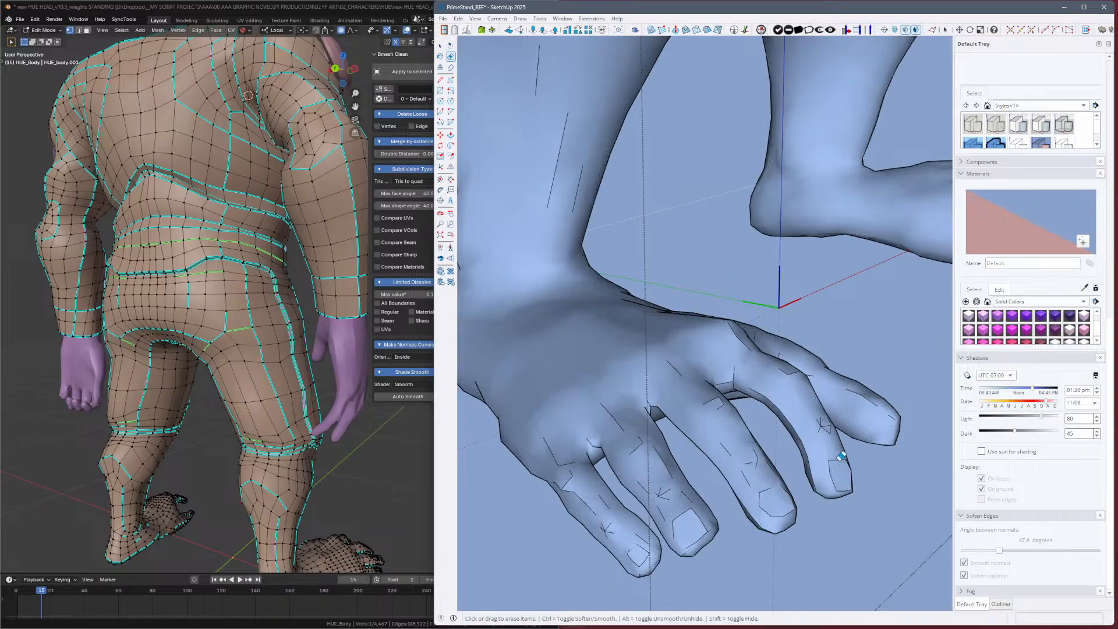
# Soften the extra edges in the knuckle crease of the toe beside the big toe.
pyautogui.scroll(-5, 855, 431)
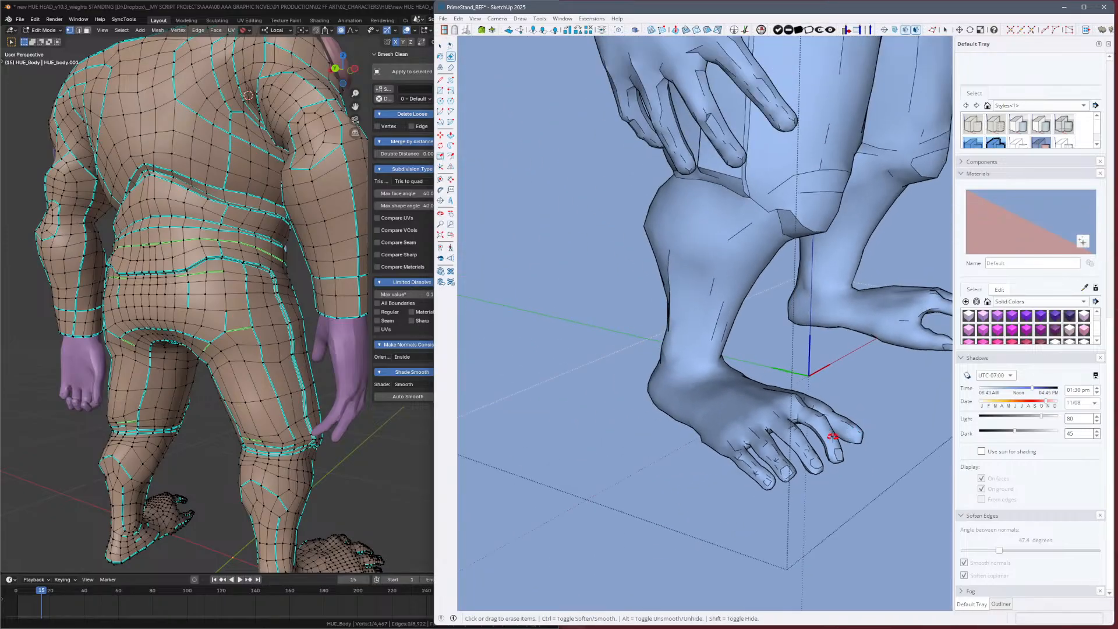
pyautogui.moveTo(758, 426)
pyautogui.mouseDown(button='middle')
pyautogui.moveTo(771, 451)
pyautogui.moveTo(843, 404)
pyautogui.moveTo(539, 466)
pyautogui.moveTo(725, 383)
pyautogui.moveTo(581, 361)
pyautogui.moveTo(637, 387)
pyautogui.moveTo(739, 397)
pyautogui.mouseUp(button='middle')
pyautogui.scroll(8, 740, 398)
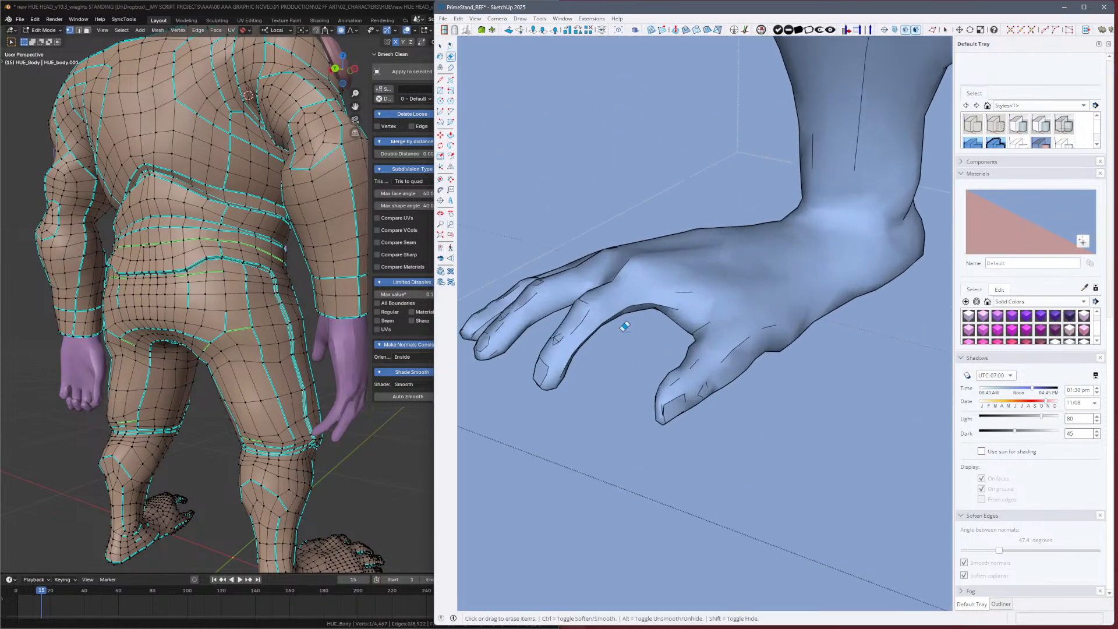
pyautogui.moveTo(794, 289)
pyautogui.mouseDown(button='middle')
pyautogui.moveTo(735, 367)
pyautogui.moveTo(823, 379)
pyautogui.moveTo(692, 369)
pyautogui.mouseUp(button='middle')
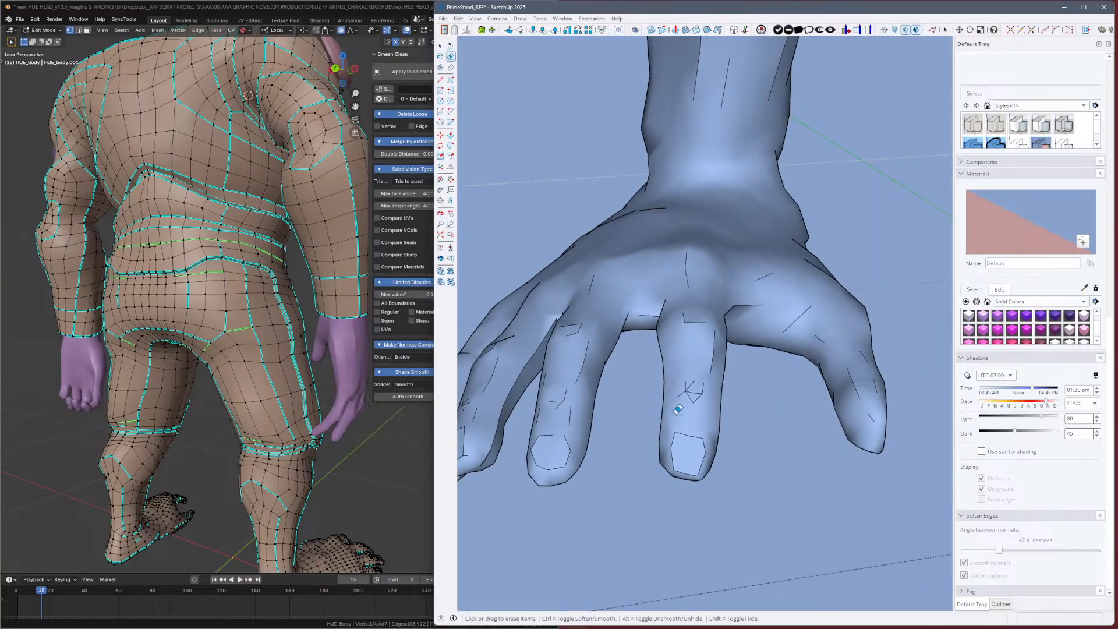
pyautogui.scroll(3, 692, 369)
pyautogui.press('ctrl')
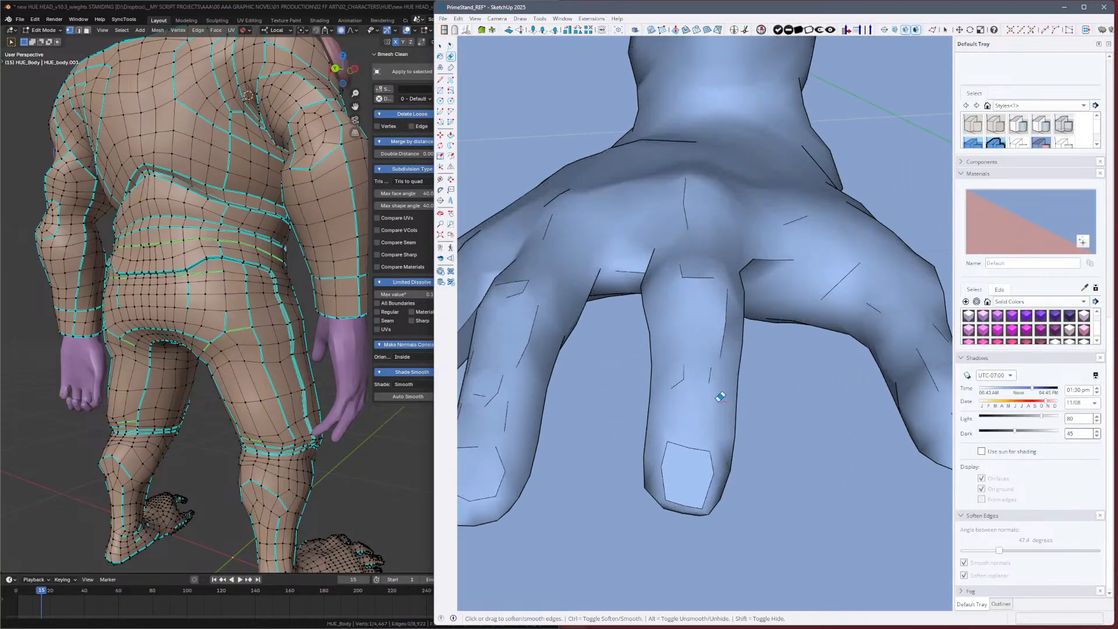
# Examine the creases on the feet, lower legs and trousers from the front and from a distance.
pyautogui.scroll(-3, 720, 397)
pyautogui.moveTo(636, 399)
pyautogui.mouseDown(button='middle')
pyautogui.moveTo(772, 391)
pyautogui.moveTo(754, 410)
pyautogui.moveTo(668, 400)
pyautogui.moveTo(636, 373)
pyautogui.mouseUp(button='middle')
pyautogui.scroll(-4, 718, 398)
pyautogui.scroll(-3, 706, 383)
pyautogui.moveTo(716, 388); pyautogui.dragTo(495, 434, button='middle')
pyautogui.moveTo(775, 451); pyautogui.dragTo(693, 457, button='middle')
pyautogui.keyDown('shift'); pyautogui.moveTo(772, 432); pyautogui.dragTo(990, 432, button='middle'); pyautogui.keyUp('shift')
pyautogui.scroll(-2, 859, 425)
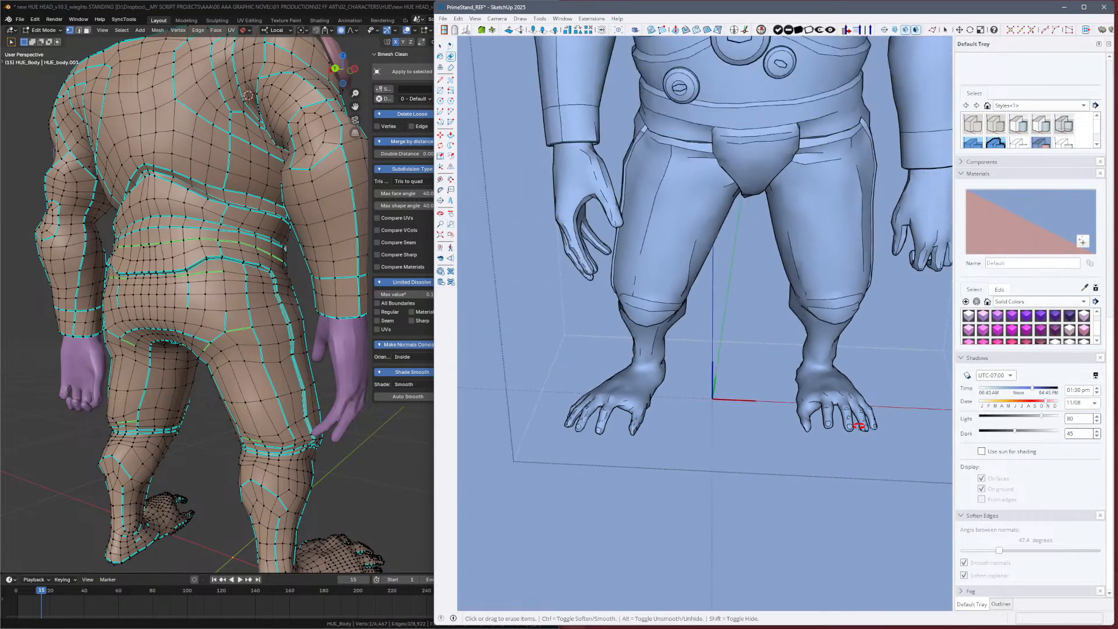
pyautogui.moveTo(859, 426); pyautogui.dragTo(669, 287, button='middle')
# Save the model, closing the purge prompt, and display the hidden geometry on the figure.
pyautogui.hotkey('ctrl', 's')
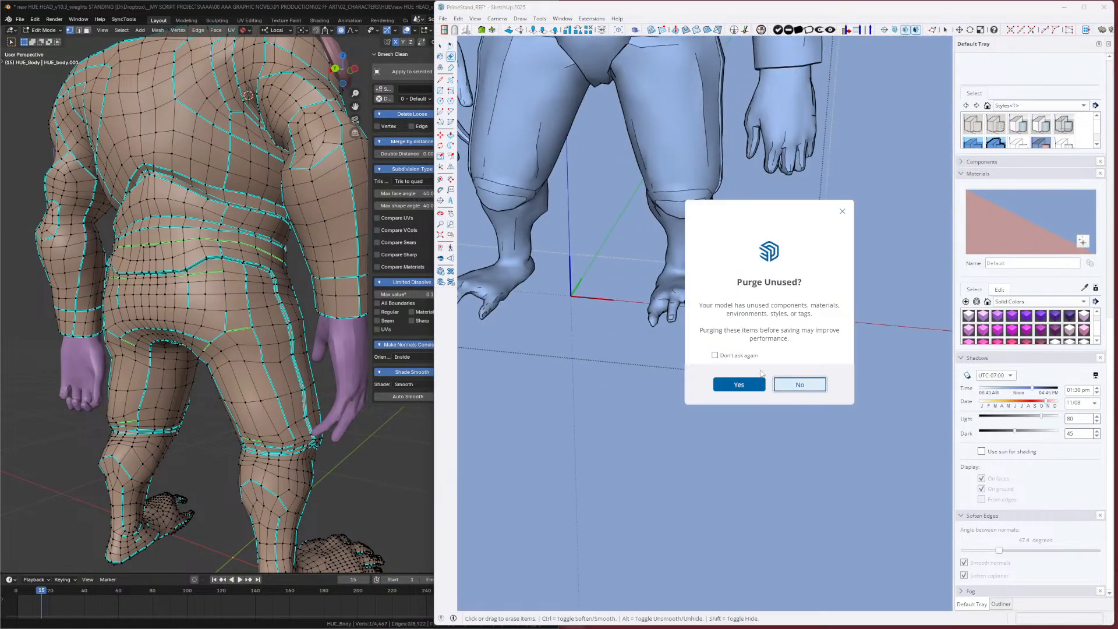
pyautogui.click(716, 389)
pyautogui.moveTo(670, 148)
pyautogui.keyDown('shift'); pyautogui.mouseDown(button='middle')
pyautogui.moveTo(738, 288)
pyautogui.moveTo(667, 247)
pyautogui.mouseUp(button='middle'); pyautogui.keyUp('shift')
pyautogui.keyDown('ctrl'); pyautogui.moveTo(764, 356); pyautogui.dragTo(770, 351); pyautogui.keyUp('ctrl')
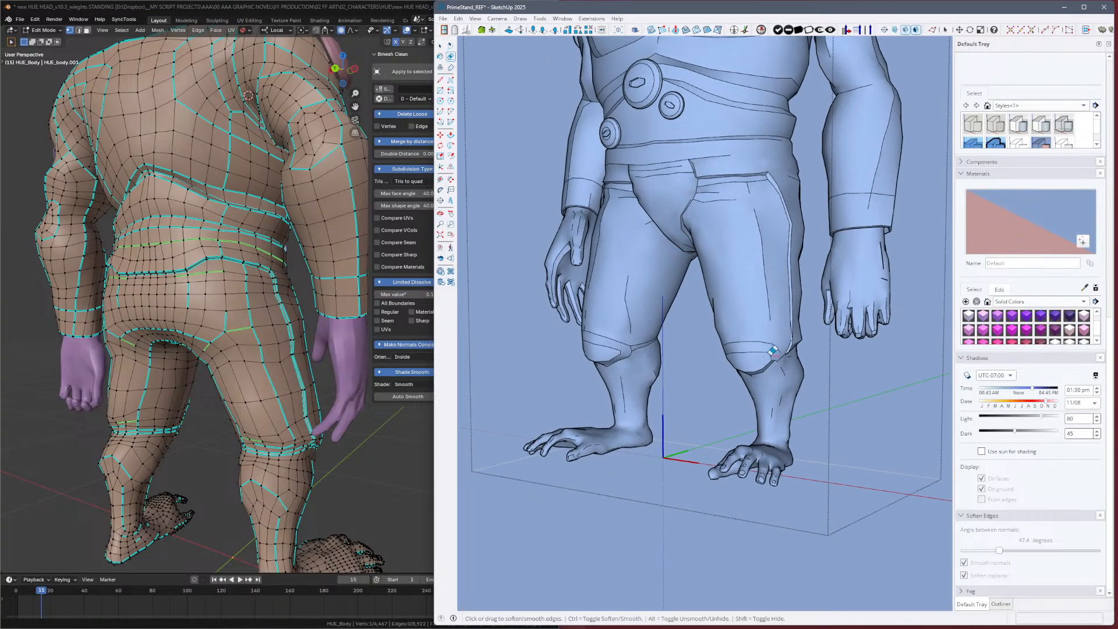
pyautogui.hotkey('alt', 'h')
pyautogui.hotkey('ctrl', 's')
pyautogui.press('Return')
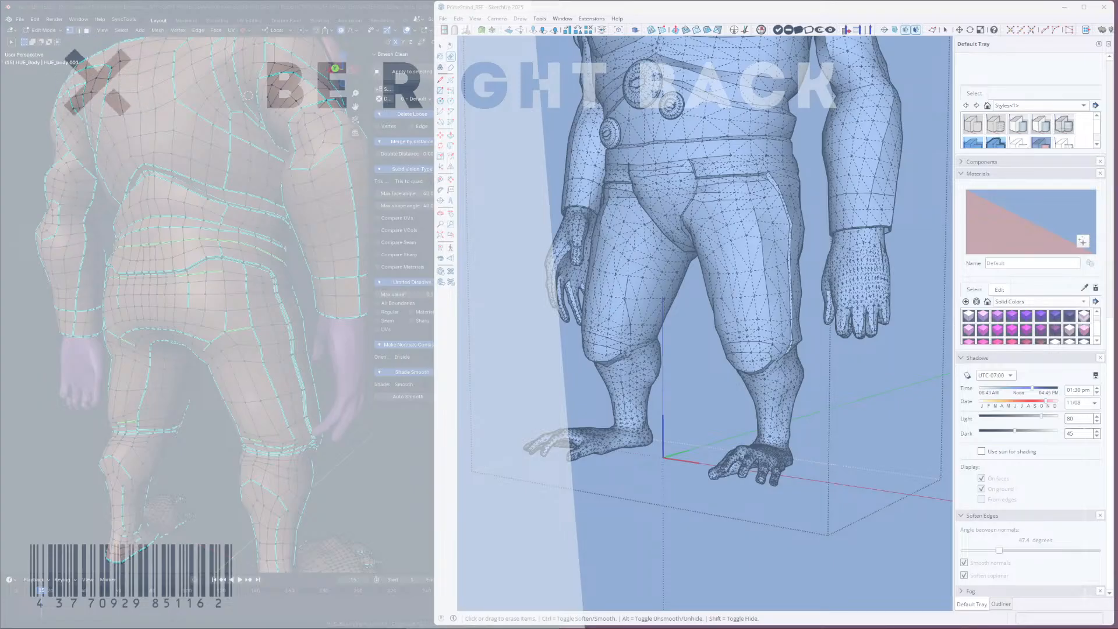
# Turn off the display of hidden geometry and save the model again, declining to purge unused items.
pyautogui.moveTo(846, 320); pyautogui.dragTo(832, 339)
pyautogui.press('ctrl')
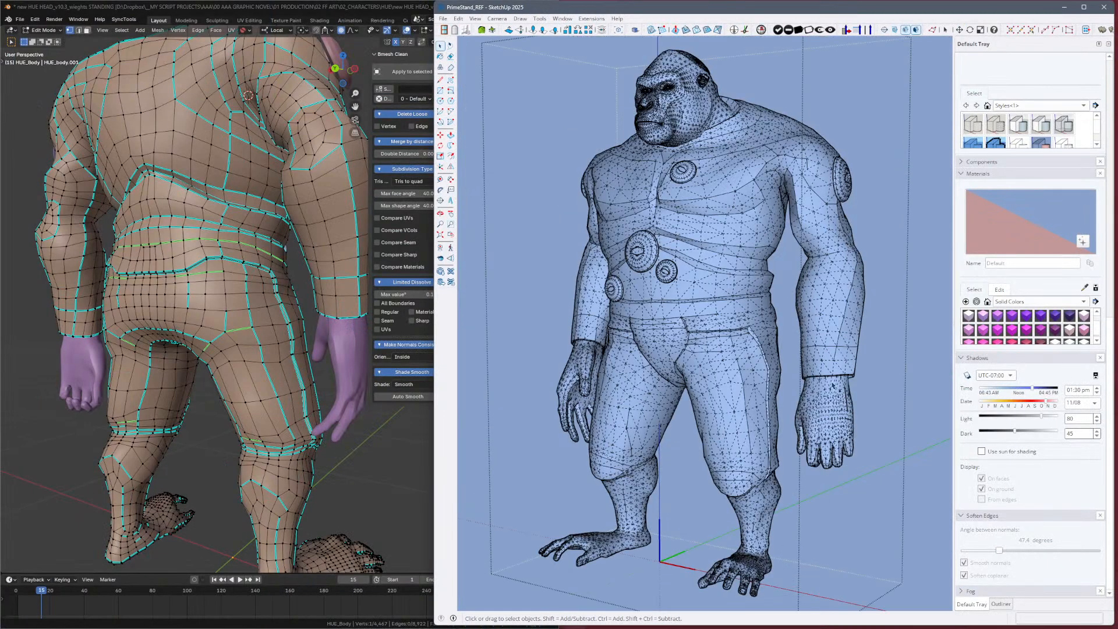
pyautogui.hotkey('alt', 'h')
pyautogui.moveTo(880, 376); pyautogui.dragTo(912, 376, button='middle')
pyautogui.hotkey('ctrl', 's')
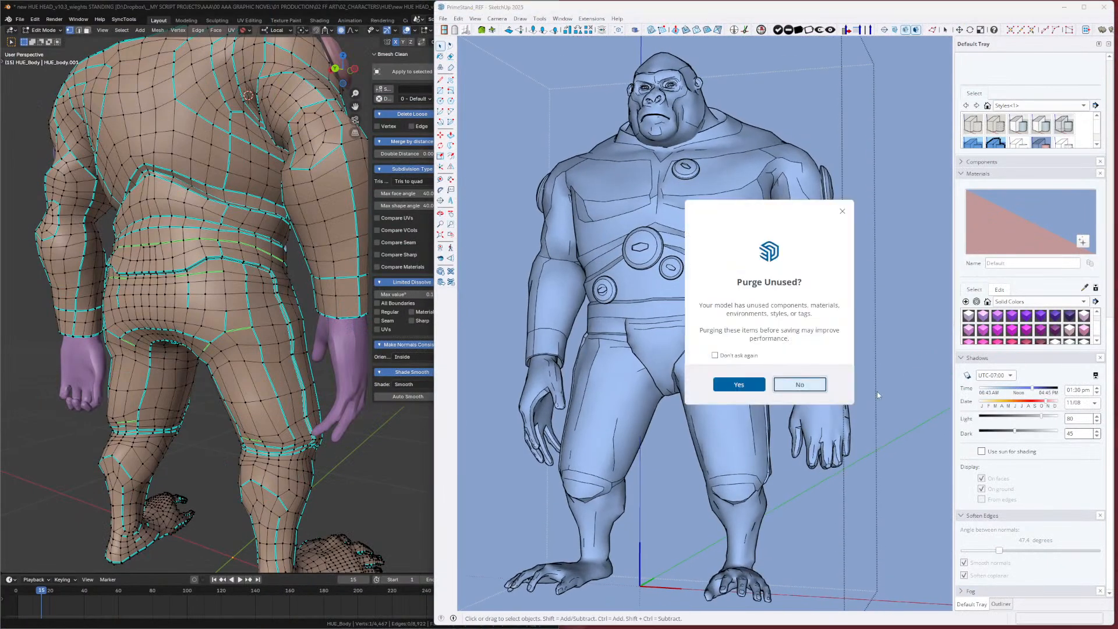
pyautogui.press('Return')
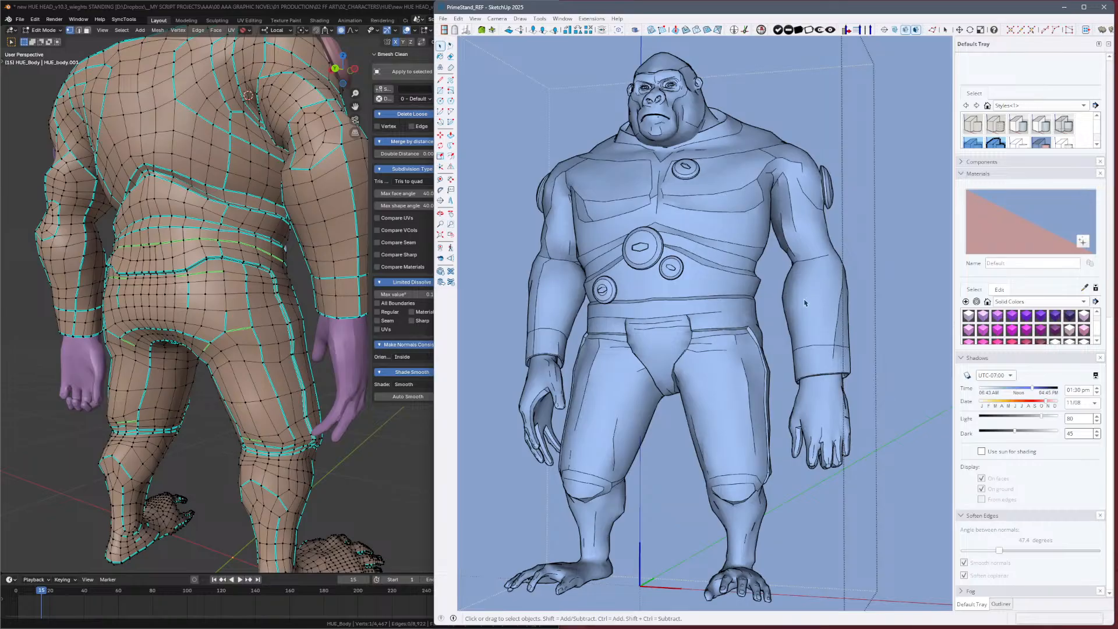
pyautogui.hotkey('ctrl', 's')
pyautogui.click(806, 384)
# Examine the whole figure from behind and select a single edge to inspect its properties.
pyautogui.moveTo(863, 356)
pyautogui.mouseDown(button='middle')
pyautogui.moveTo(815, 378)
pyautogui.moveTo(909, 319)
pyautogui.moveTo(793, 459)
pyautogui.moveTo(918, 388)
pyautogui.moveTo(836, 382)
pyautogui.moveTo(913, 354)
pyautogui.moveTo(833, 375)
pyautogui.moveTo(817, 337)
pyautogui.moveTo(801, 351)
pyautogui.moveTo(866, 407)
pyautogui.moveTo(802, 405)
pyautogui.moveTo(754, 422)
pyautogui.moveTo(740, 429)
pyautogui.moveTo(732, 474)
pyautogui.moveTo(757, 456)
pyautogui.moveTo(729, 438)
pyautogui.moveTo(723, 350)
pyautogui.moveTo(700, 383)
pyautogui.mouseUp(button='middle')
pyautogui.moveTo(813, 321)
pyautogui.mouseDown()
pyautogui.moveTo(903, 327)
pyautogui.moveTo(821, 339)
pyautogui.moveTo(778, 331)
pyautogui.moveTo(454, 379)
pyautogui.moveTo(726, 449)
pyautogui.moveTo(834, 289)
pyautogui.moveTo(811, 368)
pyautogui.moveTo(582, 420)
pyautogui.moveTo(599, 462)
pyautogui.moveTo(669, 431)
pyautogui.moveTo(591, 425)
pyautogui.moveTo(786, 376)
pyautogui.mouseUp()
pyautogui.moveTo(838, 310)
pyautogui.mouseDown()
pyautogui.moveTo(827, 316)
pyautogui.moveTo(831, 332)
pyautogui.moveTo(804, 347)
pyautogui.moveTo(630, 382)
pyautogui.moveTo(706, 374)
pyautogui.moveTo(848, 334)
pyautogui.moveTo(784, 331)
pyautogui.moveTo(540, 417)
pyautogui.moveTo(799, 394)
pyautogui.moveTo(784, 266)
pyautogui.mouseUp()
pyautogui.press('space')
pyautogui.moveTo(784, 267)
pyautogui.mouseDown(button='middle')
pyautogui.moveTo(716, 379)
pyautogui.moveTo(653, 335)
pyautogui.mouseUp(button='middle')
pyautogui.click(751, 378)
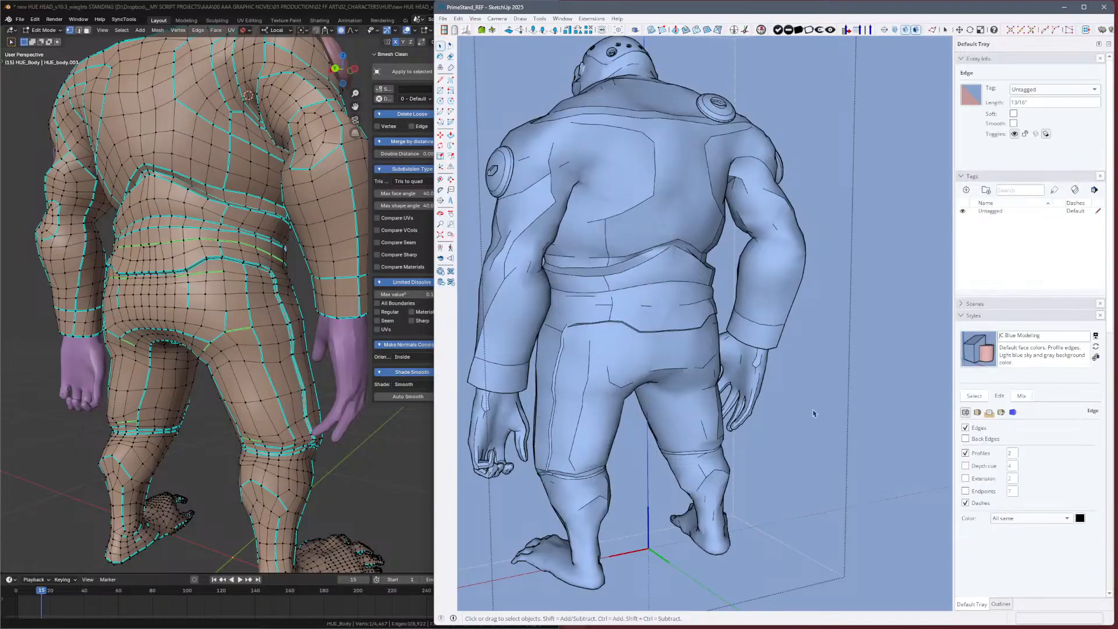
# Examine the edge lines on the whole figure from several sides and compare them with the marked edges on the Blender body mesh.
pyautogui.moveTo(837, 419); pyautogui.dragTo(778, 436, button='middle')
pyautogui.click(778, 436)
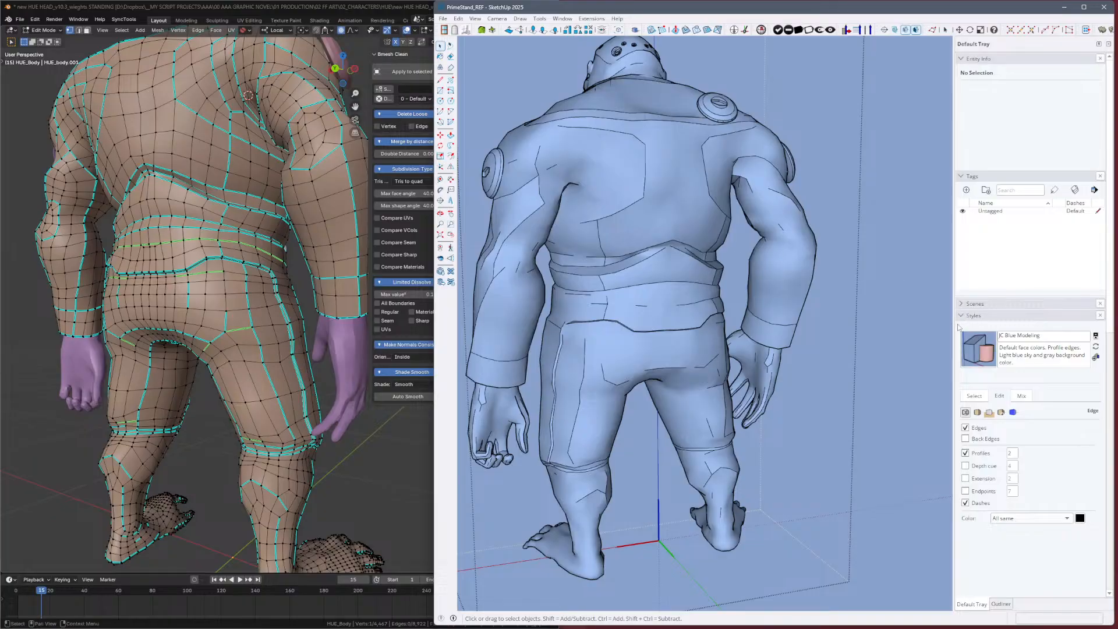
pyautogui.moveTo(866, 345)
pyautogui.mouseDown(button='middle')
pyautogui.moveTo(756, 325)
pyautogui.moveTo(634, 282)
pyautogui.moveTo(598, 220)
pyautogui.moveTo(668, 254)
pyautogui.moveTo(691, 315)
pyautogui.moveTo(679, 316)
pyautogui.moveTo(866, 307)
pyautogui.moveTo(803, 428)
pyautogui.moveTo(891, 304)
pyautogui.moveTo(867, 278)
pyautogui.mouseUp(button='middle')
pyautogui.moveTo(767, 398)
pyautogui.mouseDown(button='middle')
pyautogui.moveTo(931, 517)
pyautogui.moveTo(991, 524)
pyautogui.moveTo(787, 478)
pyautogui.moveTo(978, 551)
pyautogui.moveTo(985, 603)
pyautogui.moveTo(1020, 595)
pyautogui.mouseUp(button='middle')
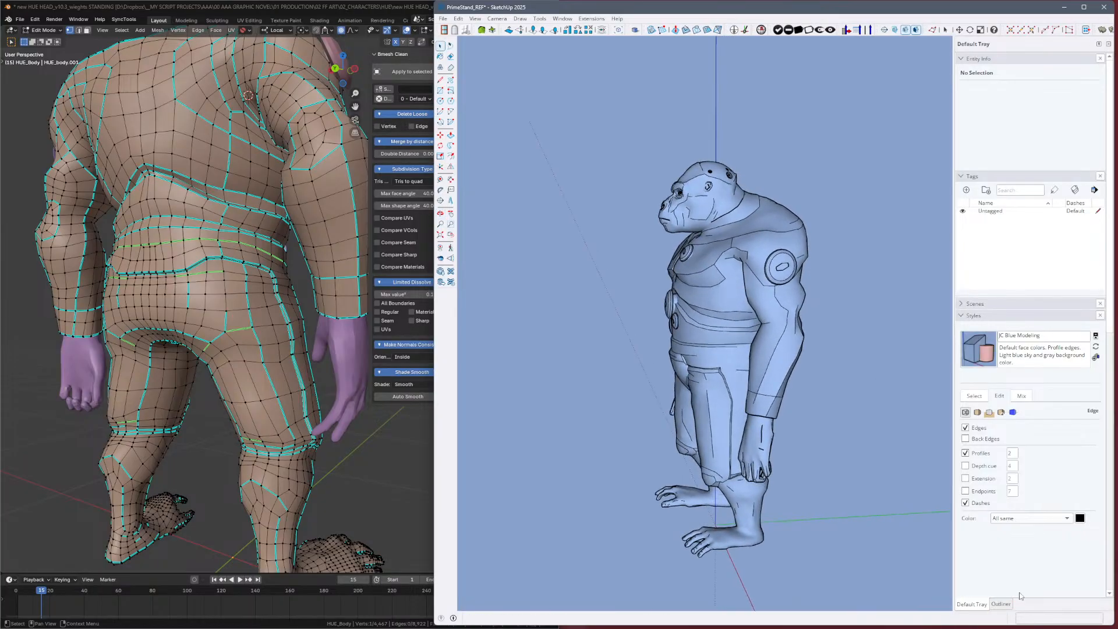
pyautogui.moveTo(873, 408)
pyautogui.mouseDown(button='middle')
pyautogui.moveTo(856, 384)
pyautogui.moveTo(861, 367)
pyautogui.moveTo(845, 392)
pyautogui.moveTo(879, 389)
pyautogui.moveTo(862, 430)
pyautogui.mouseUp(button='middle')
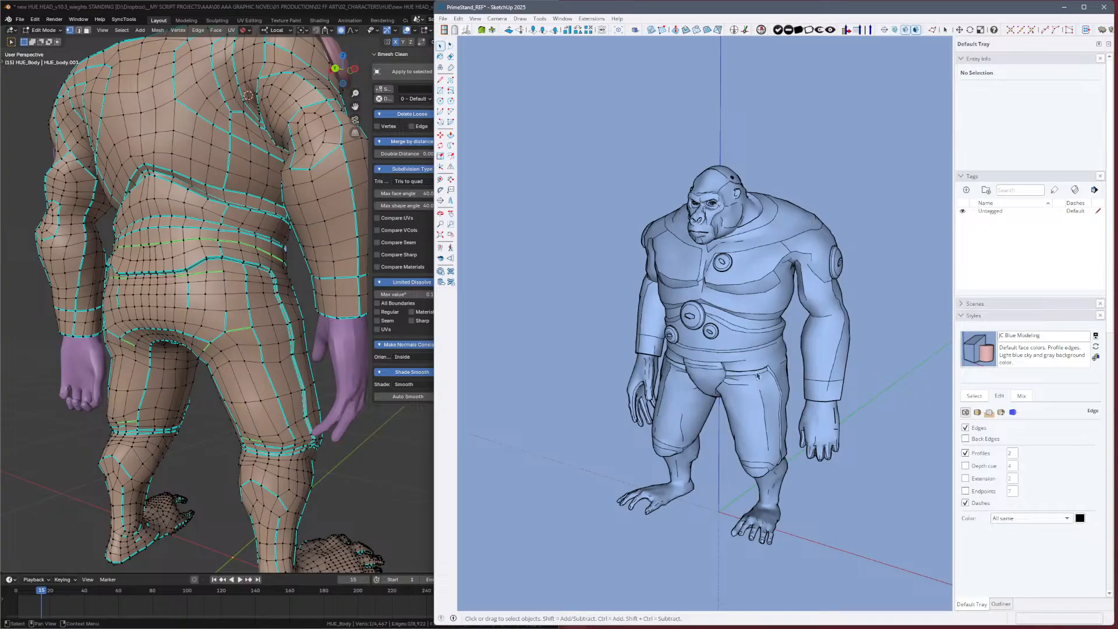
pyautogui.moveTo(314, 332); pyautogui.dragTo(220, 330, button='middle')
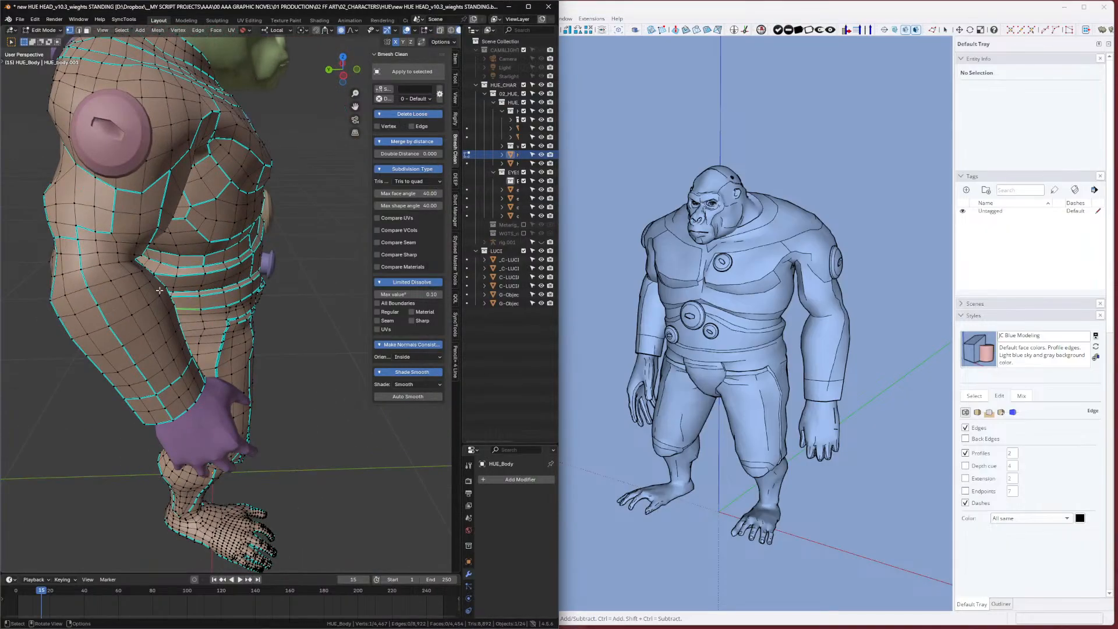
pyautogui.moveTo(159, 290); pyautogui.dragTo(266, 229, button='middle')
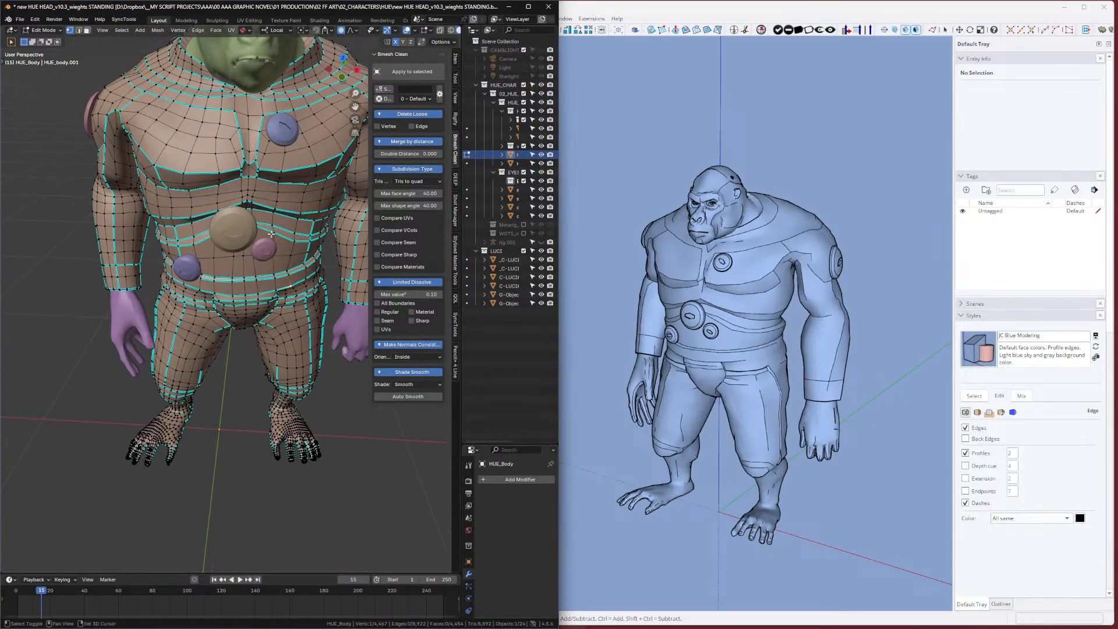
pyautogui.moveTo(281, 296); pyautogui.dragTo(264, 348, button='middle')
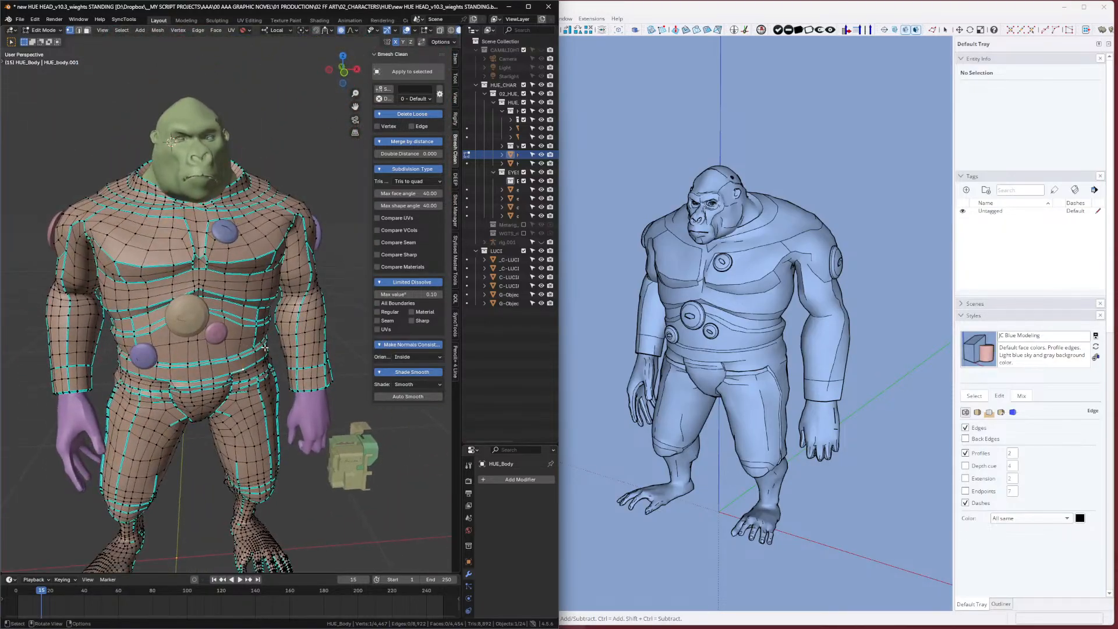
pyautogui.click(762, 362)
pyautogui.moveTo(799, 372)
pyautogui.mouseDown(button='middle')
pyautogui.moveTo(852, 348)
pyautogui.moveTo(823, 332)
pyautogui.moveTo(702, 354)
pyautogui.mouseUp(button='middle')
pyautogui.moveTo(214, 312)
pyautogui.mouseDown(button='middle')
pyautogui.moveTo(322, 304)
pyautogui.moveTo(104, 338)
pyautogui.mouseUp(button='middle')
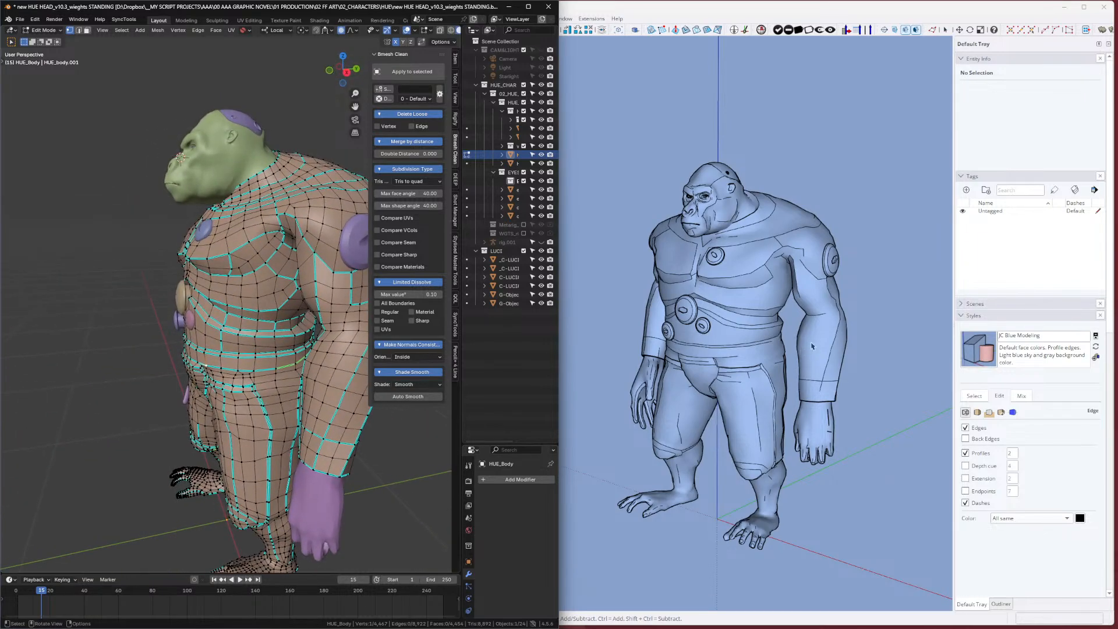
# Soften the short vertical edge at the centre of the chest, just above the largest button, with the Eraser.
pyautogui.moveTo(812, 347)
pyautogui.mouseDown(button='middle')
pyautogui.moveTo(720, 319)
pyautogui.moveTo(748, 310)
pyautogui.moveTo(689, 323)
pyautogui.mouseUp(button='middle')
pyautogui.moveTo(770, 297)
pyautogui.mouseDown(button='middle')
pyautogui.moveTo(741, 305)
pyautogui.moveTo(903, 277)
pyautogui.moveTo(739, 309)
pyautogui.moveTo(781, 302)
pyautogui.mouseUp(button='middle')
pyautogui.scroll(5, 781, 303)
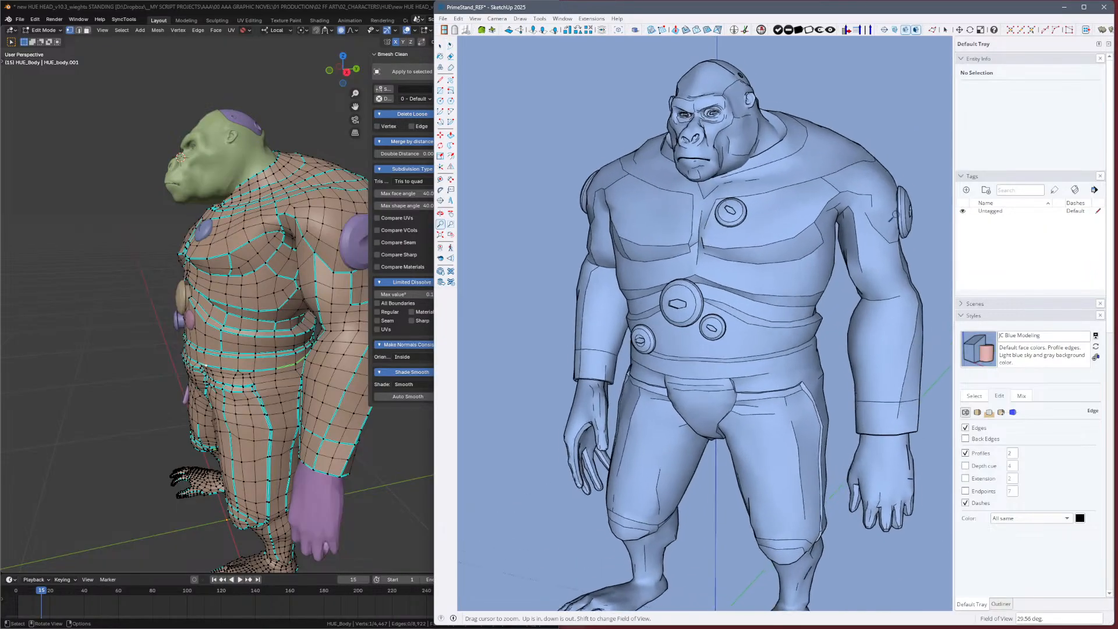
pyautogui.moveTo(667, 358)
pyautogui.mouseDown(button='middle')
pyautogui.moveTo(766, 290)
pyautogui.moveTo(698, 317)
pyautogui.moveTo(767, 273)
pyautogui.moveTo(838, 319)
pyautogui.moveTo(908, 317)
pyautogui.mouseUp(button='middle')
pyautogui.scroll(4, 768, 272)
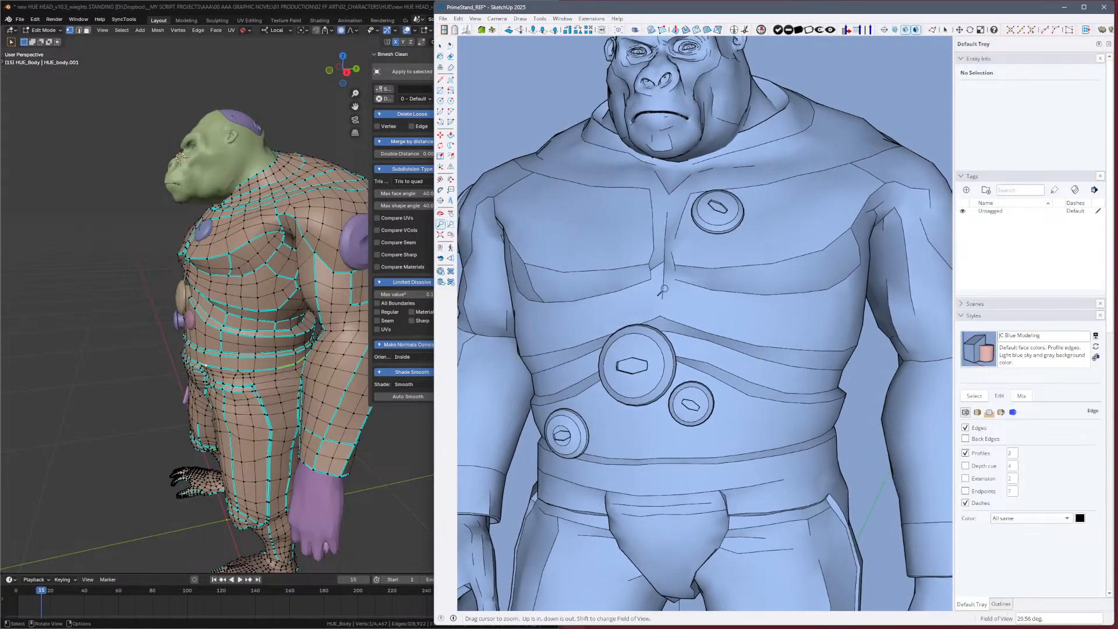
pyautogui.press('e')
pyautogui.hotkey('ctrl', 'a')
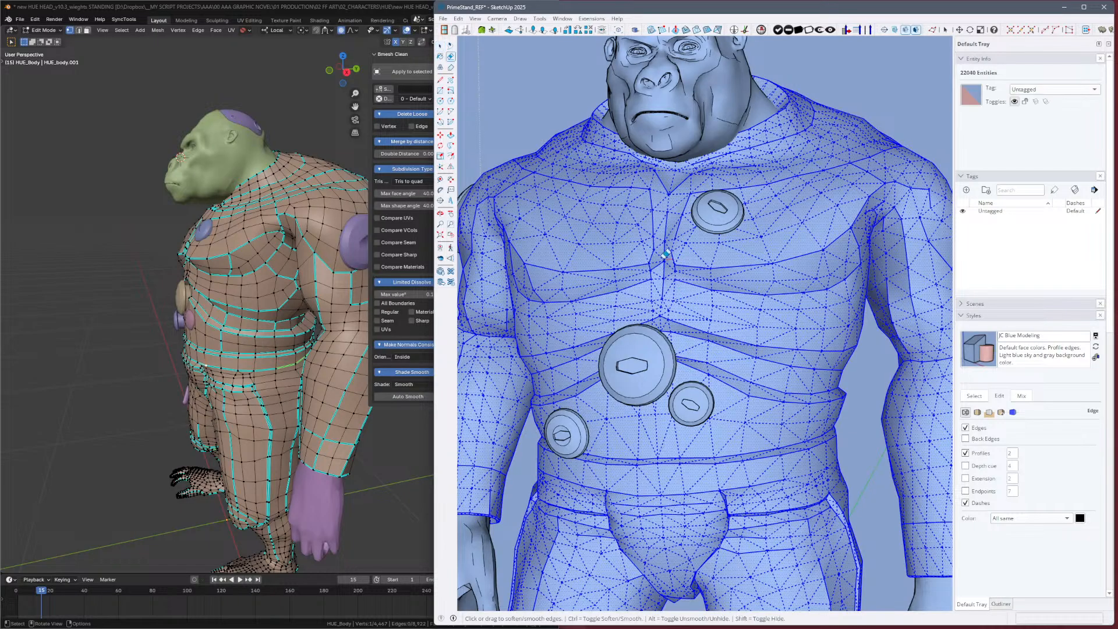
pyautogui.keyDown('ctrl'); pyautogui.click(661, 260); pyautogui.keyUp('ctrl')
# Display the hidden geometry and rework the crease below the pectoral towards the armpit by softening and unsmoothing its edges.
pyautogui.moveTo(743, 281)
pyautogui.mouseDown(button='middle')
pyautogui.moveTo(780, 297)
pyautogui.moveTo(707, 312)
pyautogui.mouseUp(button='middle')
pyautogui.hotkey('alt', 'h')
pyautogui.press('ctrl')
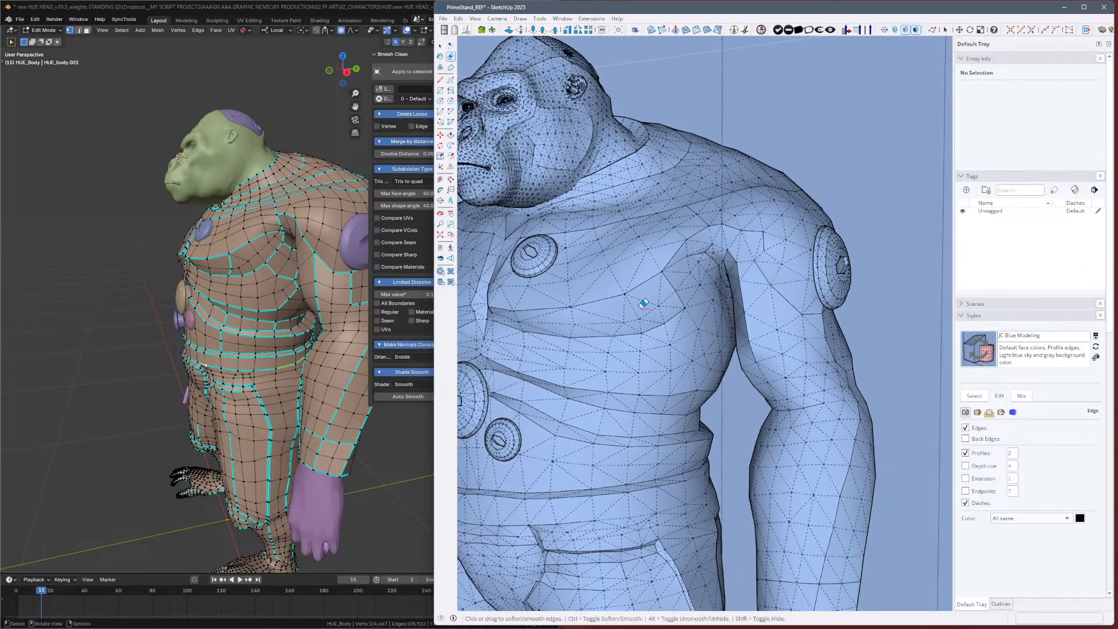
pyautogui.press('ctrl')
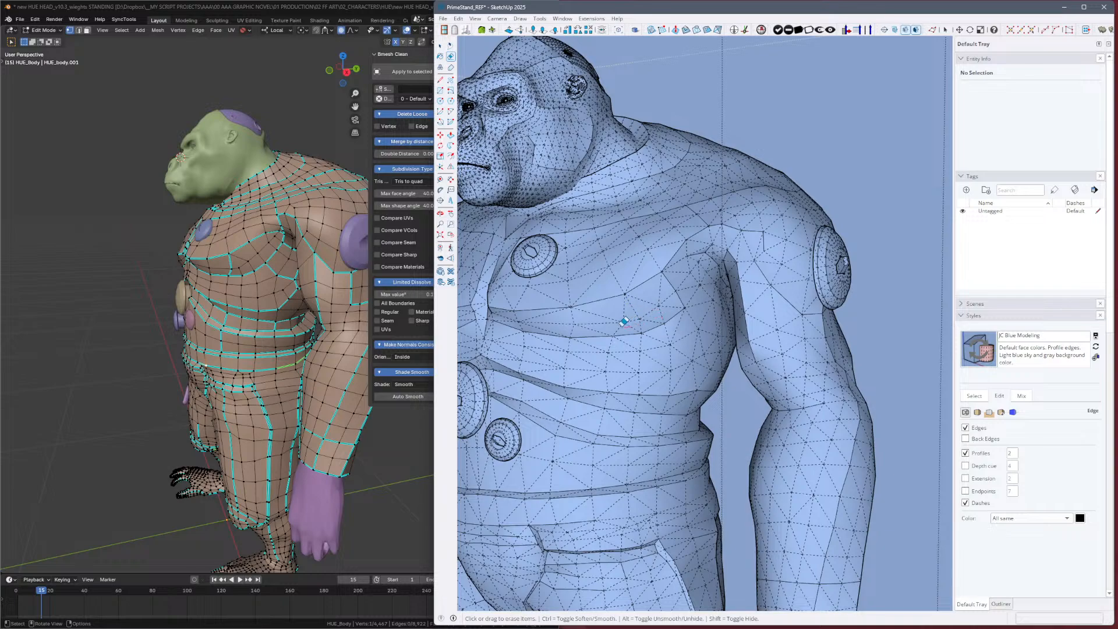
pyautogui.press('alt')
pyautogui.press('ctrl')
pyautogui.press('ctrl')
pyautogui.press('ctrl')
pyautogui.press('ctrl')
pyautogui.press('alt')
pyautogui.click(694, 318)
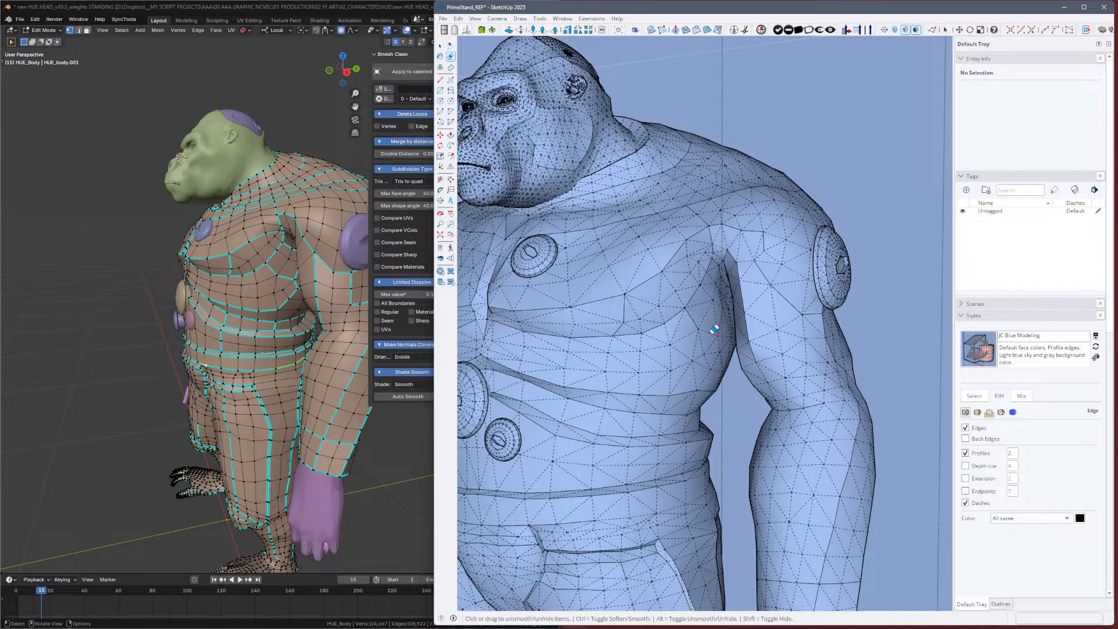
# Adjust the crease edges on the side of the torso, between the armpit and the waist folds, with the Eraser.
pyautogui.moveTo(730, 336)
pyautogui.mouseDown(button='middle')
pyautogui.moveTo(696, 249)
pyautogui.moveTo(701, 357)
pyautogui.moveTo(746, 320)
pyautogui.moveTo(722, 325)
pyautogui.mouseUp(button='middle')
pyautogui.press('ctrl')
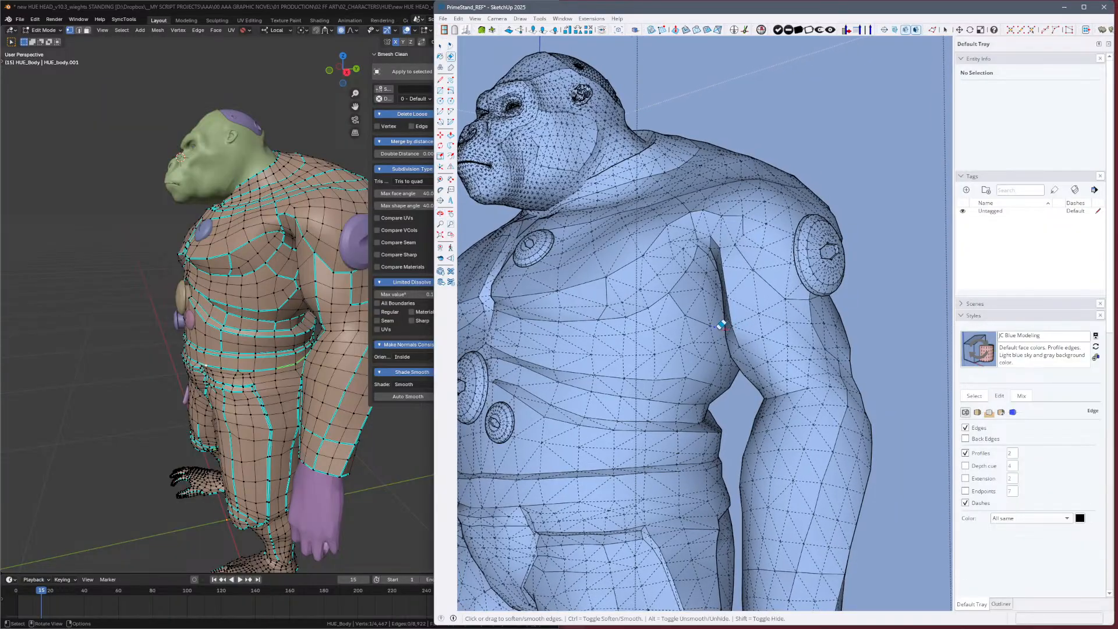
pyautogui.hotkey('ctrl', 'shift')
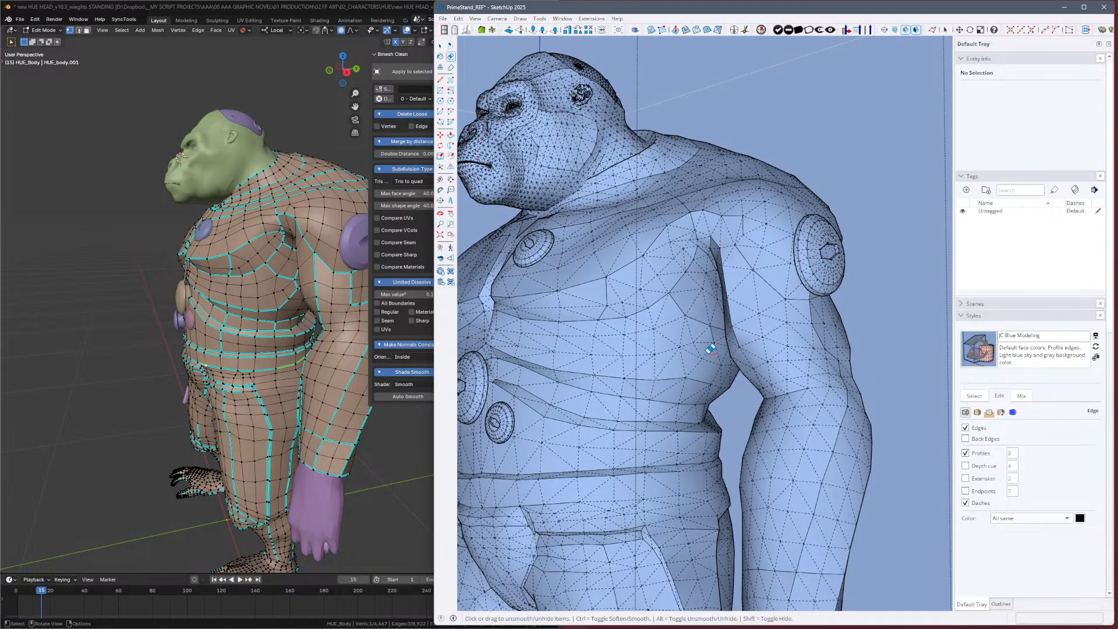
pyautogui.moveTo(708, 373)
pyautogui.mouseDown(button='middle')
pyautogui.moveTo(718, 399)
pyautogui.moveTo(679, 409)
pyautogui.moveTo(686, 402)
pyautogui.moveTo(682, 444)
pyautogui.moveTo(700, 442)
pyautogui.mouseUp(button='middle')
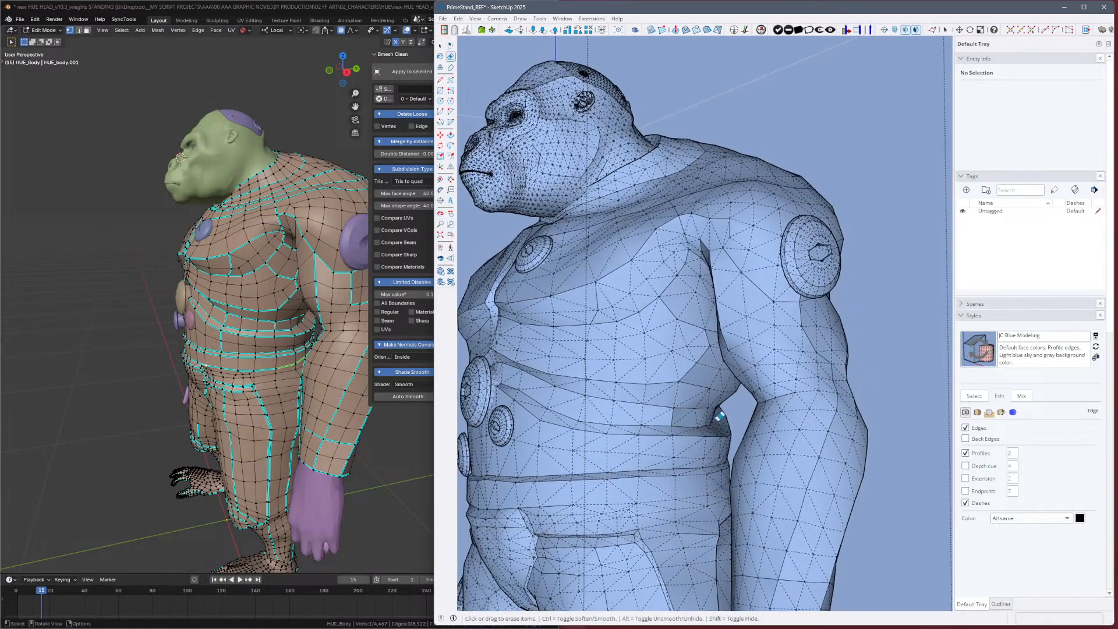
pyautogui.keyDown('ctrl'); pyautogui.moveTo(712, 373); pyautogui.dragTo(699, 392); pyautogui.keyUp('ctrl')
pyautogui.moveTo(717, 391)
pyautogui.mouseDown(button='middle')
pyautogui.moveTo(725, 433)
pyautogui.moveTo(746, 451)
pyautogui.moveTo(881, 444)
pyautogui.moveTo(656, 444)
pyautogui.moveTo(810, 420)
pyautogui.moveTo(623, 429)
pyautogui.moveTo(697, 401)
pyautogui.moveTo(675, 342)
pyautogui.moveTo(594, 332)
pyautogui.moveTo(583, 379)
pyautogui.moveTo(759, 382)
pyautogui.moveTo(805, 398)
pyautogui.moveTo(774, 414)
pyautogui.moveTo(915, 532)
pyautogui.moveTo(801, 452)
pyautogui.moveTo(744, 371)
pyautogui.mouseUp(button='middle')
# Hide the hidden geometry and soften the stray edges at the armpit and along the inner upper arm.
pyautogui.hotkey('alt', 'h')
pyautogui.hotkey('alt', 'h')
pyautogui.press('ctrl')
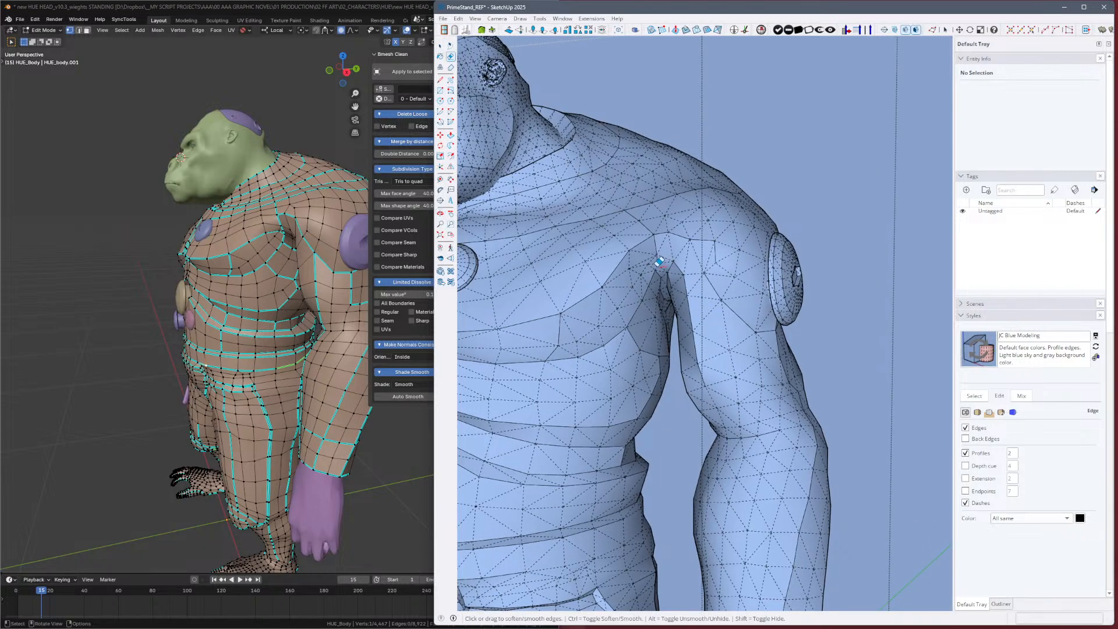
pyautogui.hotkey('alt', 'h')
pyautogui.moveTo(718, 275)
pyautogui.mouseDown(button='middle')
pyautogui.moveTo(707, 296)
pyautogui.moveTo(736, 275)
pyautogui.mouseUp(button='middle')
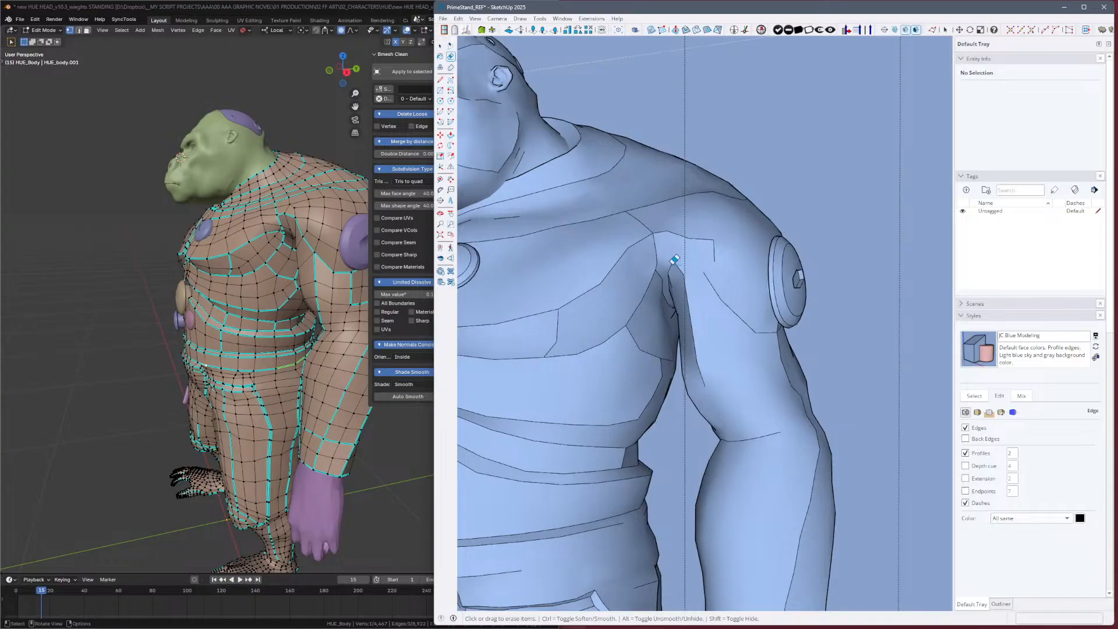
pyautogui.press('ctrl')
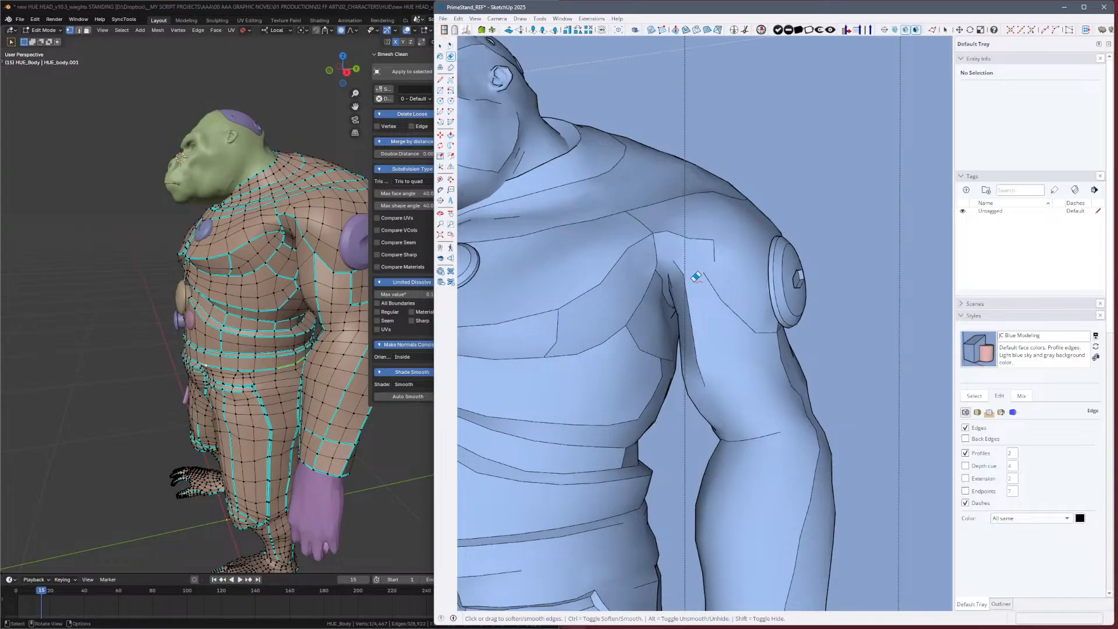
pyautogui.moveTo(696, 279); pyautogui.dragTo(833, 271, button='middle')
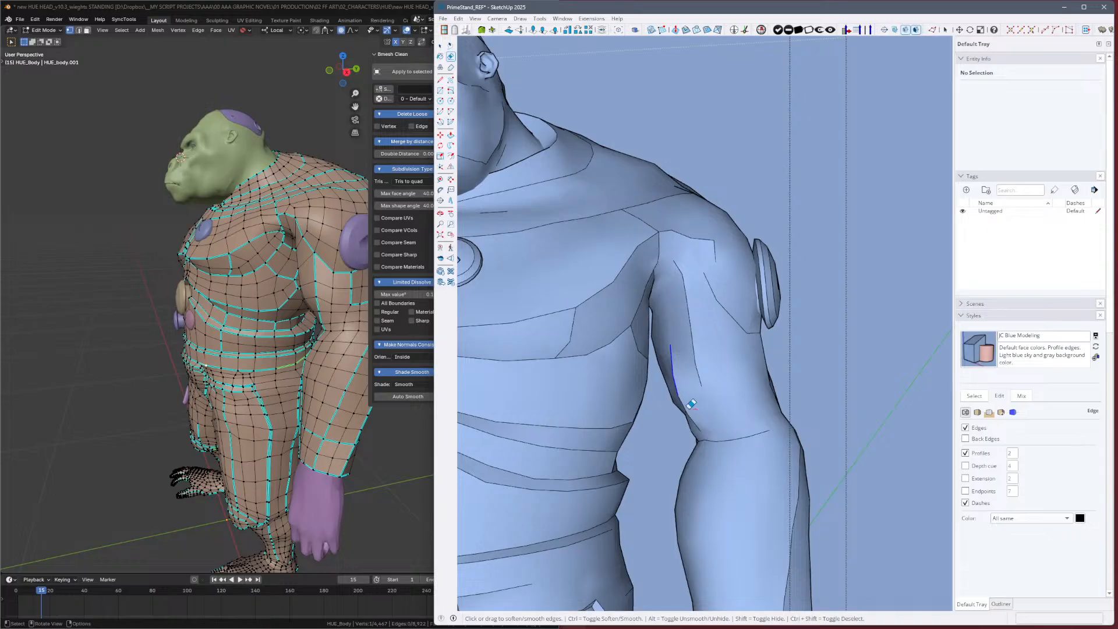
pyautogui.moveTo(702, 415)
pyautogui.mouseDown(button='middle')
pyautogui.moveTo(777, 377)
pyautogui.moveTo(686, 409)
pyautogui.moveTo(707, 442)
pyautogui.moveTo(692, 416)
pyautogui.mouseUp(button='middle')
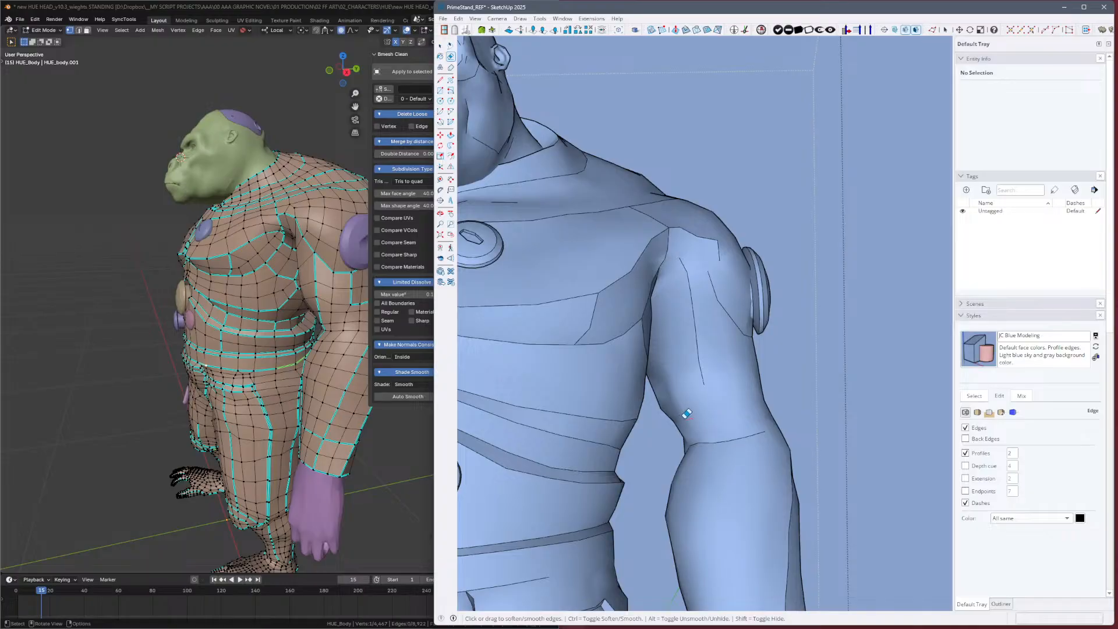
# Compare the upper arm with the Blender mesh and soften the long crease running down its front.
pyautogui.hotkey('alt', 'h')
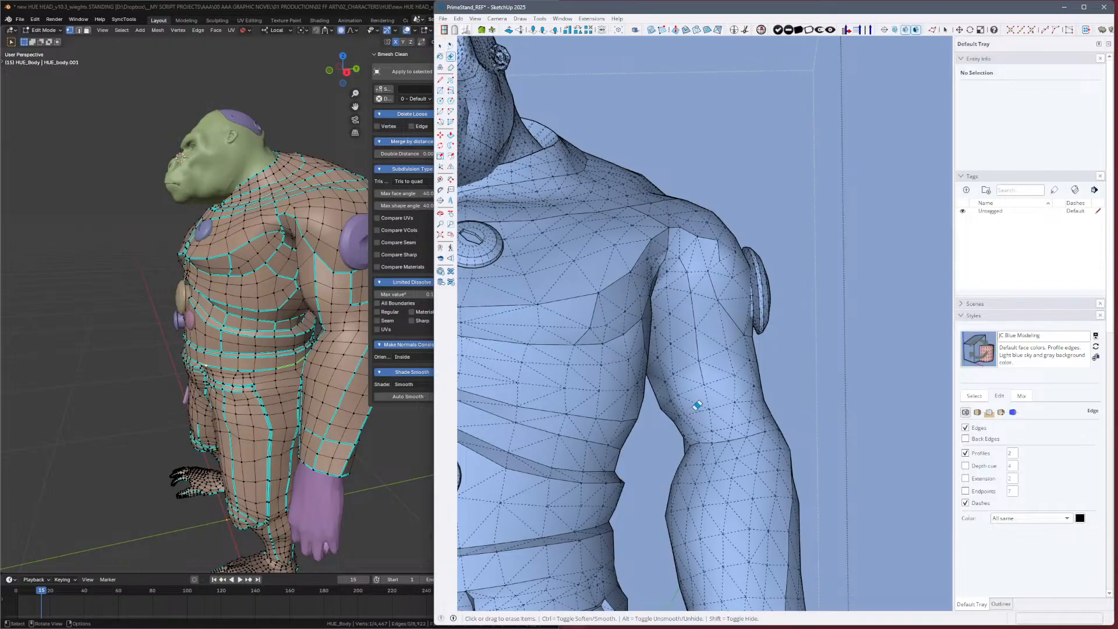
pyautogui.moveTo(697, 407)
pyautogui.mouseDown(button='middle')
pyautogui.moveTo(781, 361)
pyautogui.moveTo(691, 404)
pyautogui.moveTo(709, 409)
pyautogui.moveTo(601, 474)
pyautogui.moveTo(754, 449)
pyautogui.moveTo(720, 353)
pyautogui.mouseUp(button='middle')
pyautogui.moveTo(291, 361)
pyautogui.mouseDown(button='middle')
pyautogui.moveTo(356, 358)
pyautogui.moveTo(312, 375)
pyautogui.mouseUp(button='middle')
pyautogui.moveTo(748, 375)
pyautogui.mouseDown(button='middle')
pyautogui.moveTo(763, 373)
pyautogui.moveTo(756, 380)
pyautogui.mouseUp(button='middle')
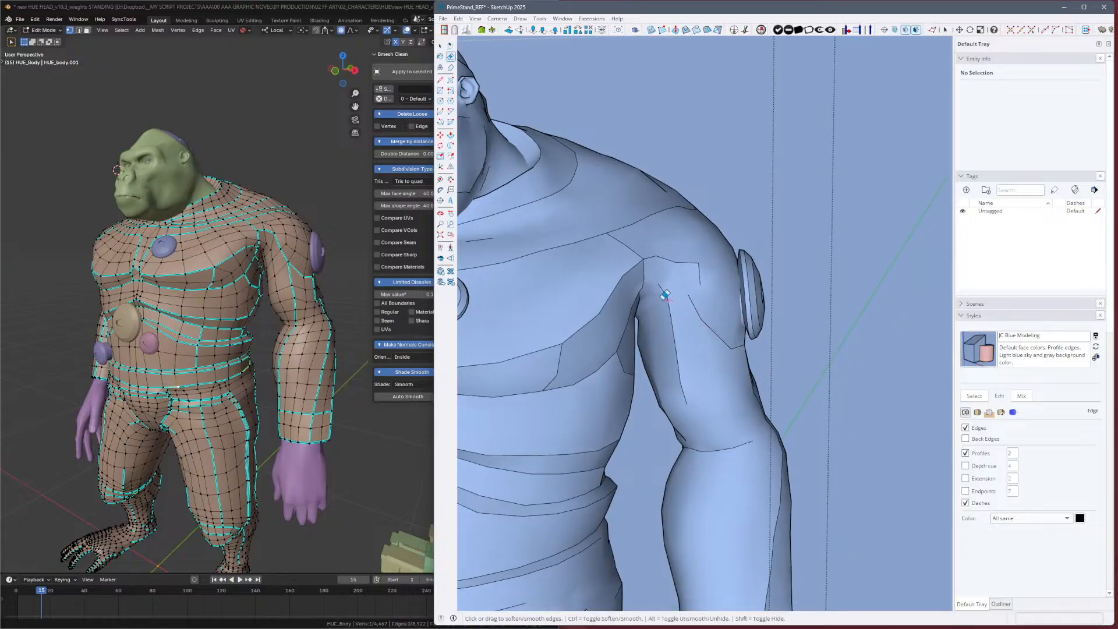
pyautogui.keyDown('ctrl'); pyautogui.moveTo(664, 291); pyautogui.dragTo(690, 386); pyautogui.keyUp('ctrl')
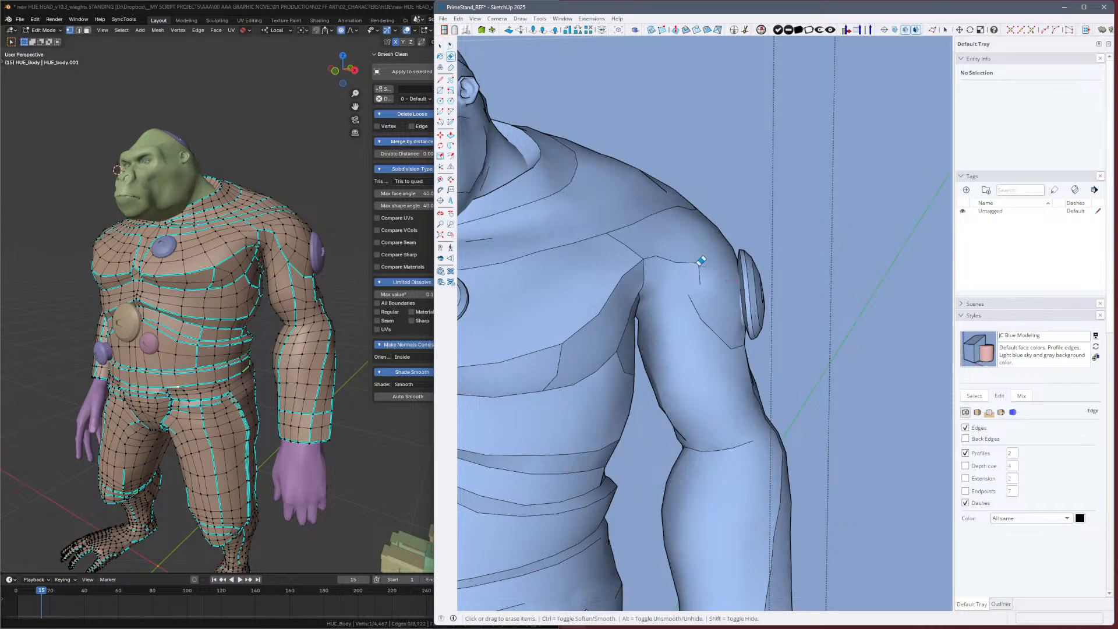
# Reroute the crease across the front of the shoulder by softening its angular corner edges and unsmoothing the hidden edge that links to the arm crease.
pyautogui.press('h')
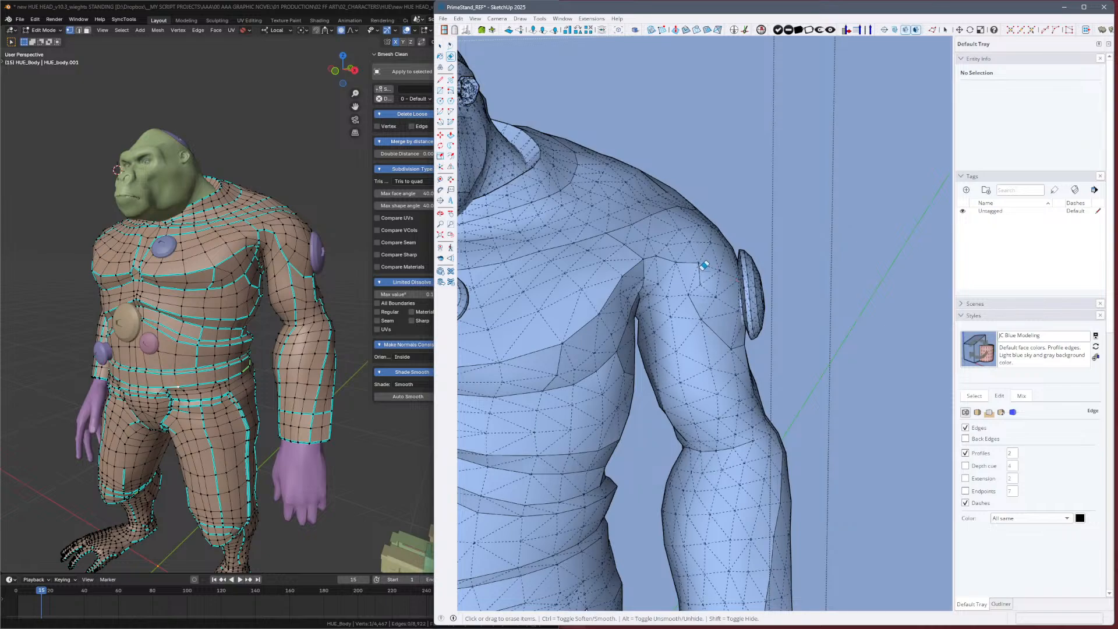
pyautogui.press('h')
pyautogui.press('h')
pyautogui.press('h')
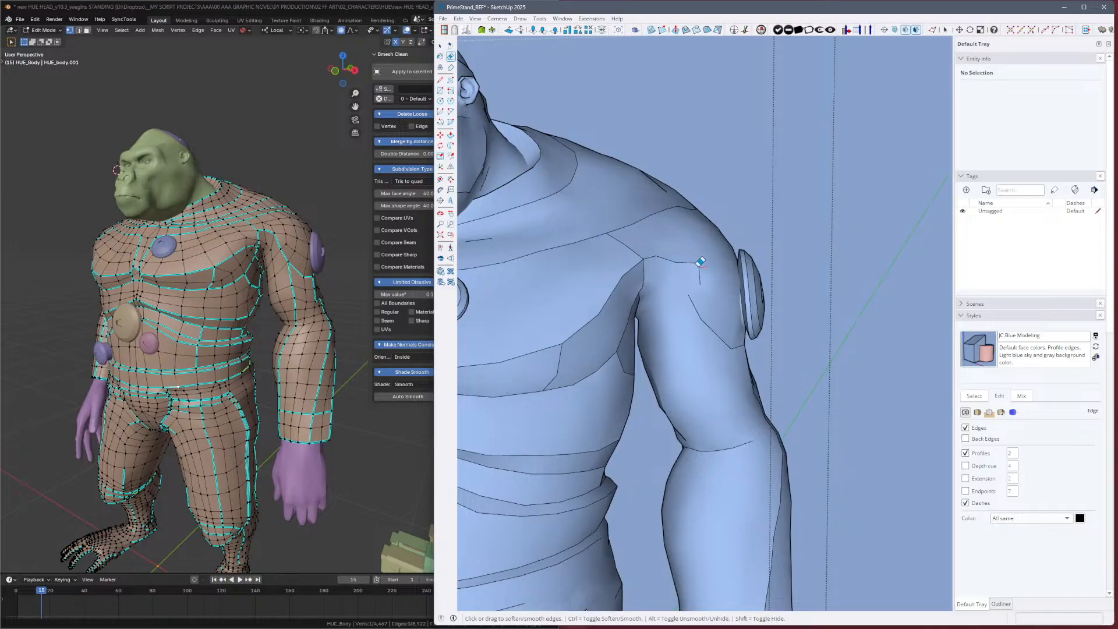
pyautogui.press('h')
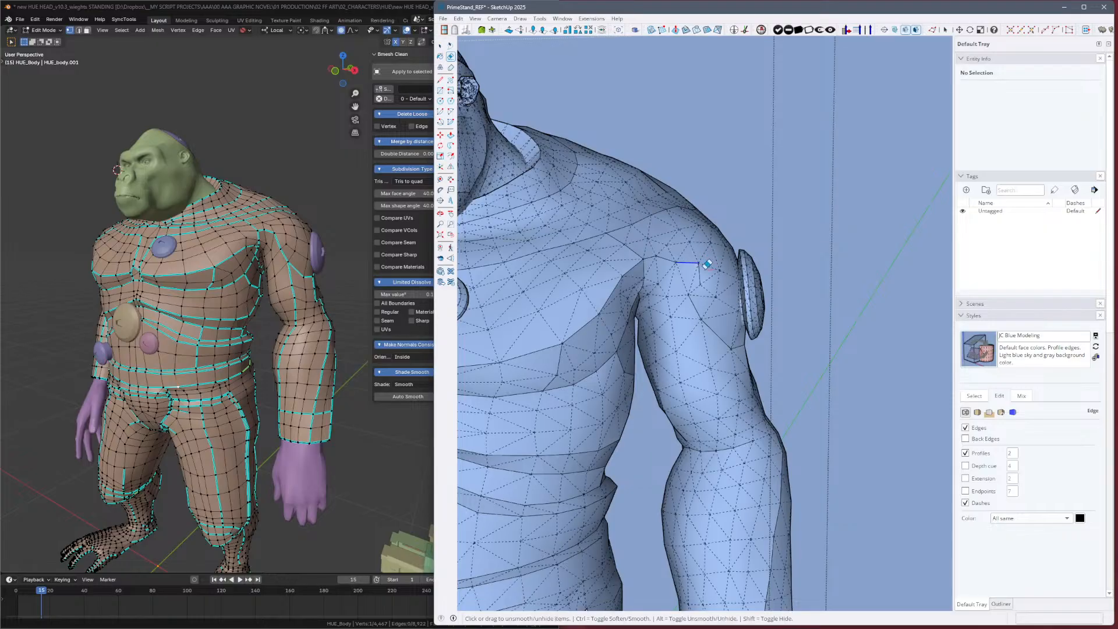
pyautogui.press('ctrl')
pyautogui.moveTo(700, 266); pyautogui.dragTo(702, 273)
pyautogui.press('alt')
pyautogui.press('ctrl')
pyautogui.press('h')
pyautogui.press('h')
pyautogui.press('h')
pyautogui.press('h')
# Unsmooth the hidden edges below the shoulder button to extend the crease down the outer upper arm.
pyautogui.moveTo(754, 369)
pyautogui.mouseDown(button='middle')
pyautogui.moveTo(689, 379)
pyautogui.moveTo(706, 407)
pyautogui.moveTo(735, 360)
pyautogui.moveTo(757, 385)
pyautogui.moveTo(906, 354)
pyautogui.moveTo(783, 403)
pyautogui.mouseUp(button='middle')
pyautogui.moveTo(740, 409)
pyautogui.mouseDown()
pyautogui.moveTo(759, 404)
pyautogui.moveTo(708, 459)
pyautogui.moveTo(689, 416)
pyautogui.mouseUp()
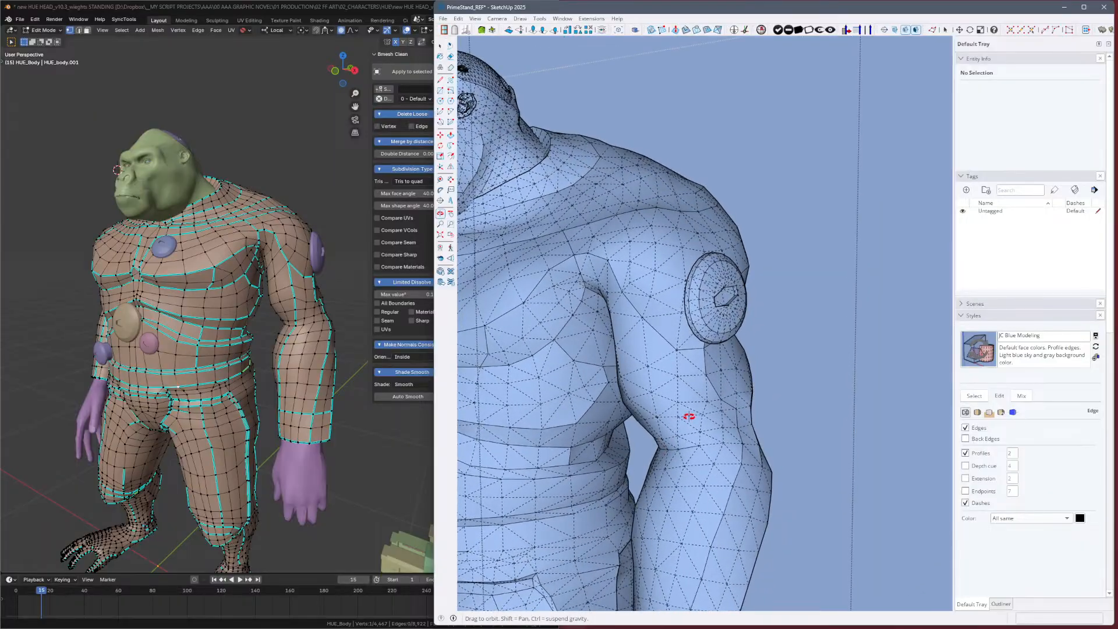
pyautogui.press('e')
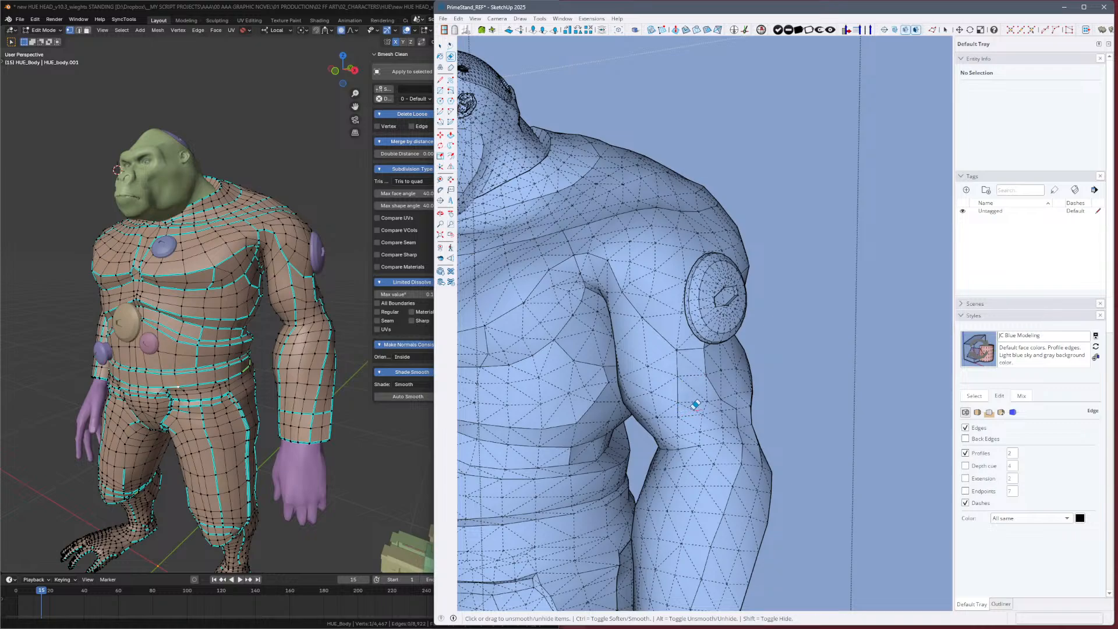
pyautogui.moveTo(746, 408)
pyautogui.mouseDown(button='middle')
pyautogui.moveTo(848, 386)
pyautogui.moveTo(858, 405)
pyautogui.moveTo(934, 428)
pyautogui.moveTo(831, 404)
pyautogui.moveTo(772, 373)
pyautogui.mouseUp(button='middle')
pyautogui.hotkey('alt', 'h')
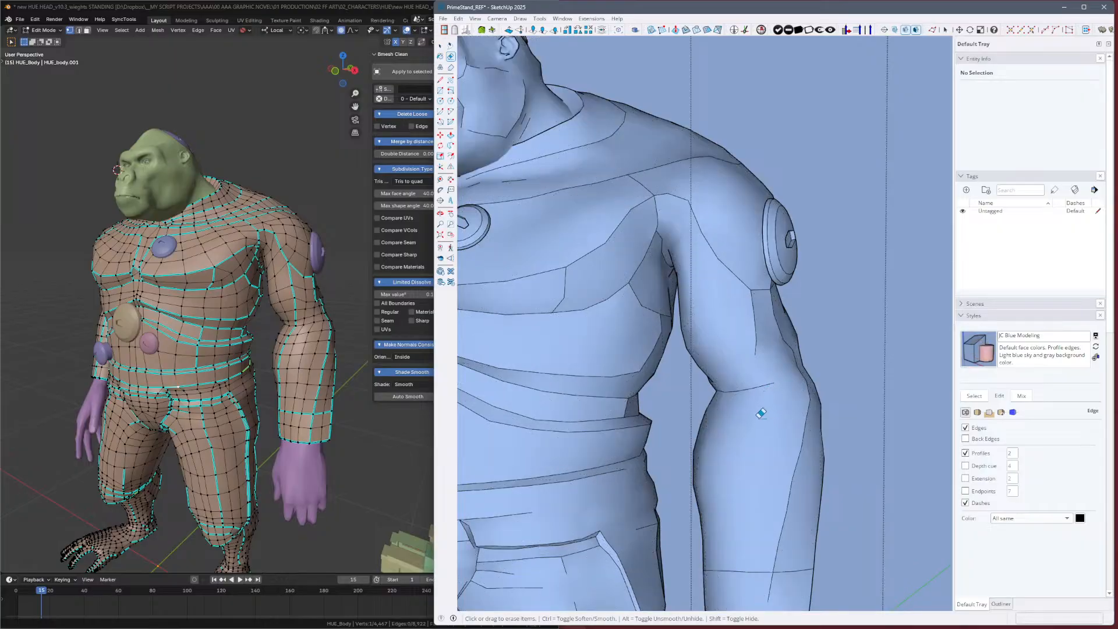
pyautogui.hotkey('alt', 'h')
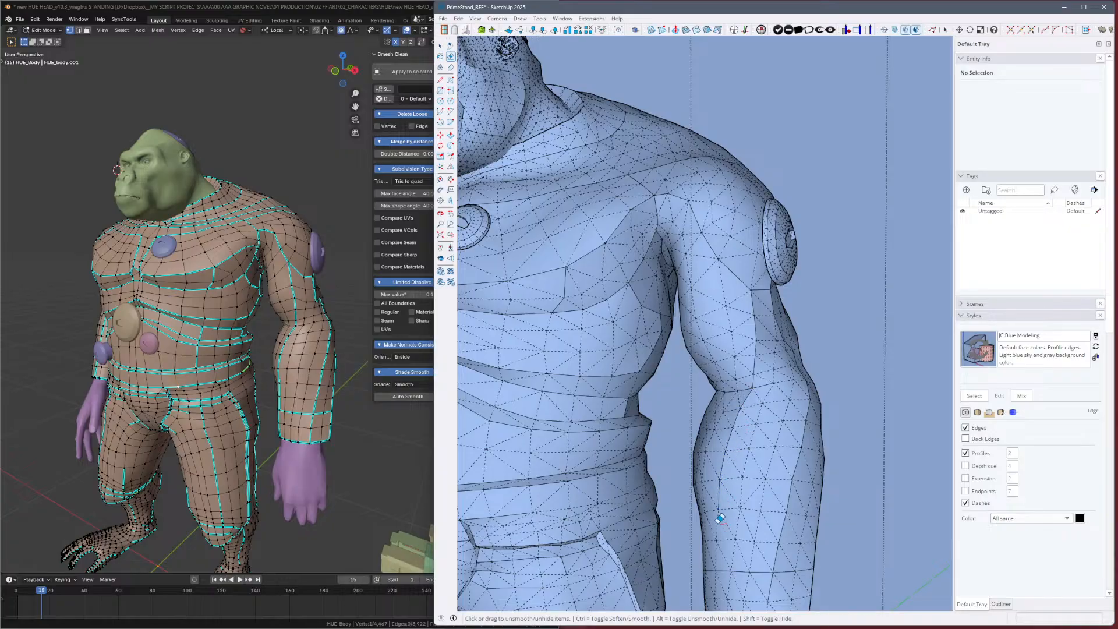
pyautogui.press('alt')
# Compare the outer side of the arm with the Blender mesh, with hidden geometry shown and hidden.
pyautogui.moveTo(850, 486)
pyautogui.mouseDown(button='middle')
pyautogui.moveTo(864, 473)
pyautogui.moveTo(915, 505)
pyautogui.moveTo(891, 523)
pyautogui.moveTo(793, 489)
pyautogui.moveTo(687, 511)
pyautogui.moveTo(714, 454)
pyautogui.moveTo(728, 450)
pyautogui.mouseUp(button='middle')
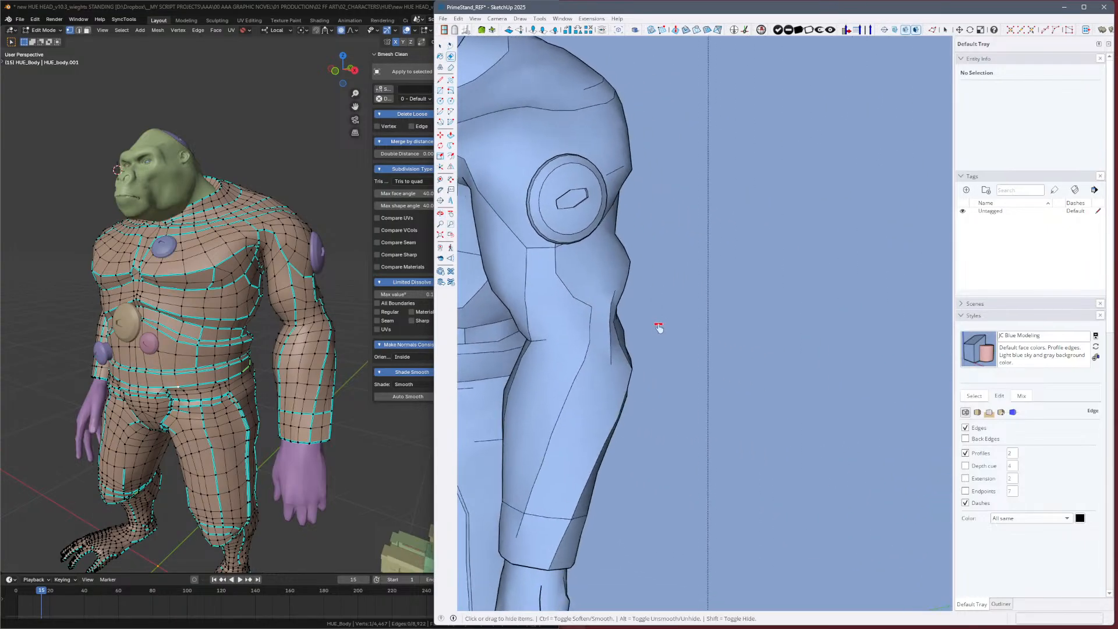
pyautogui.moveTo(659, 326)
pyautogui.keyDown('shift'); pyautogui.mouseDown(button='middle')
pyautogui.moveTo(753, 402)
pyautogui.moveTo(656, 369)
pyautogui.mouseUp(button='middle'); pyautogui.keyUp('shift')
pyautogui.moveTo(294, 388); pyautogui.dragTo(228, 385, button='middle')
pyautogui.moveTo(804, 399)
pyautogui.mouseDown(button='middle')
pyautogui.moveTo(732, 404)
pyautogui.moveTo(731, 391)
pyautogui.mouseUp(button='middle')
pyautogui.hotkey('alt', 'h')
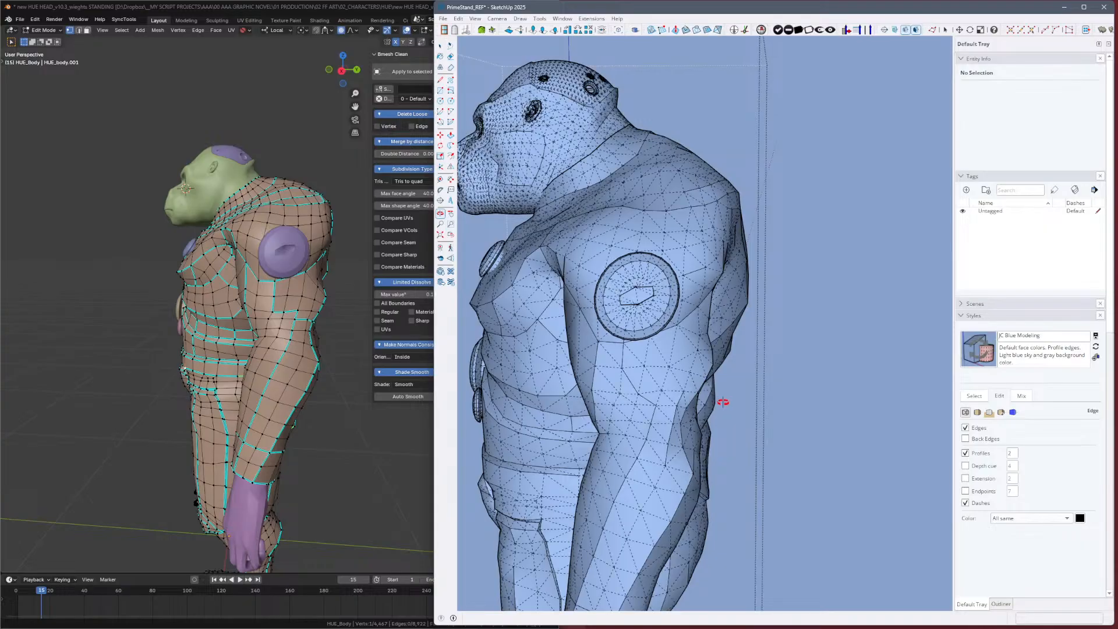
pyautogui.hotkey('alt', 'h')
pyautogui.moveTo(695, 451)
pyautogui.keyDown('shift'); pyautogui.mouseDown(button='middle')
pyautogui.moveTo(699, 379)
pyautogui.moveTo(688, 355)
pyautogui.mouseUp(button='middle'); pyautogui.keyUp('shift')
pyautogui.moveTo(711, 397)
pyautogui.mouseDown(button='middle')
pyautogui.moveTo(623, 407)
pyautogui.moveTo(539, 446)
pyautogui.moveTo(634, 357)
pyautogui.moveTo(626, 369)
pyautogui.mouseUp(button='middle')
# Unsmooth the hidden edges across the outer elbow to carry the outer arm crease towards the back of the arm.
pyautogui.press('e')
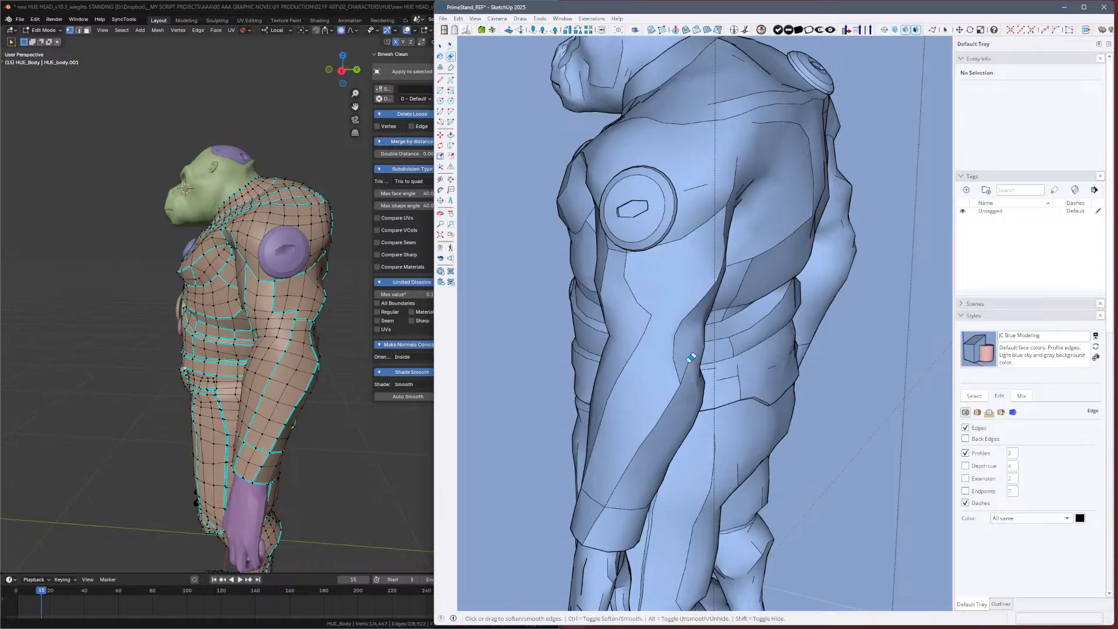
pyautogui.press('ctrl')
pyautogui.hotkey('alt', 'h')
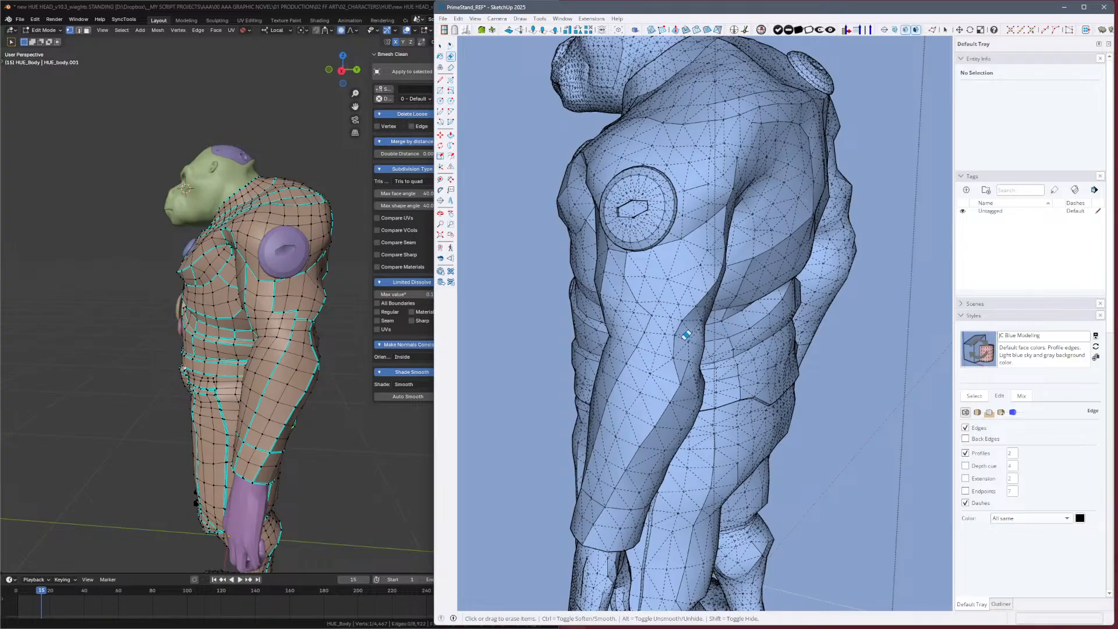
pyautogui.press('ctrl')
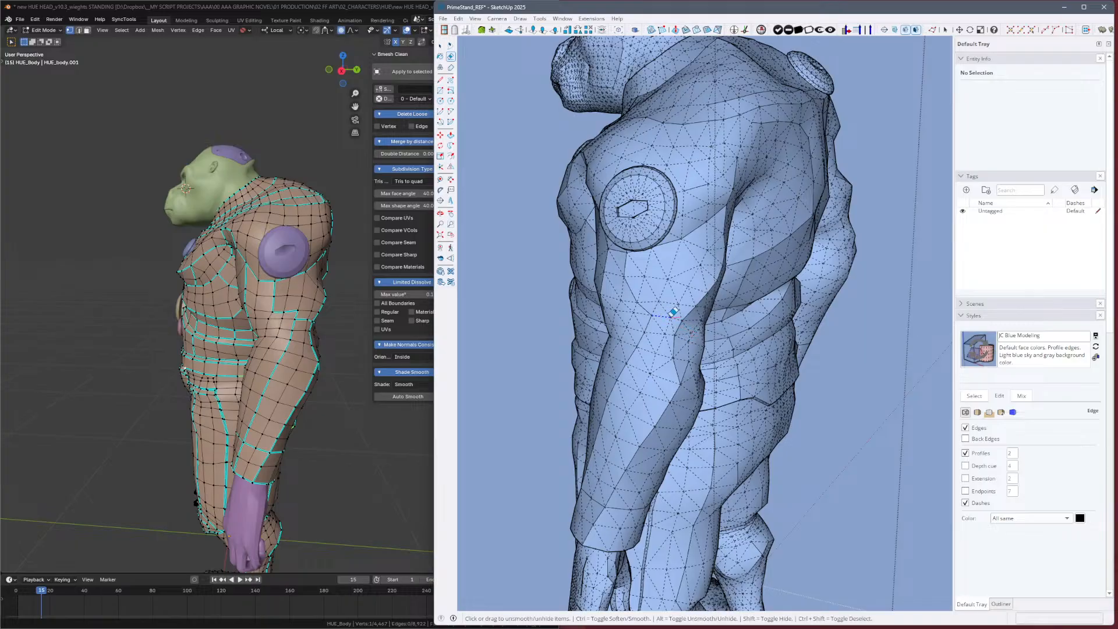
pyautogui.hotkey('alt', 'h')
# Compare the back of the arm with the Blender mesh and unsmooth the hidden edges around the back of the elbow.
pyautogui.moveTo(704, 322)
pyautogui.mouseDown(button='middle')
pyautogui.moveTo(747, 358)
pyautogui.moveTo(862, 367)
pyautogui.moveTo(637, 372)
pyautogui.mouseUp(button='middle')
pyautogui.moveTo(322, 305)
pyautogui.mouseDown(button='middle')
pyautogui.moveTo(279, 313)
pyautogui.moveTo(274, 339)
pyautogui.moveTo(242, 340)
pyautogui.mouseUp(button='middle')
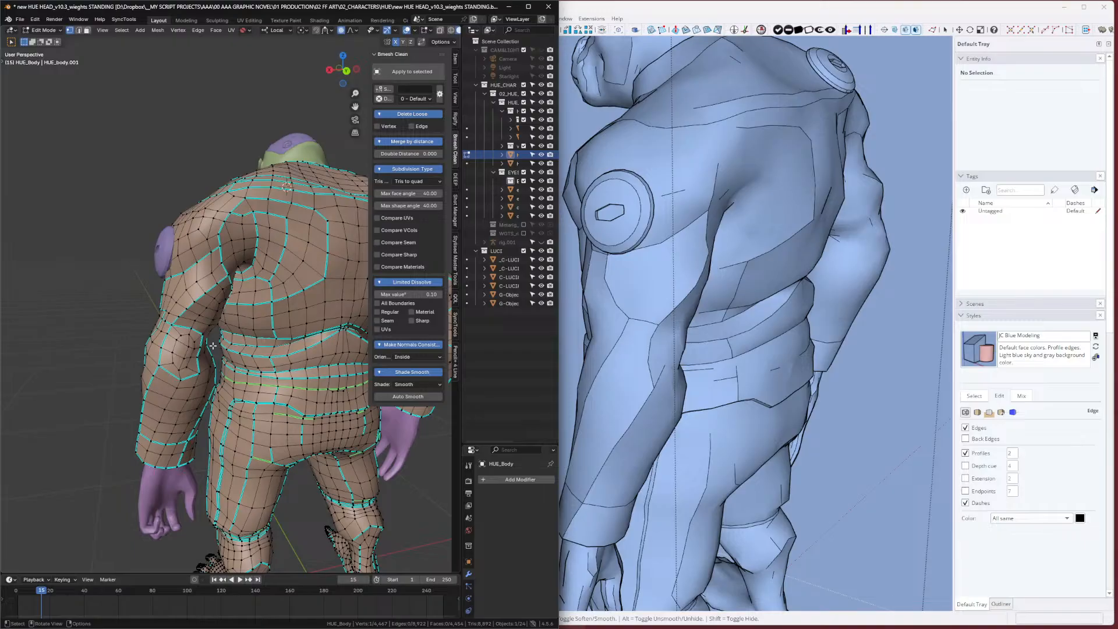
pyautogui.moveTo(731, 357)
pyautogui.mouseDown(button='middle')
pyautogui.moveTo(628, 337)
pyautogui.moveTo(626, 322)
pyautogui.moveTo(649, 328)
pyautogui.moveTo(598, 335)
pyautogui.mouseUp(button='middle')
pyautogui.hotkey('alt', 'h')
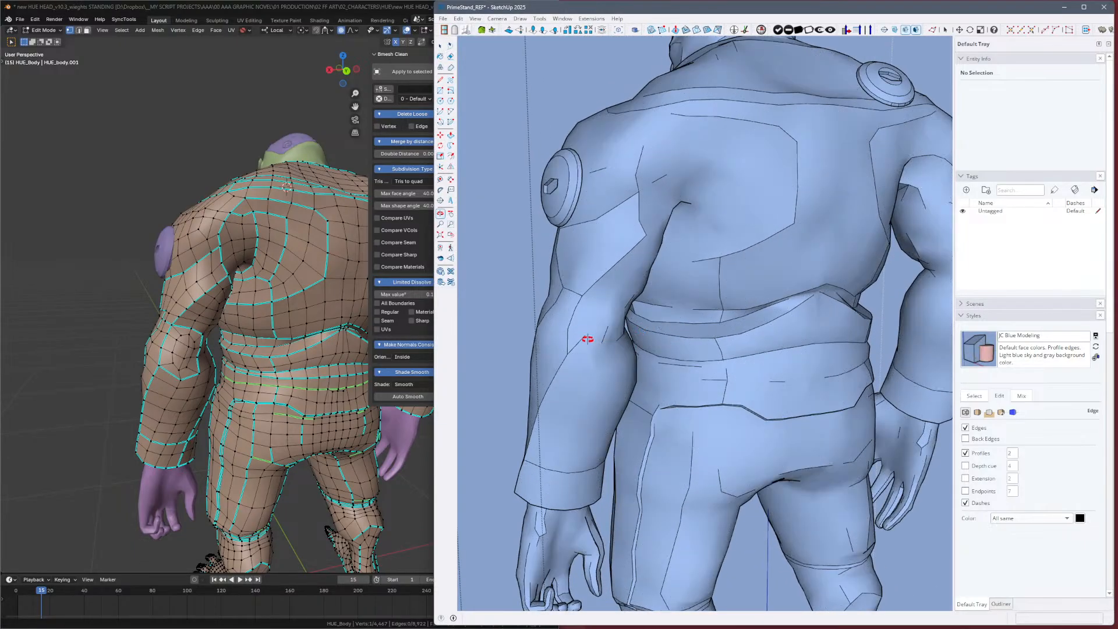
pyautogui.hotkey('alt', 'h')
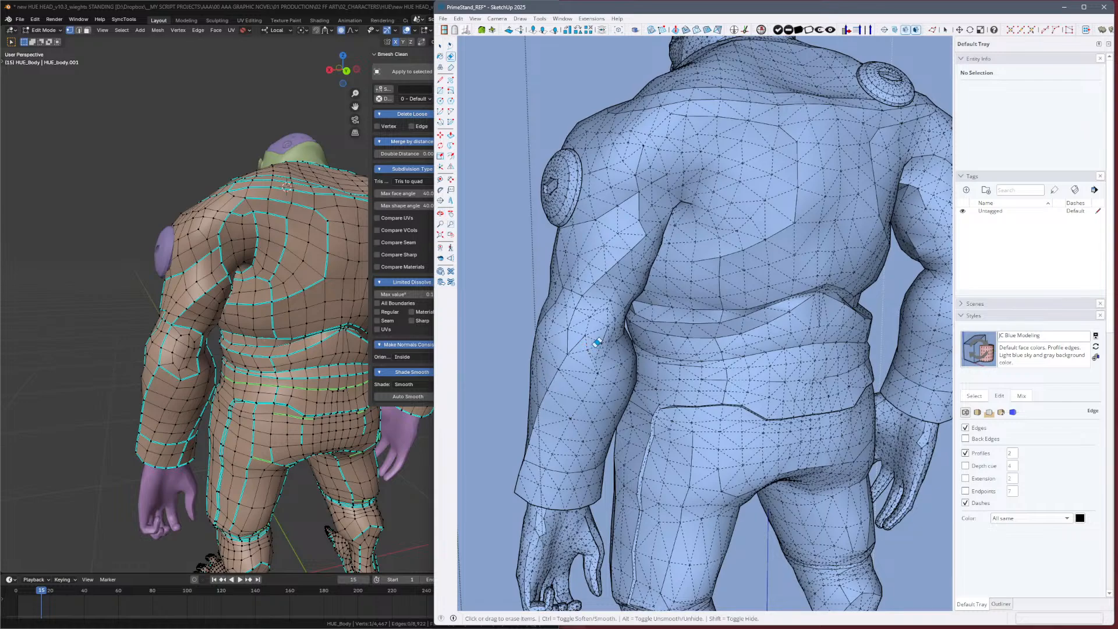
pyautogui.press('e')
pyautogui.hotkey('alt', 'h')
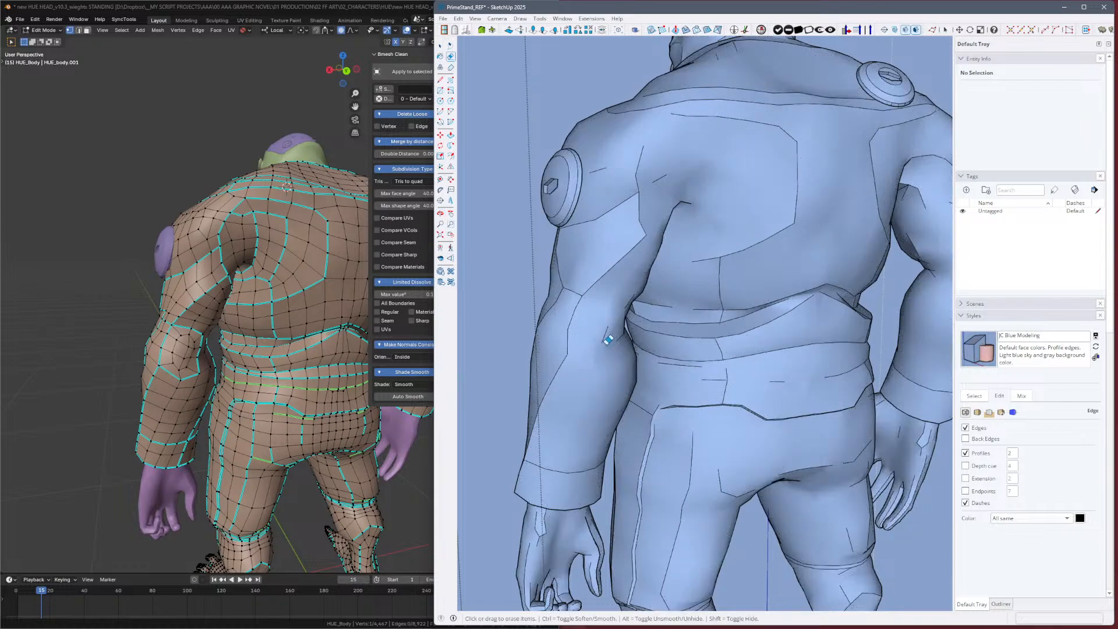
pyautogui.hotkey('alt', 'h')
pyautogui.press('ctrl')
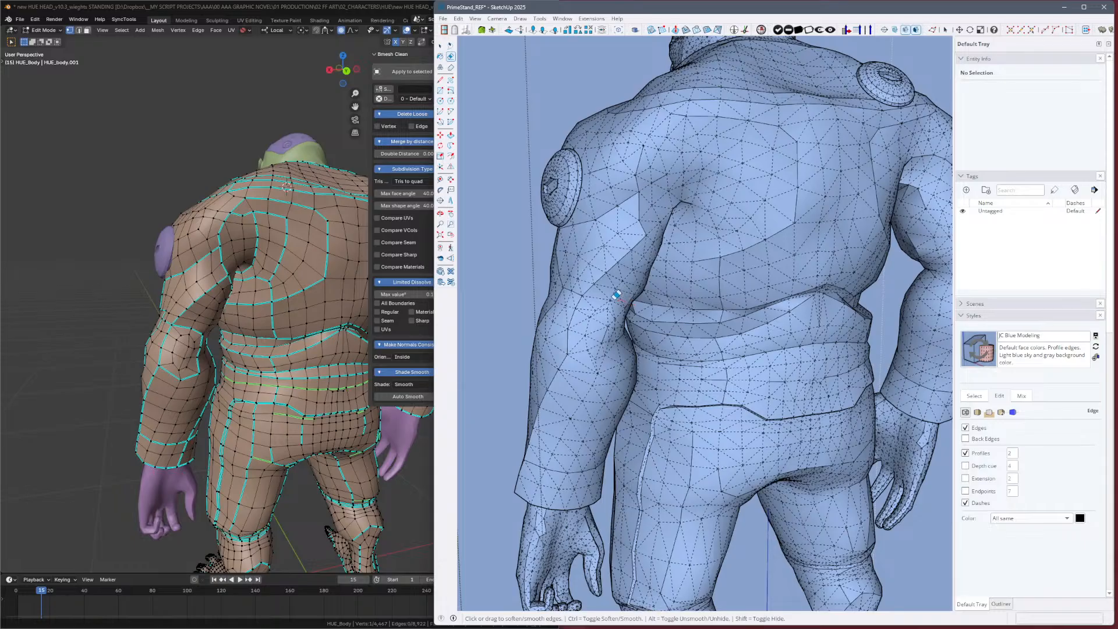
pyautogui.press('alt')
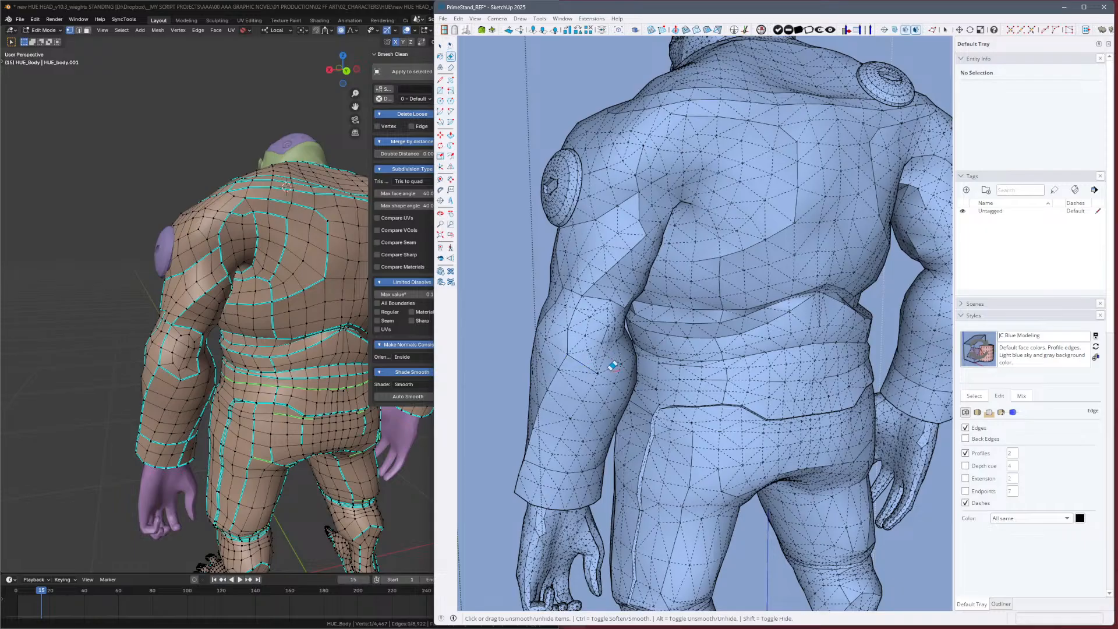
# Soften the long crease running from the back of the elbow down the forearm.
pyautogui.moveTo(703, 348)
pyautogui.mouseDown(button='middle')
pyautogui.moveTo(723, 364)
pyautogui.moveTo(607, 348)
pyautogui.moveTo(816, 309)
pyautogui.moveTo(946, 322)
pyautogui.moveTo(757, 334)
pyautogui.moveTo(754, 345)
pyautogui.mouseUp(button='middle')
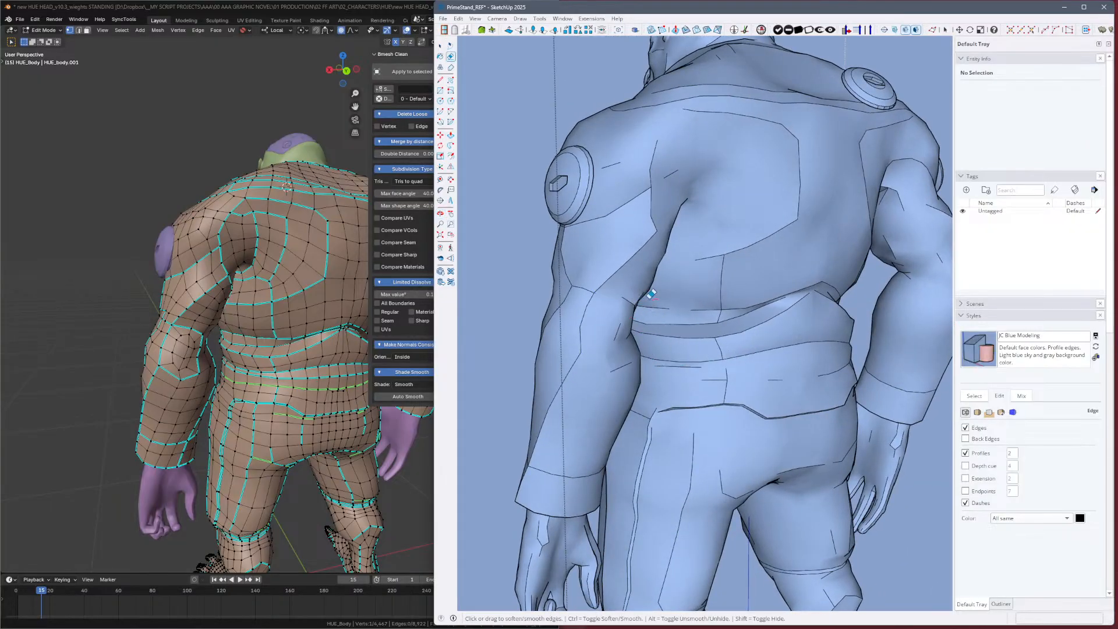
pyautogui.moveTo(635, 296)
pyautogui.mouseDown(button='middle')
pyautogui.moveTo(556, 320)
pyautogui.moveTo(599, 301)
pyautogui.mouseUp(button='middle')
pyautogui.moveTo(599, 301)
pyautogui.keyDown('ctrl'); pyautogui.mouseDown()
pyautogui.moveTo(576, 305)
pyautogui.moveTo(584, 352)
pyautogui.mouseUp(); pyautogui.keyUp('ctrl')
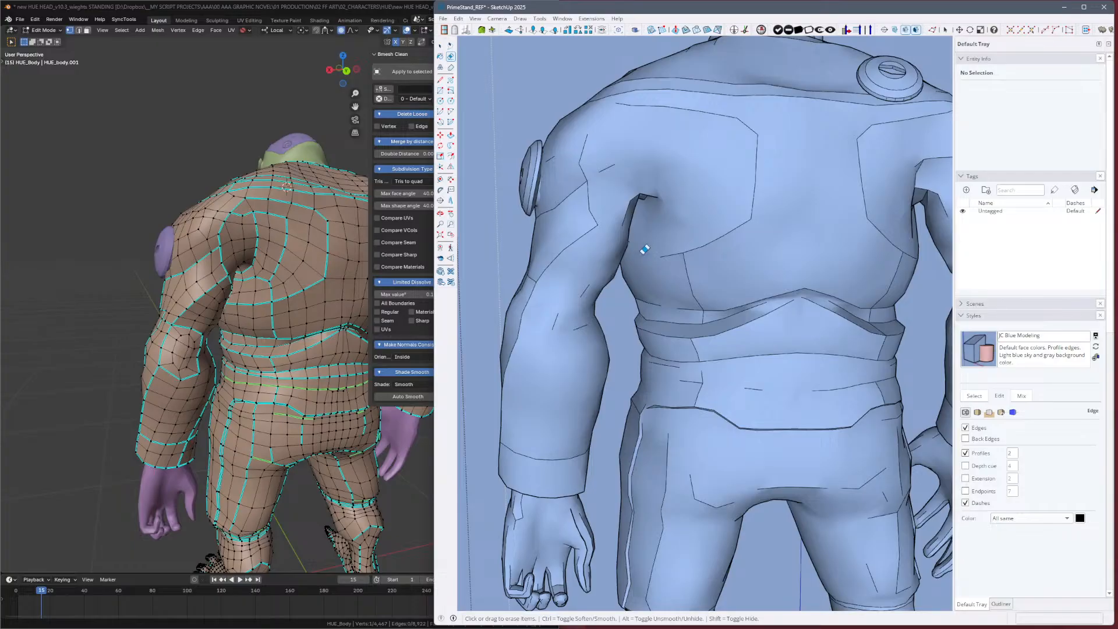
# Soften the stray edges behind the shoulder and across the upper back, and save the model.
pyautogui.press('alt')
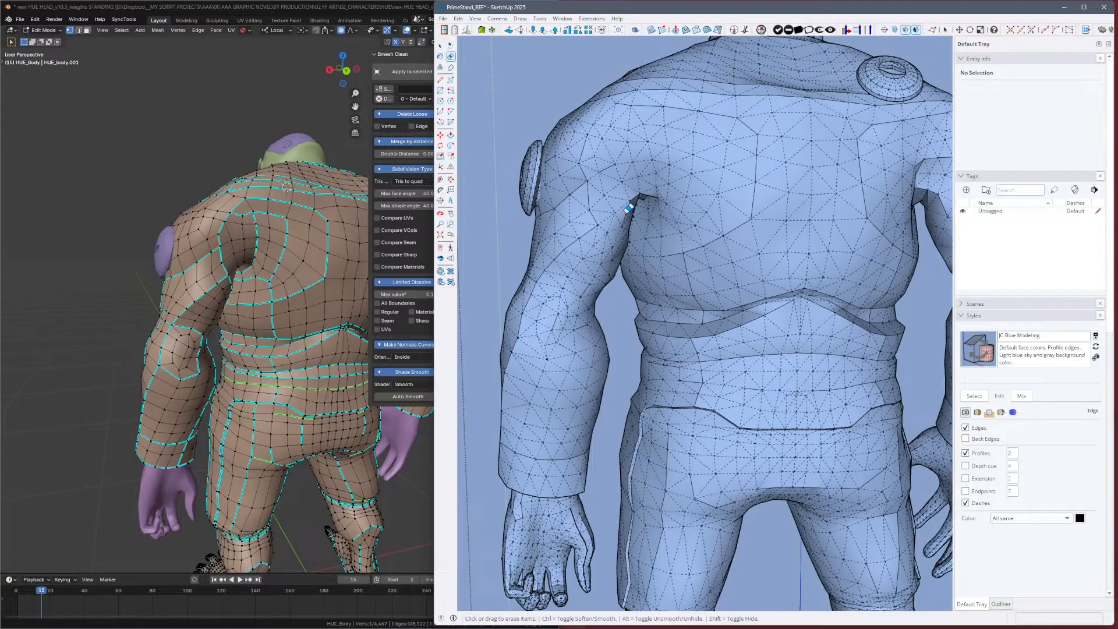
pyautogui.press('alt')
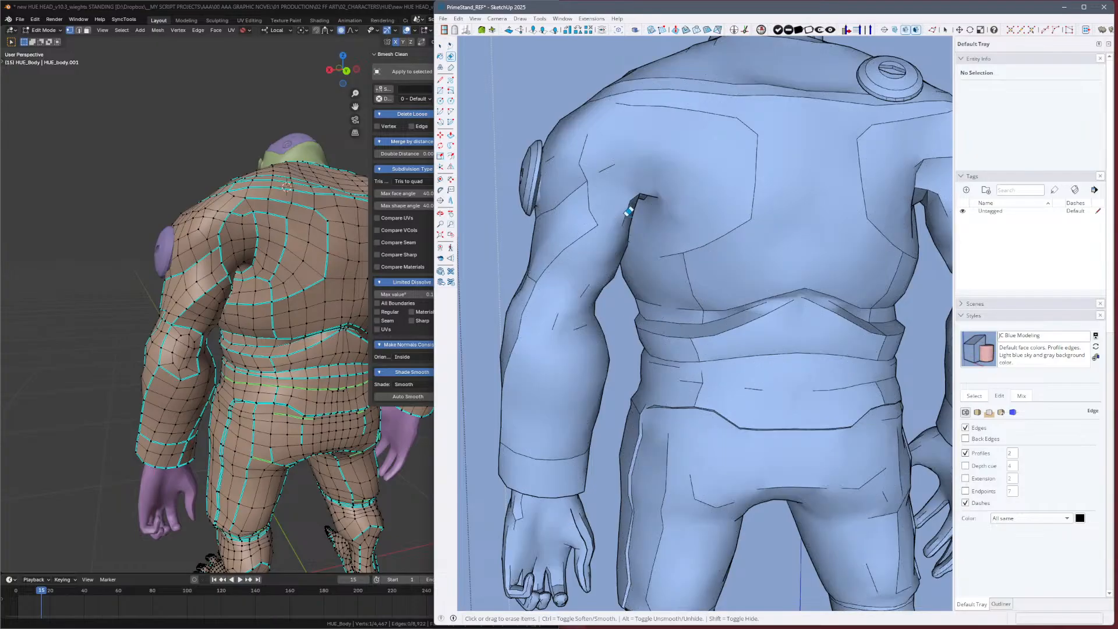
pyautogui.hotkey('alt', 'h')
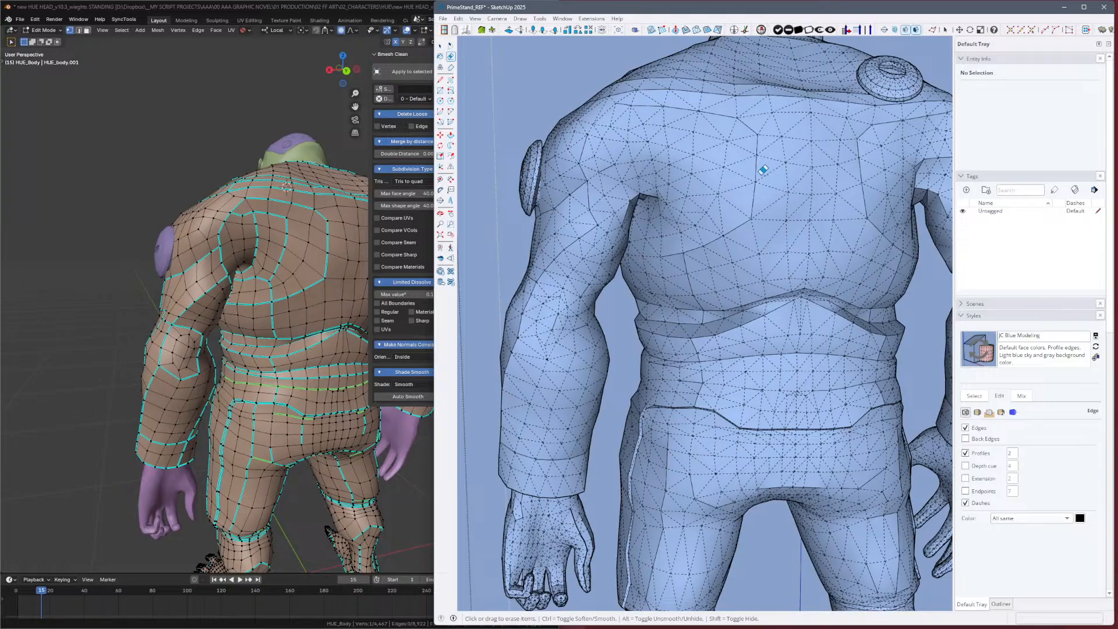
pyautogui.press('ctrl')
pyautogui.press('ctrl')
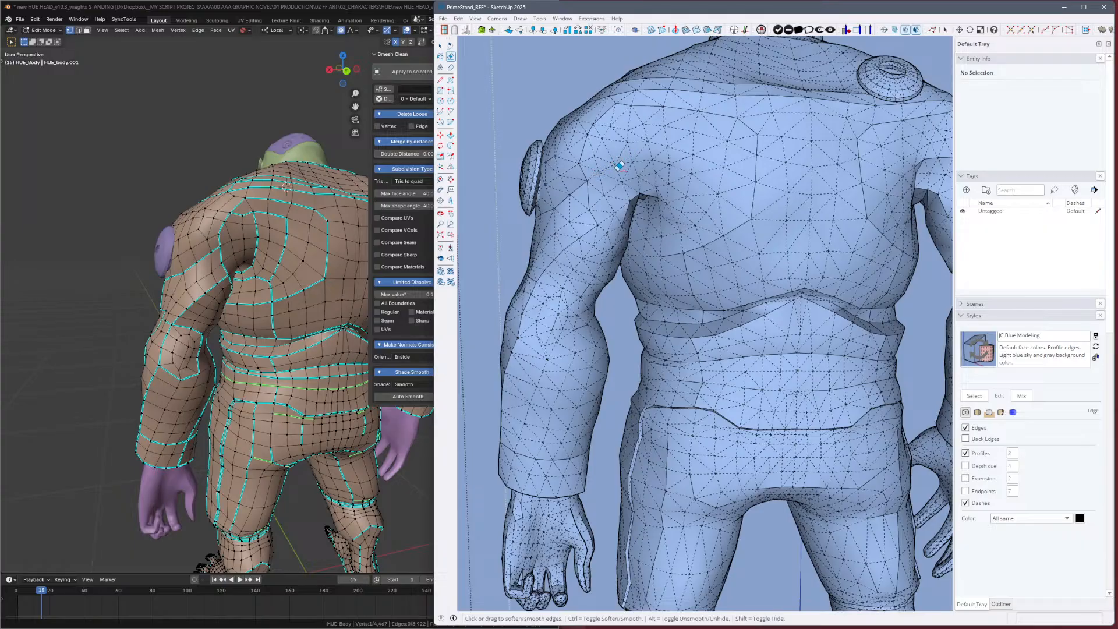
pyautogui.press('ctrl')
pyautogui.hotkey('ctrl', 's')
pyautogui.press('Return')
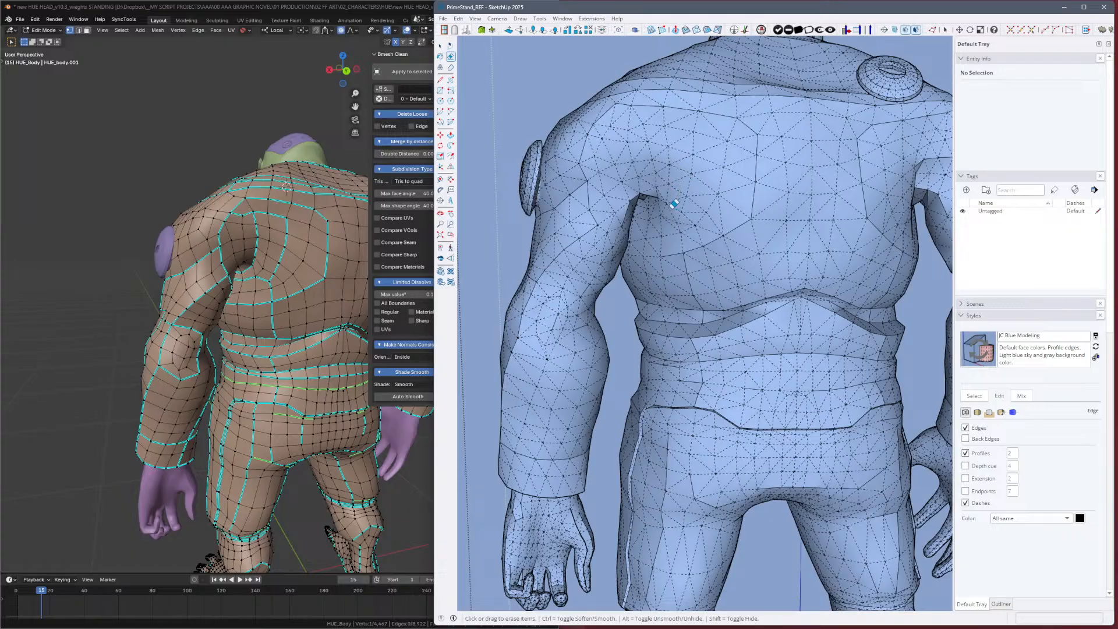
# Compare the back of the forearm with the Blender mesh and unsmooth the hidden edges along its inner side towards the elbow.
pyautogui.moveTo(674, 209)
pyautogui.mouseDown(button='middle')
pyautogui.moveTo(646, 182)
pyautogui.moveTo(612, 269)
pyautogui.mouseUp(button='middle')
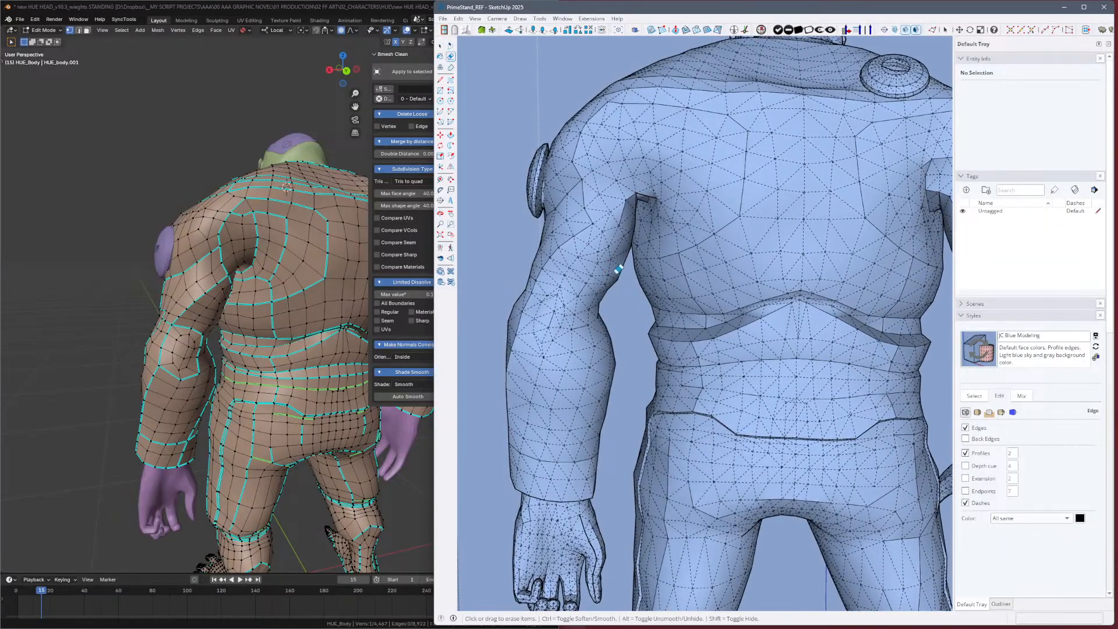
pyautogui.moveTo(295, 364); pyautogui.dragTo(248, 352, button='middle')
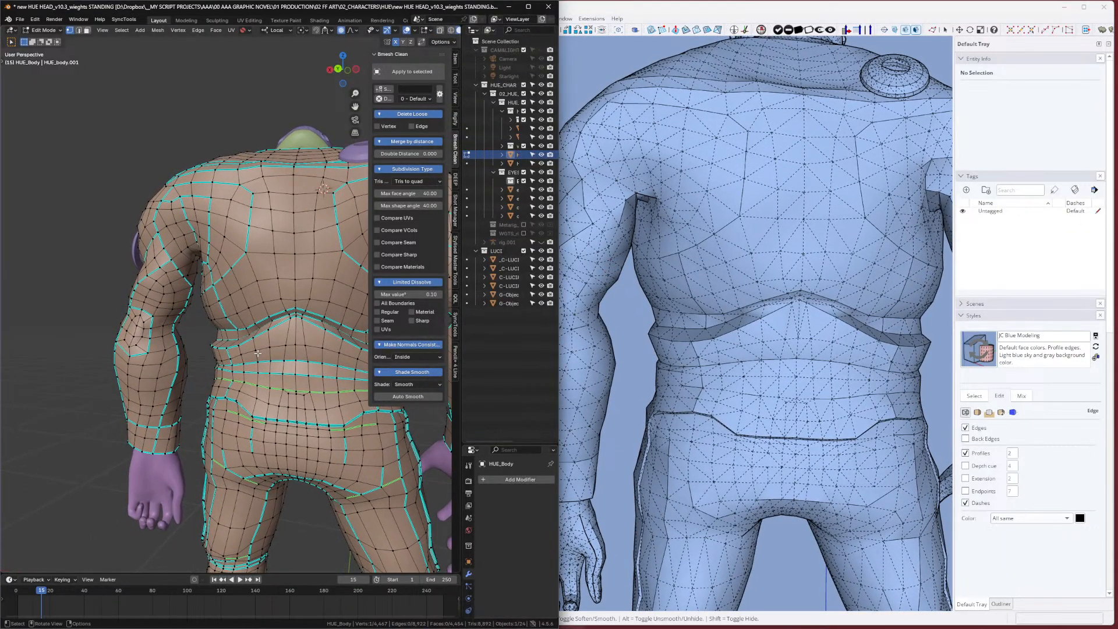
pyautogui.moveTo(669, 412)
pyautogui.mouseDown(button='middle')
pyautogui.moveTo(619, 419)
pyautogui.moveTo(617, 445)
pyautogui.mouseUp(button='middle')
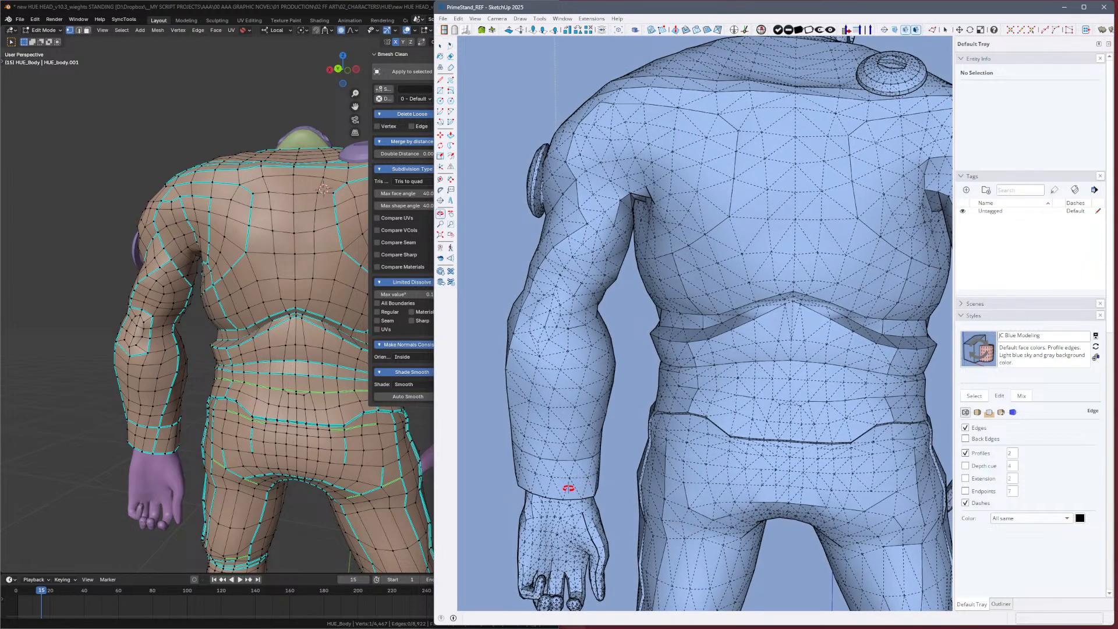
pyautogui.moveTo(571, 490); pyautogui.dragTo(570, 490, button='middle')
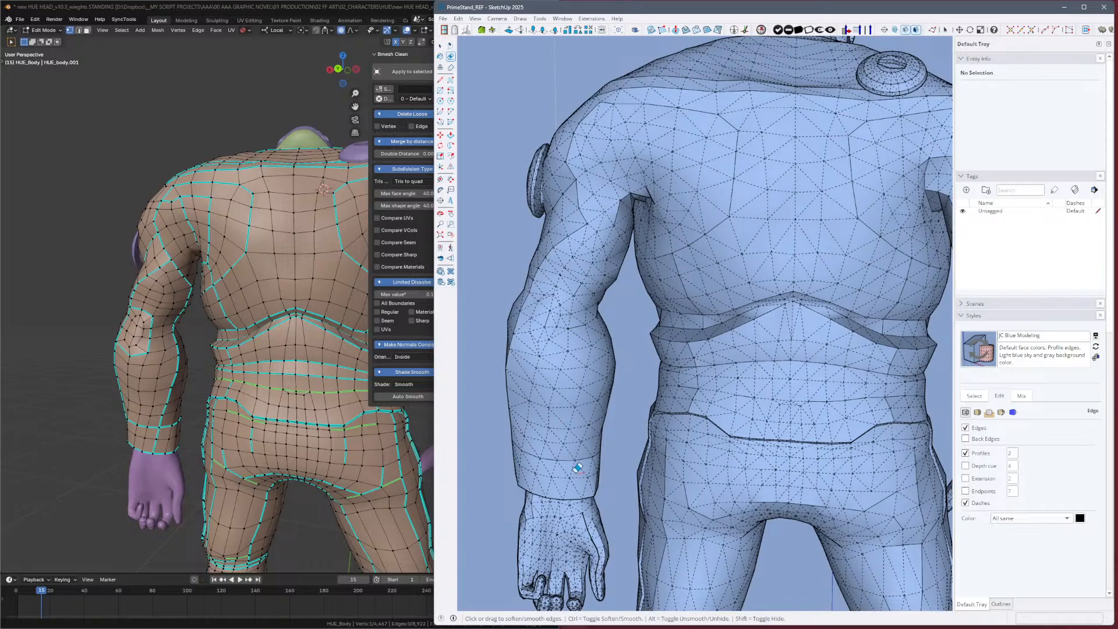
pyautogui.press('alt')
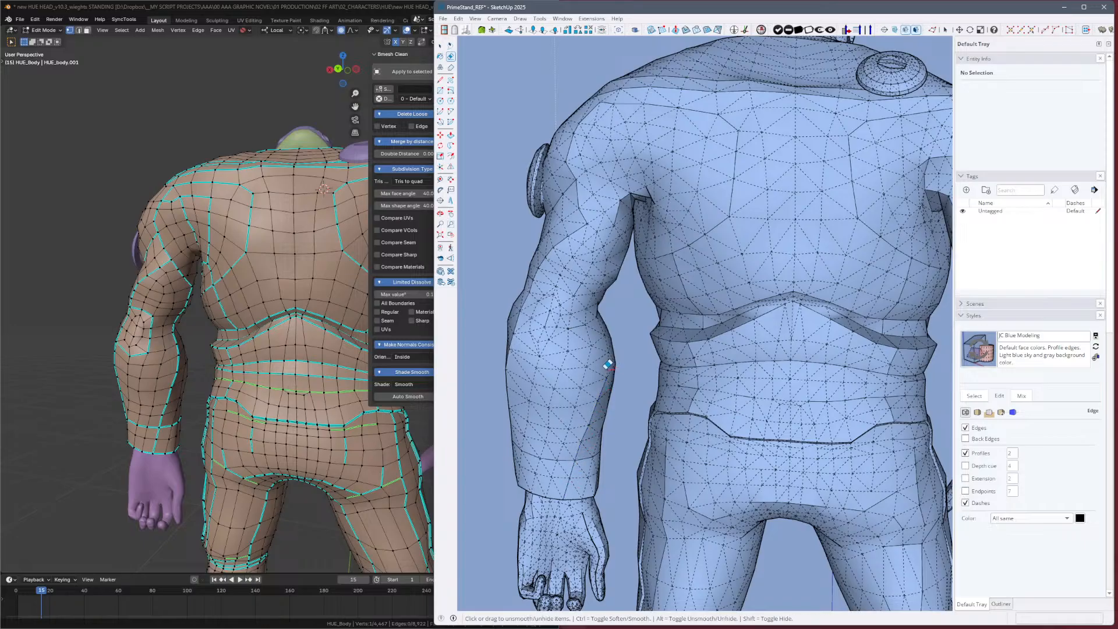
pyautogui.moveTo(646, 351); pyautogui.dragTo(659, 354, button='middle')
pyautogui.press('alt')
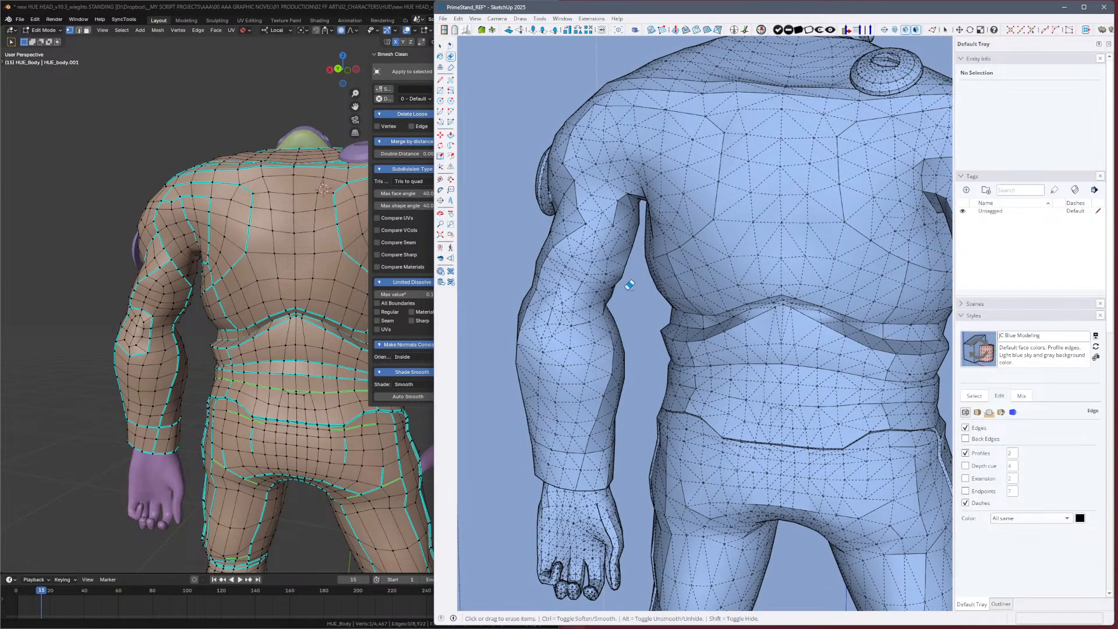
# Unsmooth the hidden edges along the inner upper arm and soften the edges around the dark patch just below the armpit.
pyautogui.moveTo(620, 301)
pyautogui.mouseDown(button='middle')
pyautogui.moveTo(691, 268)
pyautogui.moveTo(624, 264)
pyautogui.moveTo(637, 253)
pyautogui.mouseUp(button='middle')
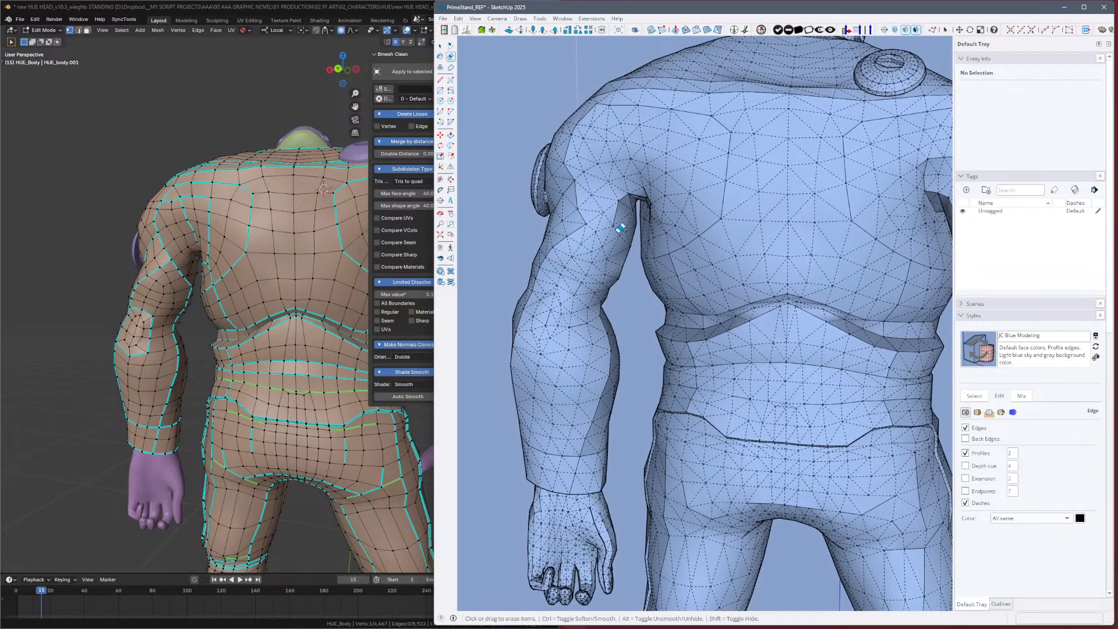
pyautogui.press('alt')
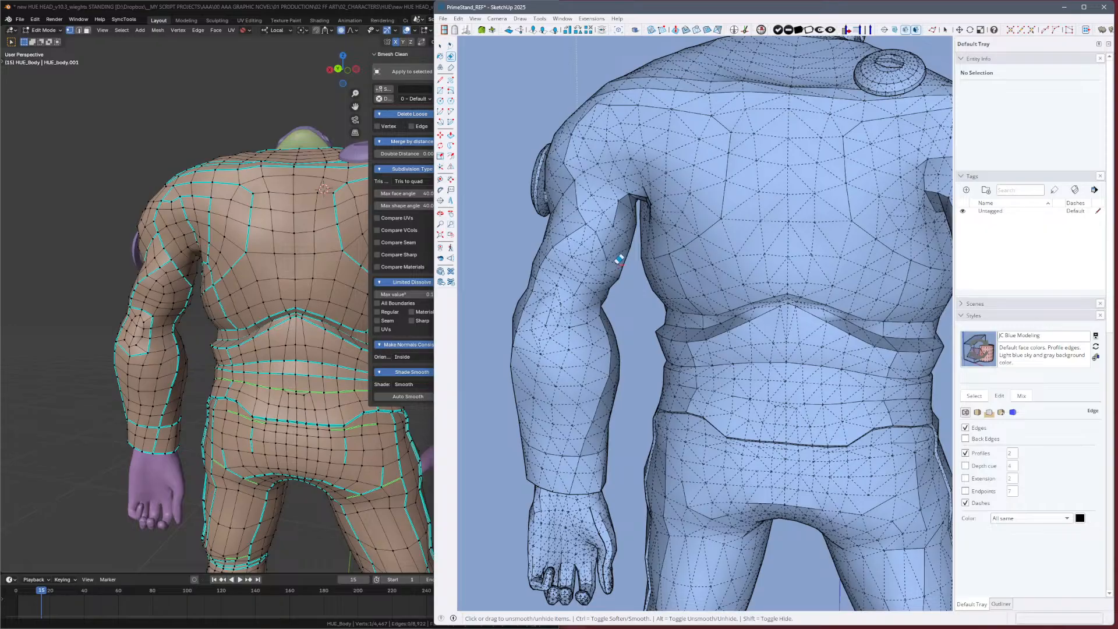
pyautogui.moveTo(628, 251)
pyautogui.mouseDown(button='middle')
pyautogui.moveTo(648, 261)
pyautogui.moveTo(637, 227)
pyautogui.mouseUp(button='middle')
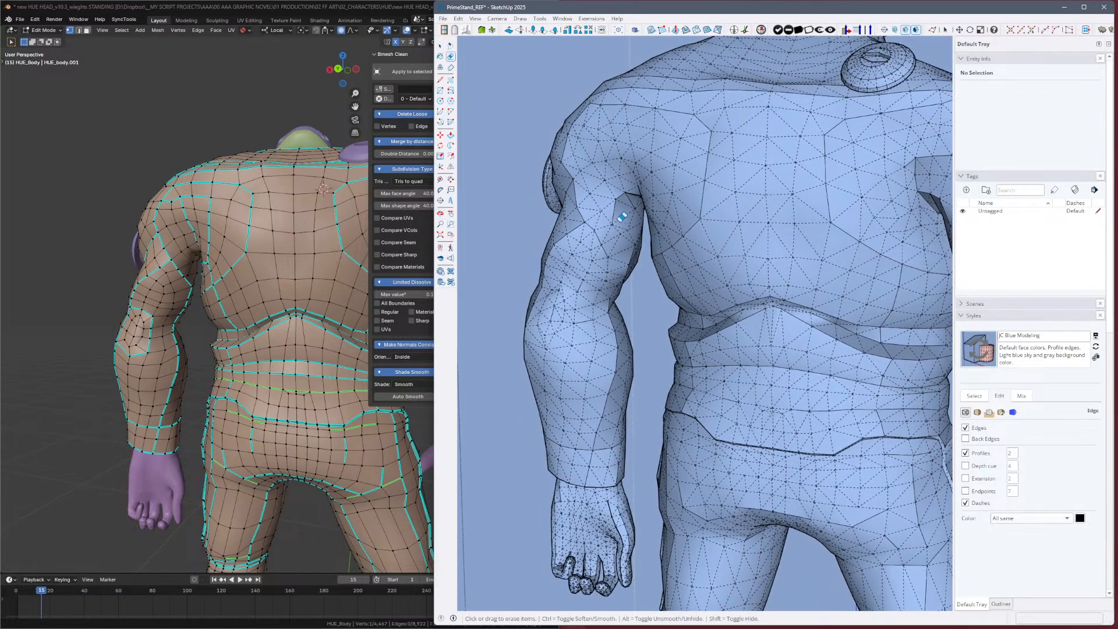
pyautogui.press('ctrl')
pyautogui.moveTo(634, 196); pyautogui.dragTo(633, 193)
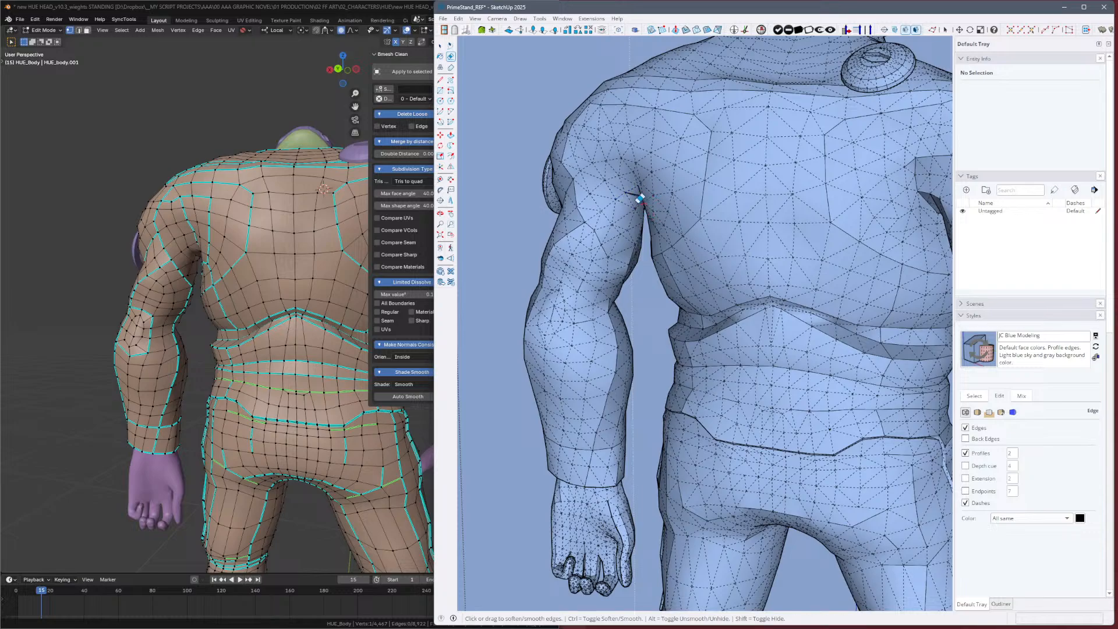
pyautogui.moveTo(648, 223)
pyautogui.mouseDown(button='middle')
pyautogui.moveTo(687, 229)
pyautogui.moveTo(891, 186)
pyautogui.moveTo(915, 233)
pyautogui.moveTo(640, 256)
pyautogui.mouseUp(button='middle')
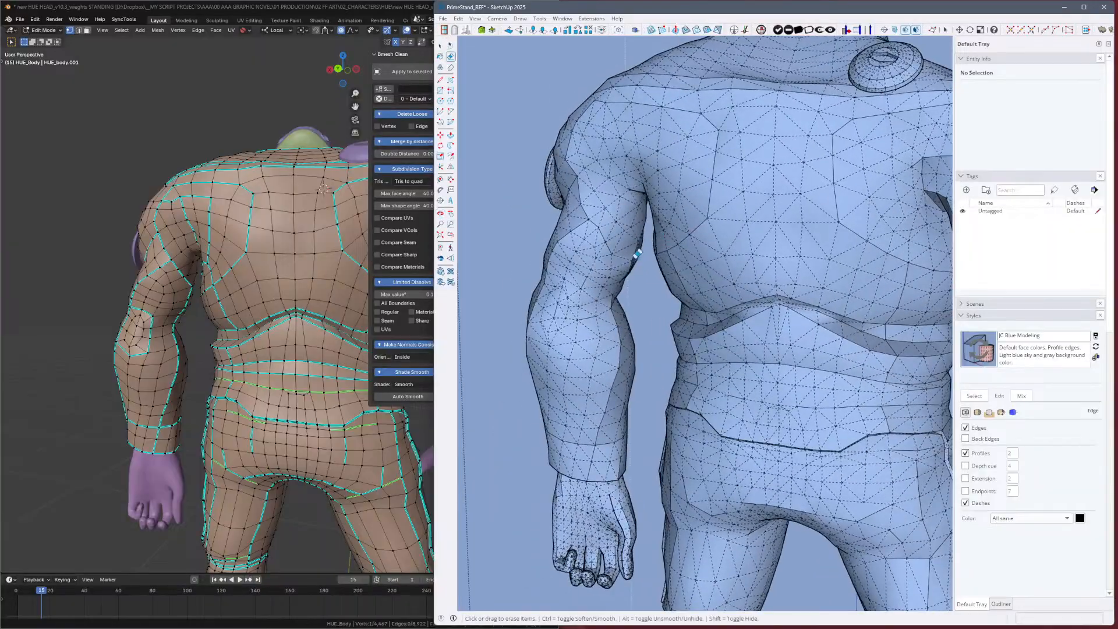
# Unsmooth the remaining hidden edges on the inner upper arm down to the elbow and hide the hidden geometry.
pyautogui.press('ctrl')
pyautogui.press('alt')
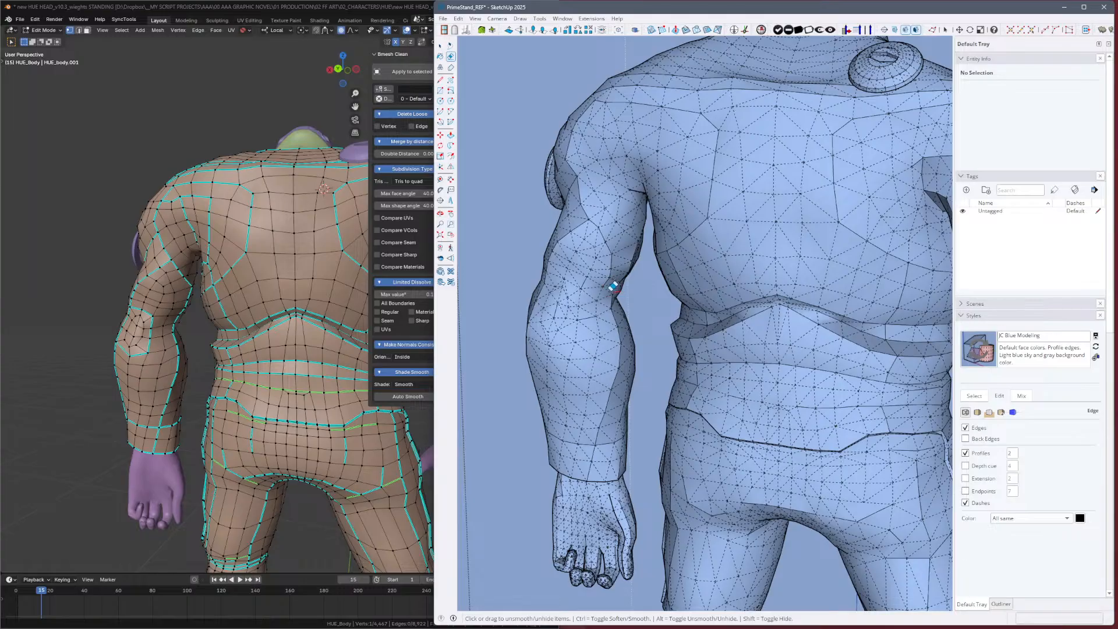
pyautogui.keyDown('alt'); pyautogui.click(614, 288); pyautogui.keyUp('alt')
pyautogui.press('h')
# Review the crease and seam lines on the whole figure from the side and the front.
pyautogui.moveTo(646, 265)
pyautogui.mouseDown(button='middle')
pyautogui.moveTo(736, 272)
pyautogui.moveTo(925, 344)
pyautogui.moveTo(920, 327)
pyautogui.moveTo(735, 359)
pyautogui.moveTo(658, 405)
pyautogui.moveTo(636, 364)
pyautogui.moveTo(644, 394)
pyautogui.moveTo(731, 390)
pyautogui.mouseUp(button='middle')
pyautogui.press('z')
pyautogui.moveTo(721, 350); pyautogui.dragTo(727, 428)
pyautogui.moveTo(728, 425)
pyautogui.mouseDown(button='middle')
pyautogui.moveTo(941, 384)
pyautogui.moveTo(977, 391)
pyautogui.moveTo(757, 430)
pyautogui.mouseUp(button='middle')
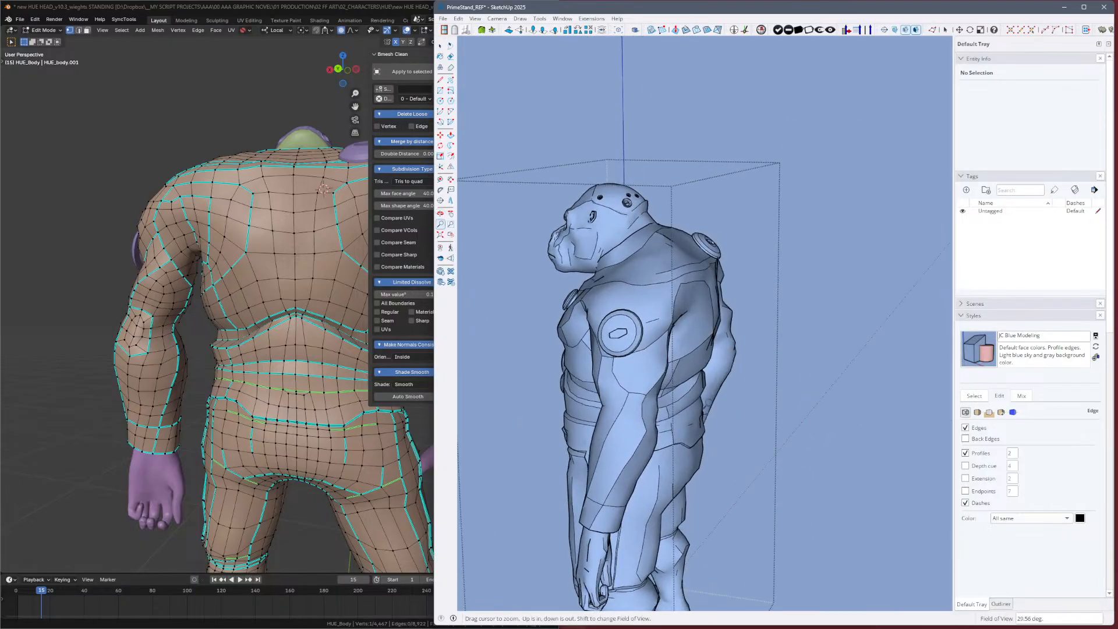
pyautogui.moveTo(657, 324); pyautogui.dragTo(684, 271)
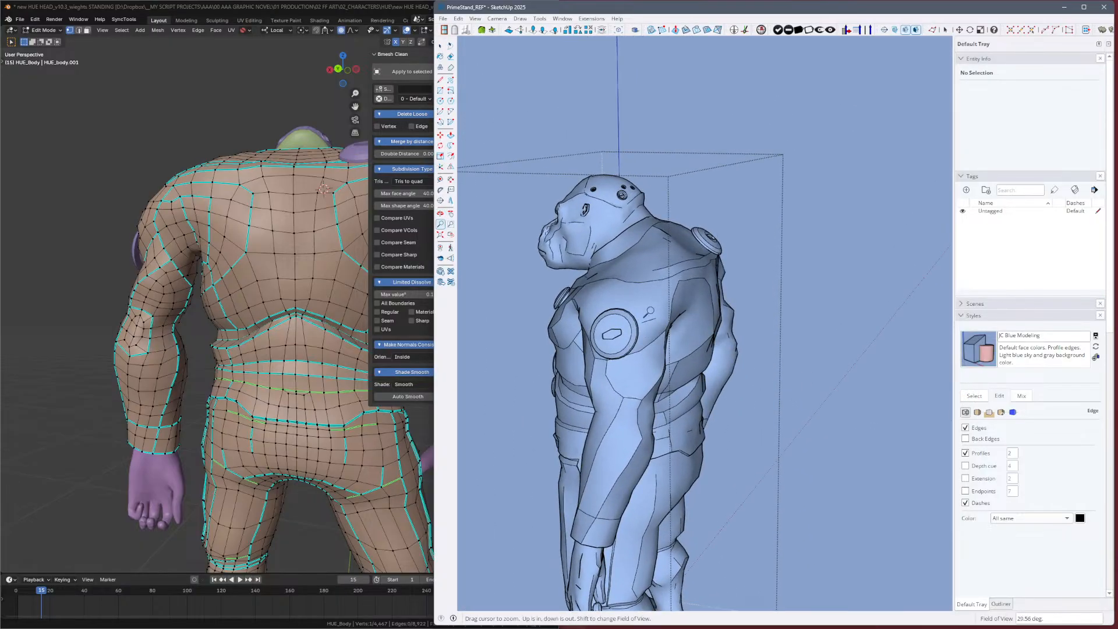
pyautogui.press('e')
pyautogui.moveTo(648, 313)
pyautogui.mouseDown(button='middle')
pyautogui.moveTo(710, 264)
pyautogui.moveTo(639, 275)
pyautogui.moveTo(751, 386)
pyautogui.moveTo(922, 386)
pyautogui.moveTo(839, 451)
pyautogui.mouseUp(button='middle')
pyautogui.scroll(5, 841, 495)
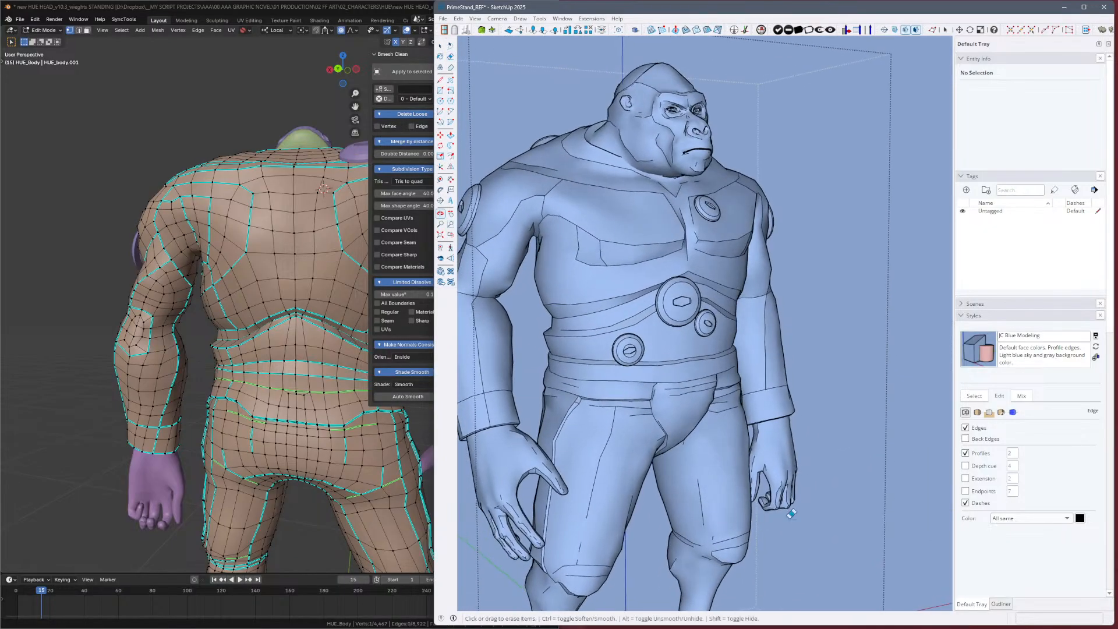
# Examine the character's opposite arm and shoulder from the side with the hidden geometry shown.
pyautogui.moveTo(791, 513)
pyautogui.mouseDown(button='middle')
pyautogui.moveTo(914, 482)
pyautogui.moveTo(911, 459)
pyautogui.moveTo(844, 445)
pyautogui.moveTo(882, 457)
pyautogui.mouseUp(button='middle')
pyautogui.moveTo(540, 291)
pyautogui.mouseDown(button='middle')
pyautogui.moveTo(819, 316)
pyautogui.moveTo(708, 334)
pyautogui.moveTo(727, 364)
pyautogui.mouseUp(button='middle')
pyautogui.moveTo(843, 378)
pyautogui.mouseDown()
pyautogui.moveTo(596, 374)
pyautogui.moveTo(600, 390)
pyautogui.moveTo(632, 404)
pyautogui.moveTo(796, 397)
pyautogui.moveTo(699, 371)
pyautogui.moveTo(723, 384)
pyautogui.mouseUp()
pyautogui.press('e')
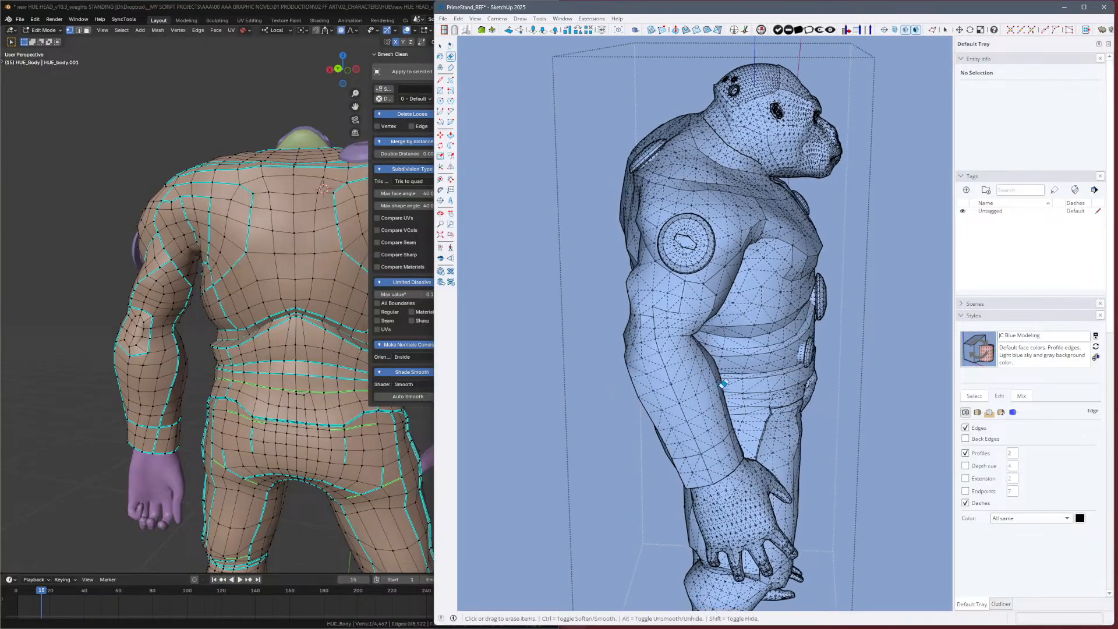
pyautogui.moveTo(702, 352)
pyautogui.mouseDown(button='middle')
pyautogui.moveTo(748, 367)
pyautogui.moveTo(839, 337)
pyautogui.moveTo(788, 354)
pyautogui.moveTo(838, 349)
pyautogui.moveTo(875, 379)
pyautogui.moveTo(918, 379)
pyautogui.mouseUp(button='middle')
pyautogui.hotkey('alt', 'h')
pyautogui.moveTo(854, 369)
pyautogui.mouseDown(button='middle')
pyautogui.moveTo(649, 398)
pyautogui.moveTo(751, 390)
pyautogui.moveTo(597, 392)
pyautogui.moveTo(781, 365)
pyautogui.moveTo(762, 354)
pyautogui.mouseUp(button='middle')
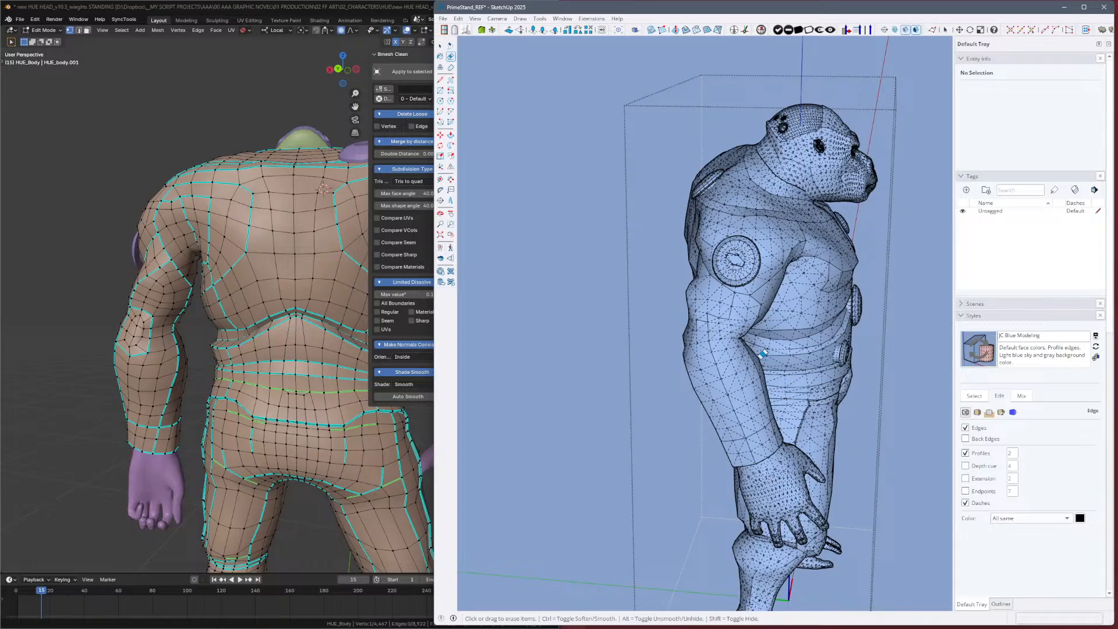
# Match the side view to the reference mesh and soften the stray edges across the outer upper arm.
pyautogui.moveTo(291, 378)
pyautogui.mouseDown(button='middle')
pyautogui.moveTo(177, 390)
pyautogui.moveTo(259, 395)
pyautogui.moveTo(223, 396)
pyautogui.mouseUp(button='middle')
pyautogui.moveTo(795, 387)
pyautogui.mouseDown(button='middle')
pyautogui.moveTo(776, 400)
pyautogui.moveTo(778, 383)
pyautogui.mouseUp(button='middle')
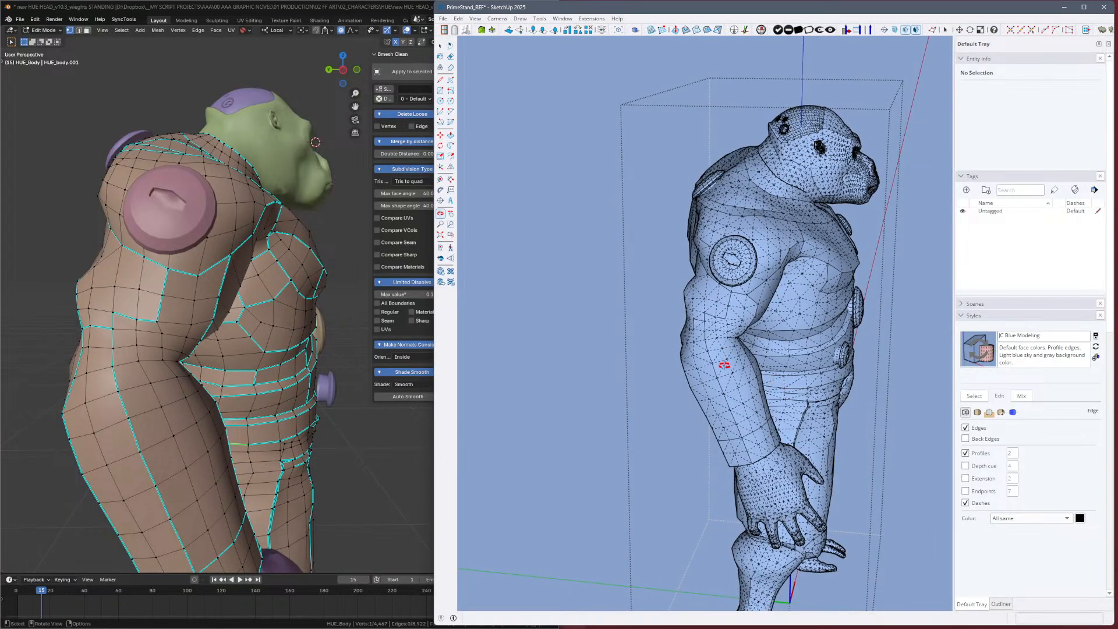
pyautogui.press('e')
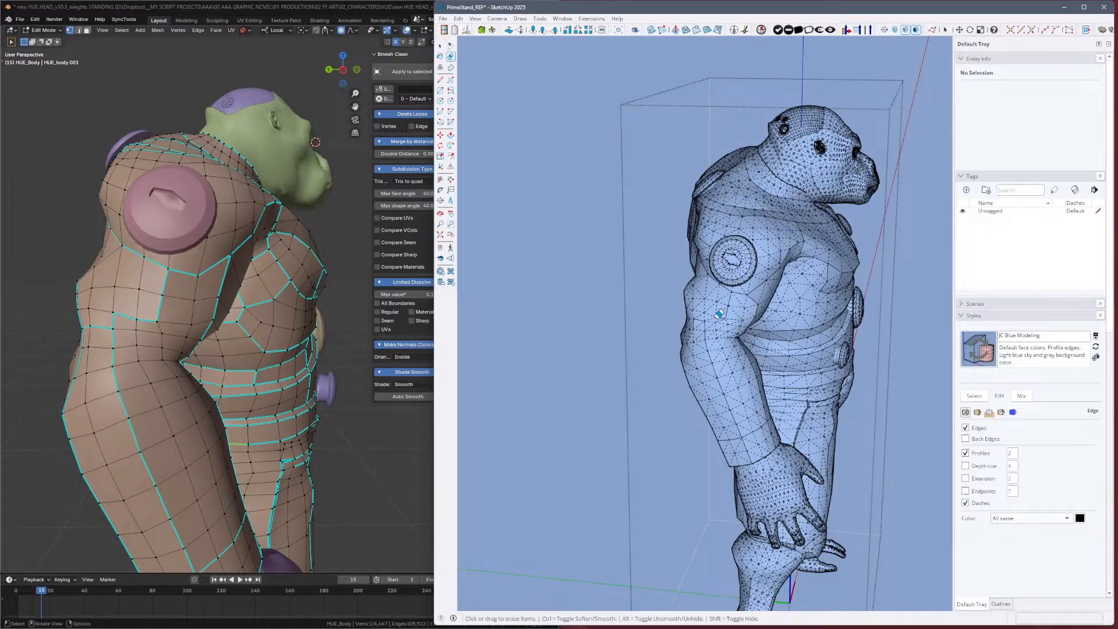
pyautogui.moveTo(757, 316); pyautogui.dragTo(707, 313, button='middle')
pyautogui.keyDown('ctrl'); pyautogui.moveTo(707, 312); pyautogui.dragTo(697, 316); pyautogui.keyUp('ctrl')
pyautogui.hotkey('alt', 'h')
pyautogui.moveTo(774, 337)
pyautogui.mouseDown(button='middle')
pyautogui.moveTo(728, 342)
pyautogui.moveTo(749, 337)
pyautogui.mouseUp(button='middle')
pyautogui.hotkey('alt', 'h')
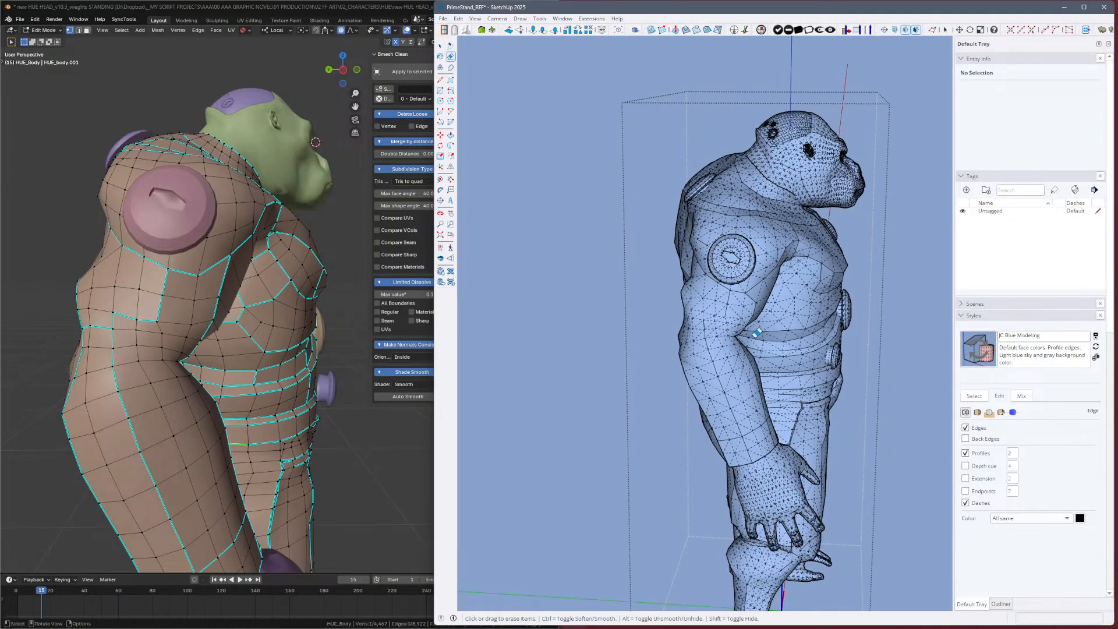
# Examine the seam lines on the back and the opposite arm for comparison with the arm being edited.
pyautogui.moveTo(757, 332)
pyautogui.mouseDown(button='middle')
pyautogui.moveTo(844, 324)
pyautogui.moveTo(839, 347)
pyautogui.moveTo(913, 342)
pyautogui.mouseUp(button='middle')
pyautogui.scroll(3, 904, 359)
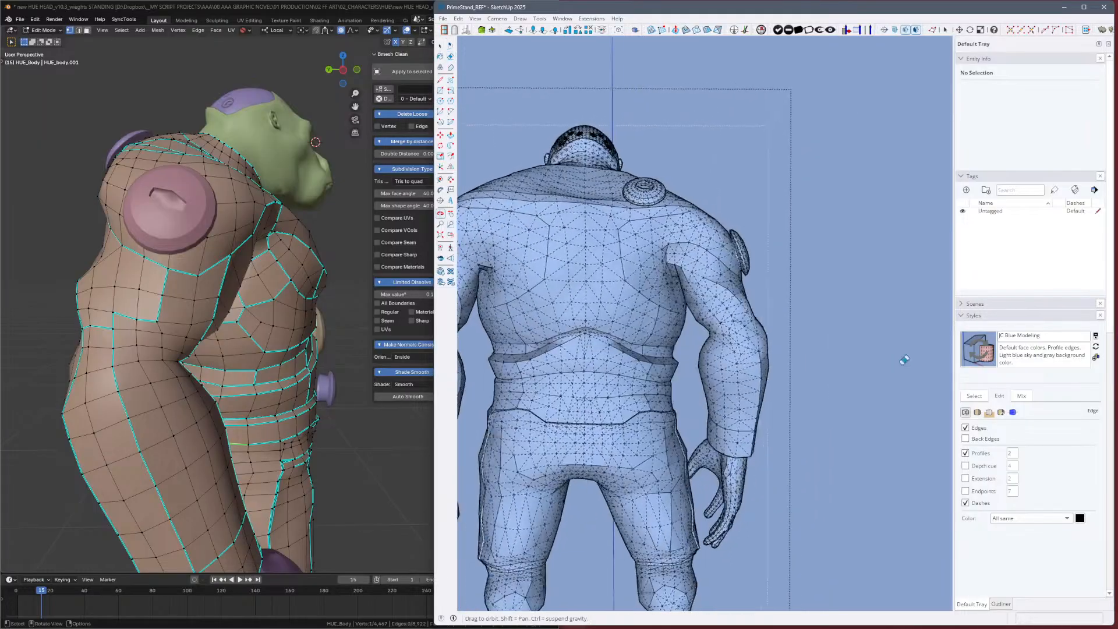
pyautogui.keyDown('shift'); pyautogui.moveTo(722, 375); pyautogui.dragTo(902, 377, button='middle'); pyautogui.keyUp('shift')
pyautogui.moveTo(902, 377)
pyautogui.mouseDown(button='middle')
pyautogui.moveTo(986, 425)
pyautogui.moveTo(836, 387)
pyautogui.moveTo(710, 303)
pyautogui.moveTo(679, 337)
pyautogui.moveTo(720, 333)
pyautogui.mouseUp(button='middle')
pyautogui.hotkey('alt', 'h')
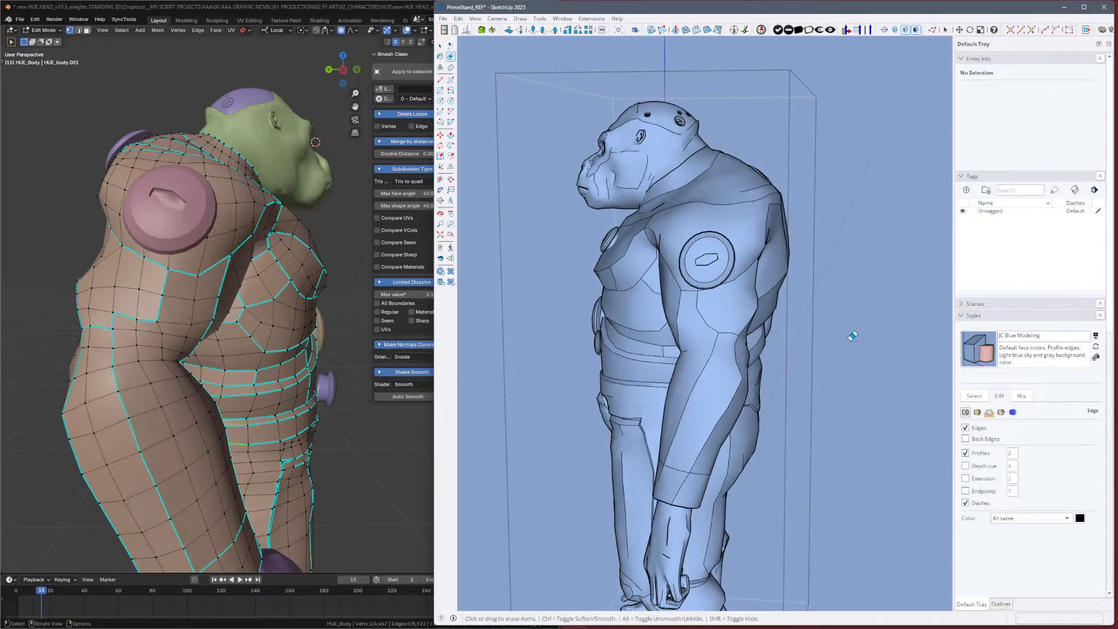
pyautogui.moveTo(852, 336)
pyautogui.mouseDown(button='middle')
pyautogui.moveTo(753, 391)
pyautogui.moveTo(814, 392)
pyautogui.moveTo(797, 378)
pyautogui.moveTo(655, 362)
pyautogui.mouseUp(button='middle')
pyautogui.scroll(3, 861, 391)
pyautogui.scroll(-3, 862, 390)
pyautogui.hotkey('alt', 'h')
pyautogui.moveTo(777, 338); pyautogui.dragTo(743, 308, button='middle')
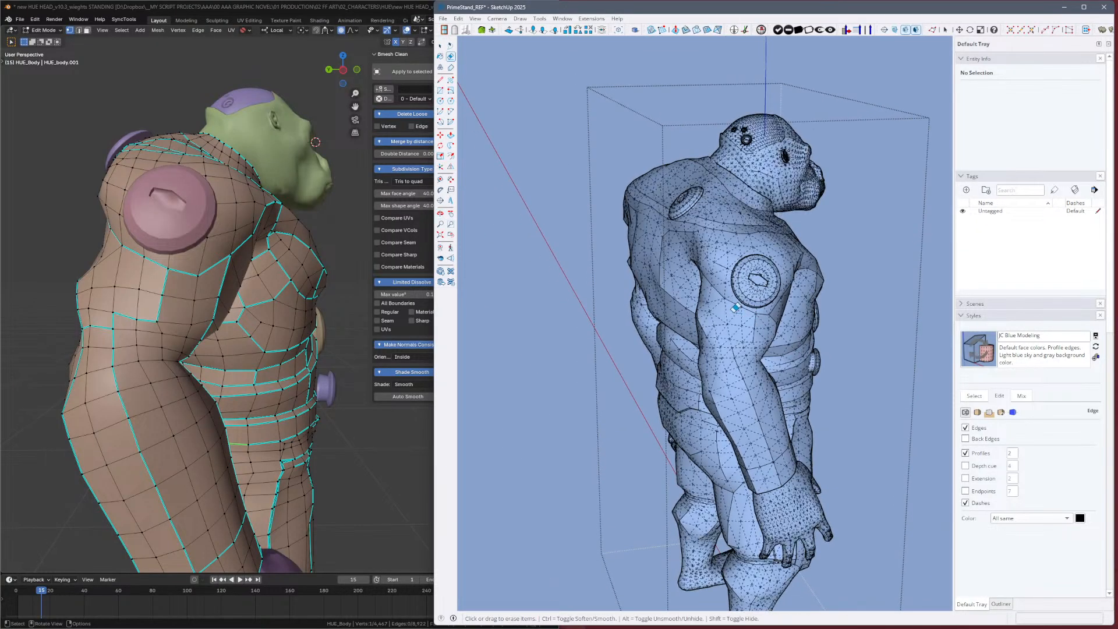
# Soften the short edges on the upper arm just below the round shoulder disc and check the crease lines.
pyautogui.press('alt')
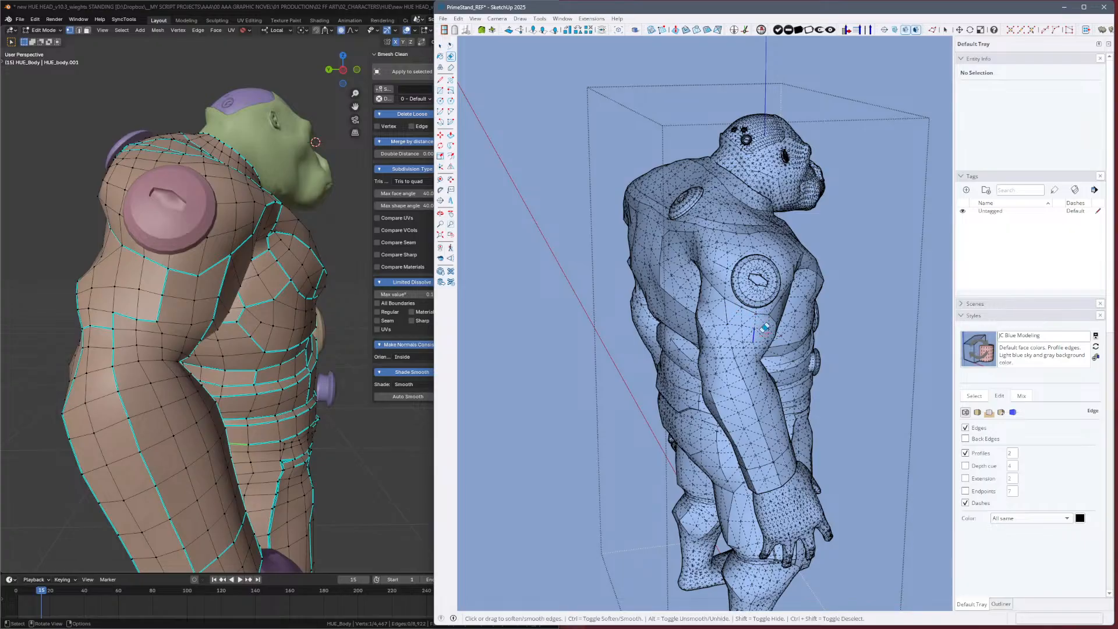
pyautogui.moveTo(784, 340)
pyautogui.mouseDown(button='middle')
pyautogui.moveTo(754, 311)
pyautogui.moveTo(741, 335)
pyautogui.moveTo(788, 325)
pyautogui.moveTo(921, 379)
pyautogui.moveTo(721, 390)
pyautogui.moveTo(1022, 419)
pyautogui.moveTo(903, 400)
pyautogui.moveTo(935, 386)
pyautogui.moveTo(841, 414)
pyautogui.moveTo(739, 421)
pyautogui.moveTo(714, 439)
pyautogui.moveTo(758, 388)
pyautogui.moveTo(611, 379)
pyautogui.moveTo(606, 390)
pyautogui.moveTo(653, 416)
pyautogui.moveTo(733, 384)
pyautogui.mouseUp(button='middle')
pyautogui.hotkey('alt', 'h')
pyautogui.hotkey('alt', 'h')
pyautogui.hotkey('alt', 'h')
pyautogui.hotkey('alt', 'h')
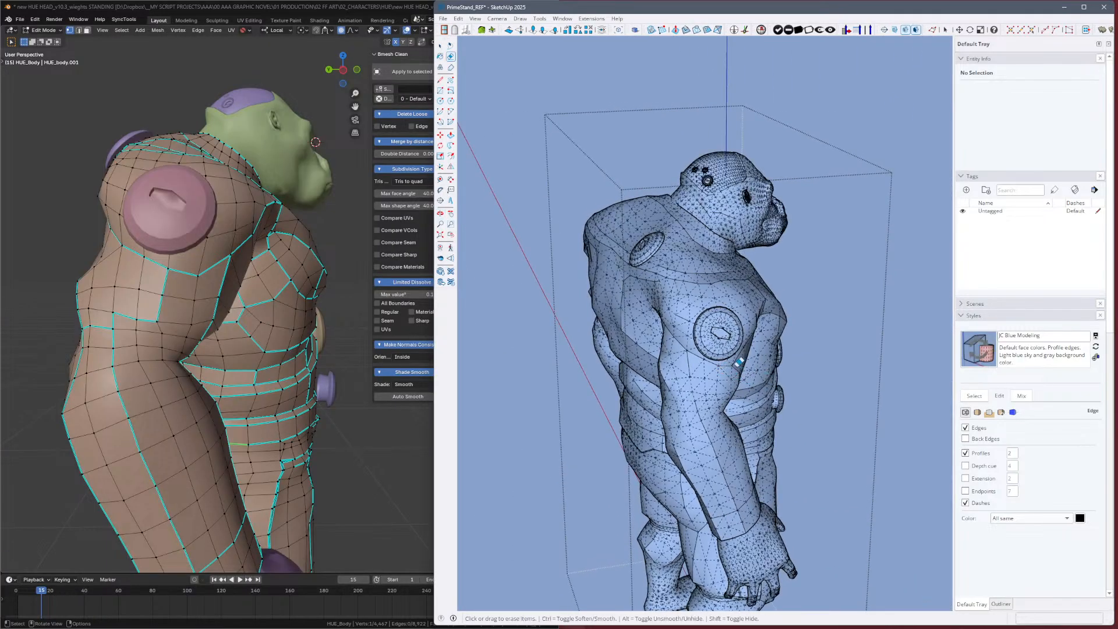
pyautogui.moveTo(722, 367)
pyautogui.mouseDown(button='middle')
pyautogui.moveTo(685, 302)
pyautogui.moveTo(730, 361)
pyautogui.mouseUp(button='middle')
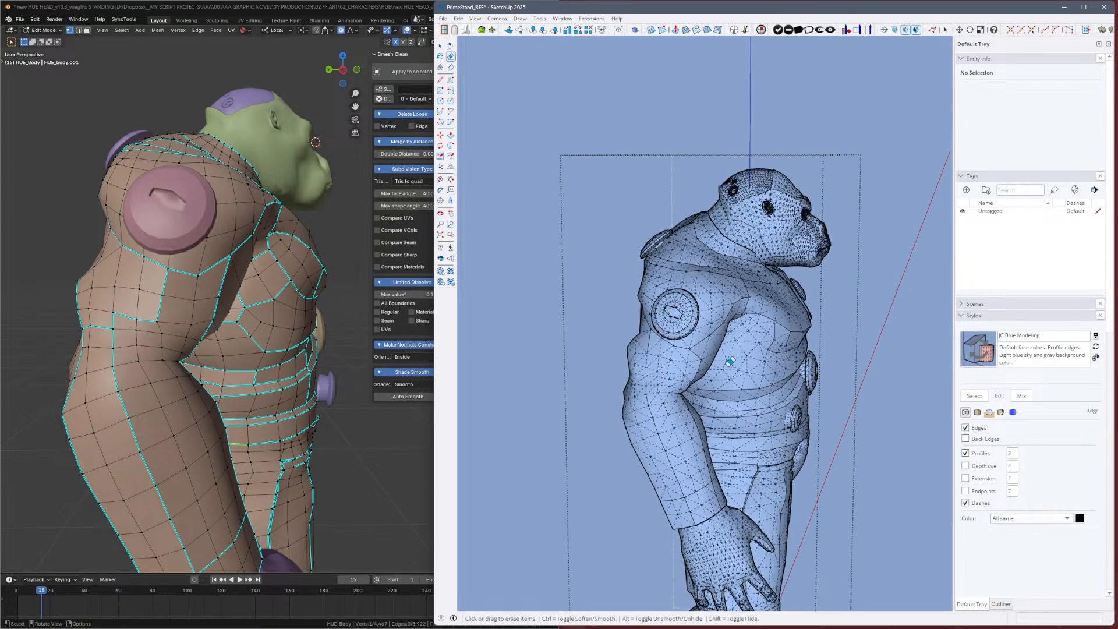
# Save the model and hide the hidden geometry.
pyautogui.hotkey('ctrl', 's')
pyautogui.click(732, 382)
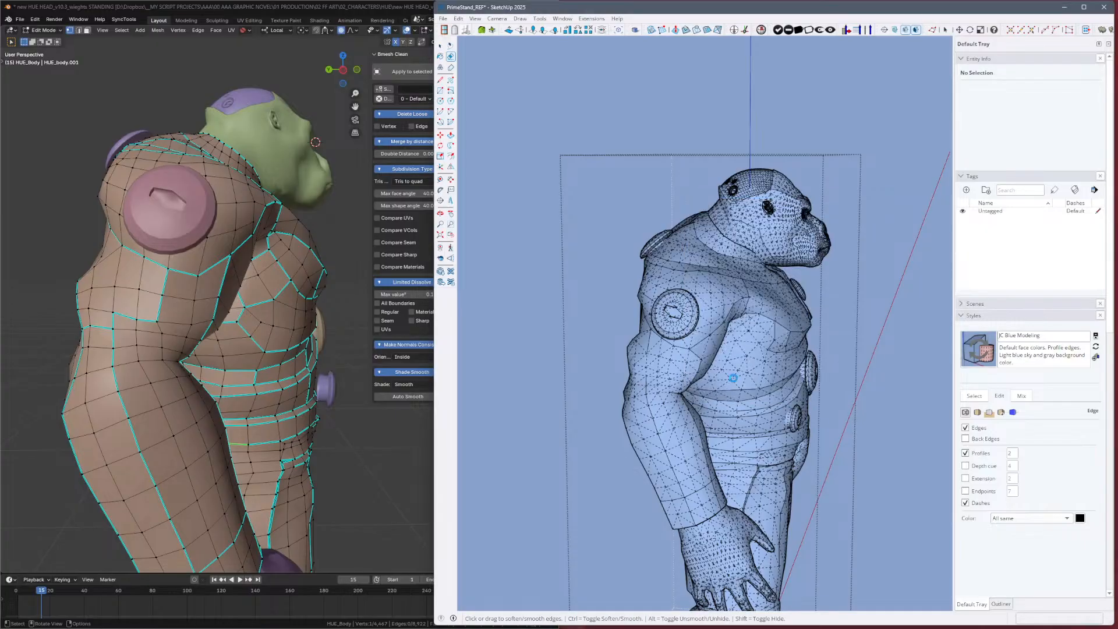
pyautogui.hotkey('alt', 'h')
pyautogui.press('space')
pyautogui.scroll(-3, 717, 310)
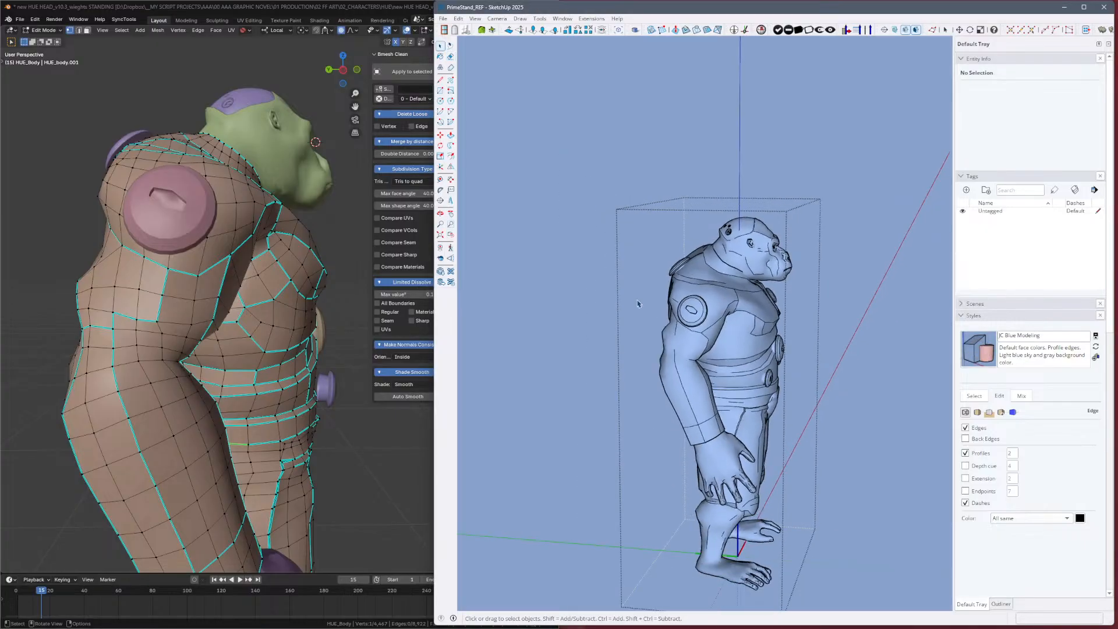
# Capture the opposite arm with hidden geometry shown in Snipping Tool and place the snip beside the model as reference.
pyautogui.moveTo(636, 304)
pyautogui.mouseDown(button='middle')
pyautogui.moveTo(769, 326)
pyautogui.moveTo(1060, 335)
pyautogui.mouseUp(button='middle')
pyautogui.click(350, 311)
pyautogui.moveTo(597, 377)
pyautogui.keyDown('shift'); pyautogui.mouseDown(button='middle')
pyautogui.moveTo(784, 275)
pyautogui.moveTo(712, 283)
pyautogui.moveTo(756, 276)
pyautogui.moveTo(769, 304)
pyautogui.moveTo(753, 296)
pyautogui.mouseUp(button='middle'); pyautogui.keyUp('shift')
pyautogui.scroll(2, 782, 276)
pyautogui.hotkey('alt', 'h')
pyautogui.hotkey('alt', 'h')
pyautogui.hotkey('alt', 'h')
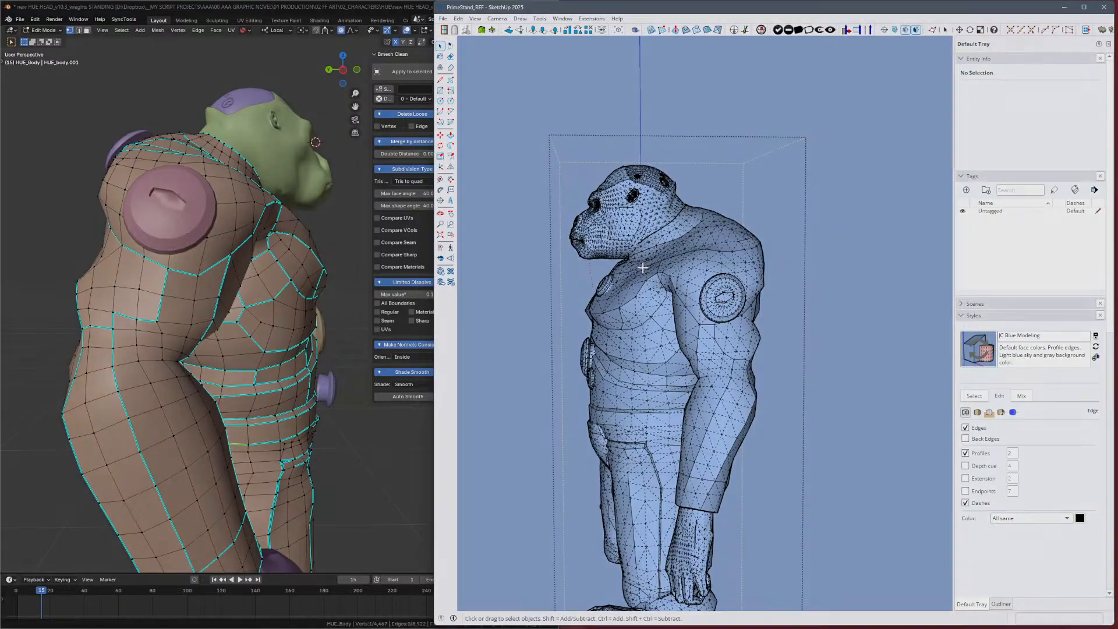
pyautogui.moveTo(641, 266); pyautogui.dragTo(808, 471)
pyautogui.moveTo(725, 437); pyautogui.dragTo(685, 450, button='middle')
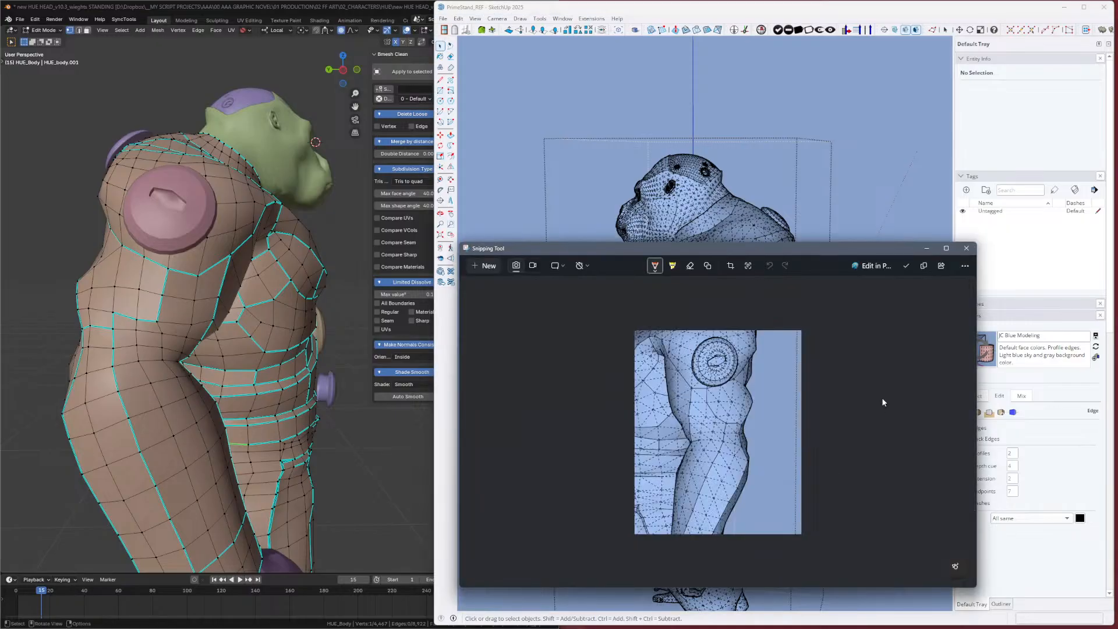
pyautogui.moveTo(726, 258)
pyautogui.mouseDown()
pyautogui.moveTo(296, 139)
pyautogui.moveTo(311, 145)
pyautogui.mouseUp()
pyautogui.moveTo(903, 425)
pyautogui.mouseDown(button='middle')
pyautogui.moveTo(706, 437)
pyautogui.moveTo(392, 373)
pyautogui.moveTo(663, 437)
pyautogui.mouseUp(button='middle')
pyautogui.click(331, 280)
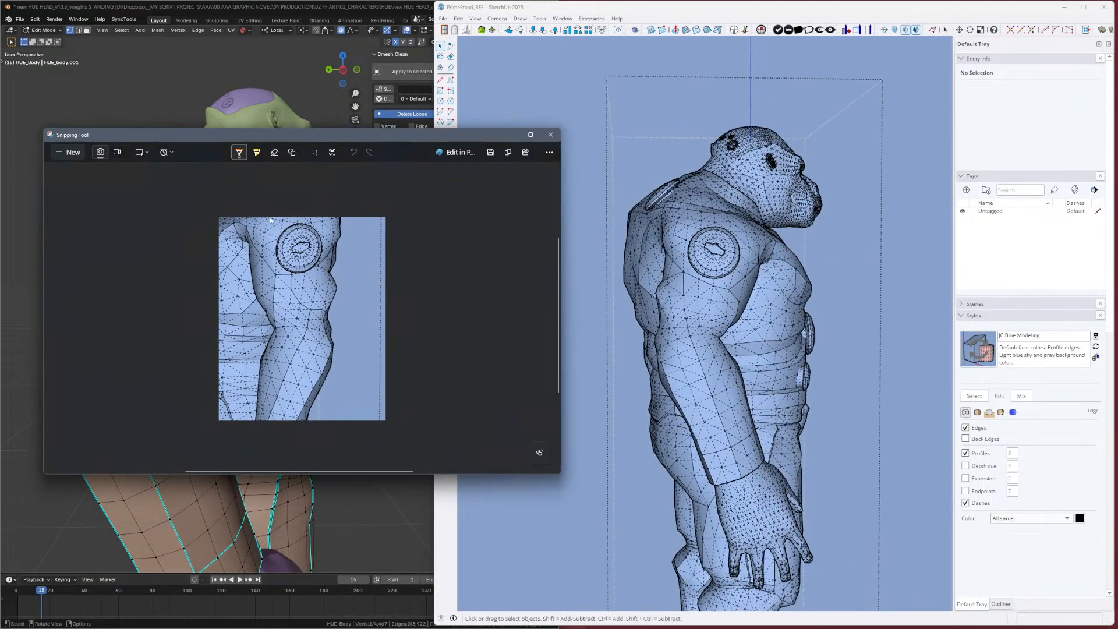
pyautogui.click(314, 152)
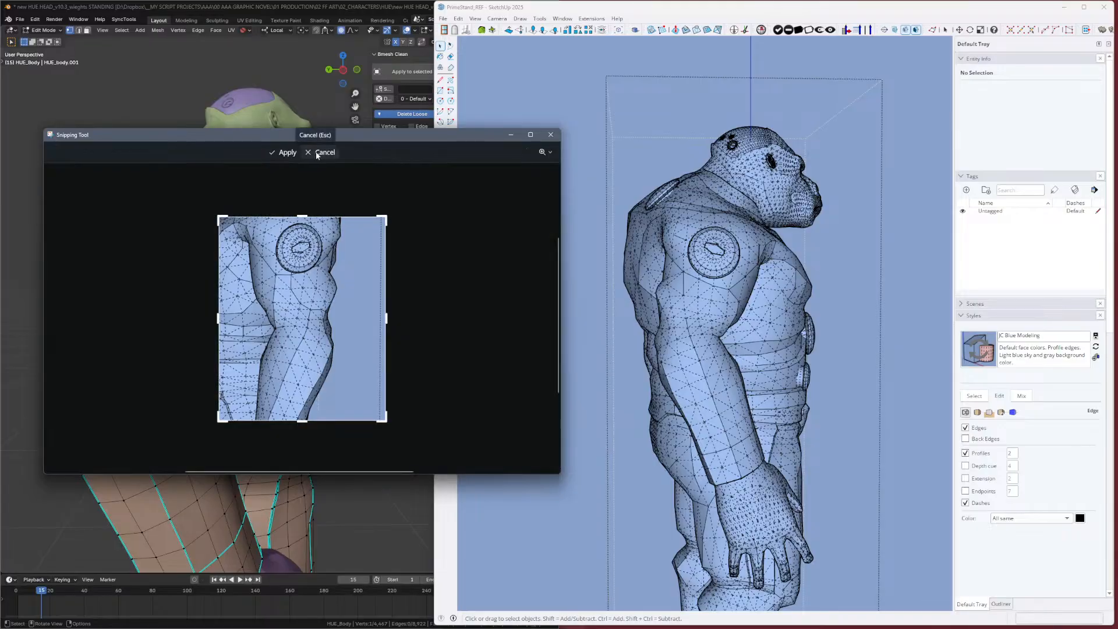
pyautogui.click(324, 152)
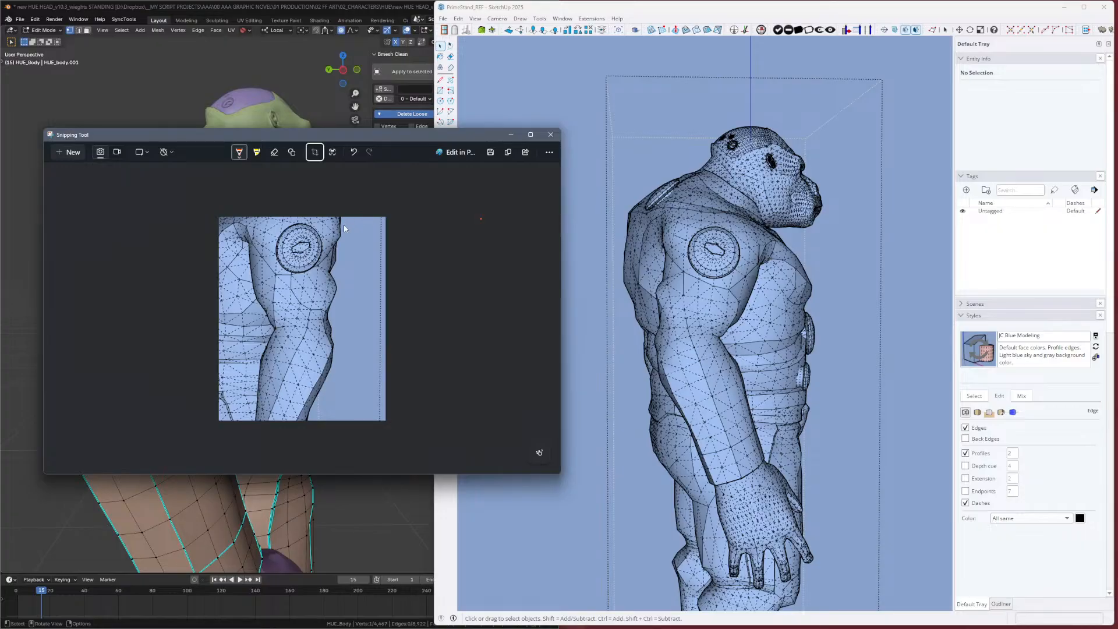
pyautogui.click(315, 151)
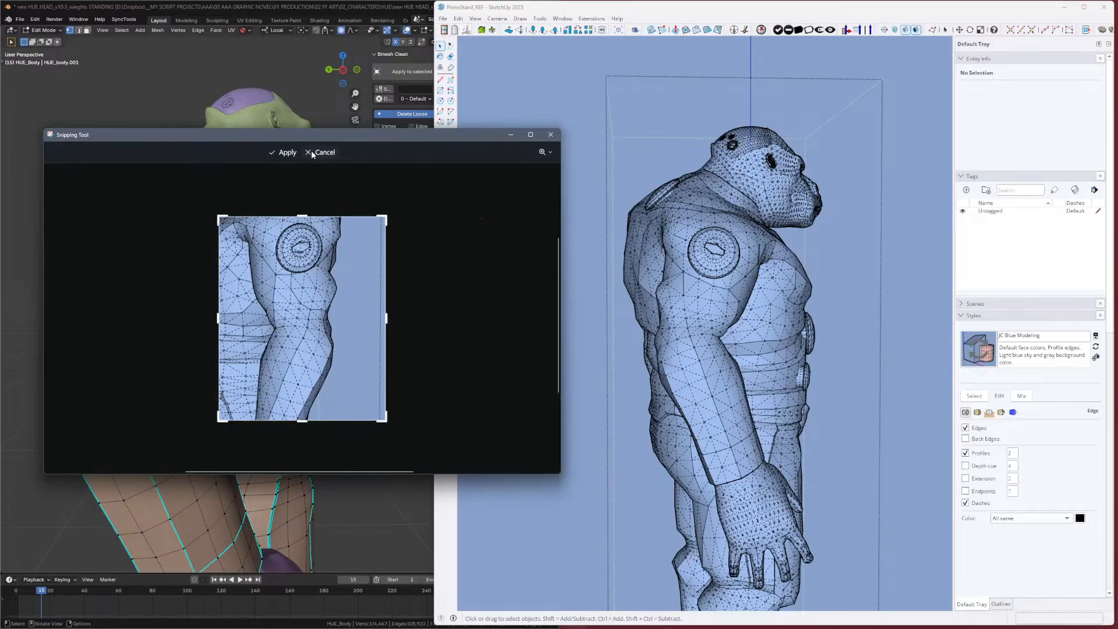
pyautogui.scroll(-3, 380, 341)
pyautogui.scroll(5, 380, 342)
pyautogui.scroll(-3, 382, 332)
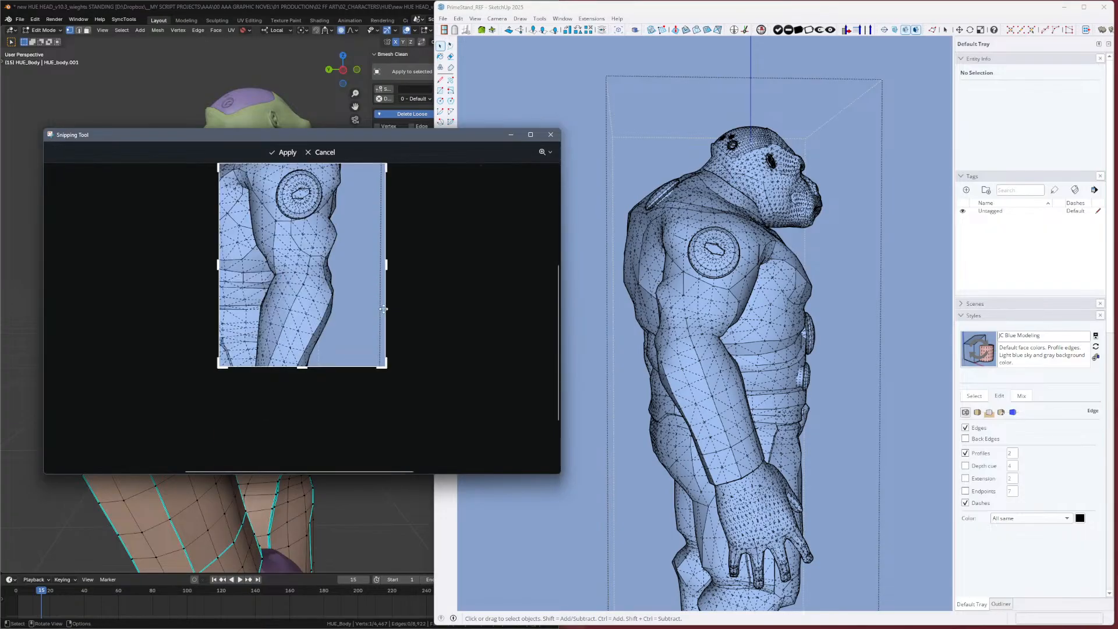
pyautogui.click(284, 152)
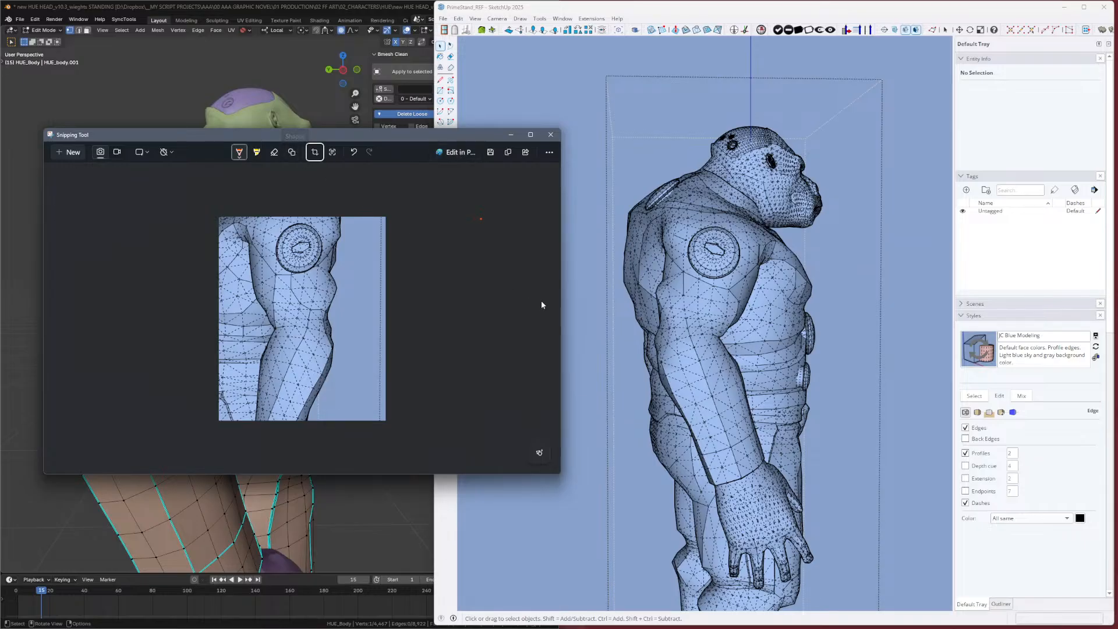
# Soften the edges on the inner upper arm below the shoulder disc to match the captured opposite arm.
pyautogui.scroll(3, 671, 291)
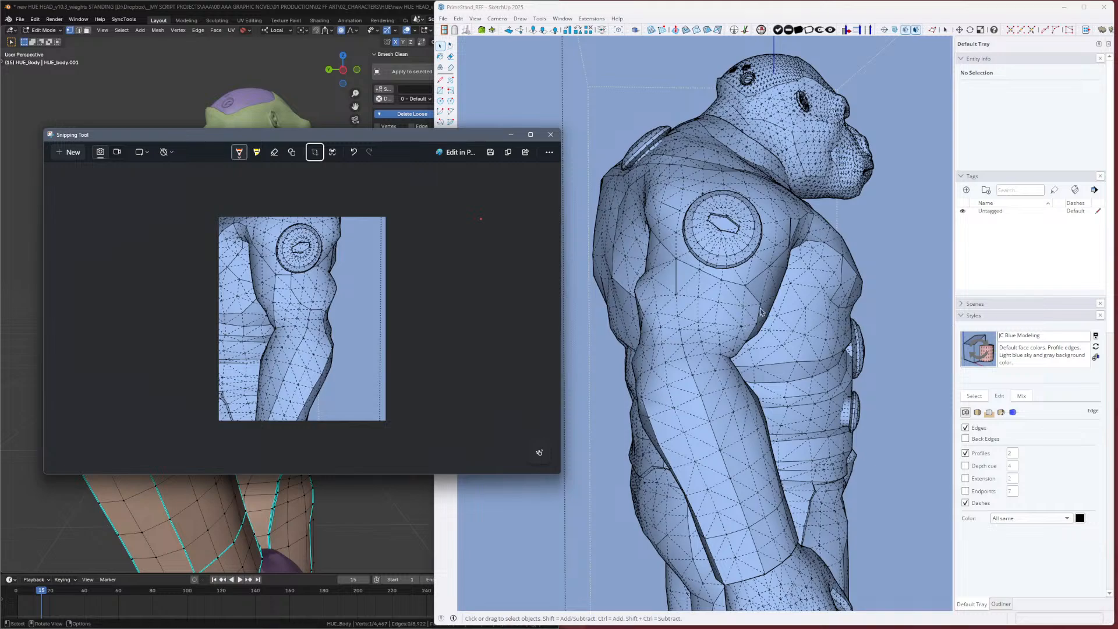
pyautogui.moveTo(762, 306); pyautogui.dragTo(748, 312)
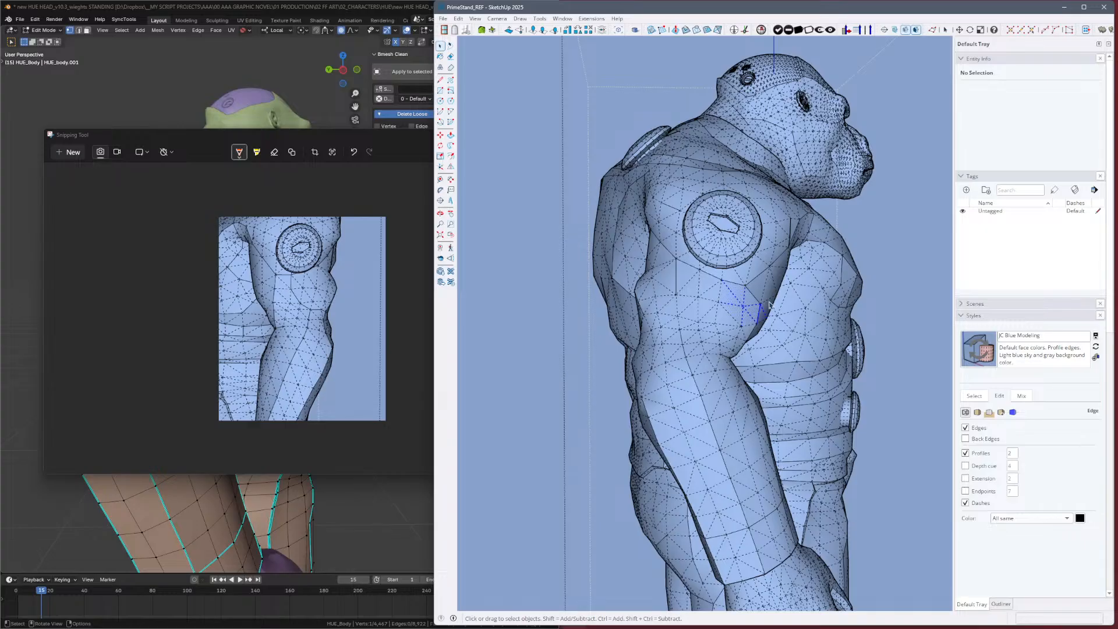
pyautogui.moveTo(748, 312)
pyautogui.mouseDown(button='middle')
pyautogui.moveTo(609, 396)
pyautogui.moveTo(707, 354)
pyautogui.mouseUp(button='middle')
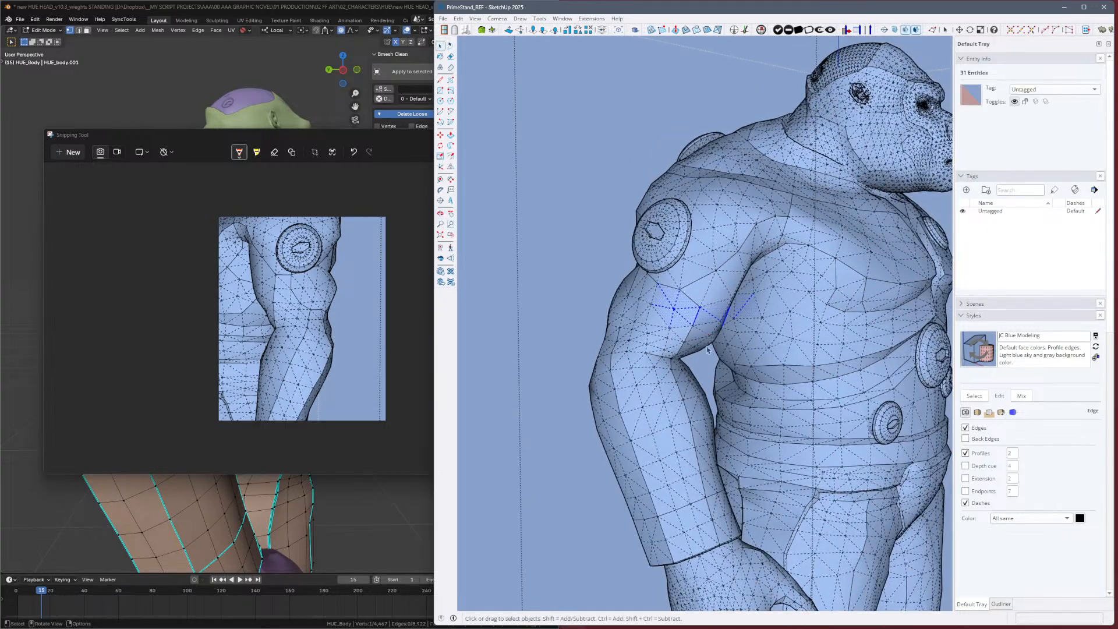
pyautogui.press('e')
pyautogui.moveTo(702, 298); pyautogui.dragTo(684, 345)
pyautogui.press('ctrl')
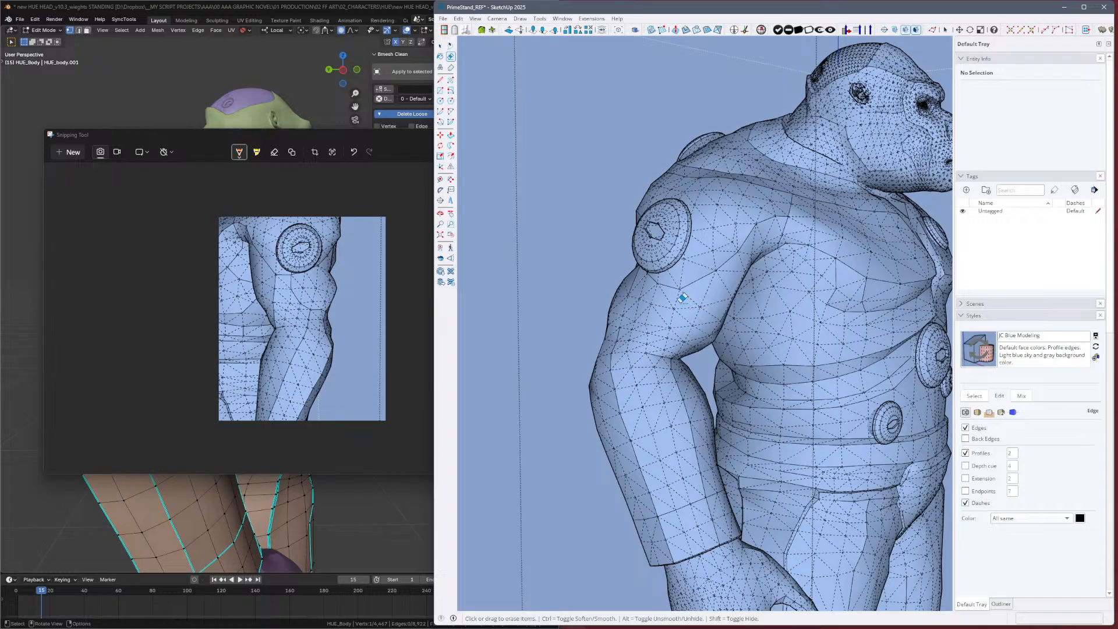
# Unsmooth the hidden edges running from below the shoulder disc towards the elbow and hide the hidden geometry.
pyautogui.press('ctrl')
pyautogui.press('shift')
pyautogui.click(670, 329)
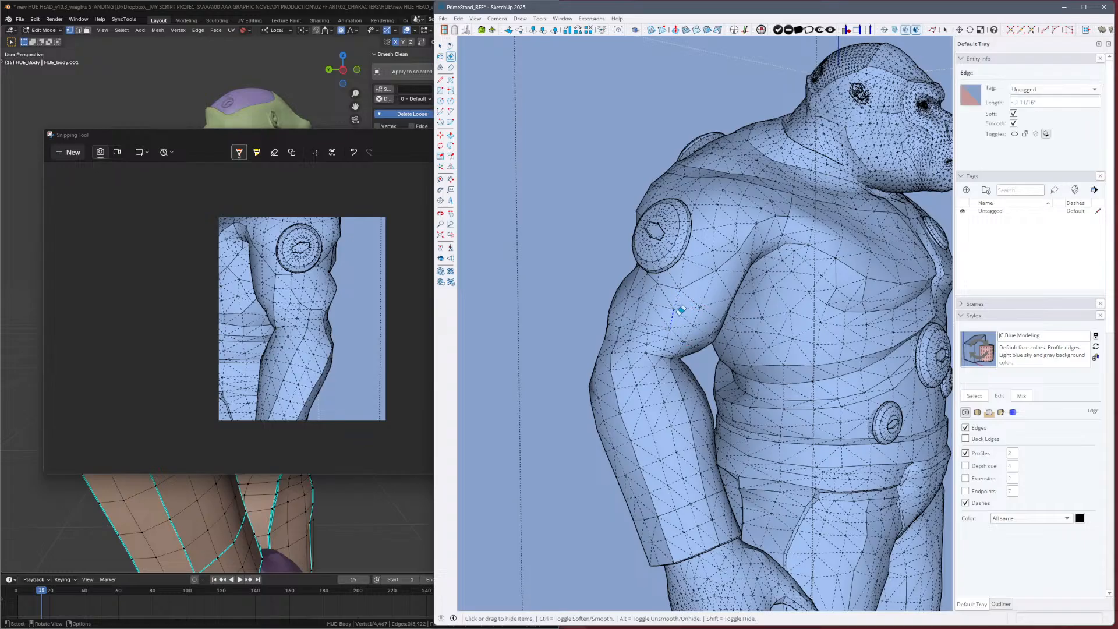
pyautogui.press('alt')
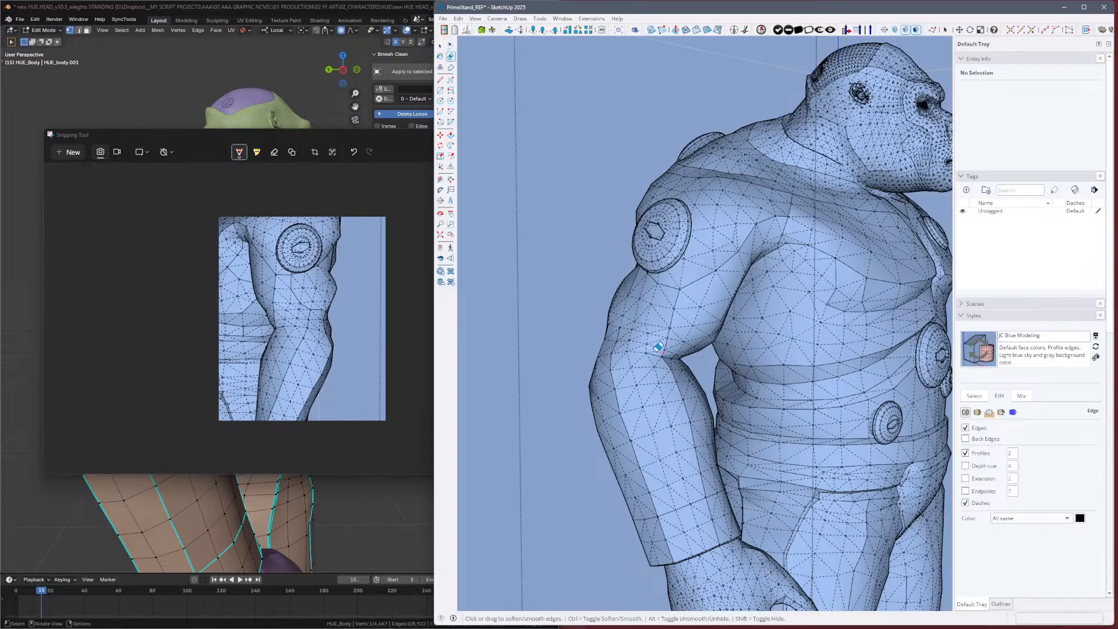
pyautogui.moveTo(679, 352)
pyautogui.mouseDown(button='middle')
pyautogui.moveTo(718, 340)
pyautogui.moveTo(851, 371)
pyautogui.moveTo(674, 326)
pyautogui.moveTo(713, 340)
pyautogui.mouseUp(button='middle')
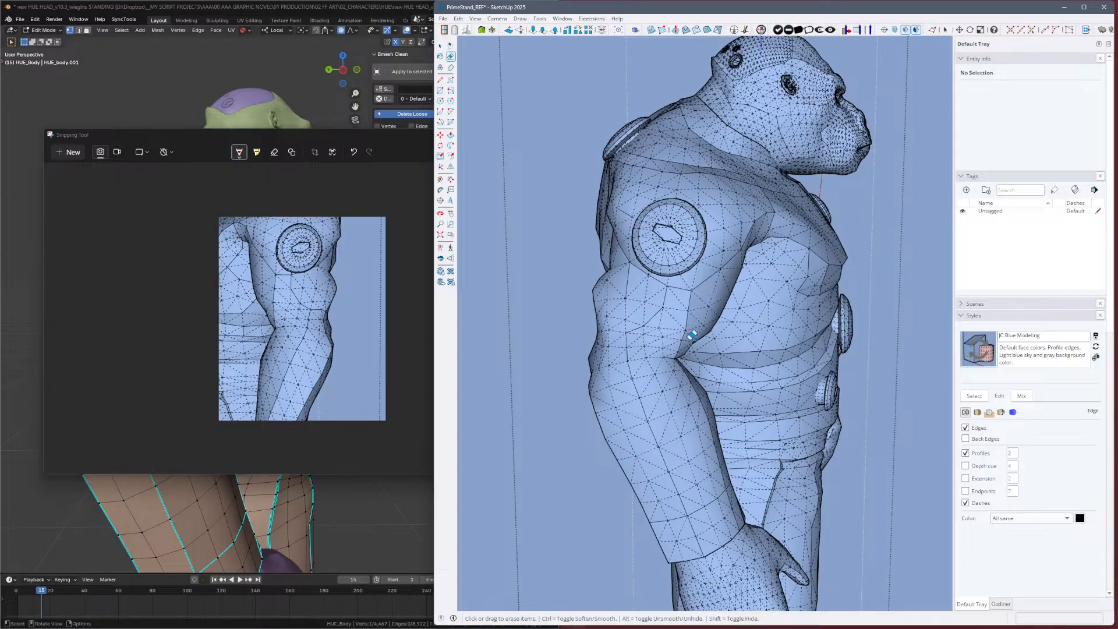
pyautogui.hotkey('alt', 'h')
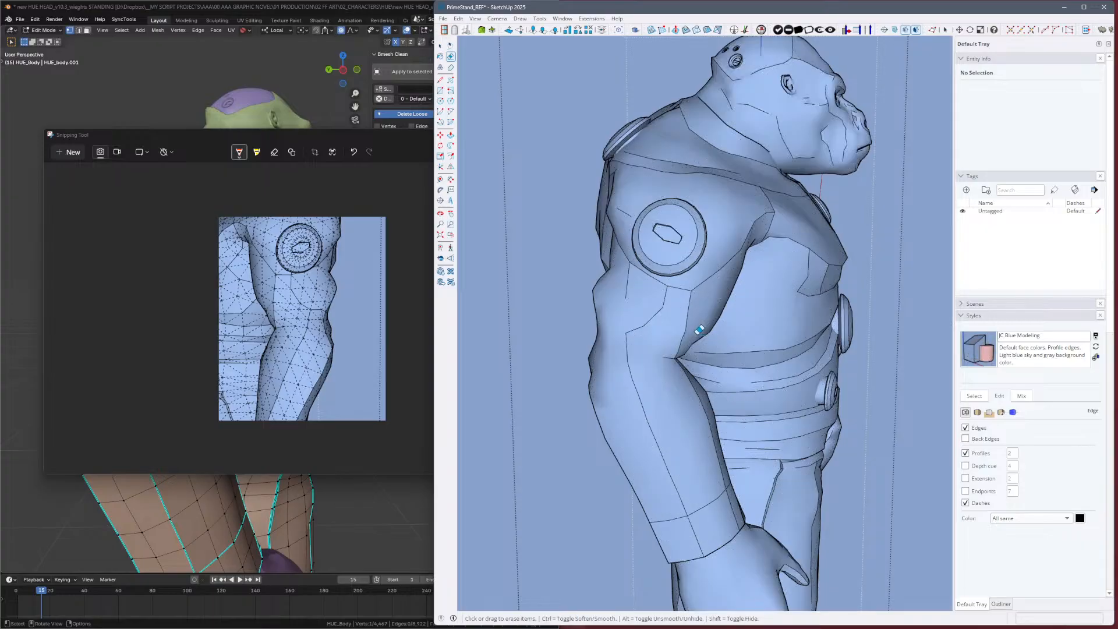
# Unsmooth the hidden edges continuing around the back of the upper arm, undoing any accidental face removal, and hide the hidden geometry.
pyautogui.moveTo(699, 330)
pyautogui.mouseDown(button='middle')
pyautogui.moveTo(813, 326)
pyautogui.moveTo(795, 356)
pyautogui.mouseUp(button='middle')
pyautogui.hotkey('alt', 'h')
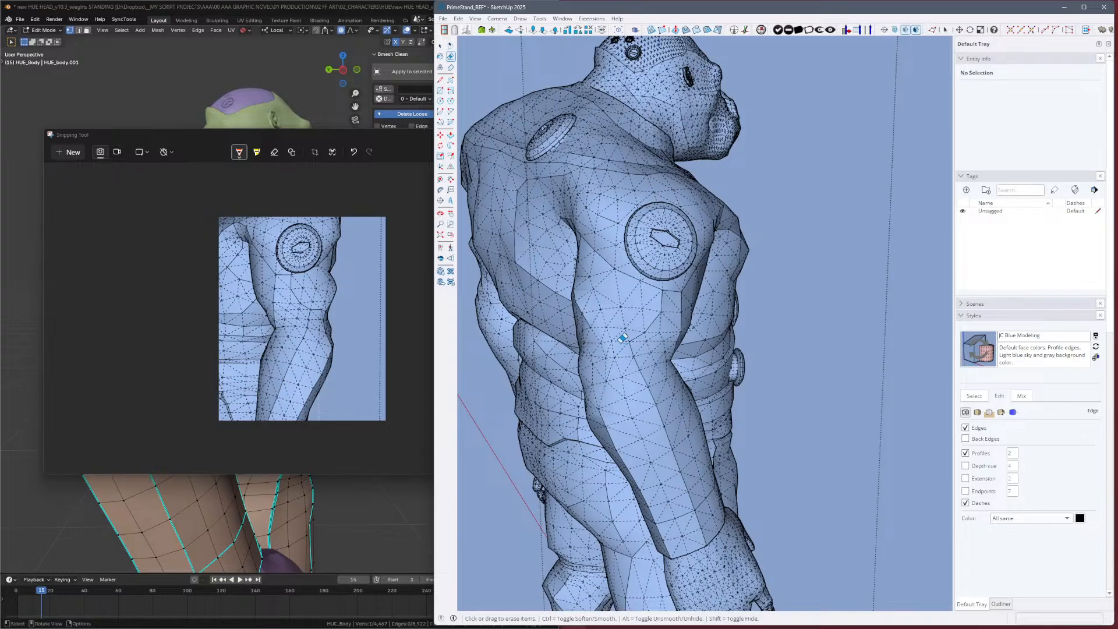
pyautogui.moveTo(619, 335); pyautogui.dragTo(633, 330)
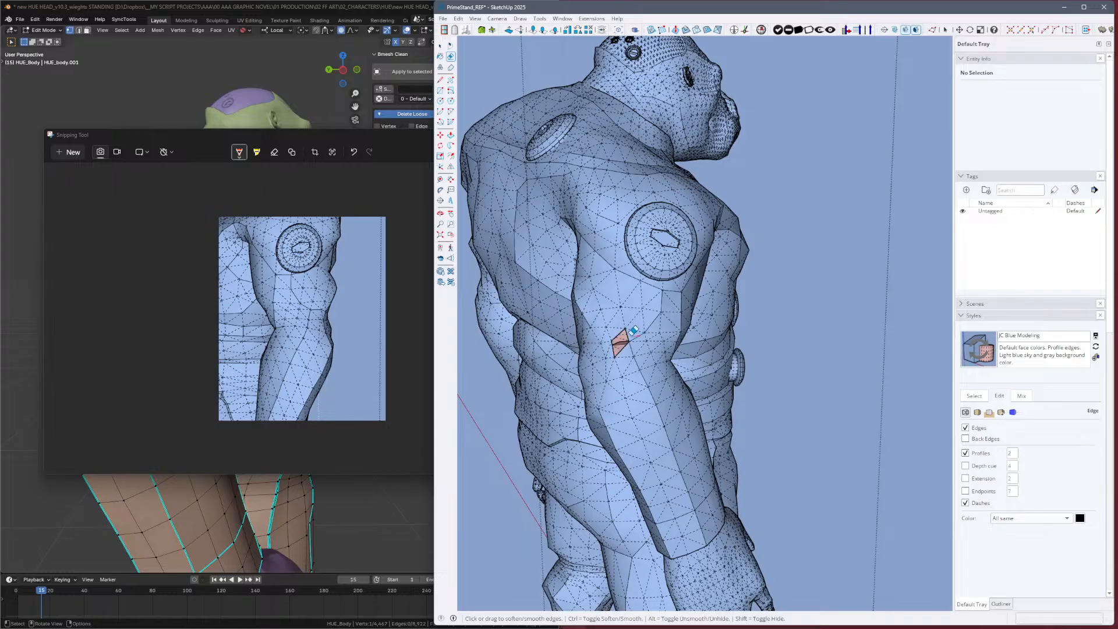
pyautogui.hotkey('ctrl', 'z')
pyautogui.press('alt')
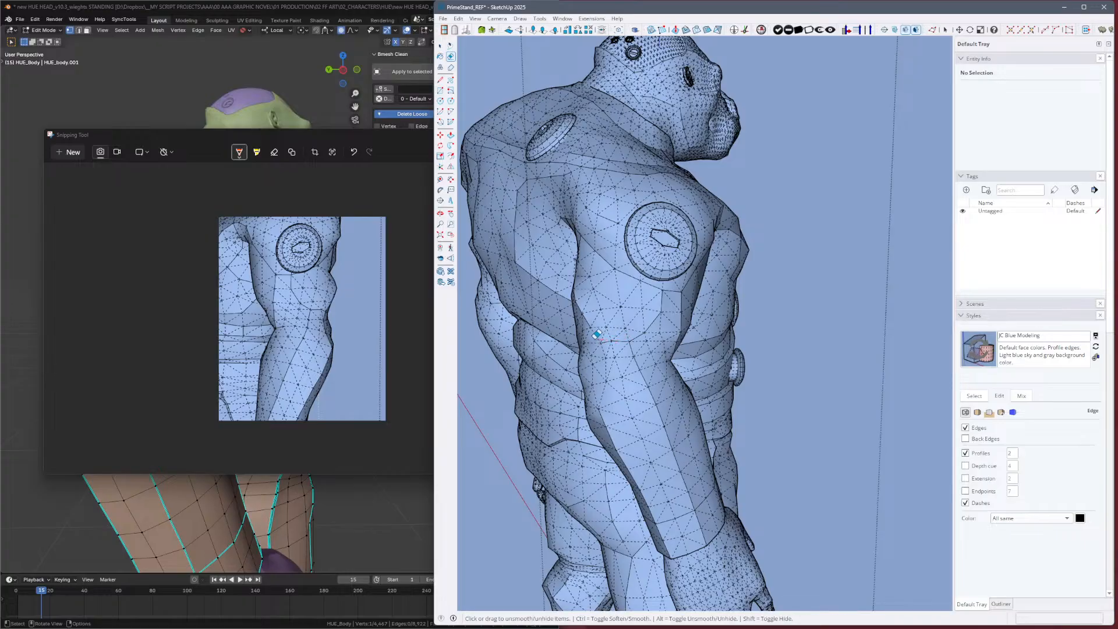
pyautogui.moveTo(594, 332); pyautogui.dragTo(936, 358, button='middle')
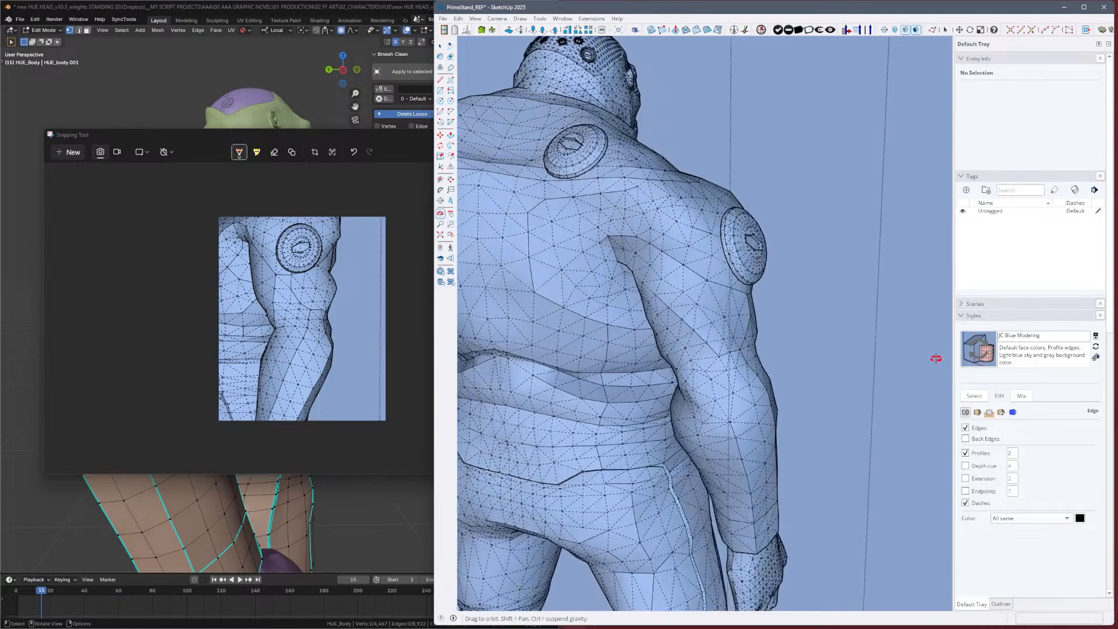
pyautogui.hotkey('alt', 'h')
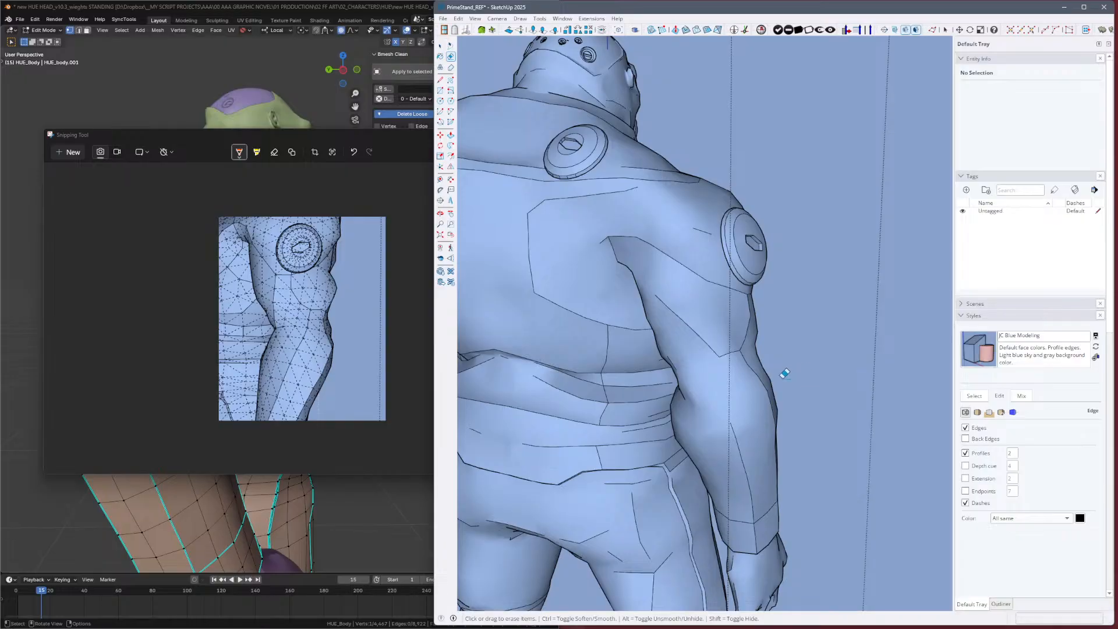
# Compare the crease lines on both arms and the back from behind, with and without hidden geometry.
pyautogui.moveTo(775, 419); pyautogui.dragTo(901, 404, button='middle')
pyautogui.moveTo(811, 396); pyautogui.dragTo(885, 362, button='middle')
pyautogui.press('z')
pyautogui.moveTo(825, 343); pyautogui.dragTo(854, 406)
pyautogui.hotkey('alt', 'h')
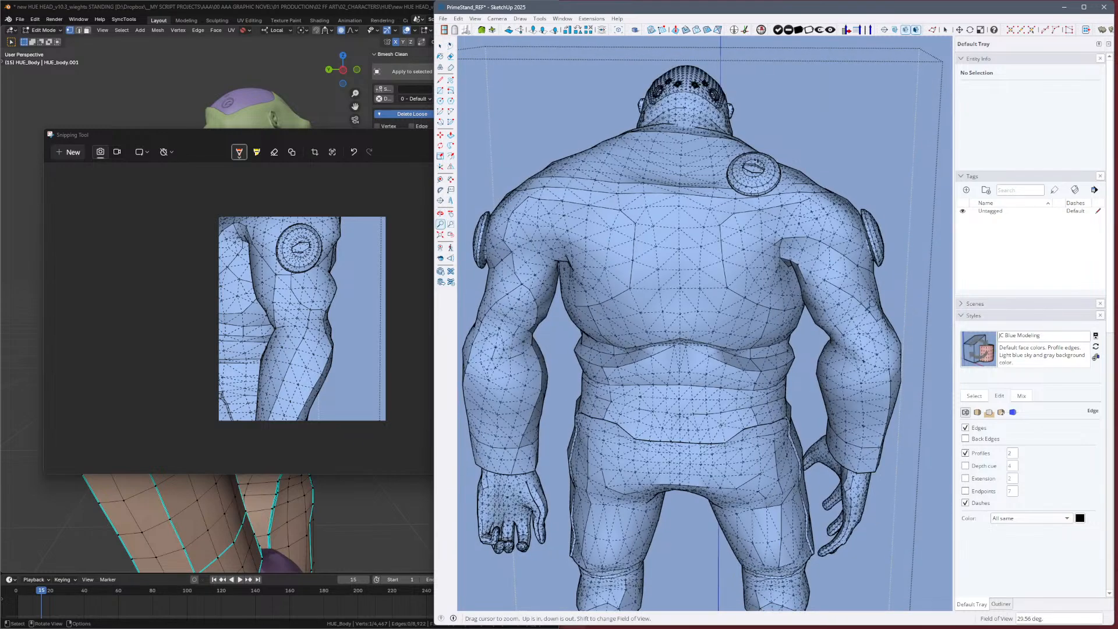
pyautogui.hotkey('alt', 'h')
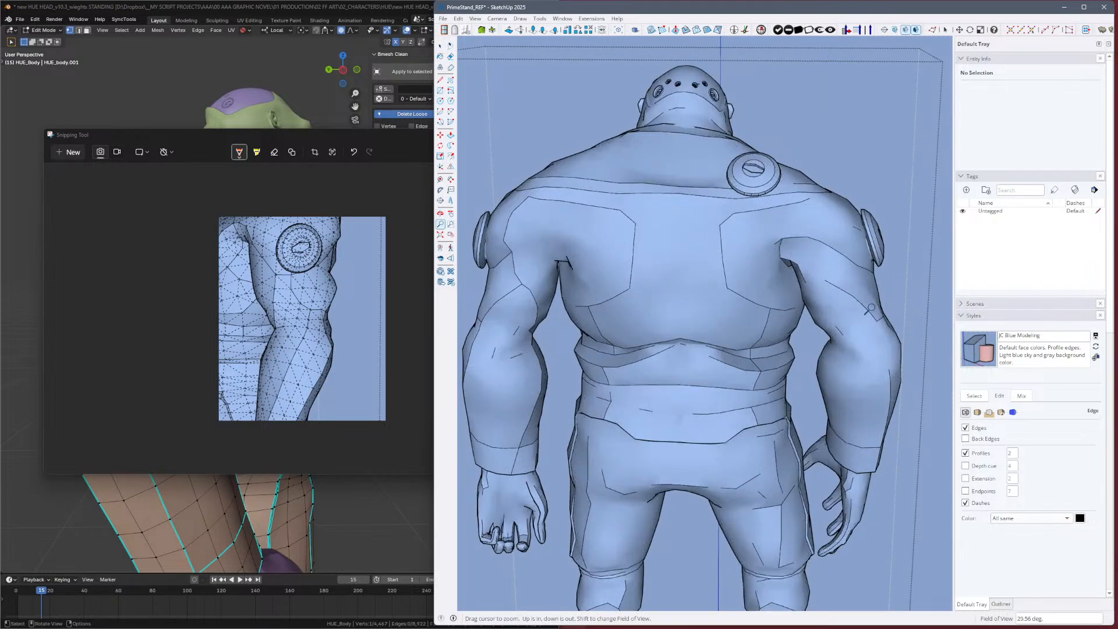
pyautogui.moveTo(834, 326); pyautogui.dragTo(818, 351, button='middle')
pyautogui.moveTo(940, 346)
pyautogui.mouseDown()
pyautogui.moveTo(781, 332)
pyautogui.moveTo(562, 381)
pyautogui.moveTo(869, 333)
pyautogui.mouseUp()
pyautogui.moveTo(870, 333)
pyautogui.mouseDown(button='middle')
pyautogui.moveTo(896, 357)
pyautogui.moveTo(801, 355)
pyautogui.moveTo(759, 341)
pyautogui.mouseUp(button='middle')
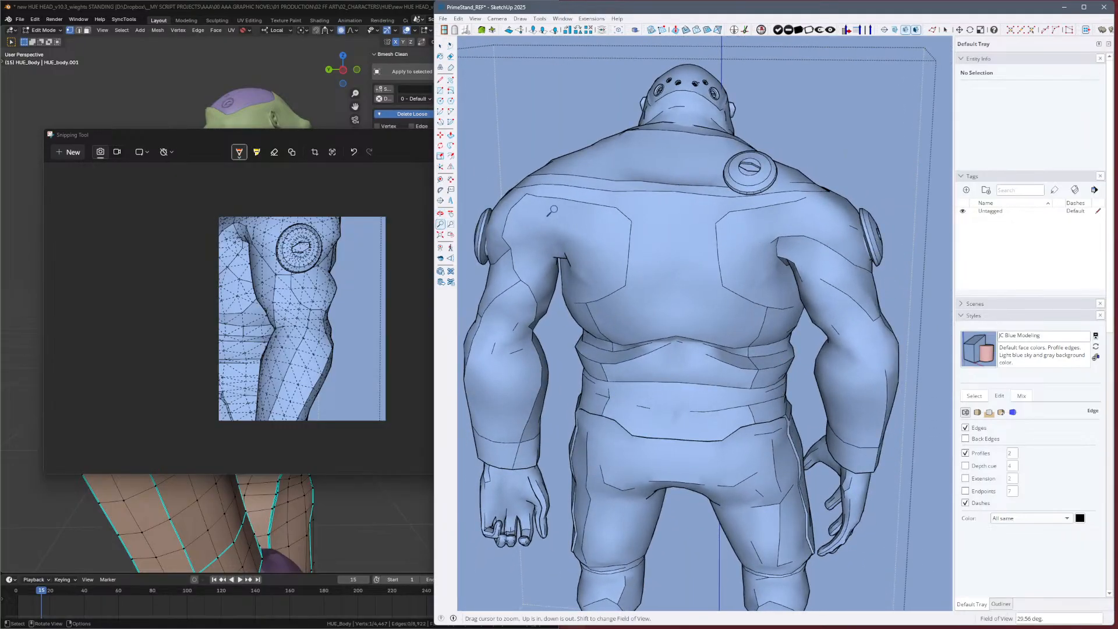
# Unsmooth the hidden edges beside the armpit on the back, on the side away from the back disc, and hide the hidden geometry.
pyautogui.hotkey('alt', 'h')
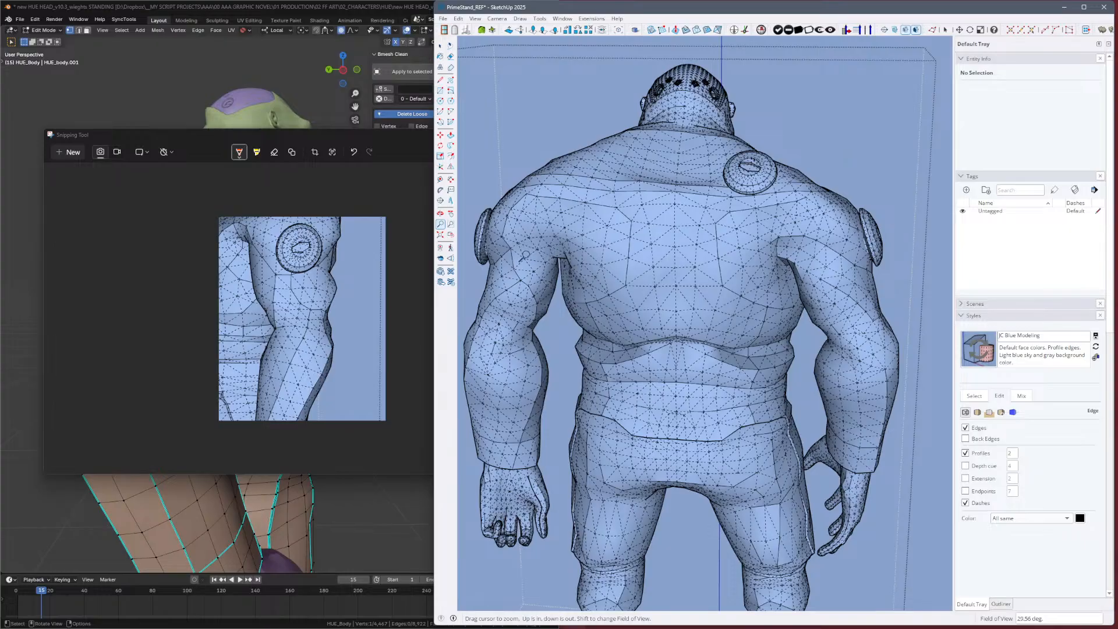
pyautogui.press('e')
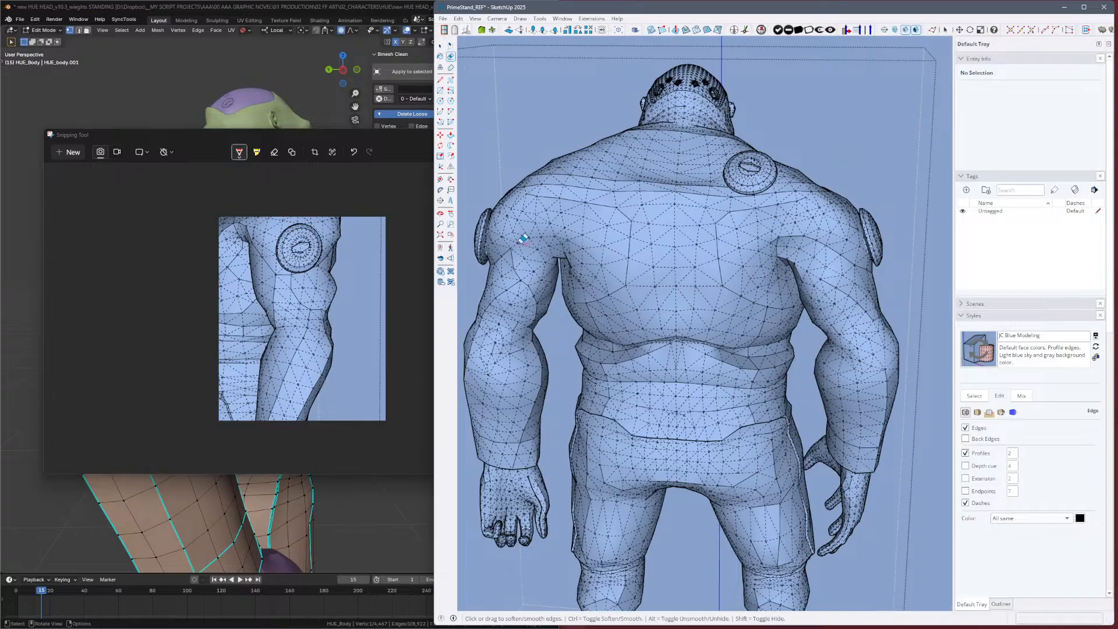
pyautogui.press('alt')
pyautogui.press('alt')
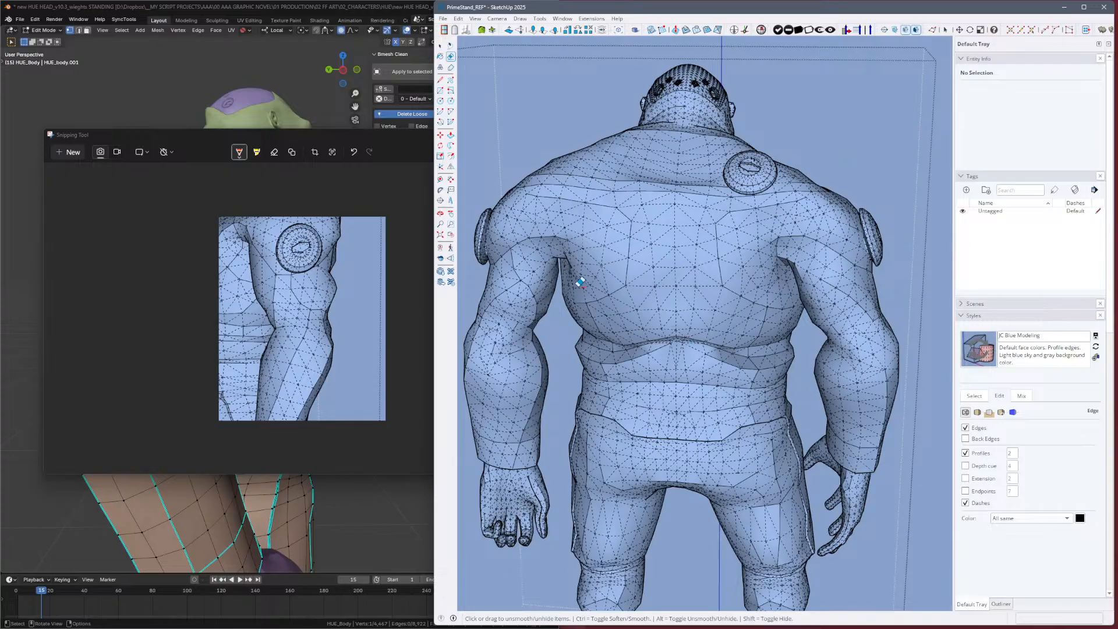
pyautogui.moveTo(581, 283)
pyautogui.mouseDown(button='middle')
pyautogui.moveTo(802, 260)
pyautogui.moveTo(685, 291)
pyautogui.moveTo(711, 267)
pyautogui.mouseUp(button='middle')
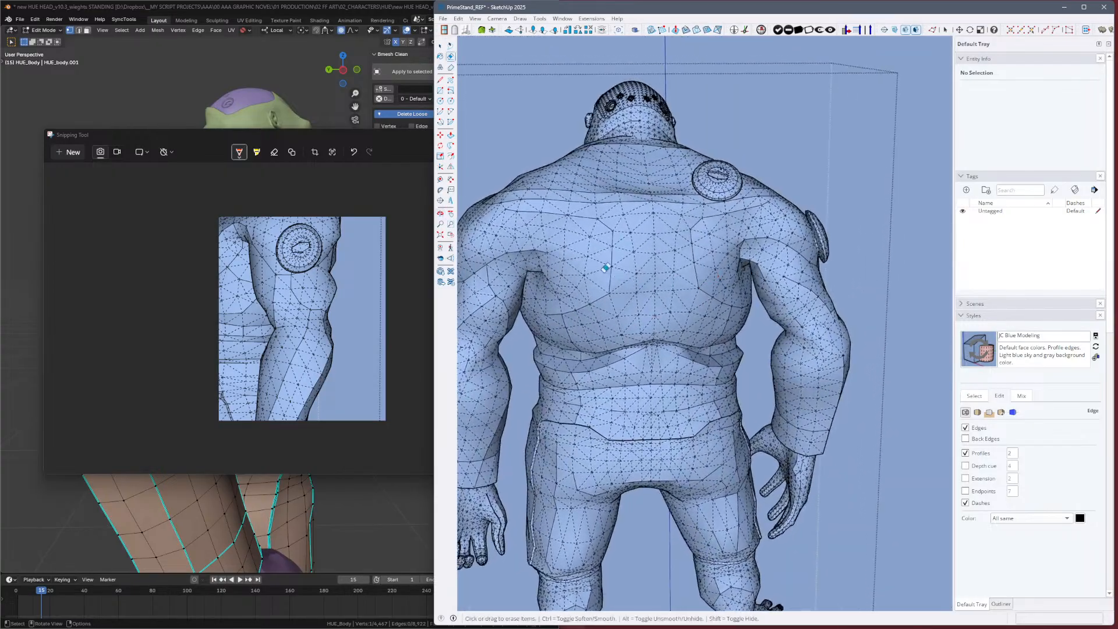
pyautogui.moveTo(606, 268)
pyautogui.mouseDown(button='middle')
pyautogui.moveTo(635, 240)
pyautogui.moveTo(580, 256)
pyautogui.mouseUp(button='middle')
pyautogui.press('alt')
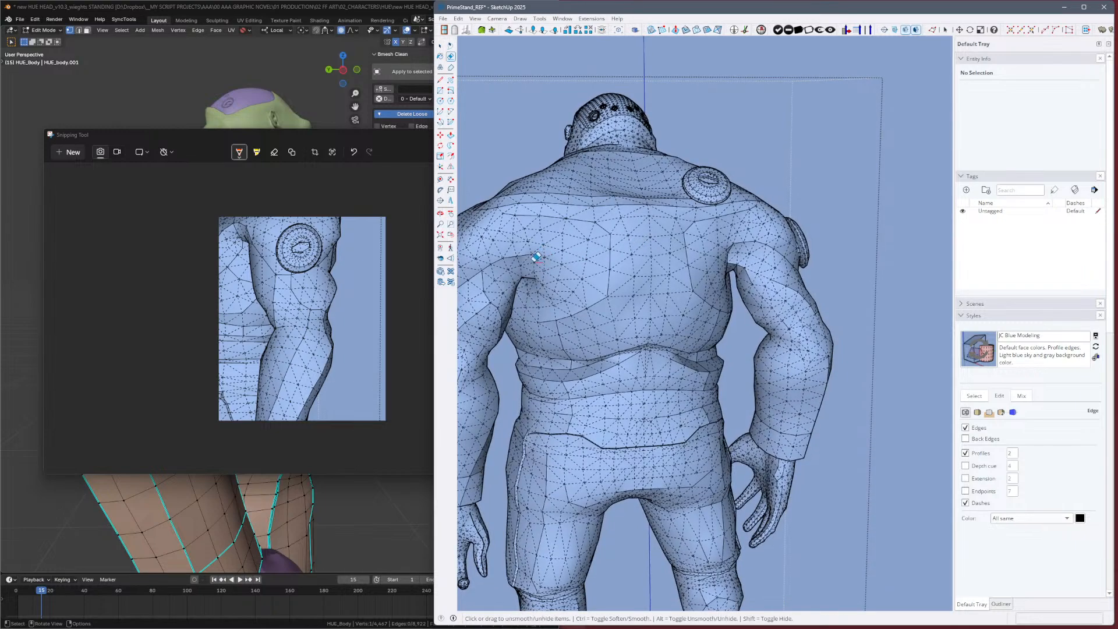
pyautogui.moveTo(542, 285); pyautogui.dragTo(538, 284)
pyautogui.moveTo(868, 369)
pyautogui.mouseDown(button='middle')
pyautogui.moveTo(761, 386)
pyautogui.moveTo(762, 358)
pyautogui.moveTo(788, 342)
pyautogui.moveTo(776, 349)
pyautogui.moveTo(786, 376)
pyautogui.moveTo(739, 382)
pyautogui.moveTo(753, 383)
pyautogui.mouseUp(button='middle')
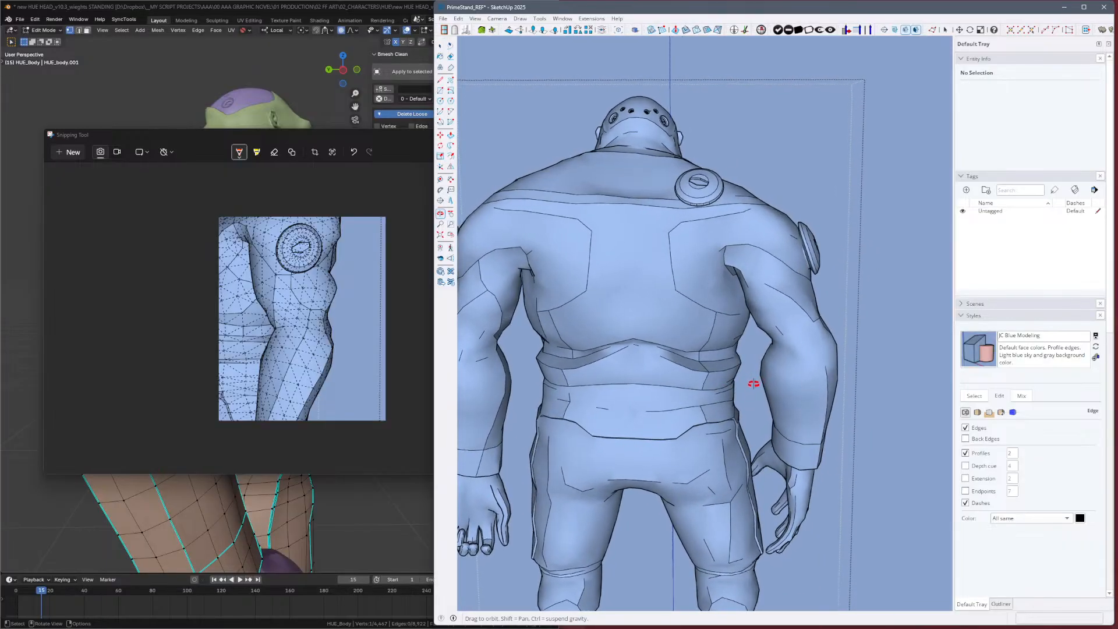
# Unsmooth the hidden edges across the back of the upper arm beneath the shoulder disc, on the back disc's side, and hide the hidden geometry.
pyautogui.press('e')
pyautogui.press('o')
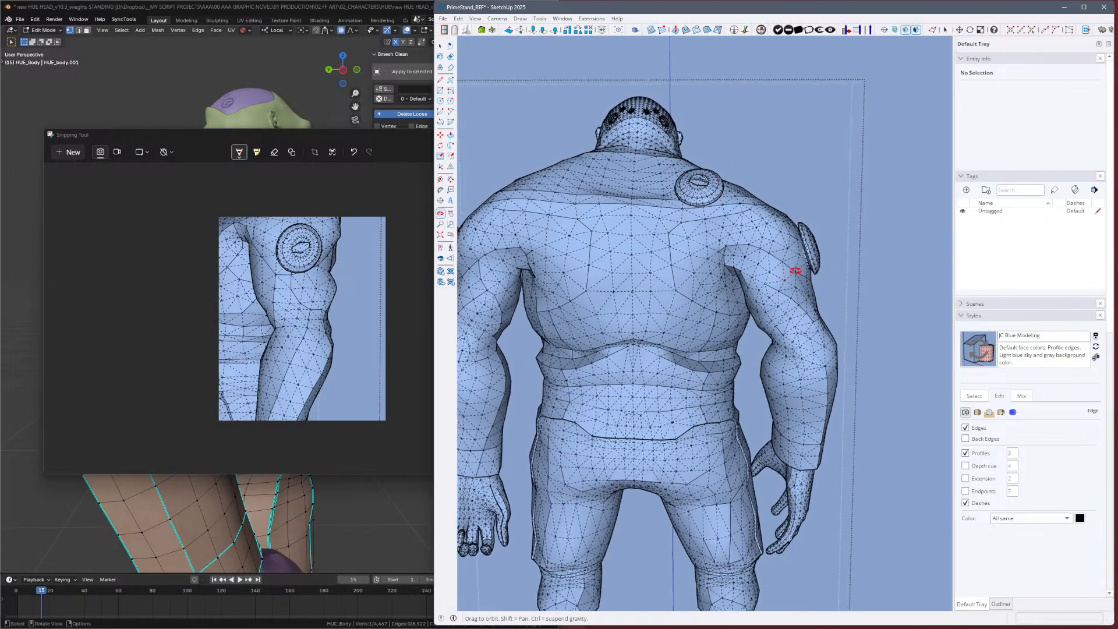
pyautogui.press('e')
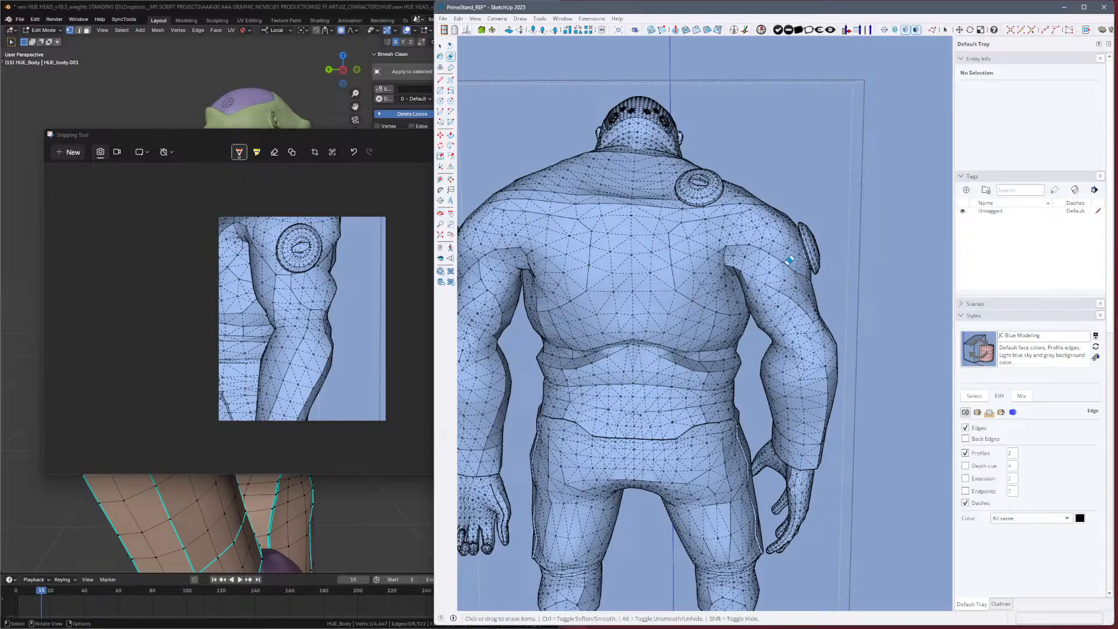
pyautogui.press('ctrl')
pyautogui.click(773, 257)
pyautogui.press('alt')
pyautogui.click(775, 261)
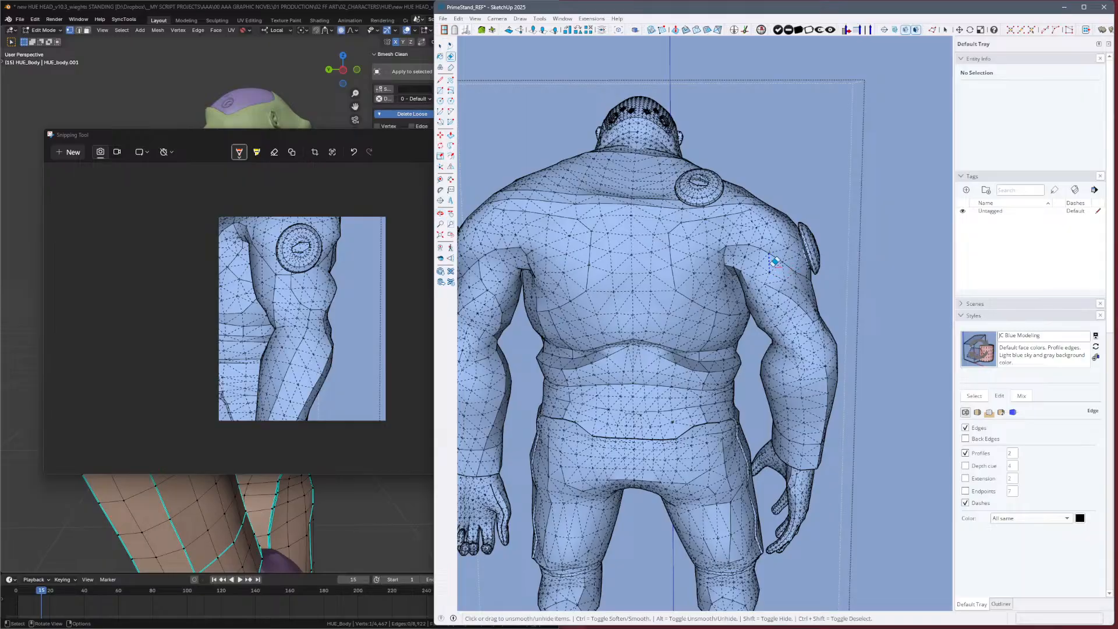
pyautogui.click(778, 275)
pyautogui.press('h')
pyautogui.moveTo(772, 330)
pyautogui.mouseDown(button='middle')
pyautogui.moveTo(826, 342)
pyautogui.moveTo(856, 312)
pyautogui.moveTo(771, 283)
pyautogui.mouseUp(button='middle')
pyautogui.press('h')
pyautogui.press('h')
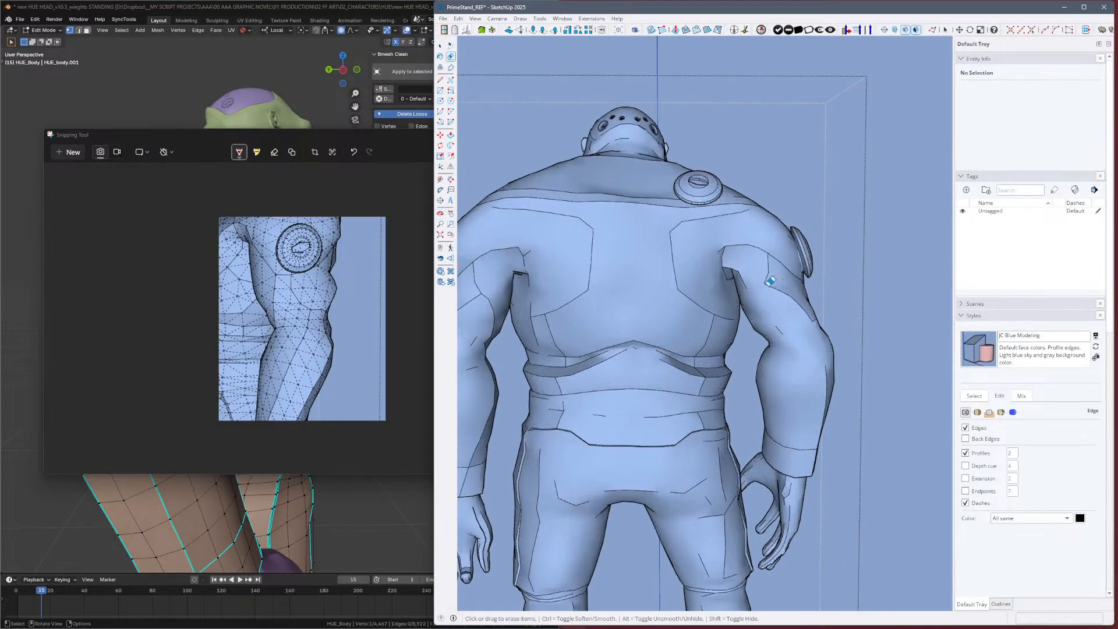
# Soften and unsmooth edges around the back of the same arm's elbow to shape its crease, and hide the hidden geometry.
pyautogui.press('h')
pyautogui.press('ctrl')
pyautogui.press('alt')
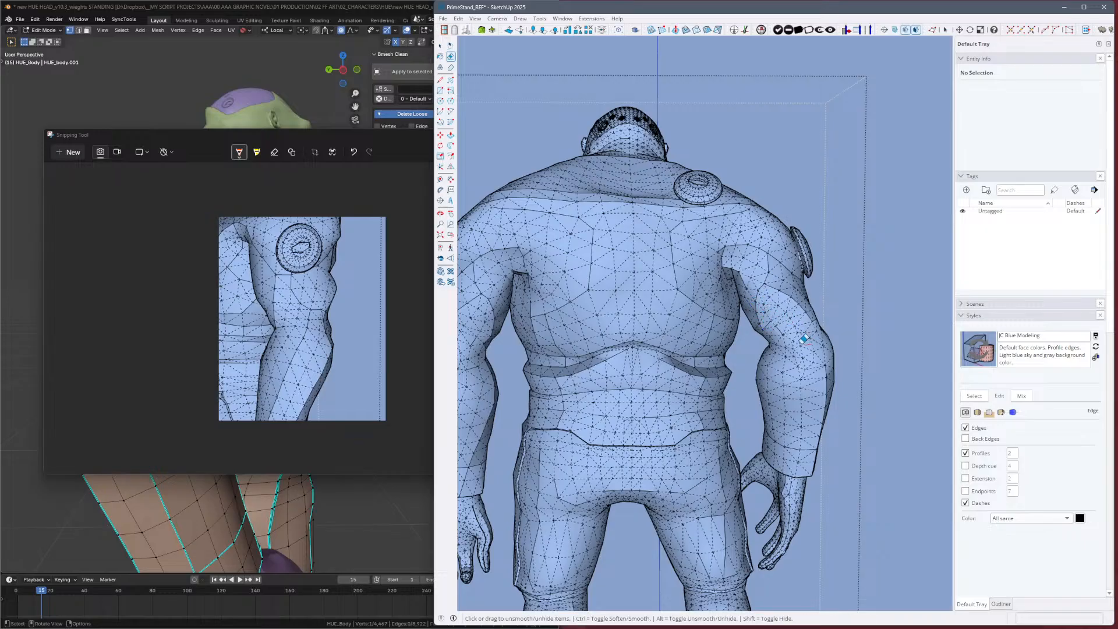
pyautogui.press('ctrl')
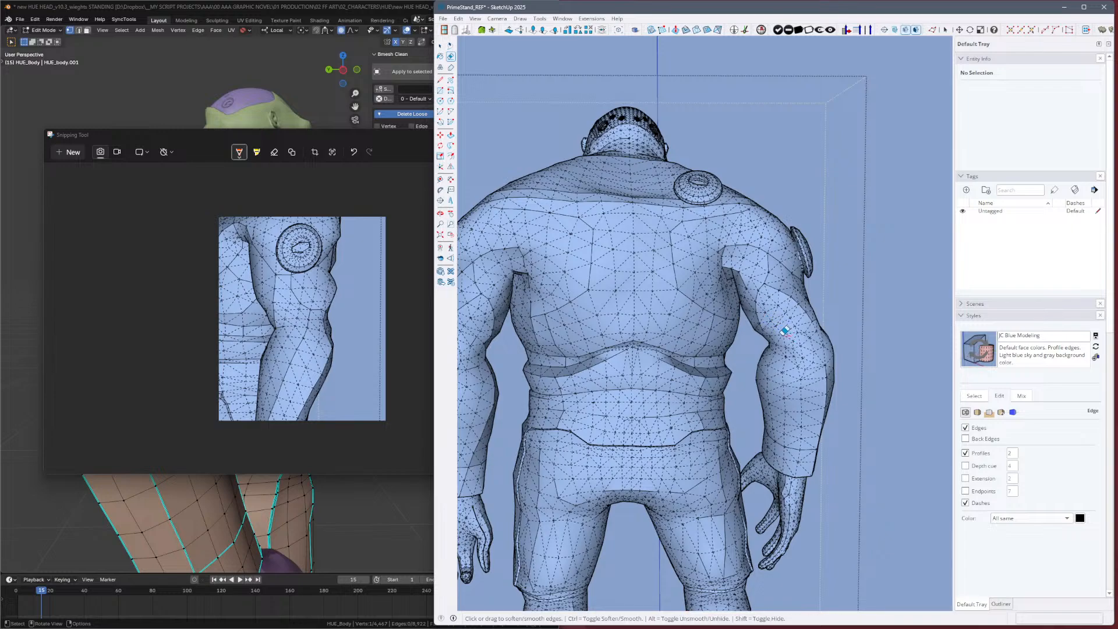
pyautogui.press('alt')
pyautogui.press('alt')
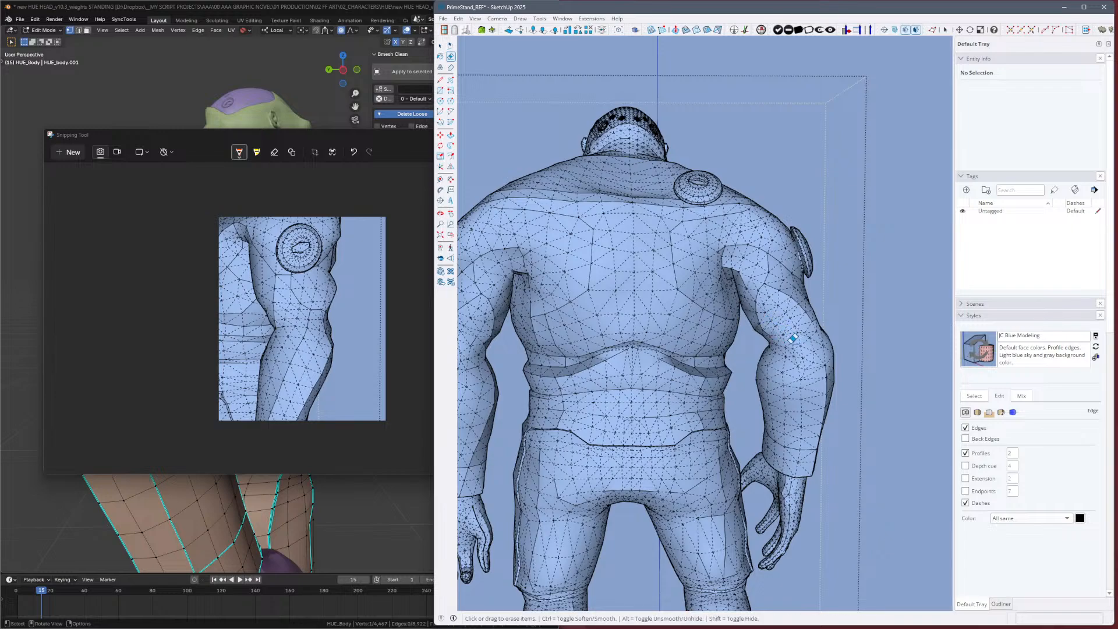
pyautogui.moveTo(783, 335); pyautogui.dragTo(723, 379, button='middle')
pyautogui.hotkey('alt', 'h')
# Refine the elbow crease where the upper arm and forearm lines meet, checking it with and without hidden geometry.
pyautogui.moveTo(797, 410); pyautogui.dragTo(795, 400, button='middle')
pyautogui.moveTo(861, 409)
pyautogui.mouseDown(button='middle')
pyautogui.moveTo(868, 385)
pyautogui.moveTo(816, 384)
pyautogui.moveTo(878, 373)
pyautogui.moveTo(751, 410)
pyautogui.mouseUp(button='middle')
pyautogui.scroll(3, 821, 393)
pyautogui.moveTo(820, 393)
pyautogui.mouseDown(button='middle')
pyautogui.moveTo(845, 407)
pyautogui.moveTo(606, 460)
pyautogui.moveTo(716, 449)
pyautogui.moveTo(811, 414)
pyautogui.moveTo(790, 382)
pyautogui.mouseUp(button='middle')
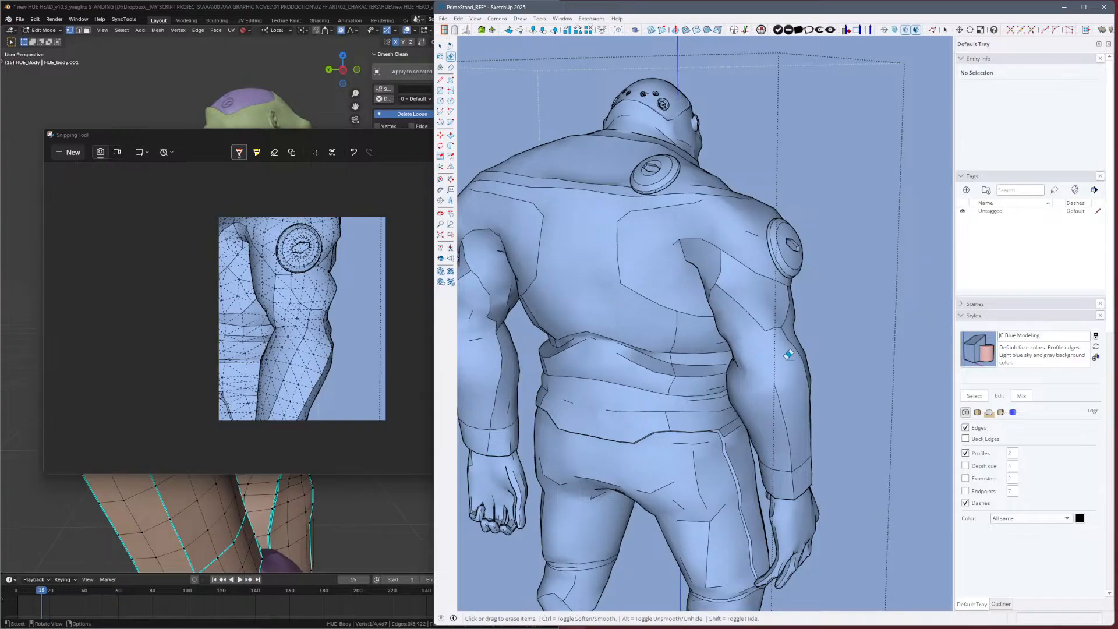
pyautogui.moveTo(791, 365)
pyautogui.mouseDown(button='middle')
pyautogui.moveTo(776, 372)
pyautogui.moveTo(776, 342)
pyautogui.moveTo(787, 355)
pyautogui.moveTo(764, 391)
pyautogui.moveTo(768, 373)
pyautogui.mouseUp(button='middle')
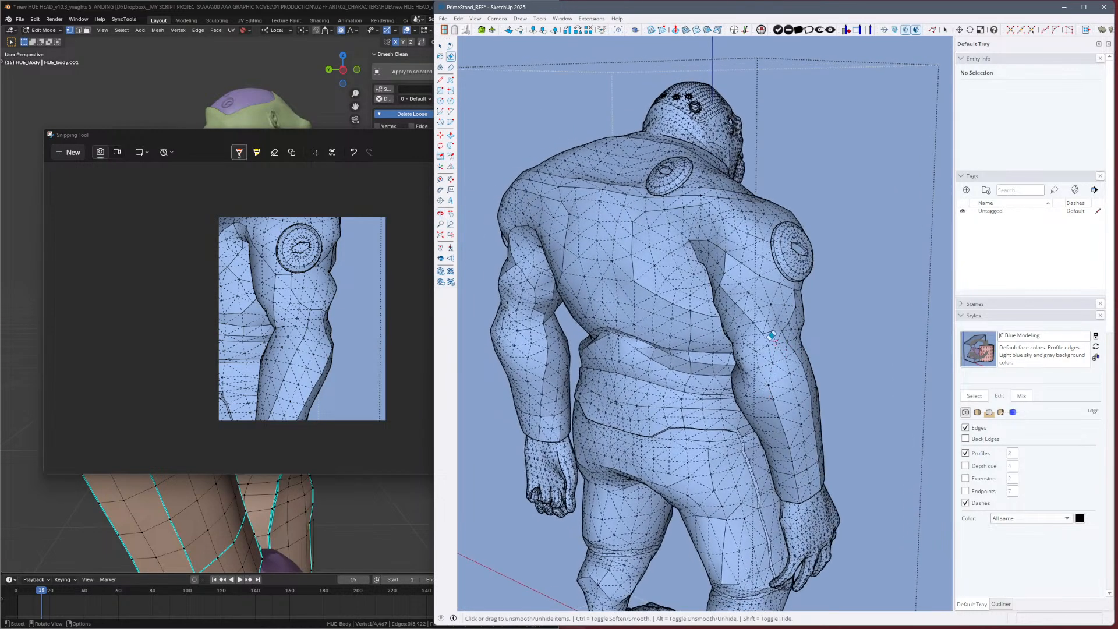
pyautogui.hotkey('alt', 'h')
pyautogui.hotkey('alt', 'h')
pyautogui.hotkey('alt', 'h')
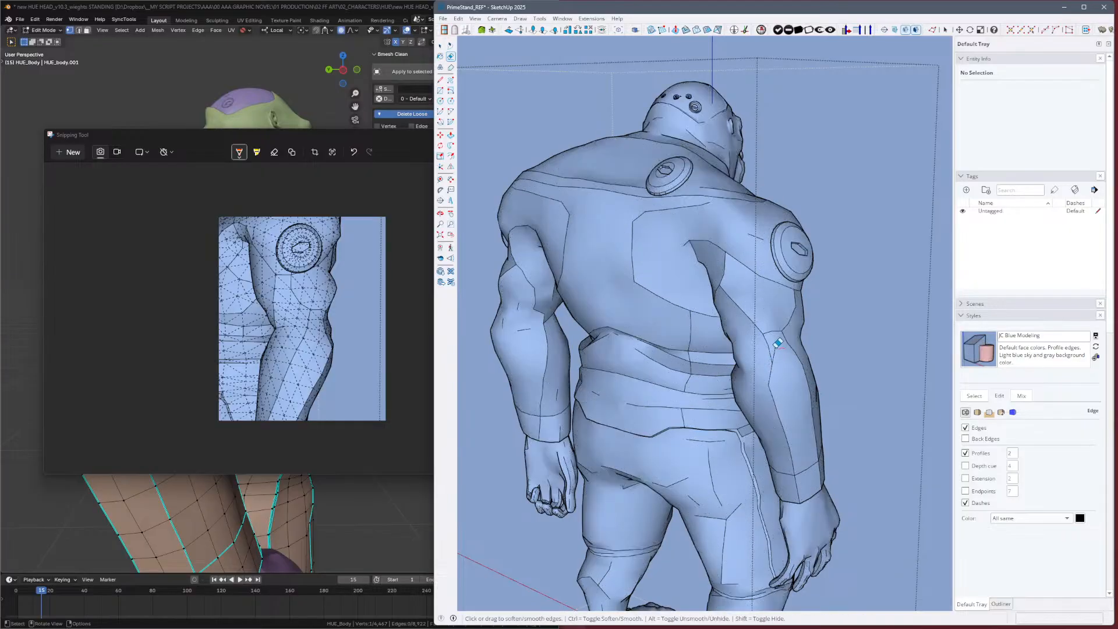
pyautogui.hotkey('alt', 'h')
pyautogui.hotkey('alt', 'h')
# Adjust the smoothed edges at the outer end of the pectoral on the front of the chest, using the hidden geometry.
pyautogui.moveTo(850, 413)
pyautogui.mouseDown(button='middle')
pyautogui.moveTo(694, 404)
pyautogui.moveTo(838, 444)
pyautogui.moveTo(799, 420)
pyautogui.moveTo(736, 407)
pyautogui.moveTo(638, 228)
pyautogui.mouseUp(button='middle')
pyautogui.moveTo(802, 438)
pyautogui.mouseDown(button='middle')
pyautogui.moveTo(716, 373)
pyautogui.moveTo(768, 318)
pyautogui.moveTo(602, 223)
pyautogui.mouseUp(button='middle')
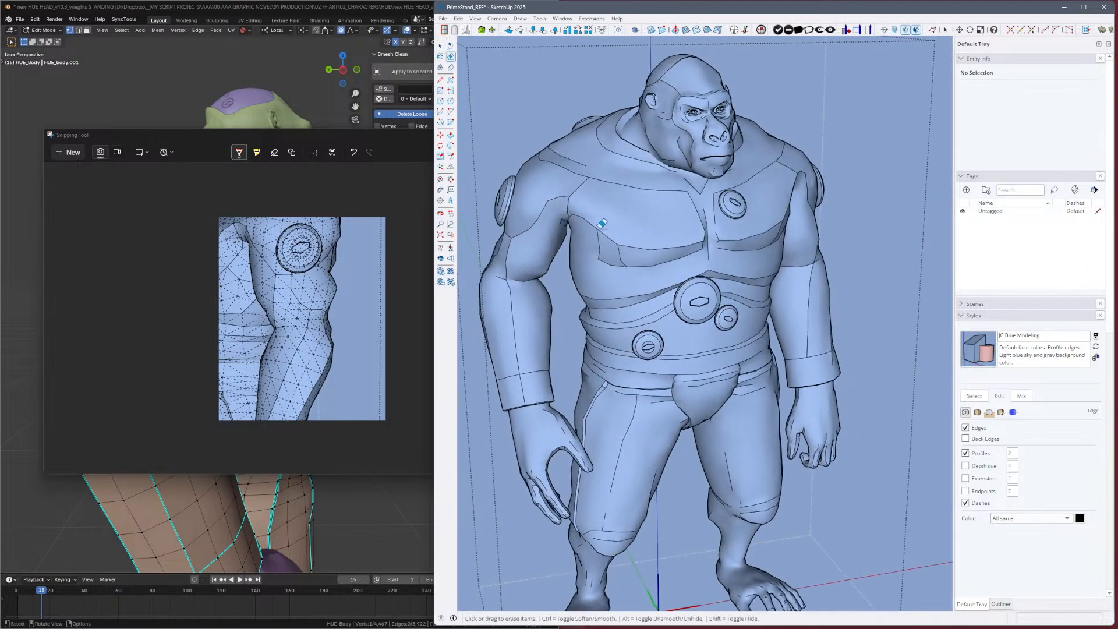
pyautogui.hotkey('ctrl', 'z')
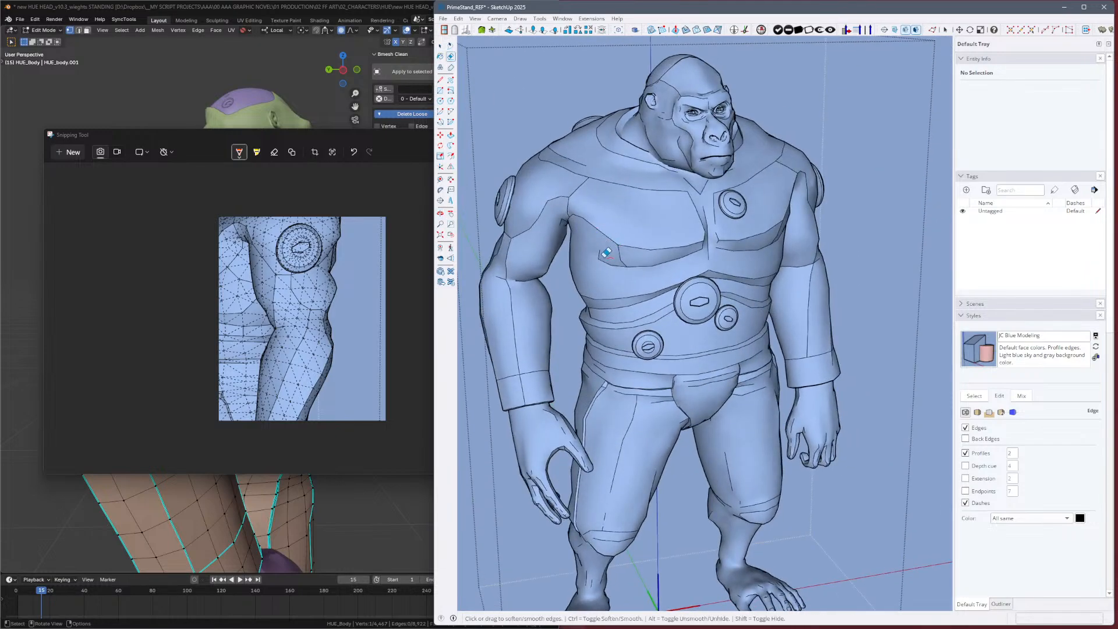
pyautogui.hotkey('alt', 'h')
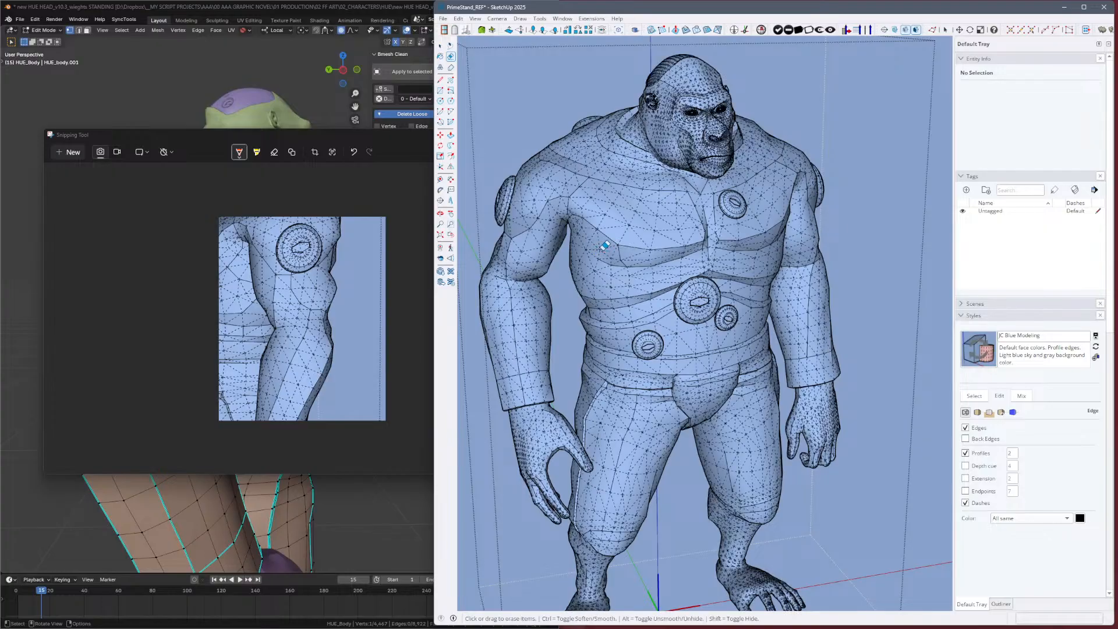
pyautogui.hotkey('alt', 'h')
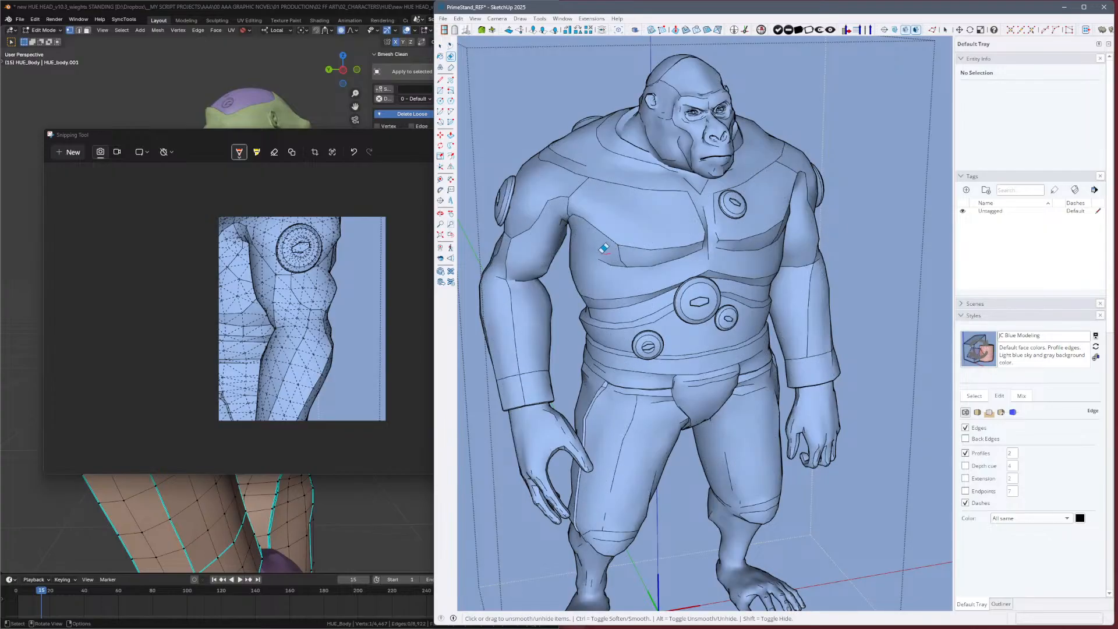
pyautogui.hotkey('alt', 'h')
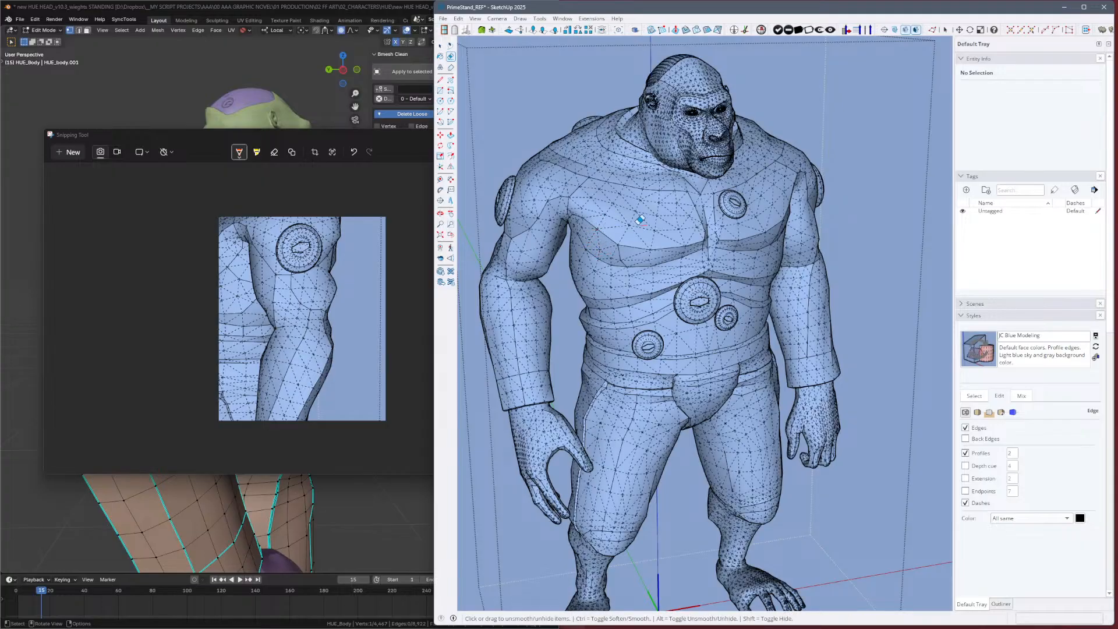
pyautogui.moveTo(639, 220)
pyautogui.mouseDown(button='middle')
pyautogui.moveTo(541, 285)
pyautogui.moveTo(489, 274)
pyautogui.moveTo(678, 274)
pyautogui.moveTo(579, 300)
pyautogui.moveTo(524, 288)
pyautogui.moveTo(710, 295)
pyautogui.moveTo(859, 271)
pyautogui.moveTo(777, 256)
pyautogui.mouseUp(button='middle')
pyautogui.hotkey('alt', 'h')
pyautogui.press('e')
pyautogui.hotkey('alt', 'h')
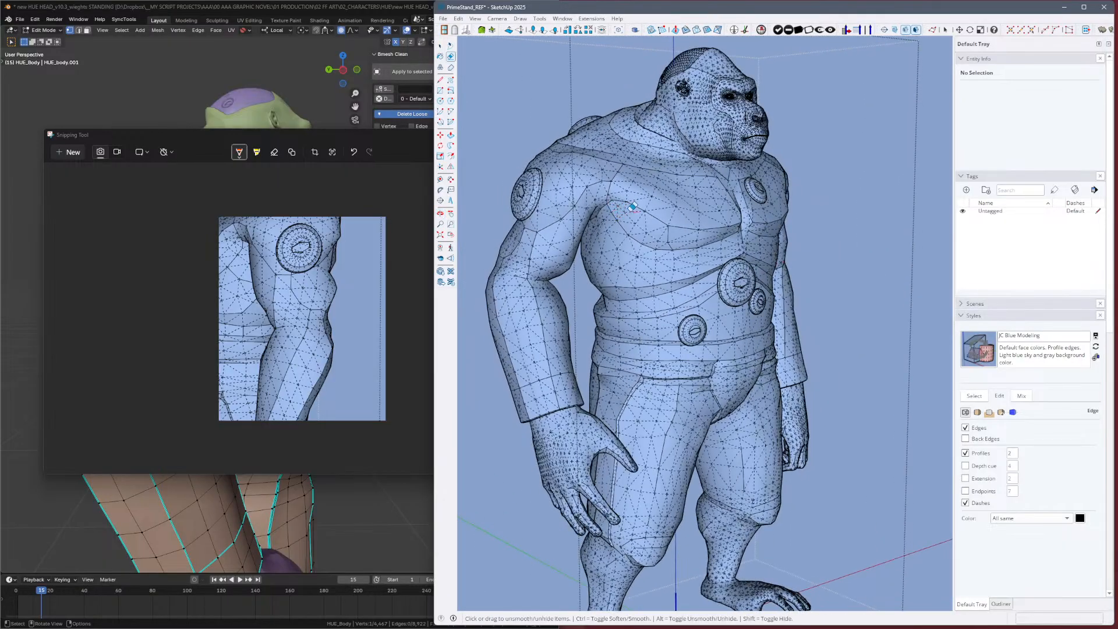
# Unsmooth the hidden edges outlining the outer pectoral near the armpit and soften the unwanted ones, then hide the hidden geometry.
pyautogui.hotkey('alt', 'h')
pyautogui.moveTo(701, 279)
pyautogui.mouseDown(button='middle')
pyautogui.moveTo(669, 317)
pyautogui.moveTo(444, 294)
pyautogui.moveTo(741, 245)
pyautogui.moveTo(517, 306)
pyautogui.moveTo(375, 316)
pyautogui.moveTo(706, 292)
pyautogui.moveTo(730, 273)
pyautogui.mouseUp(button='middle')
pyautogui.press('e')
pyautogui.hotkey('alt', 'h')
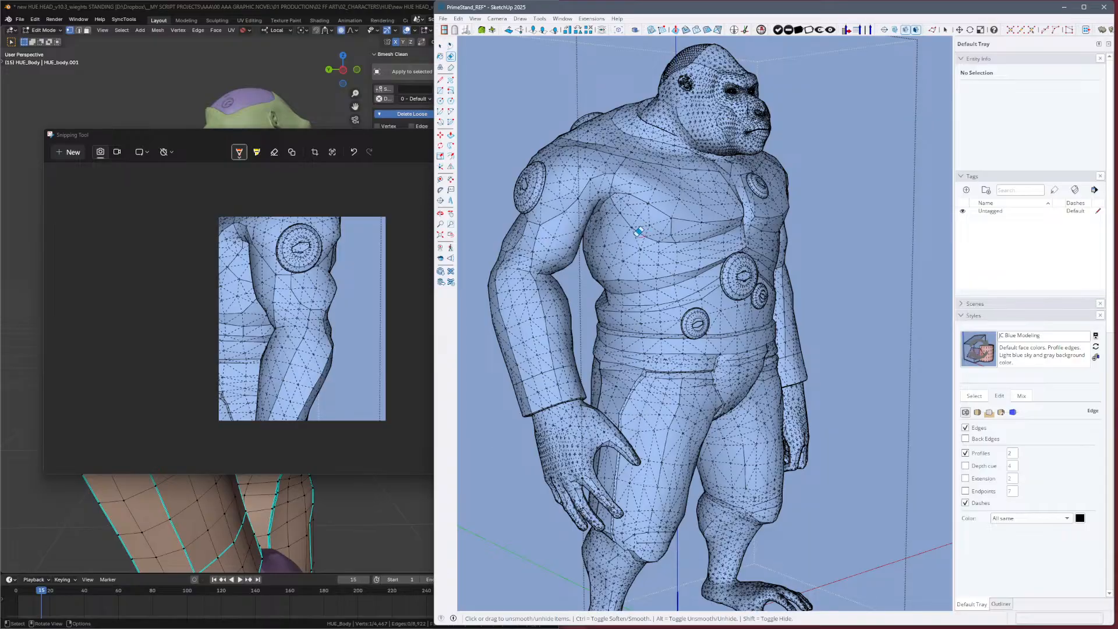
pyautogui.hotkey('alt', 'h')
pyautogui.moveTo(624, 235)
pyautogui.mouseDown(button='middle')
pyautogui.moveTo(664, 332)
pyautogui.moveTo(541, 344)
pyautogui.moveTo(704, 332)
pyautogui.moveTo(623, 344)
pyautogui.moveTo(536, 305)
pyautogui.moveTo(343, 373)
pyautogui.moveTo(720, 324)
pyautogui.mouseUp(button='middle')
pyautogui.hotkey('alt', 'h')
pyautogui.hotkey('alt', 'h')
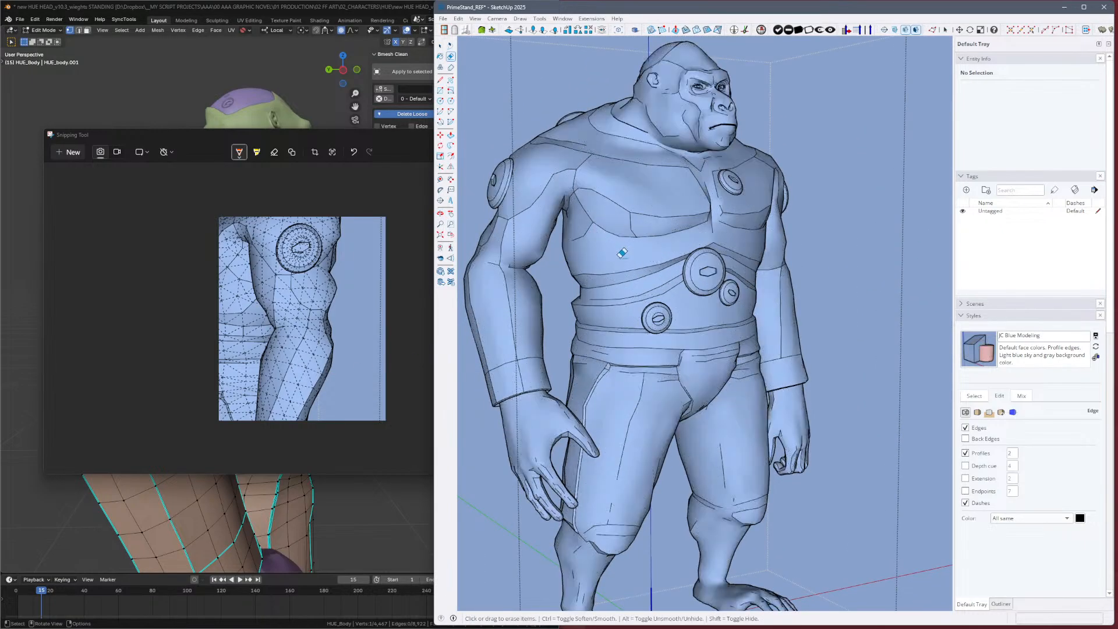
# Compare the hidden mesh on the opposite side of the chest and close the Snipping Tool to uncover the Blender reference.
pyautogui.hotkey('alt', 'h')
pyautogui.moveTo(732, 351); pyautogui.dragTo(806, 355, button='middle')
pyautogui.click(399, 183)
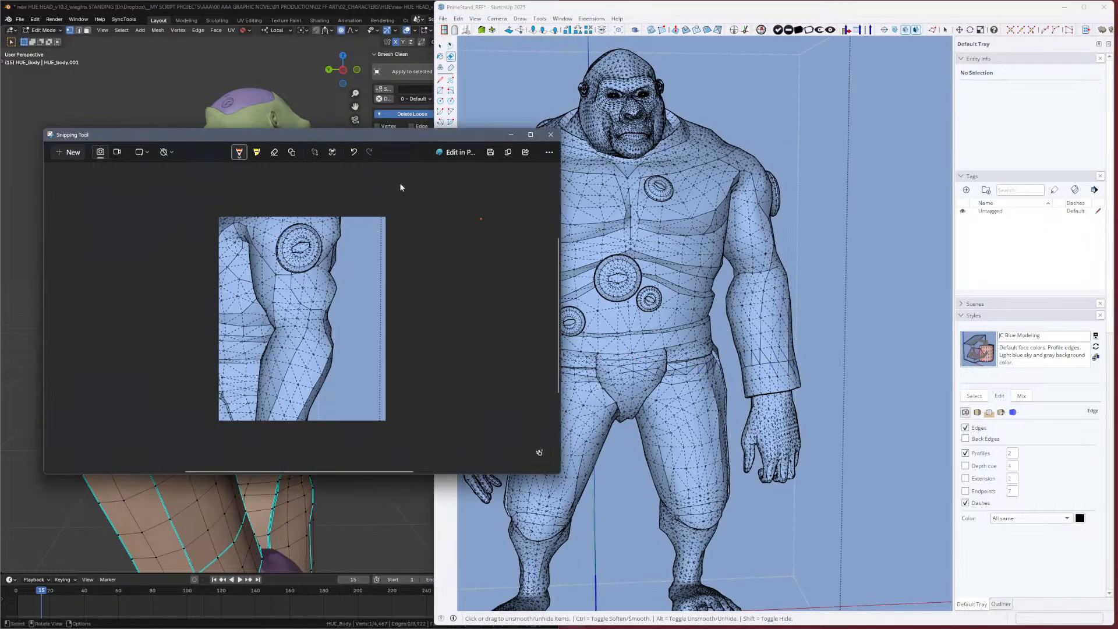
pyautogui.click(549, 134)
pyautogui.moveTo(618, 356)
pyautogui.mouseDown(button='middle')
pyautogui.moveTo(633, 363)
pyautogui.moveTo(481, 369)
pyautogui.moveTo(791, 267)
pyautogui.moveTo(880, 335)
pyautogui.moveTo(670, 268)
pyautogui.moveTo(751, 280)
pyautogui.mouseUp(button='middle')
pyautogui.moveTo(671, 265); pyautogui.dragTo(666, 266, button='middle')
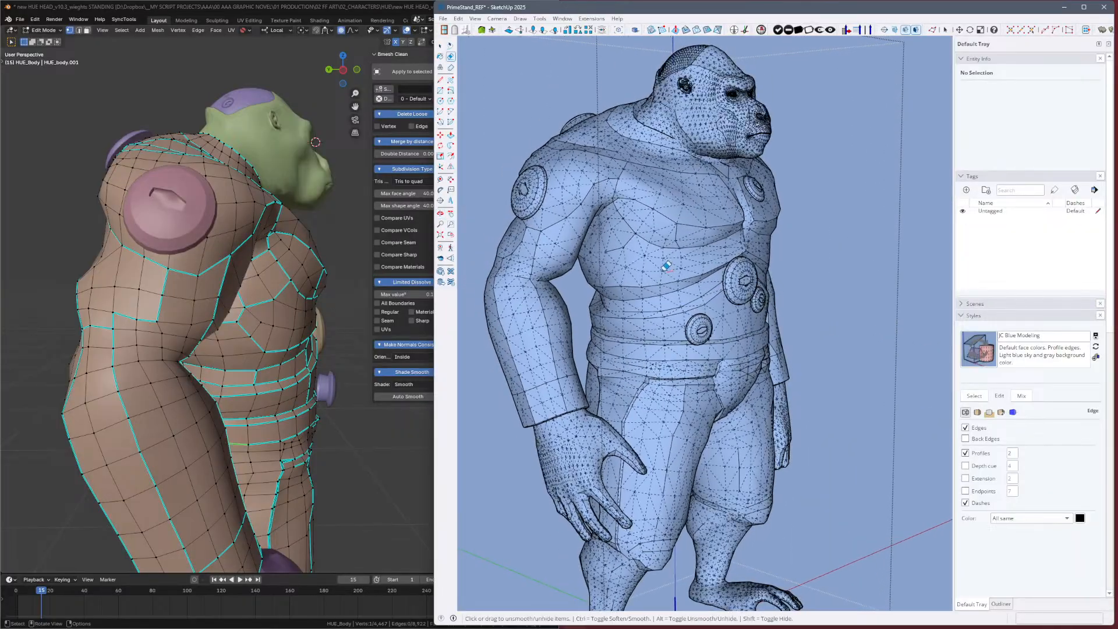
# Unsmooth the hidden edges on the ribcage side below the pectoral to match the Blender seams, and hide the hidden geometry.
pyautogui.press('alt')
pyautogui.press('alt')
pyautogui.press('alt')
pyautogui.press('alt')
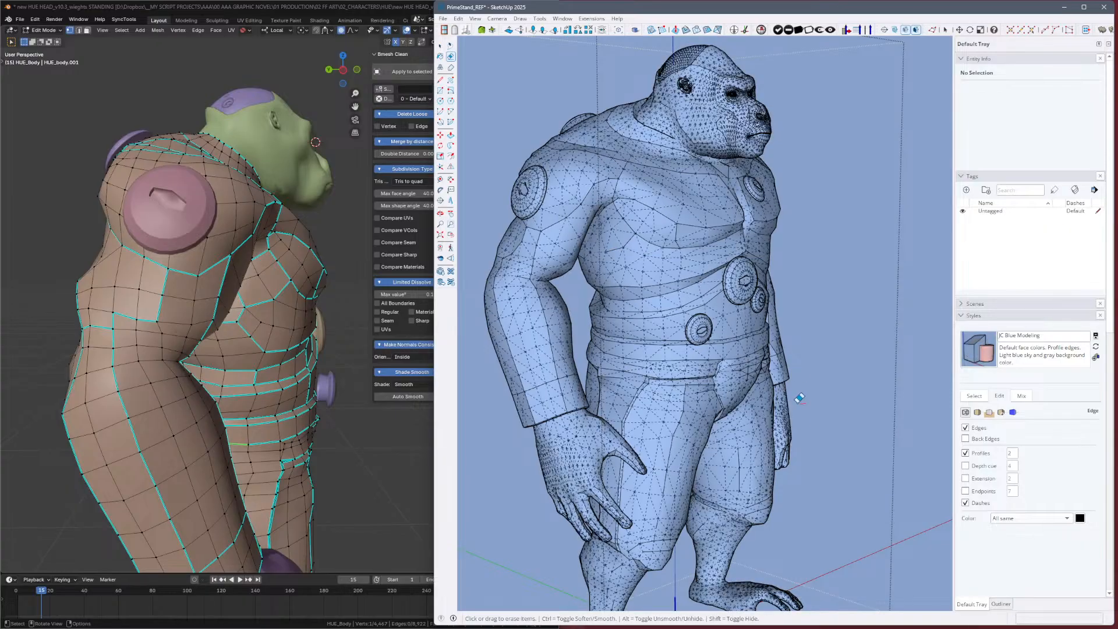
pyautogui.moveTo(744, 429)
pyautogui.mouseDown(button='middle')
pyautogui.moveTo(460, 422)
pyautogui.moveTo(836, 387)
pyautogui.moveTo(773, 386)
pyautogui.moveTo(793, 394)
pyautogui.mouseUp(button='middle')
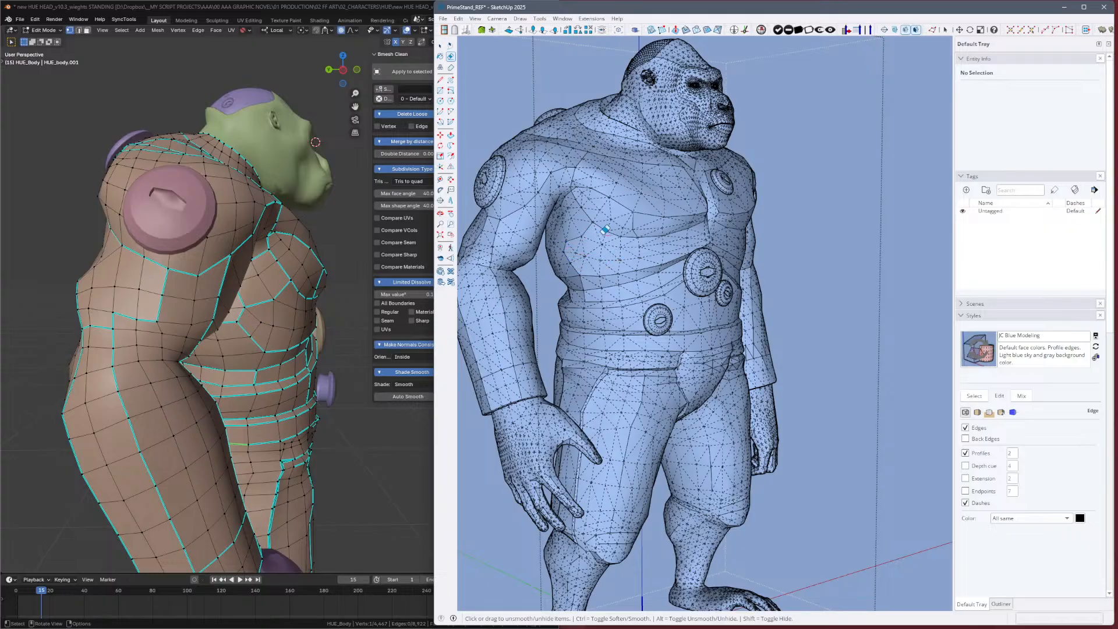
pyautogui.hotkey('alt', 'h')
pyautogui.moveTo(769, 361)
pyautogui.mouseDown(button='middle')
pyautogui.moveTo(484, 411)
pyautogui.moveTo(525, 401)
pyautogui.moveTo(439, 379)
pyautogui.mouseUp(button='middle')
pyautogui.moveTo(635, 372)
pyautogui.mouseDown(button='middle')
pyautogui.moveTo(729, 364)
pyautogui.moveTo(762, 342)
pyautogui.mouseUp(button='middle')
pyautogui.moveTo(605, 300); pyautogui.dragTo(699, 289, button='middle')
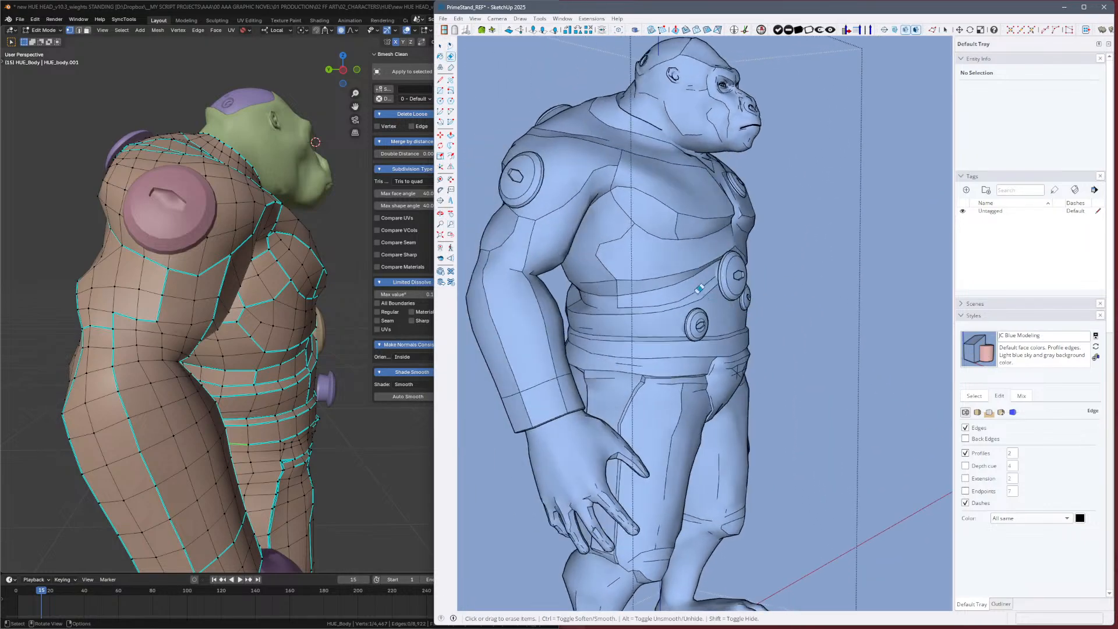
# Unsmooth the hidden edges on the ribcage close to the inner arm and hide the hidden geometry.
pyautogui.hotkey('alt', 'h')
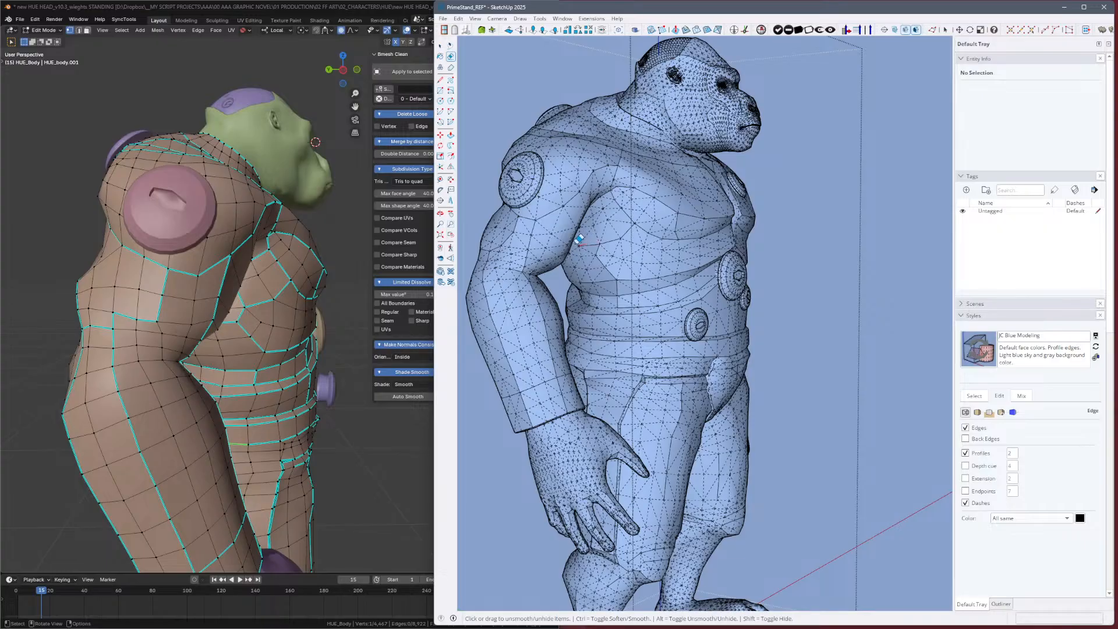
pyautogui.hotkey('alt', 'h')
pyautogui.hotkey('alt', 'h')
pyautogui.hotkey('alt', 'h')
# Soften the stray zigzag edges below the waistband at the character's hip and across the front groin panel.
pyautogui.moveTo(806, 349)
pyautogui.mouseDown(button='middle')
pyautogui.moveTo(618, 386)
pyautogui.moveTo(720, 384)
pyautogui.mouseUp(button='middle')
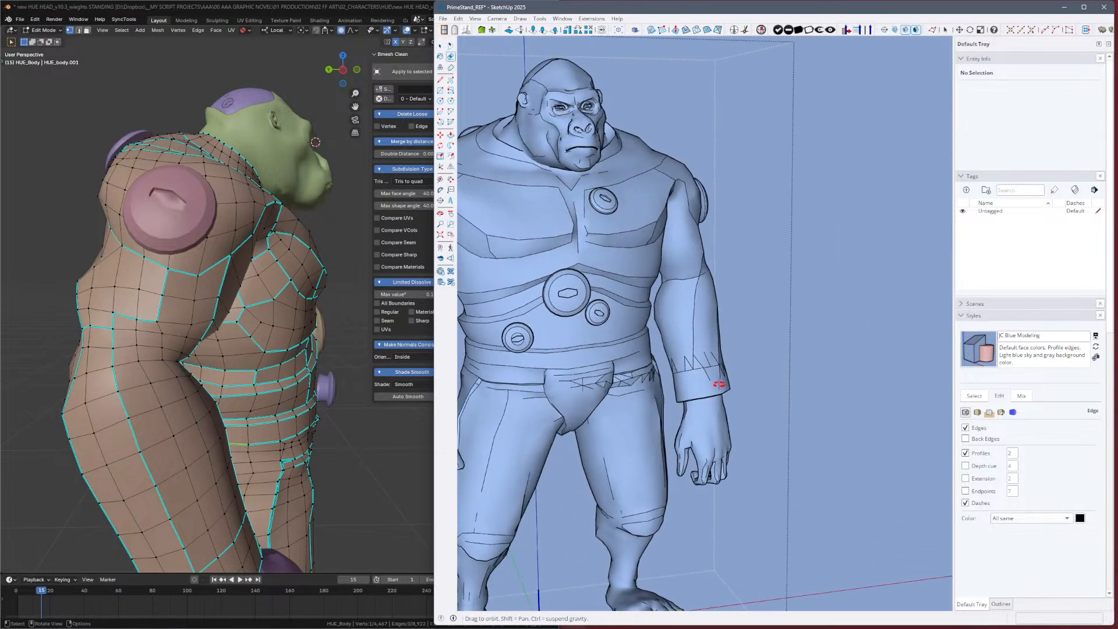
pyautogui.scroll(-5, 720, 385)
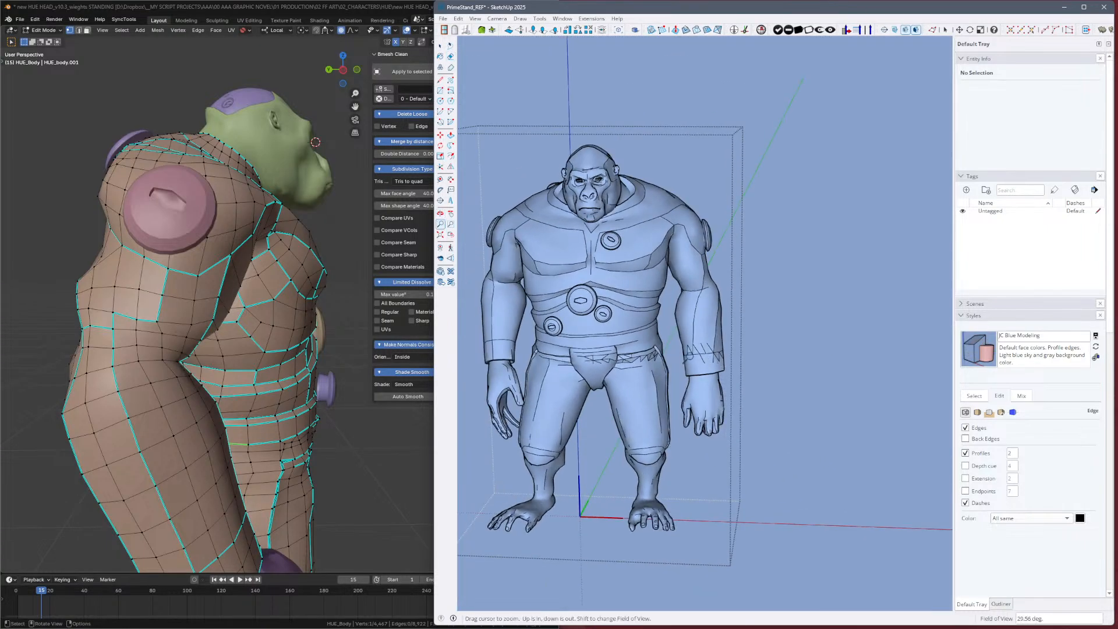
pyautogui.scroll(10, 831, 312)
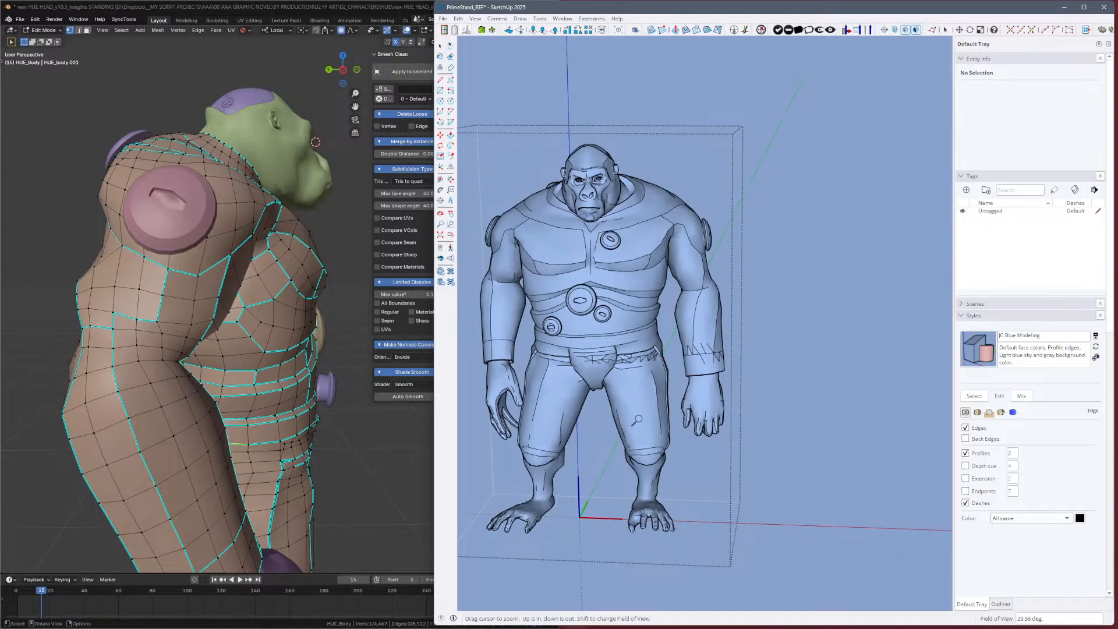
pyautogui.moveTo(830, 348); pyautogui.dragTo(701, 357, button='middle')
pyautogui.press('e')
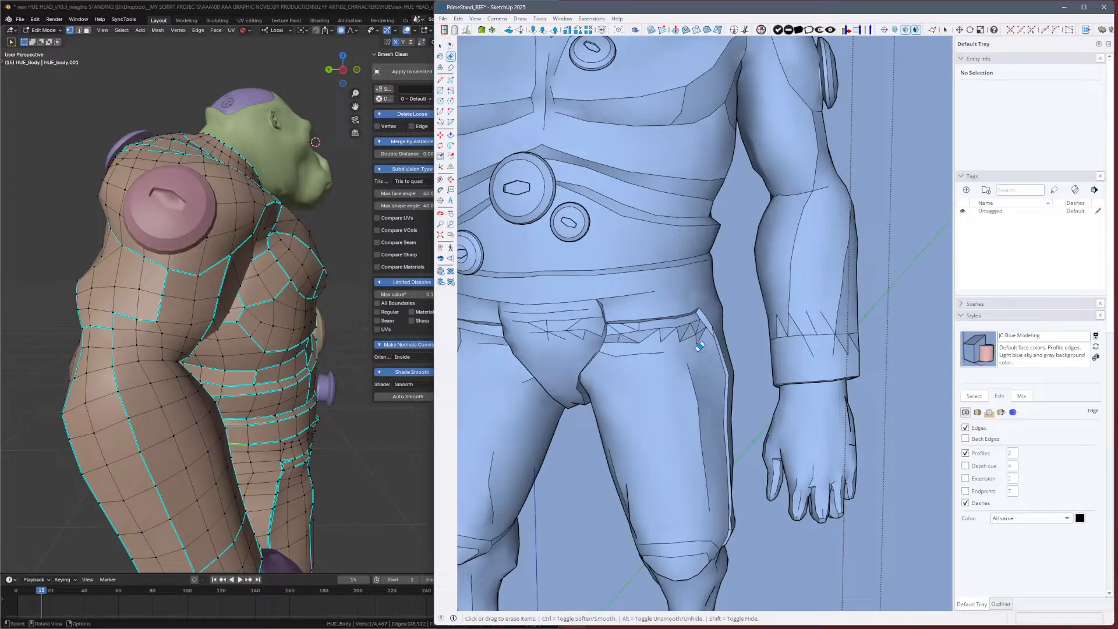
pyautogui.moveTo(628, 335)
pyautogui.keyDown('alt'); pyautogui.mouseDown()
pyautogui.moveTo(706, 327)
pyautogui.moveTo(655, 333)
pyautogui.mouseUp(); pyautogui.keyUp('alt')
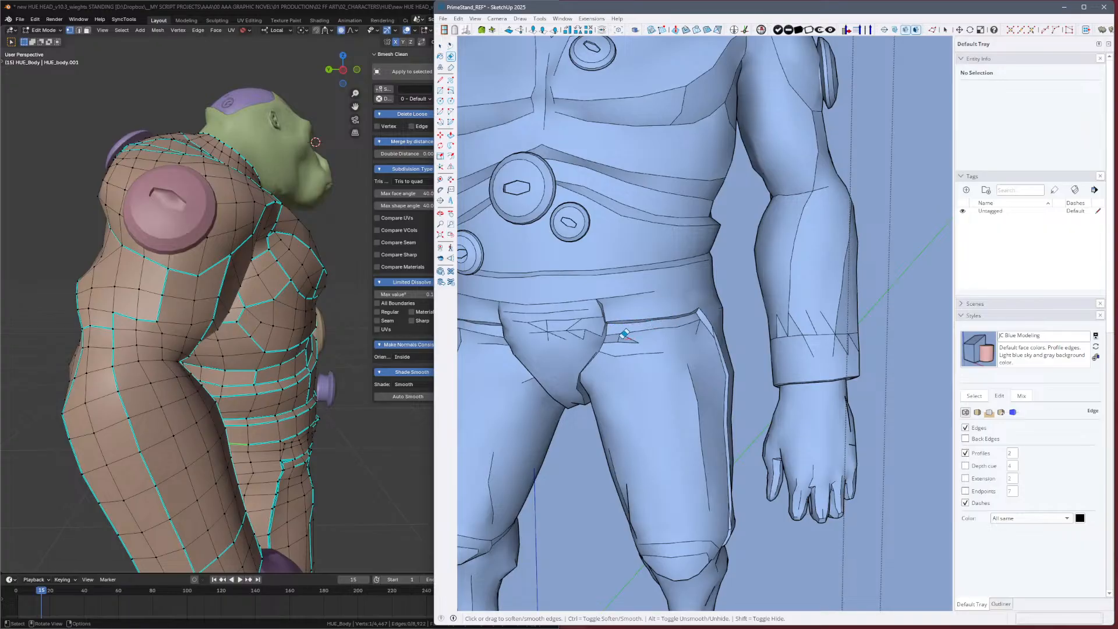
pyautogui.moveTo(642, 335); pyautogui.dragTo(644, 335)
pyautogui.moveTo(584, 316); pyautogui.dragTo(531, 336)
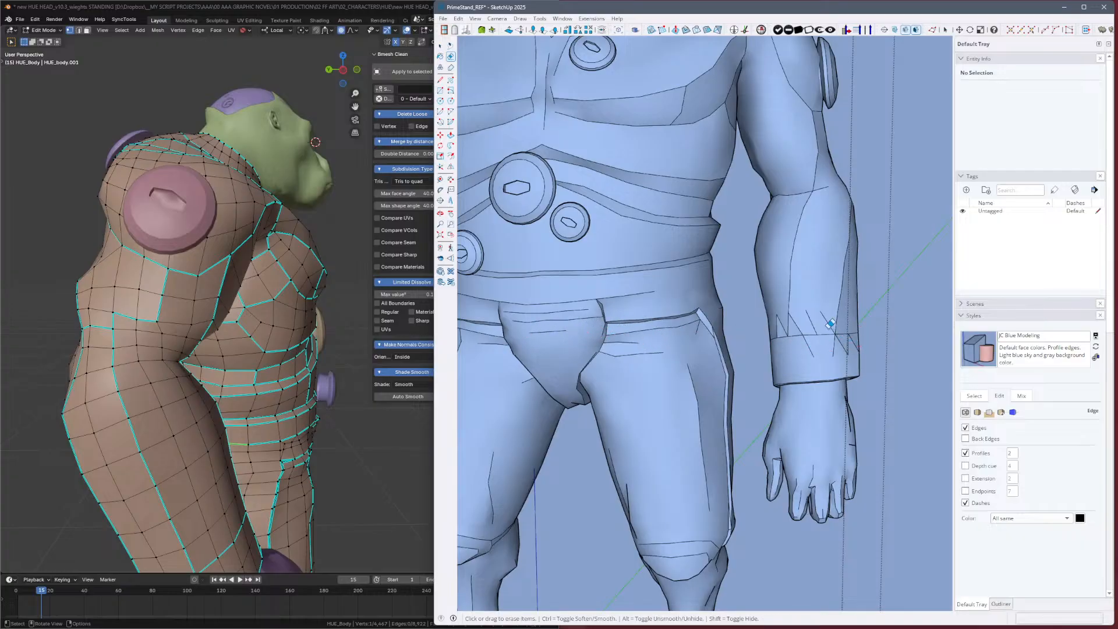
# Soften the stray zigzag edges around the forearm just above the cuff and show the hidden geometry.
pyautogui.press('alt')
pyautogui.press('alt')
pyautogui.moveTo(787, 319)
pyautogui.mouseDown()
pyautogui.moveTo(827, 321)
pyautogui.moveTo(790, 321)
pyautogui.moveTo(834, 351)
pyautogui.moveTo(856, 344)
pyautogui.moveTo(854, 322)
pyautogui.moveTo(856, 344)
pyautogui.moveTo(843, 343)
pyautogui.mouseUp()
pyautogui.press('alt')
pyautogui.press('alt')
pyautogui.press('alt')
pyautogui.press('alt')
pyautogui.press('alt')
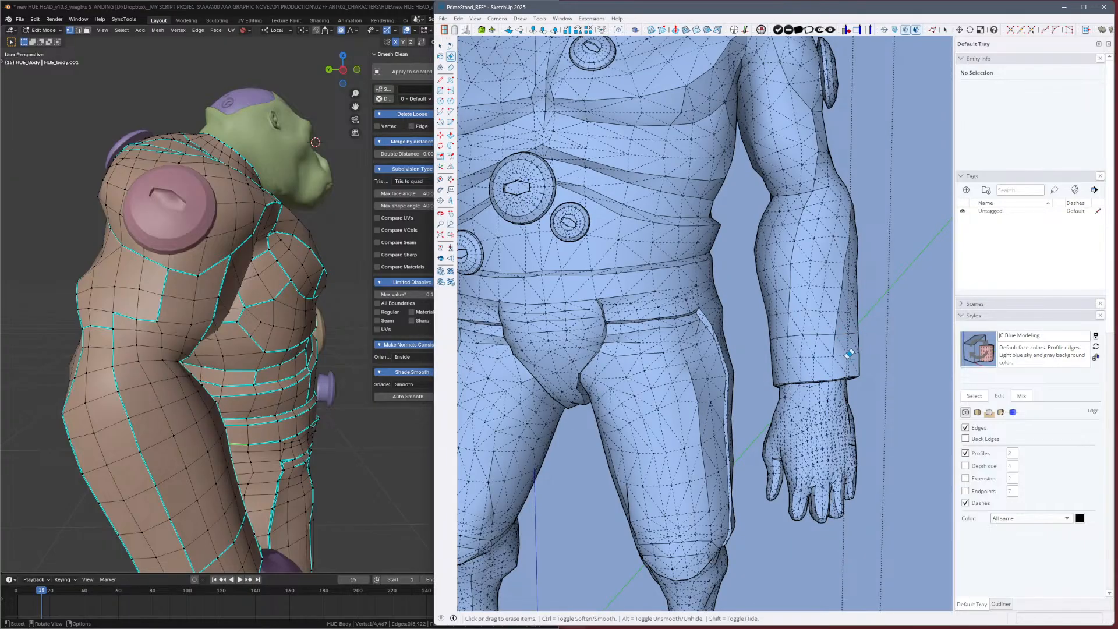
# Examine the forearm, cuff and leg edges from the front and side, with and without hidden geometry.
pyautogui.scroll(-6, 839, 367)
pyautogui.scroll(-3, 838, 367)
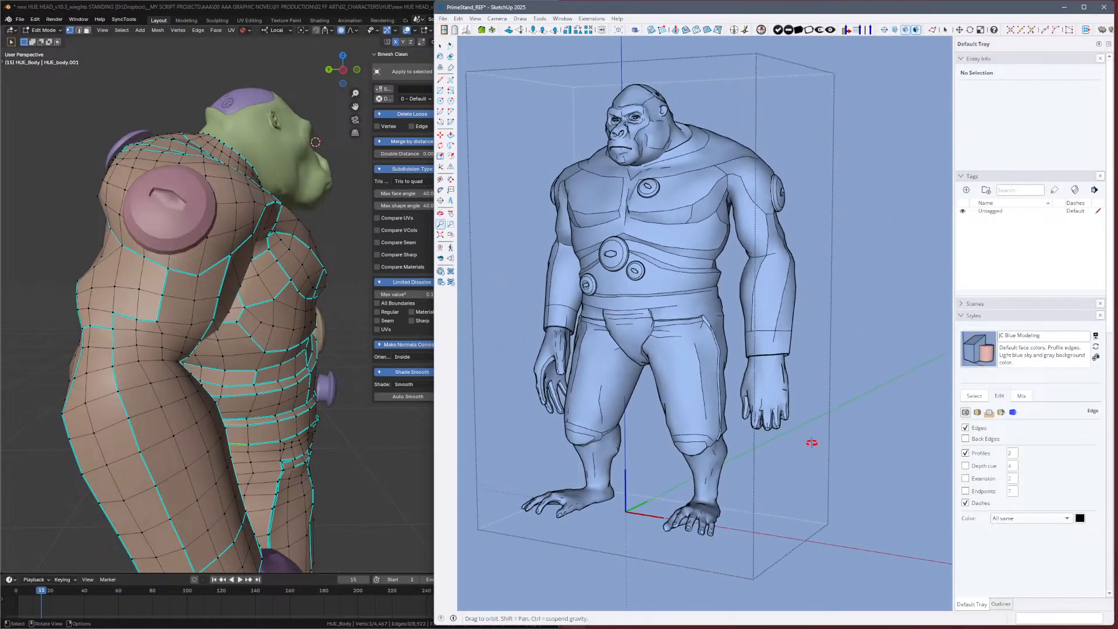
pyautogui.moveTo(814, 444)
pyautogui.mouseDown(button='middle')
pyautogui.moveTo(935, 466)
pyautogui.moveTo(856, 474)
pyautogui.mouseUp(button='middle')
pyautogui.scroll(6, 860, 313)
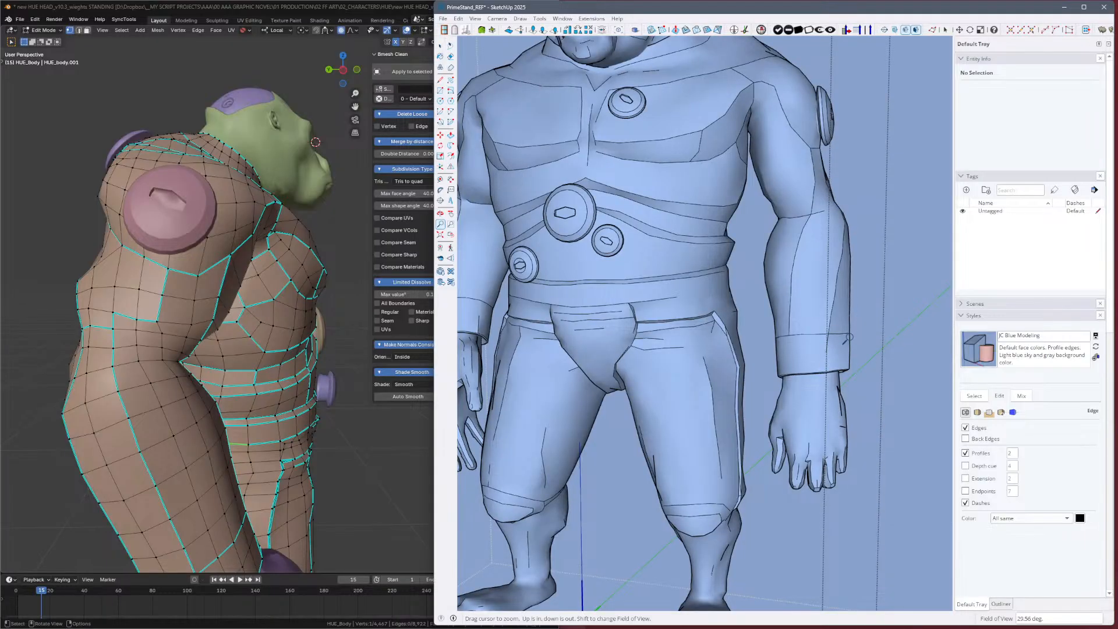
pyautogui.press('e')
pyautogui.press('alt')
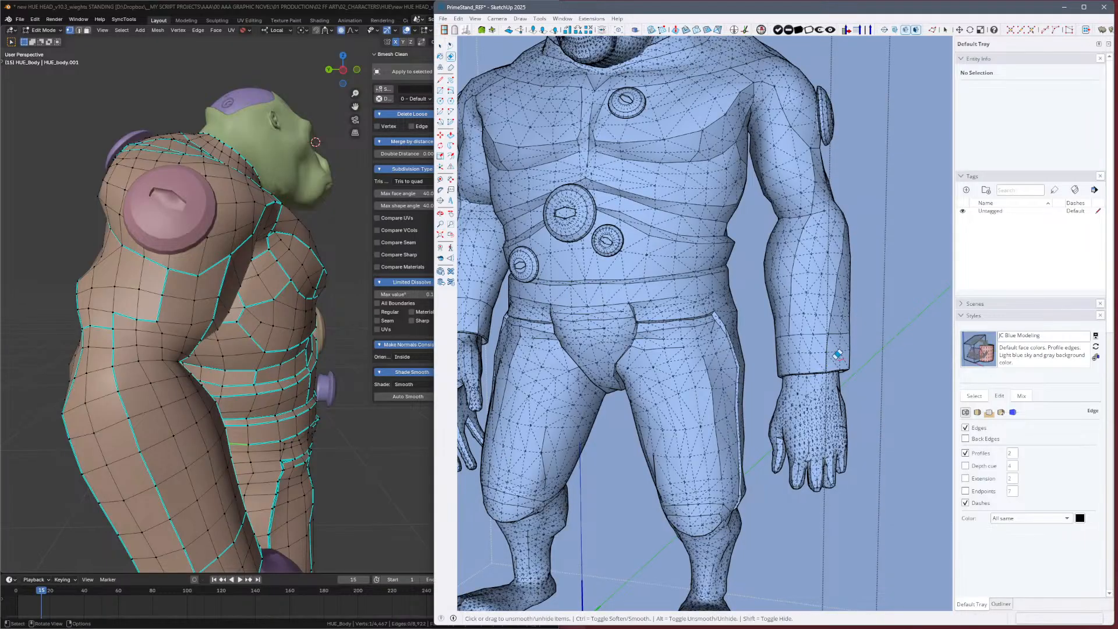
pyautogui.press('alt')
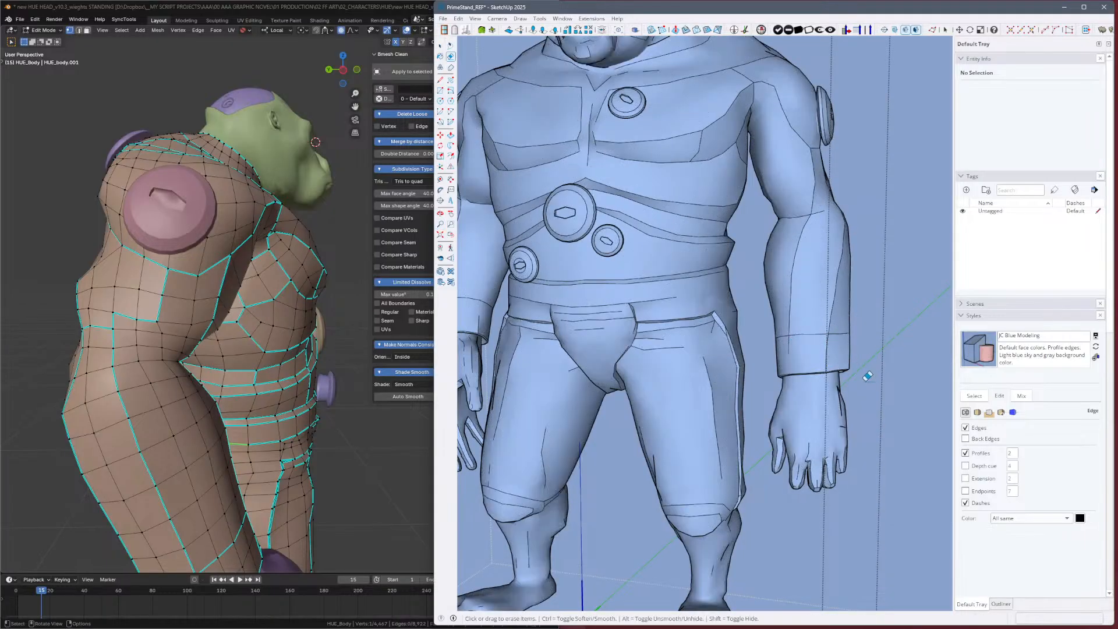
pyautogui.press('alt')
pyautogui.moveTo(799, 359)
pyautogui.mouseDown(button='middle')
pyautogui.moveTo(830, 382)
pyautogui.moveTo(643, 472)
pyautogui.moveTo(876, 473)
pyautogui.mouseUp(button='middle')
pyautogui.moveTo(721, 485); pyautogui.dragTo(598, 520)
pyautogui.scroll(-1, 836, 449)
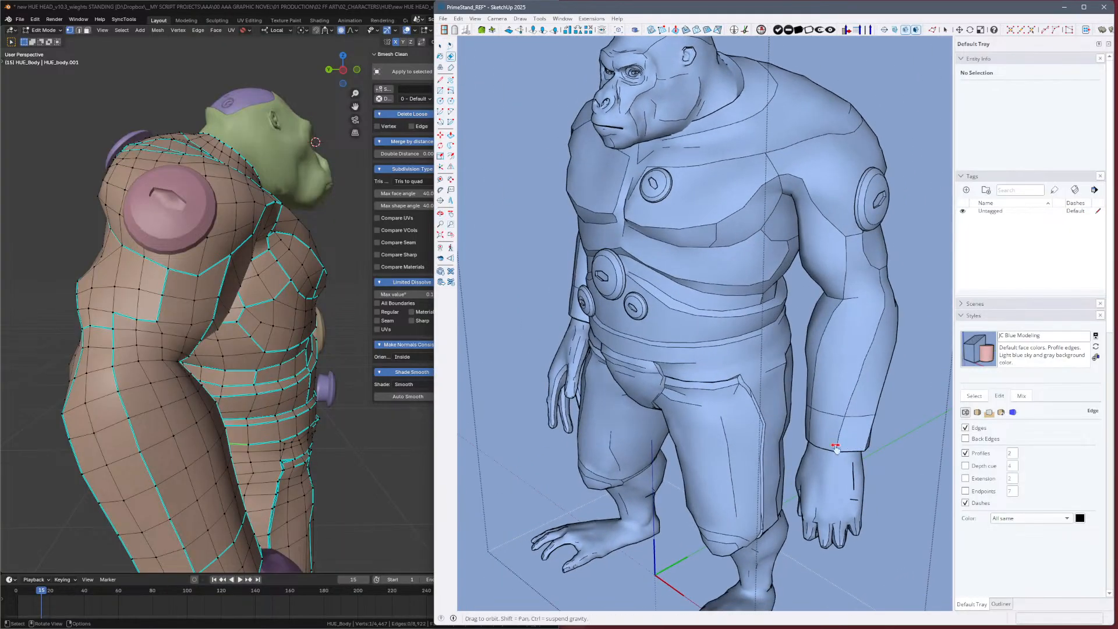
pyautogui.moveTo(836, 449)
pyautogui.mouseDown(button='middle')
pyautogui.moveTo(756, 454)
pyautogui.moveTo(628, 386)
pyautogui.moveTo(584, 446)
pyautogui.moveTo(806, 334)
pyautogui.moveTo(801, 352)
pyautogui.moveTo(921, 332)
pyautogui.mouseUp(button='middle')
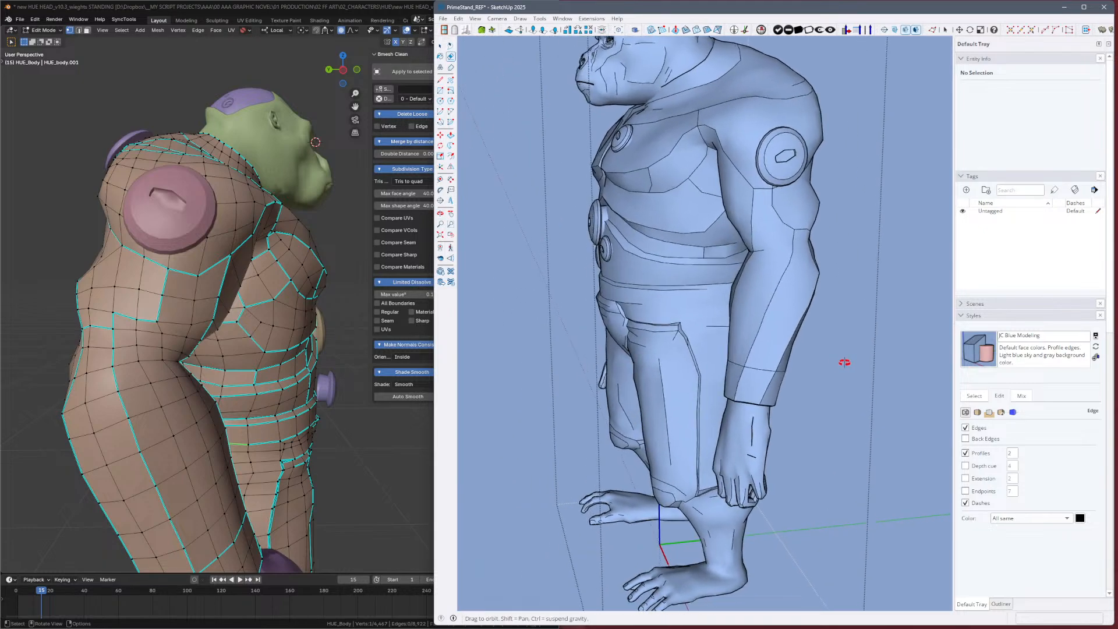
pyautogui.moveTo(844, 363); pyautogui.dragTo(901, 338, button='middle')
# Save the character model and fit the whole figure in view.
pyautogui.hotkey('ctrl', 's')
pyautogui.press('Return')
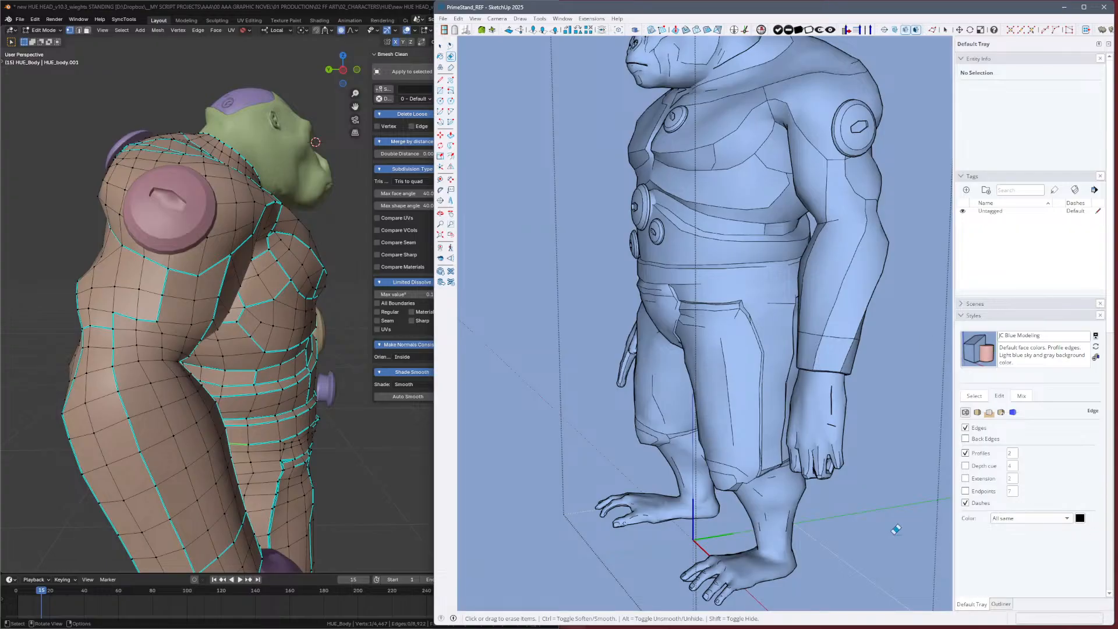
pyautogui.press('space')
pyautogui.hotkey('shift', 'z')
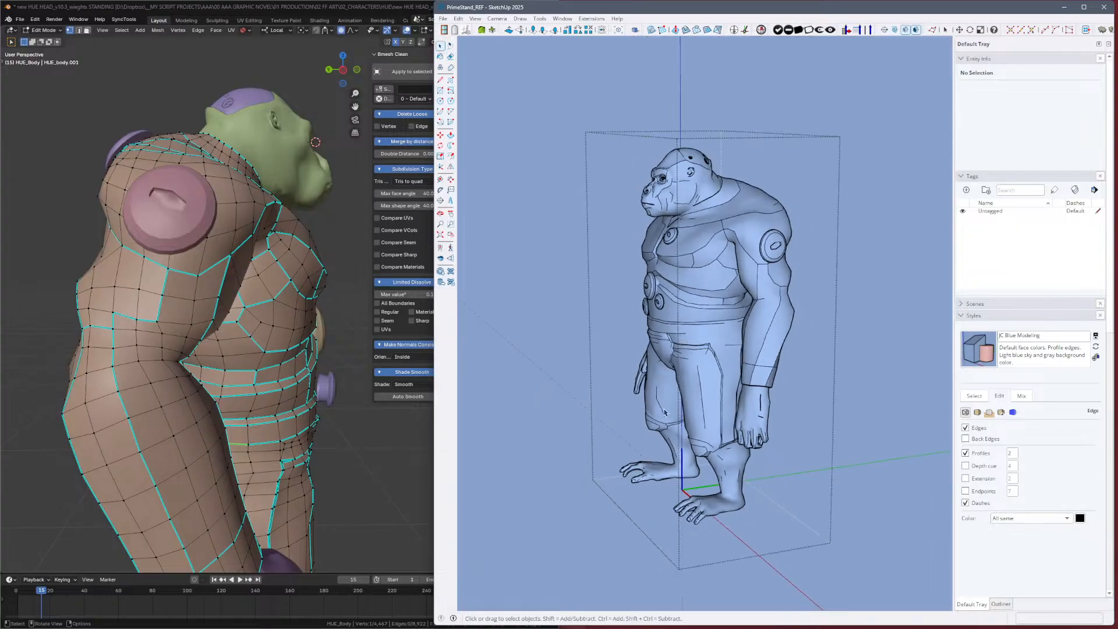
pyautogui.hotkey('ctrl', 's')
# Close the character's group to leave its editing context, and save the model again.
pyautogui.click(813, 386)
pyautogui.click(861, 401)
pyautogui.moveTo(753, 375)
pyautogui.mouseDown(button='middle')
pyautogui.moveTo(831, 374)
pyautogui.moveTo(775, 350)
pyautogui.moveTo(743, 376)
pyautogui.moveTo(726, 351)
pyautogui.moveTo(690, 345)
pyautogui.moveTo(729, 351)
pyautogui.moveTo(679, 326)
pyautogui.moveTo(850, 374)
pyautogui.moveTo(631, 344)
pyautogui.moveTo(427, 351)
pyautogui.moveTo(656, 350)
pyautogui.moveTo(789, 405)
pyautogui.moveTo(428, 438)
pyautogui.mouseUp(button='middle')
pyautogui.scroll(2, 742, 376)
pyautogui.moveTo(889, 393)
pyautogui.mouseDown(button='middle')
pyautogui.moveTo(634, 404)
pyautogui.moveTo(581, 386)
pyautogui.moveTo(889, 407)
pyautogui.moveTo(848, 400)
pyautogui.moveTo(901, 381)
pyautogui.moveTo(723, 374)
pyautogui.moveTo(838, 318)
pyautogui.moveTo(916, 317)
pyautogui.moveTo(619, 352)
pyautogui.moveTo(856, 355)
pyautogui.moveTo(689, 448)
pyautogui.moveTo(796, 451)
pyautogui.moveTo(601, 390)
pyautogui.moveTo(623, 408)
pyautogui.mouseUp(button='middle')
pyautogui.scroll(5, 629, 411)
pyautogui.scroll(-4, 697, 428)
pyautogui.scroll(-2, 734, 429)
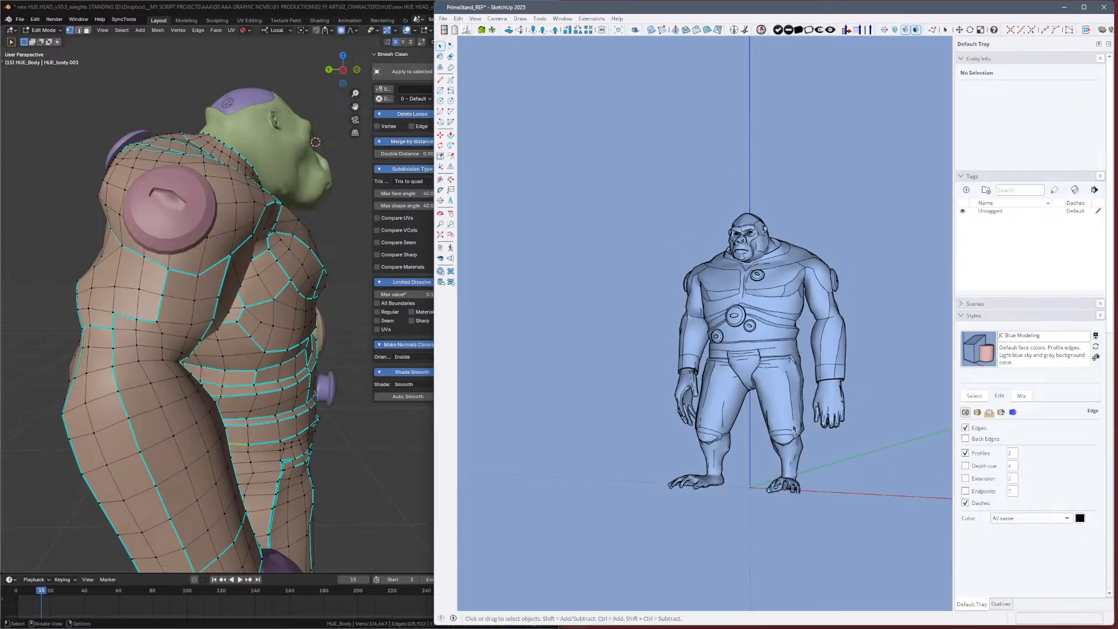
pyautogui.hotkey('ctrl', 's')
pyautogui.press('Return')
pyautogui.moveTo(761, 250)
pyautogui.mouseDown(button='middle')
pyautogui.moveTo(751, 276)
pyautogui.moveTo(807, 283)
pyautogui.mouseUp(button='middle')
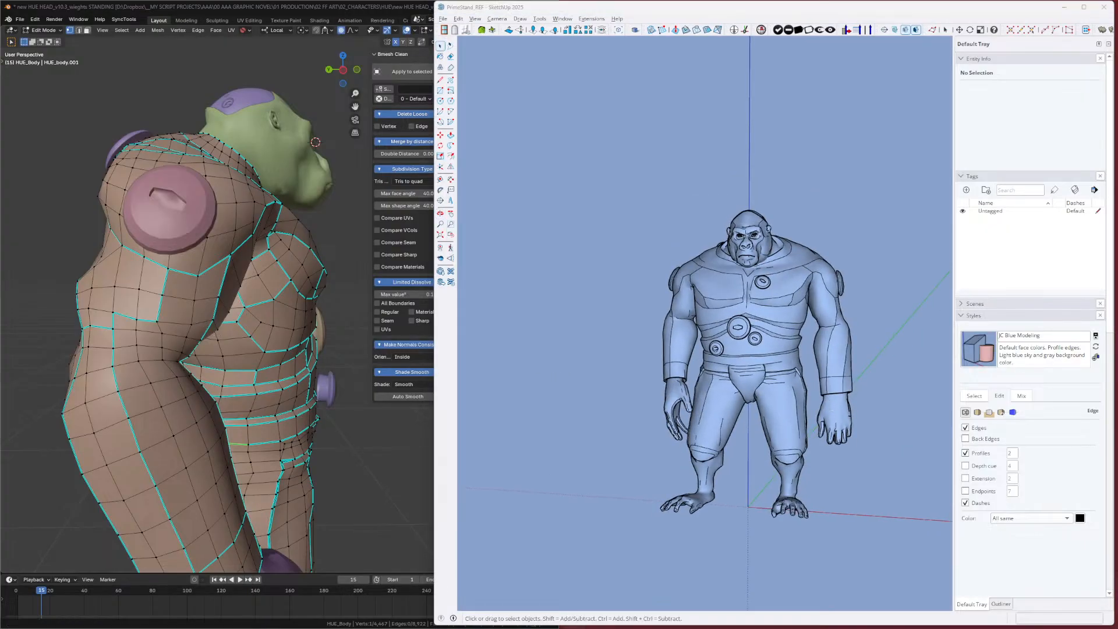
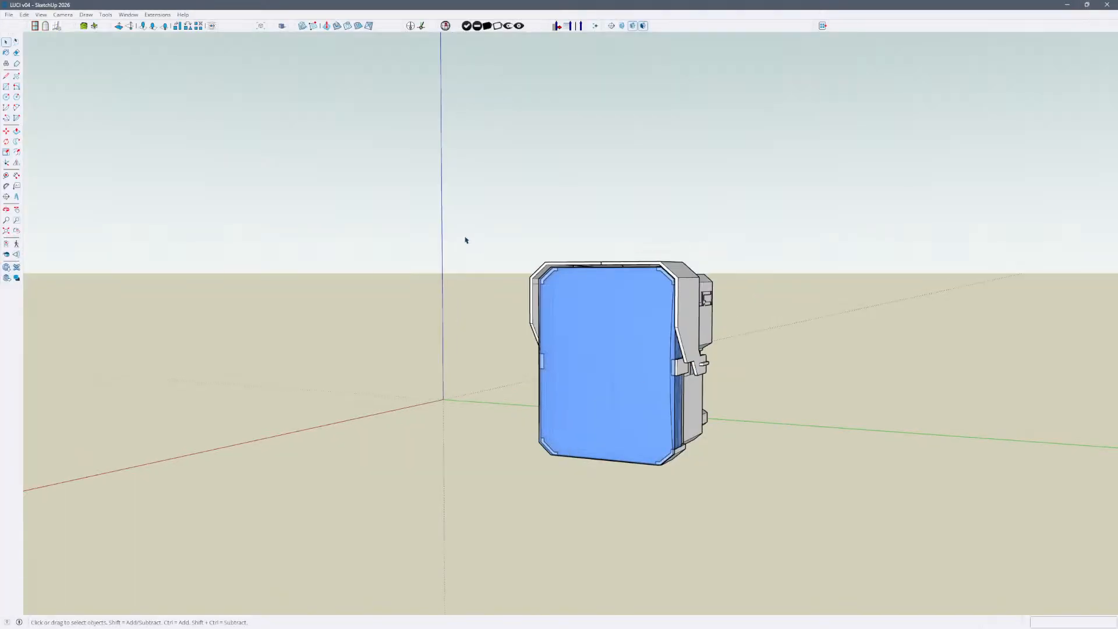
# Check the LUCI v04 device in its own file, then insert it as a component beside the standing character's foot.
pyautogui.moveTo(466, 240); pyautogui.dragTo(814, 550)
pyautogui.moveTo(489, 512); pyautogui.dragTo(539, 494, button='middle')
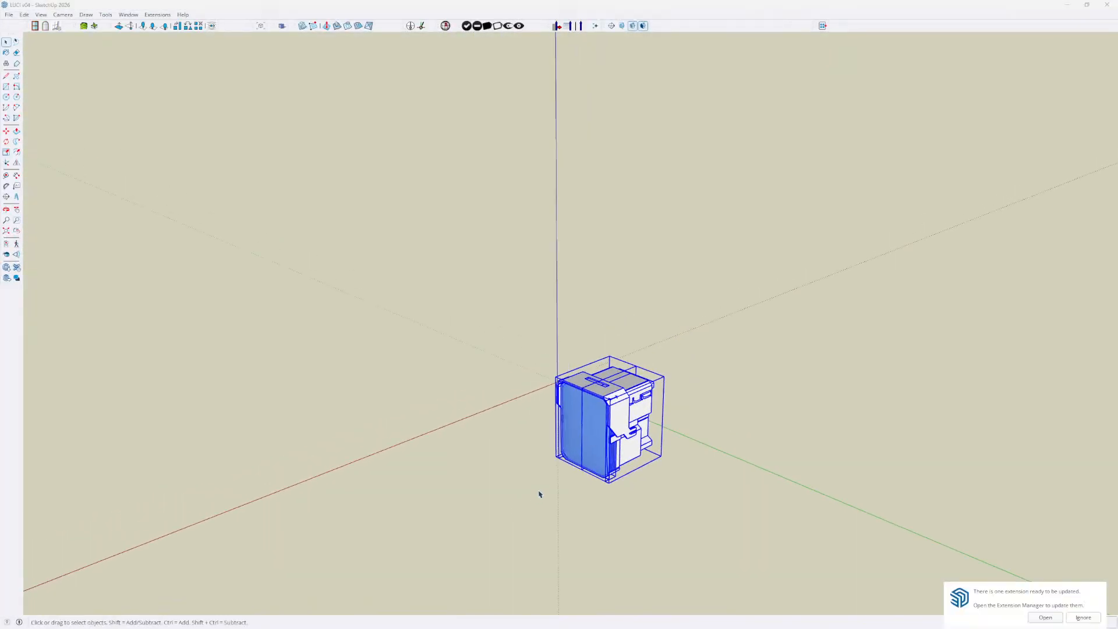
pyautogui.click(1086, 4)
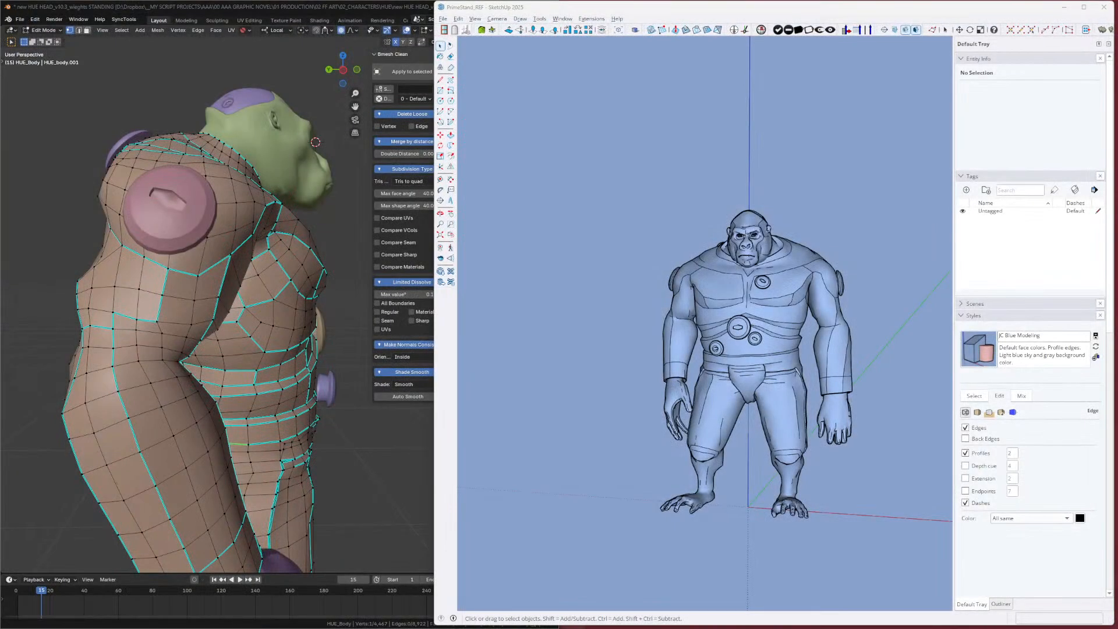
pyautogui.moveTo(275, 505)
pyautogui.mouseDown()
pyautogui.moveTo(784, 495)
pyautogui.moveTo(879, 515)
pyautogui.moveTo(826, 542)
pyautogui.mouseUp()
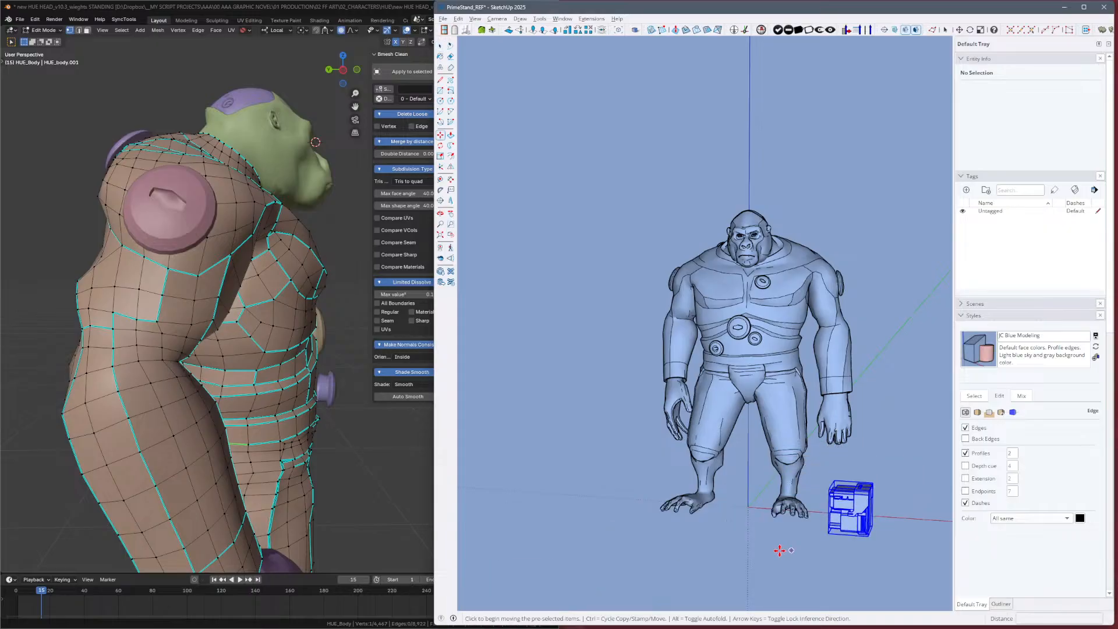
pyautogui.scroll(-2, 762, 521)
pyautogui.scroll(6, 761, 521)
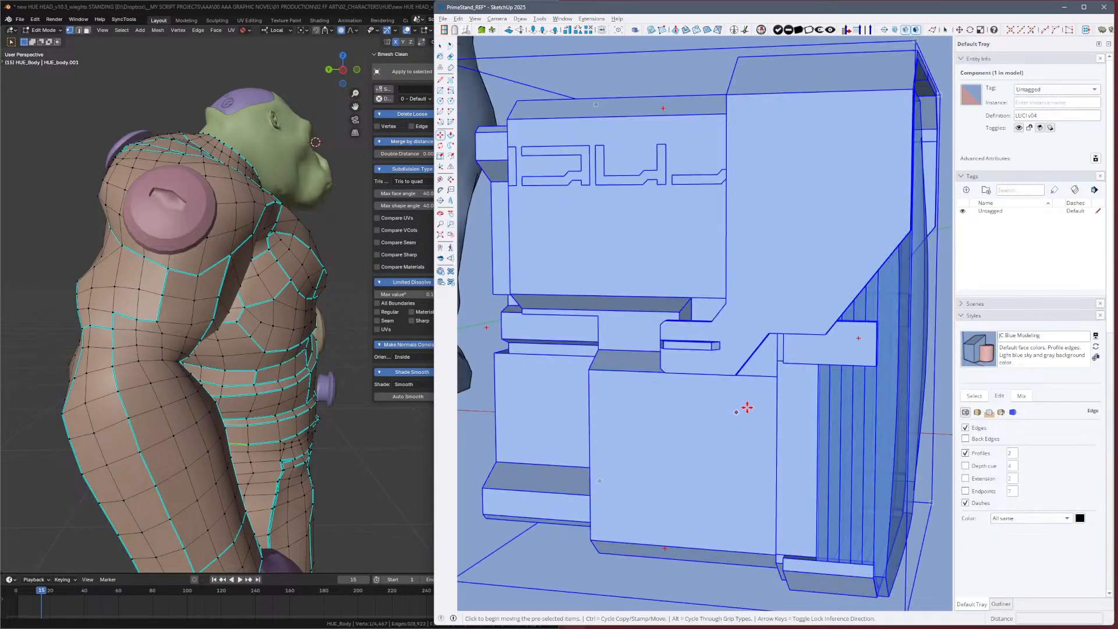
# Rotate the LUCI v04 component about its vertical axis so its blue face points toward the character's front.
pyautogui.scroll(-2, 539, 367)
pyautogui.scroll(-5, 540, 367)
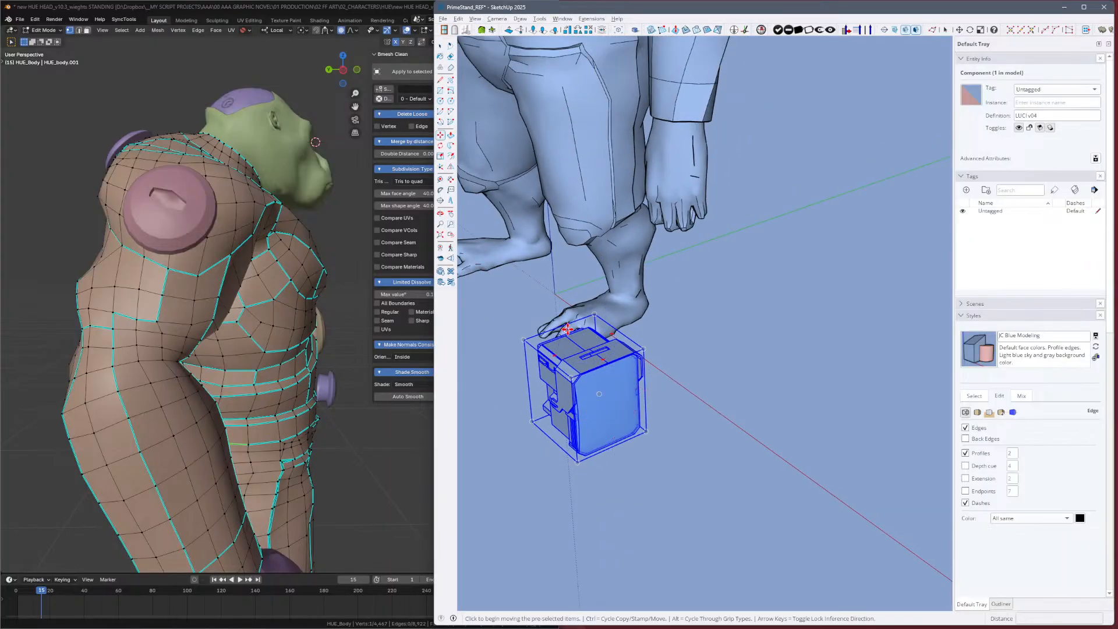
pyautogui.click(612, 333)
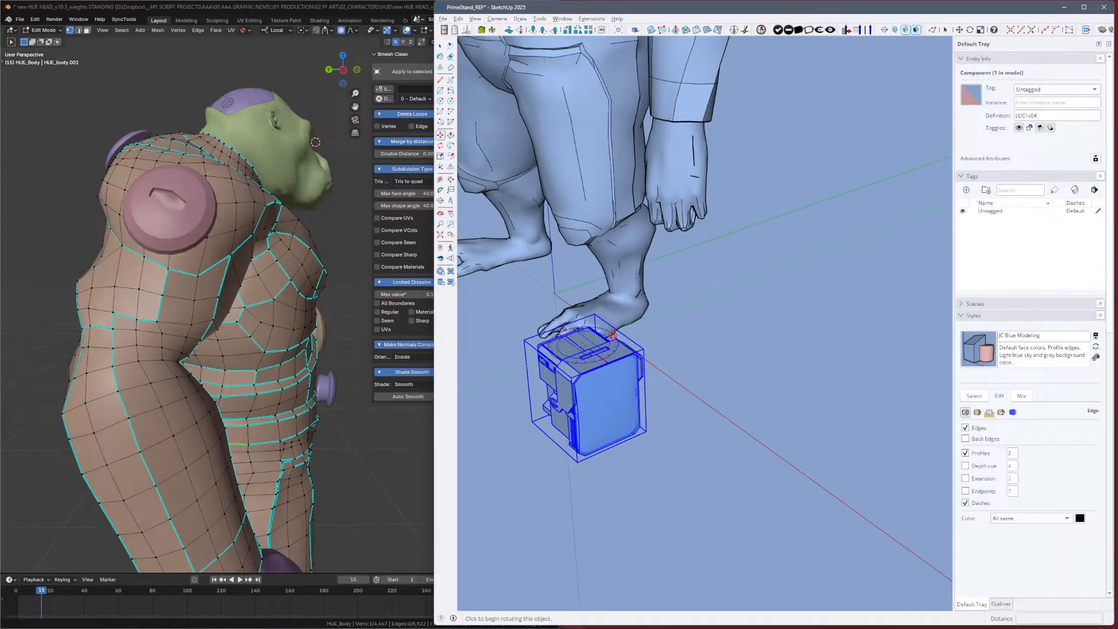
pyautogui.click(631, 372)
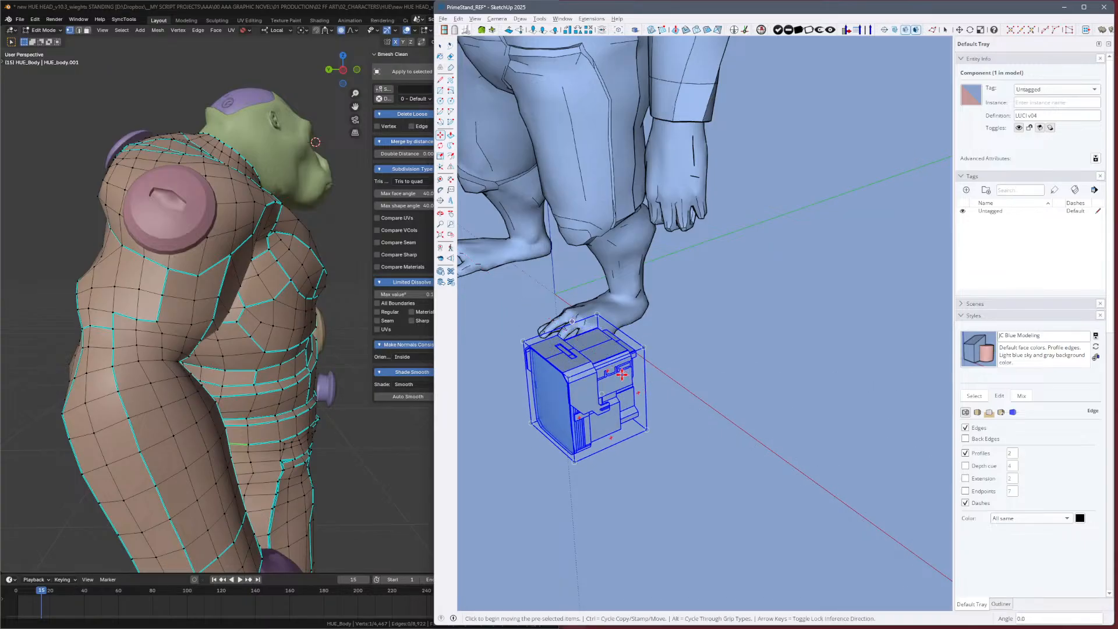
pyautogui.press('o')
pyautogui.moveTo(631, 372); pyautogui.dragTo(637, 347, button='middle')
pyautogui.click(574, 337)
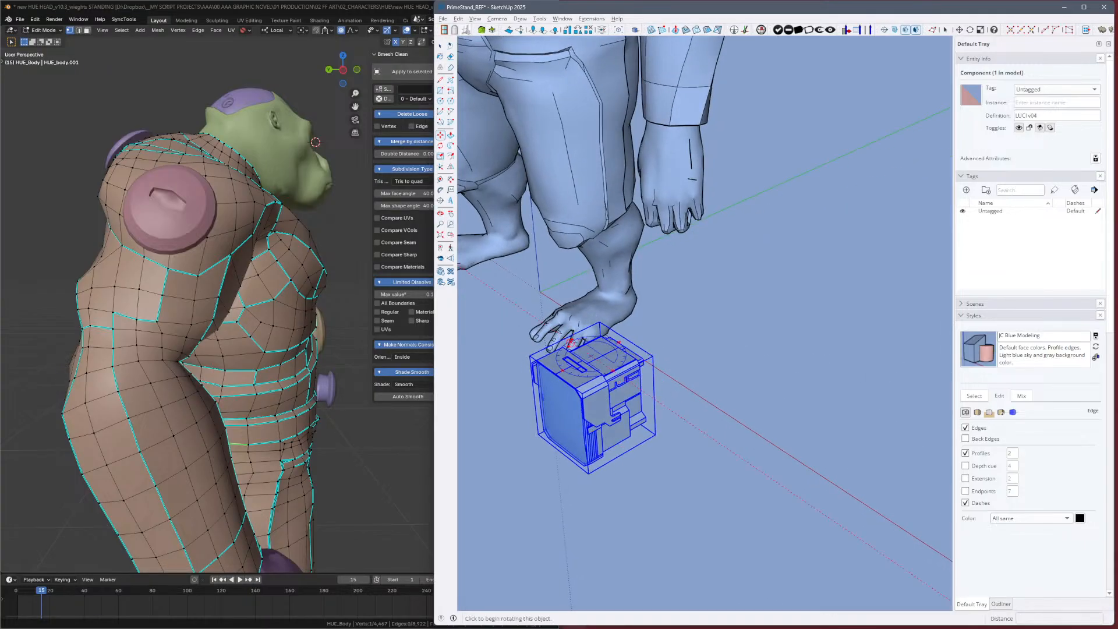
pyautogui.click(617, 382)
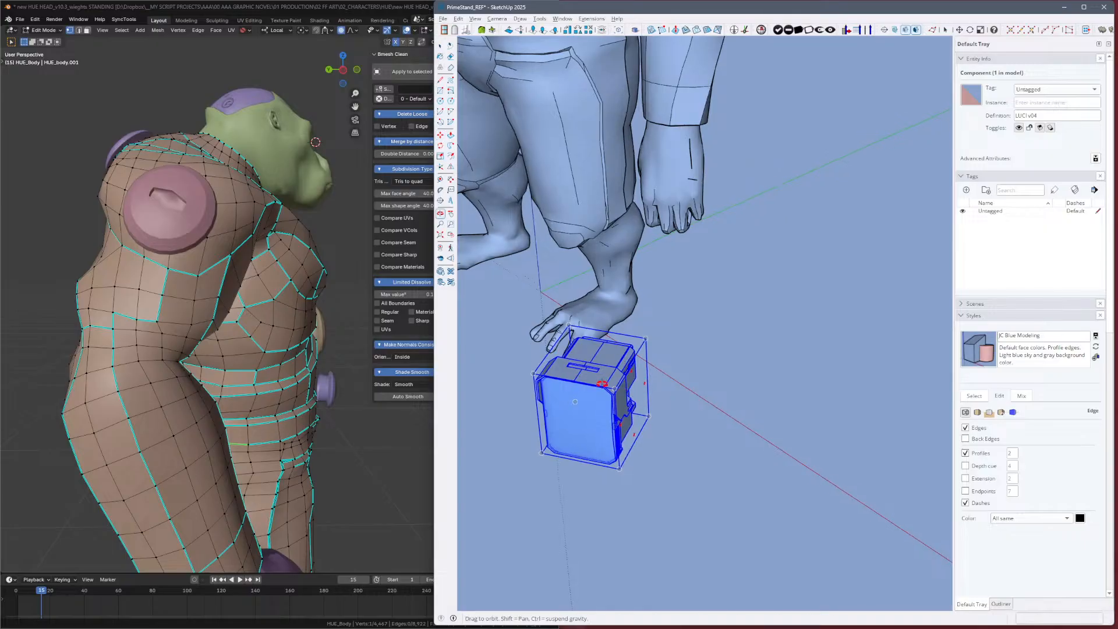
pyautogui.scroll(5, 629, 369)
pyautogui.scroll(-4, 637, 373)
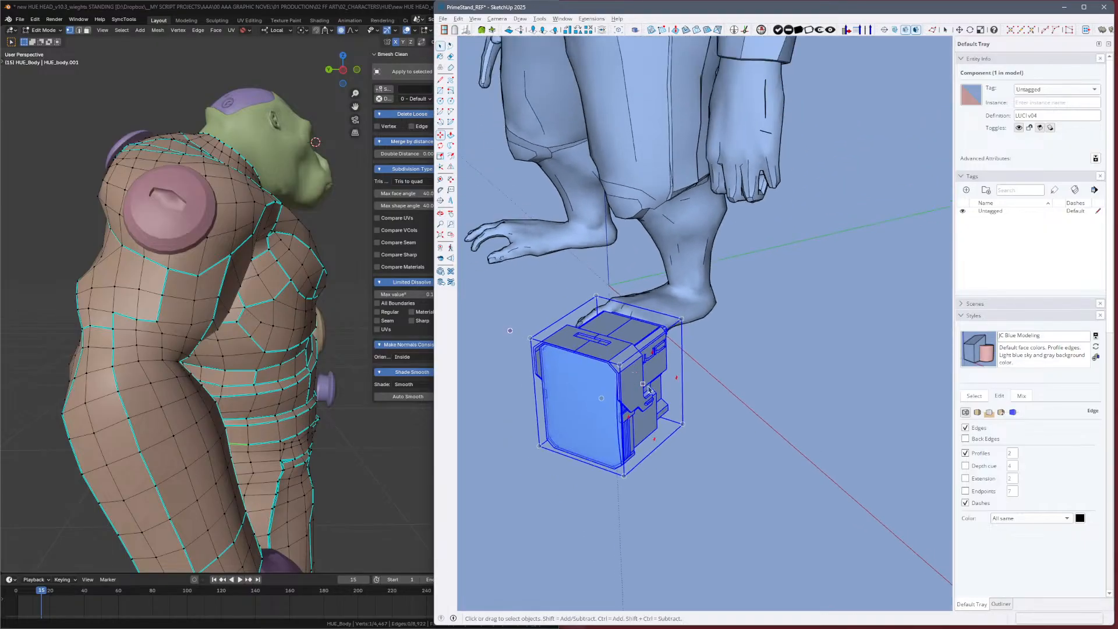
# Move the LUCI v04 component up under the character's hanging hand so the fingers overlap its top, using X-ray display.
pyautogui.moveTo(637, 373); pyautogui.dragTo(608, 309, button='middle')
pyautogui.click(607, 308)
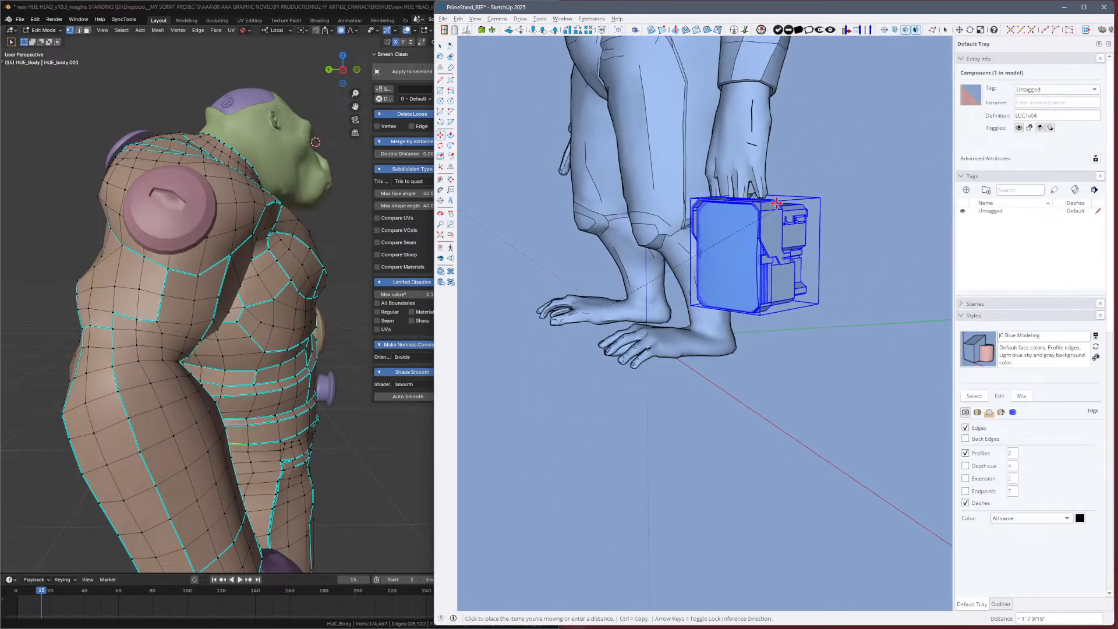
pyautogui.scroll(5, 766, 231)
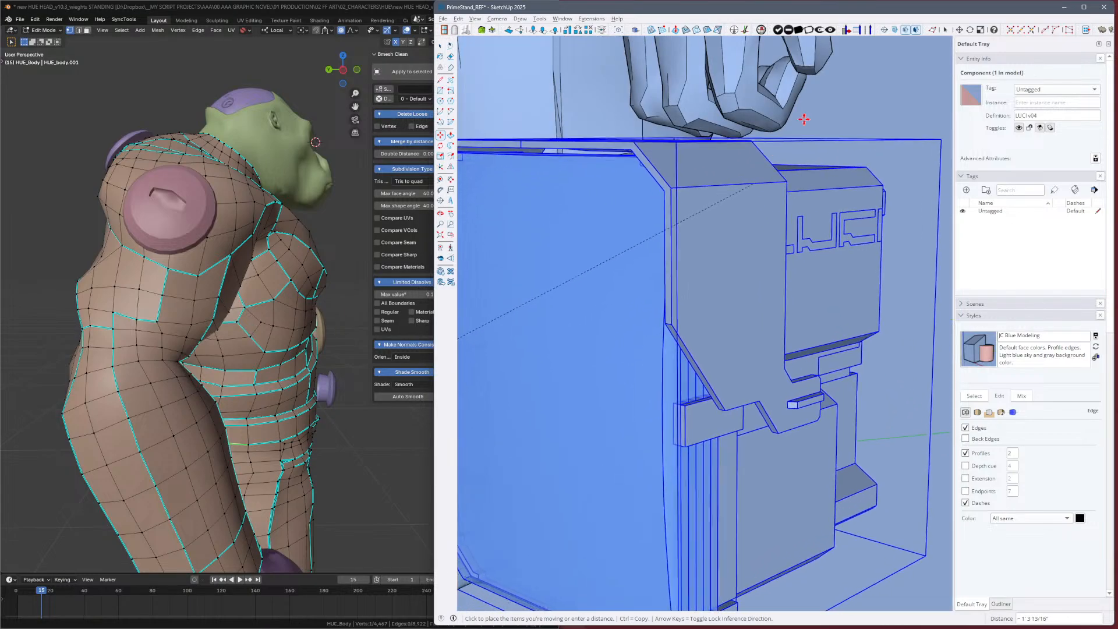
pyautogui.scroll(-5, 802, 113)
pyautogui.click(794, 93)
pyautogui.scroll(-6, 794, 93)
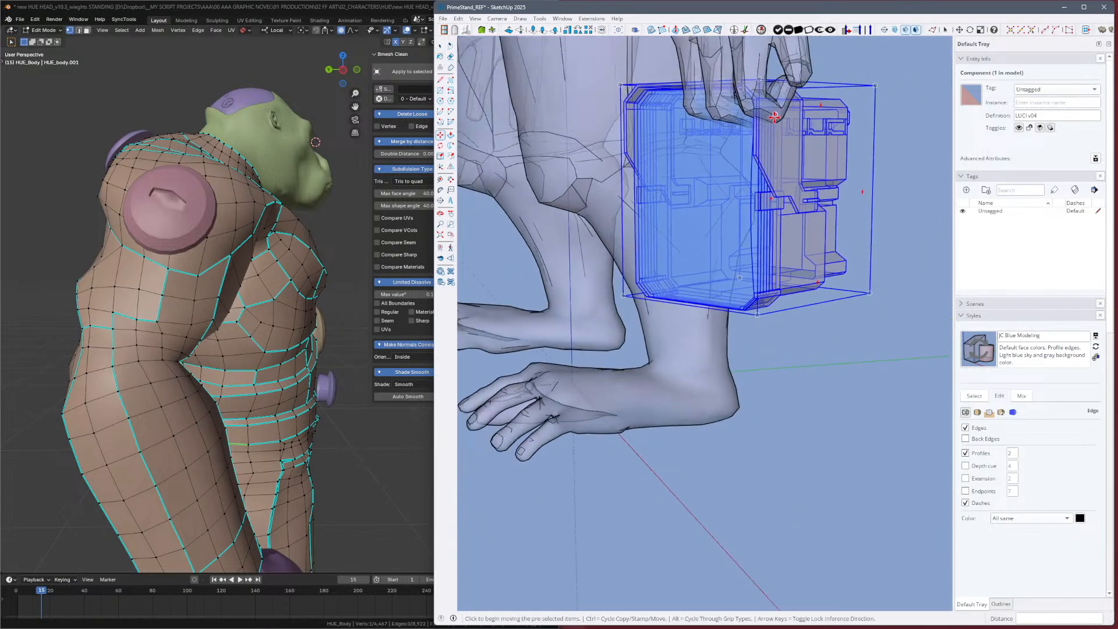
# Shift the LUCI v04 component about 3 5/16 inches sideways to centre it under the fingers, deselect it and turn off X-ray.
pyautogui.keyDown('shift'); pyautogui.moveTo(797, 188); pyautogui.dragTo(733, 261, button='middle'); pyautogui.keyUp('shift')
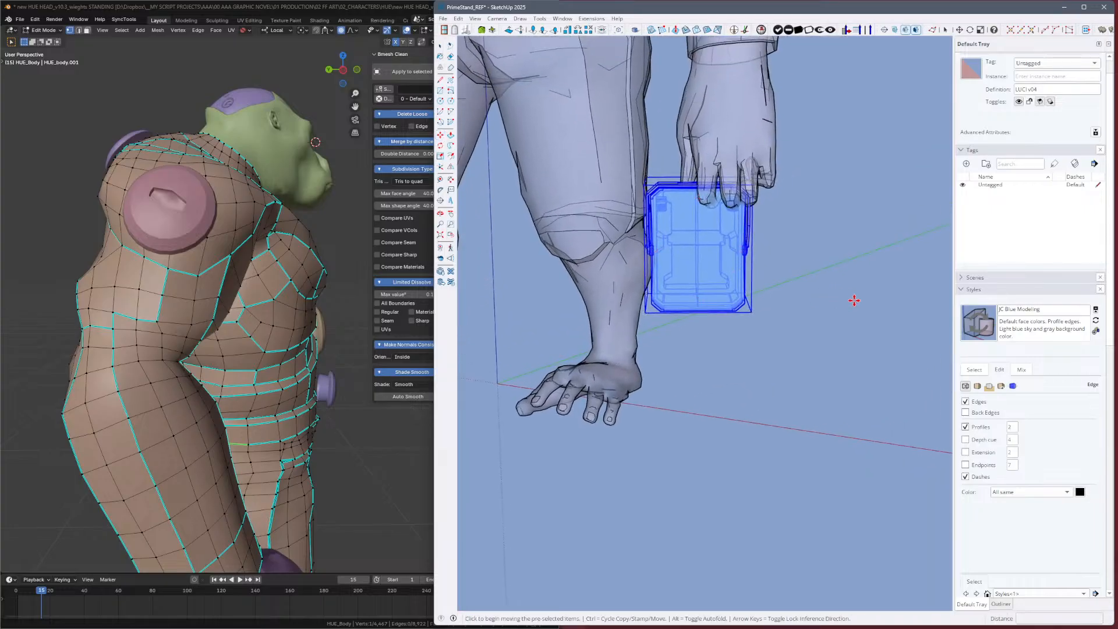
pyautogui.click(834, 294)
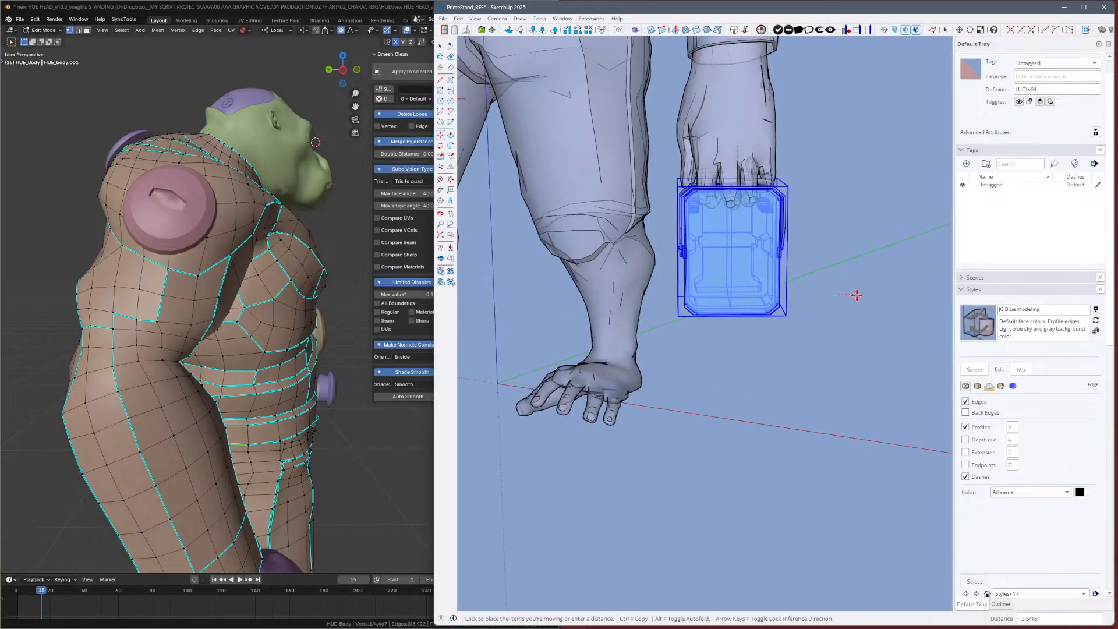
pyautogui.click(859, 295)
pyautogui.moveTo(859, 295); pyautogui.dragTo(652, 230, button='middle')
pyautogui.press('space')
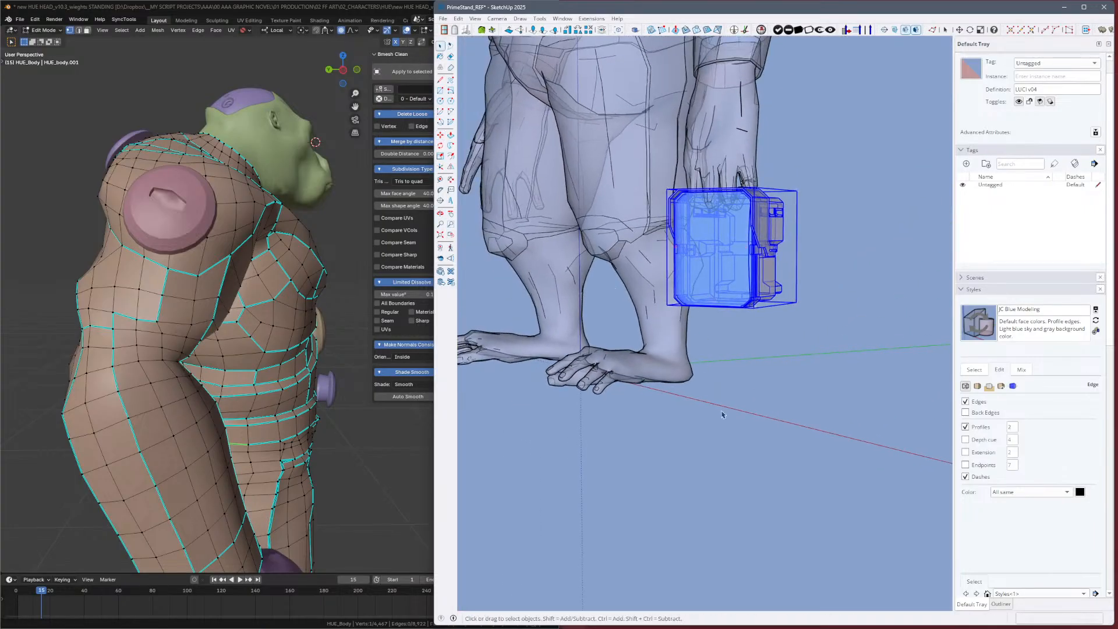
pyautogui.scroll(-3, 719, 414)
pyautogui.click(713, 414)
pyautogui.press('x')
pyautogui.moveTo(708, 406); pyautogui.dragTo(873, 274, button='middle')
pyautogui.scroll(-3, 867, 280)
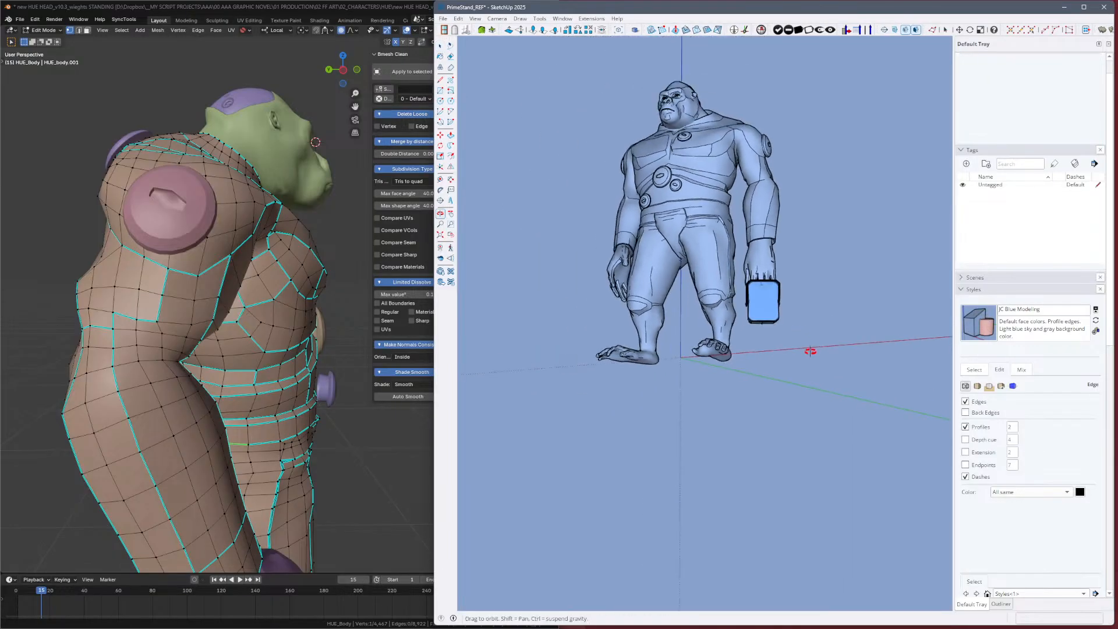
# Lower the LUCI v04 component about 2 1/16 inches so its body sits just below the character's fingertips.
pyautogui.moveTo(810, 351)
pyautogui.mouseDown(button='middle')
pyautogui.moveTo(893, 429)
pyautogui.moveTo(743, 414)
pyautogui.mouseUp(button='middle')
pyautogui.scroll(5, 774, 291)
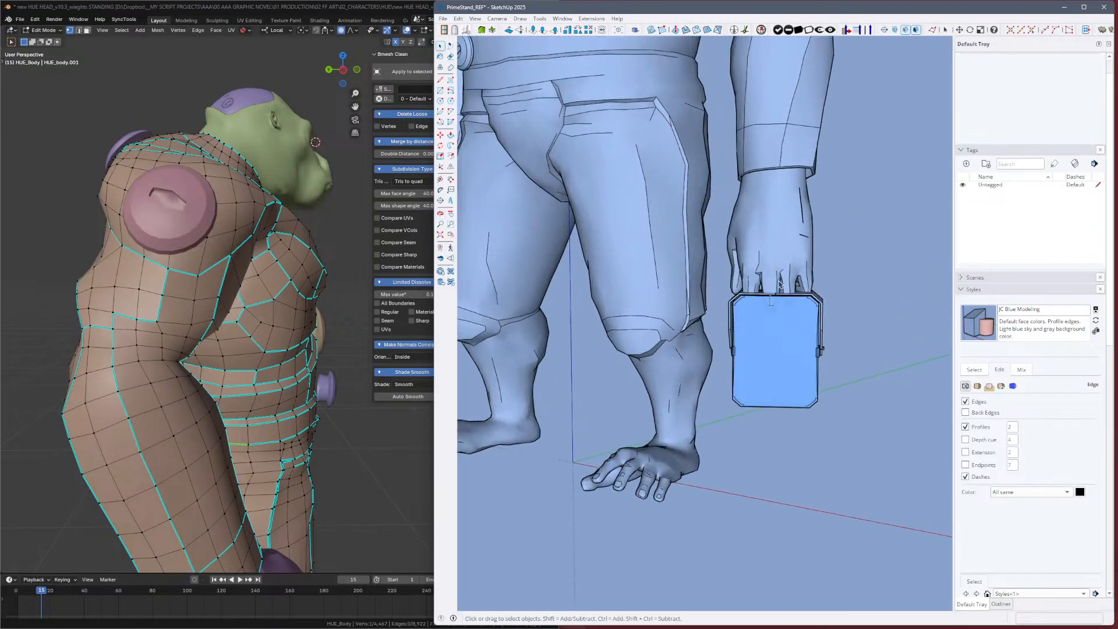
pyautogui.moveTo(780, 284)
pyautogui.mouseDown(button='middle')
pyautogui.moveTo(709, 307)
pyautogui.moveTo(641, 284)
pyautogui.moveTo(391, 372)
pyautogui.moveTo(611, 290)
pyautogui.moveTo(839, 314)
pyautogui.moveTo(794, 276)
pyautogui.mouseUp(button='middle')
pyautogui.press('m')
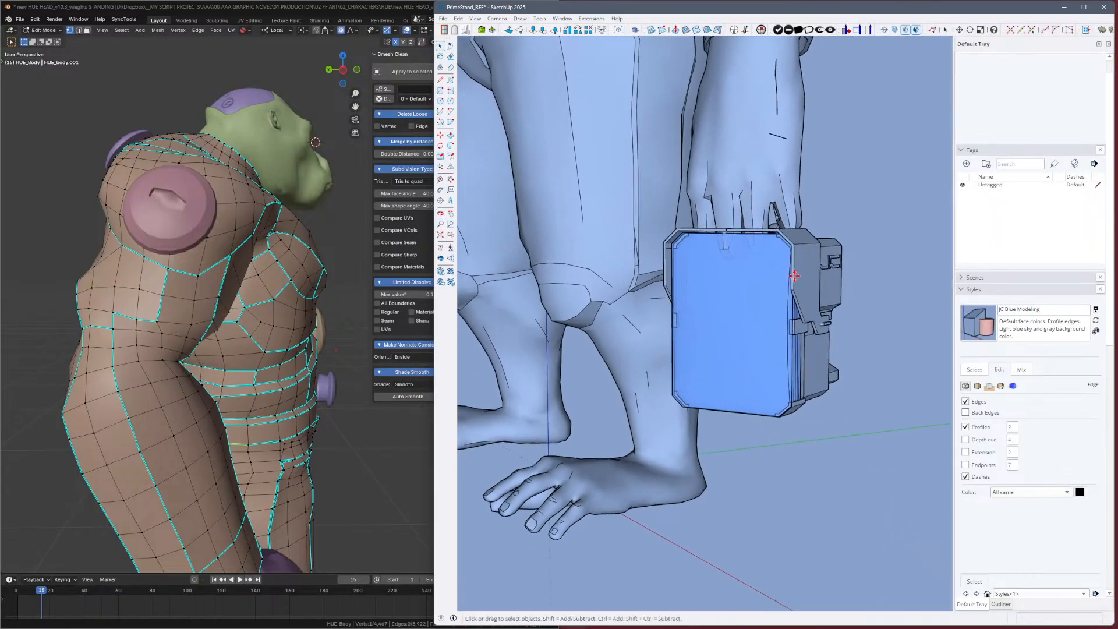
pyautogui.click(794, 276)
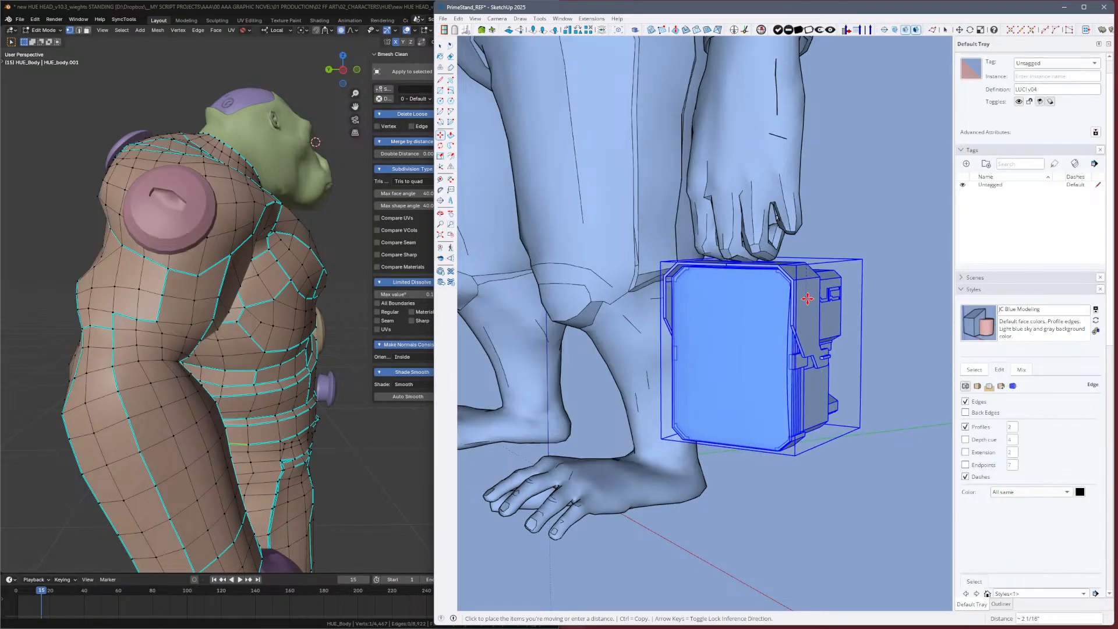
pyautogui.click(807, 298)
pyautogui.press('space')
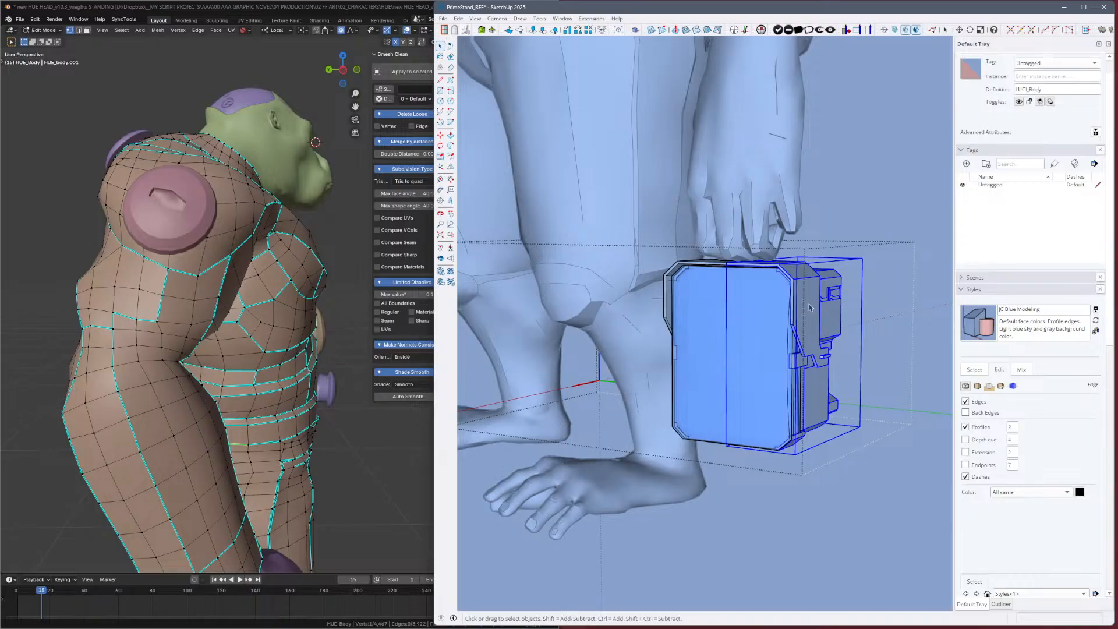
# Open the LUCI v04 component, raise its handle about 2 inches to finger height, and close the component.
pyautogui.doubleClick(808, 307)
pyautogui.press('m')
pyautogui.click(808, 306)
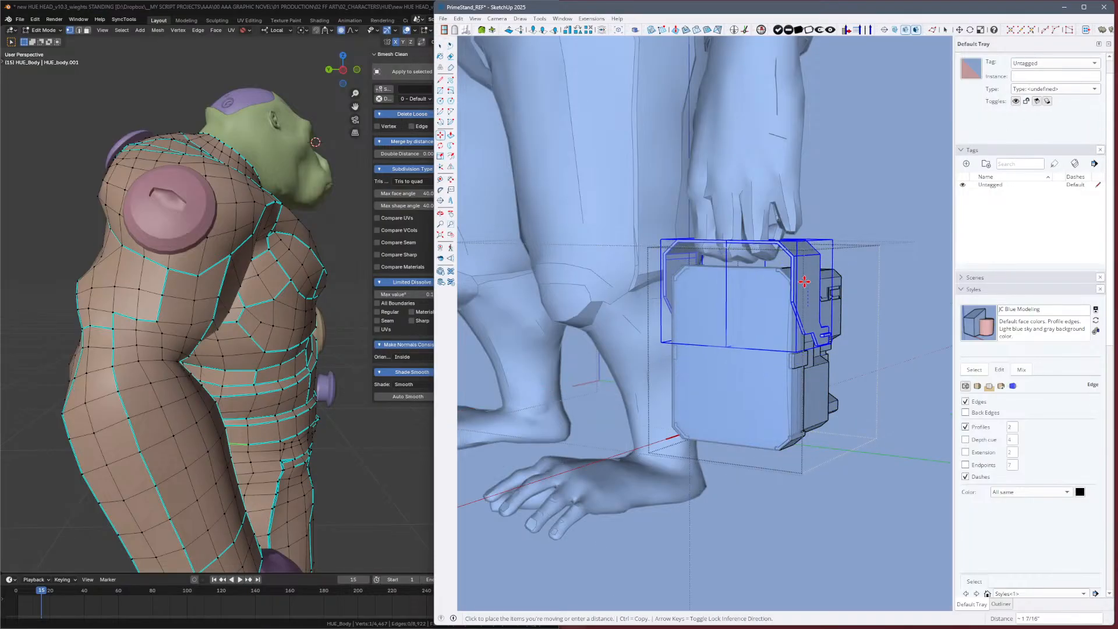
pyautogui.click(804, 272)
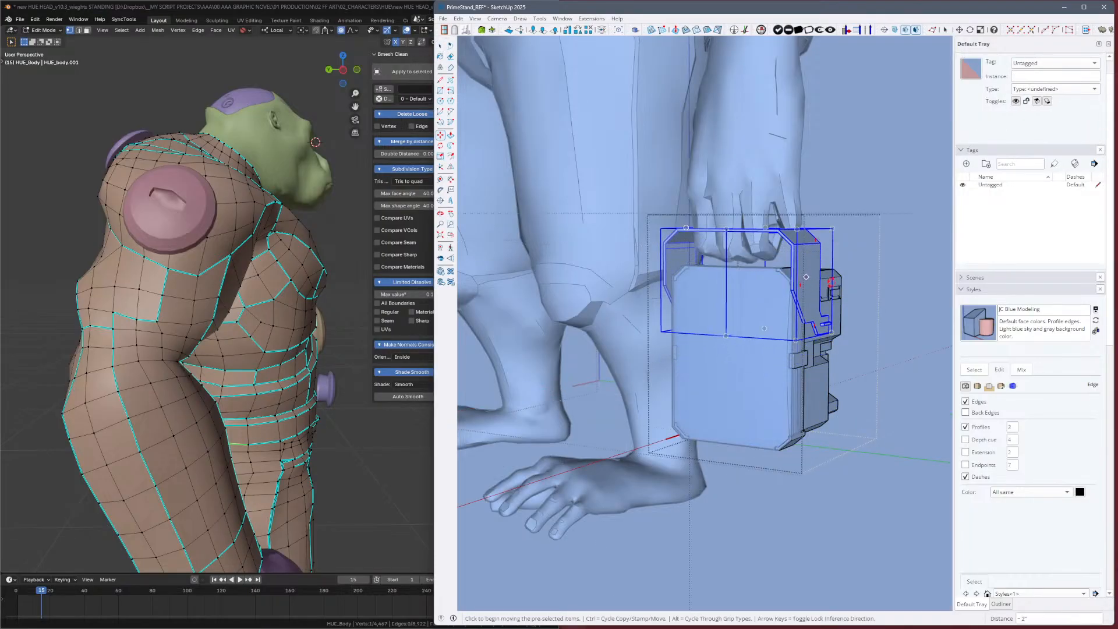
pyautogui.moveTo(804, 272); pyautogui.dragTo(844, 340, button='middle')
pyautogui.press('space')
pyautogui.click(845, 340)
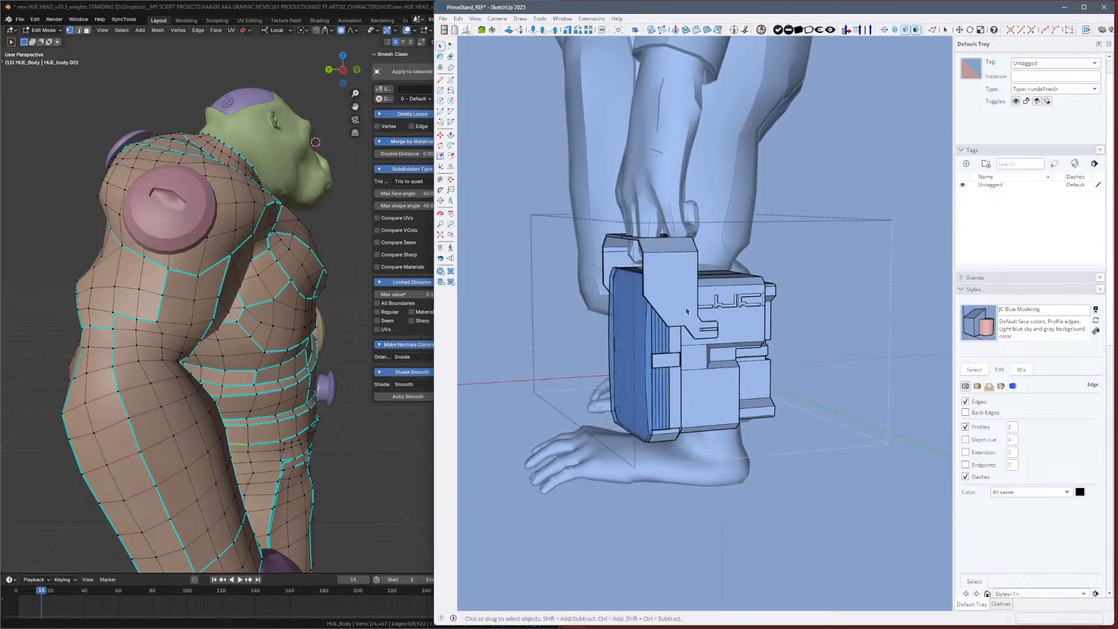
pyautogui.click(726, 317)
pyautogui.click(855, 343)
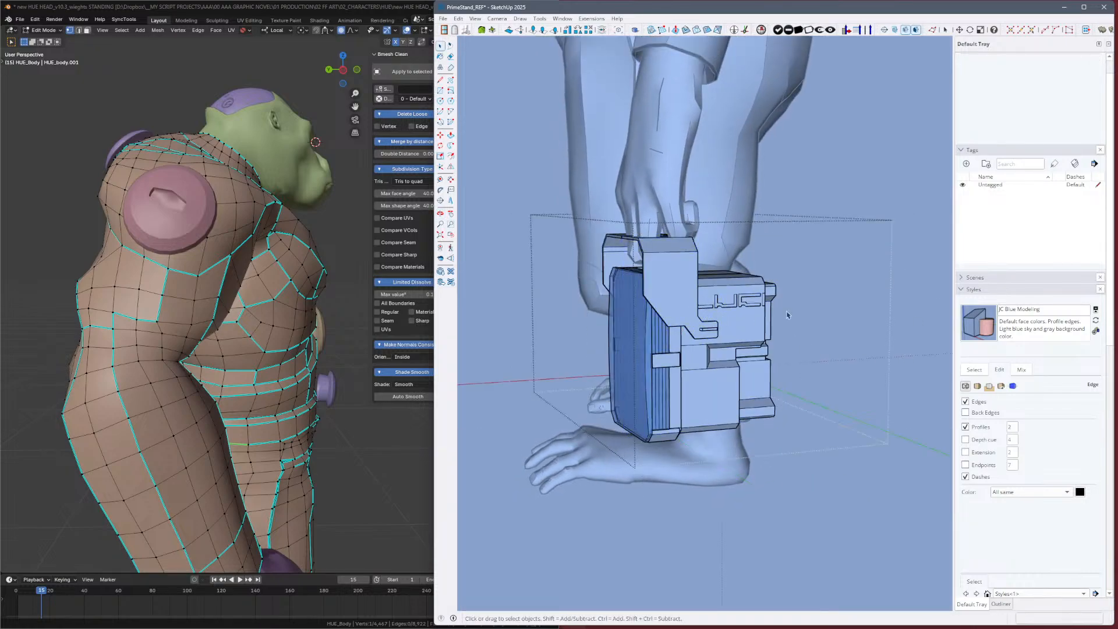
pyautogui.click(904, 228)
# Move the LUCI v04 component about 2 5/8 inches toward the character's back to line its handle up with the curled fingers.
pyautogui.click(686, 332)
pyautogui.press('m')
pyautogui.click(684, 332)
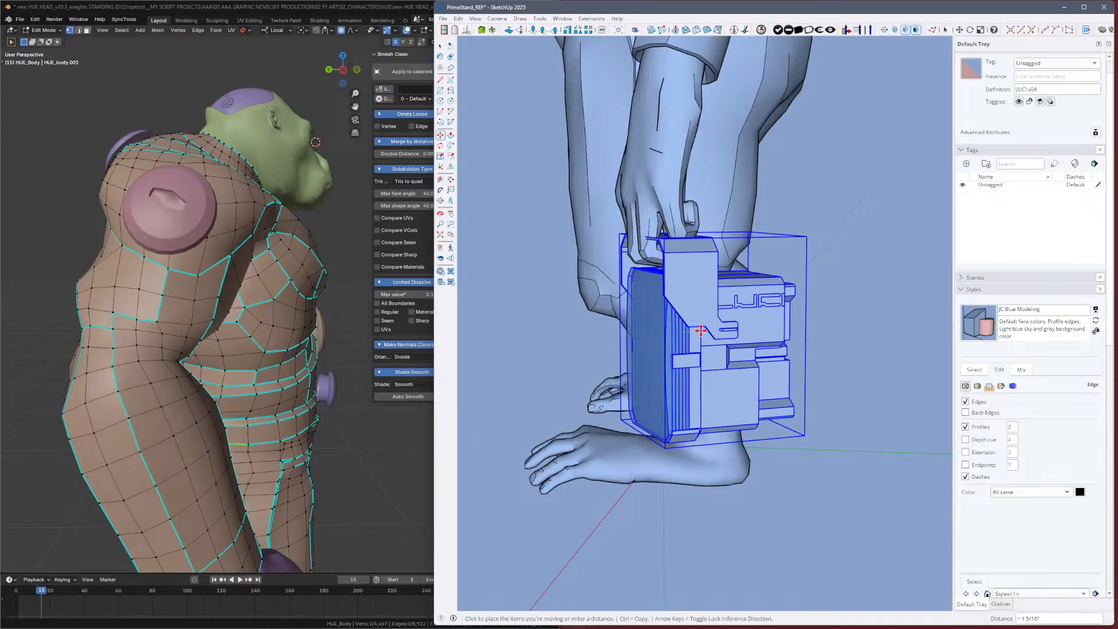
pyautogui.click(721, 332)
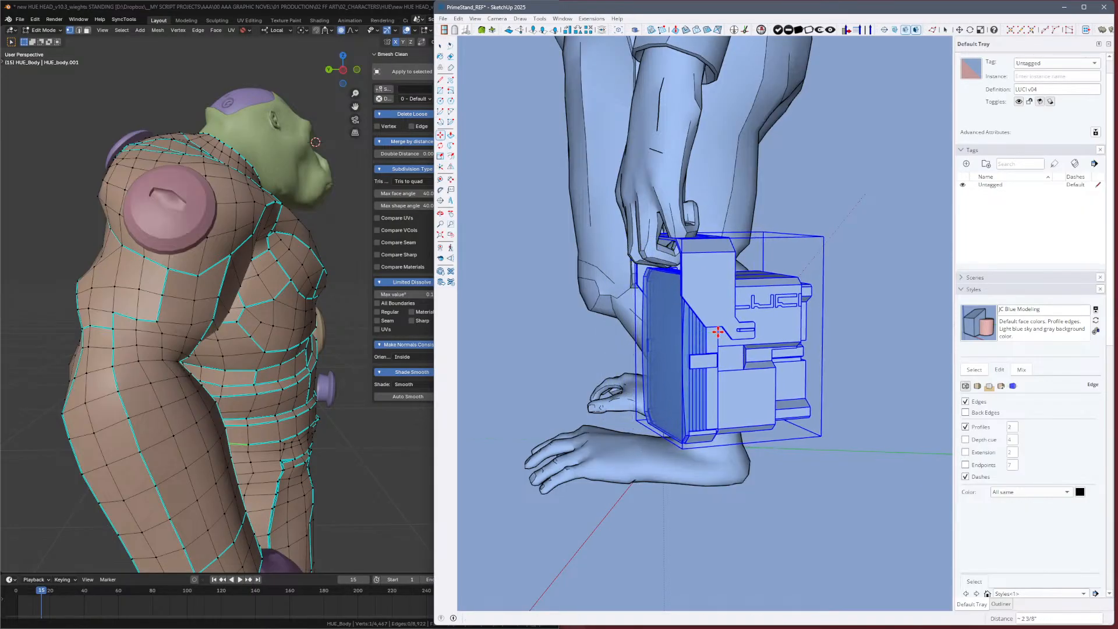
pyautogui.moveTo(811, 322)
pyautogui.mouseDown(button='middle')
pyautogui.moveTo(928, 317)
pyautogui.moveTo(874, 311)
pyautogui.mouseUp(button='middle')
pyautogui.click(745, 324)
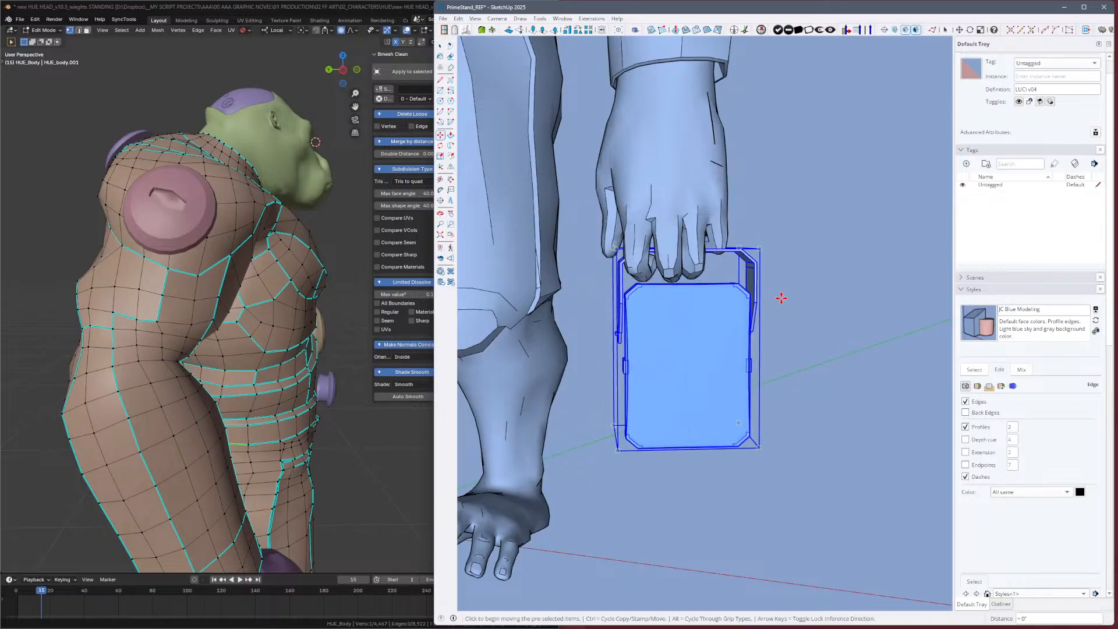
# Examine how the LUCI v04 device hangs from the hand, both close up and with the whole figure in view.
pyautogui.moveTo(780, 299)
pyautogui.mouseDown(button='middle')
pyautogui.moveTo(643, 341)
pyautogui.moveTo(385, 476)
pyautogui.moveTo(592, 387)
pyautogui.moveTo(1023, 256)
pyautogui.moveTo(747, 272)
pyautogui.moveTo(923, 274)
pyautogui.mouseUp(button='middle')
pyautogui.press('m')
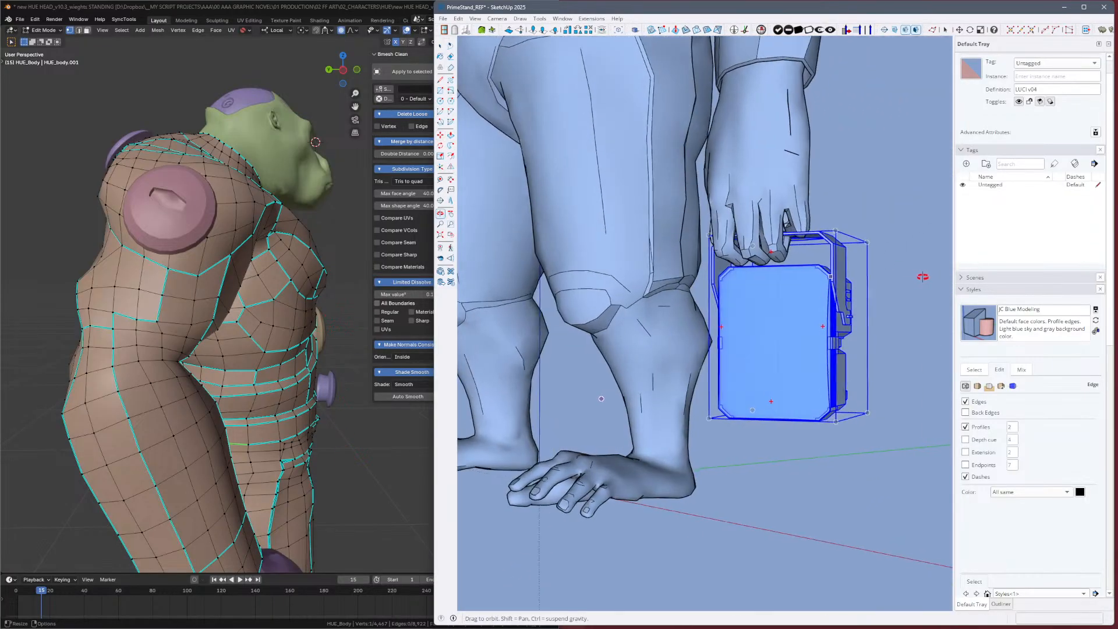
pyautogui.scroll(-2, 776, 263)
pyautogui.moveTo(776, 263); pyautogui.dragTo(1005, 274, button='middle')
pyautogui.scroll(-2, 784, 298)
pyautogui.moveTo(784, 297)
pyautogui.mouseDown(button='middle')
pyautogui.moveTo(776, 389)
pyautogui.moveTo(809, 444)
pyautogui.moveTo(679, 384)
pyautogui.moveTo(588, 380)
pyautogui.moveTo(758, 382)
pyautogui.moveTo(831, 370)
pyautogui.moveTo(713, 375)
pyautogui.moveTo(763, 321)
pyautogui.mouseUp(button='middle')
pyautogui.press('space')
pyautogui.click(809, 444)
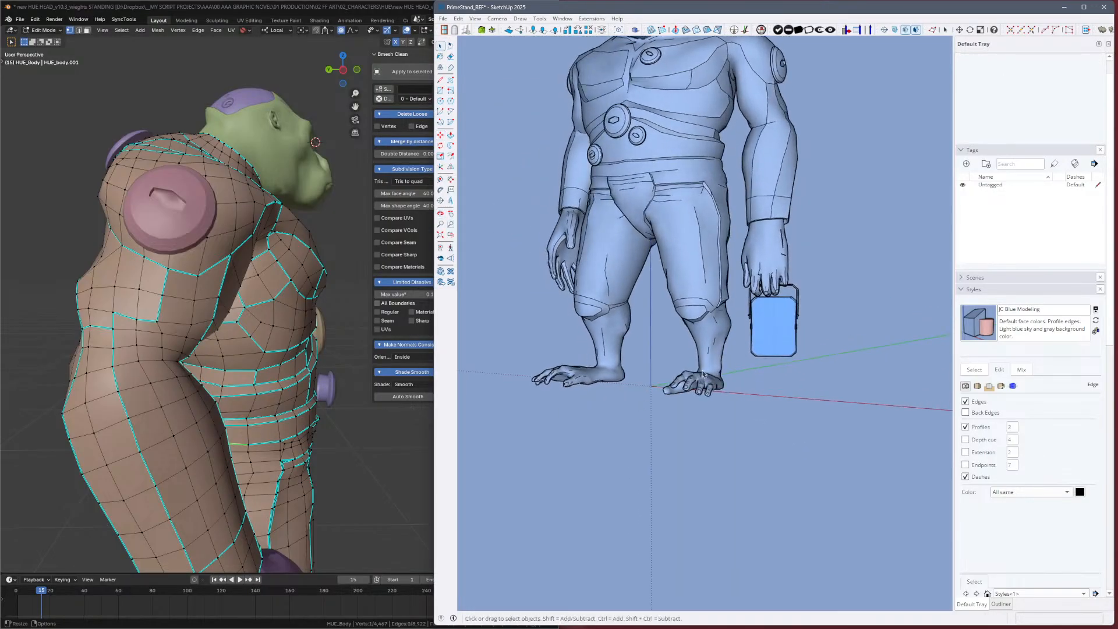
pyautogui.scroll(6, 769, 317)
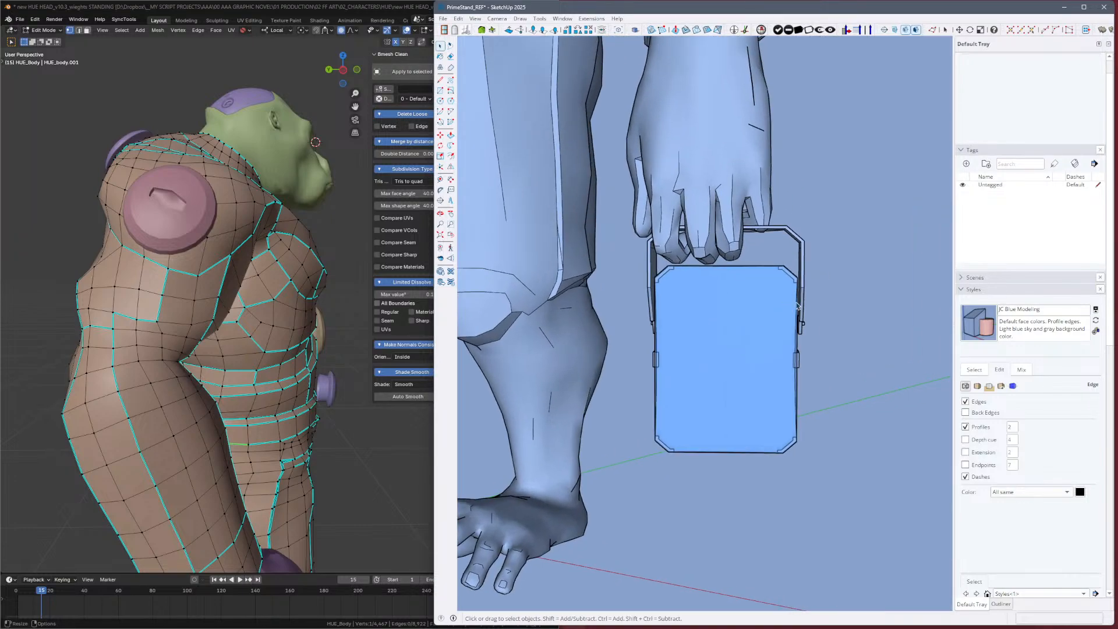
# Tilt the LUCI v04 component slightly to follow the hand's angle and raise it about 1/2 inch along the blue axis.
pyautogui.click(799, 312)
pyautogui.press('m')
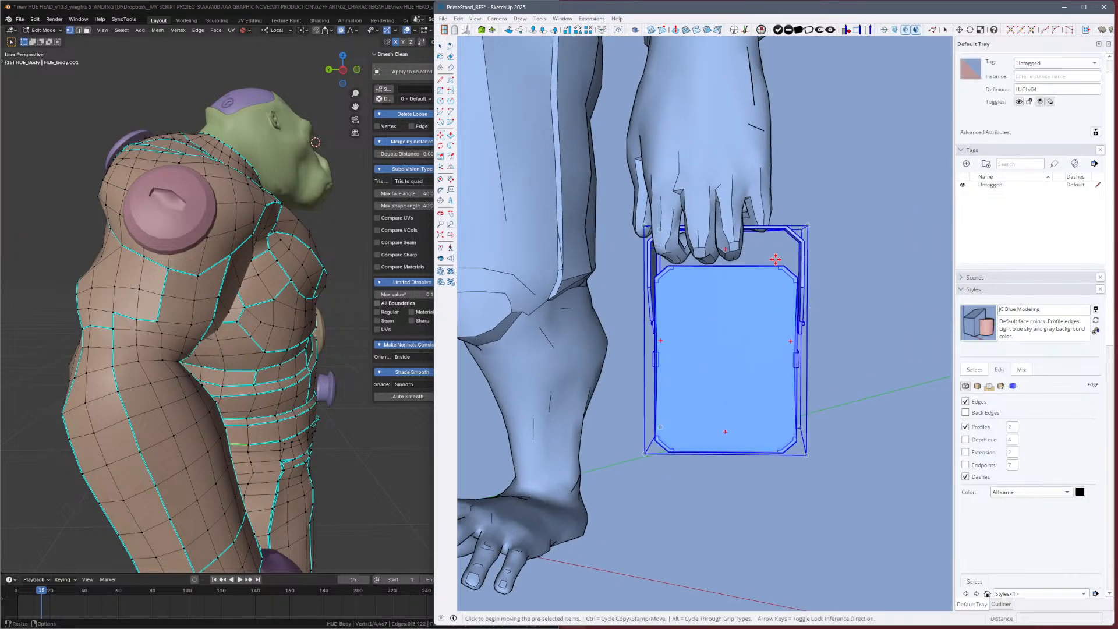
pyautogui.click(721, 247)
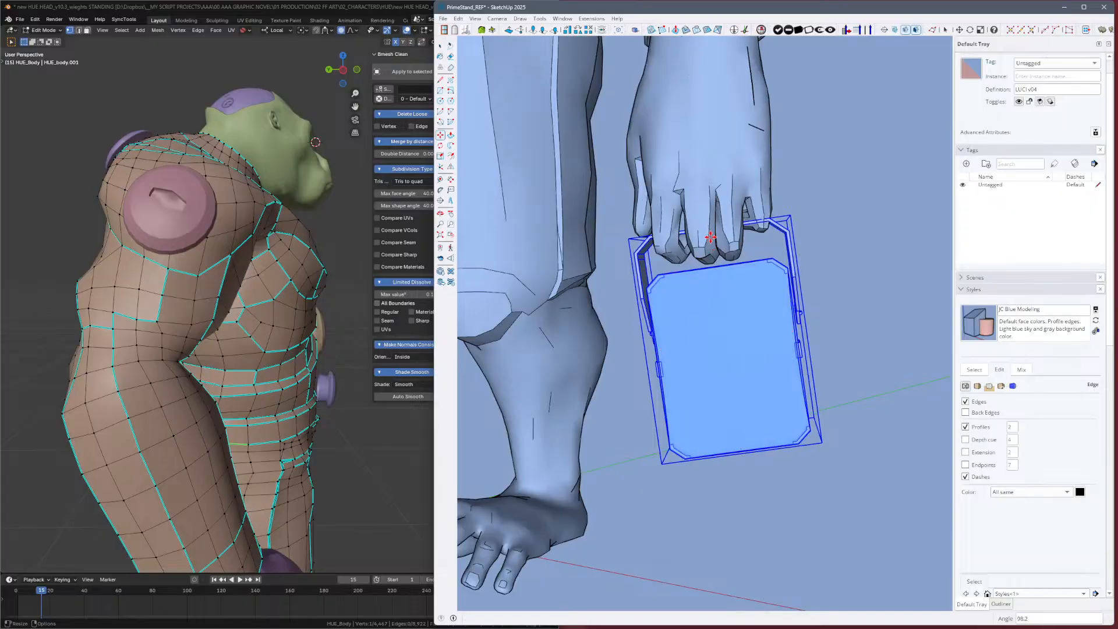
pyautogui.click(734, 350)
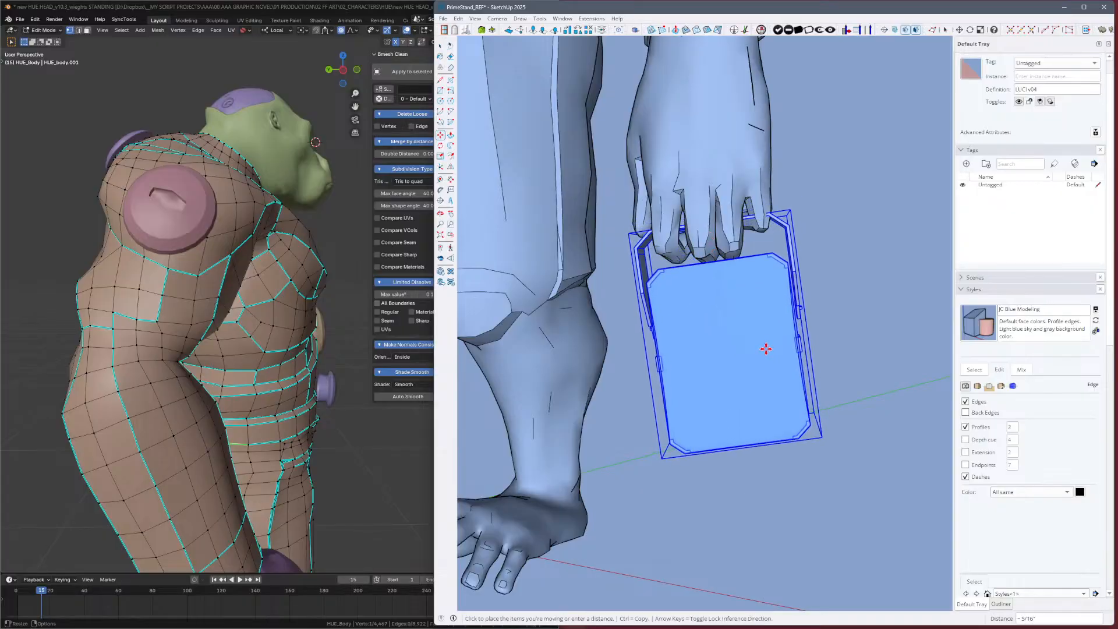
pyautogui.moveTo(766, 347); pyautogui.dragTo(644, 372, button='middle')
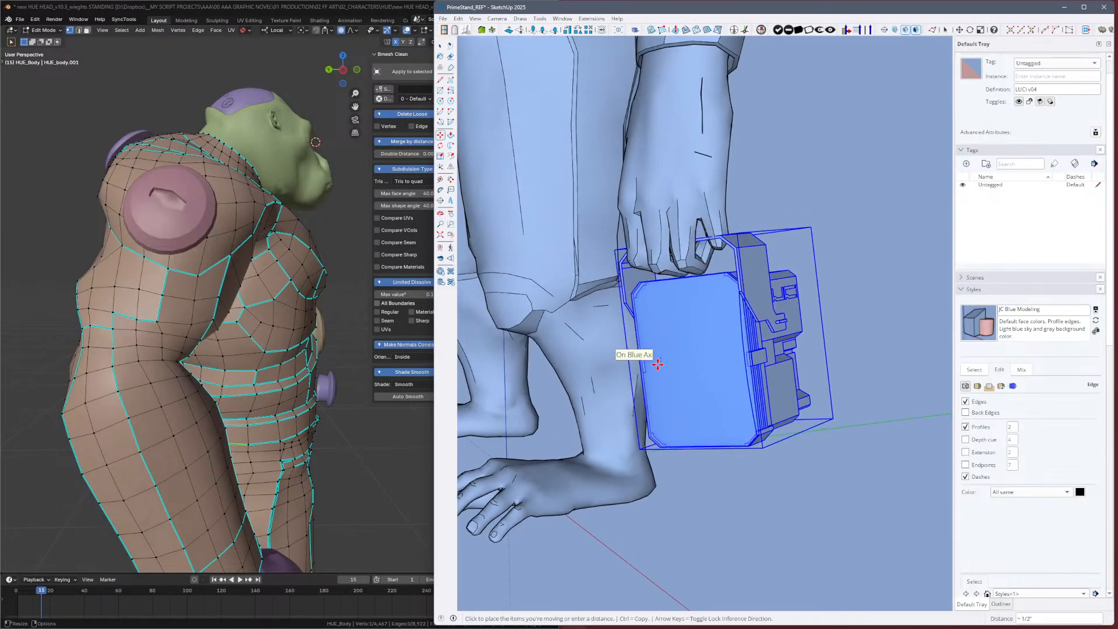
pyautogui.click(659, 367)
pyautogui.press('space')
# Open the tilted LUCI v04 component, fine-tune its handle's position against the curled fingers, and close the component.
pyautogui.click(755, 302)
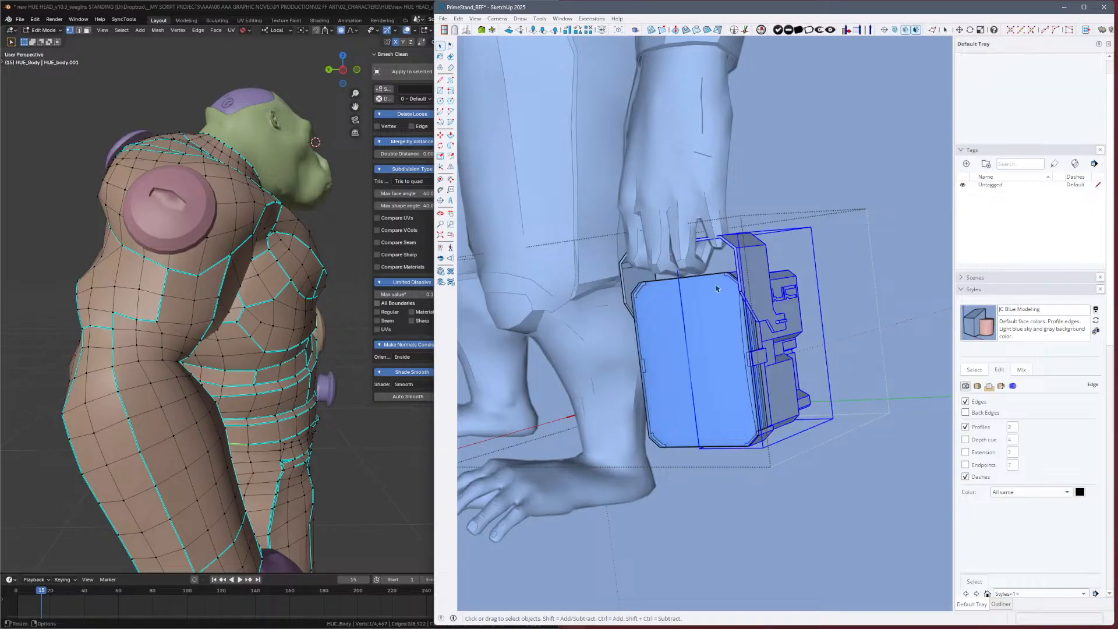
pyautogui.doubleClick(754, 300)
pyautogui.click(752, 298)
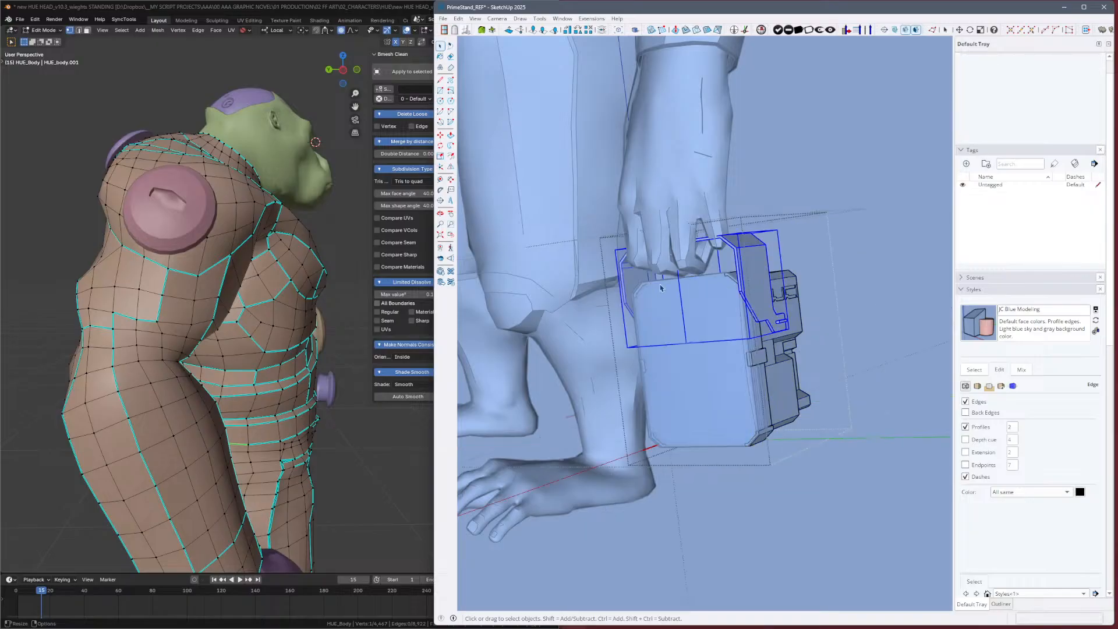
pyautogui.press('m')
pyautogui.click(763, 286)
pyautogui.moveTo(763, 282); pyautogui.dragTo(658, 303, button='middle')
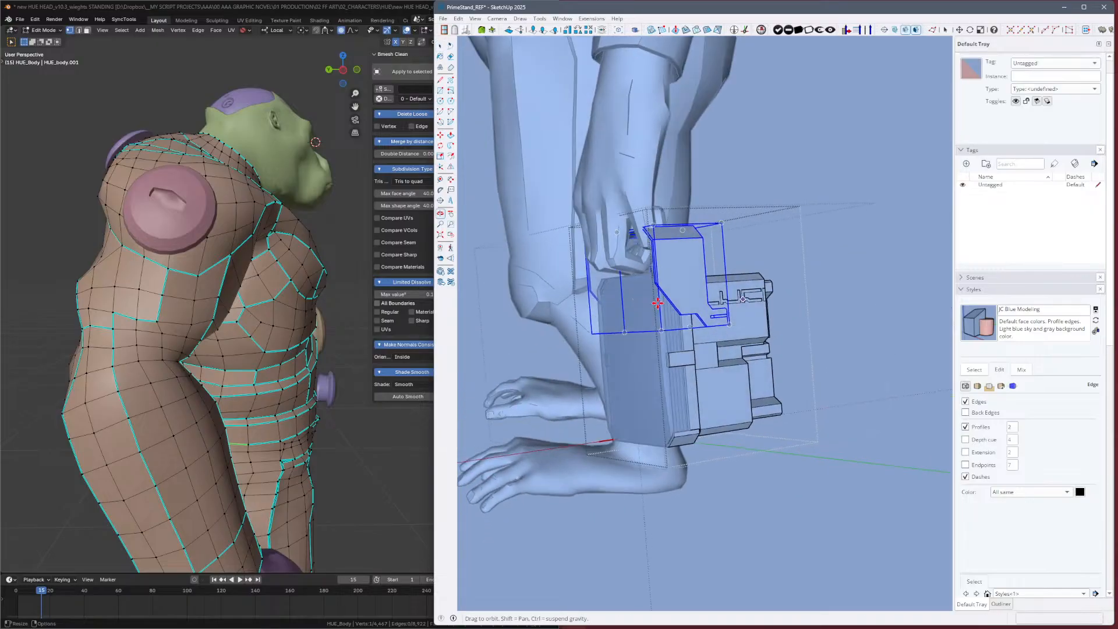
pyautogui.moveTo(815, 324); pyautogui.dragTo(770, 326, button='middle')
pyautogui.press('m')
pyautogui.click(662, 322)
pyautogui.click(671, 322)
pyautogui.press('space')
pyautogui.click(845, 340)
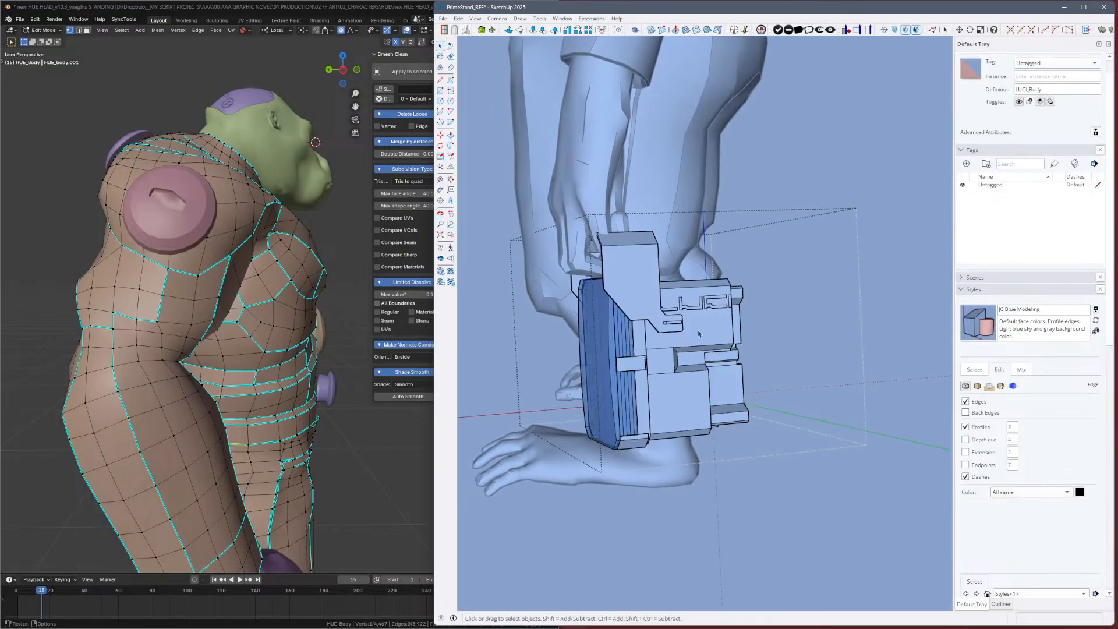
pyautogui.click(890, 319)
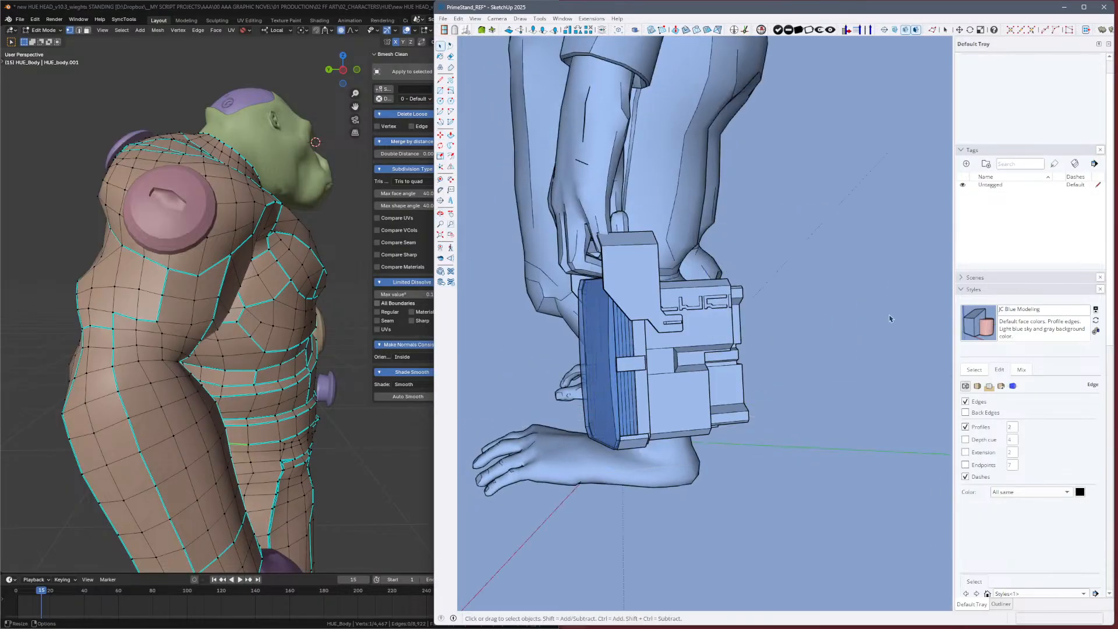
# Nudge the whole LUCI v04 component to fit its handle against the curled fingers.
pyautogui.press('m')
pyautogui.click(675, 353)
pyautogui.moveTo(674, 348)
pyautogui.mouseDown(button='middle')
pyautogui.moveTo(611, 408)
pyautogui.moveTo(494, 473)
pyautogui.moveTo(688, 282)
pyautogui.mouseUp(button='middle')
pyautogui.press('space')
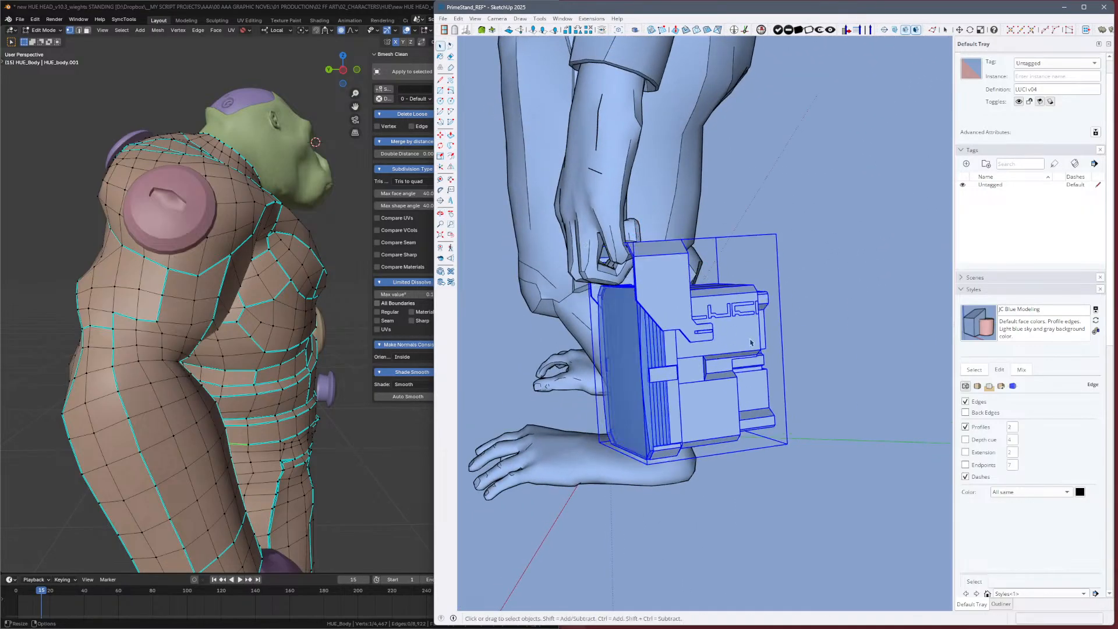
# Open the character for editing and select the mesh of the hand that holds the device.
pyautogui.moveTo(766, 314)
pyautogui.mouseDown(button='middle')
pyautogui.moveTo(544, 347)
pyautogui.moveTo(447, 324)
pyautogui.moveTo(471, 327)
pyautogui.mouseUp(button='middle')
pyautogui.scroll(4, 551, 248)
pyautogui.moveTo(551, 248)
pyautogui.mouseDown(button='middle')
pyautogui.moveTo(579, 219)
pyautogui.moveTo(394, 287)
pyautogui.moveTo(684, 272)
pyautogui.moveTo(610, 211)
pyautogui.mouseUp(button='middle')
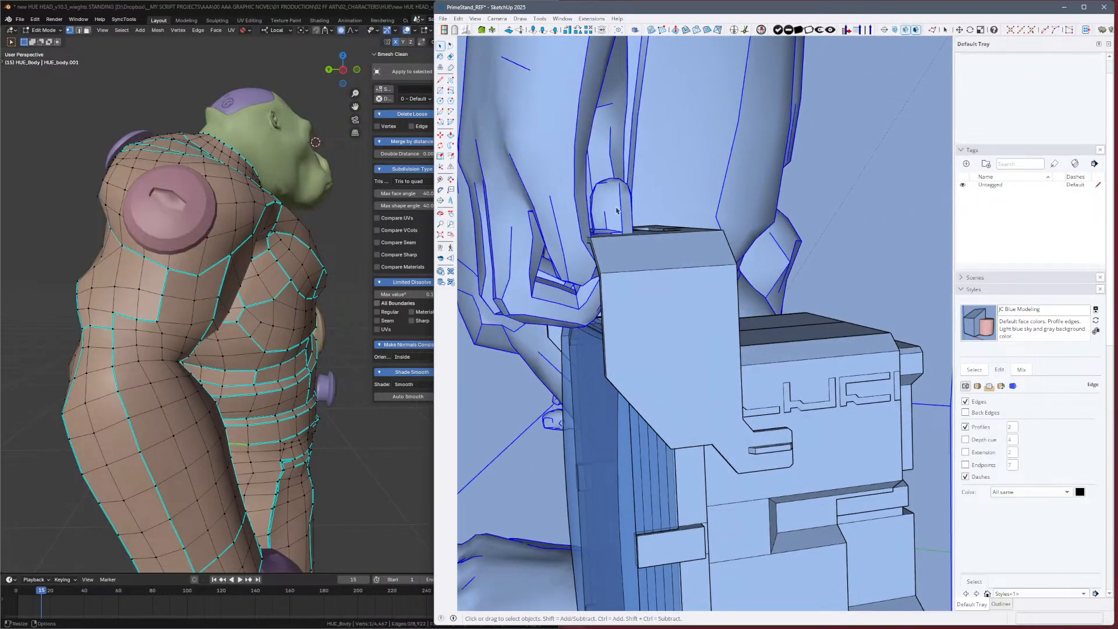
pyautogui.click(617, 211)
pyautogui.scroll(6, 666, 213)
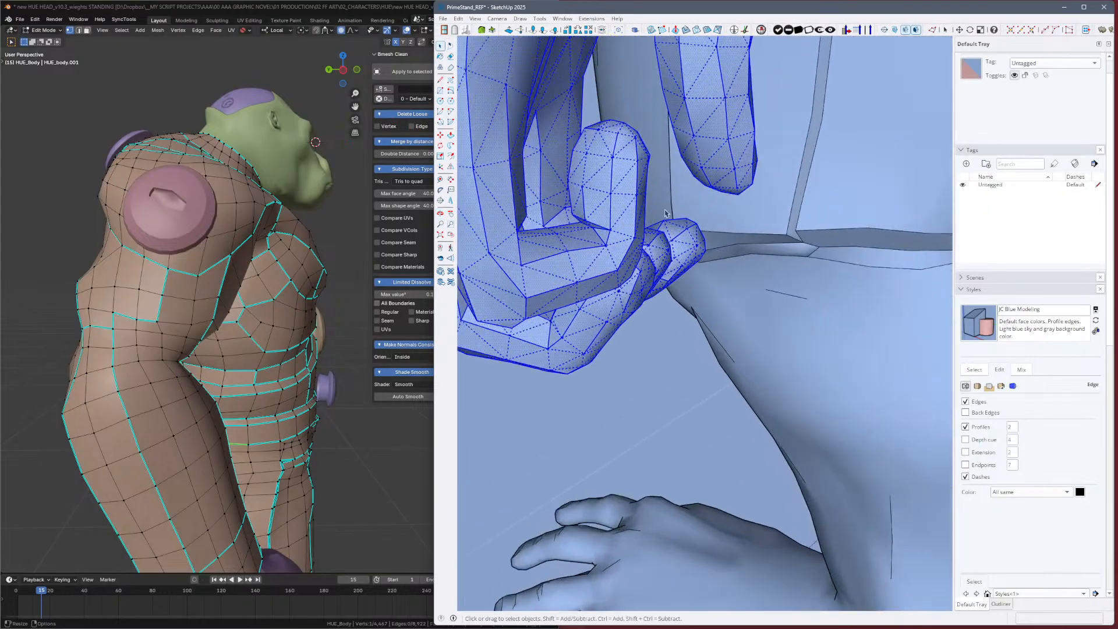
pyautogui.moveTo(604, 184)
pyautogui.mouseDown(button='middle')
pyautogui.moveTo(664, 148)
pyautogui.moveTo(766, 124)
pyautogui.moveTo(799, 168)
pyautogui.moveTo(603, 152)
pyautogui.moveTo(661, 168)
pyautogui.moveTo(618, 155)
pyautogui.moveTo(634, 147)
pyautogui.mouseUp(button='middle')
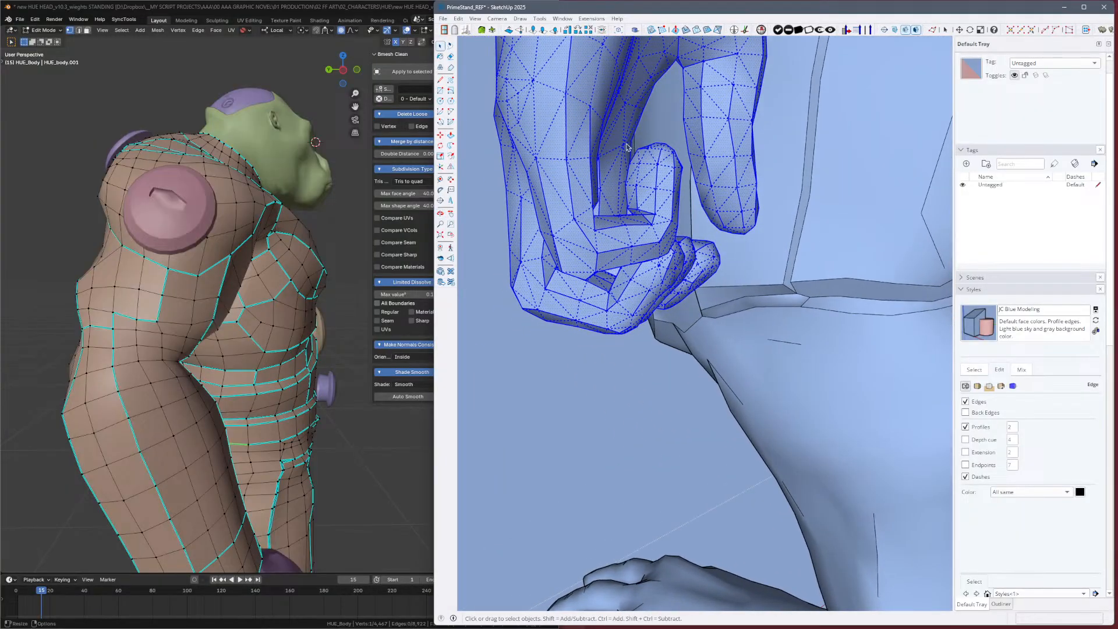
# Show hidden geometry and select the upturned fingertip's faces, followed by the entire connected hand mesh.
pyautogui.hotkey('alt', 'h')
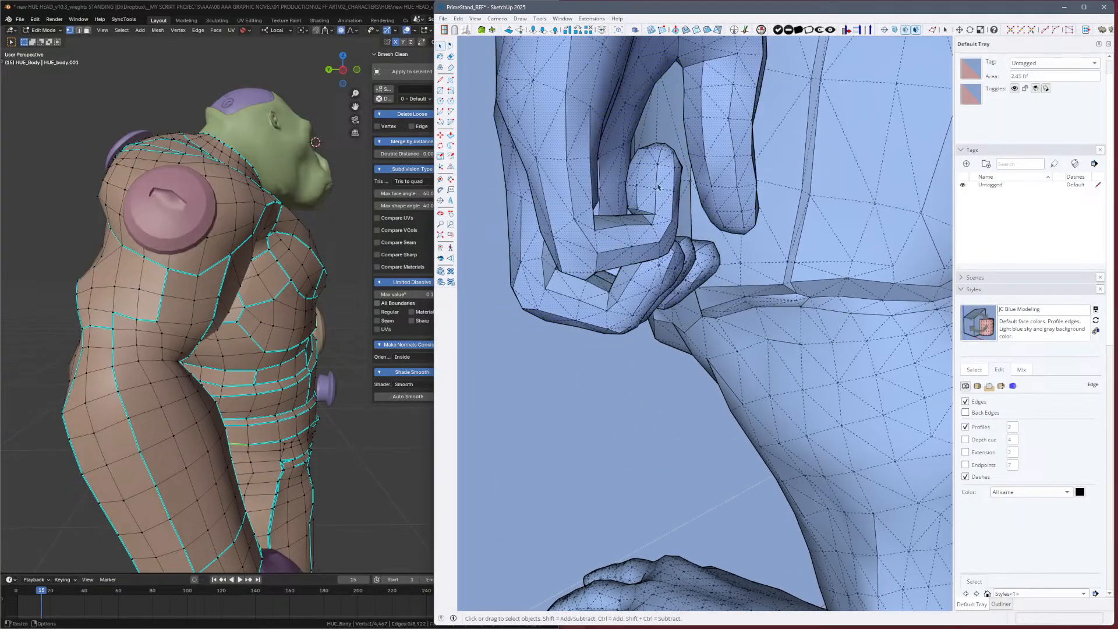
pyautogui.moveTo(667, 203)
pyautogui.mouseDown(button='middle')
pyautogui.moveTo(686, 217)
pyautogui.moveTo(523, 157)
pyautogui.moveTo(516, 167)
pyautogui.moveTo(608, 172)
pyautogui.mouseUp(button='middle')
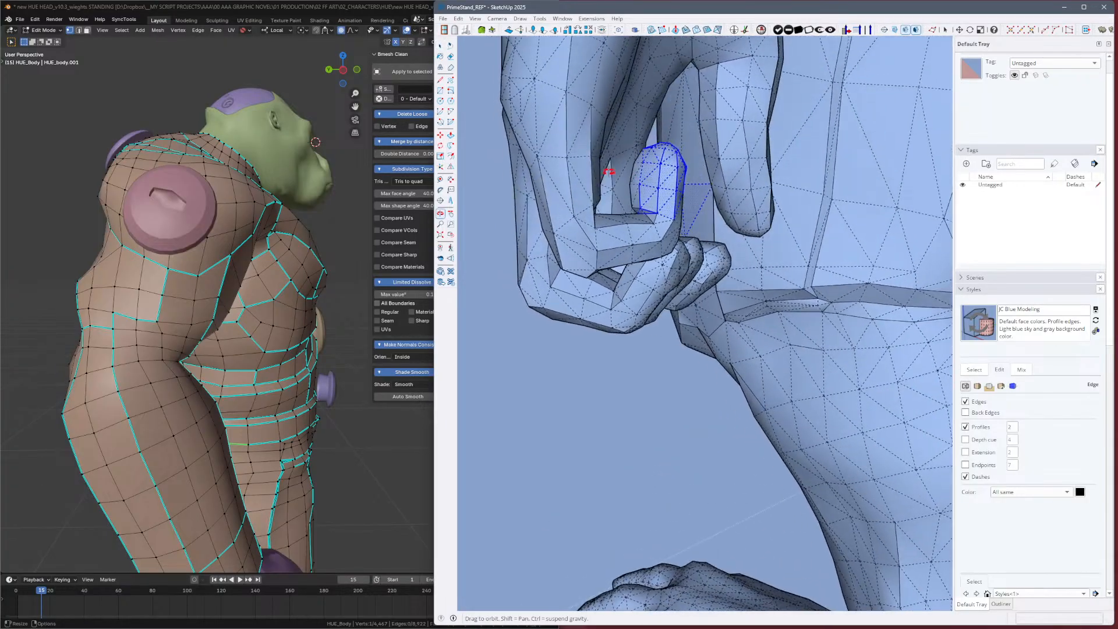
pyautogui.moveTo(704, 179); pyautogui.dragTo(689, 174, button='middle')
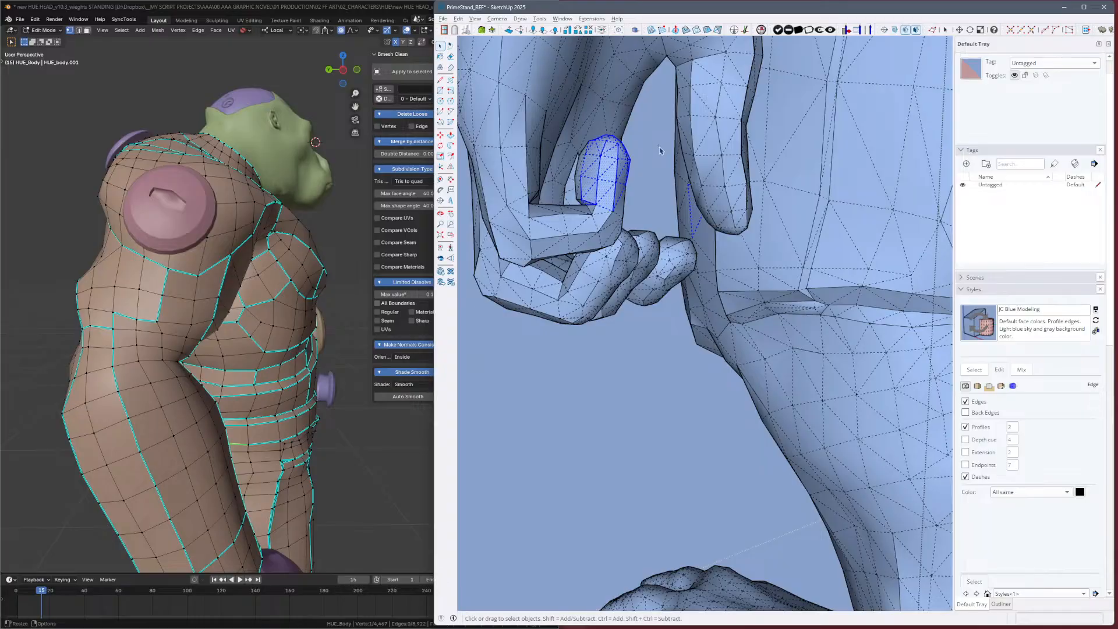
pyautogui.tripleClick(619, 173)
# Examine the extent of the selected hand mesh from several sides and on the full figure.
pyautogui.moveTo(612, 181)
pyautogui.mouseDown(button='middle')
pyautogui.moveTo(431, 265)
pyautogui.moveTo(401, 292)
pyautogui.mouseUp(button='middle')
pyautogui.moveTo(654, 212); pyautogui.dragTo(355, 198, button='middle')
pyautogui.moveTo(765, 173)
pyautogui.mouseDown(button='middle')
pyautogui.moveTo(524, 212)
pyautogui.moveTo(187, 174)
pyautogui.moveTo(243, 152)
pyautogui.moveTo(358, 141)
pyautogui.mouseUp(button='middle')
pyautogui.moveTo(359, 140); pyautogui.dragTo(373, 153)
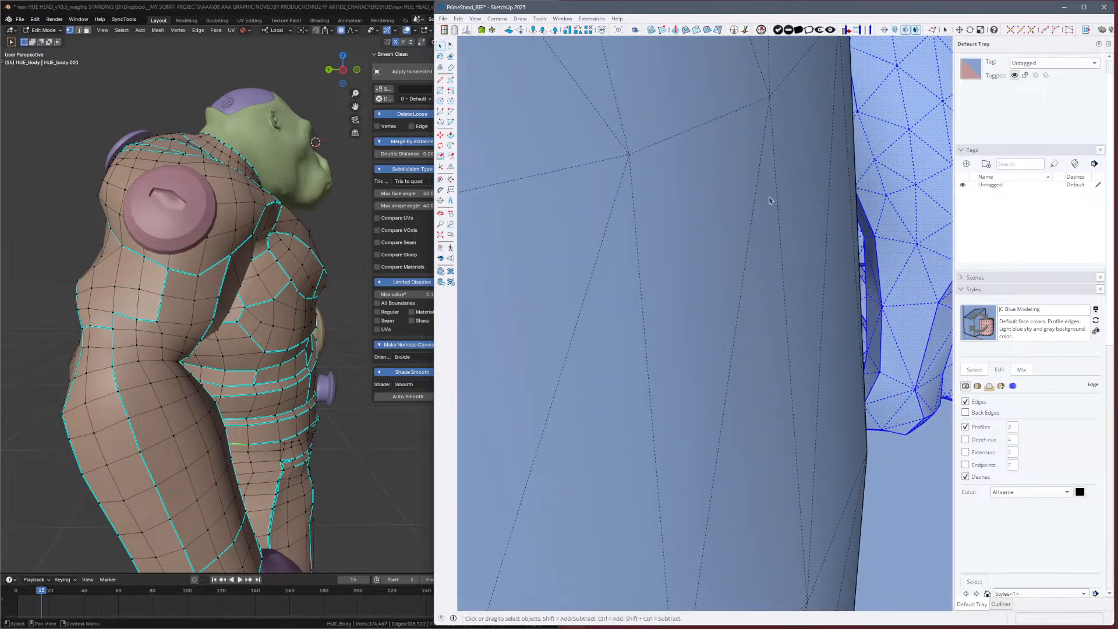
pyautogui.moveTo(771, 200)
pyautogui.mouseDown(button='middle')
pyautogui.moveTo(466, 219)
pyautogui.moveTo(467, 236)
pyautogui.mouseUp(button='middle')
pyautogui.scroll(4, 467, 235)
pyautogui.moveTo(668, 237)
pyautogui.mouseDown(button='middle')
pyautogui.moveTo(670, 224)
pyautogui.moveTo(656, 233)
pyautogui.moveTo(710, 229)
pyautogui.moveTo(574, 204)
pyautogui.mouseUp(button='middle')
pyautogui.scroll(-8, 716, 228)
pyautogui.scroll(-1, 661, 216)
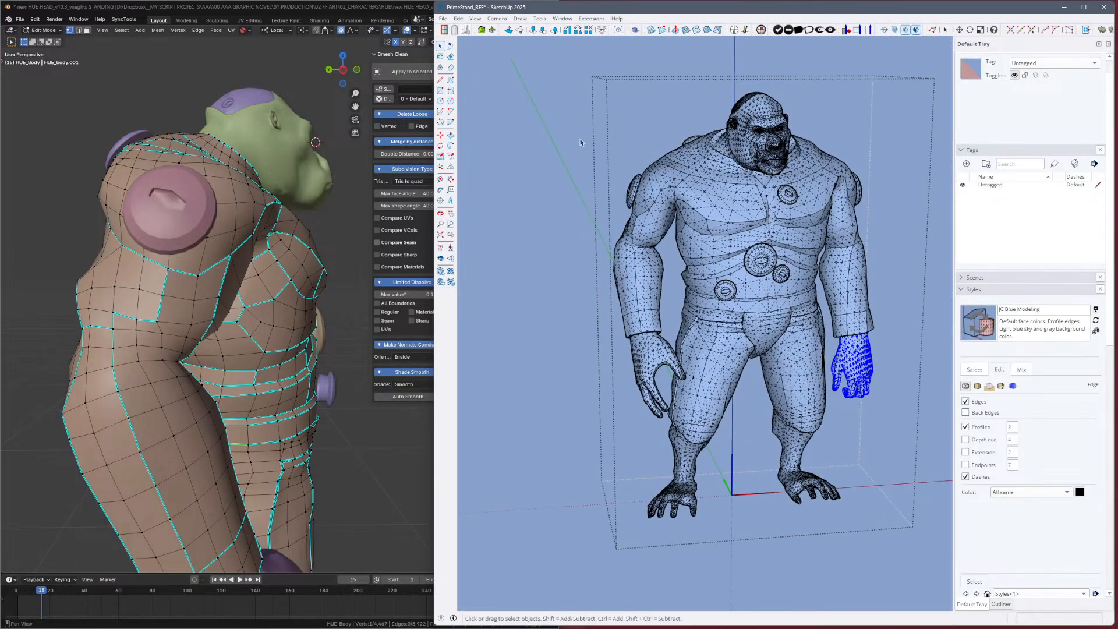
pyautogui.scroll(-3, 580, 143)
# Leave the character's editing context, turn off hidden geometry and check the device's fit in the hand from the side.
pyautogui.click(774, 247)
pyautogui.scroll(2, 820, 312)
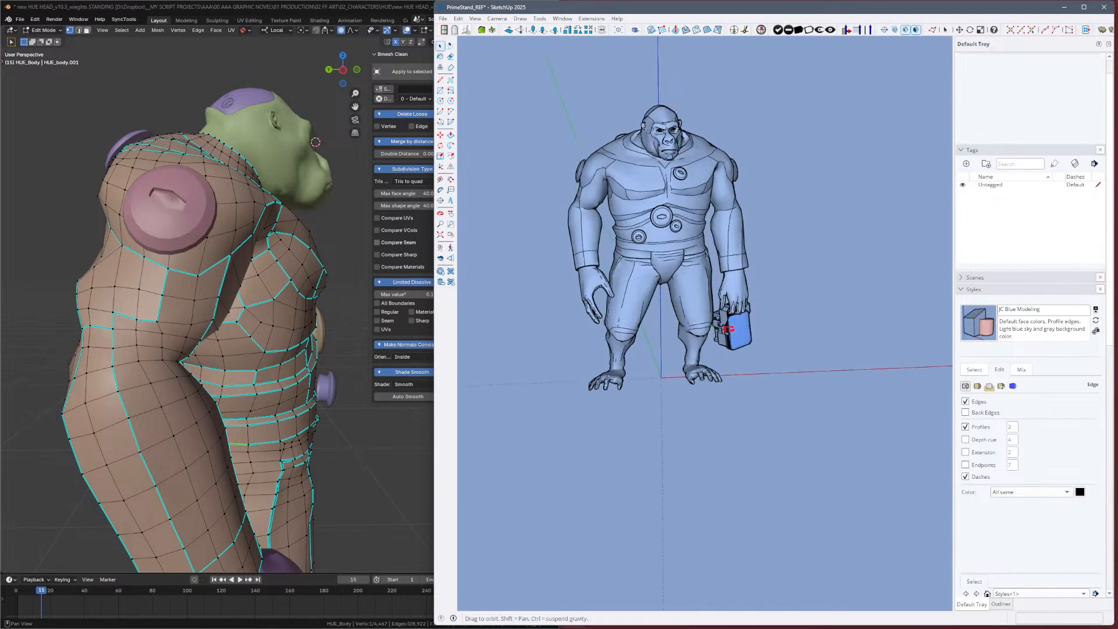
pyautogui.moveTo(820, 312); pyautogui.dragTo(793, 348, button='middle')
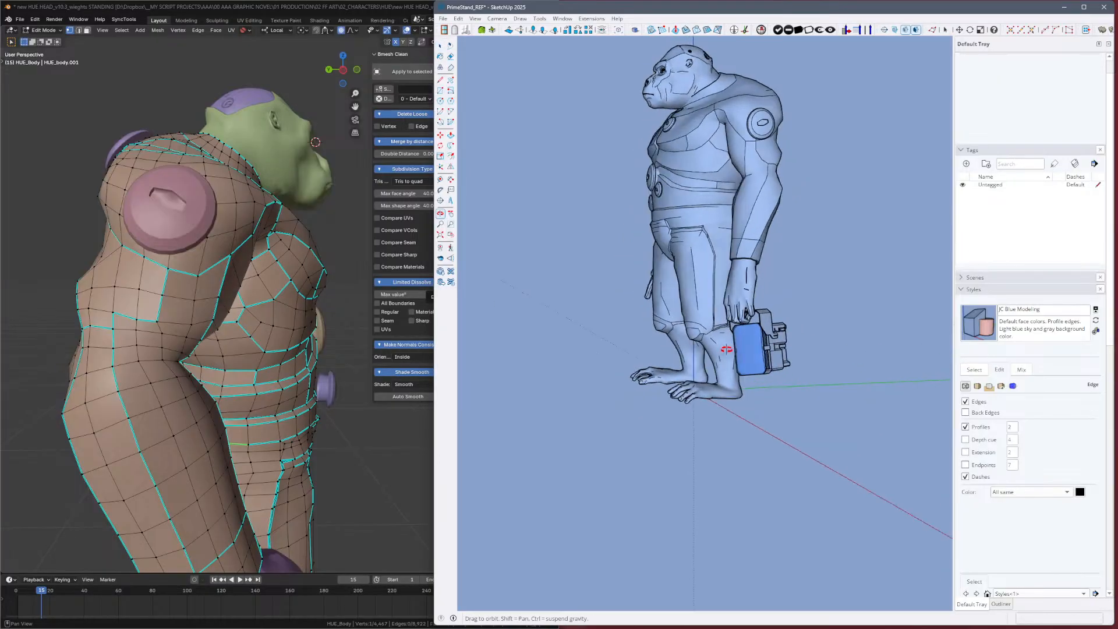
pyautogui.scroll(4, 674, 343)
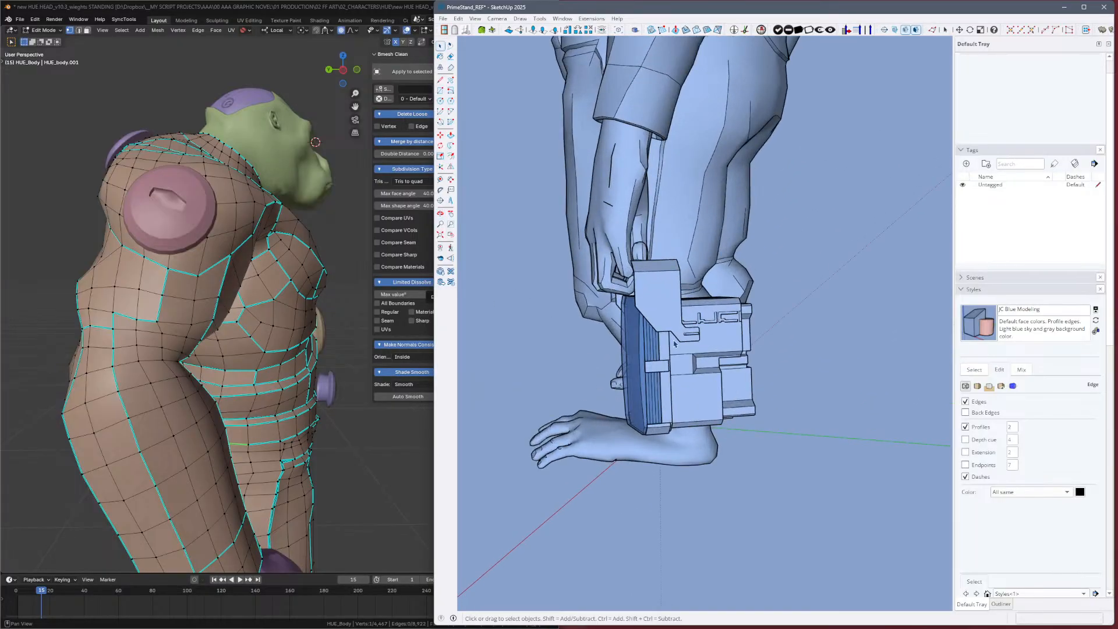
# Move the LUCI v04 device in two small shifts so its handle lines up with the curled fingers.
pyautogui.scroll(2, 688, 327)
pyautogui.click(696, 329)
pyautogui.press('m')
pyautogui.click(709, 327)
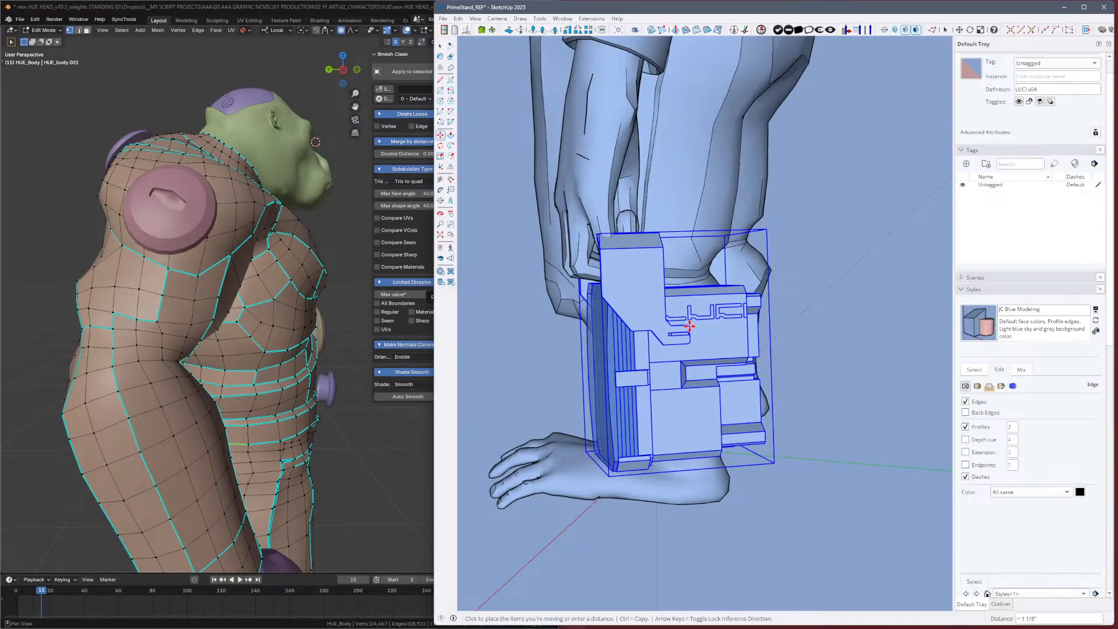
pyautogui.click(716, 317)
pyautogui.moveTo(723, 312)
pyautogui.mouseDown(button='middle')
pyautogui.moveTo(1051, 291)
pyautogui.moveTo(1094, 271)
pyautogui.moveTo(1071, 237)
pyautogui.moveTo(793, 247)
pyautogui.moveTo(637, 318)
pyautogui.mouseUp(button='middle')
pyautogui.click(637, 318)
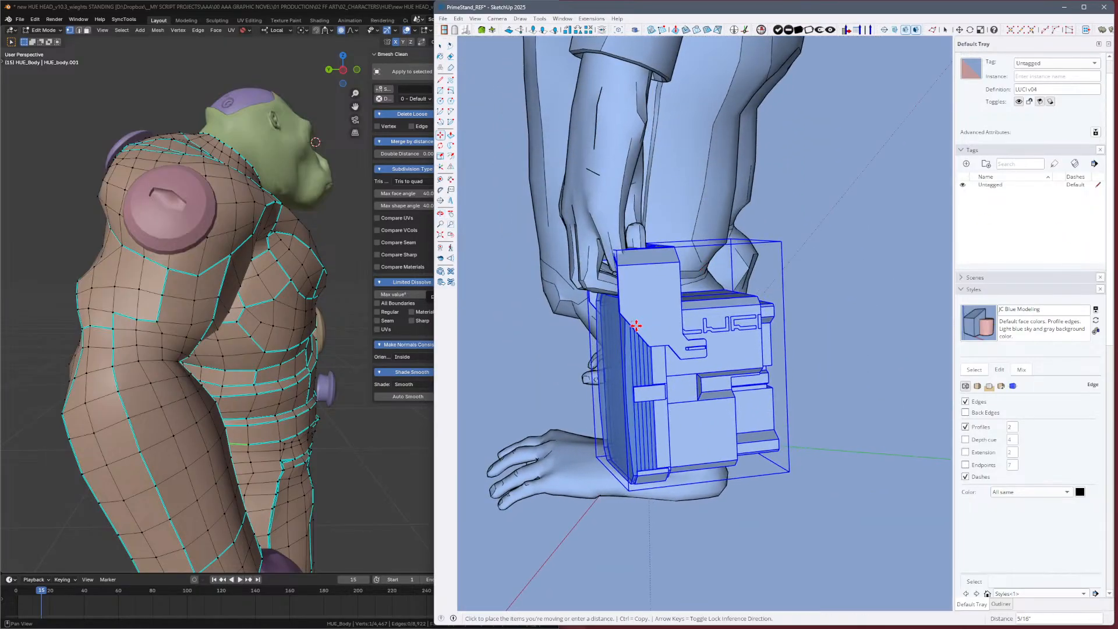
pyautogui.click(635, 322)
# Rotate the device about the centre of its broad face so it hangs straighter, and nudge it under the hand.
pyautogui.moveTo(749, 312); pyautogui.dragTo(1113, 251, button='middle')
pyautogui.scroll(-5, 1036, 265)
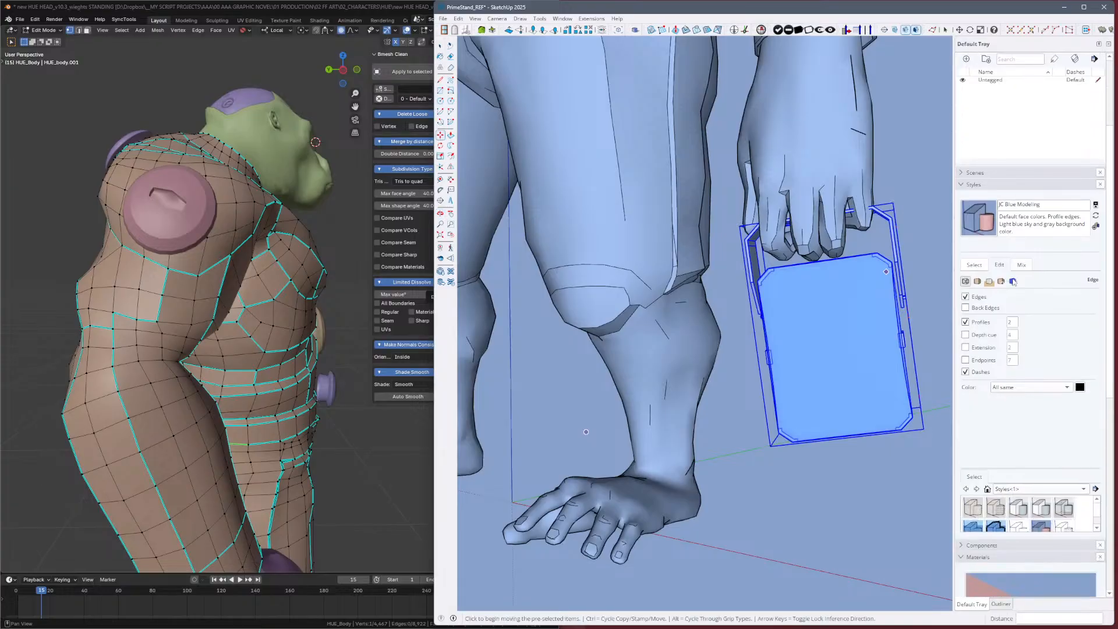
pyautogui.moveTo(818, 280)
pyautogui.mouseDown(button='middle')
pyautogui.moveTo(742, 273)
pyautogui.moveTo(736, 312)
pyautogui.moveTo(769, 297)
pyautogui.mouseUp(button='middle')
pyautogui.press('q')
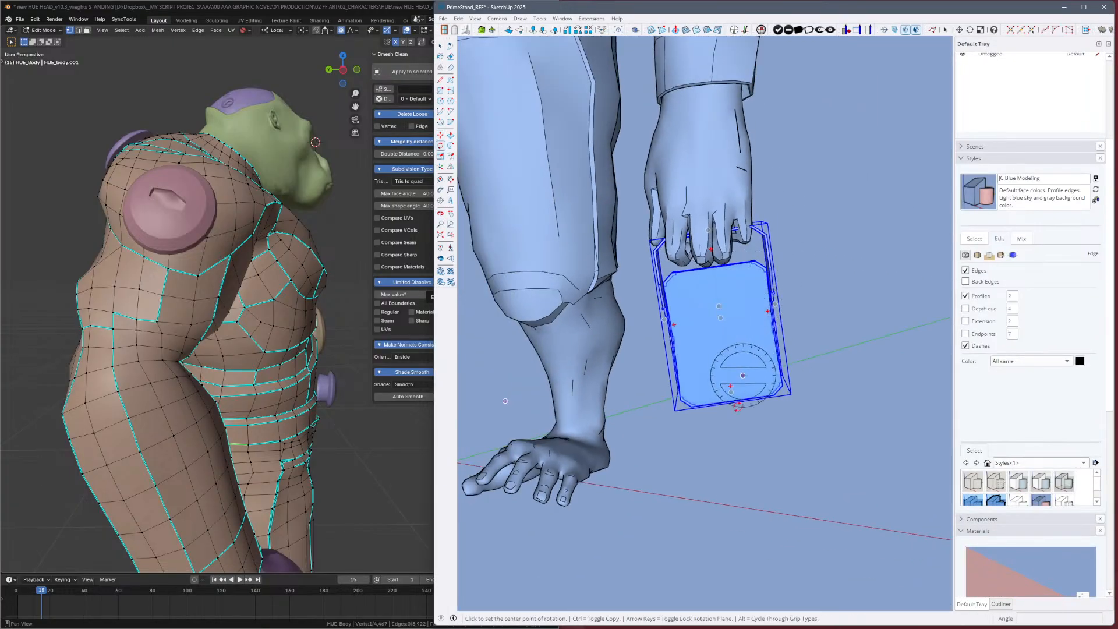
pyautogui.click(720, 317)
pyautogui.click(717, 387)
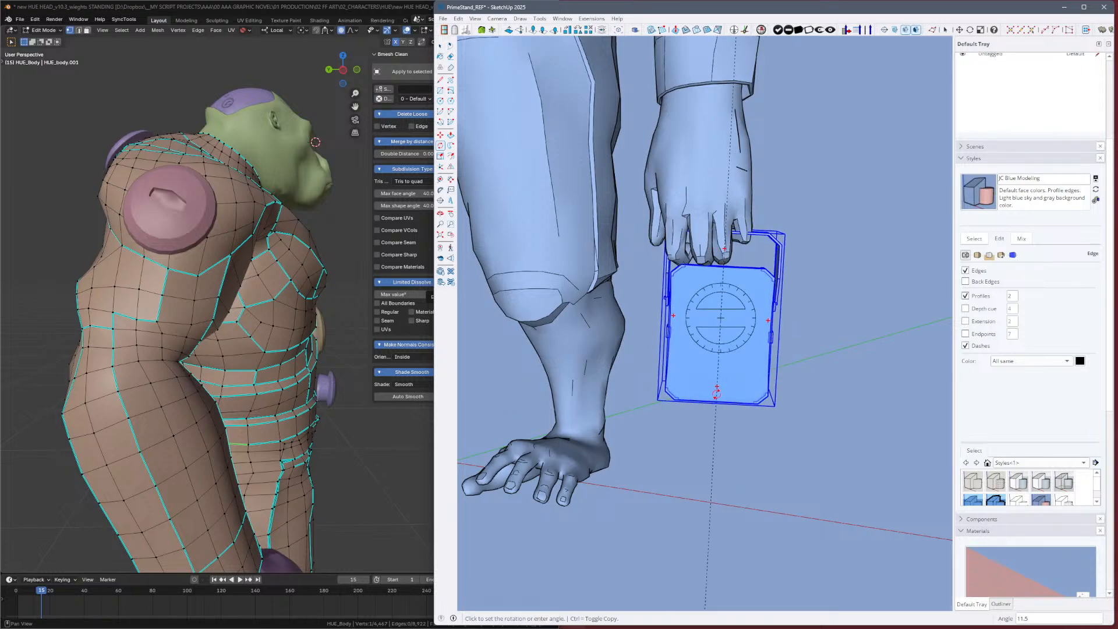
pyautogui.click(725, 397)
pyautogui.press('m')
pyautogui.click(761, 364)
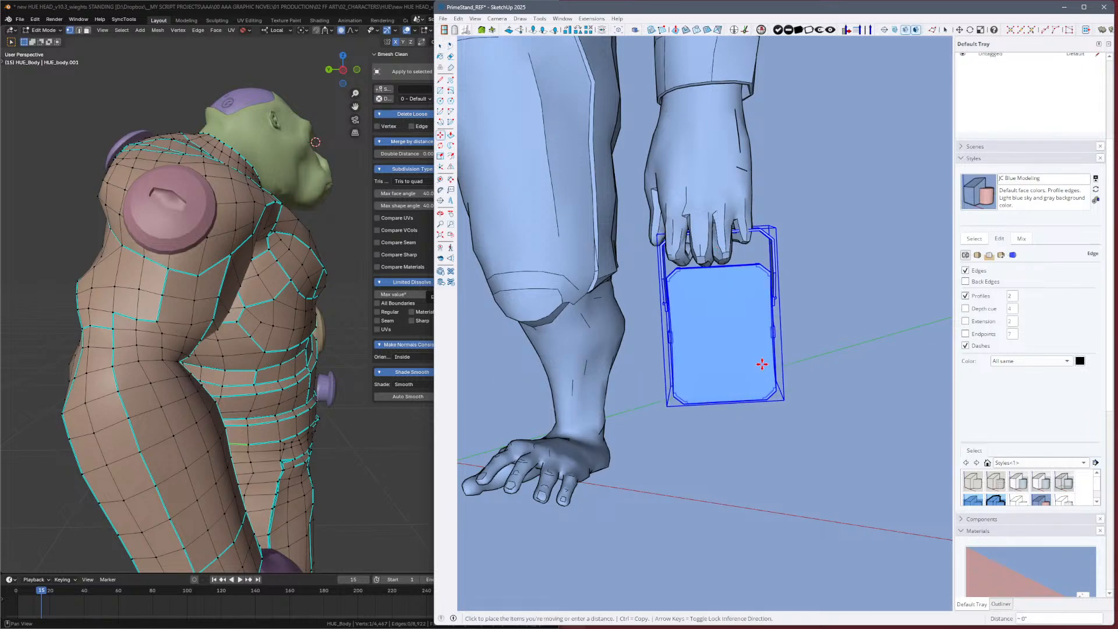
# Check the device against the full figure, answer the purge prompt and save the model.
pyautogui.scroll(-2, 831, 364)
pyautogui.moveTo(850, 369)
pyautogui.mouseDown(button='middle')
pyautogui.moveTo(456, 343)
pyautogui.moveTo(349, 362)
pyautogui.moveTo(806, 302)
pyautogui.moveTo(920, 307)
pyautogui.mouseUp(button='middle')
pyautogui.scroll(-4, 885, 326)
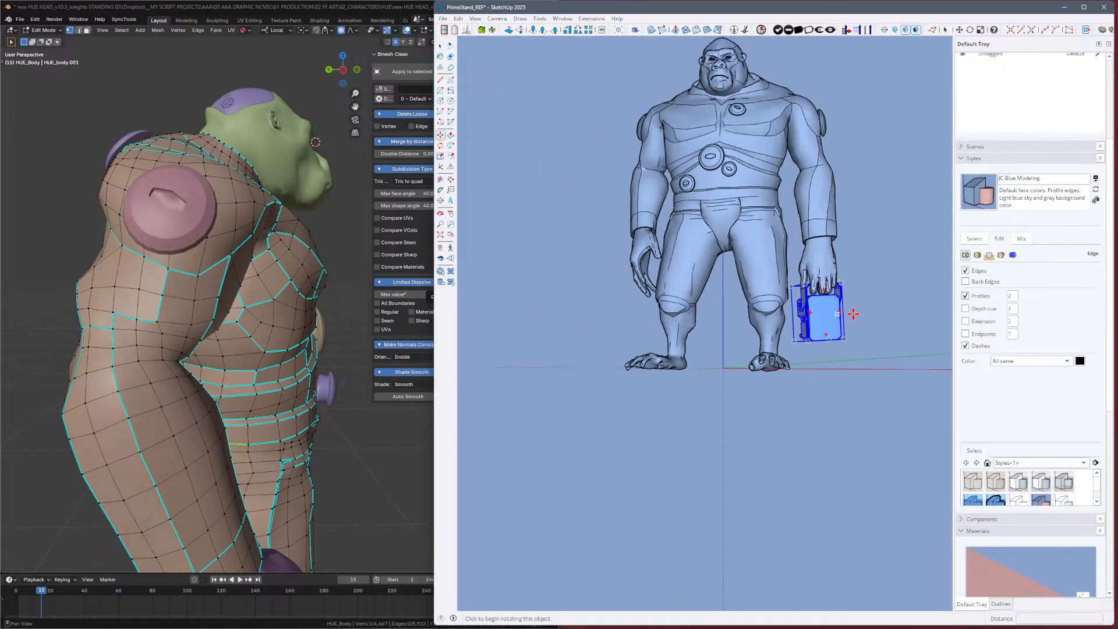
pyautogui.scroll(5, 718, 385)
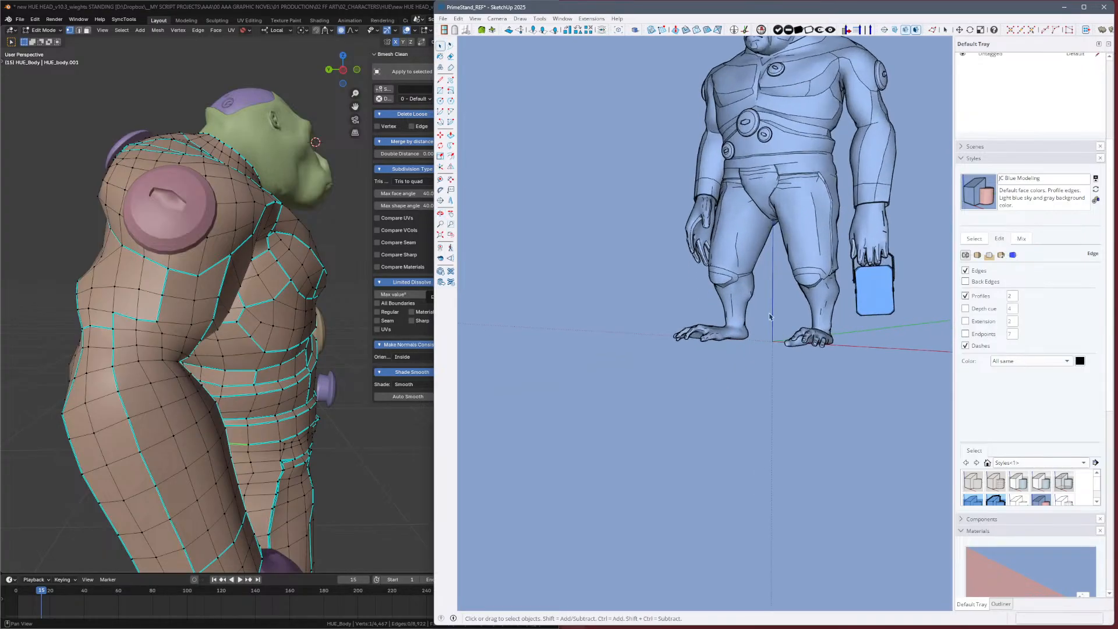
pyautogui.moveTo(711, 374)
pyautogui.mouseDown(button='middle')
pyautogui.moveTo(504, 336)
pyautogui.moveTo(372, 335)
pyautogui.moveTo(348, 321)
pyautogui.moveTo(726, 404)
pyautogui.moveTo(711, 401)
pyautogui.mouseUp(button='middle')
pyautogui.scroll(-1, 699, 347)
pyautogui.hotkey('shift', 'p')
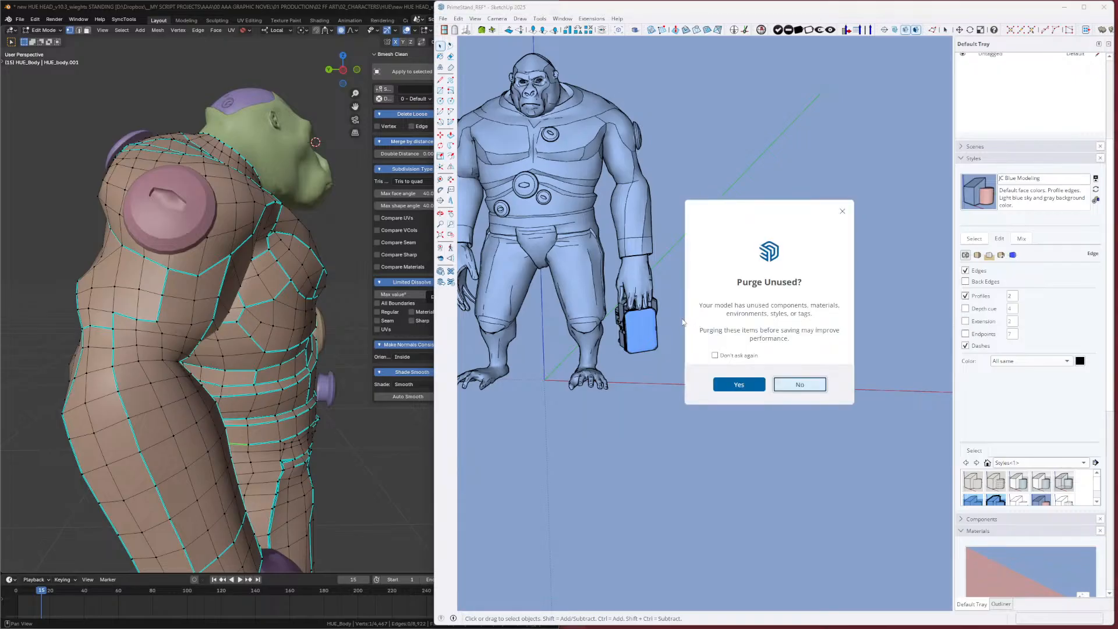
pyautogui.press('Return')
pyautogui.keyDown('shift'); pyautogui.moveTo(720, 326); pyautogui.dragTo(857, 338, button='middle'); pyautogui.keyUp('shift')
pyautogui.moveTo(857, 337)
pyautogui.mouseDown(button='middle')
pyautogui.moveTo(599, 267)
pyautogui.moveTo(658, 217)
pyautogui.moveTo(751, 279)
pyautogui.moveTo(901, 313)
pyautogui.moveTo(751, 292)
pyautogui.moveTo(756, 340)
pyautogui.mouseUp(button='middle')
pyautogui.hotkey('ctrl', 's')
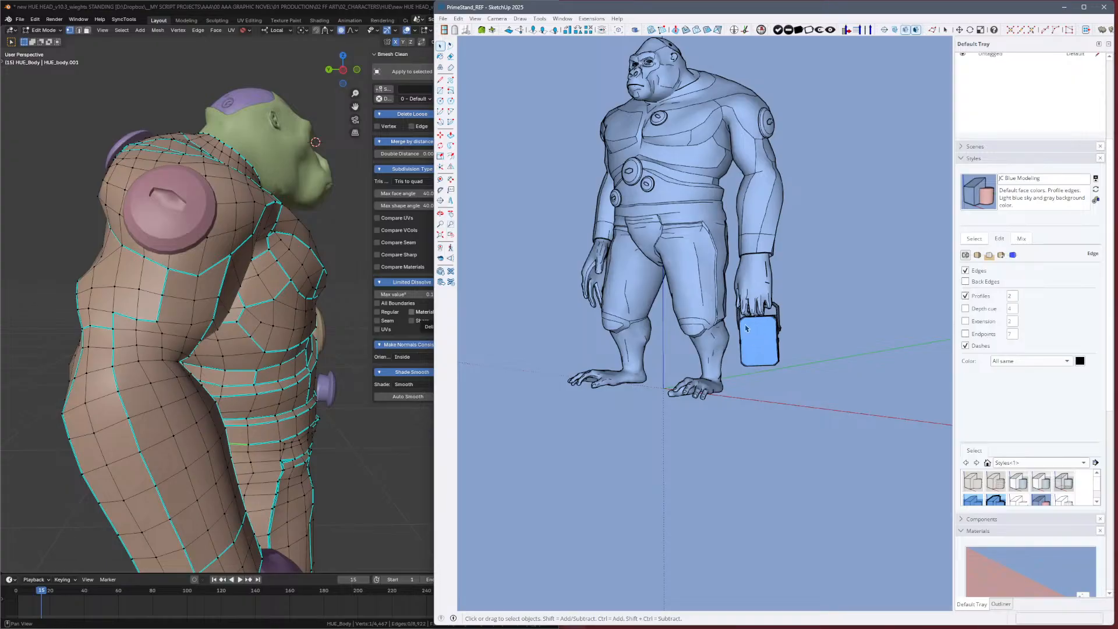
# Select the connected mesh of the device-holding hand inside the character and try to soften the stray edges on its back.
pyautogui.moveTo(760, 315)
pyautogui.mouseDown(button='middle')
pyautogui.moveTo(512, 317)
pyautogui.moveTo(802, 324)
pyautogui.moveTo(732, 284)
pyautogui.moveTo(787, 276)
pyautogui.mouseUp(button='middle')
pyautogui.scroll(7, 732, 284)
pyautogui.tripleClick(749, 285)
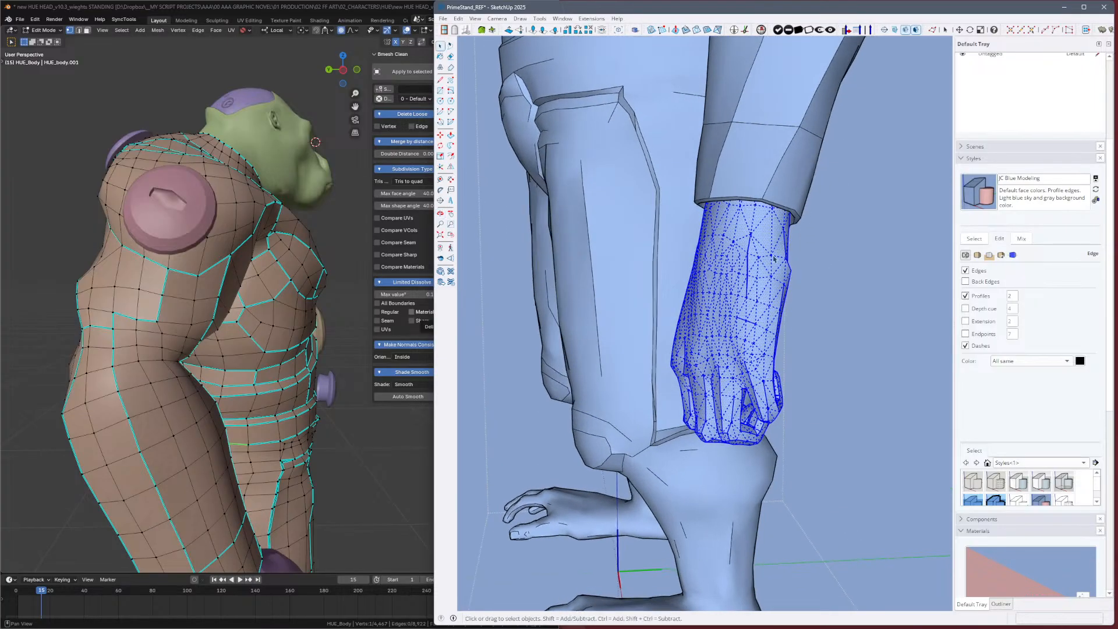
pyautogui.keyDown('alt'); pyautogui.moveTo(744, 239); pyautogui.dragTo(760, 289); pyautogui.keyUp('alt')
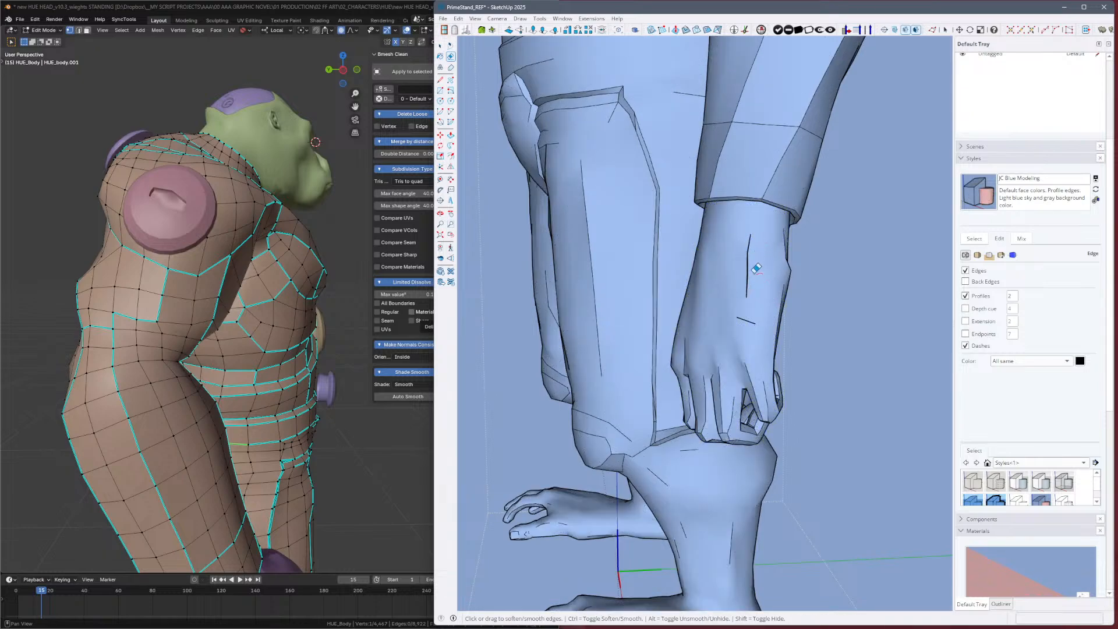
pyautogui.moveTo(754, 316)
pyautogui.mouseDown(button='middle')
pyautogui.moveTo(811, 324)
pyautogui.moveTo(740, 306)
pyautogui.moveTo(750, 275)
pyautogui.mouseUp(button='middle')
pyautogui.press('space')
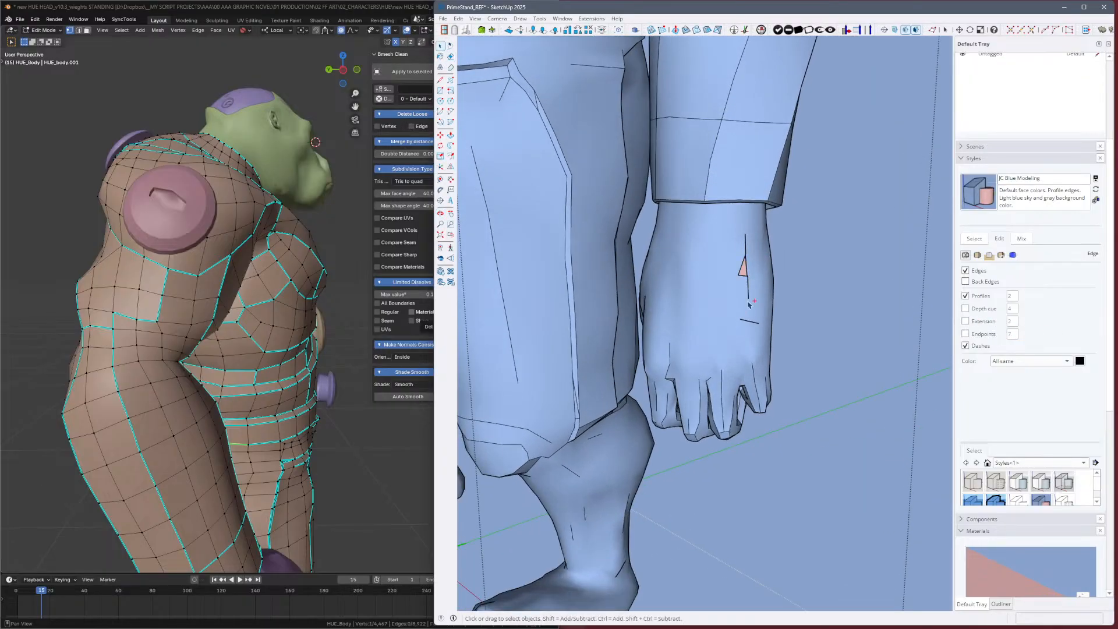
# Show hidden geometry and pull the middle vertex of the stray vertical edge on the back of the hand sideways.
pyautogui.press('o')
pyautogui.scroll(6, 748, 305)
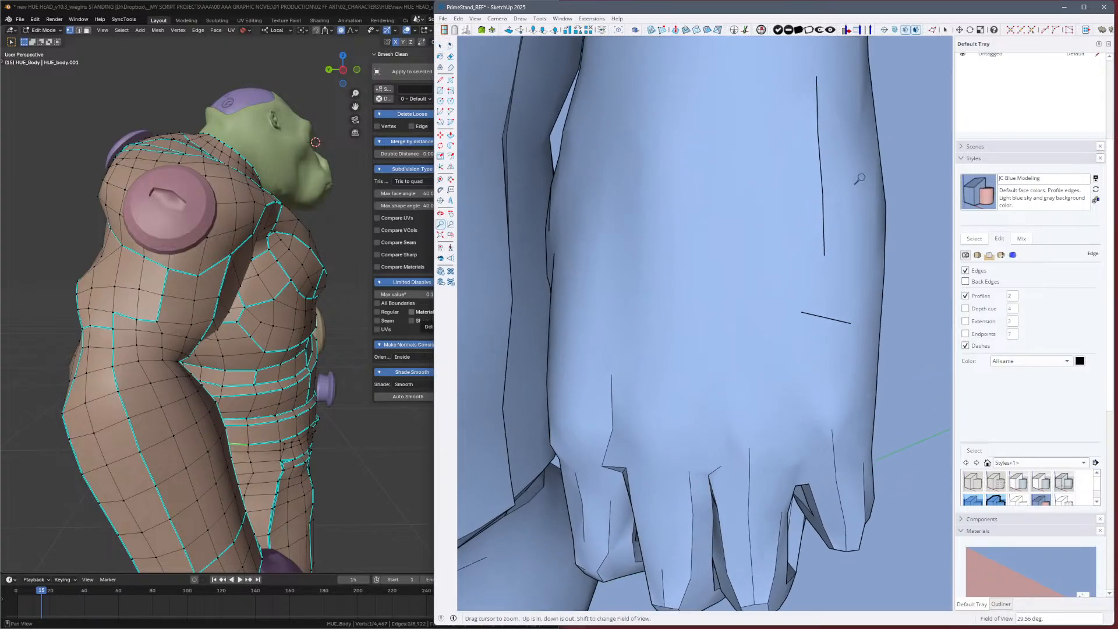
pyautogui.moveTo(852, 244)
pyautogui.keyDown('shift'); pyautogui.mouseDown(button='middle')
pyautogui.moveTo(753, 344)
pyautogui.moveTo(780, 326)
pyautogui.moveTo(746, 301)
pyautogui.moveTo(755, 236)
pyautogui.mouseUp(button='middle'); pyautogui.keyUp('shift')
pyautogui.hotkey('alt', 'h')
pyautogui.press('m')
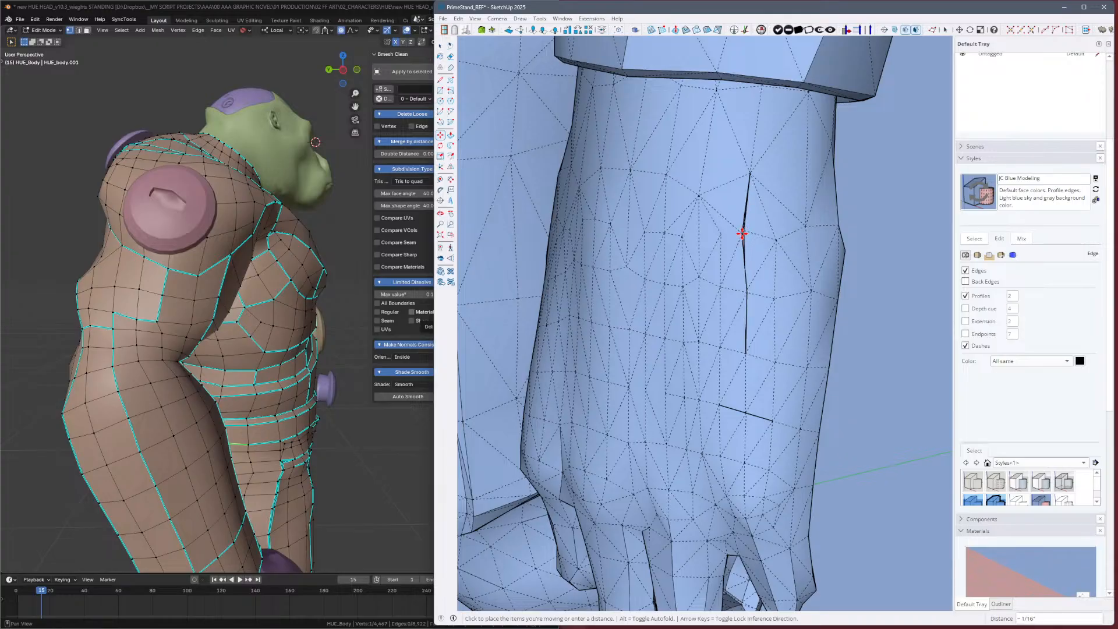
pyautogui.scroll(6, 751, 233)
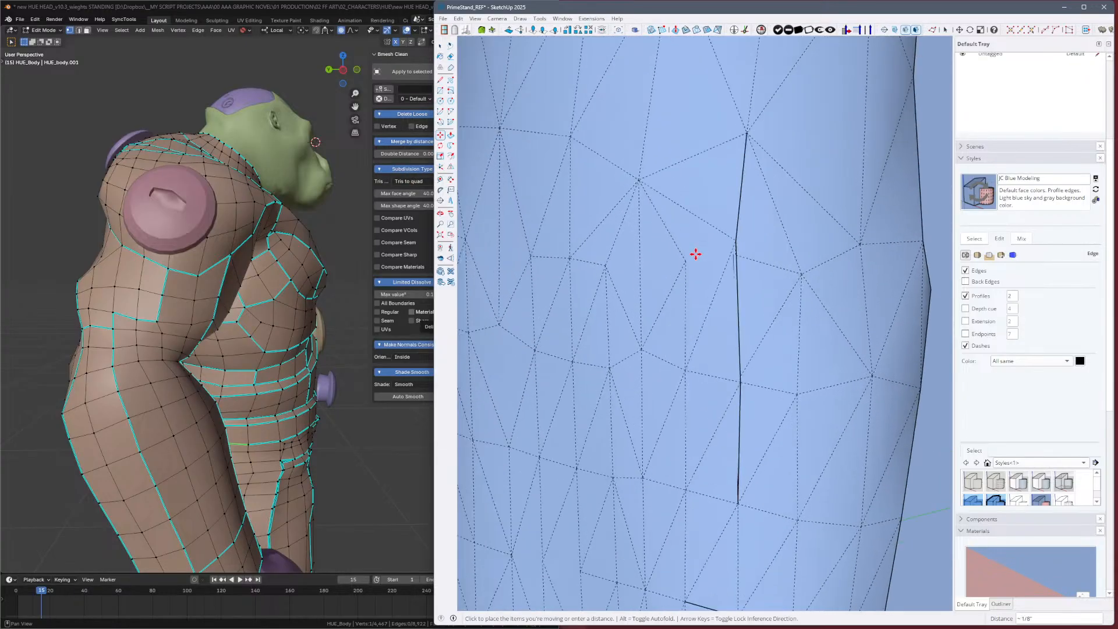
pyautogui.click(738, 257)
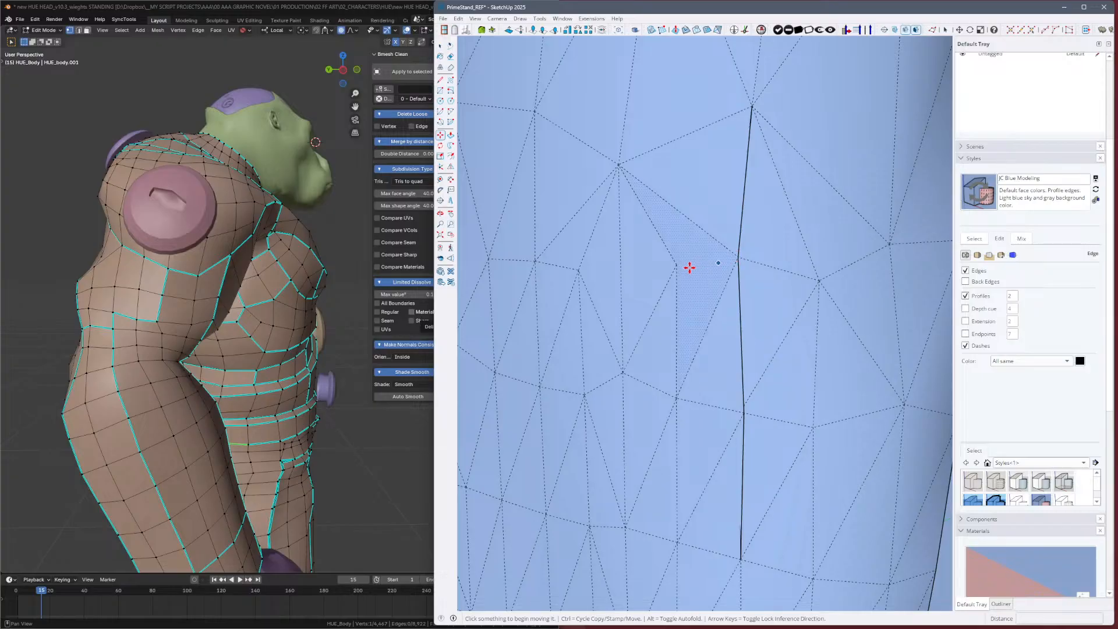
pyautogui.click(737, 255)
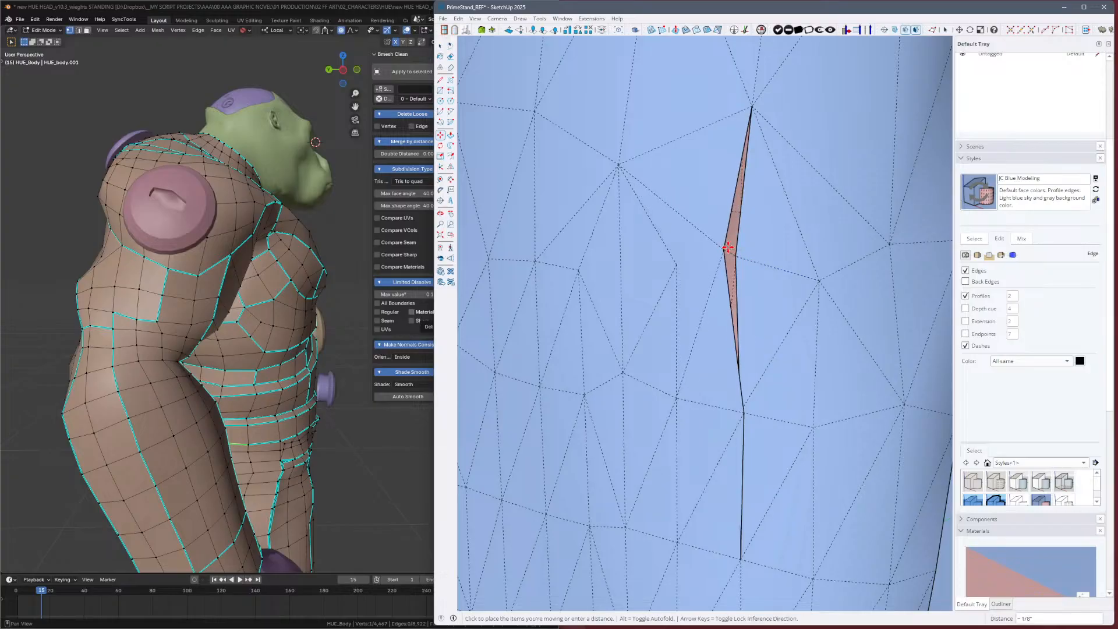
# Turn on X-ray and move the offset seam vertex onto the matching vertex to close the gap in the hand mesh.
pyautogui.press('x')
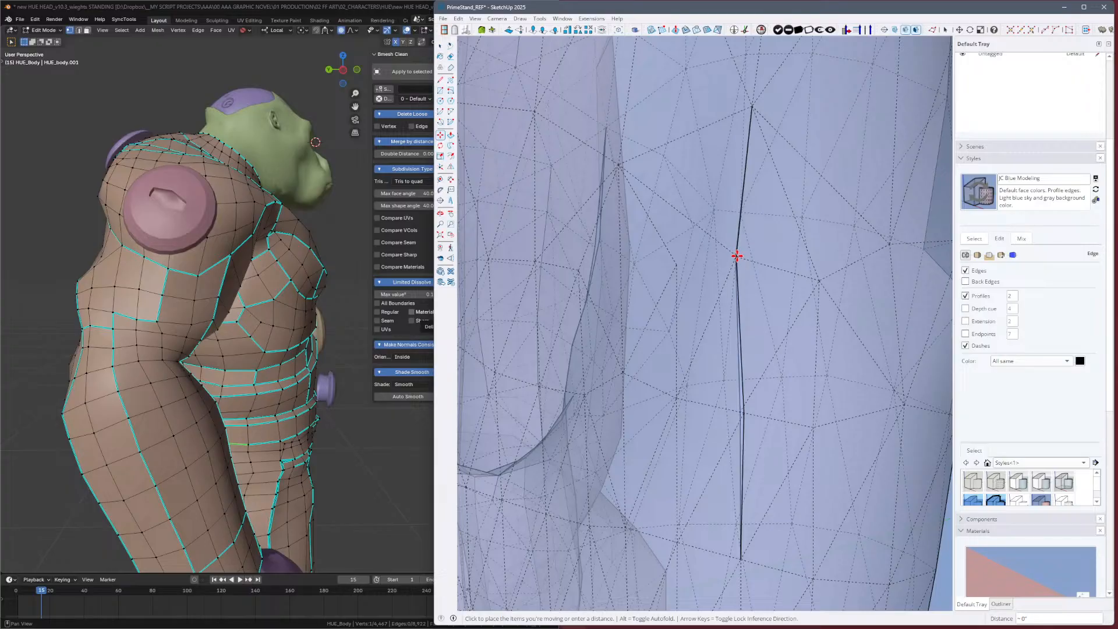
pyautogui.moveTo(736, 256); pyautogui.dragTo(566, 329, button='middle')
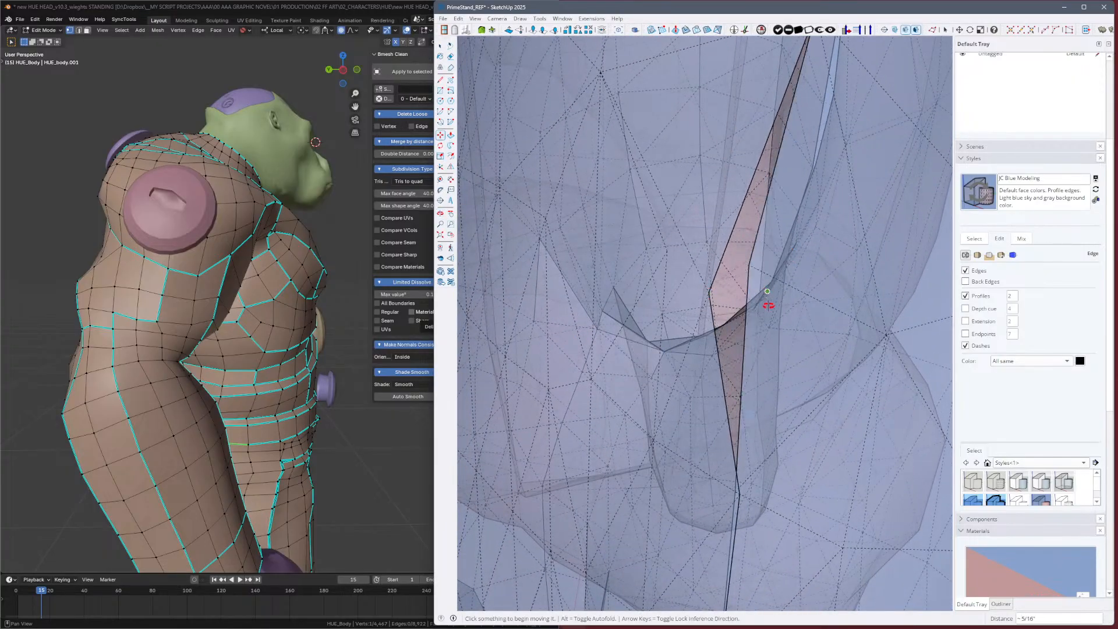
pyautogui.moveTo(768, 304)
pyautogui.mouseDown(button='middle')
pyautogui.moveTo(821, 351)
pyautogui.moveTo(780, 277)
pyautogui.moveTo(749, 267)
pyautogui.mouseUp(button='middle')
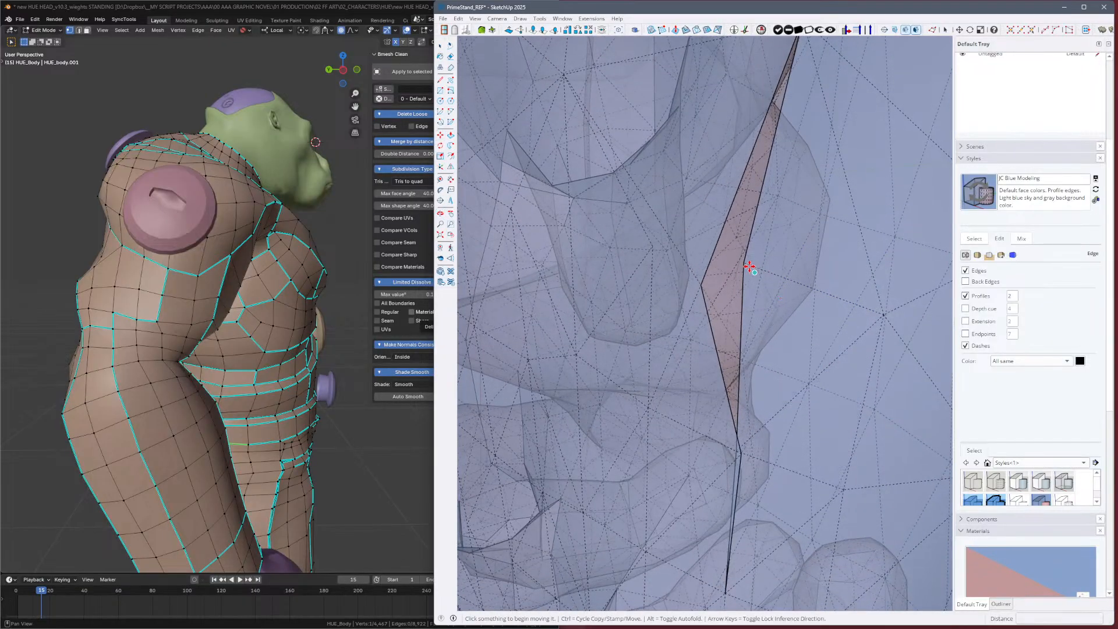
pyautogui.click(701, 284)
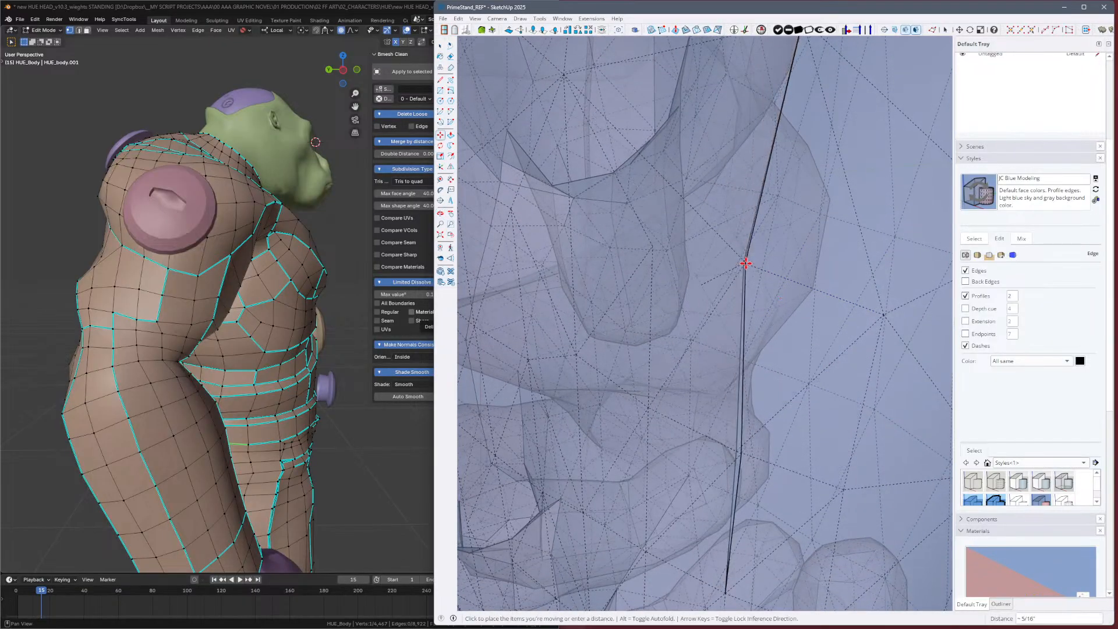
pyautogui.moveTo(742, 264)
pyautogui.mouseDown(button='middle')
pyautogui.moveTo(698, 300)
pyautogui.moveTo(770, 326)
pyautogui.moveTo(766, 280)
pyautogui.mouseUp(button='middle')
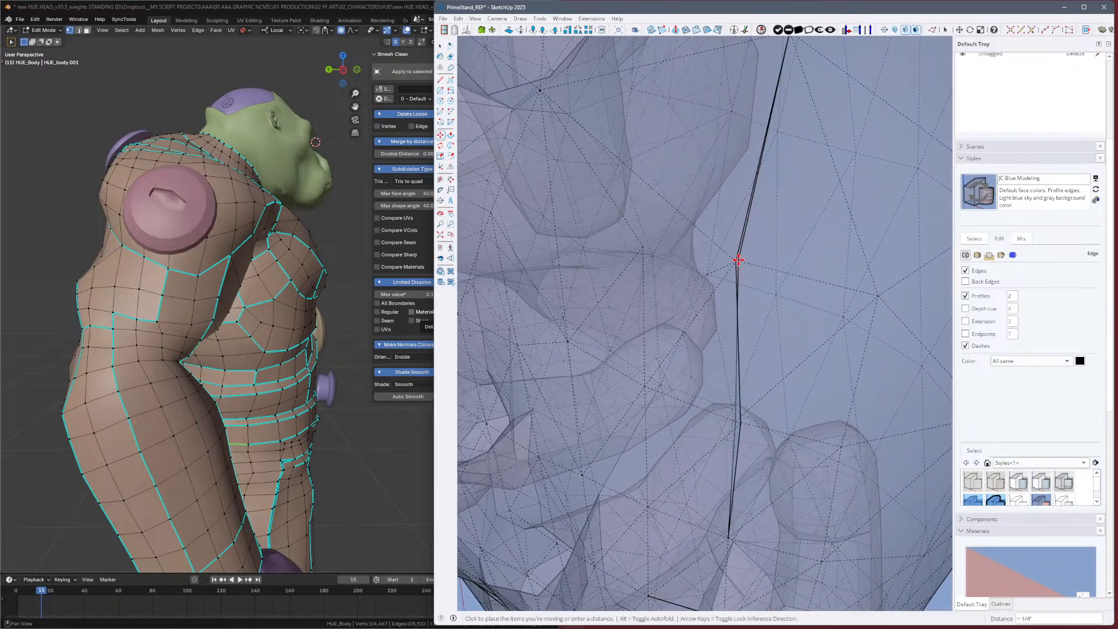
pyautogui.press('space')
pyautogui.scroll(-3, 750, 261)
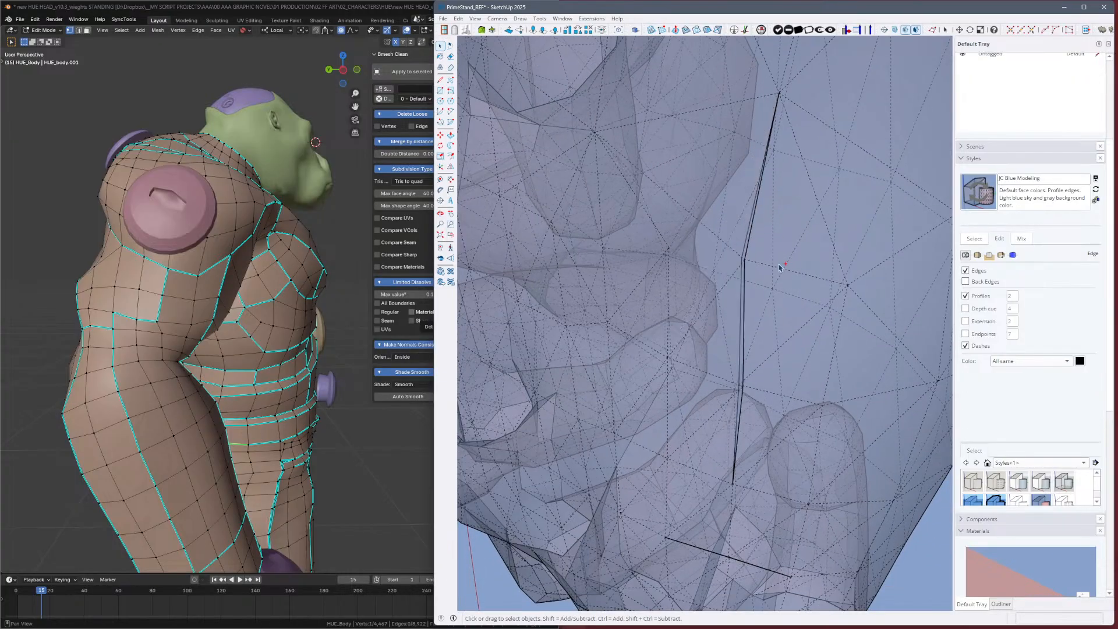
# Turn off the hidden geometry and X-ray display so the character model shows as solid faces.
pyautogui.moveTo(780, 268)
pyautogui.mouseDown(button='middle')
pyautogui.moveTo(724, 201)
pyautogui.moveTo(656, 150)
pyautogui.moveTo(677, 237)
pyautogui.mouseUp(button='middle')
pyautogui.scroll(-4, 690, 265)
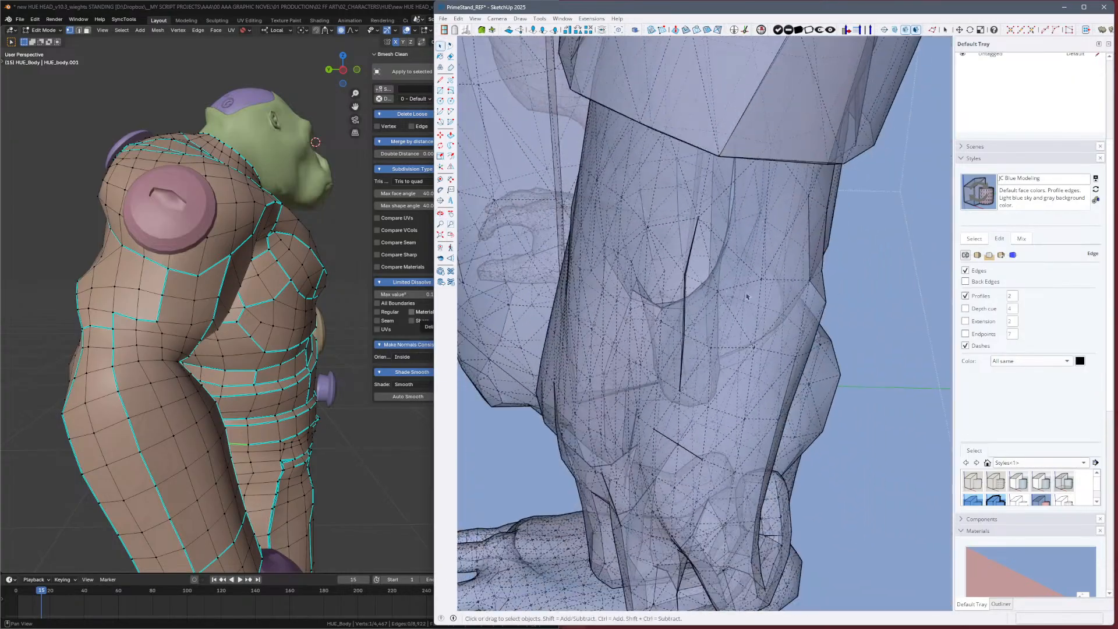
pyautogui.scroll(-6, 824, 342)
pyautogui.hotkey('alt', 'h')
pyautogui.moveTo(605, 285)
pyautogui.mouseDown(button='middle')
pyautogui.moveTo(696, 333)
pyautogui.moveTo(938, 240)
pyautogui.mouseUp(button='middle')
pyautogui.scroll(-2, 697, 333)
pyautogui.scroll(-5, 696, 334)
pyautogui.press('x')
pyautogui.scroll(-2, 703, 264)
pyautogui.moveTo(703, 265)
pyautogui.mouseDown(button='middle')
pyautogui.moveTo(794, 245)
pyautogui.moveTo(803, 167)
pyautogui.moveTo(796, 229)
pyautogui.mouseUp(button='middle')
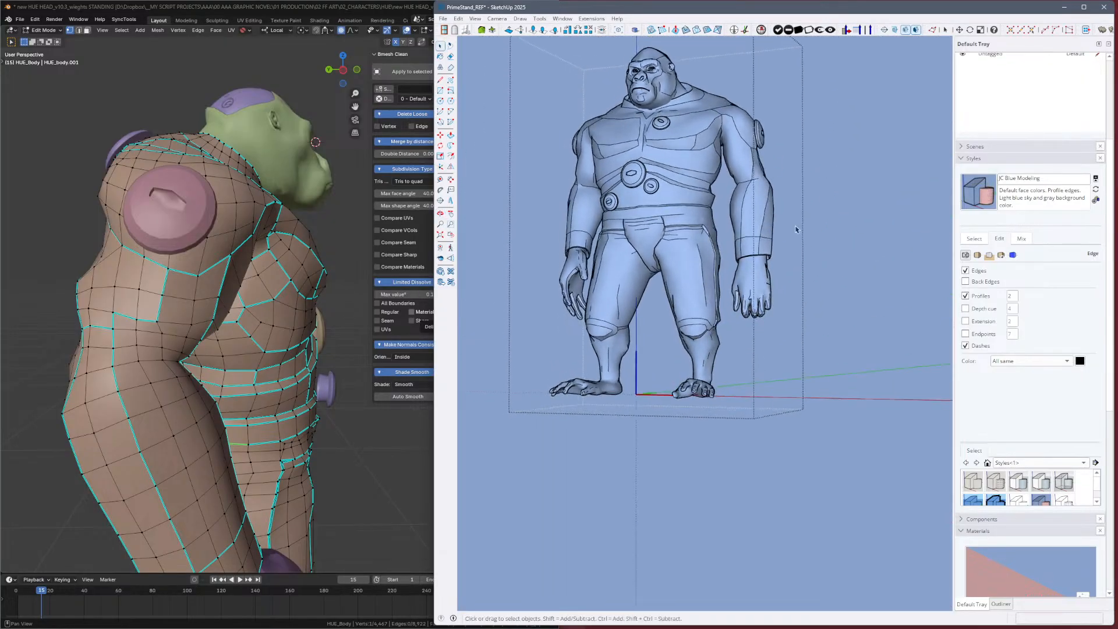
# Open the character's body group for editing and check its mesh by briefly showing the hidden geometry.
pyautogui.moveTo(659, 332)
pyautogui.mouseDown(button='middle')
pyautogui.moveTo(867, 332)
pyautogui.moveTo(903, 374)
pyautogui.moveTo(353, 334)
pyautogui.mouseUp(button='middle')
pyautogui.moveTo(466, 345)
pyautogui.mouseDown(button='middle')
pyautogui.moveTo(576, 289)
pyautogui.moveTo(868, 307)
pyautogui.moveTo(932, 291)
pyautogui.moveTo(900, 284)
pyautogui.mouseUp(button='middle')
pyautogui.scroll(6, 553, 250)
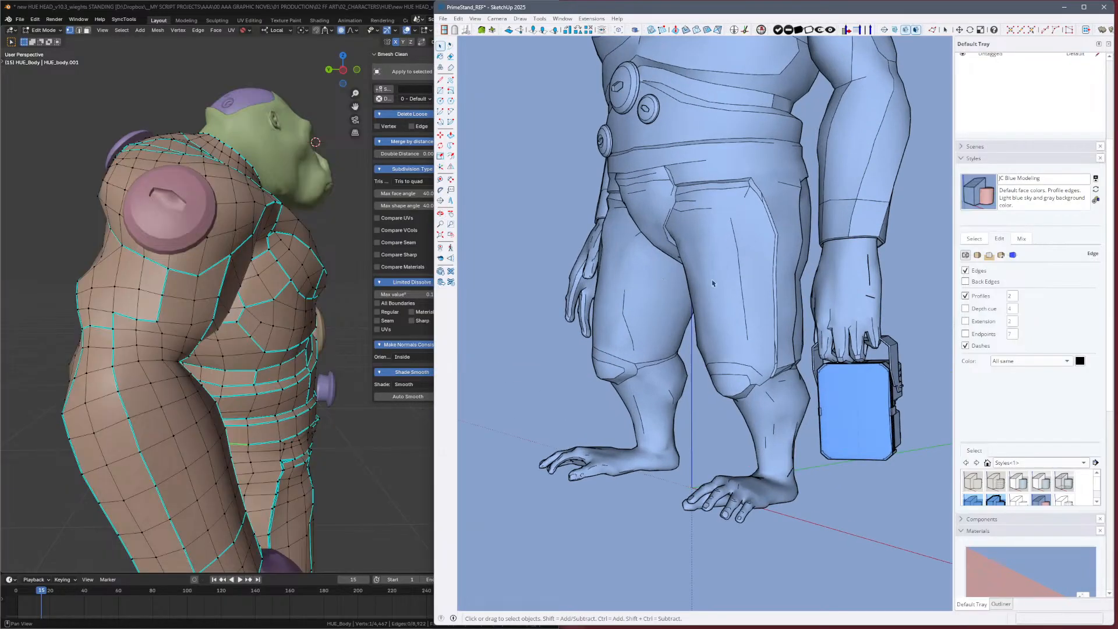
pyautogui.scroll(-2, 662, 281)
pyautogui.scroll(3, 662, 282)
pyautogui.scroll(5, 767, 249)
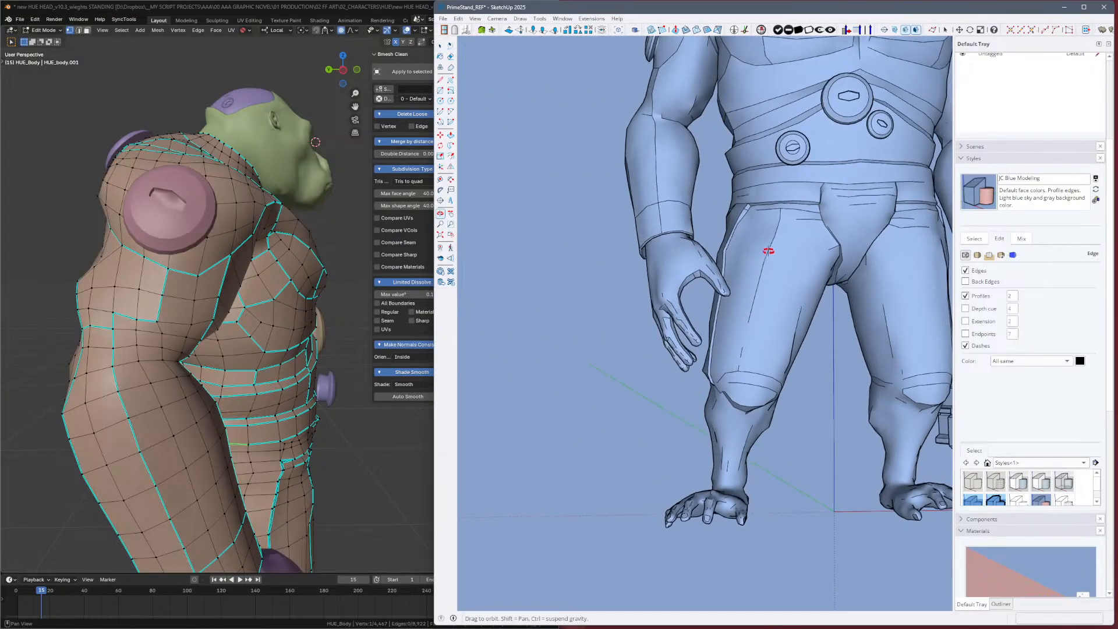
pyautogui.doubleClick(894, 272)
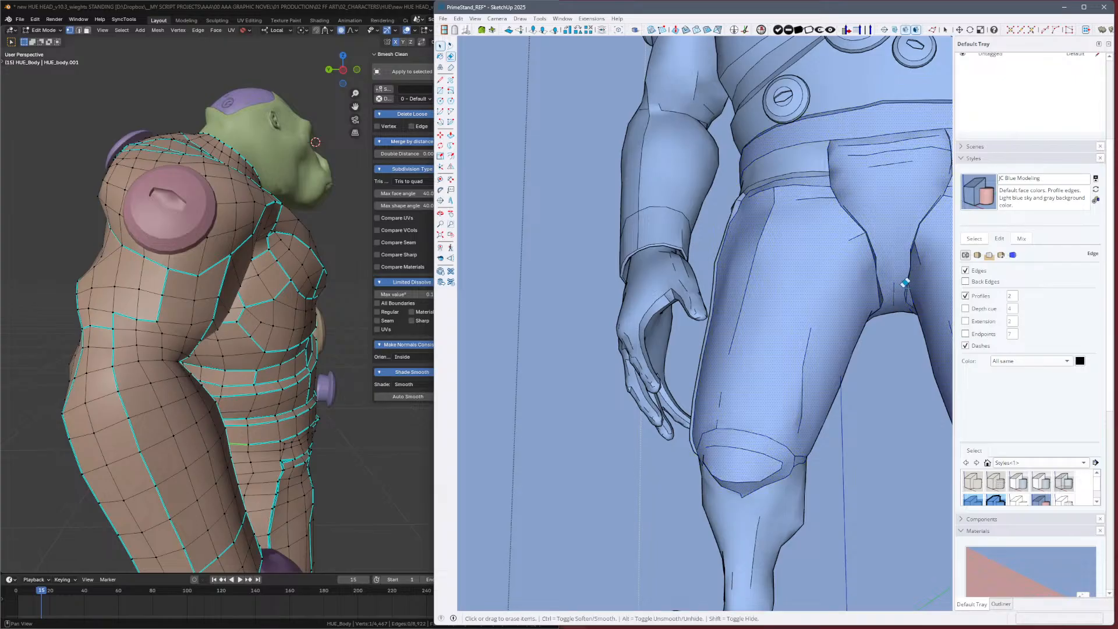
pyautogui.scroll(5, 699, 332)
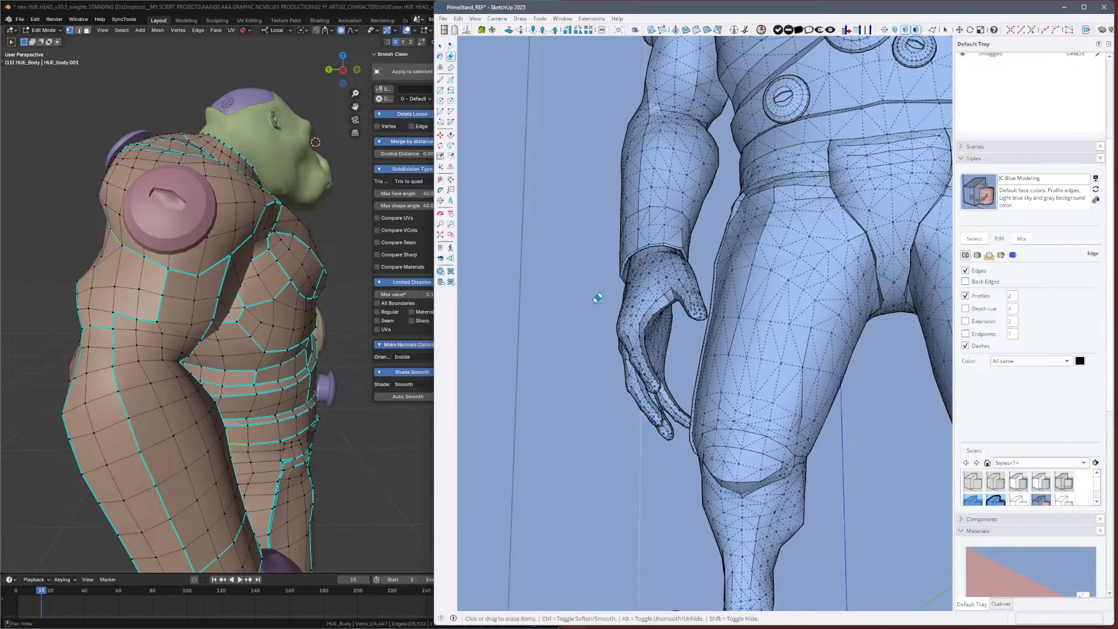
pyautogui.scroll(-3, 680, 336)
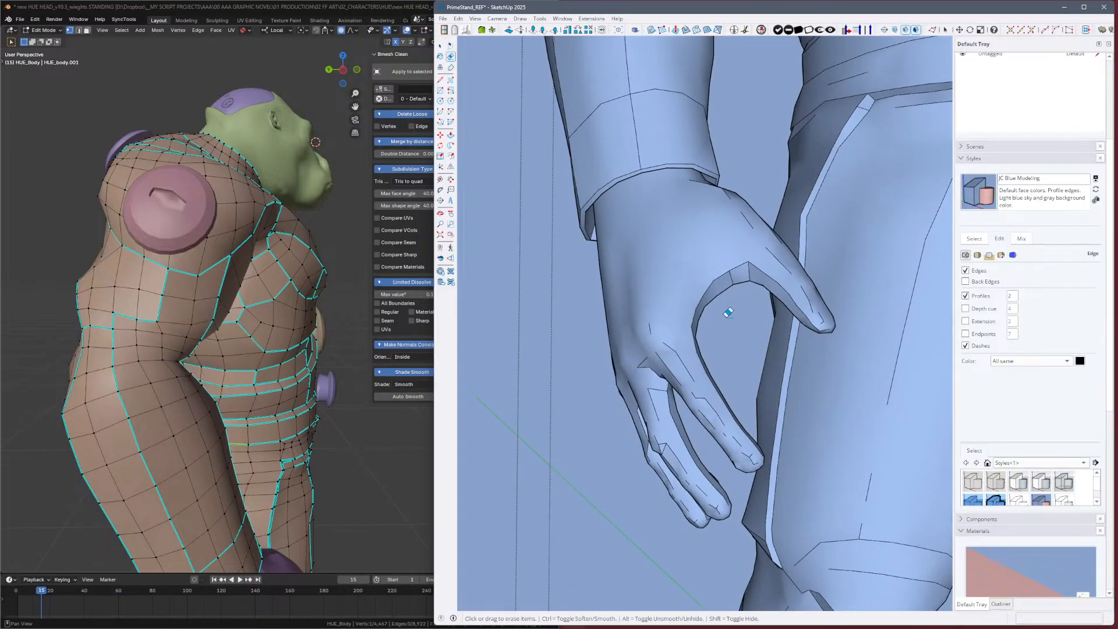
# Select all connected geometry of the character's open right hand and soften its edges at 56.8 degrees between normals.
pyautogui.press('space')
pyautogui.click(686, 309)
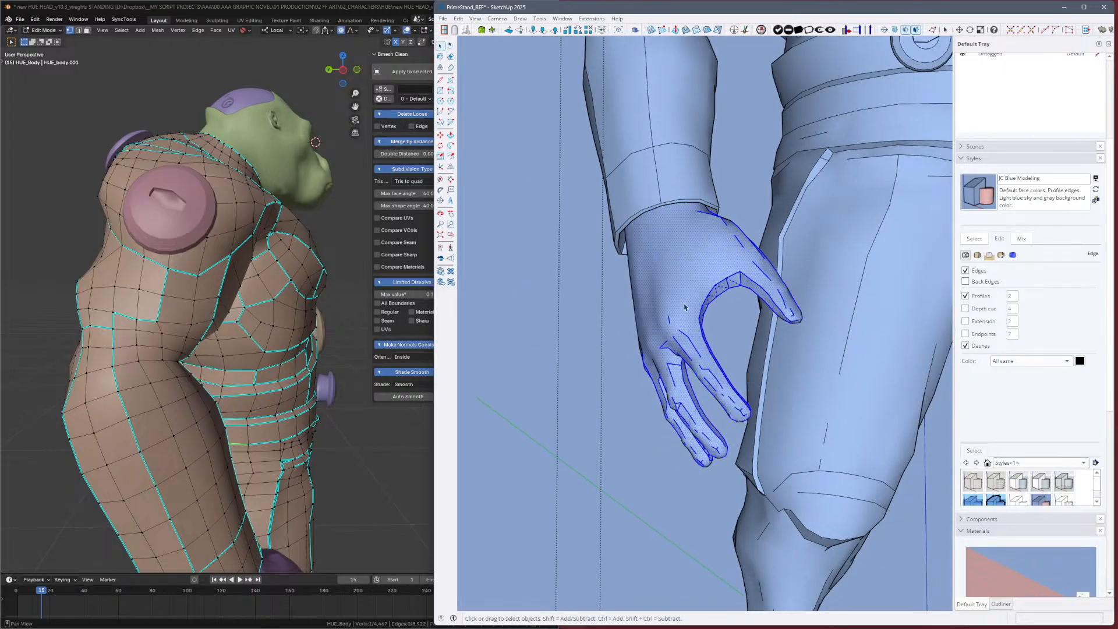
pyautogui.scroll(-1, 675, 302)
pyautogui.tripleClick(690, 307)
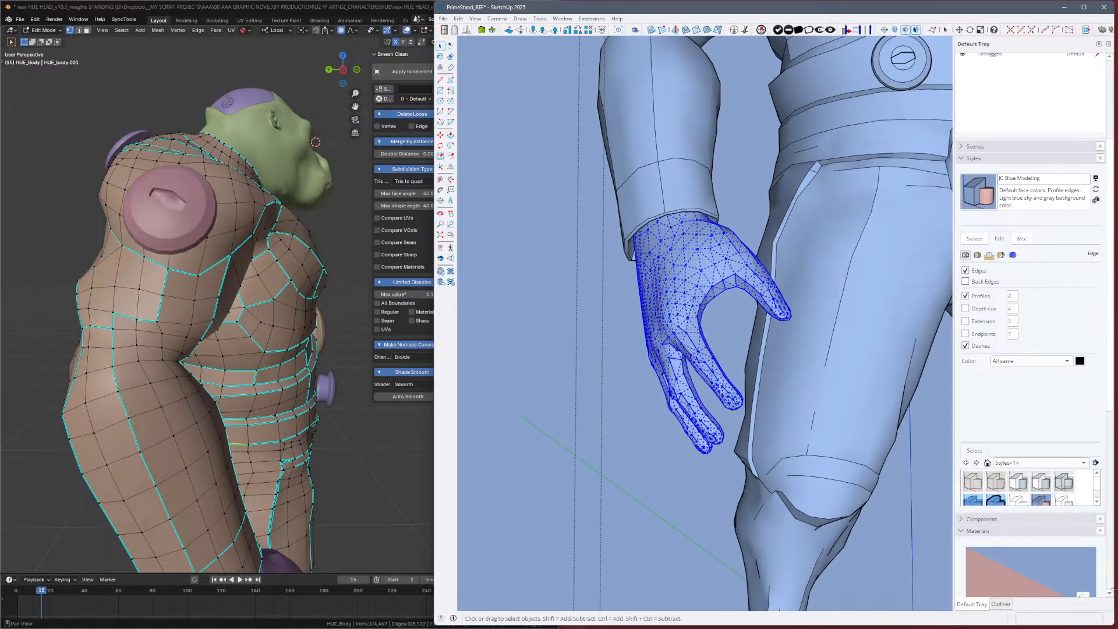
pyautogui.scroll(-5, 974, 510)
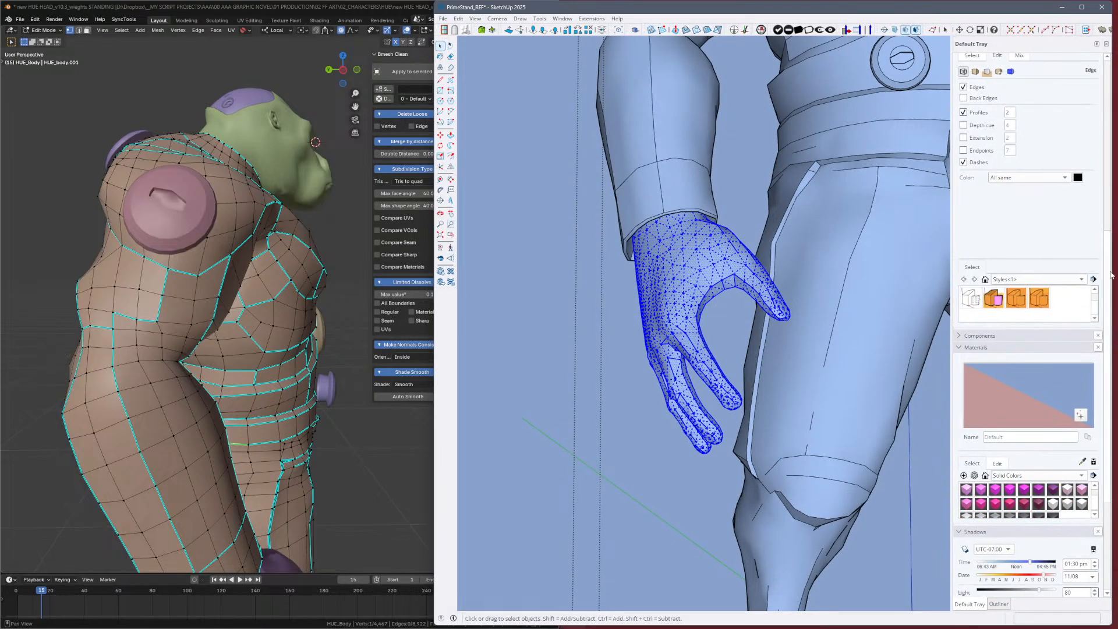
pyautogui.scroll(-5, 1100, 561)
pyautogui.moveTo(997, 556); pyautogui.dragTo(1020, 555)
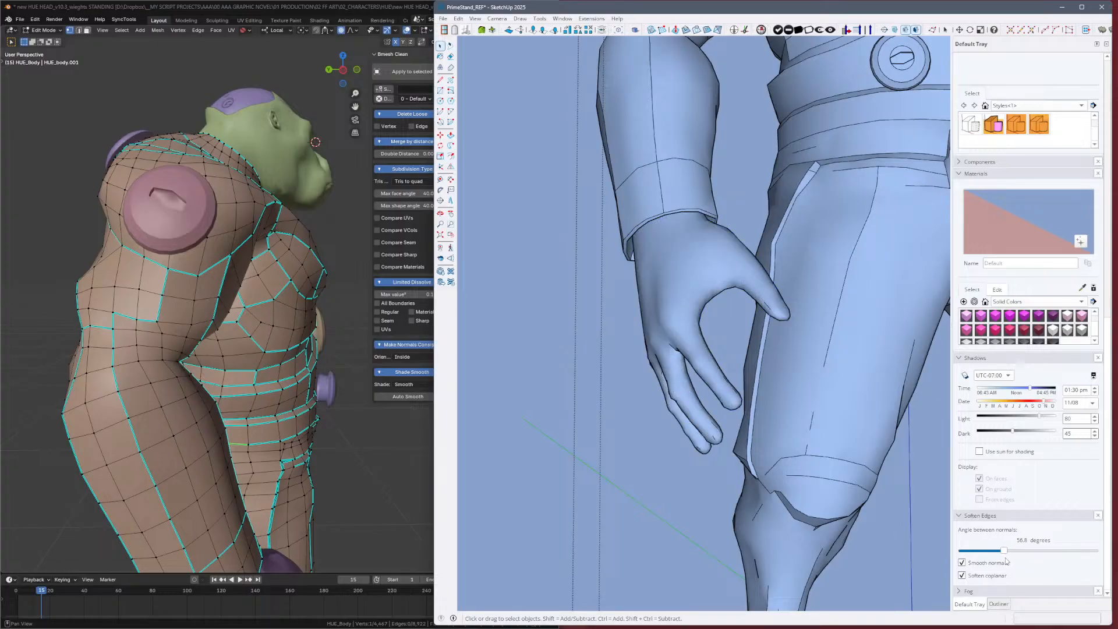
# Leave the body group with the hand deselected and save the PrimeStand_REF model.
pyautogui.moveTo(842, 362); pyautogui.dragTo(890, 349, button='middle')
pyautogui.press('z')
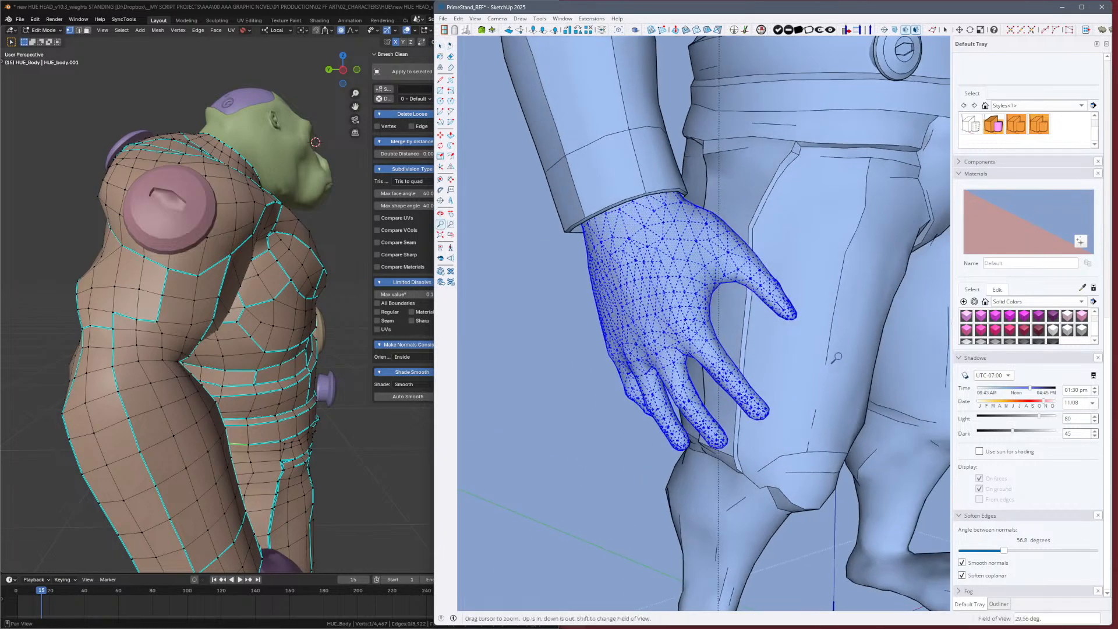
pyautogui.moveTo(832, 279); pyautogui.dragTo(822, 418)
pyautogui.press('space')
pyautogui.click(877, 459)
pyautogui.click(876, 488)
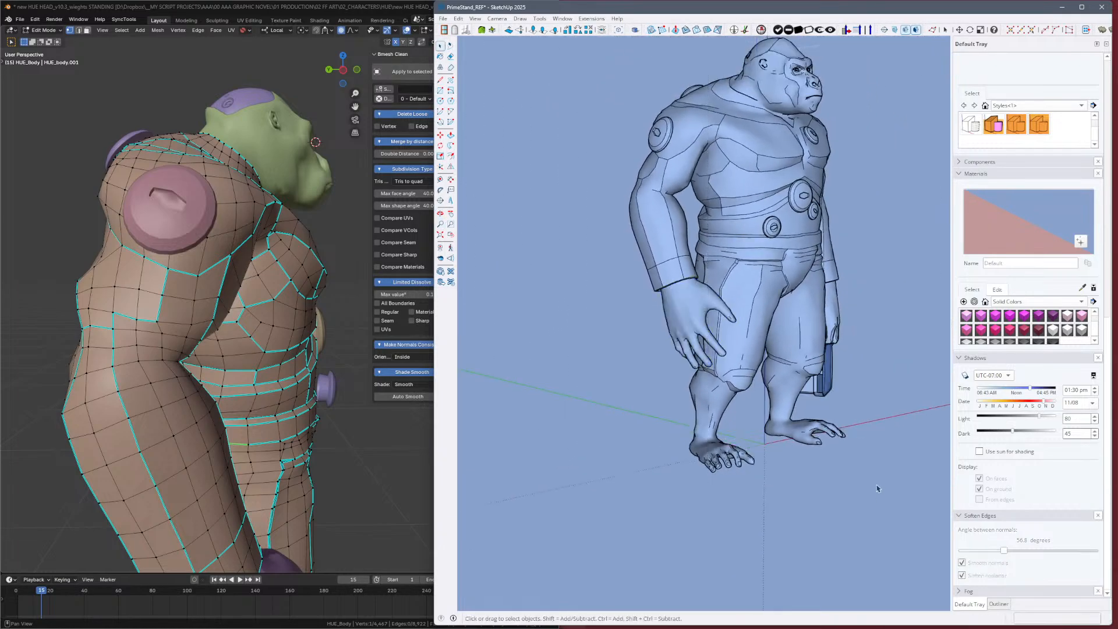
pyautogui.moveTo(876, 488); pyautogui.dragTo(702, 471, button='middle')
pyautogui.moveTo(738, 461)
pyautogui.mouseDown(button='middle')
pyautogui.moveTo(768, 463)
pyautogui.moveTo(885, 425)
pyautogui.moveTo(804, 405)
pyautogui.moveTo(850, 408)
pyautogui.moveTo(748, 464)
pyautogui.moveTo(665, 327)
pyautogui.moveTo(720, 414)
pyautogui.mouseUp(button='middle')
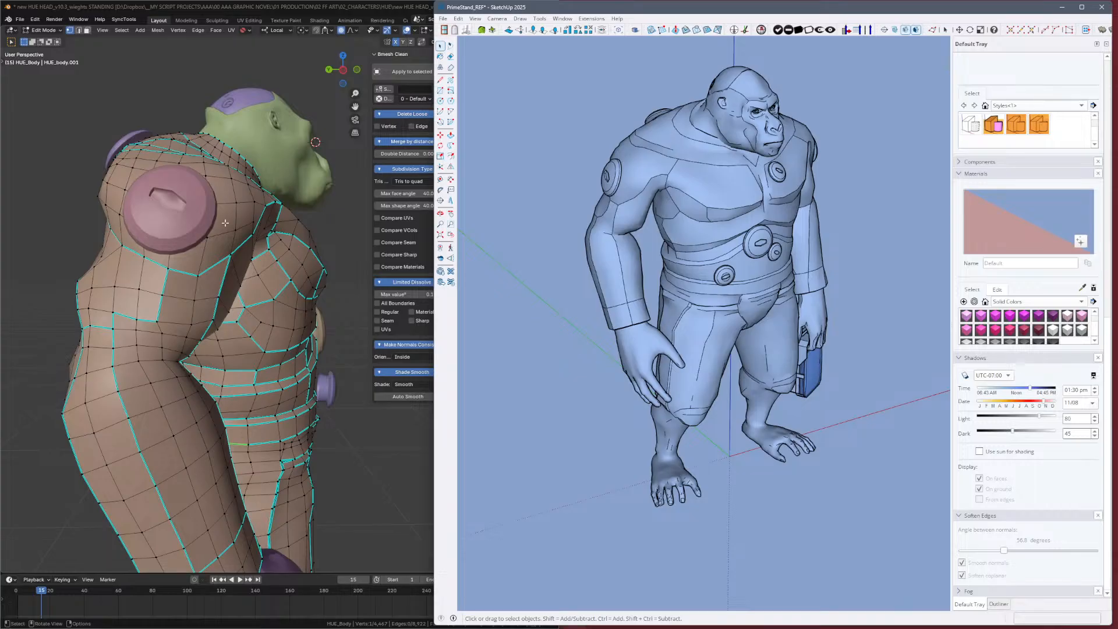
pyautogui.hotkey('ctrl', 's')
# Examine how the fingers grip the case handle in SketchUp and compare them with the purple hand in Blender.
pyautogui.click(744, 380)
pyautogui.moveTo(650, 328)
pyautogui.mouseDown(button='middle')
pyautogui.moveTo(602, 327)
pyautogui.moveTo(589, 377)
pyautogui.moveTo(706, 366)
pyautogui.moveTo(527, 381)
pyautogui.mouseUp(button='middle')
pyautogui.moveTo(402, 396)
pyautogui.mouseDown(button='middle')
pyautogui.moveTo(256, 417)
pyautogui.moveTo(244, 333)
pyautogui.moveTo(187, 344)
pyautogui.moveTo(169, 280)
pyautogui.moveTo(176, 285)
pyautogui.mouseUp(button='middle')
pyautogui.scroll(4, 243, 334)
pyautogui.moveTo(707, 379)
pyautogui.mouseDown(button='middle')
pyautogui.moveTo(296, 345)
pyautogui.moveTo(215, 361)
pyautogui.mouseUp(button='middle')
pyautogui.scroll(8, 688, 370)
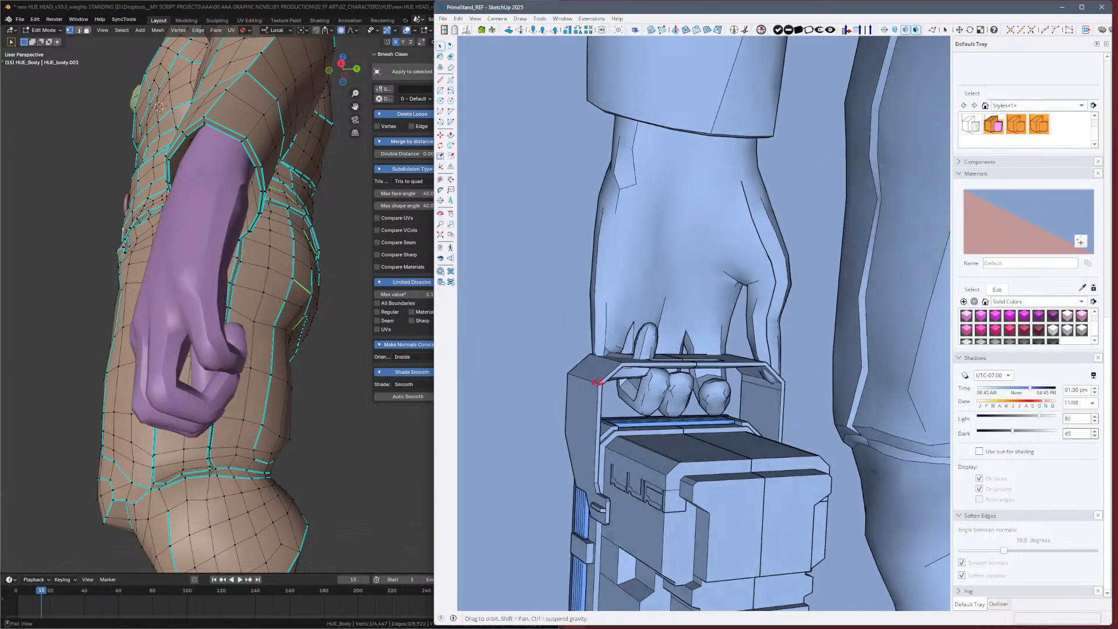
pyautogui.moveTo(606, 382)
pyautogui.mouseDown(button='middle')
pyautogui.moveTo(691, 416)
pyautogui.moveTo(684, 377)
pyautogui.moveTo(801, 324)
pyautogui.moveTo(833, 352)
pyautogui.moveTo(828, 373)
pyautogui.moveTo(820, 352)
pyautogui.moveTo(788, 332)
pyautogui.moveTo(811, 331)
pyautogui.mouseUp(button='middle')
pyautogui.scroll(3, 704, 382)
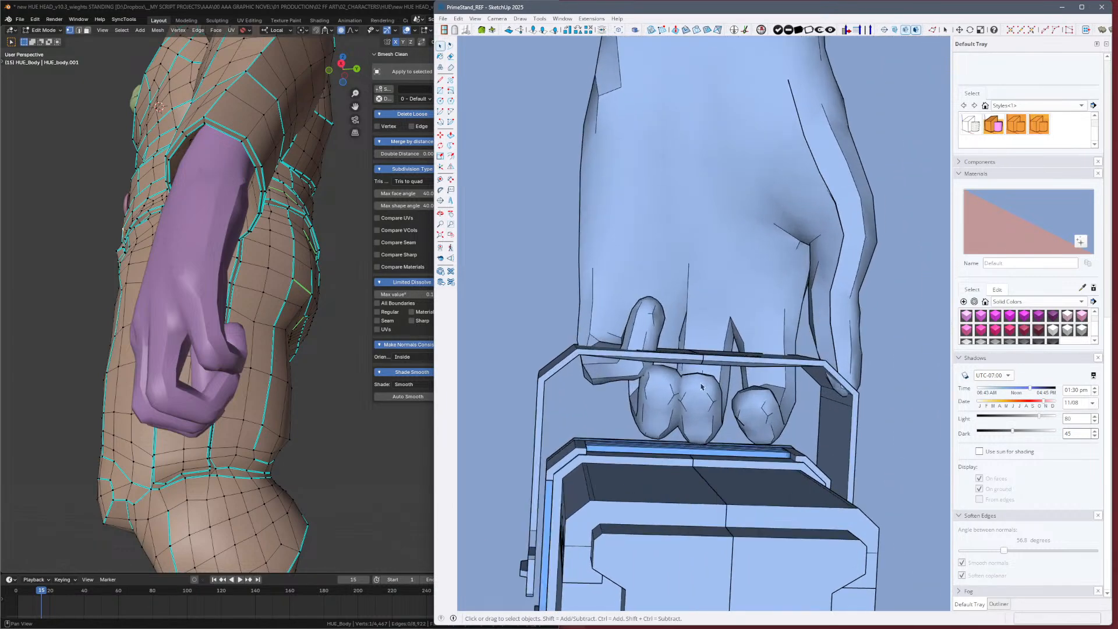
pyautogui.moveTo(706, 389)
pyautogui.mouseDown(button='middle')
pyautogui.moveTo(694, 378)
pyautogui.moveTo(693, 399)
pyautogui.moveTo(738, 374)
pyautogui.moveTo(799, 374)
pyautogui.mouseUp(button='middle')
pyautogui.moveTo(305, 344)
pyautogui.mouseDown(button='middle')
pyautogui.moveTo(218, 373)
pyautogui.moveTo(252, 368)
pyautogui.moveTo(231, 381)
pyautogui.mouseUp(button='middle')
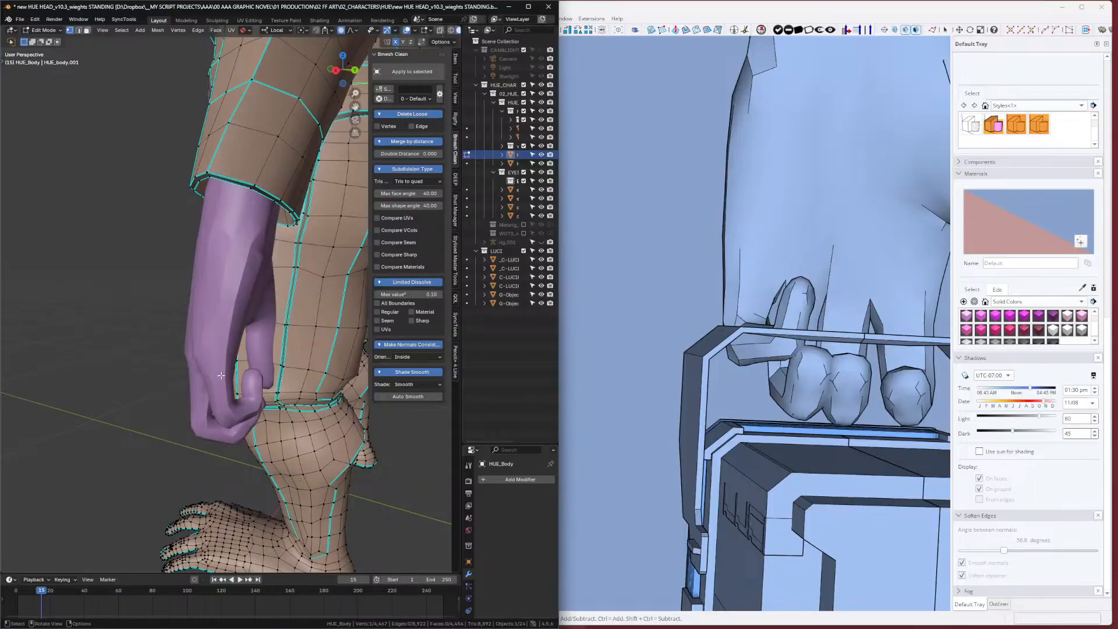
# Unhide rig.001 in Blender, leave the body mesh's Edit Mode, and put the rig into Pose Mode.
pyautogui.moveTo(361, 149); pyautogui.dragTo(56, 40, button='middle')
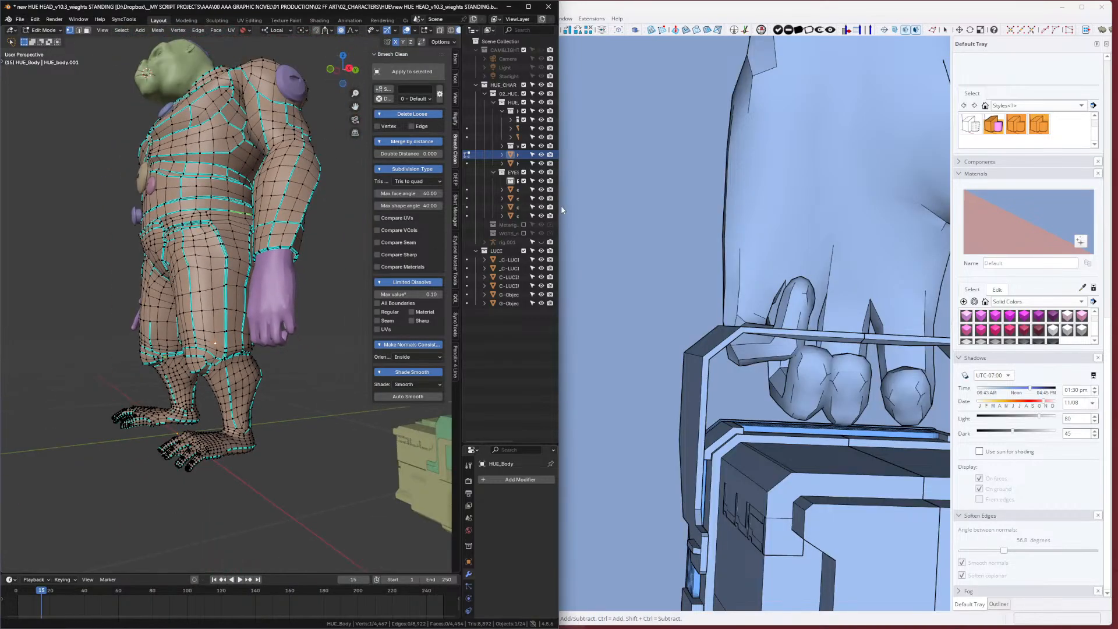
pyautogui.click(541, 242)
pyautogui.moveTo(214, 331); pyautogui.dragTo(230, 338, button='middle')
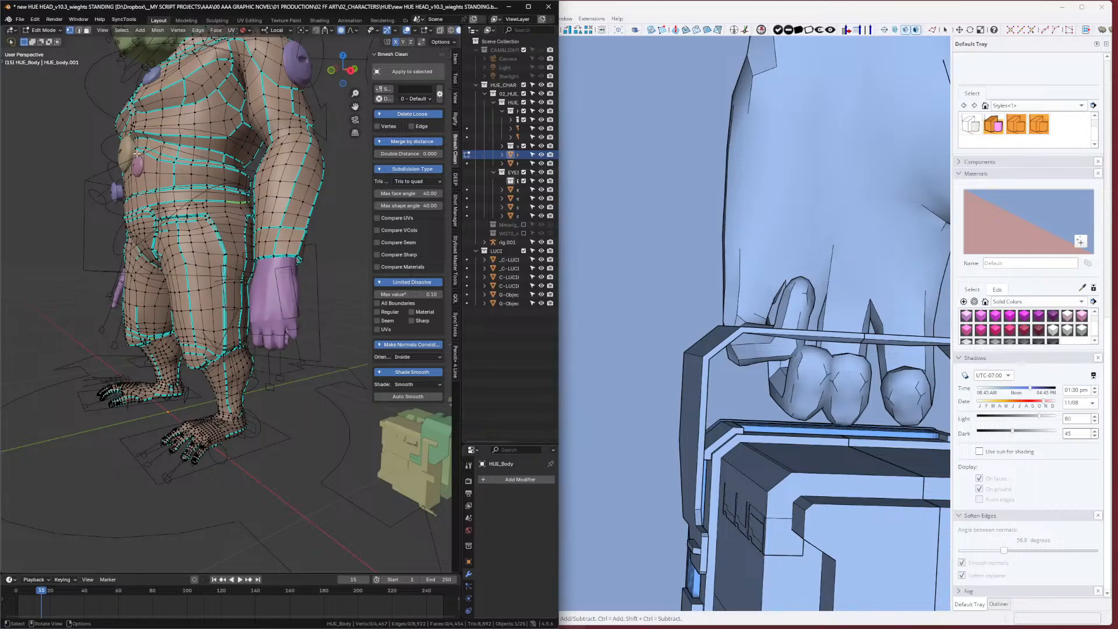
pyautogui.press('Tab')
pyautogui.click(316, 329)
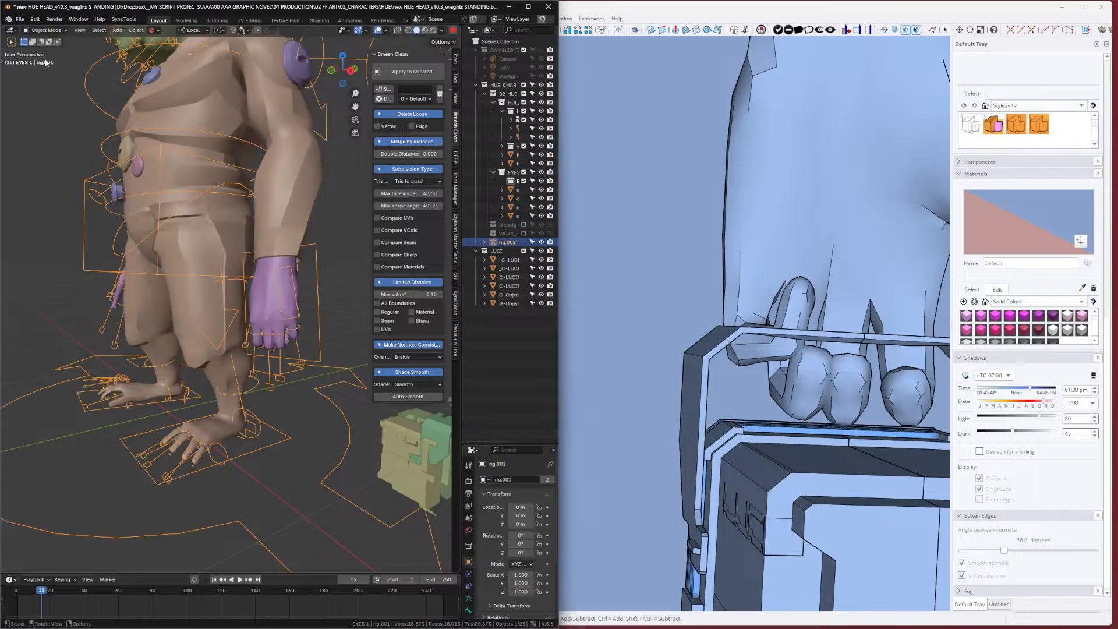
pyautogui.click(47, 30)
pyautogui.click(47, 66)
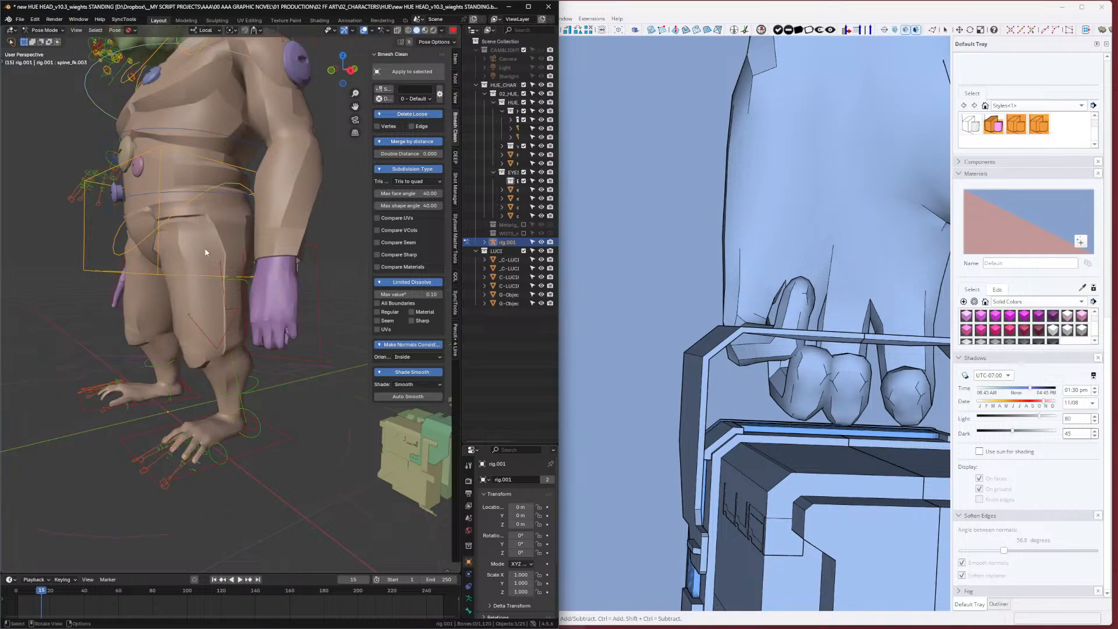
# Select the left and right hand IK controls in turn to inspect how the rig handles each hand.
pyautogui.moveTo(309, 329); pyautogui.dragTo(356, 352, button='middle')
pyautogui.click(257, 341)
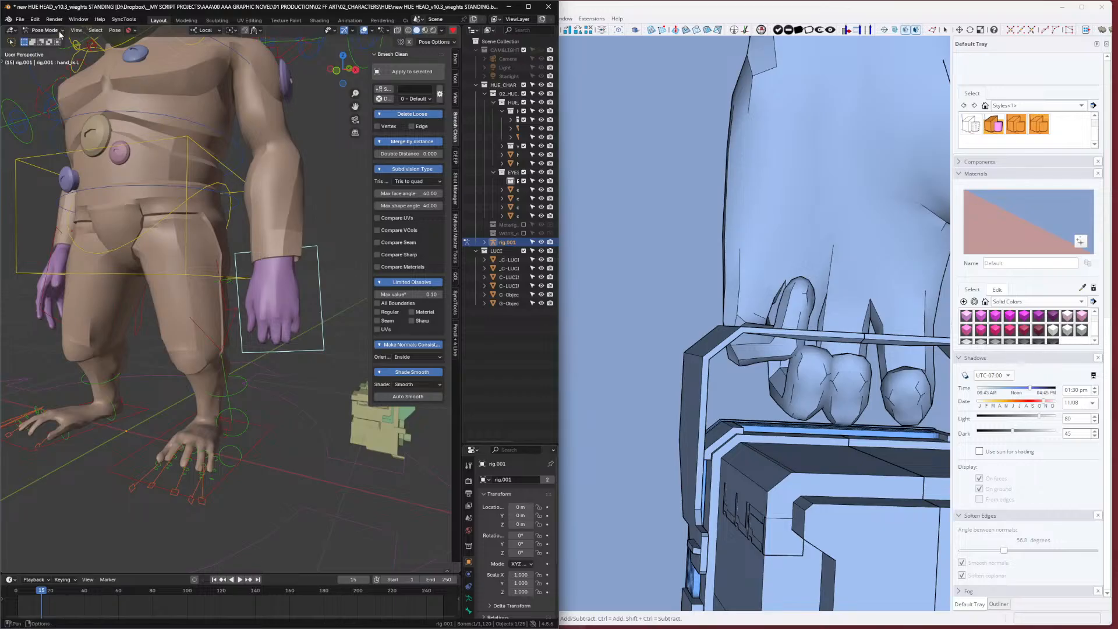
pyautogui.moveTo(257, 312); pyautogui.dragTo(272, 315, button='middle')
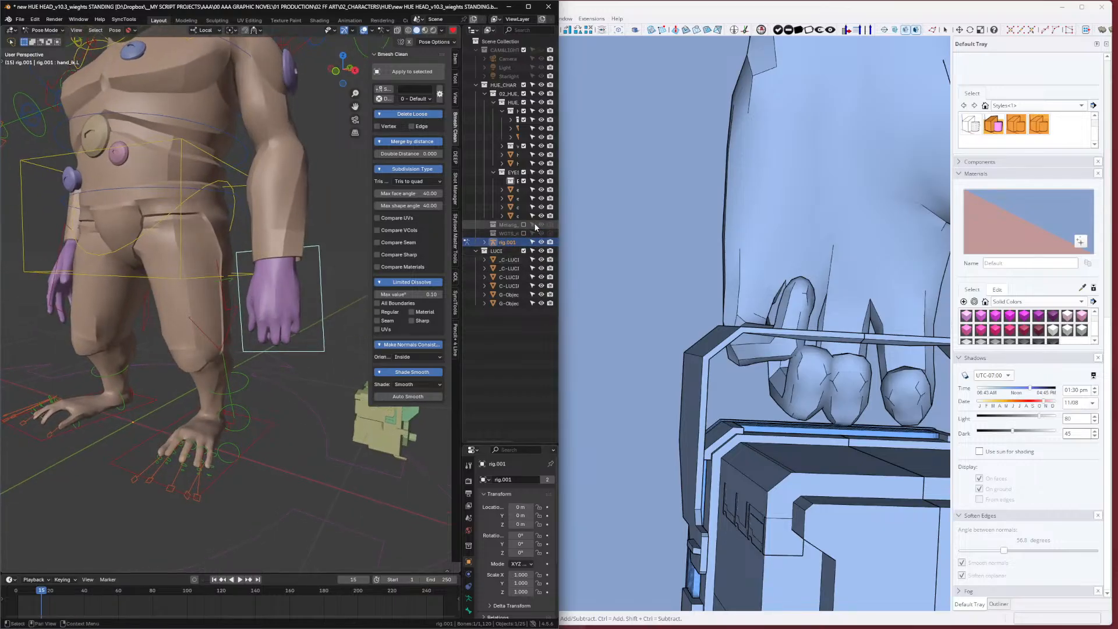
pyautogui.moveTo(335, 321); pyautogui.dragTo(362, 315, button='middle')
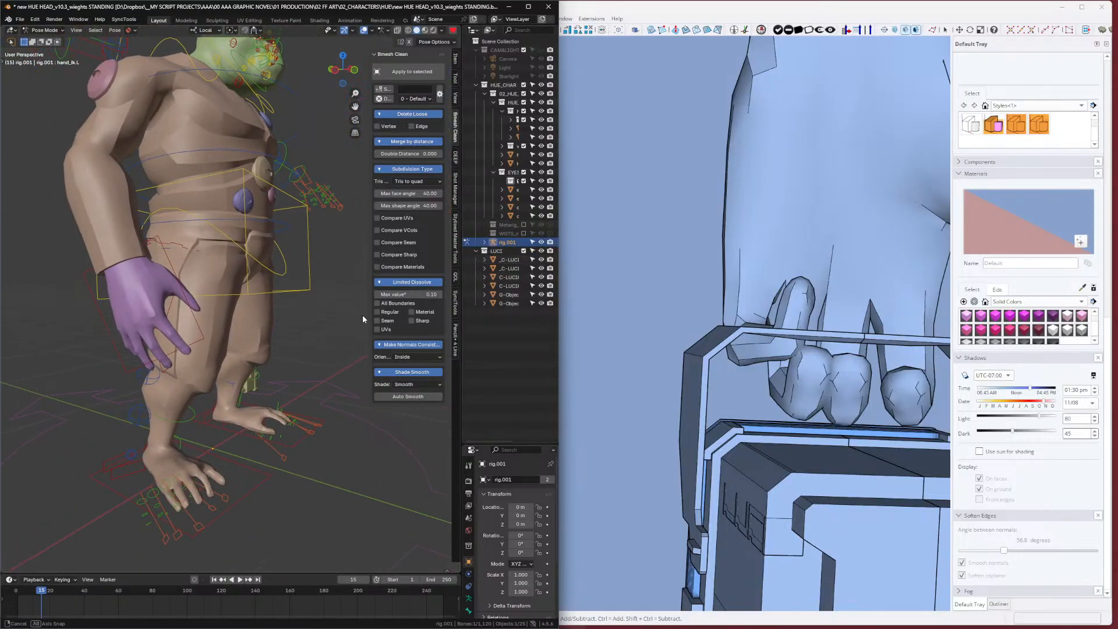
pyautogui.click(170, 257)
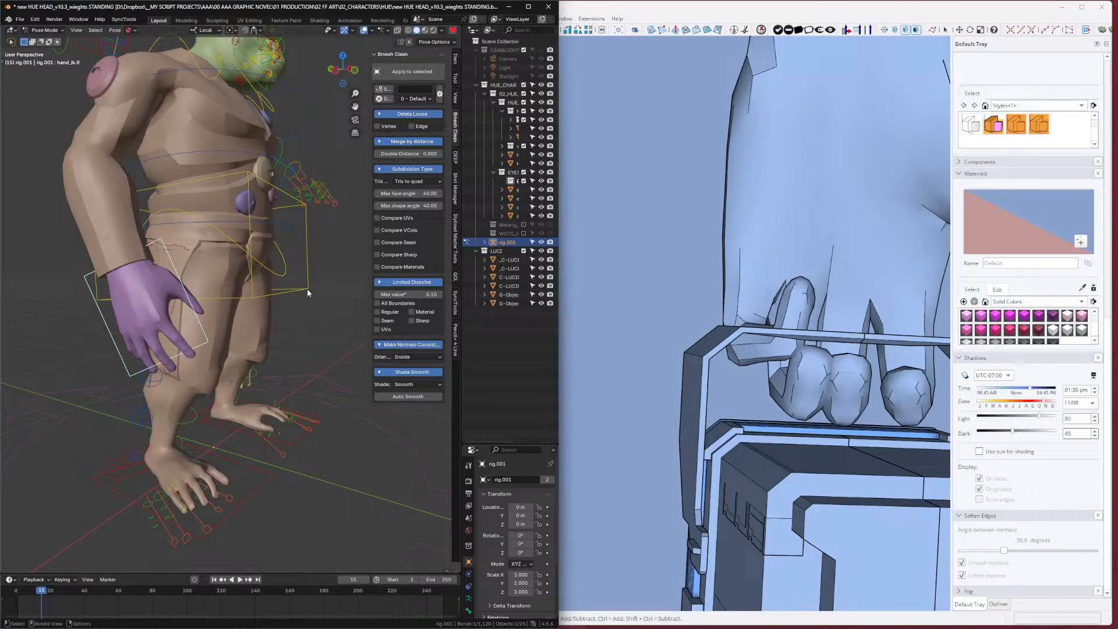
pyautogui.moveTo(307, 292); pyautogui.dragTo(224, 278, button='middle')
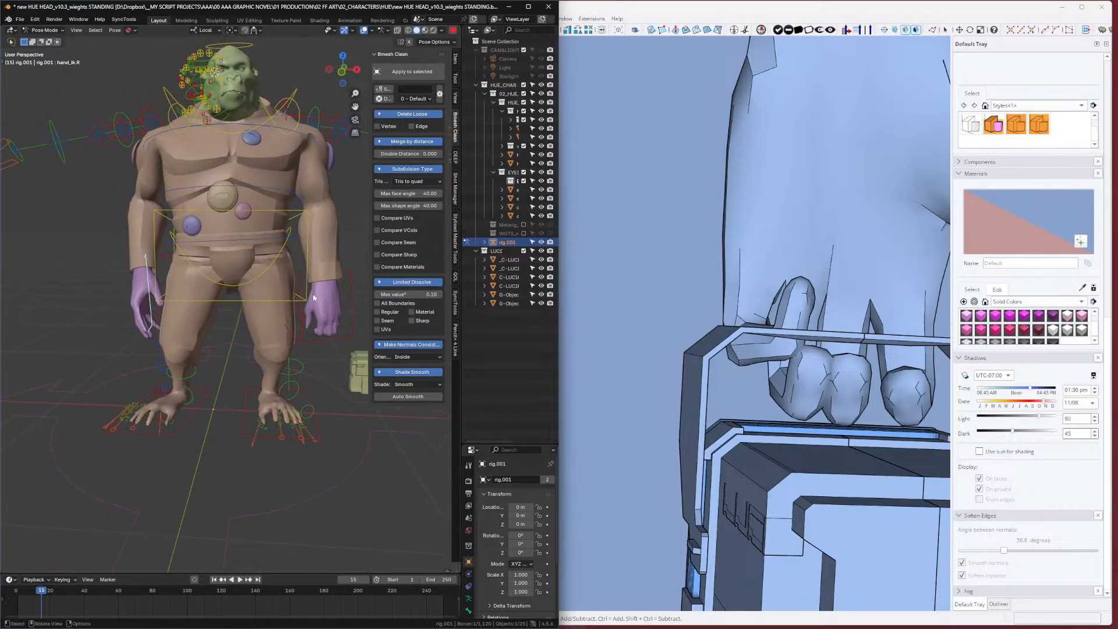
# Examine the whole rigged character from the front and both sides, including its arm controls and the case.
pyautogui.press('`')
pyautogui.click(185, 466)
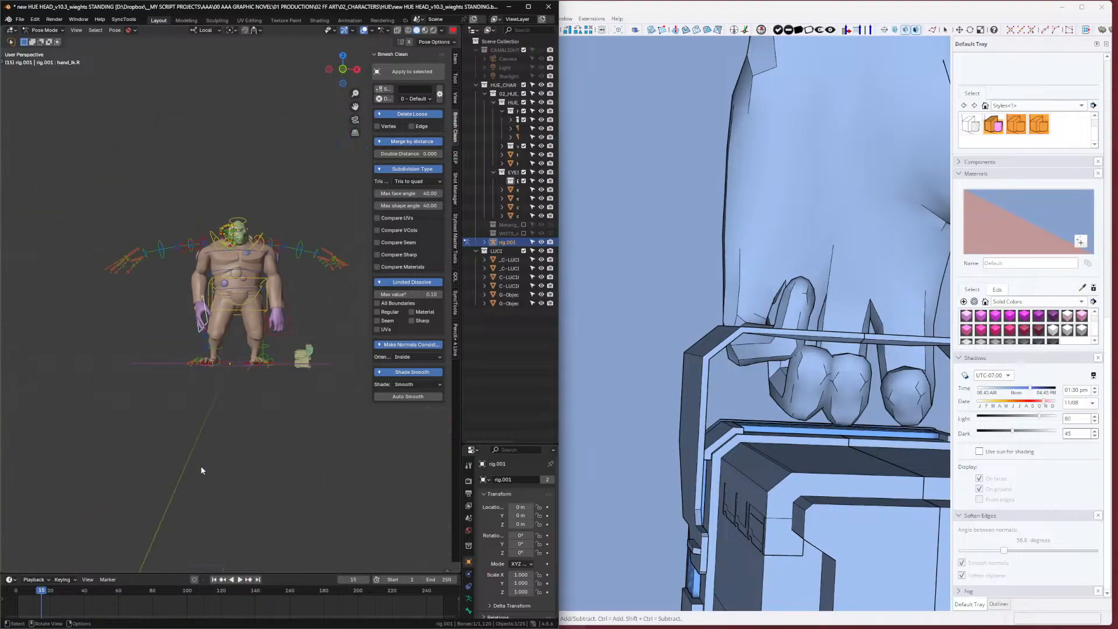
pyautogui.moveTo(249, 380)
pyautogui.mouseDown(button='middle')
pyautogui.moveTo(250, 402)
pyautogui.moveTo(252, 382)
pyautogui.mouseUp(button='middle')
pyautogui.scroll(4, 247, 309)
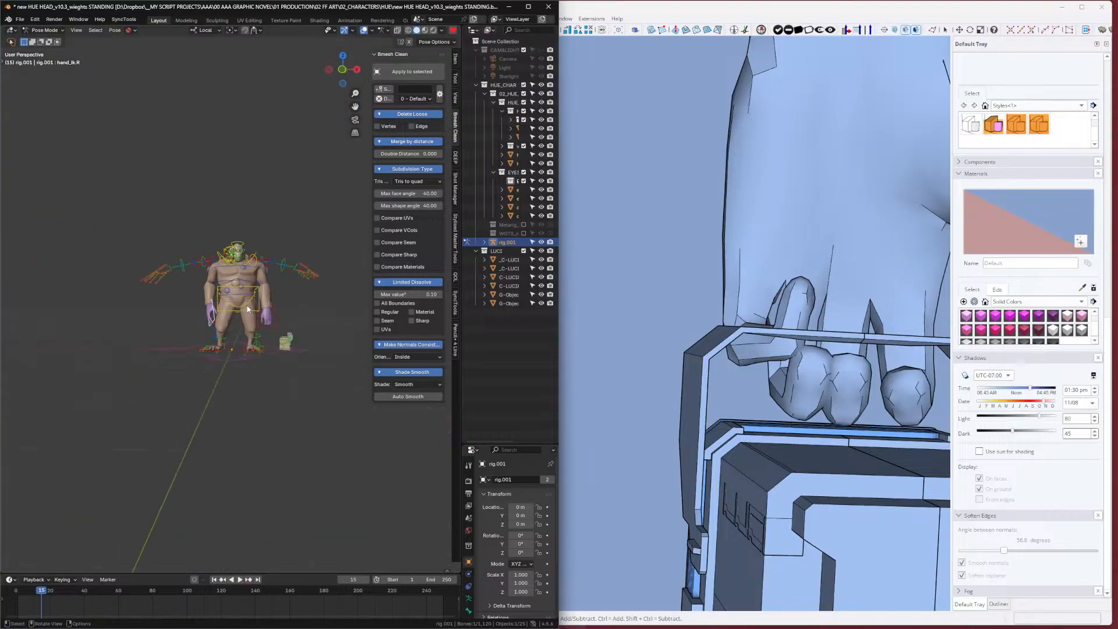
pyautogui.scroll(3, 247, 309)
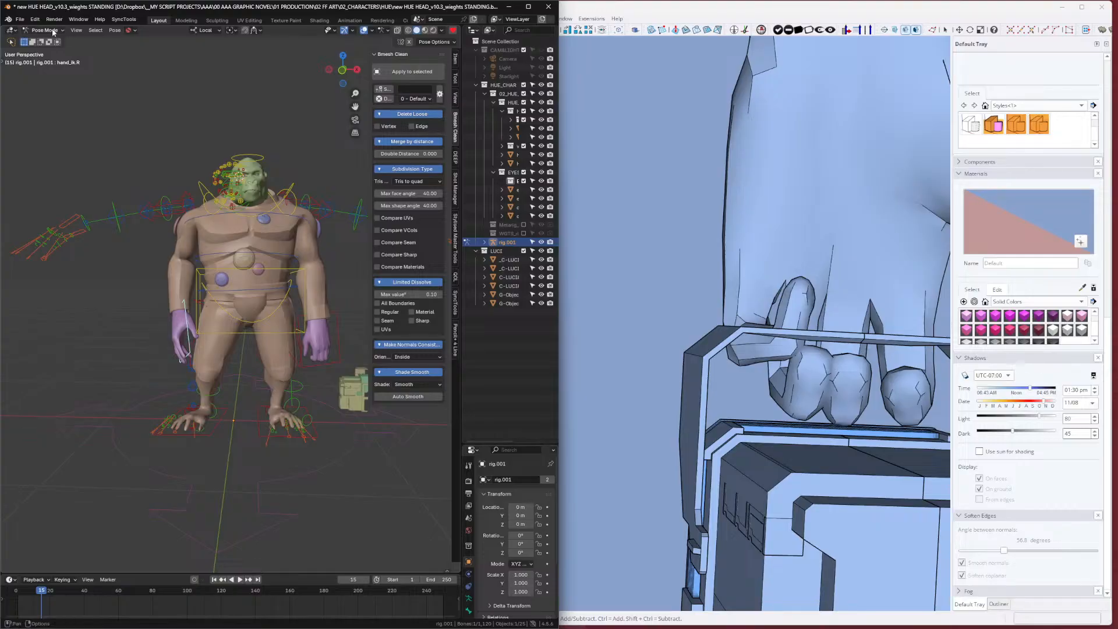
pyautogui.moveTo(179, 210); pyautogui.dragTo(297, 224, button='middle')
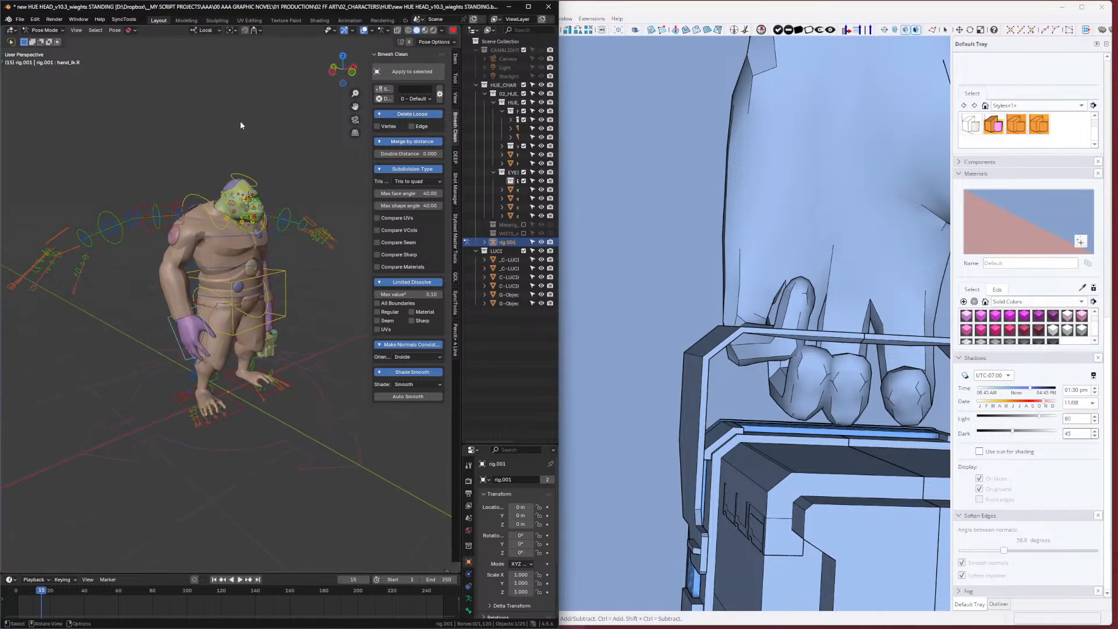
pyautogui.moveTo(243, 133)
pyautogui.mouseDown(button='middle')
pyautogui.moveTo(287, 187)
pyautogui.moveTo(205, 159)
pyautogui.moveTo(144, 170)
pyautogui.moveTo(148, 155)
pyautogui.moveTo(174, 169)
pyautogui.moveTo(155, 170)
pyautogui.moveTo(154, 182)
pyautogui.mouseUp(button='middle')
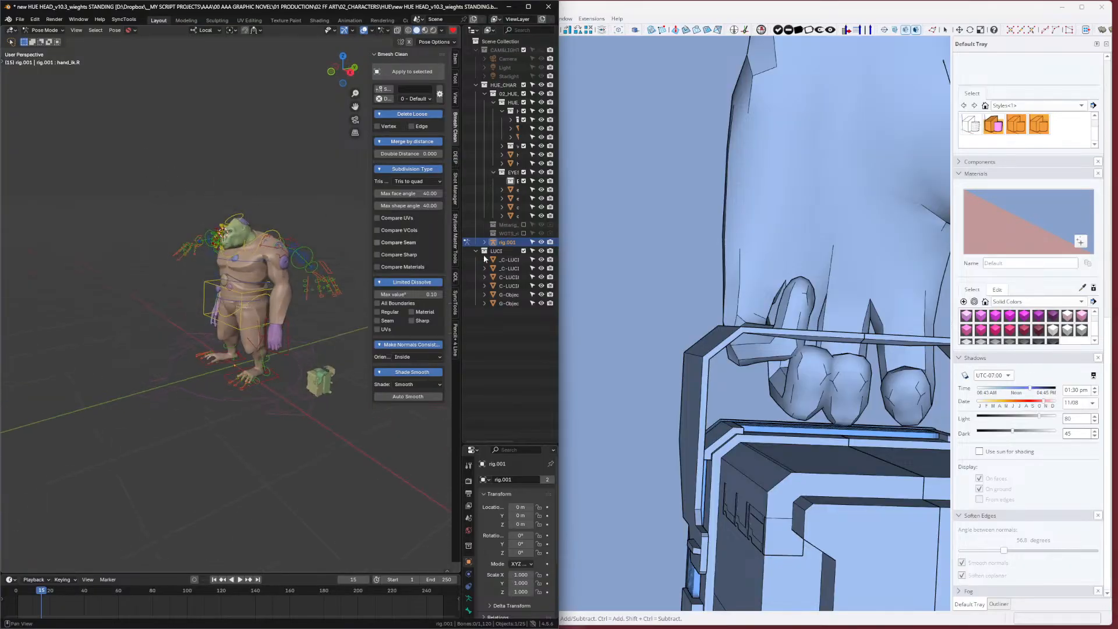
# Switch to SketchUp and examine the case-holding arm, from the gripping hand up to the elbow and shoulder.
pyautogui.moveTo(672, 287)
pyautogui.mouseDown(button='middle')
pyautogui.moveTo(866, 317)
pyautogui.moveTo(466, 292)
pyautogui.mouseUp(button='middle')
pyautogui.scroll(-3, 866, 317)
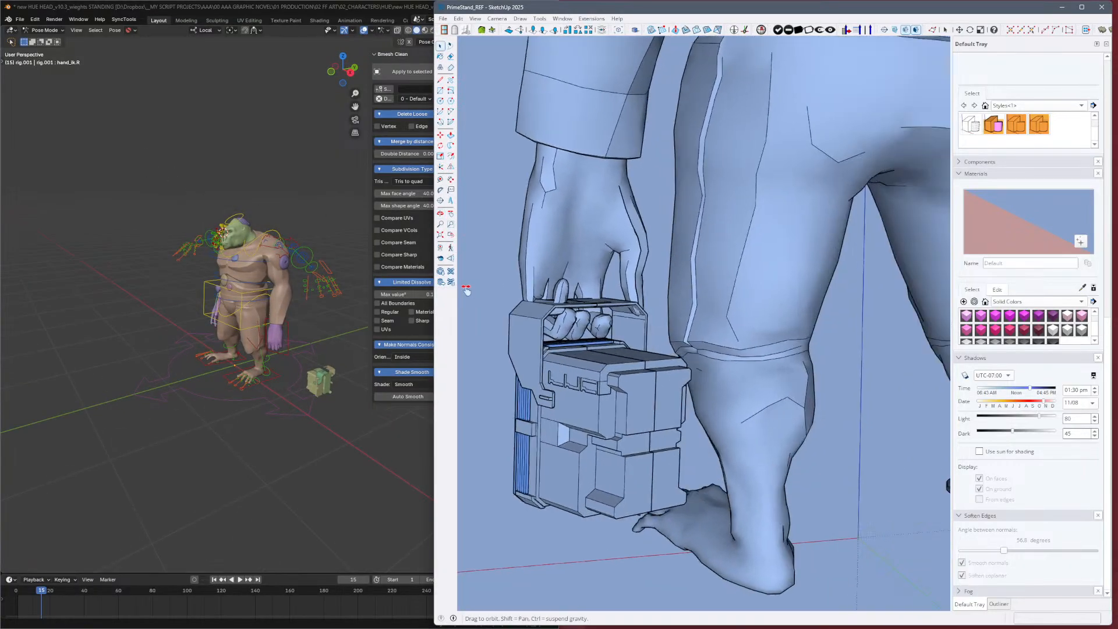
pyautogui.scroll(-4, 466, 291)
pyautogui.moveTo(678, 341)
pyautogui.mouseDown(button='middle')
pyautogui.moveTo(718, 370)
pyautogui.moveTo(788, 326)
pyautogui.moveTo(879, 349)
pyautogui.moveTo(909, 307)
pyautogui.moveTo(799, 272)
pyautogui.mouseUp(button='middle')
pyautogui.scroll(-4, 654, 263)
pyautogui.moveTo(632, 265)
pyautogui.mouseDown(button='middle')
pyautogui.moveTo(792, 264)
pyautogui.moveTo(552, 310)
pyautogui.mouseUp(button='middle')
pyautogui.scroll(-2, 648, 252)
pyautogui.scroll(6, 571, 262)
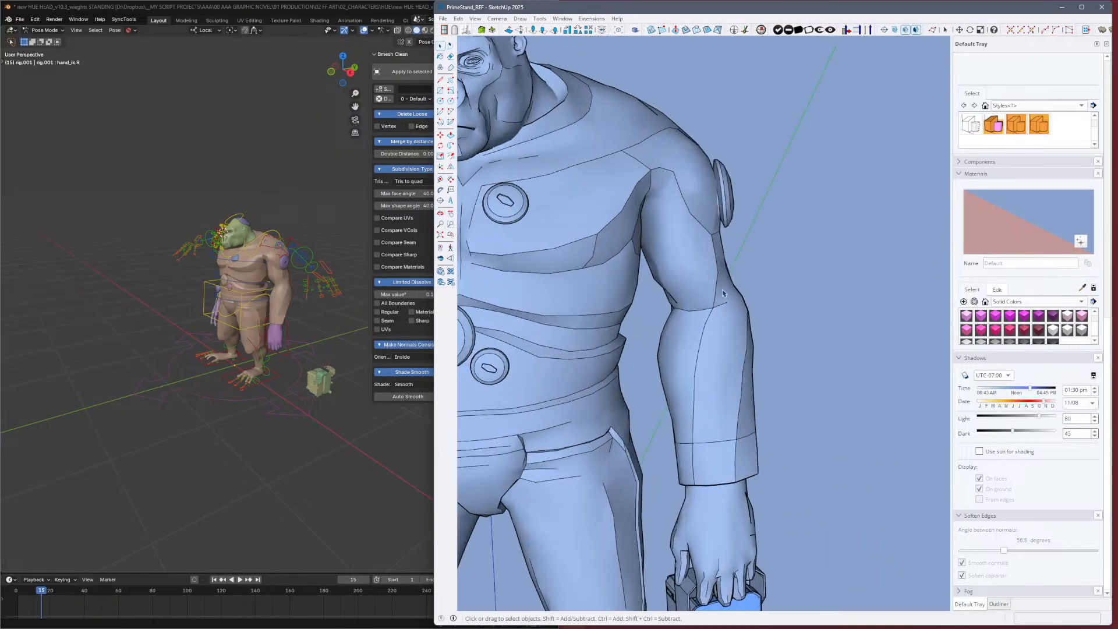
pyautogui.moveTo(571, 261); pyautogui.dragTo(567, 262, button='middle')
pyautogui.scroll(7, 264, 264)
pyautogui.scroll(-2, 264, 264)
# Switch back to Blender, return the rig to Object Mode and deselect everything.
pyautogui.moveTo(263, 264); pyautogui.dragTo(188, 178, button='middle')
pyautogui.click(56, 32)
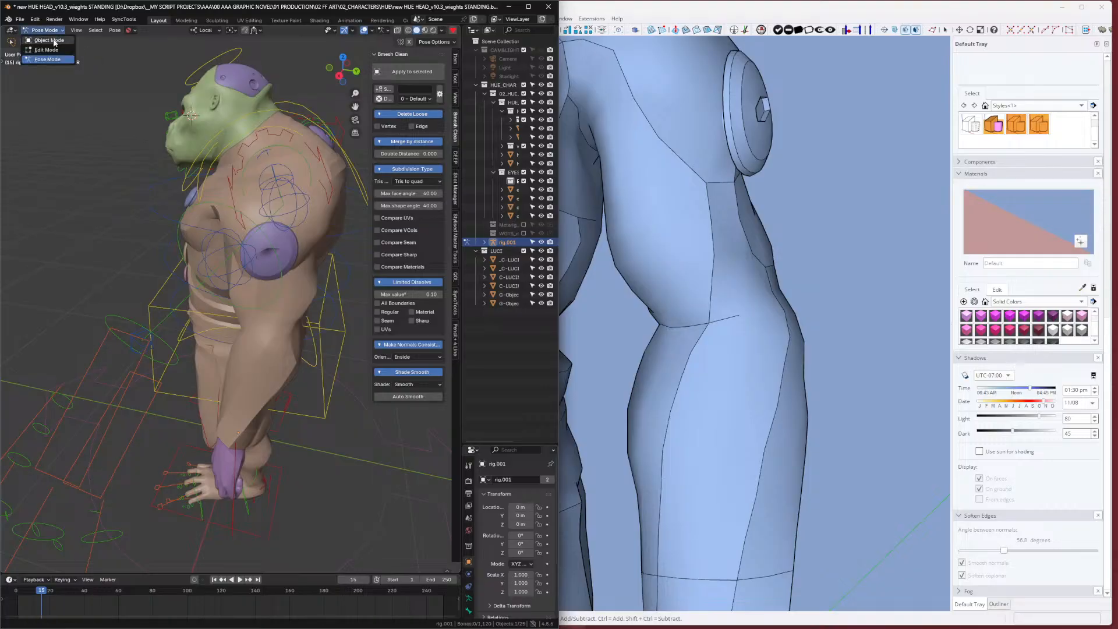
pyautogui.click(54, 40)
pyautogui.scroll(-6, 268, 249)
pyautogui.click(297, 222)
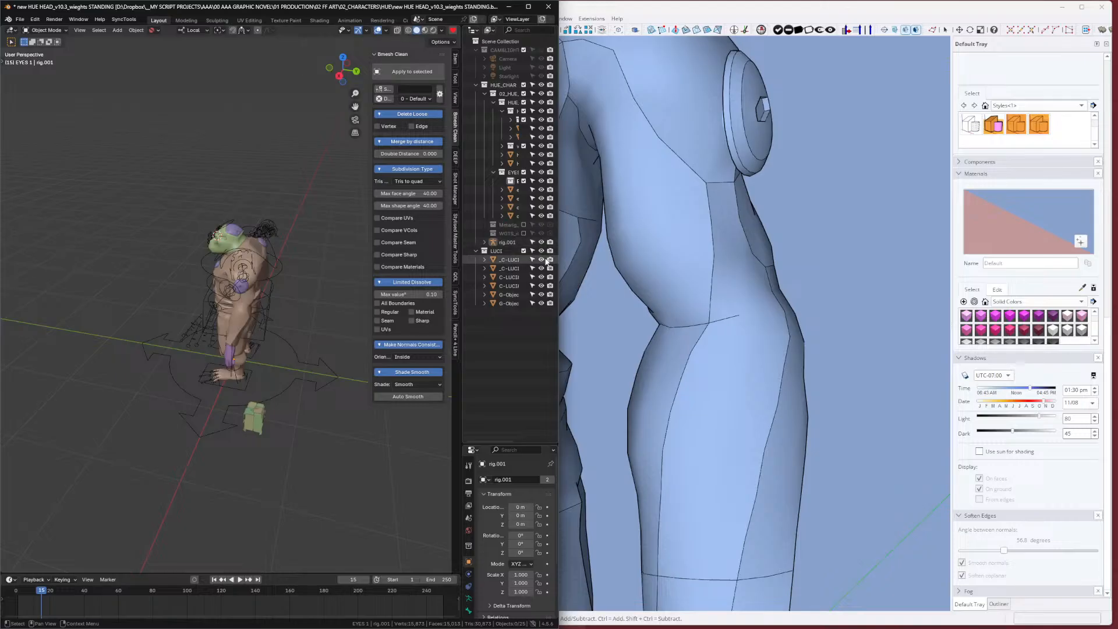
# Hide the rig.001 armature to view the bare character mesh and save the Blender file.
pyautogui.click(541, 243)
pyautogui.moveTo(242, 291); pyautogui.dragTo(123, 349, button='middle')
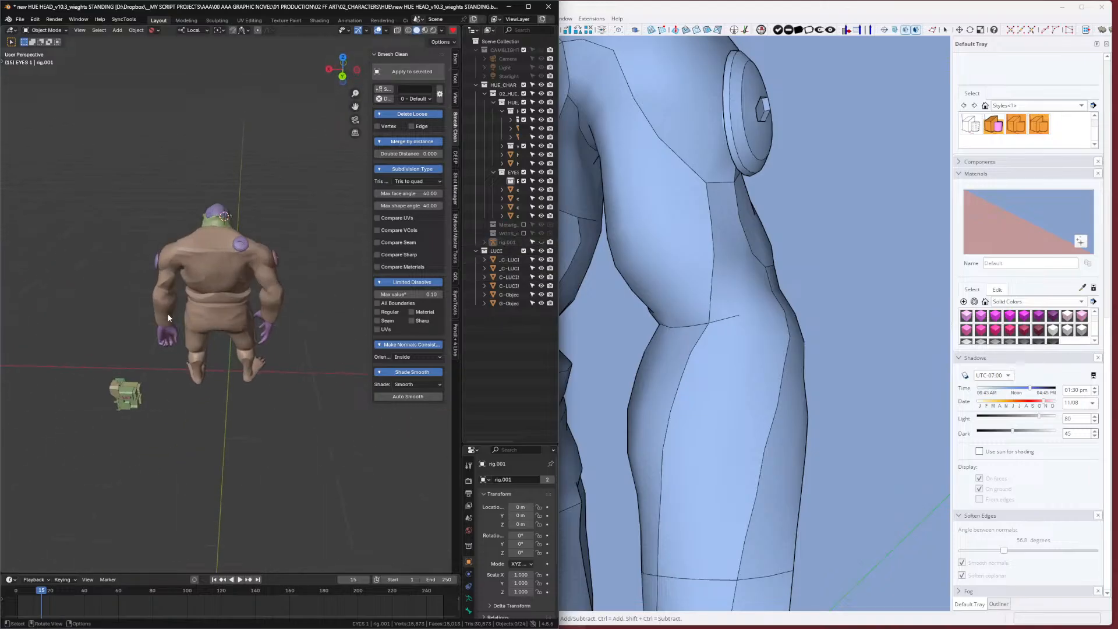
pyautogui.scroll(8, 195, 288)
pyautogui.moveTo(195, 288)
pyautogui.mouseDown(button='middle')
pyautogui.moveTo(226, 245)
pyautogui.moveTo(218, 300)
pyautogui.moveTo(233, 295)
pyautogui.mouseUp(button='middle')
pyautogui.scroll(-6, 226, 245)
pyautogui.hotkey('ctrl', 's')
# Switch to SketchUp and examine the empty hand's mesh with hidden geometry shown and hidden.
pyautogui.moveTo(757, 326)
pyautogui.mouseDown(button='middle')
pyautogui.moveTo(798, 305)
pyautogui.moveTo(783, 328)
pyautogui.moveTo(752, 325)
pyautogui.moveTo(875, 312)
pyautogui.moveTo(844, 332)
pyautogui.moveTo(908, 326)
pyautogui.moveTo(489, 342)
pyautogui.moveTo(647, 362)
pyautogui.moveTo(631, 337)
pyautogui.moveTo(730, 248)
pyautogui.mouseUp(button='middle')
pyautogui.scroll(-5, 781, 331)
pyautogui.scroll(10, 594, 349)
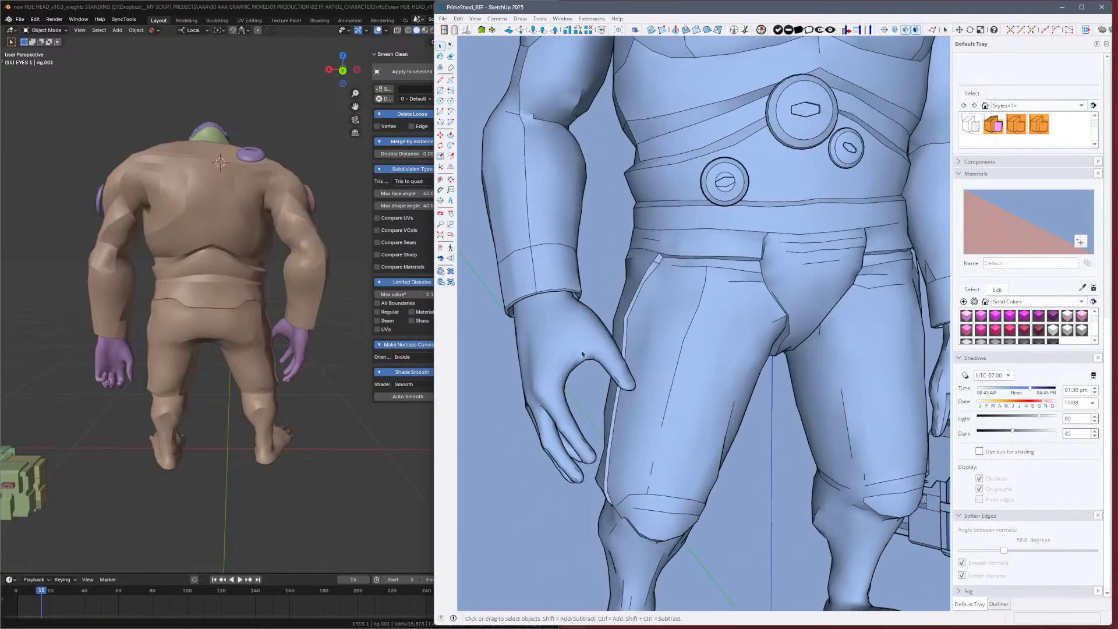
pyautogui.tripleClick(584, 346)
pyautogui.hotkey('alt', 'h')
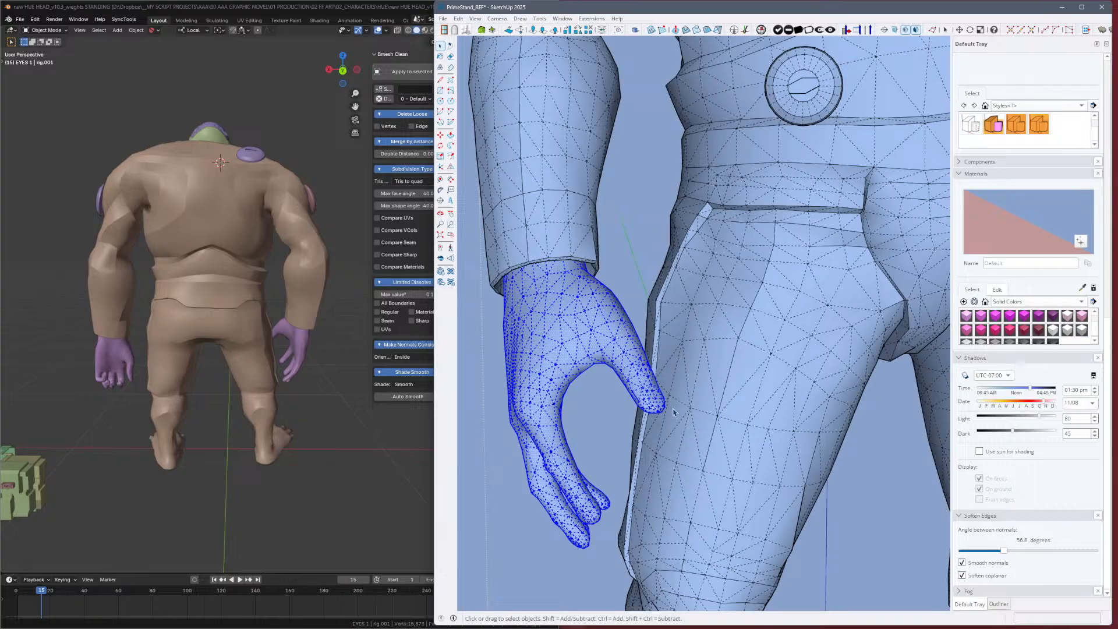
pyautogui.click(751, 348)
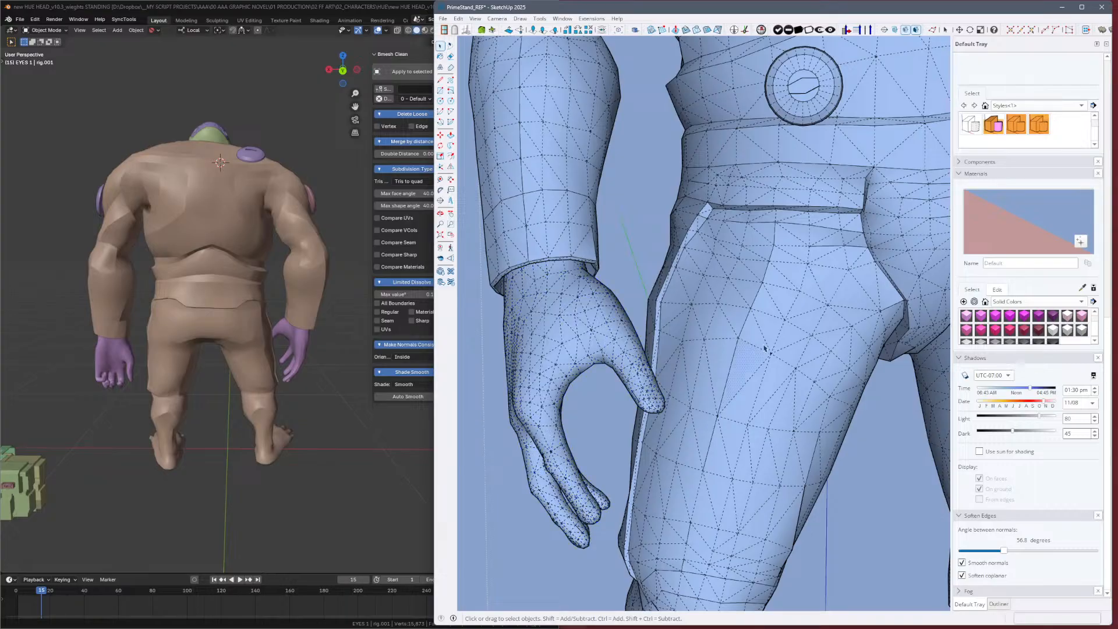
pyautogui.hotkey('alt', 'h')
pyautogui.moveTo(750, 383); pyautogui.dragTo(784, 382, button='middle')
pyautogui.press('z')
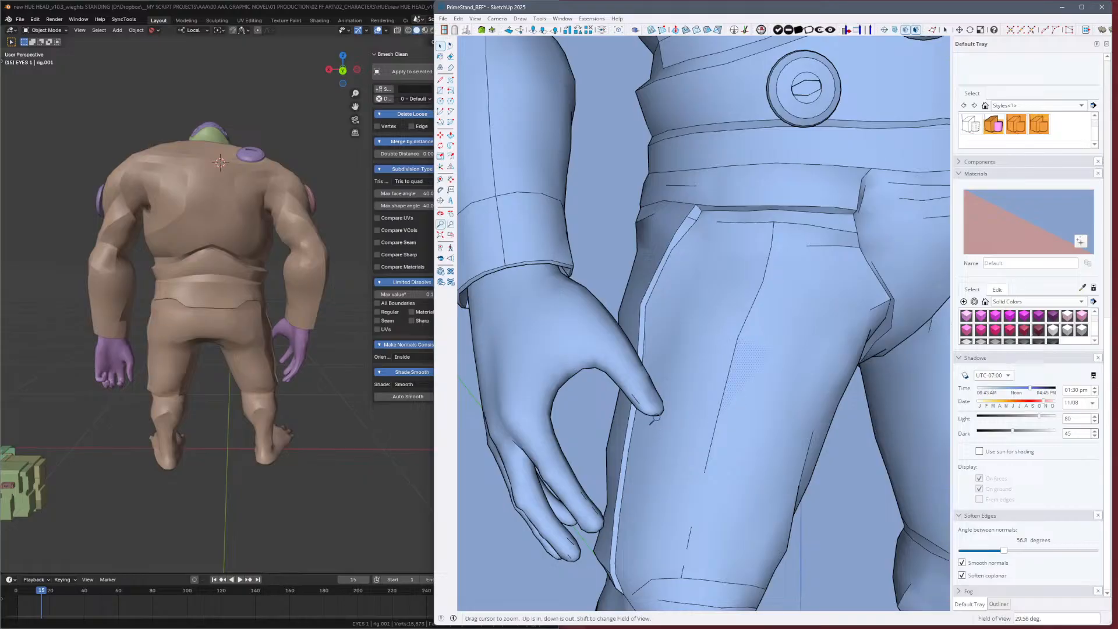
pyautogui.moveTo(682, 361)
pyautogui.mouseDown()
pyautogui.moveTo(690, 401)
pyautogui.moveTo(657, 390)
pyautogui.mouseUp()
pyautogui.press('space')
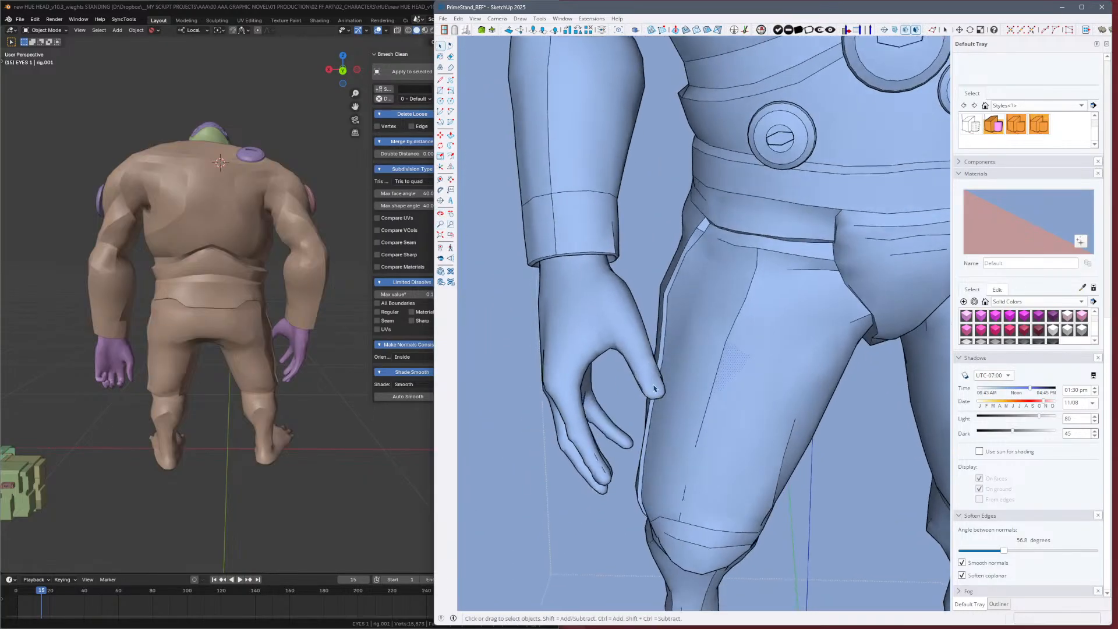
# Frame the thumb tip with hidden geometry shown and unsoften the edges that outline the thumbnail.
pyautogui.tripleClick(656, 391)
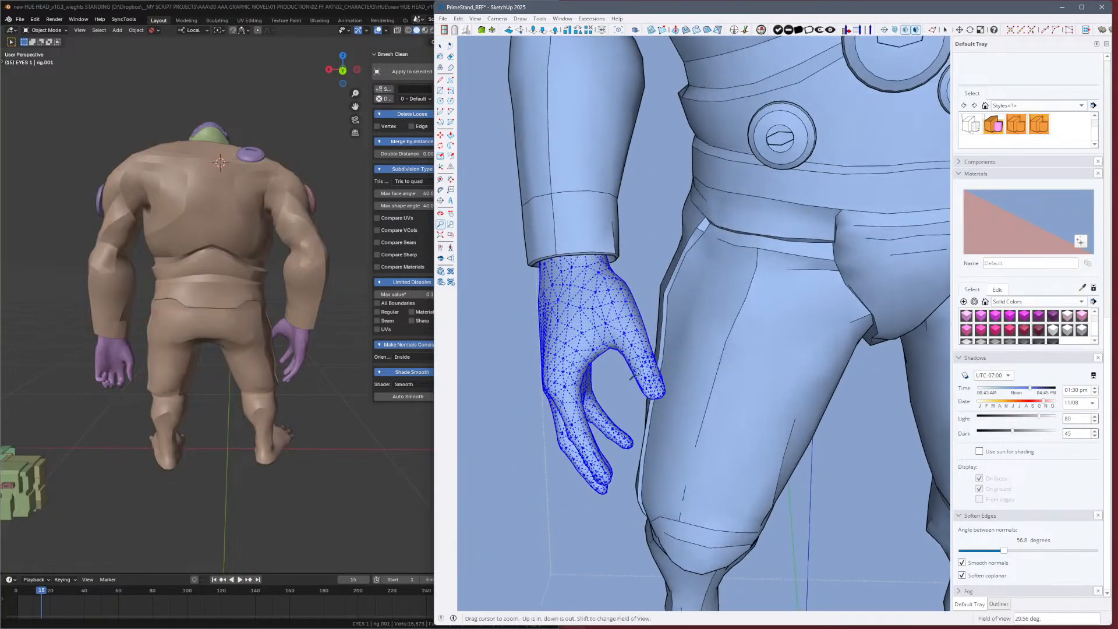
pyautogui.hotkey('alt', 'h')
pyautogui.moveTo(662, 400); pyautogui.dragTo(679, 410)
pyautogui.hotkey('alt', 'h')
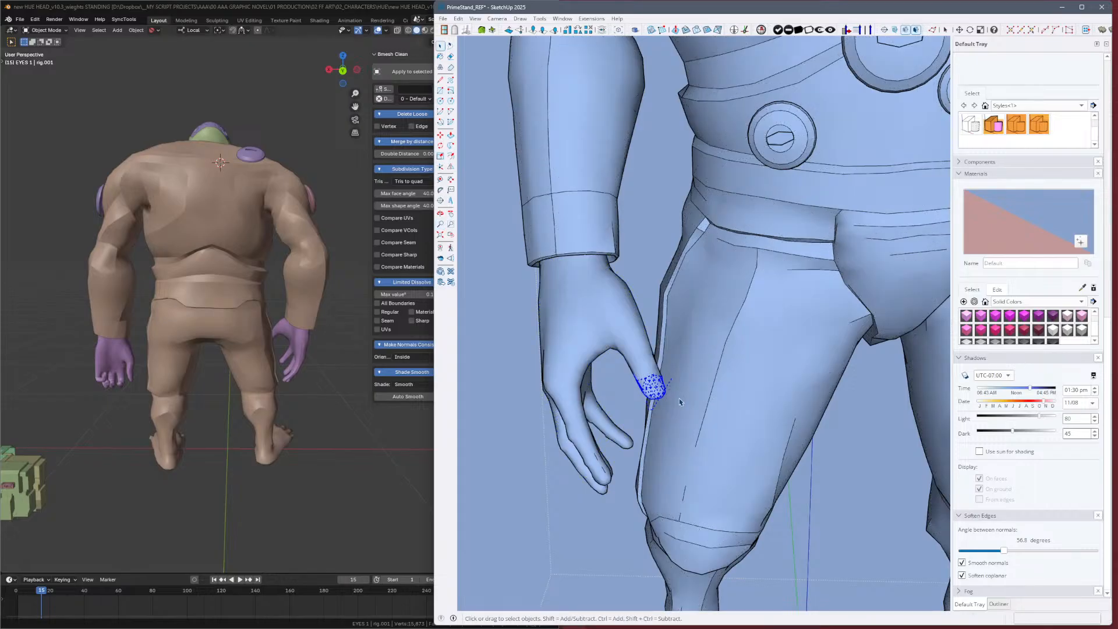
pyautogui.hotkey('shift', 'z')
pyautogui.moveTo(729, 380)
pyautogui.mouseDown(button='middle')
pyautogui.moveTo(796, 404)
pyautogui.moveTo(804, 393)
pyautogui.moveTo(801, 410)
pyautogui.mouseUp(button='middle')
pyautogui.press('e')
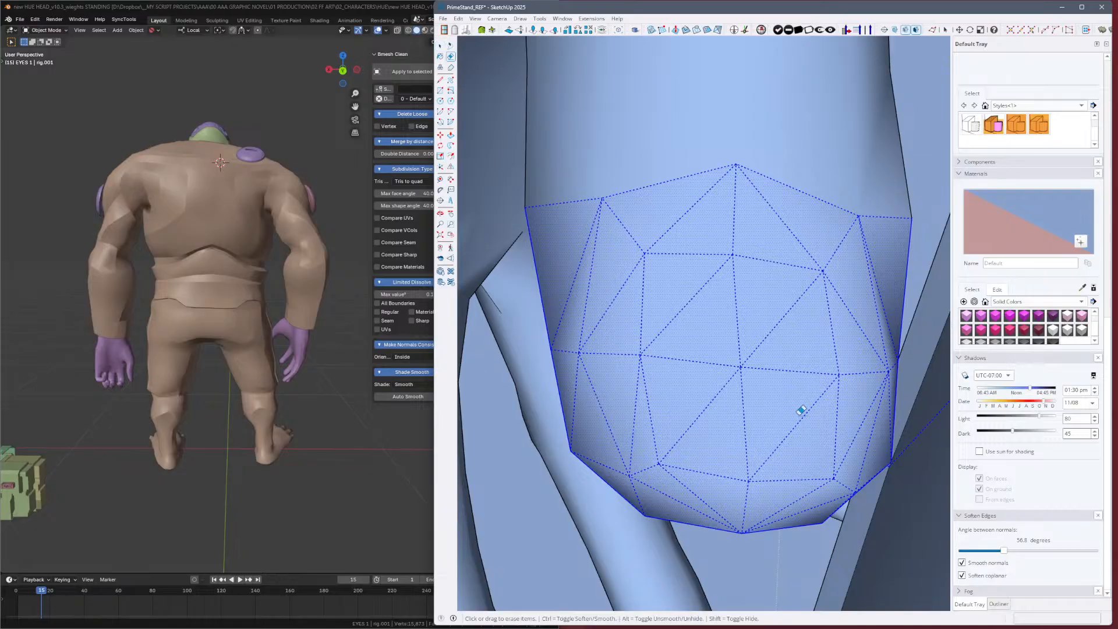
pyautogui.hotkey('alt', 'h')
pyautogui.keyDown('alt'); pyautogui.click(793, 265); pyautogui.keyUp('alt')
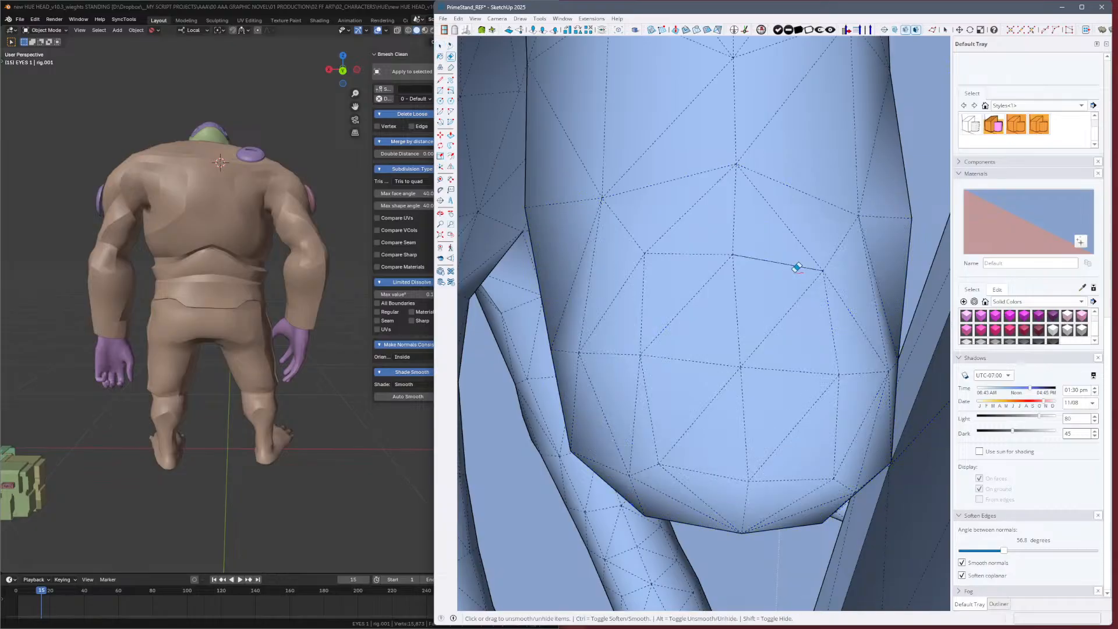
pyautogui.keyDown('alt'); pyautogui.click(717, 254); pyautogui.keyUp('alt')
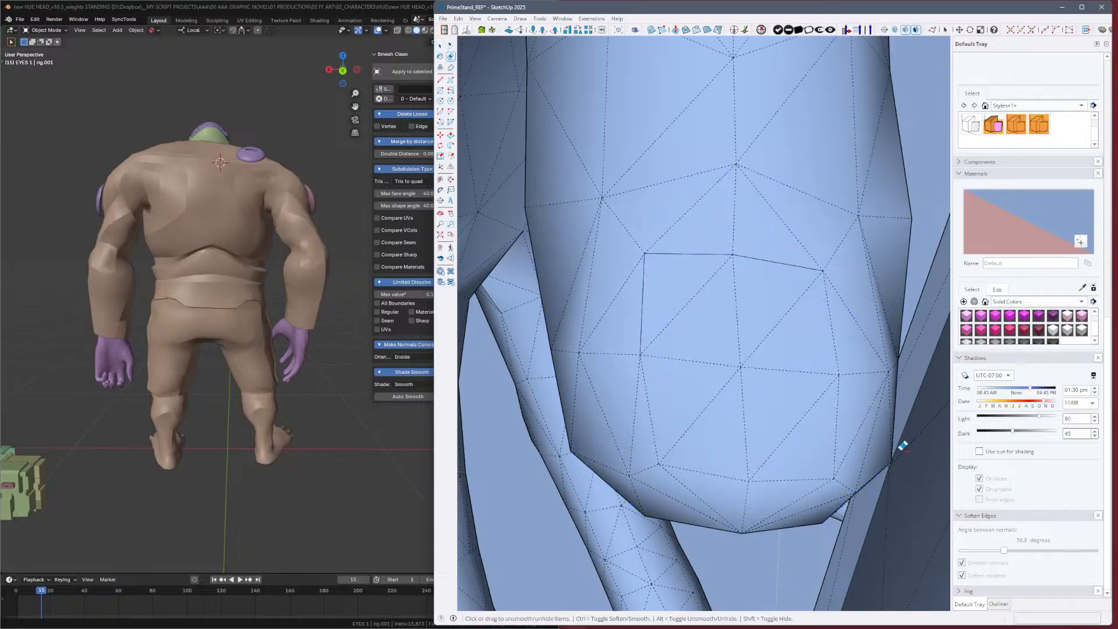
pyautogui.keyDown('alt'); pyautogui.moveTo(668, 456); pyautogui.dragTo(808, 487); pyautogui.keyUp('alt')
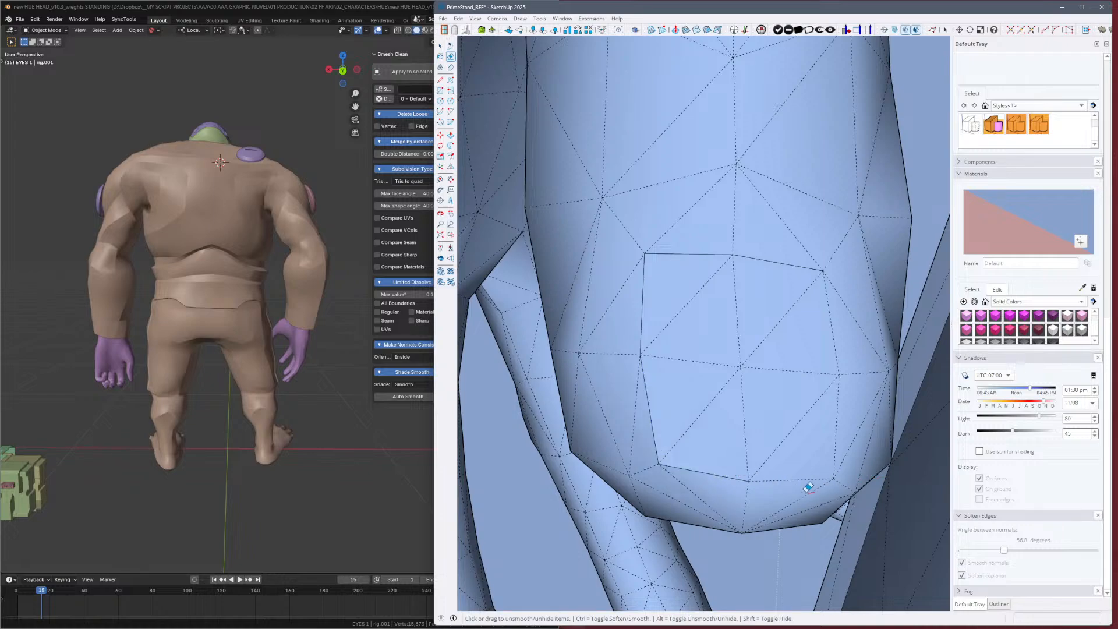
pyautogui.keyDown('alt'); pyautogui.moveTo(834, 447); pyautogui.dragTo(837, 342); pyautogui.keyUp('alt')
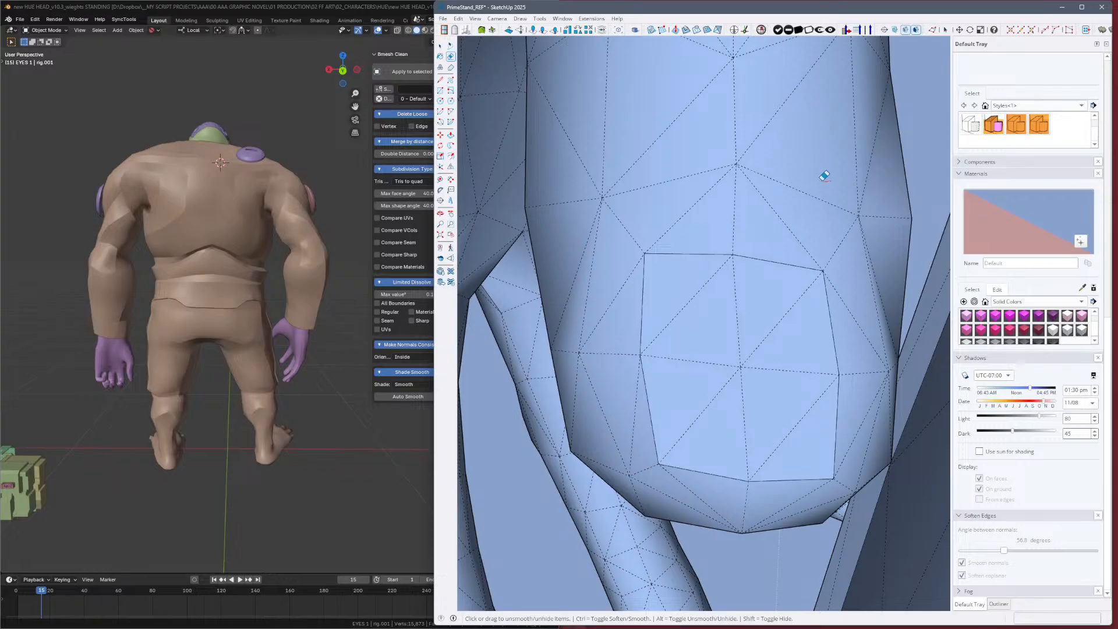
# Unsoften a crease edge just above the thumbnail and short crease edges at the thumb's knuckle.
pyautogui.hotkey('alt', 'h')
pyautogui.hotkey('alt', 'h')
pyautogui.hotkey('alt', 'h')
pyautogui.press('z')
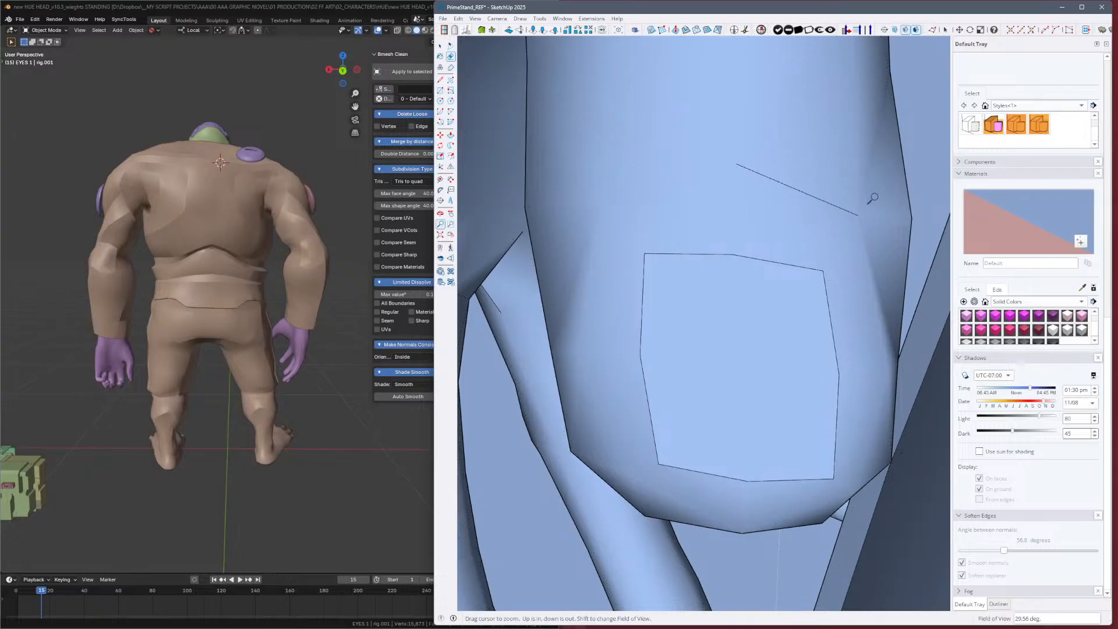
pyautogui.moveTo(866, 197); pyautogui.dragTo(677, 500)
pyautogui.moveTo(791, 291)
pyautogui.keyDown('shift'); pyautogui.mouseDown(button='middle')
pyautogui.moveTo(828, 404)
pyautogui.moveTo(852, 428)
pyautogui.moveTo(818, 470)
pyautogui.moveTo(801, 369)
pyautogui.moveTo(821, 433)
pyautogui.mouseUp(button='middle'); pyautogui.keyUp('shift')
pyautogui.press('e')
pyautogui.hotkey('alt', 'h')
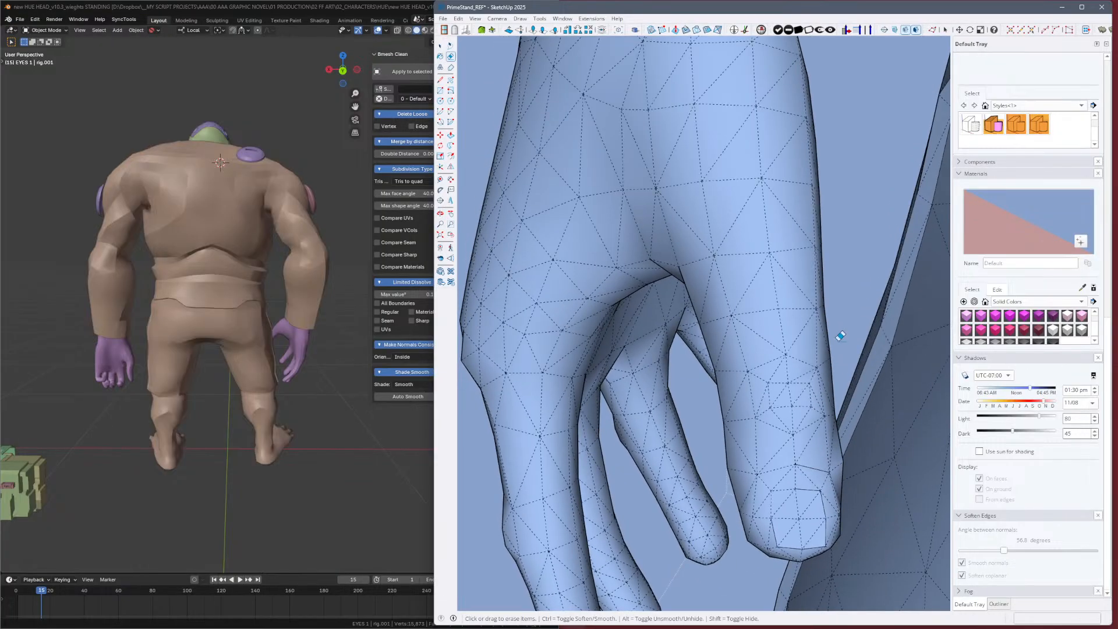
pyautogui.press('ctrl')
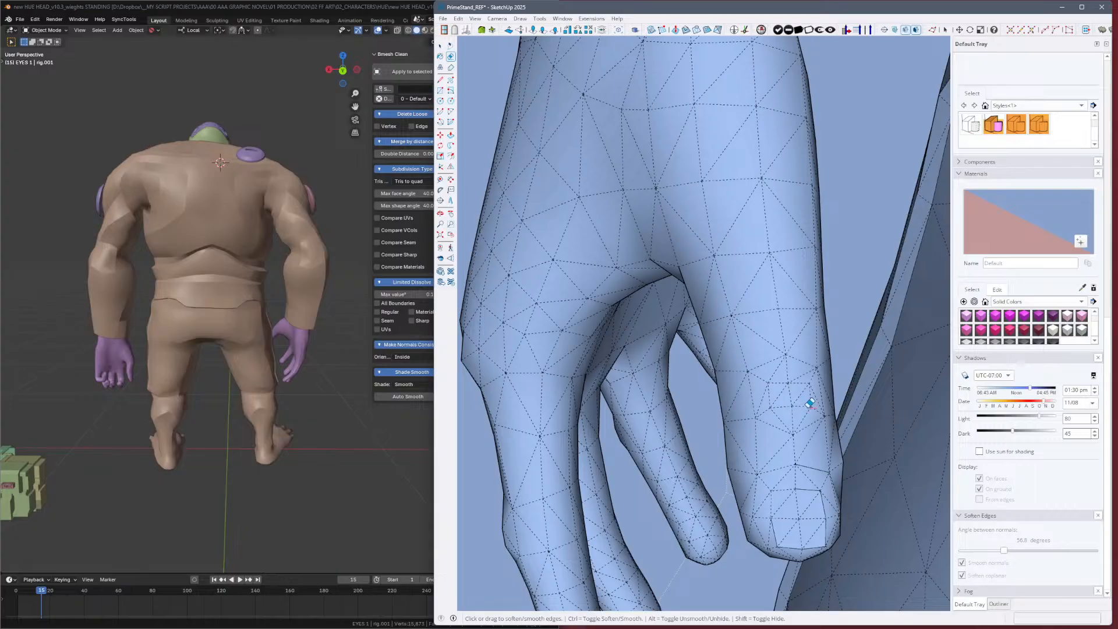
pyautogui.click(807, 405)
pyautogui.press('alt')
pyautogui.moveTo(808, 405)
pyautogui.mouseDown()
pyautogui.moveTo(778, 400)
pyautogui.moveTo(815, 368)
pyautogui.mouseUp()
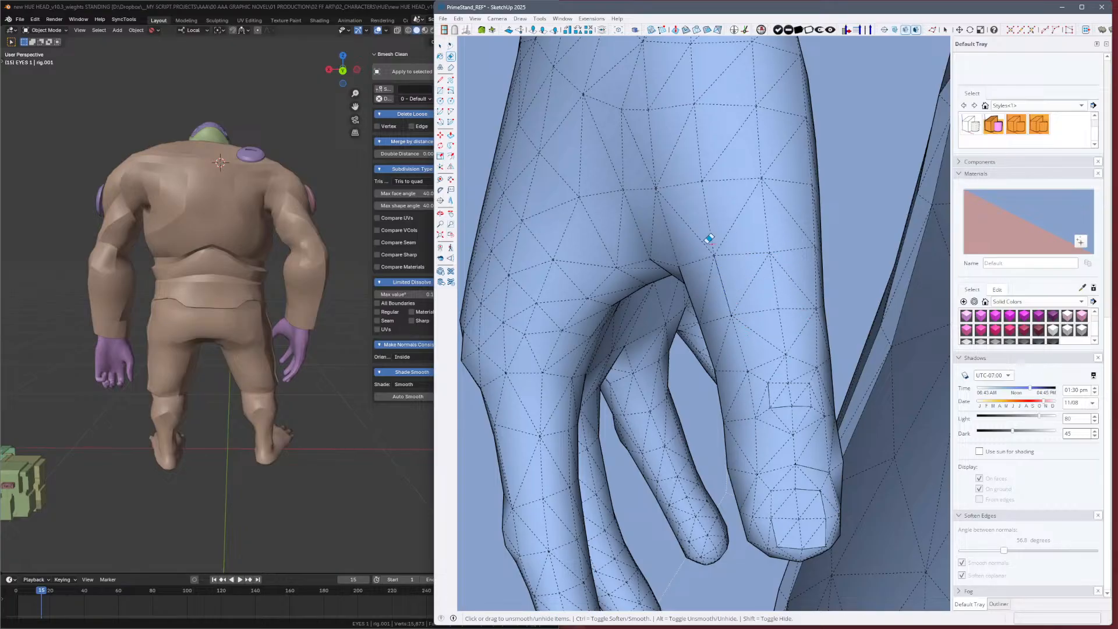
# Unsoften crease edges along the web between thumb and index finger, and soften the unwanted middle segment.
pyautogui.moveTo(656, 181)
pyautogui.keyDown('alt'); pyautogui.mouseDown()
pyautogui.moveTo(677, 192)
pyautogui.moveTo(664, 159)
pyautogui.mouseUp(); pyautogui.keyUp('alt')
pyautogui.hotkey('alt', 'h')
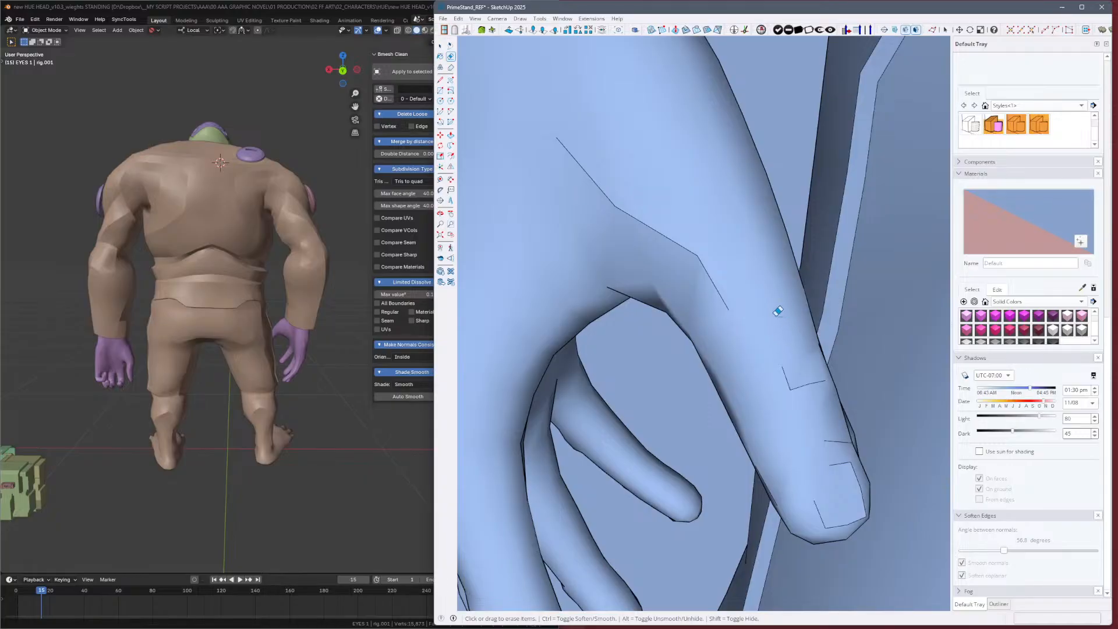
pyautogui.click(696, 247)
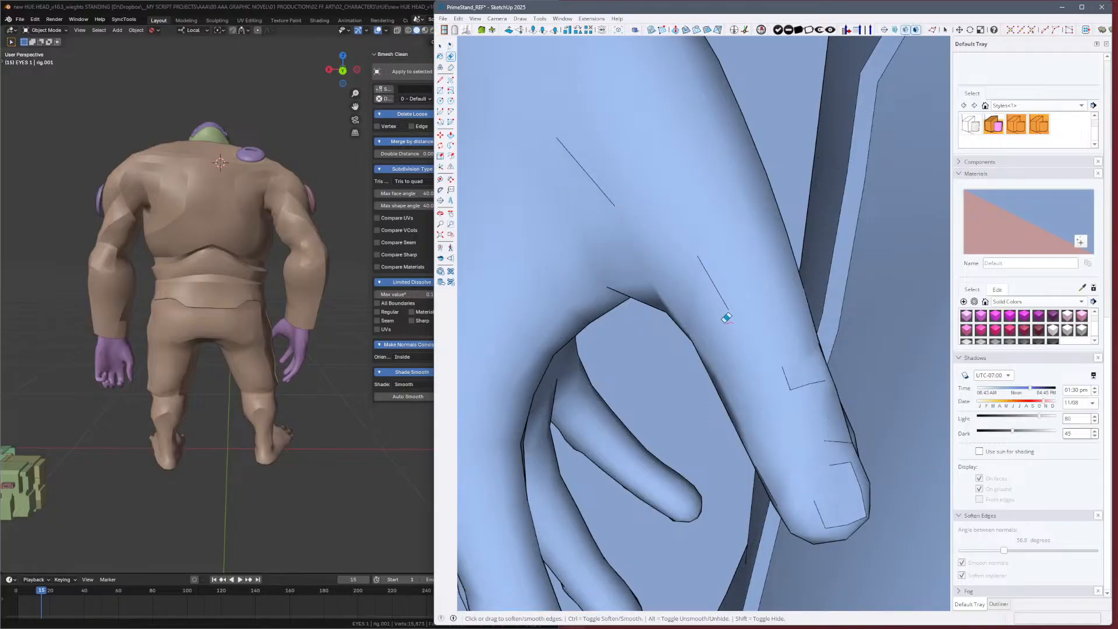
# Unsoften knuckle crease edges on the index finger and the edges that outline its fingernail.
pyautogui.moveTo(793, 329)
pyautogui.mouseDown(button='middle')
pyautogui.moveTo(785, 370)
pyautogui.moveTo(831, 387)
pyautogui.moveTo(906, 357)
pyautogui.moveTo(648, 469)
pyautogui.moveTo(873, 361)
pyautogui.moveTo(796, 407)
pyautogui.moveTo(756, 400)
pyautogui.mouseUp(button='middle')
pyautogui.scroll(-3, 786, 371)
pyautogui.moveTo(724, 438)
pyautogui.keyDown('shift'); pyautogui.mouseDown(button='middle')
pyautogui.moveTo(821, 291)
pyautogui.moveTo(948, 293)
pyautogui.moveTo(955, 309)
pyautogui.mouseUp(button='middle'); pyautogui.keyUp('shift')
pyautogui.keyDown('shift'); pyautogui.moveTo(879, 342); pyautogui.dragTo(779, 384, button='middle'); pyautogui.keyUp('shift')
pyautogui.moveTo(749, 463)
pyautogui.mouseDown()
pyautogui.moveTo(767, 436)
pyautogui.moveTo(776, 443)
pyautogui.mouseUp()
pyautogui.press('space')
pyautogui.click(780, 439)
pyautogui.hotkey('alt', 'h')
pyautogui.press('z')
pyautogui.press('e')
pyautogui.press('ctrl')
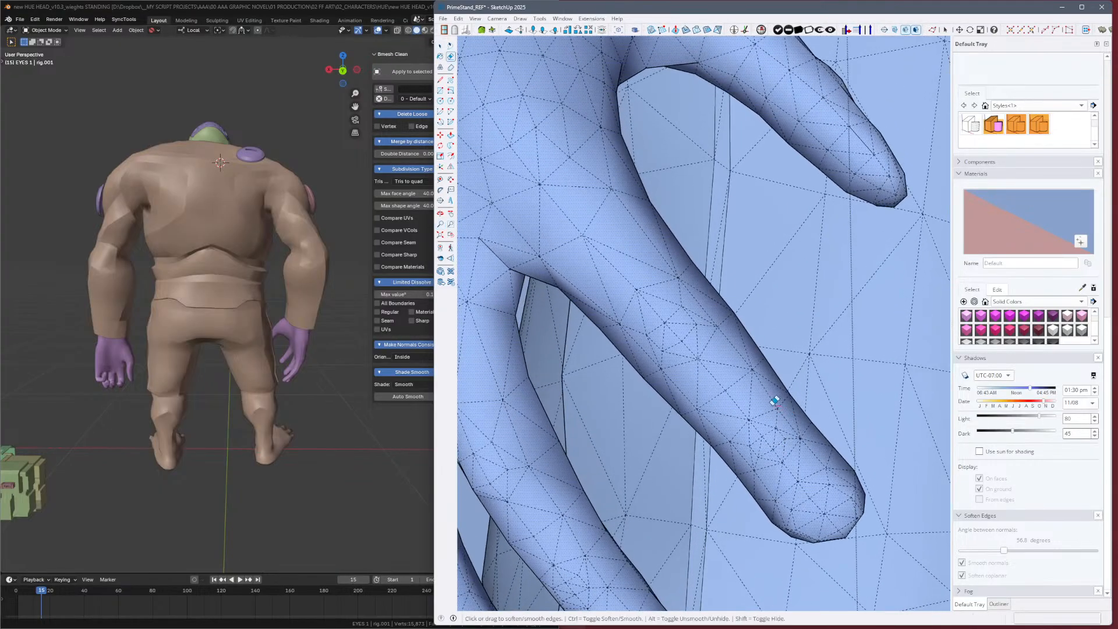
pyautogui.press('alt')
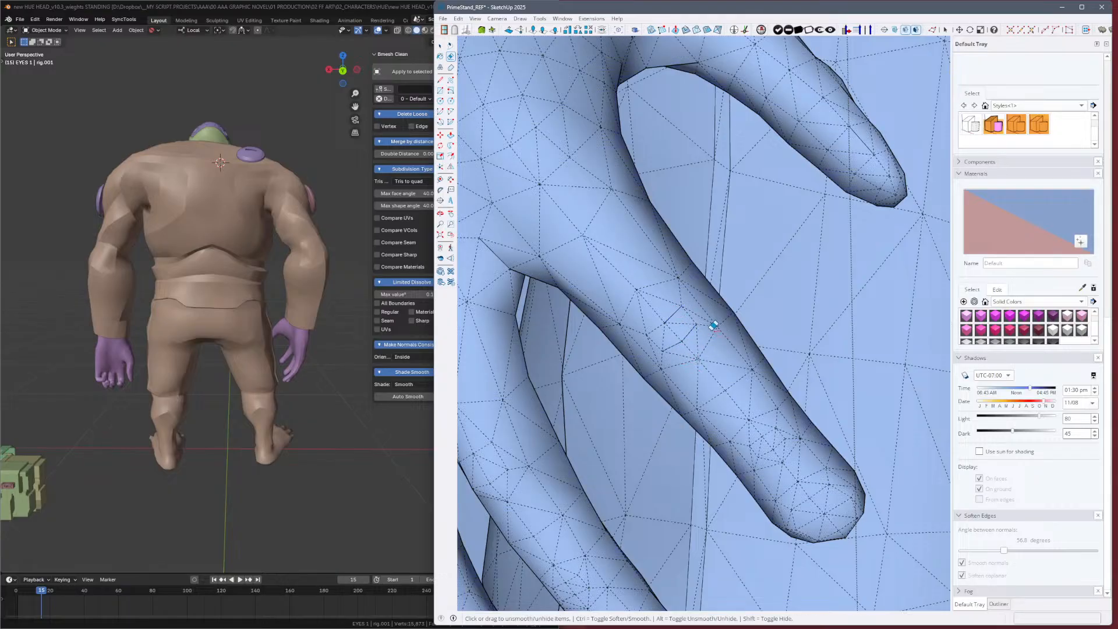
pyautogui.moveTo(783, 443); pyautogui.dragTo(753, 451)
pyautogui.moveTo(821, 484)
pyautogui.mouseDown()
pyautogui.moveTo(796, 518)
pyautogui.moveTo(822, 534)
pyautogui.moveTo(812, 527)
pyautogui.moveTo(848, 520)
pyautogui.moveTo(851, 495)
pyautogui.moveTo(868, 499)
pyautogui.mouseUp()
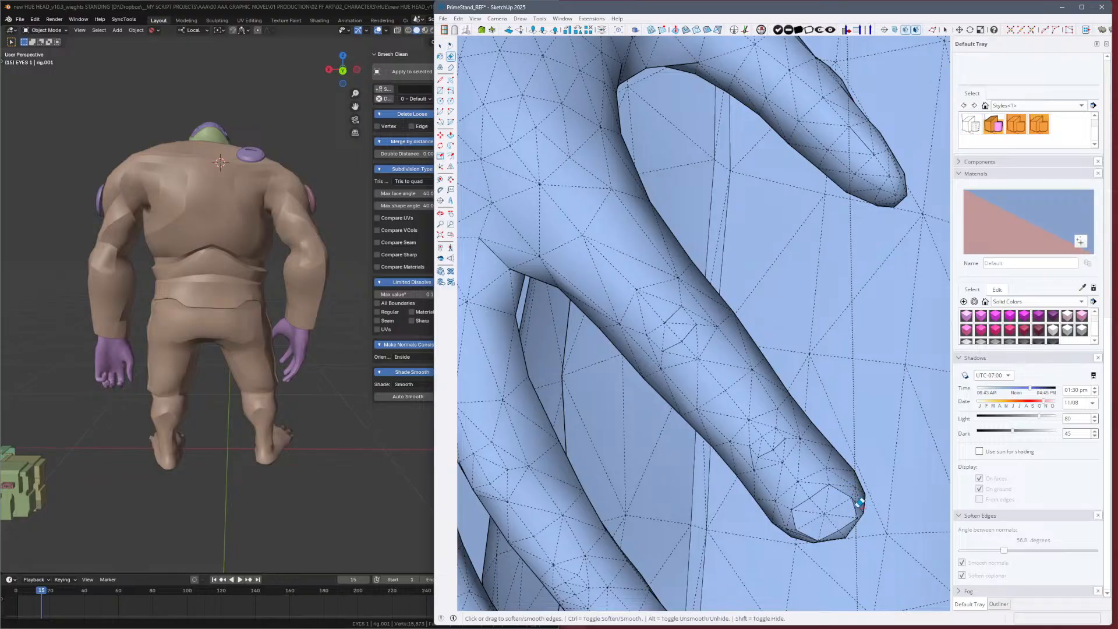
pyautogui.scroll(-3, 827, 530)
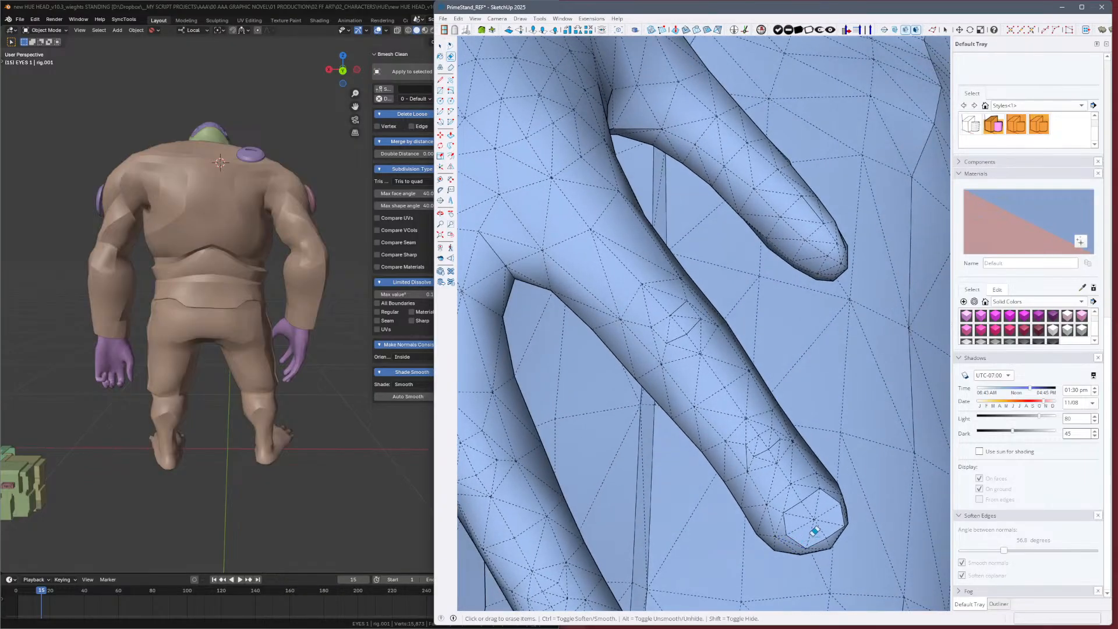
# Unsoften the middle finger's knuckle crease edges and the edges outlining its fingernail.
pyautogui.keyDown('shift'); pyautogui.moveTo(641, 536); pyautogui.dragTo(756, 458, button='middle'); pyautogui.keyUp('shift')
pyautogui.keyDown('alt'); pyautogui.click(682, 458); pyautogui.keyUp('alt')
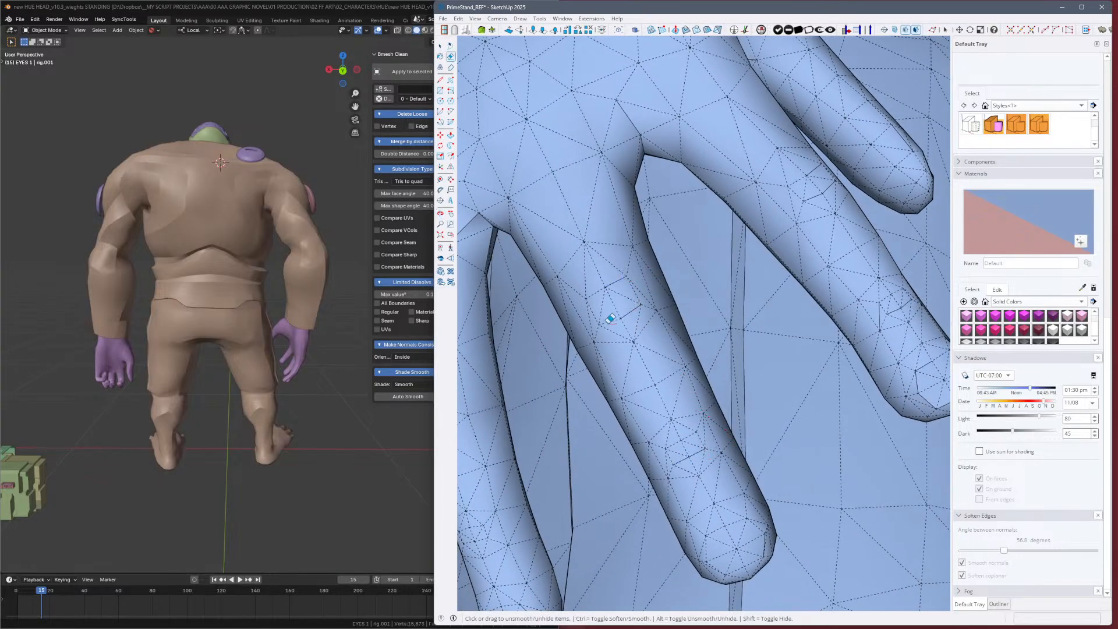
pyautogui.keyDown('alt'); pyautogui.click(590, 306); pyautogui.keyUp('alt')
pyautogui.keyDown('alt'); pyautogui.click(707, 550); pyautogui.keyUp('alt')
pyautogui.keyDown('alt'); pyautogui.click(740, 566); pyautogui.keyUp('alt')
pyautogui.hotkey('alt', 'h')
# Unsoften the edges outlining the ring finger's nail with hidden geometry shown, and touch up its upper edge.
pyautogui.moveTo(748, 493)
pyautogui.keyDown('shift'); pyautogui.mouseDown(button='middle')
pyautogui.moveTo(899, 369)
pyautogui.moveTo(797, 460)
pyautogui.mouseUp(button='middle'); pyautogui.keyUp('shift')
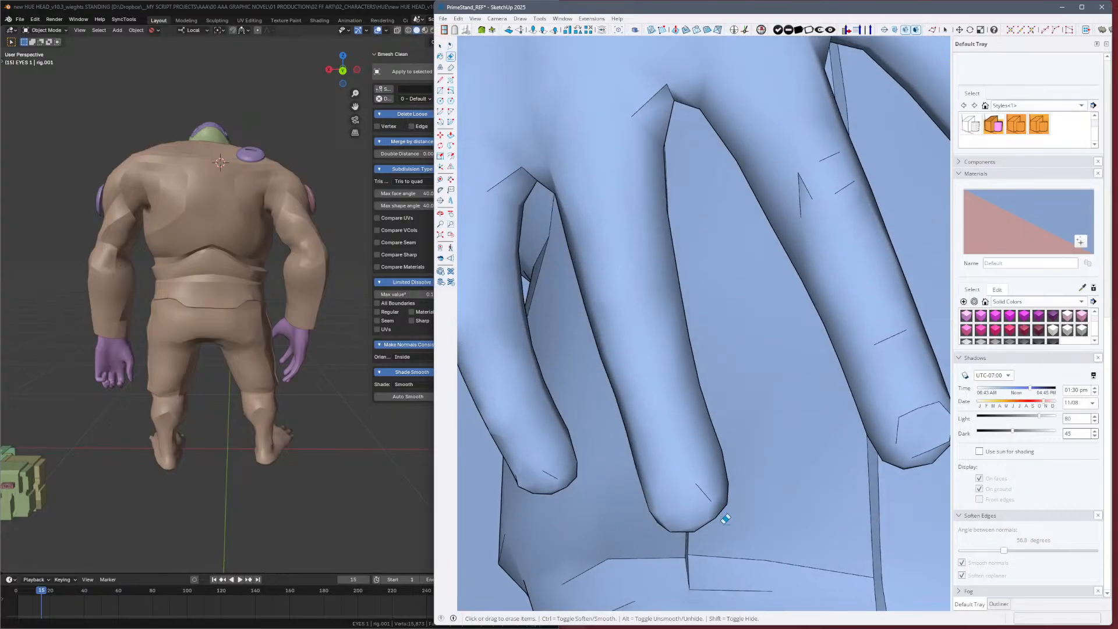
pyautogui.hotkey('alt', 'h')
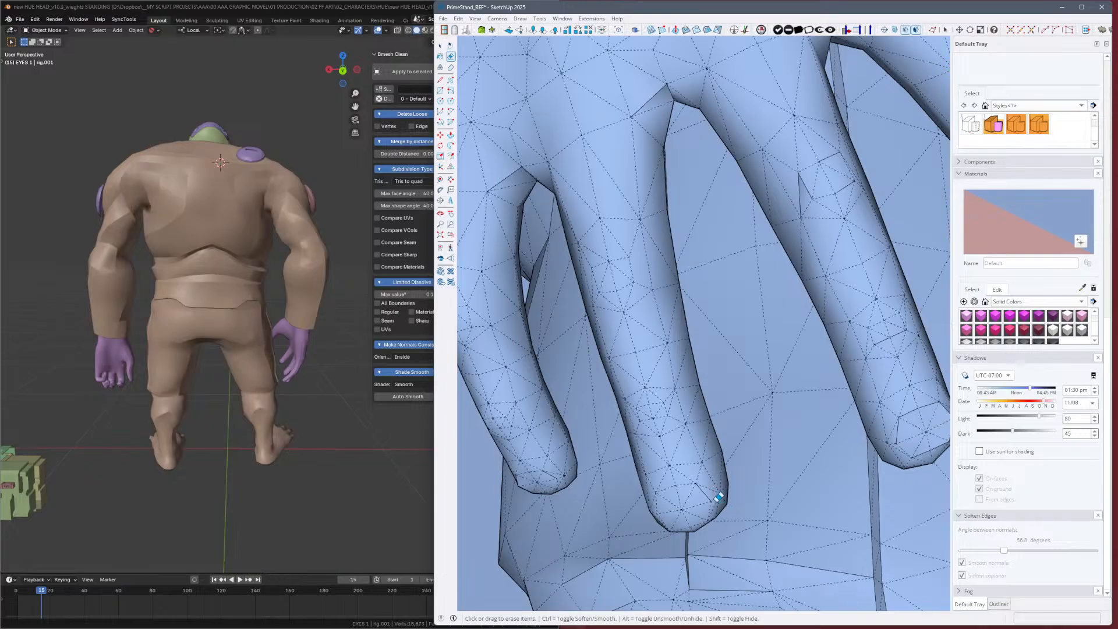
pyautogui.press('alt')
pyautogui.moveTo(684, 477)
pyautogui.keyDown('alt'); pyautogui.mouseDown()
pyautogui.moveTo(660, 497)
pyautogui.moveTo(667, 522)
pyautogui.moveTo(707, 511)
pyautogui.moveTo(670, 473)
pyautogui.moveTo(685, 482)
pyautogui.mouseUp(); pyautogui.keyUp('alt')
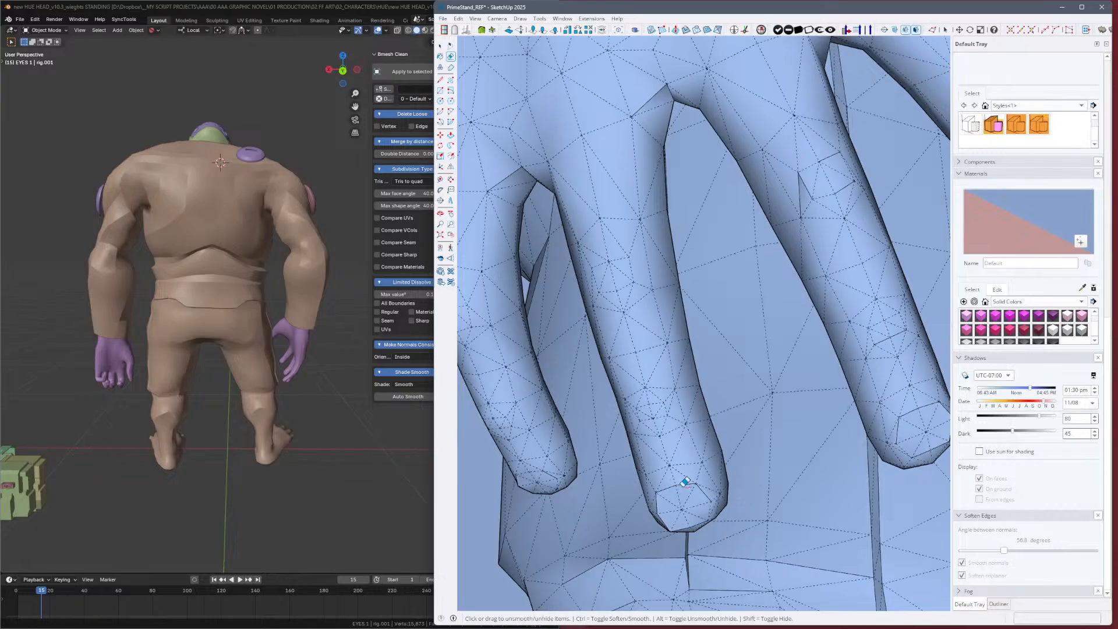
pyautogui.hotkey('alt', 'h')
pyautogui.keyDown('ctrl'); pyautogui.click(688, 484); pyautogui.keyUp('ctrl')
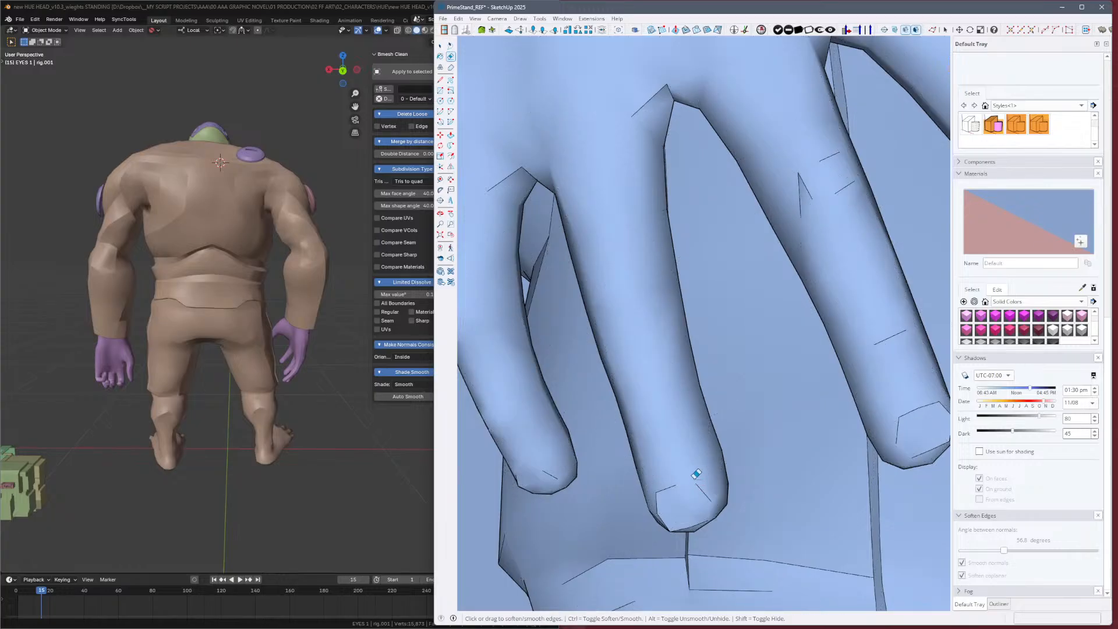
# Unsoften short knuckle crease edges on the ring finger and the little finger.
pyautogui.hotkey('alt', 'h')
pyautogui.moveTo(660, 410); pyautogui.dragTo(656, 402)
pyautogui.click(639, 411)
pyautogui.moveTo(588, 307)
pyautogui.mouseDown(button='middle')
pyautogui.moveTo(707, 285)
pyautogui.moveTo(752, 424)
pyautogui.moveTo(751, 407)
pyautogui.mouseUp(button='middle')
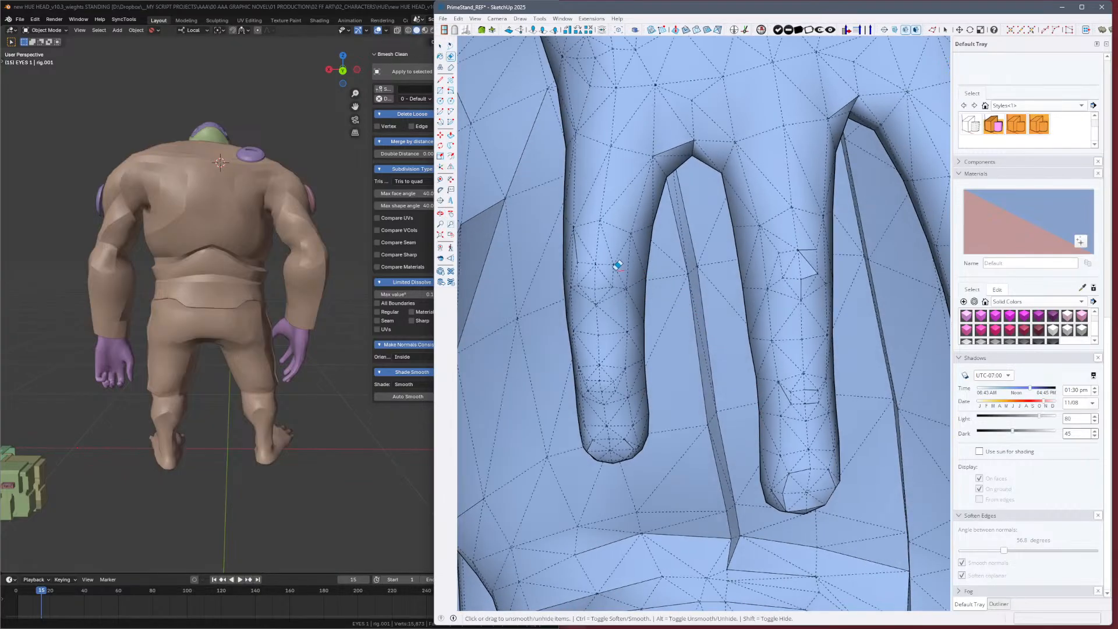
pyautogui.moveTo(610, 268)
pyautogui.mouseDown()
pyautogui.moveTo(591, 269)
pyautogui.moveTo(588, 292)
pyautogui.moveTo(631, 367)
pyautogui.mouseUp()
# Examine the back of the empty hand for its nail and knuckle lines, with hidden geometry shown and hidden.
pyautogui.moveTo(627, 450)
pyautogui.mouseDown(button='middle')
pyautogui.moveTo(666, 417)
pyautogui.moveTo(731, 262)
pyautogui.moveTo(641, 384)
pyautogui.moveTo(652, 382)
pyautogui.moveTo(636, 512)
pyautogui.moveTo(704, 437)
pyautogui.moveTo(738, 325)
pyautogui.moveTo(938, 427)
pyautogui.moveTo(926, 501)
pyautogui.moveTo(873, 546)
pyautogui.moveTo(868, 390)
pyautogui.mouseUp(button='middle')
pyautogui.scroll(1, 868, 391)
pyautogui.moveTo(868, 390); pyautogui.dragTo(858, 495)
pyautogui.moveTo(857, 460)
pyautogui.mouseDown(button='middle')
pyautogui.moveTo(848, 435)
pyautogui.moveTo(764, 427)
pyautogui.moveTo(843, 460)
pyautogui.mouseUp(button='middle')
pyautogui.scroll(2, 842, 461)
pyautogui.press('e')
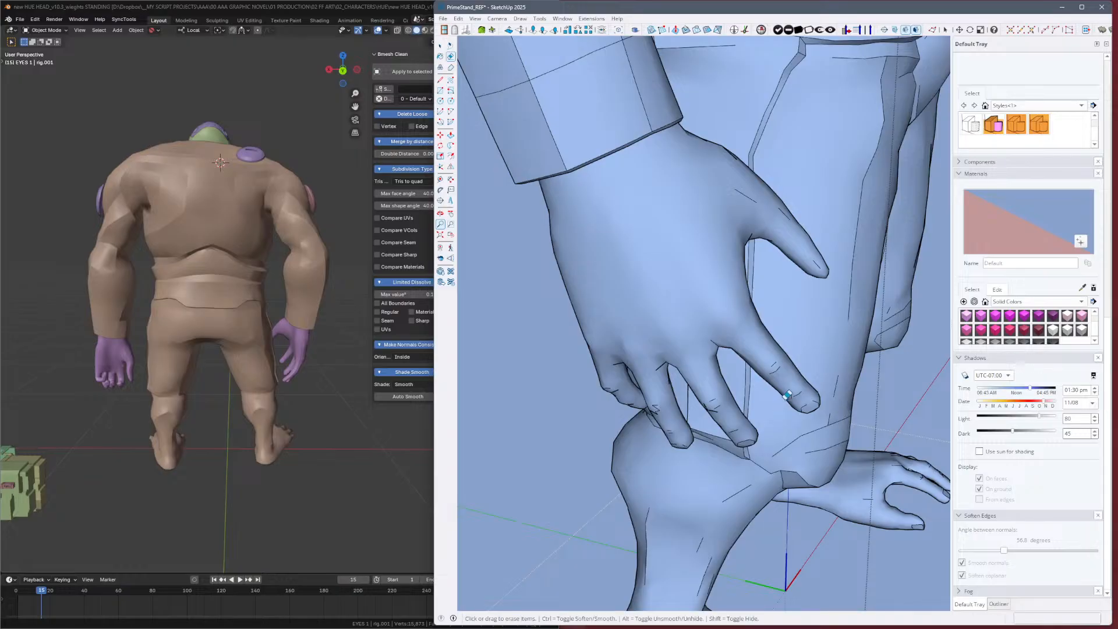
pyautogui.press('alt')
pyautogui.press('alt')
pyautogui.press('alt')
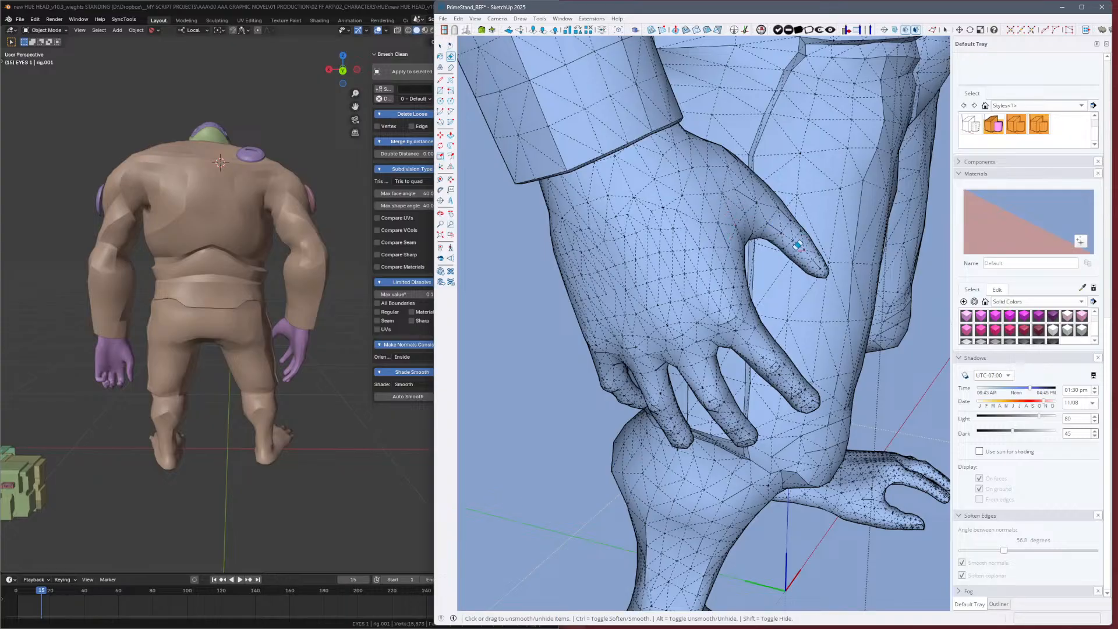
pyautogui.hotkey('alt', 'h')
# Examine the character's hands, legs and feet from the front and side.
pyautogui.moveTo(798, 245); pyautogui.dragTo(769, 311, button='middle')
pyautogui.press('z')
pyautogui.moveTo(768, 310); pyautogui.dragTo(642, 515)
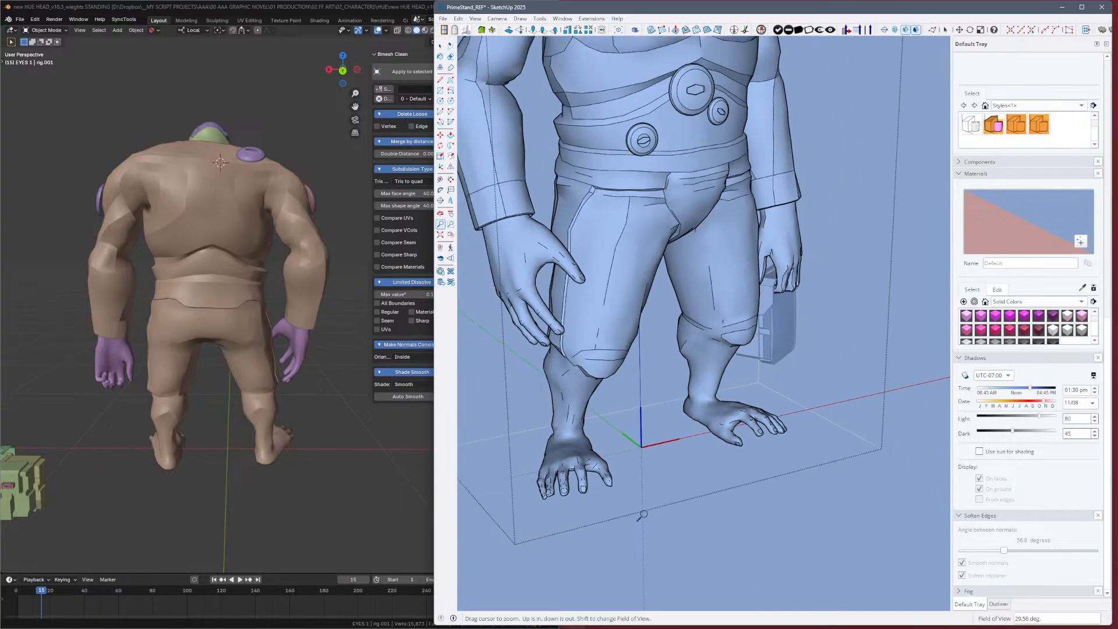
pyautogui.moveTo(756, 410); pyautogui.dragTo(640, 358, button='middle')
pyautogui.keyDown('shift'); pyautogui.moveTo(713, 366); pyautogui.dragTo(854, 427, button='middle'); pyautogui.keyUp('shift')
pyautogui.moveTo(775, 437)
pyautogui.mouseDown(button='middle')
pyautogui.moveTo(695, 445)
pyautogui.moveTo(629, 434)
pyautogui.mouseUp(button='middle')
pyautogui.moveTo(794, 414)
pyautogui.mouseDown(button='middle')
pyautogui.moveTo(796, 379)
pyautogui.moveTo(780, 378)
pyautogui.mouseUp(button='middle')
pyautogui.keyDown('shift'); pyautogui.moveTo(588, 386); pyautogui.dragTo(704, 382, button='middle'); pyautogui.keyUp('shift')
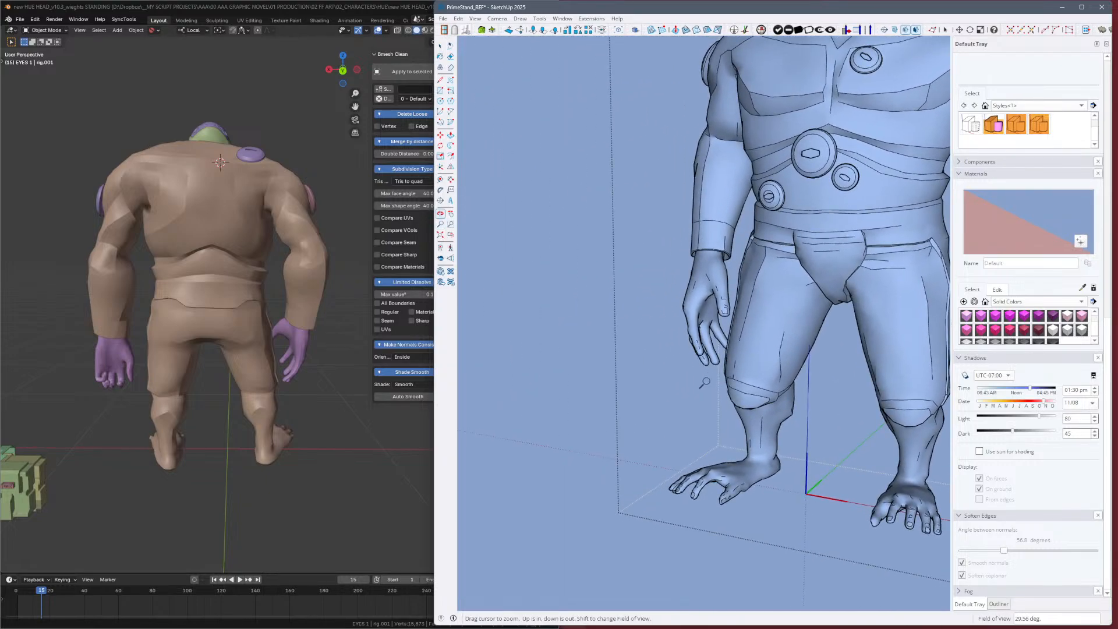
# Unsoften short crease edges on the fingers and palm of the open hand with hidden geometry shown, and hide it again.
pyautogui.moveTo(815, 466)
pyautogui.mouseDown()
pyautogui.moveTo(763, 317)
pyautogui.moveTo(780, 270)
pyautogui.mouseUp()
pyautogui.moveTo(807, 266)
pyautogui.mouseDown(button='middle')
pyautogui.moveTo(711, 250)
pyautogui.moveTo(629, 285)
pyautogui.mouseUp(button='middle')
pyautogui.hotkey('alt', 'h')
pyautogui.keyDown('shift'); pyautogui.moveTo(628, 286); pyautogui.dragTo(713, 319, button='middle'); pyautogui.keyUp('shift')
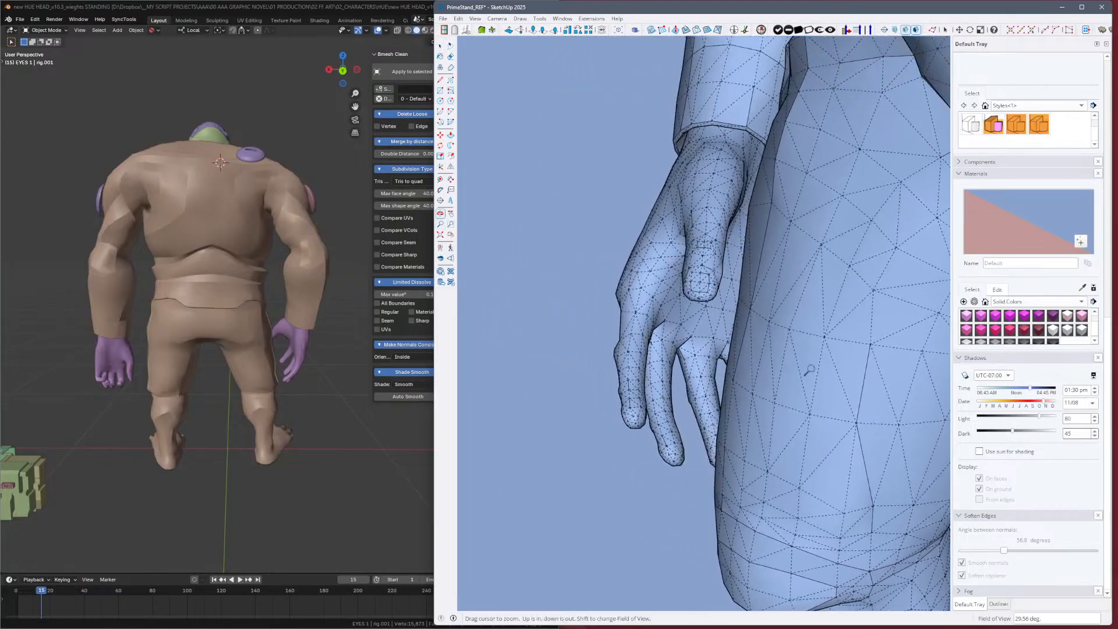
pyautogui.press('space')
pyautogui.click(713, 319)
pyautogui.click(717, 320)
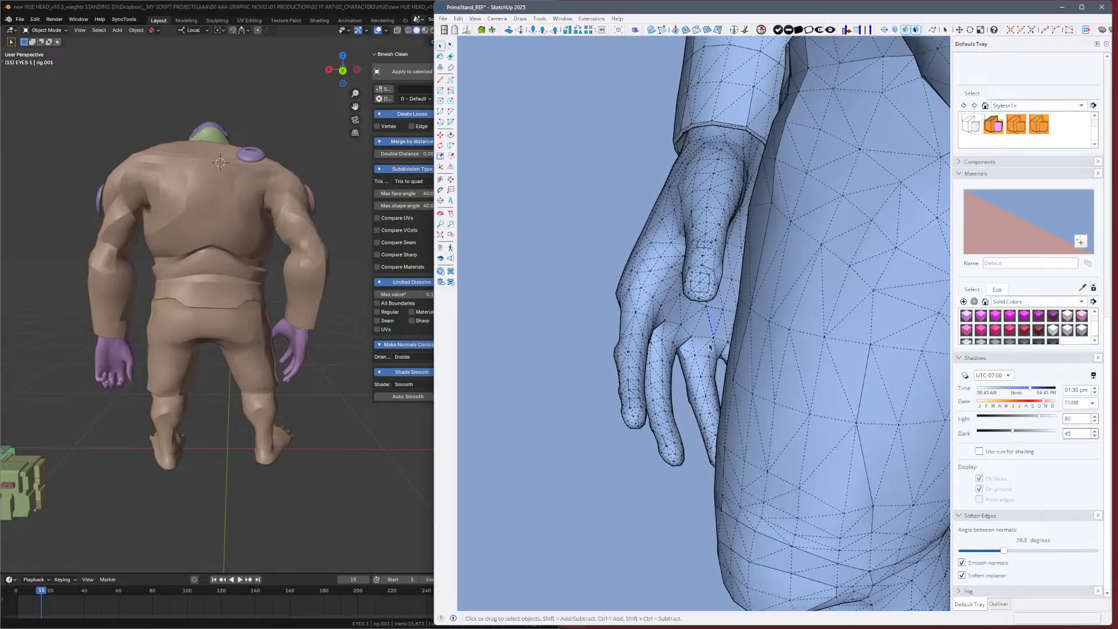
pyautogui.press('e')
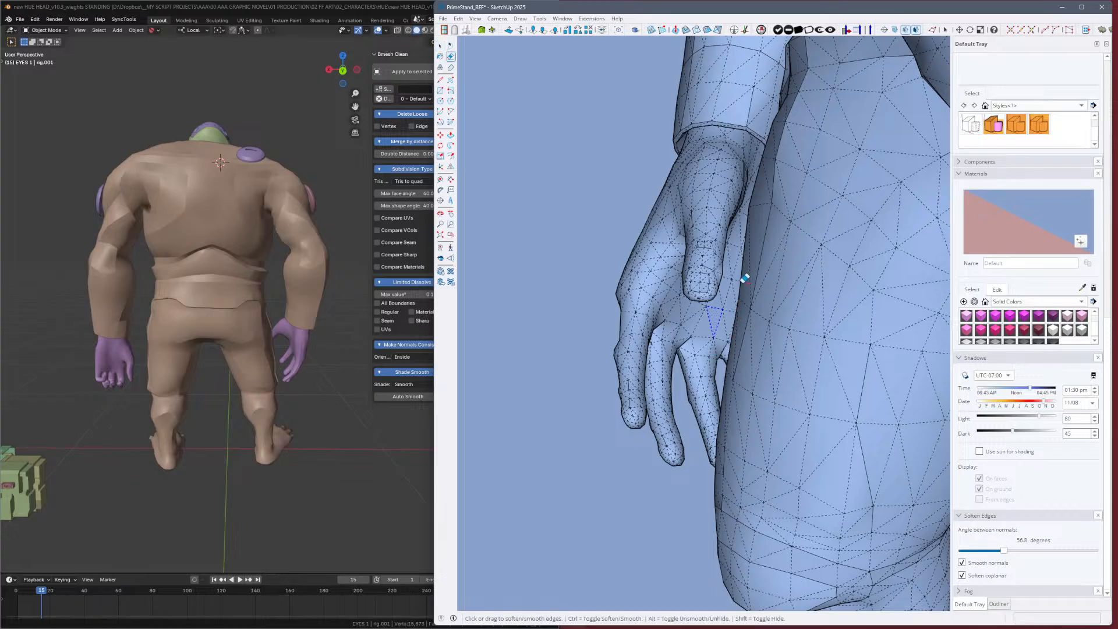
pyautogui.press('ctrl')
pyautogui.press('alt')
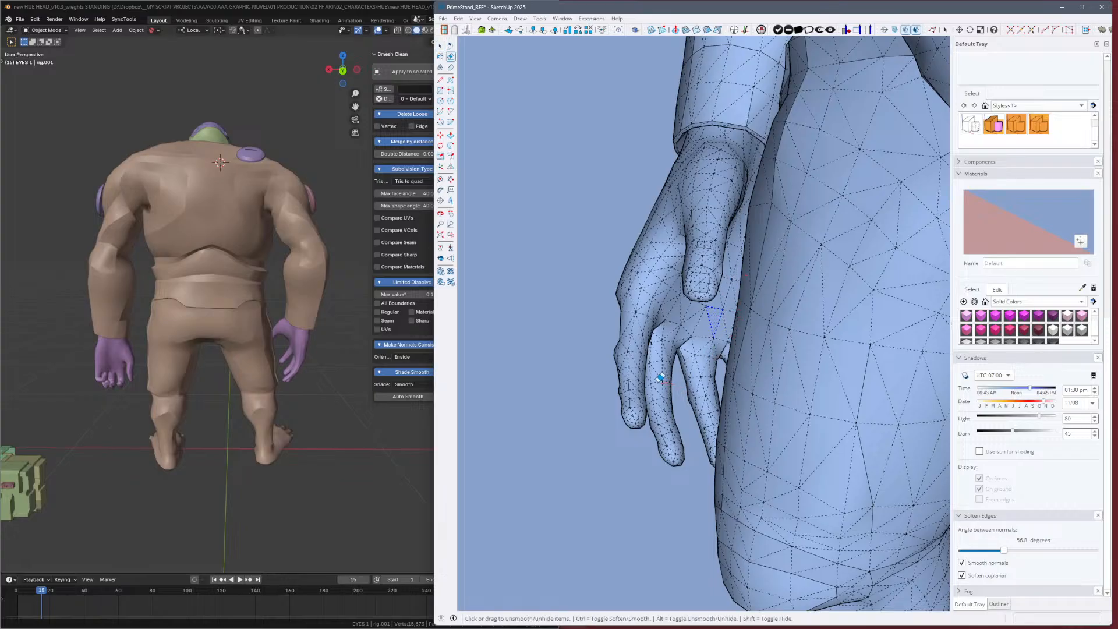
pyautogui.moveTo(701, 378); pyautogui.dragTo(713, 370)
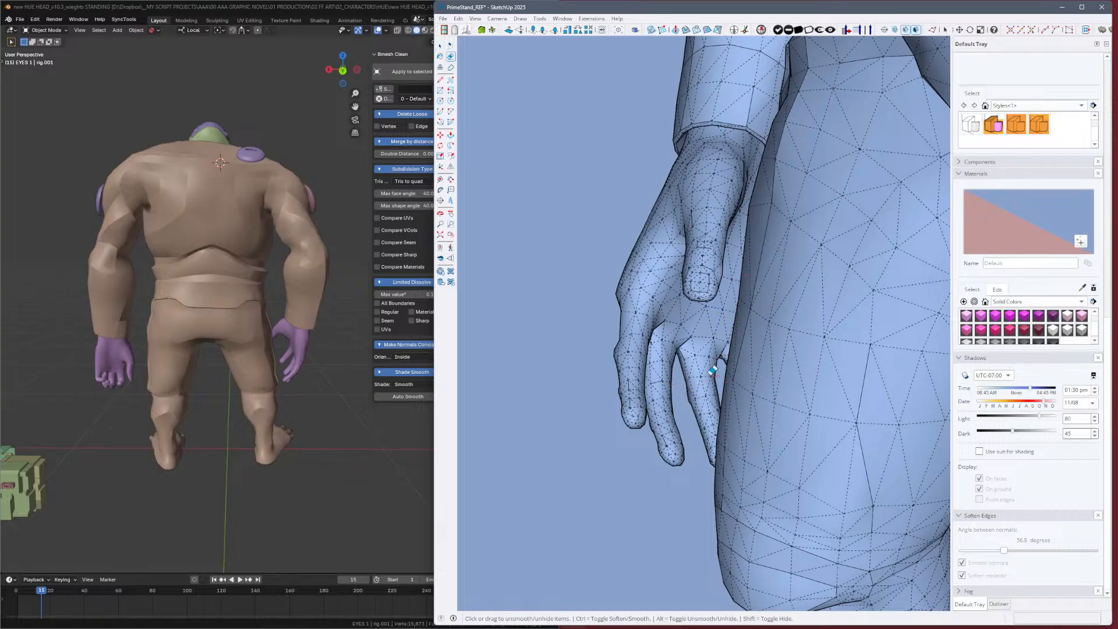
pyautogui.click(704, 337)
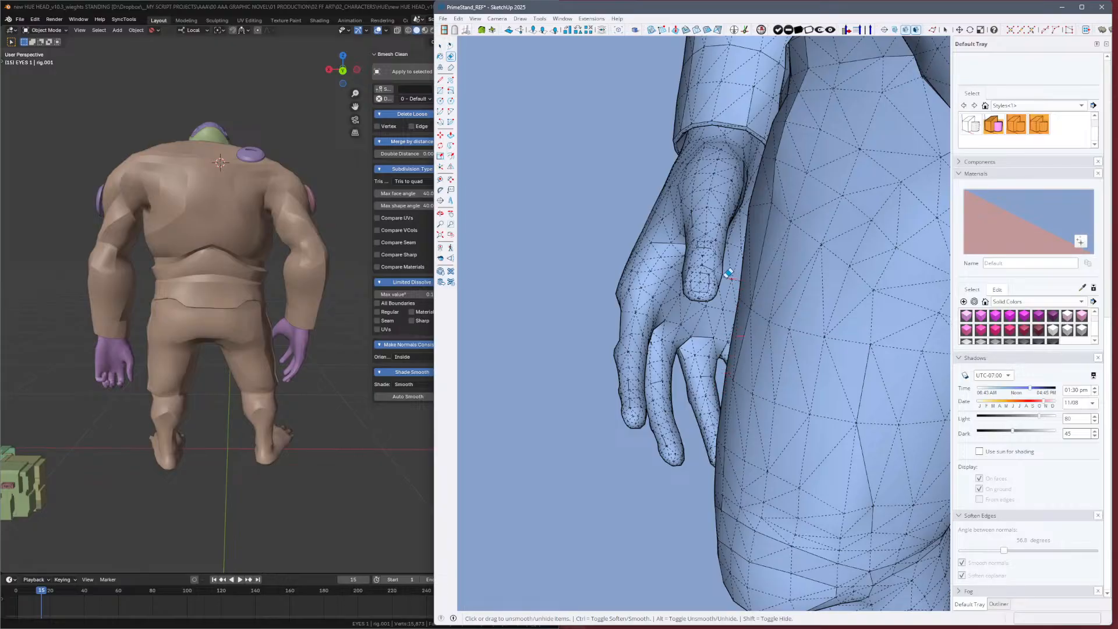
pyautogui.hotkey('alt', 'h')
# Soften the edges of the character's other hand with the angle between normals set to 69.3 degrees.
pyautogui.moveTo(747, 402)
pyautogui.mouseDown(button='middle')
pyautogui.moveTo(852, 367)
pyautogui.moveTo(910, 430)
pyautogui.mouseUp(button='middle')
pyautogui.press('z')
pyautogui.scroll(-5, 879, 367)
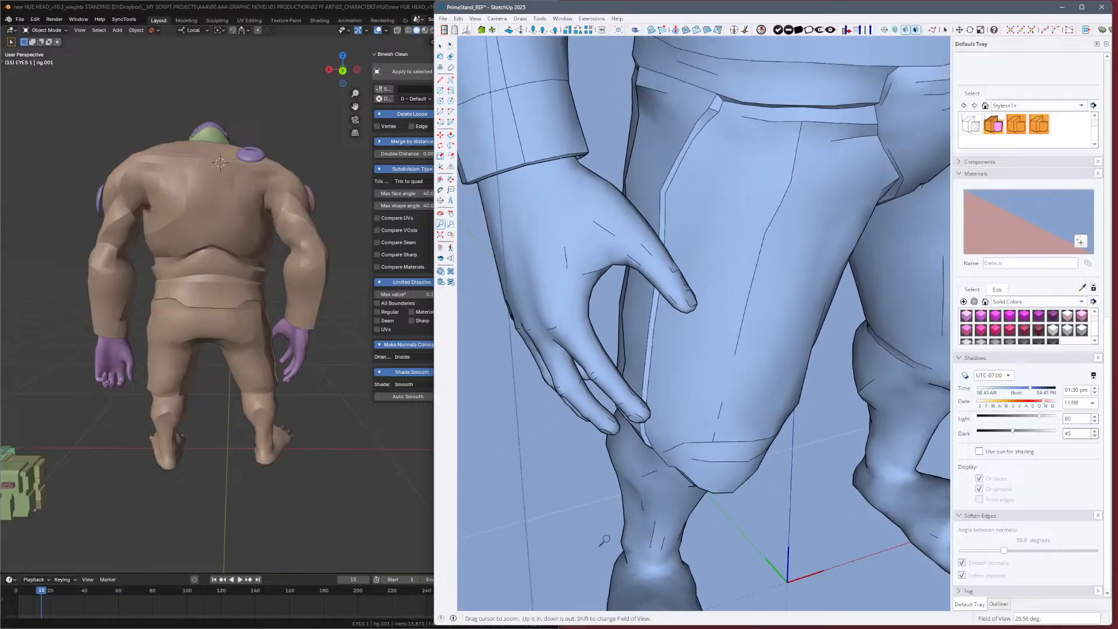
pyautogui.moveTo(751, 402)
pyautogui.mouseDown(button='middle')
pyautogui.moveTo(699, 384)
pyautogui.moveTo(557, 387)
pyautogui.moveTo(588, 379)
pyautogui.mouseUp(button='middle')
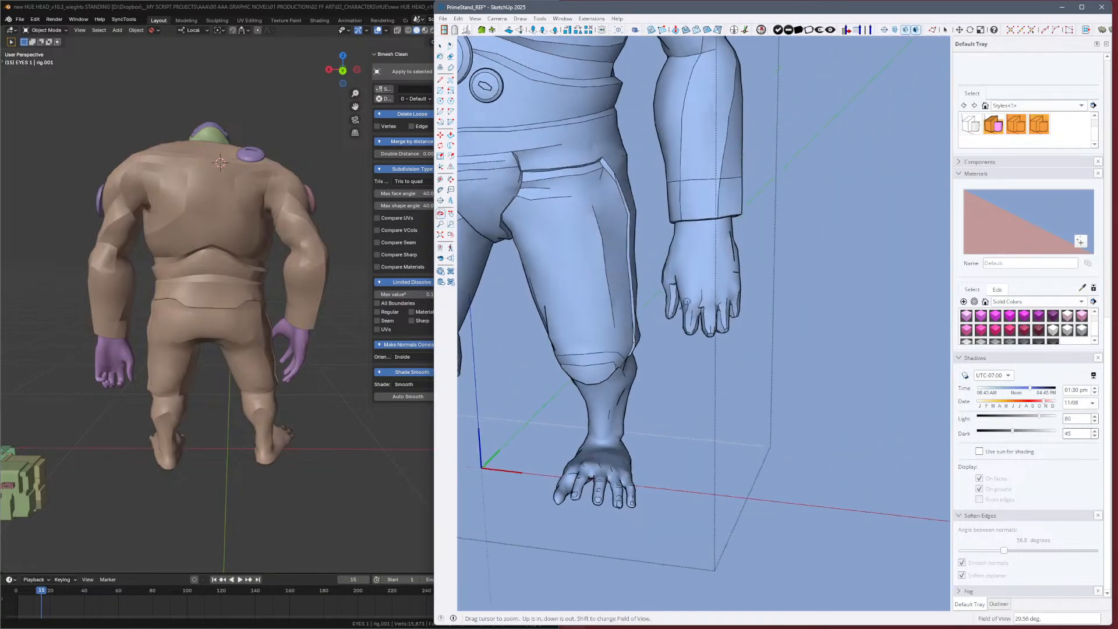
pyautogui.press('space')
pyautogui.click(727, 288)
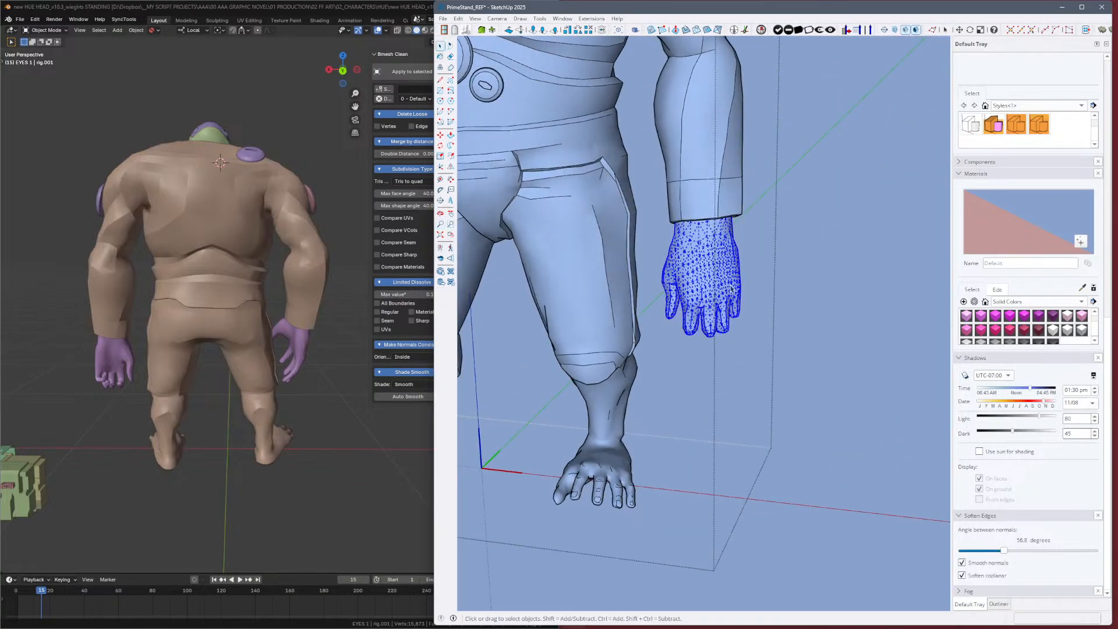
pyautogui.click(1001, 553)
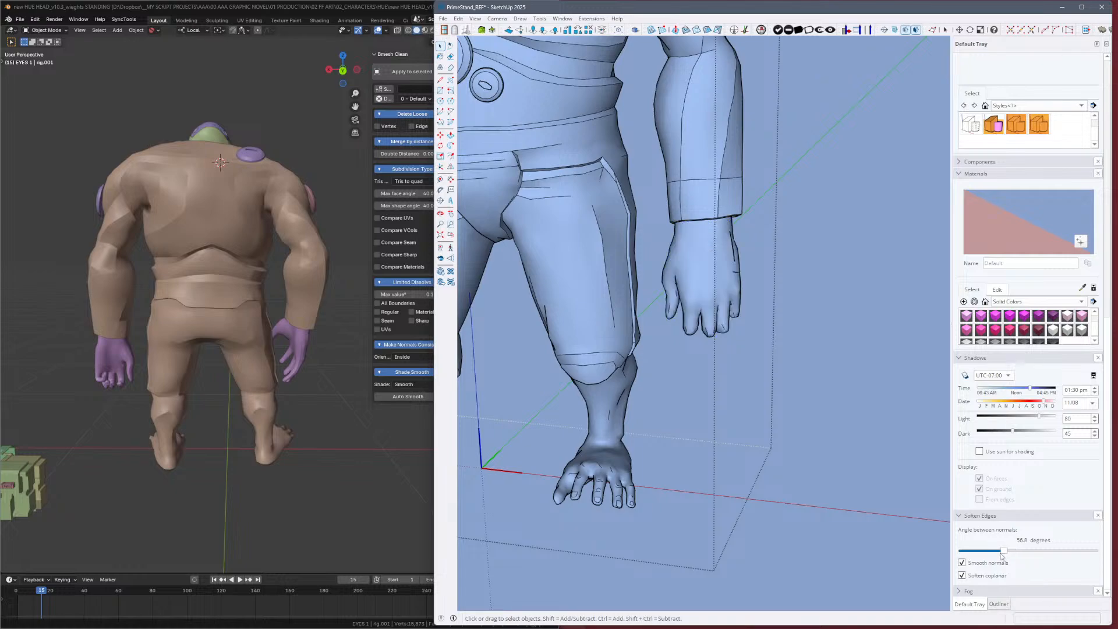
pyautogui.moveTo(1005, 558); pyautogui.dragTo(1010, 559)
pyautogui.click(699, 273)
# Add a short edge at the wrist seam's upper split vertex, and move that vertex onto its counterpart to close the gap.
pyautogui.scroll(6, 698, 274)
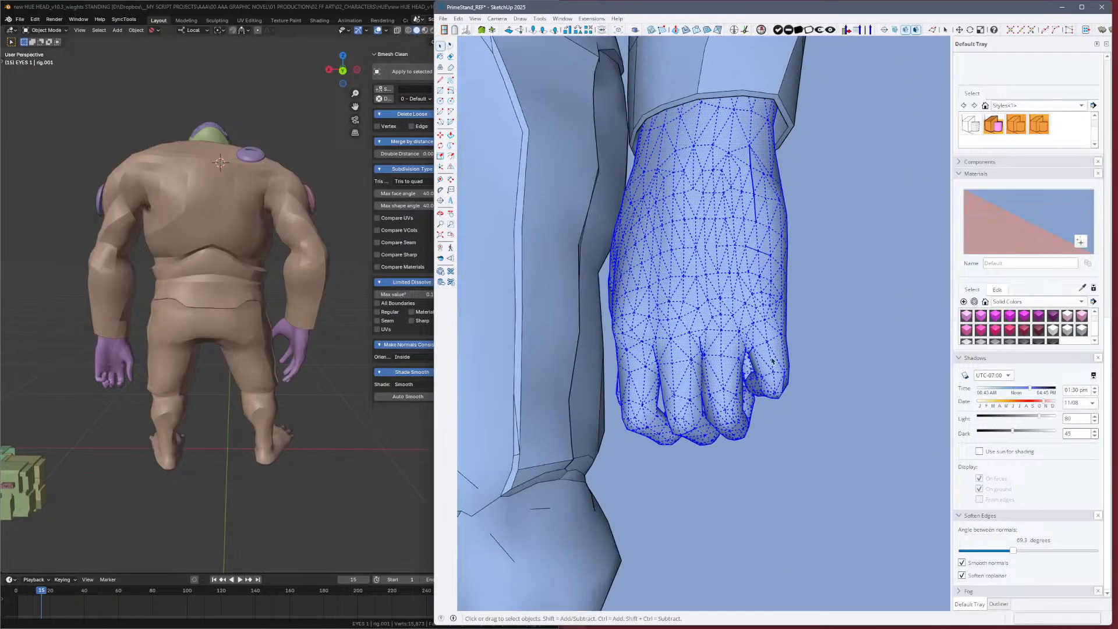
pyautogui.hotkey('alt', 'h')
pyautogui.scroll(4, 786, 258)
pyautogui.click(786, 258)
pyautogui.moveTo(751, 259); pyautogui.dragTo(628, 256, button='middle')
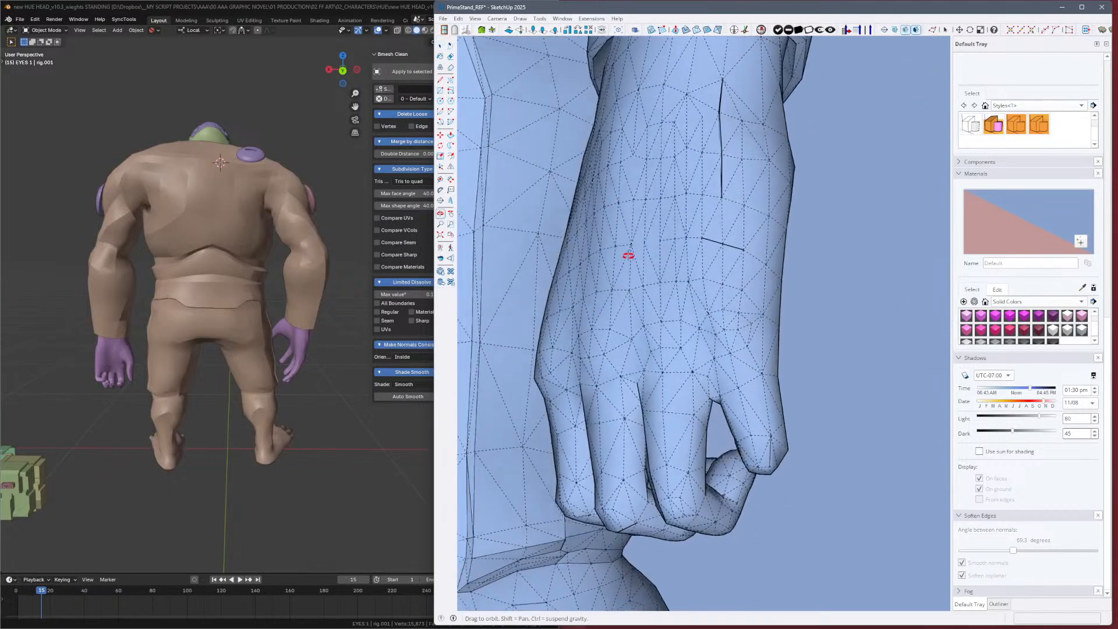
pyautogui.scroll(6, 728, 93)
pyautogui.moveTo(734, 149)
pyautogui.mouseDown(button='middle')
pyautogui.moveTo(701, 185)
pyautogui.moveTo(687, 366)
pyautogui.mouseUp(button='middle')
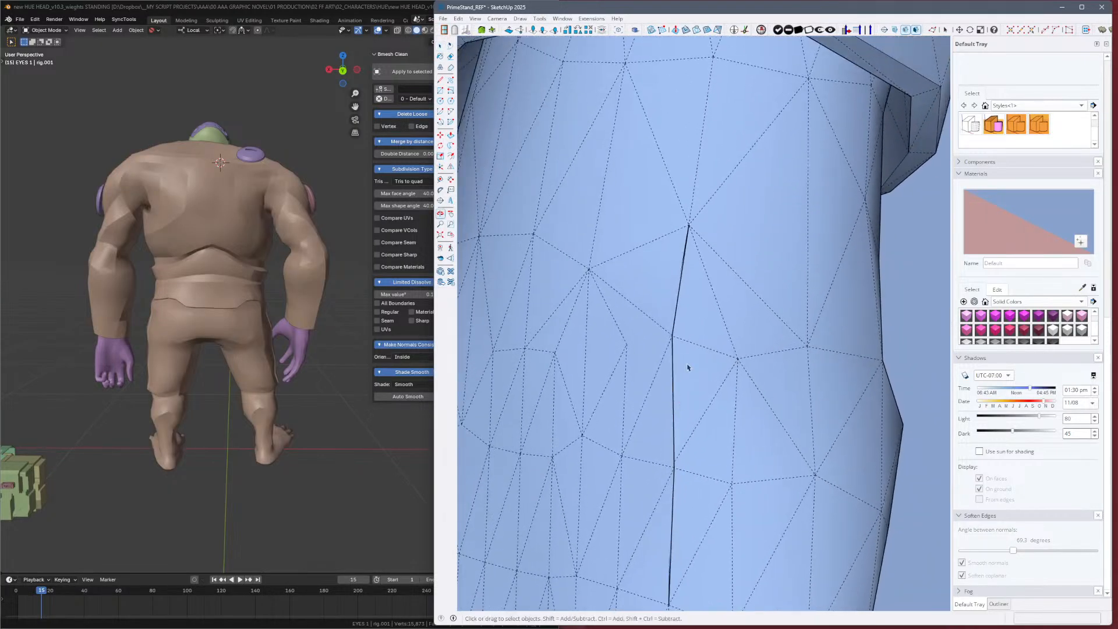
pyautogui.scroll(4, 687, 367)
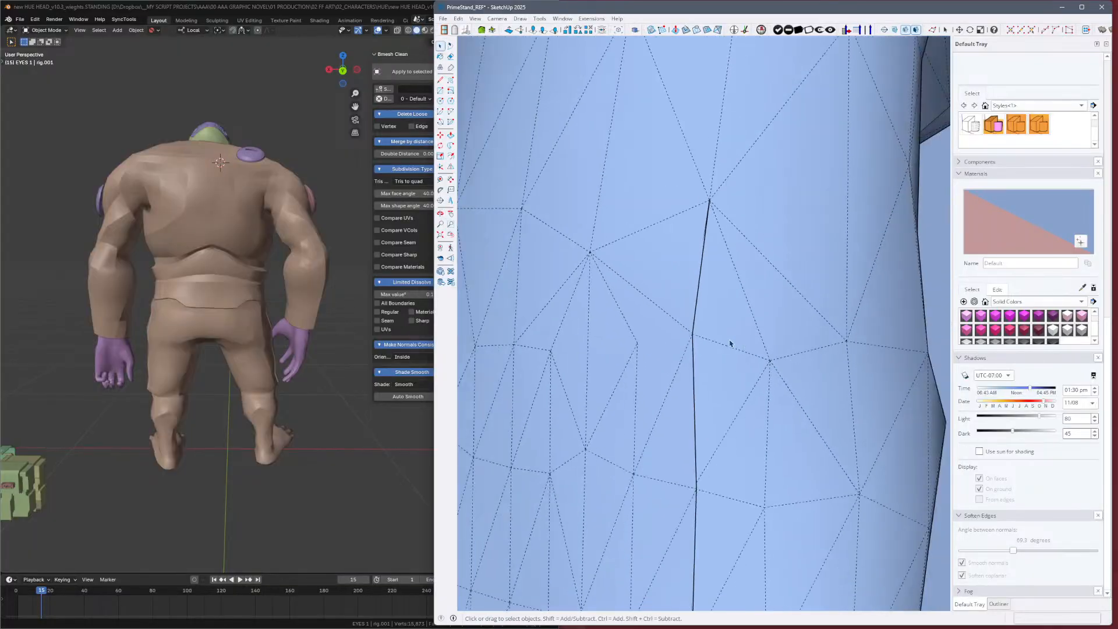
pyautogui.scroll(-1, 730, 344)
pyautogui.press('l')
pyautogui.click(645, 342)
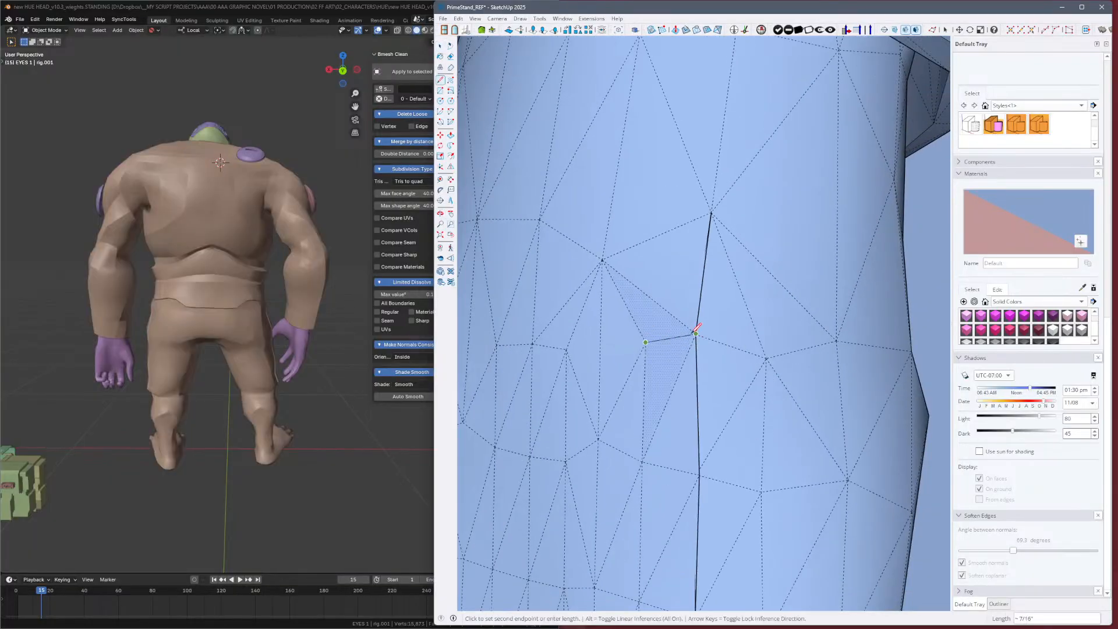
pyautogui.click(695, 333)
pyautogui.press('m')
pyautogui.click(696, 334)
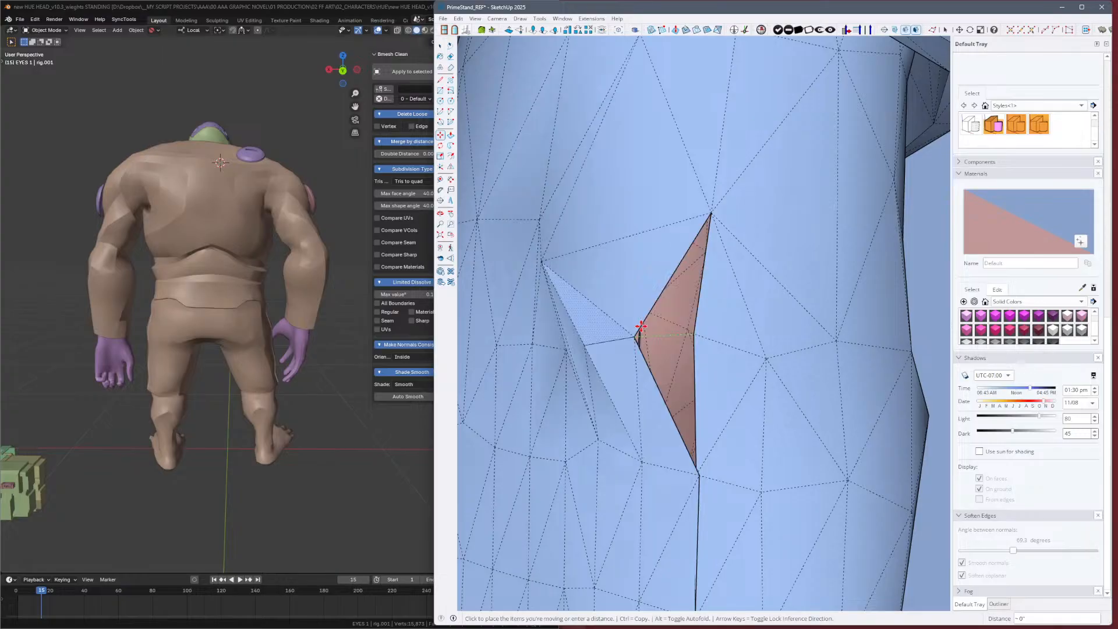
pyautogui.click(693, 334)
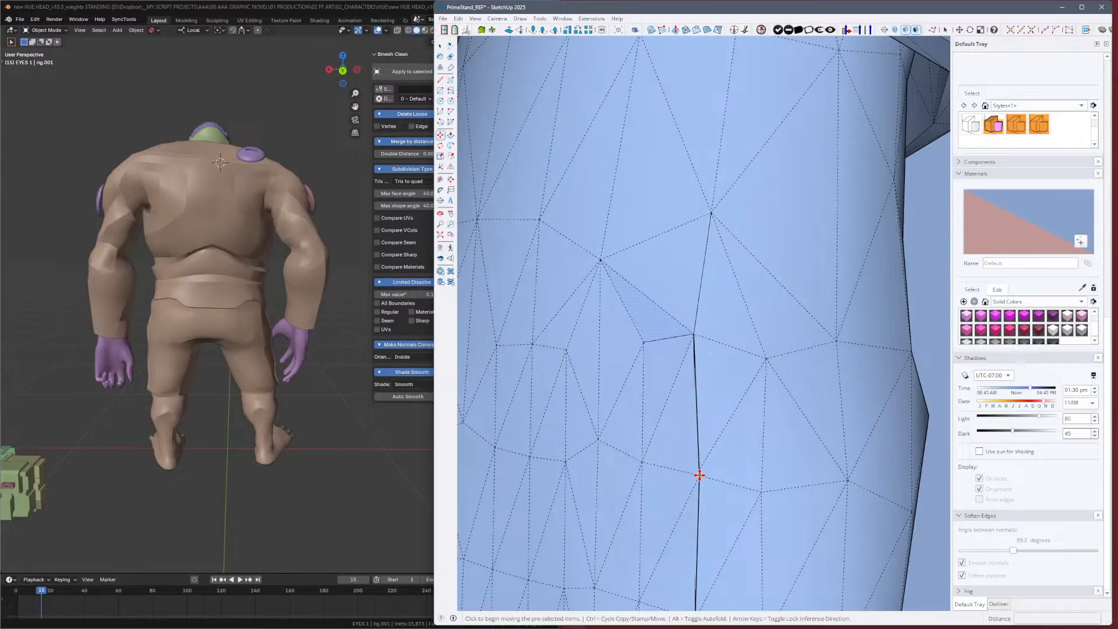
pyautogui.press('space')
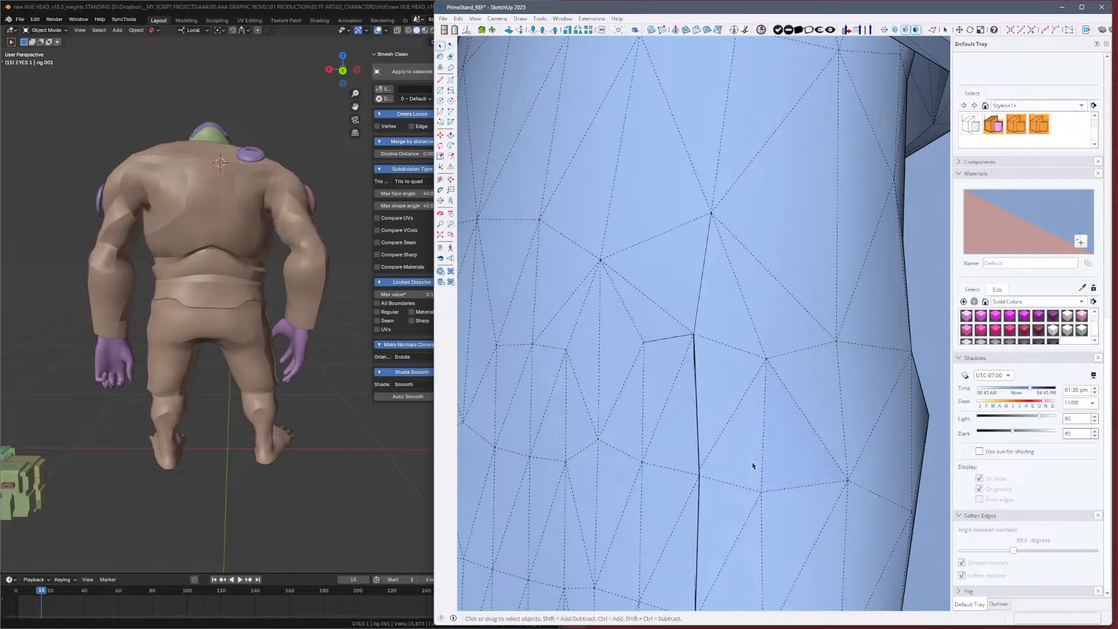
# Move the next lower split vertex of the wrist seam onto its counterpart to close the rest of the gap.
pyautogui.scroll(-2, 753, 466)
pyautogui.press('m')
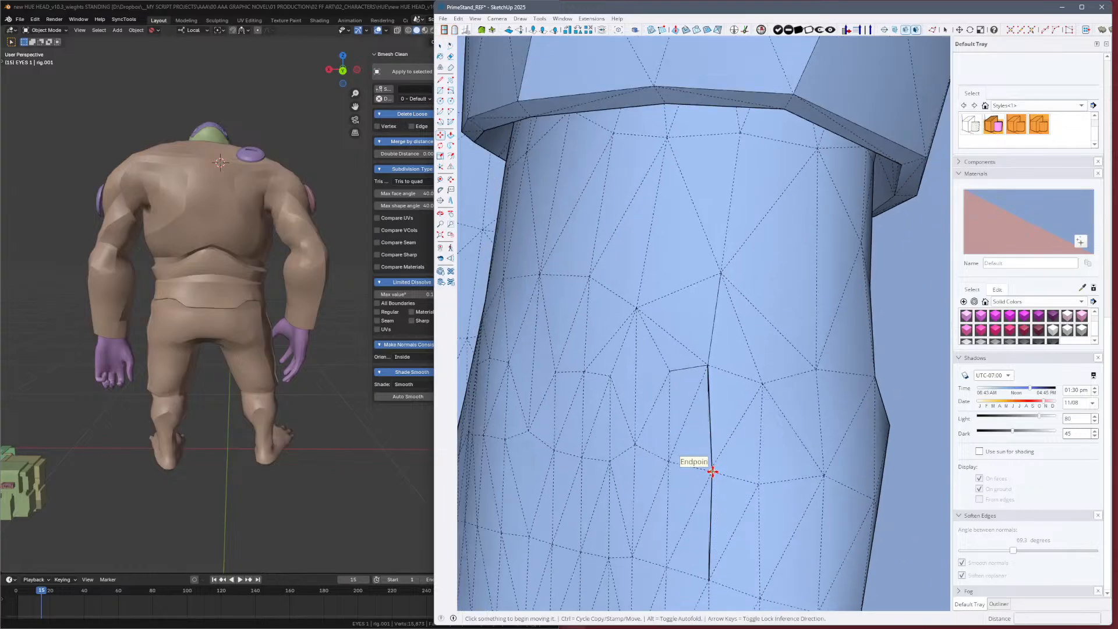
pyautogui.click(712, 471)
pyautogui.click(709, 470)
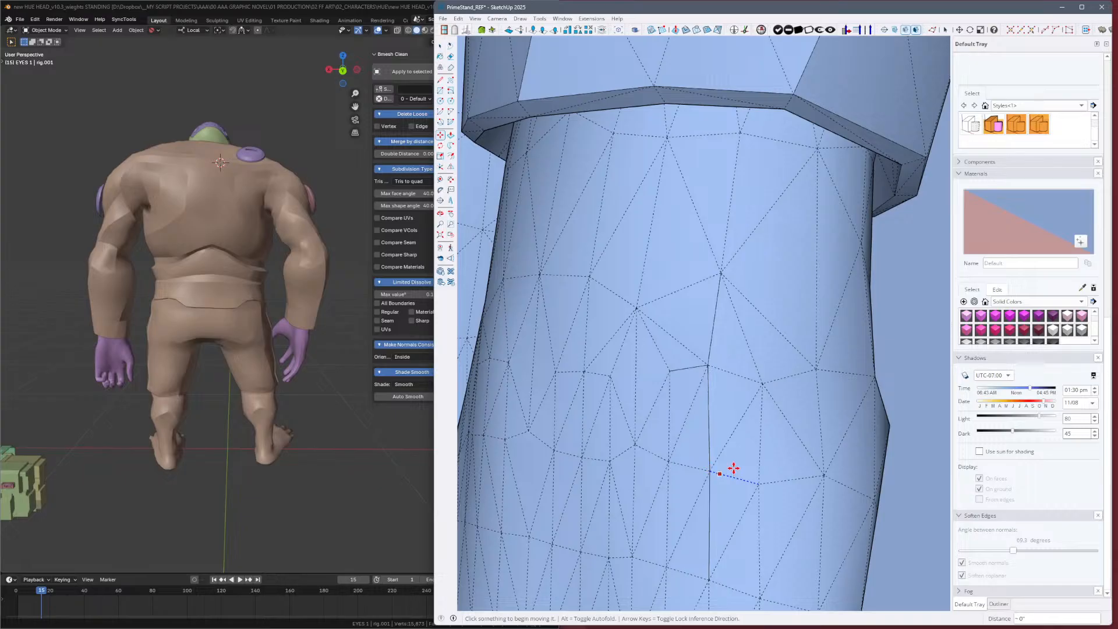
pyautogui.scroll(-2, 734, 467)
pyautogui.moveTo(752, 485); pyautogui.dragTo(760, 492, button='middle')
pyautogui.press('e')
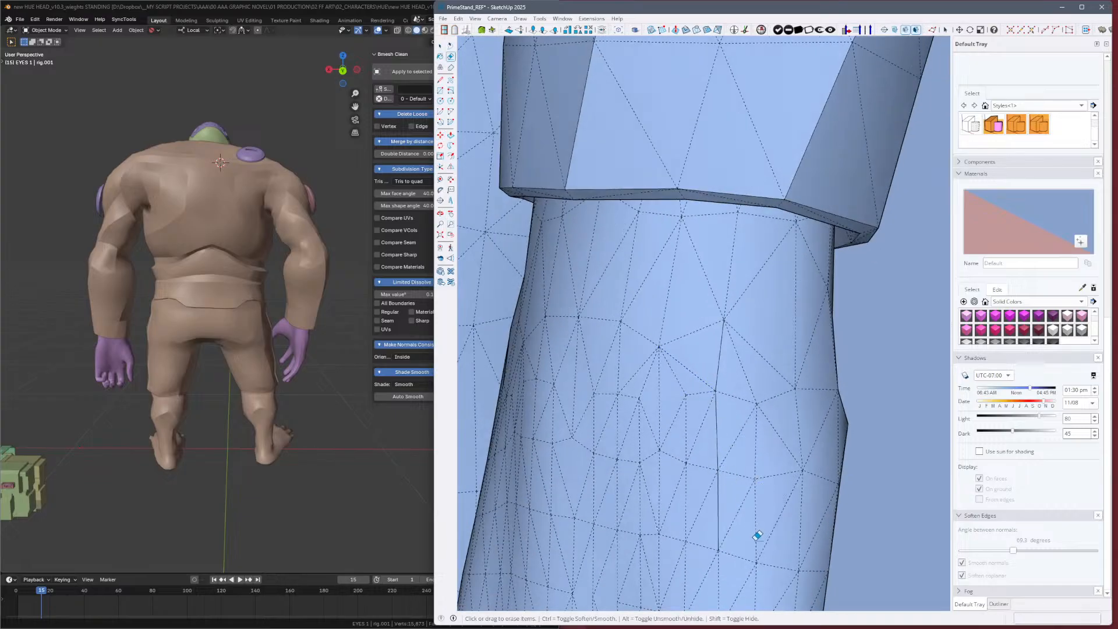
# Close the short open slit on the back of the hand by moving its loose vertex onto the opposite edge.
pyautogui.hotkey('alt', 'h')
pyautogui.scroll(-4, 729, 454)
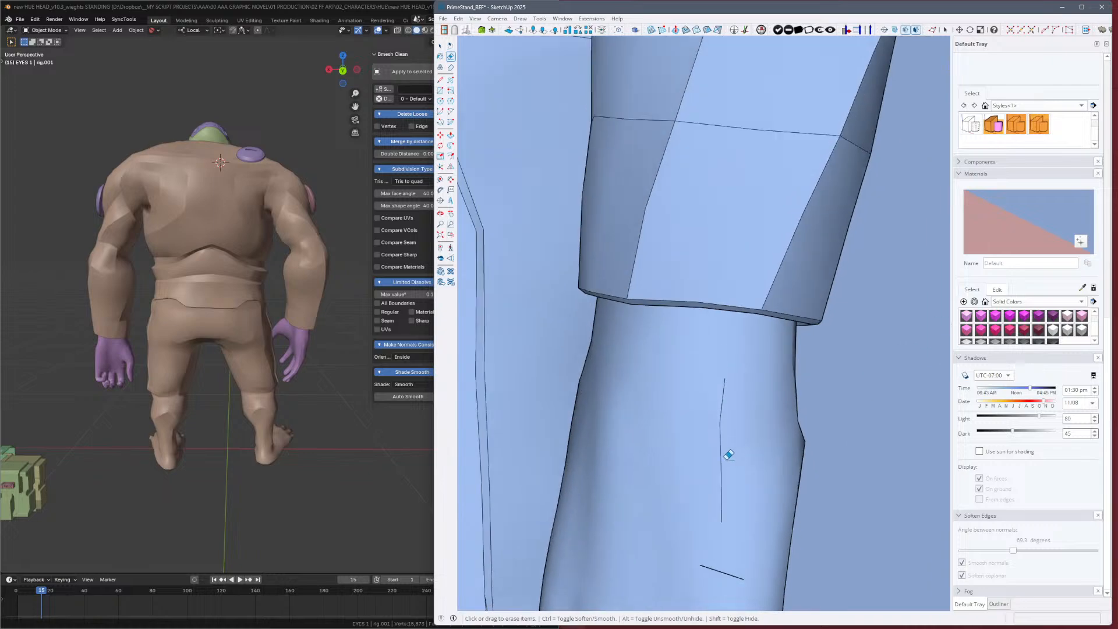
pyautogui.moveTo(728, 454)
pyautogui.mouseDown(button='middle')
pyautogui.moveTo(757, 282)
pyautogui.moveTo(825, 316)
pyautogui.mouseUp(button='middle')
pyautogui.scroll(2, 739, 401)
pyautogui.hotkey('alt', 'h')
pyautogui.scroll(5, 738, 402)
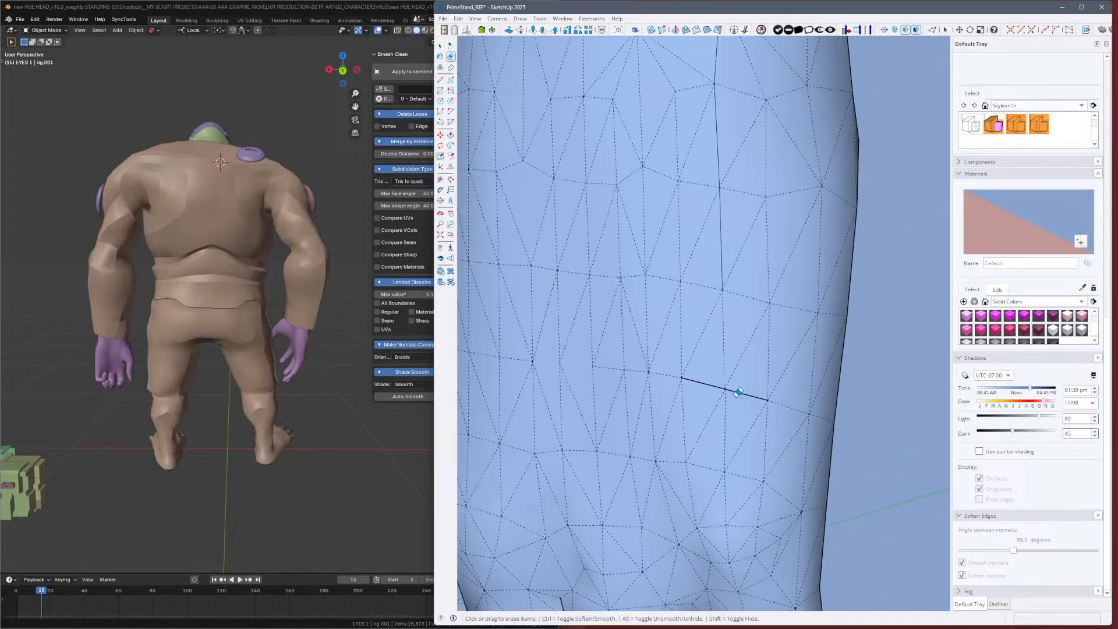
pyautogui.press('m')
pyautogui.click(718, 377)
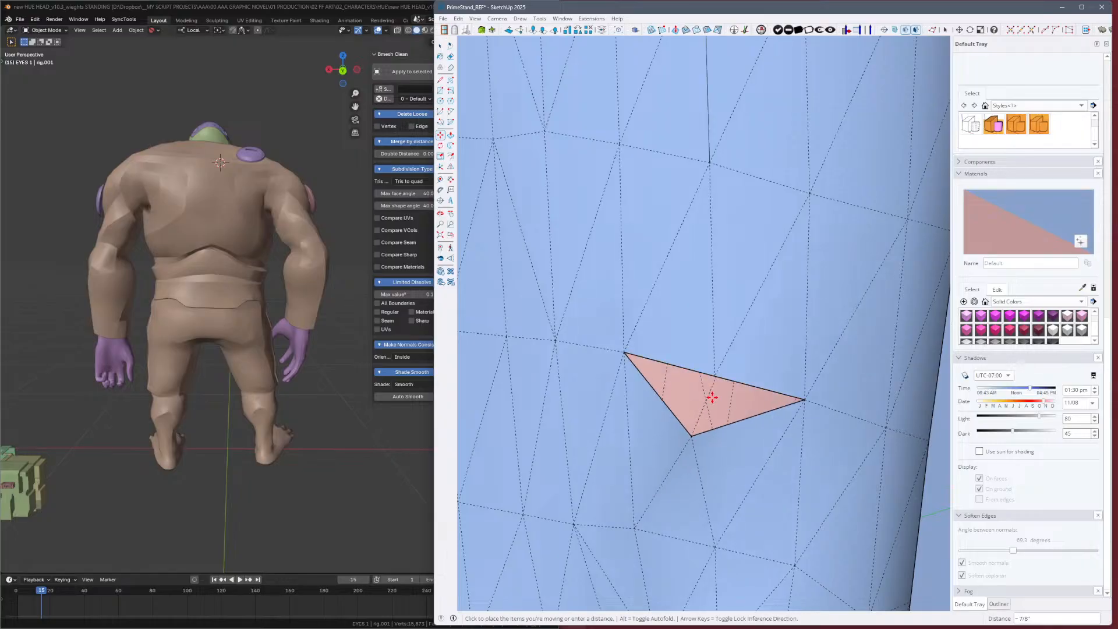
pyautogui.click(717, 374)
pyautogui.scroll(-3, 739, 402)
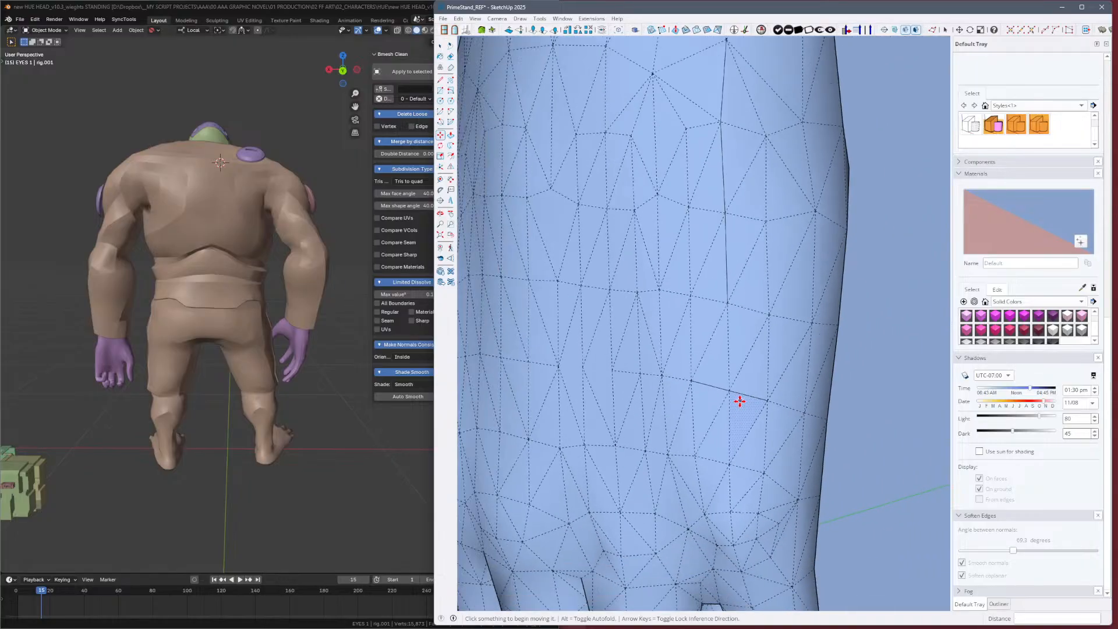
# Soften the leftover seam edges on the wrist and the back of the hand.
pyautogui.press('e')
pyautogui.press('alt')
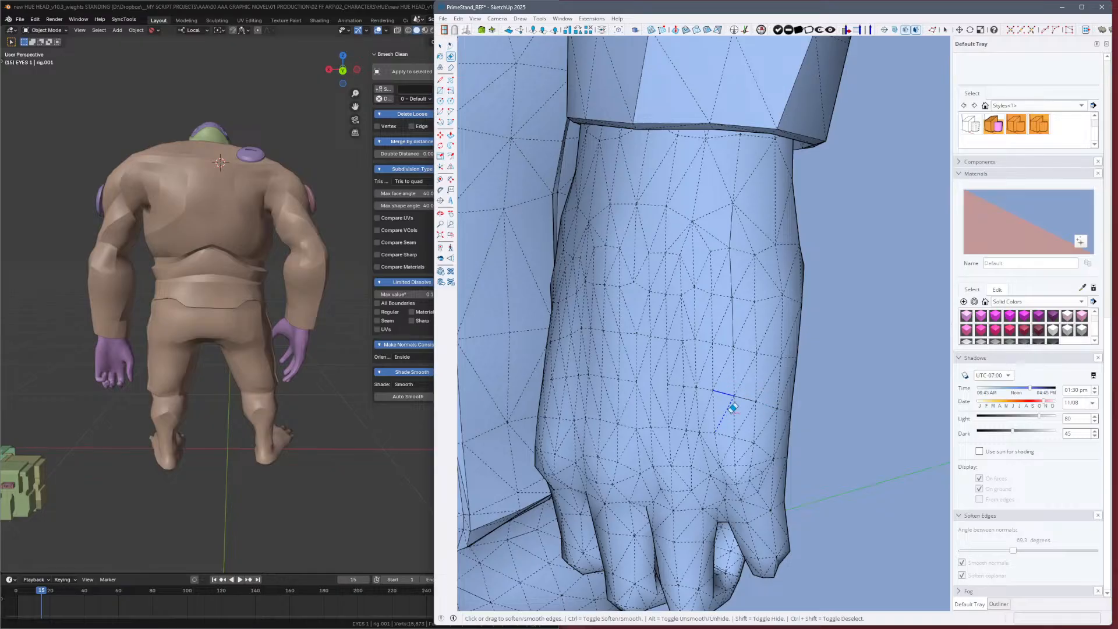
pyautogui.press('h')
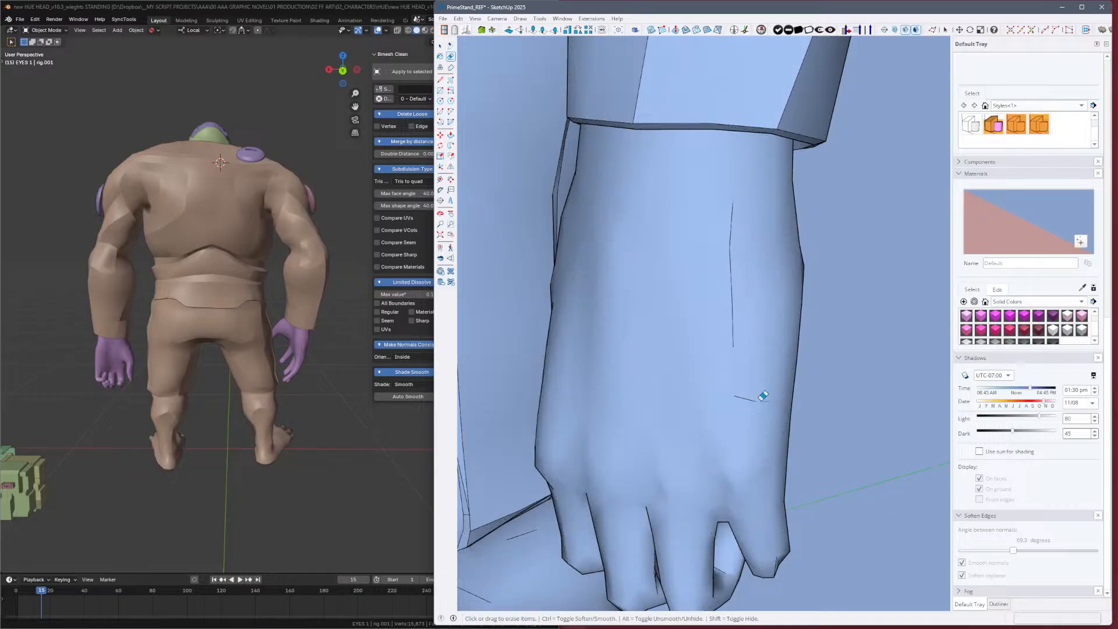
pyautogui.press('h')
pyautogui.keyDown('alt'); pyautogui.click(751, 414); pyautogui.keyUp('alt')
pyautogui.press('h')
pyautogui.press('ctrl')
# Unsoften short knuckle edges across the base of the fingers on the back of the hand.
pyautogui.moveTo(753, 422)
pyautogui.mouseDown(button='middle')
pyautogui.moveTo(799, 374)
pyautogui.moveTo(777, 432)
pyautogui.moveTo(798, 323)
pyautogui.mouseUp(button='middle')
pyautogui.press('h')
pyautogui.press('alt')
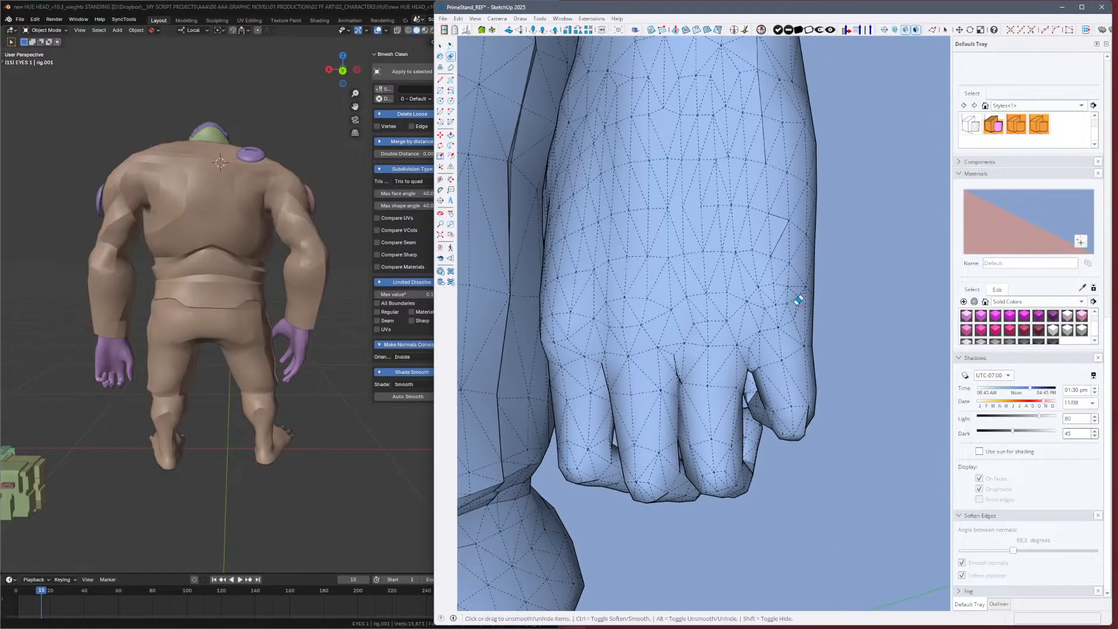
pyautogui.moveTo(800, 300); pyautogui.dragTo(783, 308)
pyautogui.moveTo(716, 315); pyautogui.dragTo(620, 321)
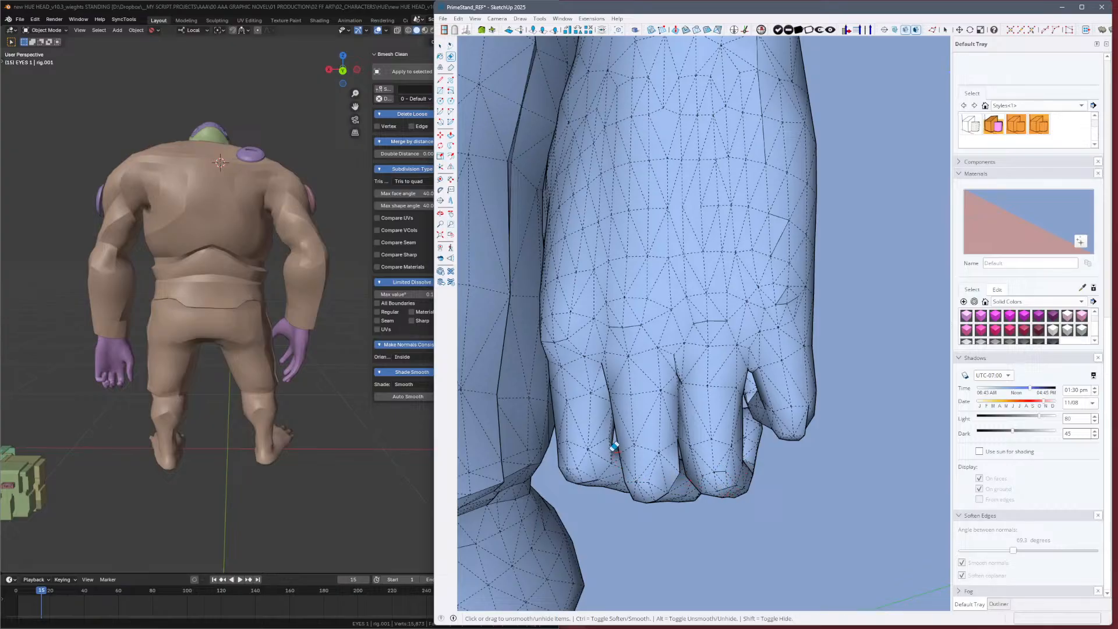
# Unsoften short crease edges around the middle joints of the bent fingers.
pyautogui.moveTo(629, 452)
pyautogui.mouseDown(button='middle')
pyautogui.moveTo(654, 449)
pyautogui.moveTo(818, 272)
pyautogui.moveTo(839, 281)
pyautogui.moveTo(844, 306)
pyautogui.mouseUp(button='middle')
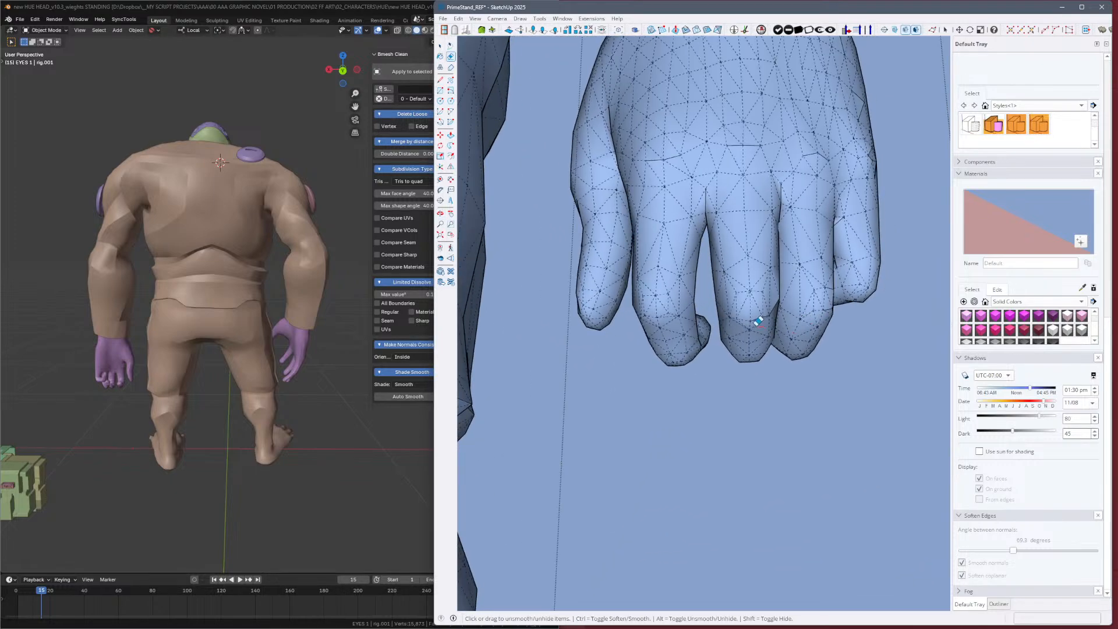
pyautogui.keyDown('alt'); pyautogui.moveTo(741, 310); pyautogui.dragTo(751, 312); pyautogui.keyUp('alt')
pyautogui.hotkey('alt', 'h')
pyautogui.press('alt')
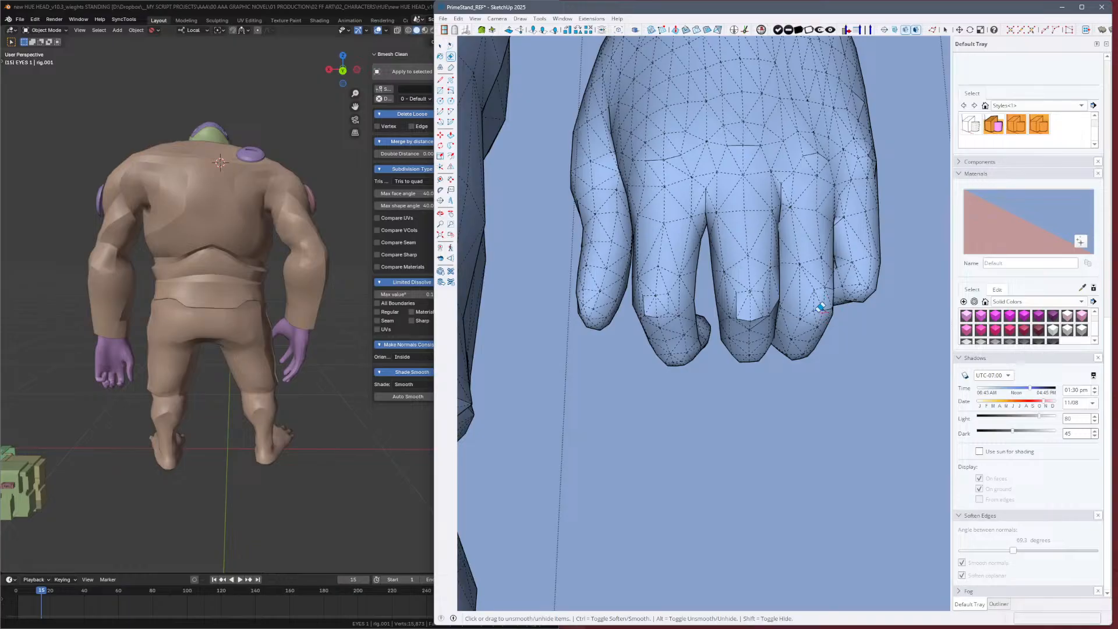
# Unsoften crease edges on the thumb's knuckle and in the web between the thumb and index finger.
pyautogui.moveTo(616, 301)
pyautogui.mouseDown(button='middle')
pyautogui.moveTo(986, 382)
pyautogui.moveTo(990, 355)
pyautogui.mouseUp(button='middle')
pyautogui.moveTo(696, 260); pyautogui.dragTo(660, 262, button='middle')
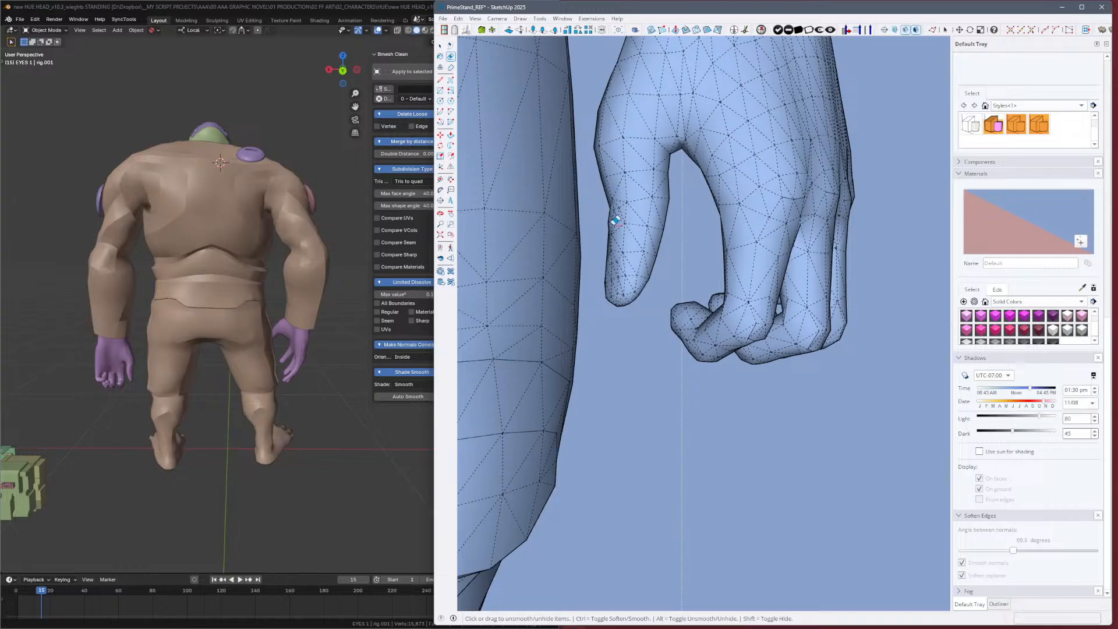
pyautogui.press('alt')
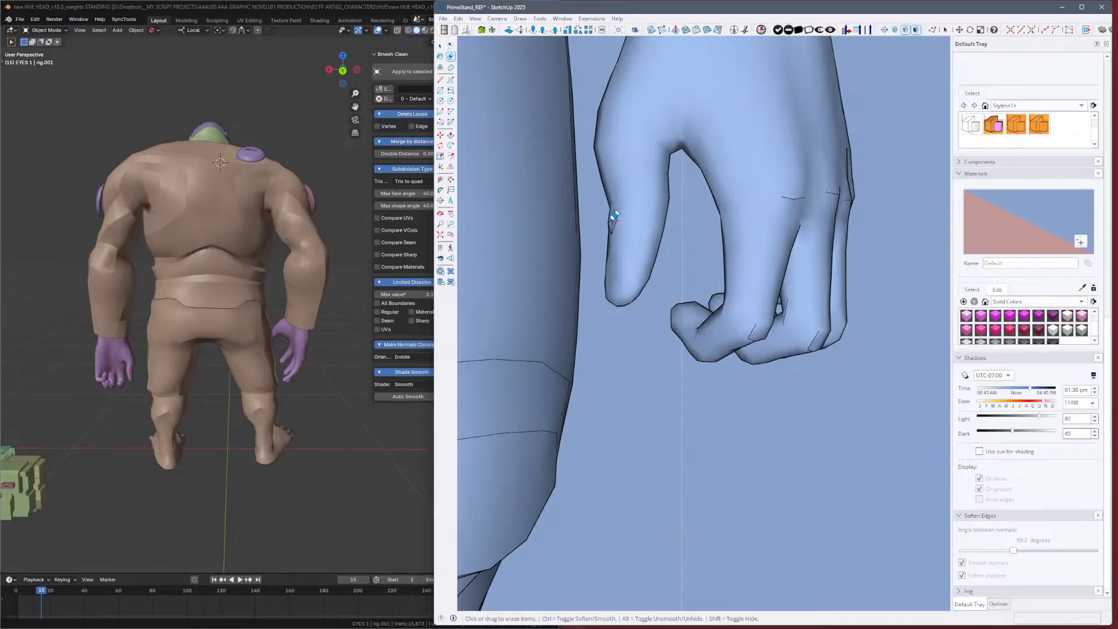
pyautogui.press('ctrl')
pyautogui.press('alt')
pyautogui.moveTo(758, 220)
pyautogui.mouseDown(button='middle')
pyautogui.moveTo(716, 225)
pyautogui.moveTo(707, 82)
pyautogui.mouseUp(button='middle')
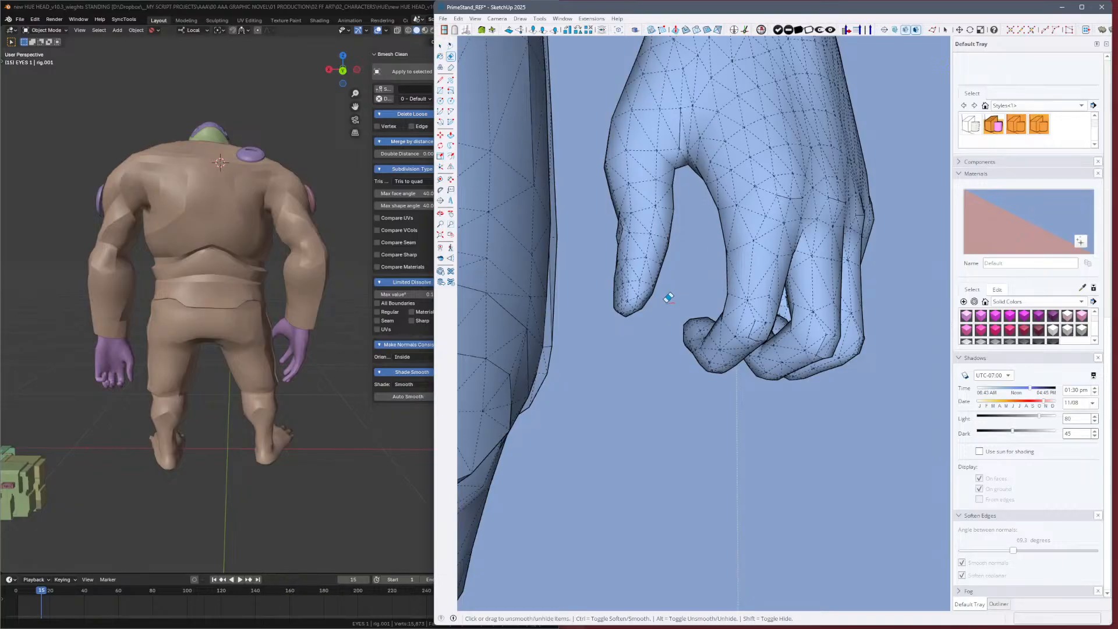
pyautogui.moveTo(668, 298)
pyautogui.mouseDown(button='middle')
pyautogui.moveTo(698, 220)
pyautogui.moveTo(736, 242)
pyautogui.moveTo(647, 266)
pyautogui.mouseUp(button='middle')
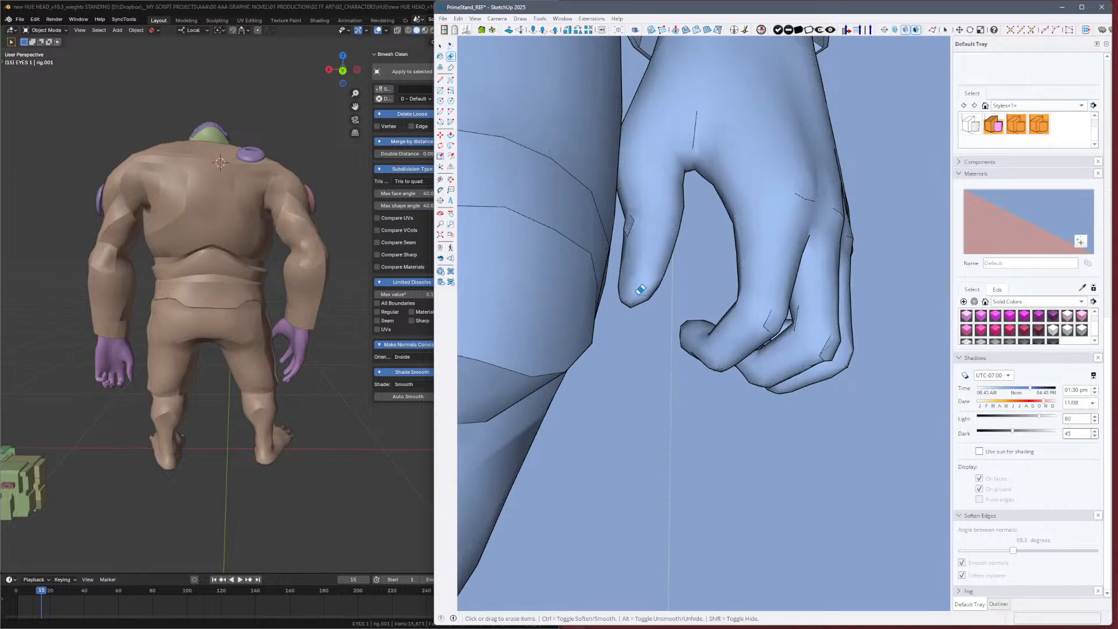
# Unsoften the edges outlining the nail at the tip of the thumb.
pyautogui.press('z')
pyautogui.scroll(4, 633, 292)
pyautogui.moveTo(627, 221)
pyautogui.mouseDown(button='middle')
pyautogui.moveTo(661, 227)
pyautogui.moveTo(690, 253)
pyautogui.moveTo(596, 262)
pyautogui.mouseUp(button='middle')
pyautogui.scroll(1, 690, 252)
pyautogui.keyDown('shift'); pyautogui.moveTo(823, 225); pyautogui.dragTo(713, 314, button='middle'); pyautogui.keyUp('shift')
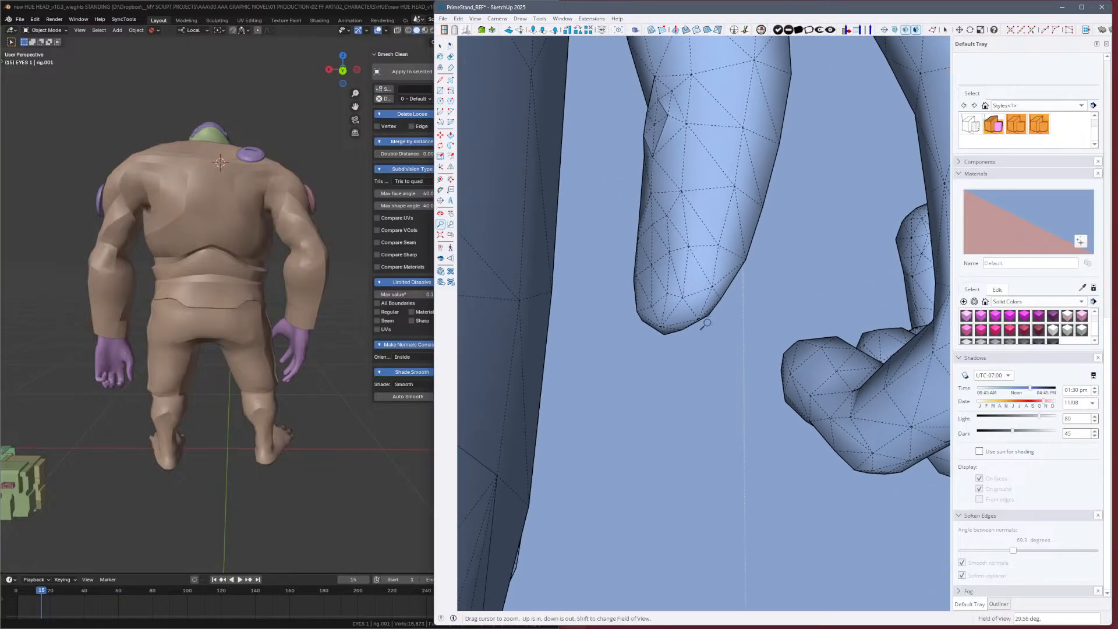
pyautogui.press('e')
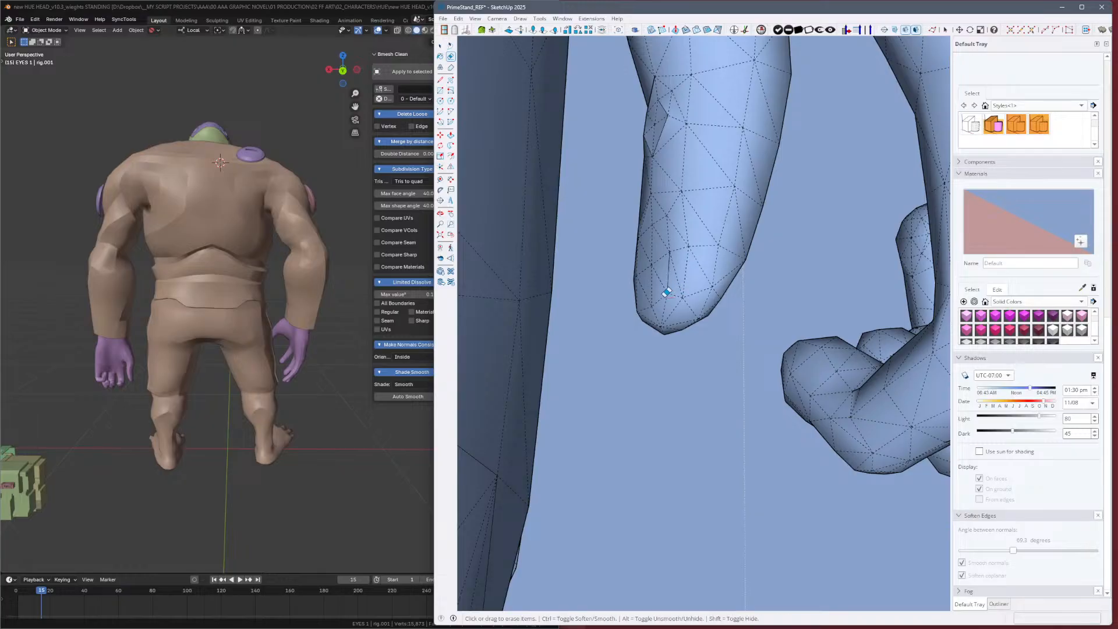
pyautogui.press('alt')
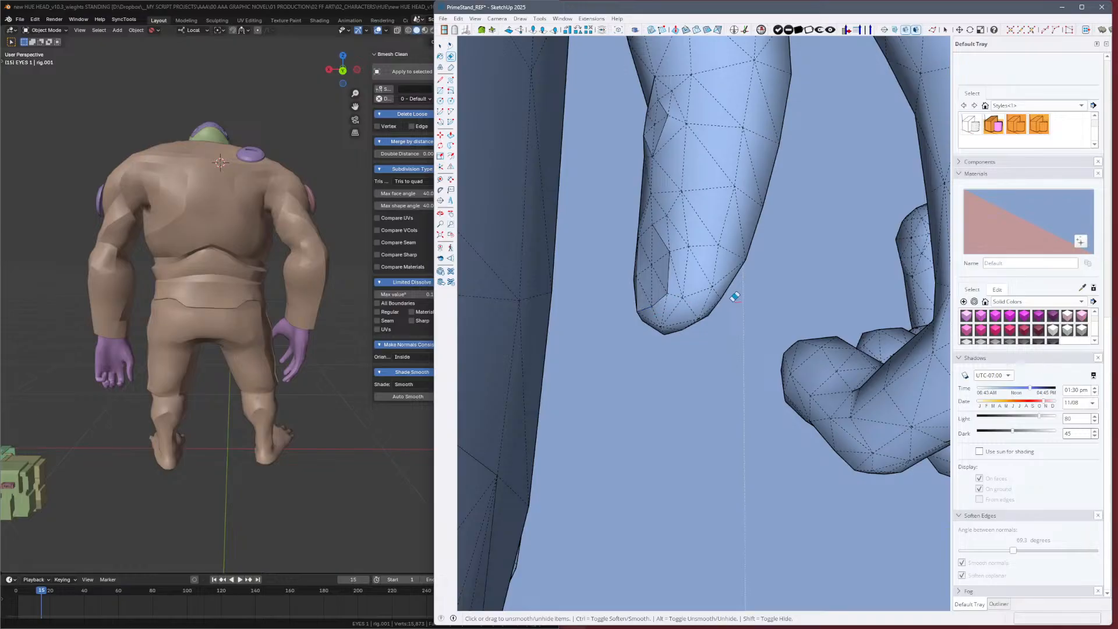
# Move the split seam vertices on the thumb's end segment, palm side, onto their matching points to close the gap.
pyautogui.moveTo(856, 370)
pyautogui.mouseDown(button='middle')
pyautogui.moveTo(758, 369)
pyautogui.moveTo(748, 350)
pyautogui.moveTo(838, 301)
pyautogui.moveTo(644, 332)
pyautogui.moveTo(569, 384)
pyautogui.moveTo(739, 407)
pyautogui.moveTo(891, 375)
pyautogui.moveTo(748, 380)
pyautogui.moveTo(738, 365)
pyautogui.moveTo(741, 374)
pyautogui.moveTo(702, 365)
pyautogui.moveTo(853, 375)
pyautogui.moveTo(599, 404)
pyautogui.moveTo(819, 391)
pyautogui.moveTo(705, 381)
pyautogui.mouseUp(button='middle')
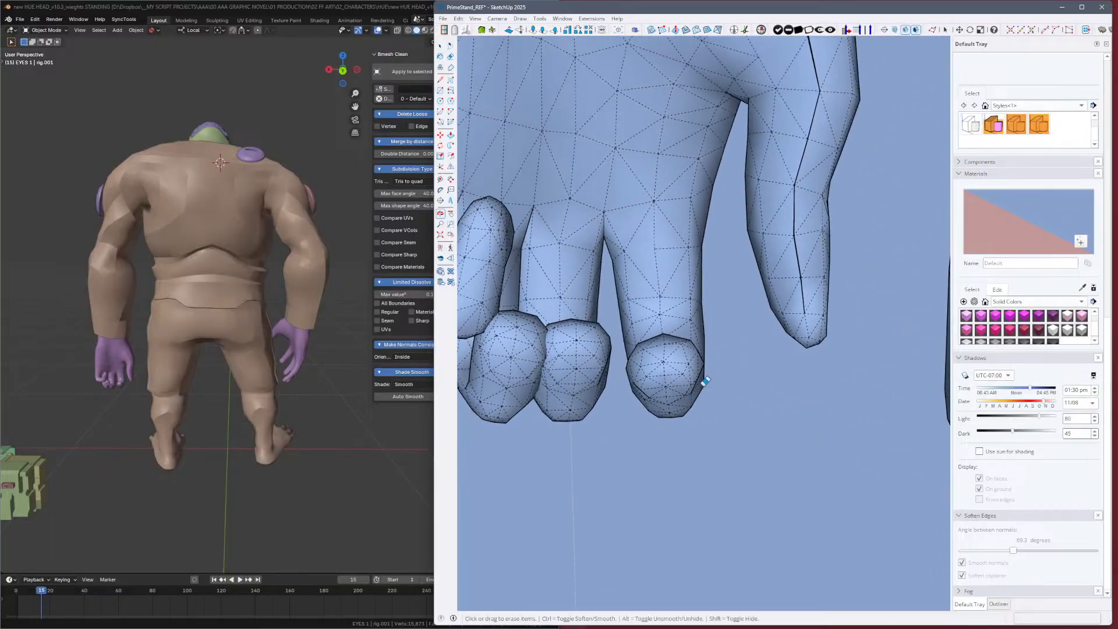
pyautogui.press('alt')
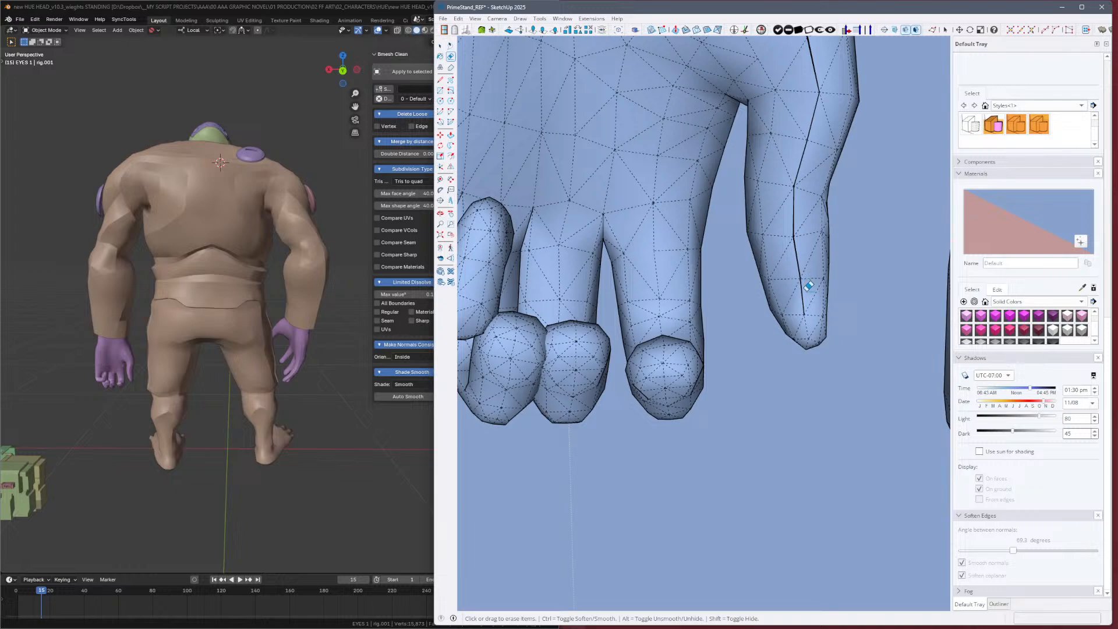
pyautogui.press('m')
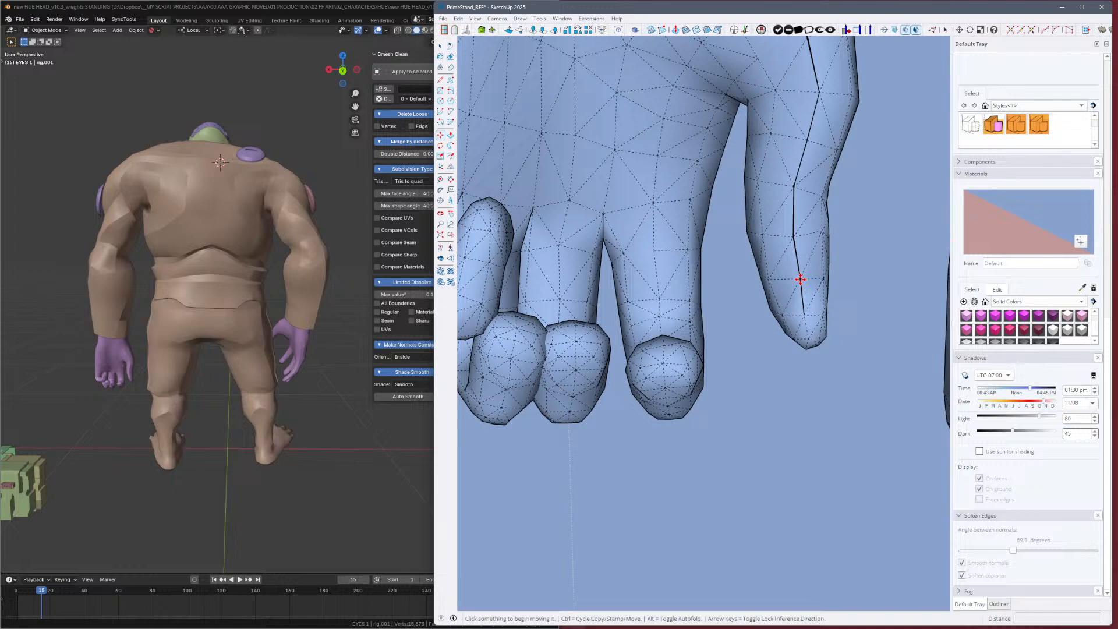
pyautogui.click(801, 280)
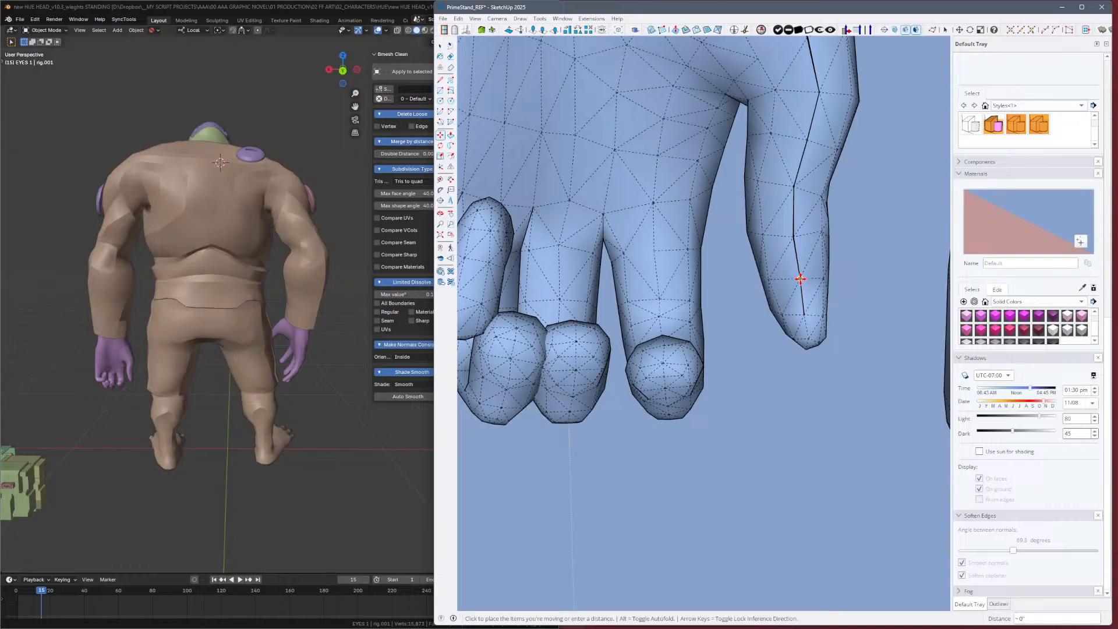
pyautogui.click(802, 277)
pyautogui.click(795, 235)
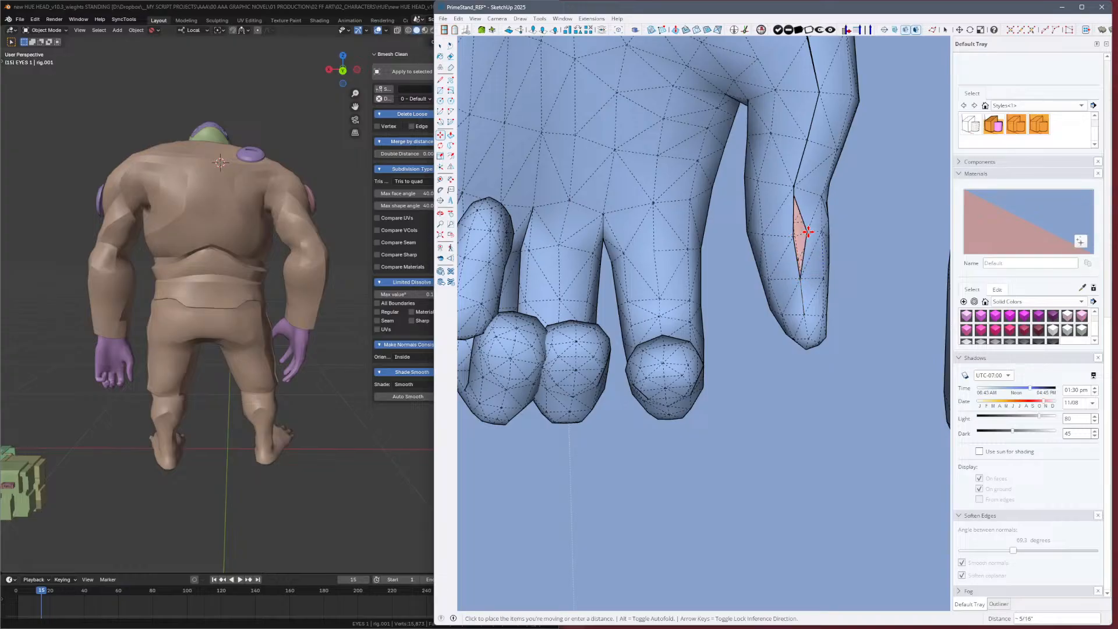
pyautogui.click(799, 236)
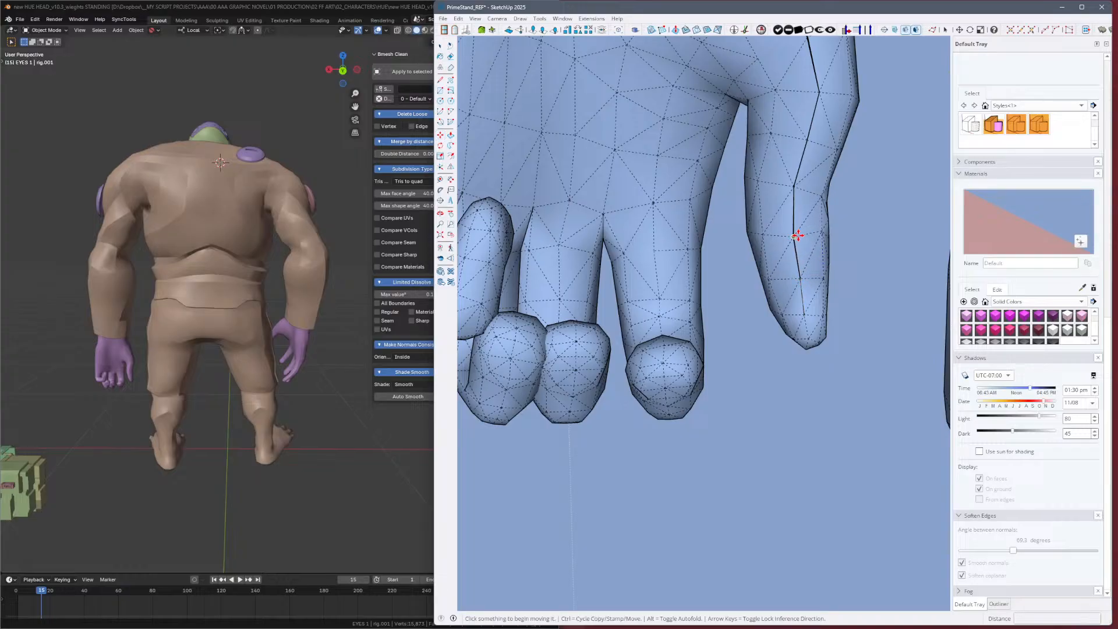
# Move the seam vertices around the thumb's middle joint onto their counterparts to join the two mesh halves.
pyautogui.press('z')
pyautogui.moveTo(799, 235); pyautogui.dragTo(955, 118)
pyautogui.moveTo(797, 266)
pyautogui.keyDown('shift'); pyautogui.mouseDown(button='middle')
pyautogui.moveTo(794, 291)
pyautogui.moveTo(765, 325)
pyautogui.mouseUp(button='middle'); pyautogui.keyUp('shift')
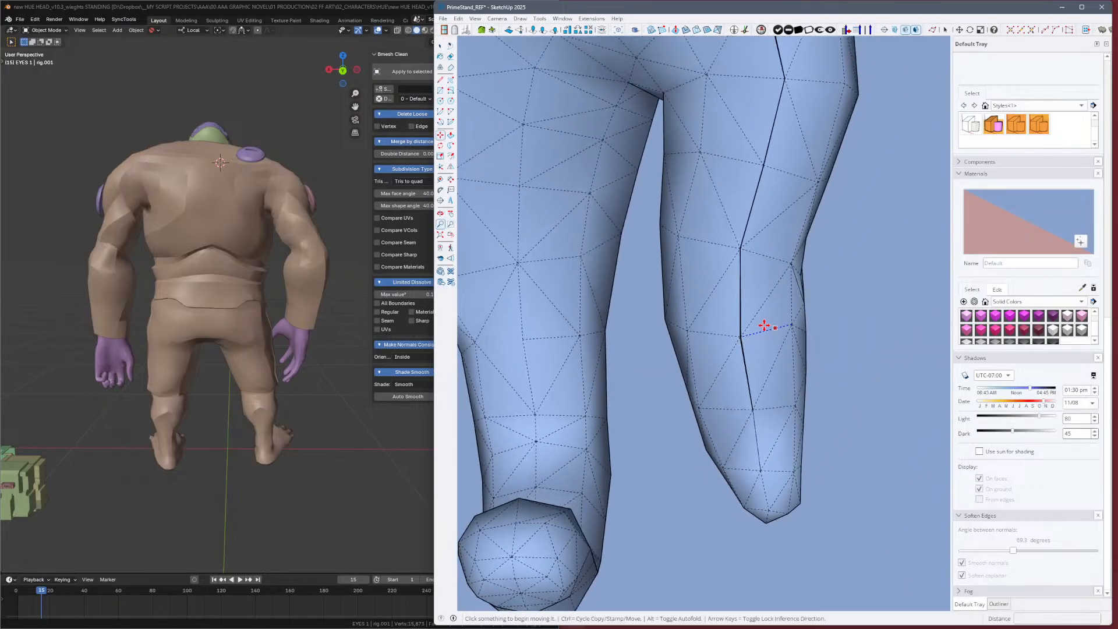
pyautogui.click(740, 336)
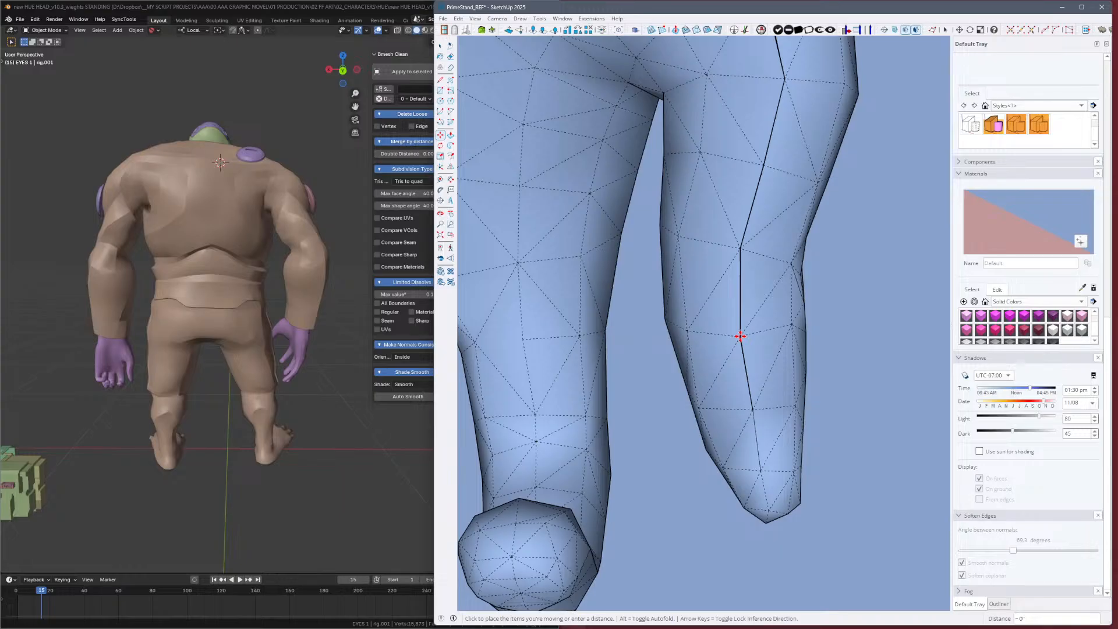
pyautogui.click(740, 336)
pyautogui.click(744, 247)
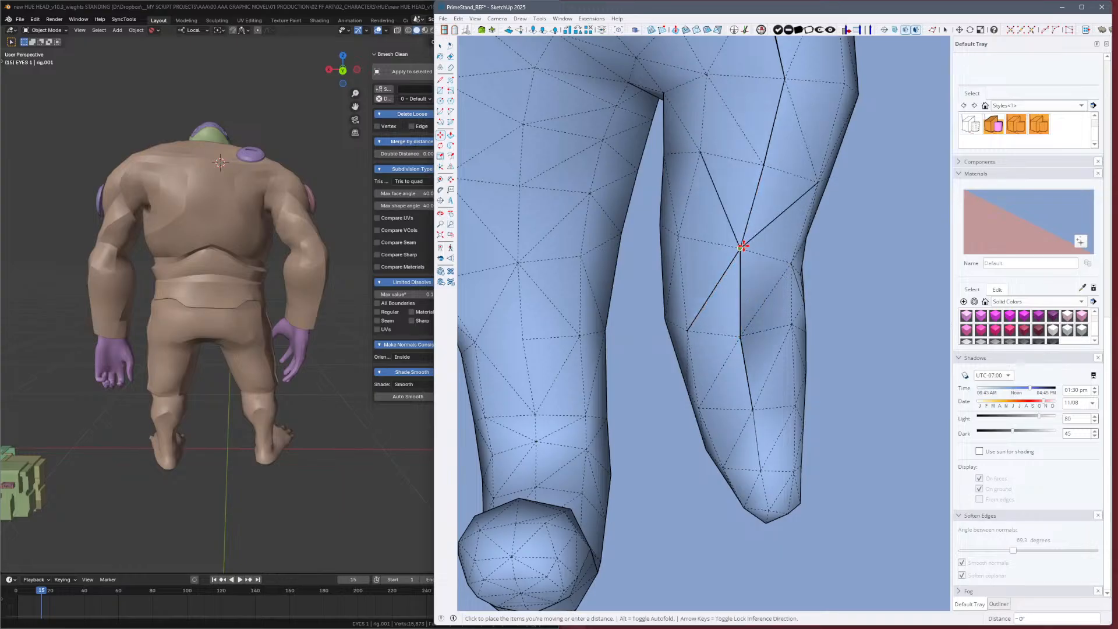
pyautogui.click(744, 249)
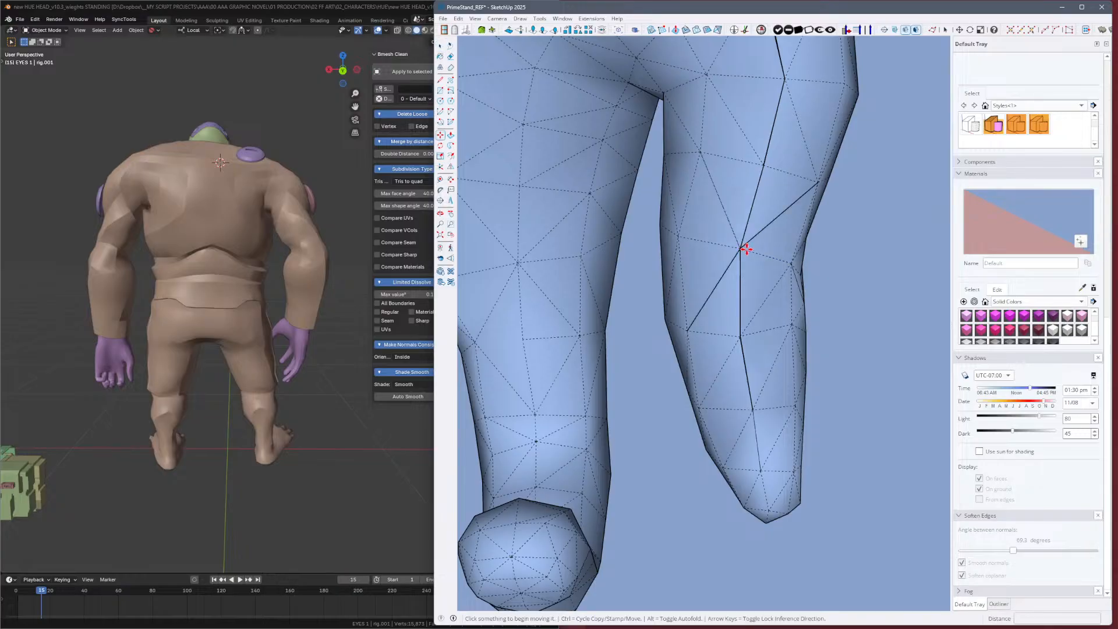
pyautogui.click(746, 249)
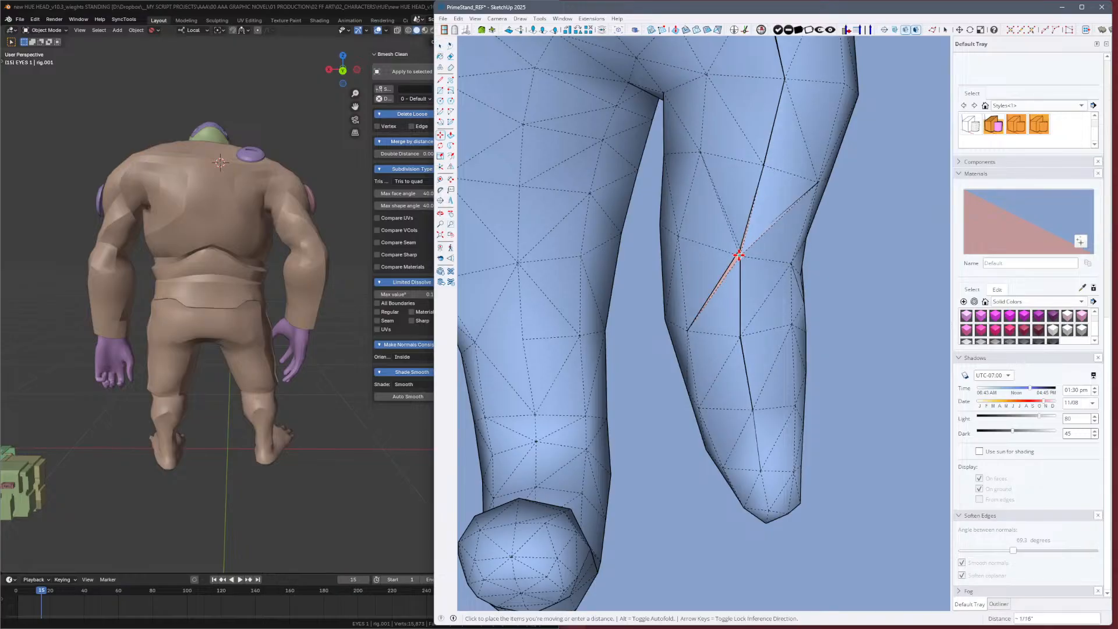
pyautogui.click(738, 249)
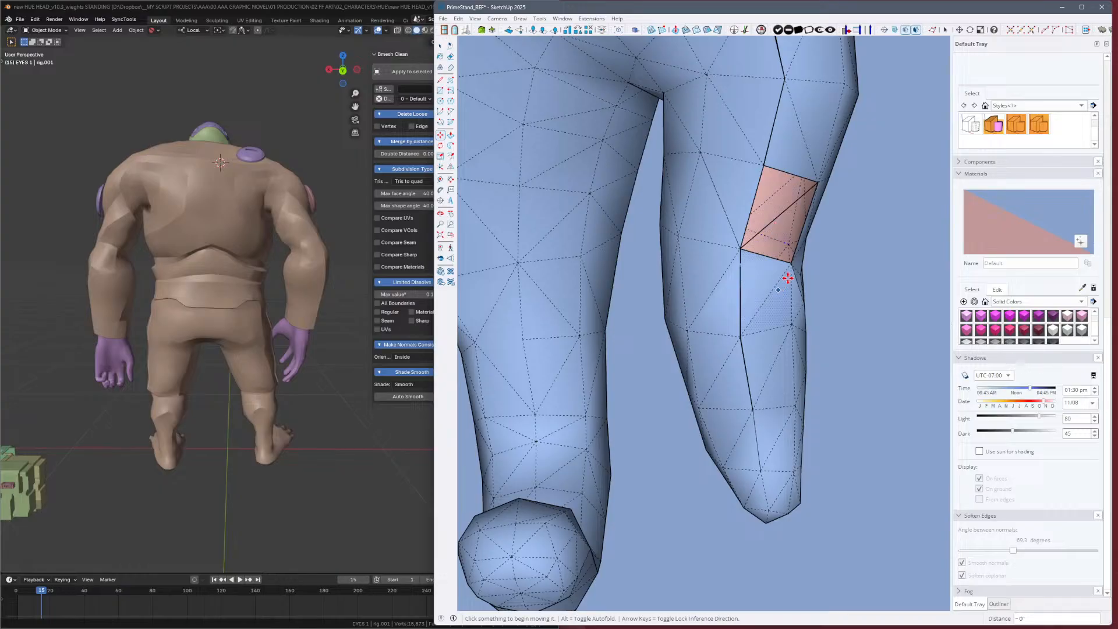
pyautogui.click(740, 336)
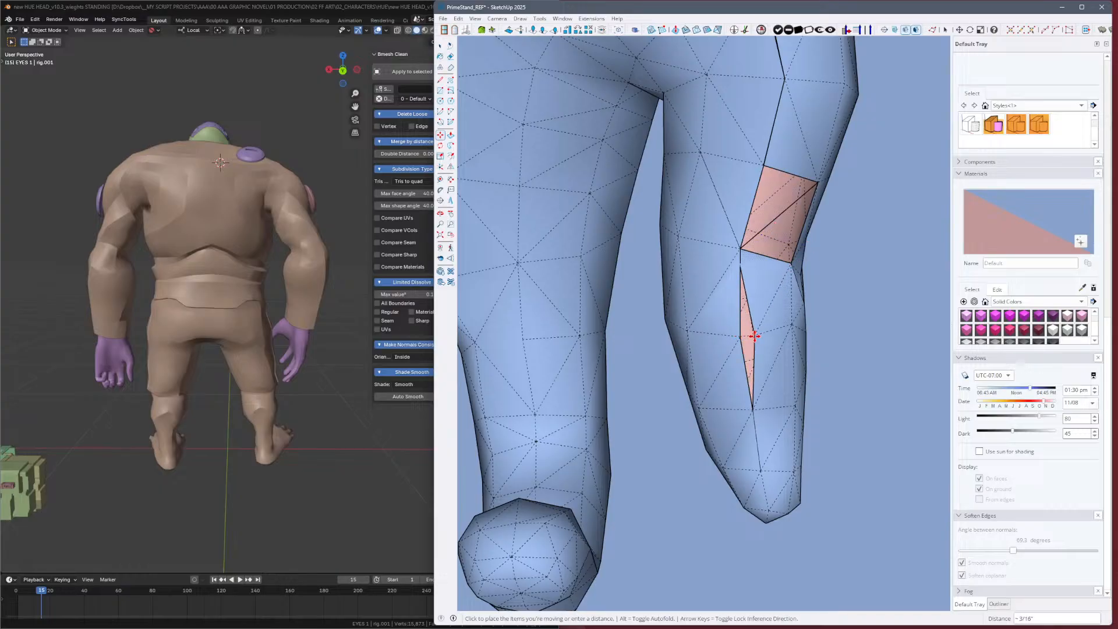
pyautogui.moveTo(716, 375); pyautogui.dragTo(754, 345, button='middle')
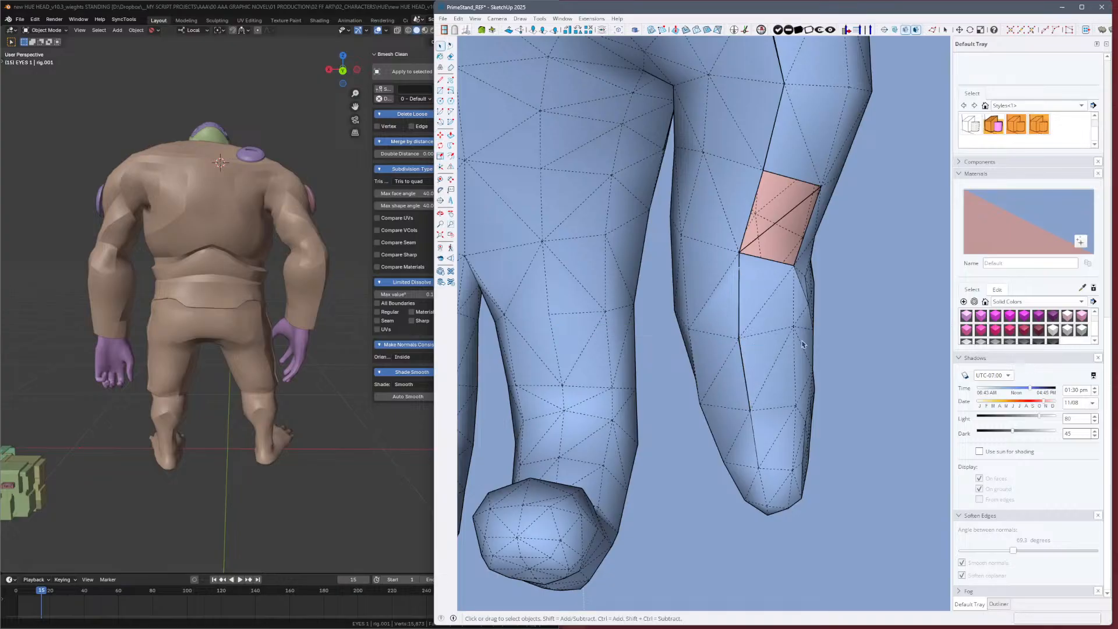
pyautogui.moveTo(752, 352)
pyautogui.mouseDown(button='middle')
pyautogui.moveTo(738, 354)
pyautogui.moveTo(729, 451)
pyautogui.moveTo(868, 377)
pyautogui.moveTo(754, 263)
pyautogui.mouseUp(button='middle')
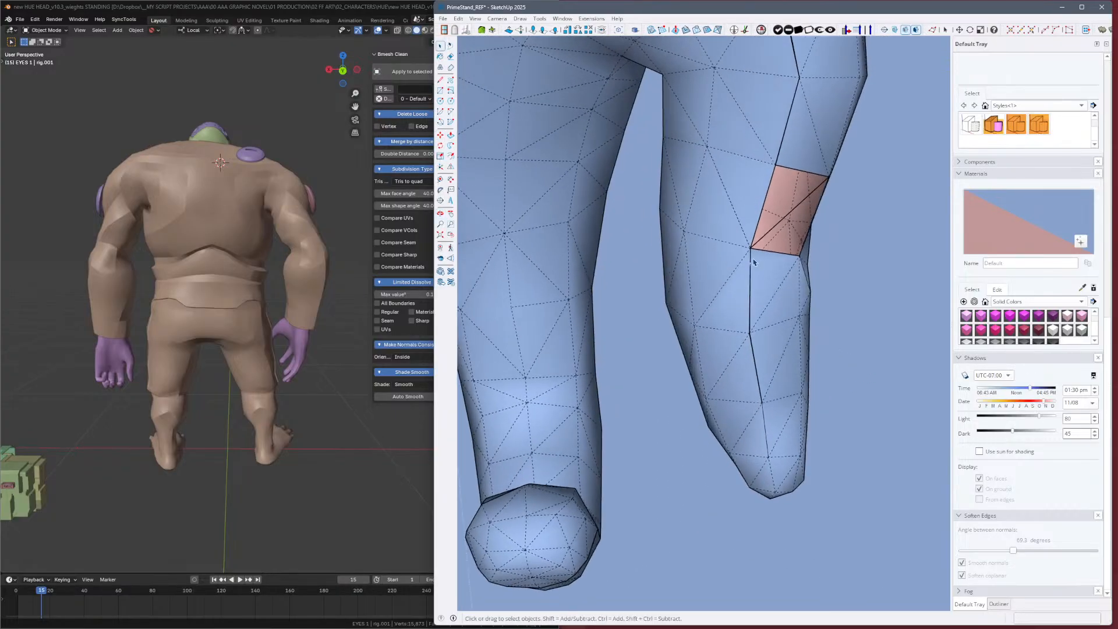
pyautogui.moveTo(831, 204)
pyautogui.mouseDown(button='middle')
pyautogui.moveTo(761, 211)
pyautogui.moveTo(830, 190)
pyautogui.moveTo(791, 395)
pyautogui.mouseUp(button='middle')
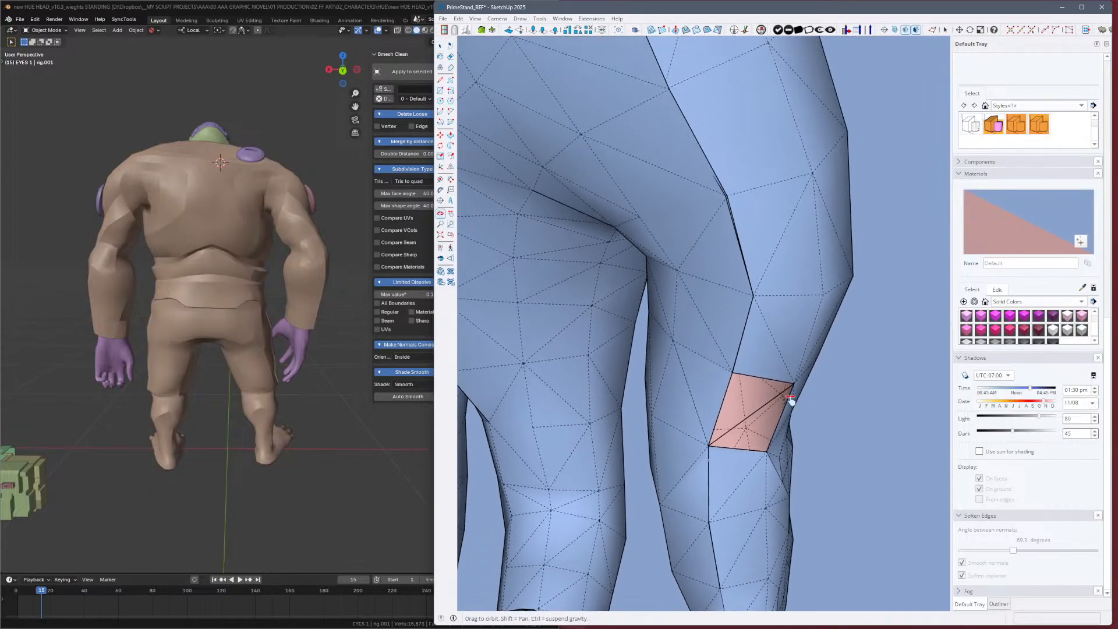
pyautogui.moveTo(774, 246); pyautogui.dragTo(746, 201, button='middle')
pyautogui.press('m')
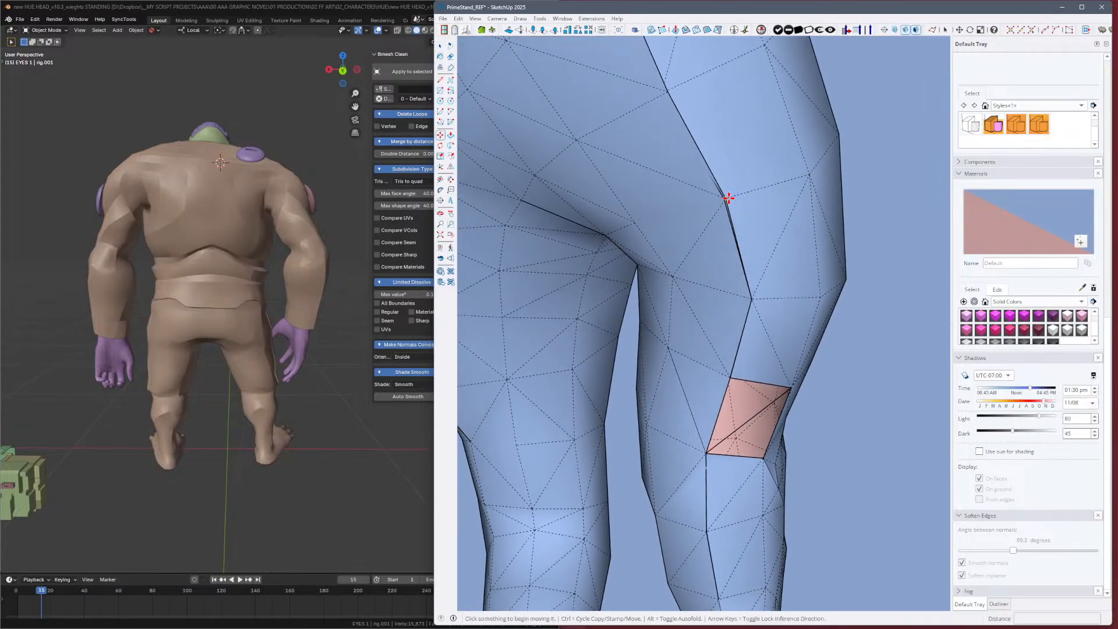
pyautogui.click(729, 198)
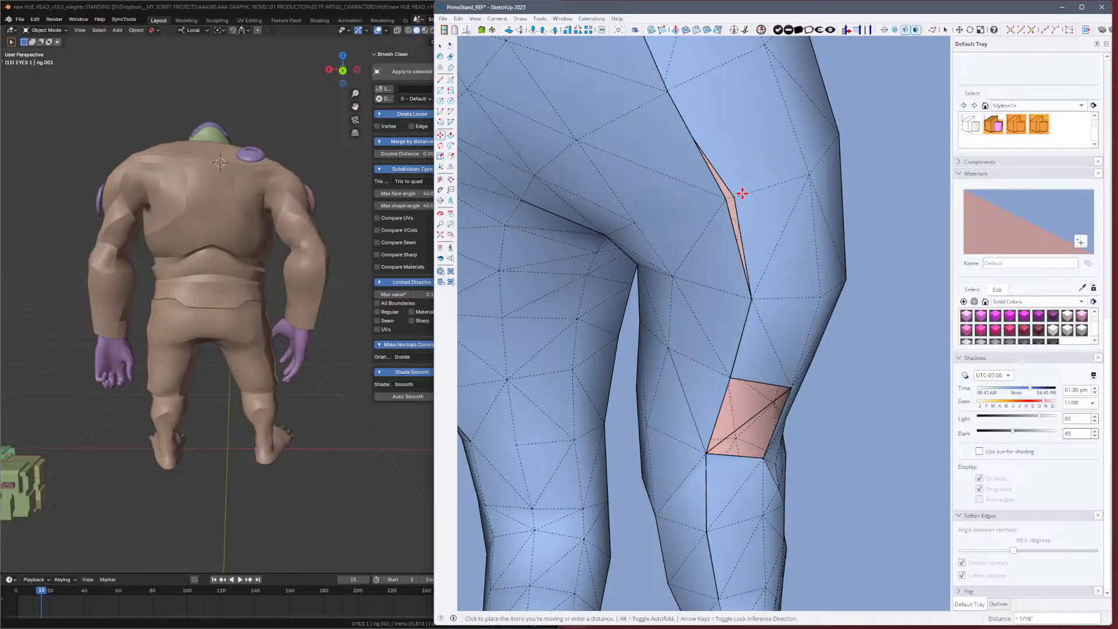
pyautogui.press('l')
pyautogui.press('m')
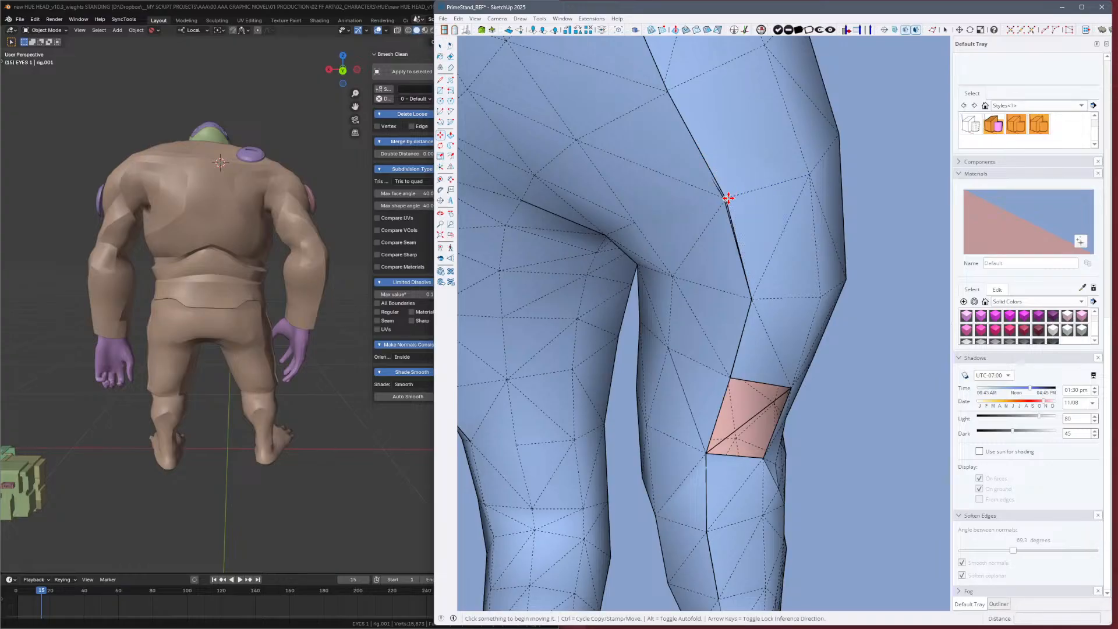
pyautogui.click(725, 199)
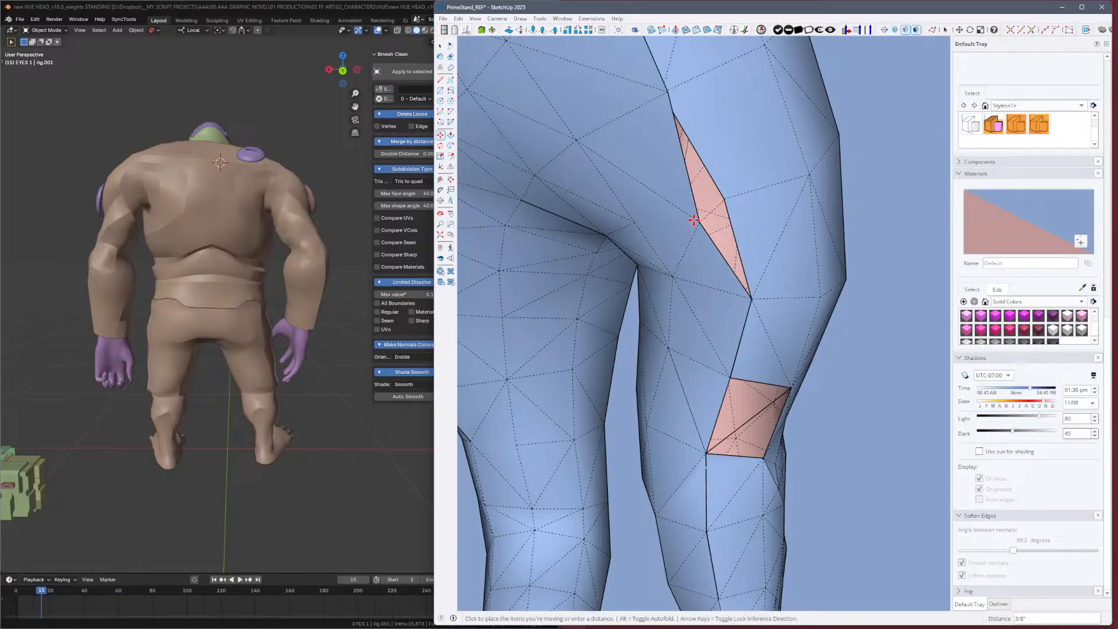
pyautogui.press('Escape')
# Snap the split seam vertices together along the fleshy base of the thumb below the wrist.
pyautogui.scroll(-5, 825, 216)
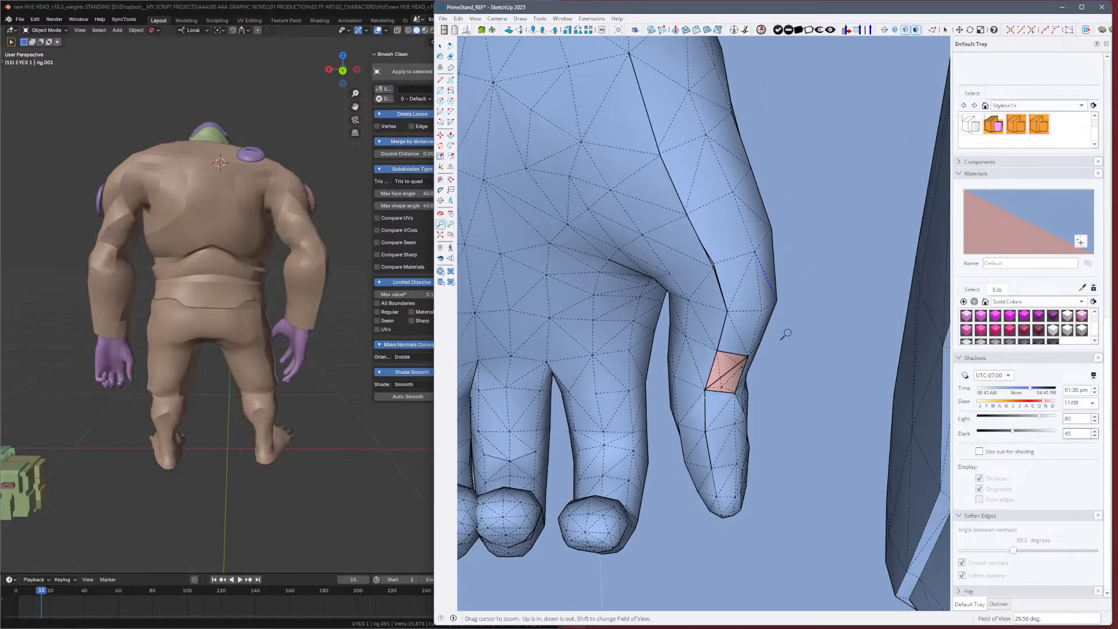
pyautogui.scroll(6, 699, 338)
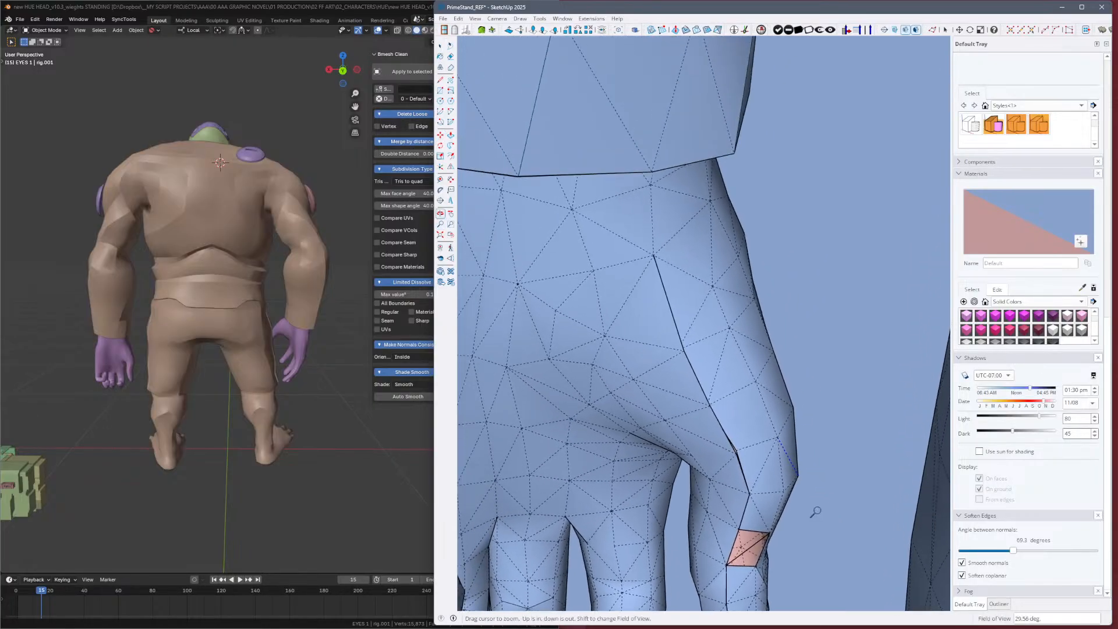
pyautogui.click(682, 348)
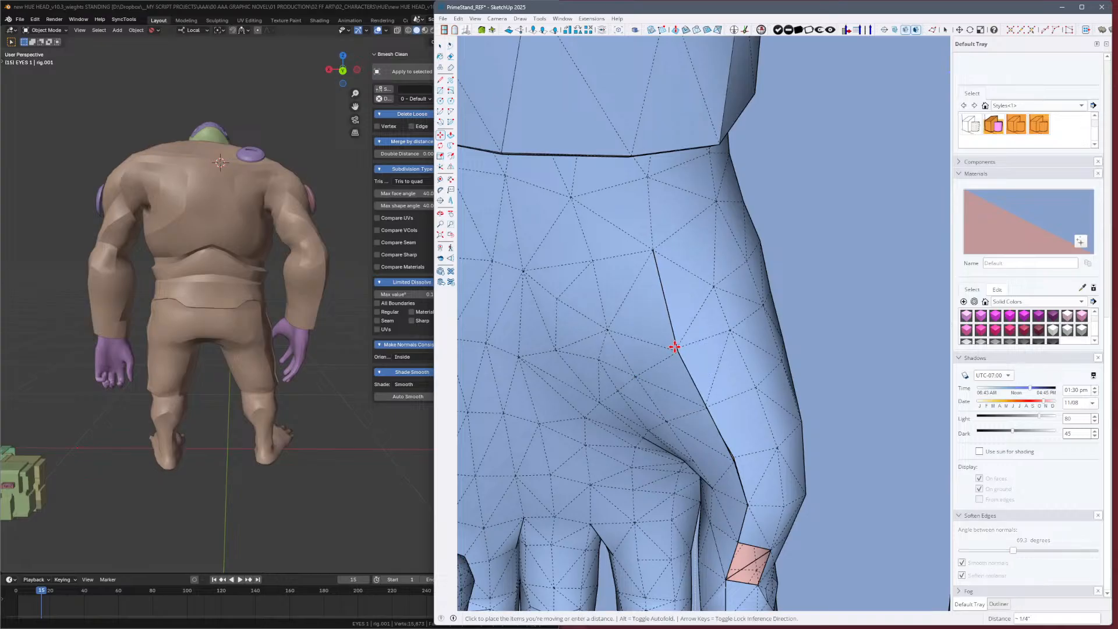
pyautogui.click(676, 348)
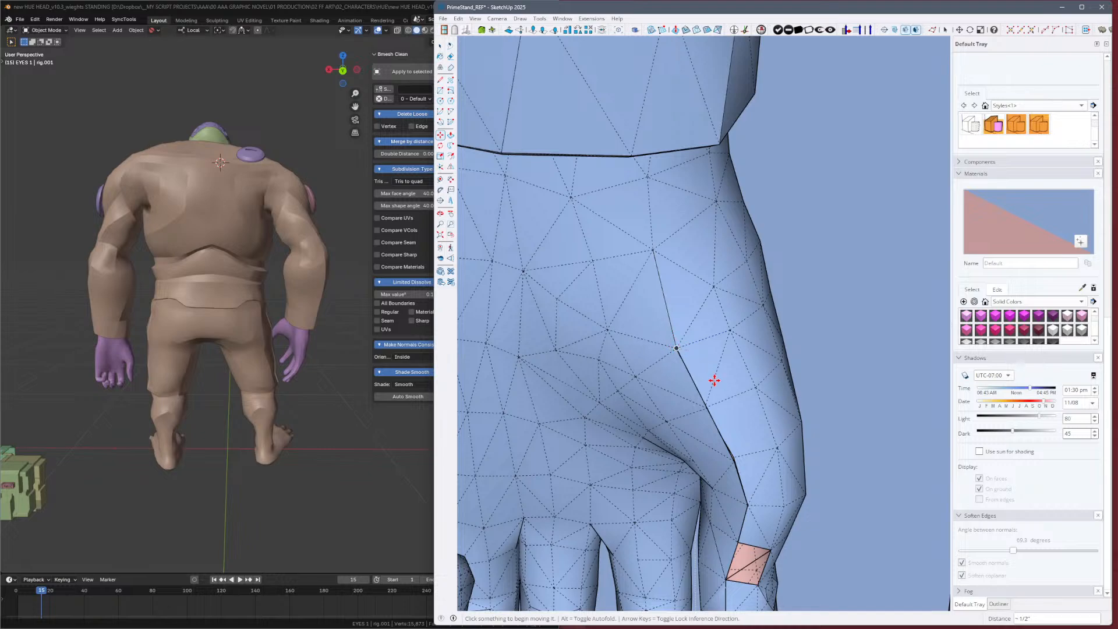
pyautogui.click(707, 408)
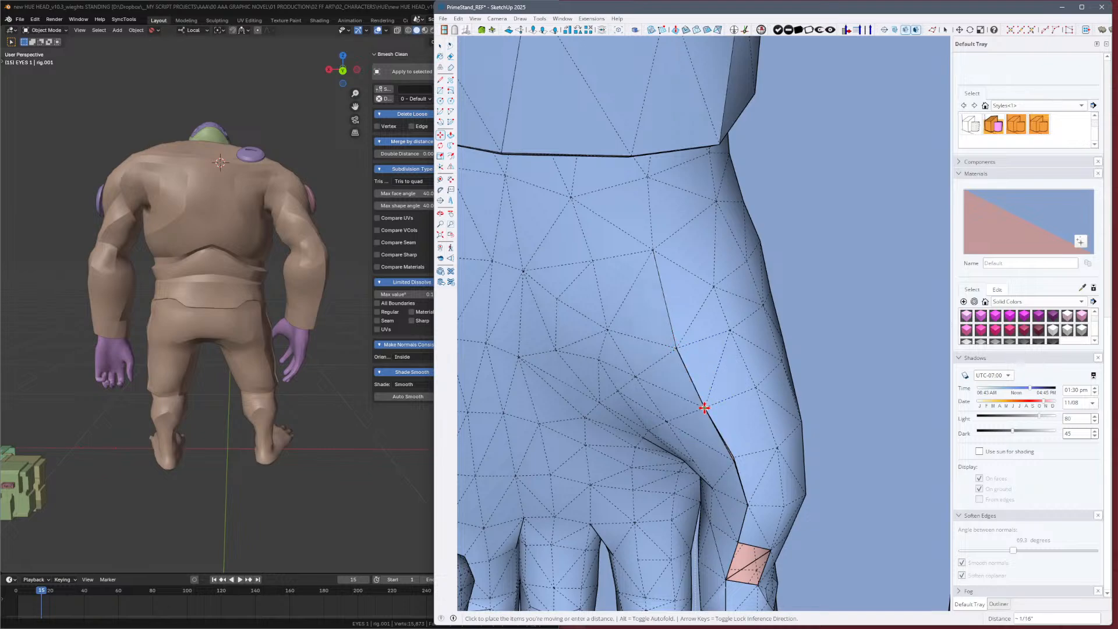
pyautogui.click(704, 407)
pyautogui.click(734, 460)
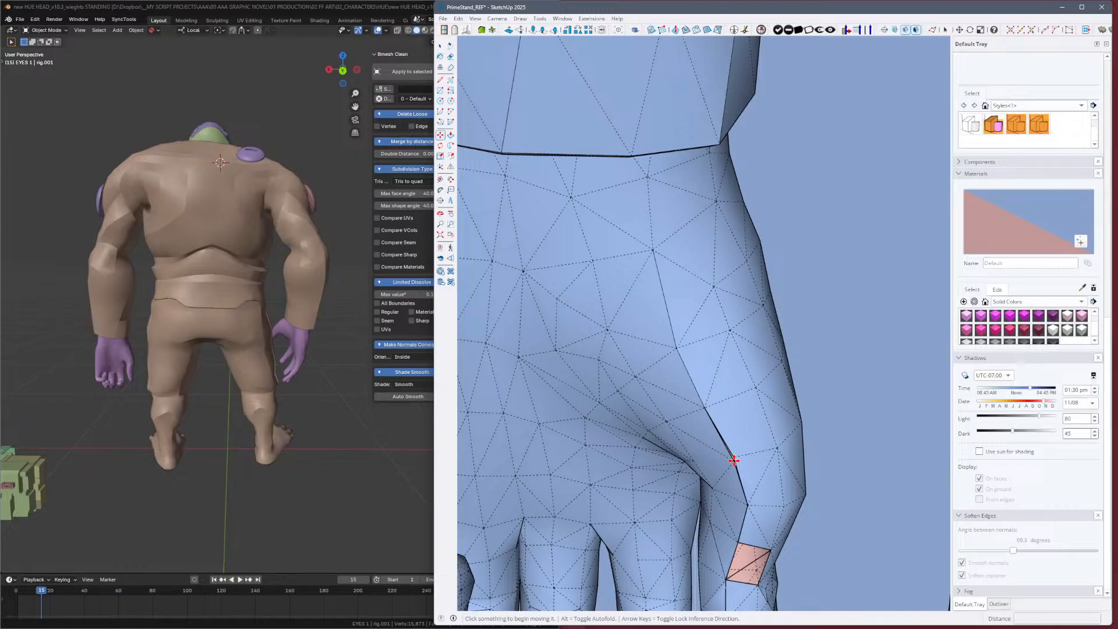
pyautogui.press('space')
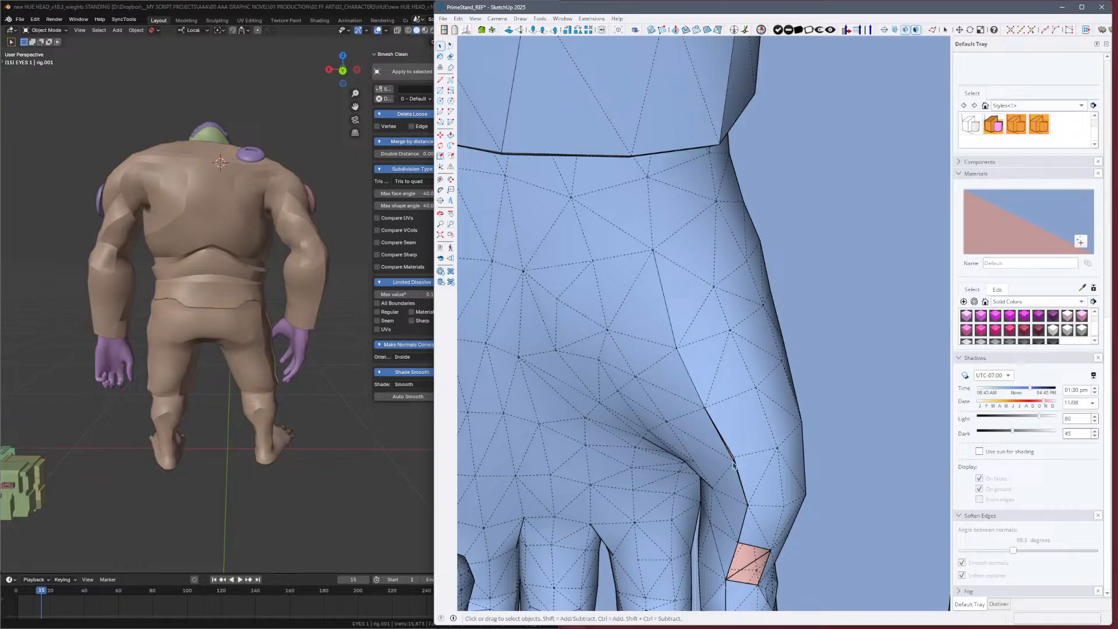
pyautogui.press('m')
pyautogui.click(733, 463)
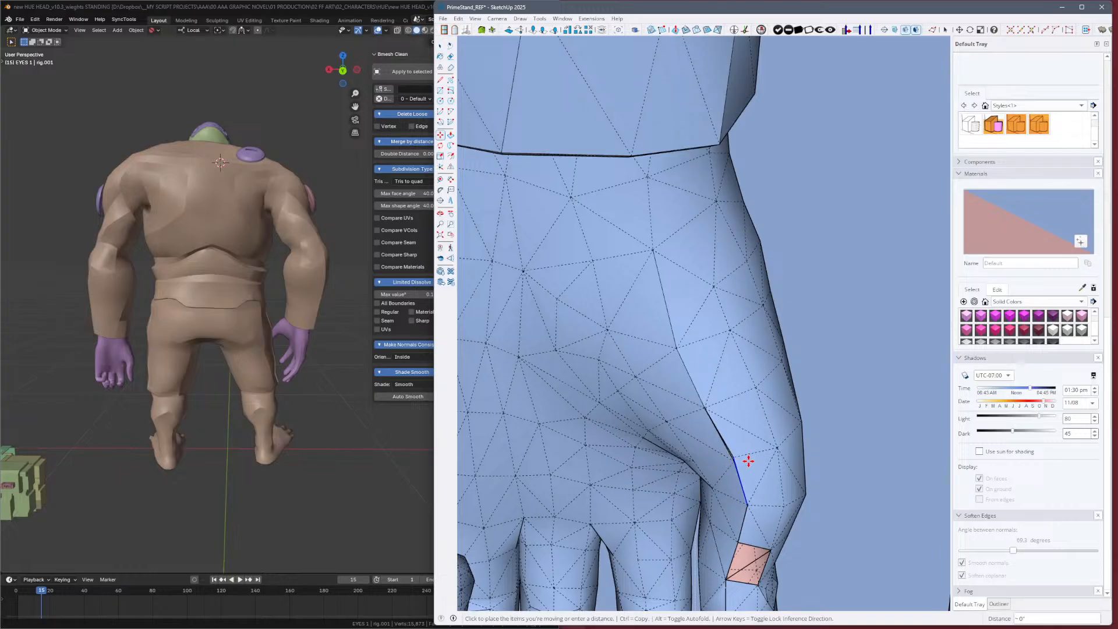
pyautogui.press('space')
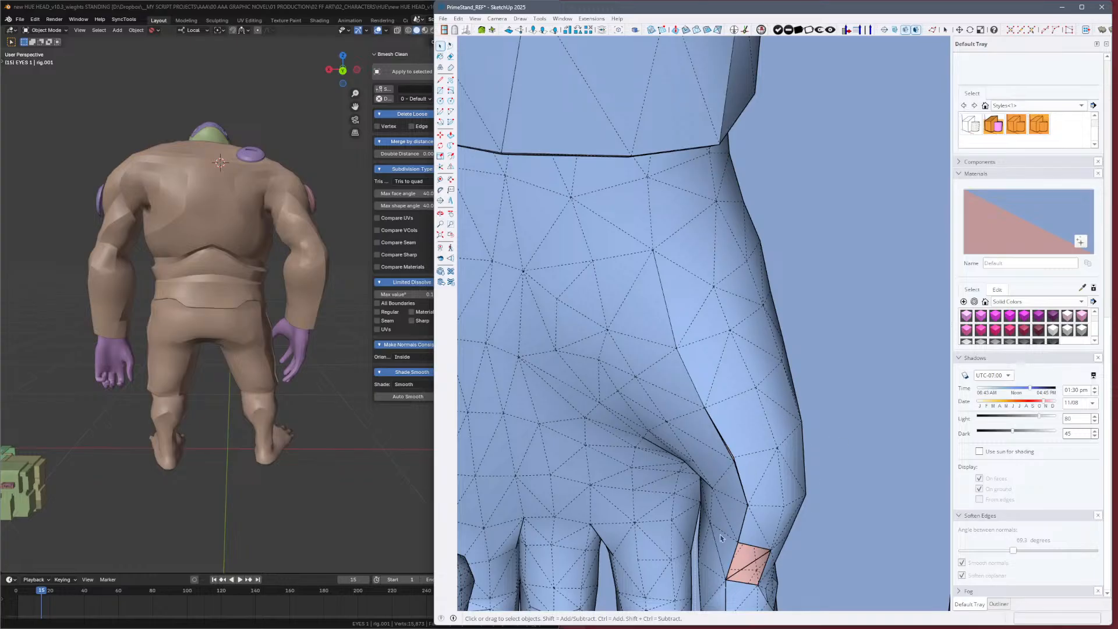
# Try to snap the split seam vertex beside the thumb base onto its counterpart across the gap.
pyautogui.scroll(6, 722, 537)
pyautogui.press('m')
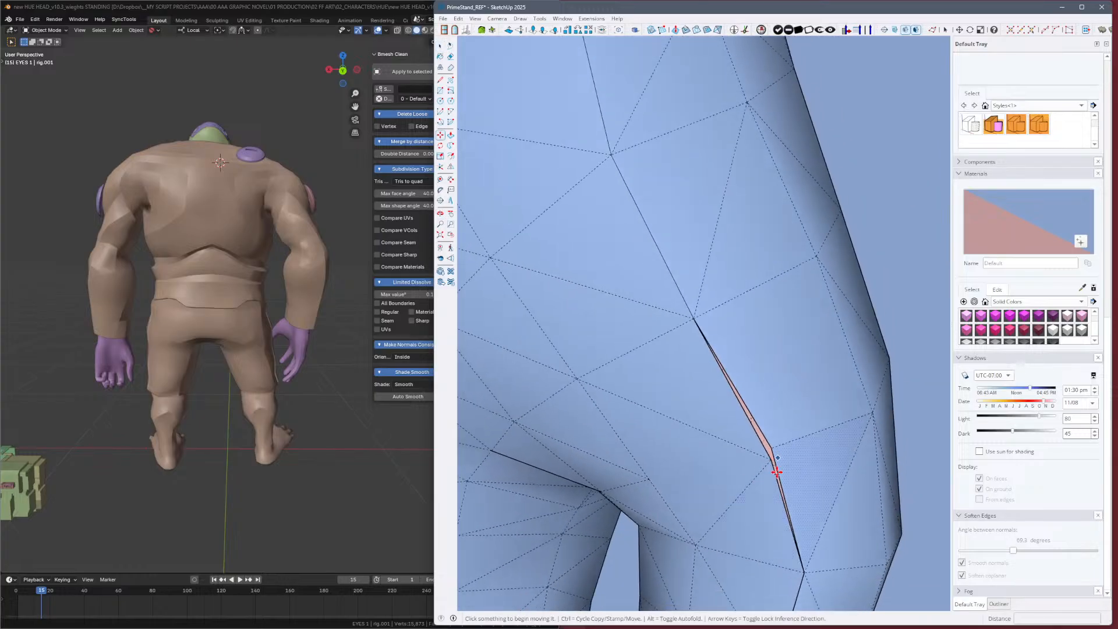
pyautogui.click(771, 462)
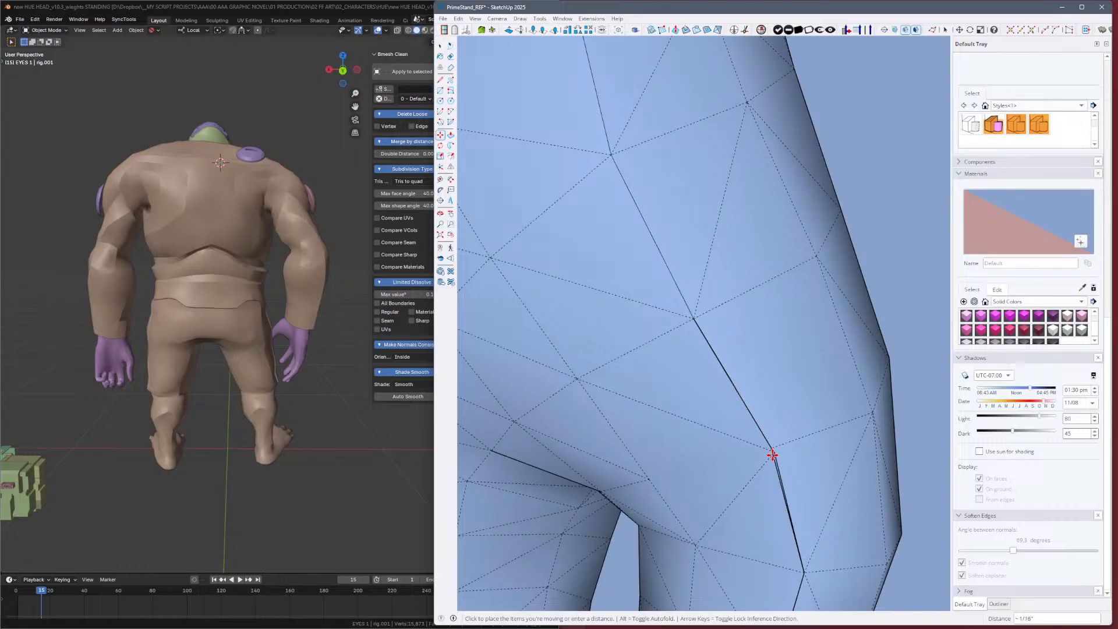
pyautogui.scroll(2, 776, 450)
pyautogui.scroll(2, 776, 450)
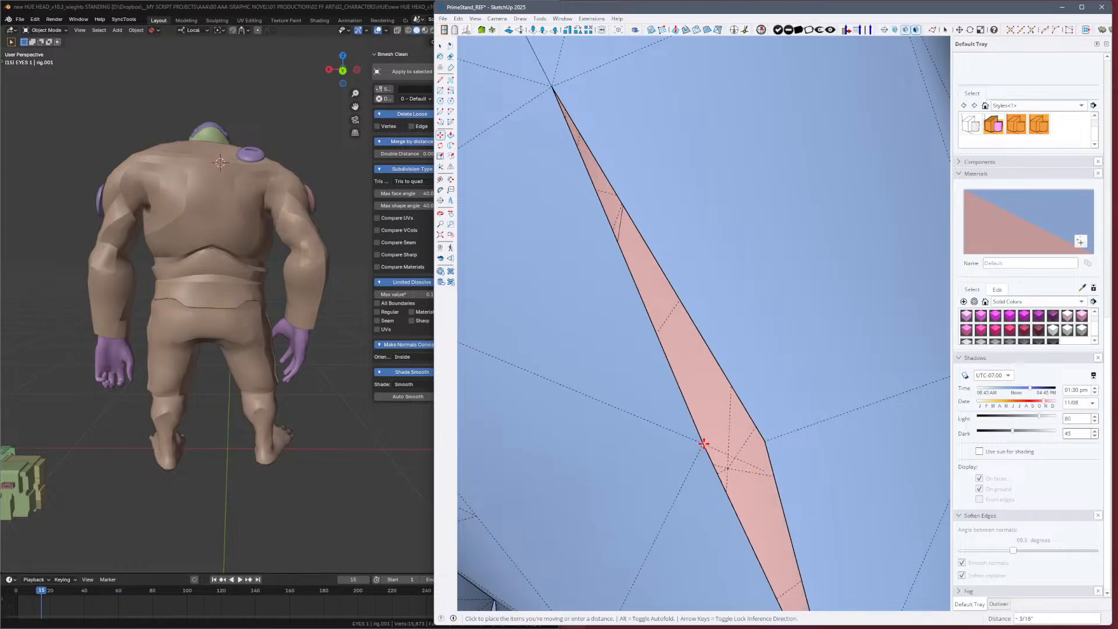
pyautogui.click(715, 448)
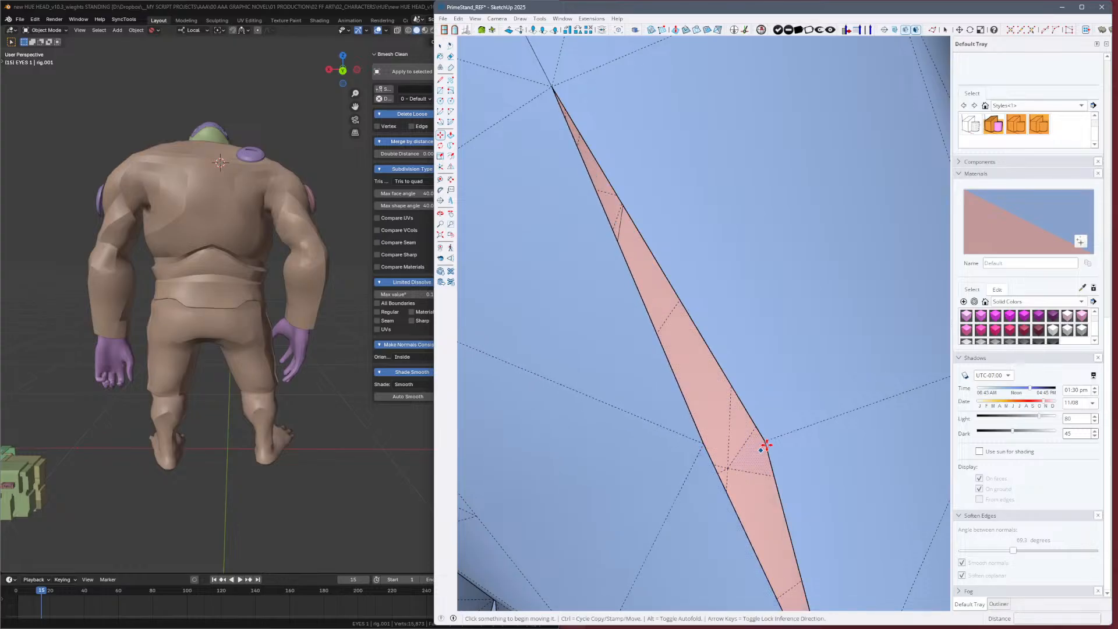
pyautogui.click(706, 443)
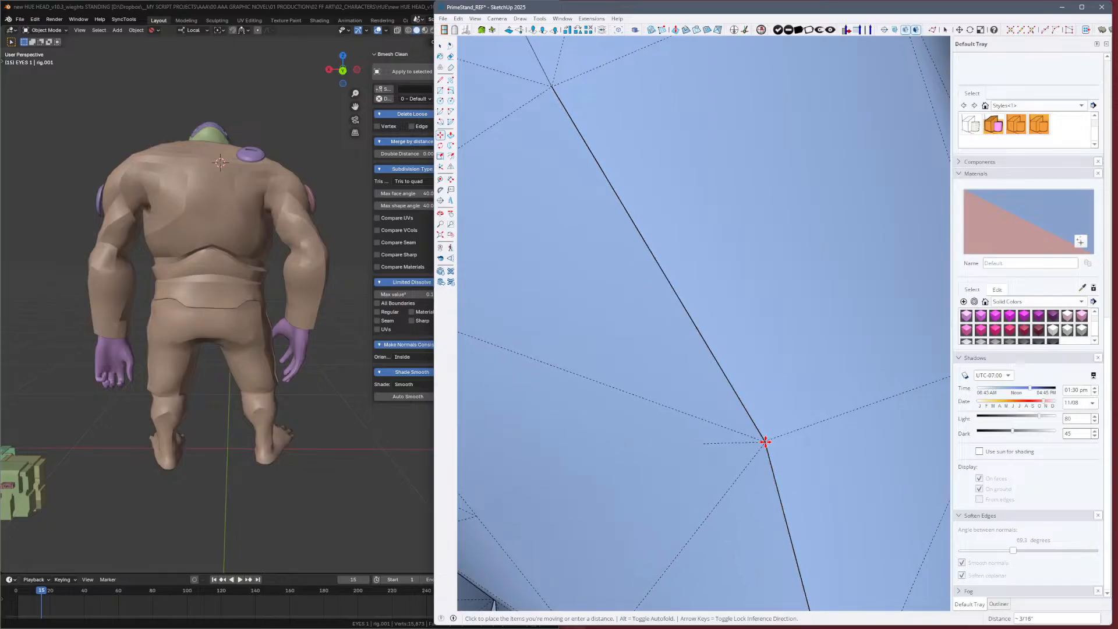
pyautogui.click(686, 424)
pyautogui.scroll(-5, 754, 432)
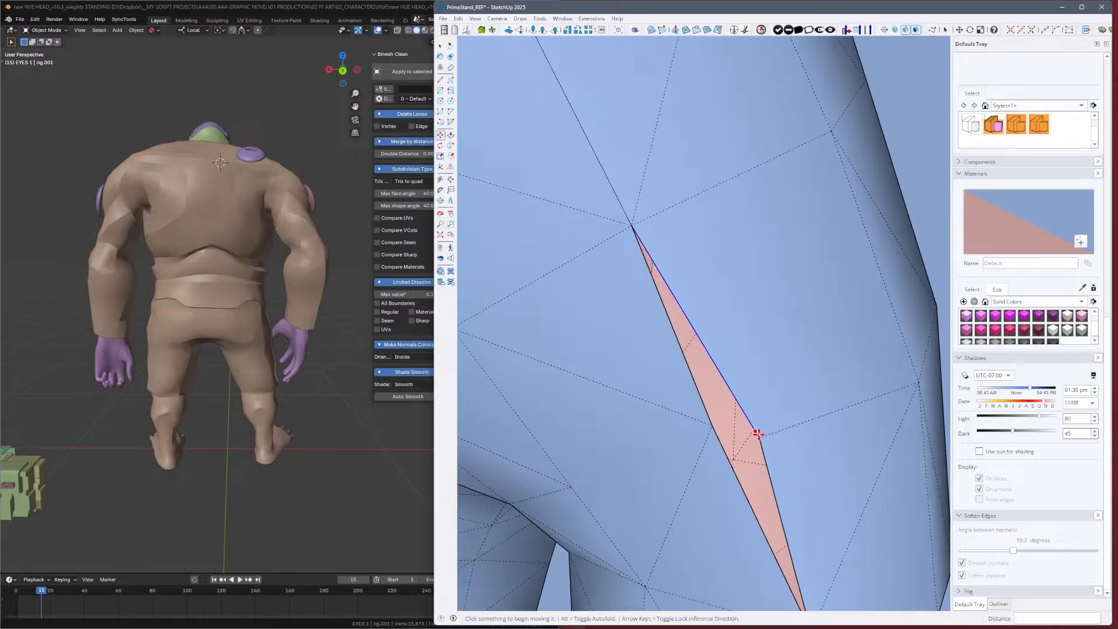
# Draw an edge from the outer seam vertex beside the gap up to the mesh point nearer the wrist.
pyautogui.press('l')
pyautogui.click(760, 436)
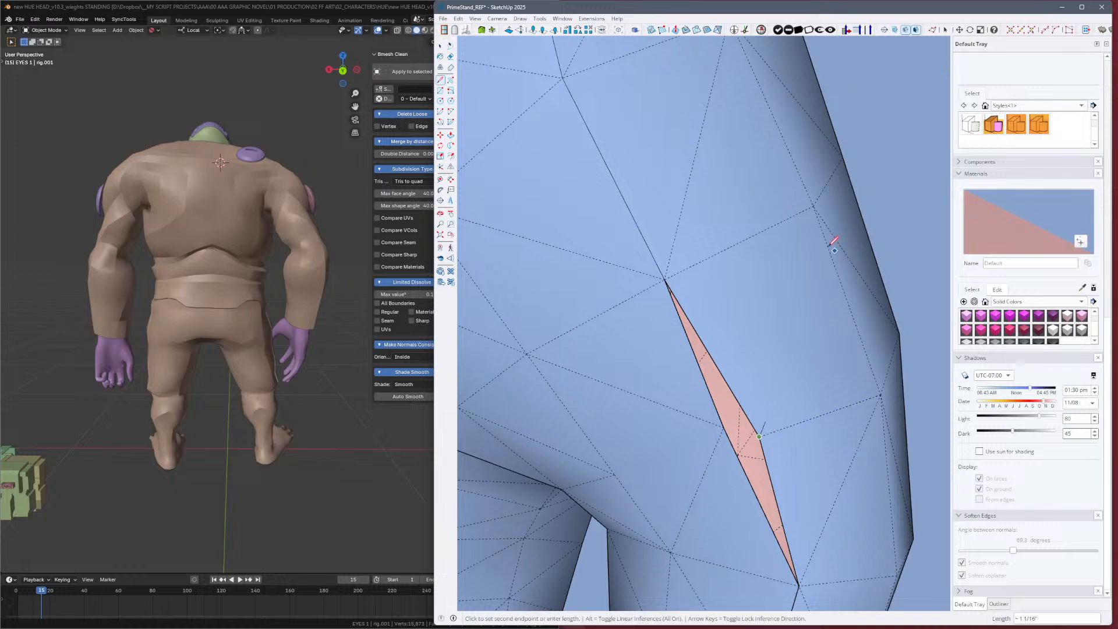
pyautogui.click(820, 206)
# Try to move the palm-side seam vertex onto the outer one, checking the overlap in X-ray display.
pyautogui.press('m')
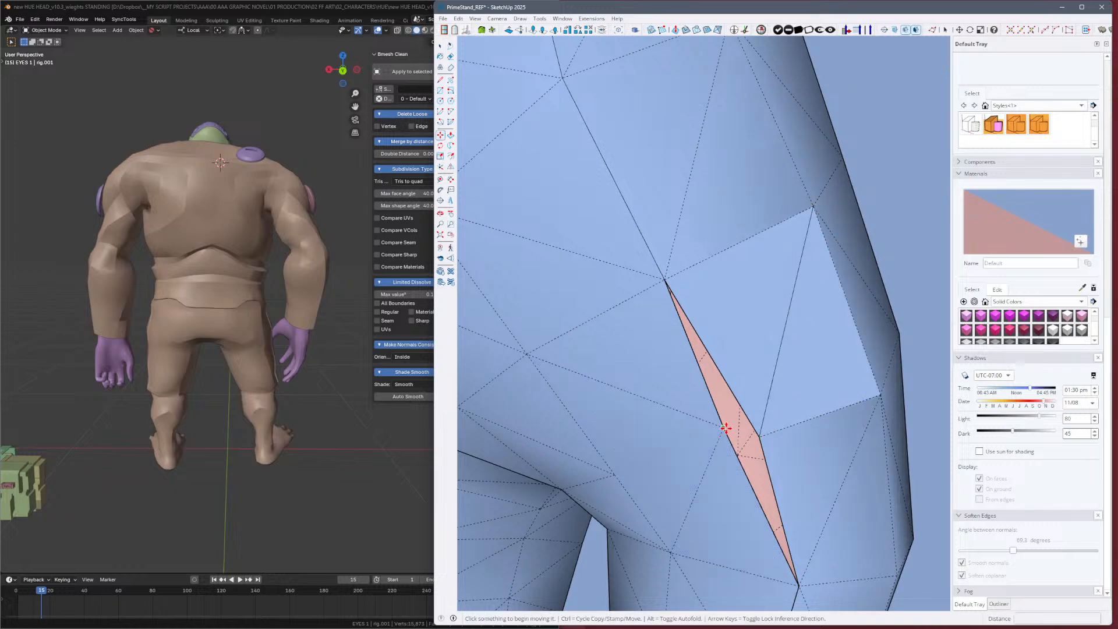
pyautogui.click(724, 427)
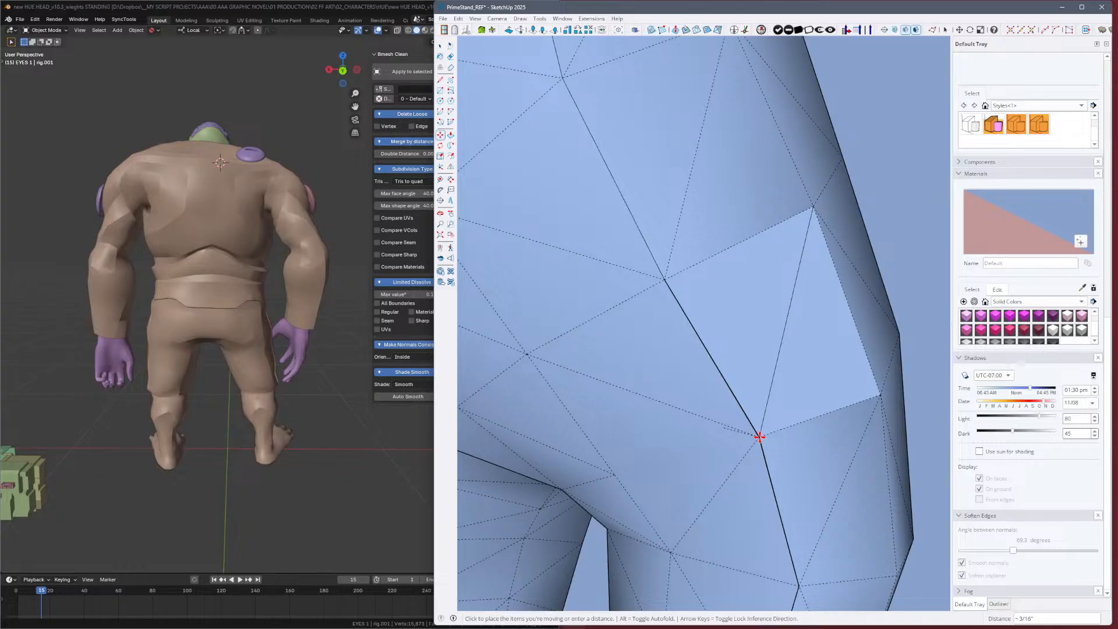
pyautogui.scroll(4, 759, 436)
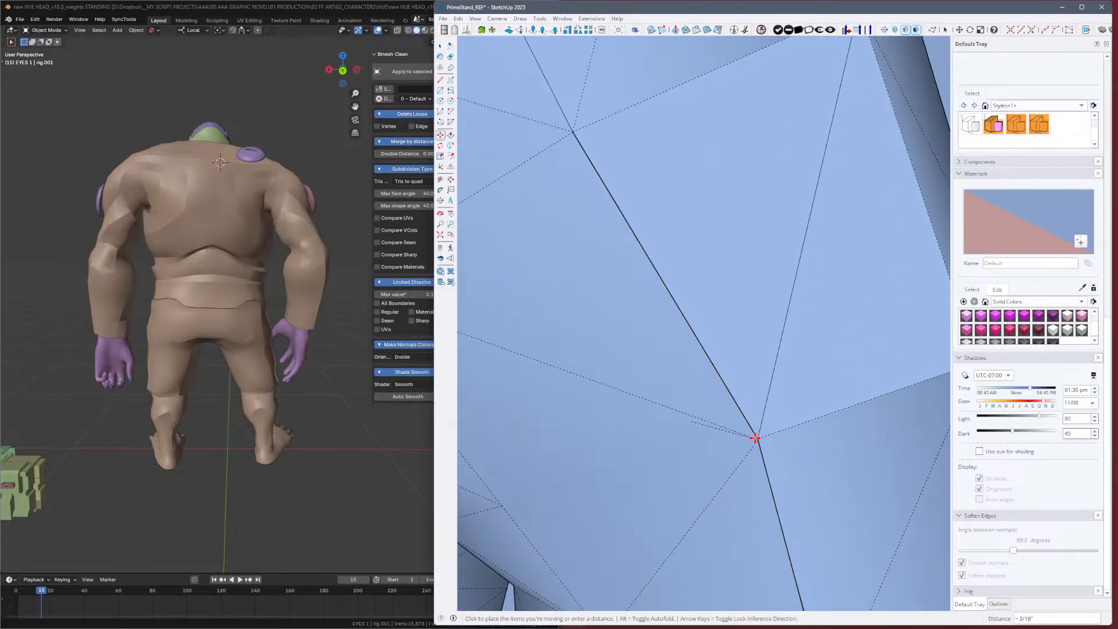
pyautogui.press('x')
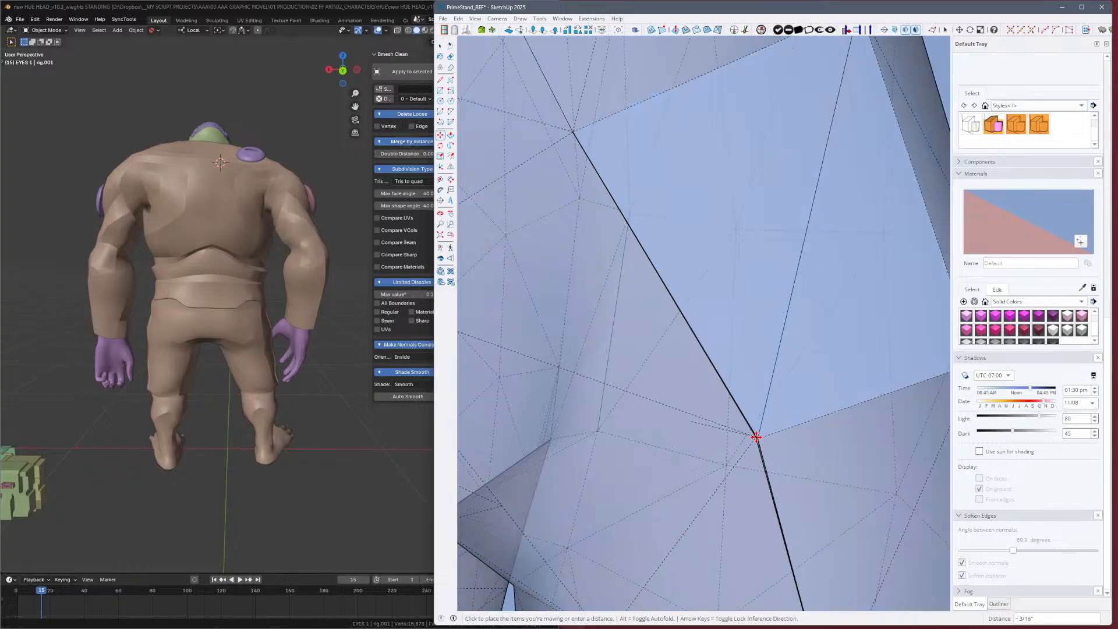
pyautogui.scroll(-3, 706, 438)
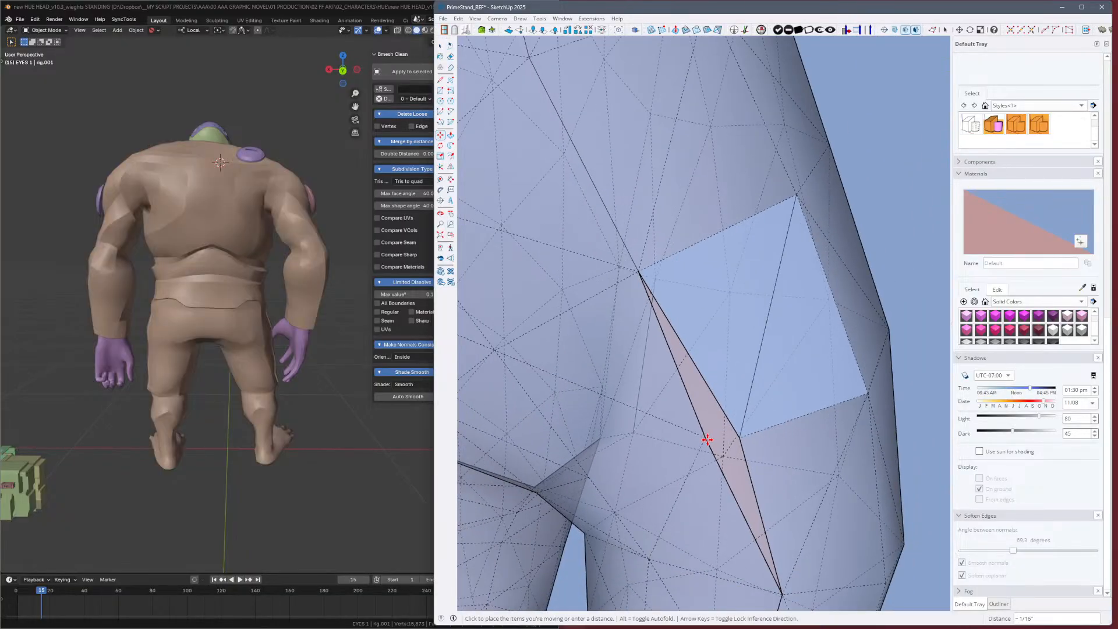
pyautogui.press('x')
# Move the outer seam vertex onto its palm-side counterpart to close the gap at the thumb base.
pyautogui.moveTo(701, 426)
pyautogui.mouseDown(button='middle')
pyautogui.moveTo(761, 445)
pyautogui.moveTo(910, 399)
pyautogui.moveTo(781, 457)
pyautogui.mouseUp(button='middle')
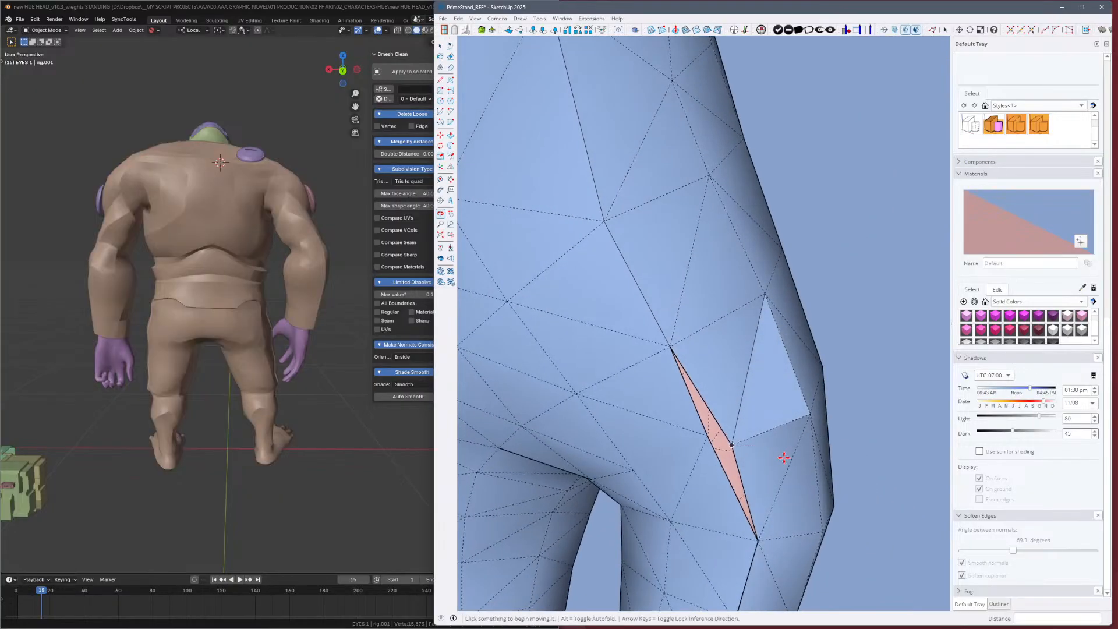
pyautogui.click(735, 447)
pyautogui.click(734, 446)
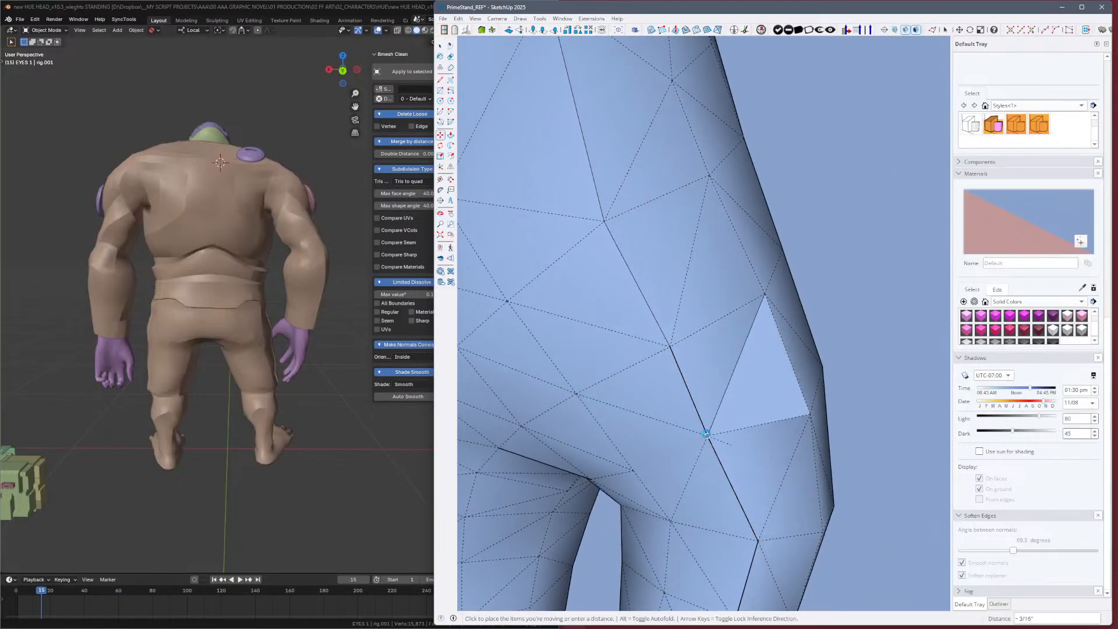
pyautogui.click(729, 443)
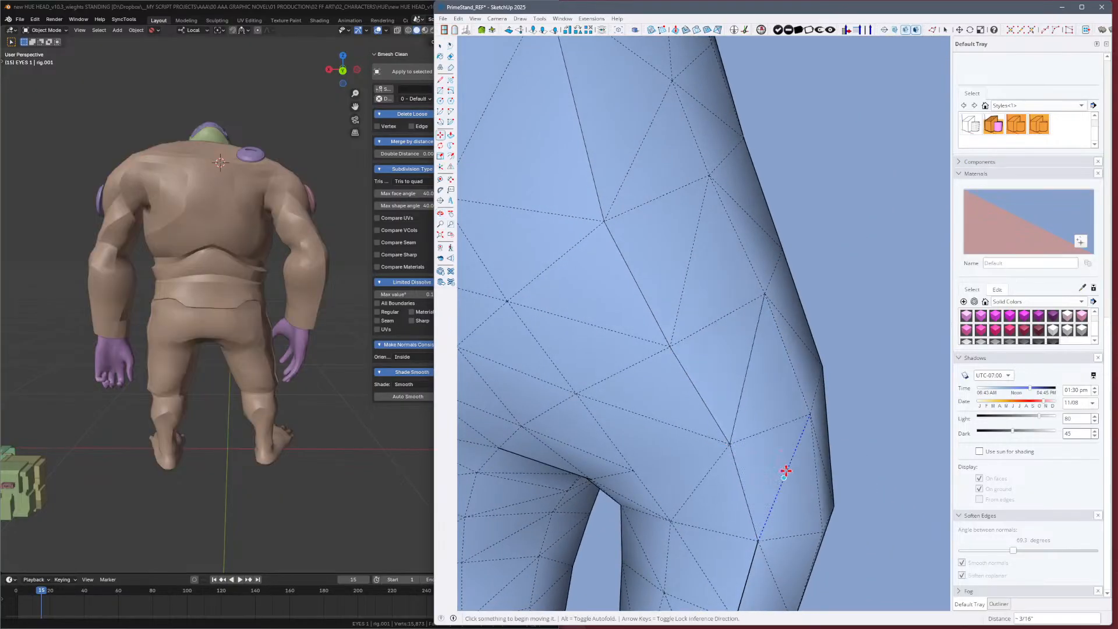
# Try to snap the split seam vertices together at the palm-side upper corner of the thumb's open patch.
pyautogui.scroll(-8, 746, 361)
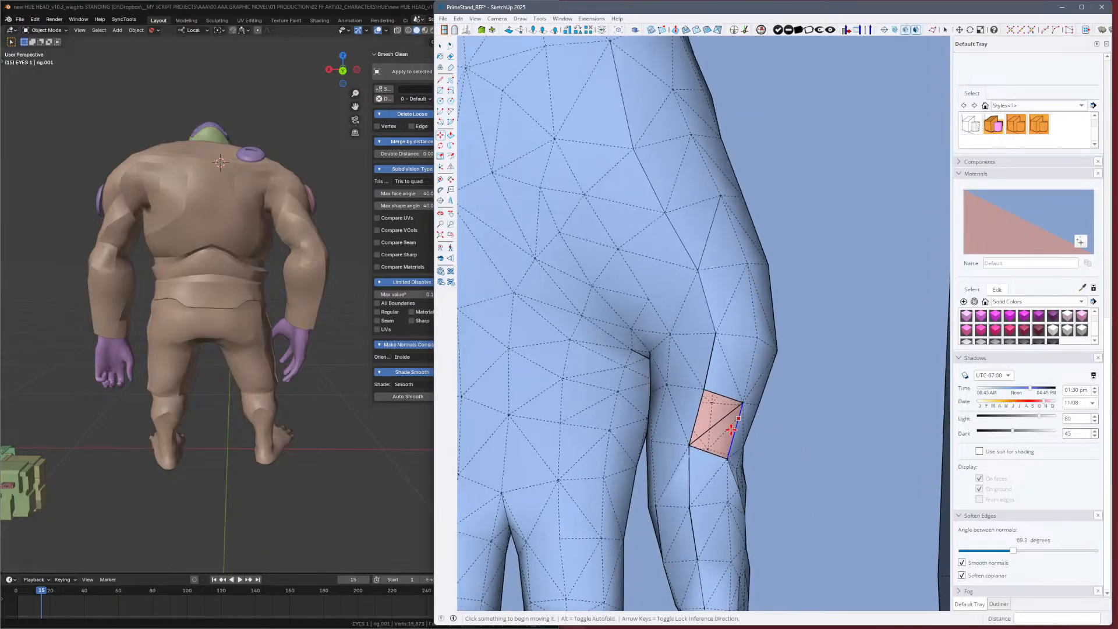
pyautogui.scroll(5, 719, 411)
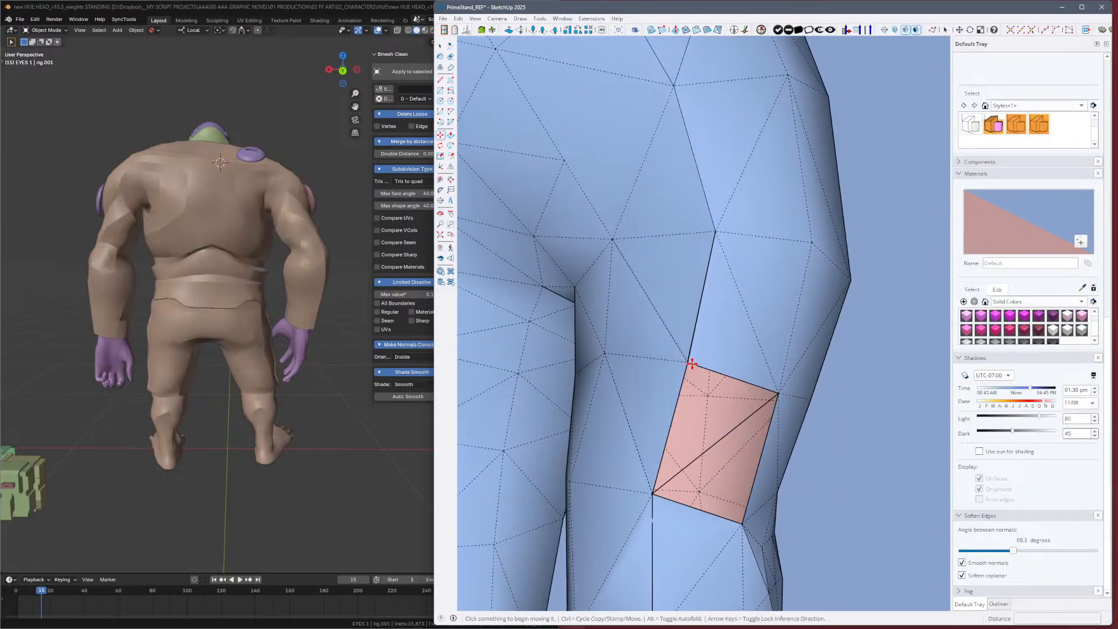
pyautogui.click(691, 363)
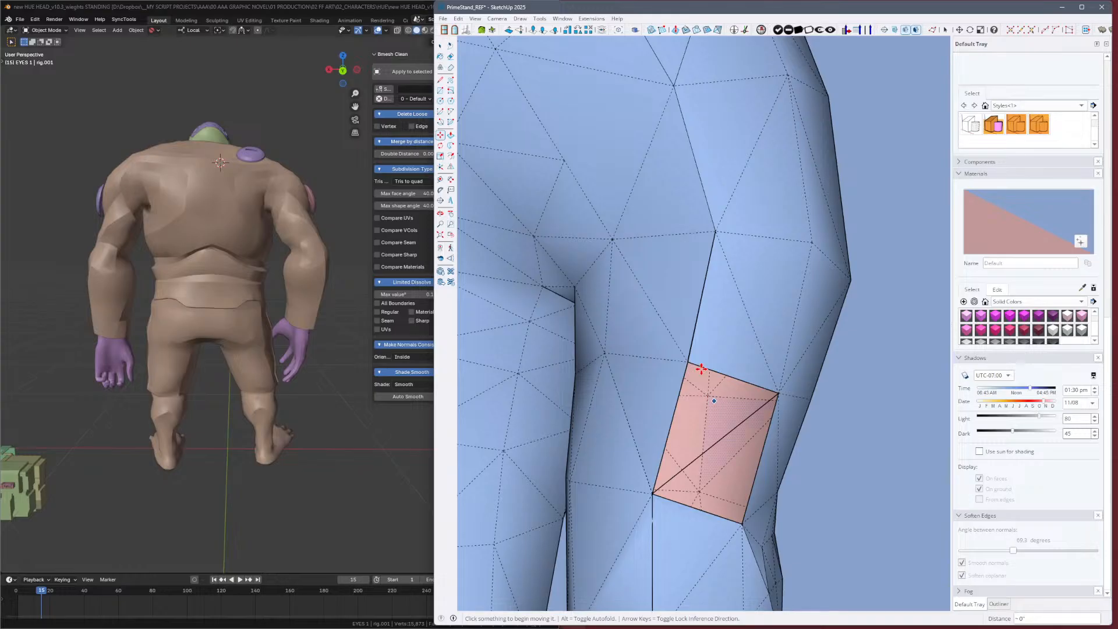
pyautogui.scroll(10, 696, 365)
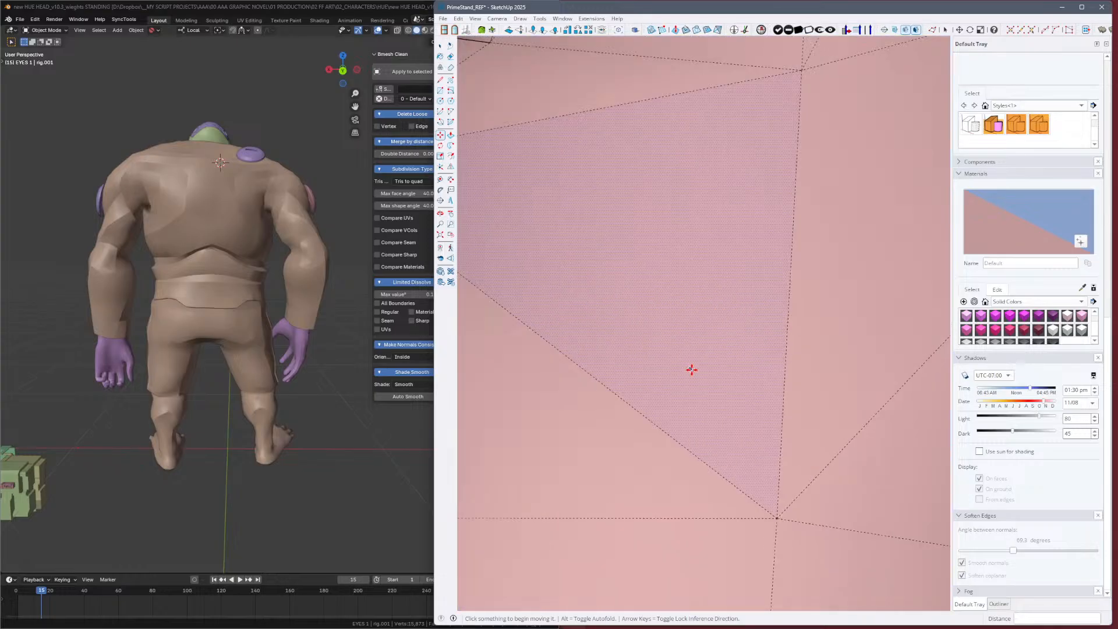
pyautogui.scroll(-6, 689, 373)
pyautogui.scroll(3, 690, 376)
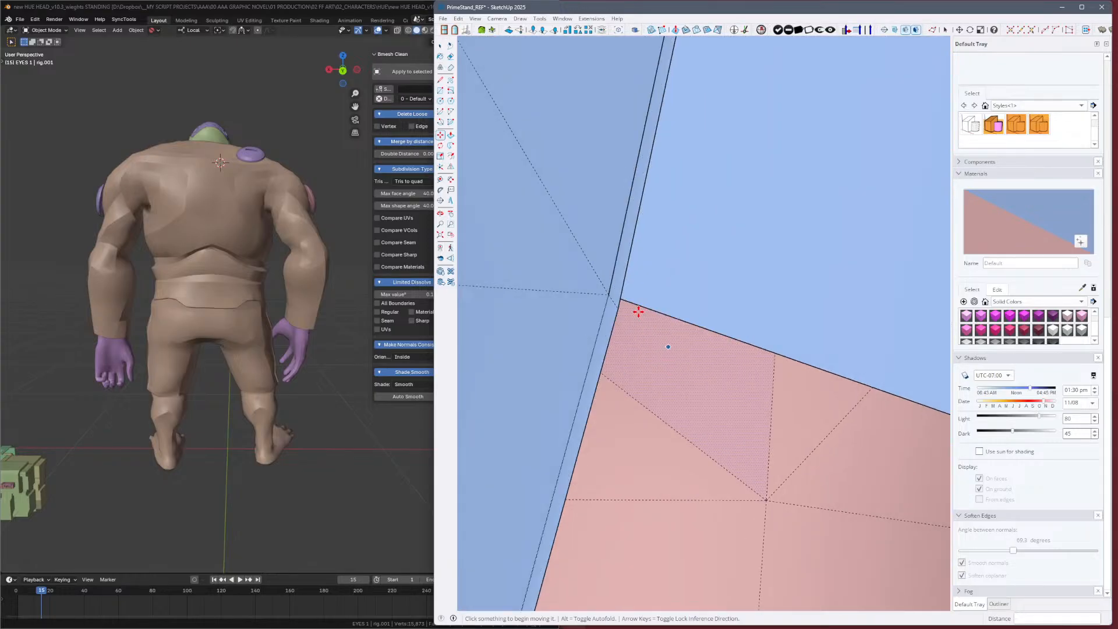
pyautogui.click(612, 295)
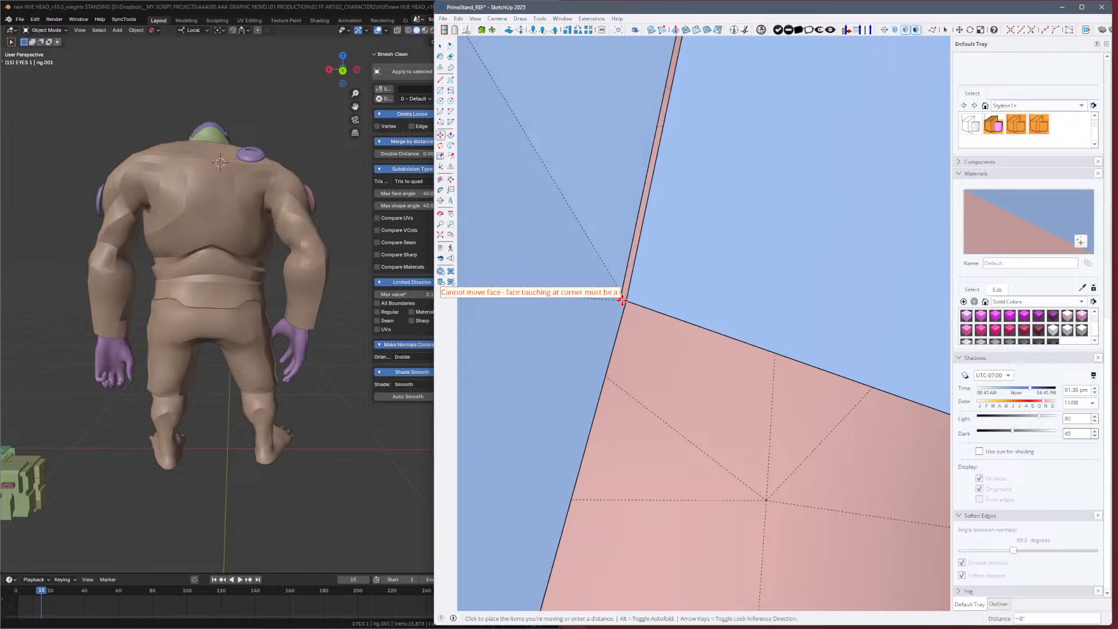
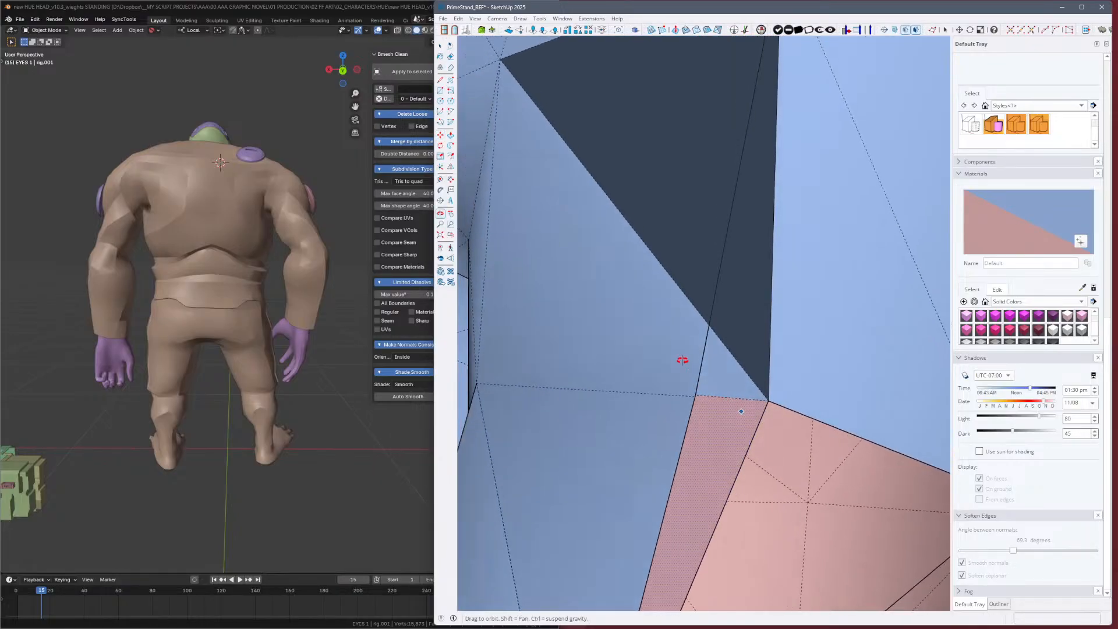
pyautogui.click(692, 389)
pyautogui.moveTo(693, 391)
pyautogui.mouseDown(button='middle')
pyautogui.moveTo(606, 346)
pyautogui.moveTo(594, 327)
pyautogui.moveTo(679, 345)
pyautogui.moveTo(726, 394)
pyautogui.moveTo(762, 379)
pyautogui.mouseUp(button='middle')
pyautogui.scroll(6, 805, 367)
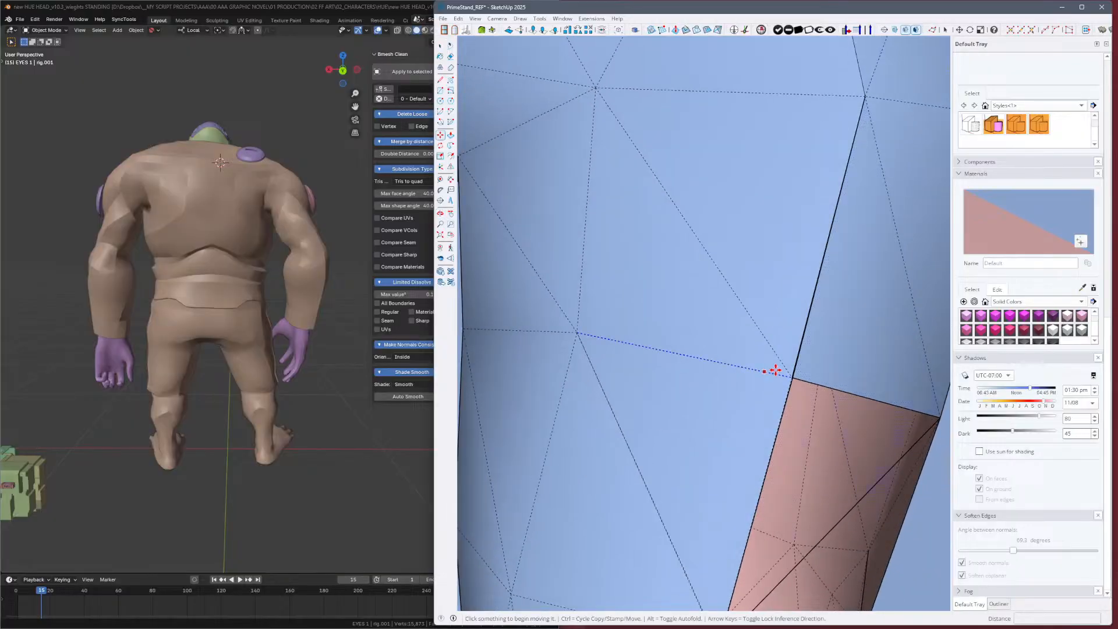
pyautogui.scroll(3, 798, 392)
# Delete the duplicate seam edges meeting at the upper corner of the open patch on the thumb.
pyautogui.press('space')
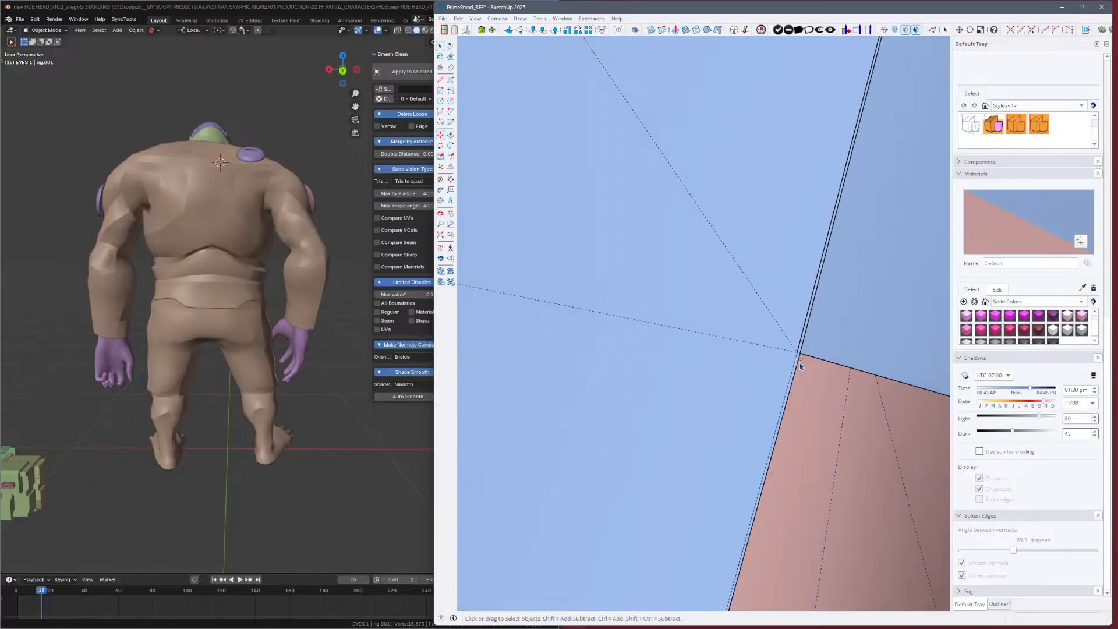
pyautogui.click(796, 376)
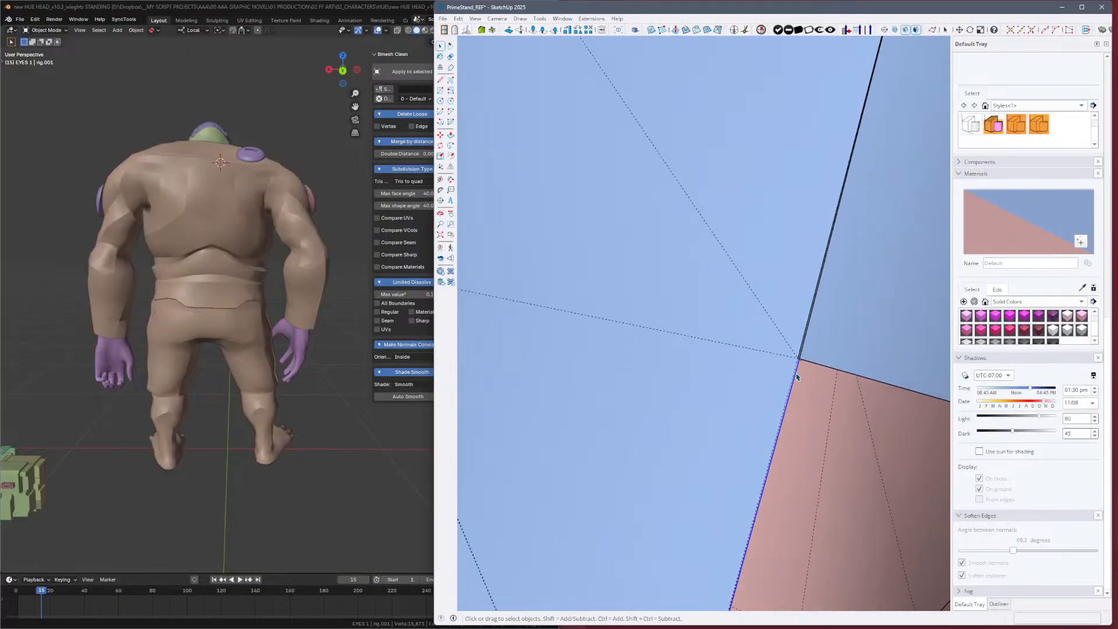
pyautogui.press('Delete')
pyautogui.press('Delete')
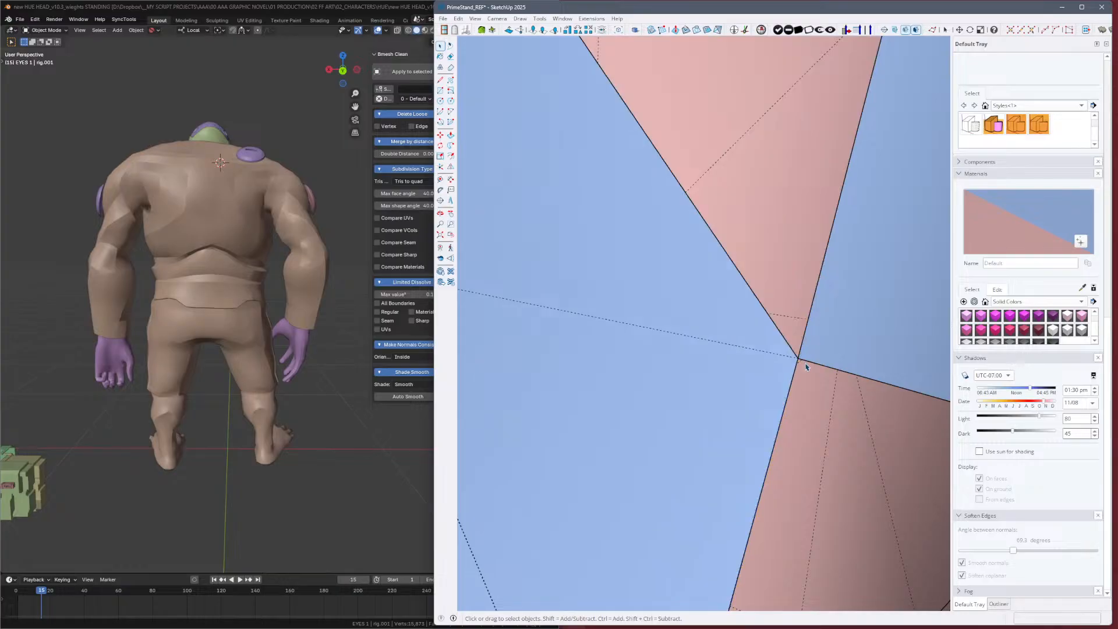
# Redraw the seam edge from the open patch's corner up to the thumb base vertex, filling the triangular hole.
pyautogui.scroll(-7, 803, 359)
pyautogui.moveTo(803, 360); pyautogui.dragTo(691, 345, button='middle')
pyautogui.scroll(5, 715, 344)
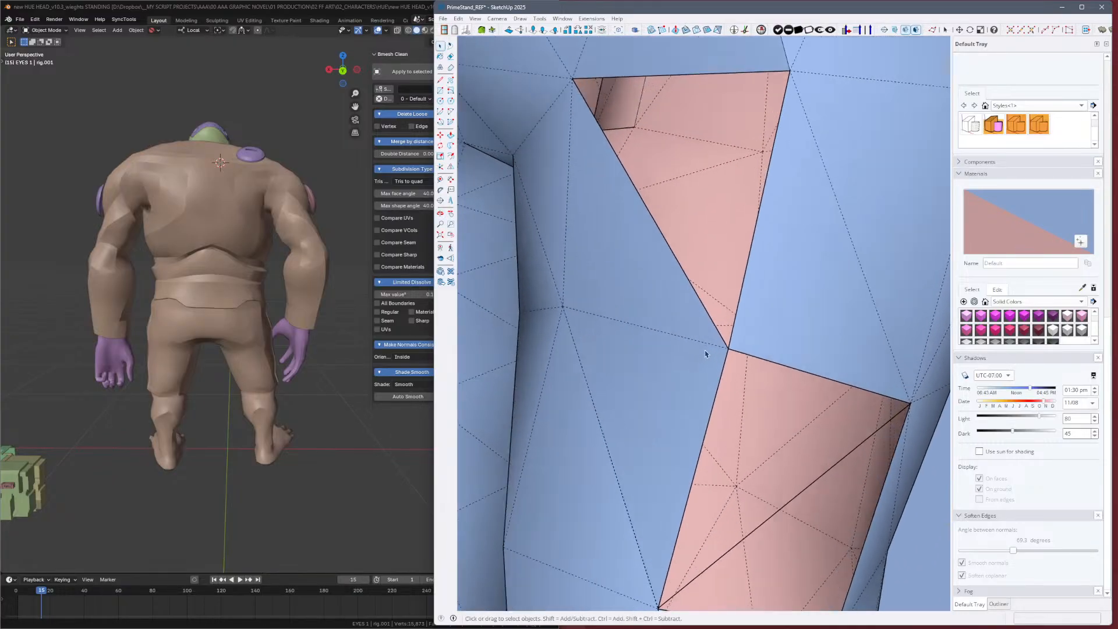
pyautogui.press('m')
pyautogui.press('l')
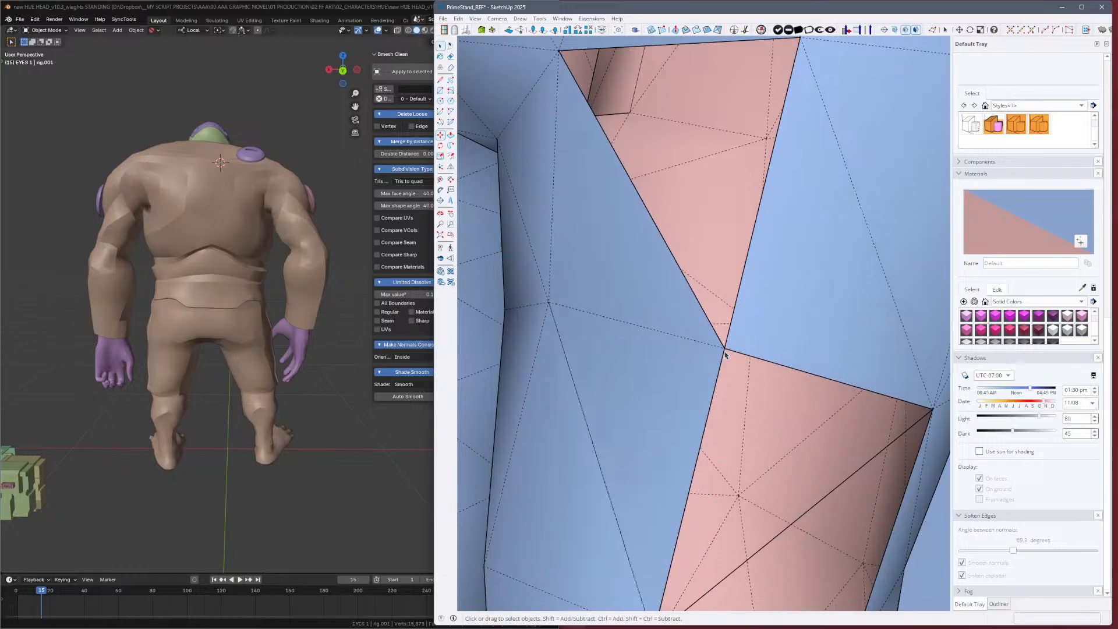
pyautogui.click(732, 348)
pyautogui.scroll(-4, 732, 349)
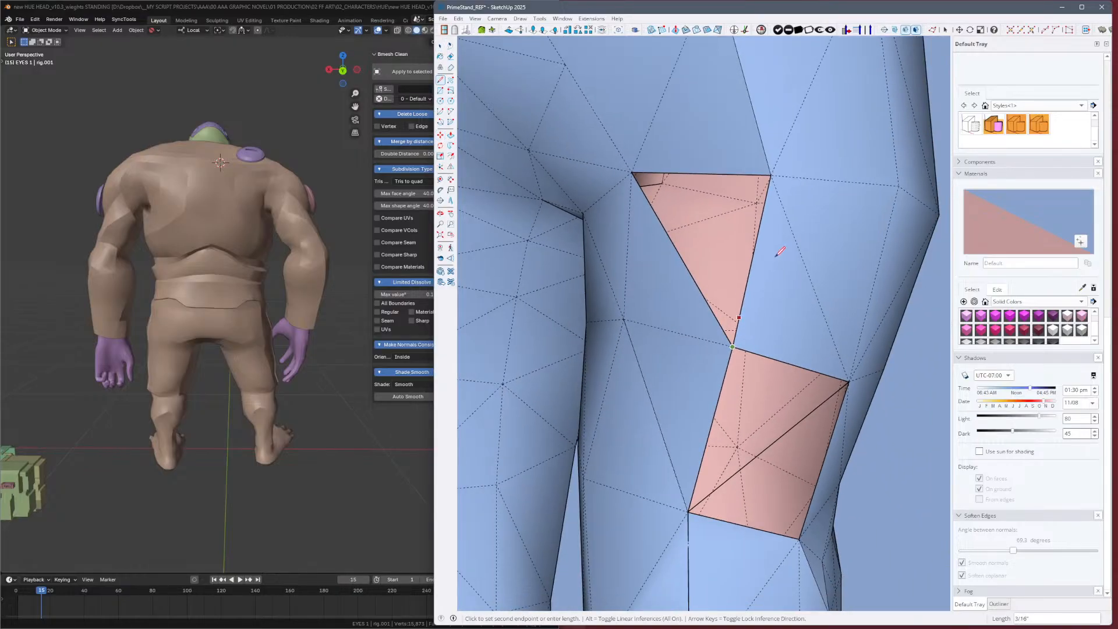
pyautogui.click(772, 175)
# Draw an edge across the top of the open patch on the thumb to fill its upper triangle with a face.
pyautogui.moveTo(813, 388); pyautogui.dragTo(759, 309, button='middle')
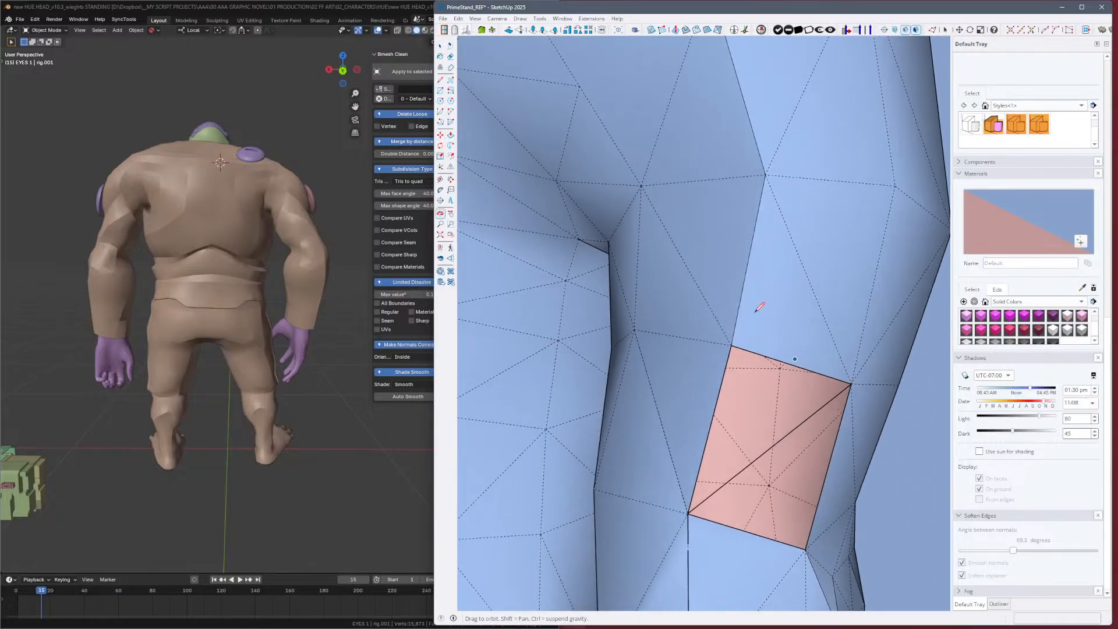
pyautogui.click(852, 383)
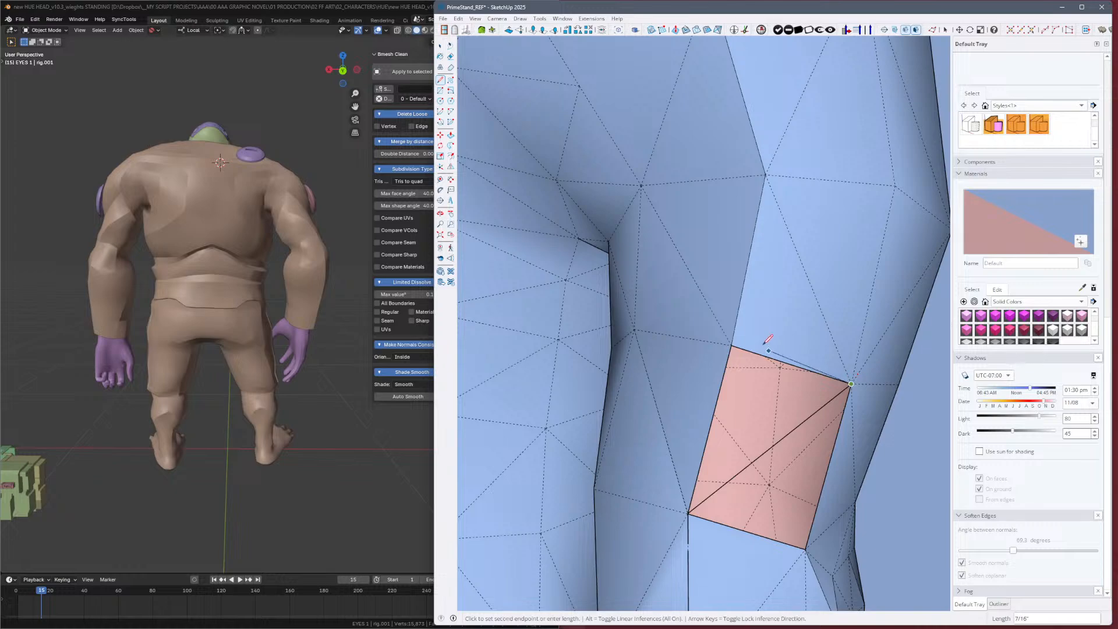
pyautogui.click(732, 345)
pyautogui.scroll(6, 689, 513)
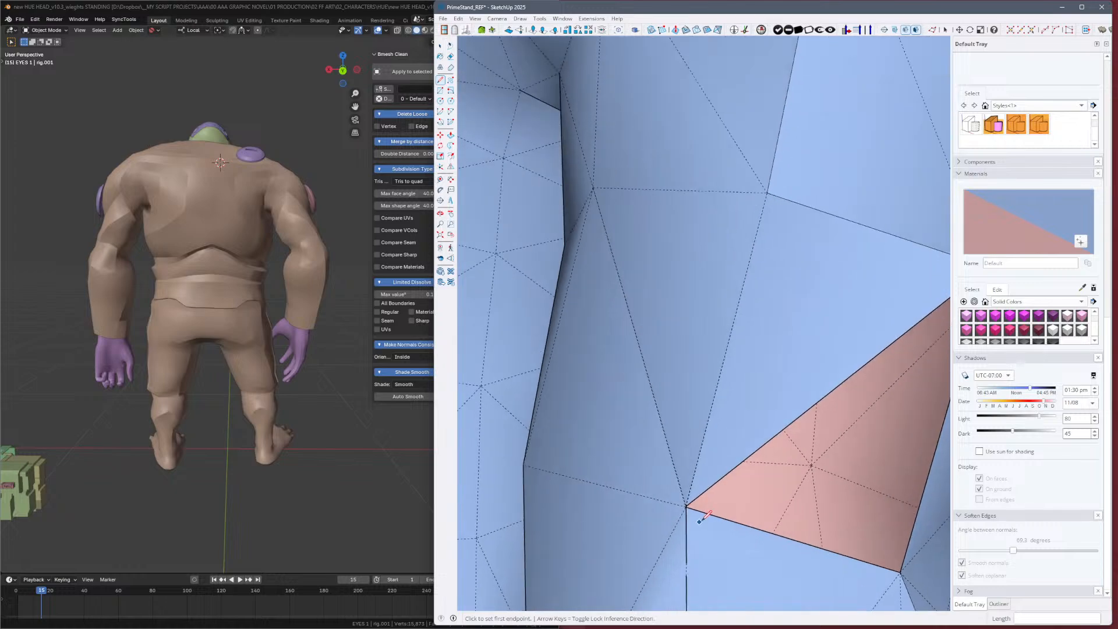
pyautogui.moveTo(691, 515); pyautogui.dragTo(670, 326, button='middle')
pyautogui.press('m')
pyautogui.click(610, 211)
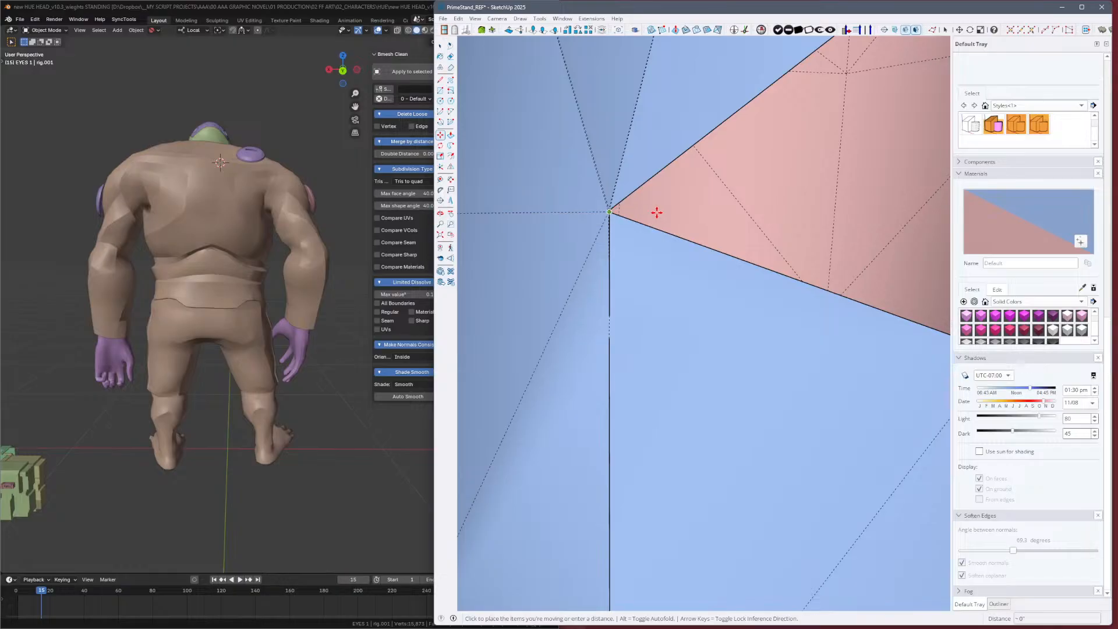
pyautogui.press('space')
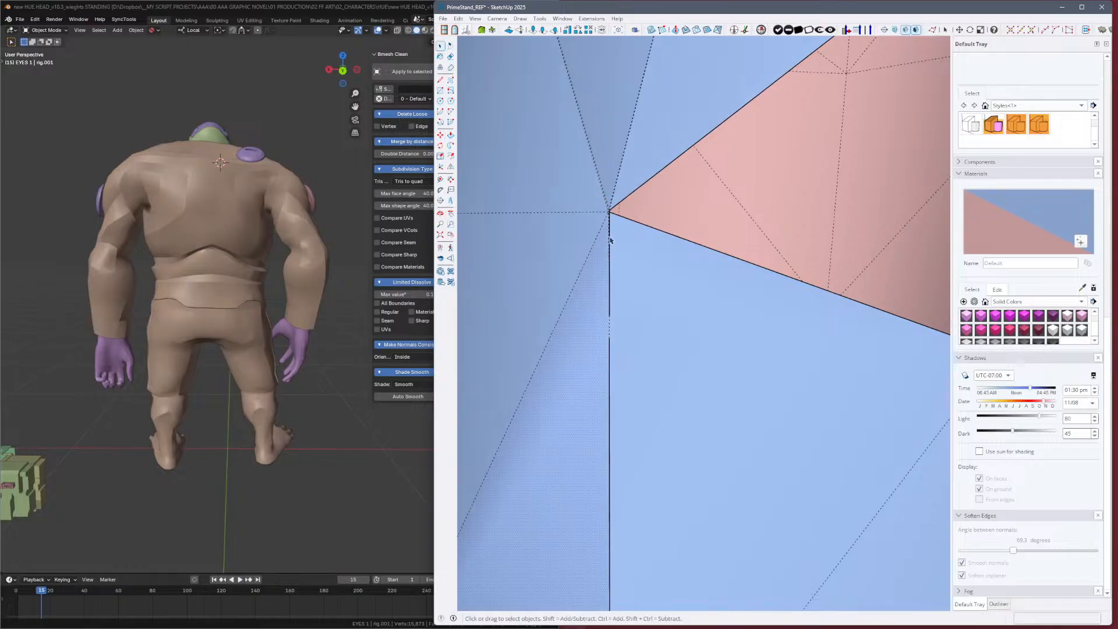
pyautogui.press('m')
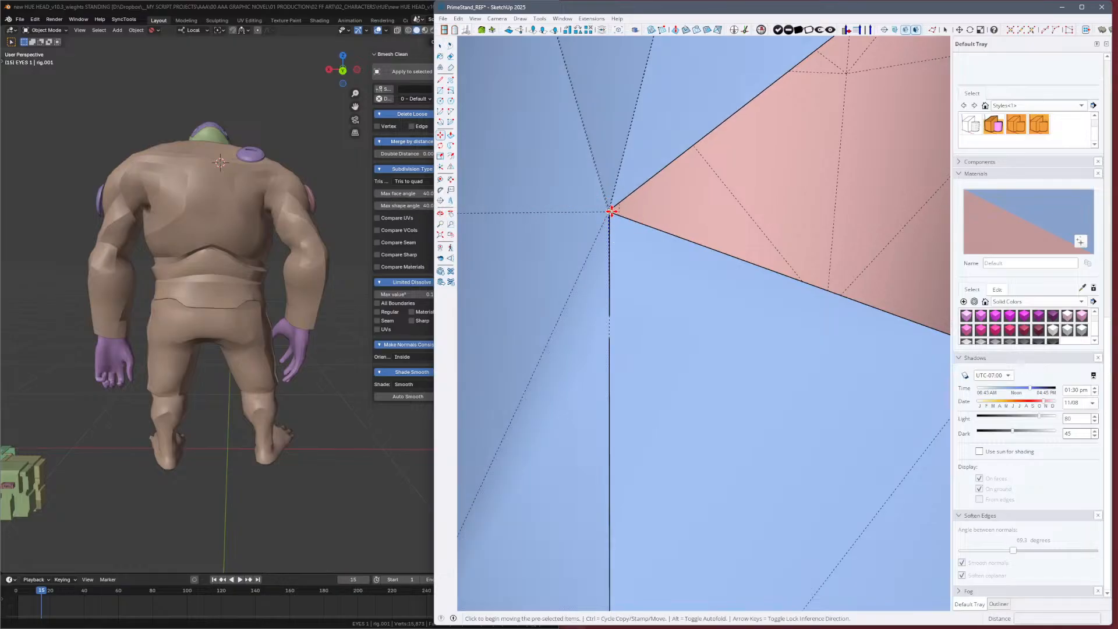
pyautogui.click(612, 212)
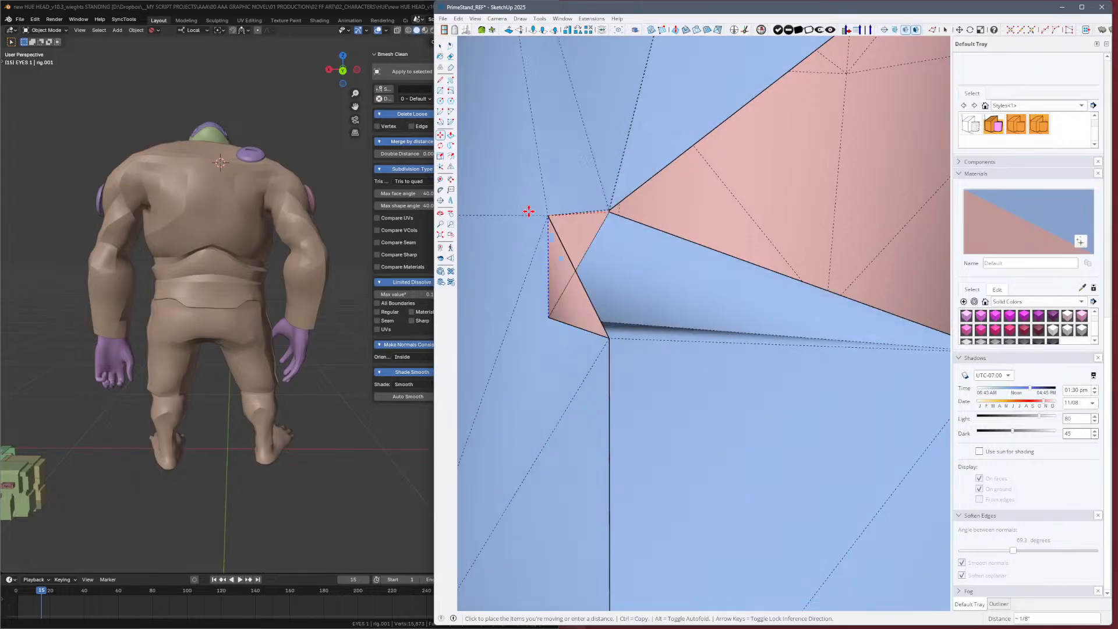
pyautogui.scroll(-6, 589, 240)
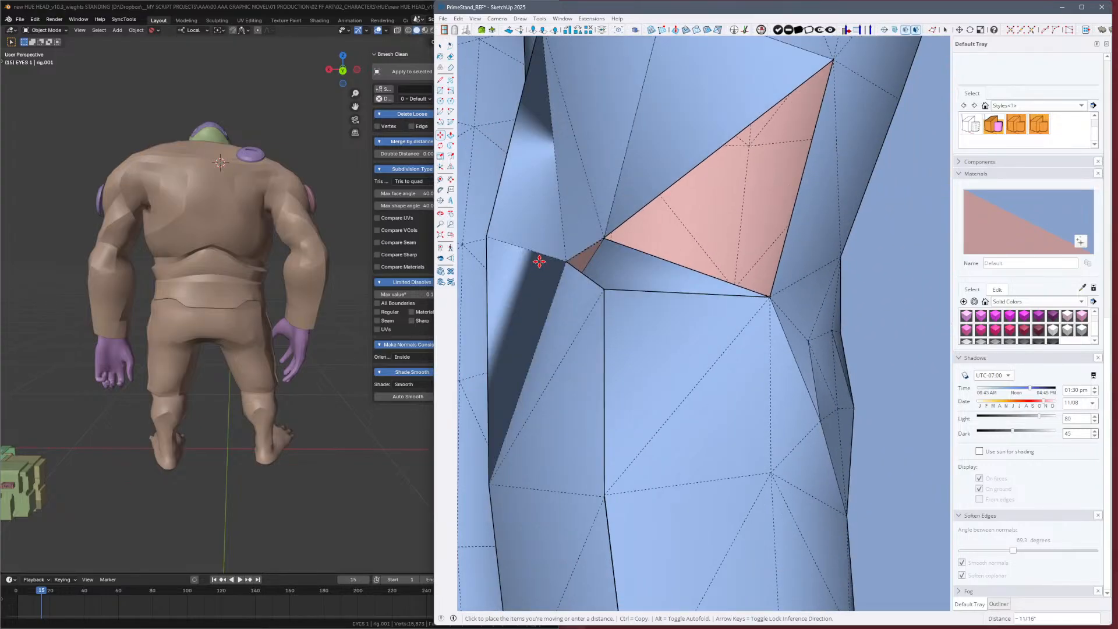
pyautogui.scroll(-2, 541, 268)
pyautogui.moveTo(573, 278); pyautogui.dragTo(624, 338, button='middle')
pyautogui.press('Escape')
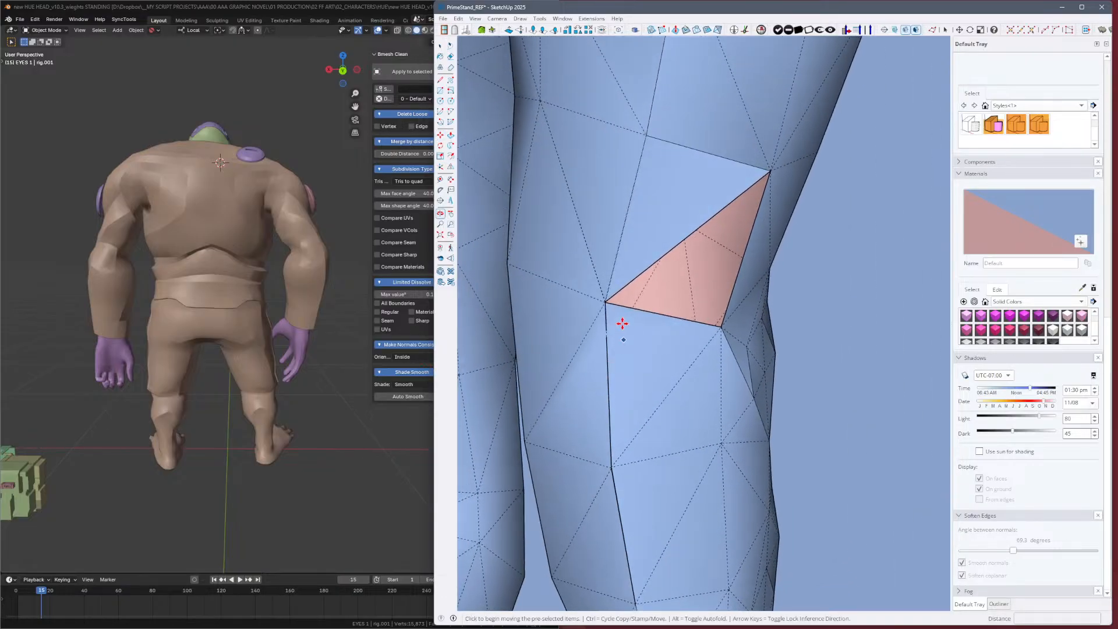
pyautogui.press('space')
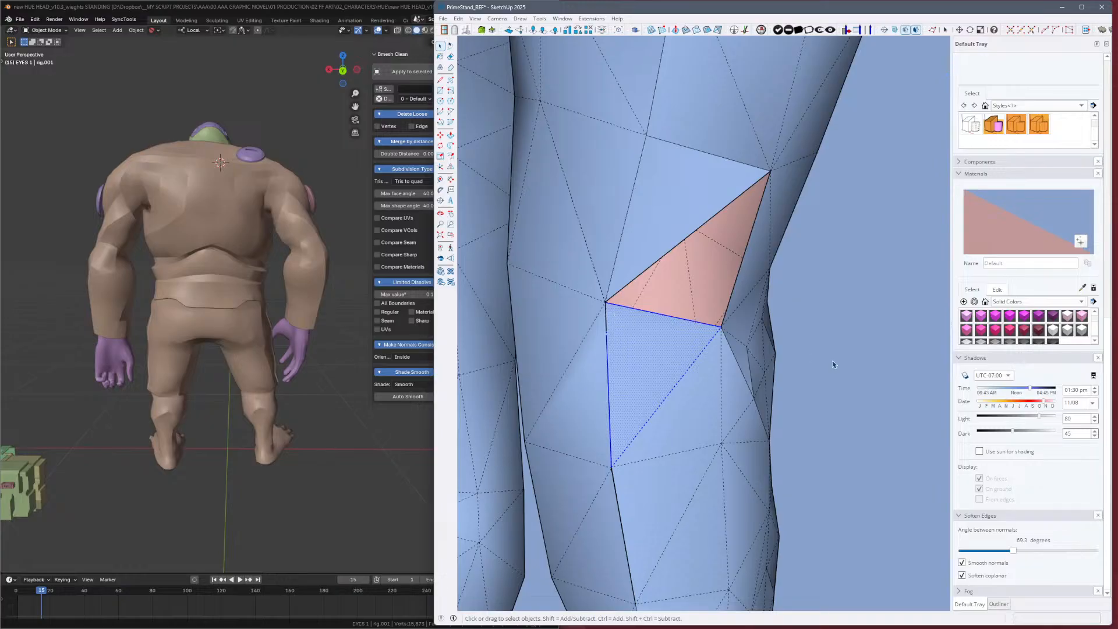
# Draw an edge between the lower and upper corners of the open patch on the thumb to fill the remaining triangular hole.
pyautogui.moveTo(816, 361); pyautogui.dragTo(640, 343, button='middle')
pyautogui.press('l')
pyautogui.click(722, 329)
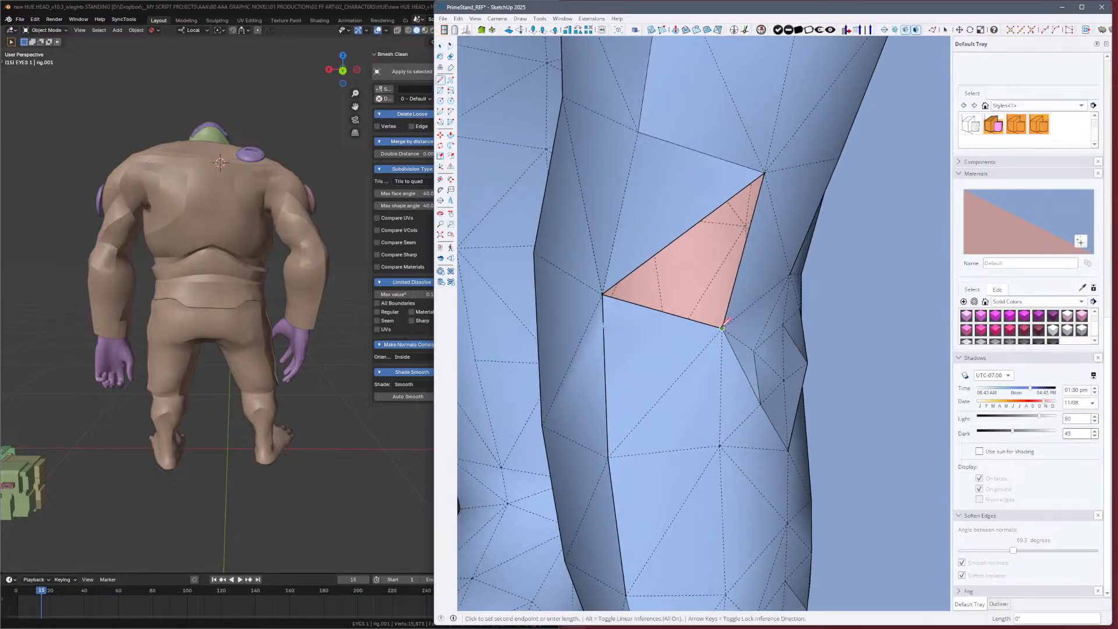
pyautogui.click(765, 171)
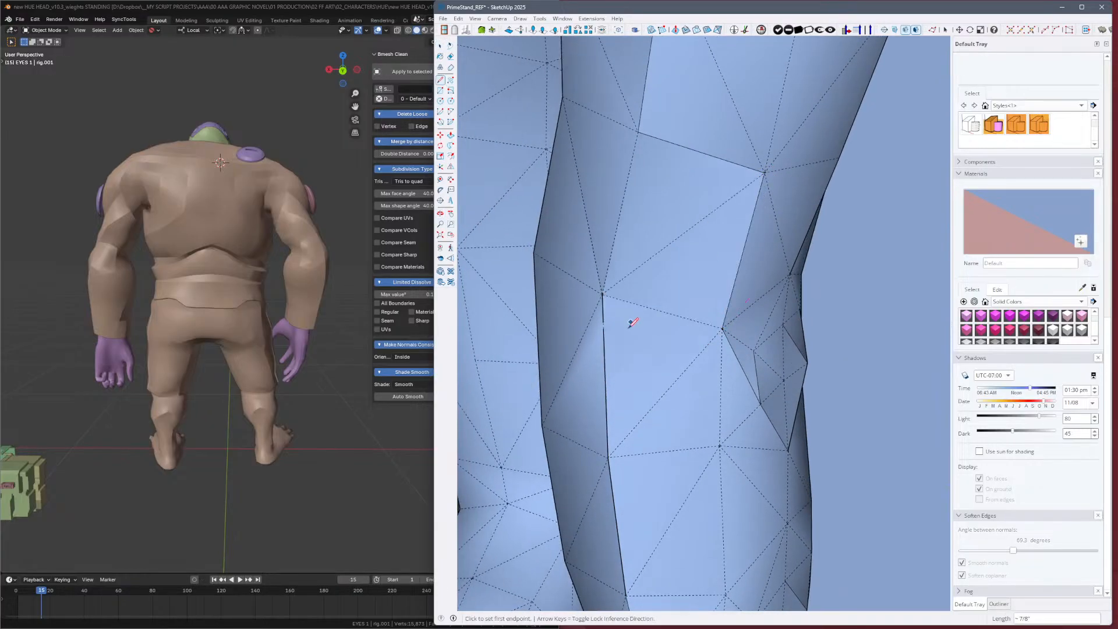
# Move the seam vertex below the filled patch sideways to open up the split seam.
pyautogui.press('m')
pyautogui.click(600, 293)
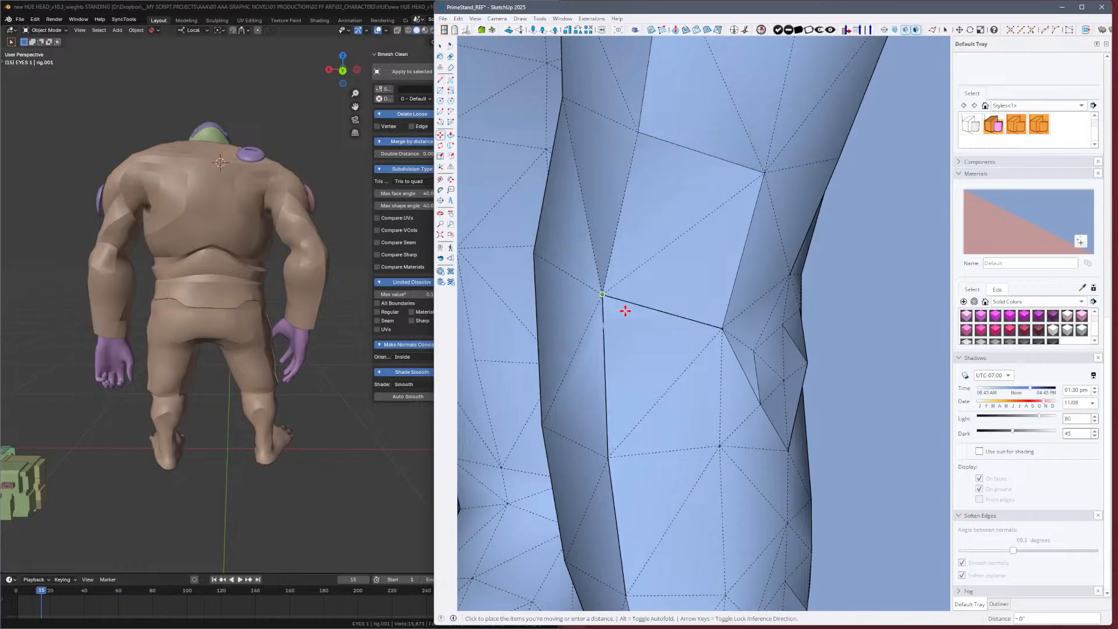
pyautogui.click(600, 294)
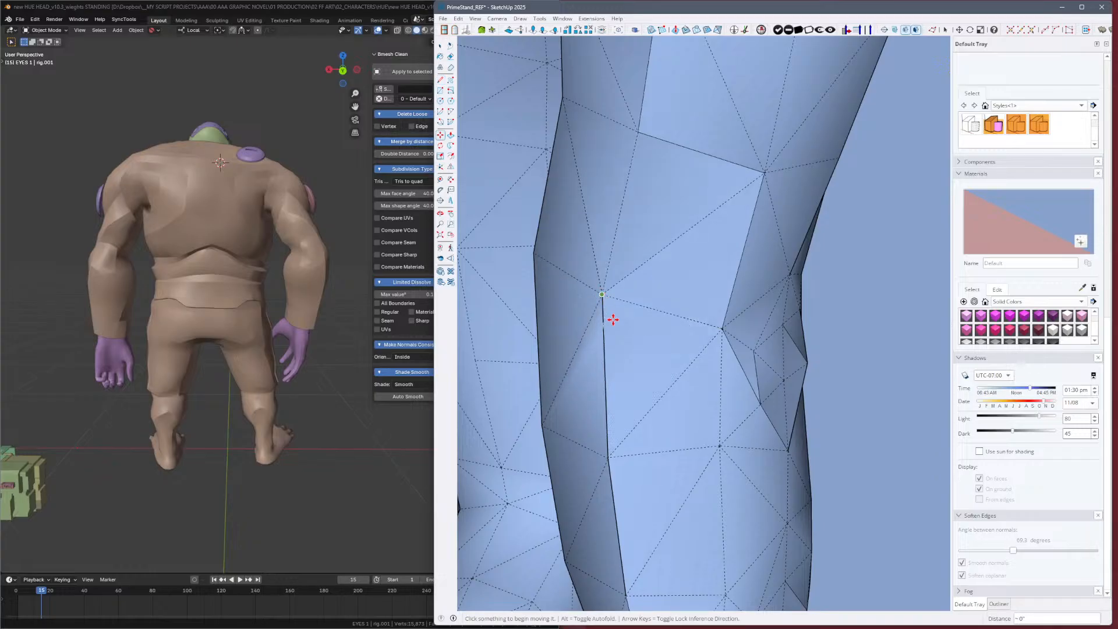
pyautogui.click(610, 455)
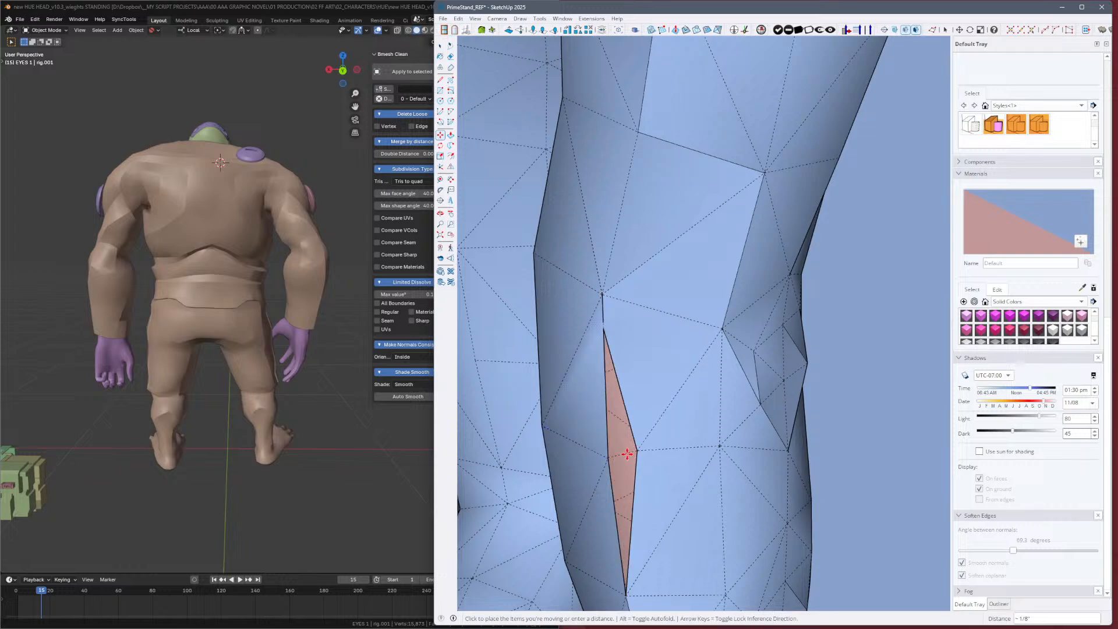
pyautogui.scroll(2, 608, 460)
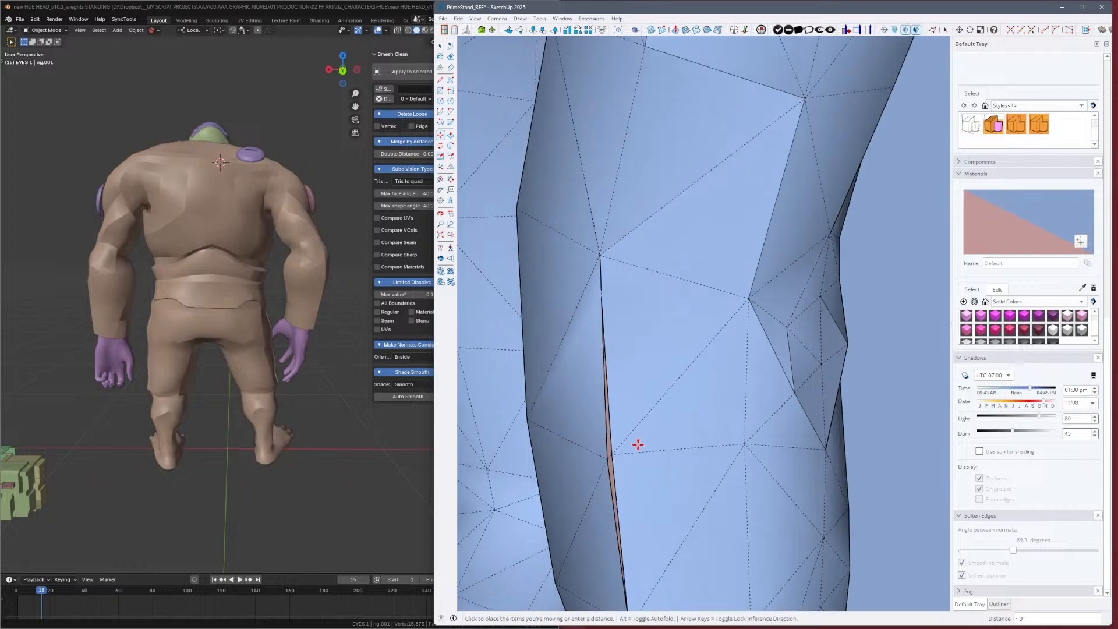
pyautogui.click(663, 432)
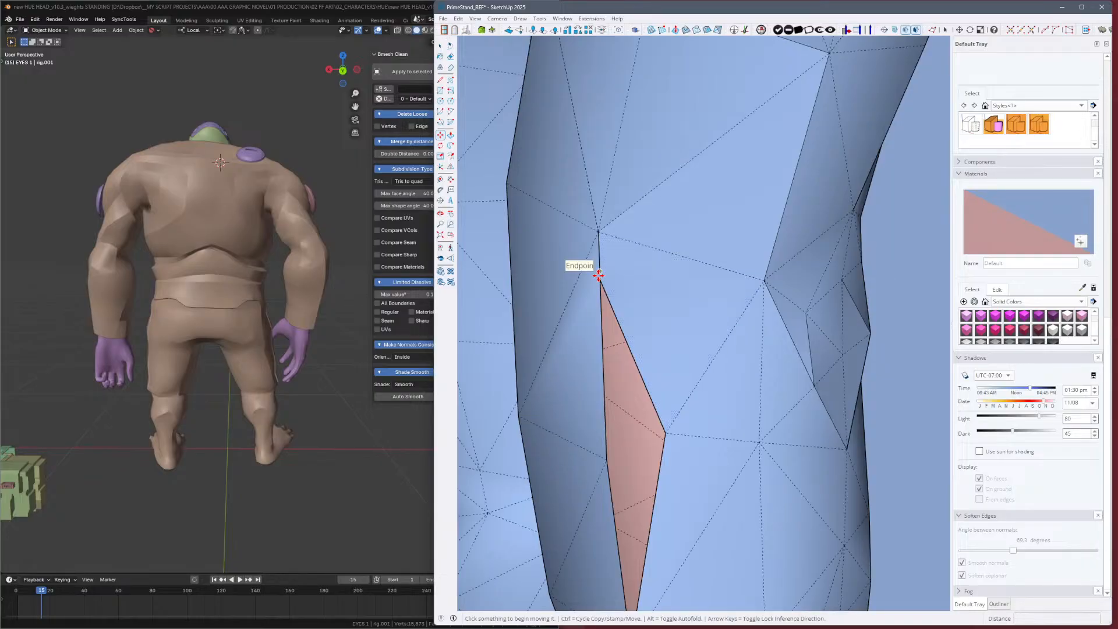
pyautogui.press('space')
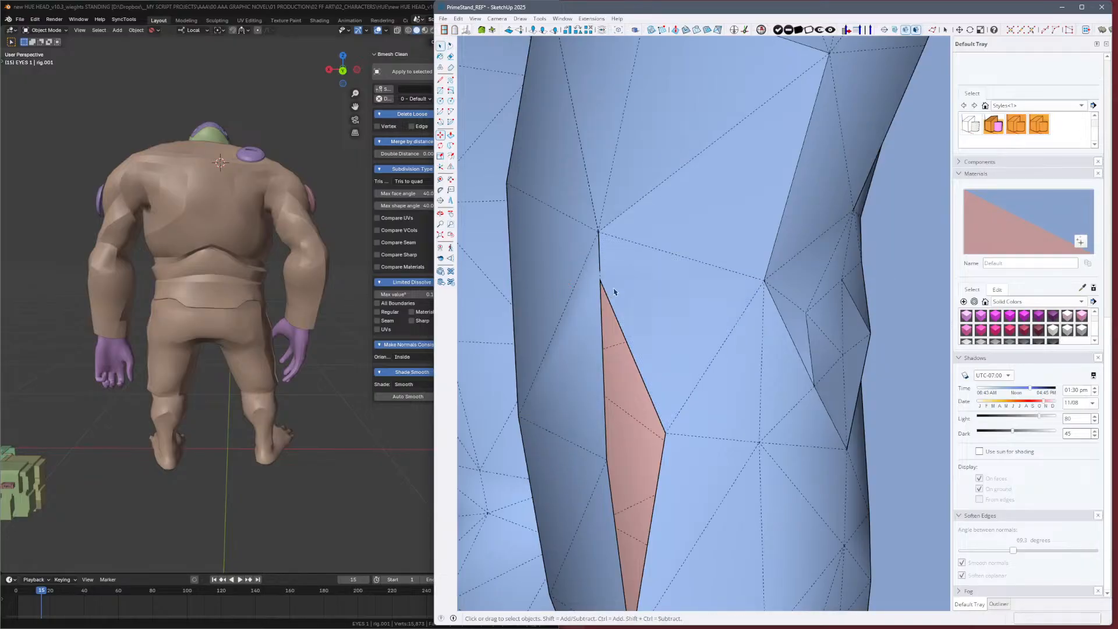
pyautogui.press('m')
pyautogui.click(630, 288)
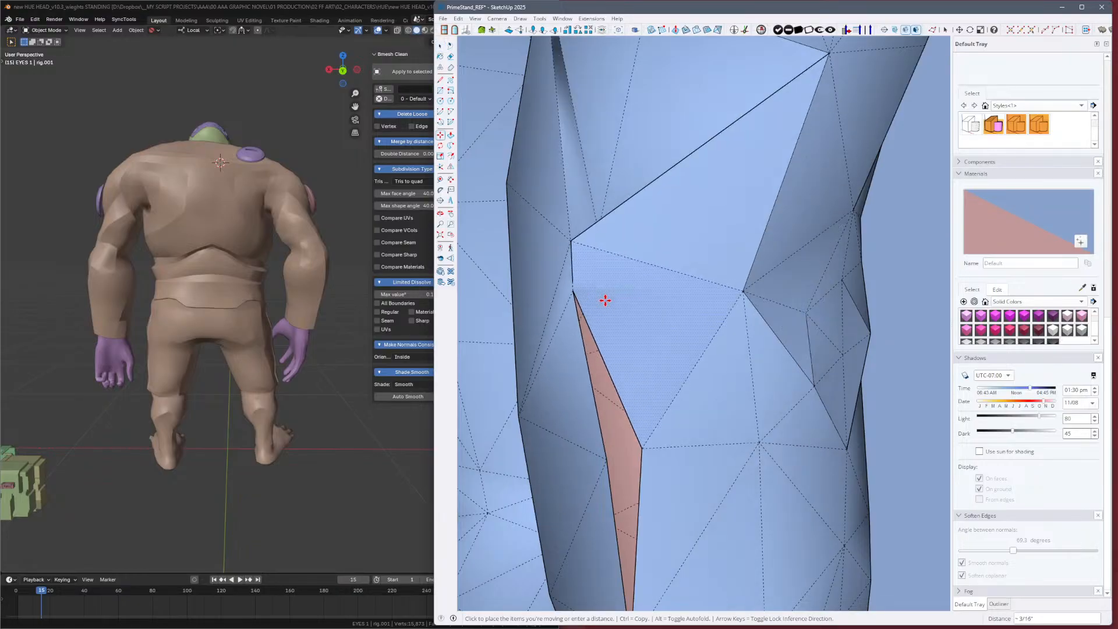
pyautogui.press('space')
pyautogui.scroll(6, 583, 221)
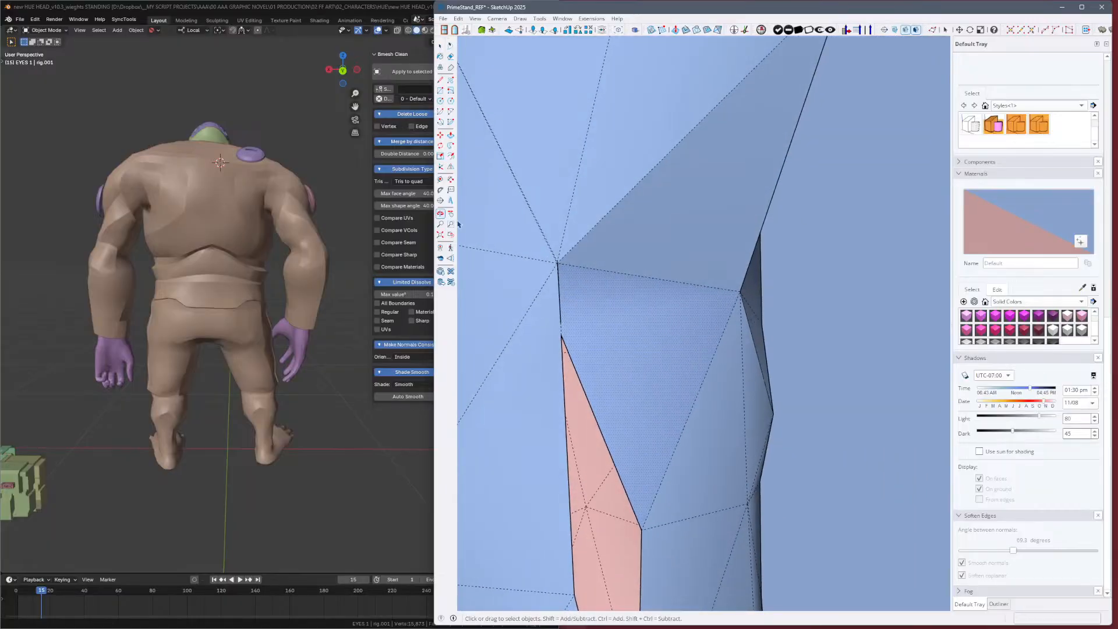
pyautogui.moveTo(518, 249)
pyautogui.mouseDown(button='middle')
pyautogui.moveTo(658, 340)
pyautogui.moveTo(771, 367)
pyautogui.moveTo(644, 347)
pyautogui.moveTo(609, 377)
pyautogui.mouseUp(button='middle')
pyautogui.press('m')
pyautogui.click(706, 368)
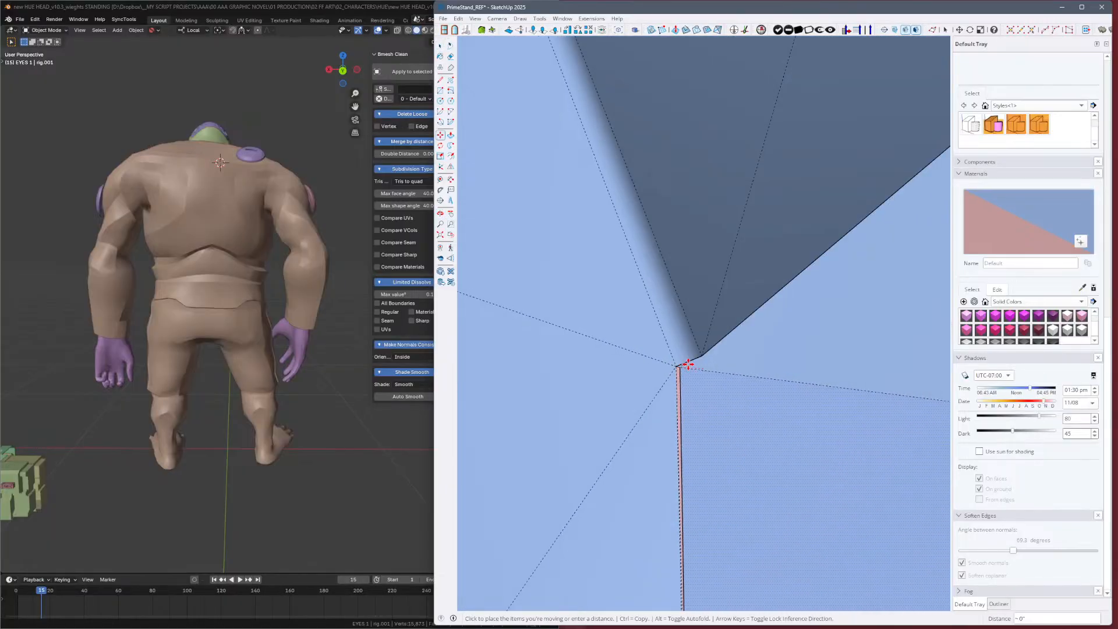
pyautogui.press('Escape')
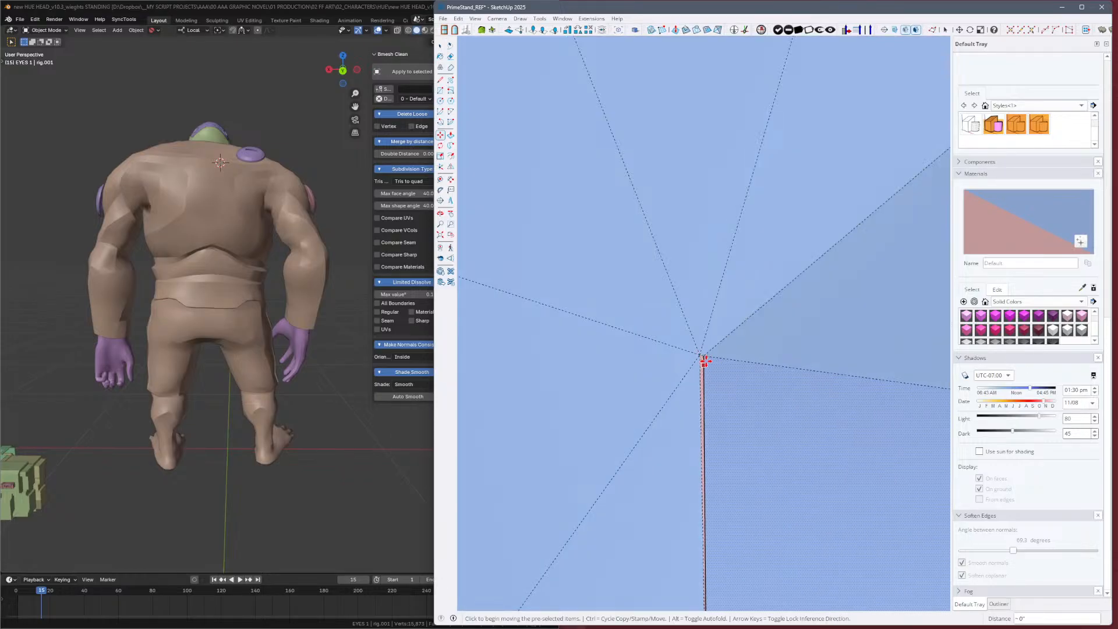
# Delete the duplicate seam edge above the opened gap and move the split vertices at its upper corner back together.
pyautogui.press('space')
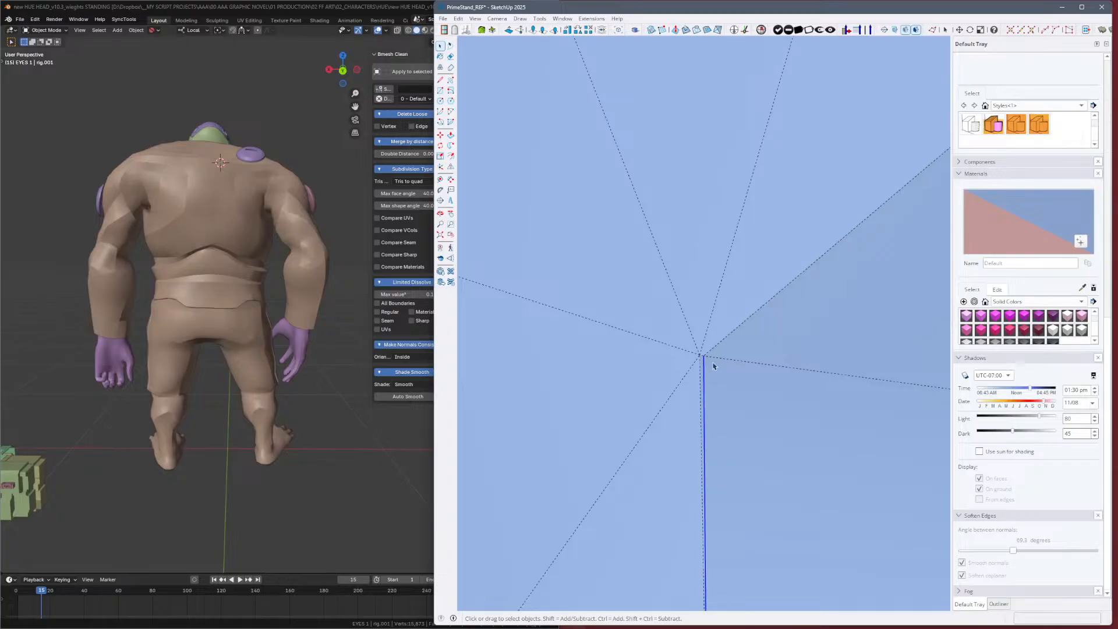
pyautogui.click(714, 366)
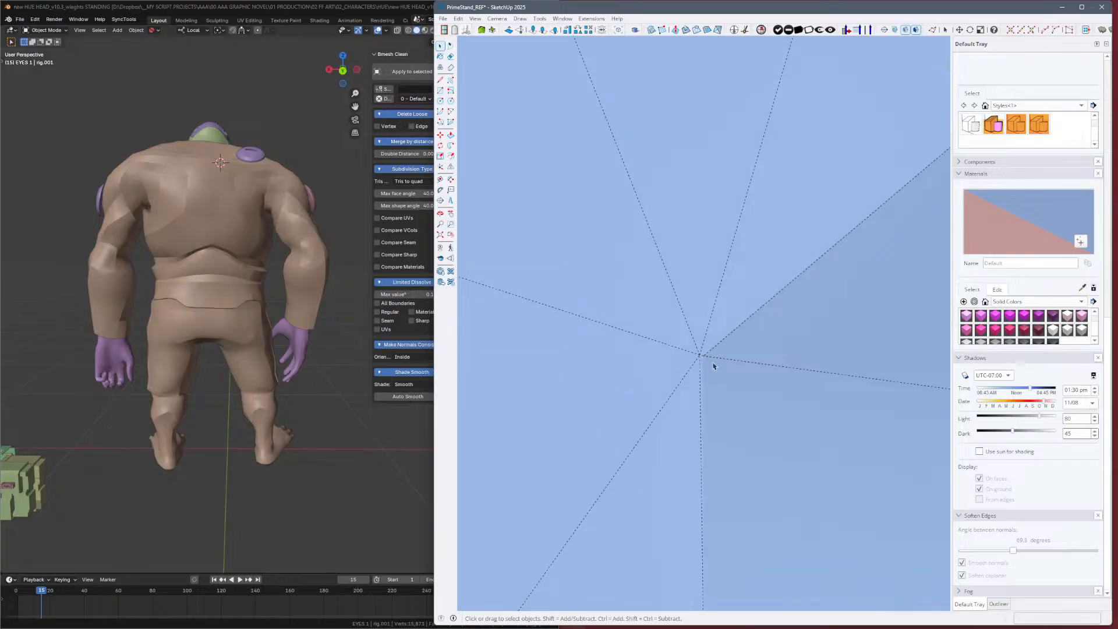
pyautogui.press('m')
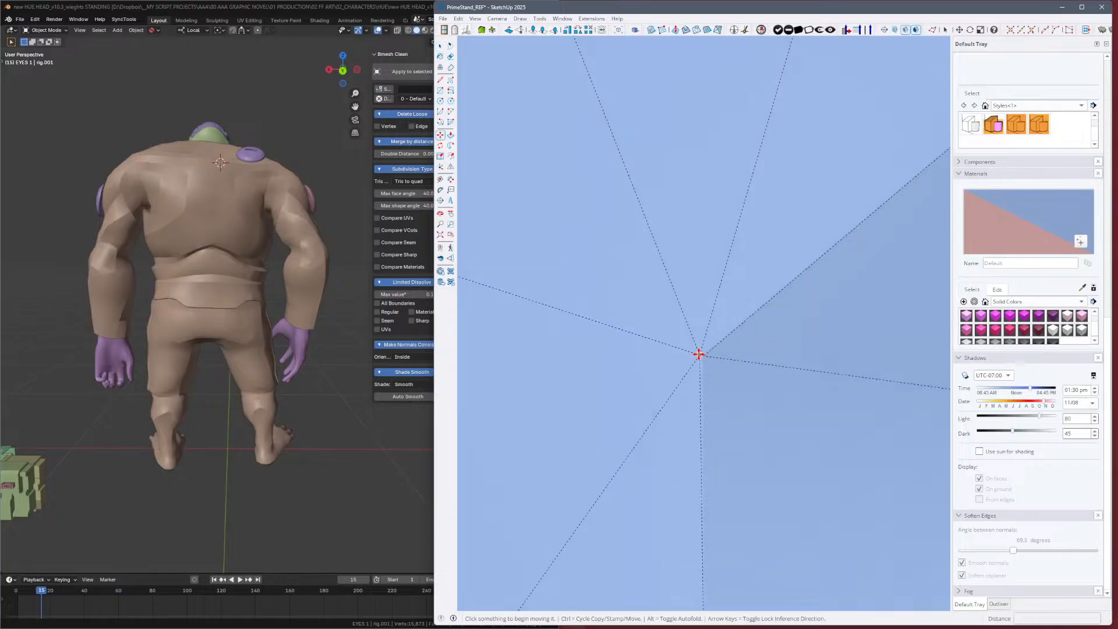
pyautogui.click(698, 353)
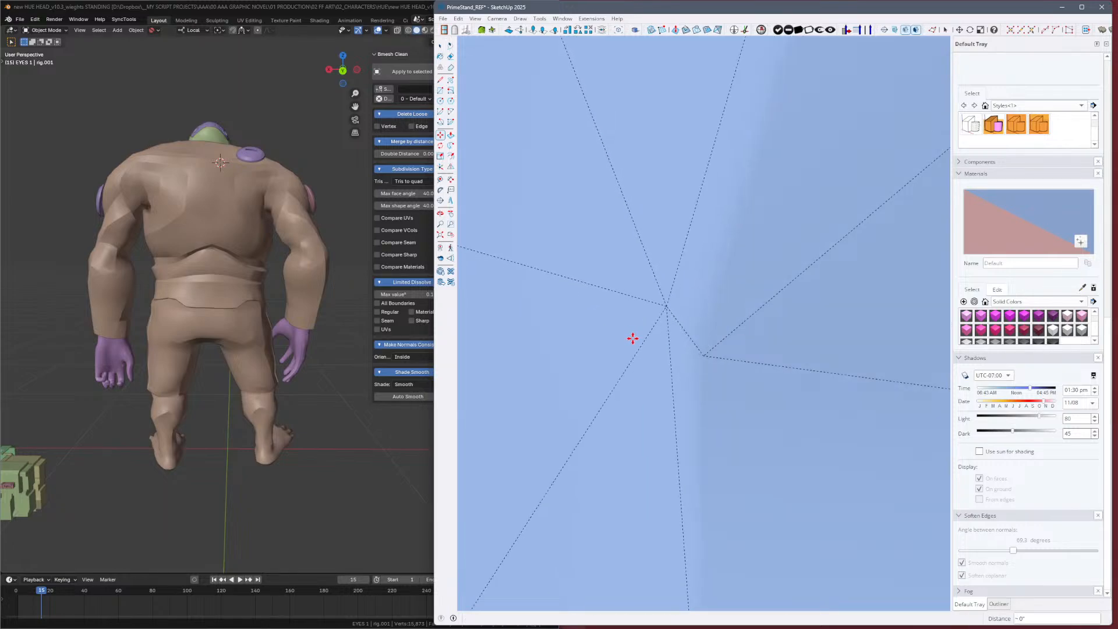
pyautogui.click(704, 354)
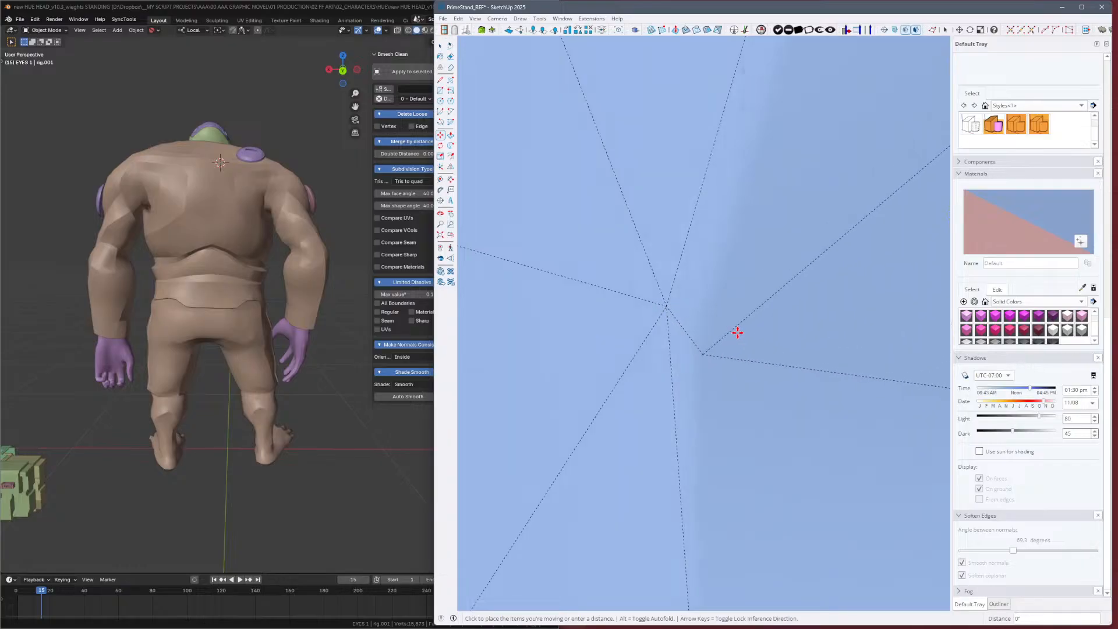
pyautogui.click(713, 341)
pyautogui.scroll(6, 712, 341)
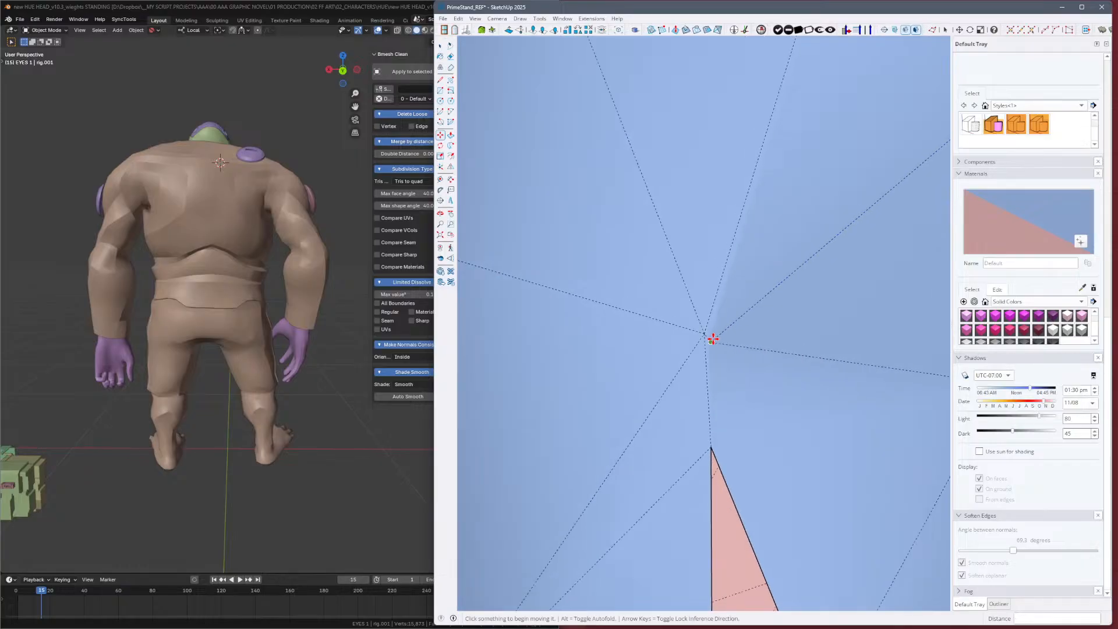
# Erase the tiny leftover edges at the seam's upper corner together with the faces attached to them.
pyautogui.moveTo(734, 339)
pyautogui.mouseDown(button='middle')
pyautogui.moveTo(604, 316)
pyautogui.moveTo(758, 337)
pyautogui.moveTo(735, 346)
pyautogui.mouseUp(button='middle')
pyautogui.scroll(2, 733, 347)
pyautogui.press('e')
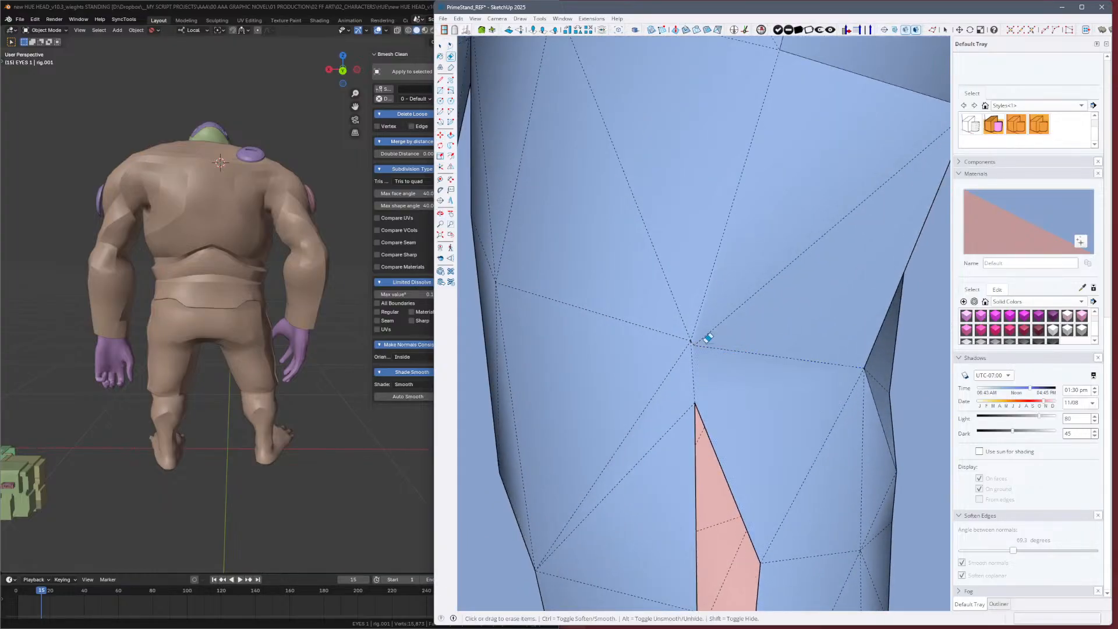
pyautogui.click(701, 345)
pyautogui.click(698, 344)
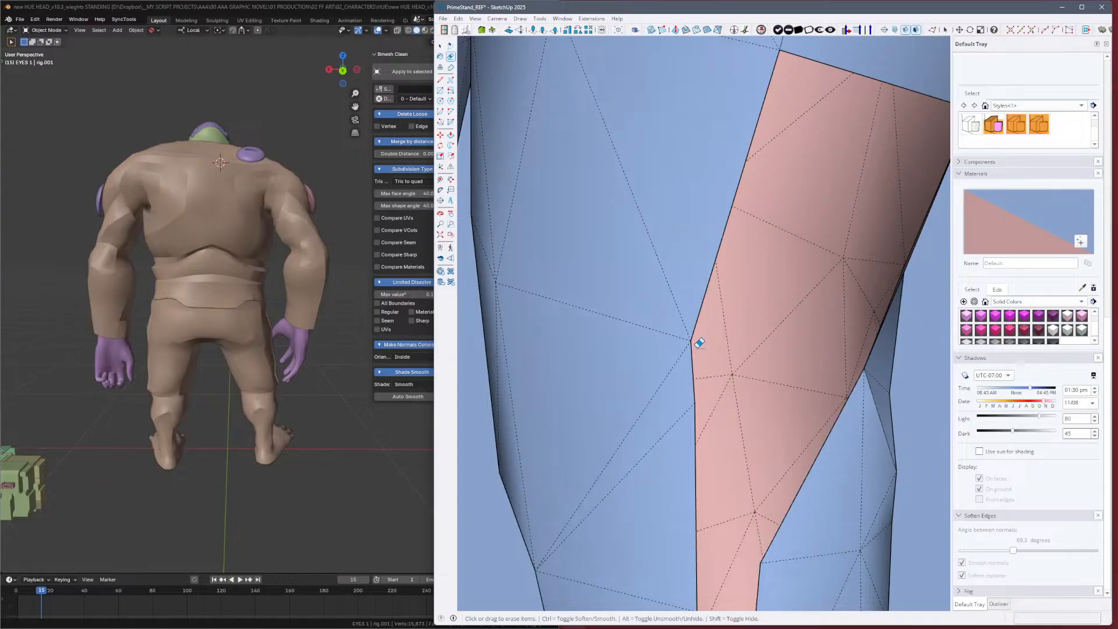
pyautogui.press('m')
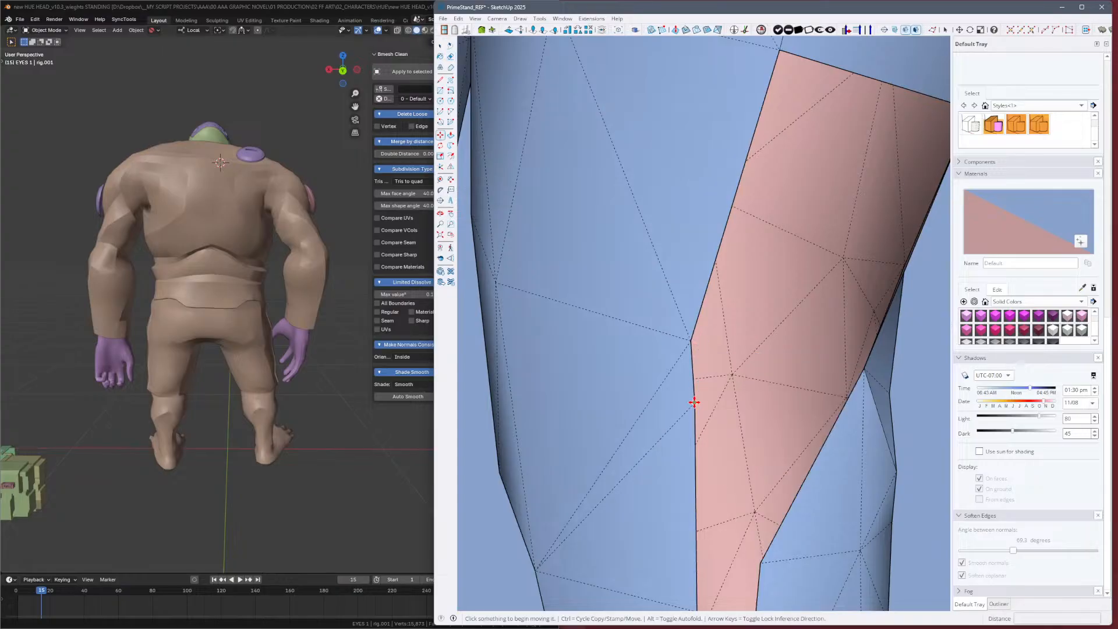
# Draw edges from the seam corner to the two far-side vertices of the open patch, filling its upper triangles with faces.
pyautogui.press('l')
pyautogui.scroll(-3, 696, 336)
pyautogui.click(693, 338)
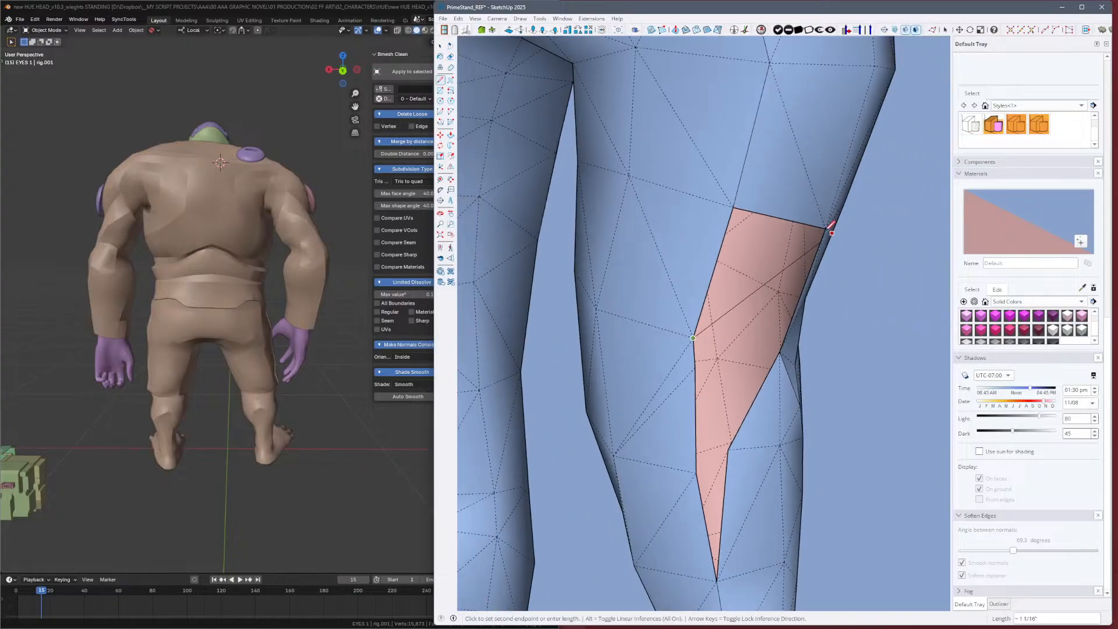
pyautogui.click(825, 229)
pyautogui.click(779, 351)
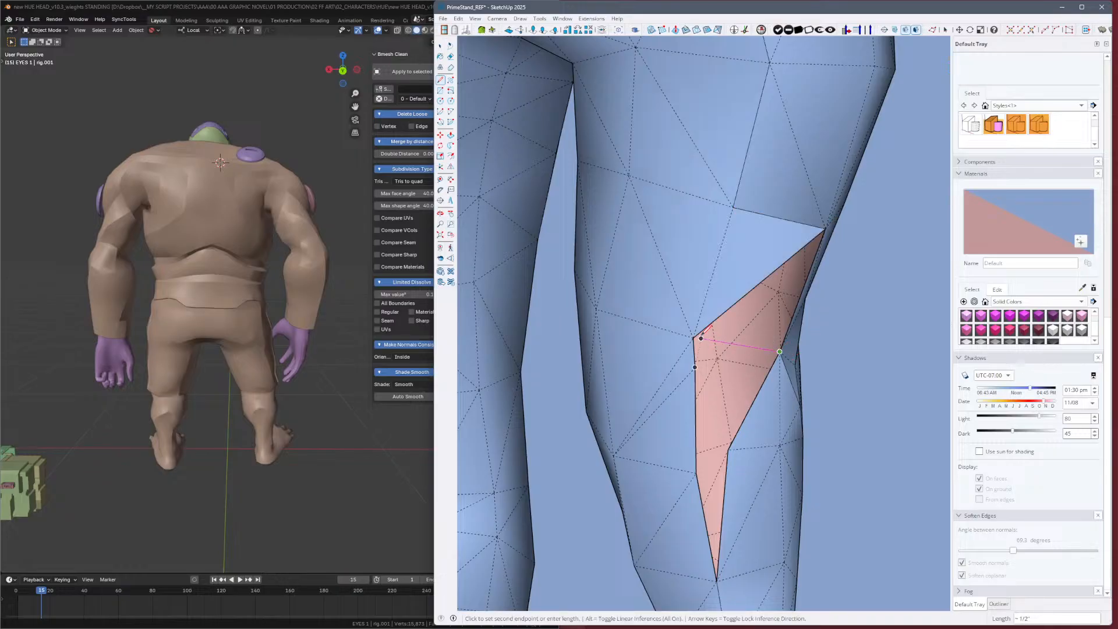
pyautogui.click(693, 338)
# Move the extra vertex just below the seam corner up onto that corner to merge them.
pyautogui.press('m')
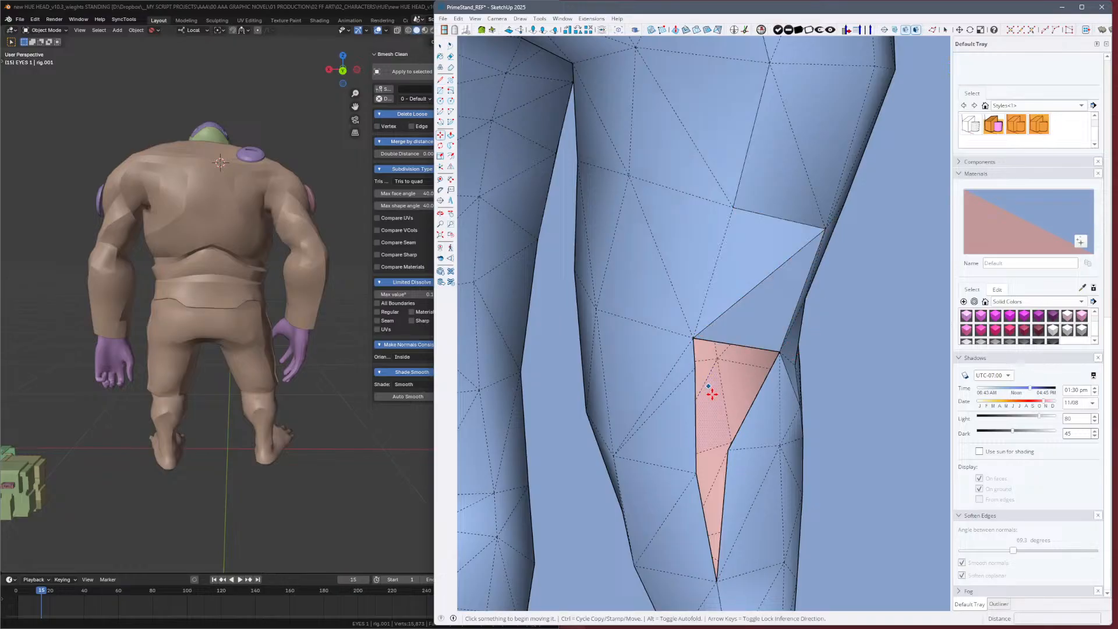
pyautogui.click(697, 369)
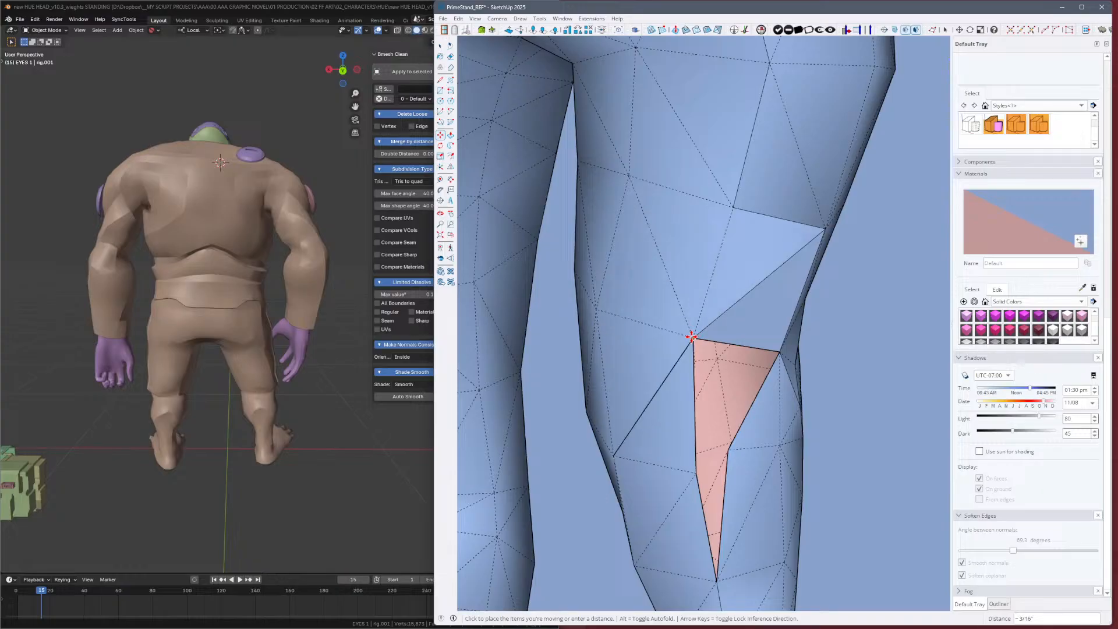
pyautogui.click(692, 337)
# Draw edges across the remaining open patch on the thumb, joining its side vertices and the seam corner to fill it with faces.
pyautogui.press('l')
pyautogui.click(696, 473)
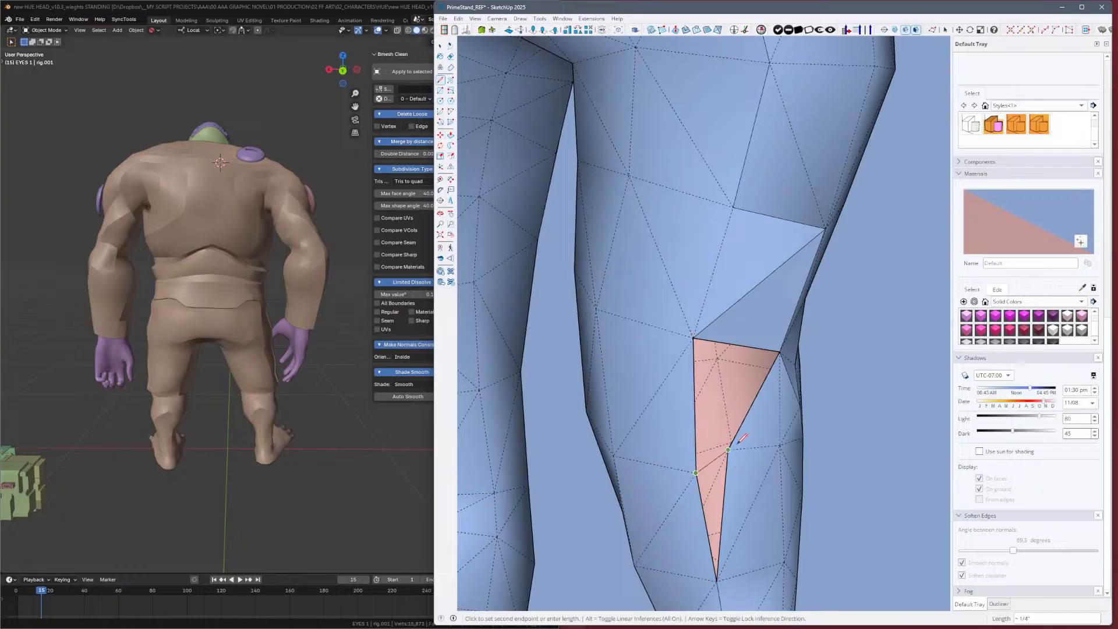
pyautogui.click(728, 449)
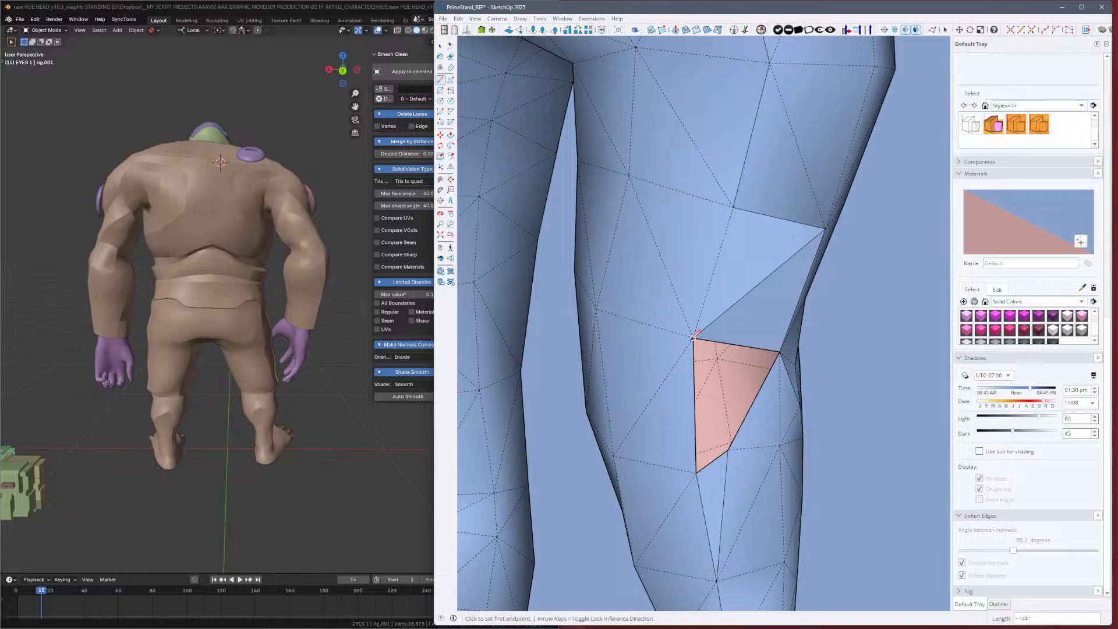
pyautogui.click(693, 338)
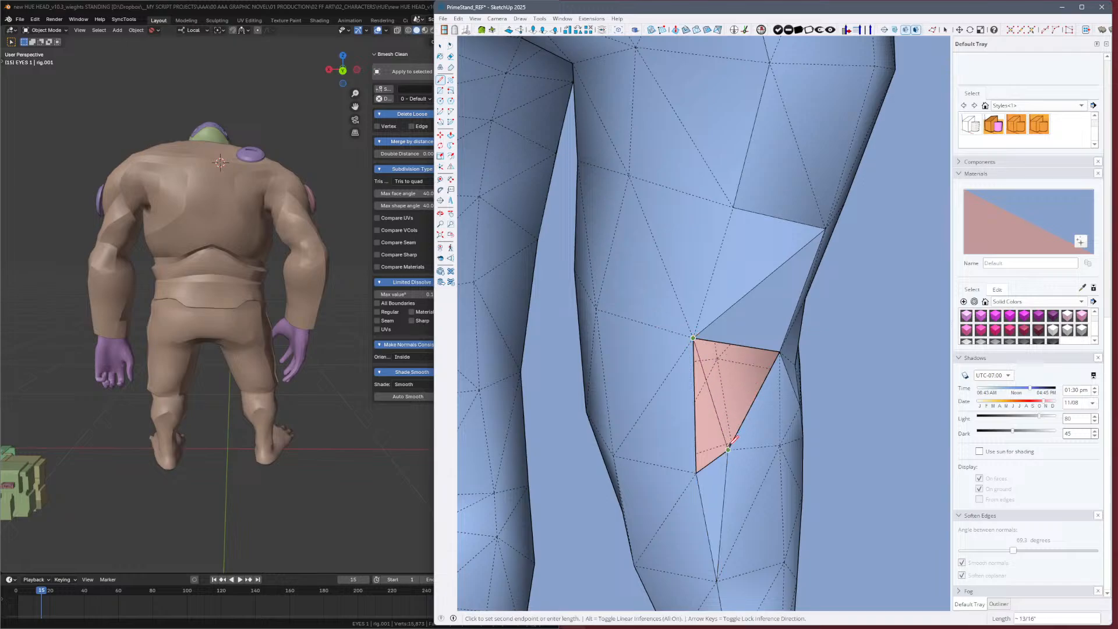
pyautogui.moveTo(731, 441)
pyautogui.mouseDown(button='middle')
pyautogui.moveTo(602, 309)
pyautogui.moveTo(588, 404)
pyautogui.moveTo(571, 431)
pyautogui.moveTo(739, 424)
pyautogui.moveTo(766, 382)
pyautogui.moveTo(467, 349)
pyautogui.moveTo(561, 363)
pyautogui.mouseUp(button='middle')
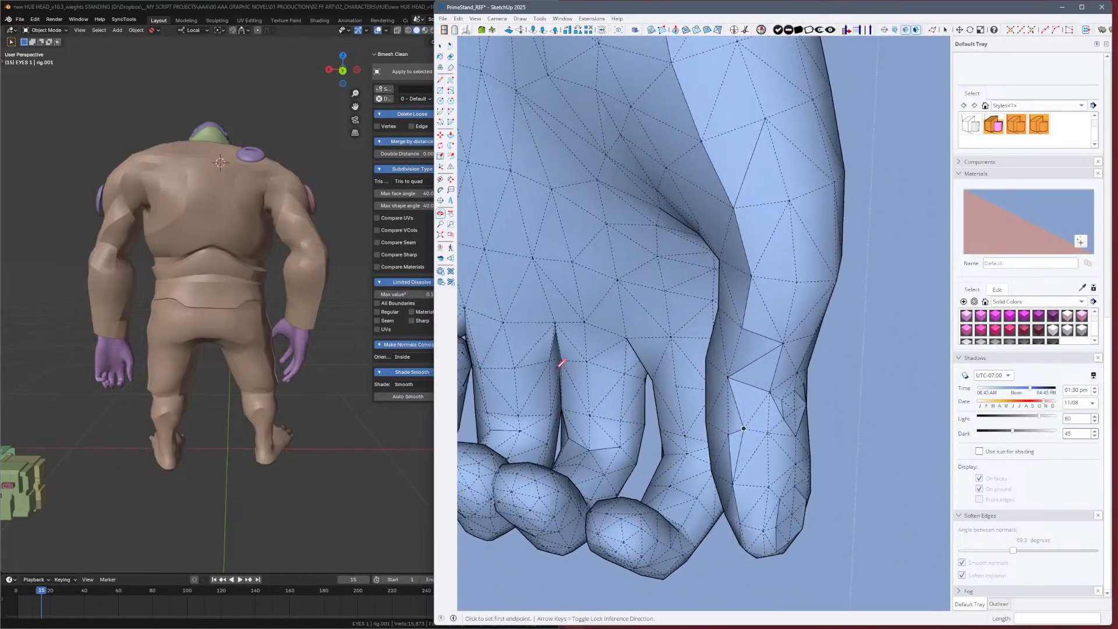
# Soften the hard edges around the newly filled thumb patch and the stray edge near the thumb's tip.
pyautogui.press('e')
pyautogui.keyDown('ctrl'); pyautogui.moveTo(779, 329); pyautogui.dragTo(739, 453); pyautogui.keyUp('ctrl')
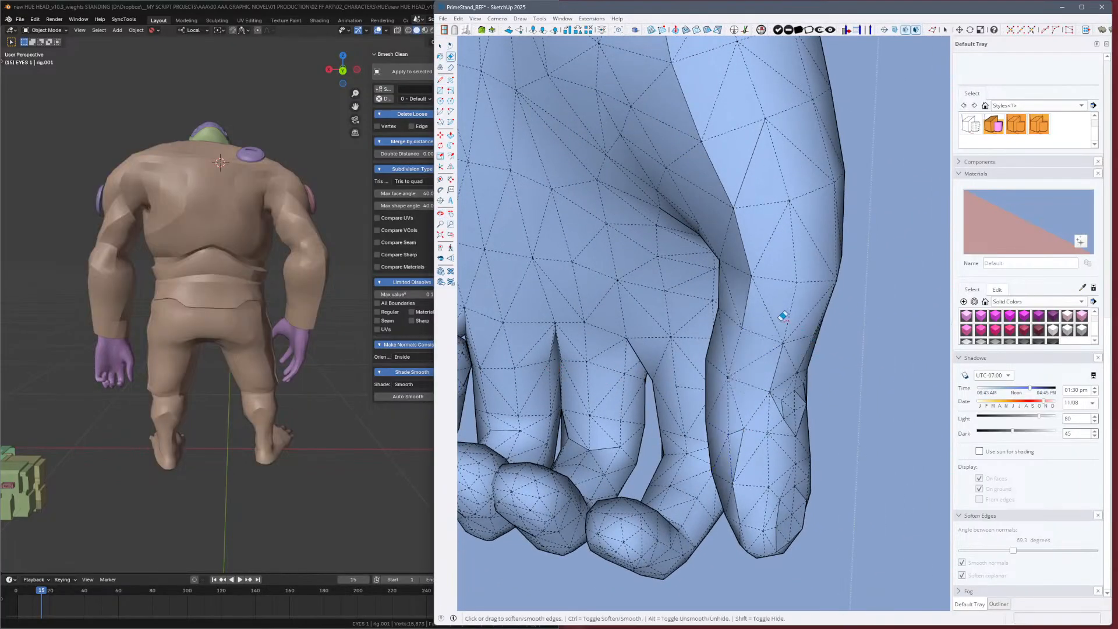
pyautogui.moveTo(784, 394)
pyautogui.mouseDown(button='middle')
pyautogui.moveTo(839, 401)
pyautogui.moveTo(815, 401)
pyautogui.mouseUp(button='middle')
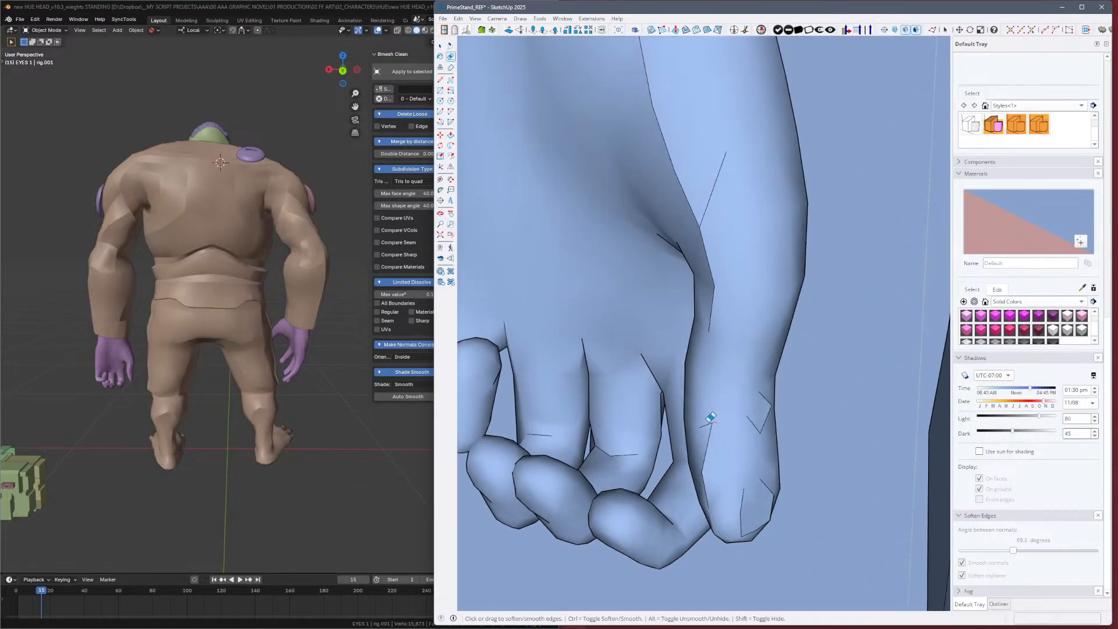
pyautogui.keyDown('ctrl'); pyautogui.moveTo(710, 419); pyautogui.dragTo(706, 460); pyautogui.keyUp('ctrl')
# Soften the seam line running from the thumb up towards the wrist, including its short branch and lower remnant.
pyautogui.moveTo(742, 459)
pyautogui.mouseDown(button='middle')
pyautogui.moveTo(771, 464)
pyautogui.moveTo(761, 294)
pyautogui.moveTo(726, 270)
pyautogui.mouseUp(button='middle')
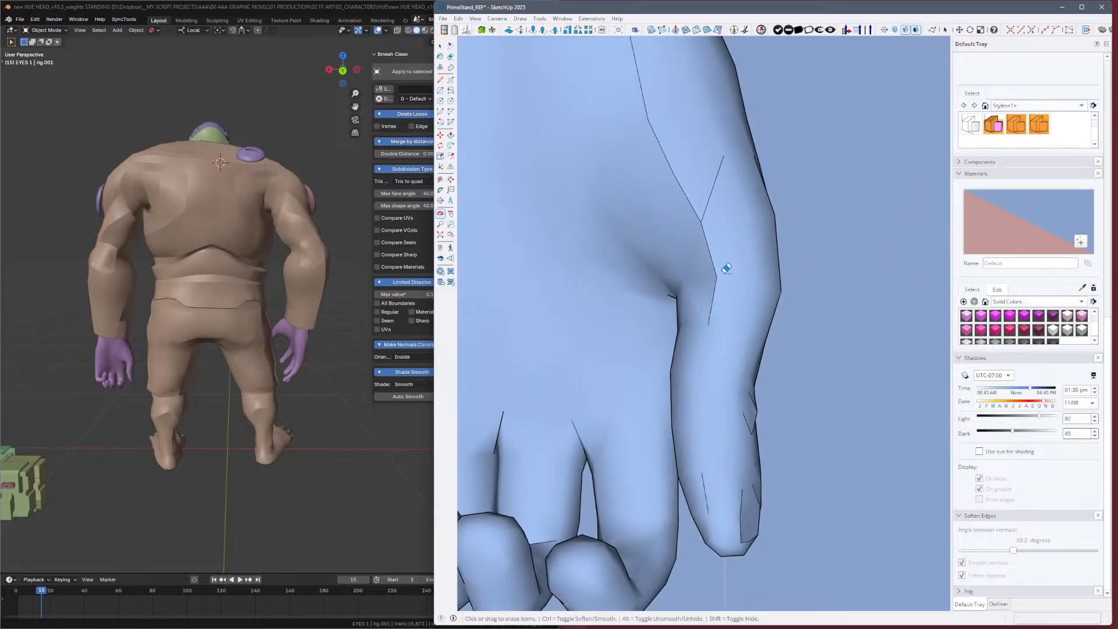
pyautogui.keyDown('ctrl'); pyautogui.moveTo(722, 251); pyautogui.dragTo(693, 188); pyautogui.keyUp('ctrl')
pyautogui.keyDown('ctrl'); pyautogui.moveTo(695, 192); pyautogui.dragTo(663, 143); pyautogui.keyUp('ctrl')
pyautogui.keyDown('ctrl'); pyautogui.moveTo(667, 140); pyautogui.dragTo(648, 135); pyautogui.keyUp('ctrl')
pyautogui.keyDown('ctrl'); pyautogui.moveTo(630, 91); pyautogui.dragTo(647, 85); pyautogui.keyUp('ctrl')
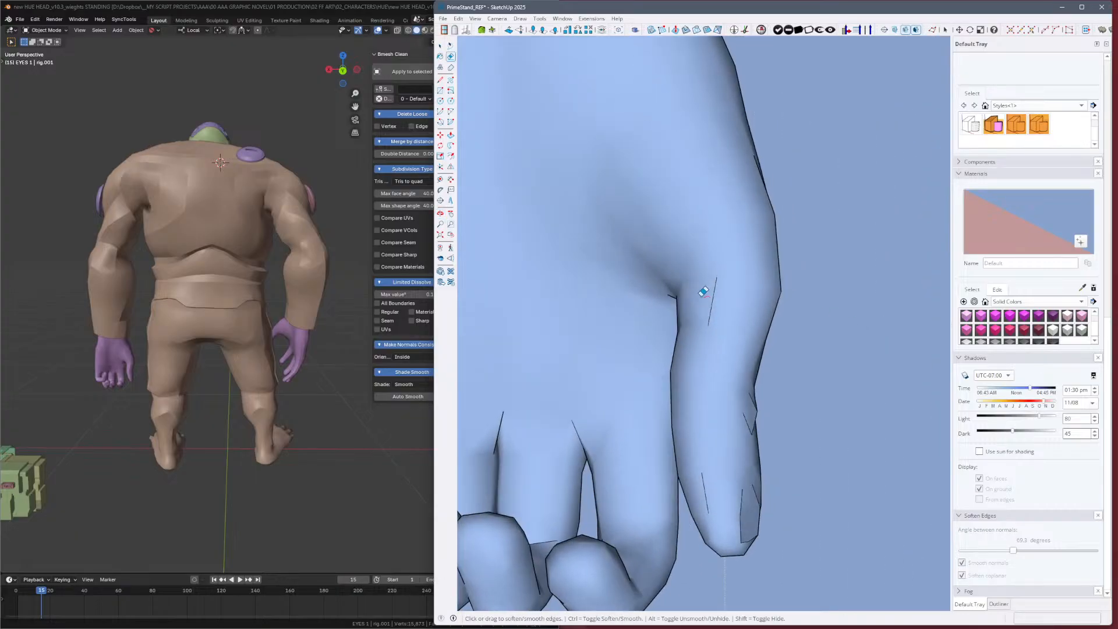
pyautogui.keyDown('ctrl'); pyautogui.moveTo(702, 295); pyautogui.dragTo(722, 304); pyautogui.keyUp('ctrl')
# Unsmooth mesh edges on the palm with hidden geometry shown to make two crease lines, one around the thumb base and one across the palm.
pyautogui.scroll(-3, 728, 309)
pyautogui.hotkey('alt', 'h')
pyautogui.press('ctrl')
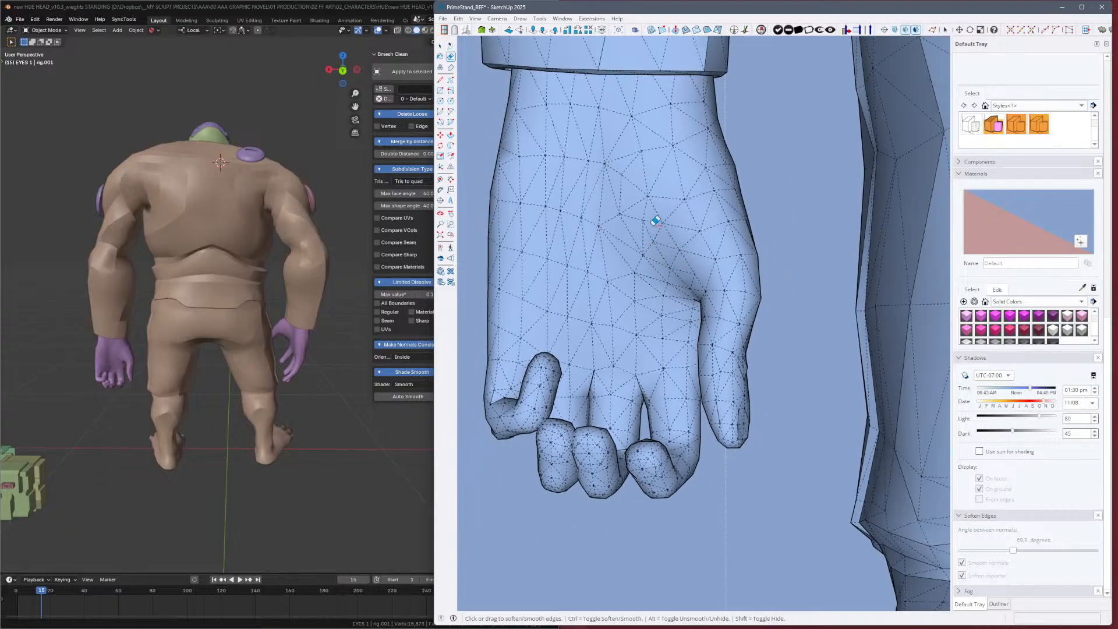
pyautogui.press('alt')
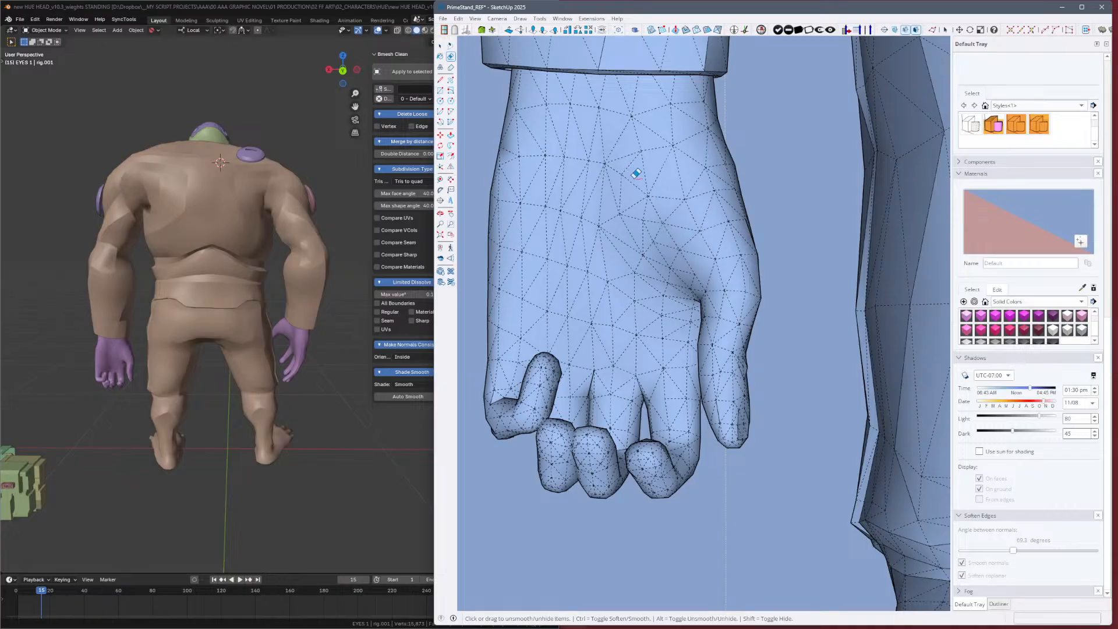
pyautogui.click(622, 189)
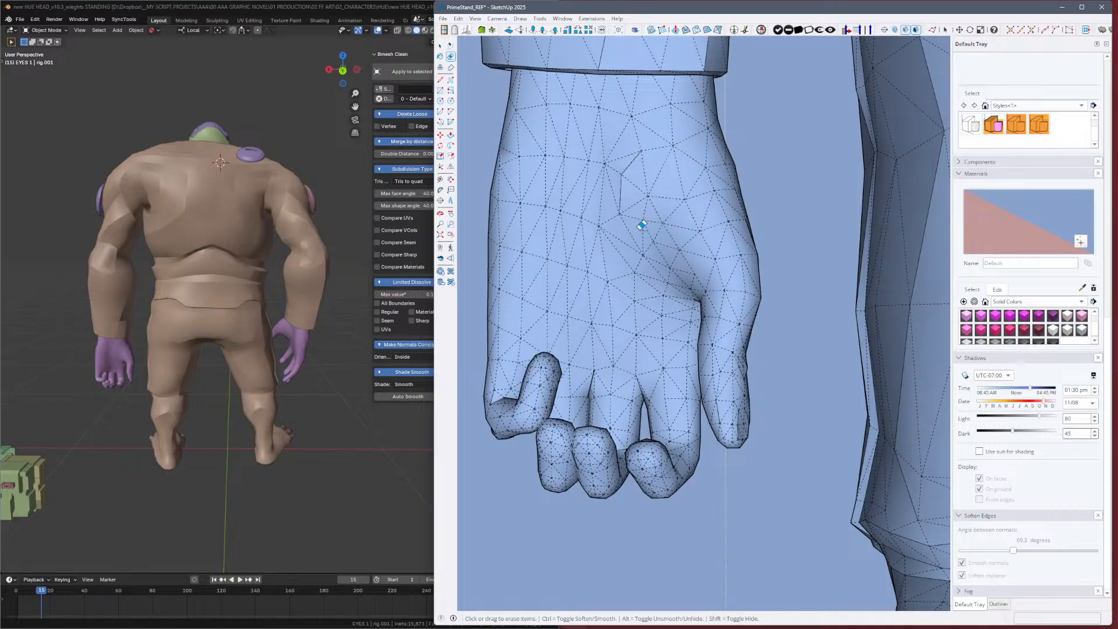
pyautogui.hotkey('alt', 'h')
pyautogui.hotkey('alt', 'h')
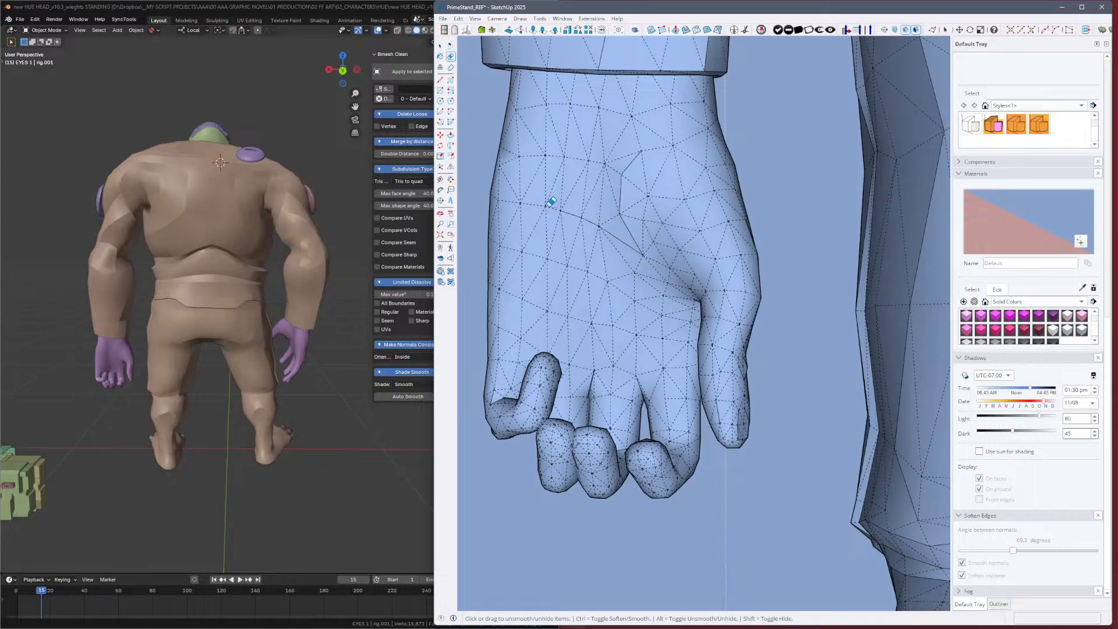
pyautogui.hotkey('alt', 'h')
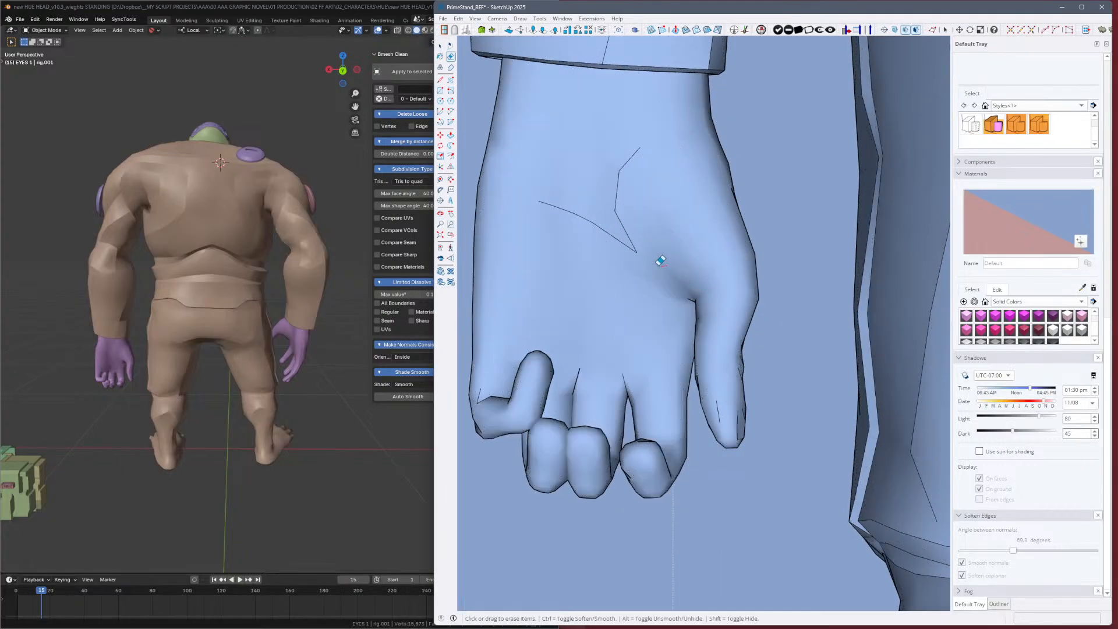
# Show the rest of the model so the case held in the hand is visible.
pyautogui.hotkey('alt', 'h')
pyautogui.hotkey('alt', 'h')
pyautogui.hotkey('alt', 'r')
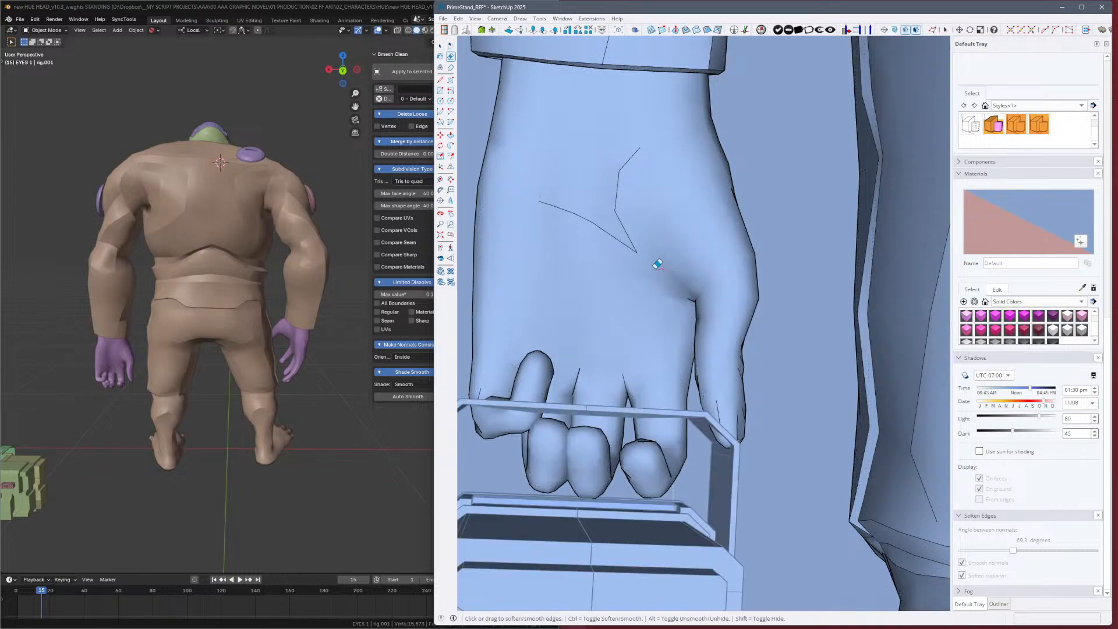
pyautogui.press('space')
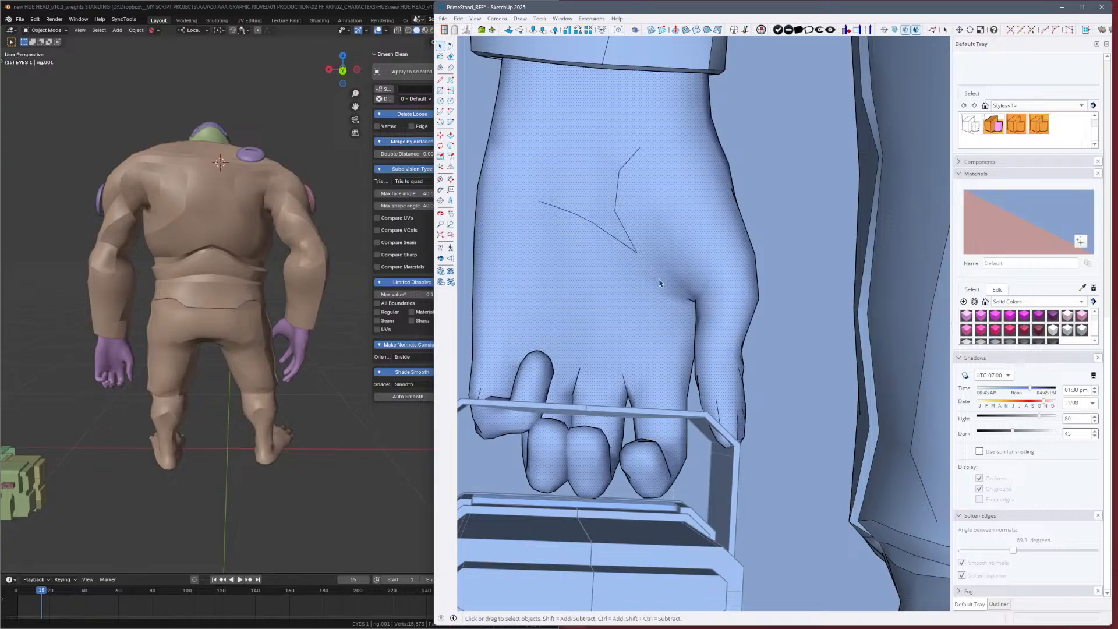
# Unsmooth a crease from the thumb web across the palm and soften the edges where the two upper creases meet.
pyautogui.press('e')
pyautogui.hotkey('alt', 'h')
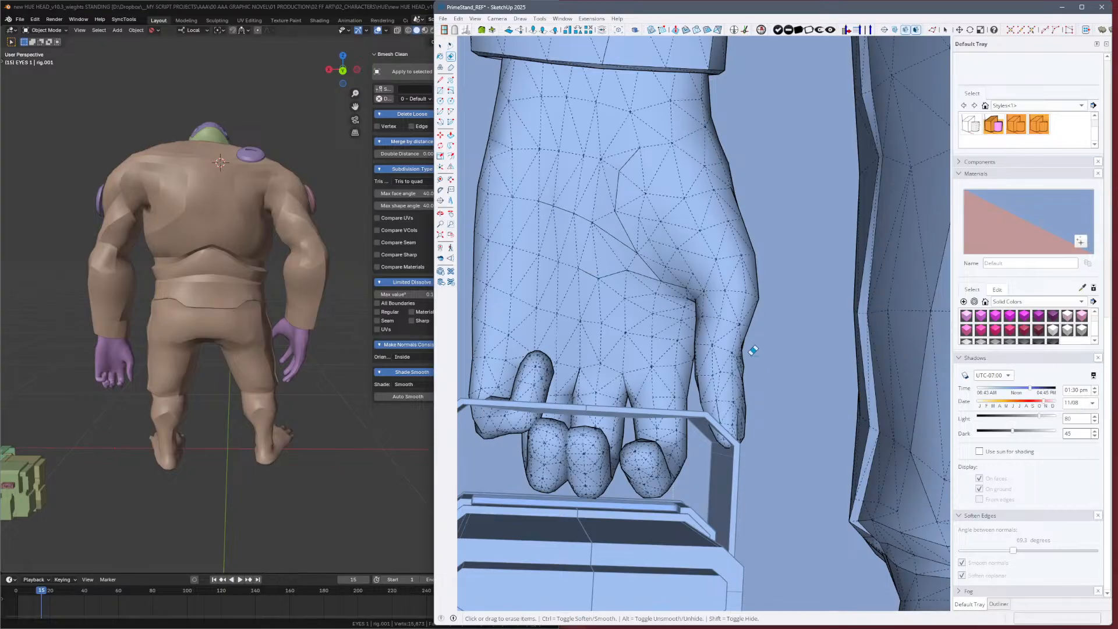
pyautogui.hotkey('alt', 'h')
pyautogui.moveTo(738, 363)
pyautogui.mouseDown(button='middle')
pyautogui.moveTo(611, 432)
pyautogui.moveTo(639, 462)
pyautogui.moveTo(853, 456)
pyautogui.moveTo(827, 442)
pyautogui.mouseUp(button='middle')
pyautogui.hotkey('alt', 'h')
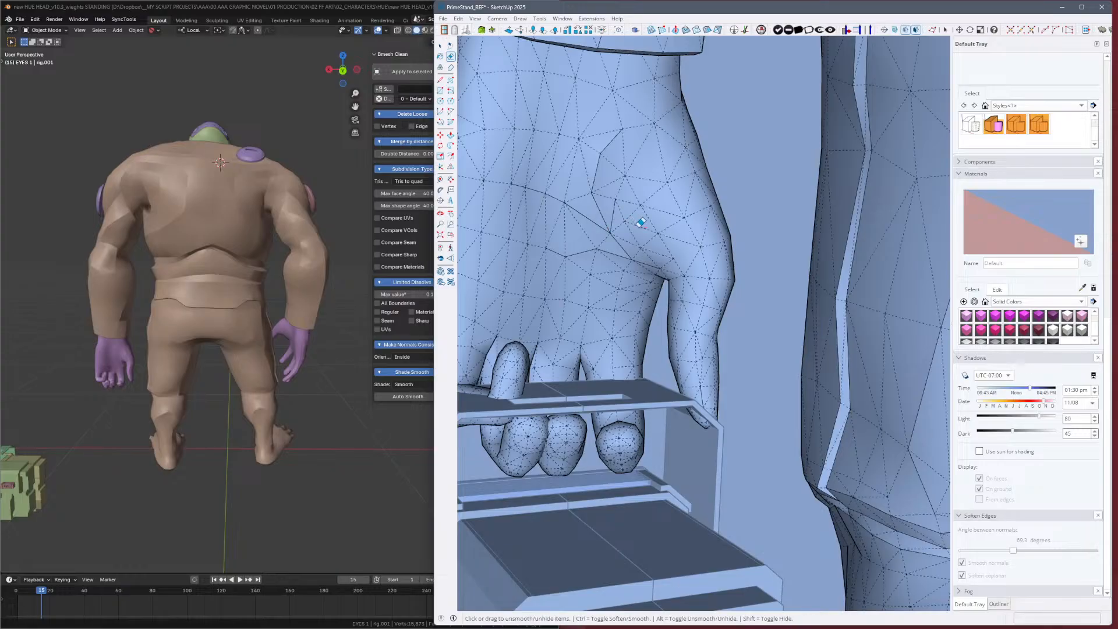
pyautogui.click(617, 234)
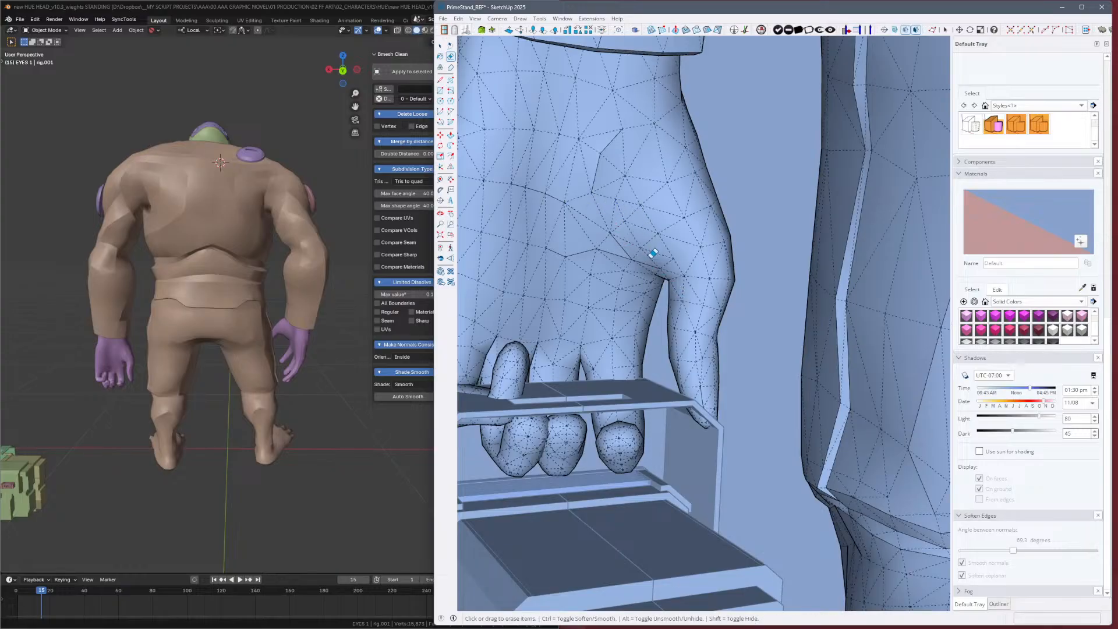
pyautogui.hotkey('alt', 'h')
pyautogui.moveTo(698, 294)
pyautogui.mouseDown(button='middle')
pyautogui.moveTo(716, 392)
pyautogui.moveTo(739, 361)
pyautogui.moveTo(893, 419)
pyautogui.moveTo(913, 448)
pyautogui.moveTo(891, 429)
pyautogui.mouseUp(button='middle')
pyautogui.hotkey('alt', 'h')
# Unsmooth loops of mesh edges on the curled fingertips to outline the fingernails.
pyautogui.moveTo(789, 342)
pyautogui.mouseDown(button='middle')
pyautogui.moveTo(776, 332)
pyautogui.moveTo(826, 276)
pyautogui.moveTo(776, 269)
pyautogui.moveTo(558, 326)
pyautogui.moveTo(866, 255)
pyautogui.moveTo(846, 167)
pyautogui.moveTo(906, 197)
pyautogui.moveTo(1030, 181)
pyautogui.moveTo(964, 282)
pyautogui.moveTo(811, 326)
pyautogui.moveTo(711, 322)
pyautogui.mouseUp(button='middle')
pyautogui.scroll(1, 710, 322)
pyautogui.scroll(5, 705, 308)
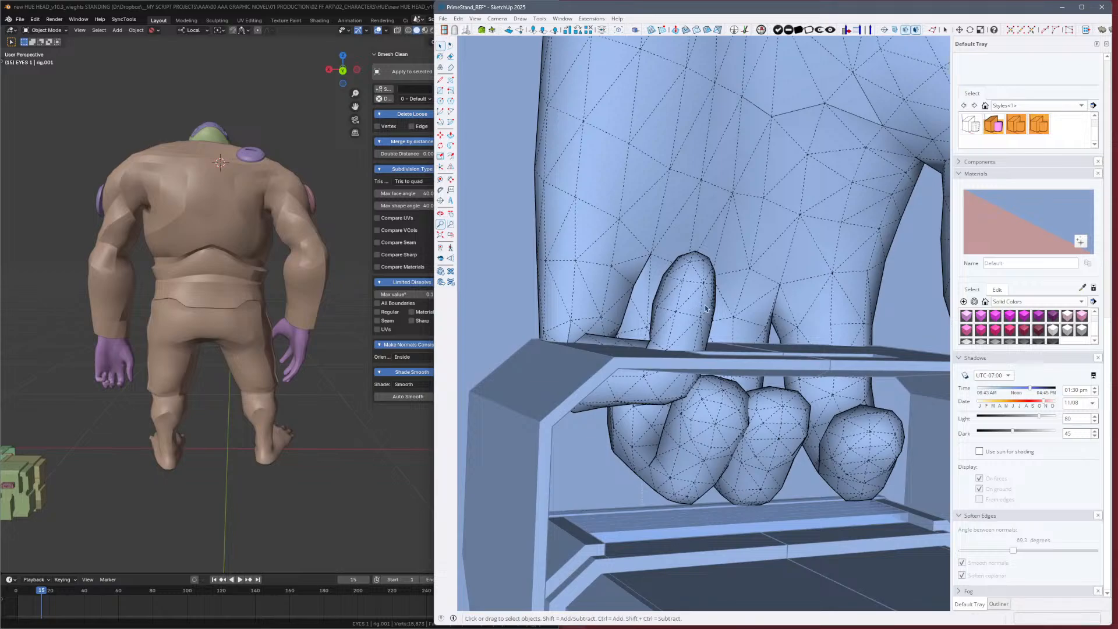
pyautogui.moveTo(705, 309)
pyautogui.mouseDown(button='middle')
pyautogui.moveTo(678, 351)
pyautogui.moveTo(631, 337)
pyautogui.moveTo(696, 317)
pyautogui.mouseUp(button='middle')
pyautogui.click(707, 318)
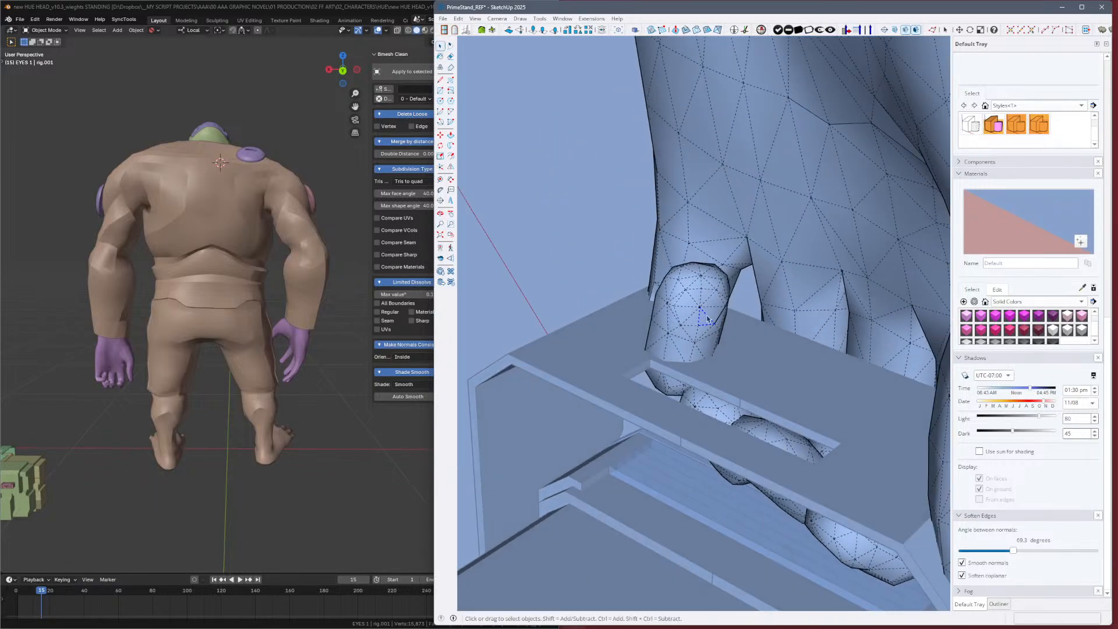
pyautogui.press('e')
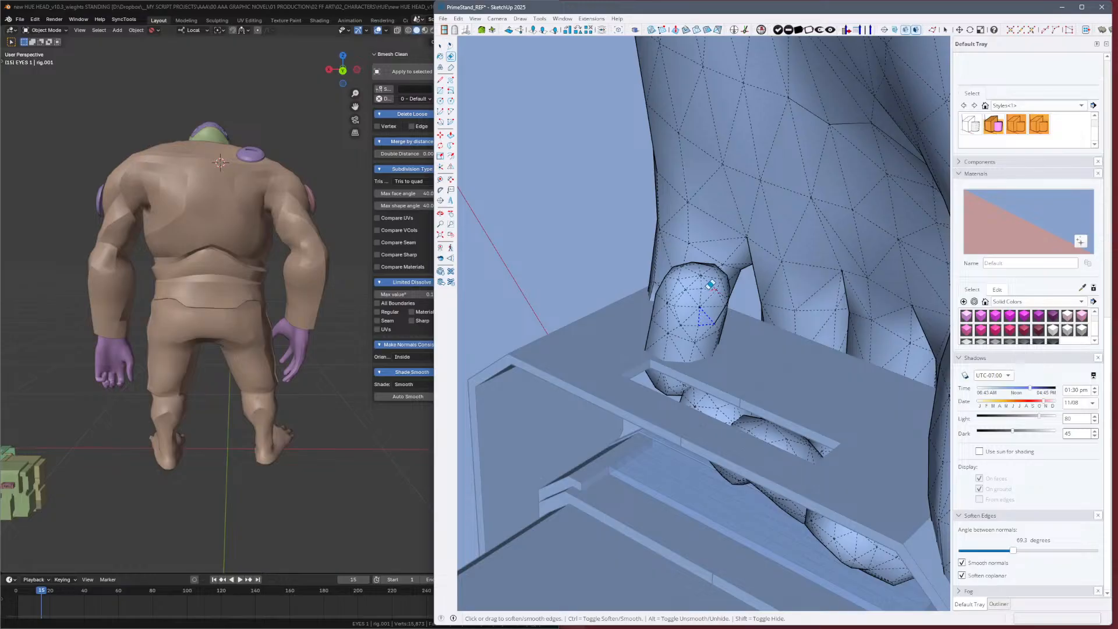
pyautogui.click(697, 290)
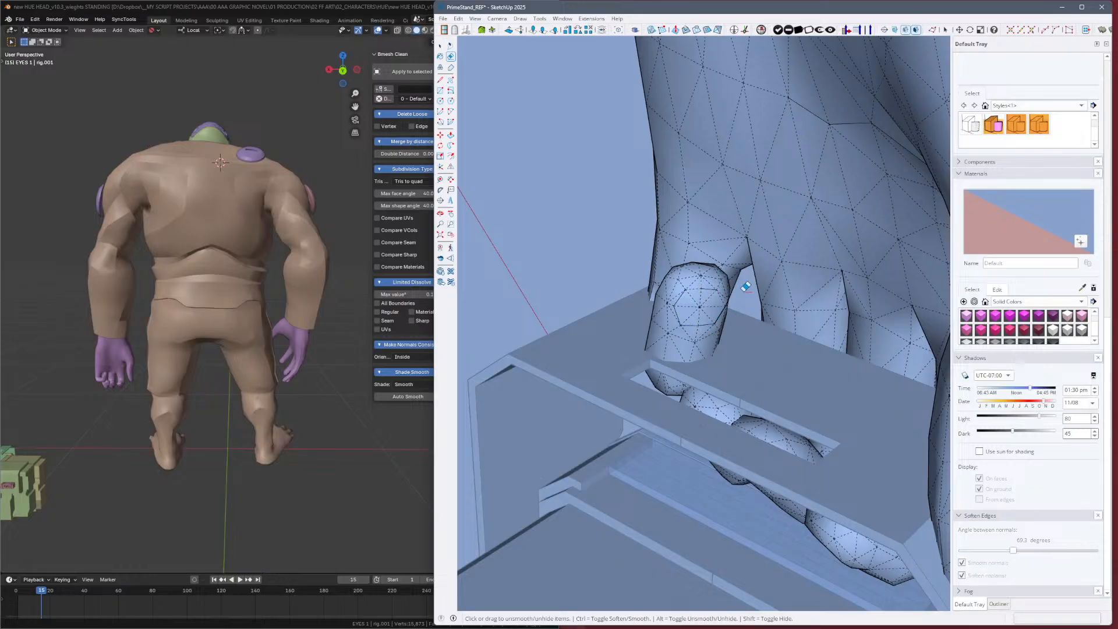
pyautogui.moveTo(835, 412)
pyautogui.mouseDown(button='middle')
pyautogui.moveTo(844, 352)
pyautogui.moveTo(747, 334)
pyautogui.mouseUp(button='middle')
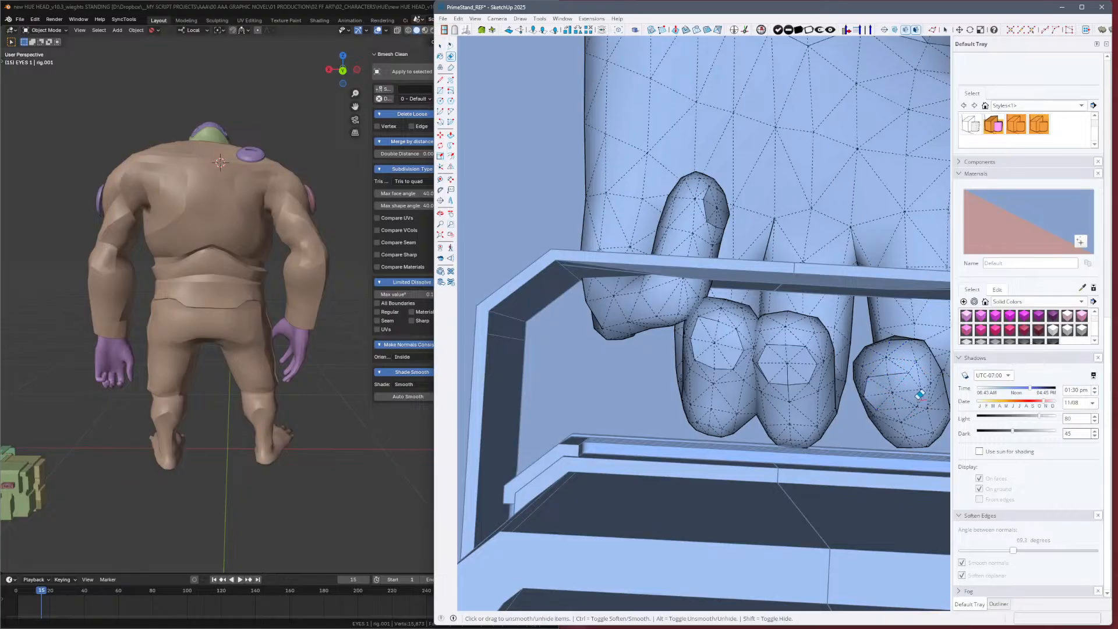
pyautogui.moveTo(912, 388)
pyautogui.keyDown('alt'); pyautogui.mouseDown()
pyautogui.moveTo(766, 479)
pyautogui.moveTo(756, 505)
pyautogui.mouseUp(); pyautogui.keyUp('alt')
# Examine the whole character from the hand to the front, compare it with the Blender model, and inspect the torso in SketchUp.
pyautogui.press('z')
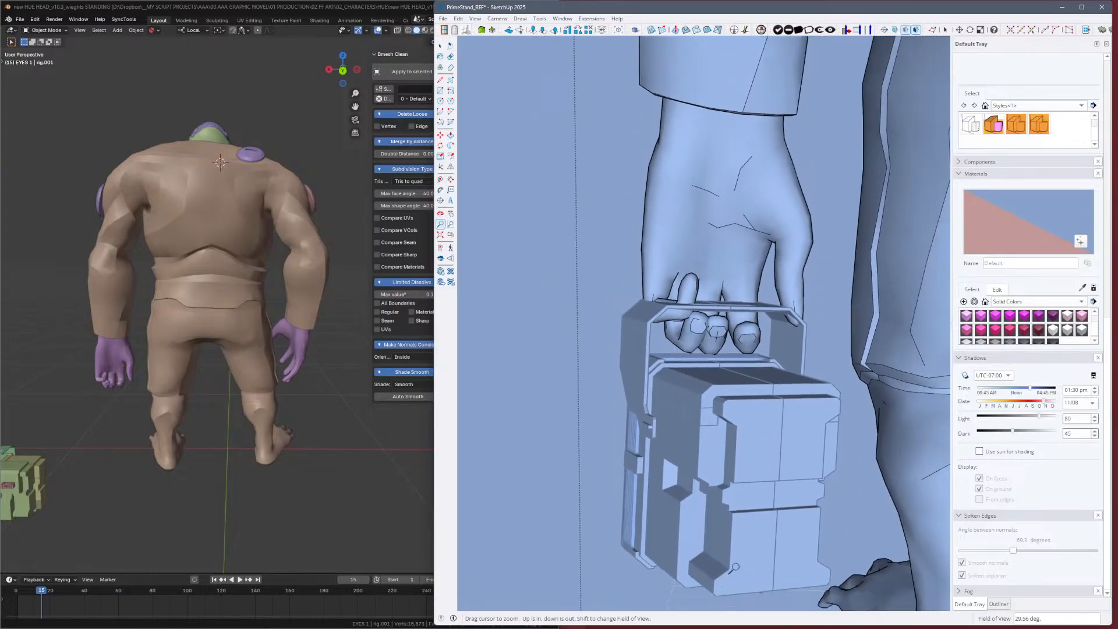
pyautogui.moveTo(757, 506); pyautogui.dragTo(890, 432, button='middle')
pyautogui.moveTo(890, 432); pyautogui.dragTo(724, 493)
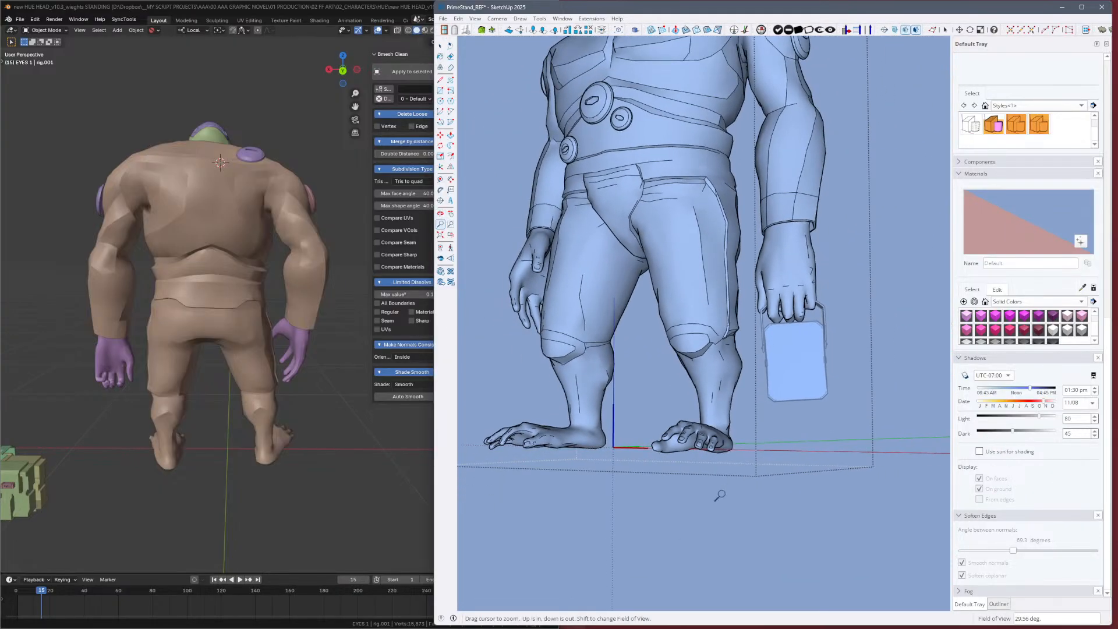
pyautogui.press('space')
pyautogui.moveTo(731, 514)
pyautogui.mouseDown(button='middle')
pyautogui.moveTo(836, 487)
pyautogui.moveTo(791, 515)
pyautogui.moveTo(813, 444)
pyautogui.mouseUp(button='middle')
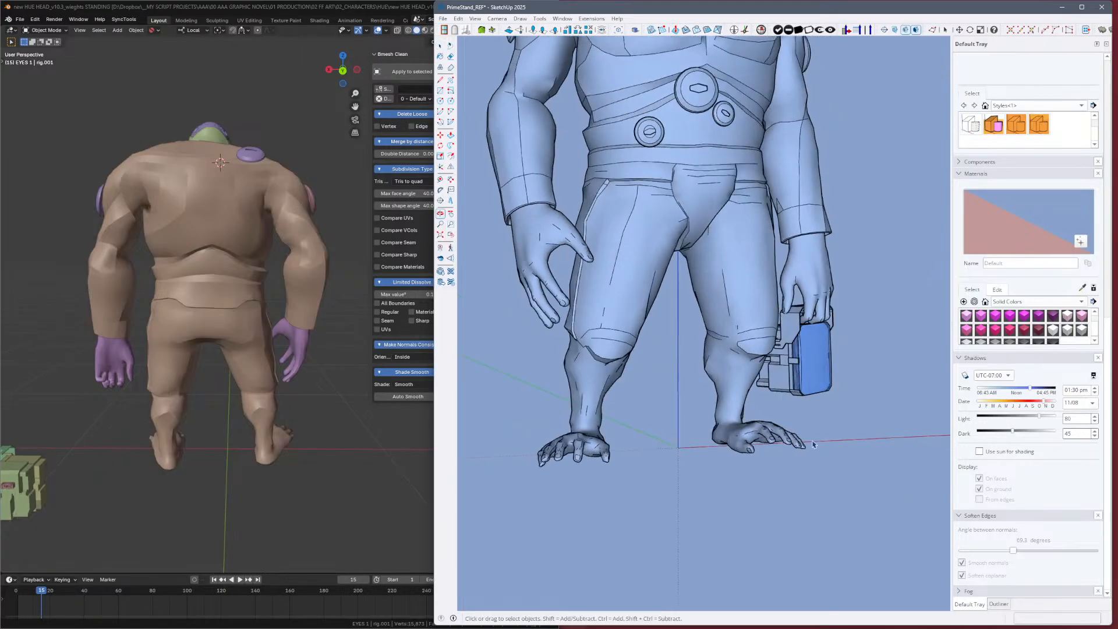
pyautogui.press('z')
pyautogui.moveTo(824, 251); pyautogui.dragTo(830, 372)
pyautogui.moveTo(829, 372)
pyautogui.mouseDown(button='middle')
pyautogui.moveTo(786, 407)
pyautogui.moveTo(685, 358)
pyautogui.mouseUp(button='middle')
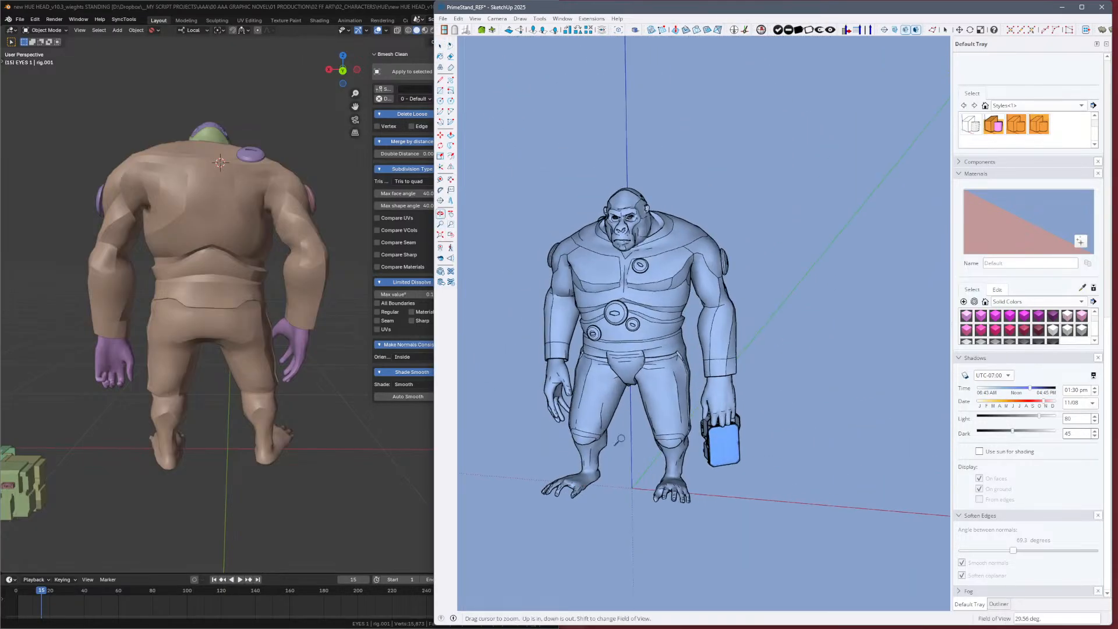
pyautogui.moveTo(684, 358); pyautogui.dragTo(675, 279)
pyautogui.hotkey('alt', 'h')
pyautogui.hotkey('alt', 'h')
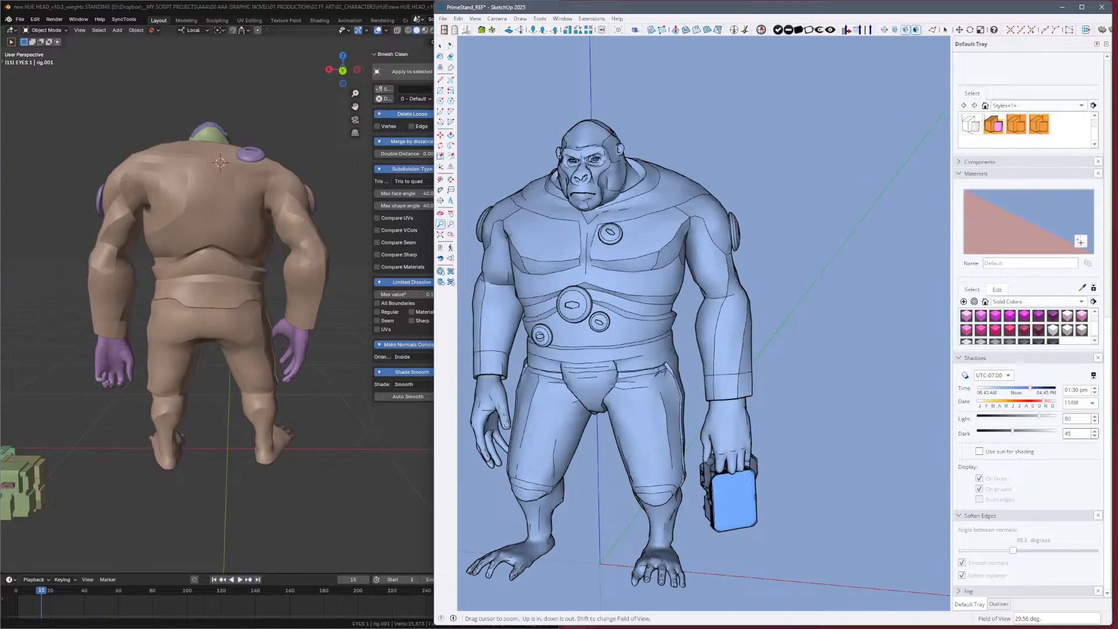
pyautogui.moveTo(262, 420)
pyautogui.mouseDown(button='middle')
pyautogui.moveTo(439, 373)
pyautogui.moveTo(406, 426)
pyautogui.mouseUp(button='middle')
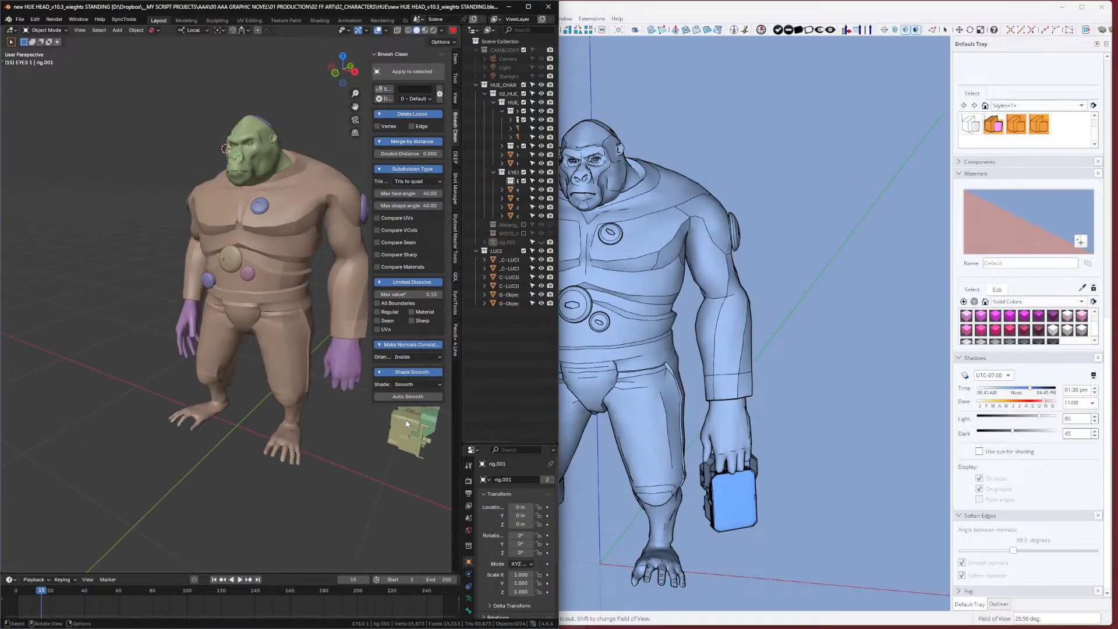
pyautogui.moveTo(619, 395); pyautogui.dragTo(846, 347, button='middle')
pyautogui.scroll(5, 907, 333)
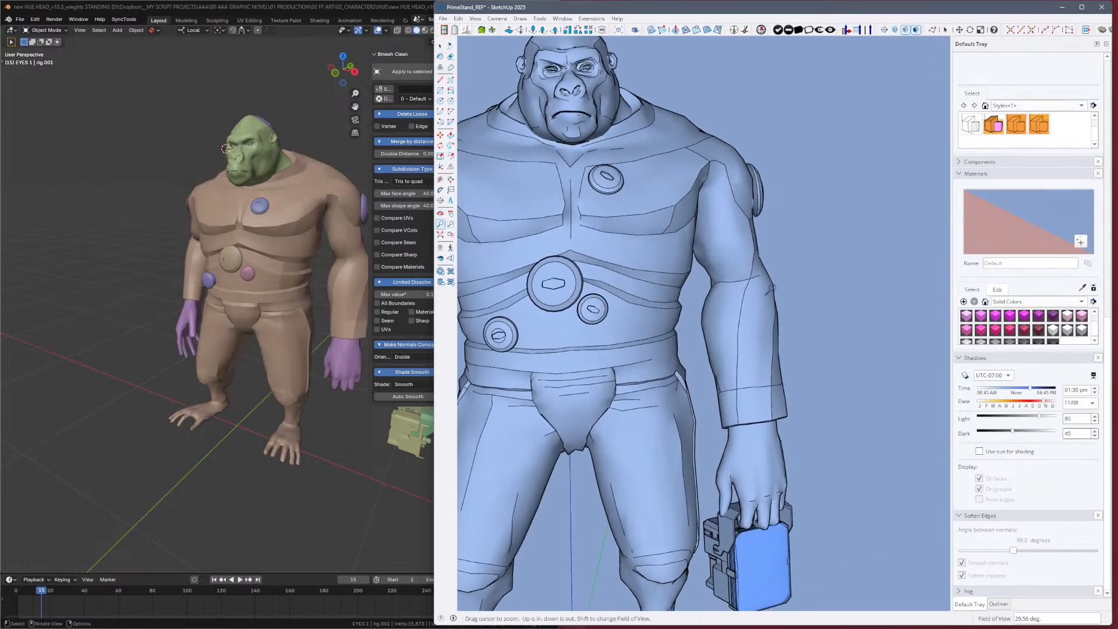
pyautogui.scroll(3, 906, 333)
pyautogui.scroll(5, 772, 302)
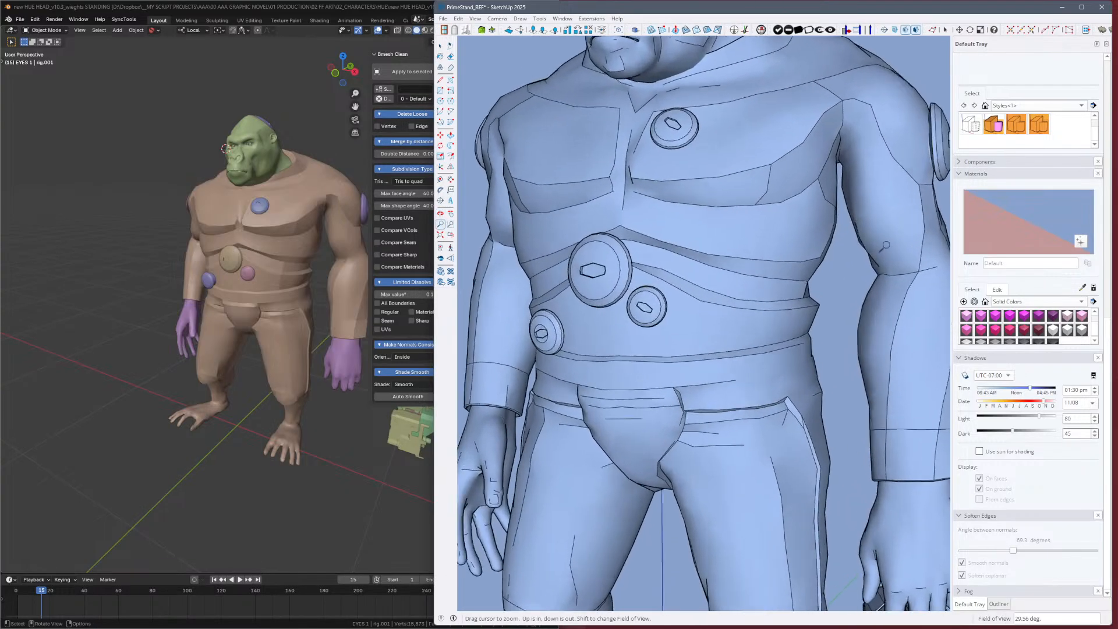
# Show the hidden mesh edges across the torso and leave nothing selected.
pyautogui.hotkey('alt', 'h')
pyautogui.scroll(3, 773, 318)
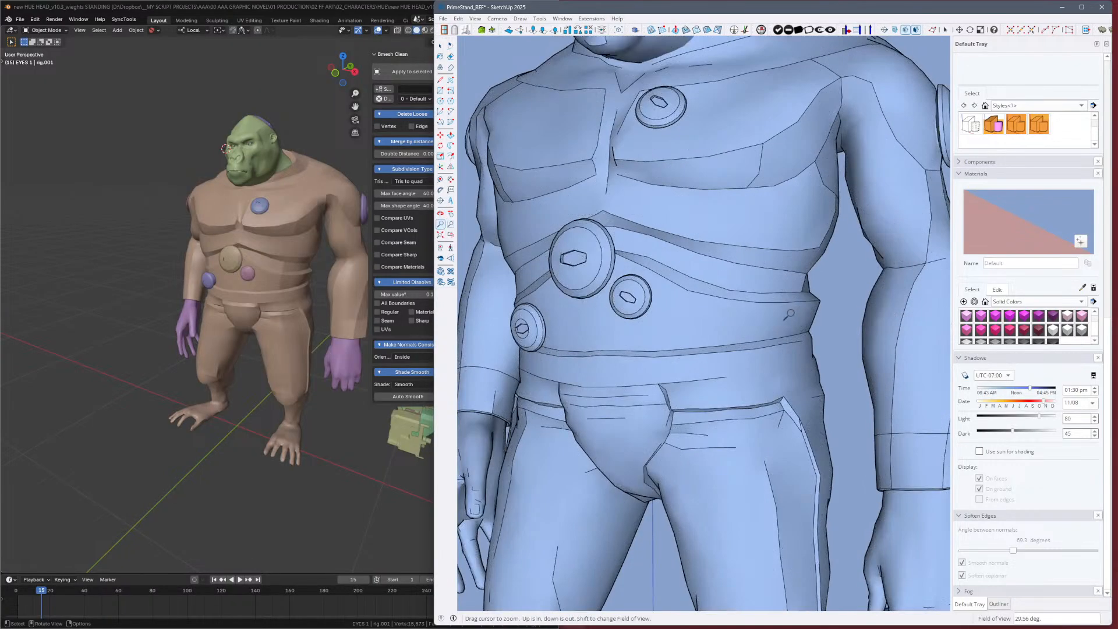
pyautogui.press('e')
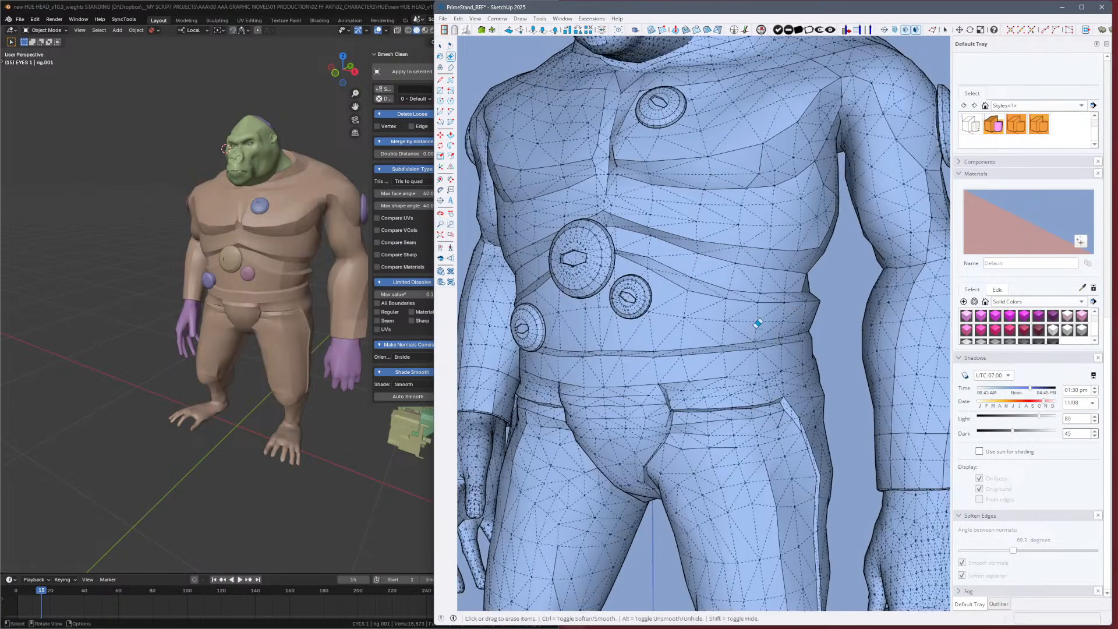
pyautogui.hotkey('ctrl', 'a')
pyautogui.press('space')
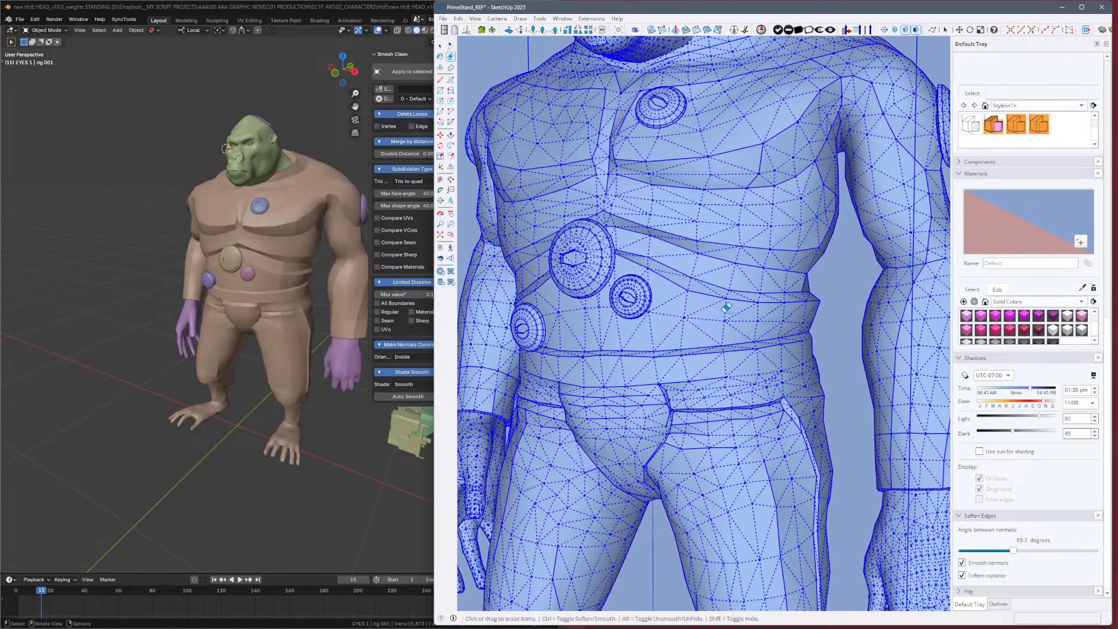
pyautogui.hotkey('ctrl', 't')
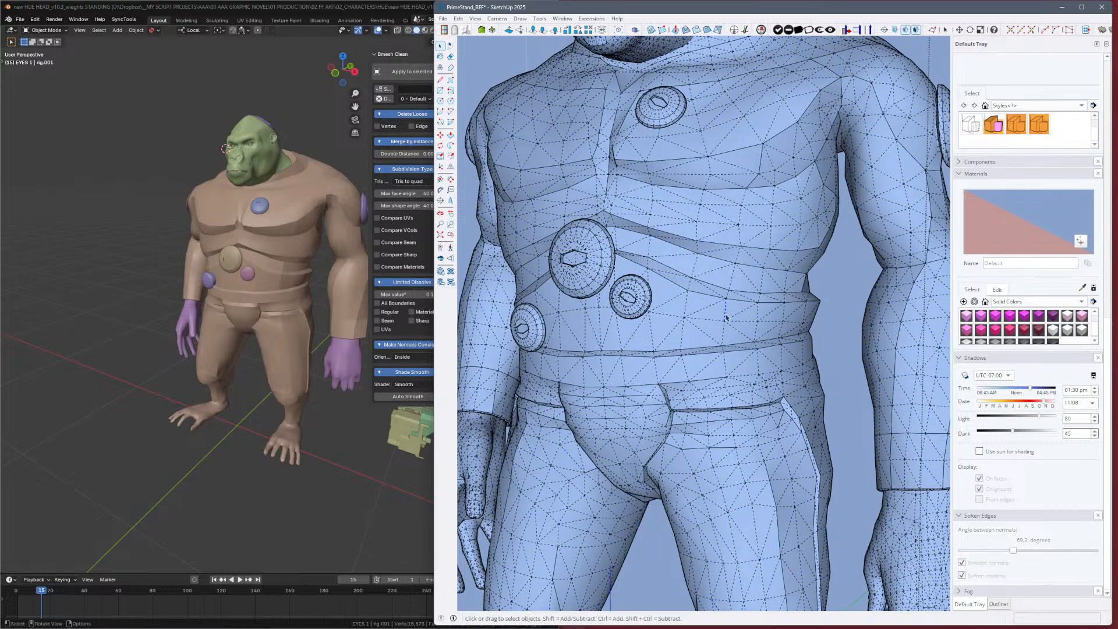
# Unsmooth short crease edges around the belt and below the waistband, and soften mesh edges down the outer thigh.
pyautogui.press('e')
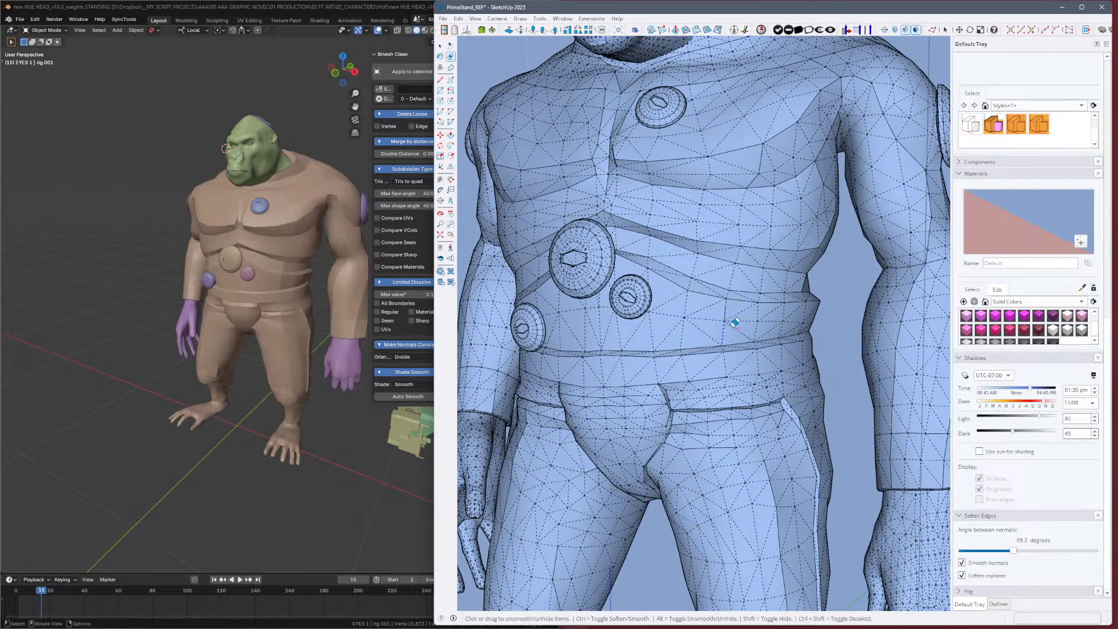
pyautogui.moveTo(735, 322)
pyautogui.mouseDown(button='middle')
pyautogui.moveTo(774, 349)
pyautogui.moveTo(886, 362)
pyautogui.moveTo(799, 358)
pyautogui.moveTo(828, 356)
pyautogui.mouseUp(button='middle')
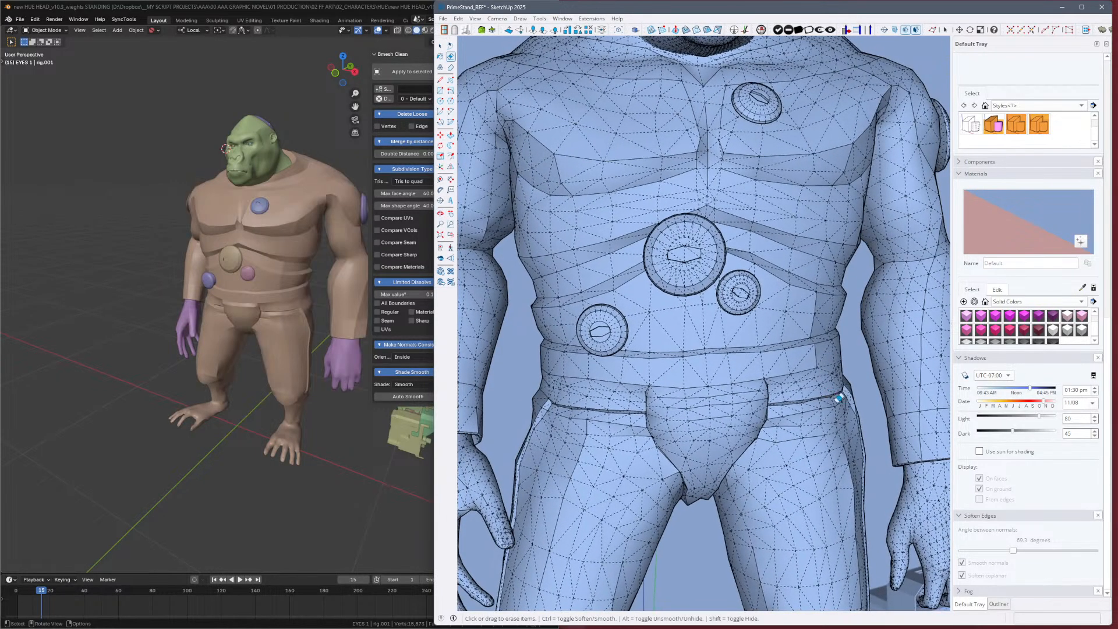
pyautogui.moveTo(839, 398)
pyautogui.mouseDown(button='middle')
pyautogui.moveTo(796, 422)
pyautogui.moveTo(812, 419)
pyautogui.moveTo(795, 423)
pyautogui.moveTo(806, 466)
pyautogui.moveTo(813, 340)
pyautogui.mouseUp(button='middle')
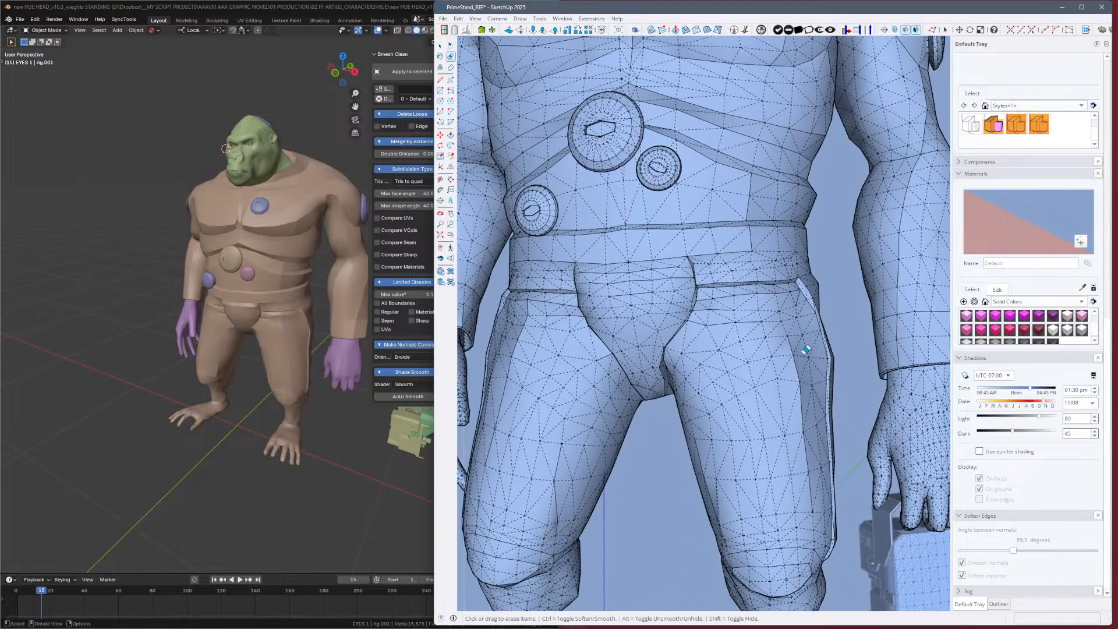
pyautogui.press('alt')
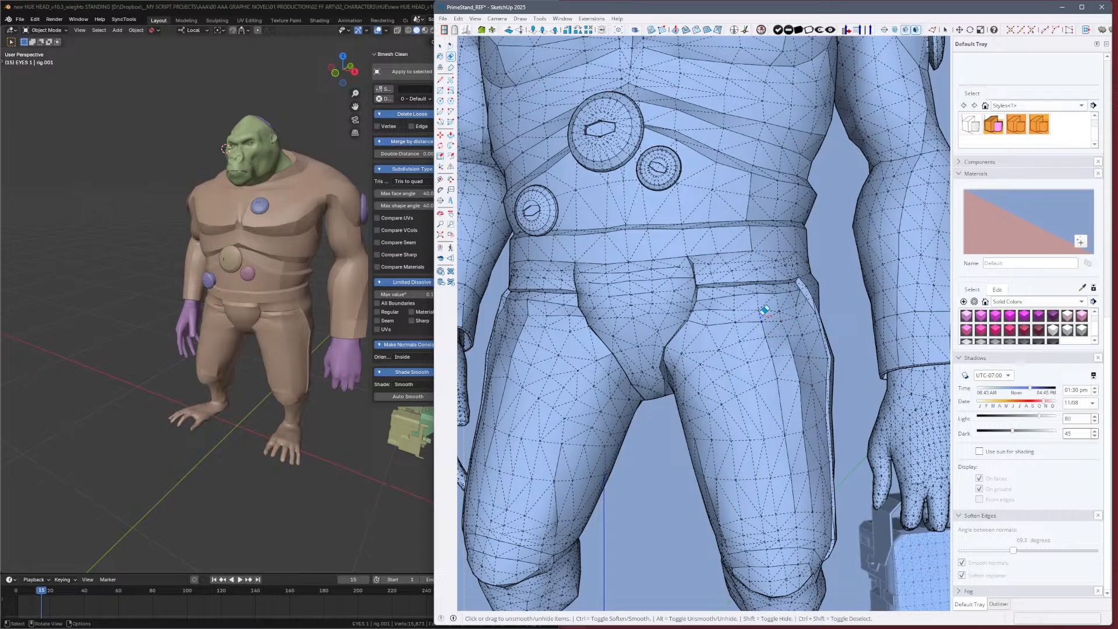
pyautogui.moveTo(775, 290); pyautogui.dragTo(778, 290)
pyautogui.press('ctrl')
pyautogui.moveTo(804, 365); pyautogui.dragTo(798, 378)
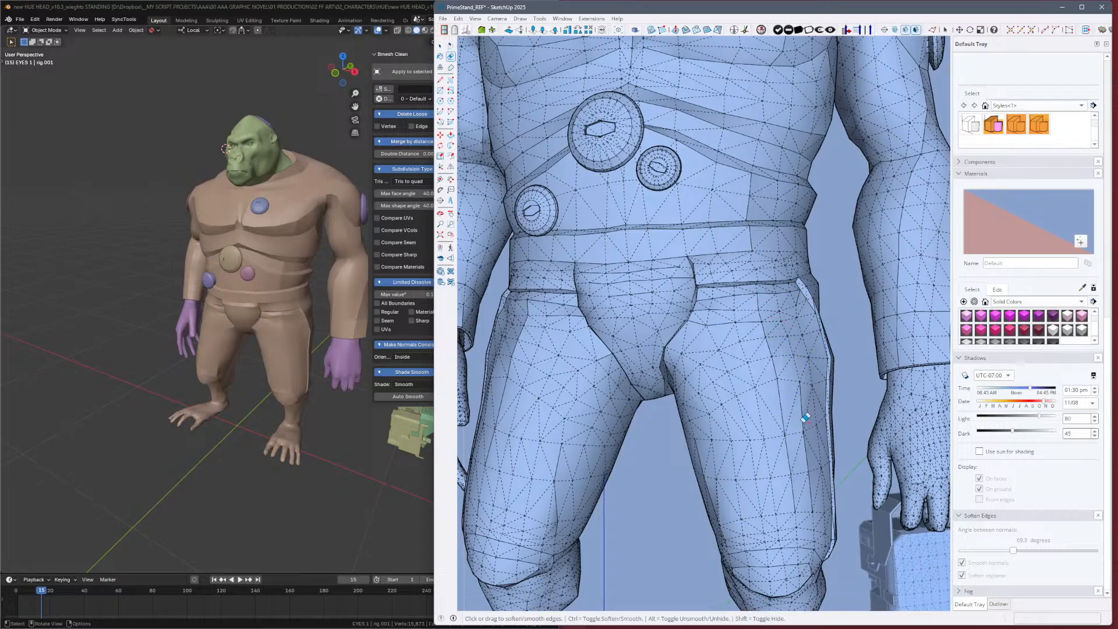
pyautogui.click(808, 445)
pyautogui.moveTo(821, 484)
pyautogui.mouseDown(button='middle')
pyautogui.moveTo(871, 464)
pyautogui.moveTo(754, 457)
pyautogui.mouseUp(button='middle')
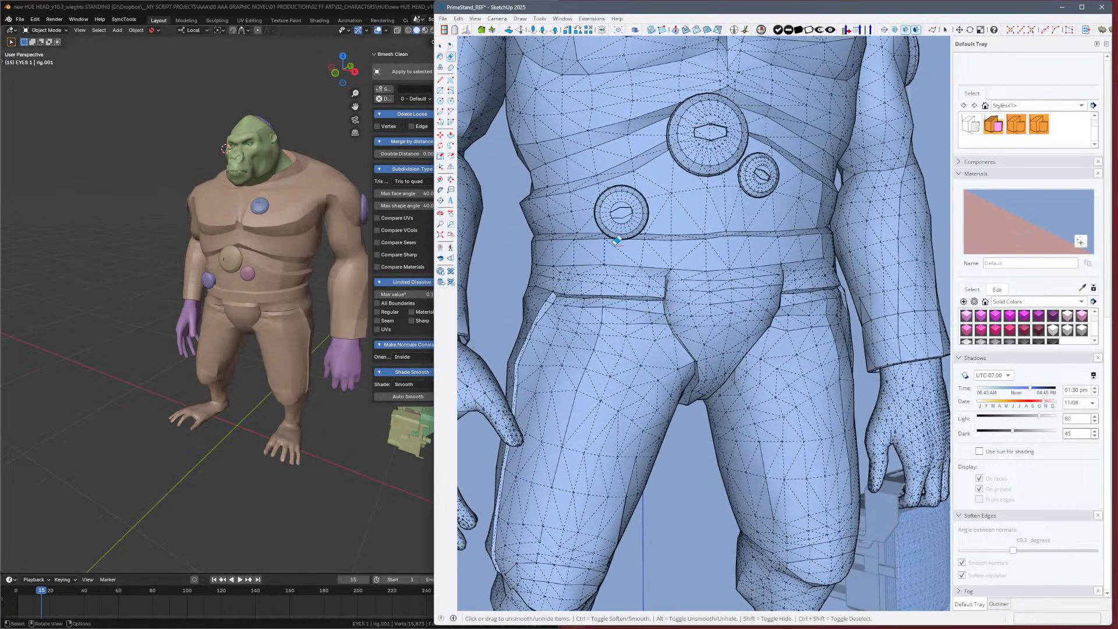
pyautogui.moveTo(880, 349)
pyautogui.mouseDown(button='middle')
pyautogui.moveTo(828, 399)
pyautogui.moveTo(725, 332)
pyautogui.mouseUp(button='middle')
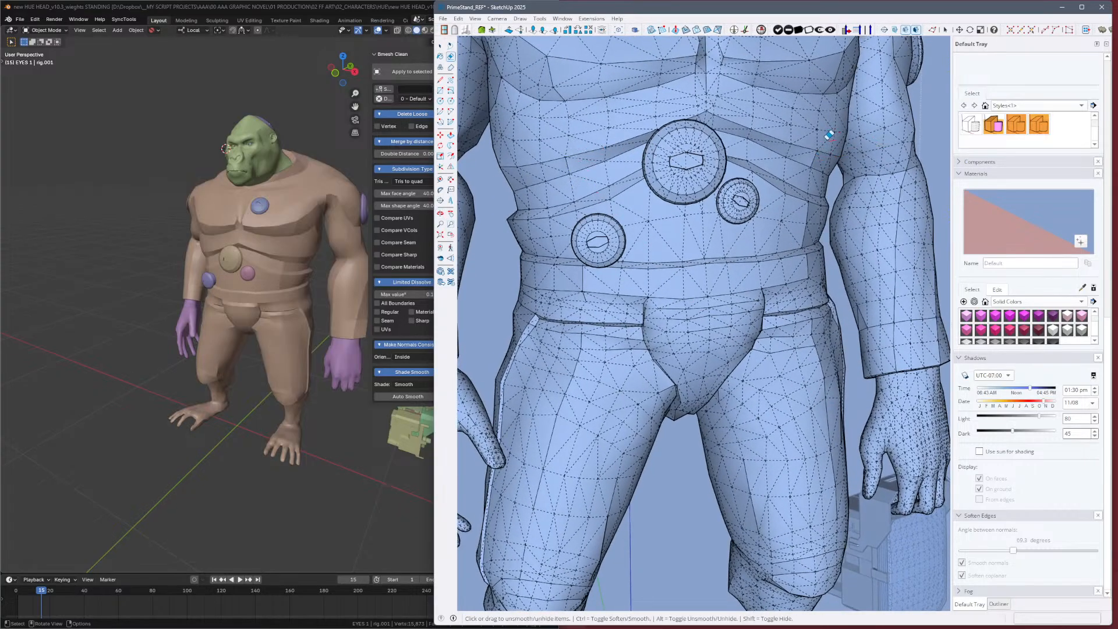
# Unsmooth short crease edges along the waistband beside the crotch panel and check the linework on the full figure with hidden edges off.
pyautogui.hotkey('alt', 'h')
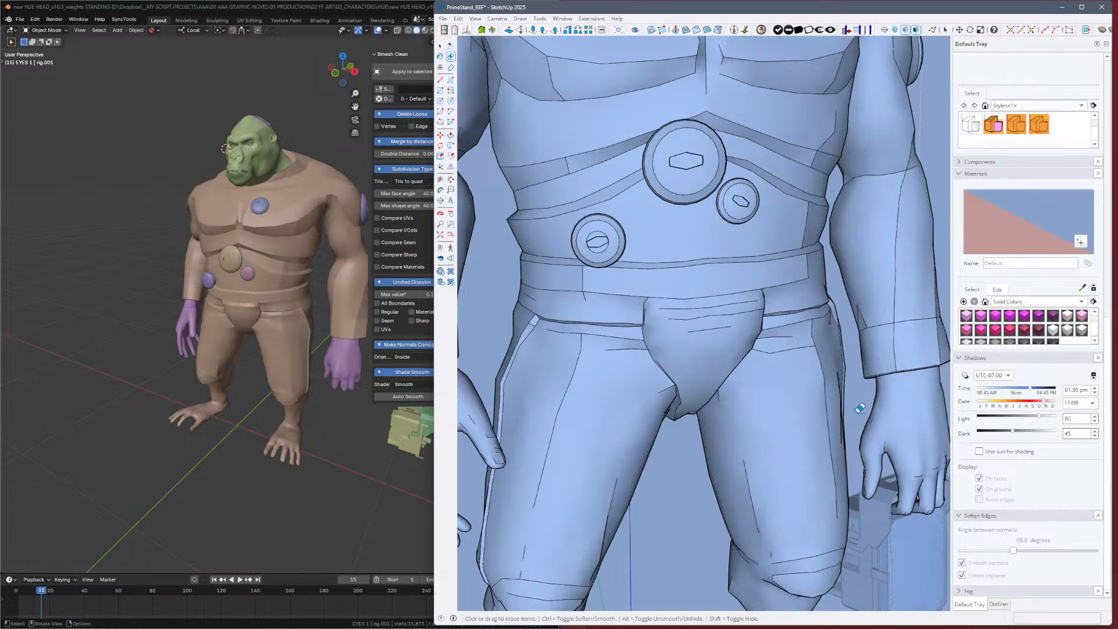
pyautogui.moveTo(859, 407); pyautogui.dragTo(687, 366, button='middle')
pyautogui.press('z')
pyautogui.moveTo(817, 343); pyautogui.dragTo(801, 430)
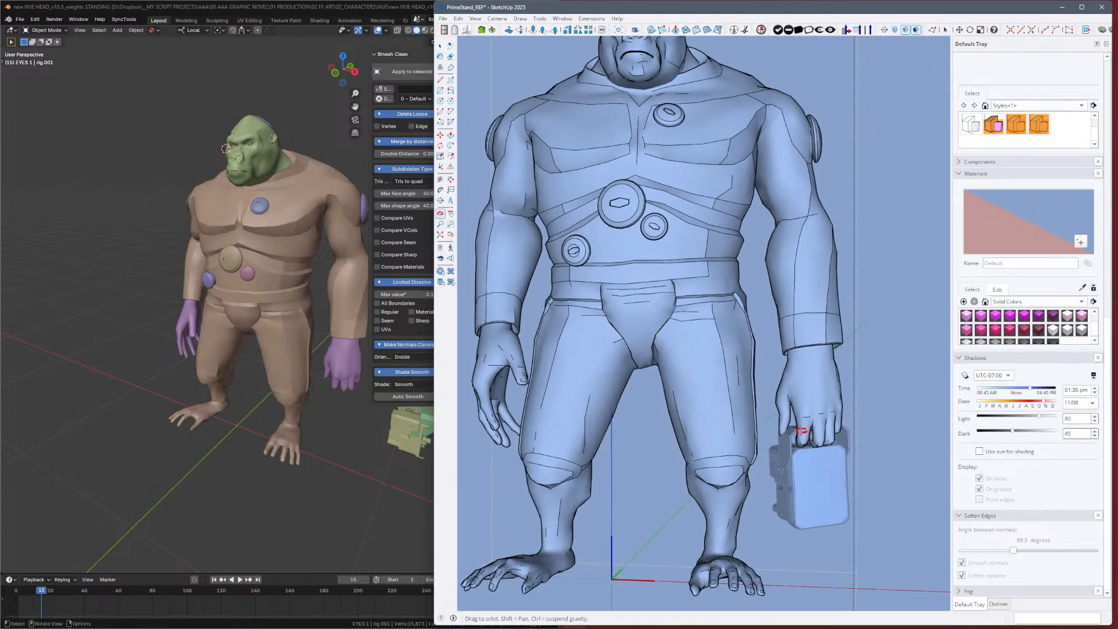
pyautogui.hotkey('alt', 'h')
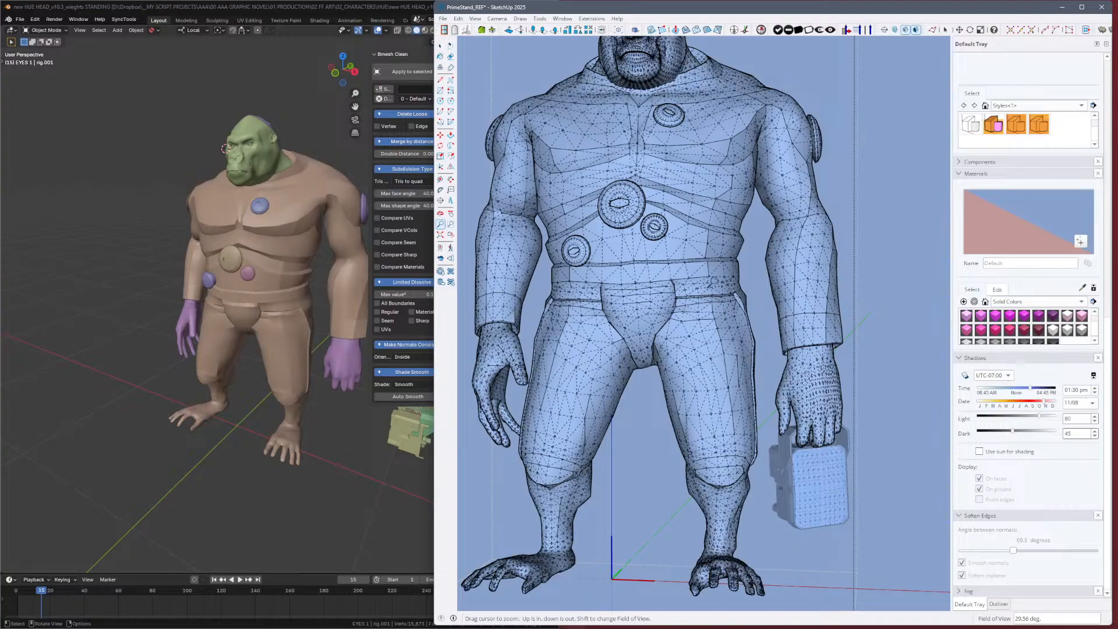
pyautogui.scroll(5, 700, 352)
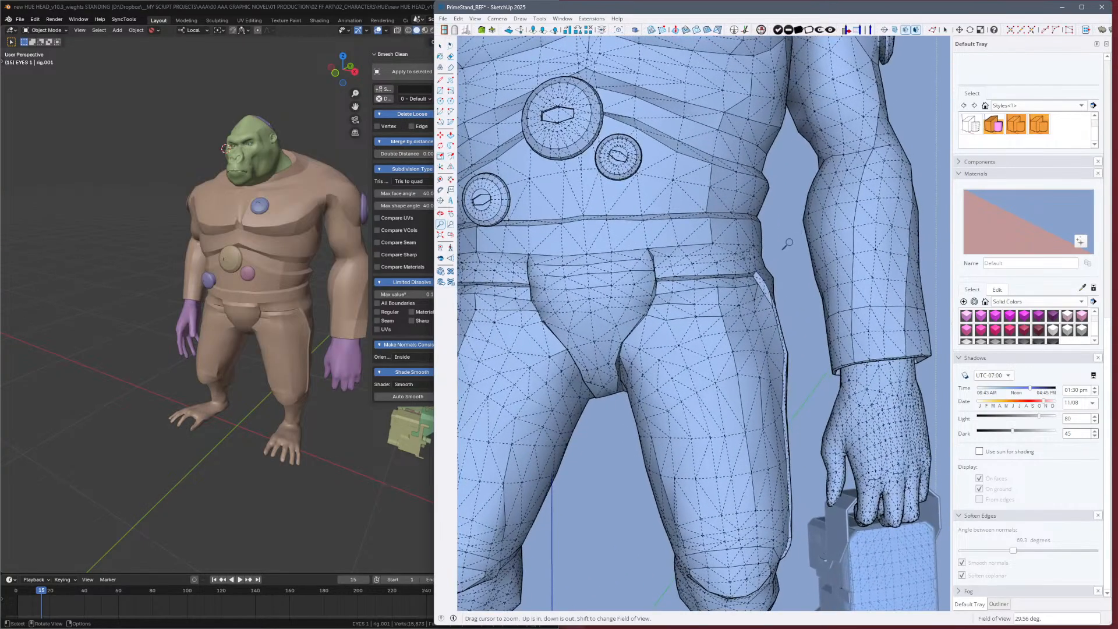
pyautogui.press('e')
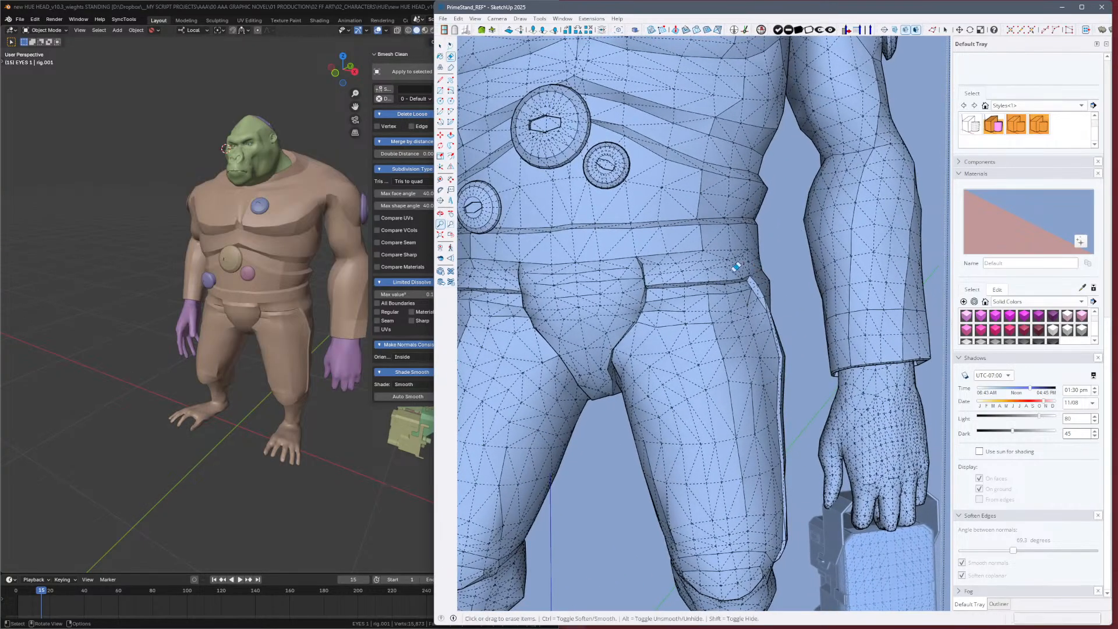
pyautogui.moveTo(759, 272); pyautogui.dragTo(832, 279, button='middle')
pyautogui.press('alt')
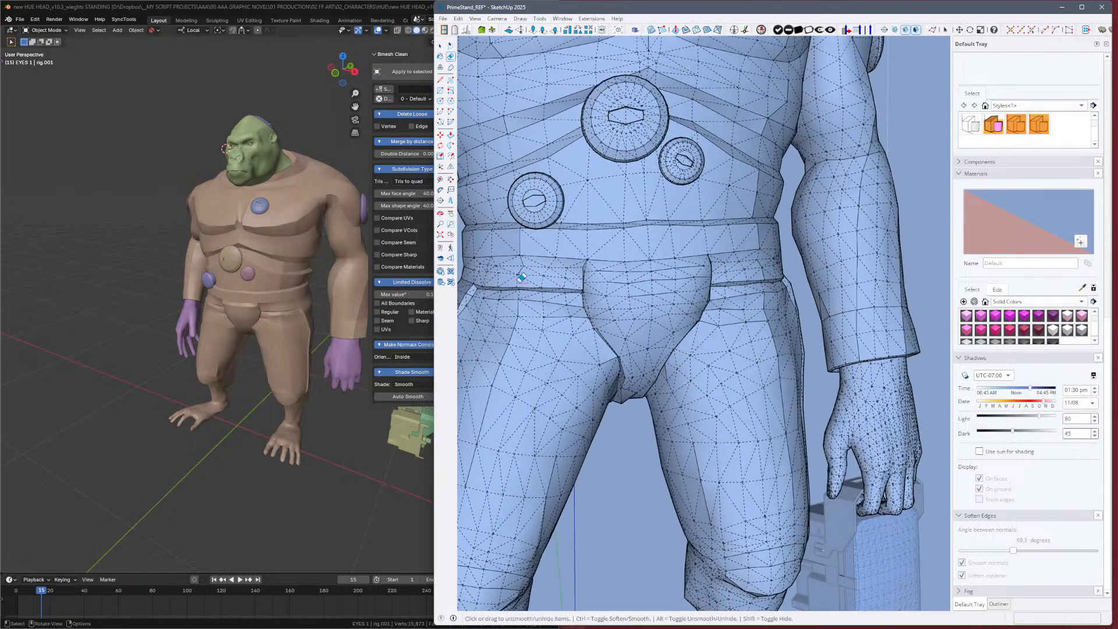
pyautogui.hotkey('alt', 'h')
pyautogui.press('z')
pyautogui.moveTo(717, 267); pyautogui.dragTo(706, 479)
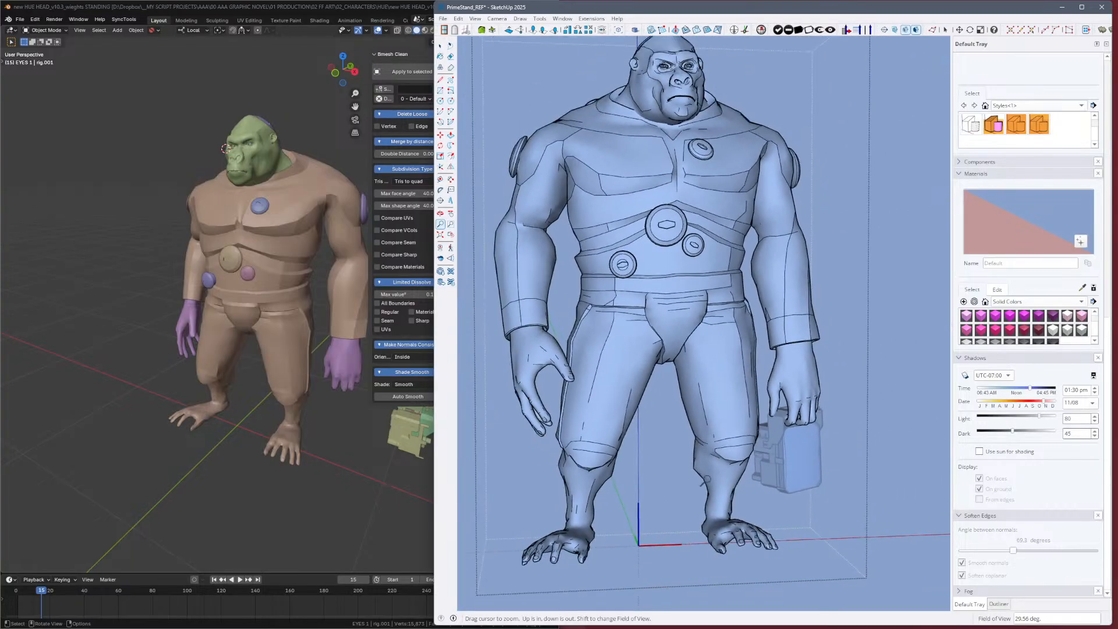
# Unsmooth a short horizontal crease on the waistband at the hip on the case-holding side, just below the belt.
pyautogui.moveTo(706, 478)
pyautogui.mouseDown(button='middle')
pyautogui.moveTo(711, 457)
pyautogui.moveTo(727, 450)
pyautogui.mouseUp(button='middle')
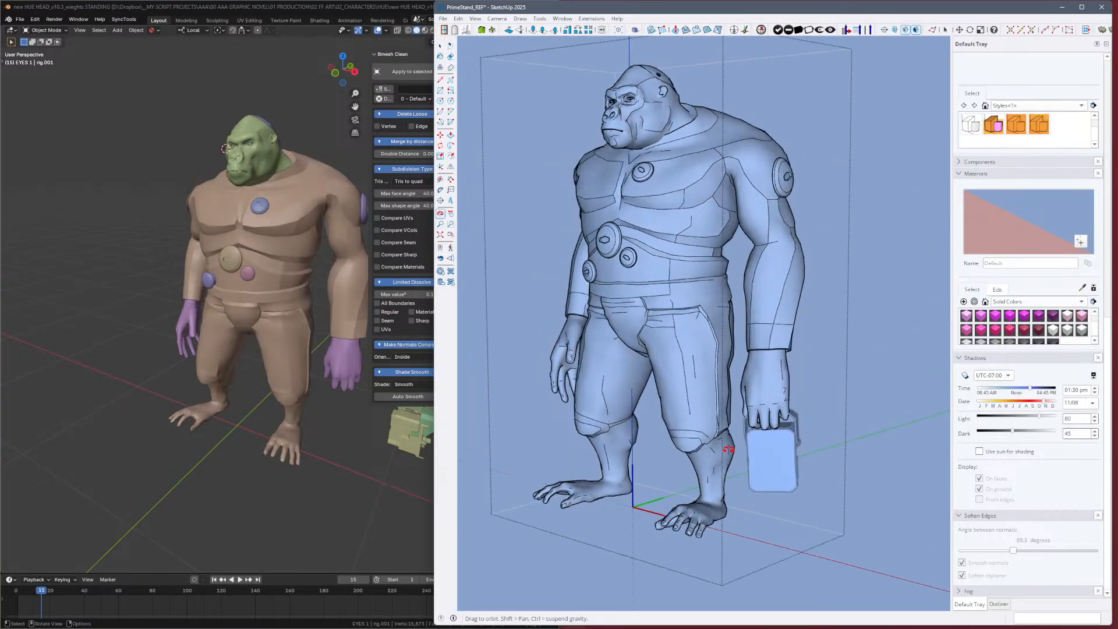
pyautogui.moveTo(661, 337)
pyautogui.mouseDown()
pyautogui.moveTo(669, 374)
pyautogui.moveTo(801, 246)
pyautogui.mouseUp()
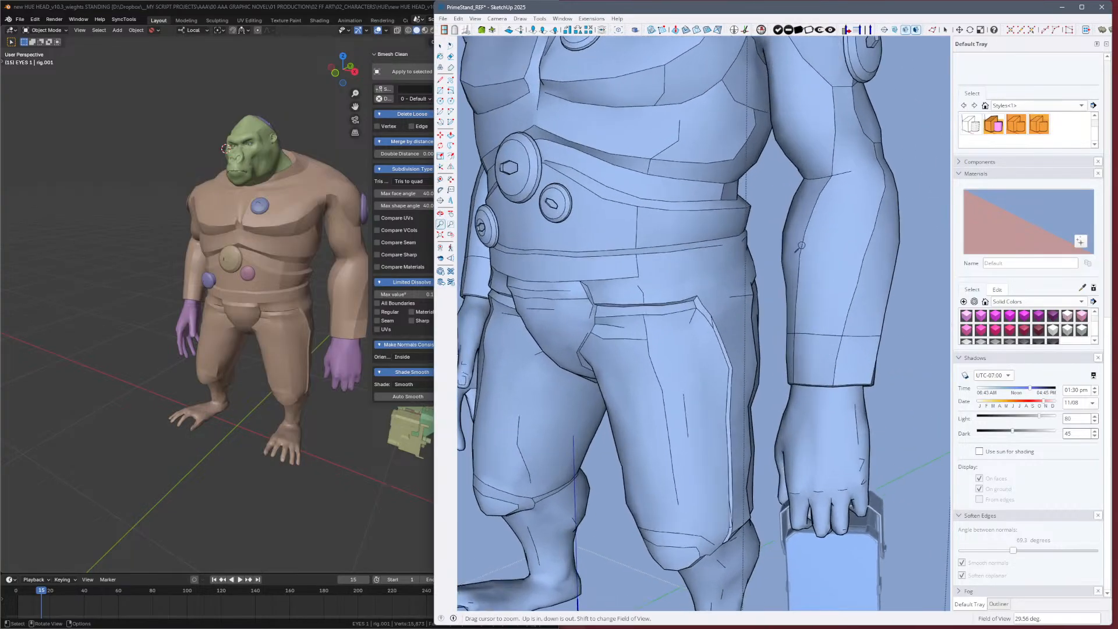
pyautogui.hotkey('alt', 'h')
pyautogui.press('e')
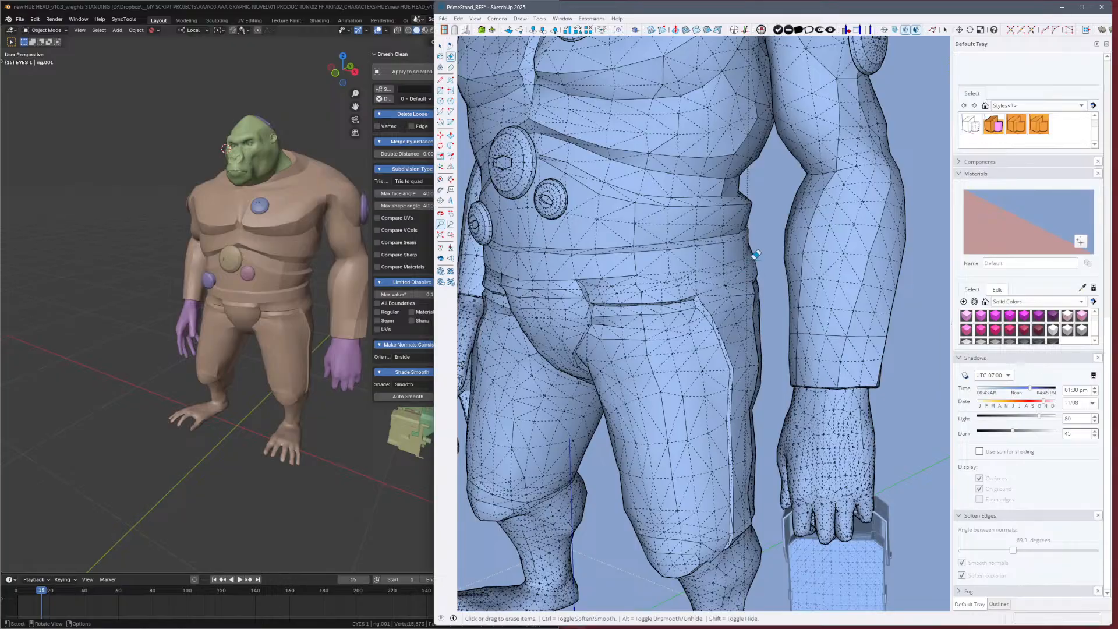
pyautogui.moveTo(735, 266); pyautogui.dragTo(692, 267)
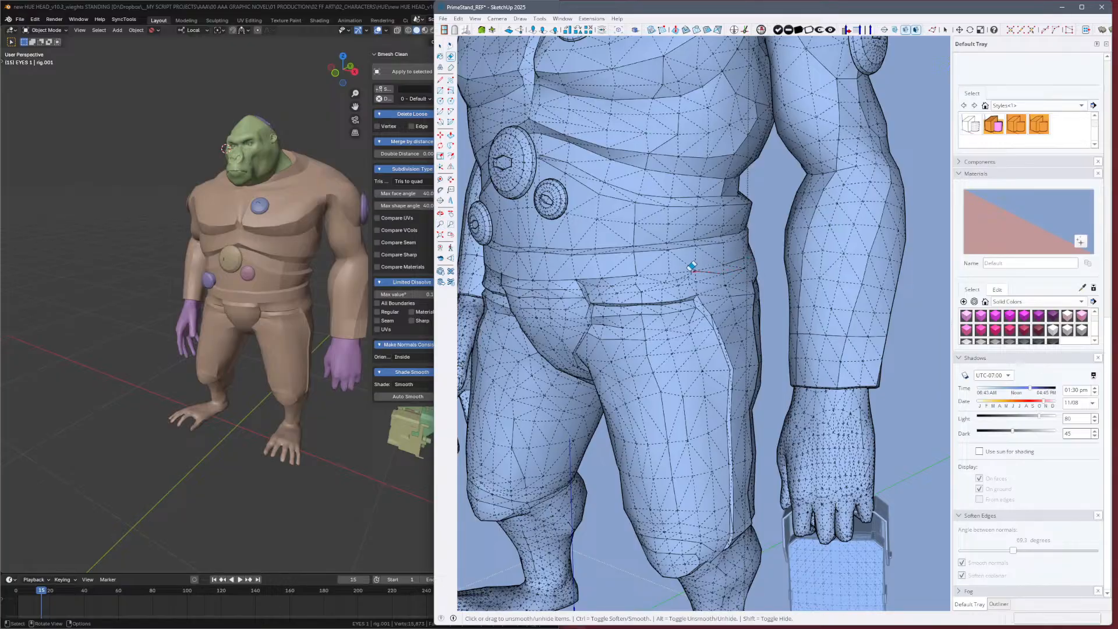
pyautogui.hotkey('alt', 'h')
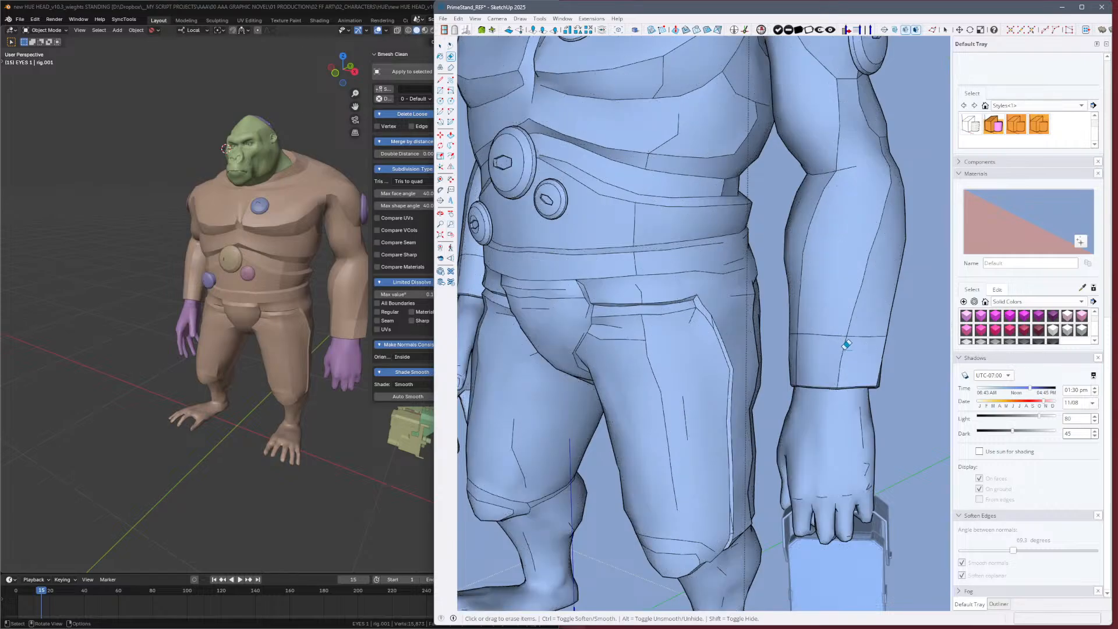
pyautogui.moveTo(845, 343)
pyautogui.mouseDown(button='middle')
pyautogui.moveTo(744, 302)
pyautogui.moveTo(689, 307)
pyautogui.moveTo(974, 265)
pyautogui.mouseUp(button='middle')
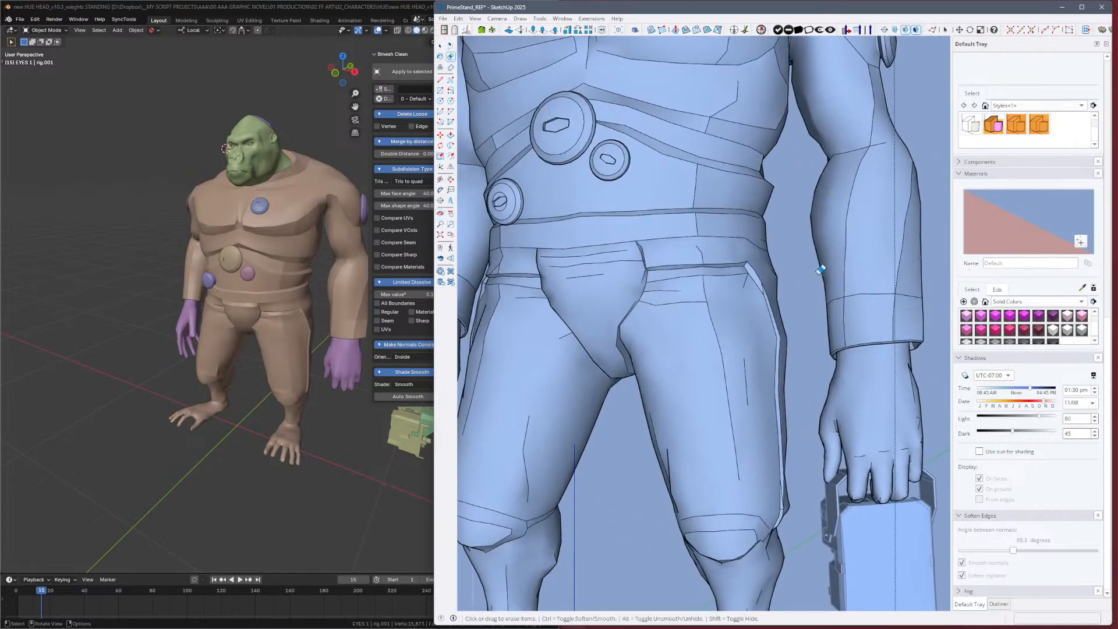
# Unsmooth matching crease edges on the opposite side of the waistband and review the figure from behind.
pyautogui.hotkey('alt', 'h')
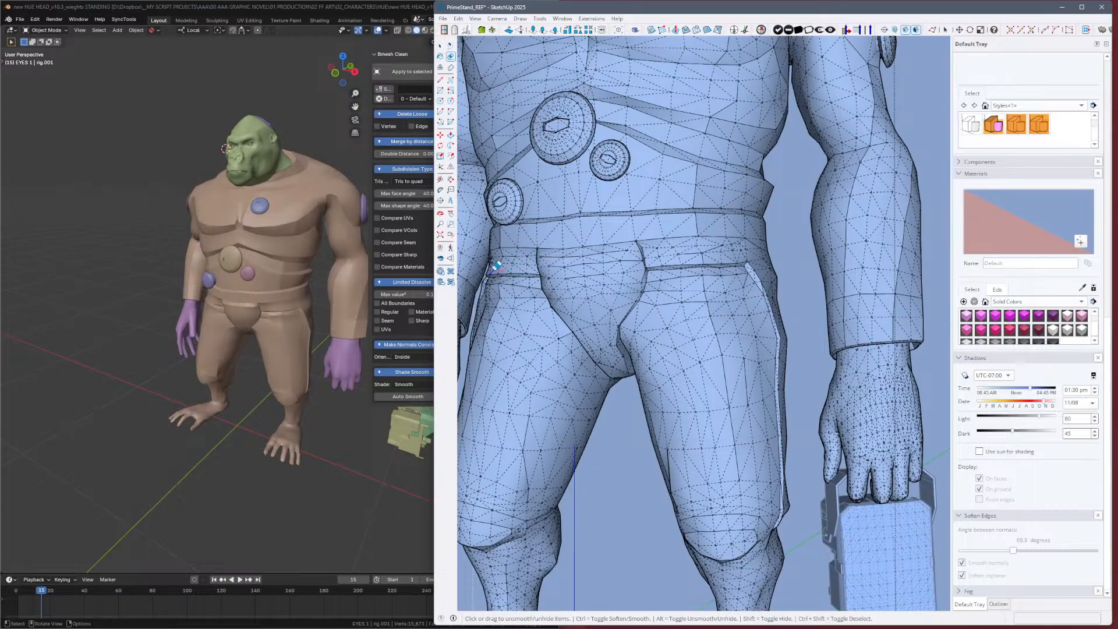
pyautogui.press('o')
pyautogui.scroll(-10, 717, 307)
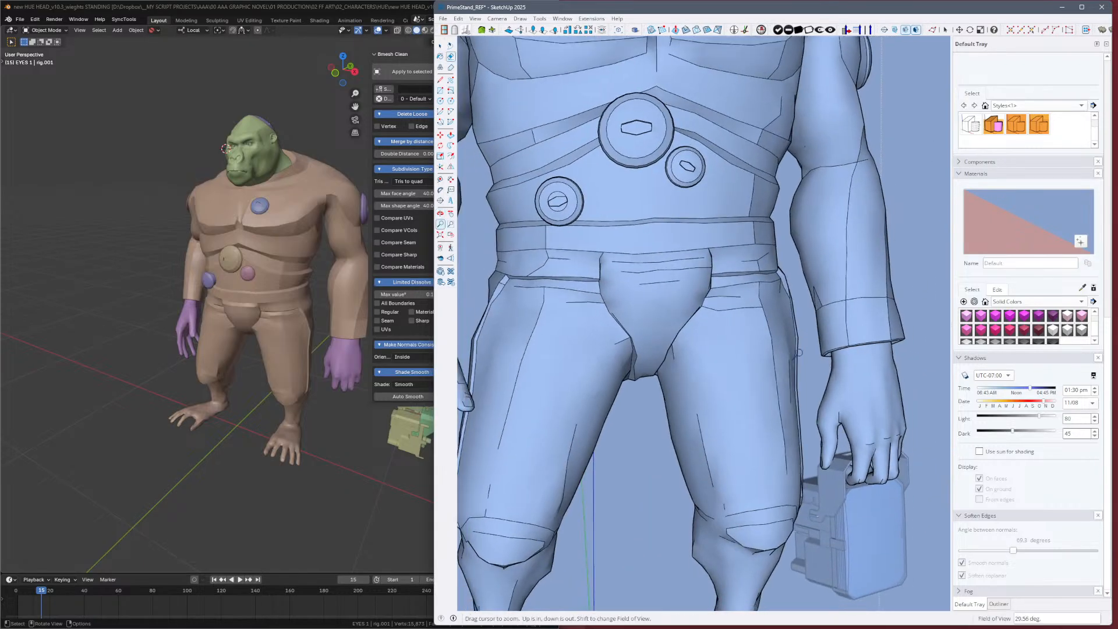
pyautogui.moveTo(617, 435)
pyautogui.mouseDown(button='middle')
pyautogui.moveTo(784, 362)
pyautogui.moveTo(511, 329)
pyautogui.moveTo(488, 361)
pyautogui.mouseUp(button='middle')
pyautogui.moveTo(809, 345)
pyautogui.keyDown('shift'); pyautogui.mouseDown(button='middle')
pyautogui.moveTo(792, 392)
pyautogui.moveTo(854, 307)
pyautogui.moveTo(828, 392)
pyautogui.moveTo(932, 388)
pyautogui.mouseUp(button='middle'); pyautogui.keyUp('shift')
# Save the PrimeStand_REF model and turn the character back to a front three-quarter view.
pyautogui.hotkey('ctrl', 's')
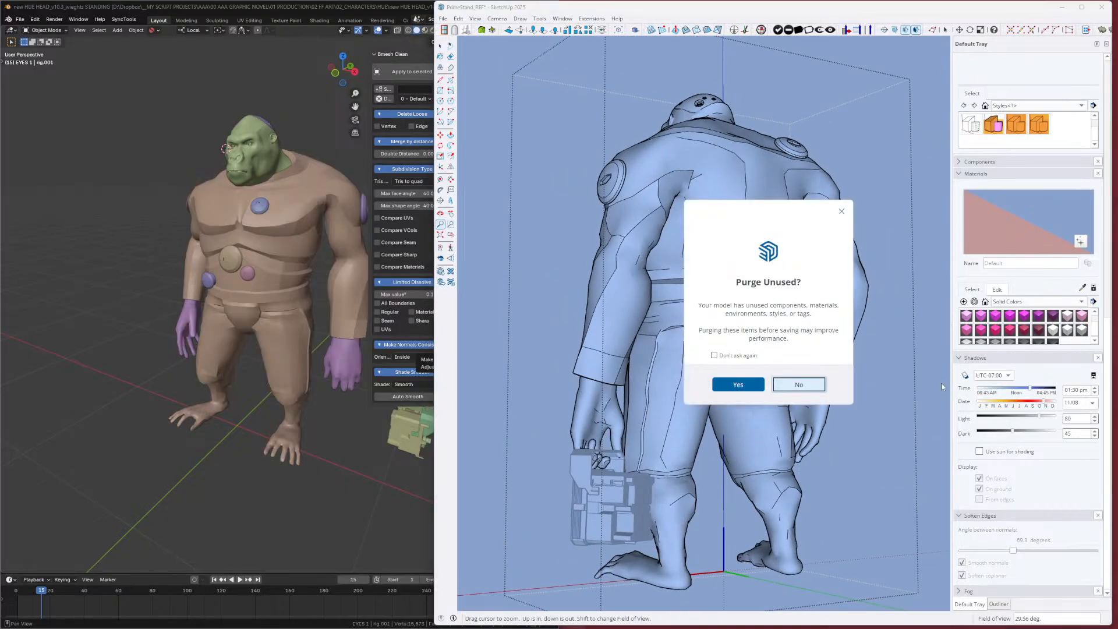
pyautogui.press('Return')
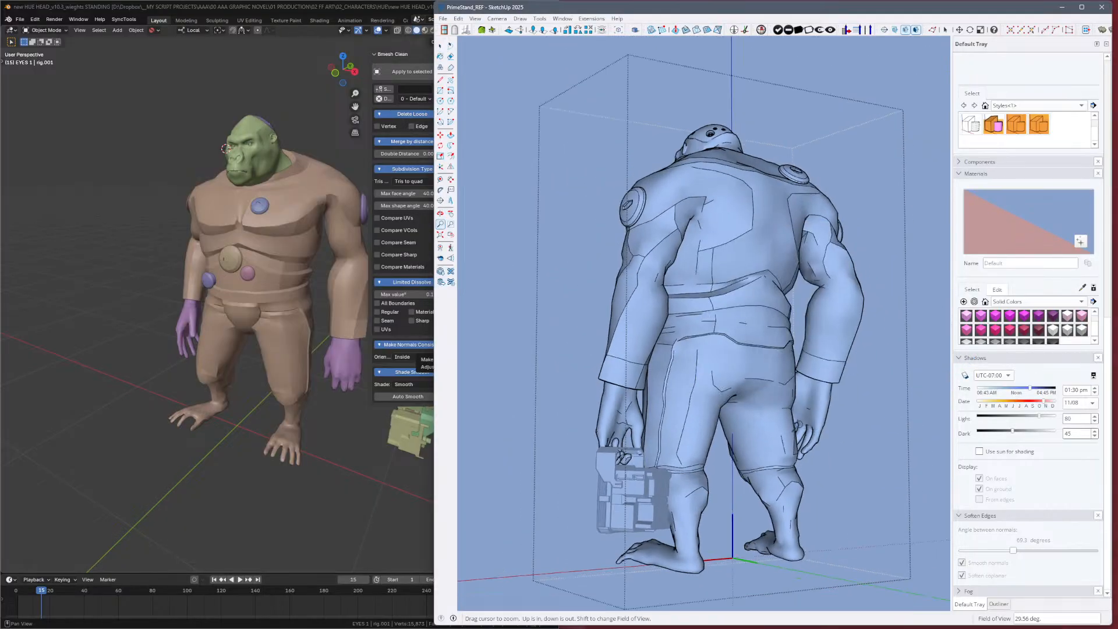
pyautogui.moveTo(749, 394)
pyautogui.mouseDown(button='middle')
pyautogui.moveTo(546, 347)
pyautogui.moveTo(549, 295)
pyautogui.moveTo(749, 320)
pyautogui.moveTo(641, 434)
pyautogui.moveTo(930, 483)
pyautogui.mouseUp(button='middle')
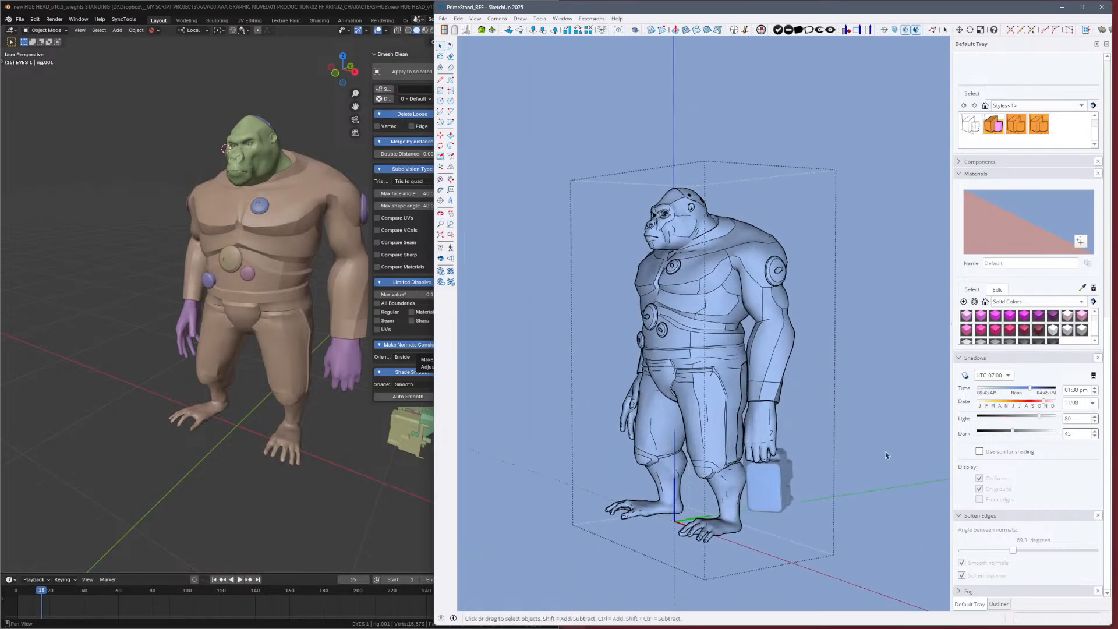
# Leave the character group's editing mode and save the model again, purging the unused items.
pyautogui.moveTo(746, 481)
pyautogui.mouseDown(button='middle')
pyautogui.moveTo(720, 339)
pyautogui.moveTo(631, 354)
pyautogui.moveTo(754, 357)
pyautogui.moveTo(760, 373)
pyautogui.mouseUp(button='middle')
pyautogui.scroll(5, 721, 338)
pyautogui.scroll(-5, 721, 338)
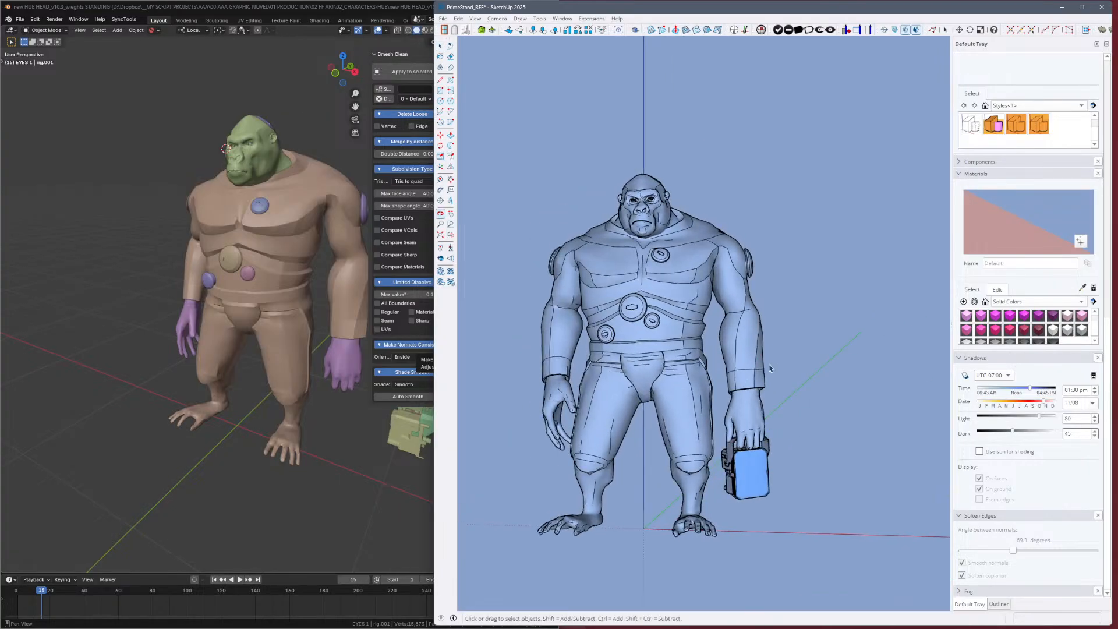
pyautogui.hotkey('ctrl', 's')
pyautogui.click(745, 386)
pyautogui.moveTo(699, 392); pyautogui.dragTo(735, 384, button='middle')
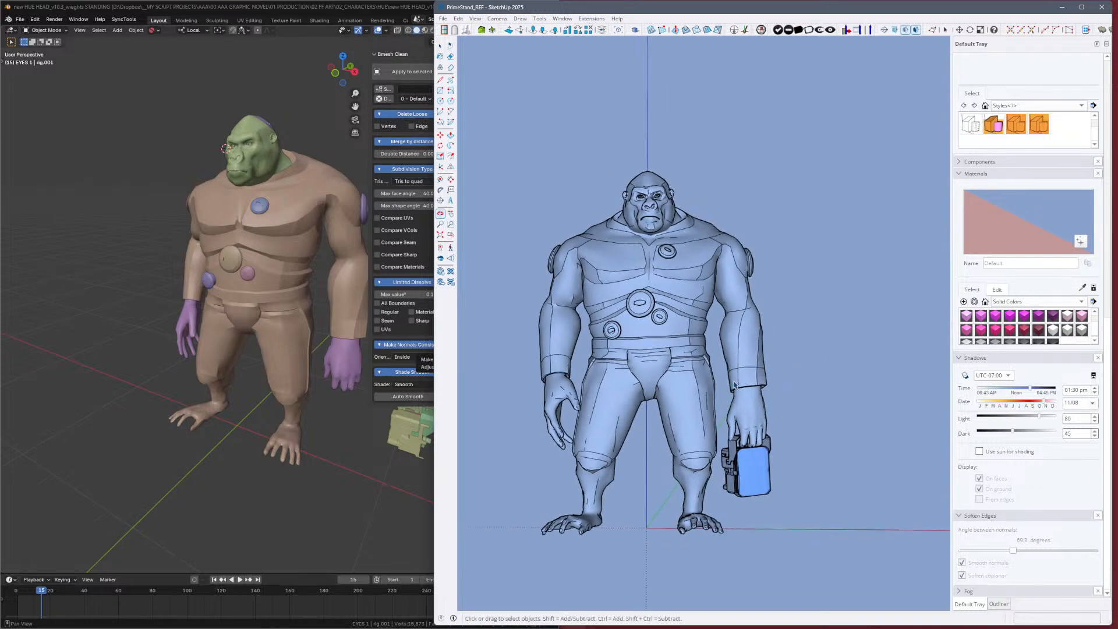
pyautogui.scroll(-1, 735, 384)
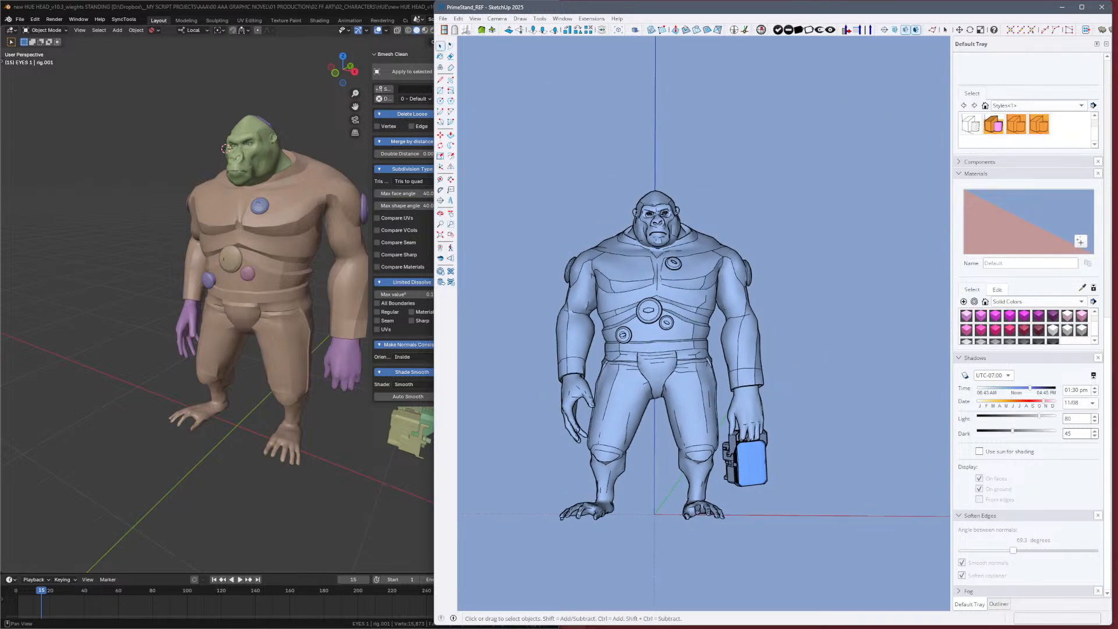
# Enlarge the SketchUp window to fill the screen and turn on shadows for the standing character.
pyautogui.click(1081, 7)
pyautogui.scroll(-2, 636, 232)
pyautogui.scroll(3, 635, 233)
pyautogui.moveTo(579, 237)
pyautogui.mouseDown(button='middle')
pyautogui.moveTo(569, 222)
pyautogui.moveTo(573, 233)
pyautogui.mouseUp(button='middle')
pyautogui.hotkey('shift', 's')
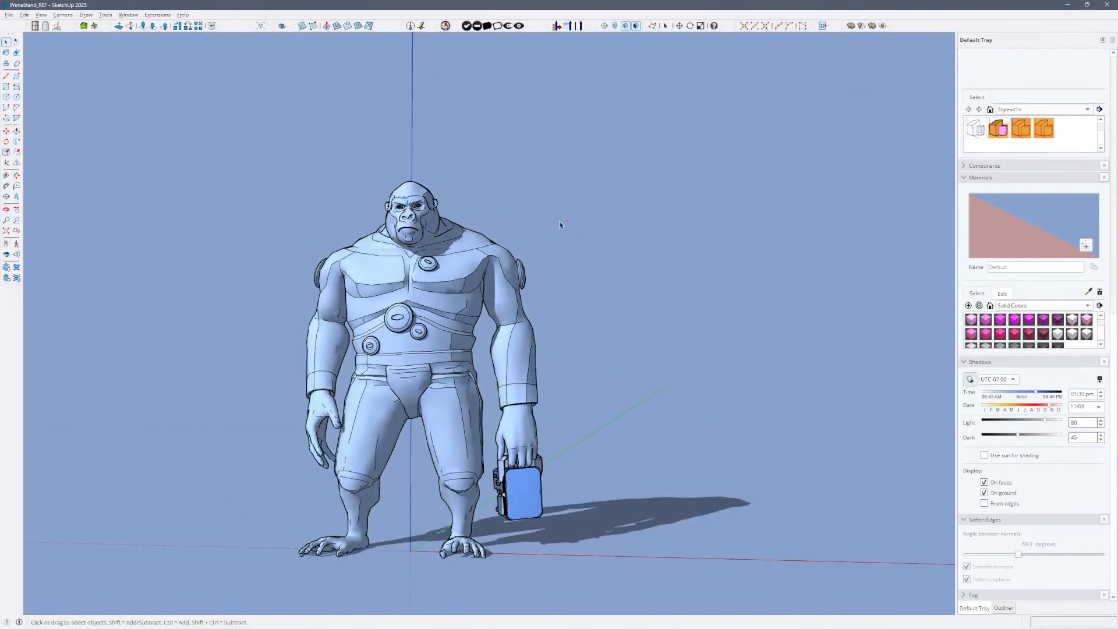
pyautogui.moveTo(450, 299); pyautogui.dragTo(576, 317, button='middle')
pyautogui.moveTo(716, 355); pyautogui.dragTo(669, 326, button='middle')
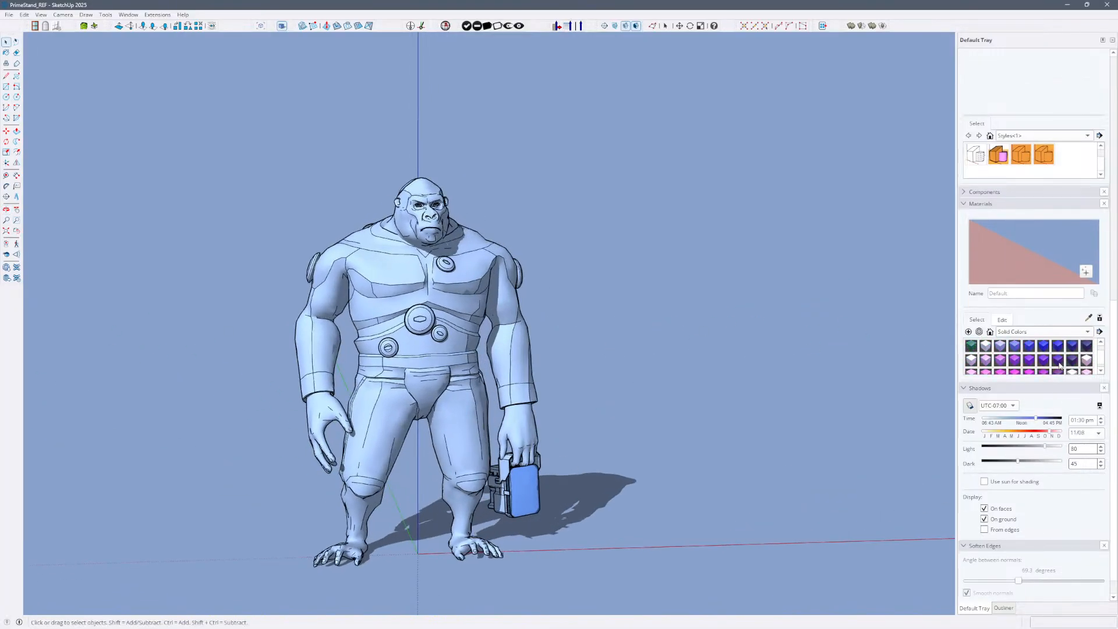
# Try the Blue Hidden Line2 style and settle on the Blue Hidden Line style for the model.
pyautogui.scroll(3, 1015, 271)
pyautogui.scroll(2, 1017, 283)
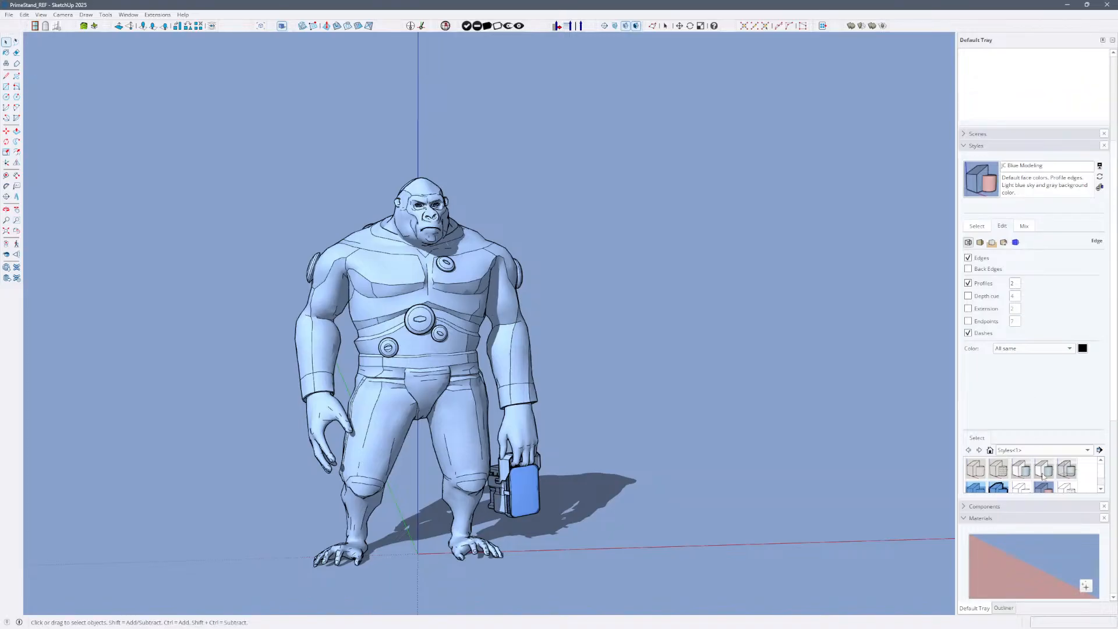
pyautogui.click(996, 488)
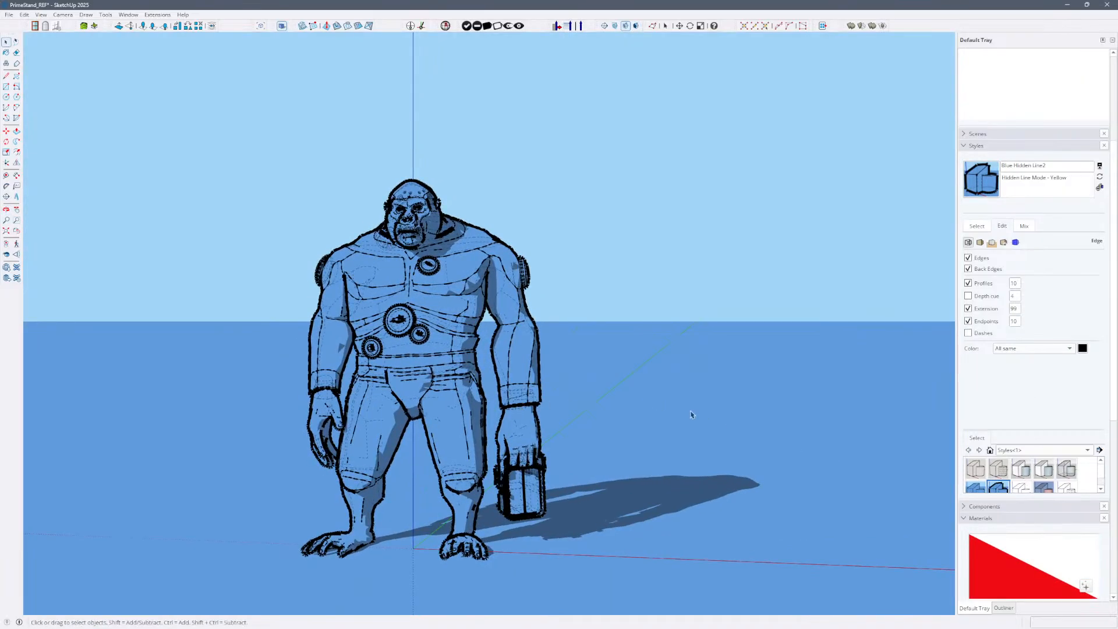
pyautogui.click(976, 490)
# Examine the styled, shadowed character from the front, first as a full figure and up close at the face.
pyautogui.moveTo(686, 429); pyautogui.dragTo(482, 520, button='middle')
pyautogui.scroll(6, 397, 224)
pyautogui.moveTo(396, 224); pyautogui.dragTo(644, 232, button='middle')
pyautogui.scroll(-3, 634, 288)
pyautogui.scroll(-1, 635, 288)
pyautogui.moveTo(635, 289); pyautogui.dragTo(651, 220, button='middle')
pyautogui.scroll(-3, 640, 279)
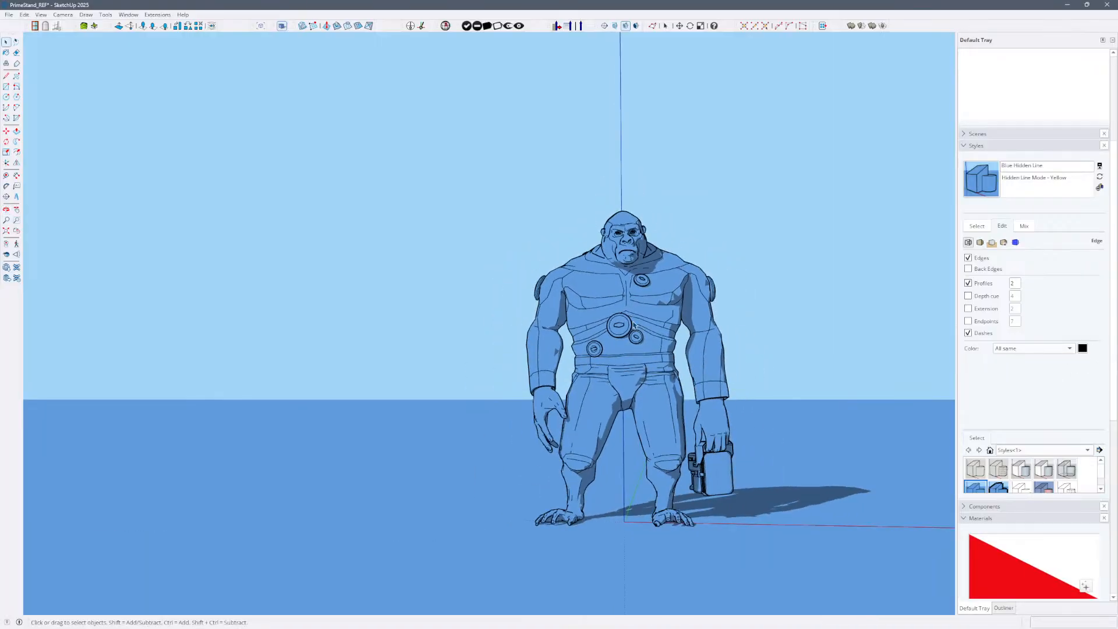
pyautogui.moveTo(639, 324); pyautogui.dragTo(634, 322, button='middle')
pyautogui.scroll(1, 628, 234)
pyautogui.scroll(10, 631, 222)
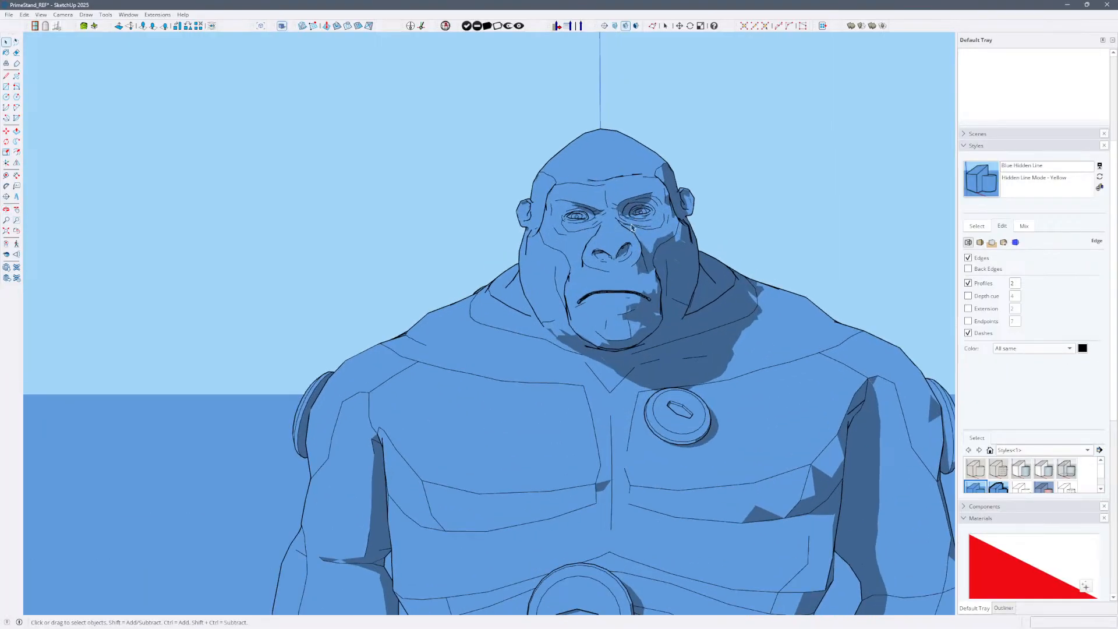
pyautogui.moveTo(632, 219); pyautogui.dragTo(573, 203, button='middle')
pyautogui.moveTo(513, 171); pyautogui.dragTo(563, 269, button='middle')
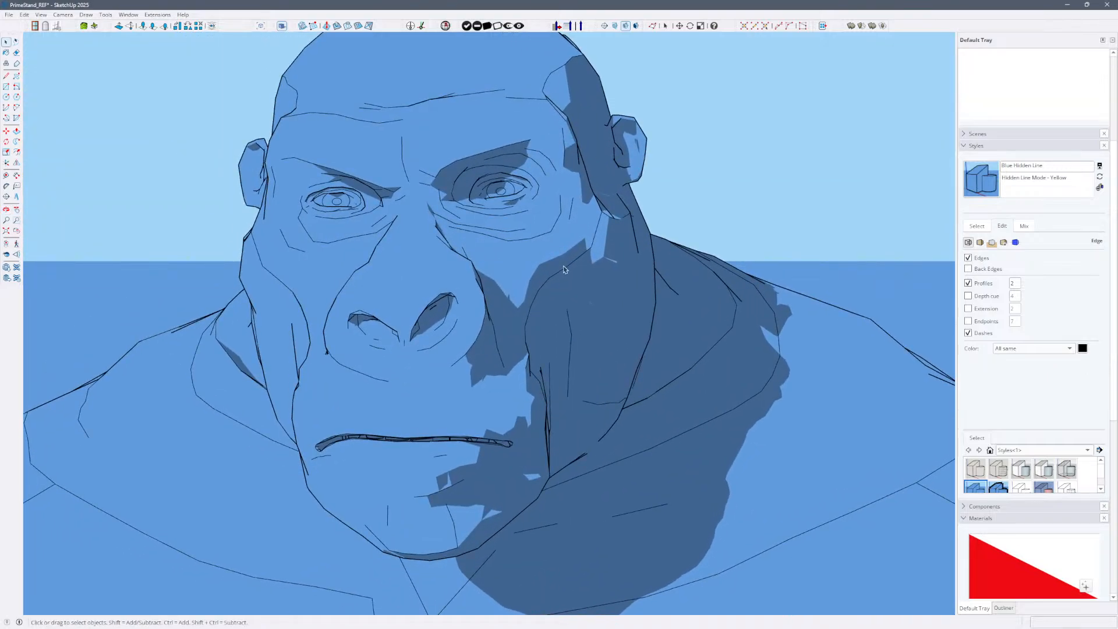
pyautogui.press('e')
pyautogui.click(548, 170)
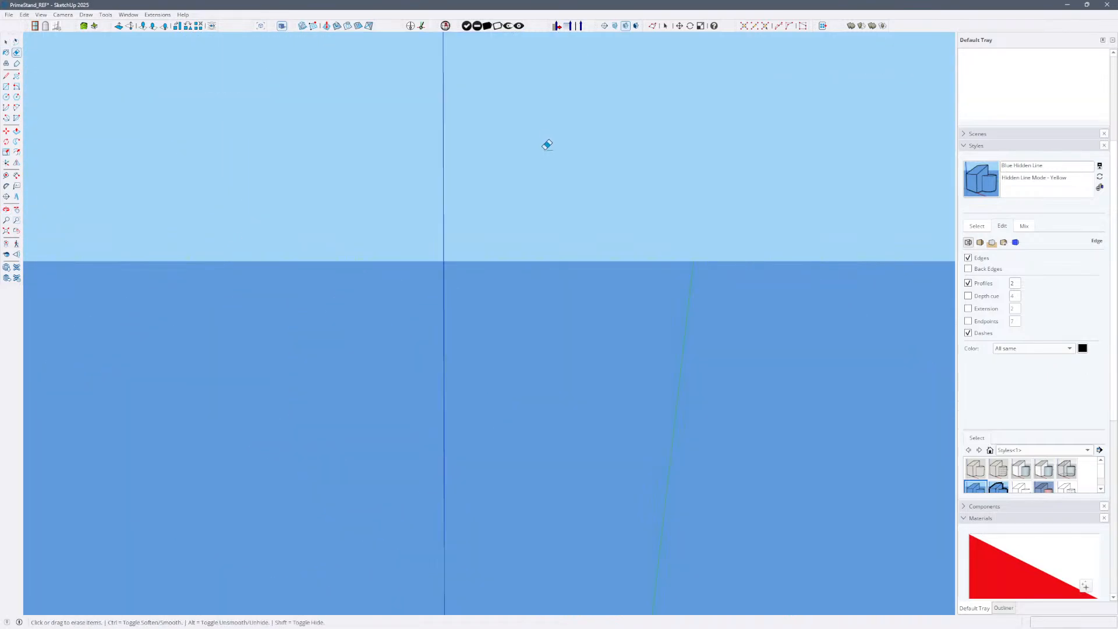
pyautogui.hotkey('ctrl', 'z')
pyautogui.press('space')
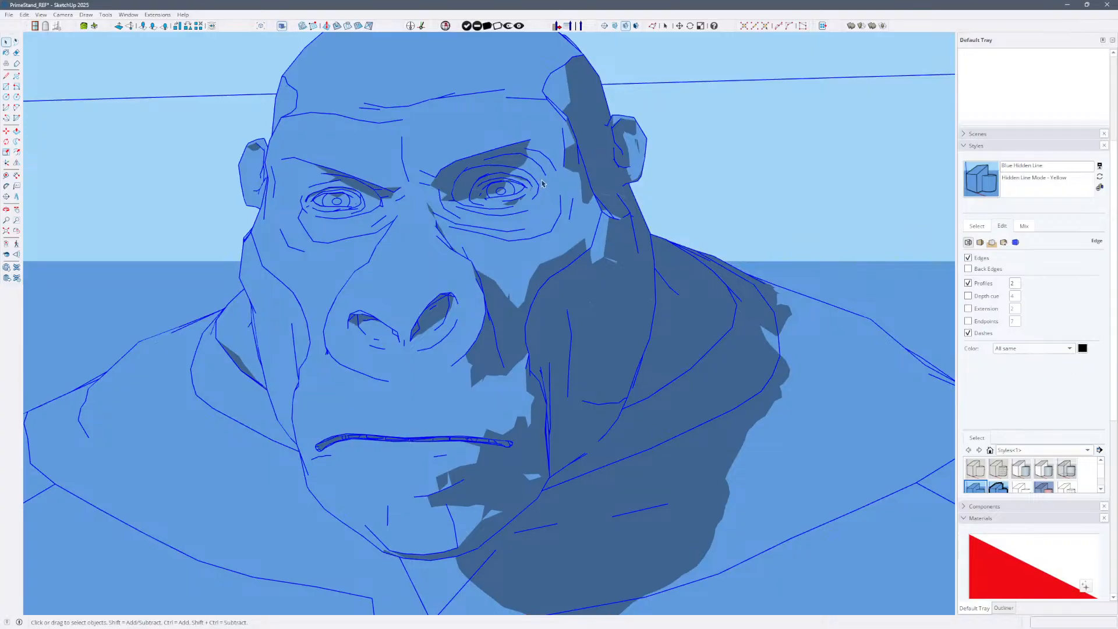
# Open the character group, select the head group inside it and turn off the shadows.
pyautogui.doubleClick(540, 185)
pyautogui.click(540, 185)
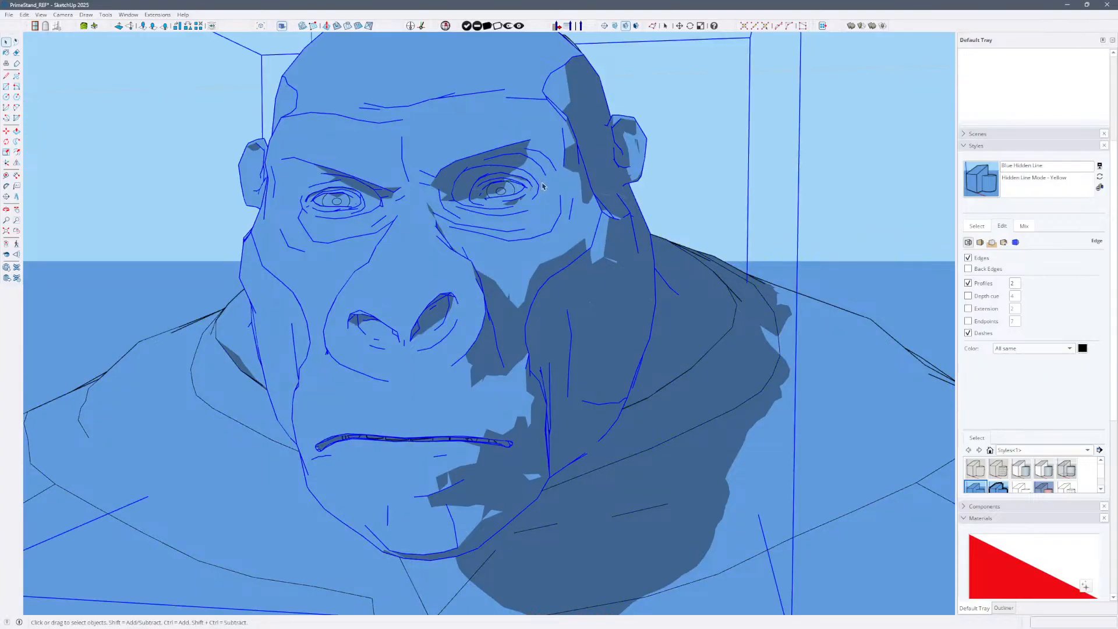
pyautogui.hotkey('shift', 's')
pyautogui.press('e')
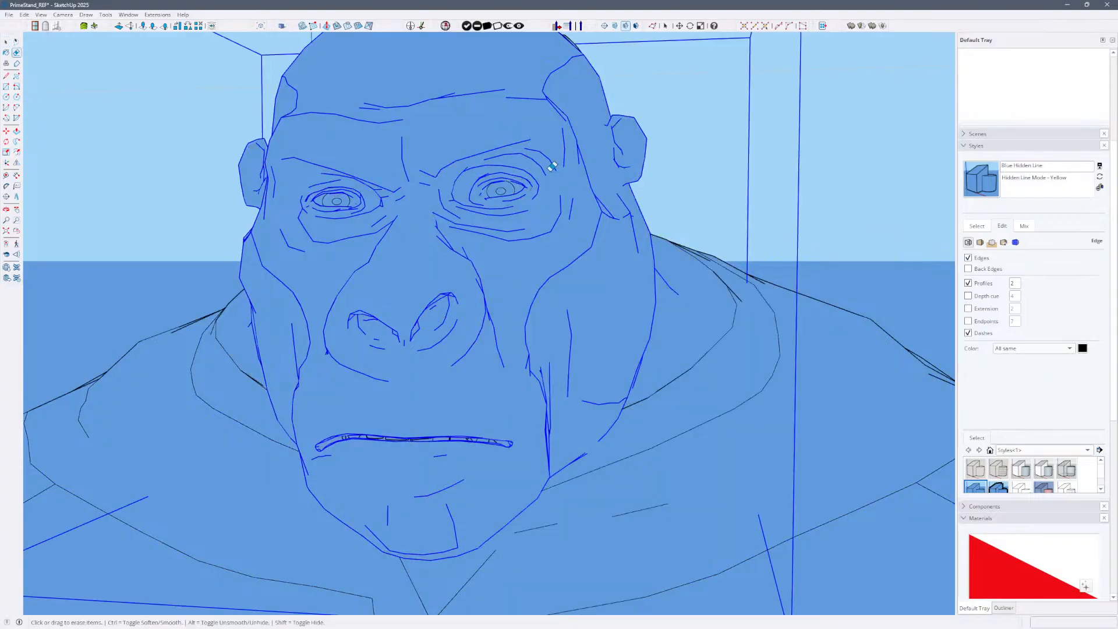
pyautogui.hotkey('alt', 'h')
pyautogui.click(518, 162)
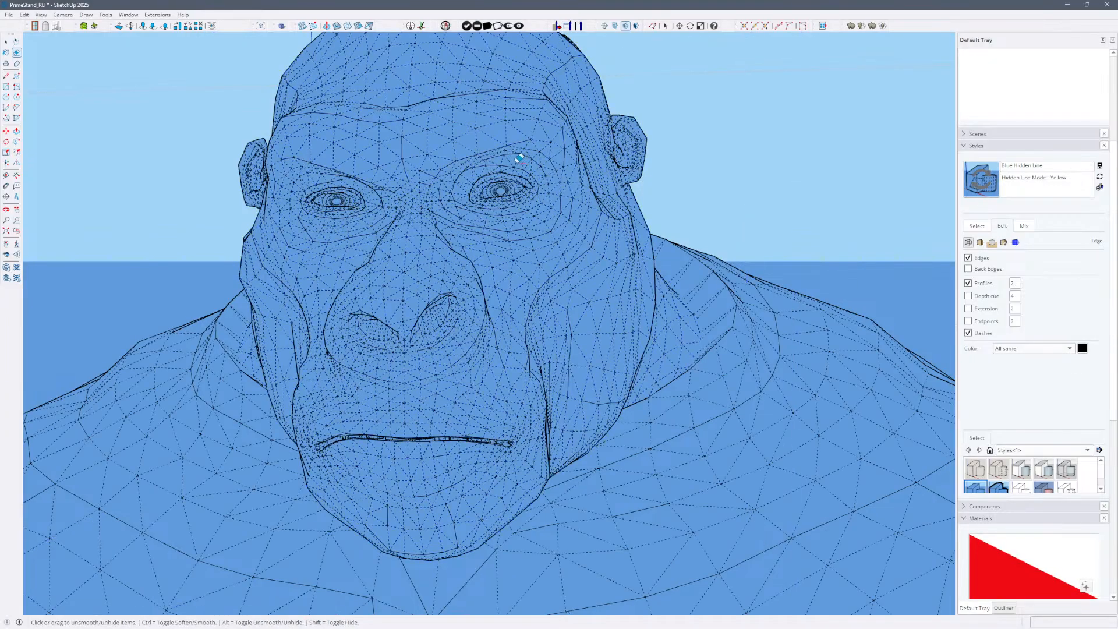
pyautogui.hotkey('alt', 'h')
pyautogui.hotkey('ctrl', 'z')
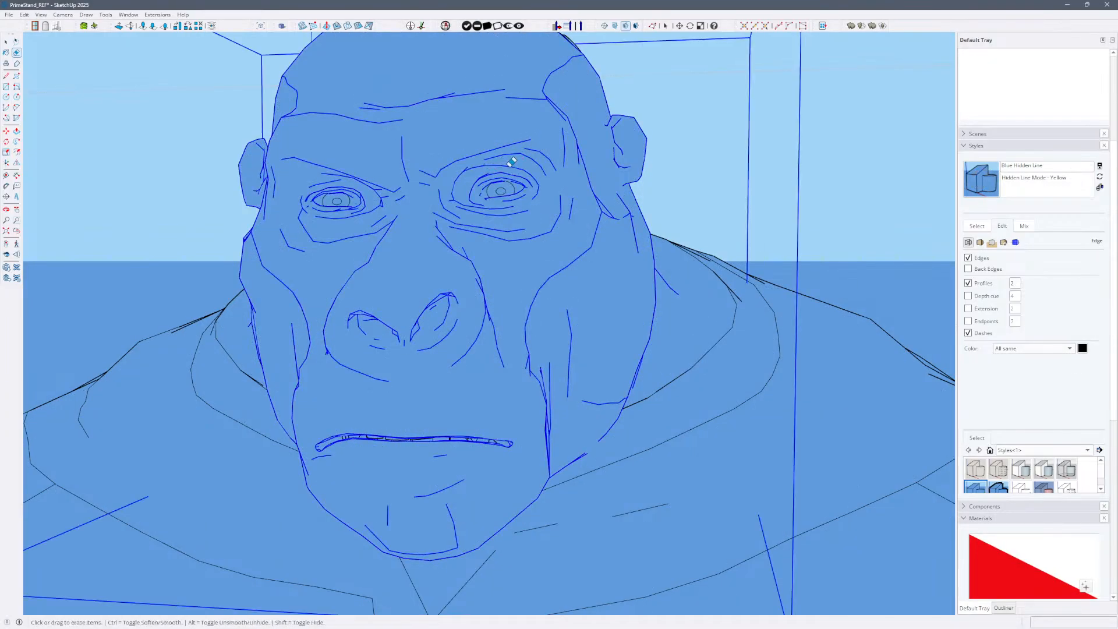
# Open the head group for editing and soften the stray edges around the eyes.
pyautogui.press('space')
pyautogui.doubleClick(510, 169)
pyautogui.press('e')
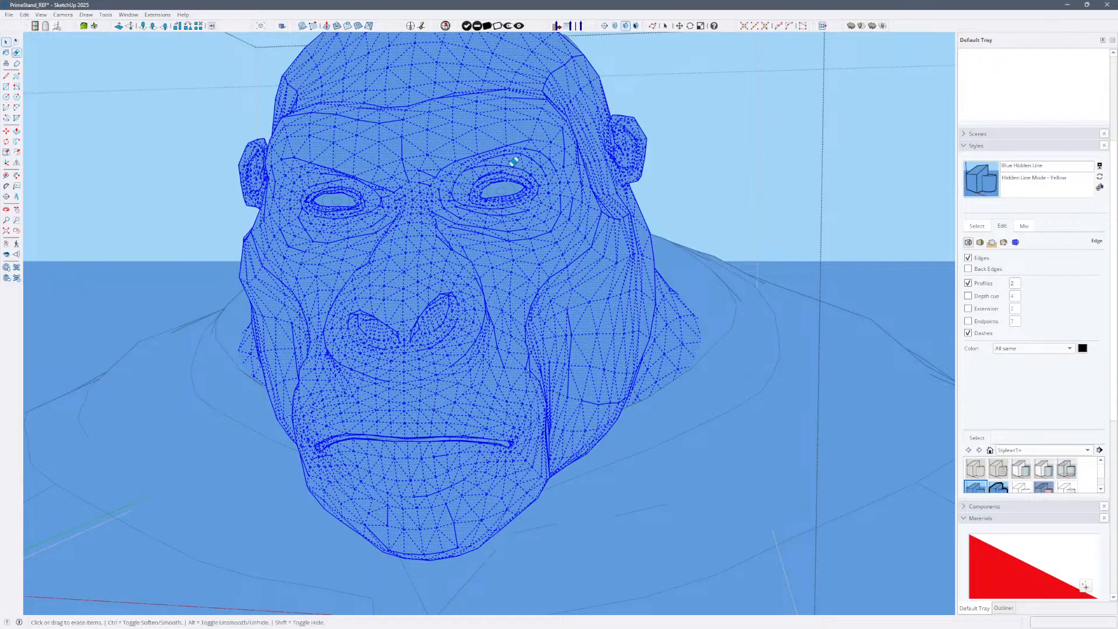
pyautogui.keyDown('ctrl'); pyautogui.moveTo(510, 159); pyautogui.dragTo(522, 145); pyautogui.keyUp('ctrl')
pyautogui.moveTo(457, 174)
pyautogui.keyDown('ctrl'); pyautogui.mouseDown()
pyautogui.moveTo(509, 149)
pyautogui.moveTo(524, 150)
pyautogui.moveTo(525, 176)
pyautogui.mouseUp(); pyautogui.keyUp('ctrl')
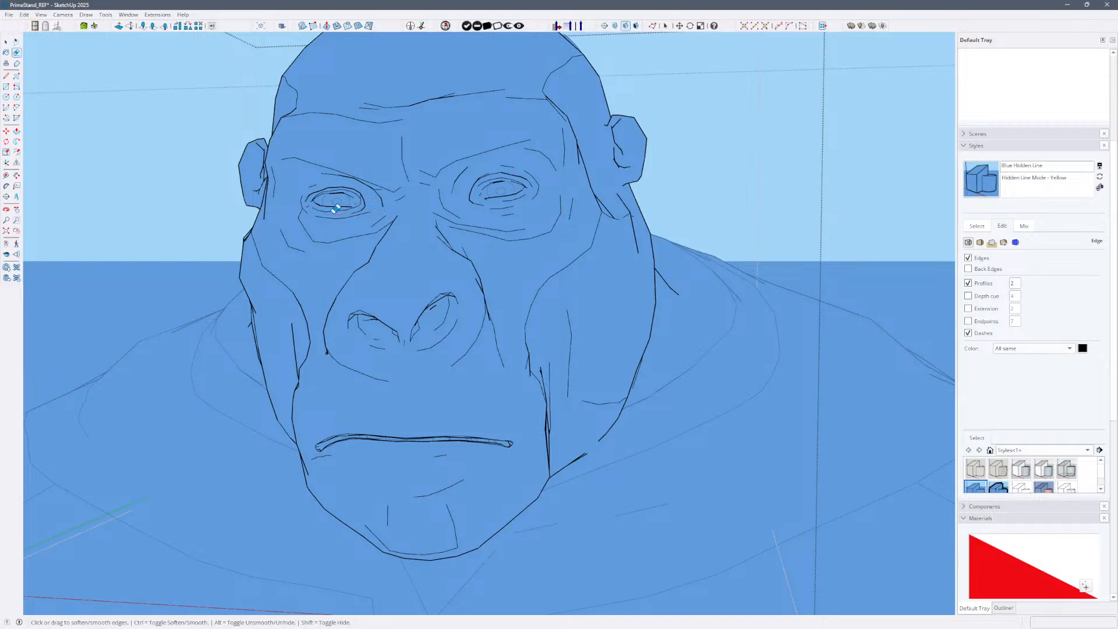
pyautogui.press('alt')
pyautogui.press('alt')
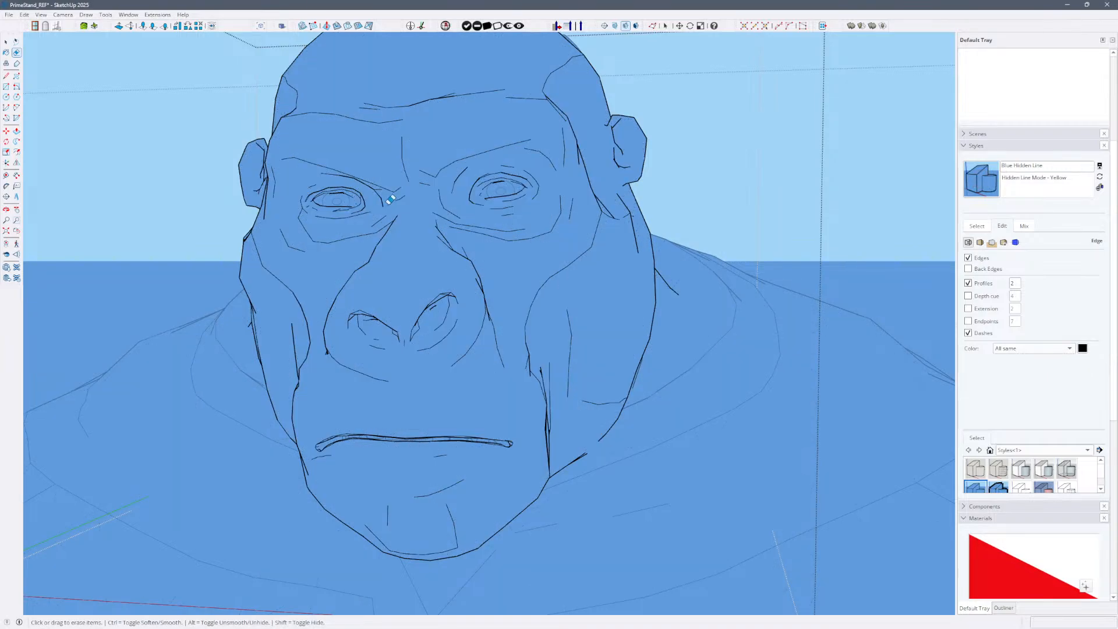
# Leave the head's and character's group editing modes and save the PrimeStand_REF model.
pyautogui.scroll(-10, 390, 199)
pyautogui.press('space')
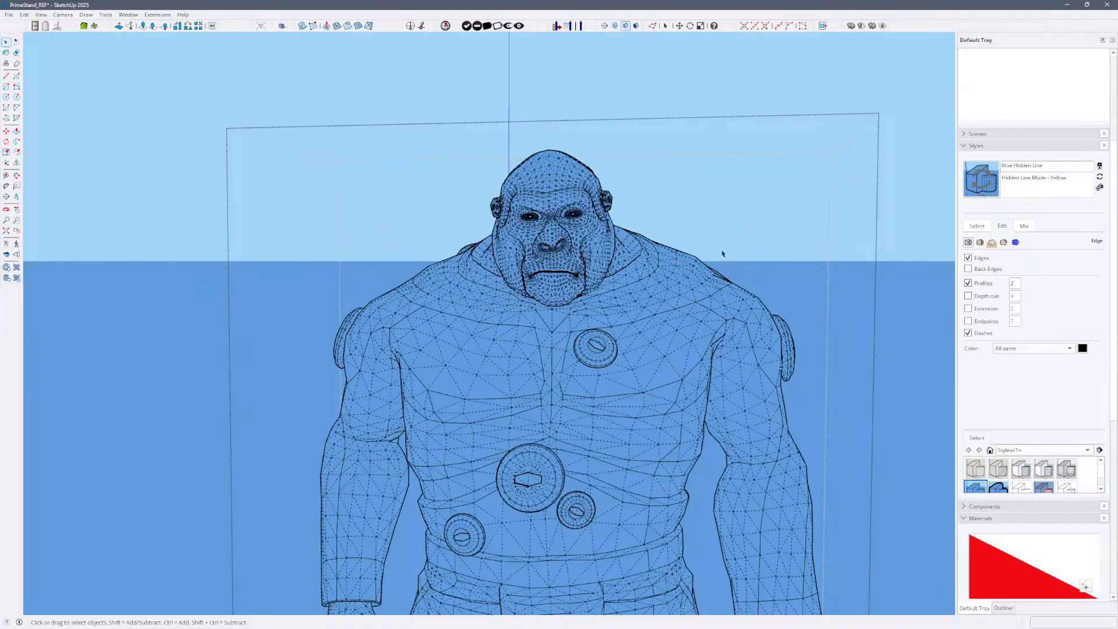
pyautogui.scroll(-3, 722, 254)
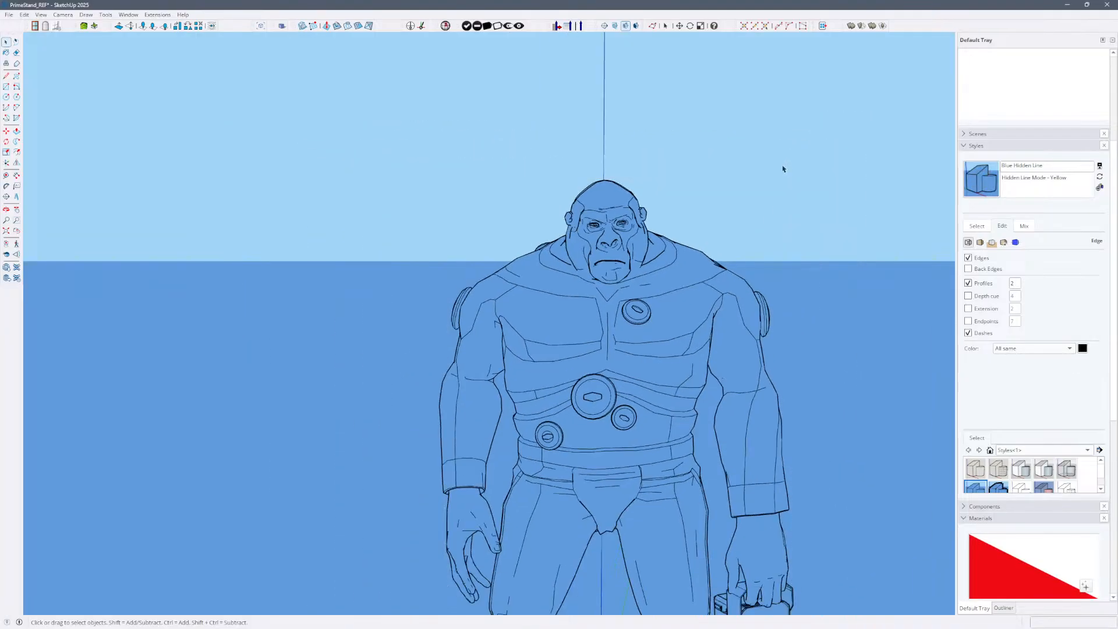
pyautogui.scroll(5, 611, 195)
pyautogui.hotkey('ctrl', 's')
pyautogui.press('Return')
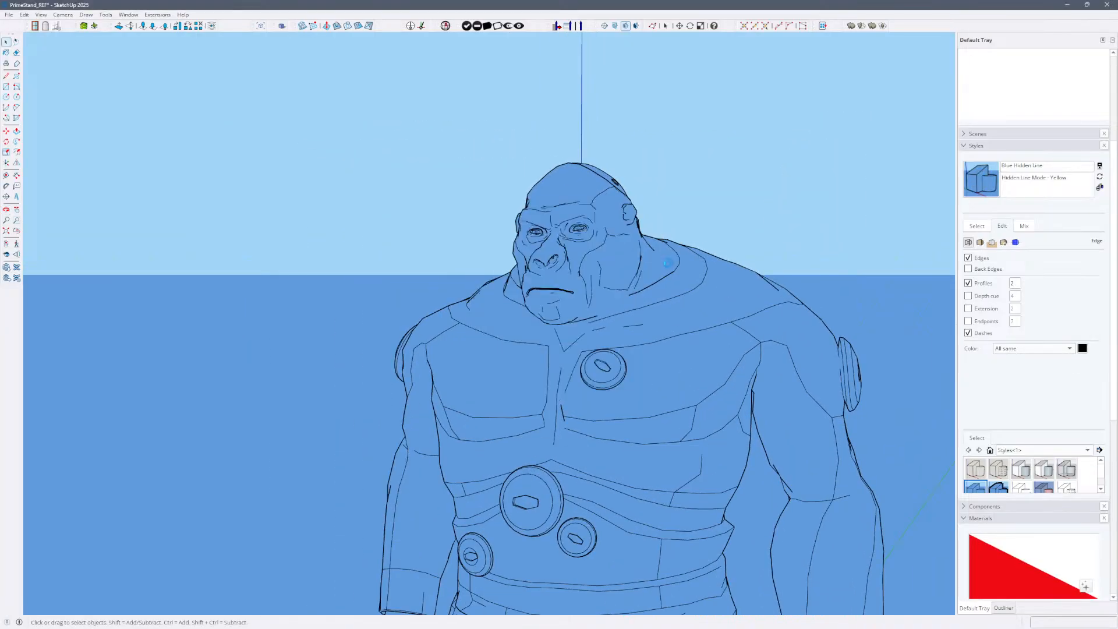
# Save the model again with the whole standing figure in a three-quarter view.
pyautogui.scroll(-4, 687, 265)
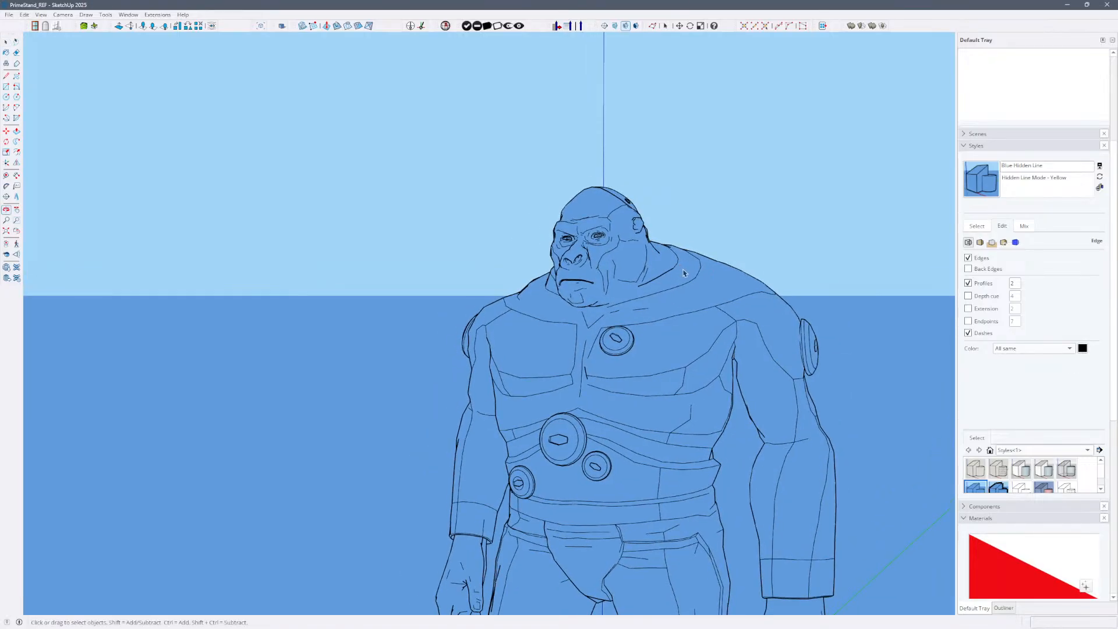
pyautogui.scroll(-3, 704, 266)
pyautogui.hotkey('ctrl', 's')
pyautogui.press('Return')
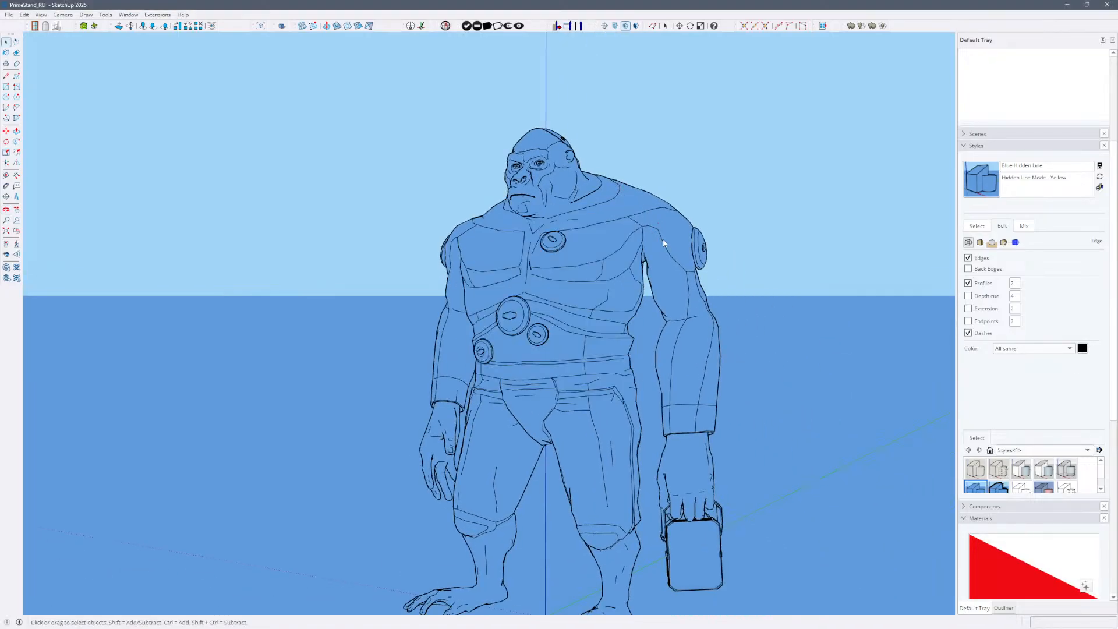
pyautogui.scroll(-3, 672, 254)
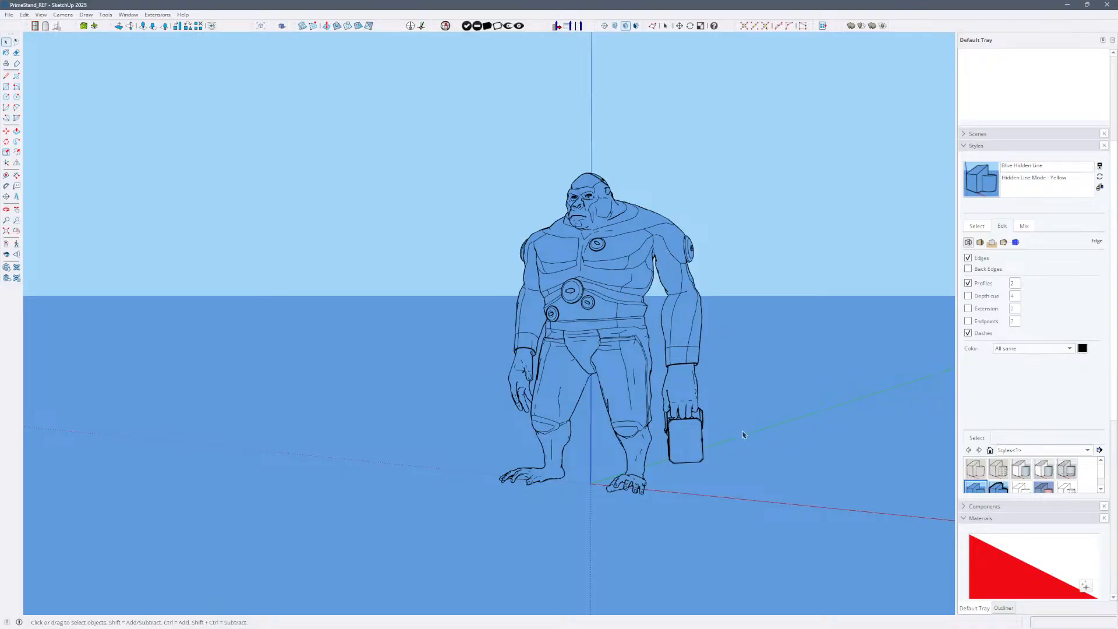
# Select the whole character and save the model from different viewing angles without purging the unused items.
pyautogui.moveTo(454, 105); pyautogui.dragTo(757, 506)
pyautogui.moveTo(757, 506); pyautogui.dragTo(754, 407, button='middle')
pyautogui.hotkey('ctrl', 's')
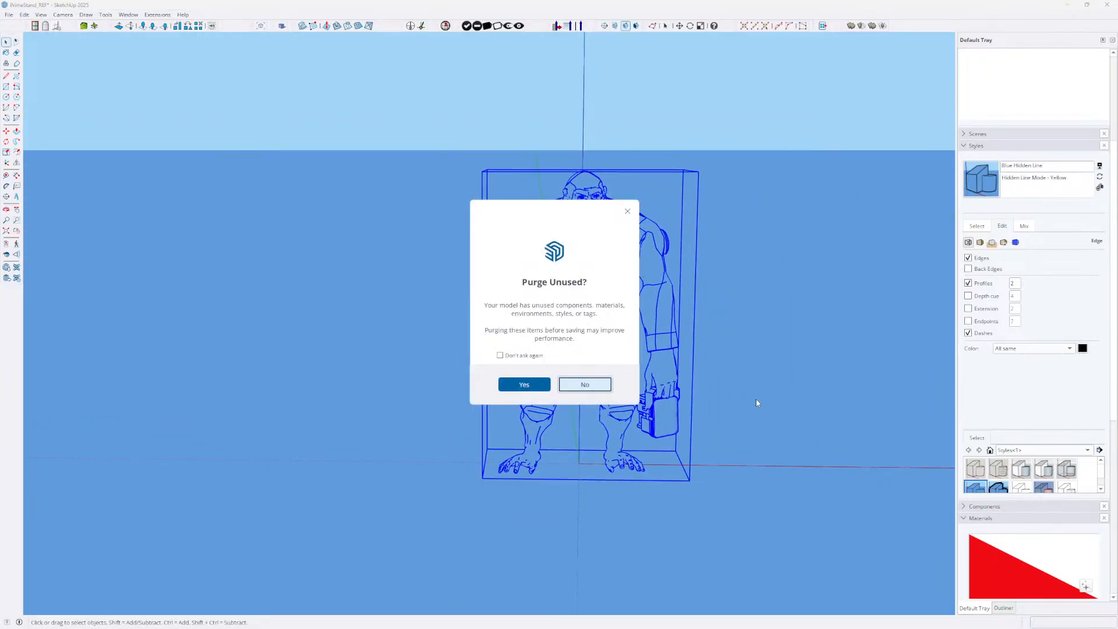
pyautogui.press('Return')
pyautogui.moveTo(552, 323); pyautogui.dragTo(686, 310, button='middle')
pyautogui.hotkey('ctrl', 's')
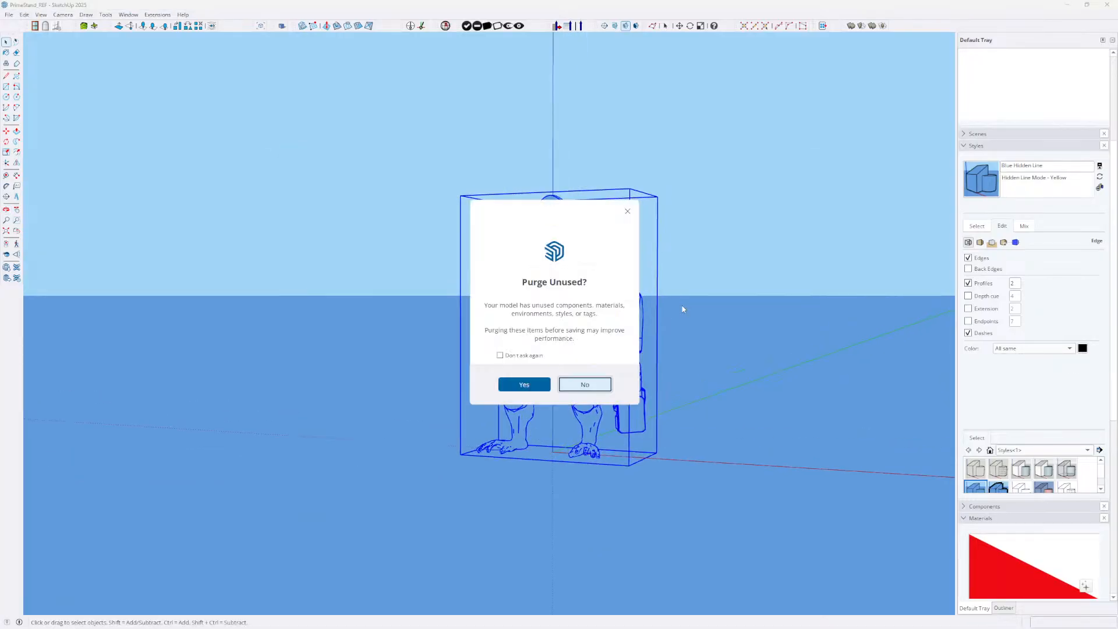
pyautogui.press('Return')
# Clear the character's selection, turn the figure to another angle and save the model once more.
pyautogui.moveTo(770, 313); pyautogui.dragTo(664, 320, button='middle')
pyautogui.scroll(3, 826, 200)
pyautogui.scroll(-2, 728, 213)
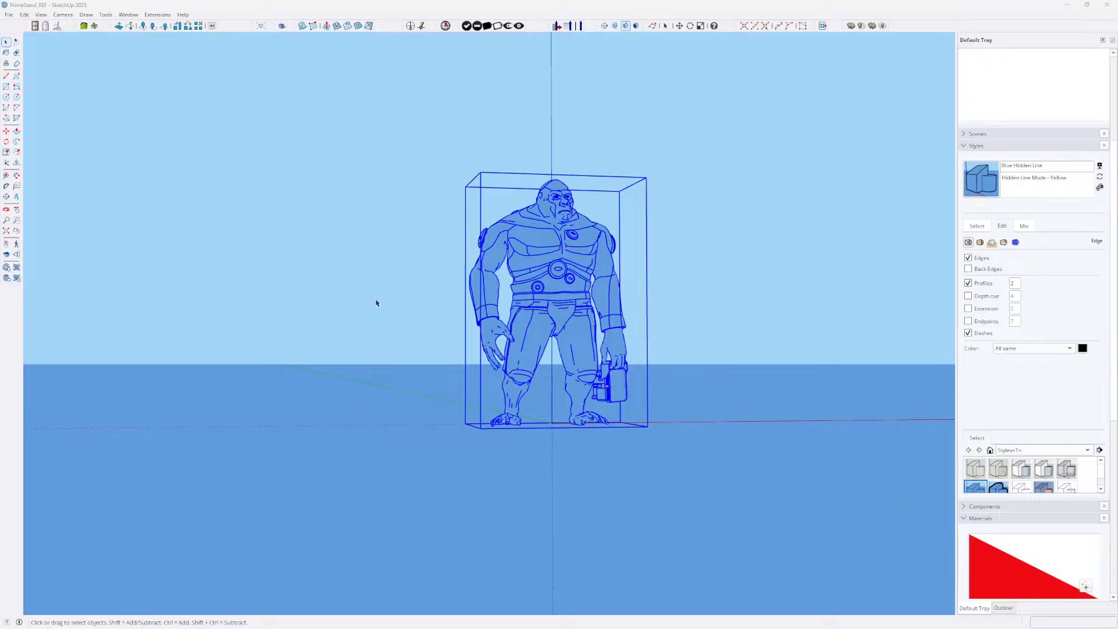
pyautogui.click(687, 271)
pyautogui.moveTo(672, 271); pyautogui.dragTo(364, 342, button='middle')
pyautogui.hotkey('ctrl', 's')
pyautogui.press('Return')
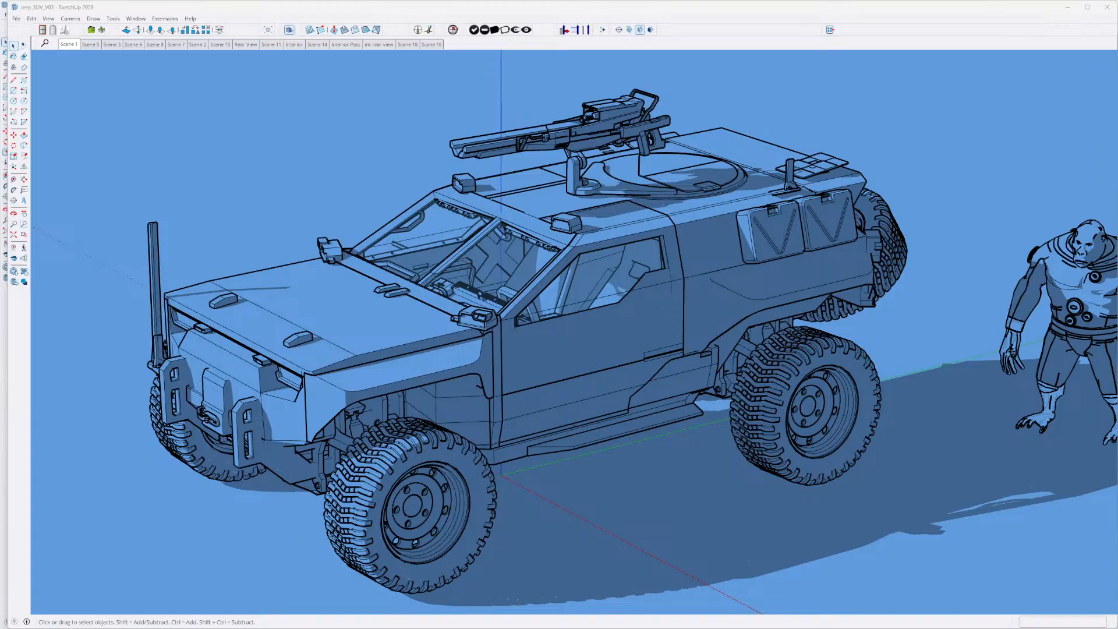
# Switch to the Jeep_SUV_V03 model and examine the older gorilla character standing behind the vehicle.
pyautogui.click(350, 356)
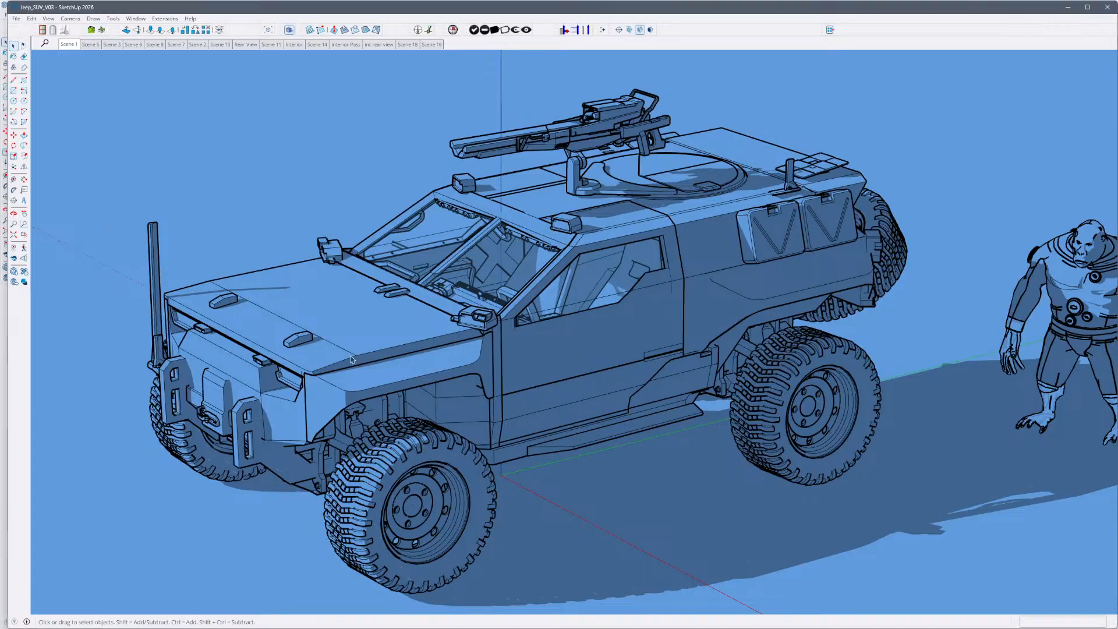
pyautogui.scroll(-3, 487, 324)
pyautogui.moveTo(488, 324); pyautogui.dragTo(486, 274, button='middle')
pyautogui.scroll(10, 801, 288)
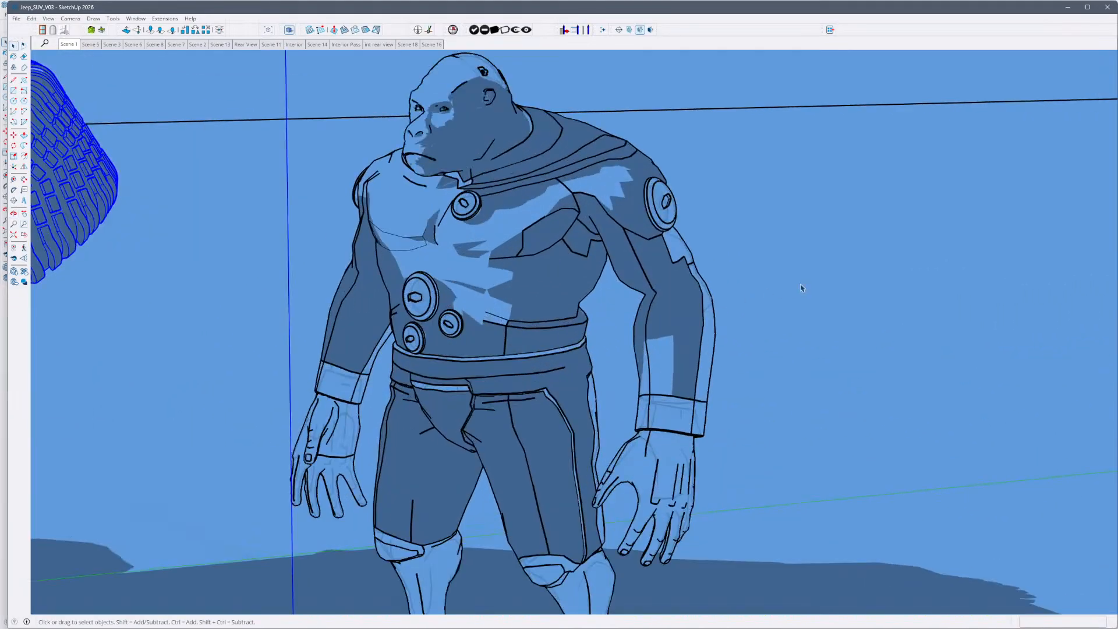
pyautogui.click(801, 288)
pyautogui.scroll(-5, 801, 288)
pyautogui.moveTo(802, 288); pyautogui.dragTo(669, 328, button='middle')
pyautogui.scroll(5, 816, 257)
pyautogui.scroll(-4, 727, 254)
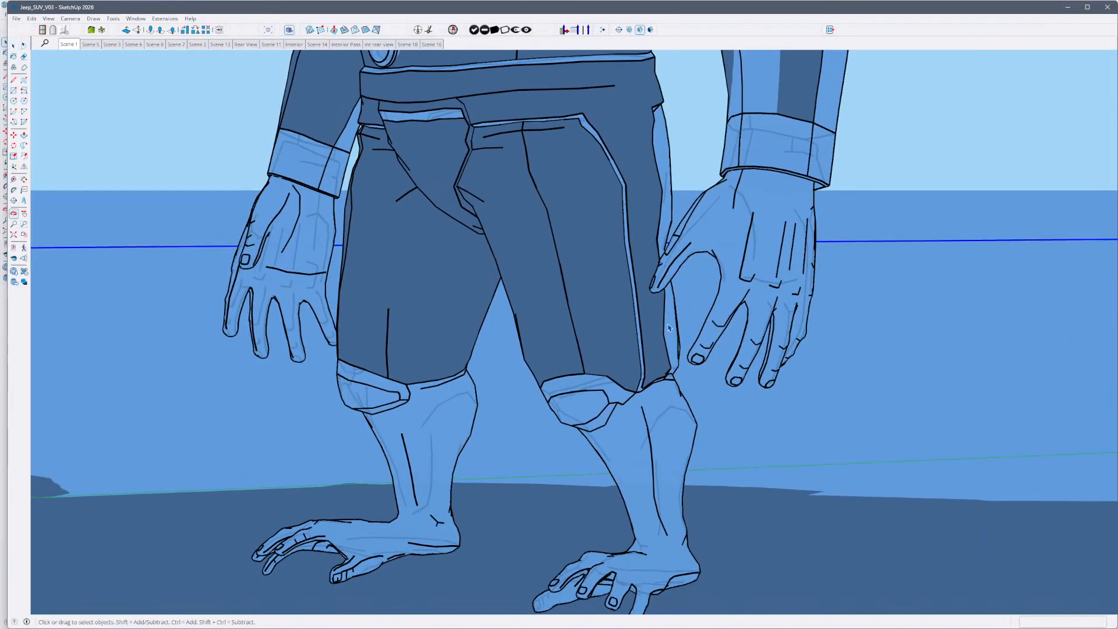
# Open the older gorilla's nested groups, select its waistband and side trouser surface, and leave the groups again.
pyautogui.doubleClick(651, 378)
pyautogui.doubleClick(650, 381)
pyautogui.doubleClick(650, 381)
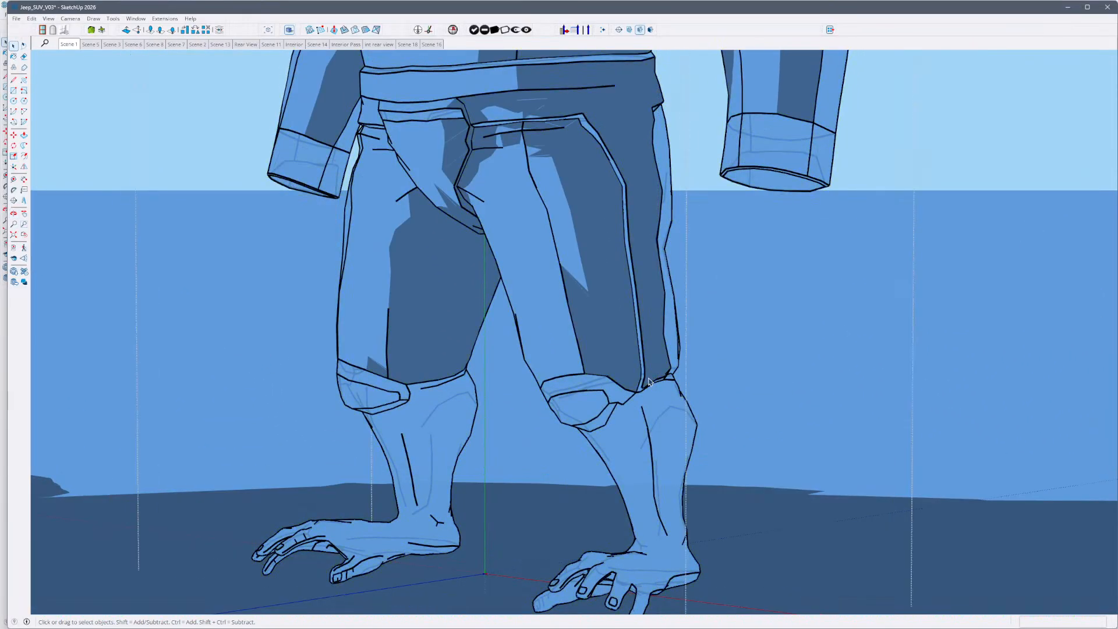
pyautogui.click(648, 381)
pyautogui.scroll(-5, 524, 348)
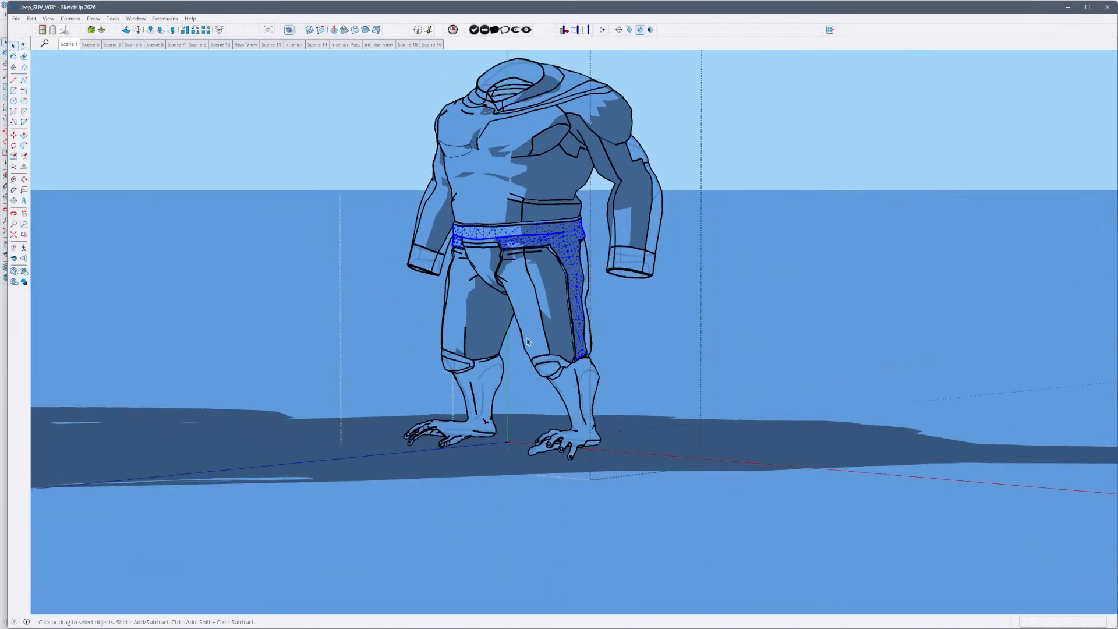
pyautogui.click(768, 286)
pyautogui.click(768, 285)
pyautogui.click(768, 284)
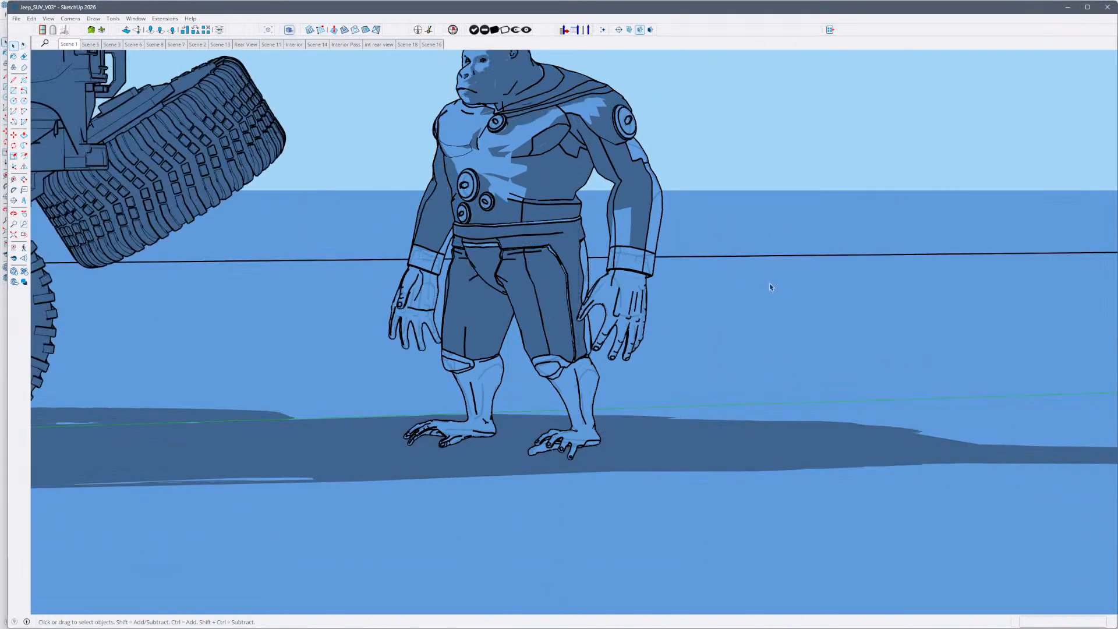
# Try to import the cleaned-up gorilla character from its file into the Jeep_SUV_V03 scene behind the vehicle.
pyautogui.scroll(-5, 769, 284)
pyautogui.moveTo(768, 284); pyautogui.dragTo(838, 292, button='middle')
pyautogui.scroll(5, 738, 276)
pyautogui.keyDown('shift'); pyautogui.moveTo(838, 291); pyautogui.dragTo(784, 271, button='middle'); pyautogui.keyUp('shift')
pyautogui.scroll(-5, 756, 276)
pyautogui.scroll(4, 756, 276)
pyautogui.keyDown('shift'); pyautogui.moveTo(709, 263); pyautogui.dragTo(711, 276, button='middle'); pyautogui.keyUp('shift')
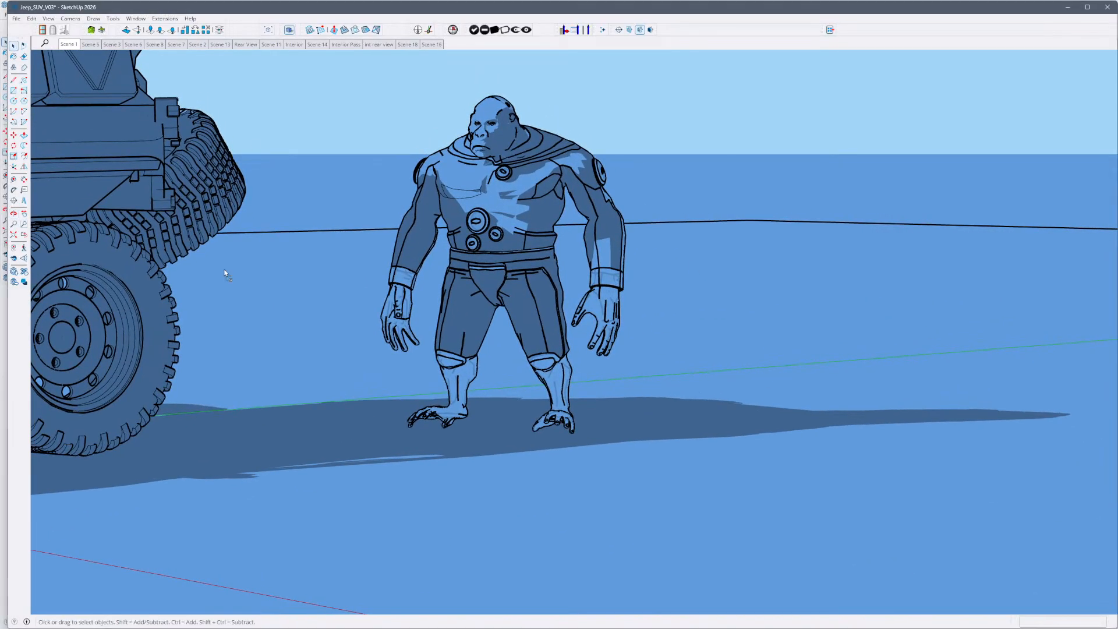
pyautogui.moveTo(226, 271); pyautogui.dragTo(85, 2)
pyautogui.moveTo(210, 270); pyautogui.dragTo(452, 391)
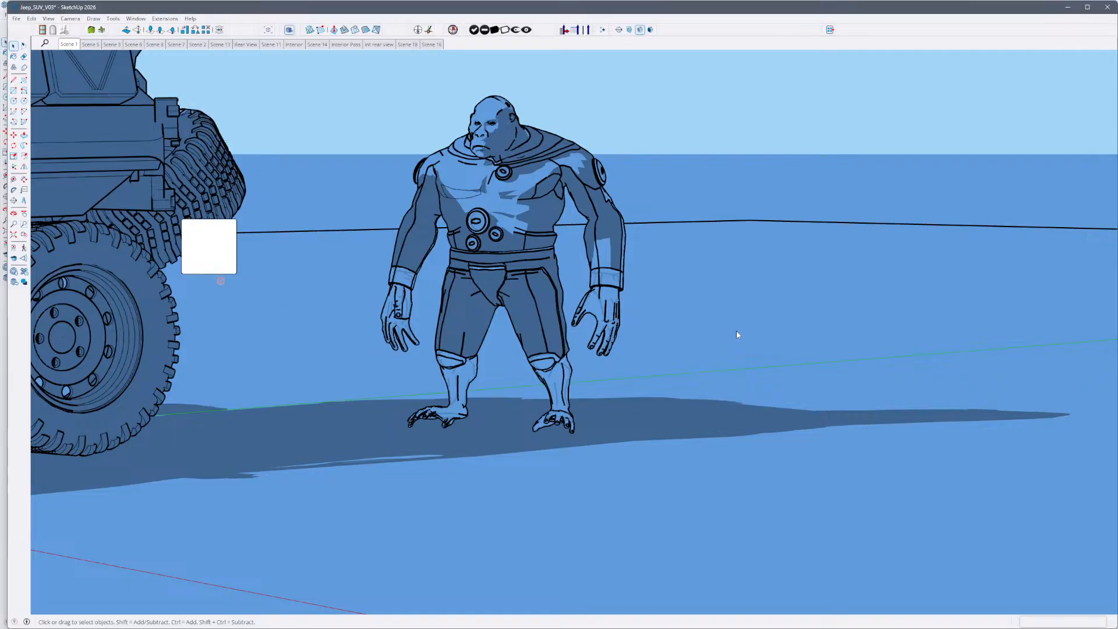
pyautogui.moveTo(221, 281); pyautogui.dragTo(221, 279)
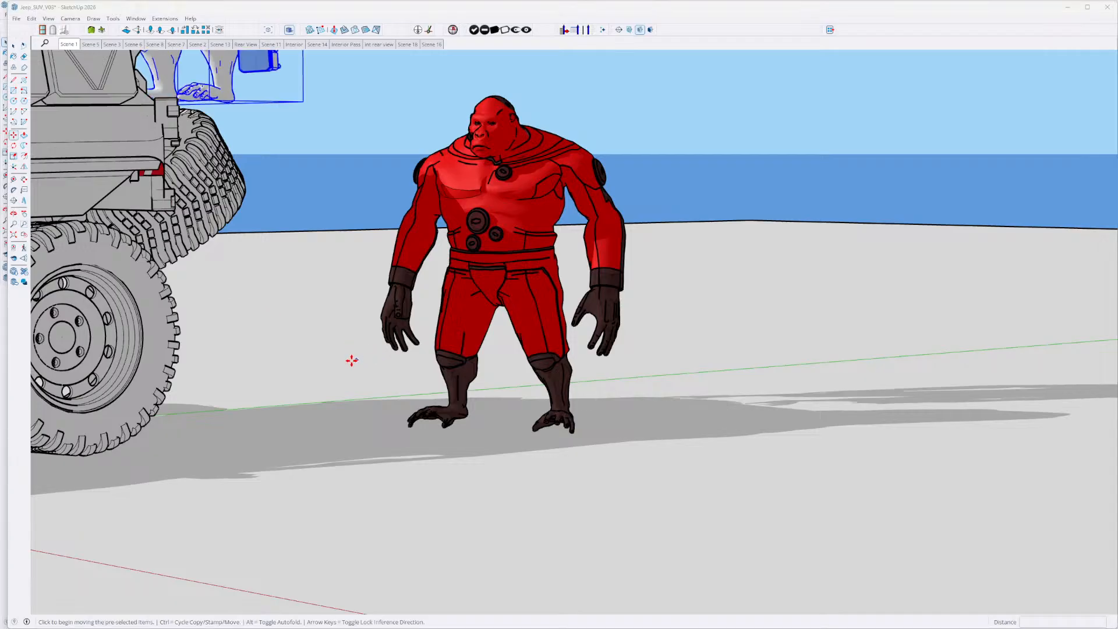
# Undo the last change to the imported character and try to move it across the ground near the older gorilla.
pyautogui.scroll(-6, 352, 359)
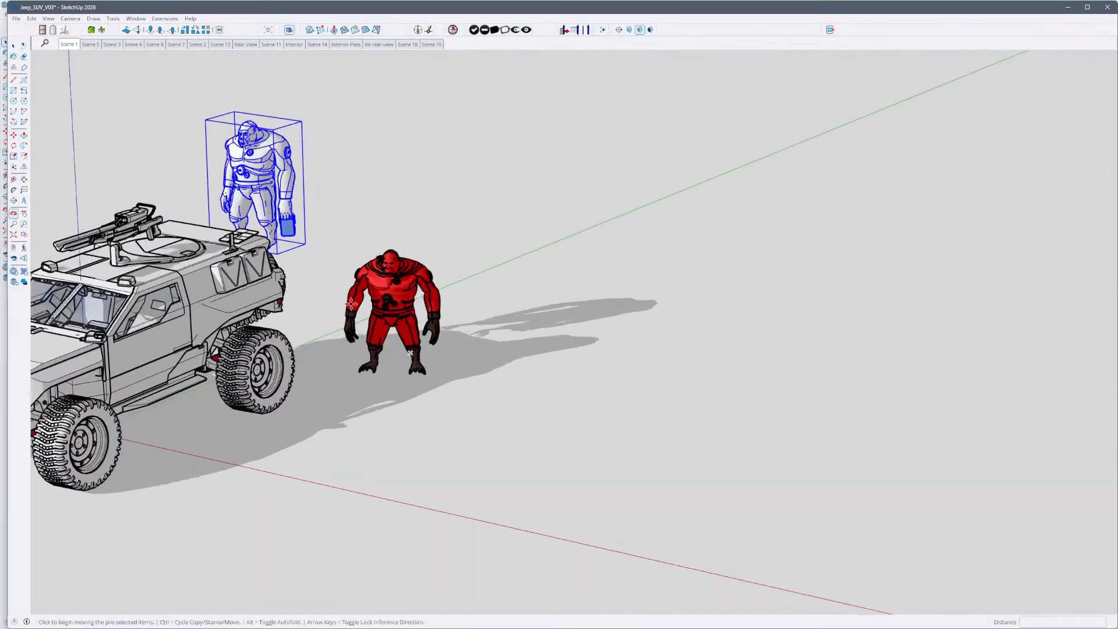
pyautogui.scroll(4, 291, 250)
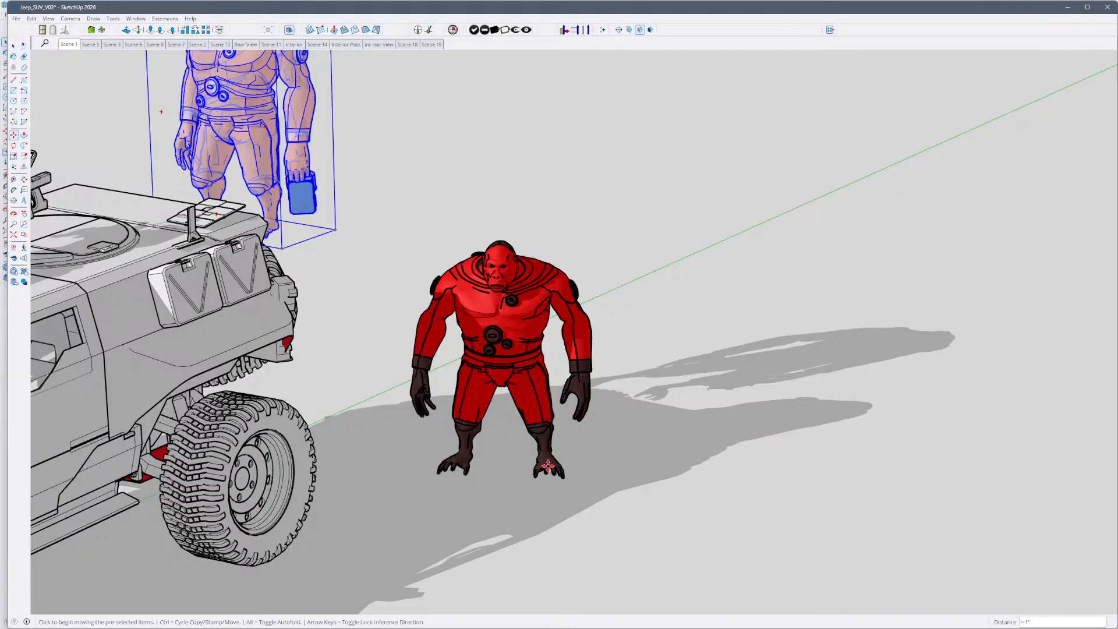
pyautogui.hotkey('ctrl', 'z')
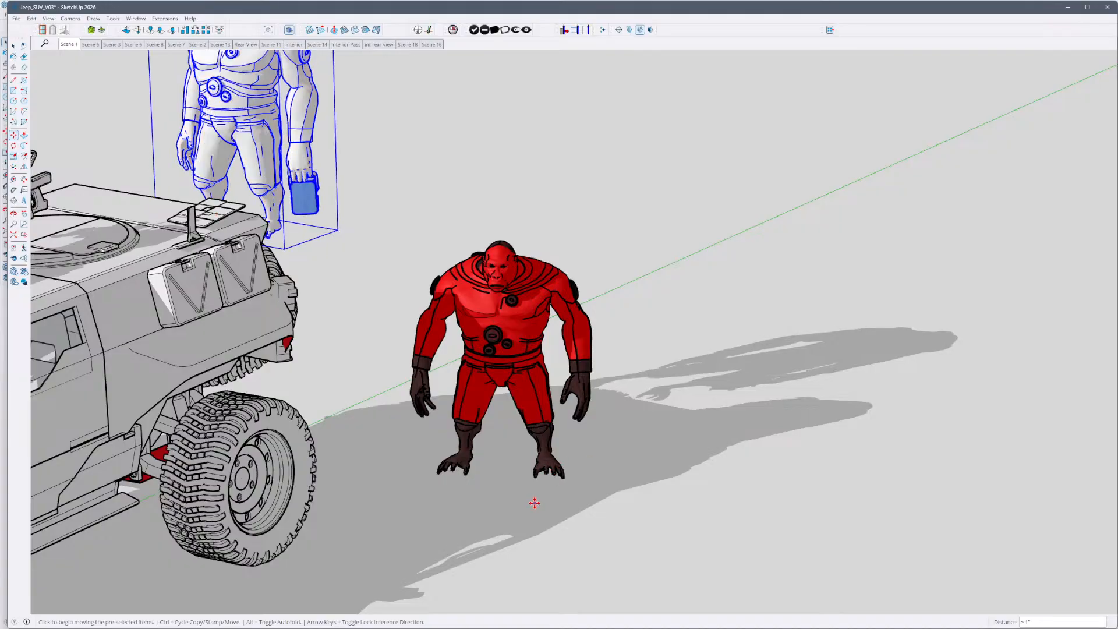
pyautogui.click(520, 488)
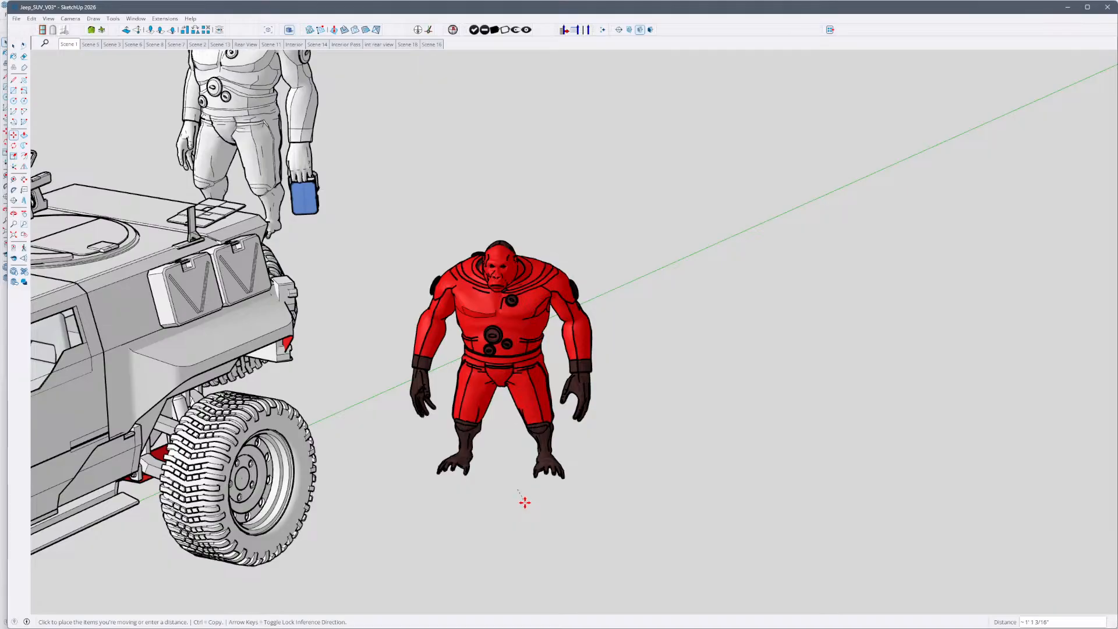
pyautogui.click(525, 503)
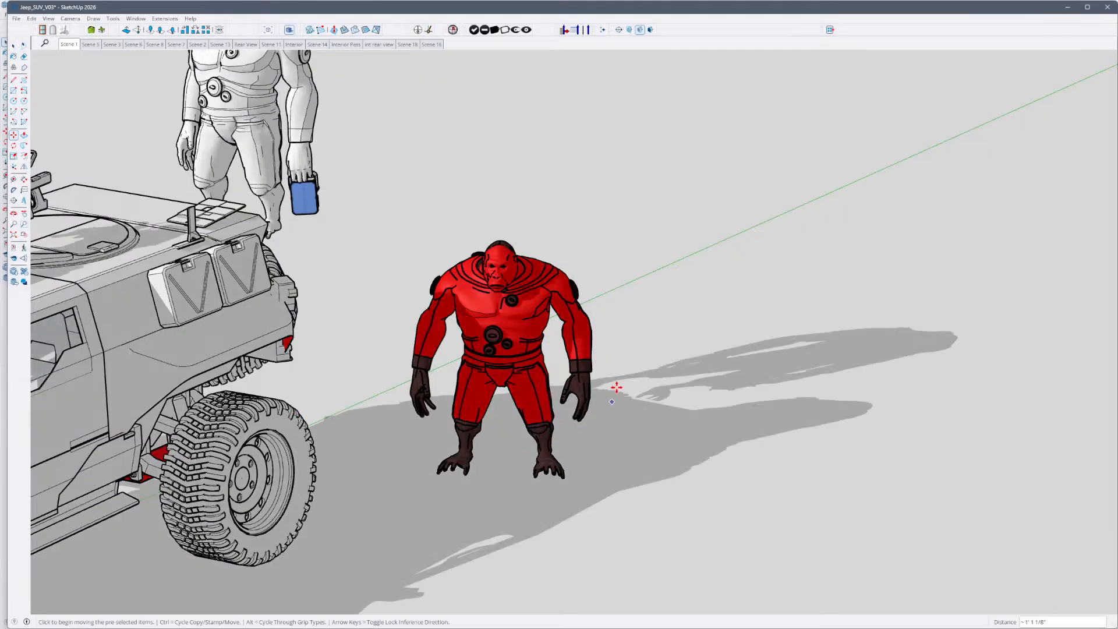
pyautogui.press('space')
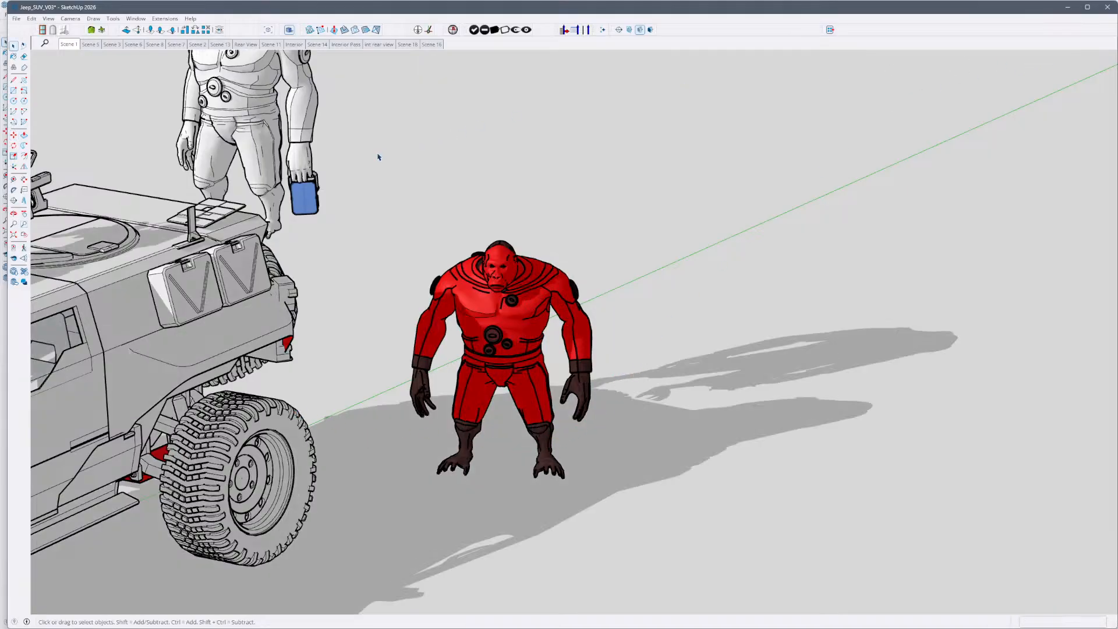
pyautogui.moveTo(378, 157); pyautogui.dragTo(425, 128, button='middle')
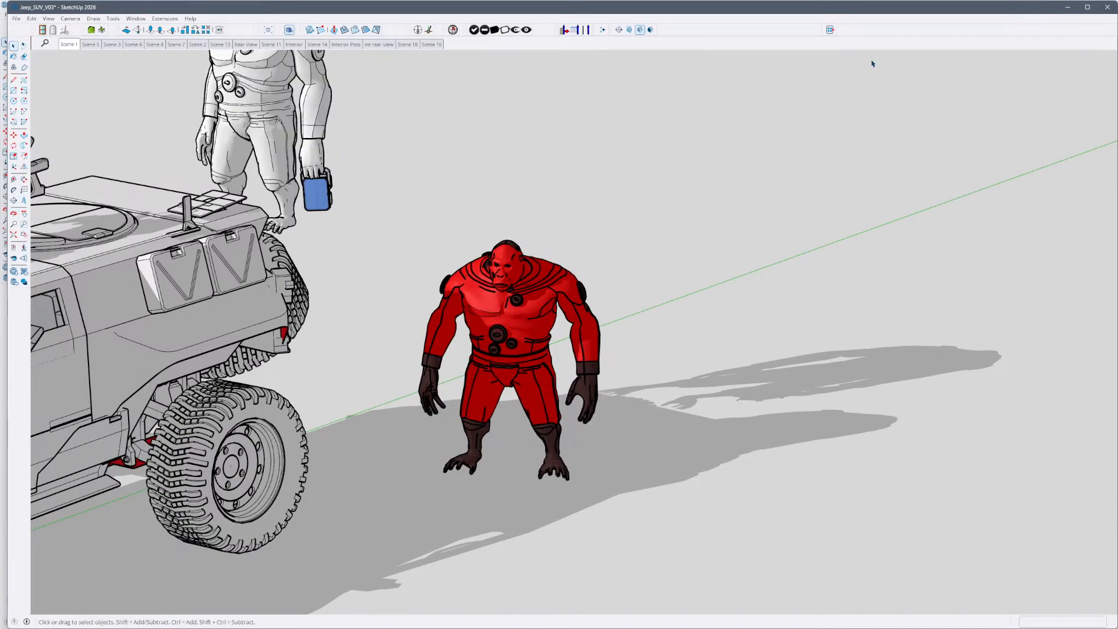
# Close the vehicle model without saving its changes and reopen Jeep_SUV_V03 from the recent files in SketchUp 2025.
pyautogui.click(1102, 11)
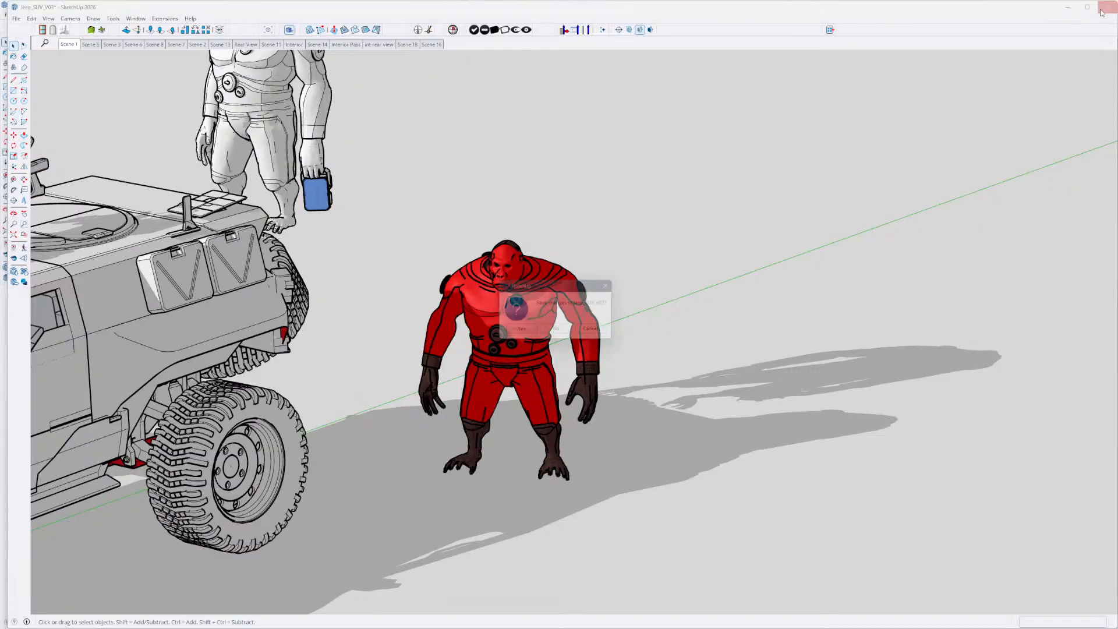
pyautogui.click(555, 329)
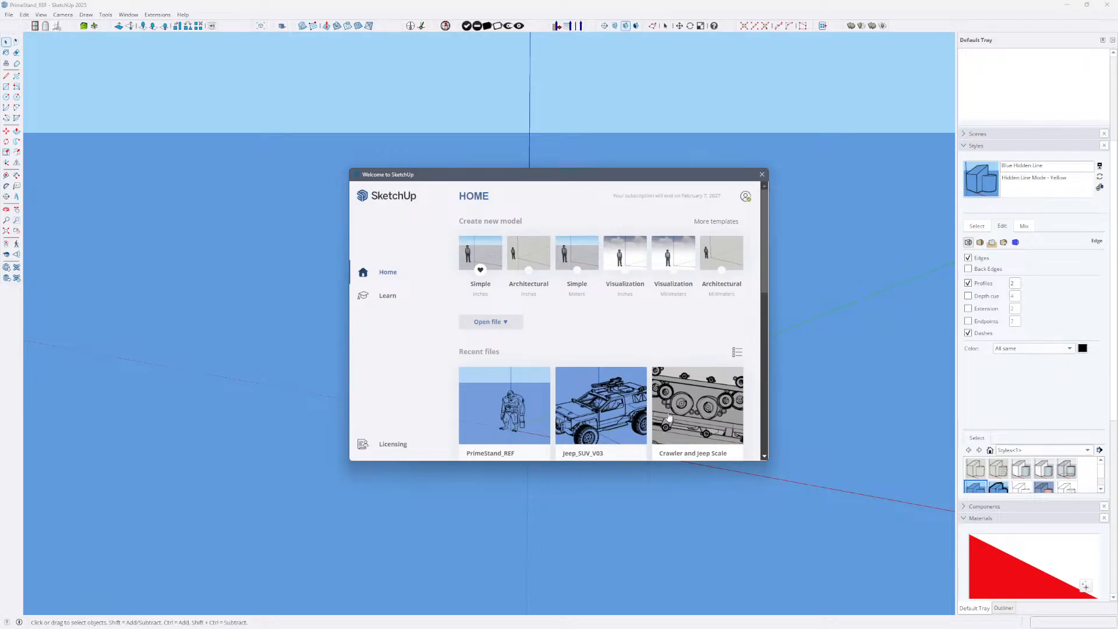
pyautogui.click(602, 420)
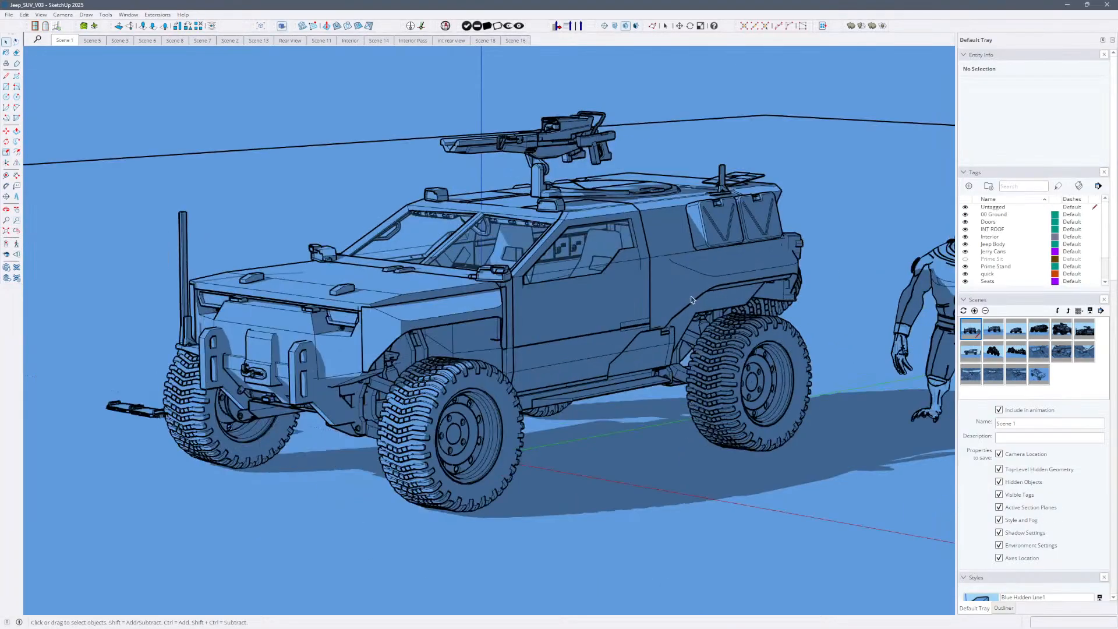
# Save the vehicle model as a new version named Jeep_SUV_V04 in the XR311 folder without purging unused items.
pyautogui.moveTo(732, 287)
pyautogui.mouseDown(button='middle')
pyautogui.moveTo(481, 286)
pyautogui.moveTo(647, 249)
pyautogui.moveTo(693, 294)
pyautogui.mouseUp(button='middle')
pyautogui.scroll(-2, 622, 289)
pyautogui.moveTo(314, 294); pyautogui.dragTo(384, 422, button='middle')
pyautogui.scroll(-2, 409, 306)
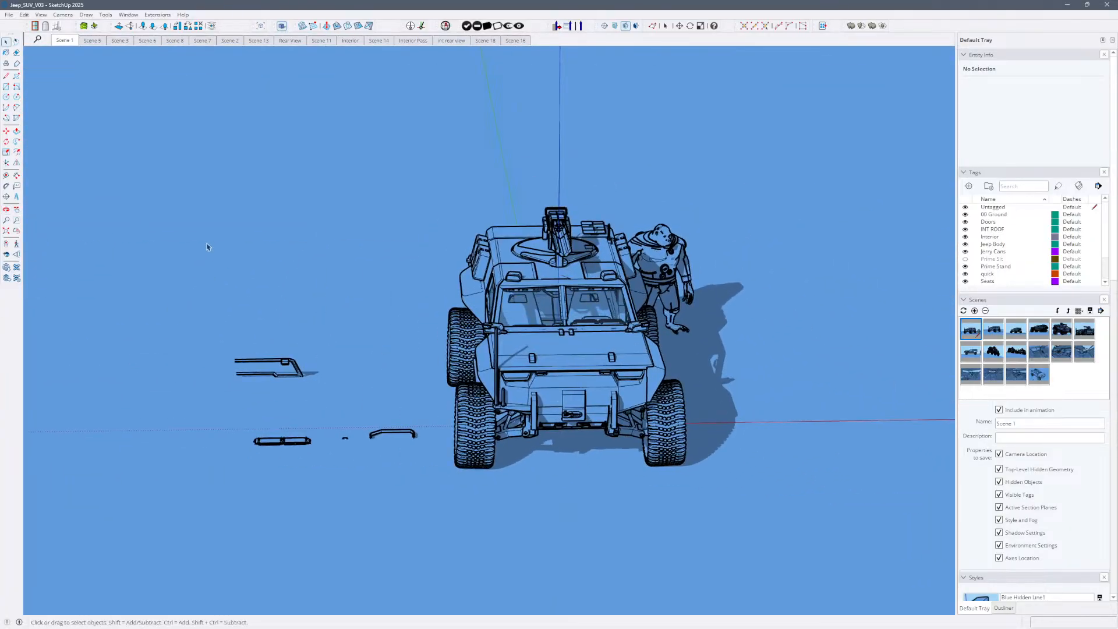
pyautogui.click(9, 15)
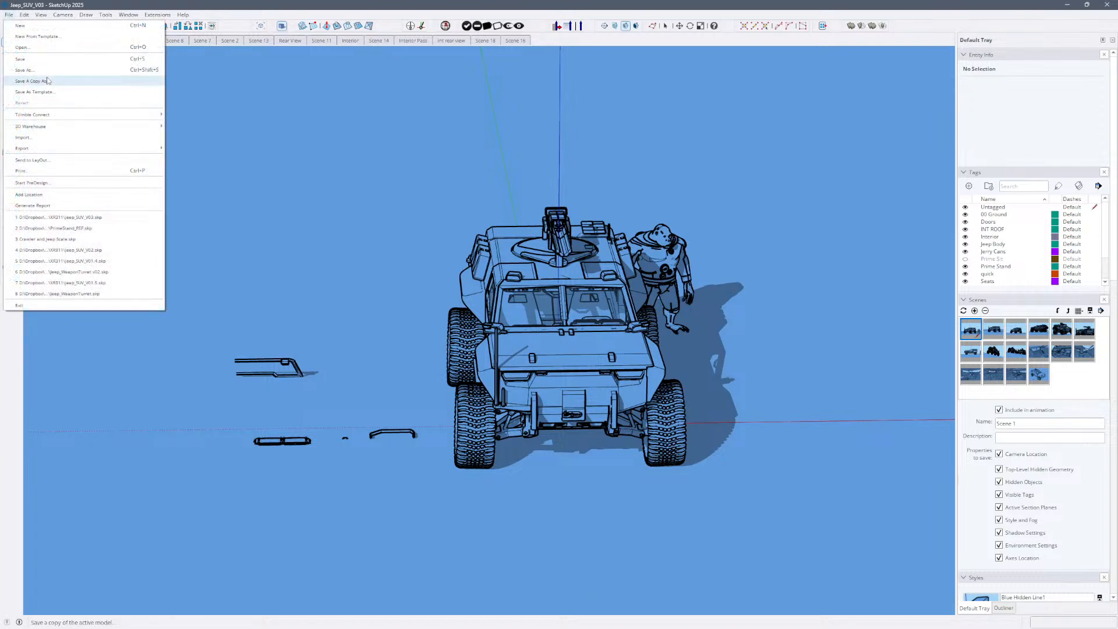
pyautogui.click(47, 81)
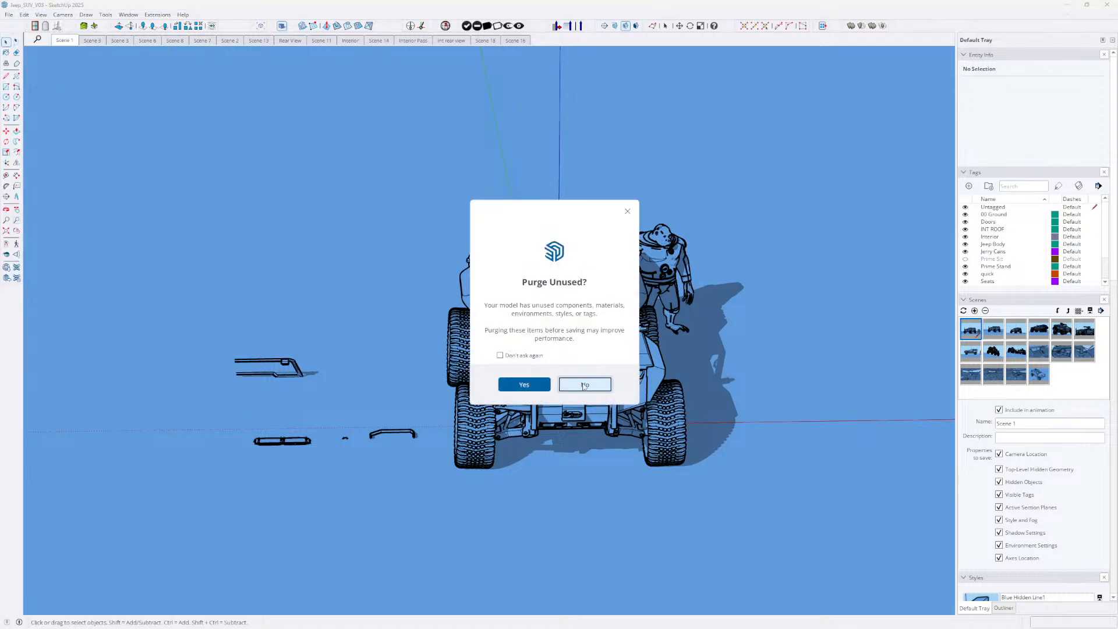
pyautogui.click(585, 384)
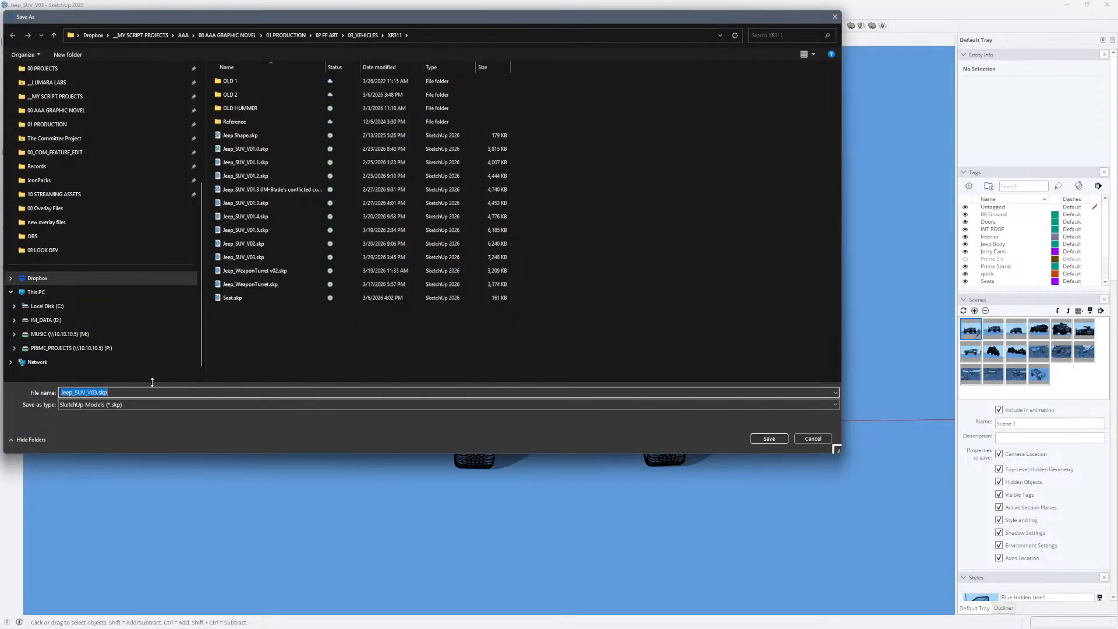
pyautogui.click(96, 392)
pyautogui.press('Return')
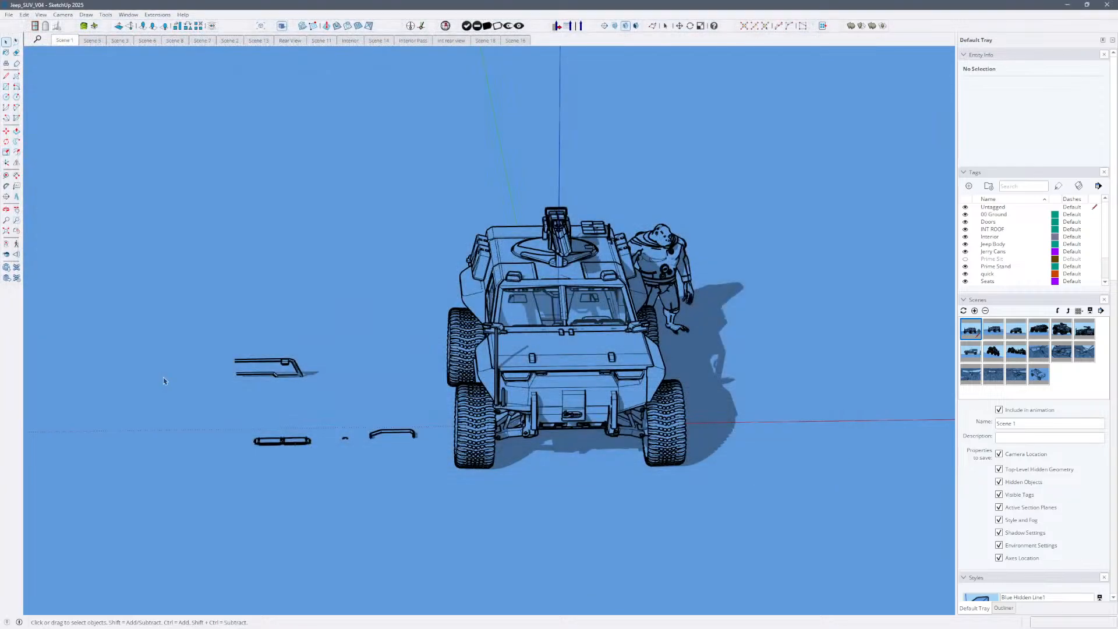
# Delete all the loose parts lying on the ground beside the vehicle and save the model.
pyautogui.moveTo(178, 298); pyautogui.dragTo(435, 528)
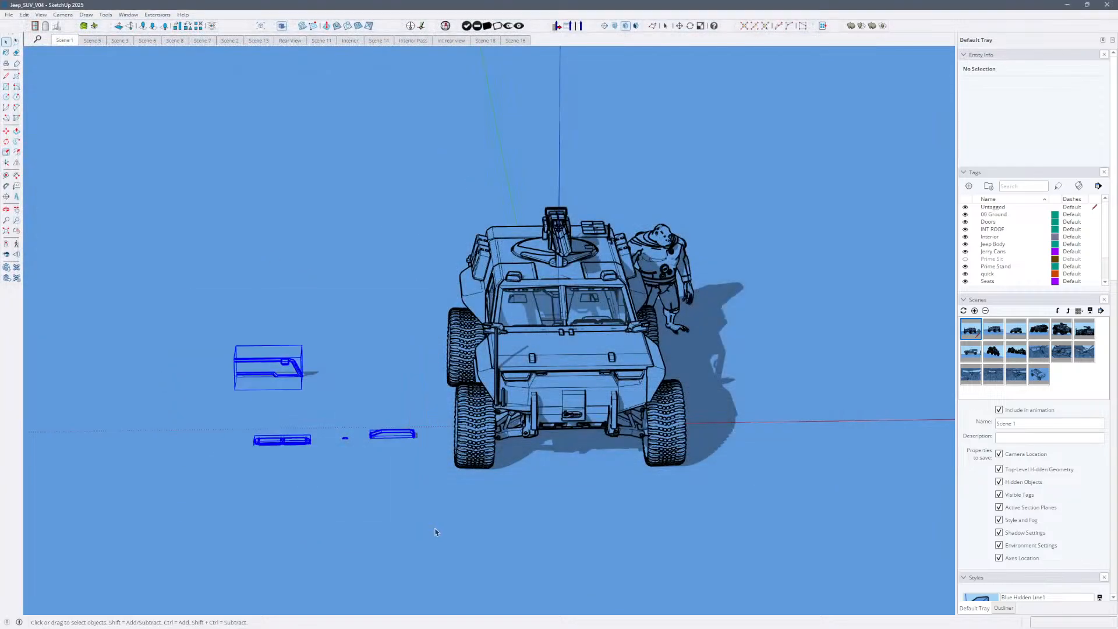
pyautogui.press('Delete')
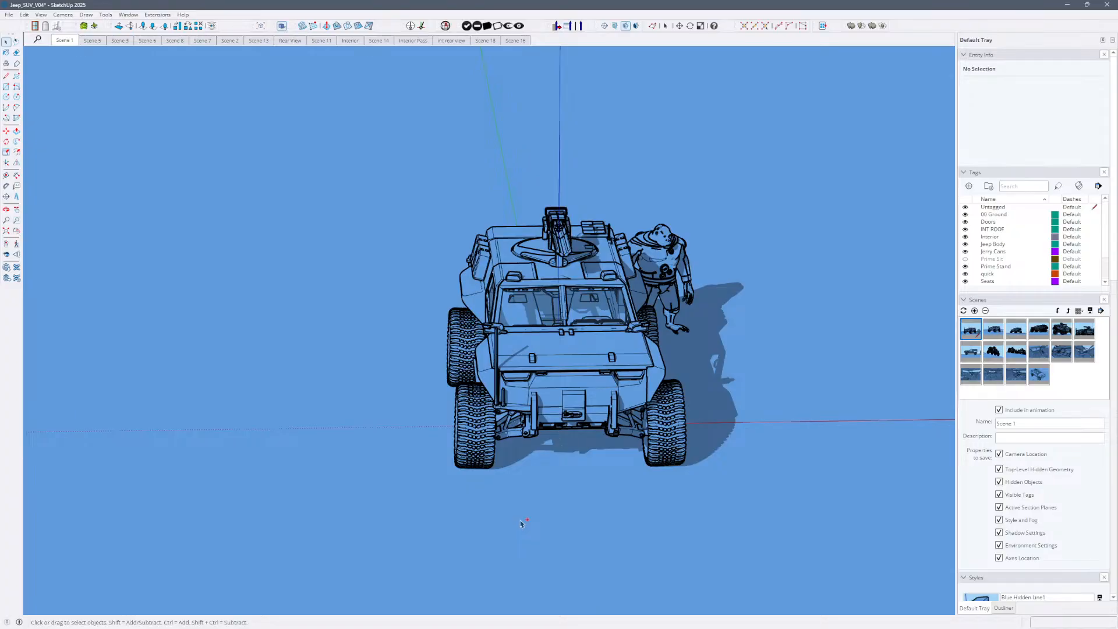
pyautogui.hotkey('ctrl', 's')
pyautogui.press('Return')
pyautogui.moveTo(534, 500); pyautogui.dragTo(519, 435, button='middle')
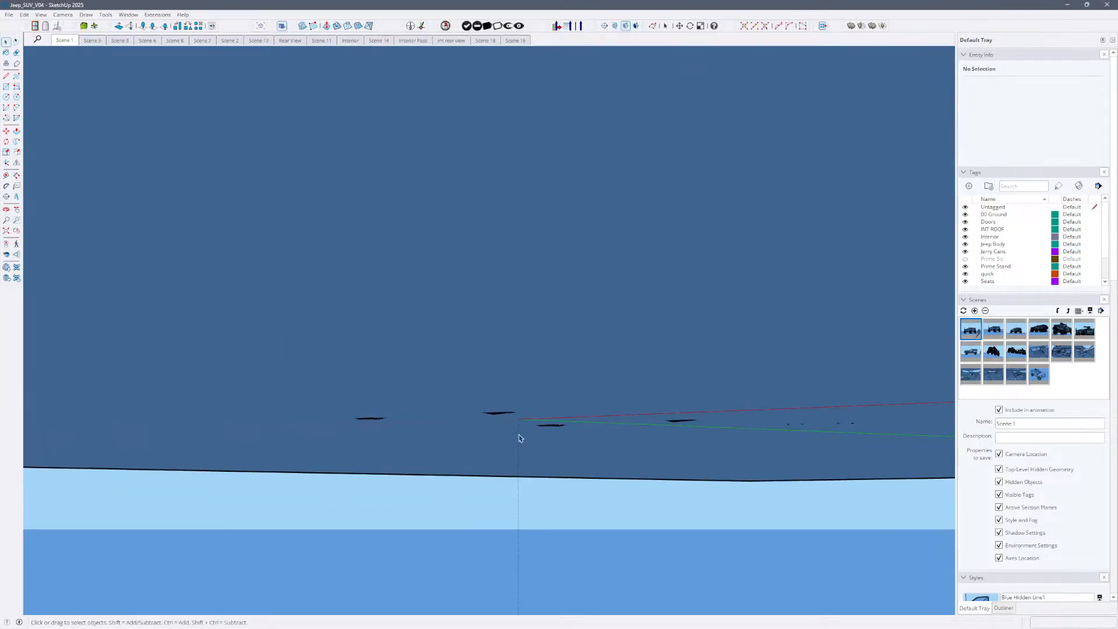
pyautogui.moveTo(240, 306); pyautogui.dragTo(234, 320, button='middle')
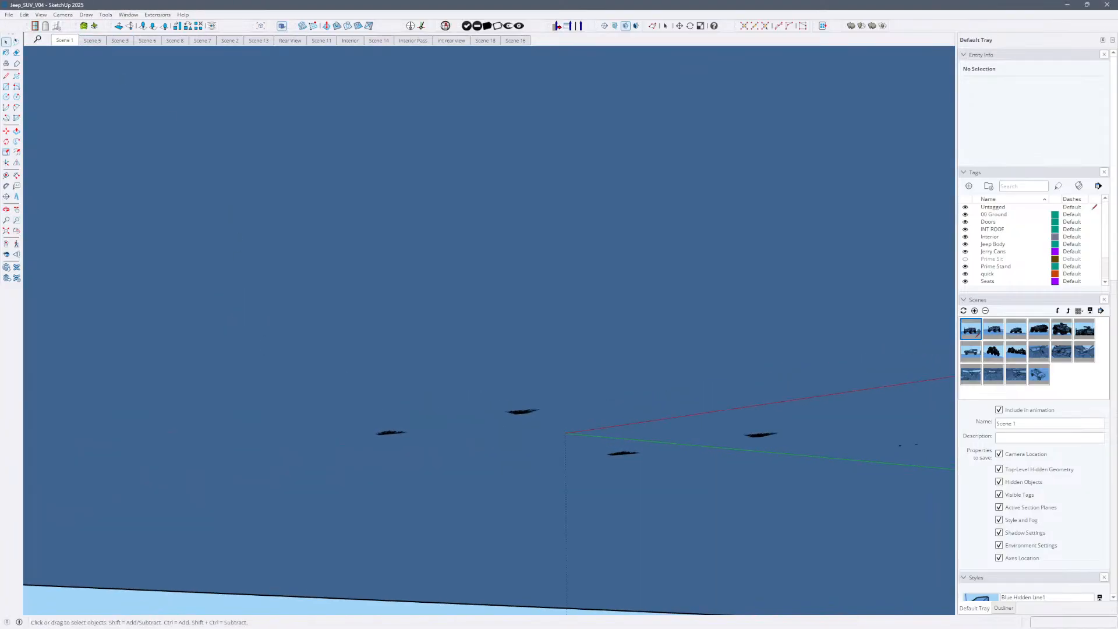
pyautogui.click(8, 14)
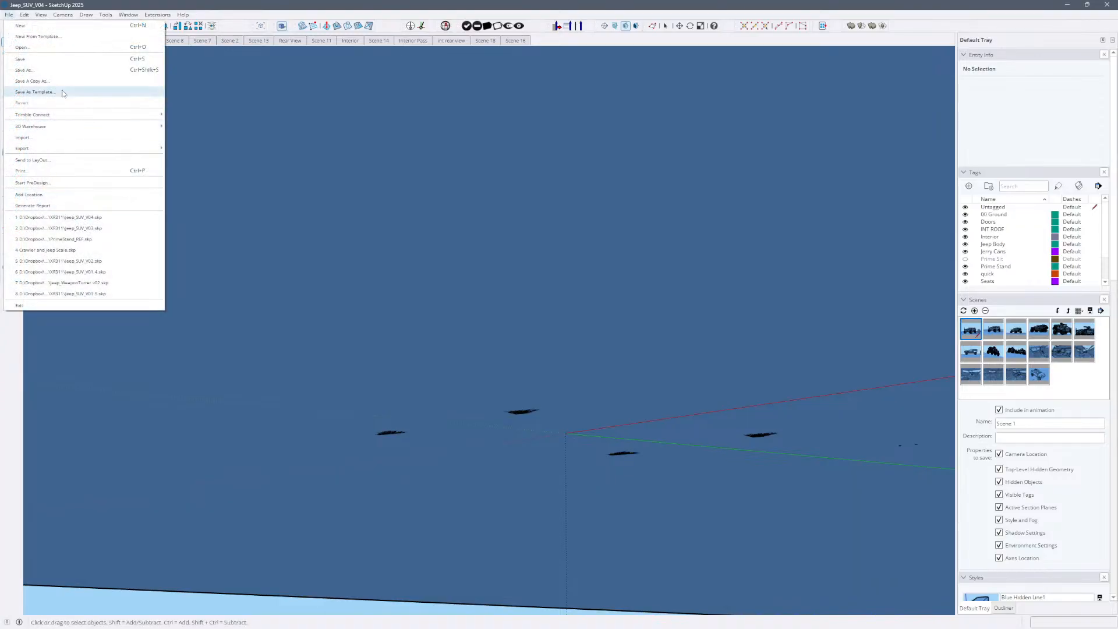
pyautogui.click(62, 72)
pyautogui.click(590, 383)
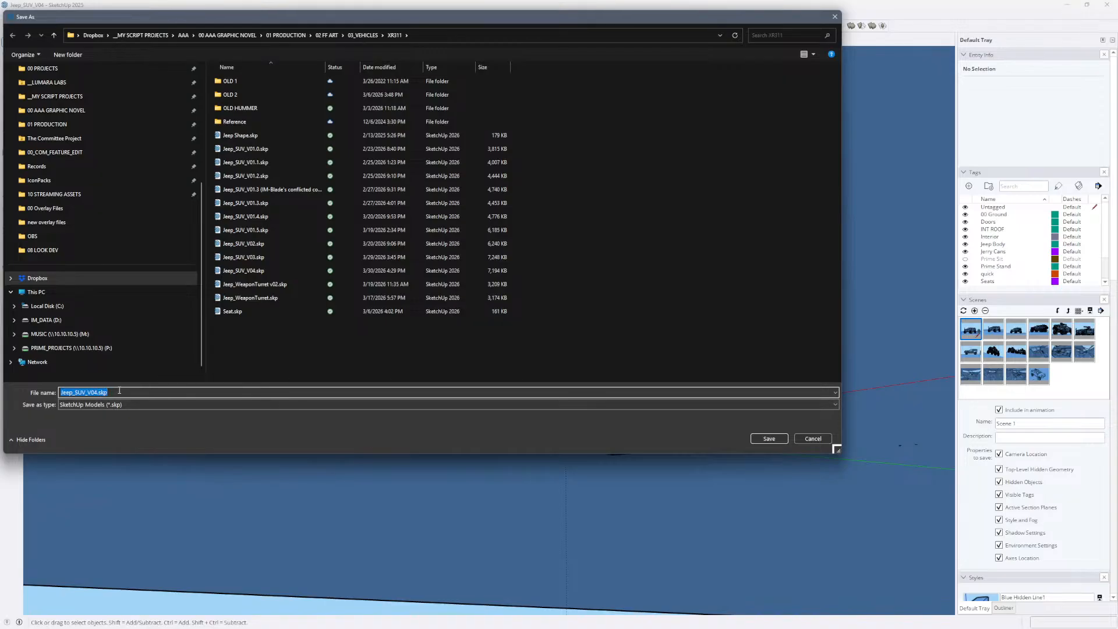
pyautogui.click(812, 438)
# Return to a view above the ground showing the vehicle and gorilla, and save the model without purging unused items.
pyautogui.moveTo(689, 474); pyautogui.dragTo(507, 502, button='middle')
pyautogui.hotkey('ctrl', 's')
pyautogui.click(584, 385)
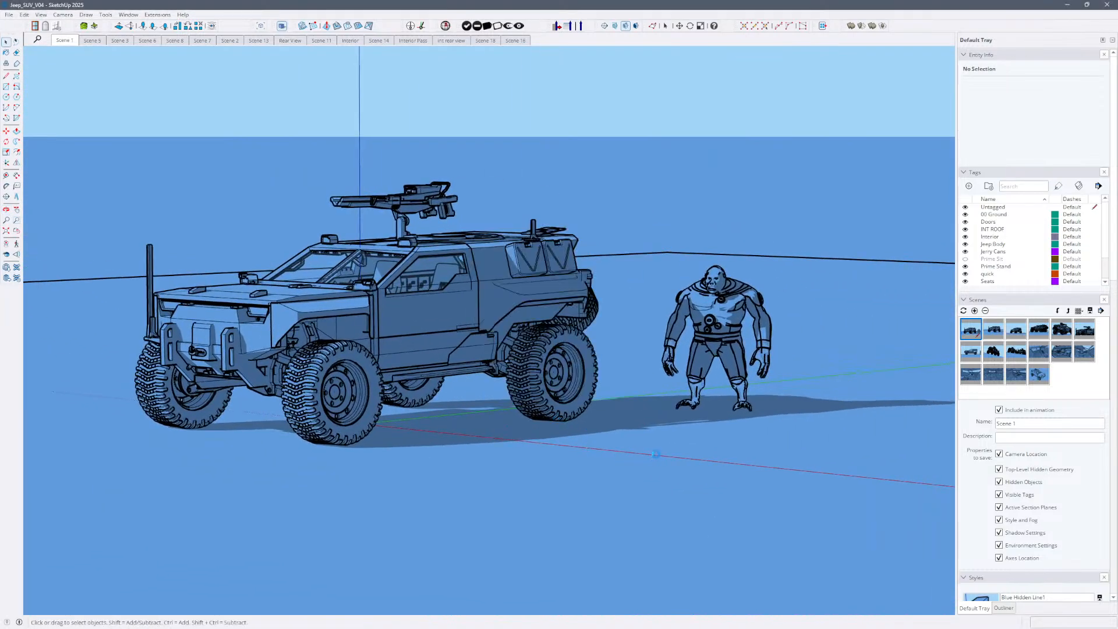
# Import the PrimeStand_REF character and place it on the ground directly beside the older gorilla.
pyautogui.moveTo(656, 453); pyautogui.dragTo(606, 431, button='middle')
pyautogui.moveTo(600, 430)
pyautogui.mouseDown(button='middle')
pyautogui.moveTo(643, 444)
pyautogui.moveTo(606, 435)
pyautogui.mouseUp(button='middle')
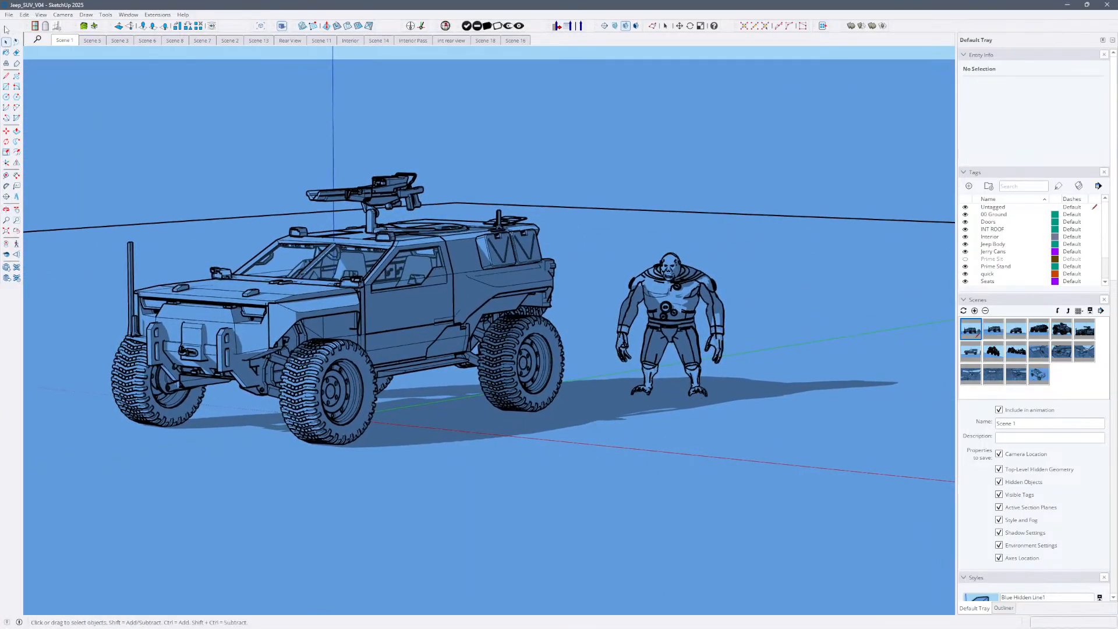
pyautogui.moveTo(764, 401)
pyautogui.mouseDown()
pyautogui.moveTo(782, 416)
pyautogui.moveTo(757, 398)
pyautogui.mouseUp()
pyautogui.click(757, 398)
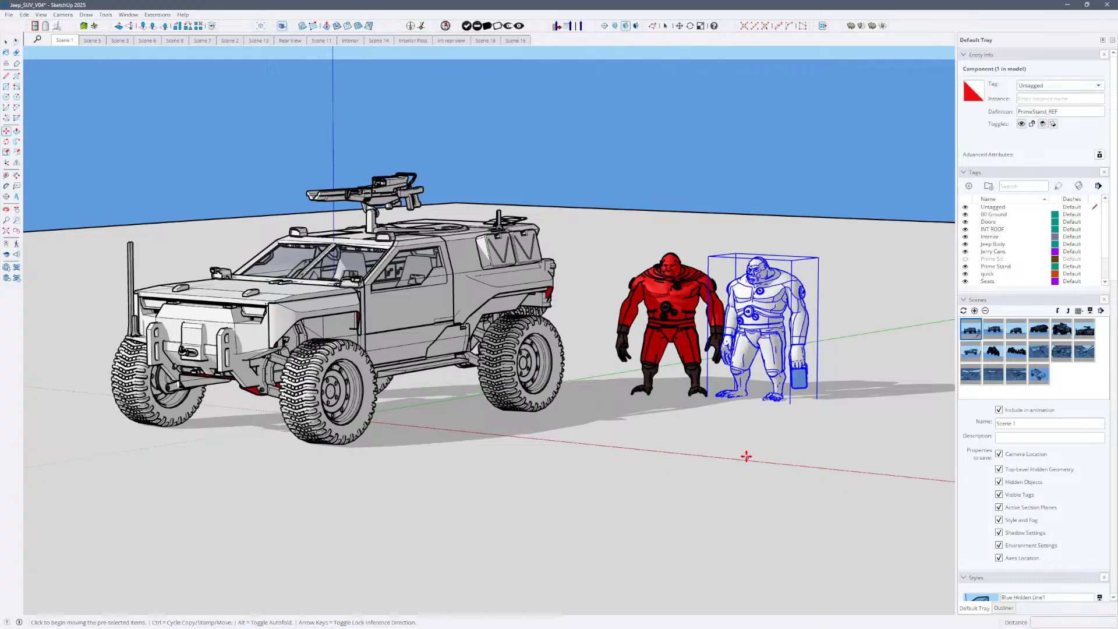
# Apply the Blue Hidden Line style from the default styles to the whole scene.
pyautogui.moveTo(716, 425); pyautogui.dragTo(711, 391, button='middle')
pyautogui.scroll(2, 780, 406)
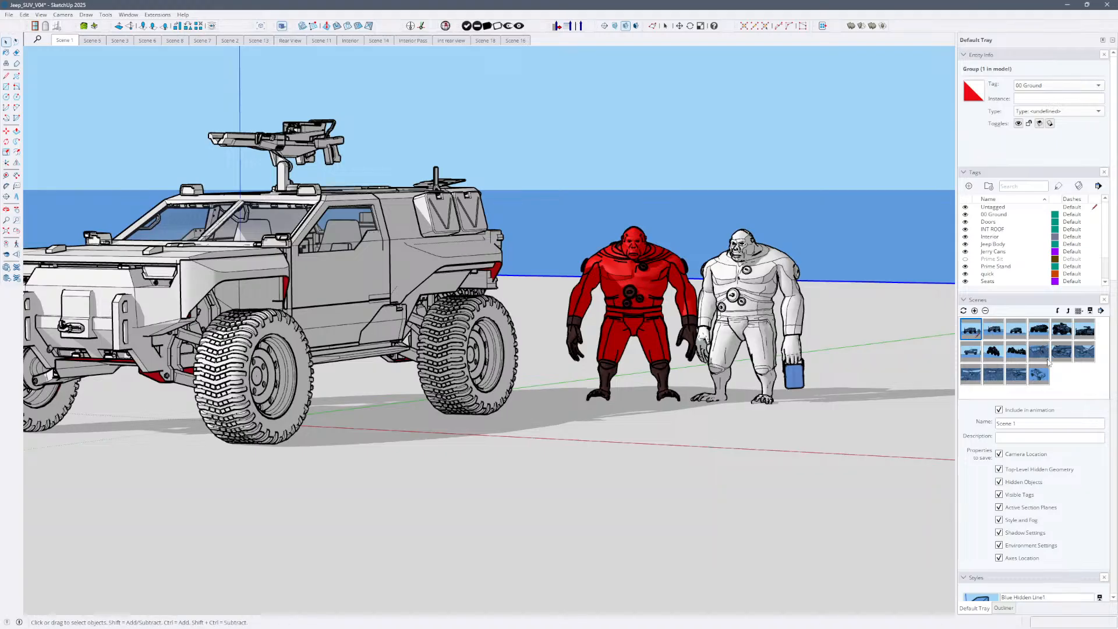
pyautogui.scroll(-6, 1028, 261)
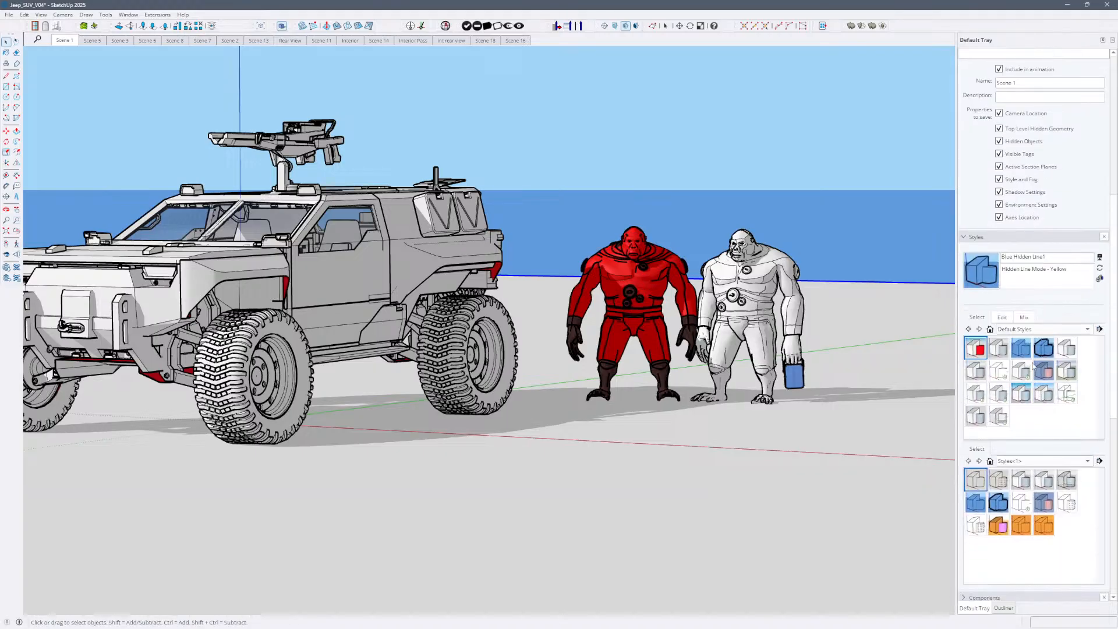
pyautogui.click(1024, 348)
# Compare the older gorilla with the imported one up close and from different angles.
pyautogui.scroll(5, 777, 319)
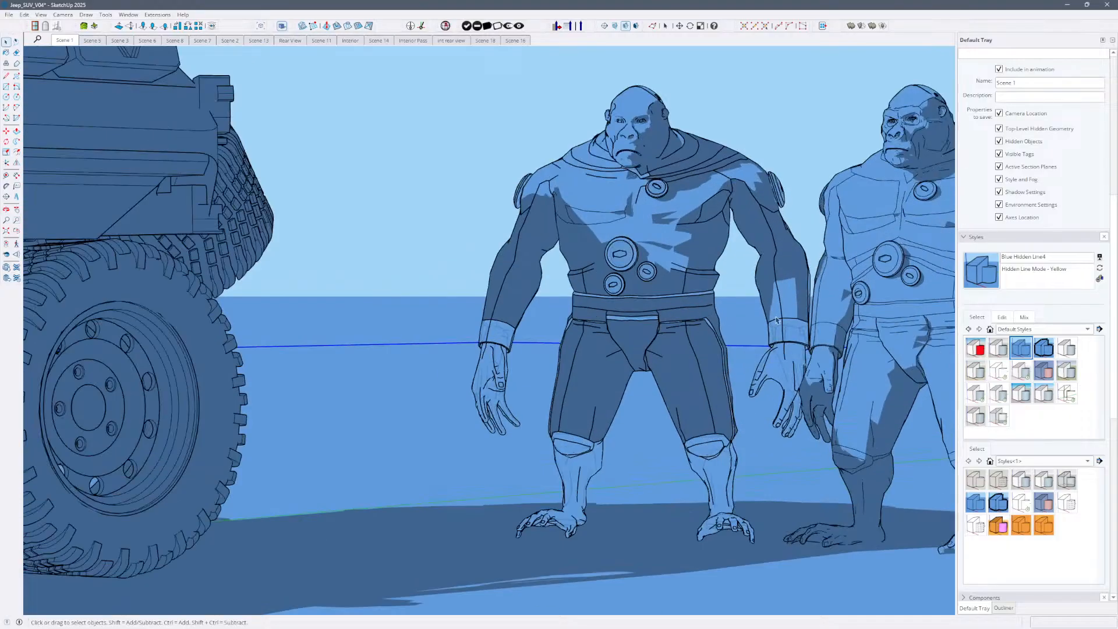
pyautogui.scroll(-2, 660, 350)
pyautogui.moveTo(794, 319)
pyautogui.keyDown('shift'); pyautogui.mouseDown(button='middle')
pyautogui.moveTo(660, 349)
pyautogui.moveTo(833, 365)
pyautogui.moveTo(644, 366)
pyautogui.moveTo(718, 387)
pyautogui.moveTo(698, 409)
pyautogui.mouseUp(button='middle'); pyautogui.keyUp('shift')
pyautogui.scroll(-3, 626, 376)
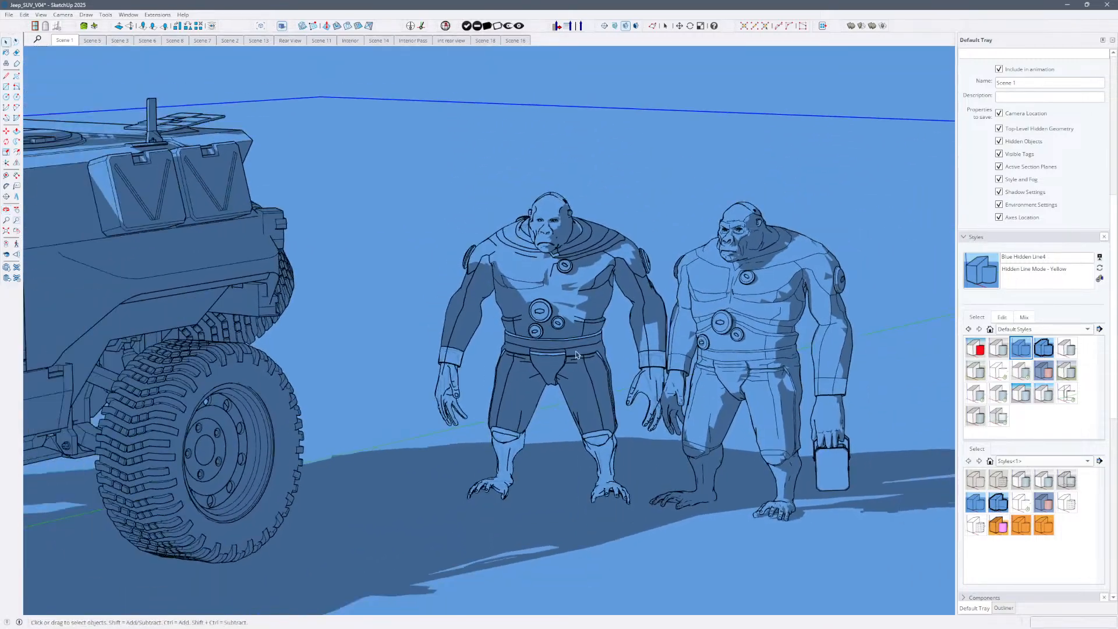
pyautogui.click(589, 360)
pyautogui.moveTo(588, 374); pyautogui.dragTo(722, 413, button='middle')
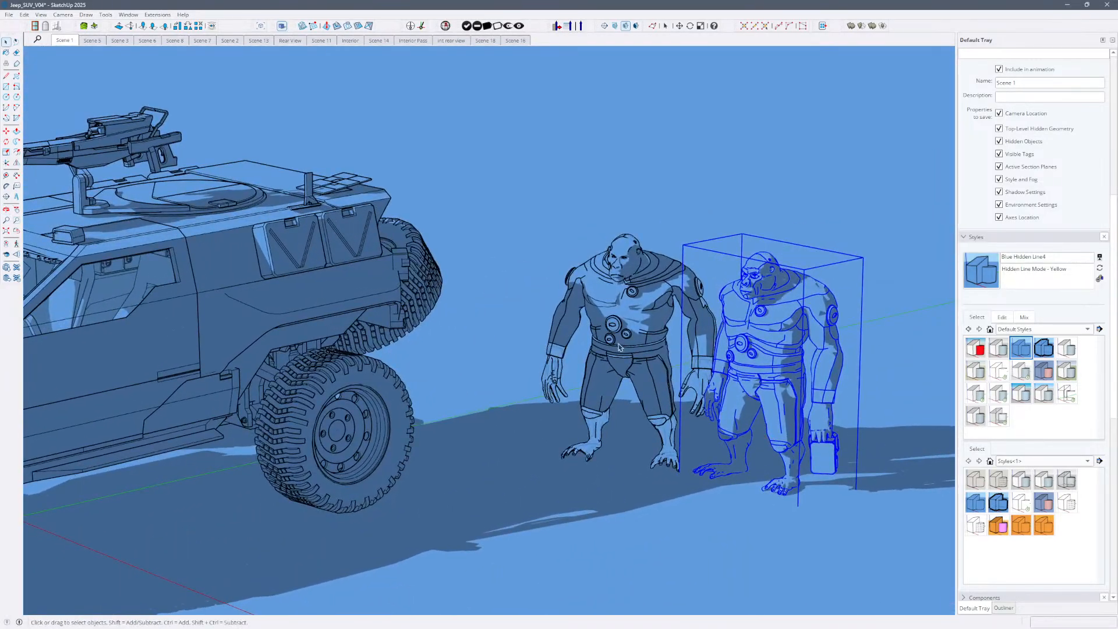
# Select the older gorilla standing between the vehicle and the imported character and delete it.
pyautogui.click(620, 349)
pyautogui.scroll(-3, 698, 382)
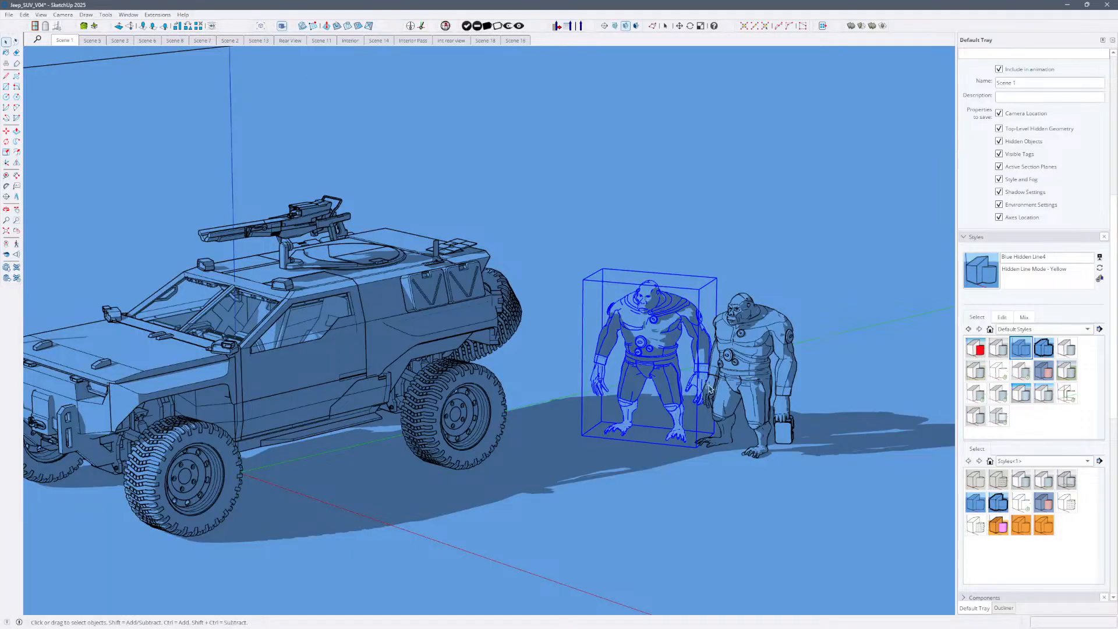
pyautogui.press('Delete')
# Move the imported gorilla character about 9' 6" along the ground so it stands beside the vehicle's rear wheel.
pyautogui.click(763, 387)
pyautogui.press('m')
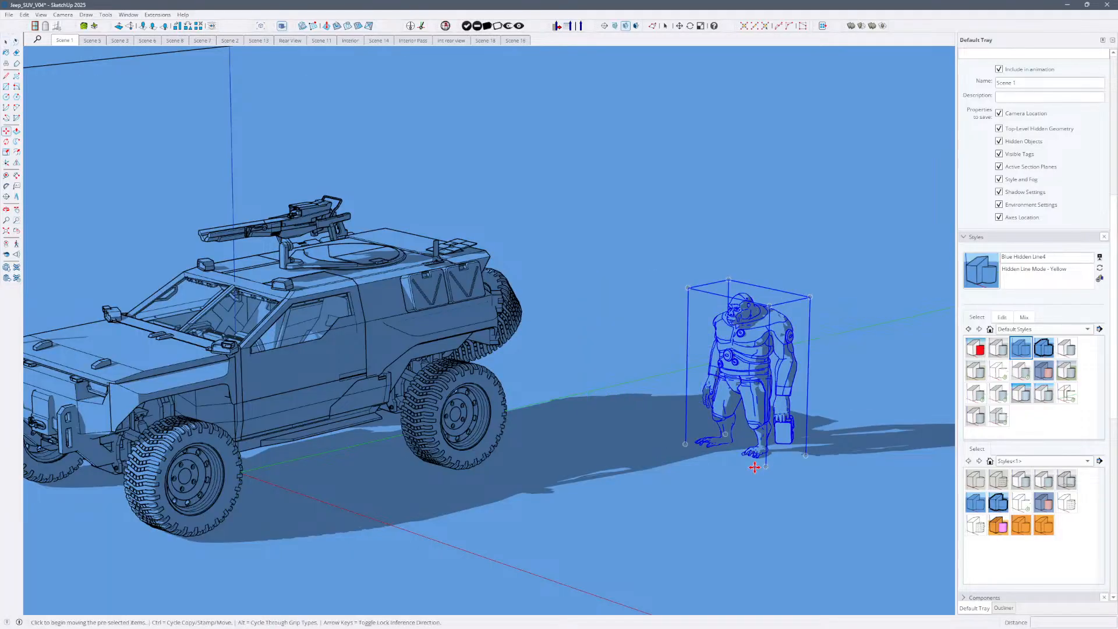
pyautogui.click(755, 466)
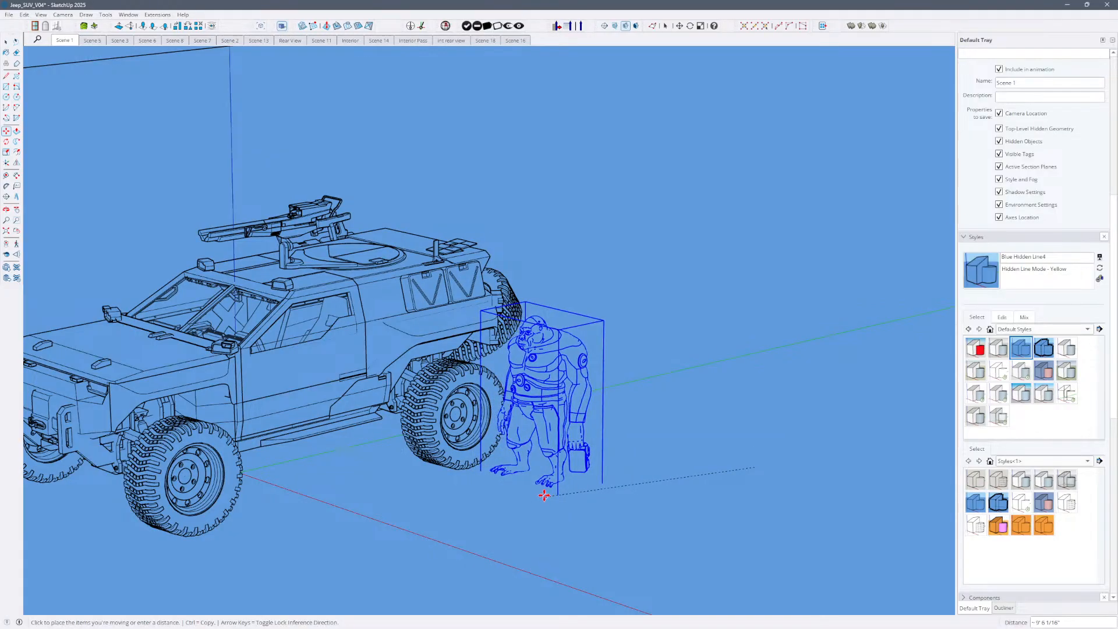
pyautogui.click(544, 496)
pyautogui.moveTo(443, 426); pyautogui.dragTo(641, 387, button='middle')
pyautogui.press('space')
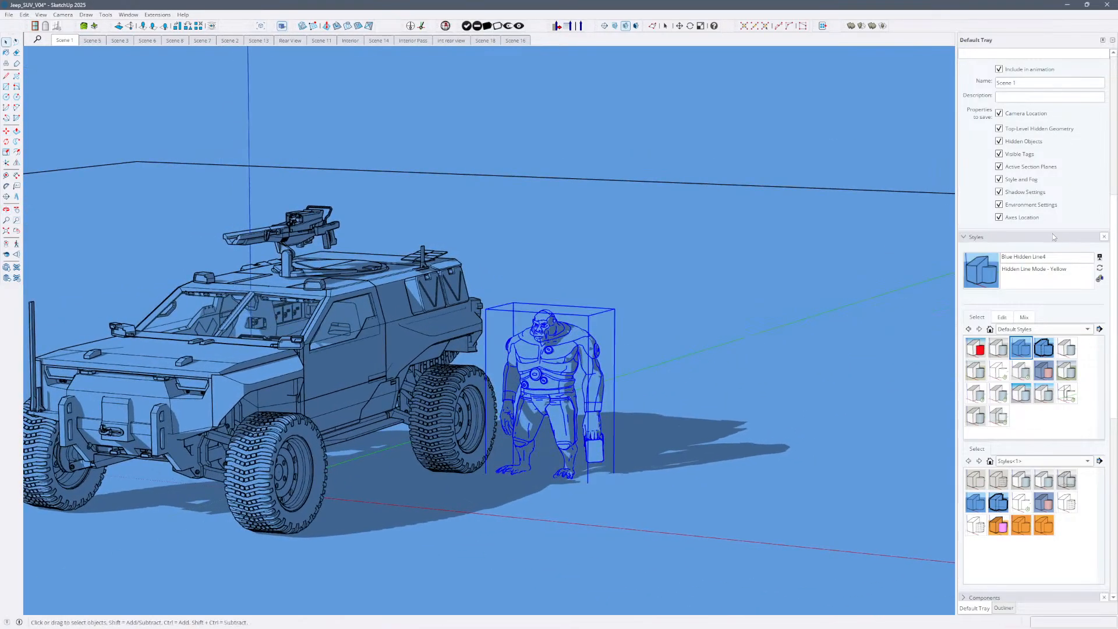
# Assign the PrimeStand_REF component to the Prime Stand tag.
pyautogui.scroll(6, 1053, 233)
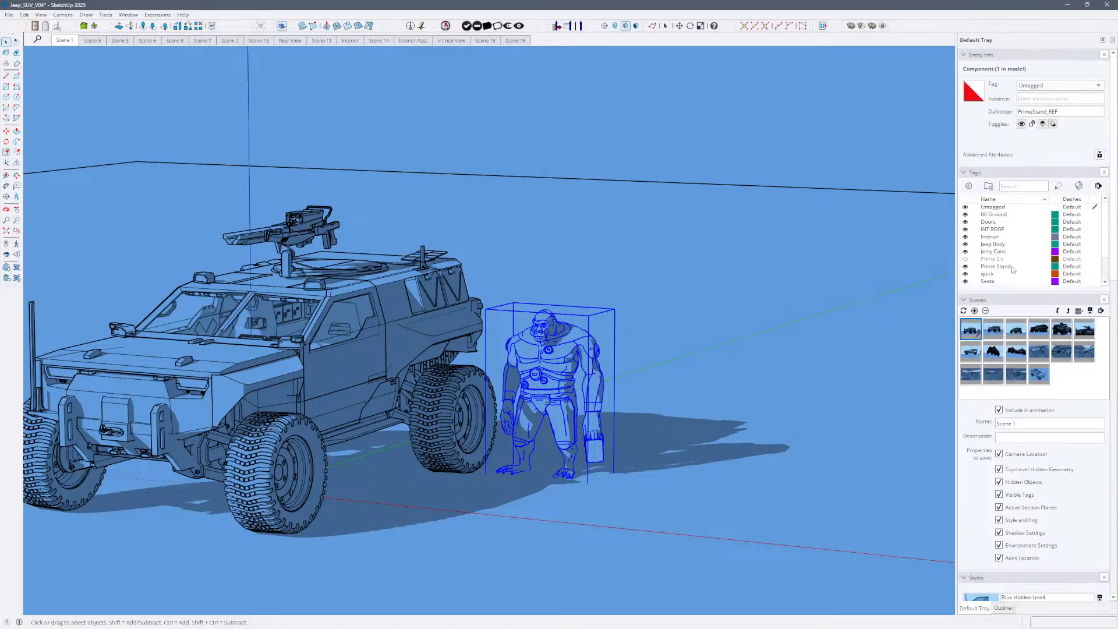
pyautogui.click(1064, 87)
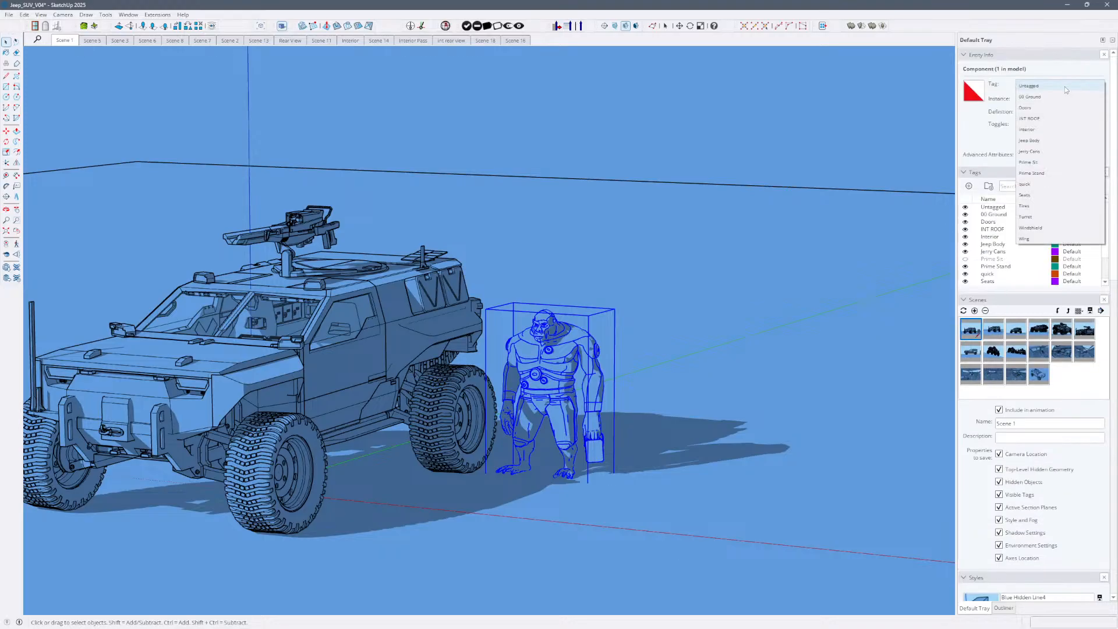
pyautogui.click(1068, 171)
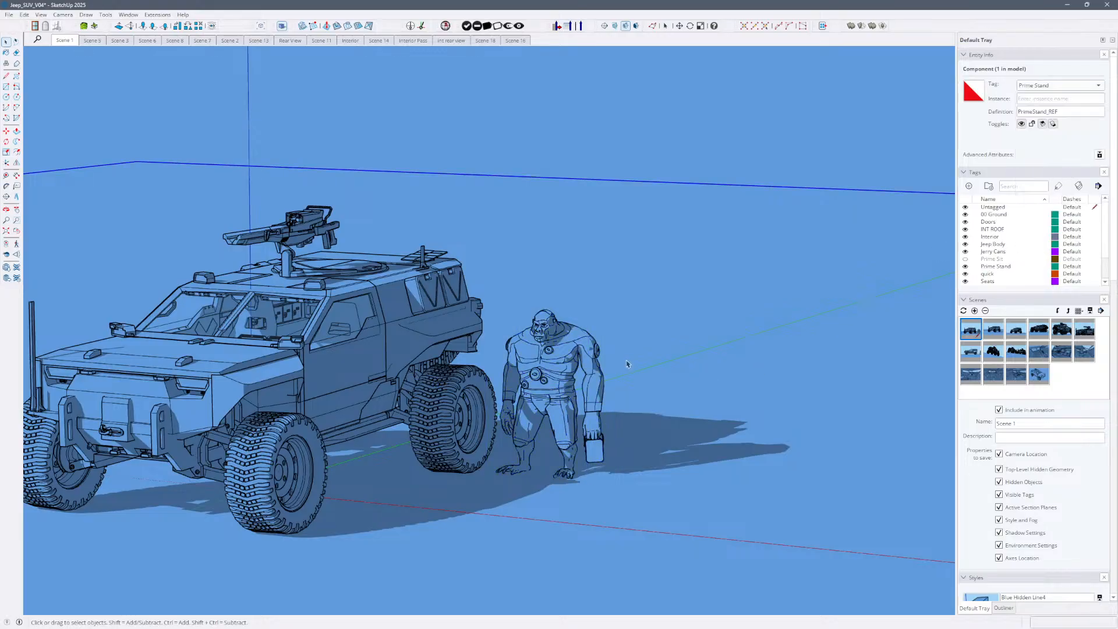
# Save the vehicle scene with the repositioned and retagged character.
pyautogui.moveTo(627, 363); pyautogui.dragTo(681, 378, button='middle')
pyautogui.scroll(3, 595, 371)
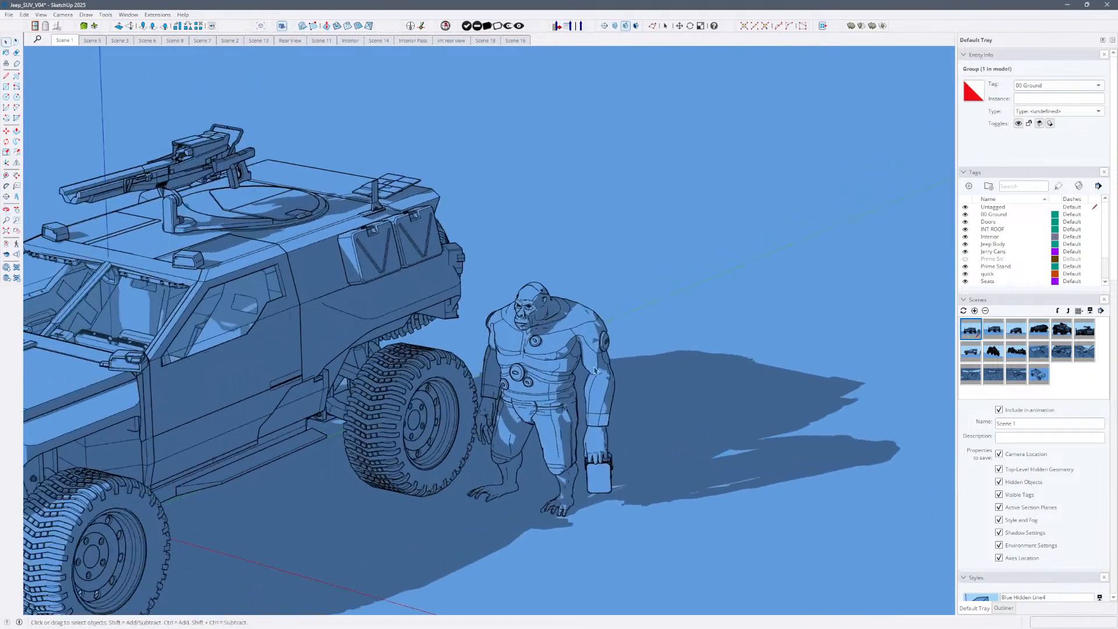
pyautogui.moveTo(595, 371); pyautogui.dragTo(671, 271, button='middle')
pyautogui.scroll(-3, 691, 281)
pyautogui.scroll(5, 658, 285)
pyautogui.scroll(-3, 674, 272)
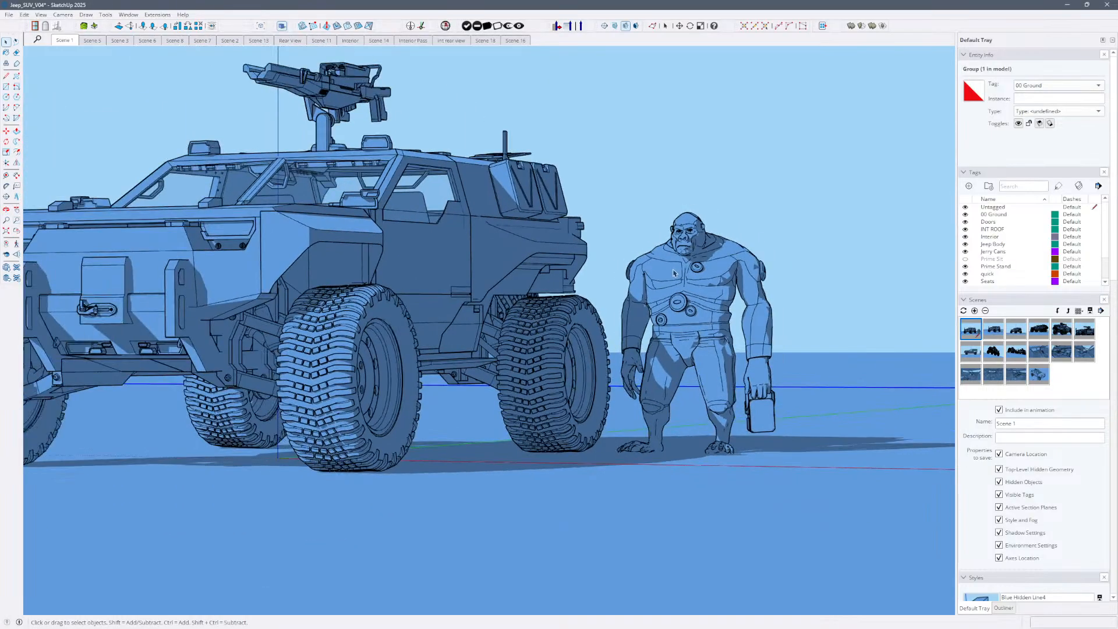
pyautogui.hotkey('ctrl', 's')
pyautogui.press('Return')
# Examine the standing gorilla next to the vehicle's rear wheel up close and from low and high angles.
pyautogui.moveTo(635, 313); pyautogui.dragTo(419, 402, button='middle')
pyautogui.moveTo(600, 402); pyautogui.dragTo(736, 355, button='middle')
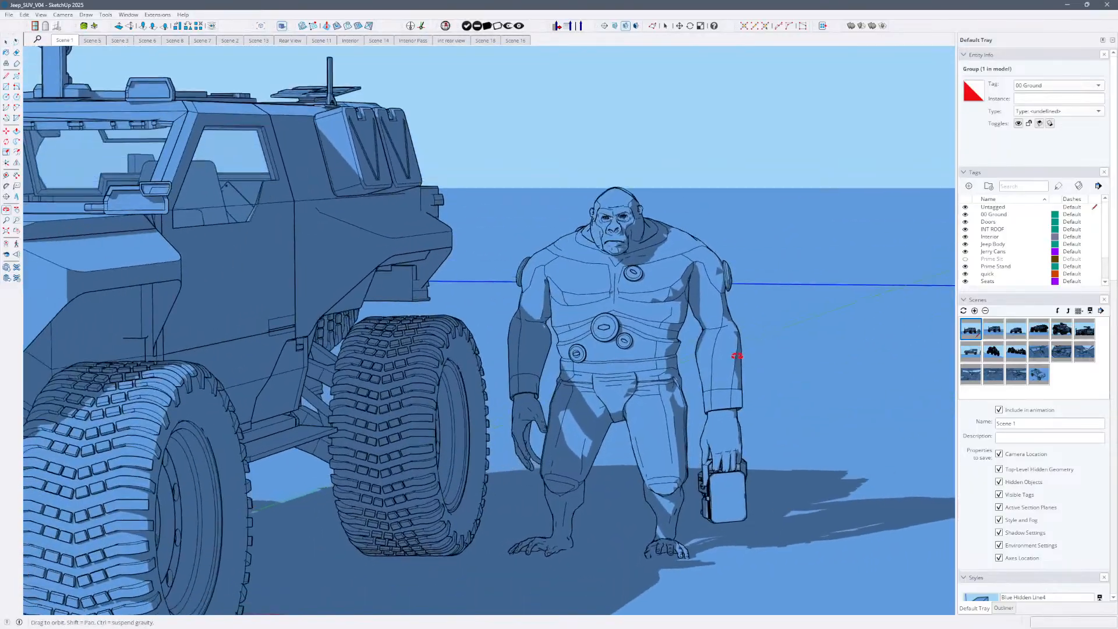
pyautogui.scroll(4, 645, 253)
pyautogui.moveTo(644, 254); pyautogui.dragTo(400, 179, button='middle')
pyautogui.click(65, 40)
pyautogui.moveTo(643, 331); pyautogui.dragTo(657, 332, button='middle')
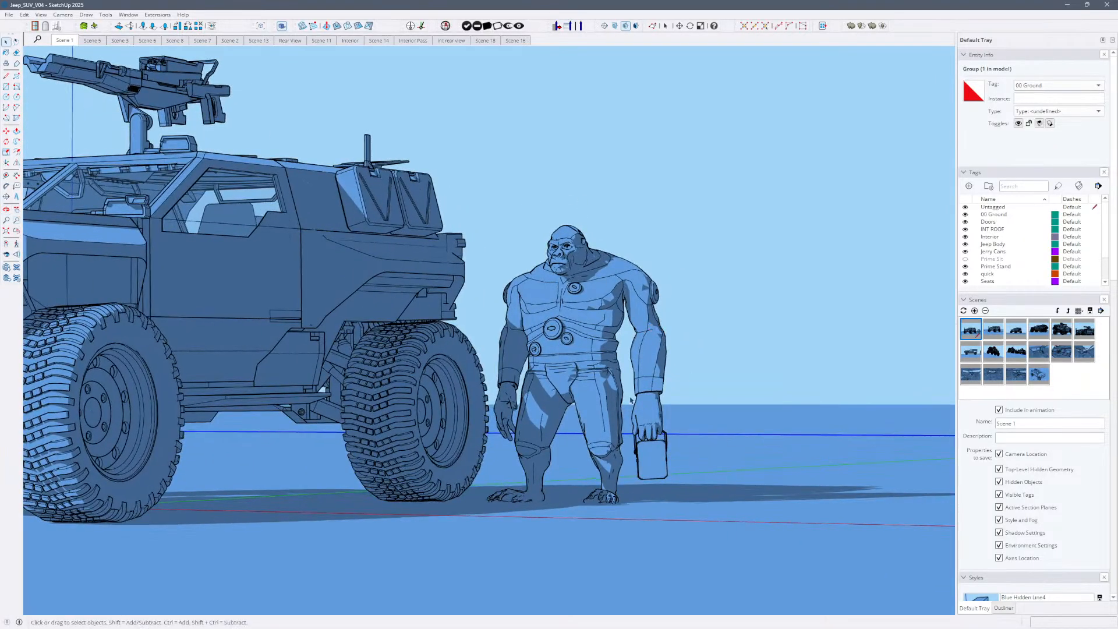
pyautogui.moveTo(630, 401); pyautogui.dragTo(664, 403, button='middle')
pyautogui.scroll(6, 571, 254)
pyautogui.scroll(-5, 703, 303)
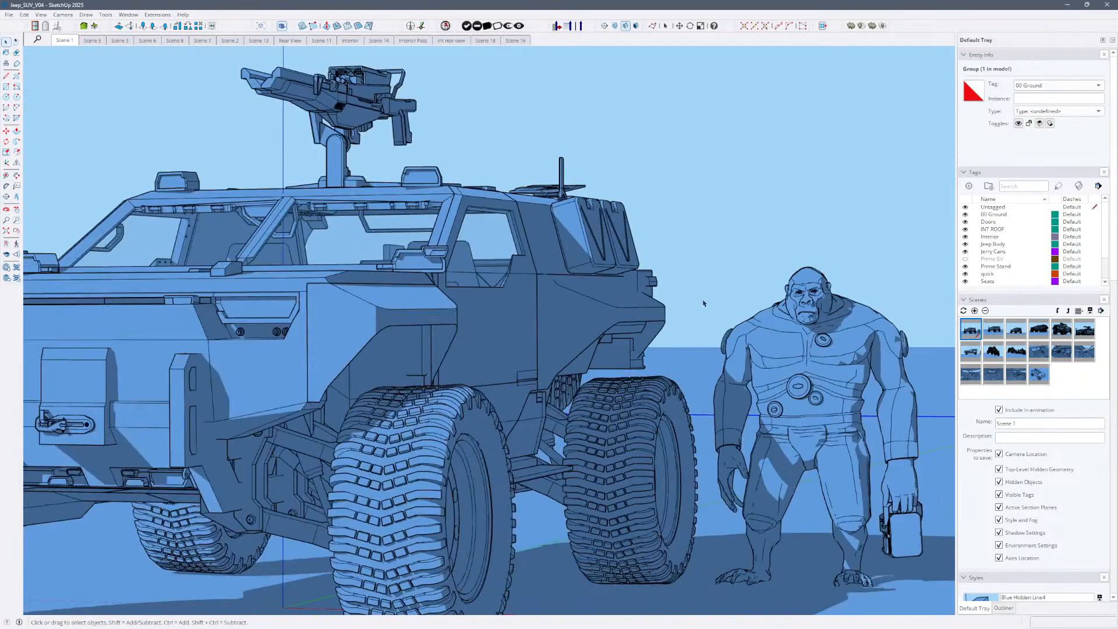
pyautogui.scroll(5, 704, 303)
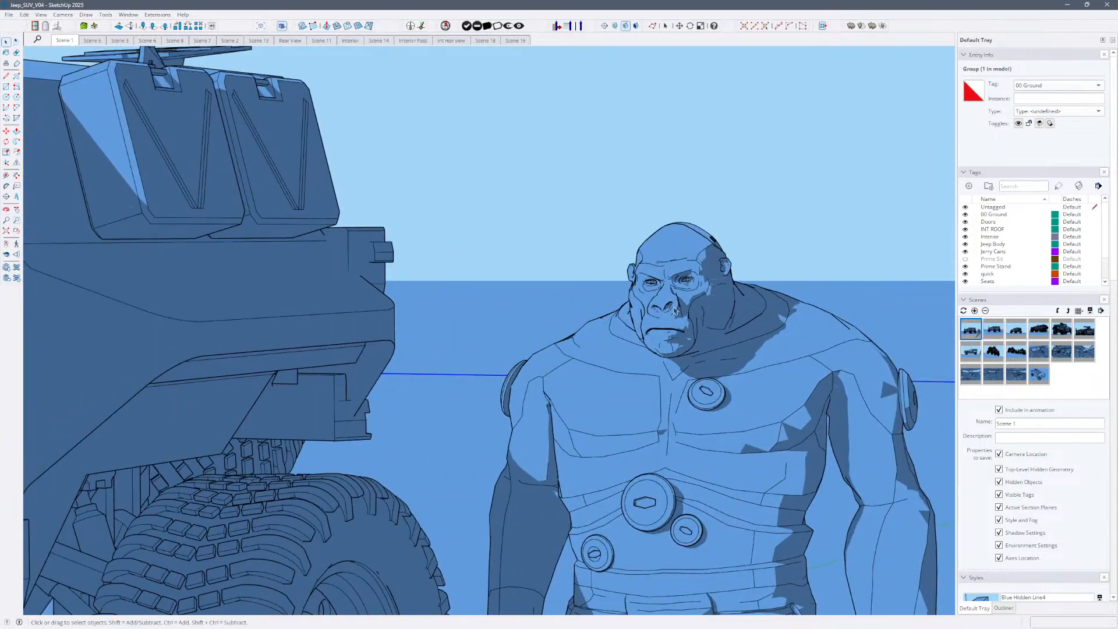
pyautogui.moveTo(674, 310); pyautogui.dragTo(627, 283, button='middle')
pyautogui.moveTo(666, 346); pyautogui.dragTo(751, 322, button='middle')
pyautogui.scroll(-3, 753, 357)
pyautogui.keyDown('shift'); pyautogui.moveTo(755, 364); pyautogui.dragTo(630, 197, button='middle'); pyautogui.keyUp('shift')
pyautogui.scroll(-2, 691, 418)
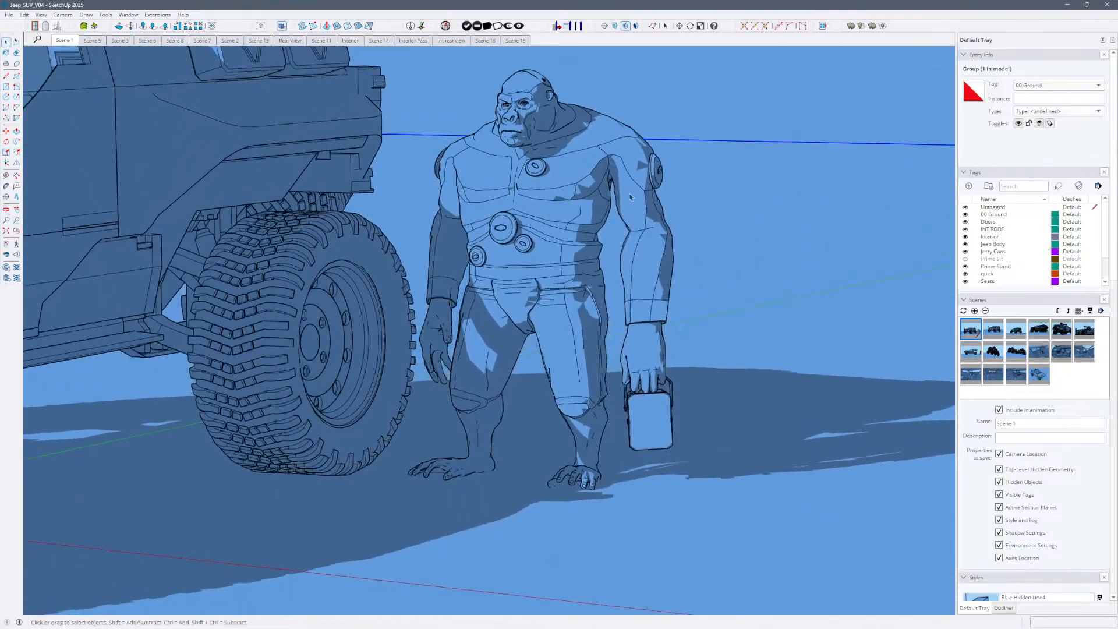
pyautogui.moveTo(588, 403); pyautogui.dragTo(647, 280, button='middle')
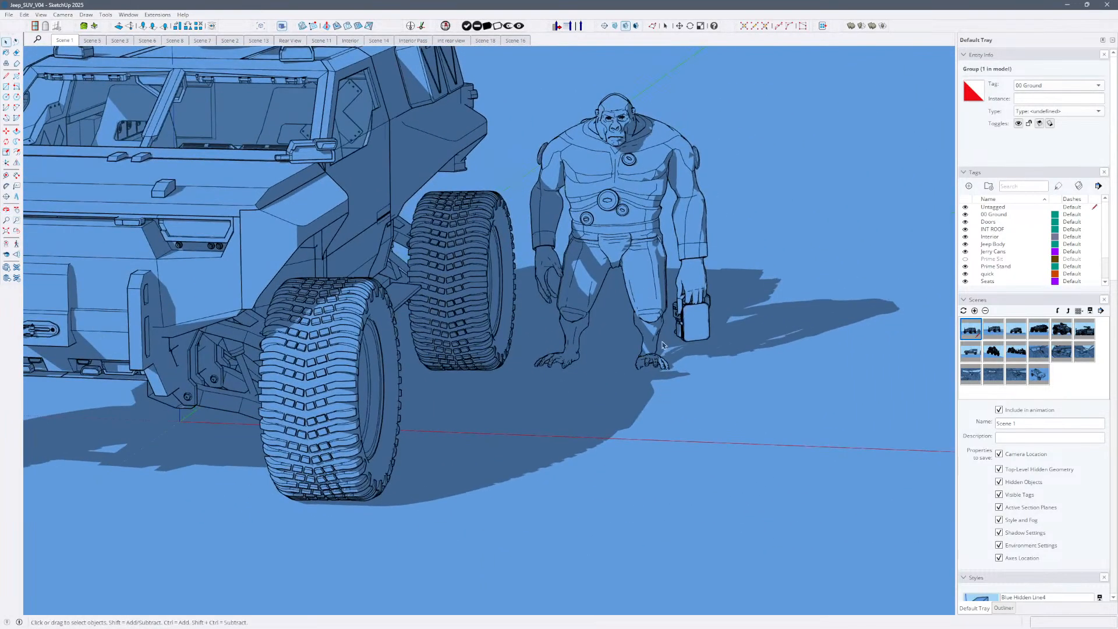
pyautogui.moveTo(662, 345); pyautogui.dragTo(723, 384, button='middle')
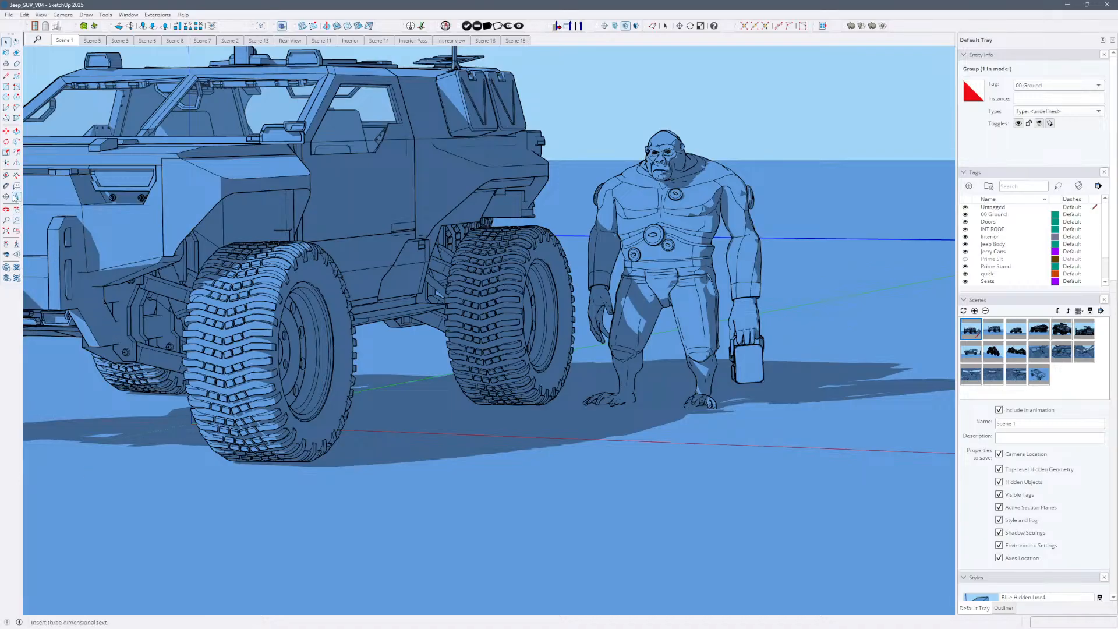
pyautogui.moveTo(476, 447); pyautogui.dragTo(512, 436, button='middle')
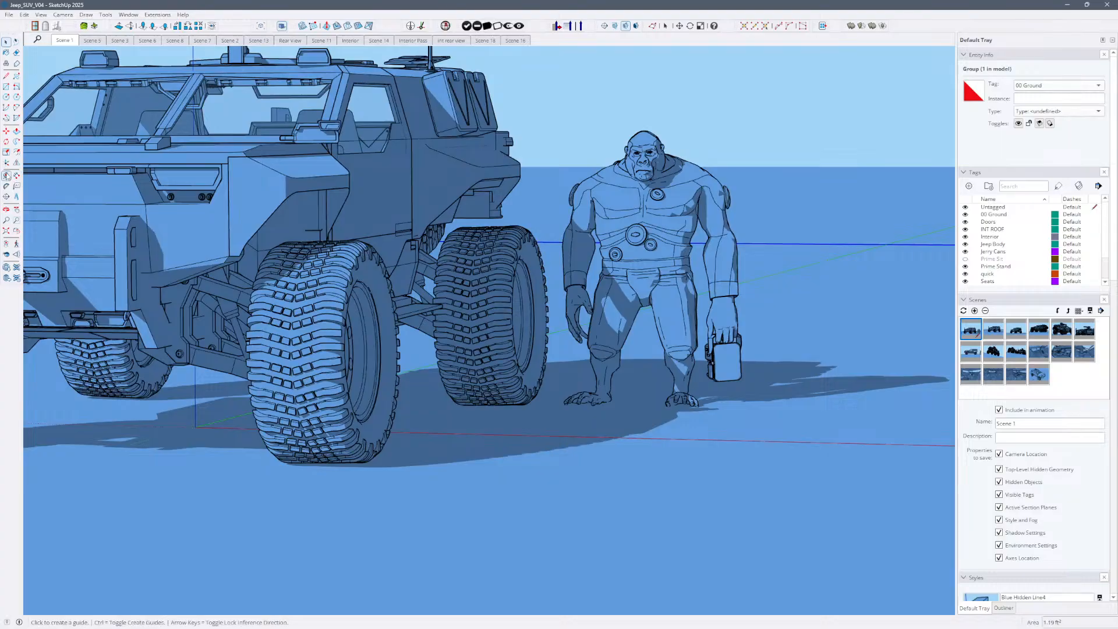
# Measure the gorilla's height with the Tape Measure from the ground beside its foot to the top of its head.
pyautogui.click(716, 128)
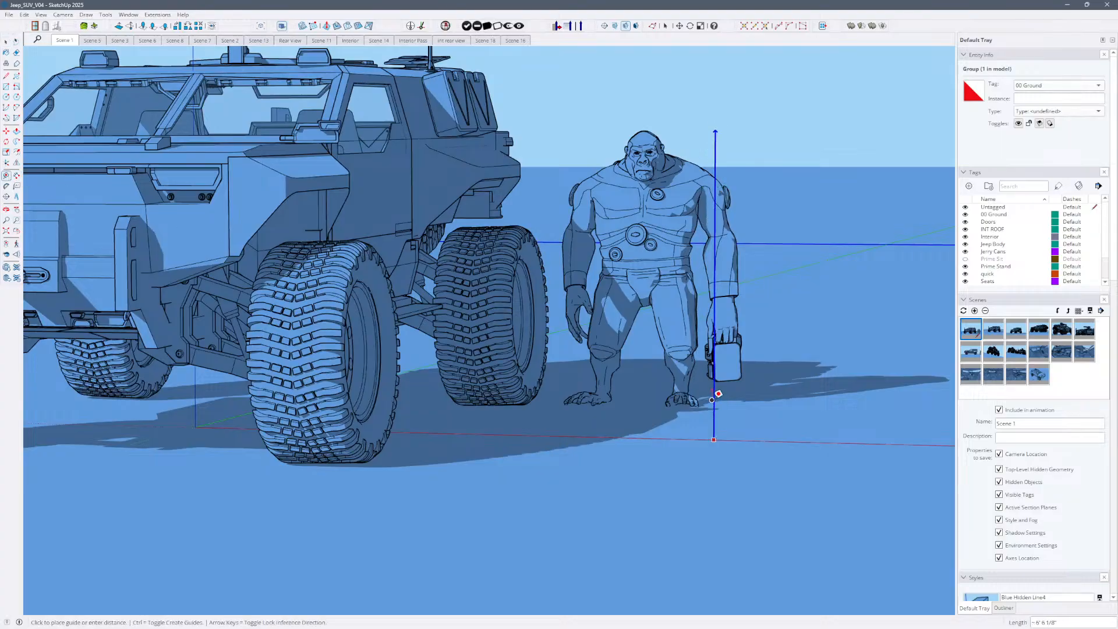
pyautogui.click(710, 401)
pyautogui.scroll(4, 713, 407)
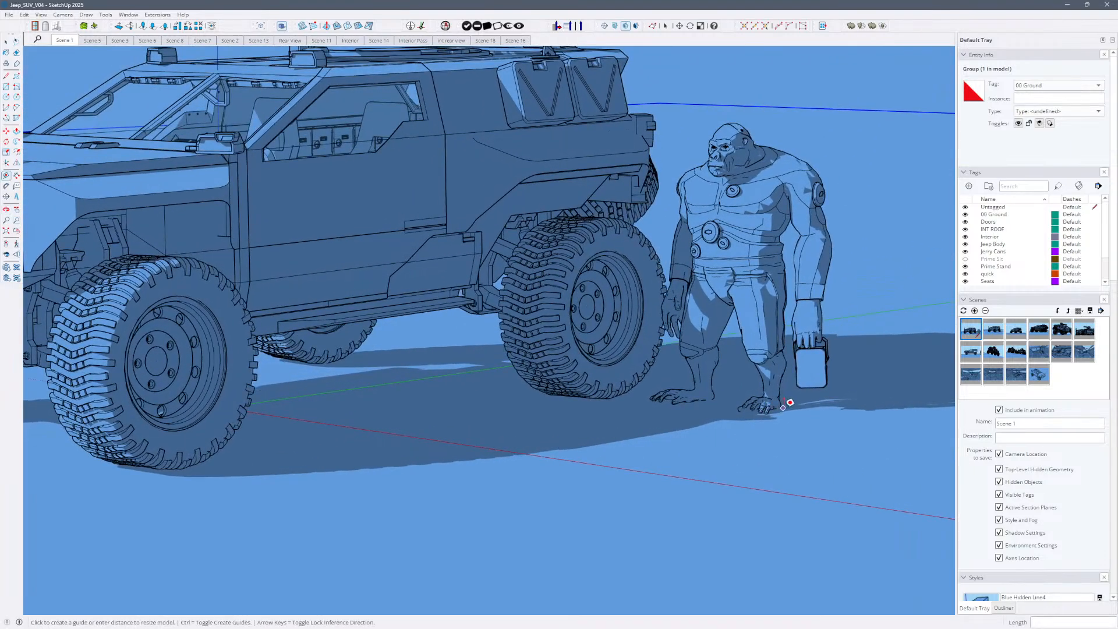
pyautogui.click(784, 407)
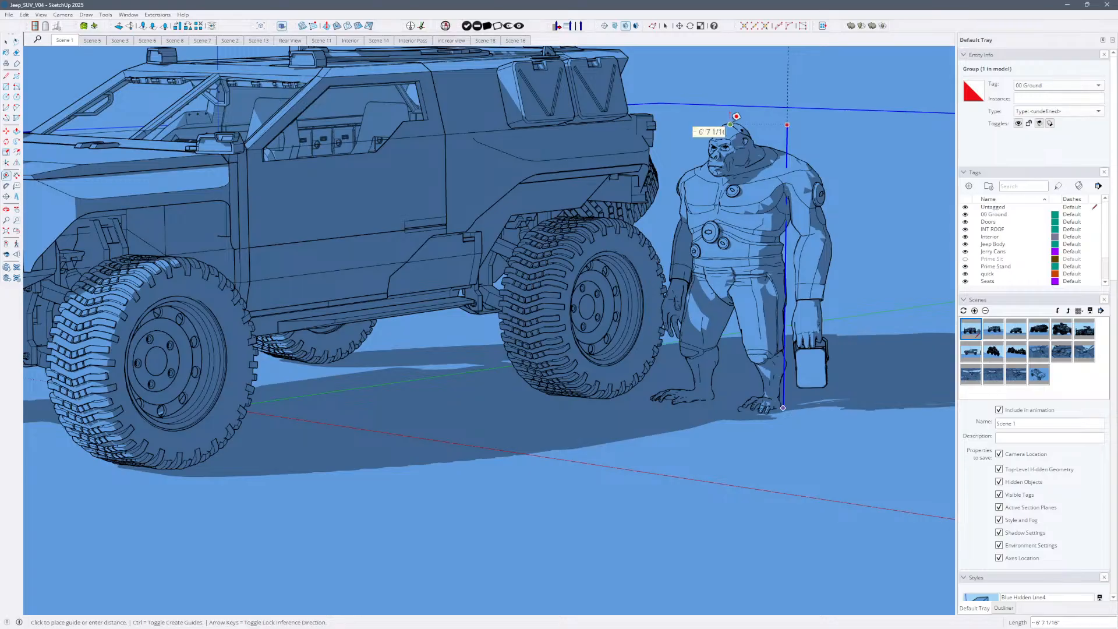
pyautogui.click(736, 117)
pyautogui.press('space')
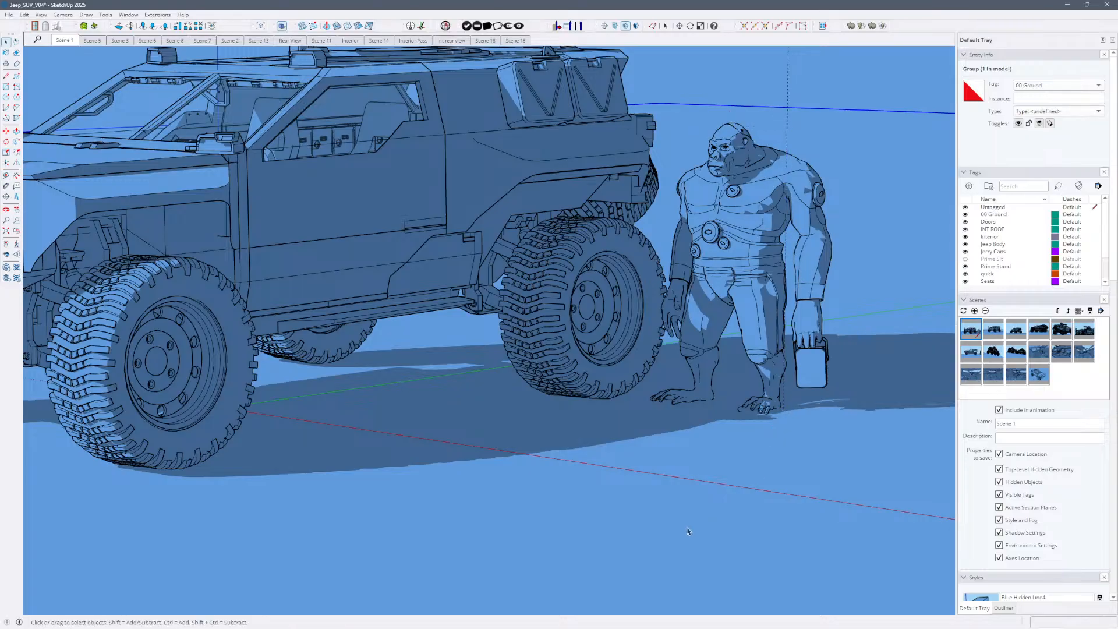
# Examine the vehicle and the gorilla together from the front and side to judge their relative scale.
pyautogui.scroll(-3, 664, 502)
pyautogui.moveTo(607, 452); pyautogui.dragTo(796, 442, button='middle')
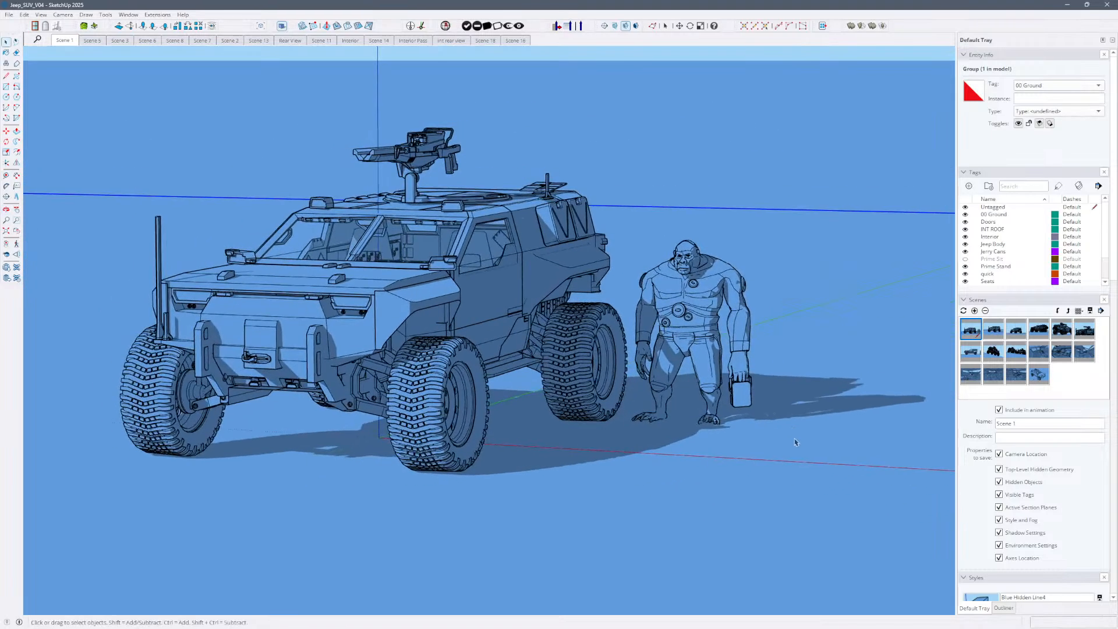
pyautogui.hotkey('shift', 'p')
pyautogui.click(594, 386)
pyautogui.moveTo(806, 391); pyautogui.dragTo(621, 356, button='middle')
pyautogui.hotkey('shift', 'p')
pyautogui.press('Return')
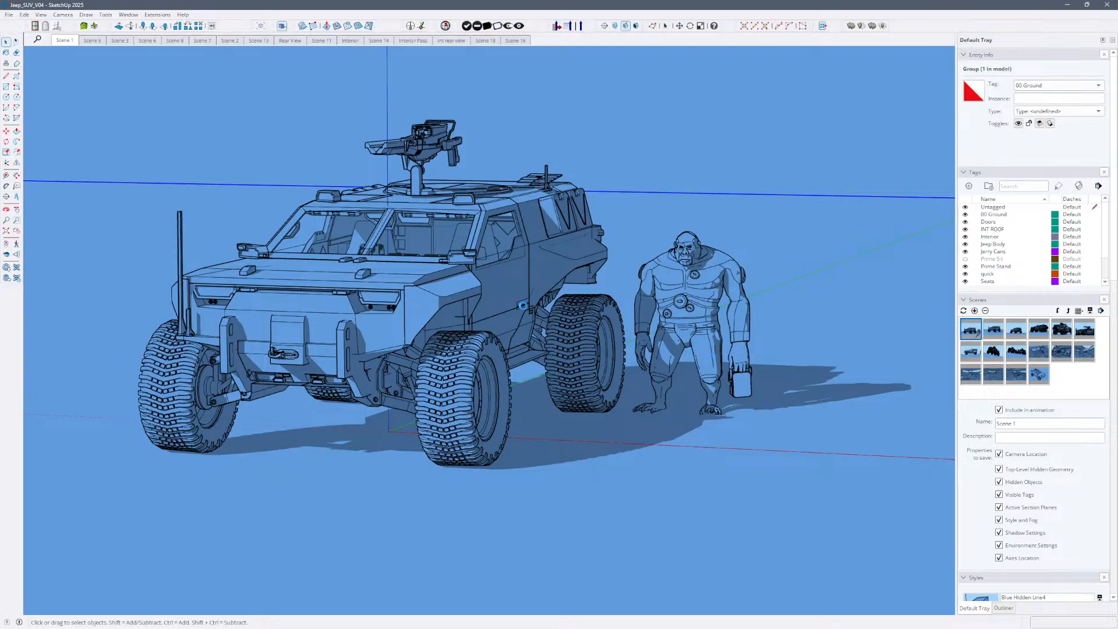
pyautogui.moveTo(565, 321); pyautogui.dragTo(845, 341, button='middle')
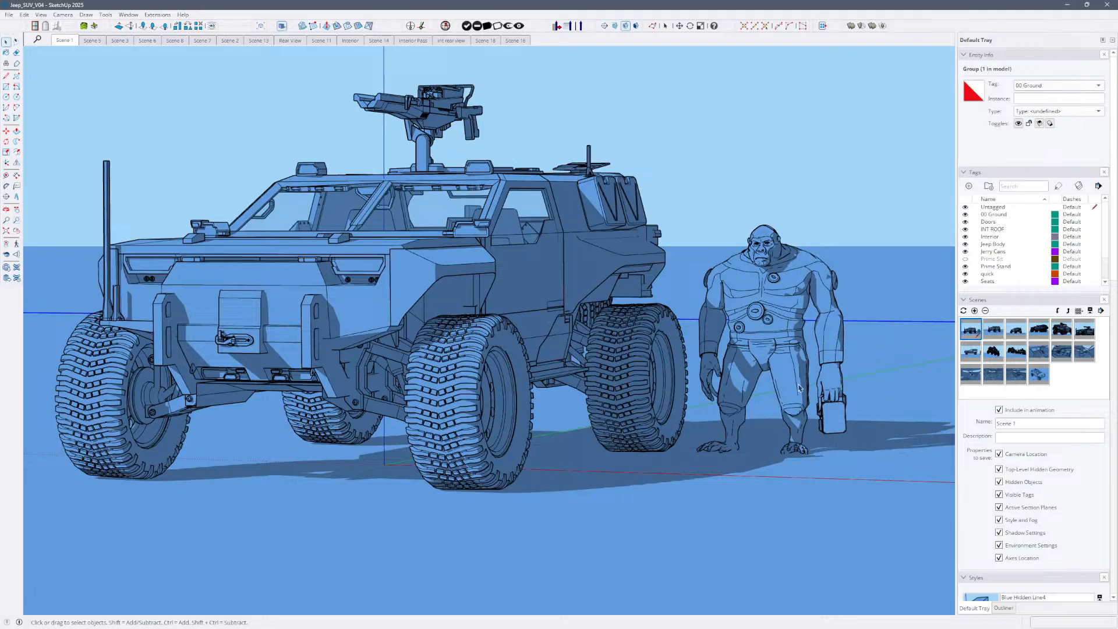
pyautogui.moveTo(798, 388); pyautogui.dragTo(534, 383, button='middle')
pyautogui.scroll(-2, 541, 385)
pyautogui.moveTo(661, 410); pyautogui.dragTo(622, 411, button='middle')
pyautogui.scroll(5, 698, 386)
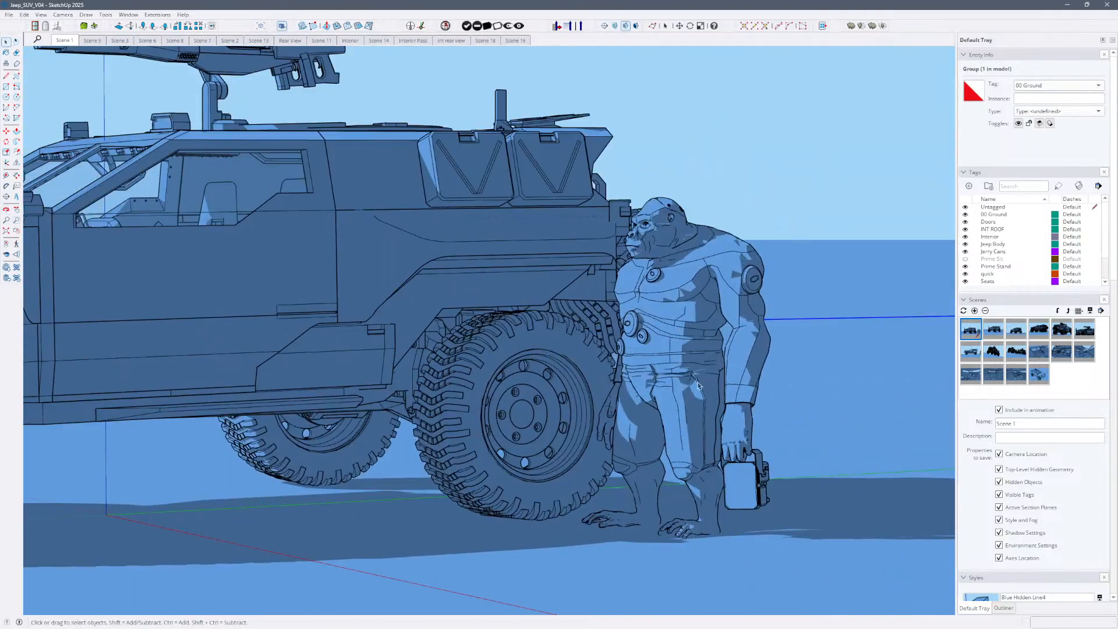
pyautogui.scroll(1, 699, 386)
pyautogui.moveTo(698, 386); pyautogui.dragTo(796, 360, button='middle')
pyautogui.click(774, 432)
pyautogui.moveTo(773, 432); pyautogui.dragTo(740, 463, button='middle')
pyautogui.scroll(-2, 774, 435)
pyautogui.scroll(-2, 591, 434)
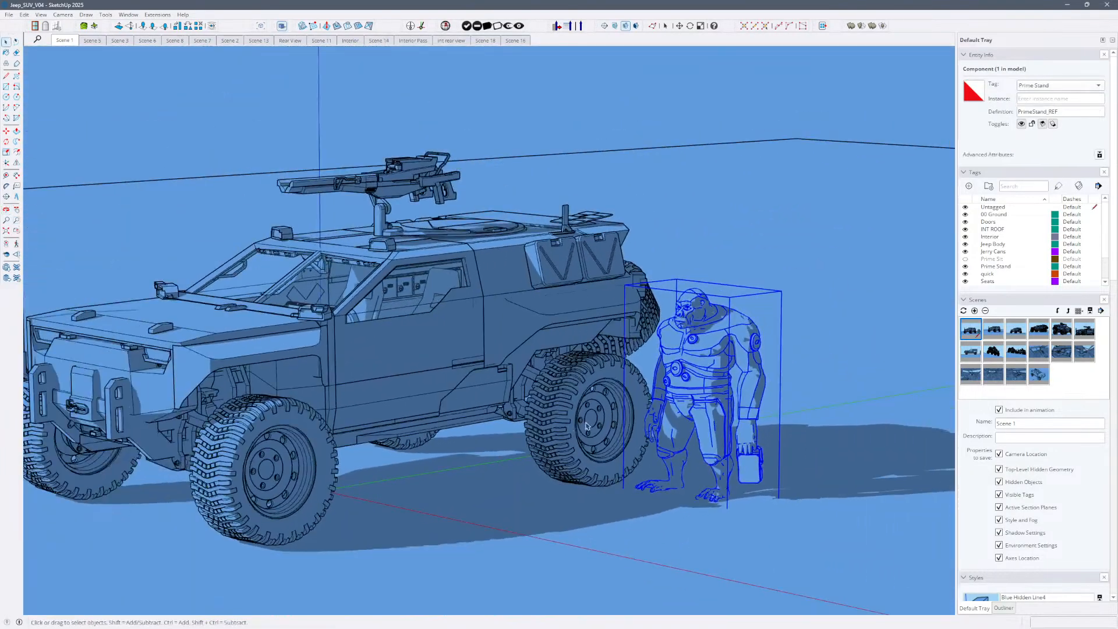
# Save the current model again and clear the selection of the gorilla component.
pyautogui.moveTo(586, 427); pyautogui.dragTo(645, 378, button='middle')
pyautogui.hotkey('ctrl', 's')
pyautogui.press('Return')
pyautogui.click(715, 178)
pyautogui.moveTo(715, 178); pyautogui.dragTo(814, 286, button='middle')
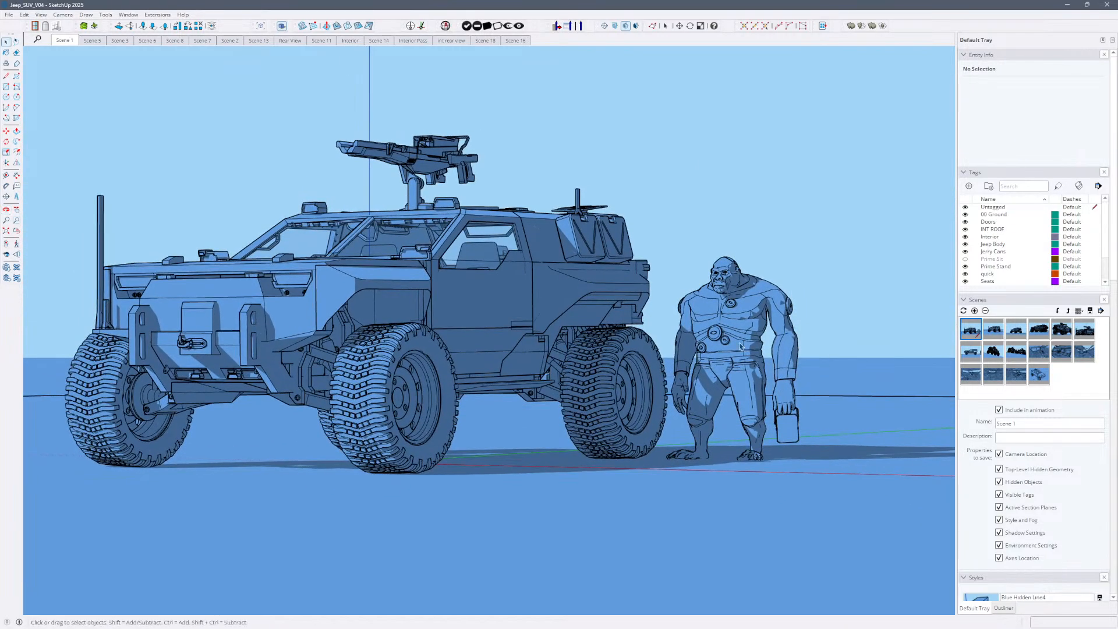
# Examine the vehicle's side profile and front with the gorilla beside it, from eye level down to ground level.
pyautogui.moveTo(740, 344); pyautogui.dragTo(728, 342, button='middle')
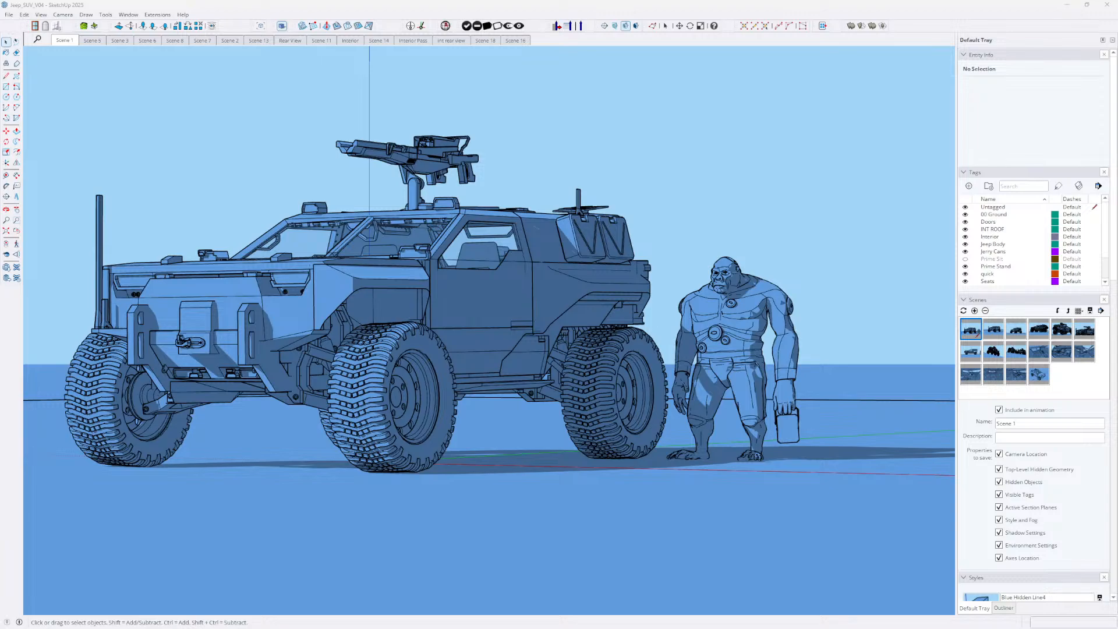
pyautogui.moveTo(433, 278)
pyautogui.mouseDown(button='middle')
pyautogui.moveTo(410, 329)
pyautogui.moveTo(411, 367)
pyautogui.moveTo(342, 287)
pyautogui.moveTo(42, 278)
pyautogui.moveTo(113, 399)
pyautogui.moveTo(349, 417)
pyautogui.moveTo(661, 217)
pyautogui.moveTo(536, 233)
pyautogui.moveTo(539, 246)
pyautogui.moveTo(499, 282)
pyautogui.moveTo(653, 257)
pyautogui.moveTo(616, 306)
pyautogui.mouseUp(button='middle')
pyautogui.scroll(6, 419, 338)
pyautogui.scroll(-4, 624, 240)
pyautogui.scroll(-4, 616, 306)
pyautogui.moveTo(685, 306)
pyautogui.mouseDown(button='middle')
pyautogui.moveTo(591, 294)
pyautogui.moveTo(664, 309)
pyautogui.moveTo(636, 313)
pyautogui.moveTo(686, 309)
pyautogui.moveTo(690, 294)
pyautogui.mouseUp(button='middle')
pyautogui.scroll(-3, 636, 312)
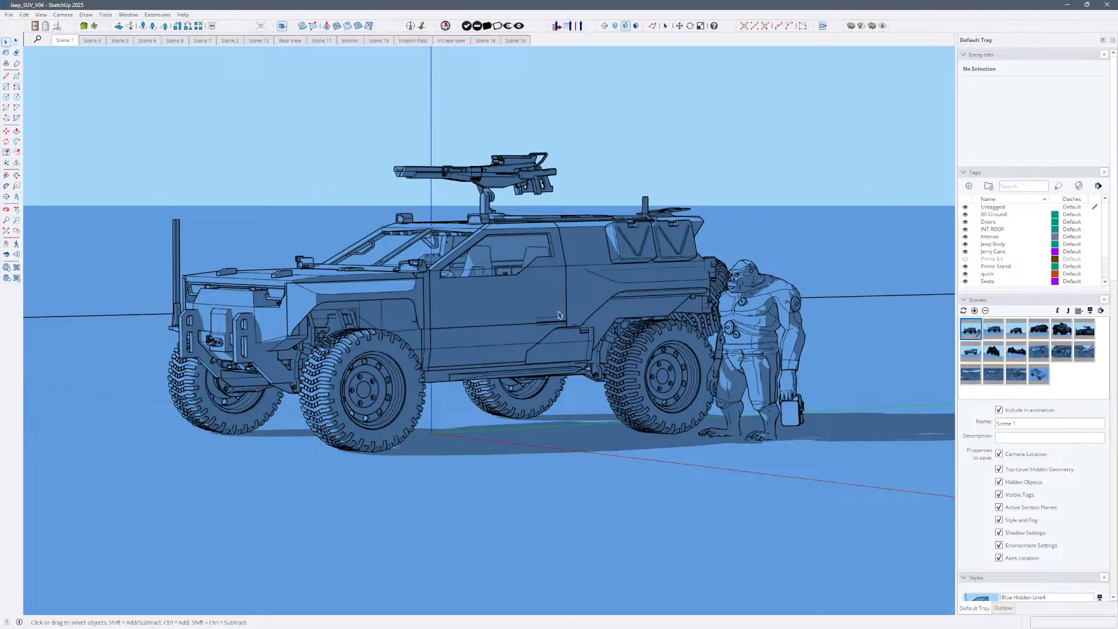
pyautogui.moveTo(626, 304); pyautogui.dragTo(705, 298, button='middle')
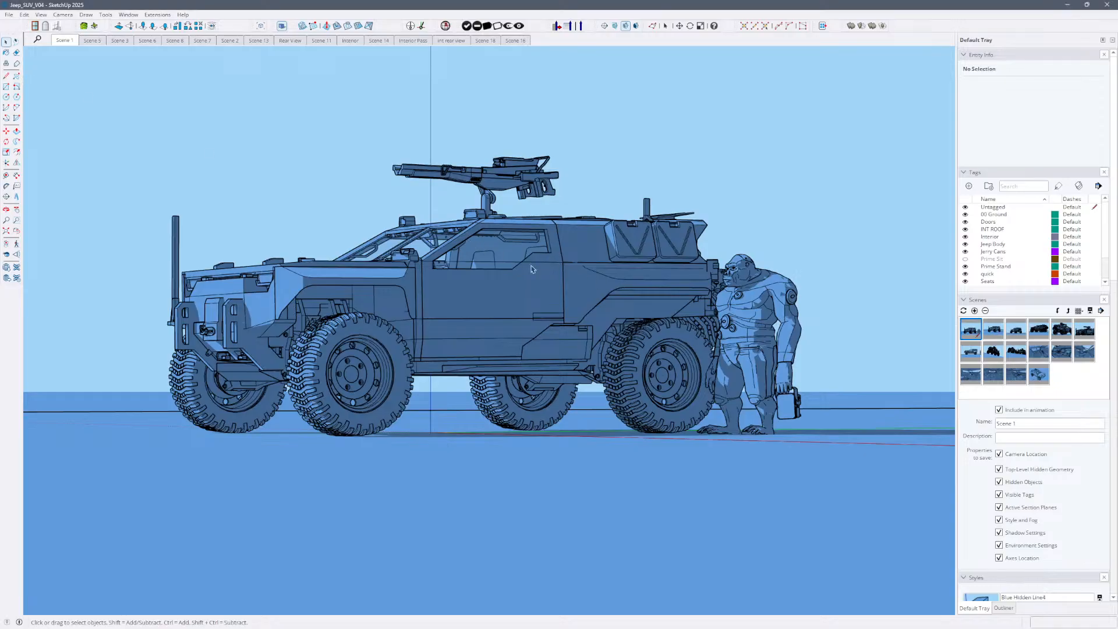
pyautogui.press('o')
pyautogui.moveTo(571, 293); pyautogui.dragTo(577, 288)
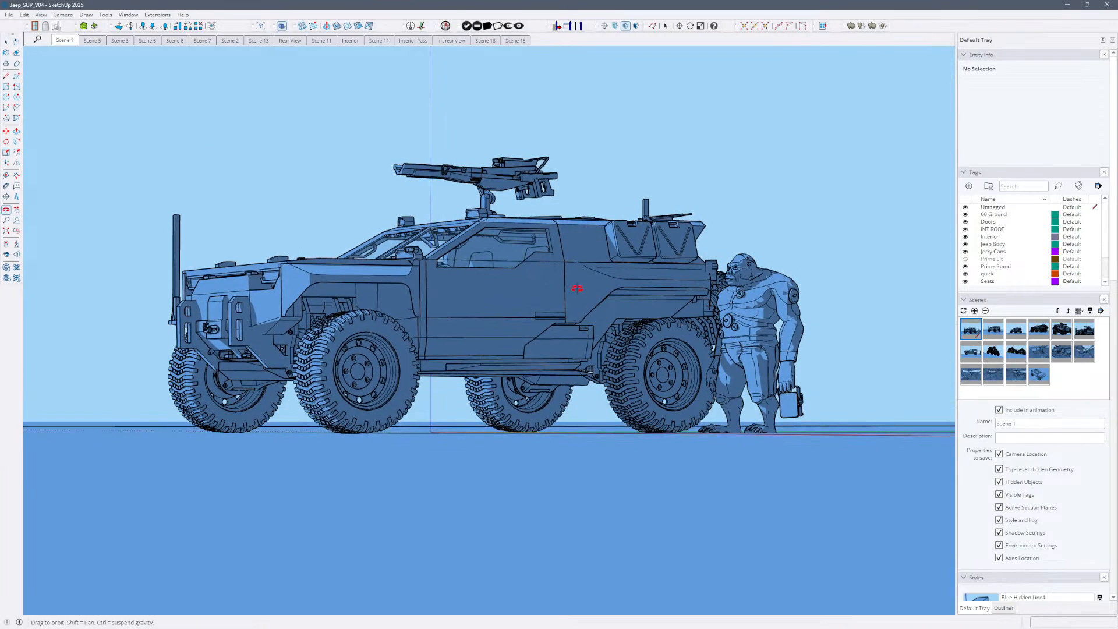
pyautogui.press('space')
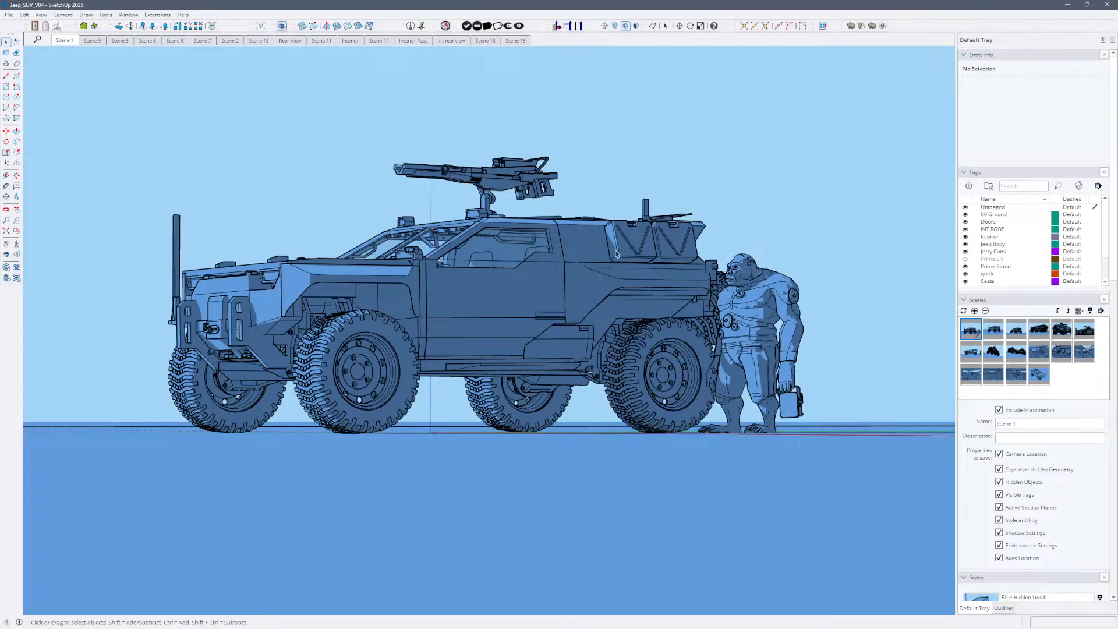
# Save the model without purging its unused items.
pyautogui.moveTo(617, 253); pyautogui.dragTo(731, 259, button='middle')
pyautogui.hotkey('ctrl', 's')
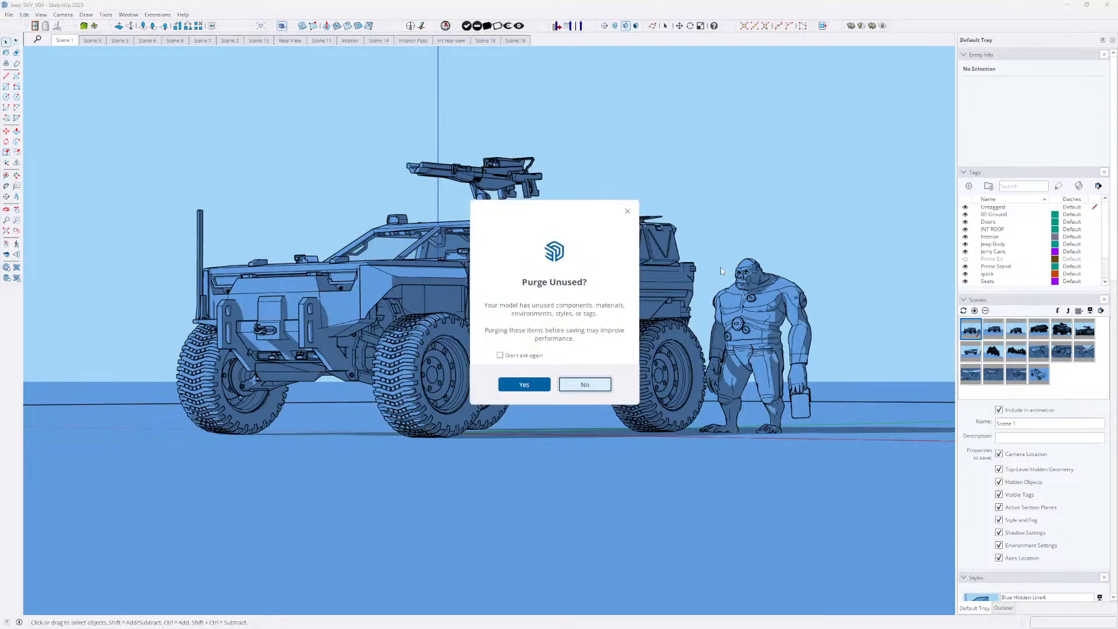
pyautogui.press('Return')
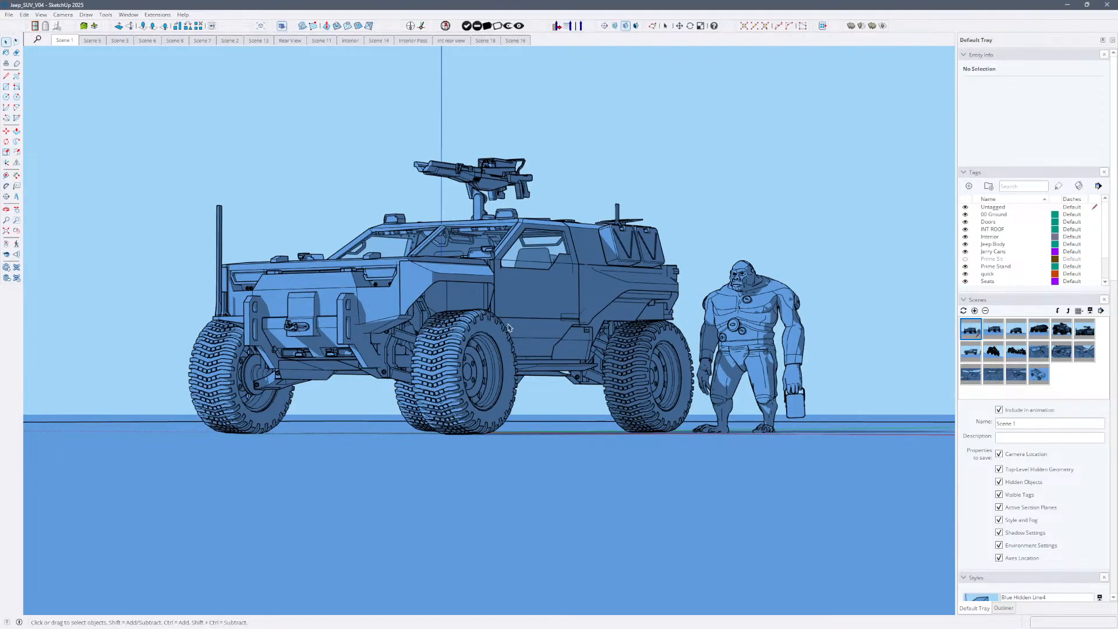
pyautogui.moveTo(538, 332); pyautogui.dragTo(386, 384, button='middle')
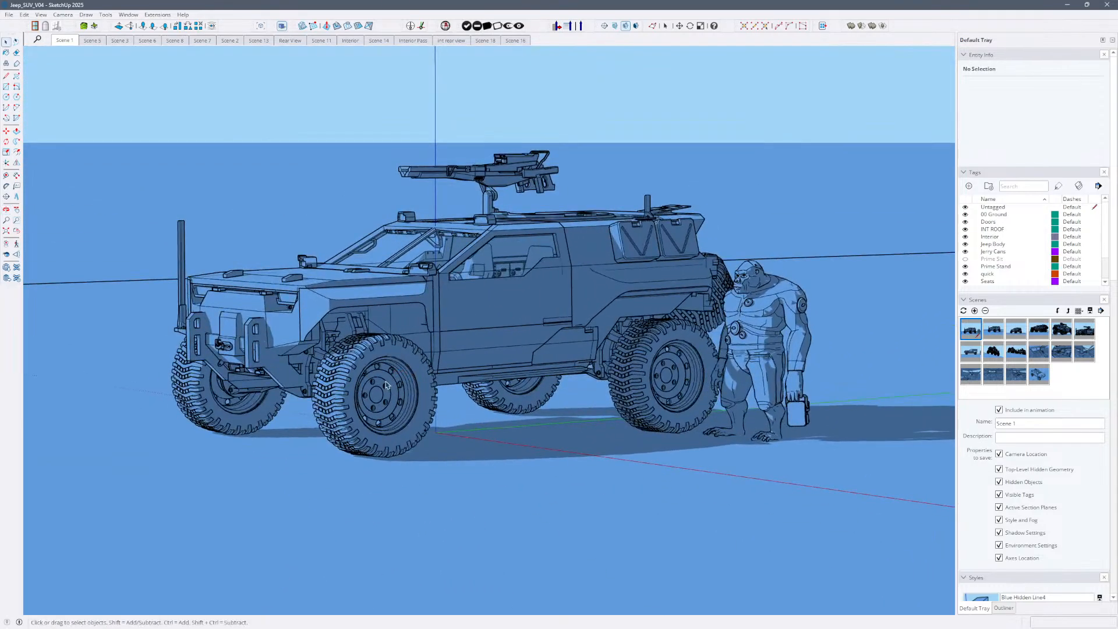